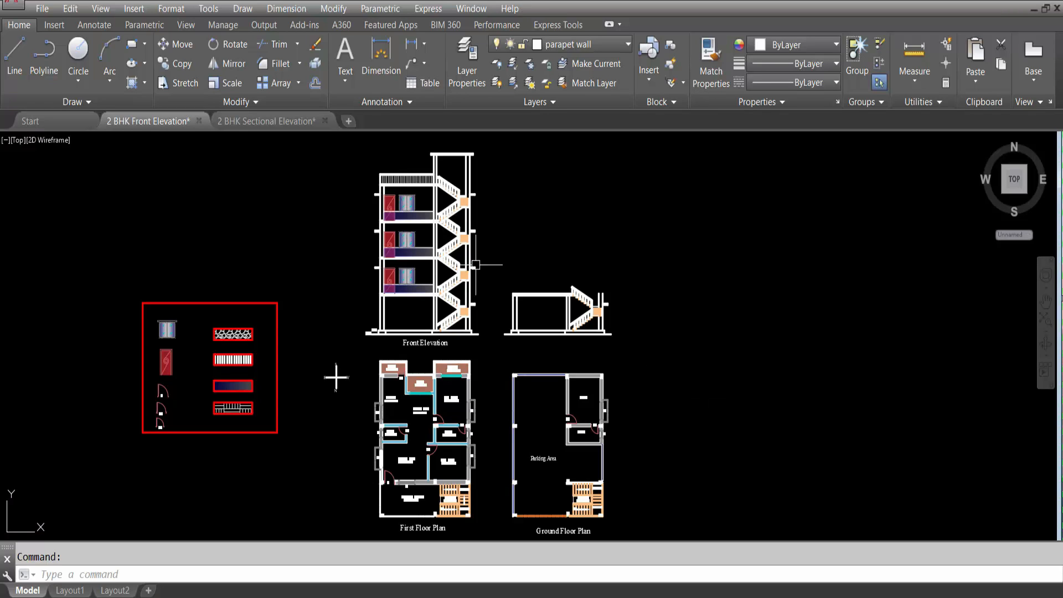
Switch to the 2 BHK Sectional Elevation drawing and copy the Ground Floor Plan with its title into the empty space beside the original.
left_click(257, 122)
scroll(357, 279, "down", 3)
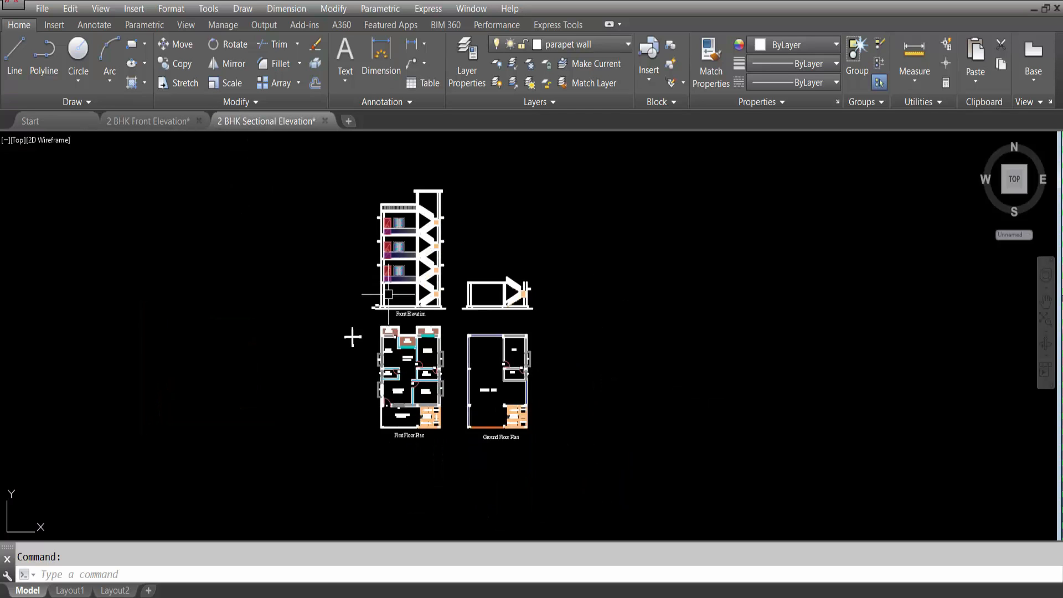
scroll(598, 323, "up", 3)
left_click(430, 503)
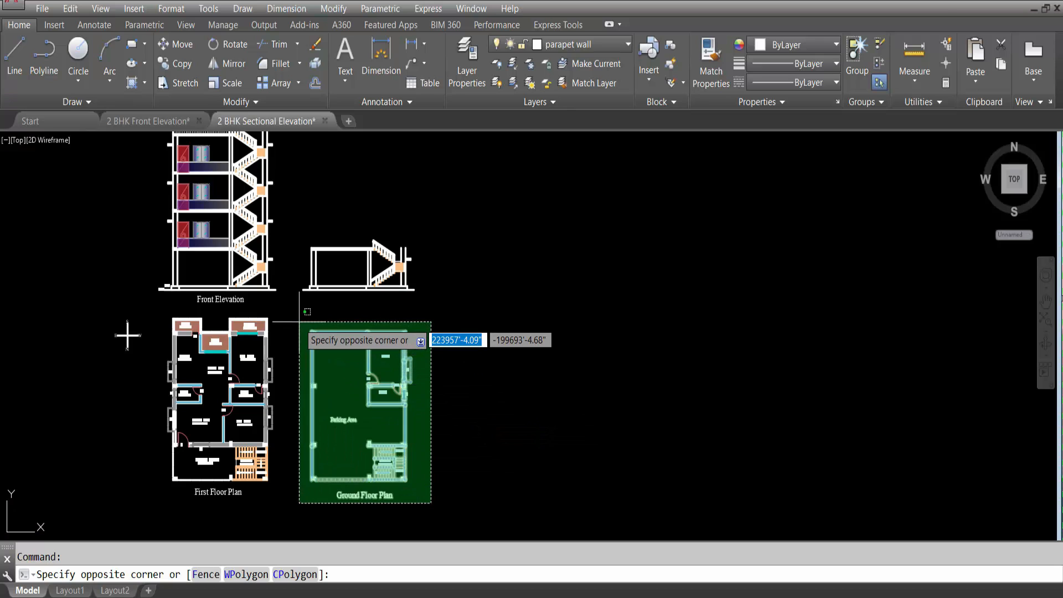
left_click(300, 321)
type("co")
key("Return")
left_click(364, 412)
left_click(600, 411)
key("Escape")
left_click(672, 496)
left_click(495, 283)
type("ro")
key("Return")
left_click(518, 362)
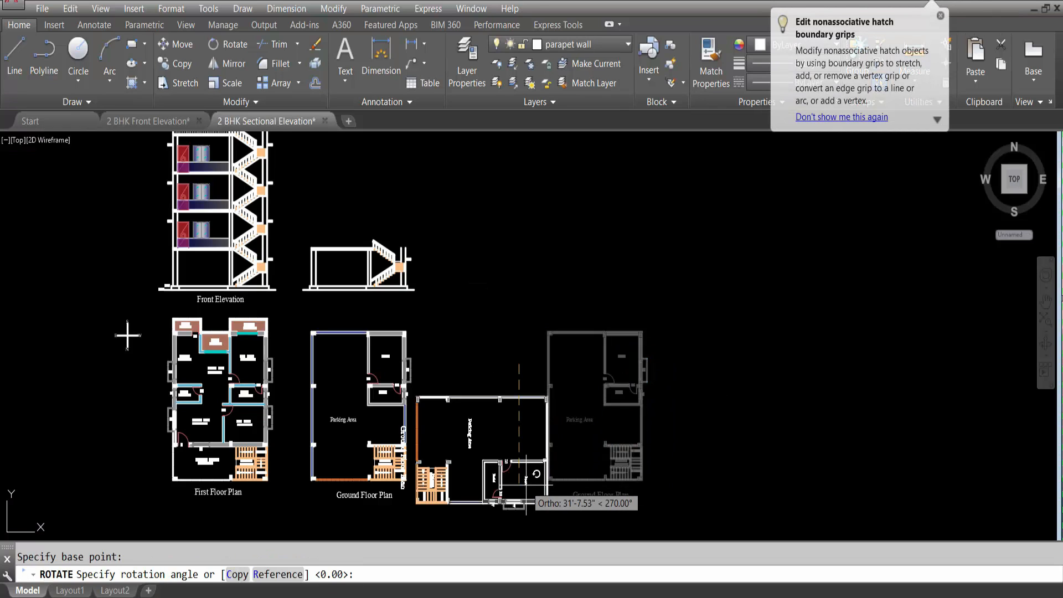
key("Escape")
left_click(688, 486)
left_click(498, 225)
key("Escape")
Rotate the copied Ground Floor Plan to 270 degrees.
left_click(688, 490)
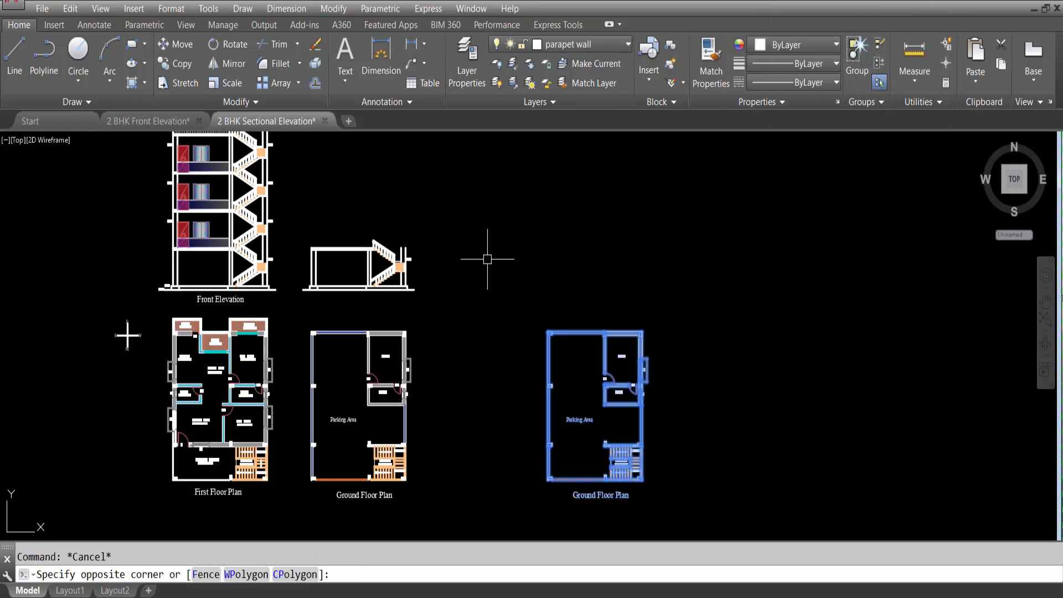
left_click(487, 258)
type("ro")
key("Return")
left_click(620, 355)
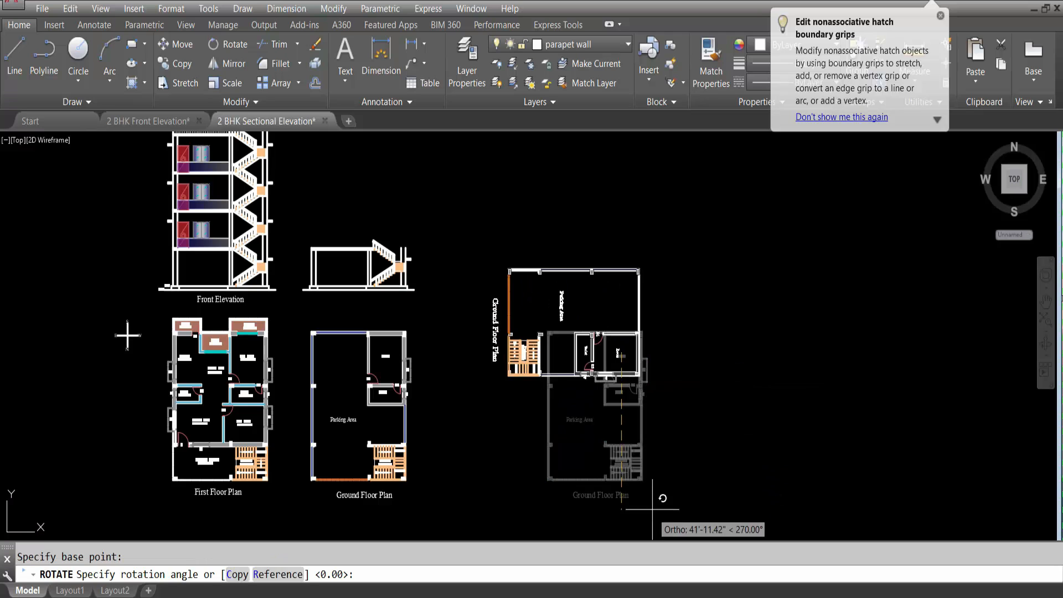
key("Escape")
Move the rotated ground floor plan so its upper edge is level with the original plan's, leaving a gap between them.
left_click(473, 202)
left_click(656, 432)
type("m")
key("Return")
scroll(509, 280, "up", 4)
scroll(510, 260, "up", 3)
left_click(515, 230)
scroll(514, 230, "down", 7)
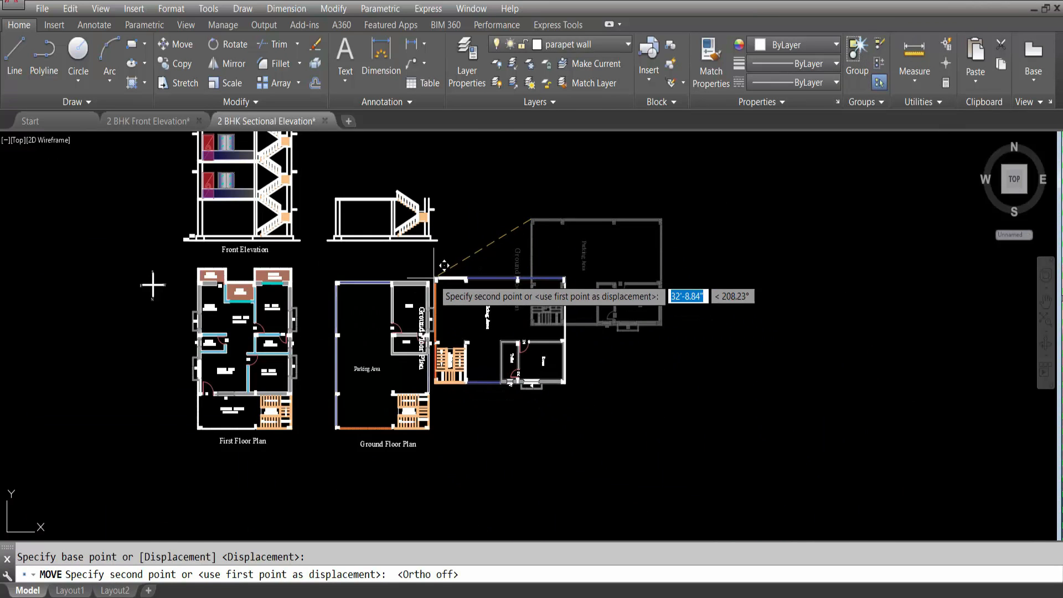
left_click(536, 283)
Erase the Ground Floor Plan title beside the rotated copy.
scroll(689, 295, "up", 2)
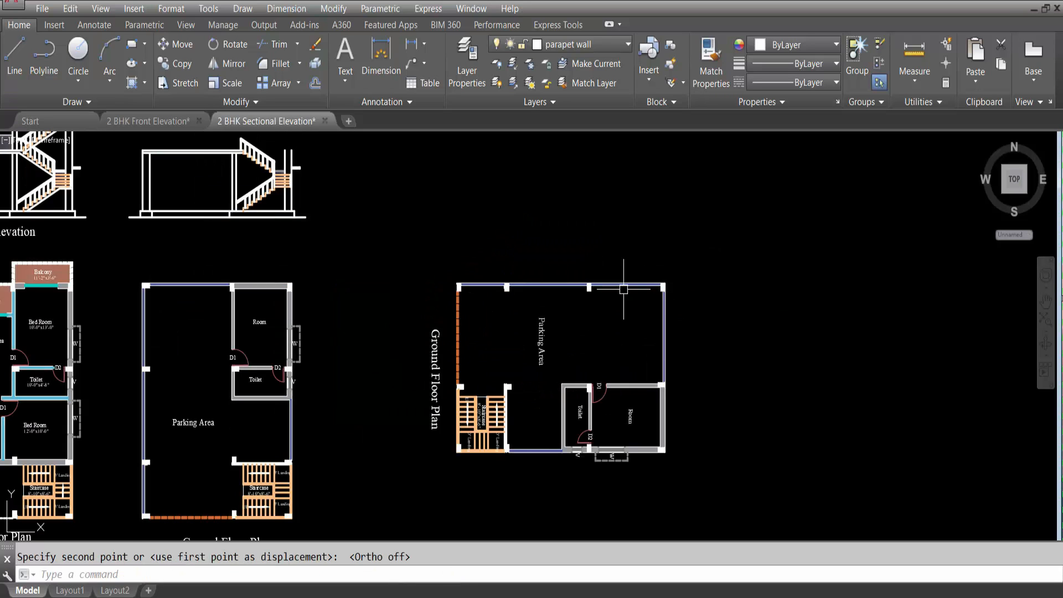
left_click(405, 404)
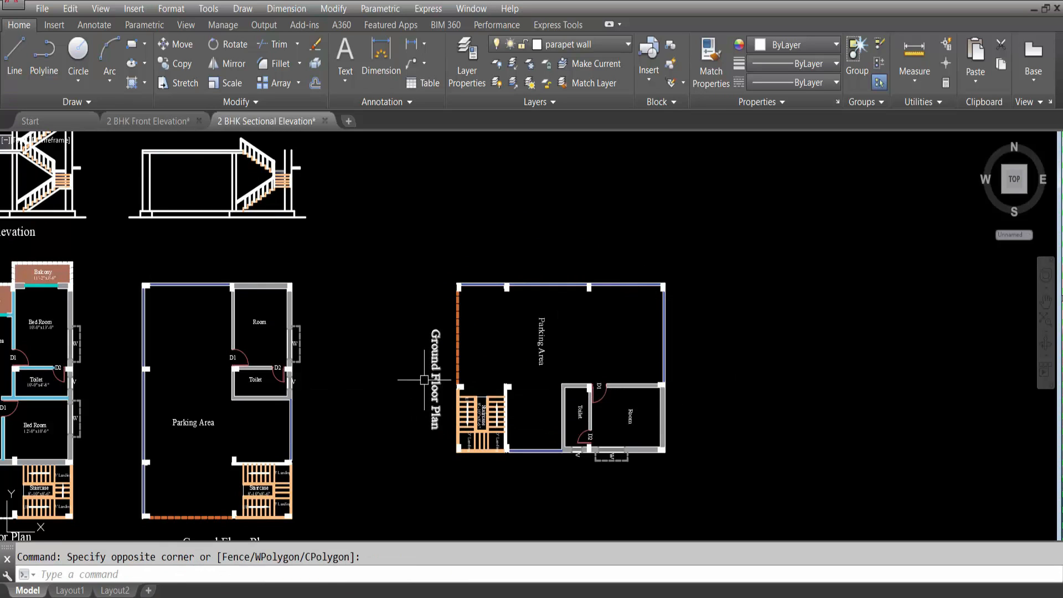
left_click(445, 386)
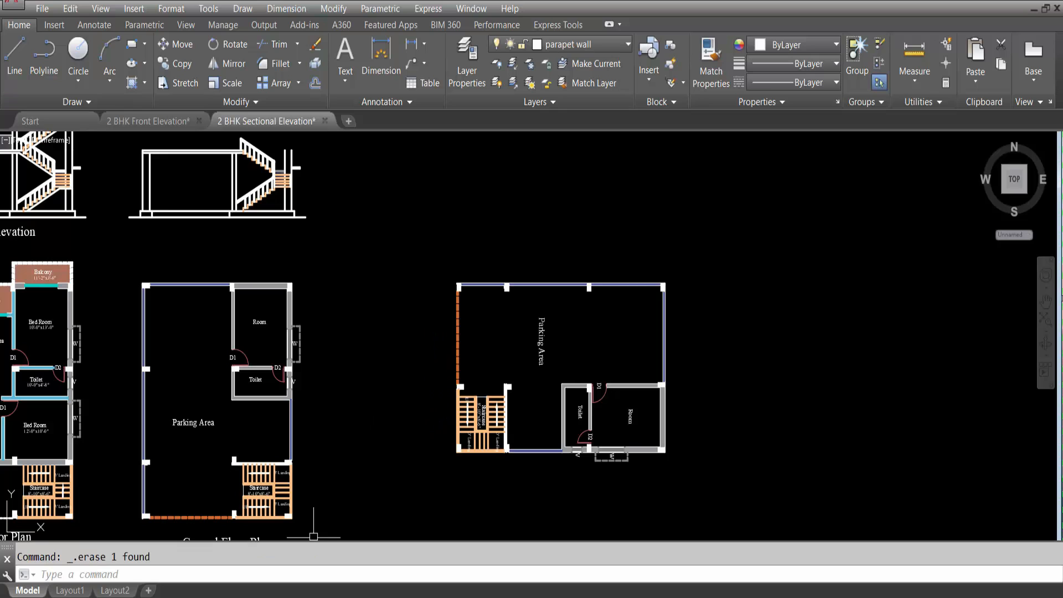
Draw a horizontal construction line through the staircase landings, toilet door D2 and room of the rotated ground floor plan.
scroll(738, 470, "up", 2)
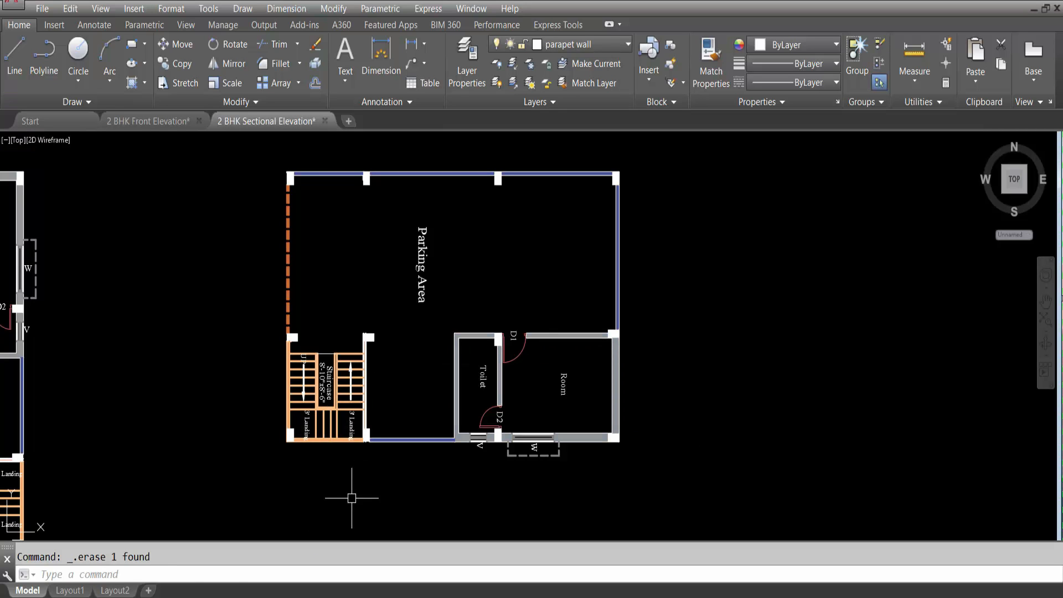
type("xl")
key("Return")
type("h")
key("Return")
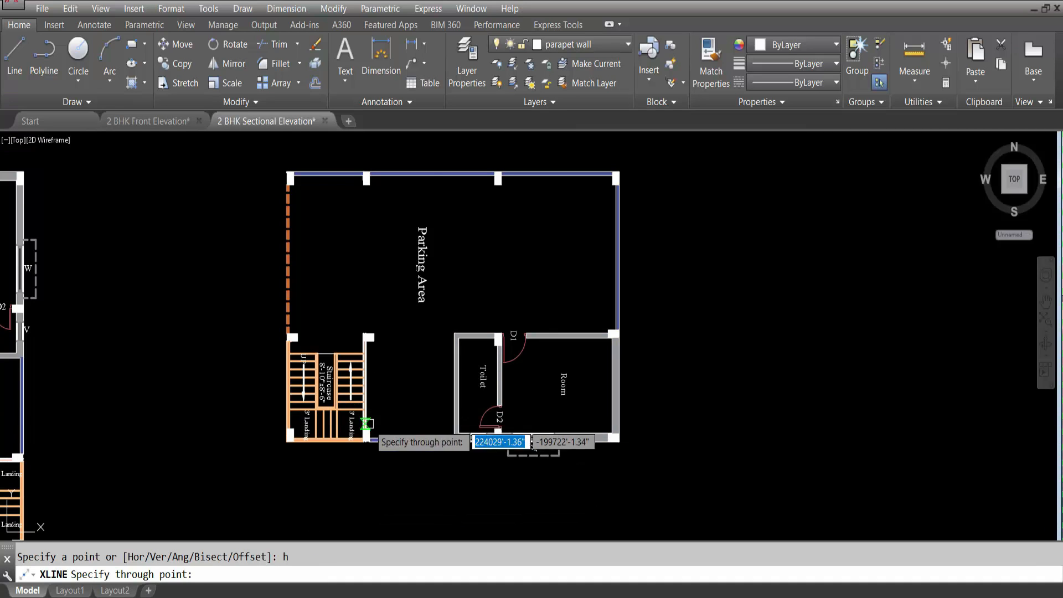
scroll(385, 418, "up", 2)
left_click(386, 417)
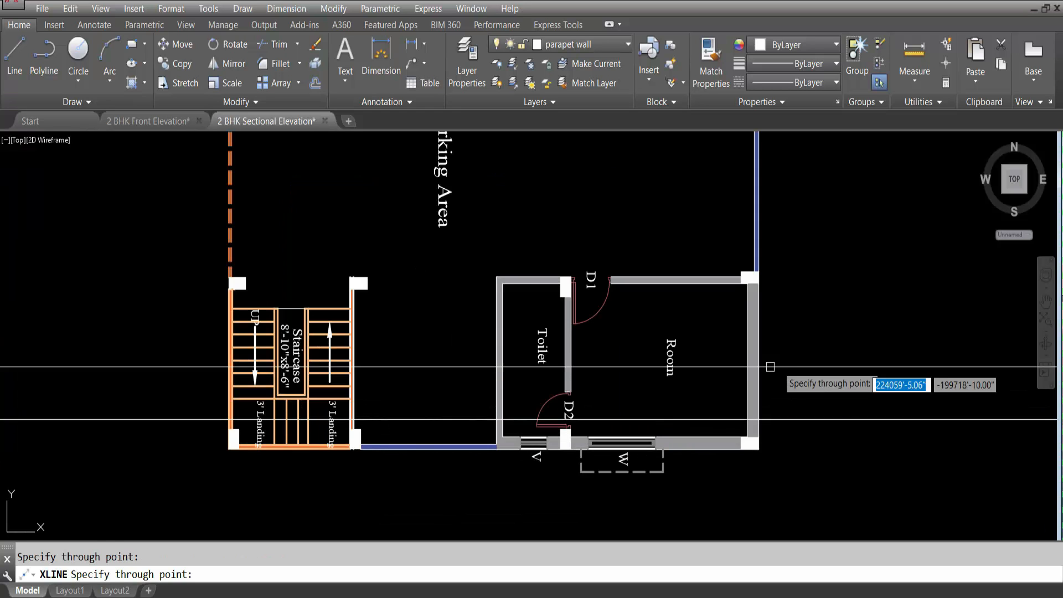
key("Escape")
Copy the First Floor Plan with its title into the empty space beyond the rotated ground floor plan.
scroll(68, 331, "down", 6)
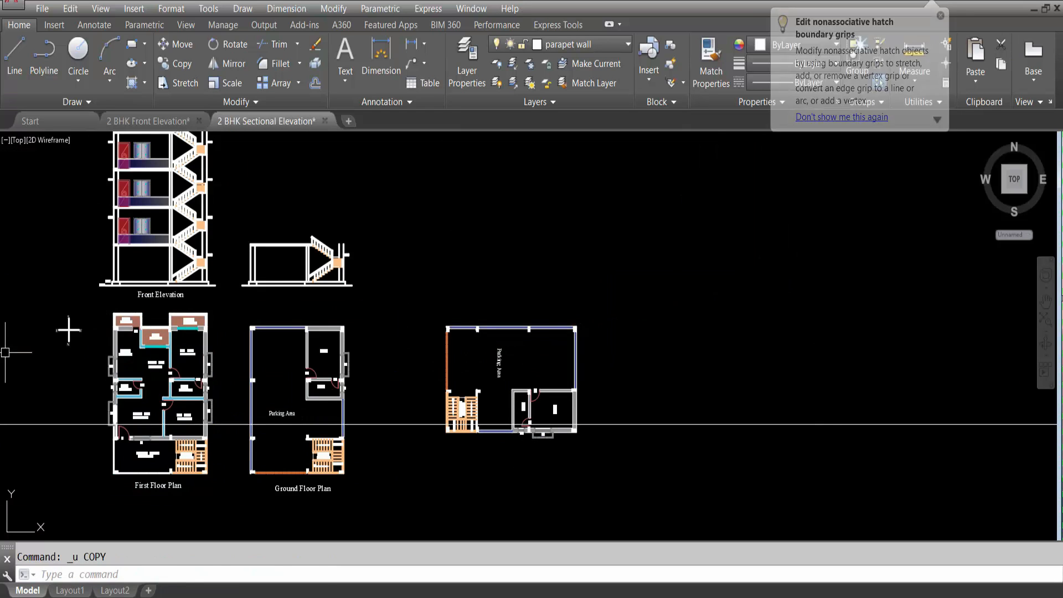
left_click(104, 309)
left_click(227, 503)
type("co")
key("Return")
left_click(148, 394)
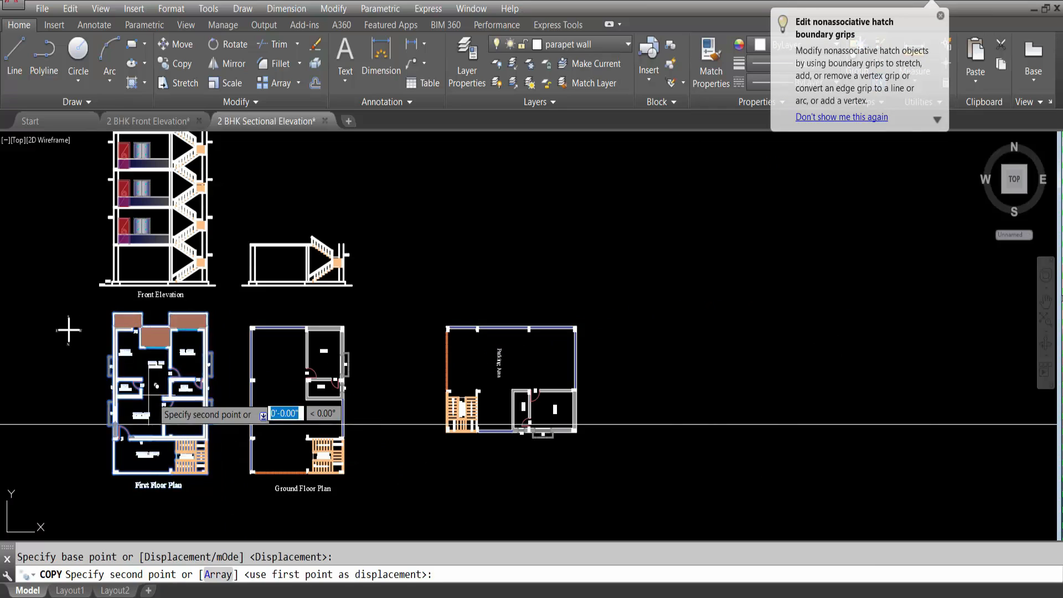
left_click(739, 383)
key("Escape")
Rotate the copied First Floor Plan to 270 degrees with Ortho on.
left_click(685, 279)
left_click(843, 518)
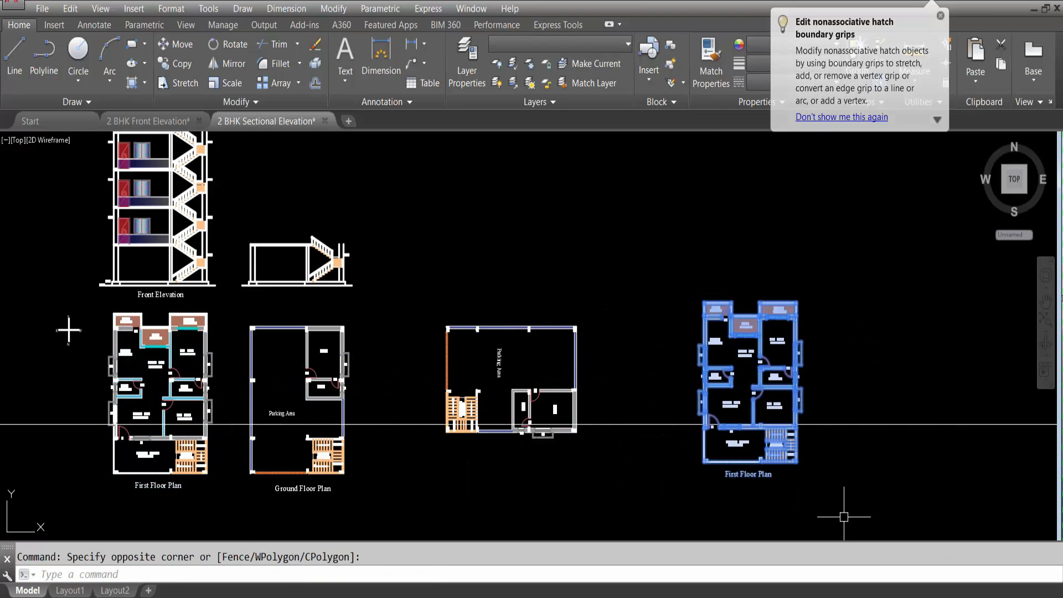
type("ro")
key("Return")
left_click(751, 378)
key("F8")
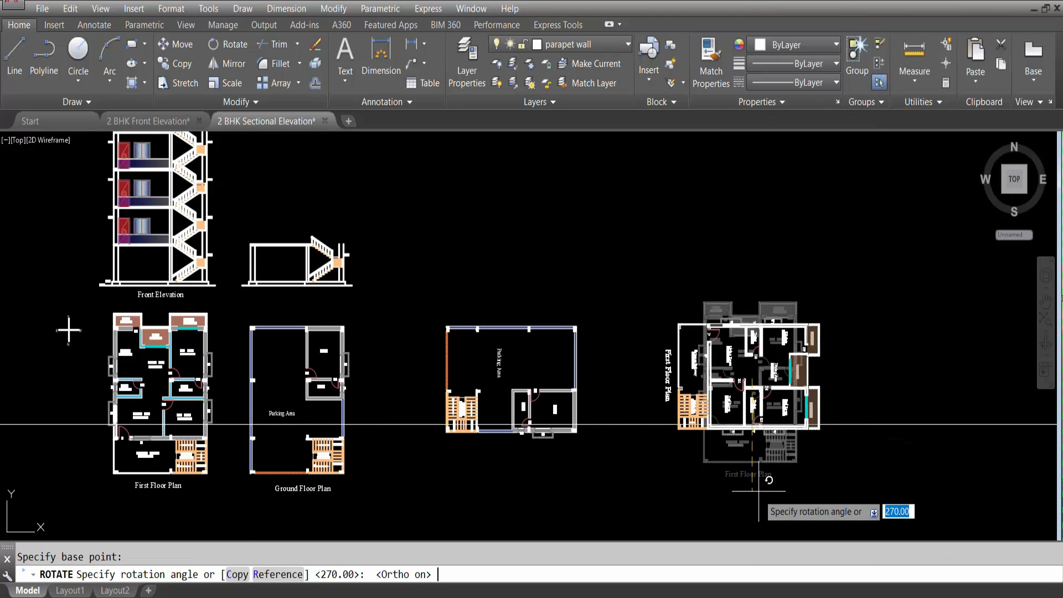
left_click(758, 490)
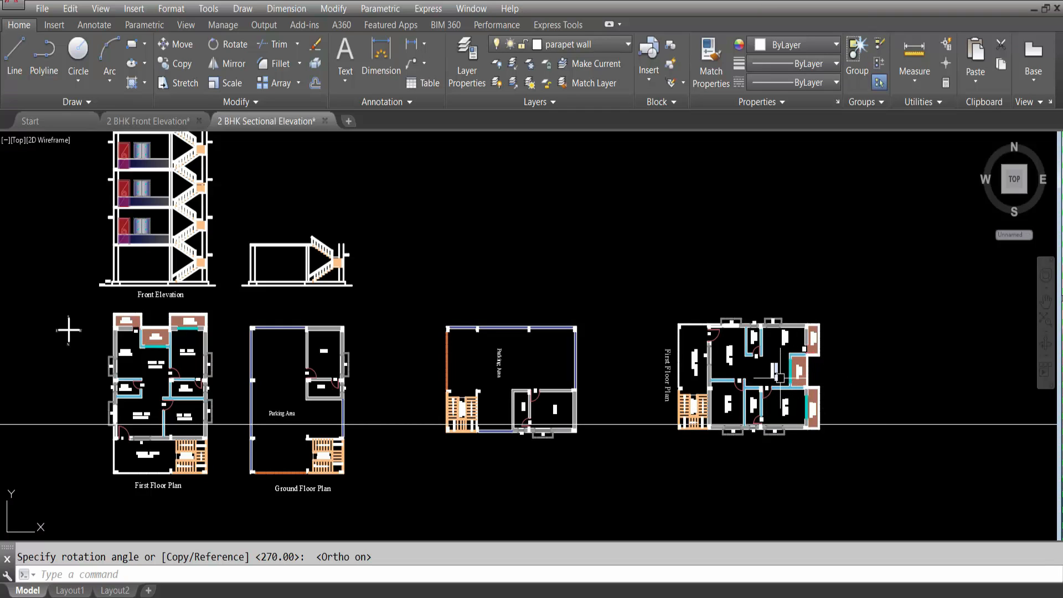
Move the rotated first floor plan beside the rotated ground floor plan, aligning their upper edges by the corner columns.
scroll(682, 436, "up", 2)
left_click(654, 226)
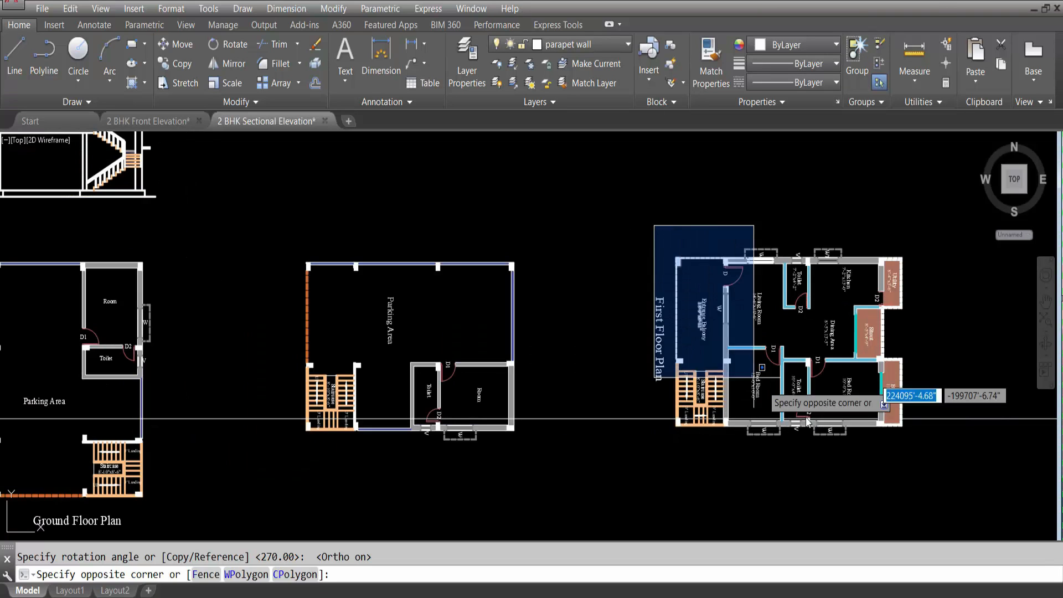
left_click(997, 501)
type("m")
key("Return")
scroll(676, 257, "up", 3)
left_click(676, 257)
scroll(677, 258, "down", 4)
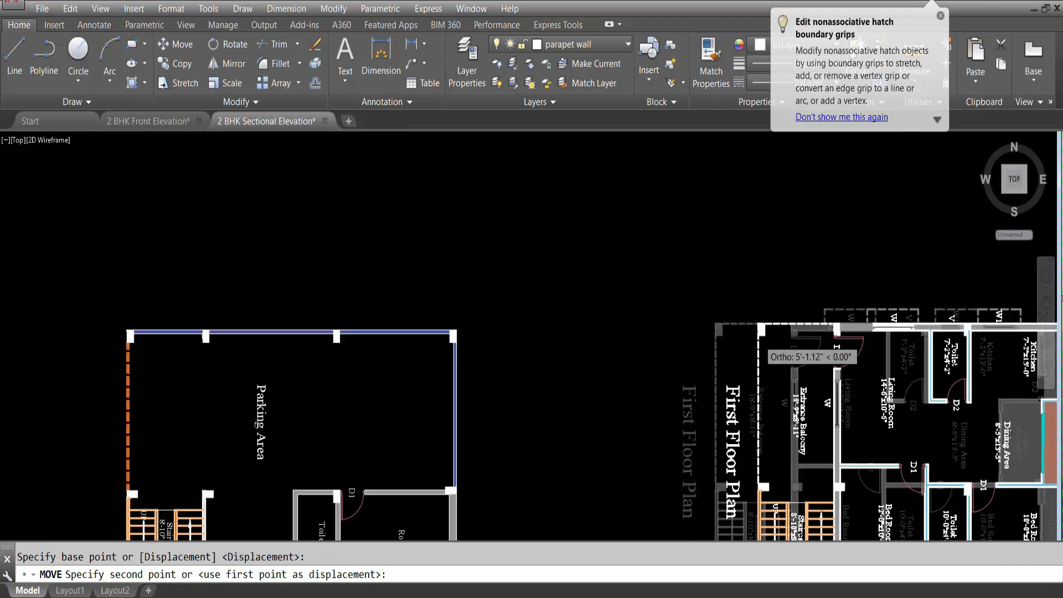
scroll(576, 332, "up", 5)
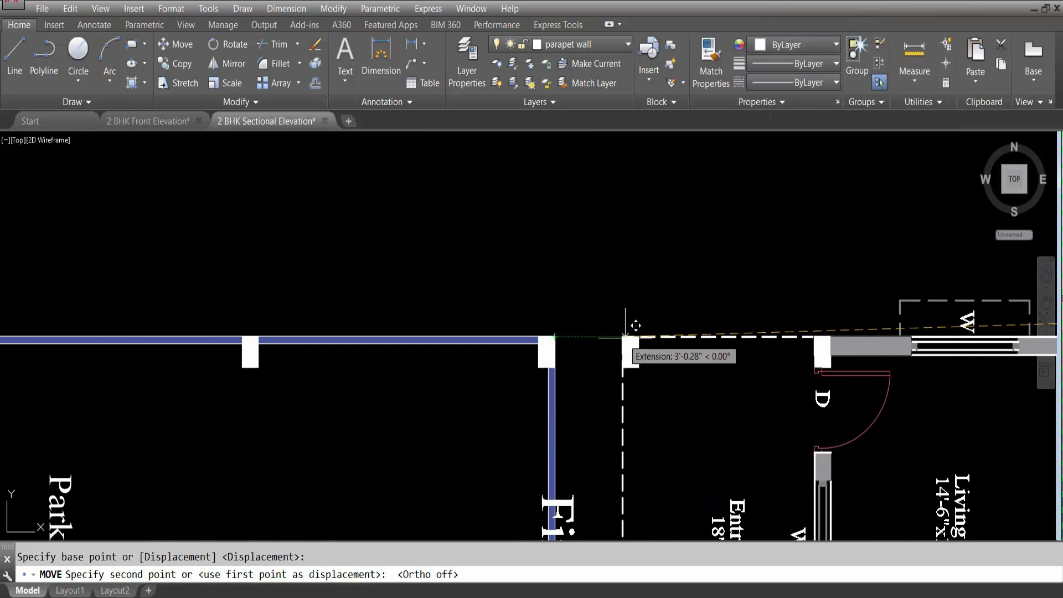
left_click(781, 336)
scroll(781, 336, "down", 5)
scroll(483, 386, "up", 4)
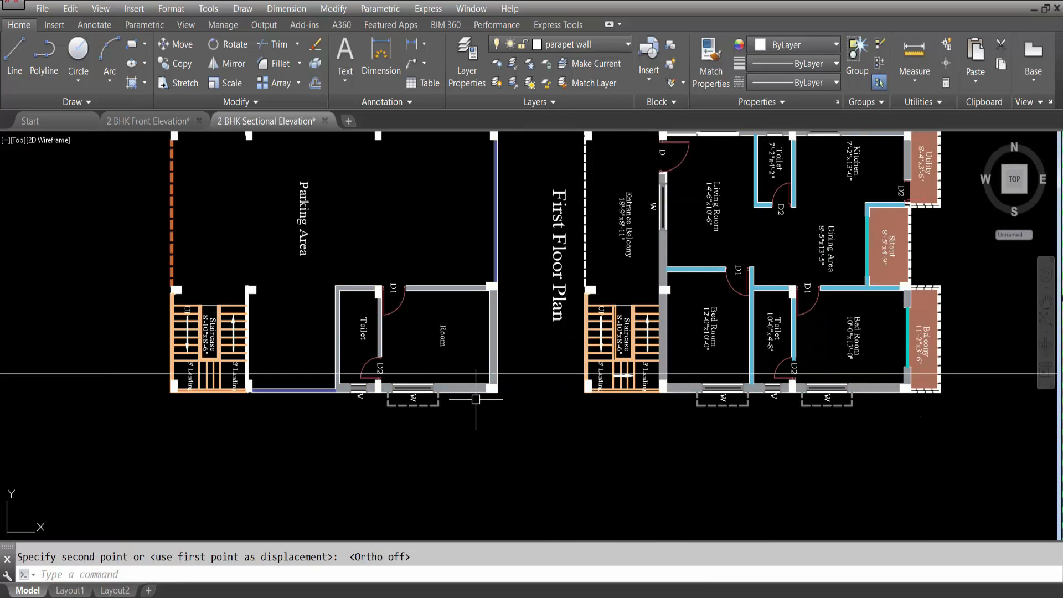
scroll(522, 452, "down", 2)
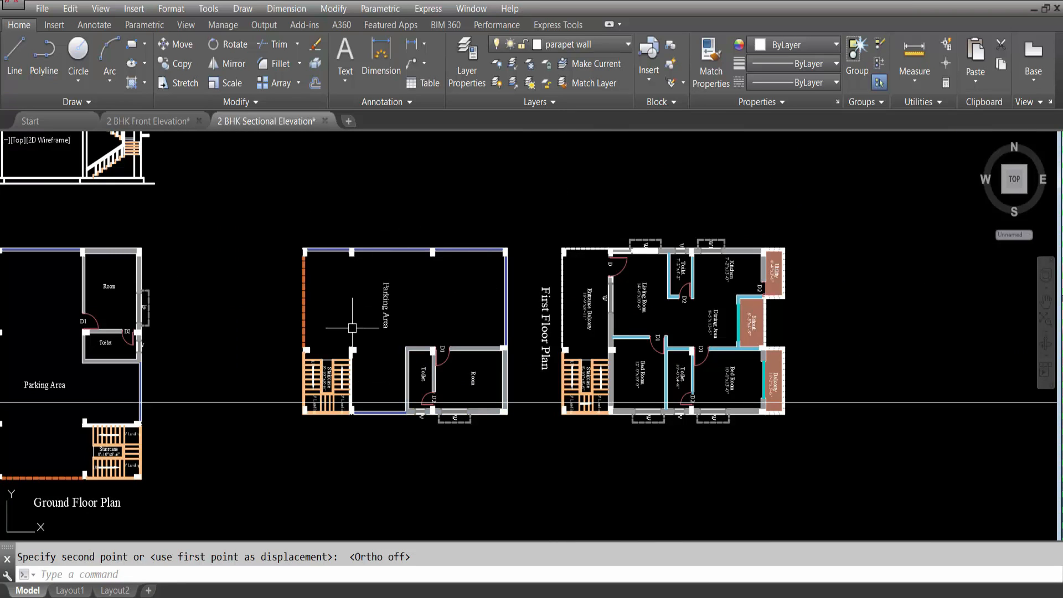
scroll(731, 382, "down", 2)
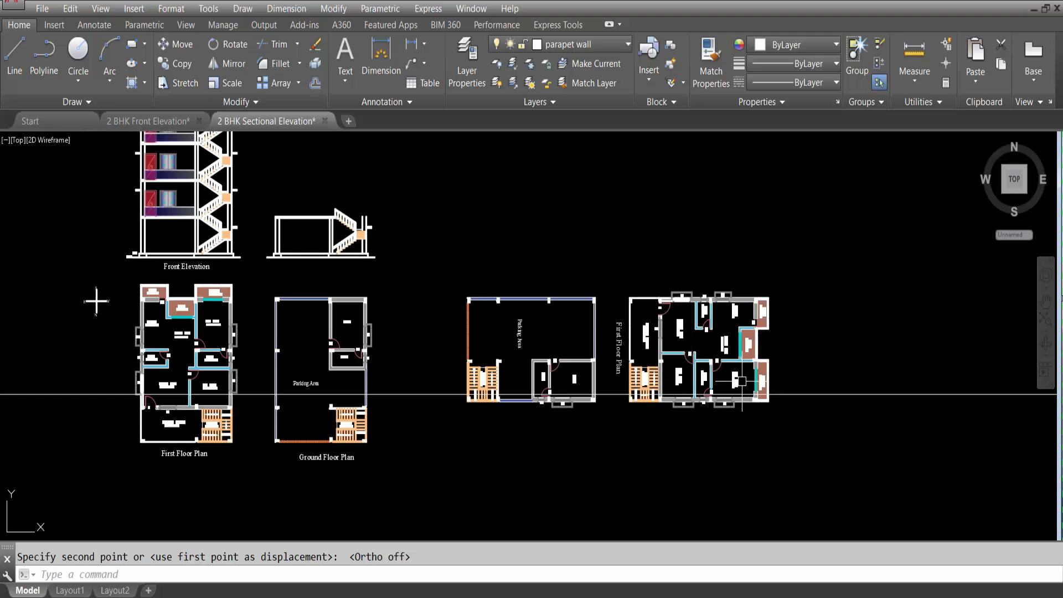
scroll(501, 332, "up", 2)
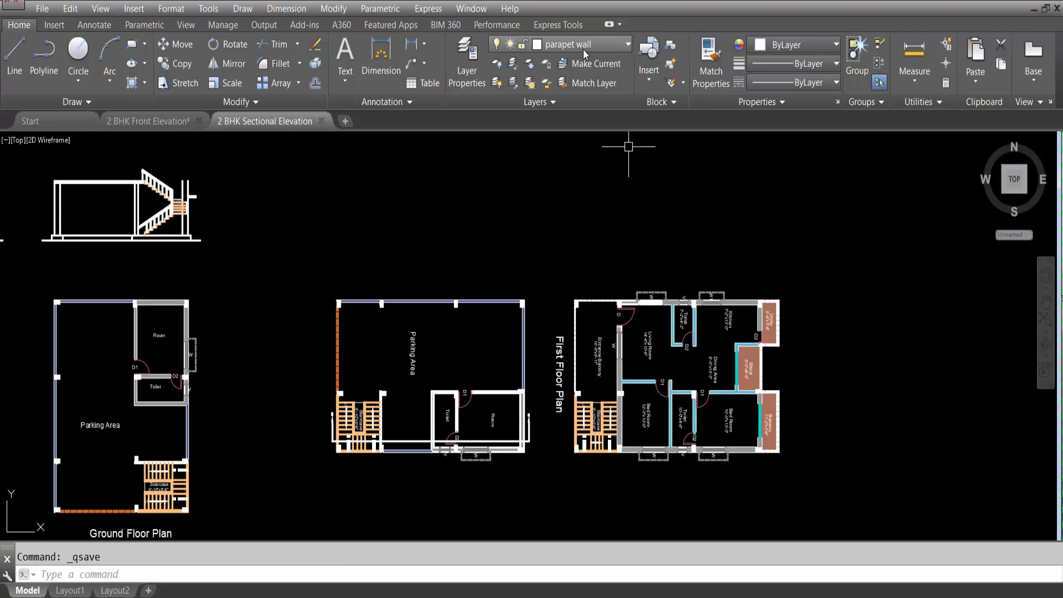
Make G.L the current layer and draw a horizontal construction line along the base of the single-storey elevation.
left_click(577, 47)
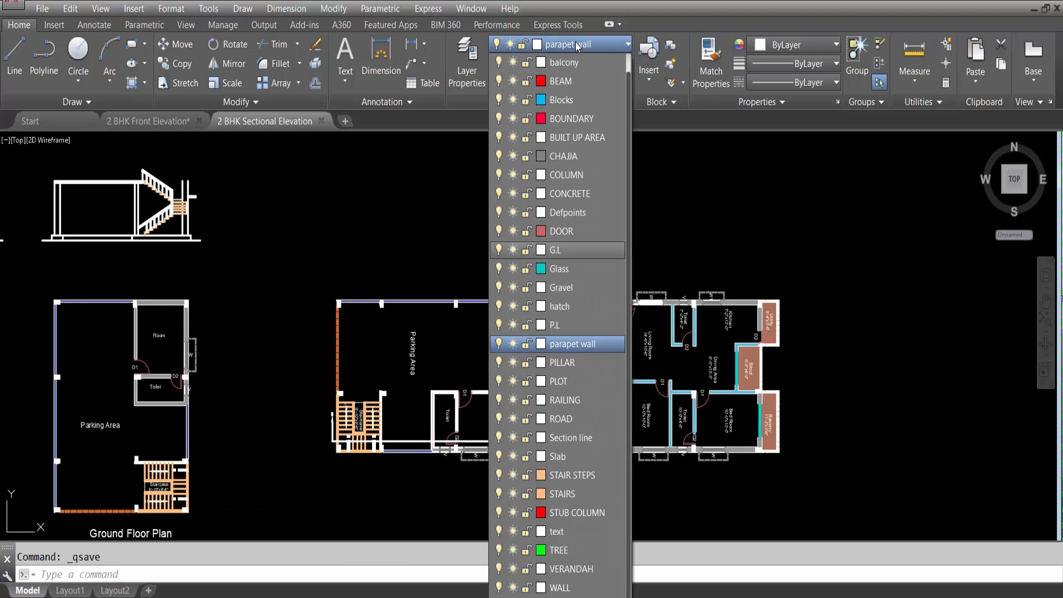
left_click(567, 249)
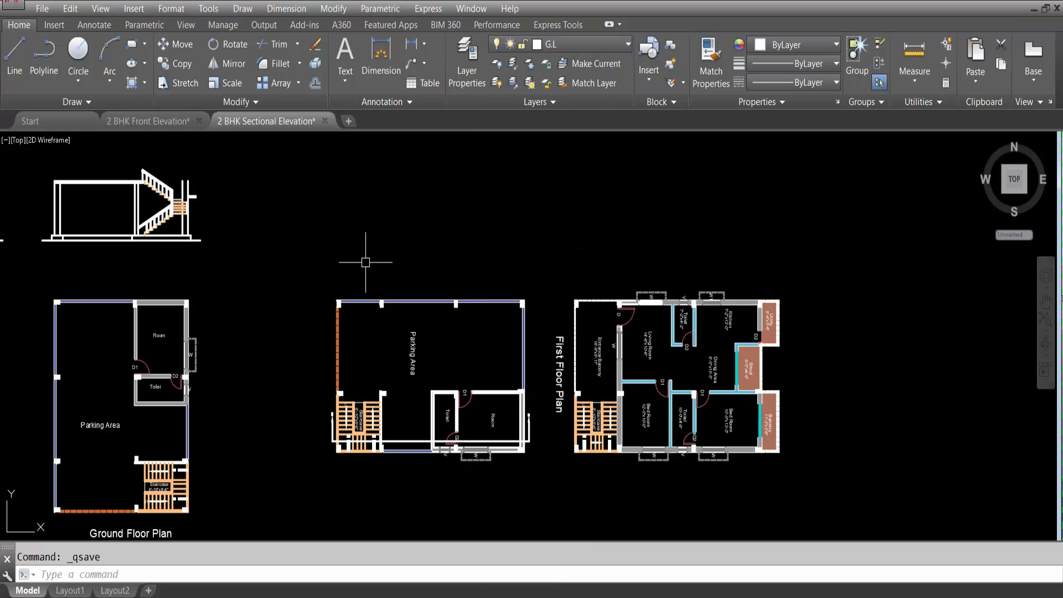
type("xl")
key("Return")
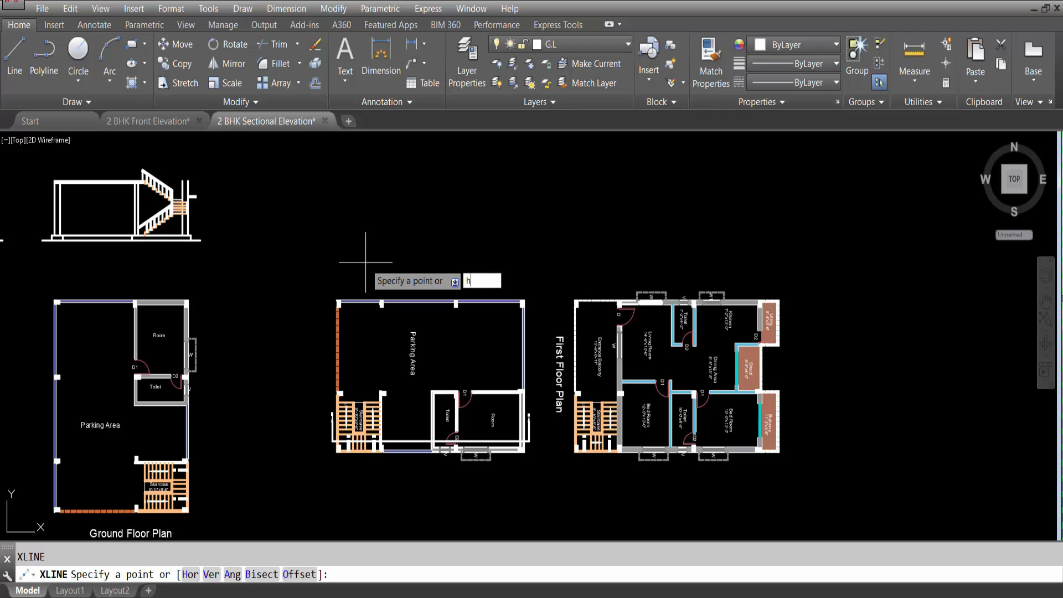
type("h")
key("Return")
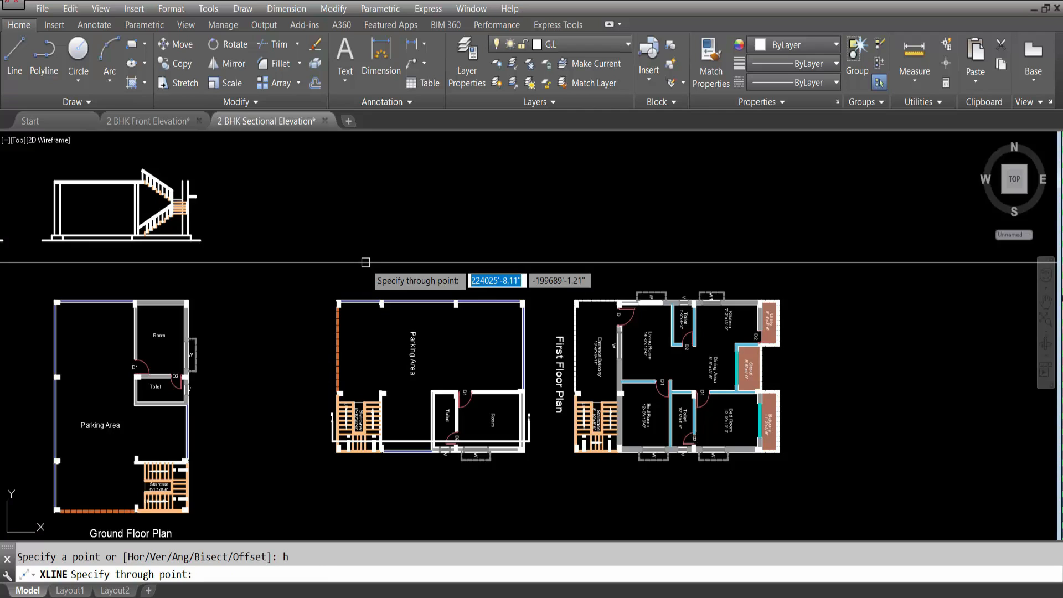
left_click(212, 240)
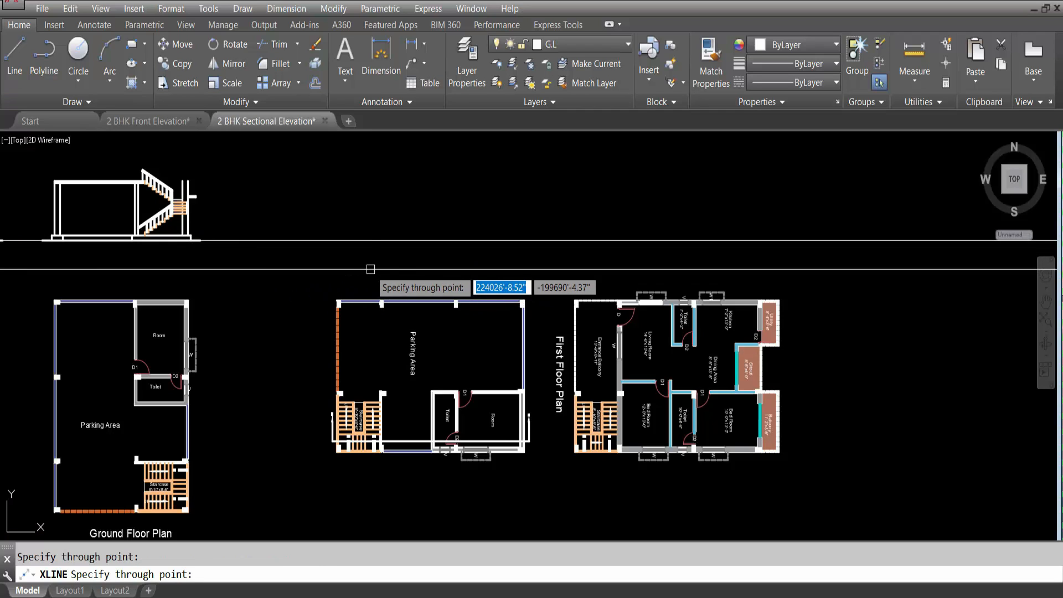
key("Escape")
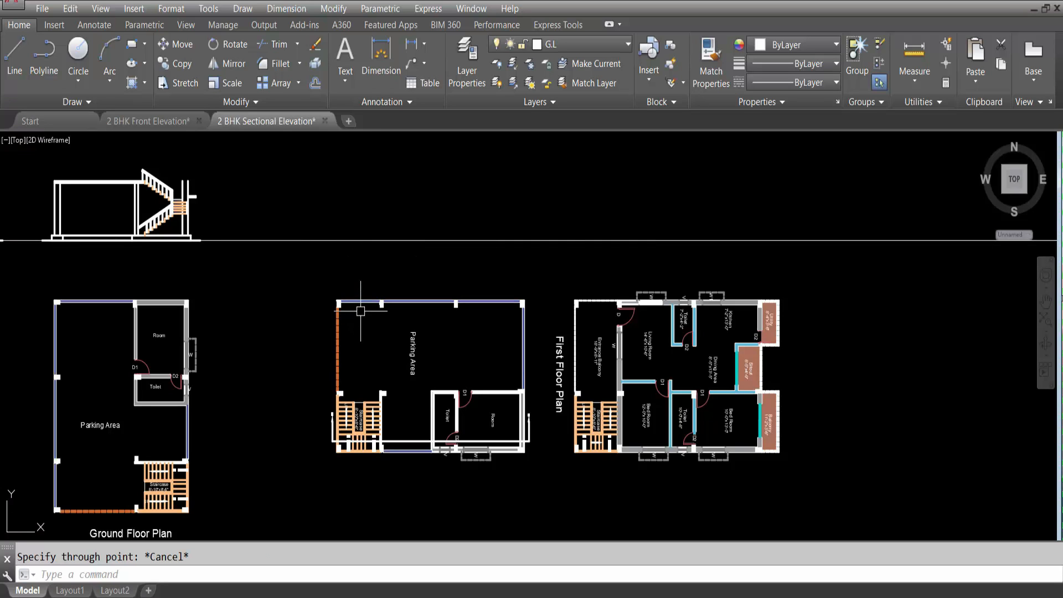
scroll(360, 459, "up", 10)
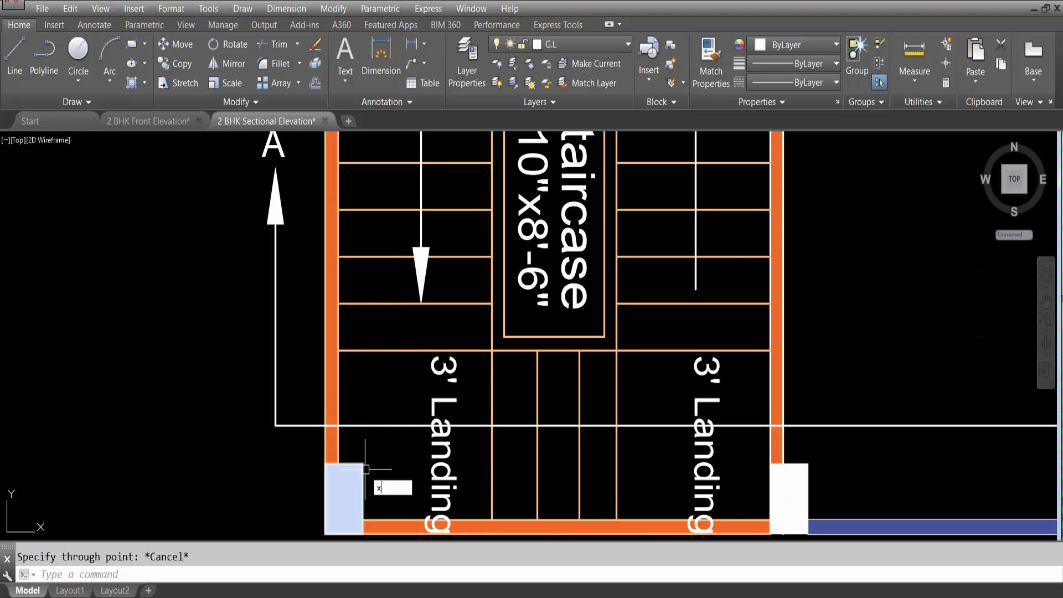
type("xl")
key("Return")
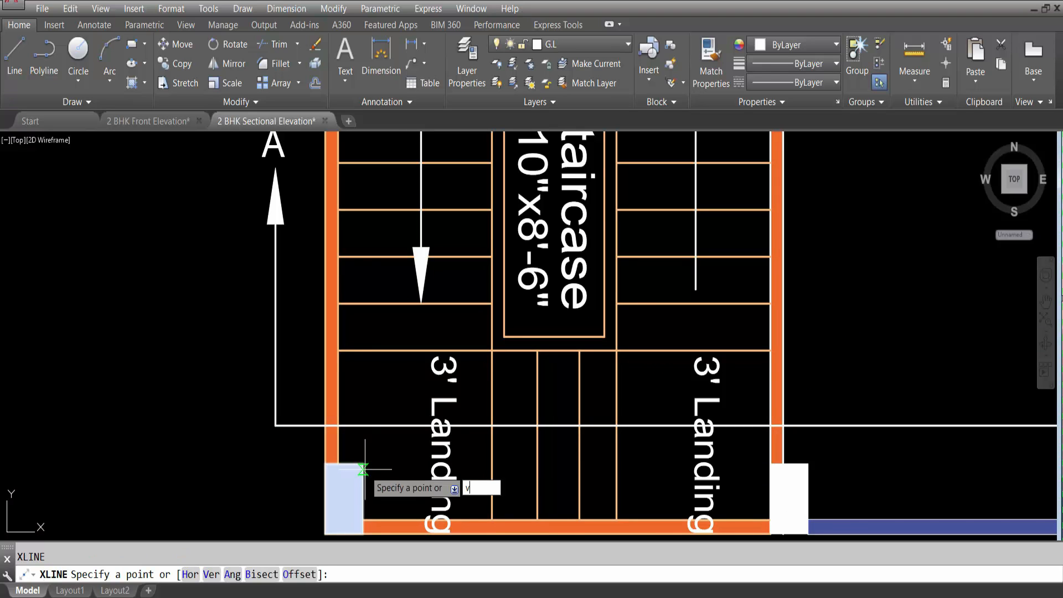
key("Return")
scroll(360, 467, "down", 5)
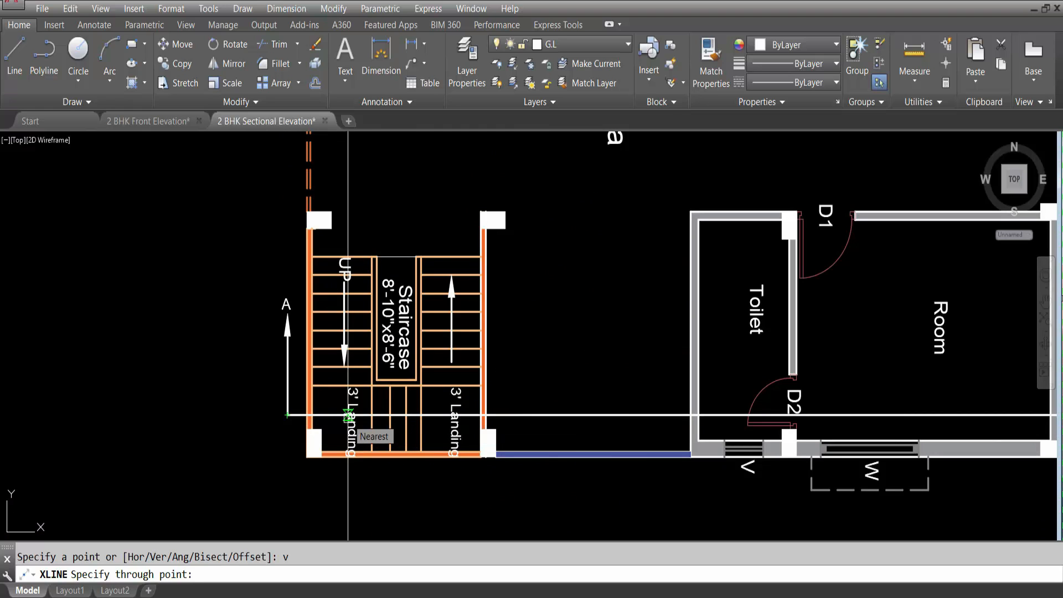
scroll(314, 424, "up", 4)
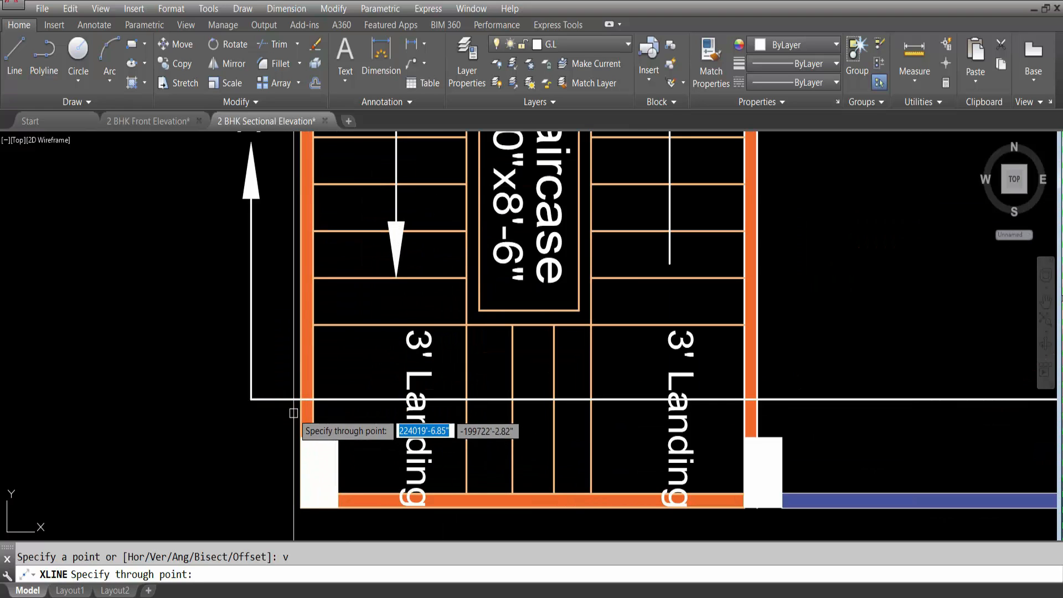
scroll(295, 414, "down", 4)
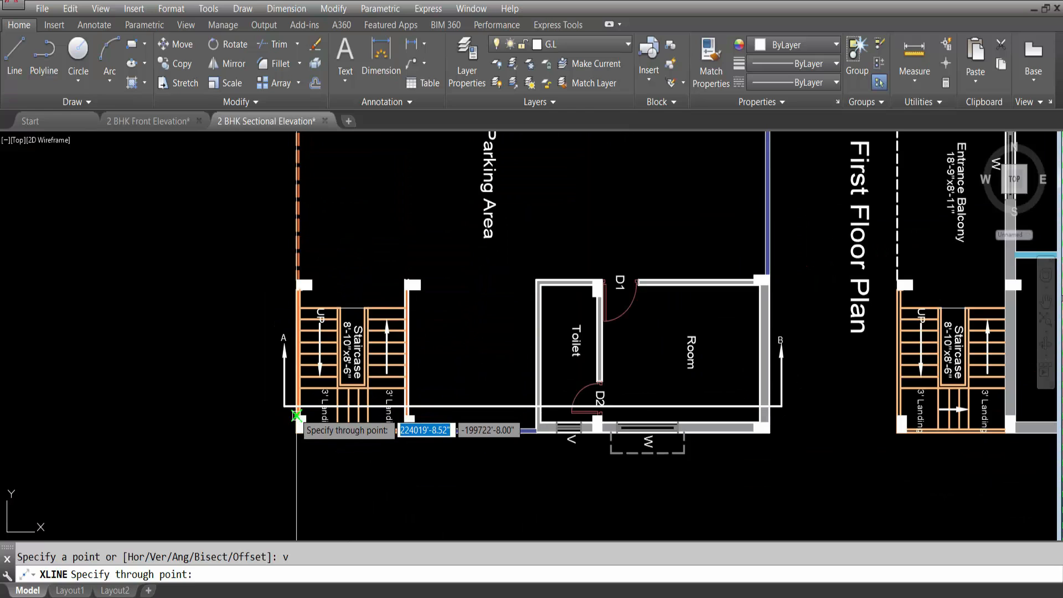
scroll(297, 415, "down", 3)
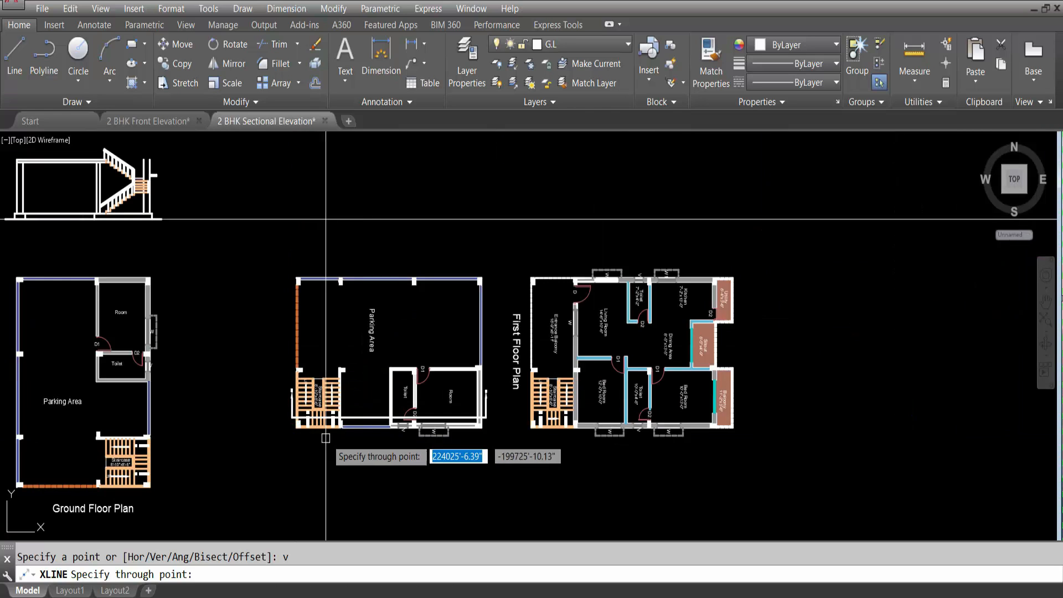
key("Escape")
Copy the rotated ground floor plan with its section line into the empty space beyond the rotated first floor plan.
left_click(270, 256)
left_click(496, 446)
type("co")
key("Return")
left_click(425, 369)
scroll(267, 365, "down", 2)
key("F8")
key("Escape")
scroll(652, 415, "up", 4)
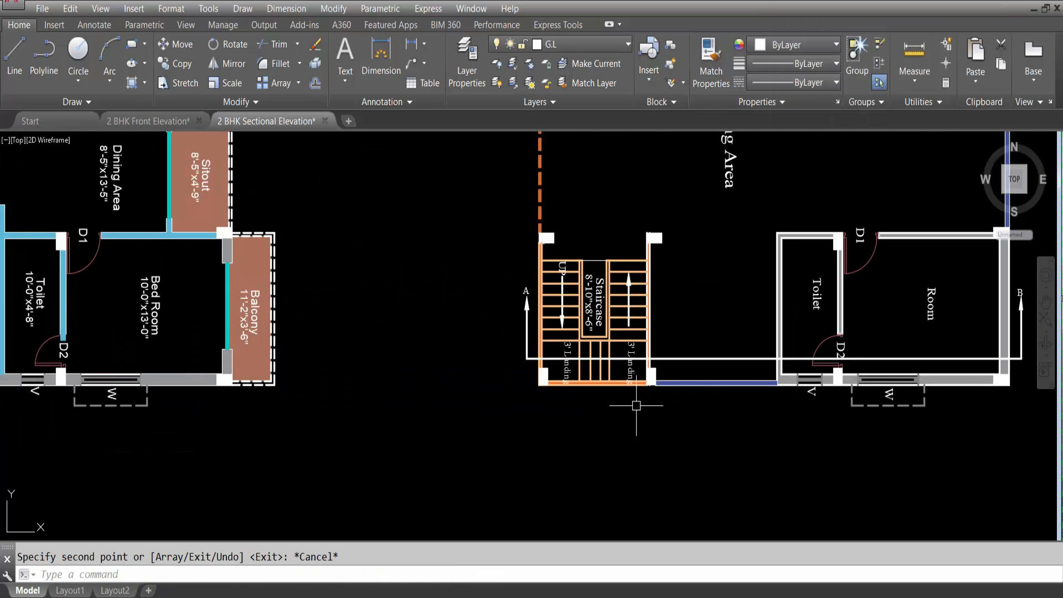
Trim the staircase's outer wall below the section line in the copied plan, using the section line as cutting edge.
type("tr")
key("Return")
left_click(551, 359)
key("Return")
left_click(590, 425)
left_click(569, 376)
scroll(542, 366, "up", 2)
left_click(538, 367)
left_click(527, 358)
scroll(548, 355, "up", 3)
left_click(527, 357)
left_click(509, 356)
left_click(480, 359)
scroll(437, 379, "down", 5)
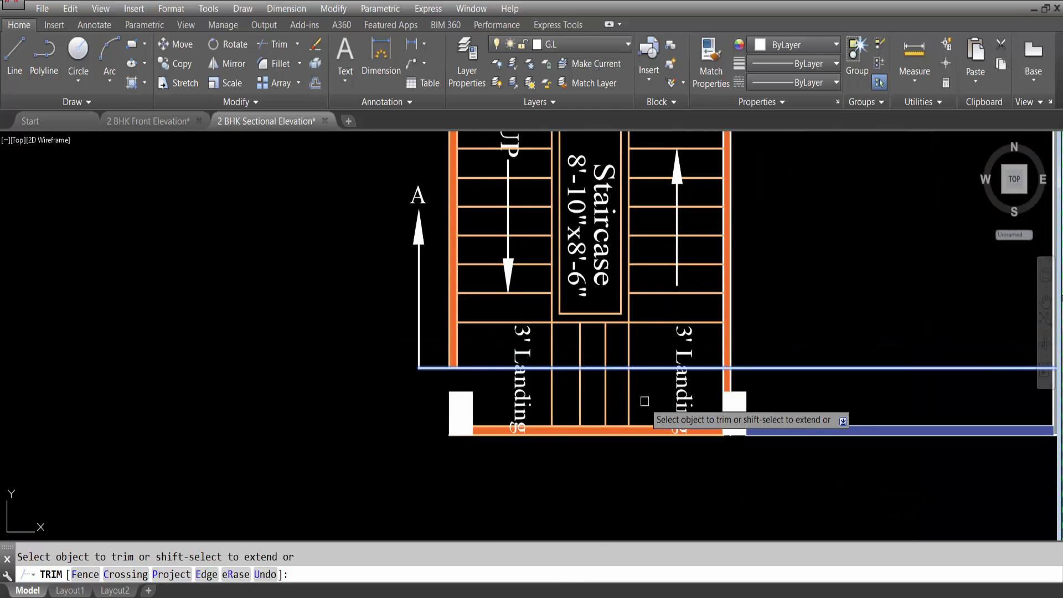
Trim the stair tread lines and the staircase's parking-side wall below the section line in the copied plan.
left_click(791, 396)
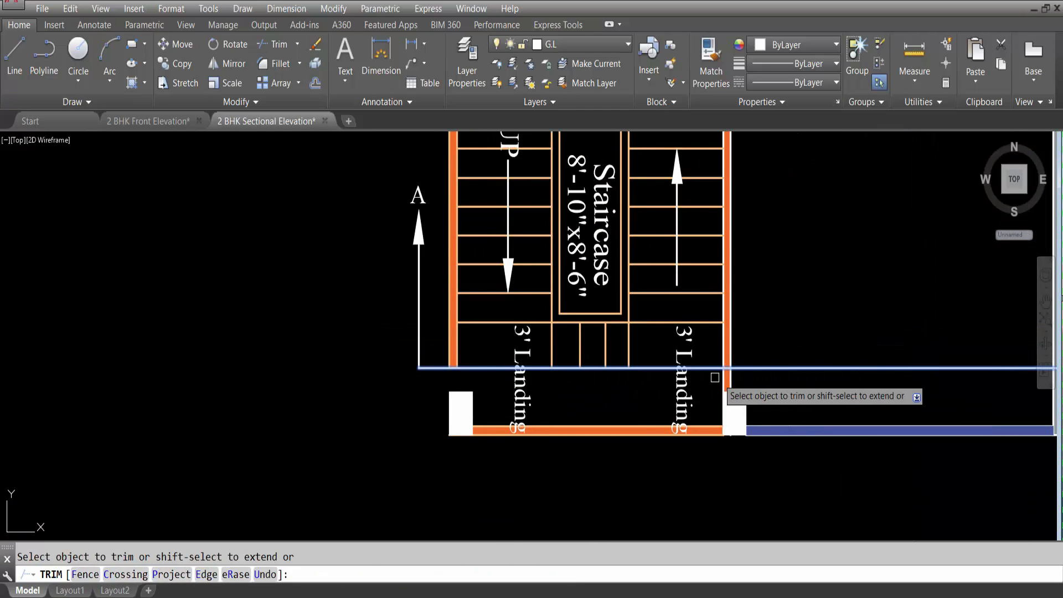
scroll(730, 375, "up", 6)
left_click(716, 360)
scroll(619, 364, "down", 6)
scroll(587, 372, "up", 3)
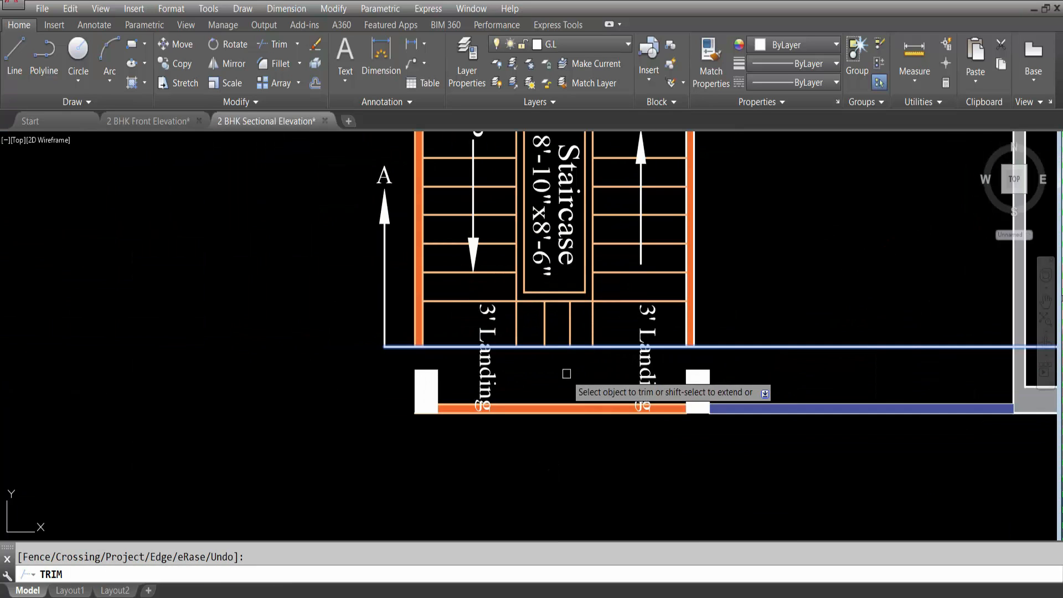
Delete the horizontal section line from the copied plan and undo that deletion.
key("Escape")
left_click(444, 346)
key("Delete")
scroll(420, 351, "up", 6)
scroll(446, 348, "down", 4)
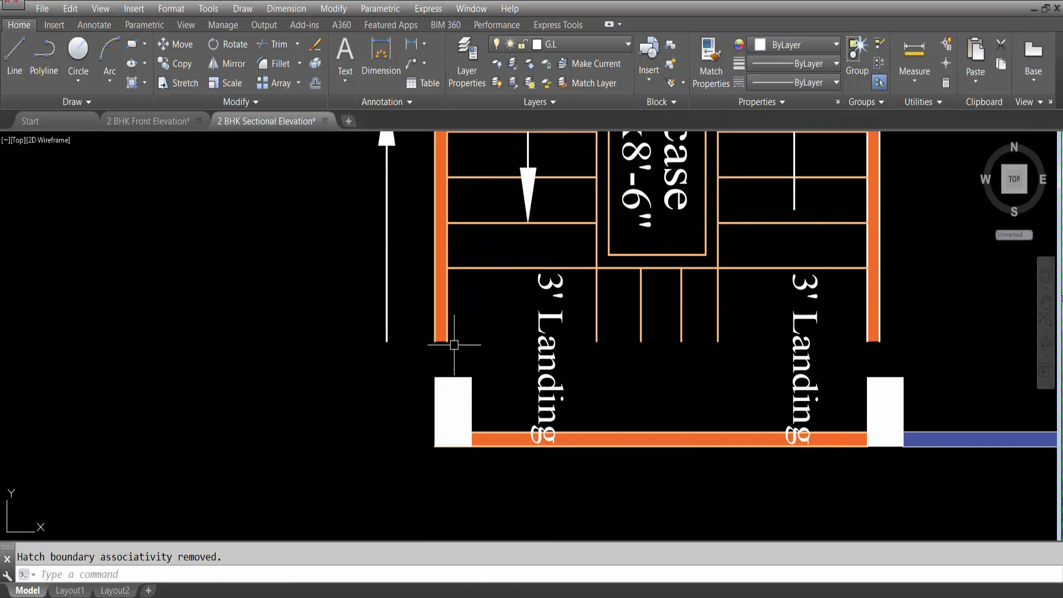
scroll(444, 347, "up", 6)
scroll(460, 341, "down", 6)
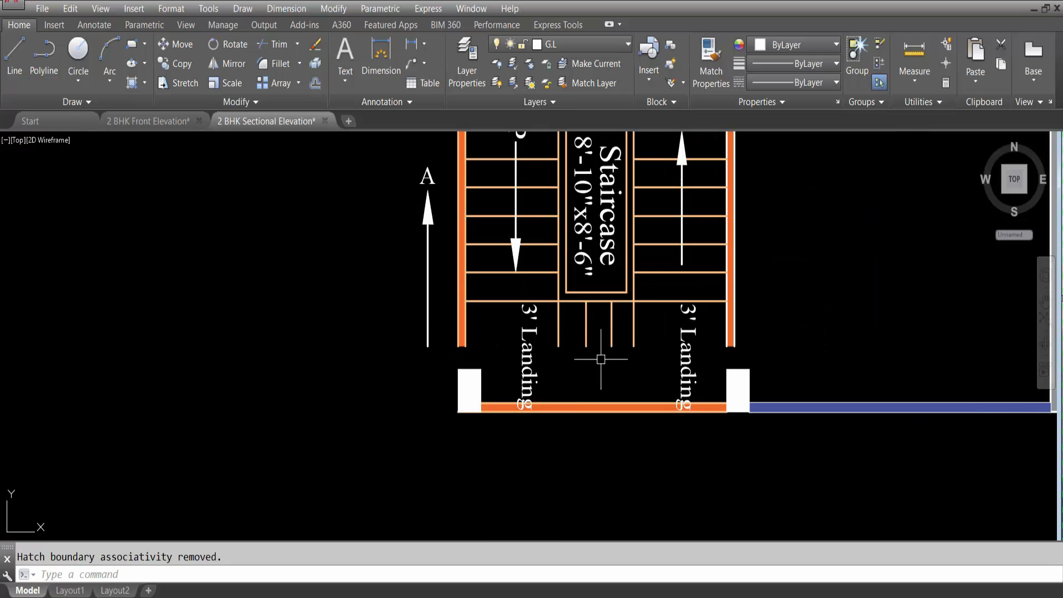
scroll(548, 374, "down", 2)
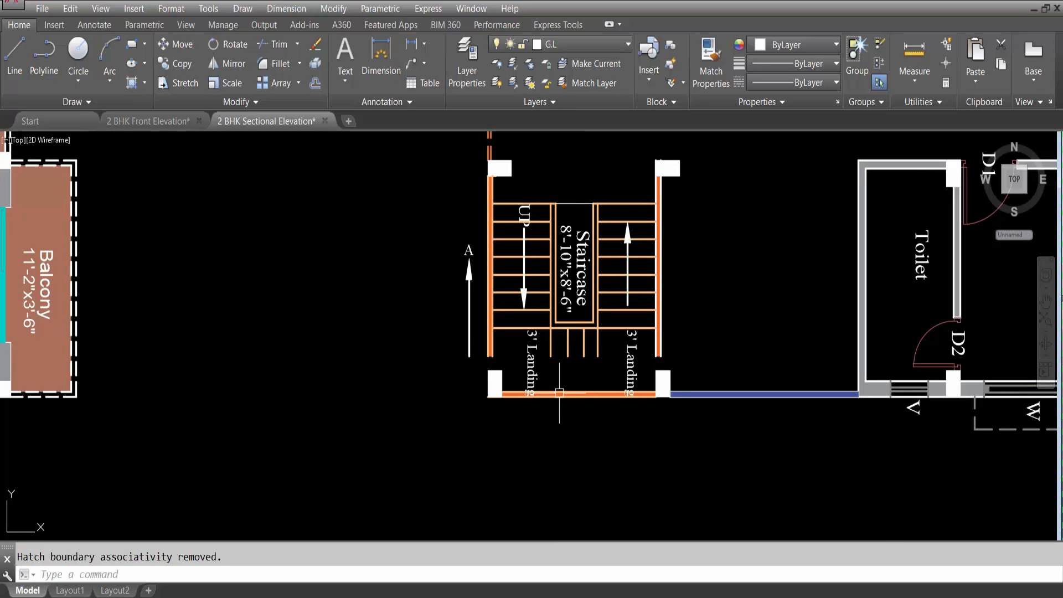
key("ctrl+z")
key("ctrl+z")
Trim the toilet's parking-side wall lines and hatch below the section line in the copied plan.
scroll(477, 421, "down", 8)
scroll(631, 401, "up", 8)
type("tr")
key("Return")
key("Return")
left_click(512, 427)
left_click(451, 423)
scroll(528, 427, "up", 5)
left_click(468, 423)
left_click(377, 401)
left_click(430, 406)
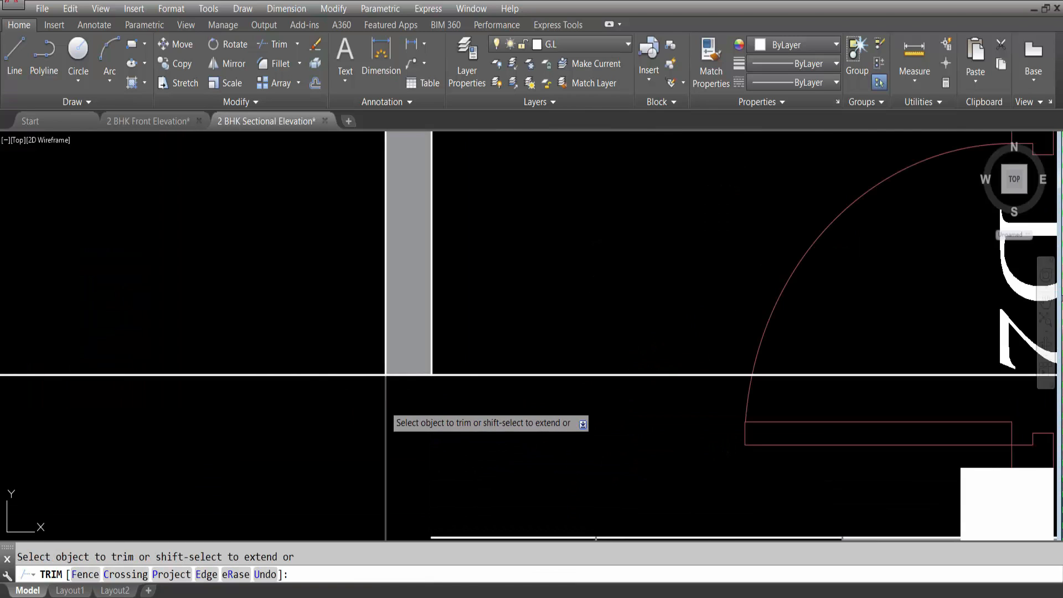
scroll(385, 404, "down", 2)
scroll(232, 404, "down", 4)
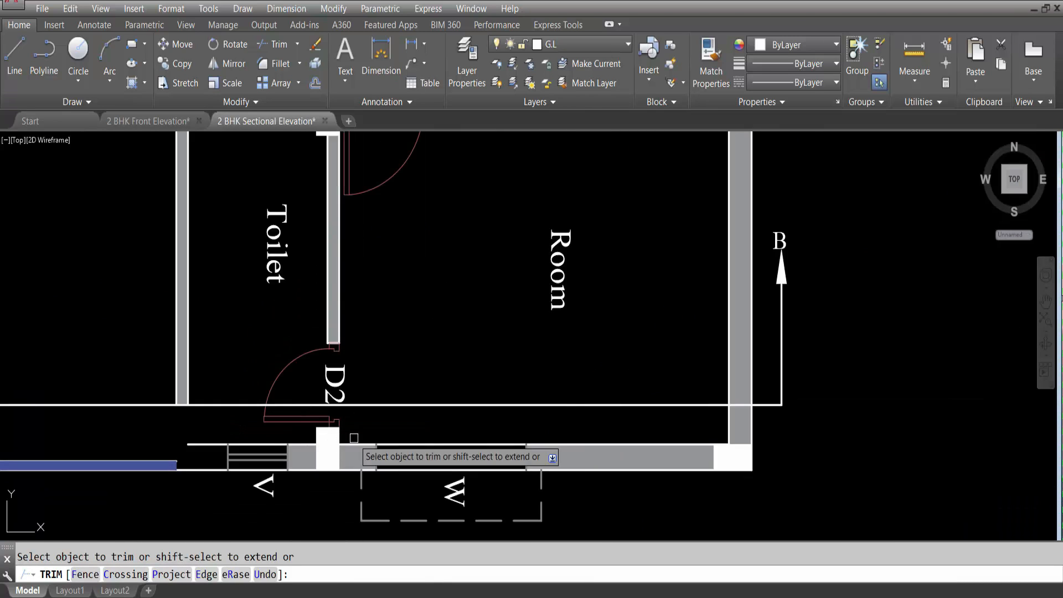
Explode the toilet door D2 in the copied plan.
scroll(262, 433, "up", 5)
left_click(290, 350)
left_click(256, 342)
key("Escape")
left_click(269, 354)
type("x")
key("Return")
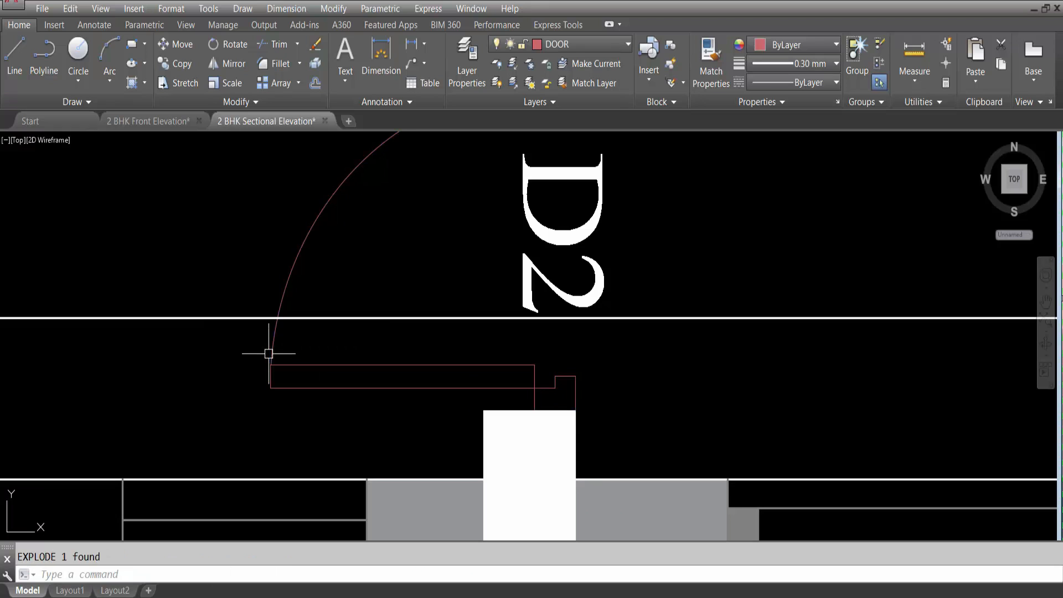
Trim door D2's swing arc and the room's end wall below the section line in the copied plan.
type("tr")
key("Return")
scroll(247, 375, "down", 4)
scroll(714, 374, "up", 6)
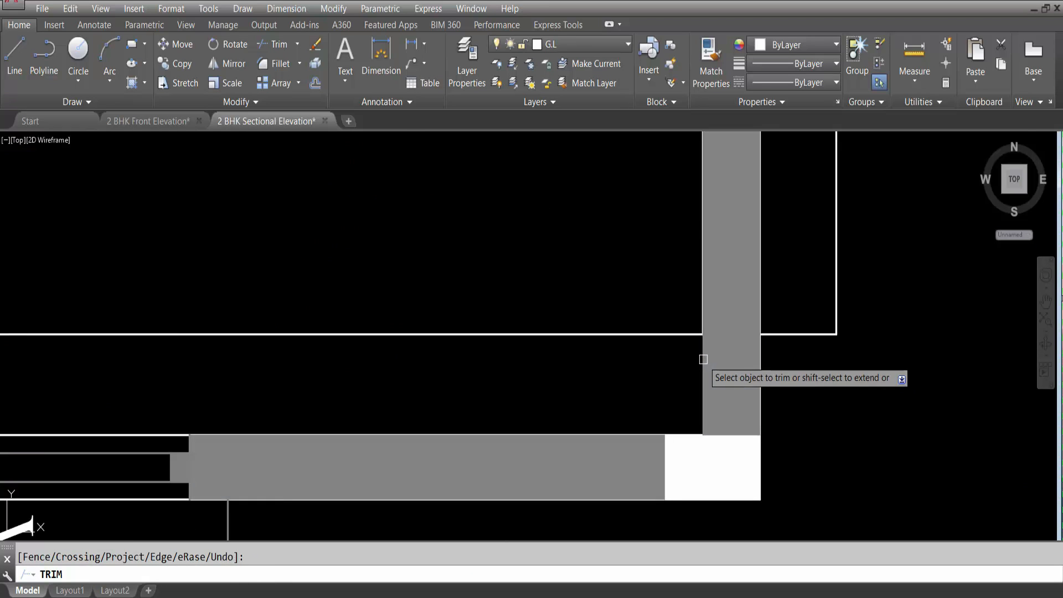
left_click(761, 349)
left_click(742, 350)
scroll(769, 386, "down", 6)
Delete the horizontal section line and the wall, column, ventilator and window objects below it in the copied plan.
key("Escape")
left_click(704, 376)
key("Delete")
scroll(616, 382, "up", 2)
left_click(155, 380)
left_click(889, 437)
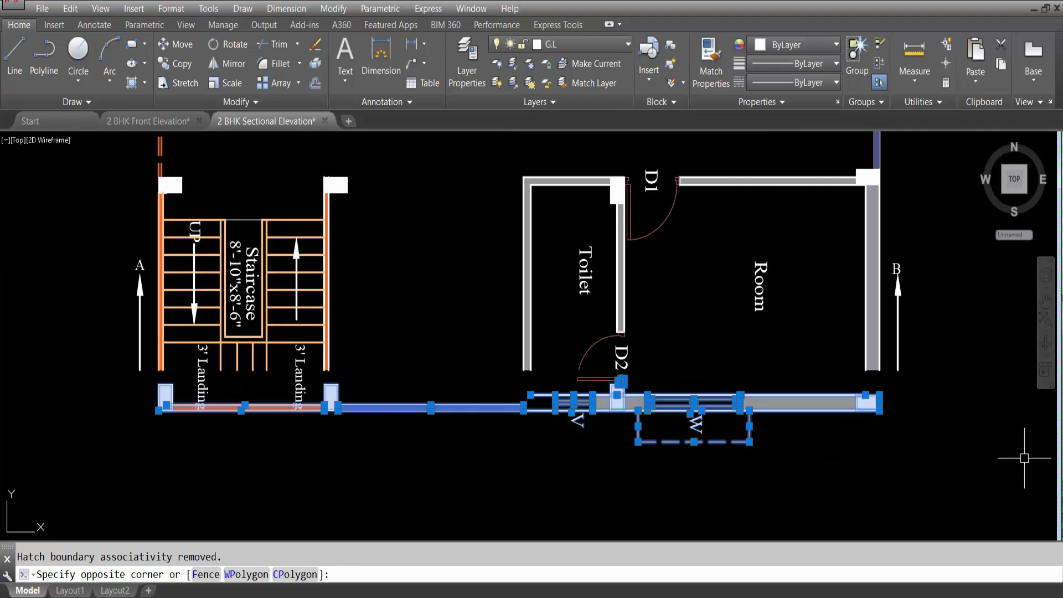
key("Delete")
Delete the leftover orange wall hatch below the staircase in the copied plan.
left_click(162, 379)
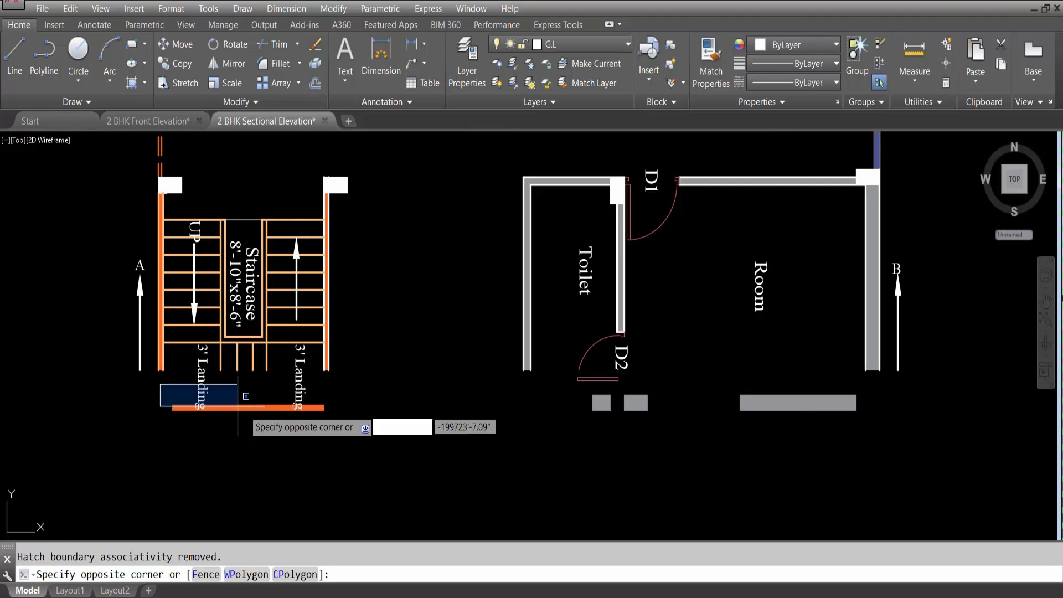
left_click(379, 435)
left_click(285, 406)
key("Delete")
scroll(171, 375, "up", 2)
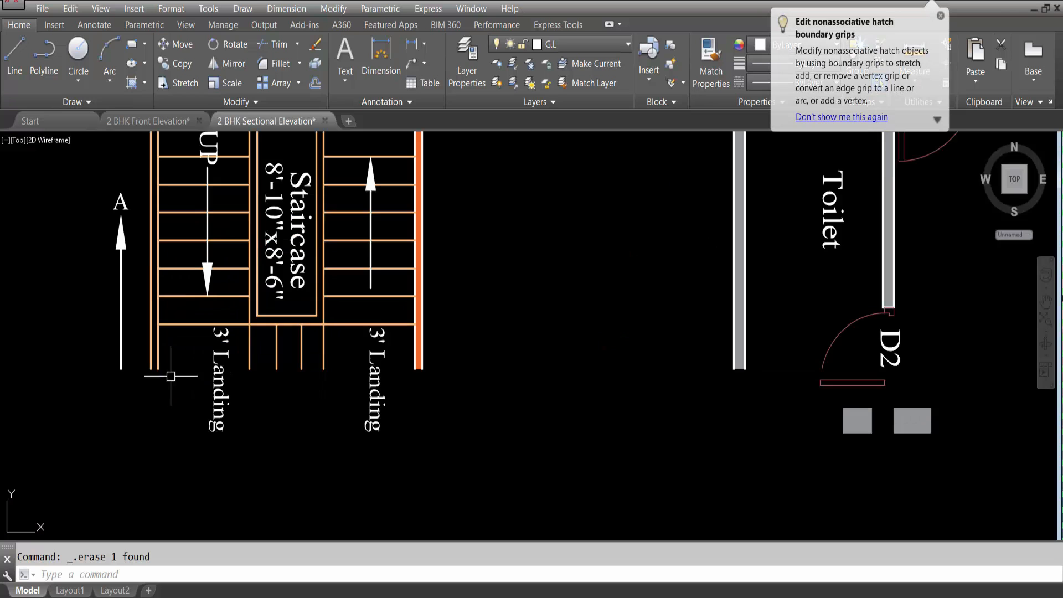
Delete the entire trimmed copy of the ground floor plan.
scroll(465, 391, "down", 3)
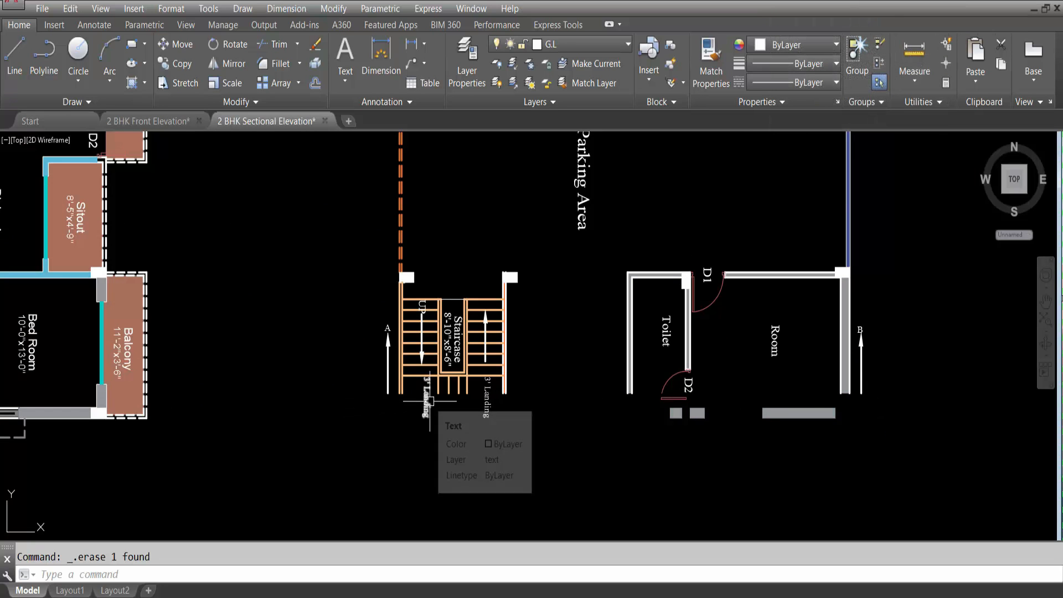
scroll(409, 398, "up", 5)
scroll(378, 401, "down", 4)
left_click(417, 297)
left_click(626, 454)
key("Delete")
Draw vertical construction lines through both faces of the staircase's outer wall where section line A-B crosses it on the rotated ground floor plan.
scroll(445, 469, "down", 2)
scroll(446, 468, "up", 10)
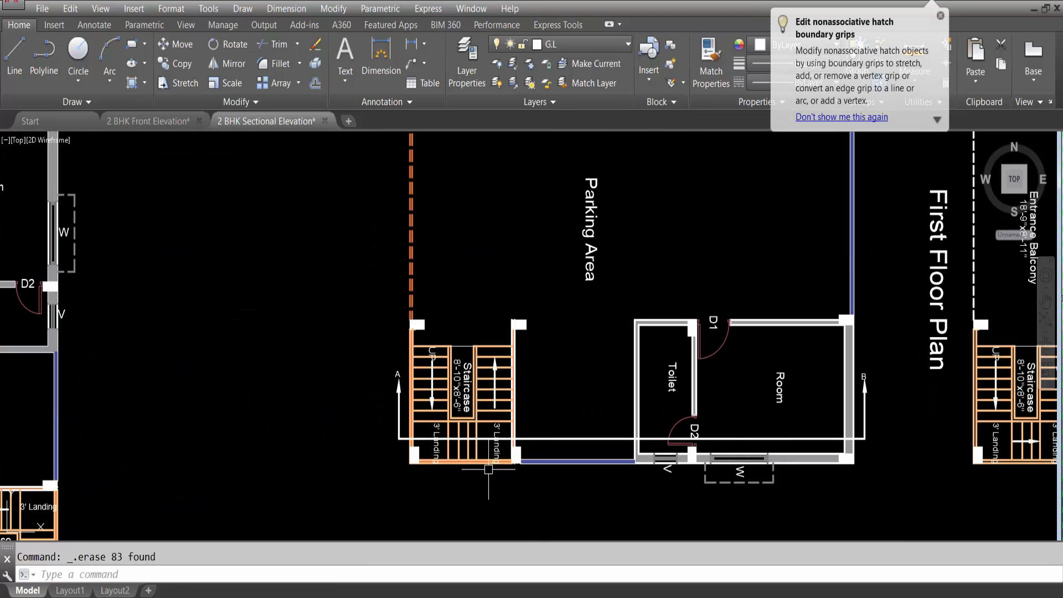
key("Return")
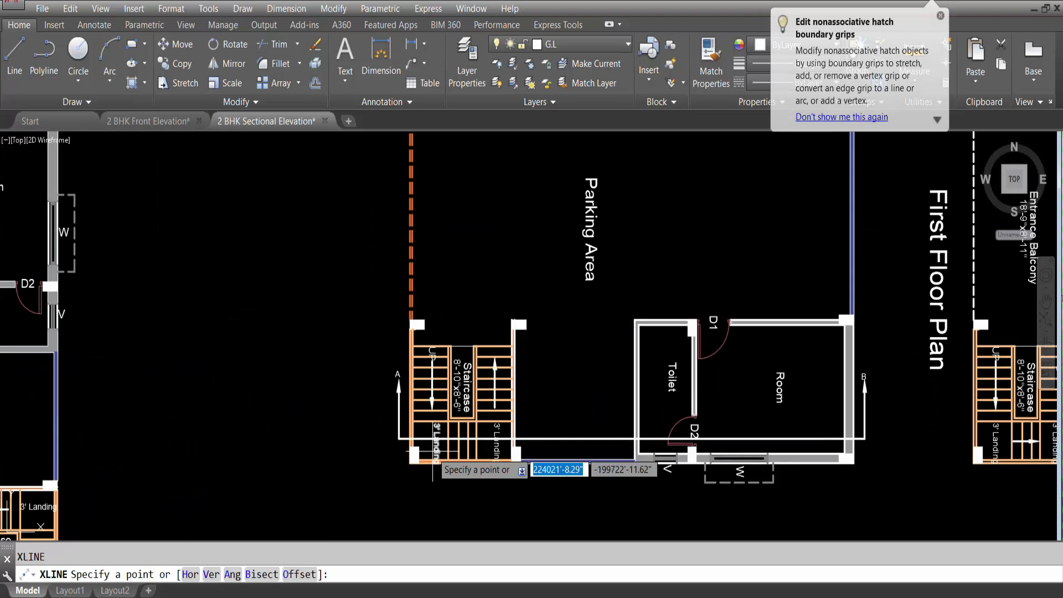
type("v")
key("Return")
scroll(433, 468, "up", 5)
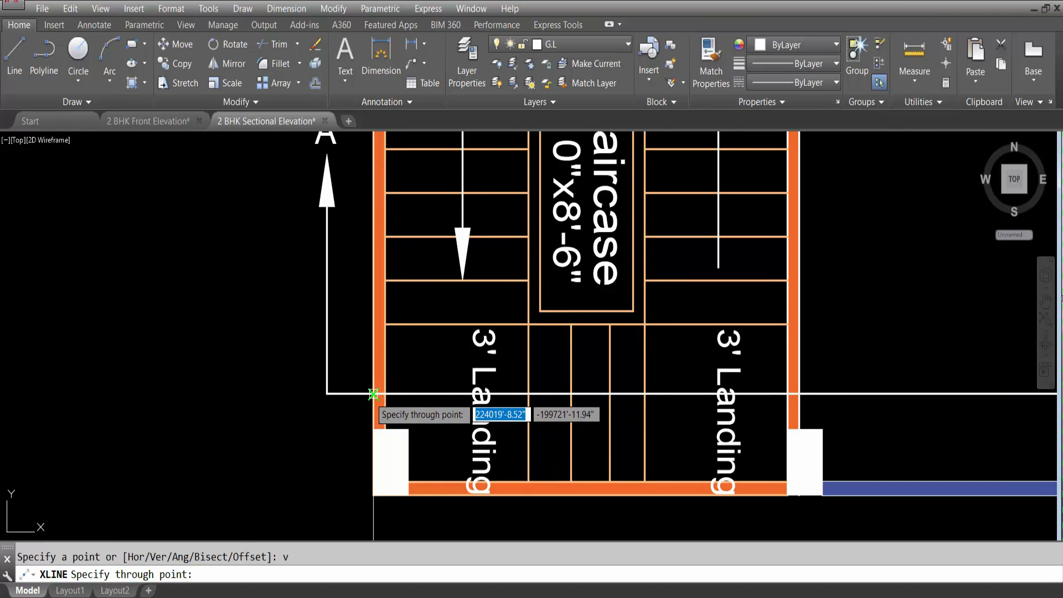
left_click(373, 394)
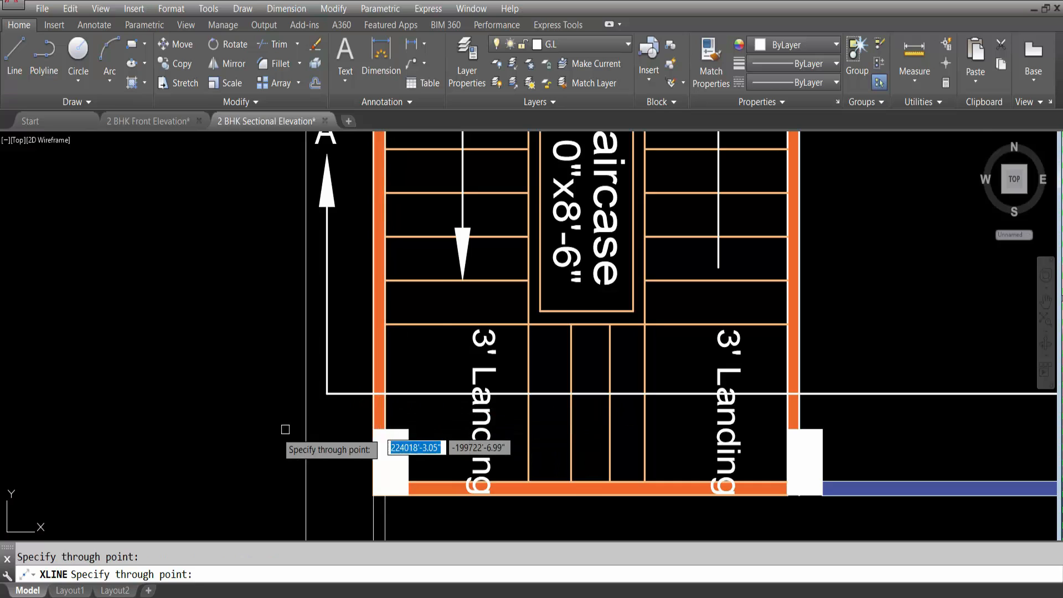
scroll(263, 435, "down", 5)
Add vertical construction lines through both faces of the staircase's parking-side wall at the section line.
scroll(388, 427, "up", 6)
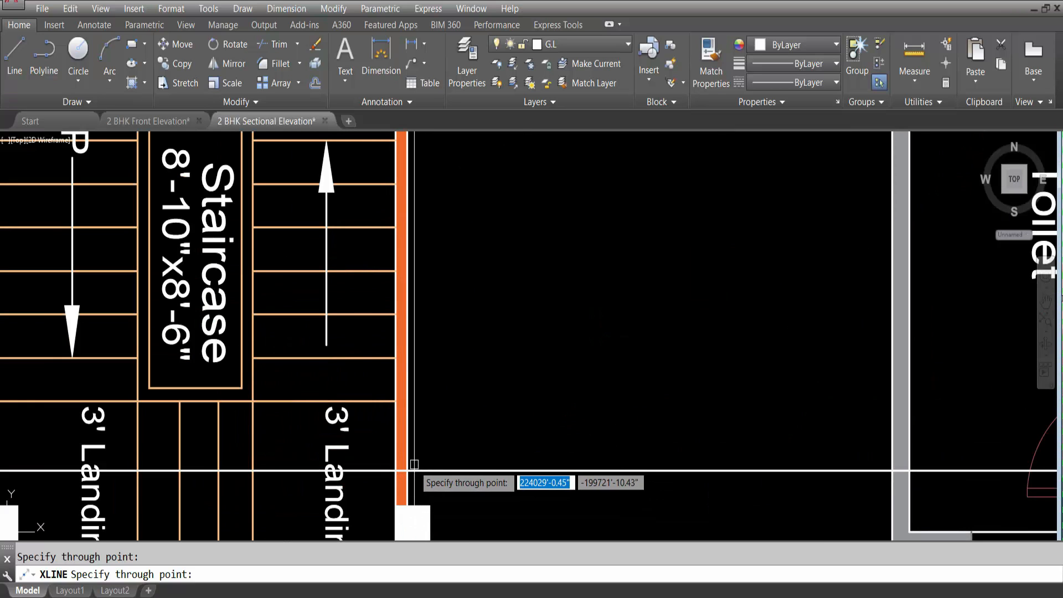
left_click(407, 471)
scroll(545, 452, "down", 5)
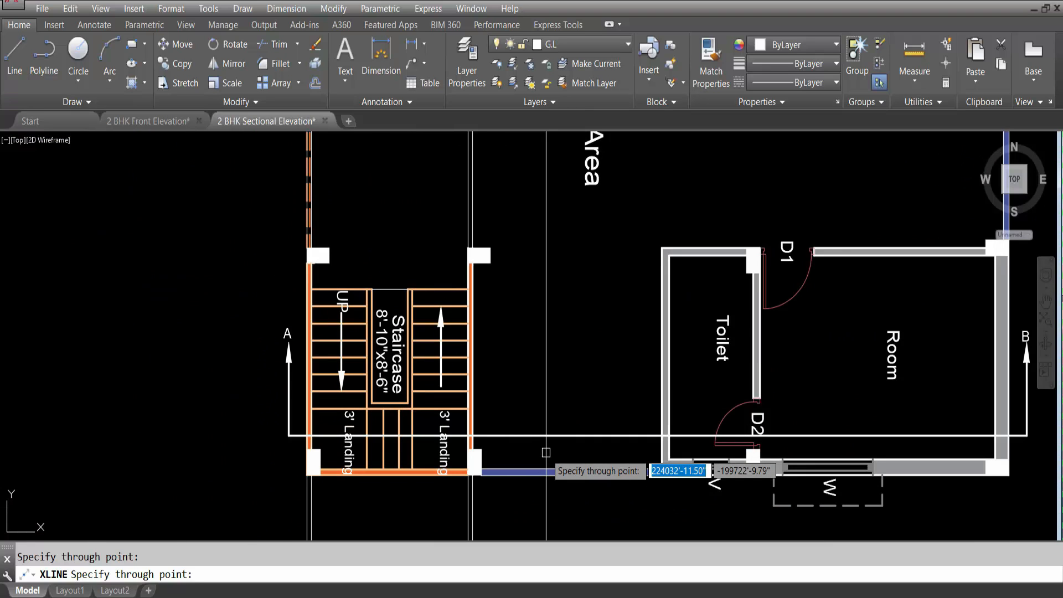
scroll(546, 452, "down", 3)
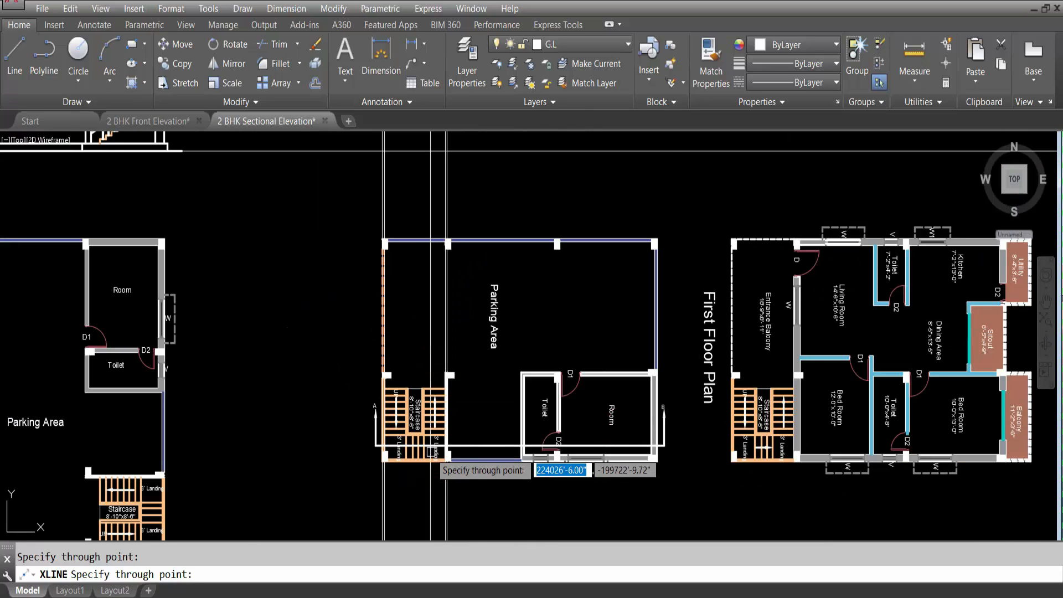
Add vertical construction lines through the outer and inner faces of the room's end wall near section mark B.
scroll(672, 451, "up", 5)
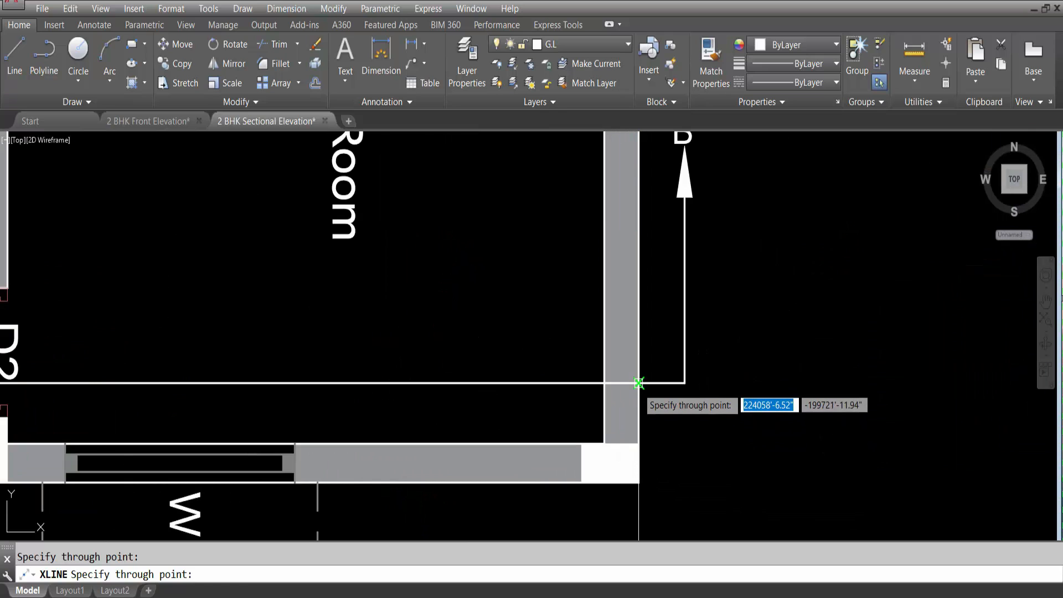
left_click(638, 382)
scroll(689, 464, "down", 5)
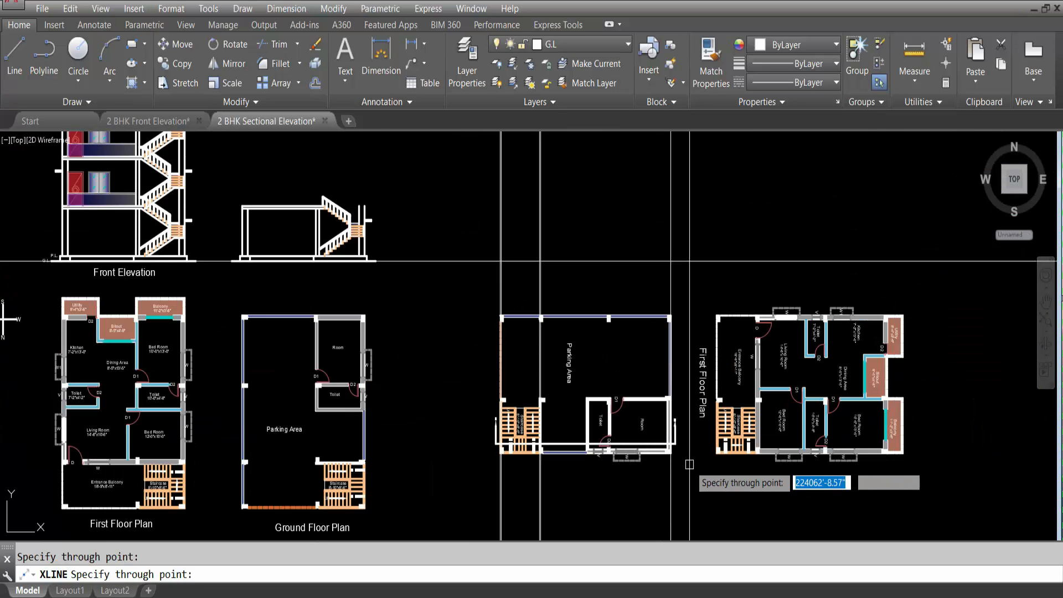
scroll(692, 446, "up", 5)
left_click(662, 444)
scroll(609, 482, "down", 5)
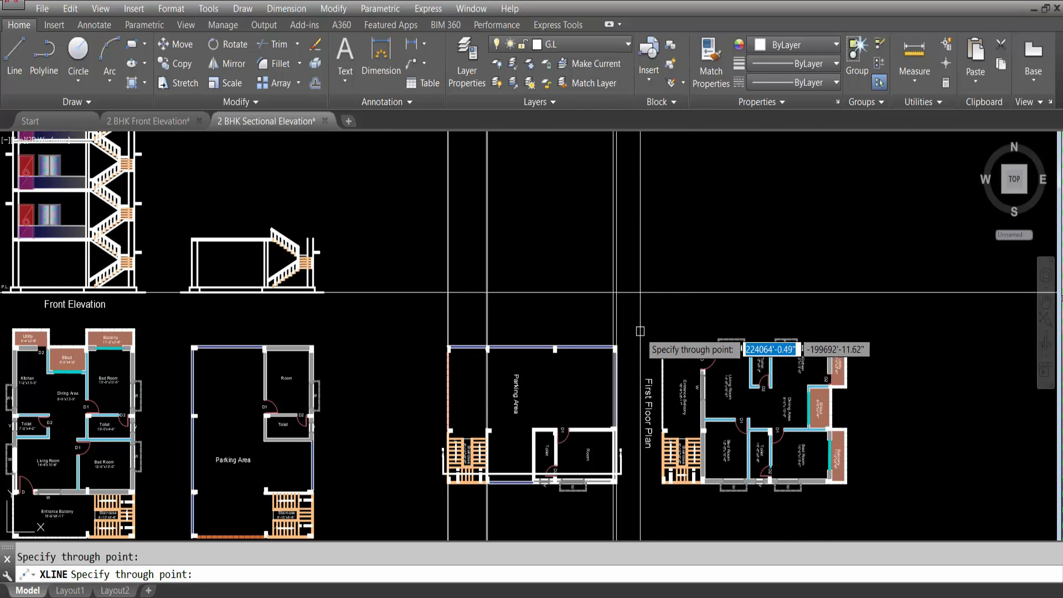
key("Escape")
Trim the horizontal ground line outside the two outermost vertical construction lines.
key("Return")
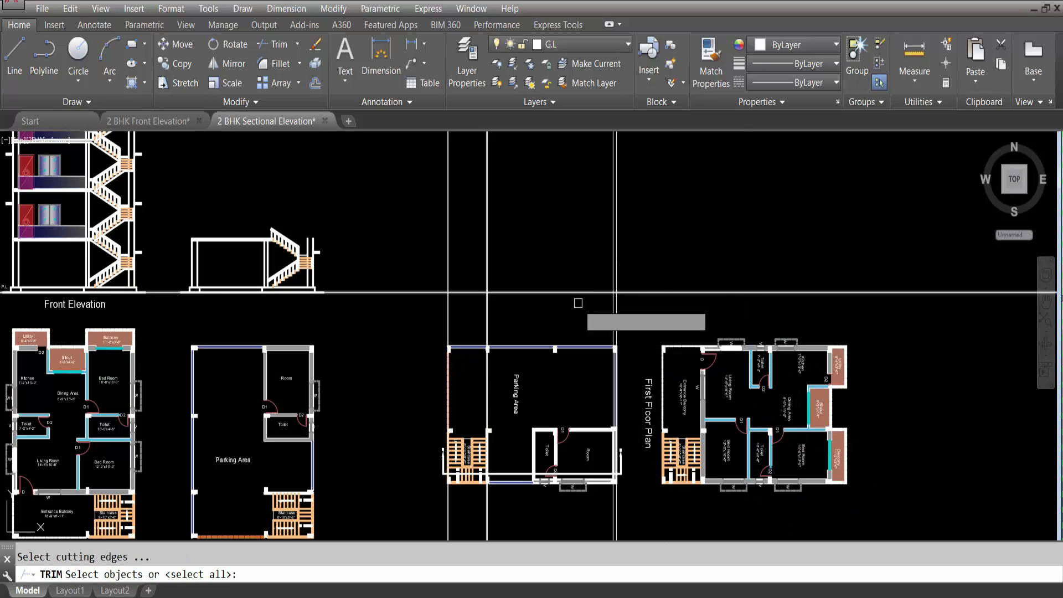
scroll(439, 321, "up", 5)
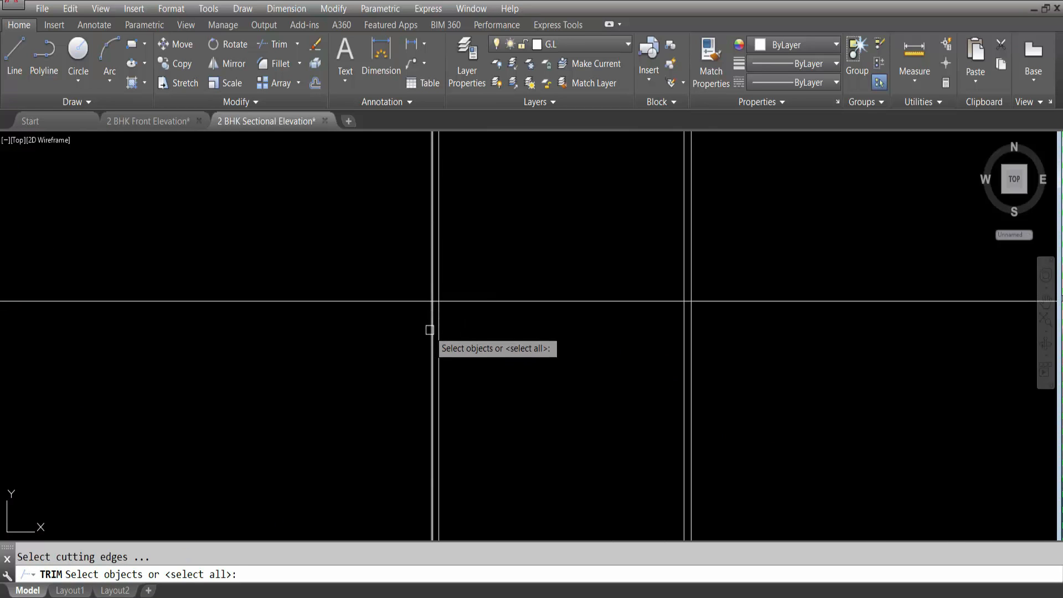
left_click(430, 333)
scroll(426, 346, "down", 4)
scroll(706, 333, "up", 4)
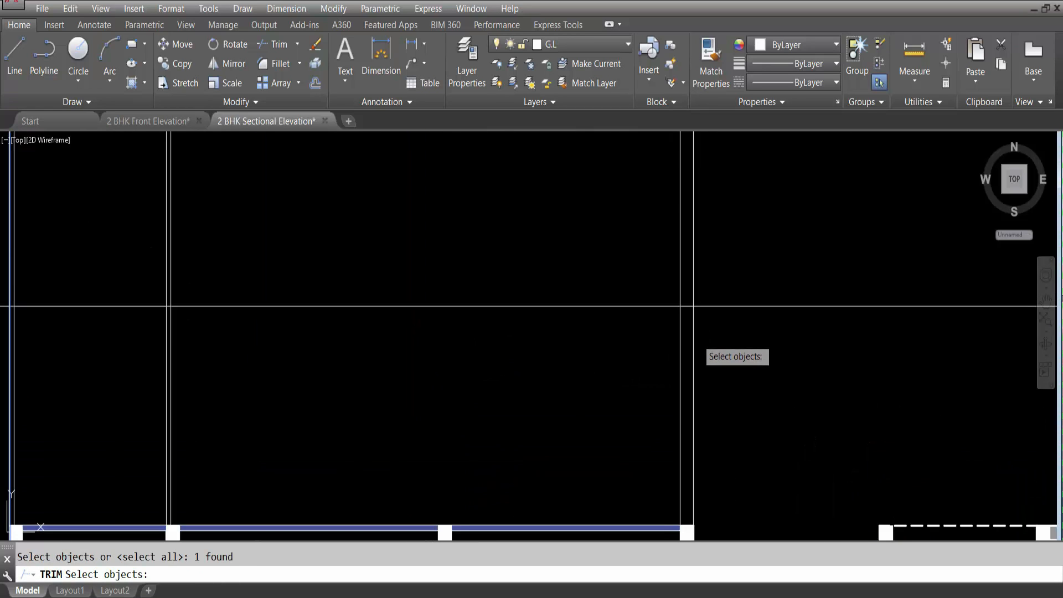
left_click(694, 332)
key("Return")
left_click(136, 299)
left_click(128, 265)
scroll(302, 332, "down", 4)
left_click(190, 317)
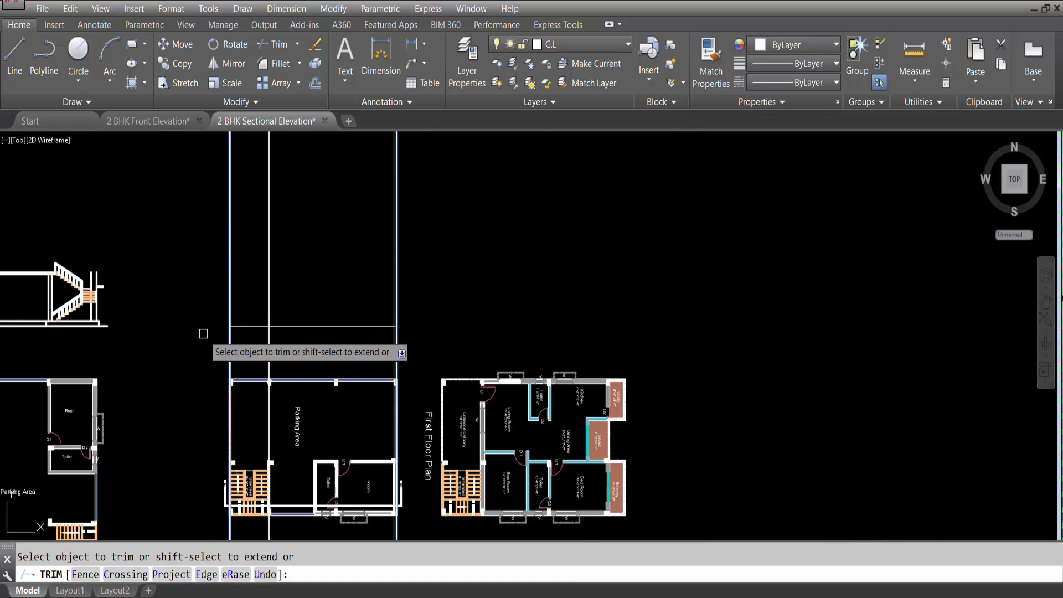
Offset the trimmed ground line 1' upward between the outermost vertical construction lines to form the plinth line.
key("Escape")
scroll(227, 331, "up", 4)
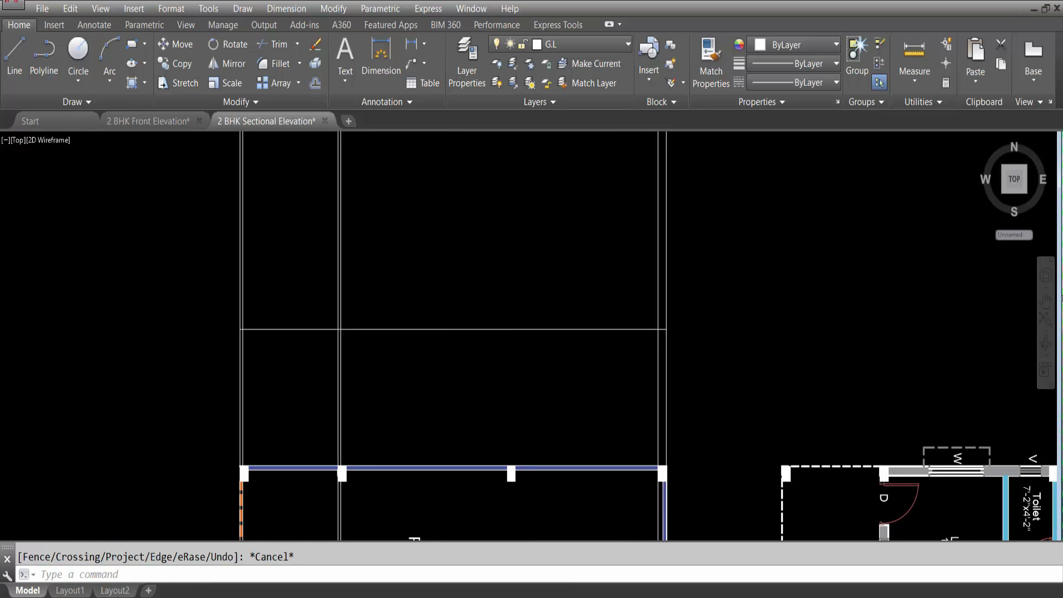
scroll(482, 343, "down", 2)
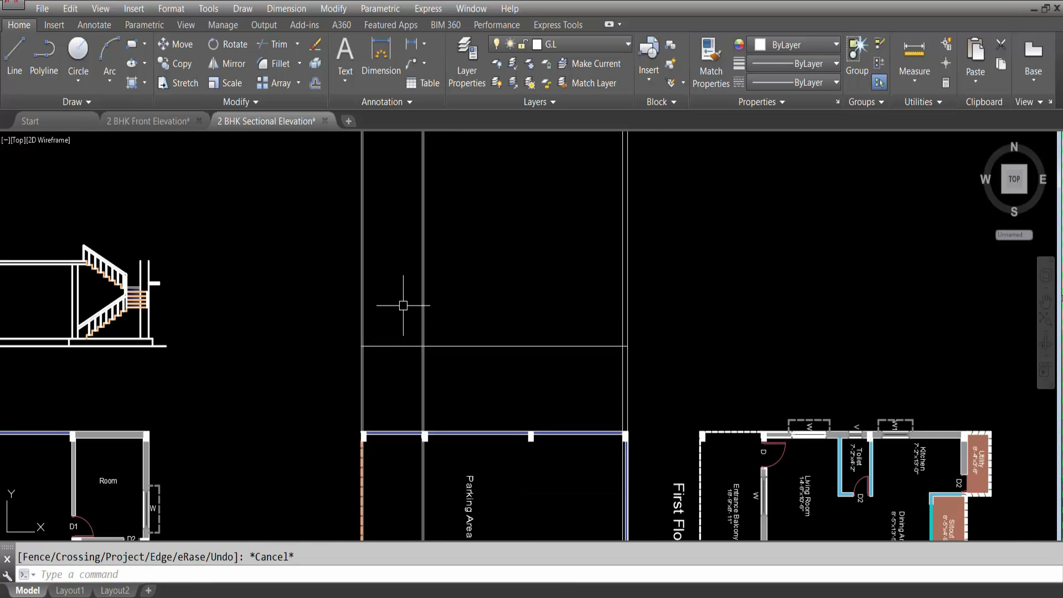
key("Return")
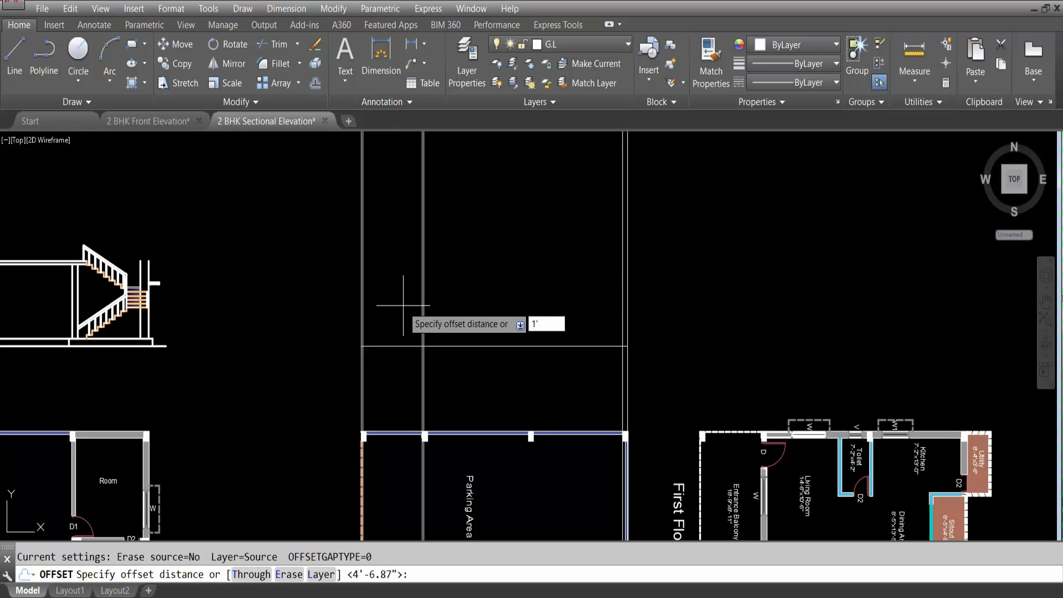
type("1'")
key("Return")
left_click(471, 346)
left_click(484, 269)
key("Escape")
Measure the height between the plinth line and the ground line on the front elevation with a linear dimension.
scroll(642, 318, "down", 2)
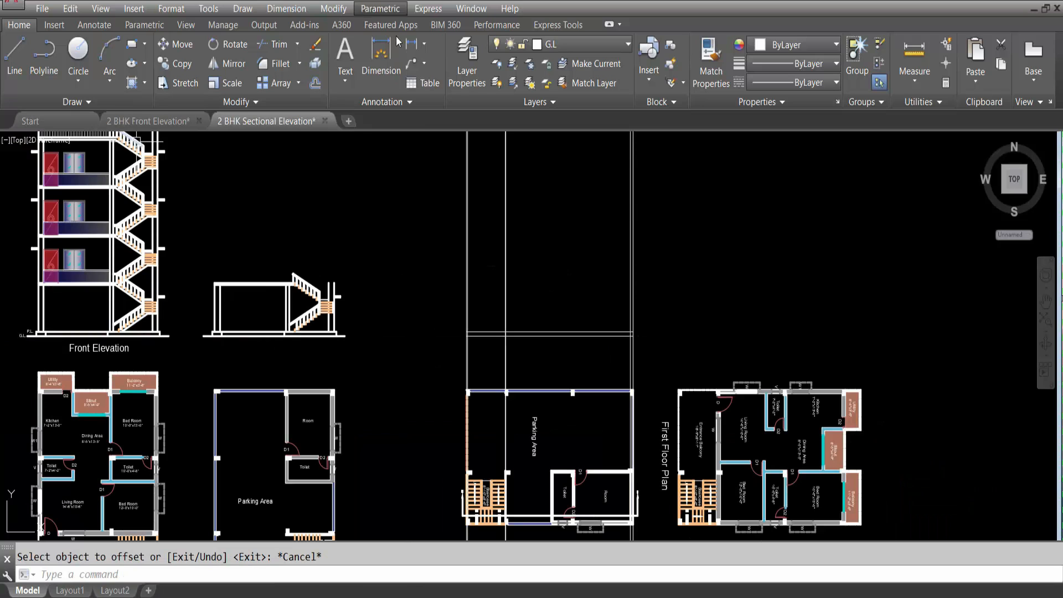
left_click(411, 44)
scroll(276, 336, "up", 5)
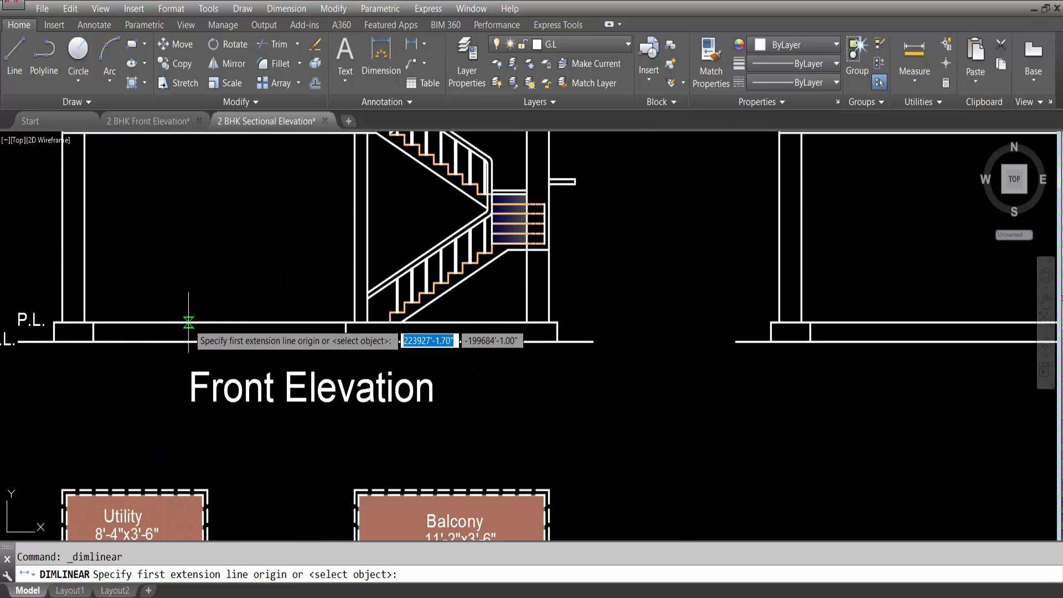
key("F8")
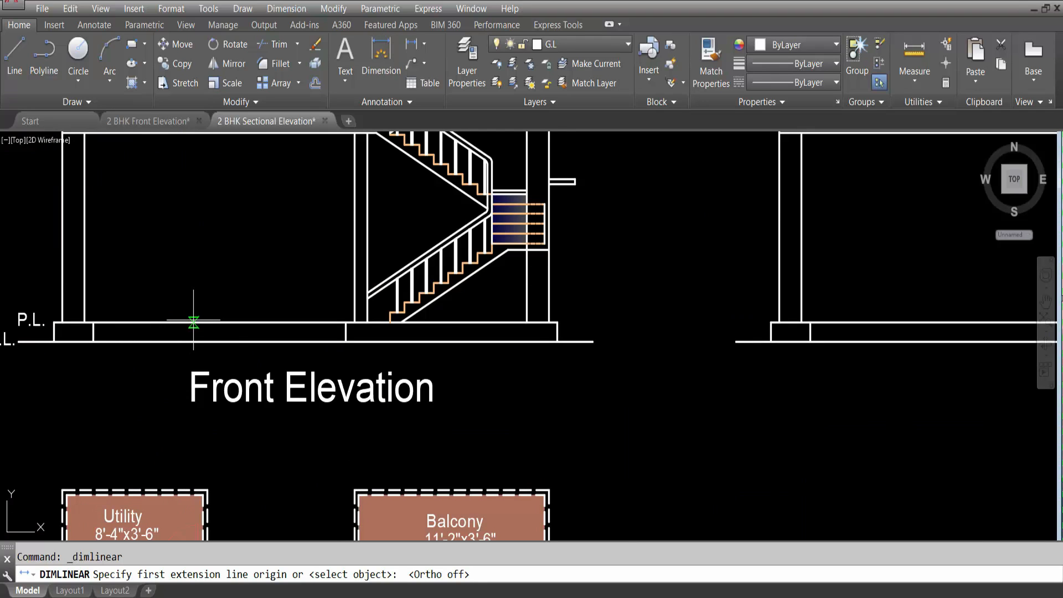
left_click(230, 322)
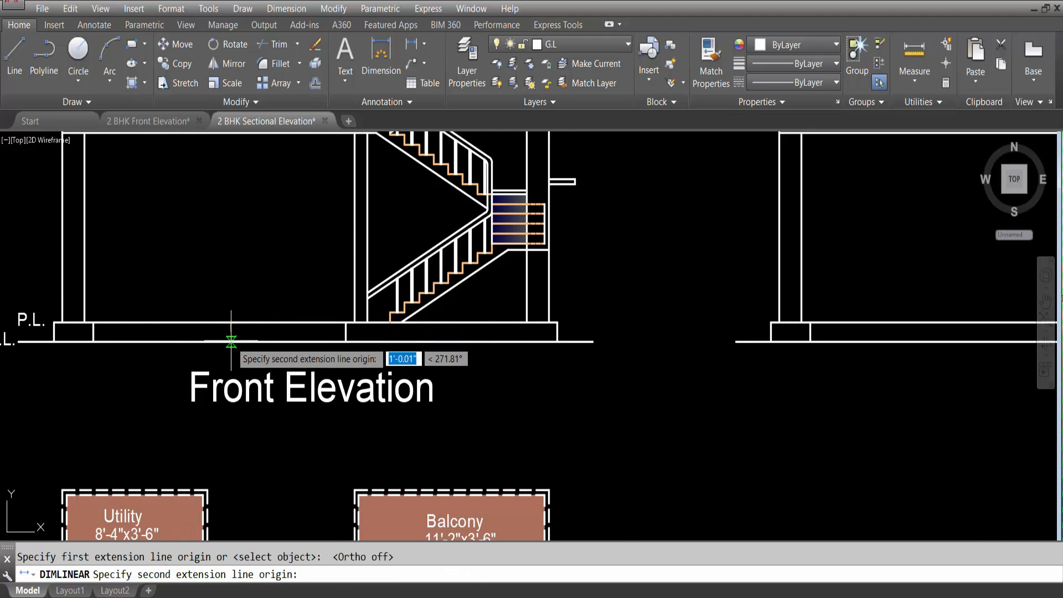
left_click(230, 342)
key("Escape")
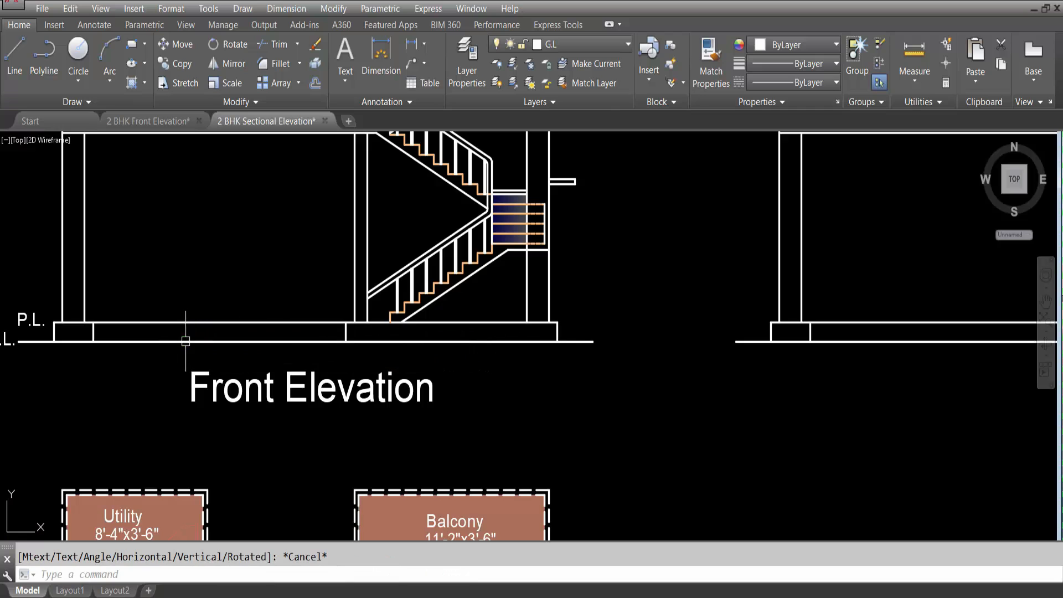
Examine the elevations and the floor plans alongside the section line on the rotated ground floor plan.
scroll(111, 355, "down", 6)
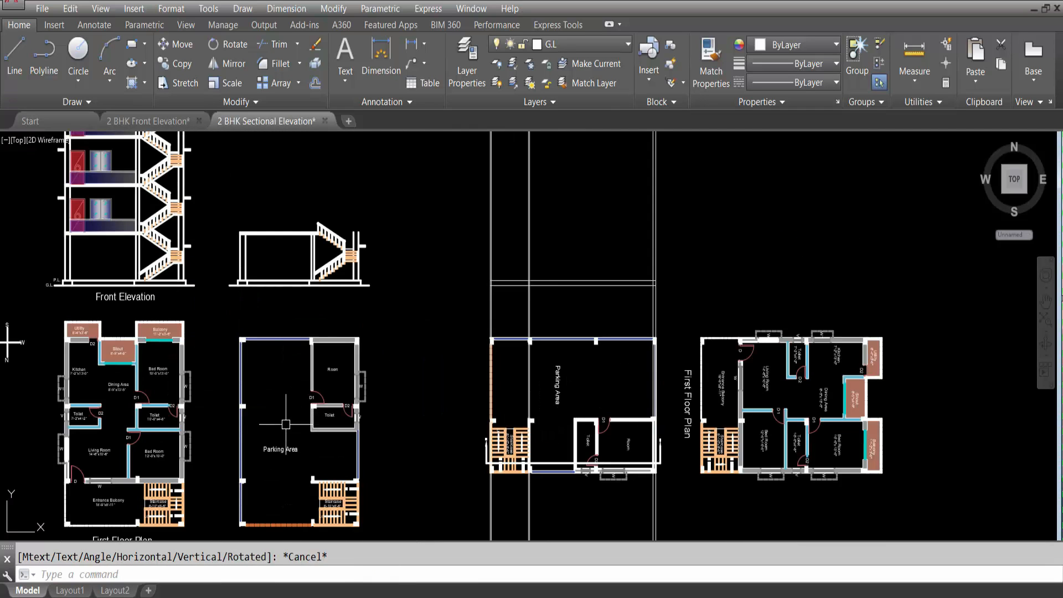
scroll(285, 424, "down", 2)
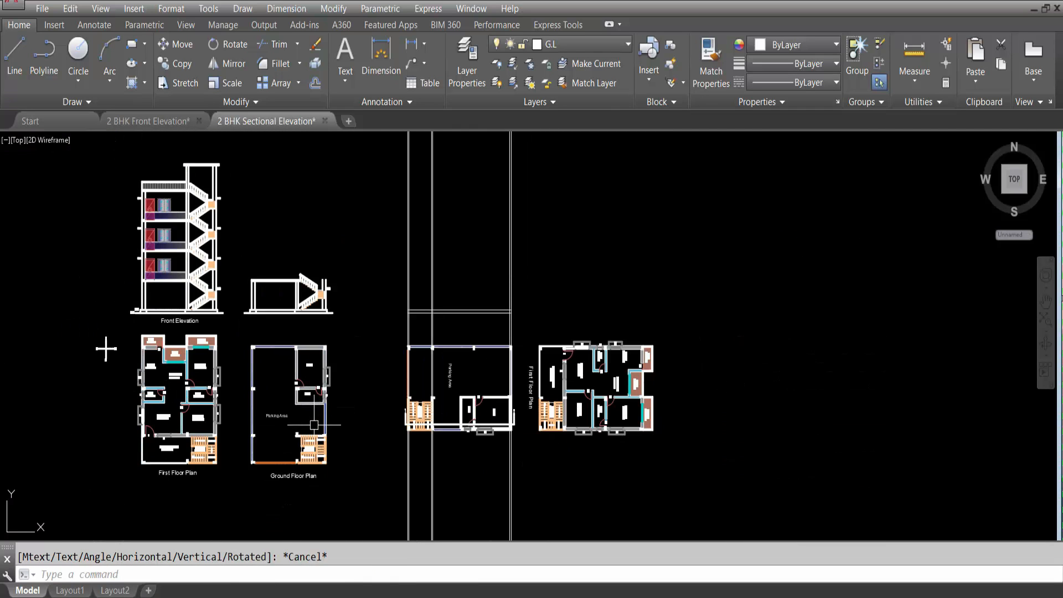
scroll(223, 321, "up", 4)
scroll(221, 311, "down", 2)
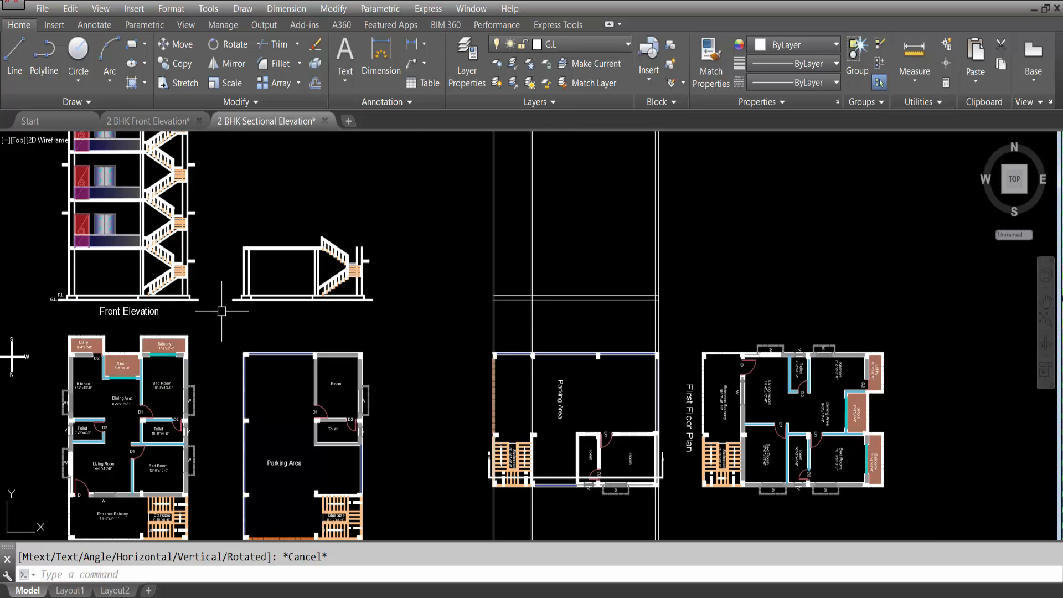
scroll(623, 309, "up", 2)
scroll(509, 300, "down", 3)
scroll(169, 329, "down", 2)
scroll(248, 310, "up", 5)
scroll(249, 296, "down", 3)
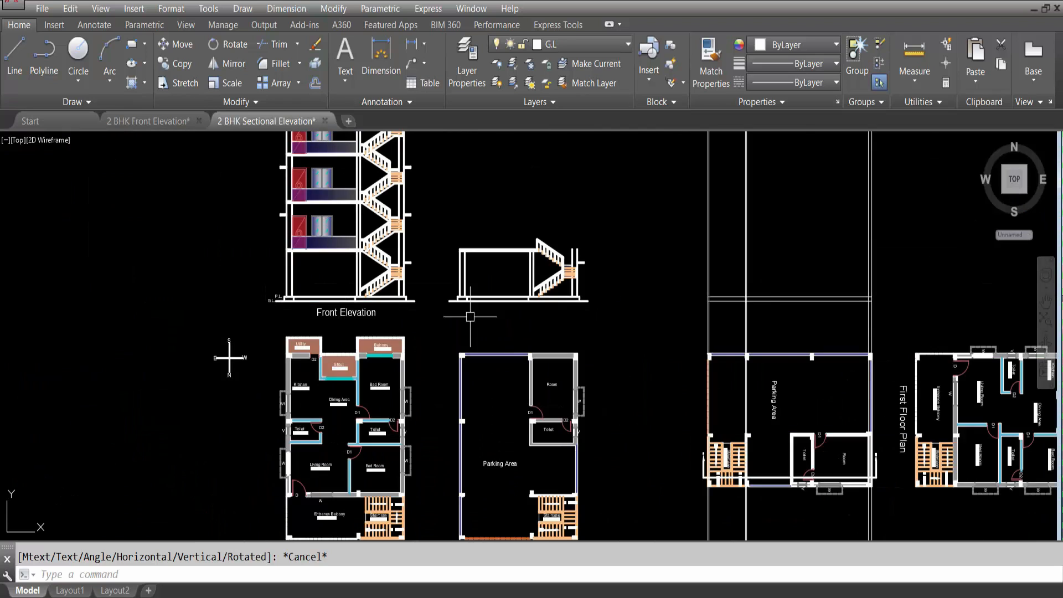
middle_click_drag(765, 280, 525, 304)
scroll(519, 284, "down", 2)
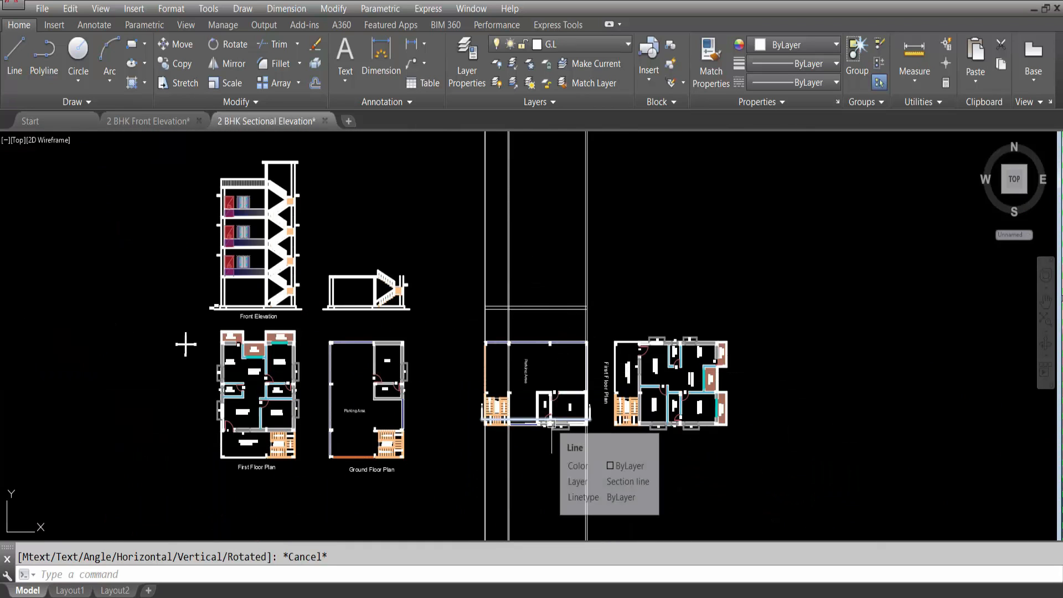
Trim the vertical construction lines below the ground line, using the ground line as the cutting edge.
scroll(529, 319, "up", 4)
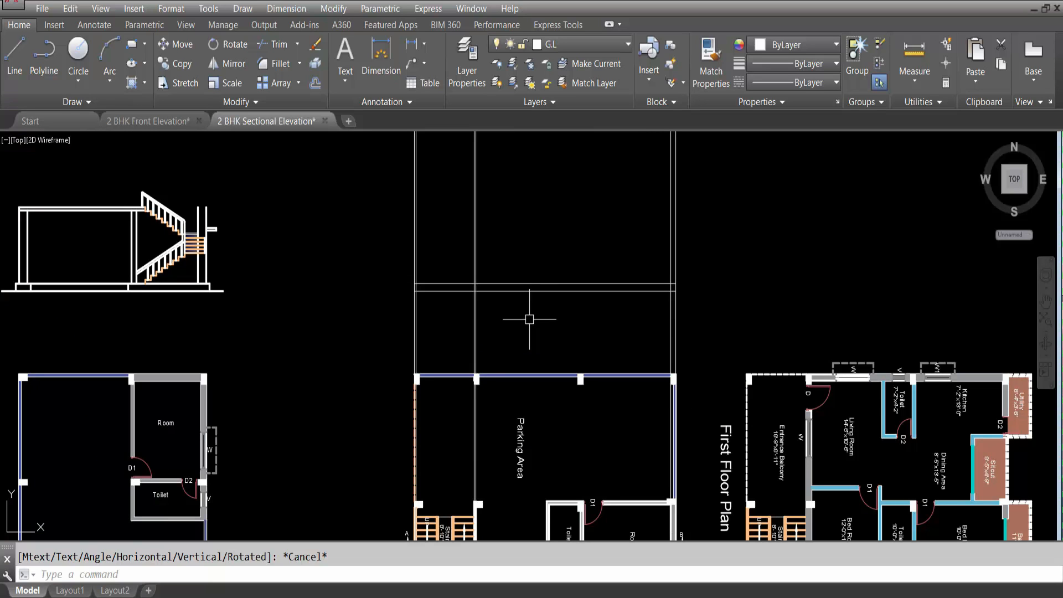
key("Return")
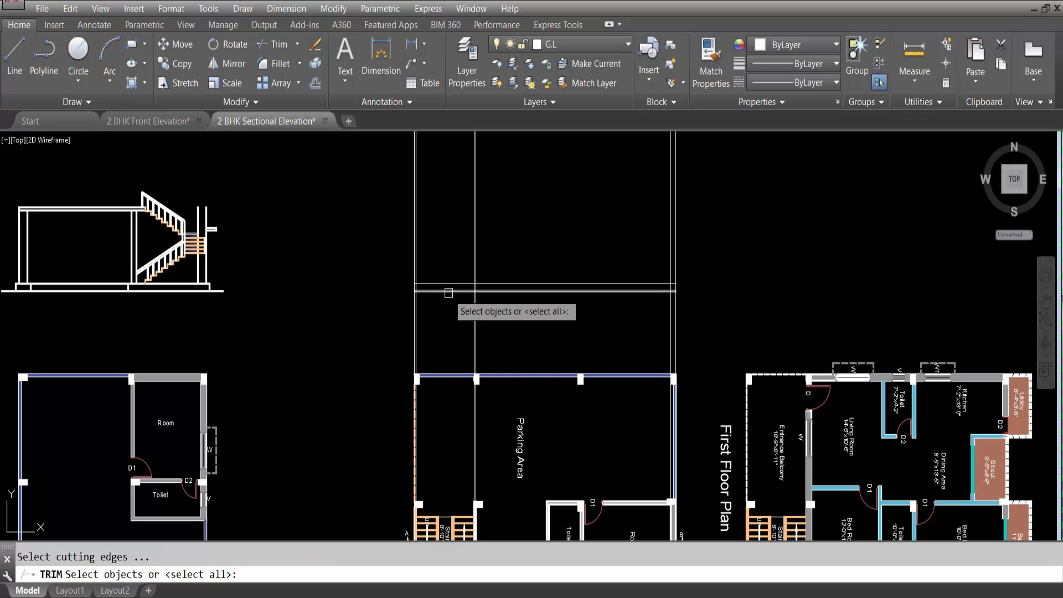
left_click(447, 292)
key("Return")
left_click(704, 325)
left_click(381, 310)
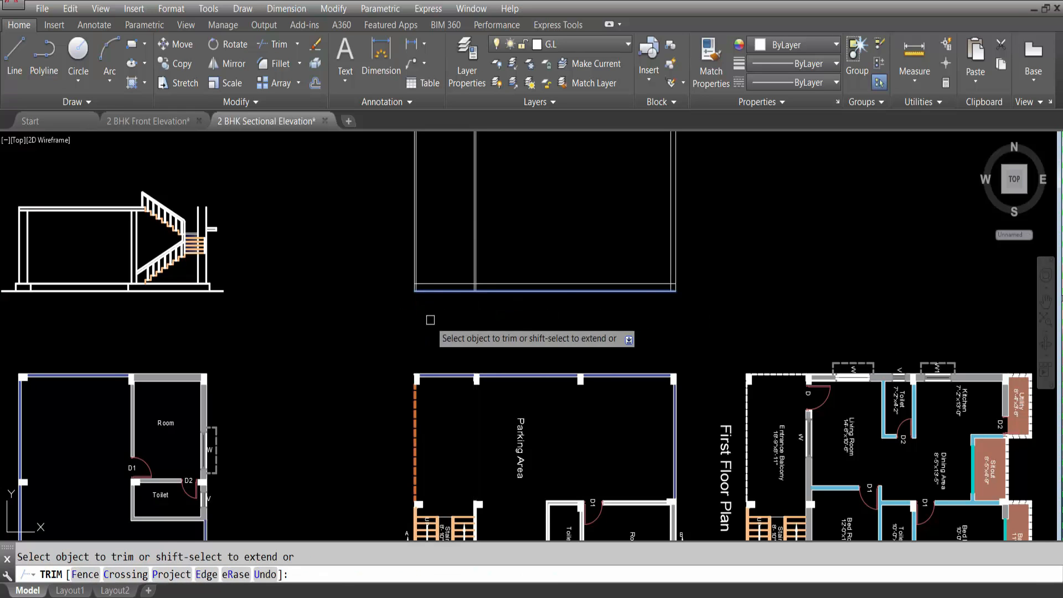
key("Escape")
Save the sectional elevation drawing.
scroll(514, 282, "down", 5)
scroll(510, 354, "up", 8)
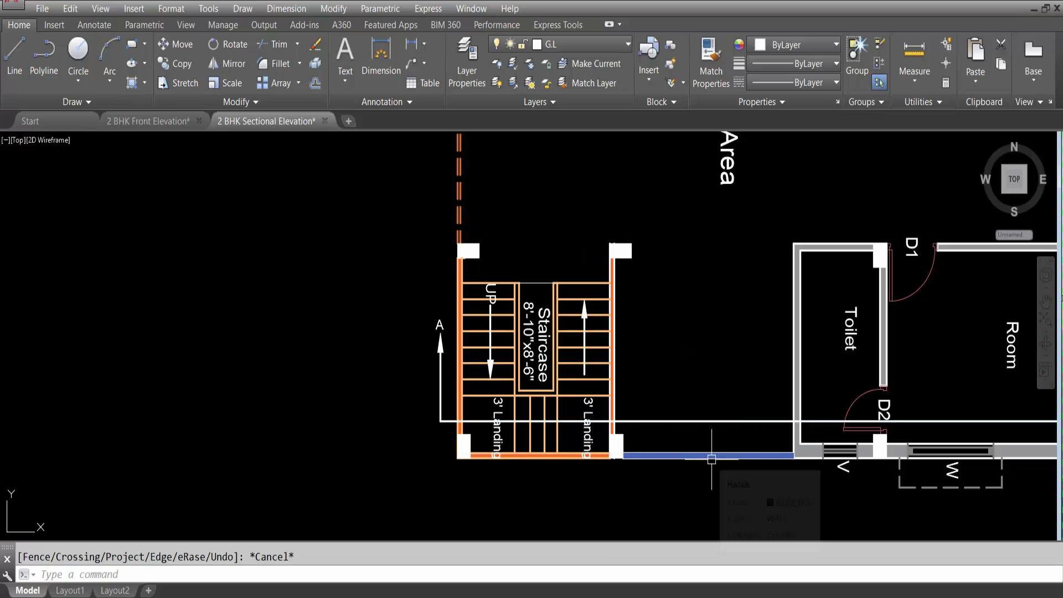
key("ctrl+s")
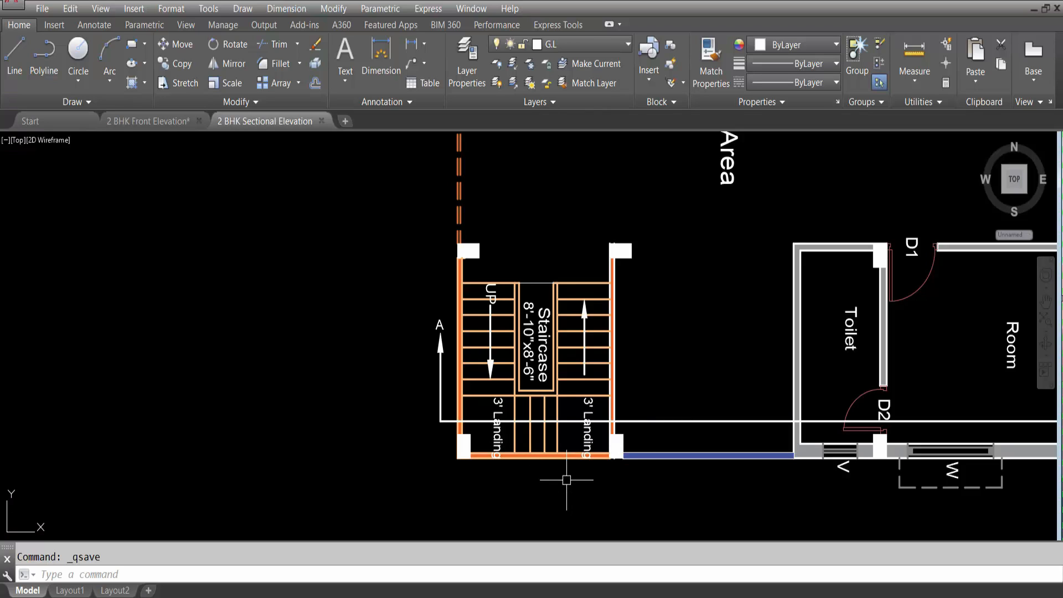
Measure the tread width of the UP flight's step next to the landing on the rotated ground floor plan.
left_click(411, 44)
scroll(481, 406, "up", 4)
scroll(481, 406, "up", 2)
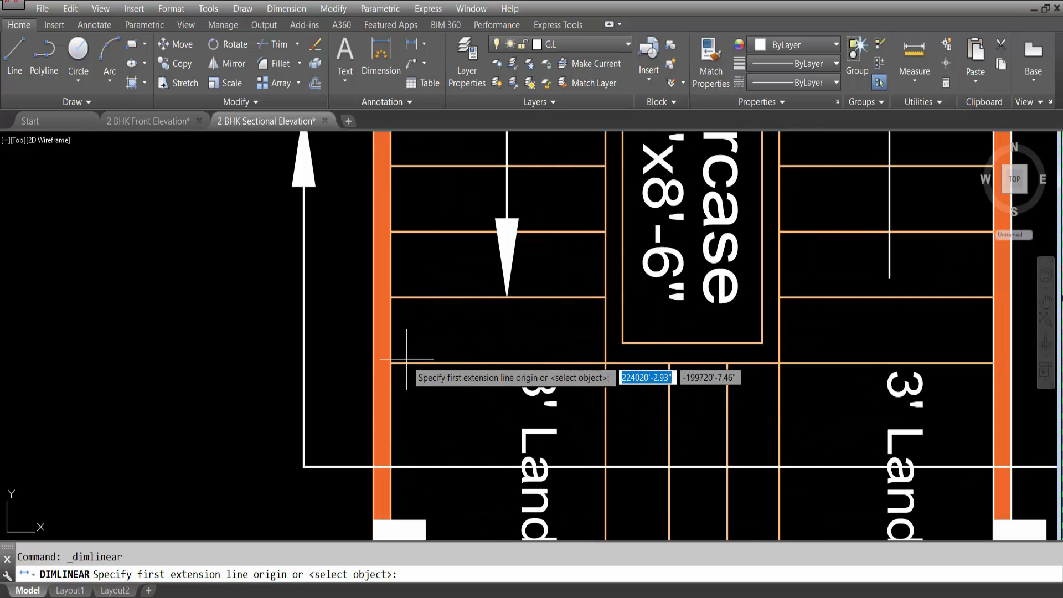
left_click(390, 363)
left_click(390, 297)
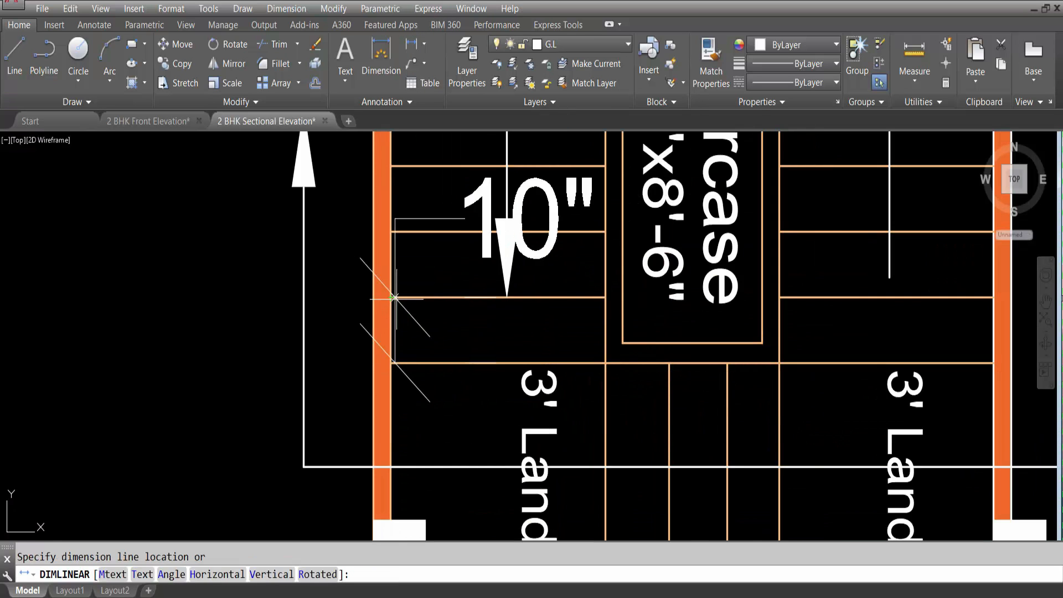
scroll(391, 297, "down", 3)
key("Escape")
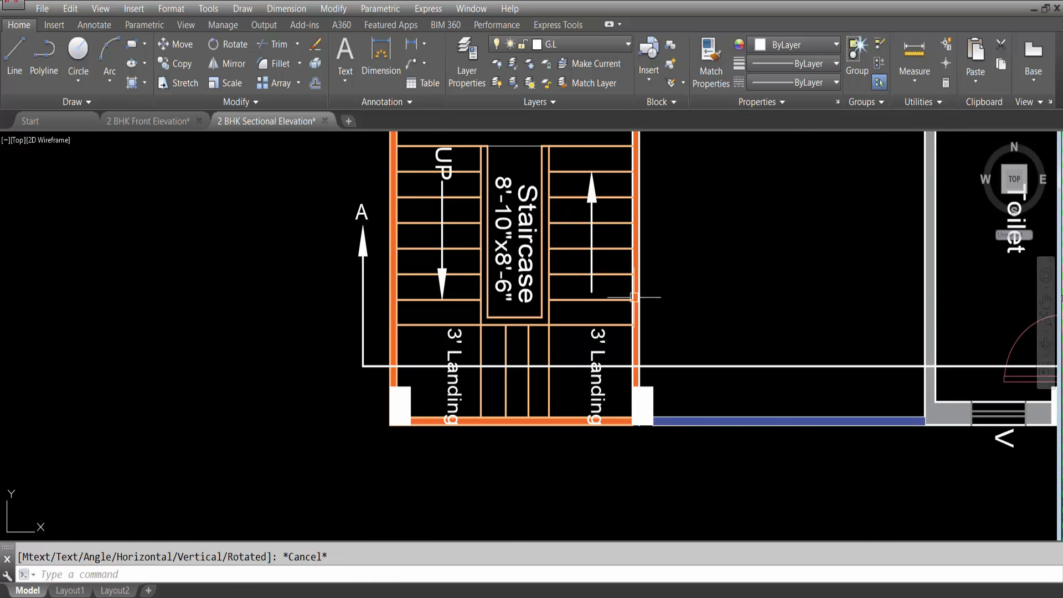
Examine where section line A-B cuts the staircase landings and how the projected wall lines meet the plinth.
scroll(468, 401, "down", 2)
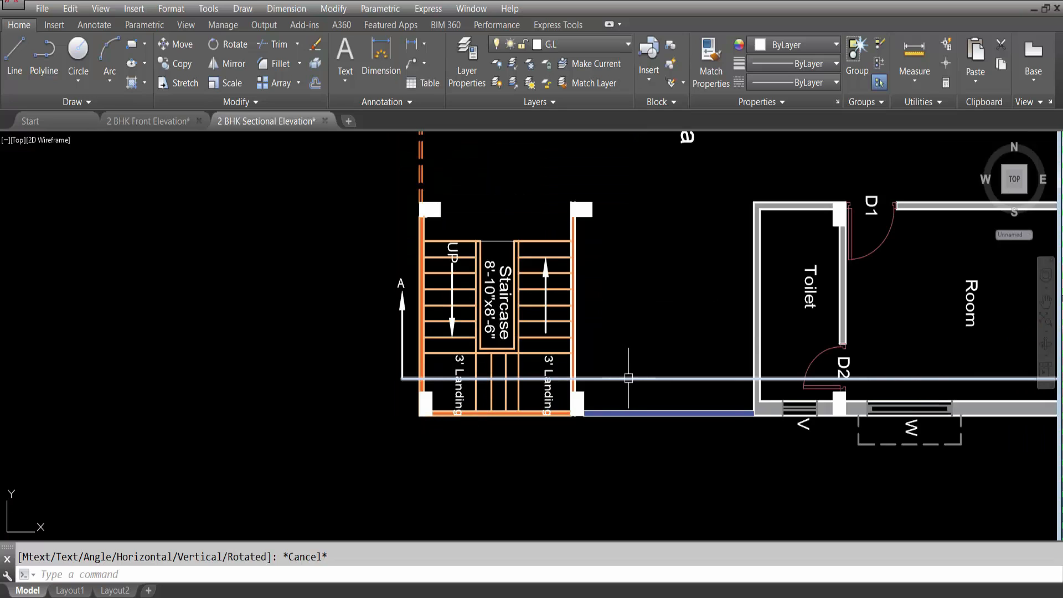
mouse_move(628, 378)
scroll(447, 306, "up", 2)
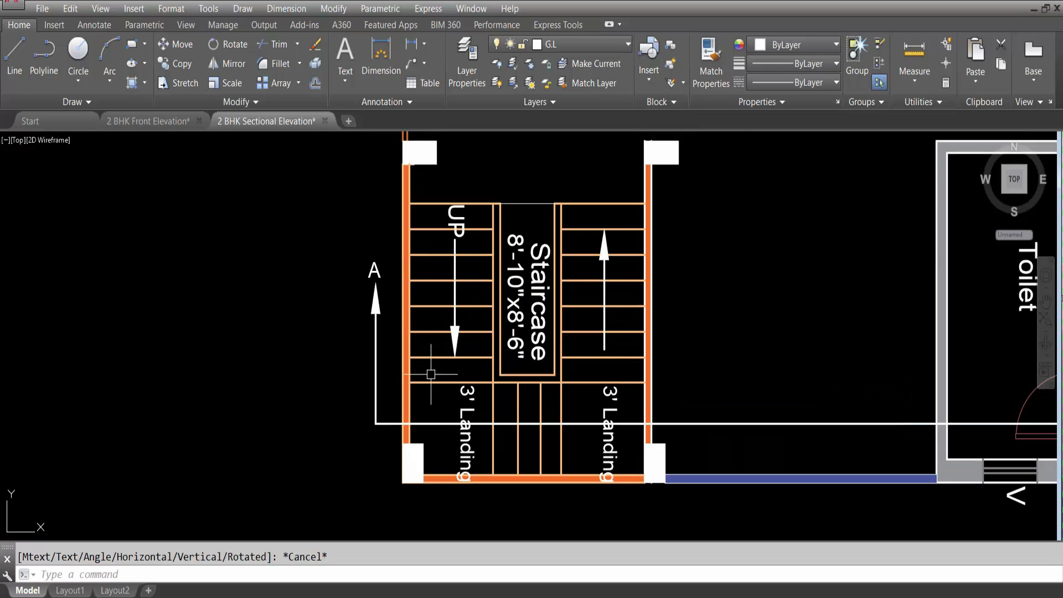
scroll(431, 374, "down", 2)
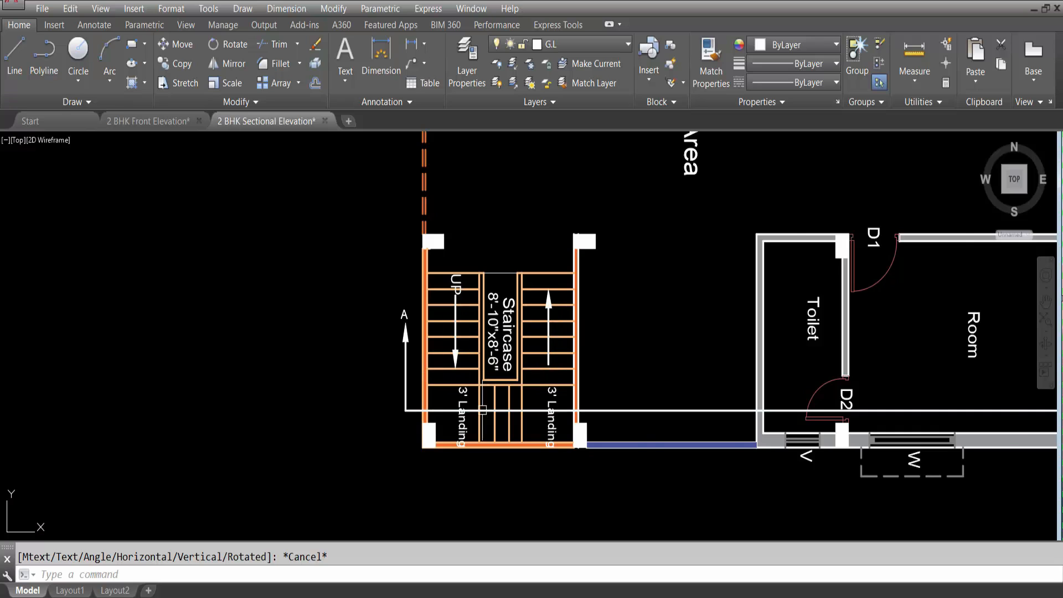
scroll(503, 440, "down", 4)
scroll(496, 354, "down", 2)
scroll(495, 284, "up", 7)
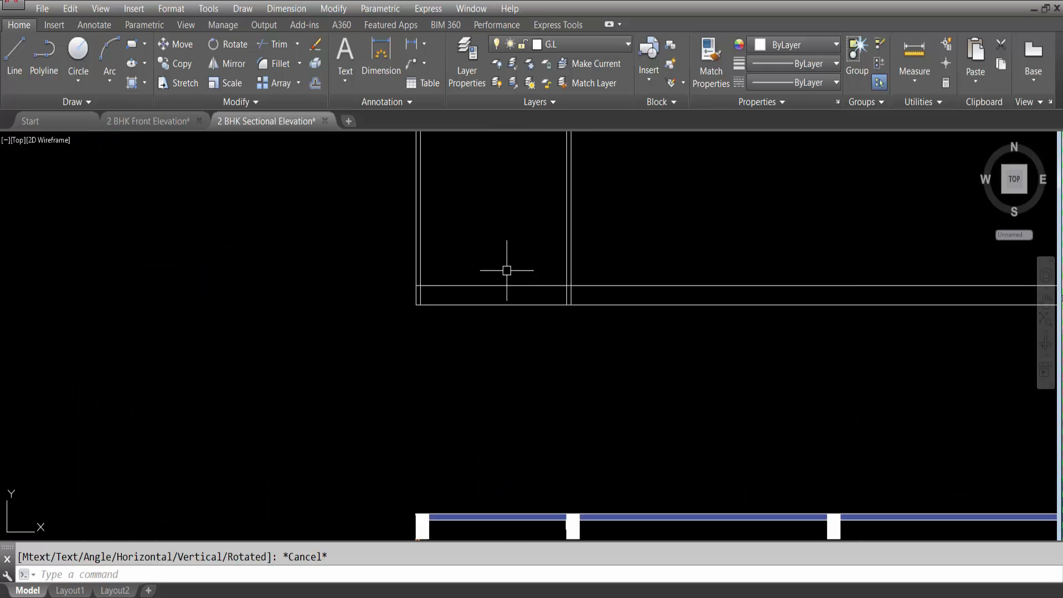
scroll(495, 284, "down", 5)
Draw vertical construction lines through both edges of the narrow strip between the UP flight and the stairwell.
scroll(487, 459, "up", 7)
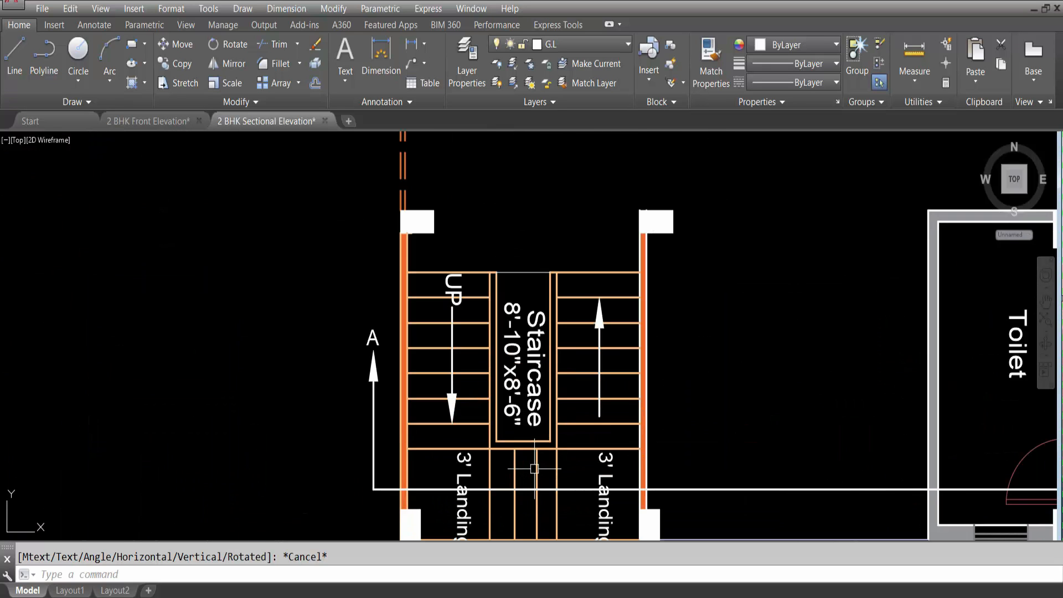
key("Return")
type("v")
key("Return")
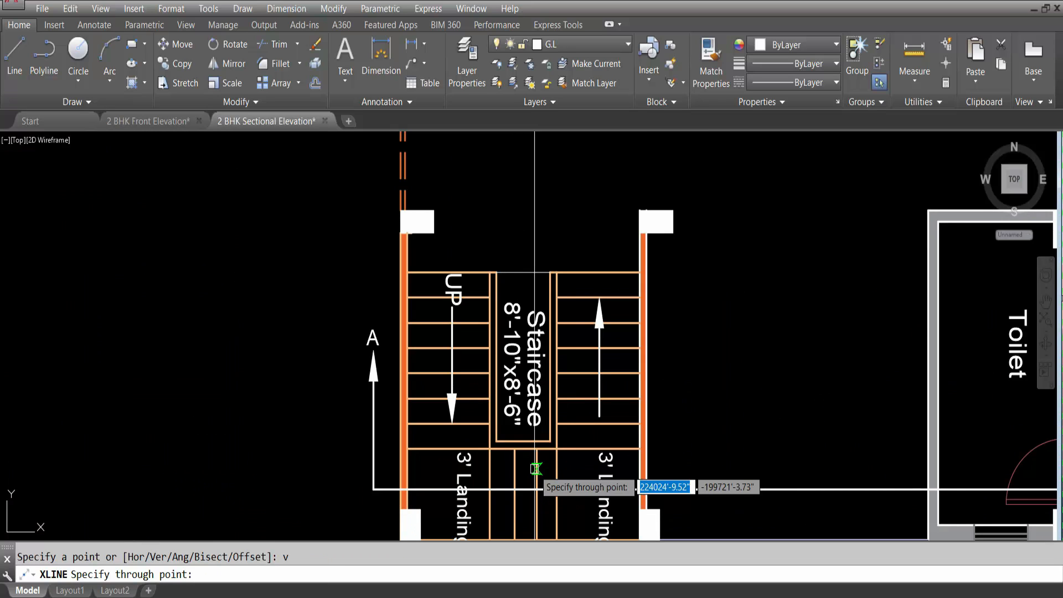
scroll(490, 451, "up", 2)
left_click(488, 454)
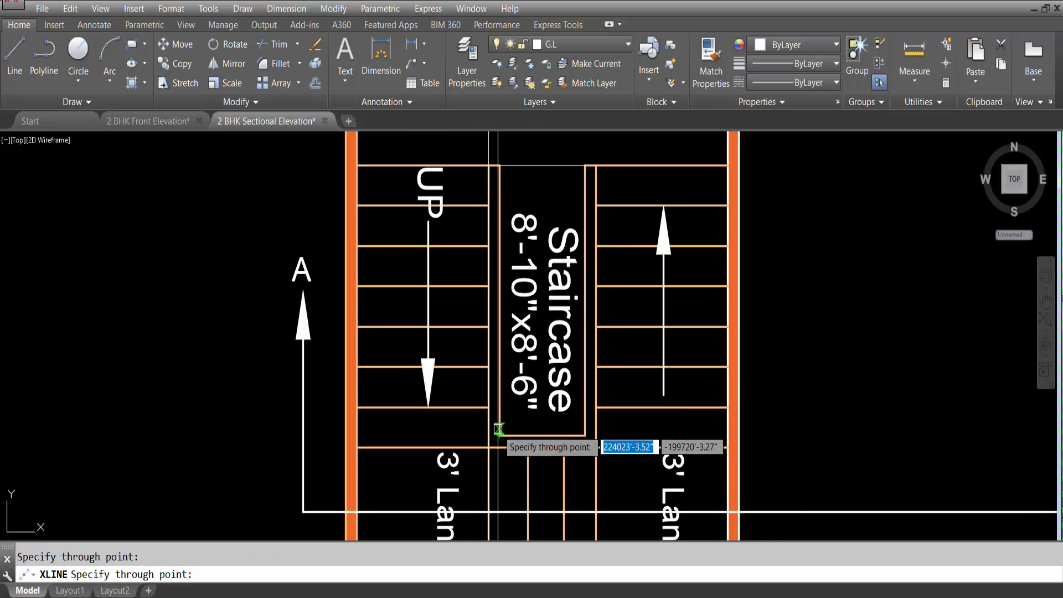
left_click(497, 432)
scroll(497, 431, "down", 4)
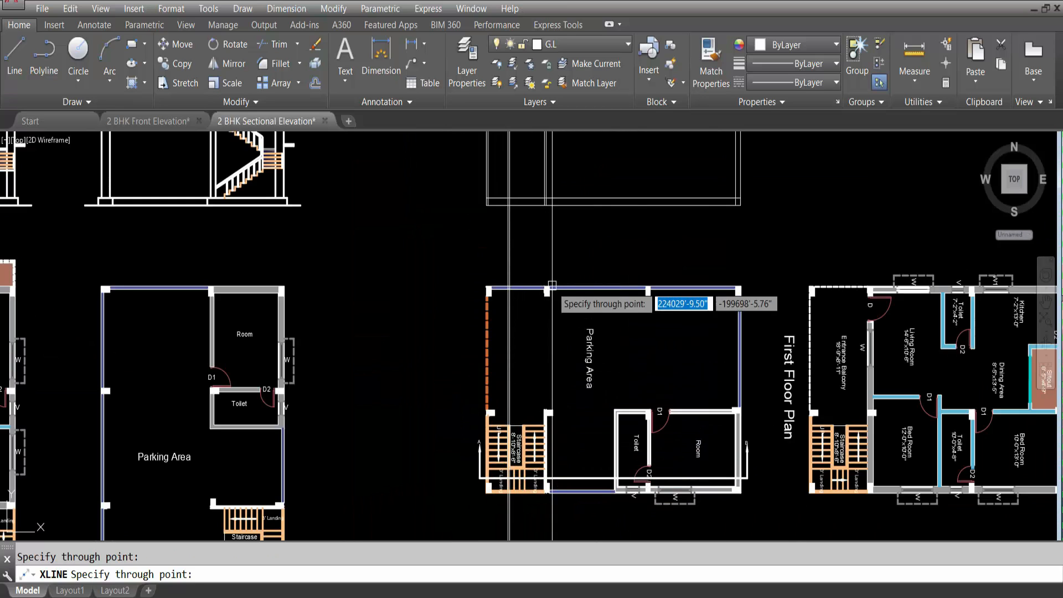
scroll(506, 185, "up", 4)
key("Escape")
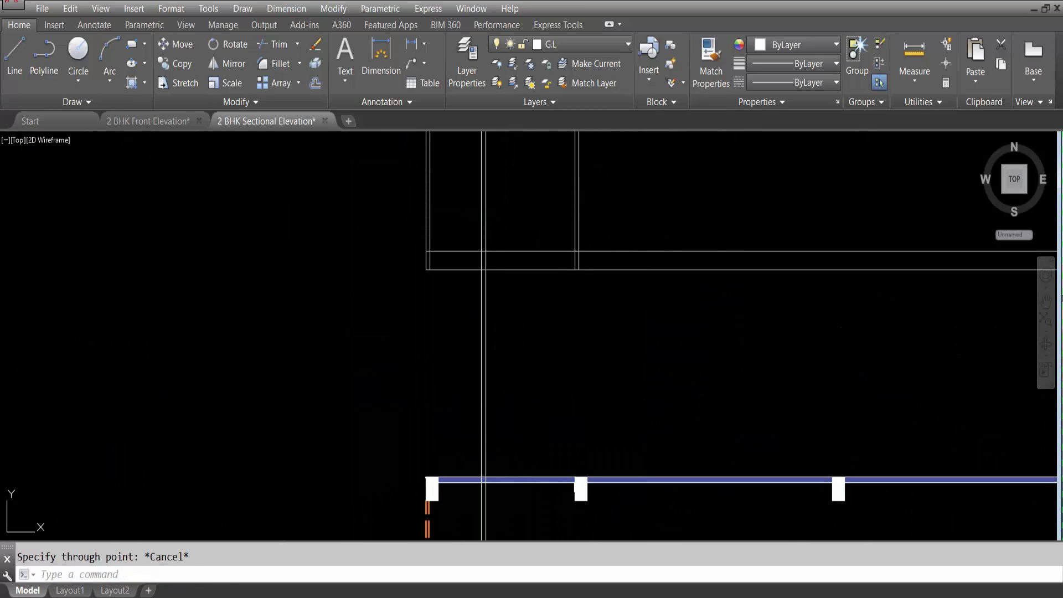
type("tr")
key("Return")
scroll(490, 237, "up", 5)
key("Escape")
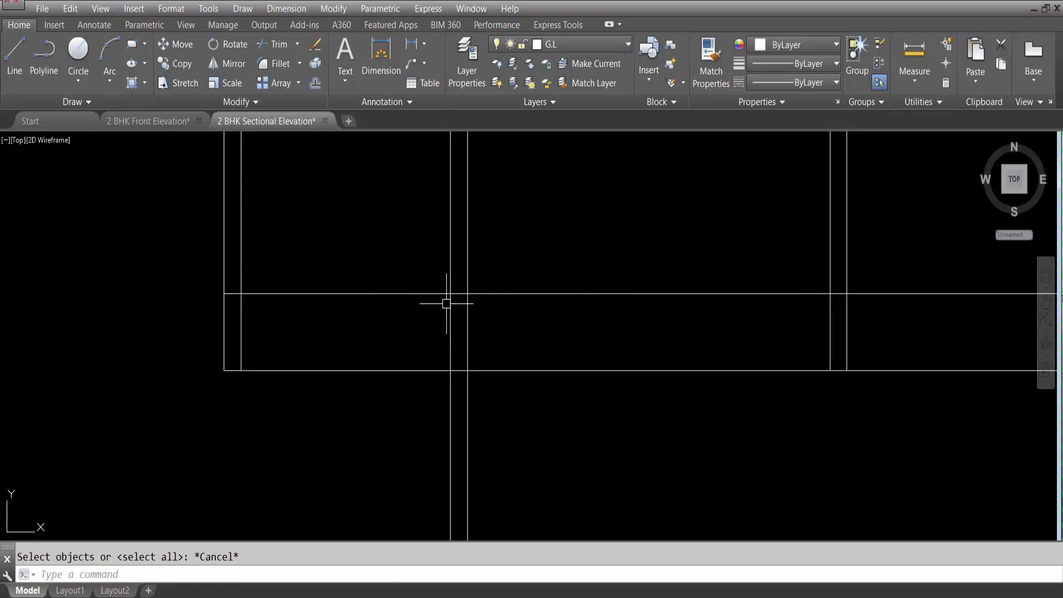
Offset the plinth line 6" upward to mark the height of the first stair riser.
type("o")
key("Return")
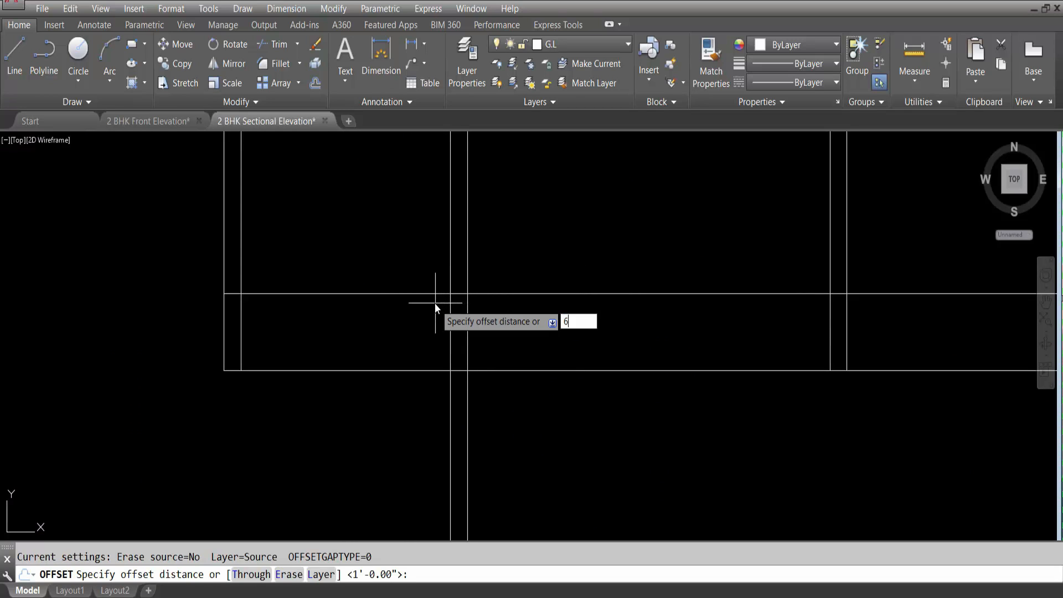
type("6")
key("Return")
left_click(437, 293)
left_click(428, 211)
key("Escape")
Trim the riser line to span only between the outer wall's inner face and the nearest stairwell construction line.
type("tr")
key("Return")
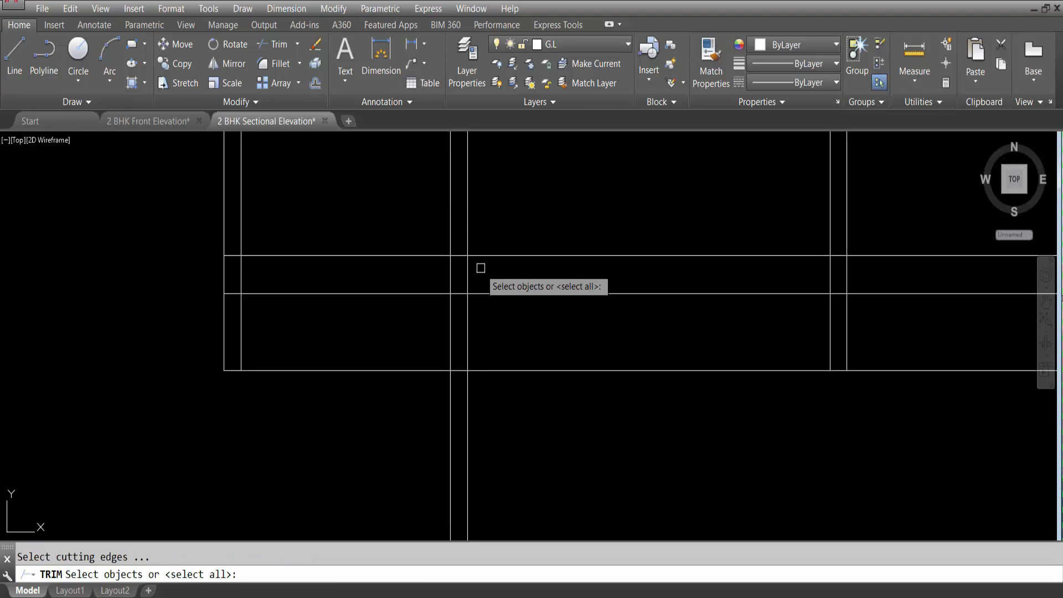
left_click(451, 270)
left_click(240, 270)
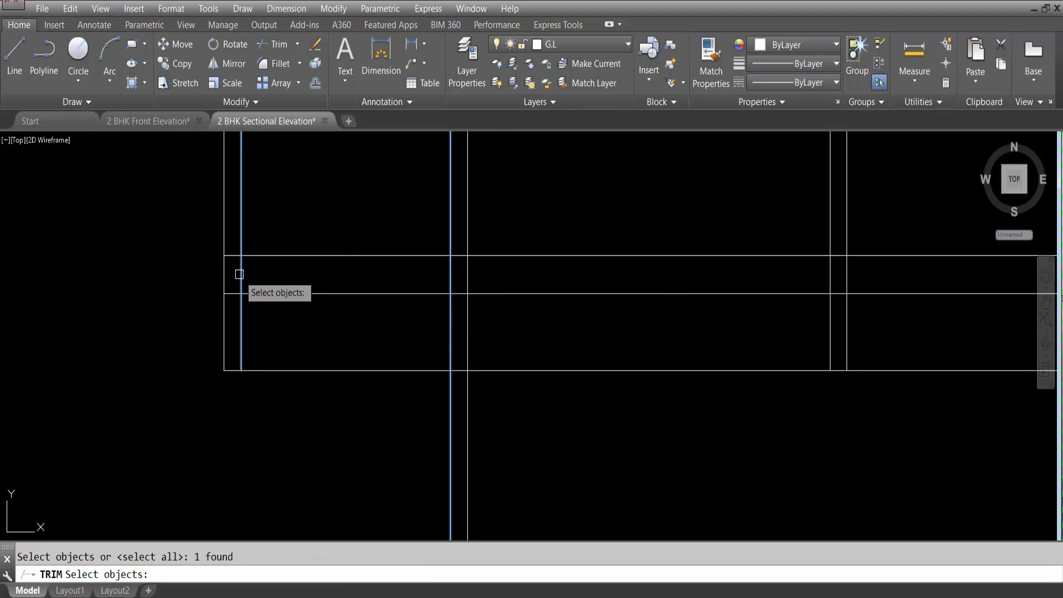
key("Return")
left_click(231, 255)
left_click(457, 255)
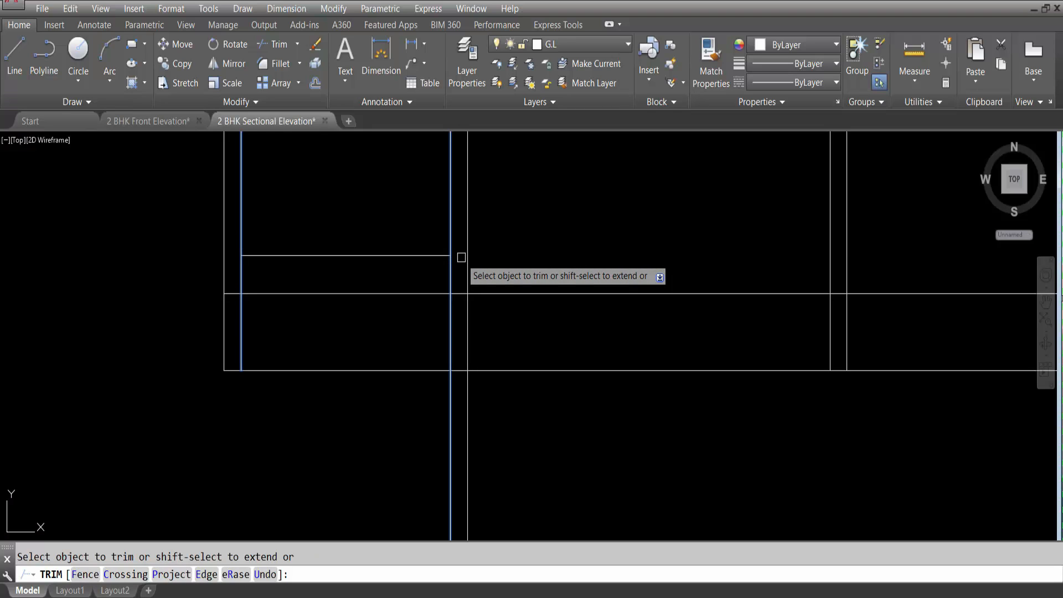
Offset the first riser line upward repeatedly at 6" spacing until the flight has eight riser lines.
scroll(543, 258, "down", 4)
key("Escape")
scroll(475, 288, "down", 3)
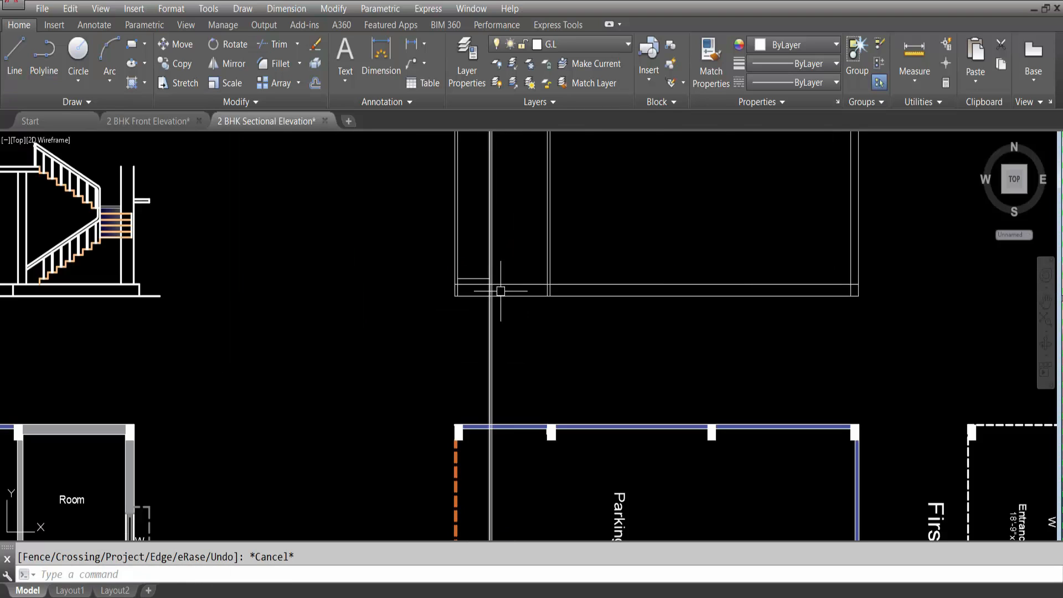
scroll(478, 284, "up", 3)
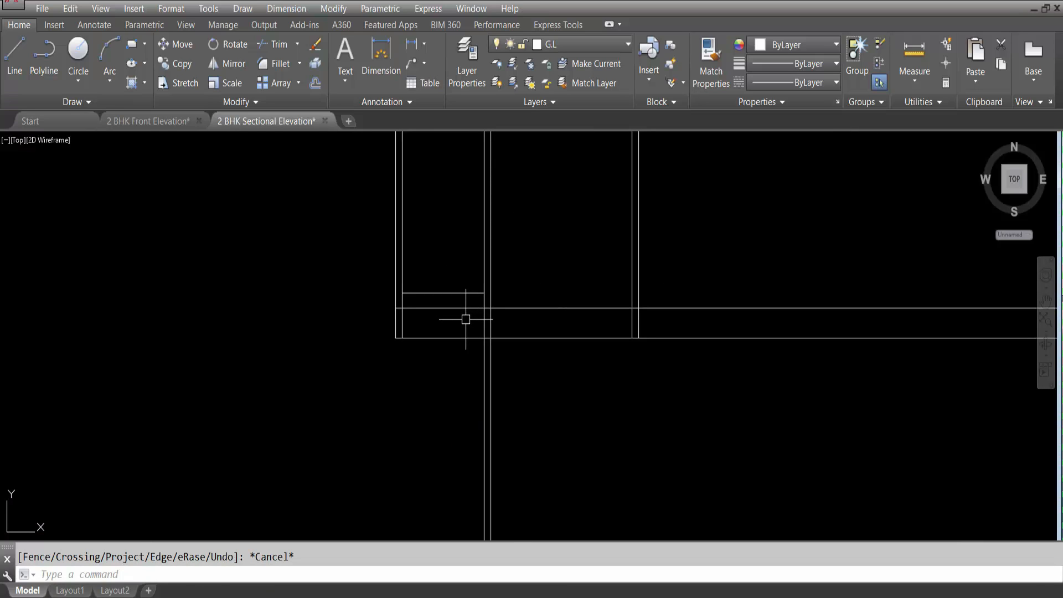
key("Return")
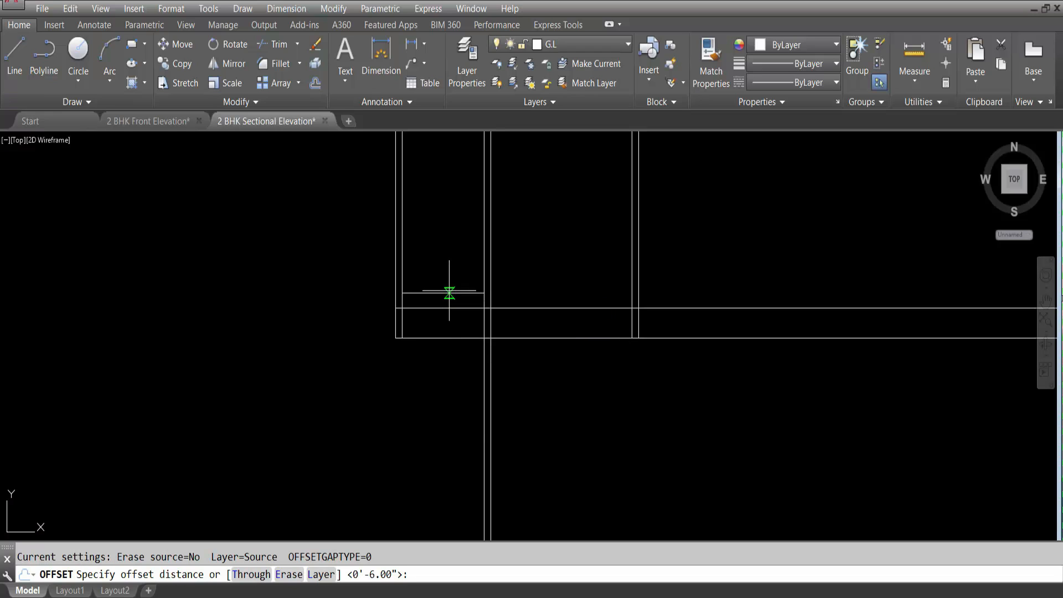
type("6")
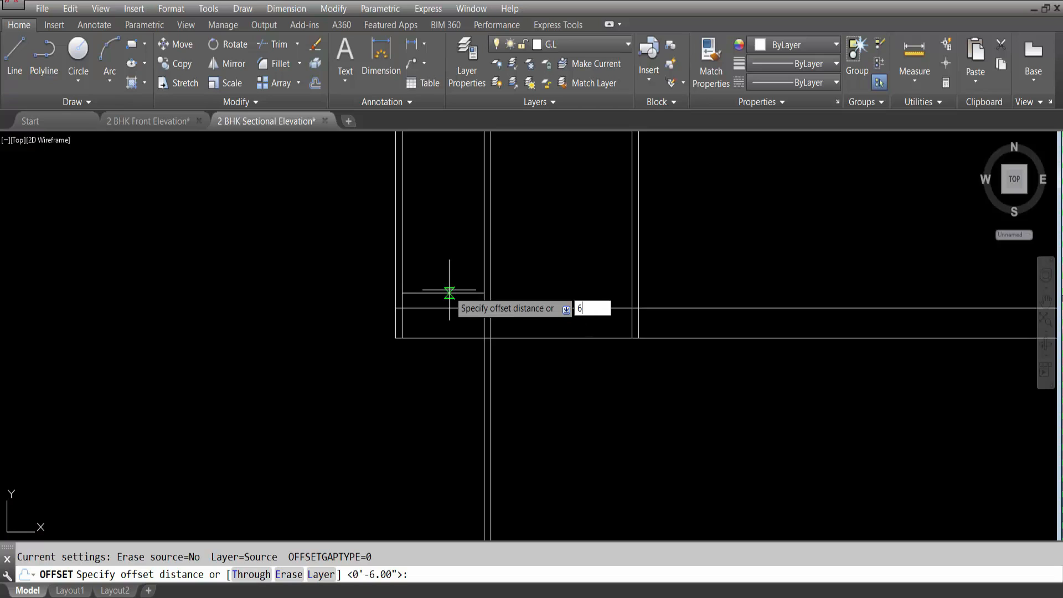
key("Return")
left_click(452, 289)
left_click(447, 244)
left_click(446, 278)
left_click(449, 249)
middle_click_drag(451, 260, 472, 343)
left_click(463, 346)
left_click(470, 342)
left_click(472, 331)
left_click(472, 313)
left_click(473, 315)
left_click(480, 296)
left_click(483, 301)
left_click(479, 266)
scroll(482, 299, "down", 2)
scroll(492, 326, "up", 2)
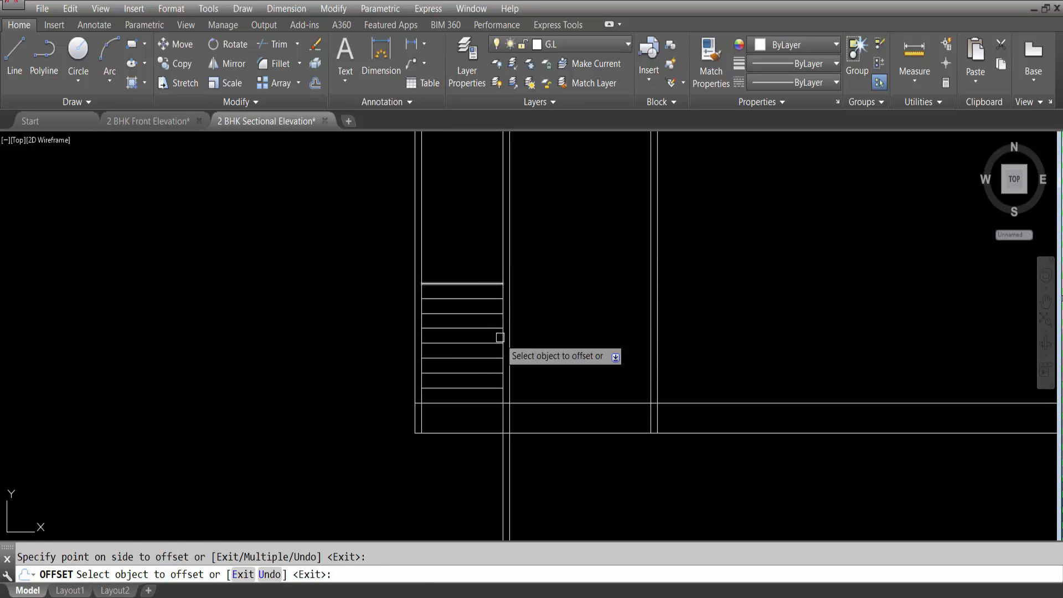
key("Escape")
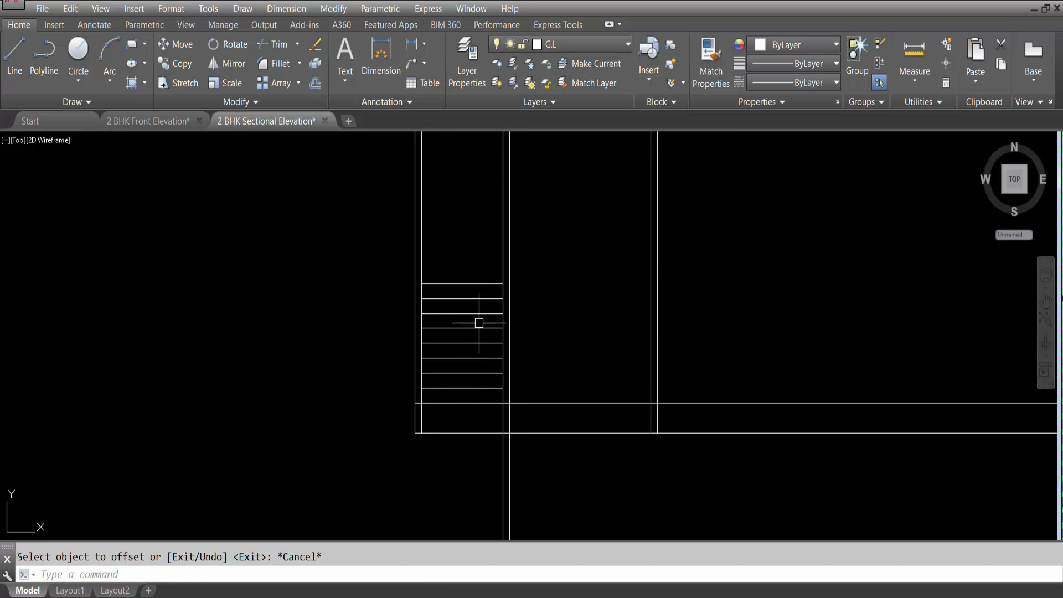
Compare the UP flight's treads and landings in the ground floor plan with the riser lines in the elevation.
scroll(487, 332, "down", 8)
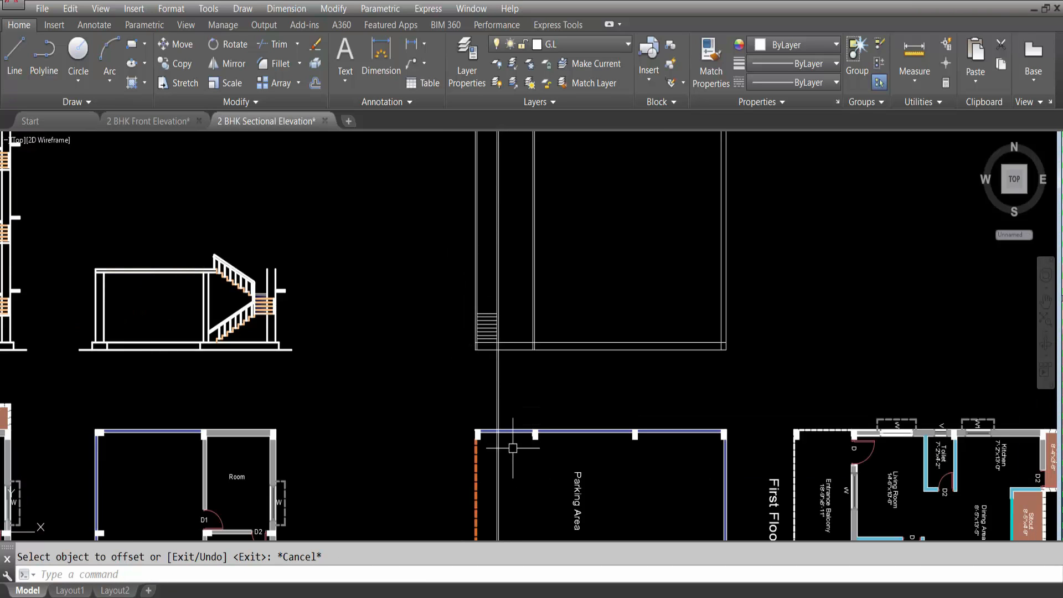
scroll(470, 393, "up", 5)
scroll(374, 401, "up", 2)
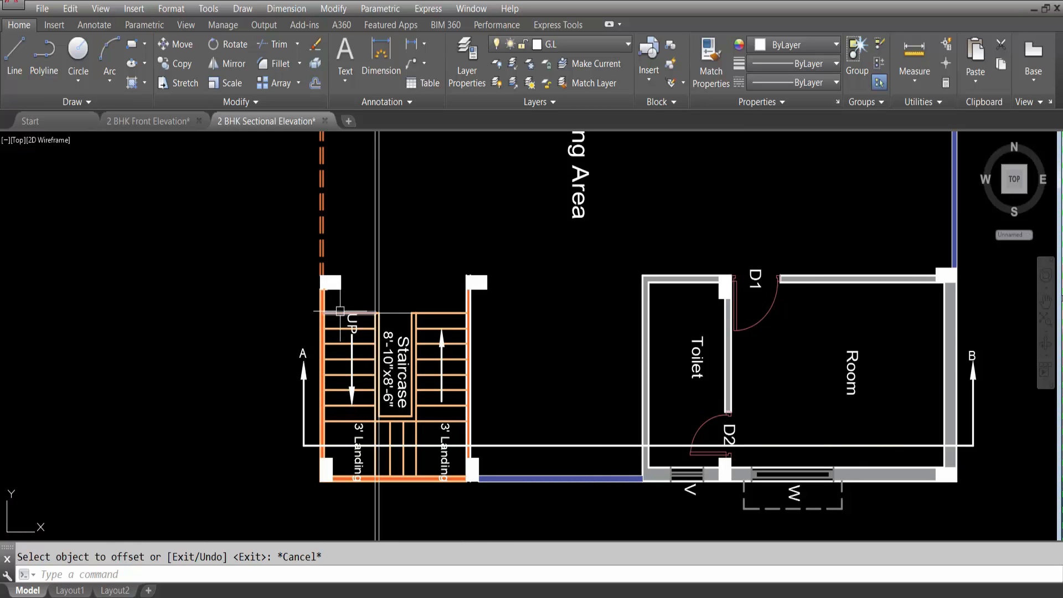
scroll(356, 422, "up", 3)
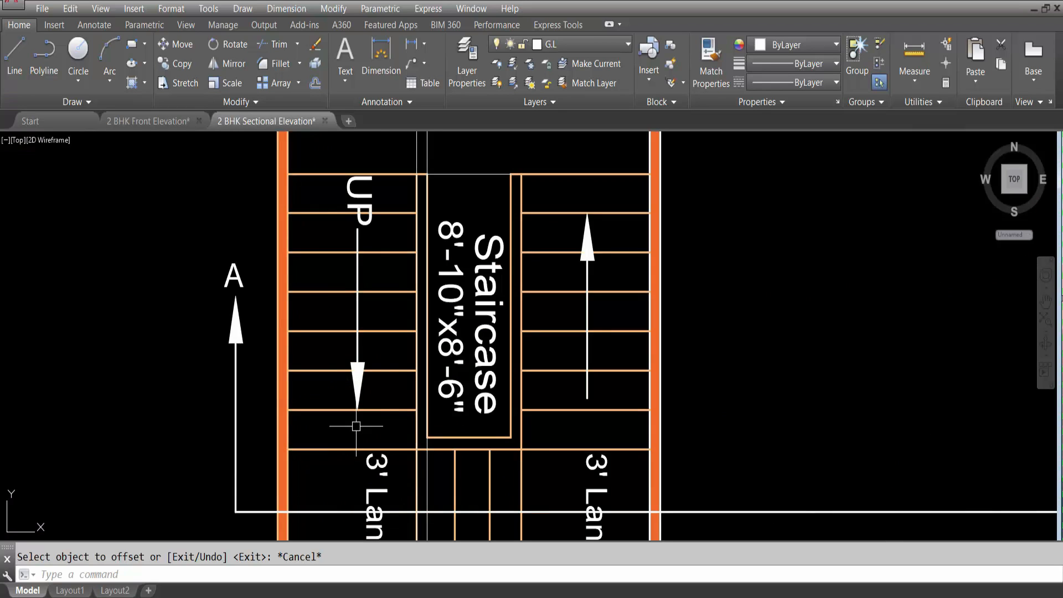
scroll(334, 439, "down", 1)
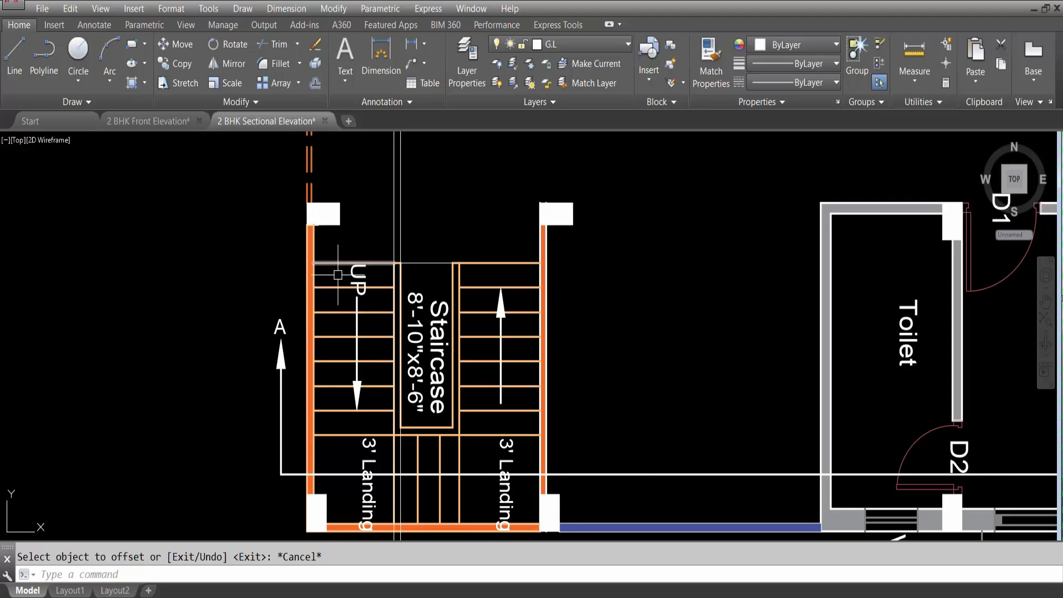
scroll(370, 198, "down", 6)
scroll(371, 197, "up", 6)
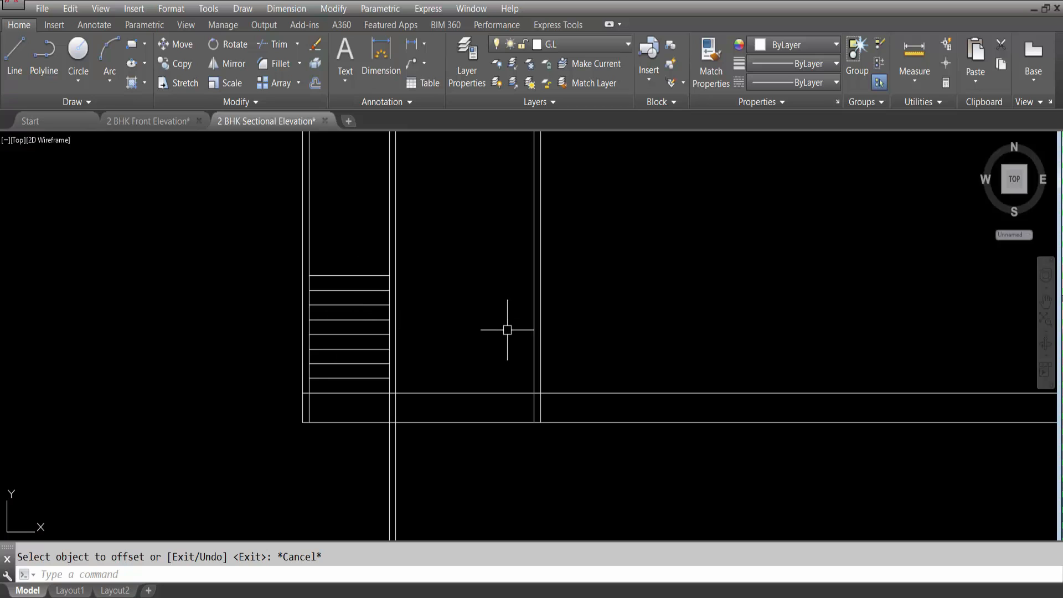
scroll(390, 400, "down", 5)
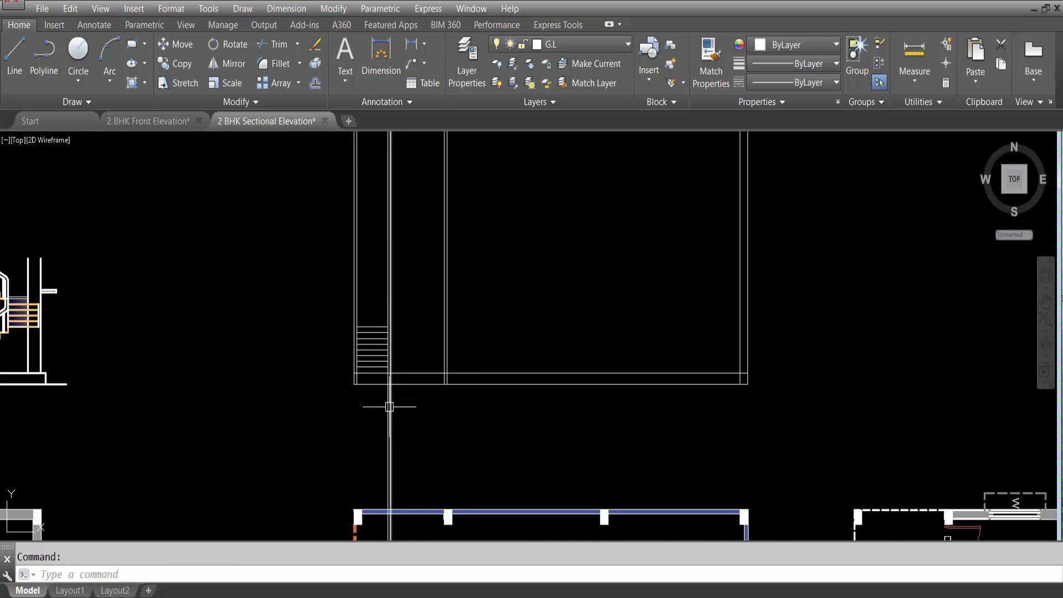
Offset the plinth line 10' upward to mark the top of the roof slab.
scroll(388, 375, "up", 4)
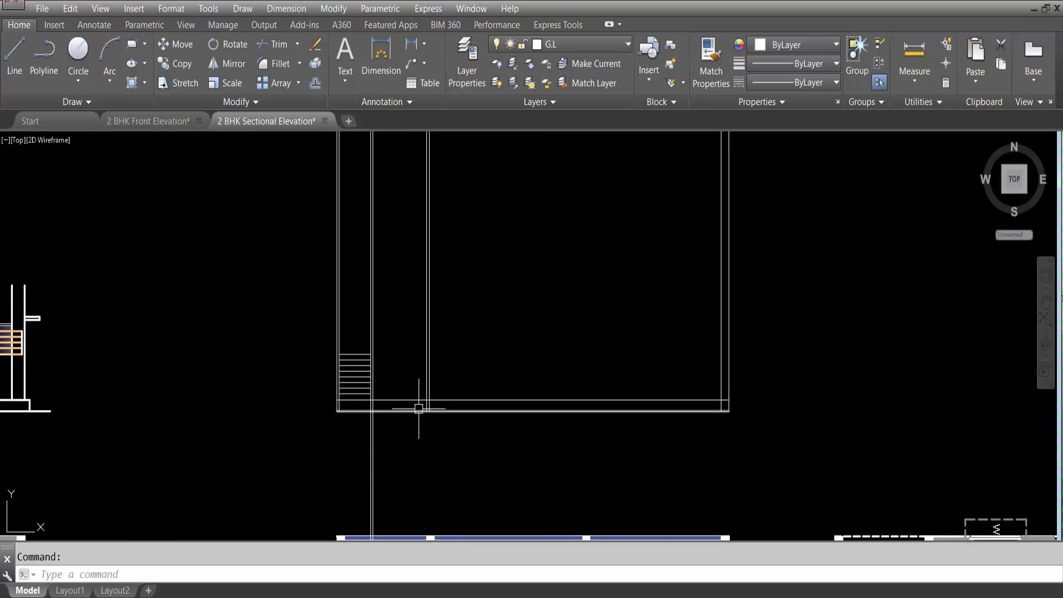
key("Return")
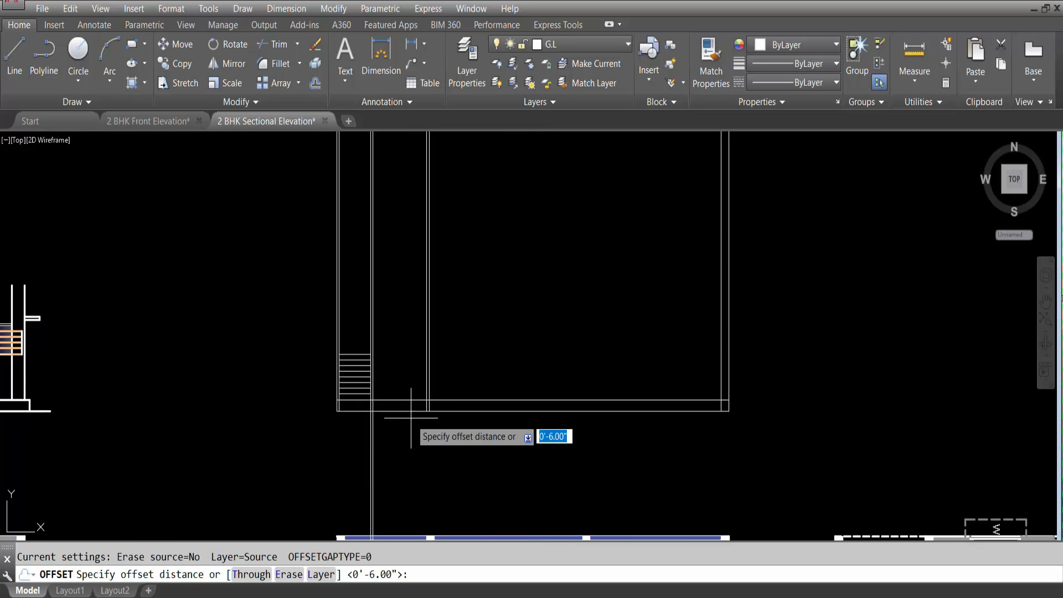
type("10'")
key("Return")
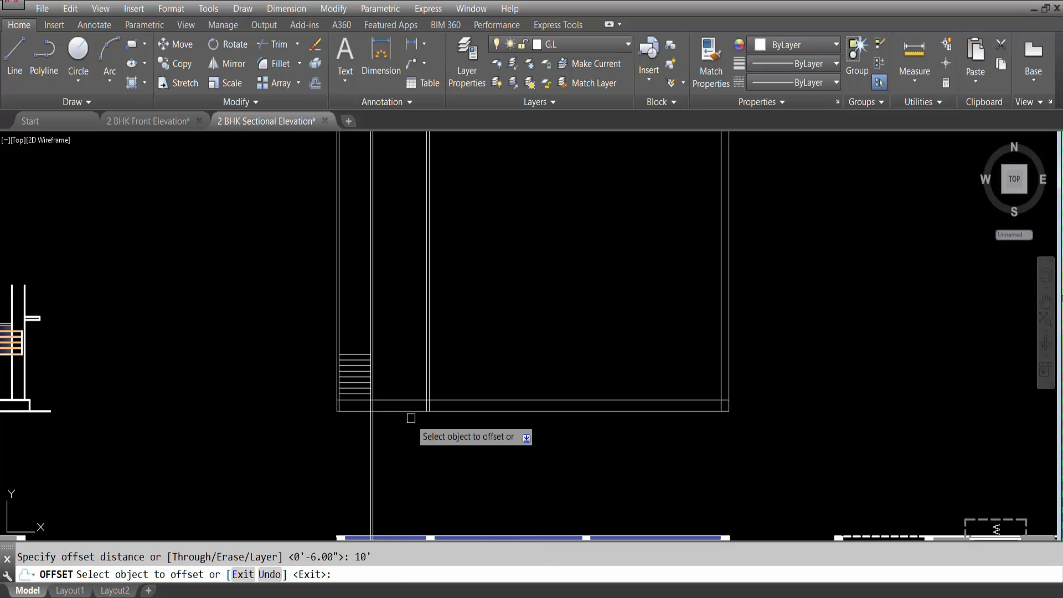
scroll(373, 413, "up", 2)
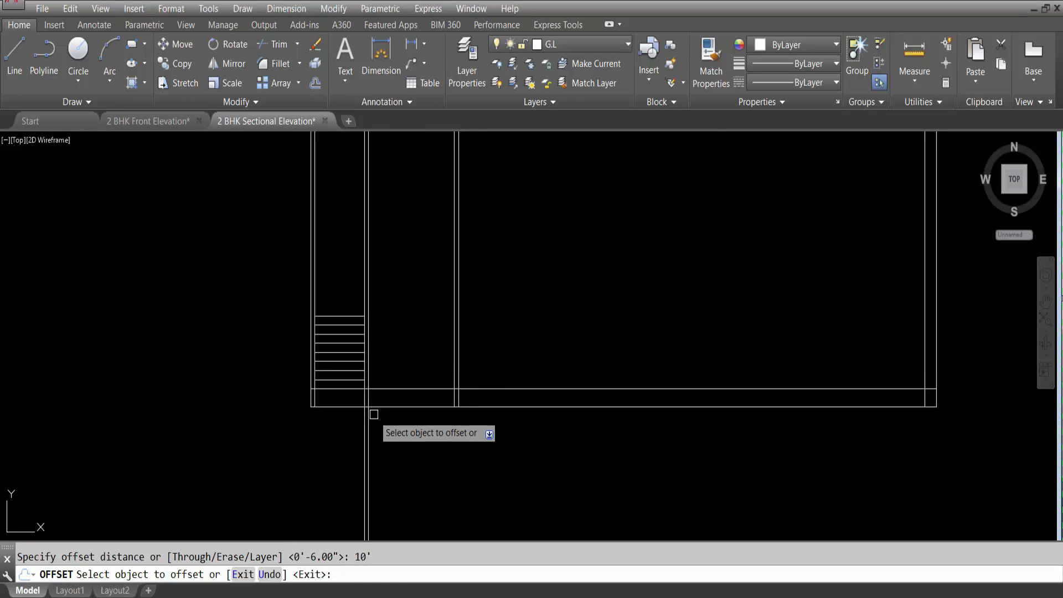
left_click(398, 387)
left_click(393, 160)
key("Return")
Offset the slab's top line 5" downward to form the slab thickness.
key("Return")
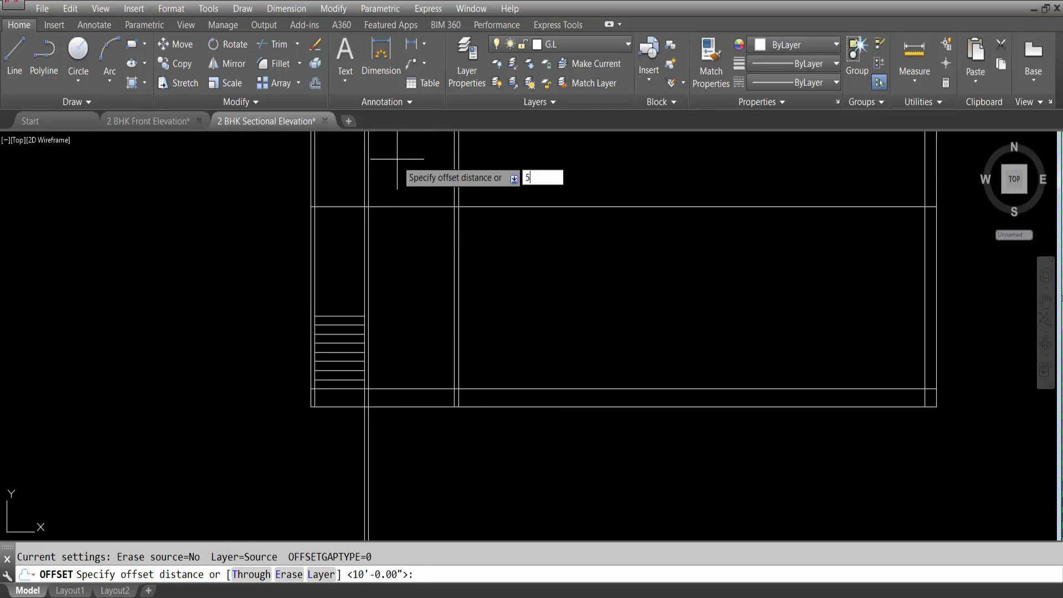
key("Return")
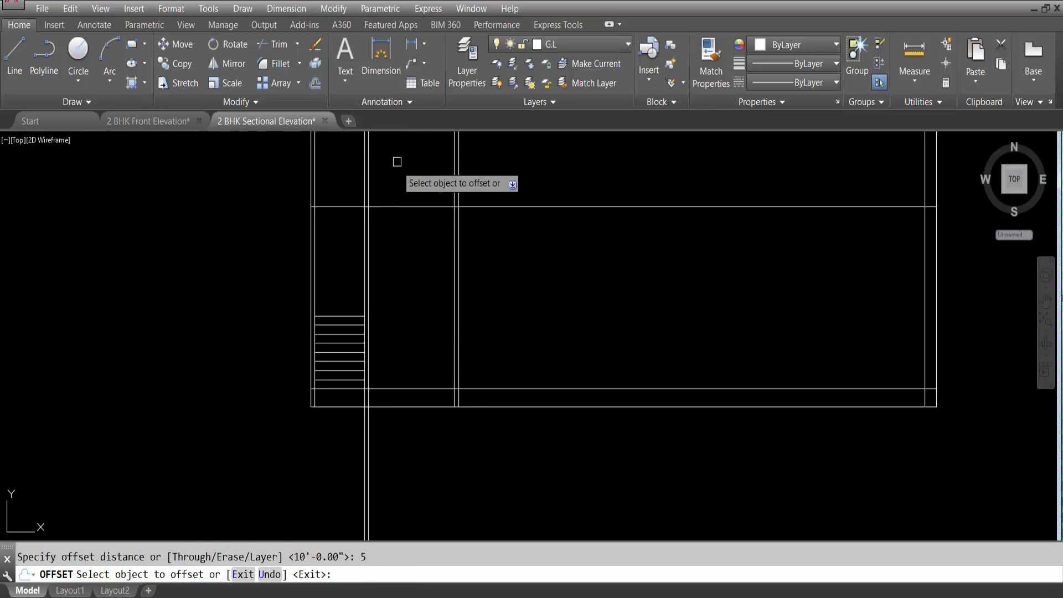
left_click(398, 207)
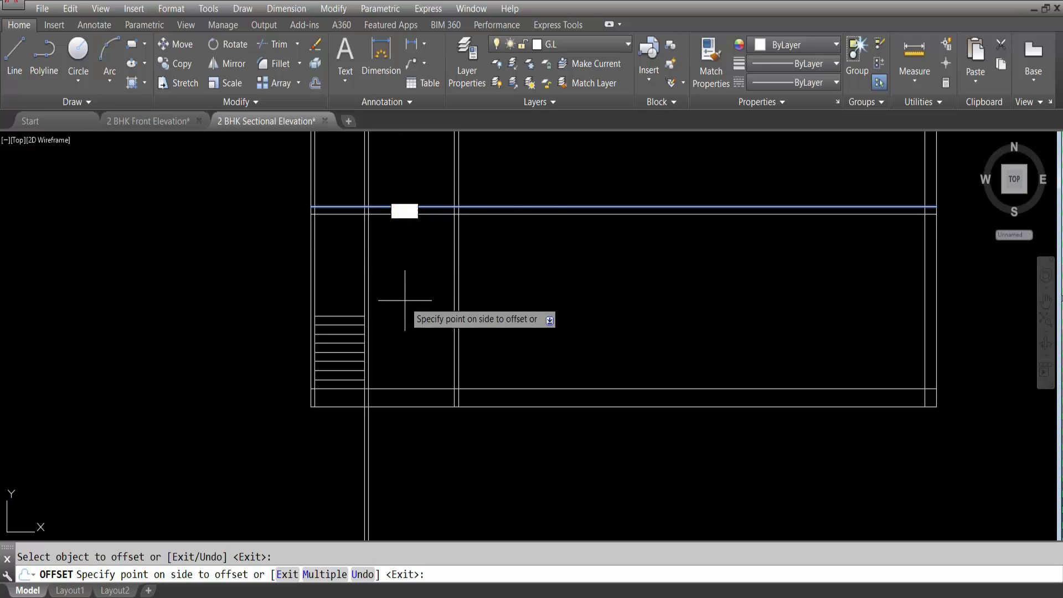
left_click(412, 340)
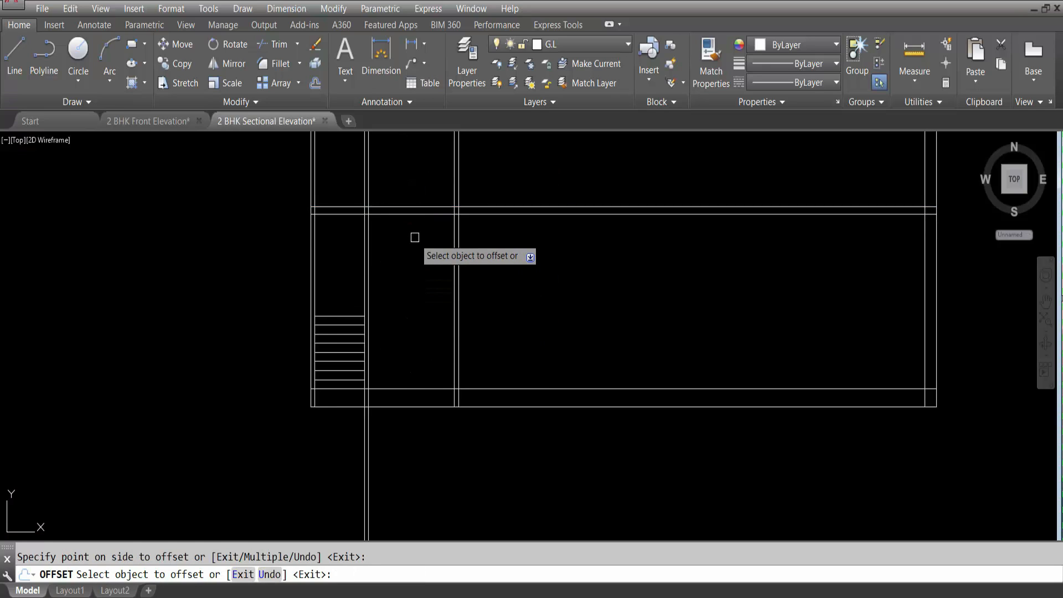
key("Escape")
Trim all vertical wall and stair construction lines above the slab's top line.
type("t")
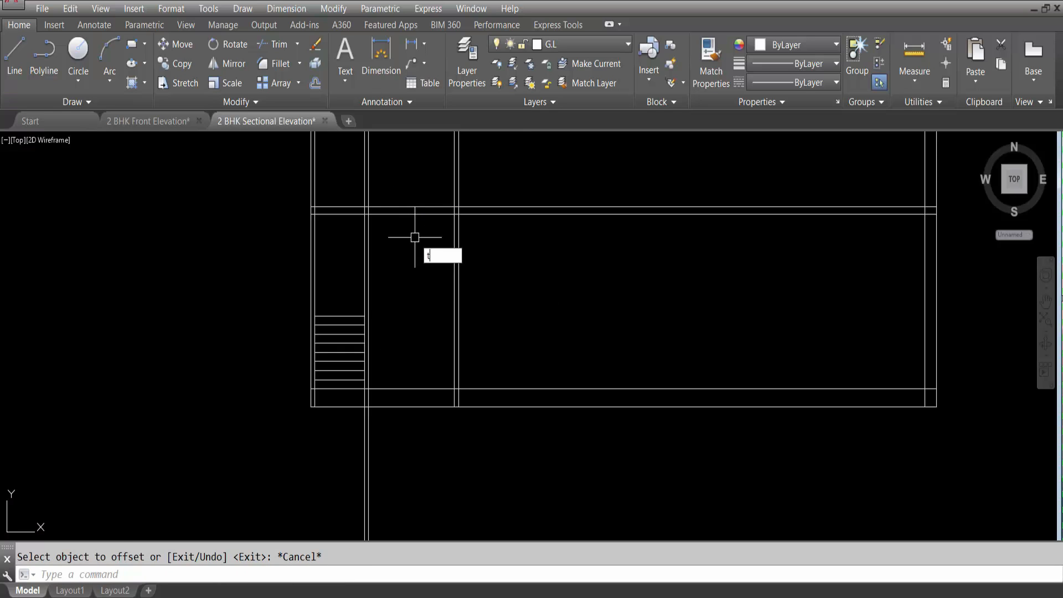
type("s or")
key("Return")
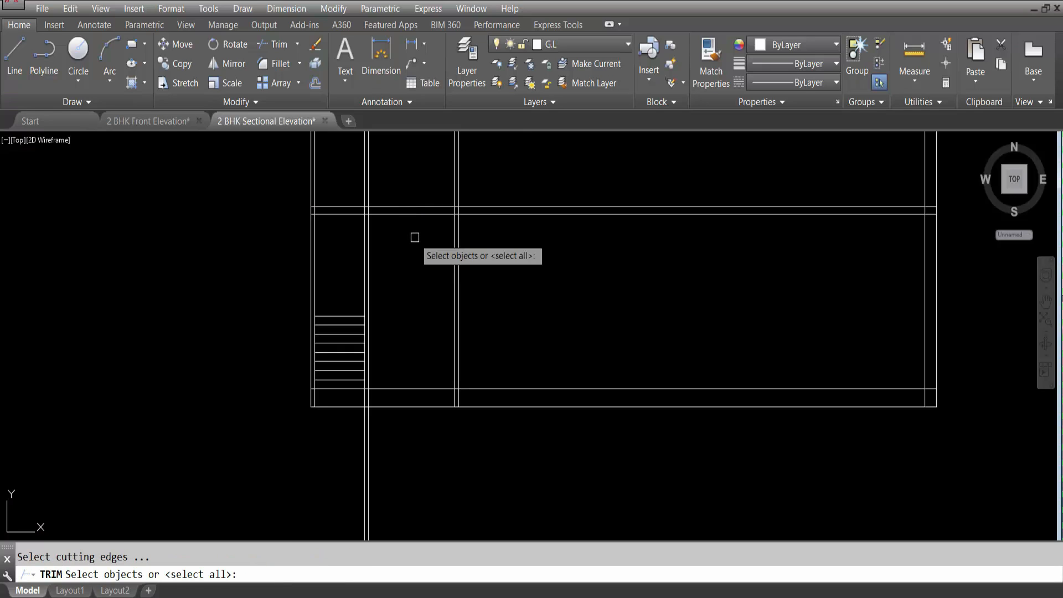
left_click(393, 207)
key("Return")
scroll(406, 284, "down", 2)
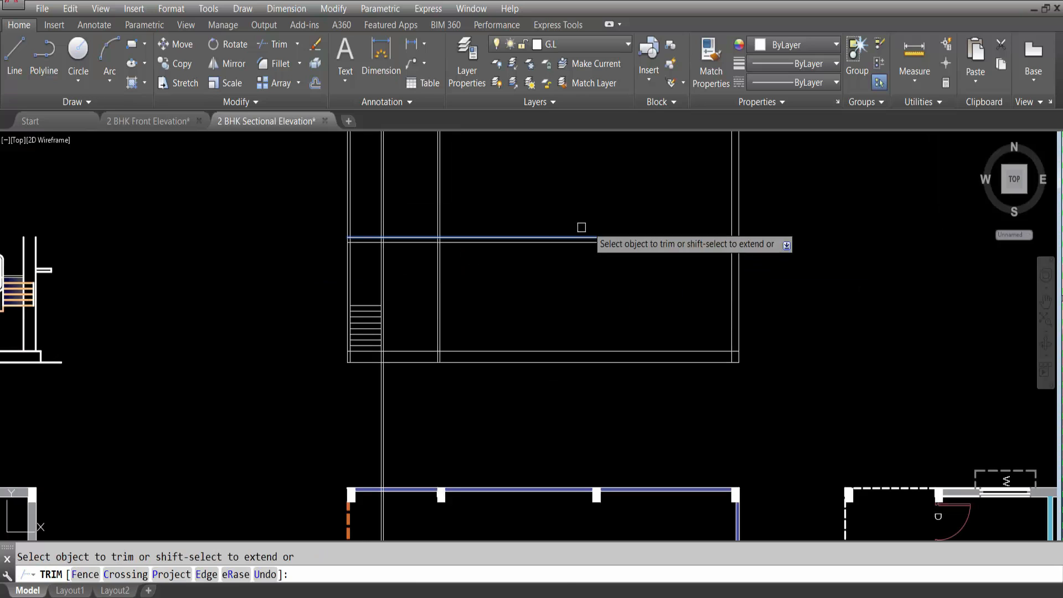
left_click(742, 219)
left_click(261, 150)
key("Escape")
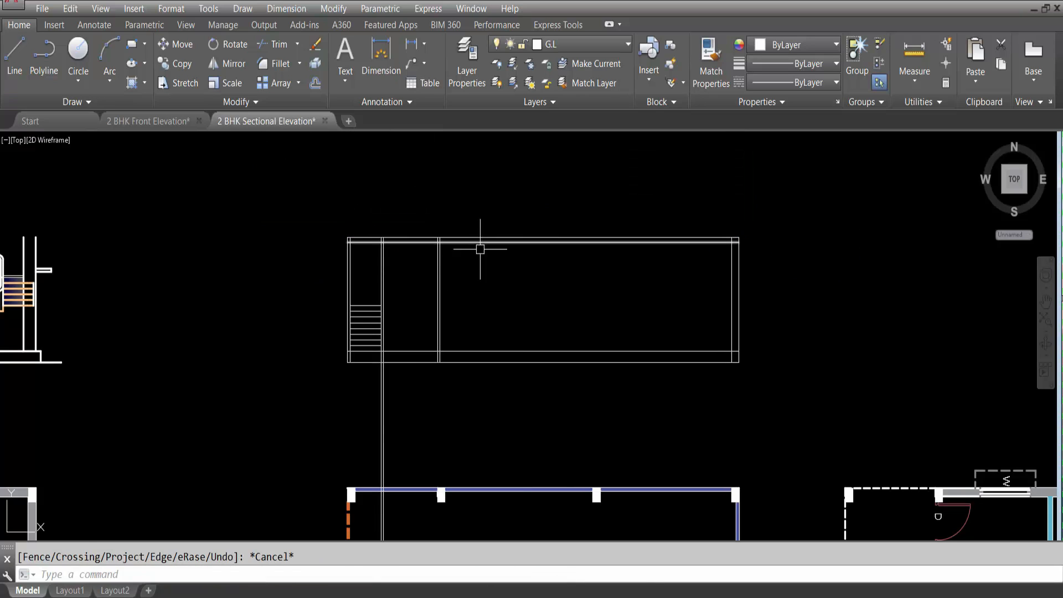
Measure the height between the slab's top line and the plinth line with a temporary linear dimension.
scroll(378, 294, "up", 2)
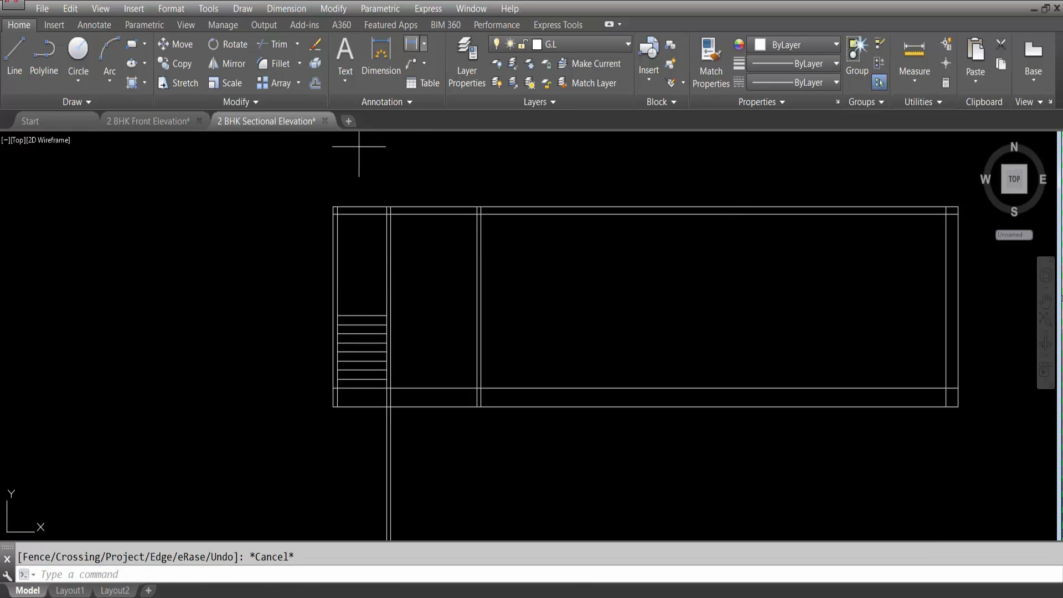
left_click(411, 44)
left_click(414, 208)
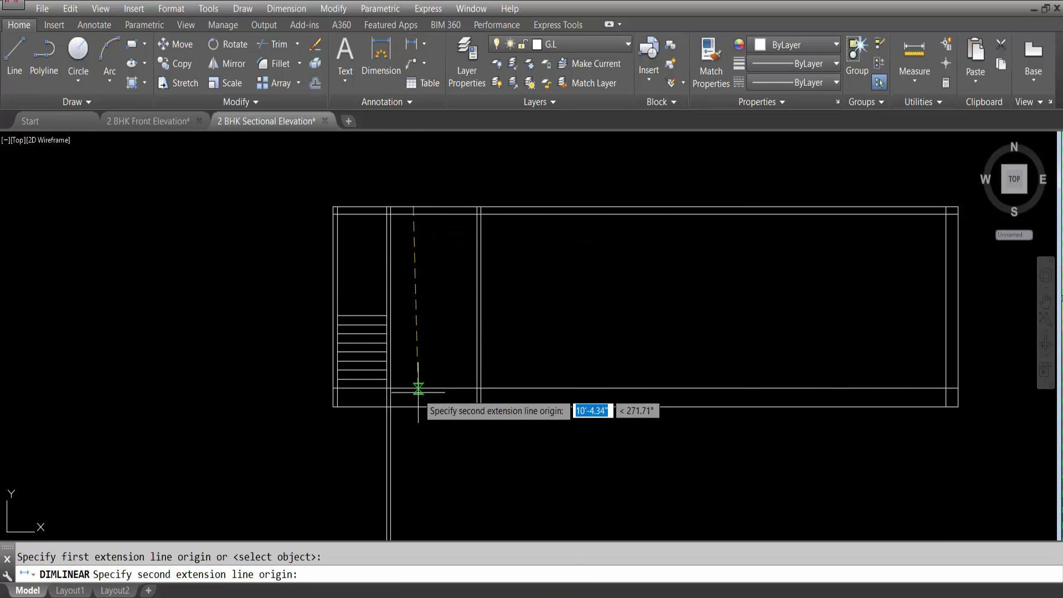
left_click(418, 389)
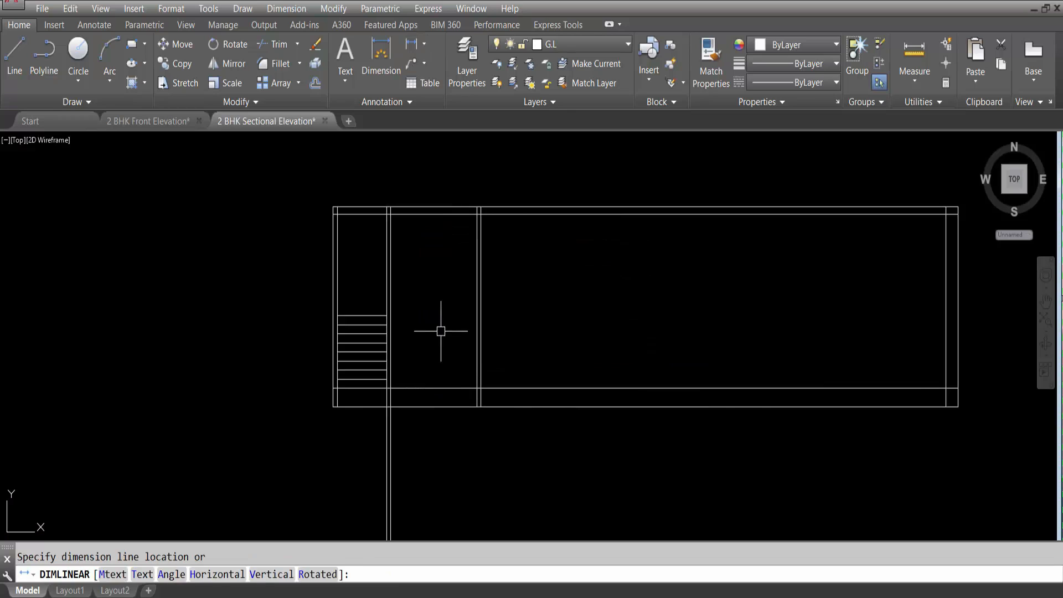
key("Escape")
Draw a horizontal construction line through the stairwell end of the topmost riser line.
scroll(357, 311, "up", 5)
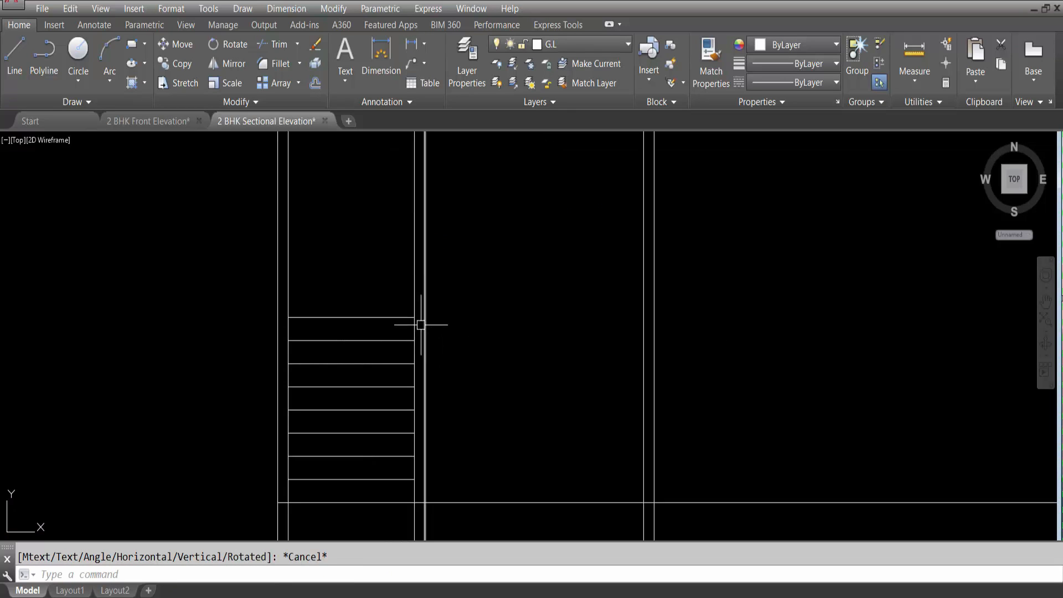
scroll(443, 343, "down", 5)
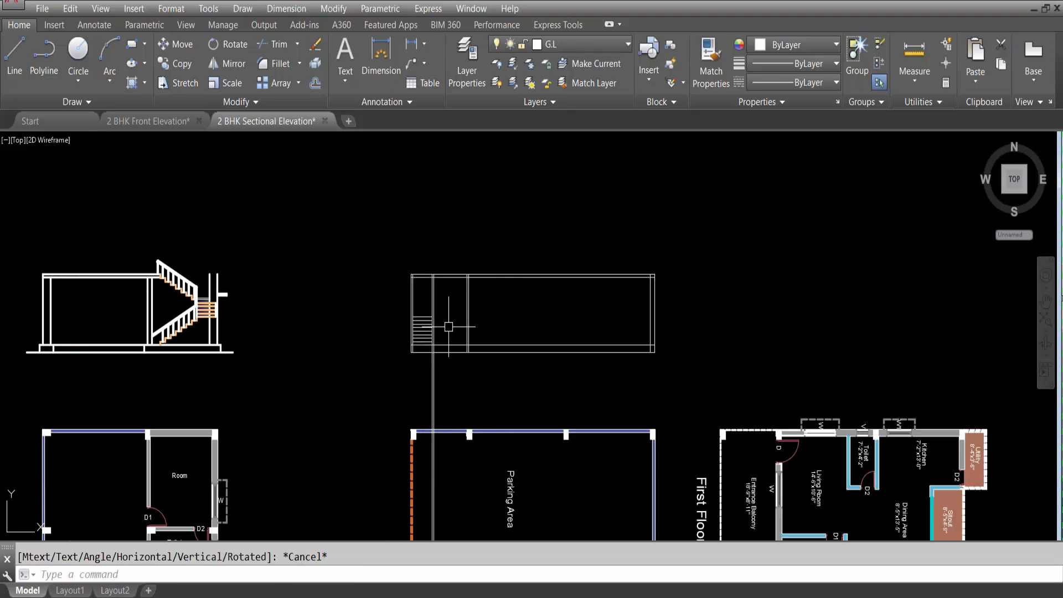
type("xl")
key("Return")
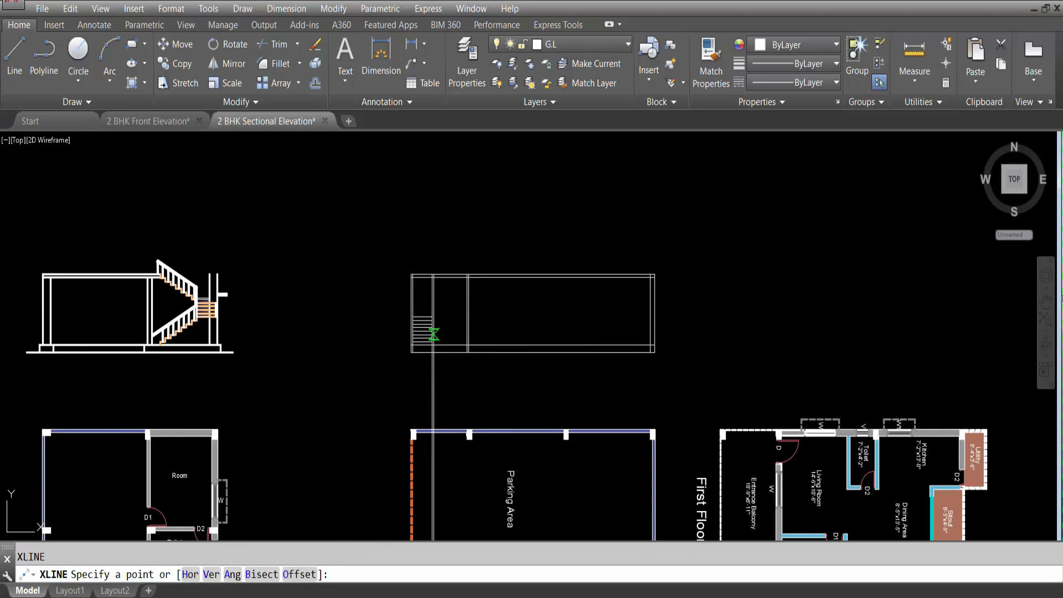
type("h")
key("Return")
scroll(437, 327, "up", 3)
left_click(439, 294)
key("Escape")
Trim the two vertical stairwell construction lines below the plinth line.
scroll(438, 288, "down", 5)
scroll(472, 438, "up", 6)
scroll(443, 432, "down", 5)
scroll(442, 409, "up", 8)
scroll(440, 394, "down", 4)
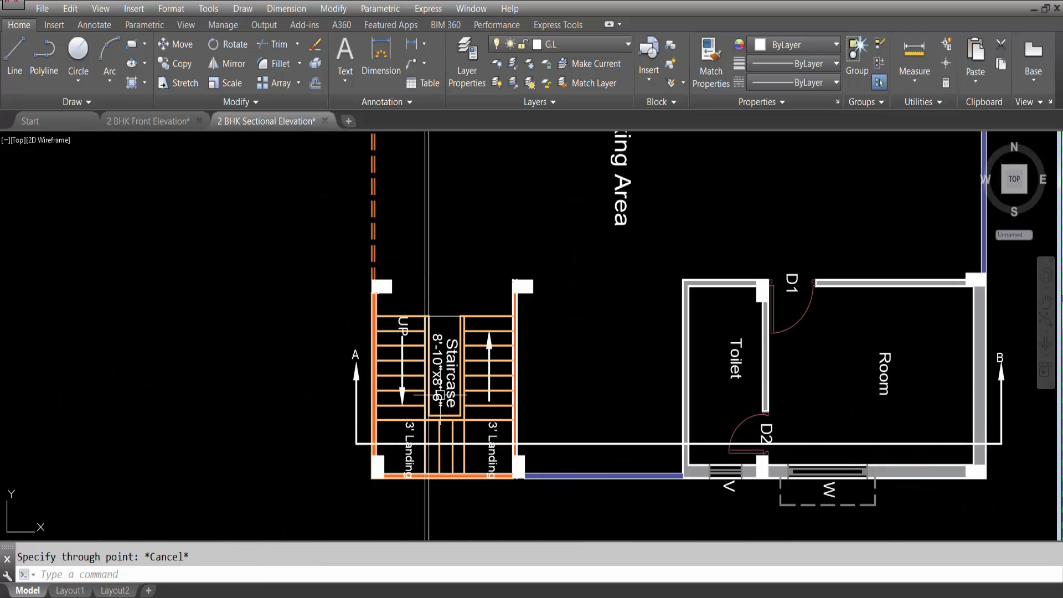
scroll(463, 461, "down", 5)
scroll(443, 221, "up", 6)
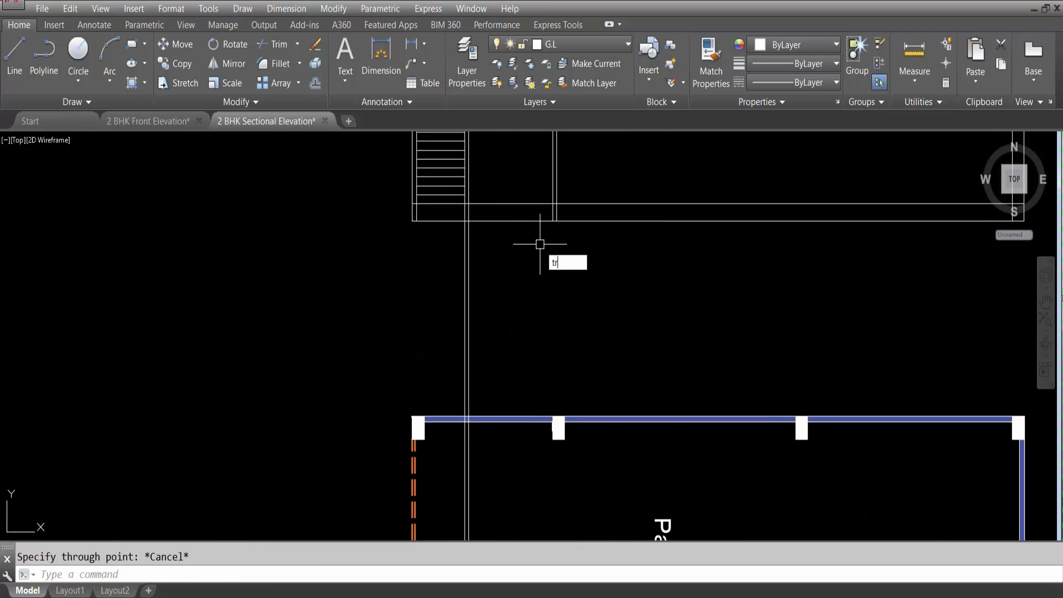
key("Return")
key("Return")
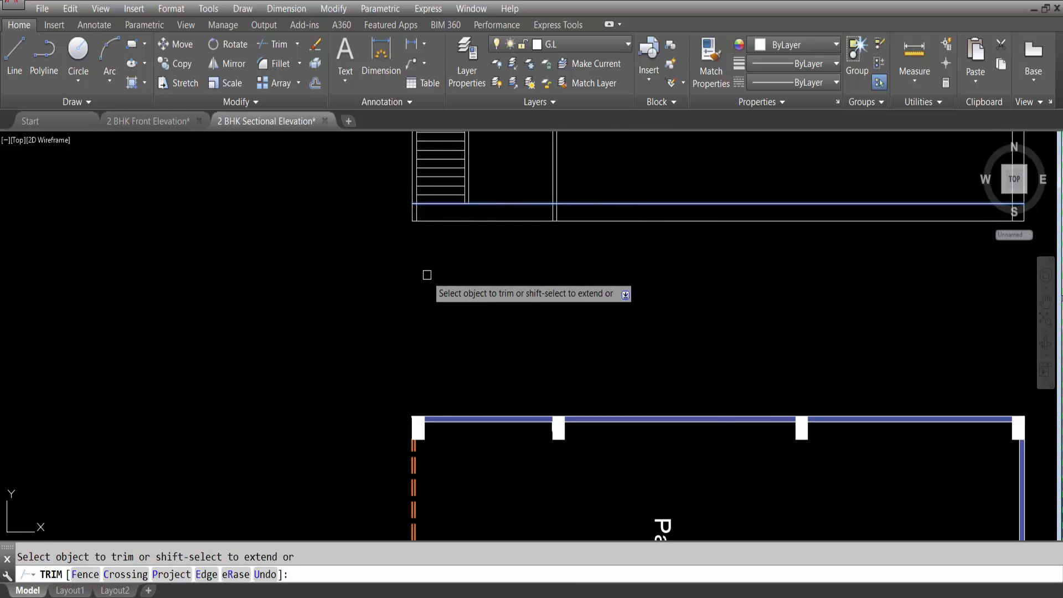
scroll(426, 275, "down", 5)
key("Escape")
Examine the four step lines between the two 3' landings in the rotated ground floor plan's staircase.
scroll(415, 419, "up", 7)
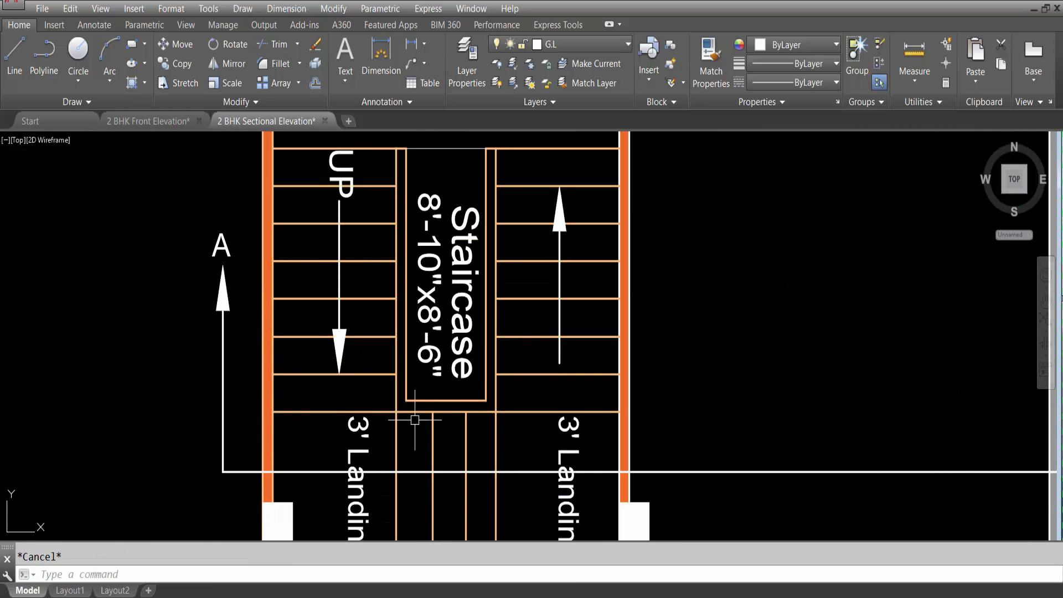
scroll(409, 395, "down", 2)
left_click(382, 432)
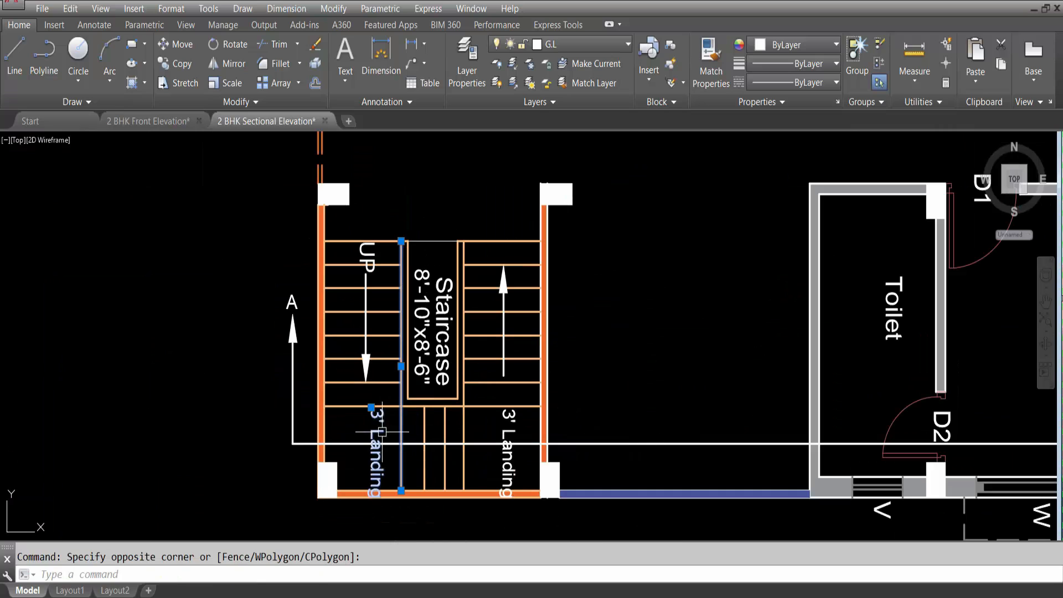
key("Escape")
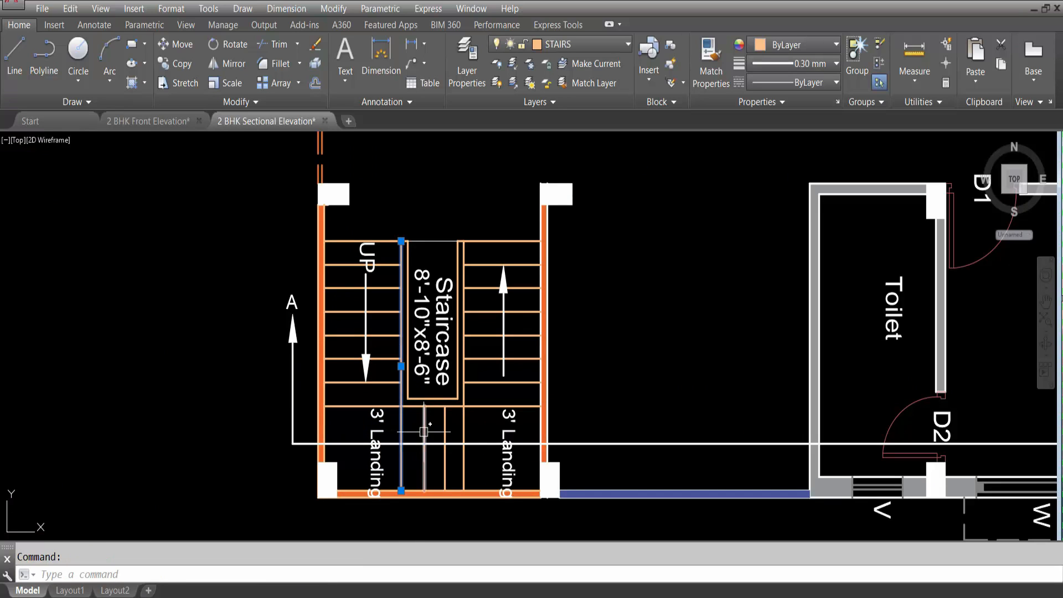
left_click(440, 426)
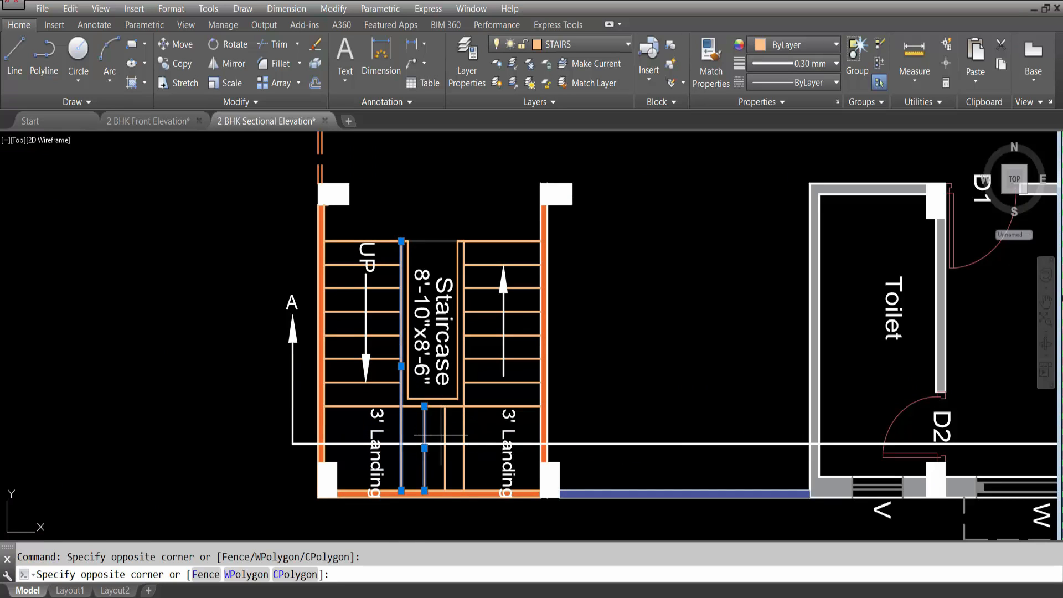
left_click(467, 417)
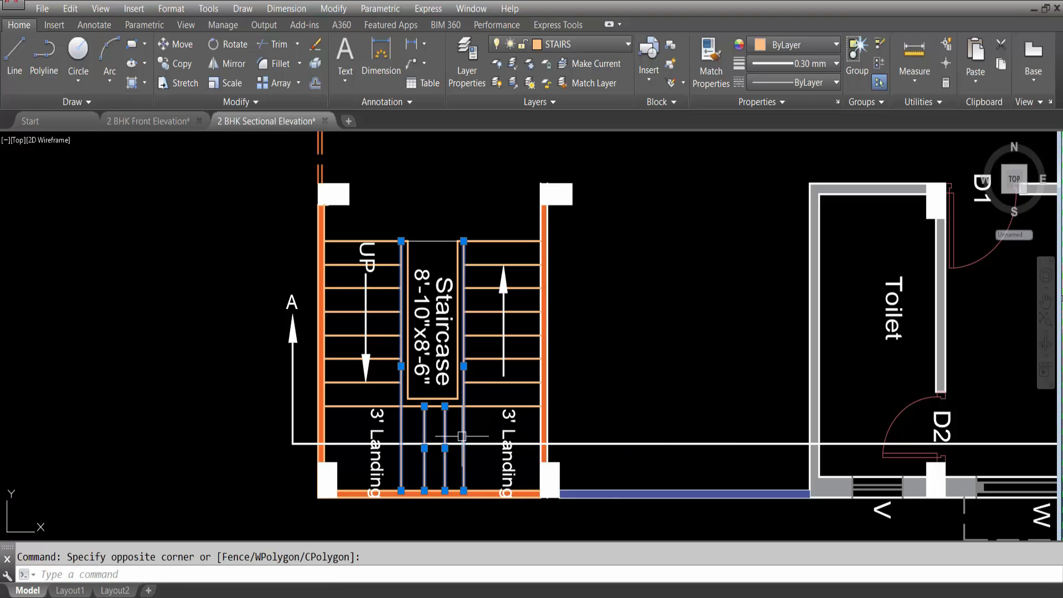
key("Escape")
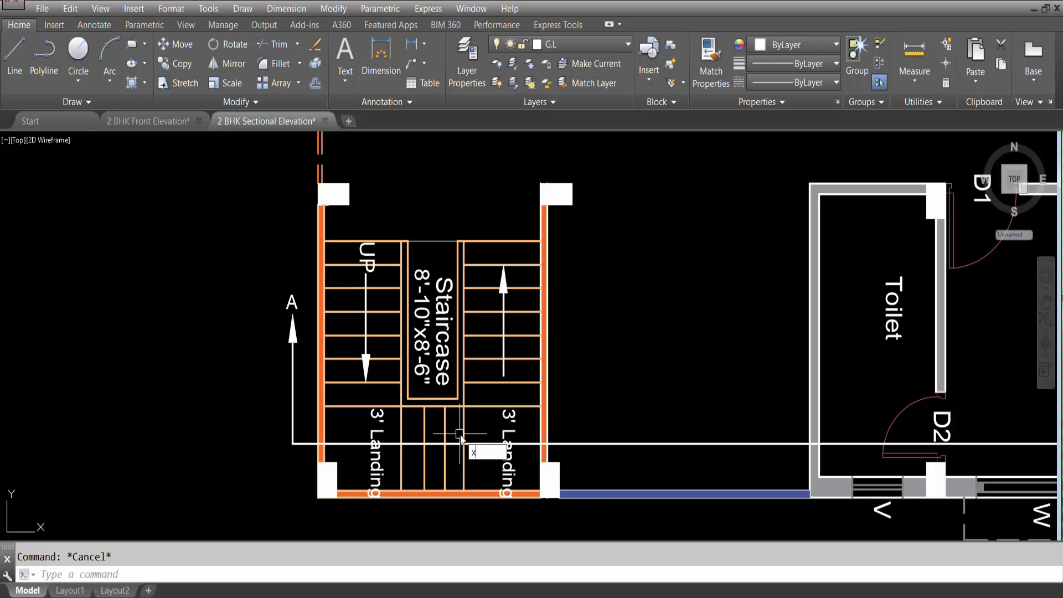
Set the object colour to red (237,31,36) and draw vertical construction lines through the four step lines between the plan's landings.
left_click(768, 48)
left_click(797, 139)
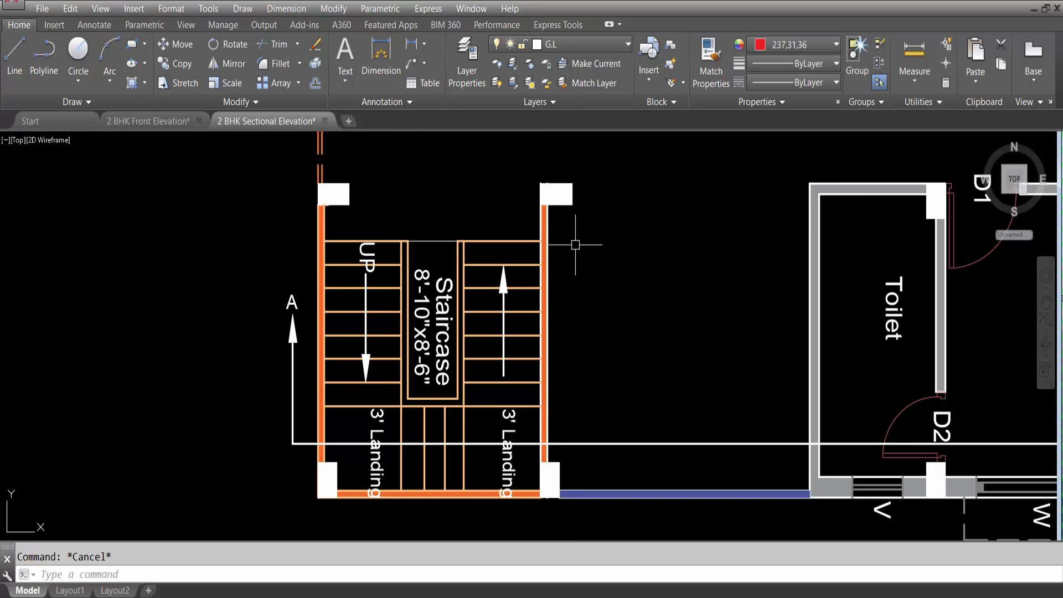
type("xl")
key("Return")
type("v")
key("Return")
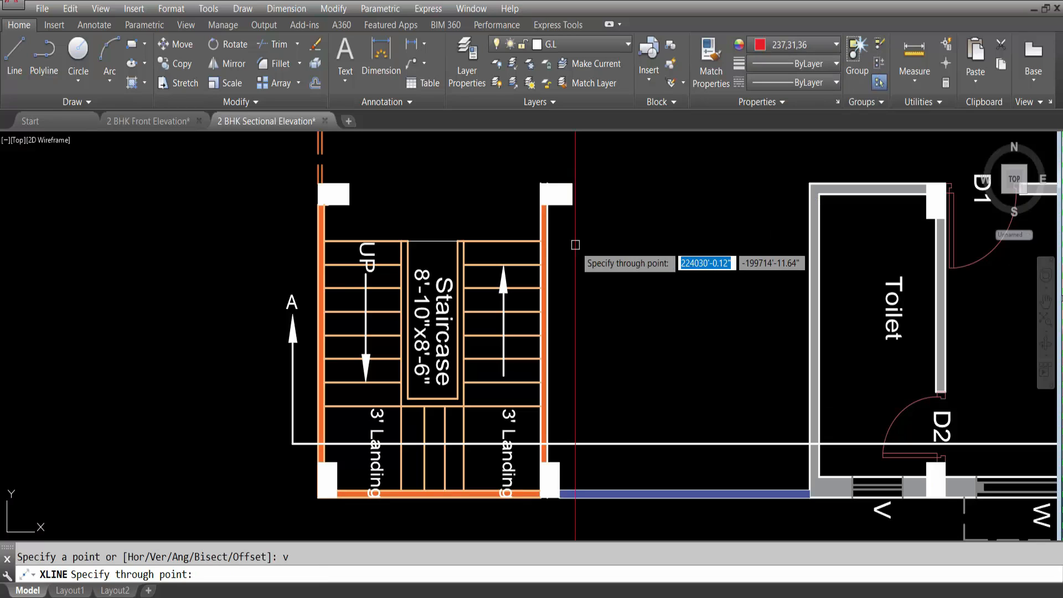
left_click(401, 409)
left_click(424, 422)
left_click(445, 406)
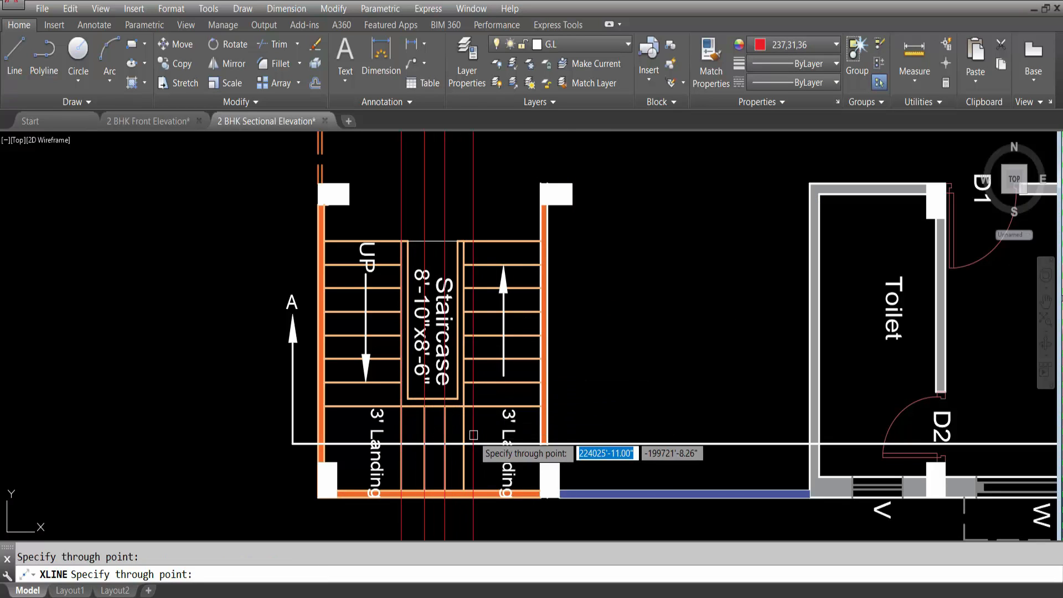
left_click(464, 418)
scroll(472, 468, "down", 4)
scroll(456, 278, "up", 3)
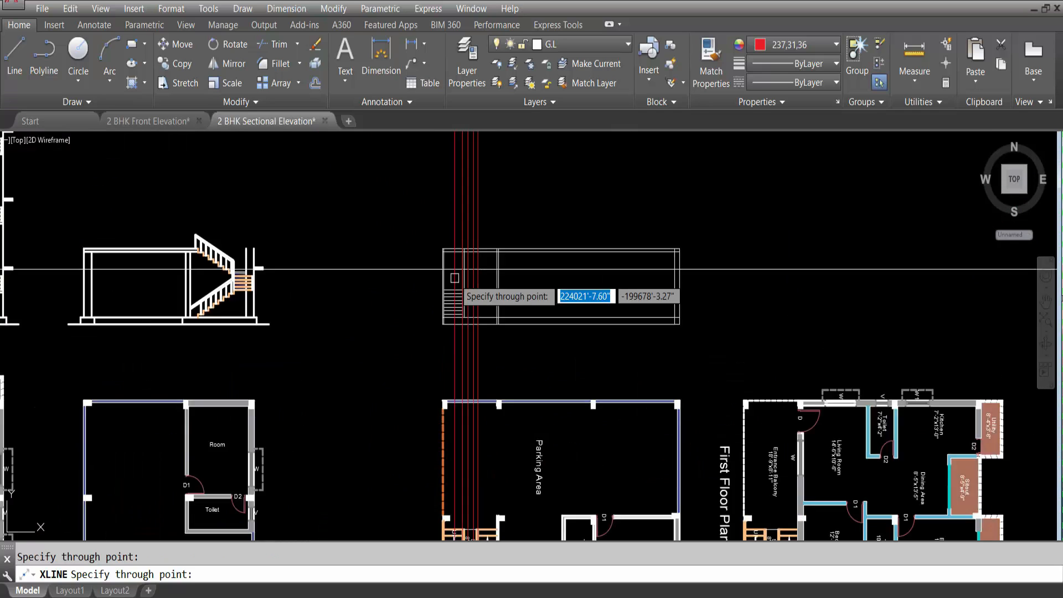
key("Escape")
Draw a 6" vertical polyline segment with Ortho on, up from the stairwell end of the topmost riser line.
scroll(459, 286, "up", 4)
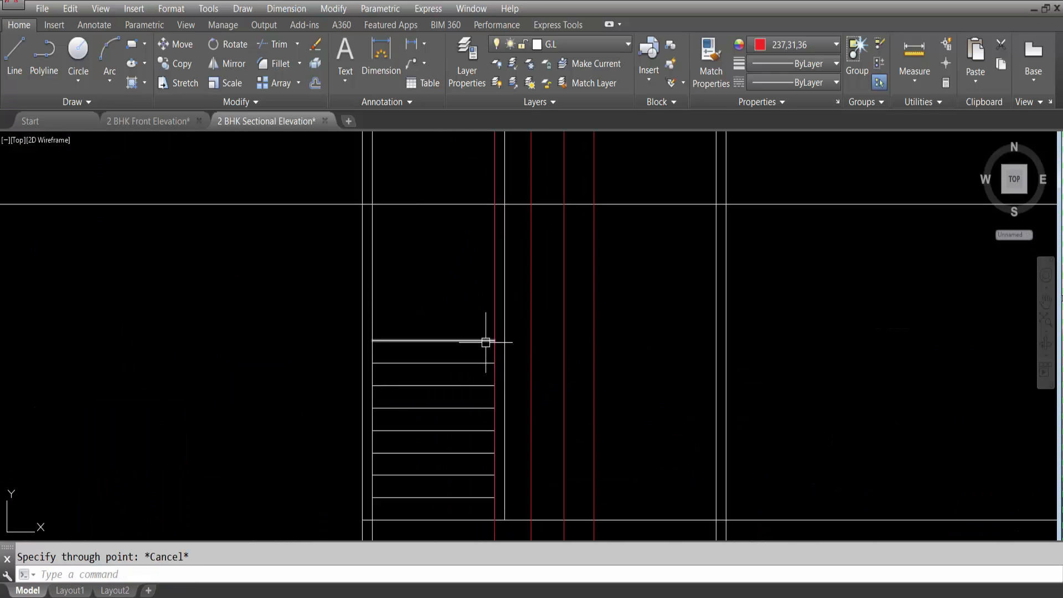
type("pl")
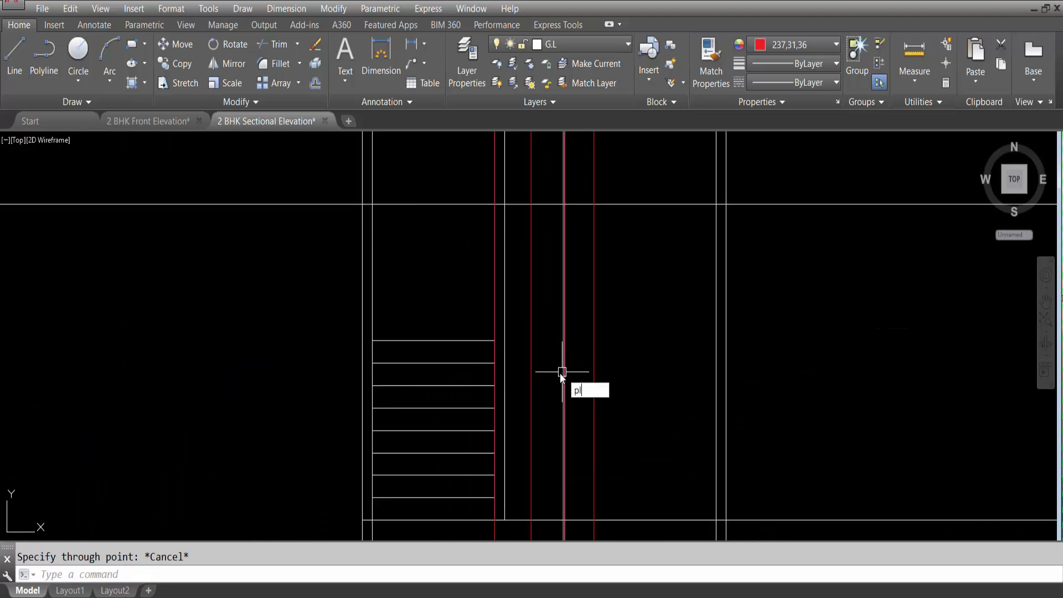
key("Return")
left_click(494, 340)
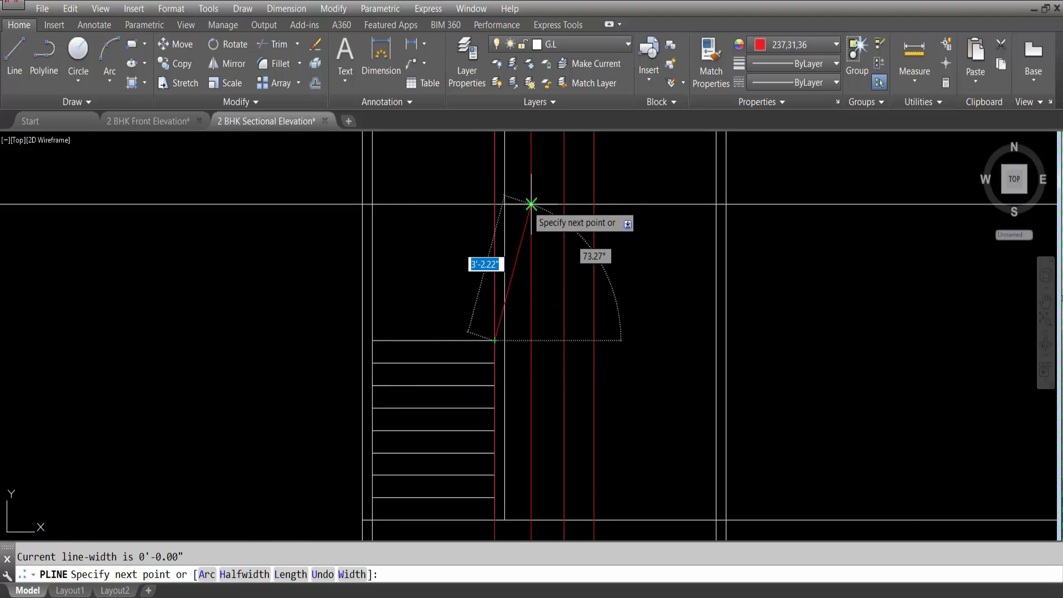
key("F8")
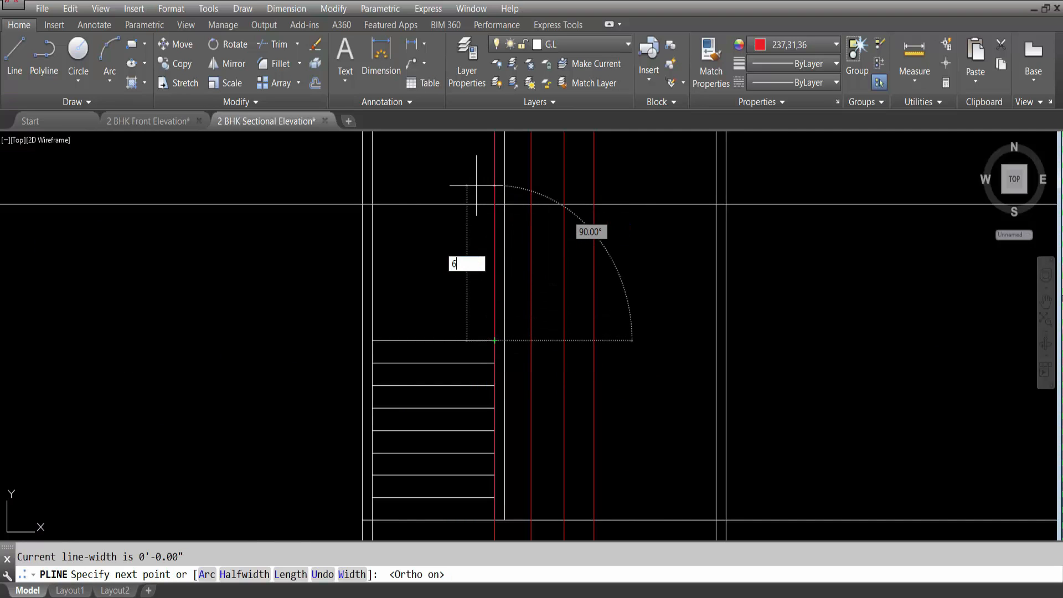
key("Return")
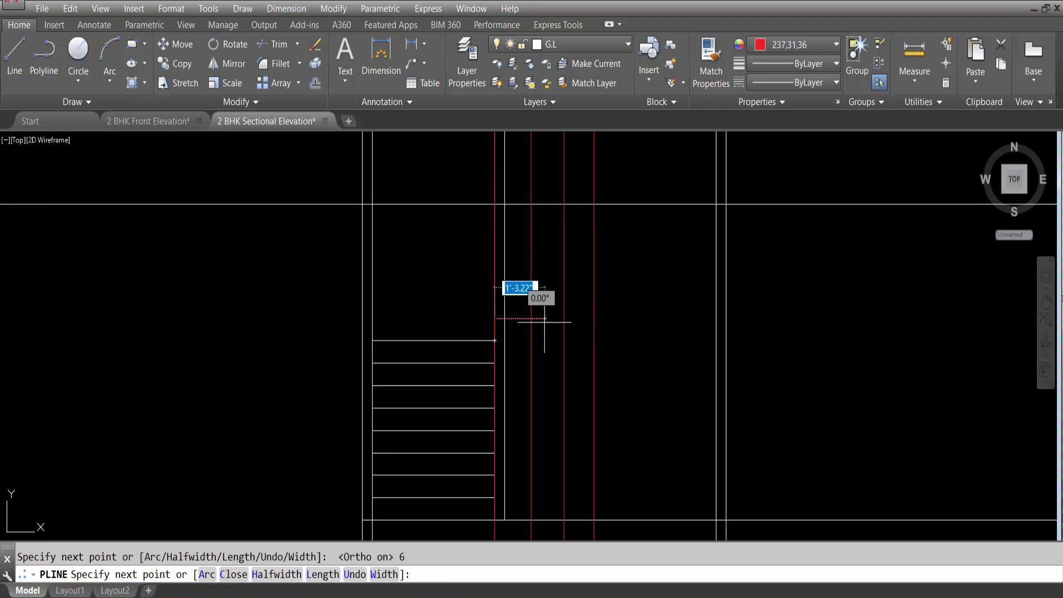
scroll(580, 333, "down", 5)
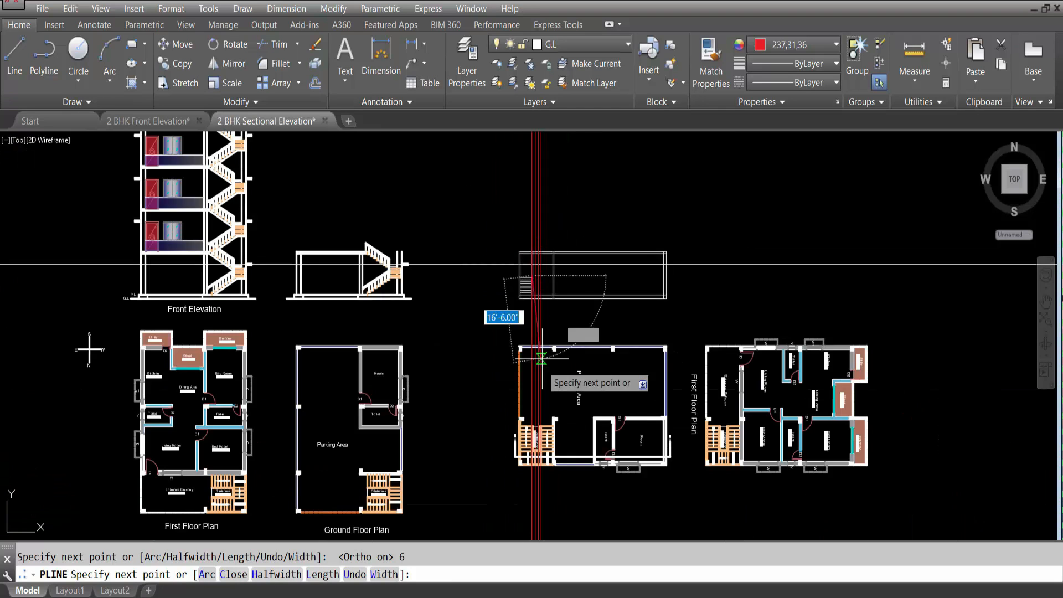
scroll(527, 450, "up", 5)
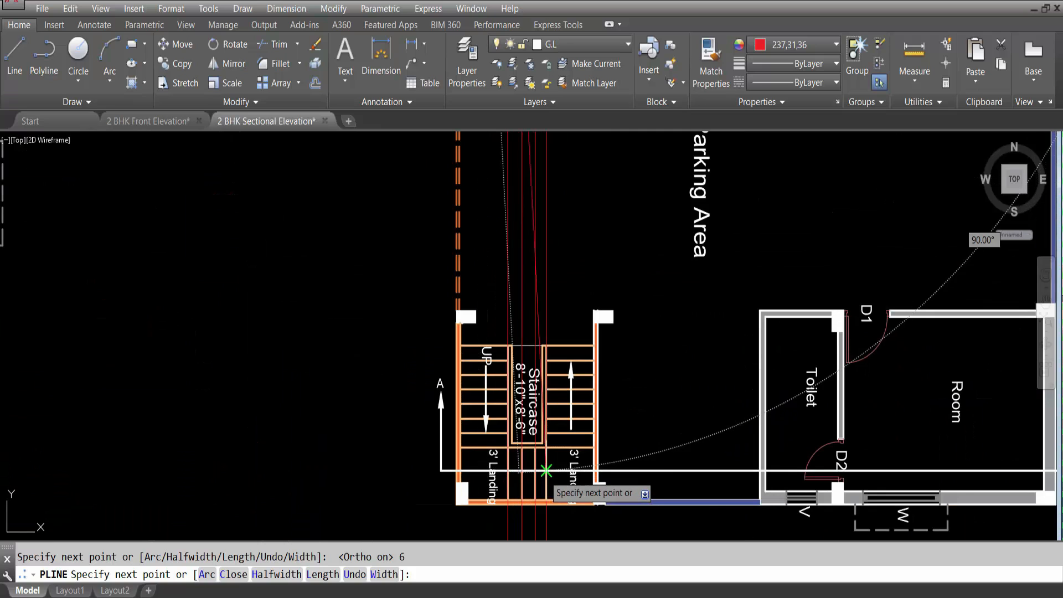
scroll(544, 459, "down", 2)
key("Escape")
Measure the width of the first tread between the plan's landings with a temporary linear dimension.
left_click(381, 53)
scroll(550, 487, "up", 3)
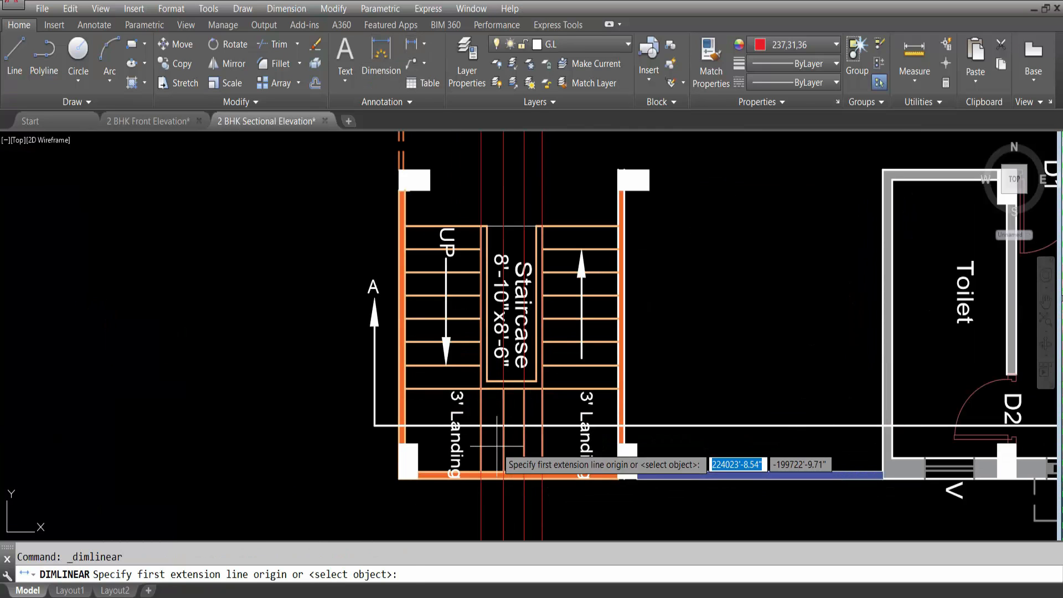
left_click(534, 467)
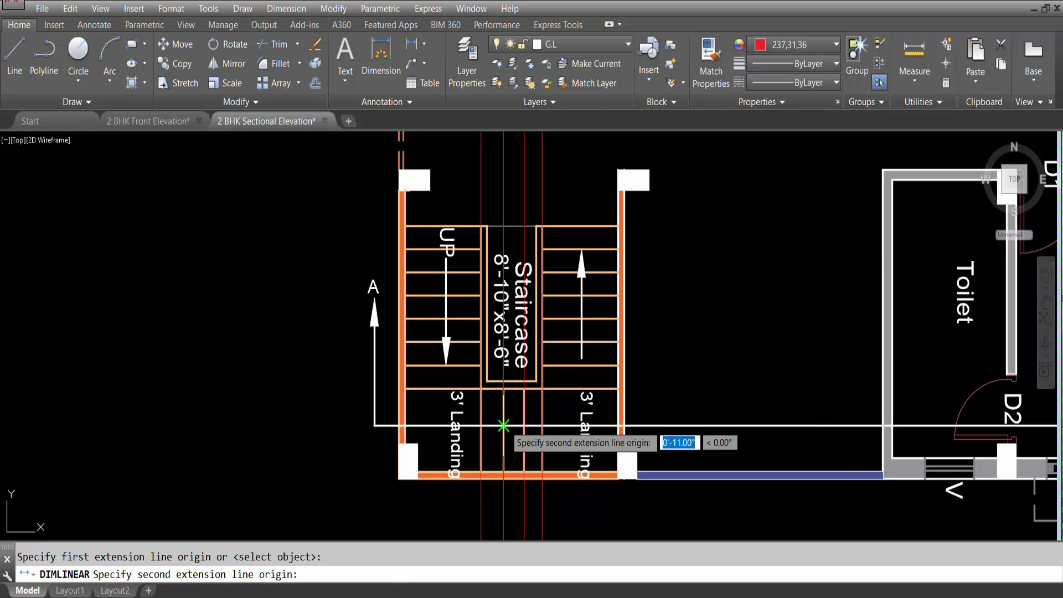
left_click(523, 425)
scroll(520, 408, "up", 8)
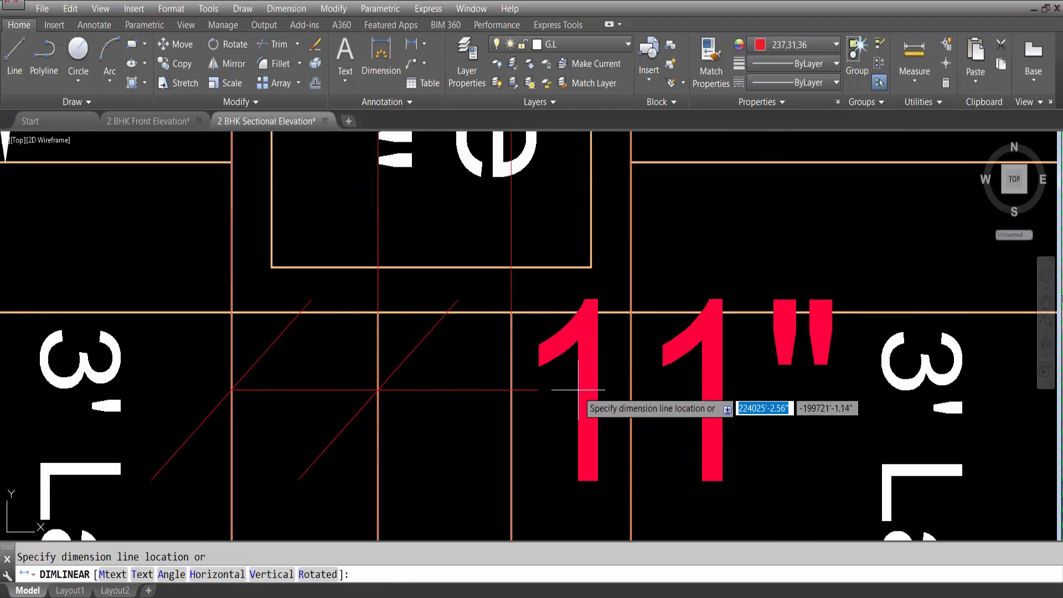
scroll(581, 410, "down", 8)
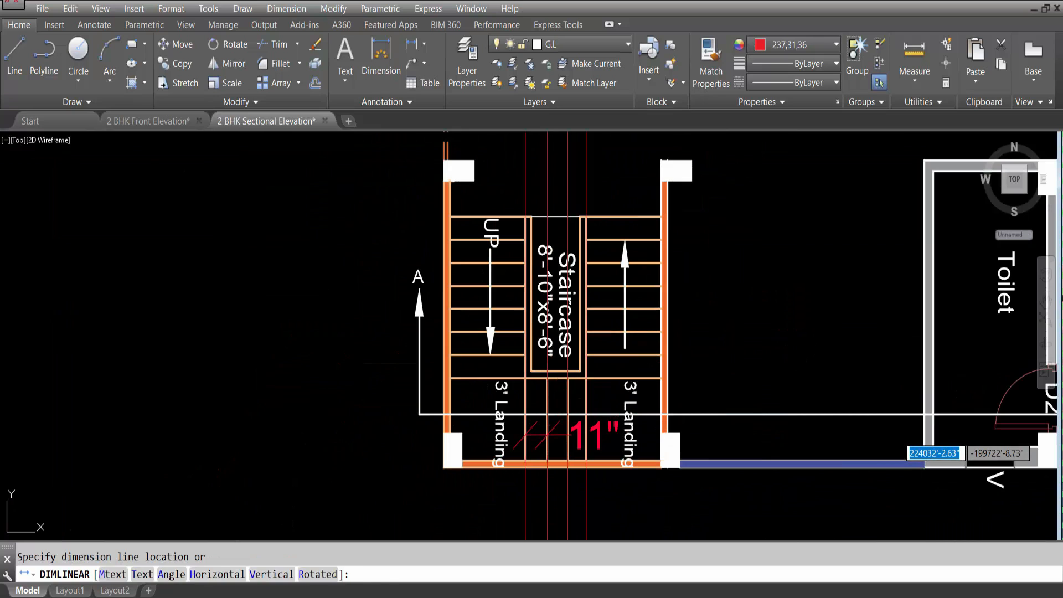
key("Escape")
Measure the widths of the second and third treads between the landings with temporary linear dimensions.
key("Return")
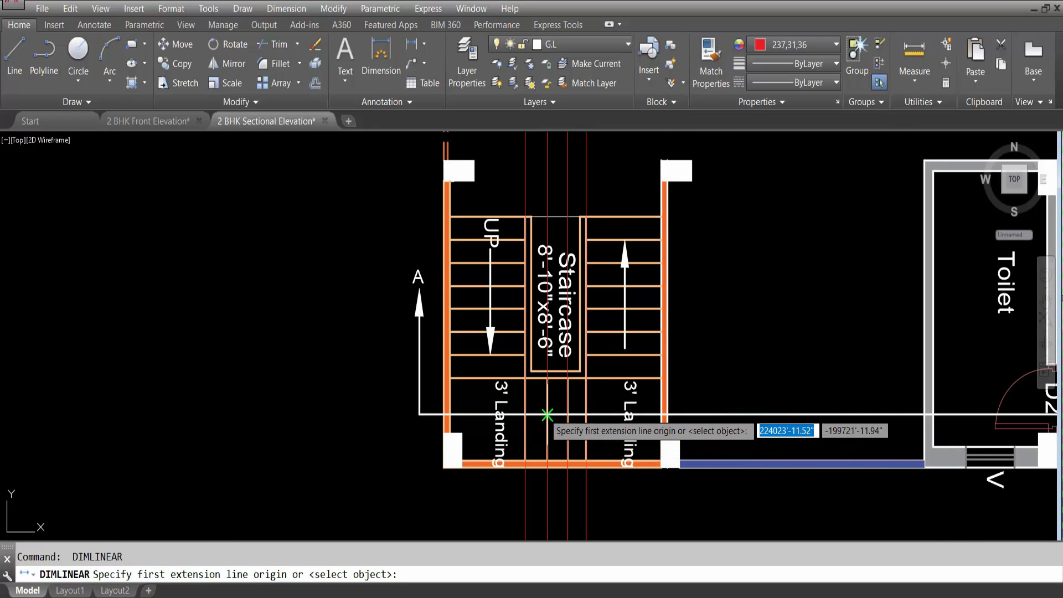
left_click(547, 419)
left_click(568, 419)
key("Escape")
key("Return")
left_click(567, 412)
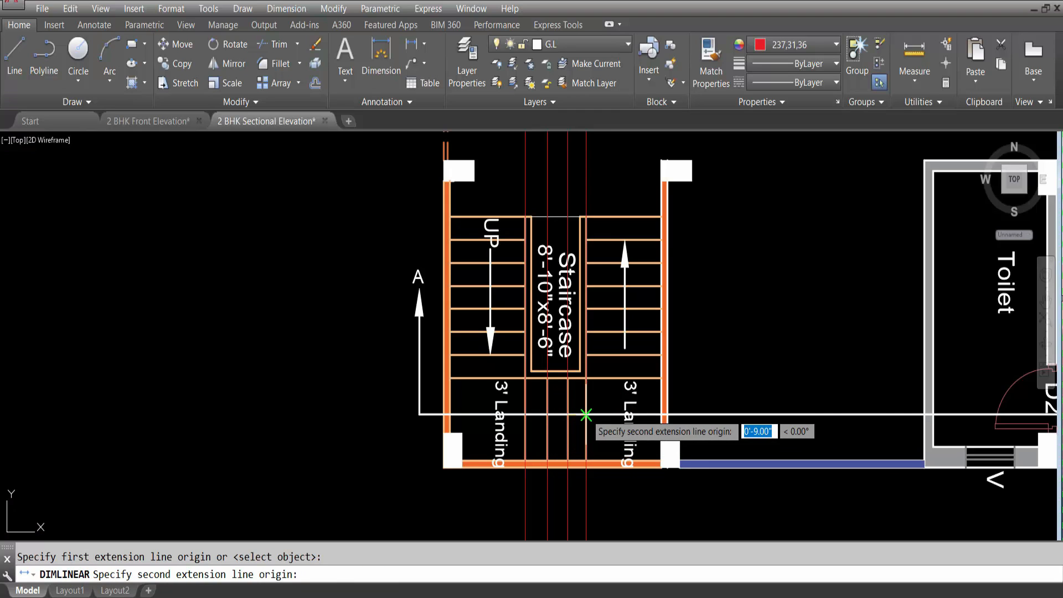
left_click(586, 413)
key("Escape")
Measure the total width between the two landings' outermost step lines with a temporary linear dimension.
key("Return")
left_click(525, 461)
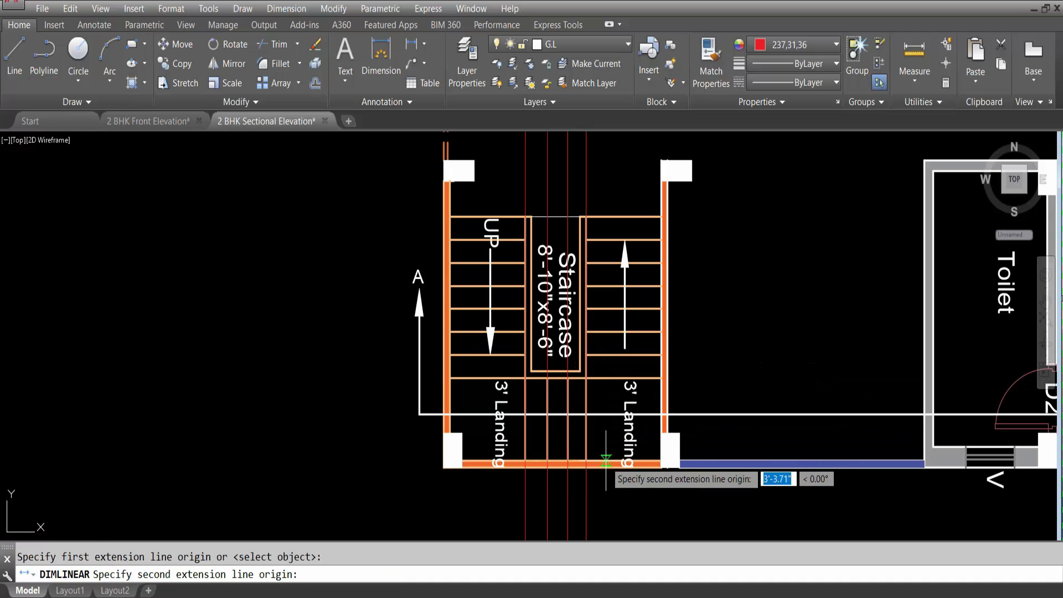
left_click(586, 460)
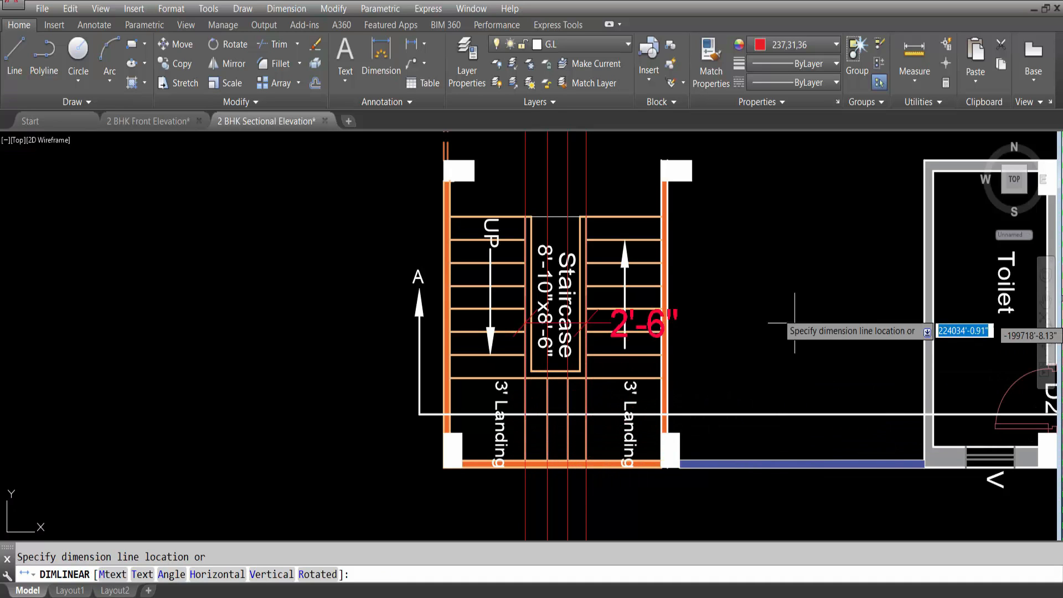
scroll(755, 176, "down", 2)
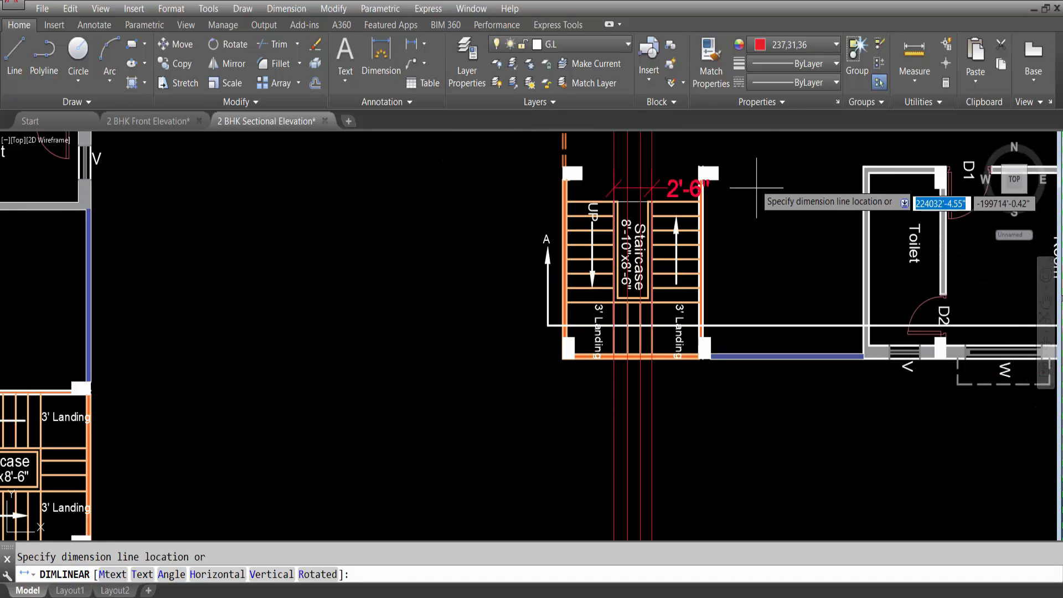
key("Escape")
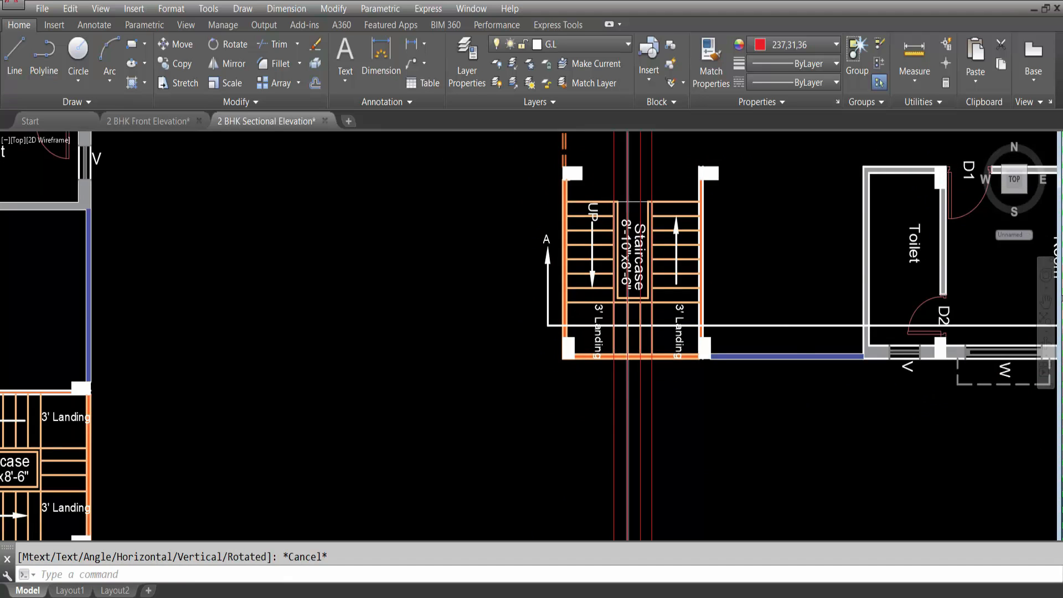
Erase the short vertical polyline at the stairwell end of the topmost riser line in the section.
scroll(599, 390, "down", 5)
scroll(599, 390, "up", 6)
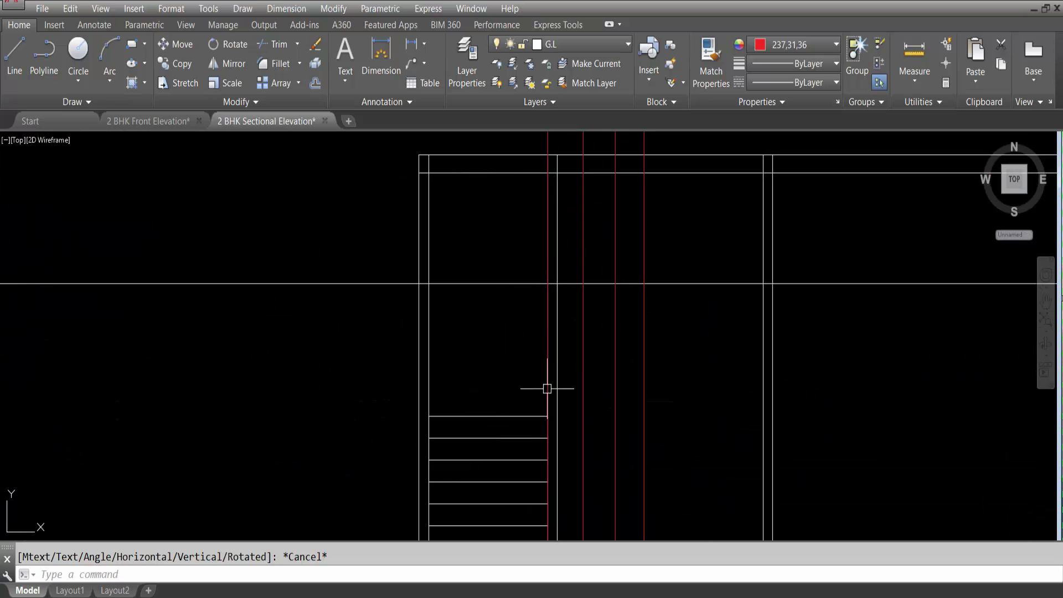
left_click(528, 377)
left_click(575, 447)
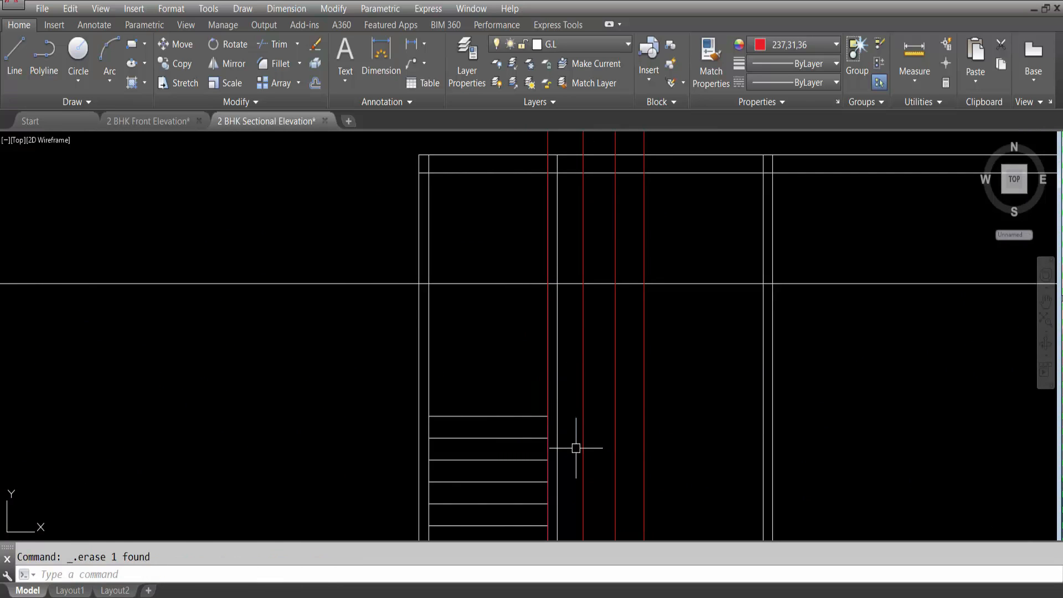
Start a polyline at the stairwell end of the section's topmost riser line, drawing a 6" rise, 11" tread, 6" rise and 10" tread.
key("Return")
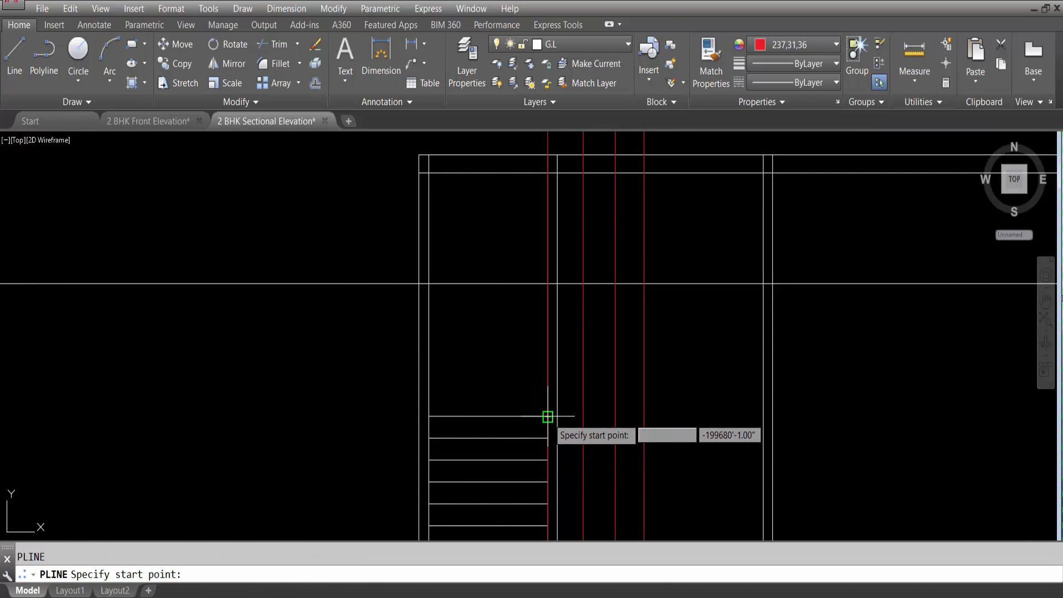
left_click(547, 416)
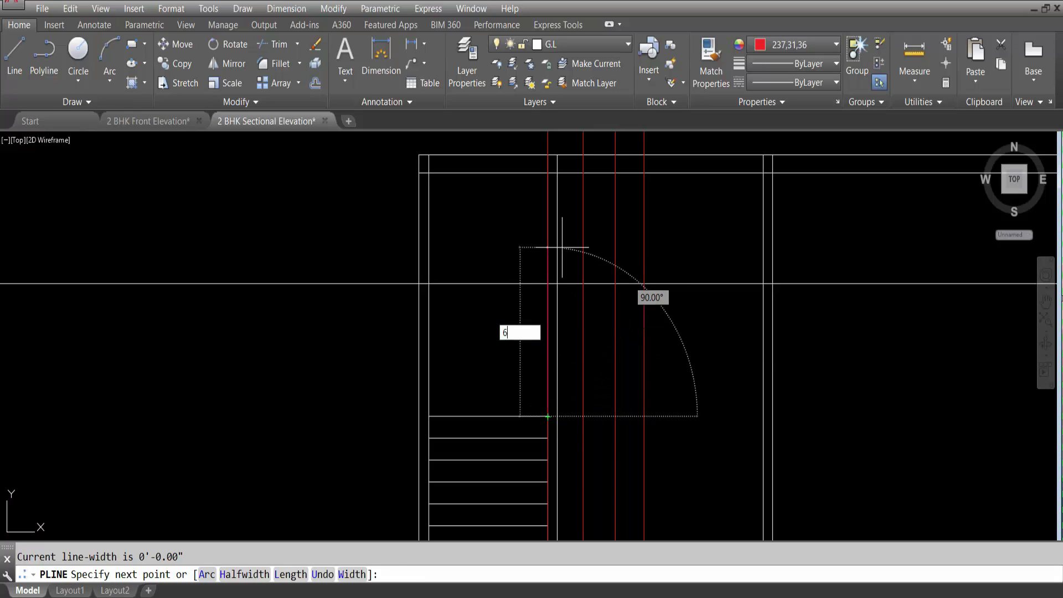
key("Return")
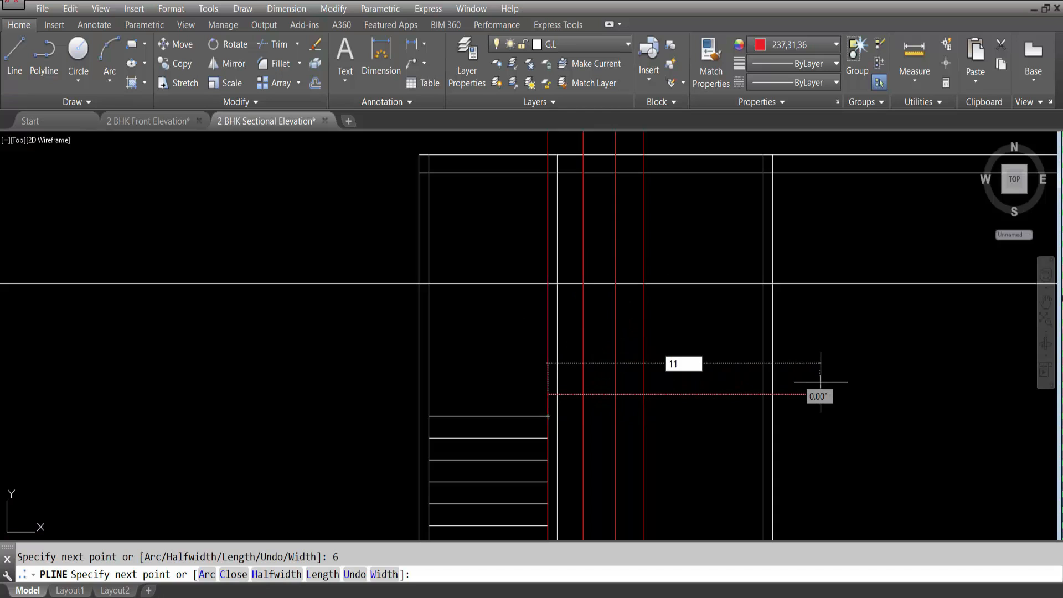
type("11")
key("Return")
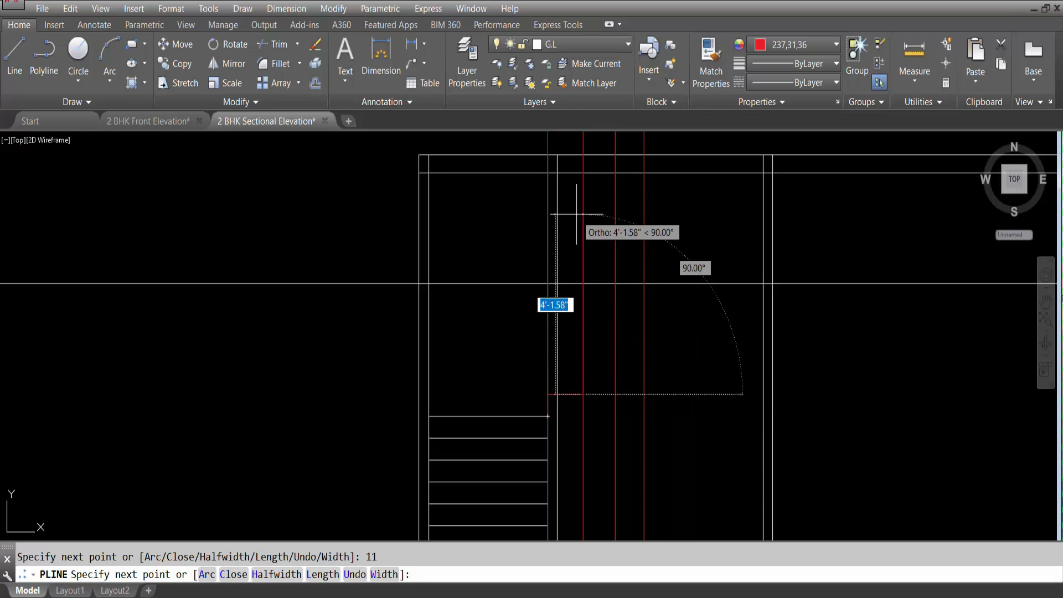
key("Return")
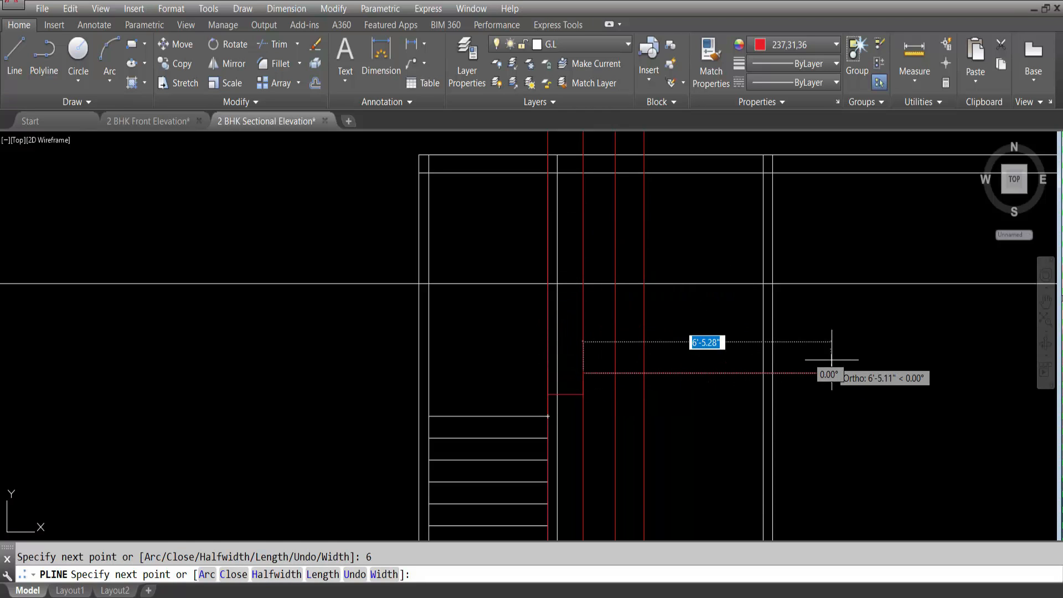
key("Return")
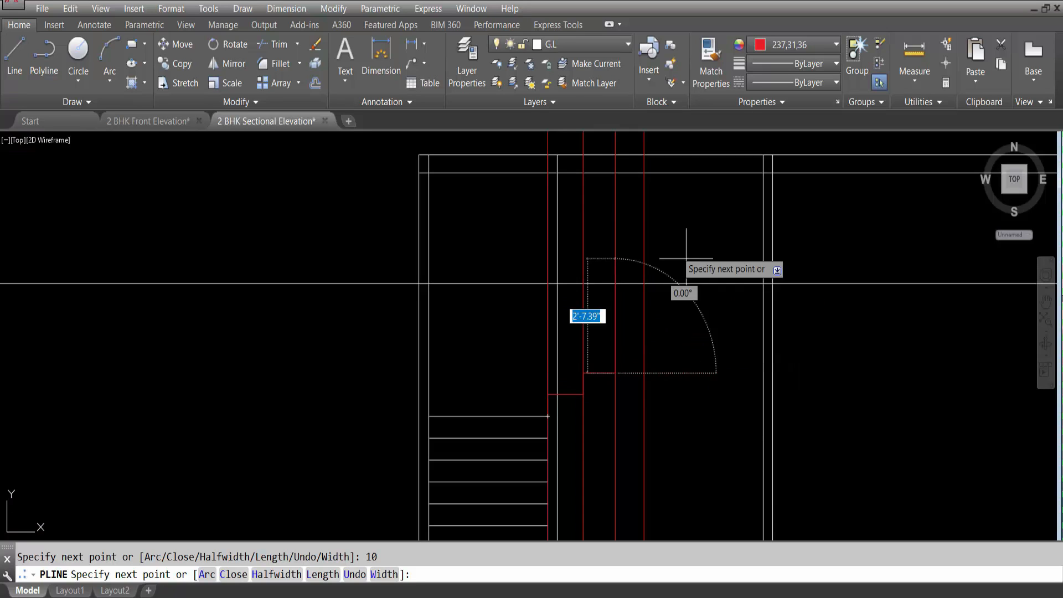
Continue the stair polyline with a 6" rise, a 9" tread, a 6" rise and a horizontal landing line running past the next wall.
key("Return")
type("9")
key("Return")
scroll(692, 292, "down", 2)
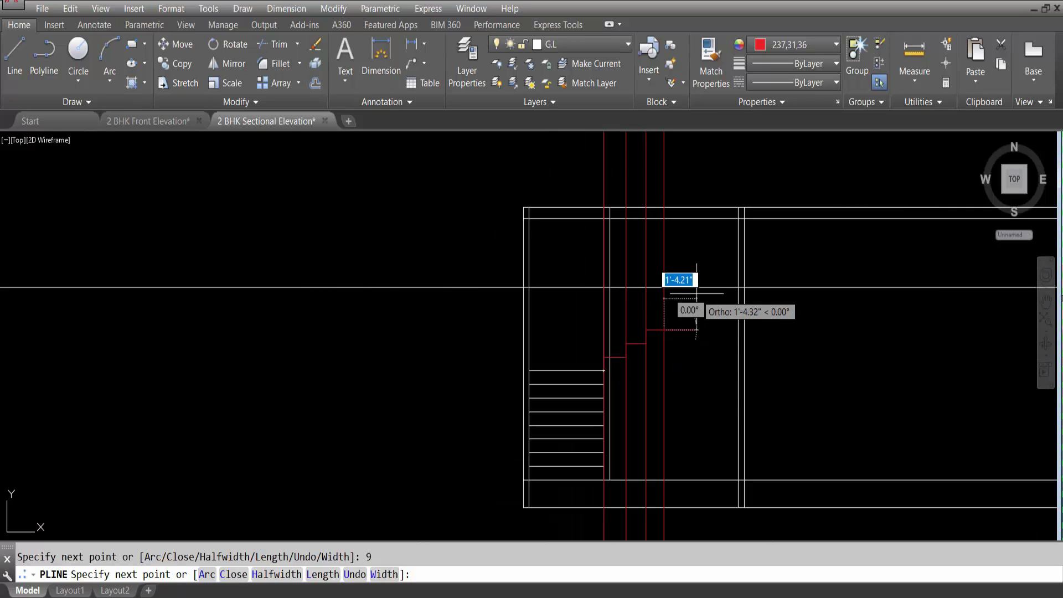
middle_click_drag(706, 322, 631, 356)
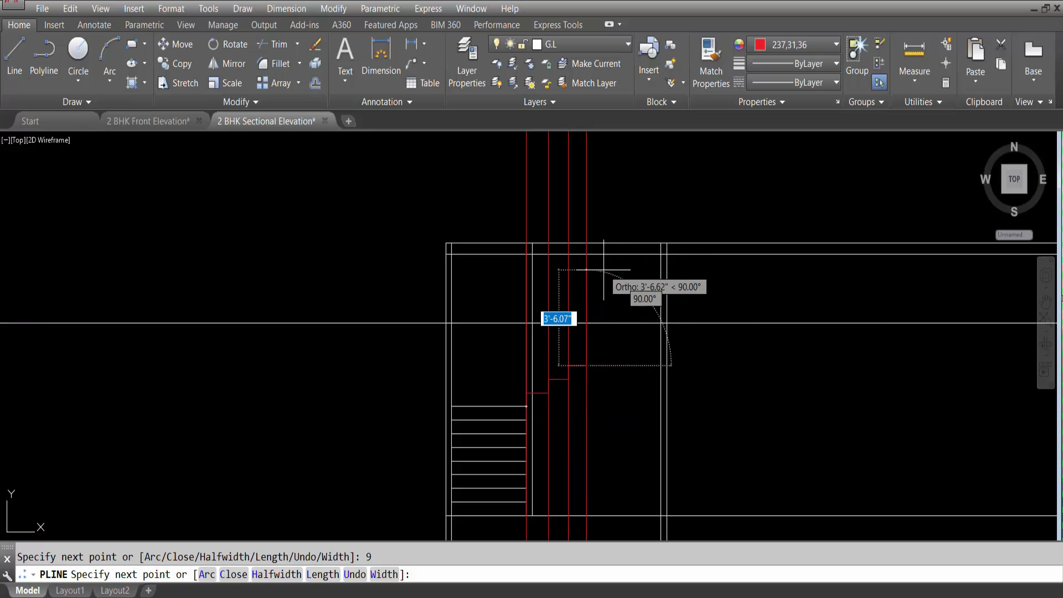
key("Return")
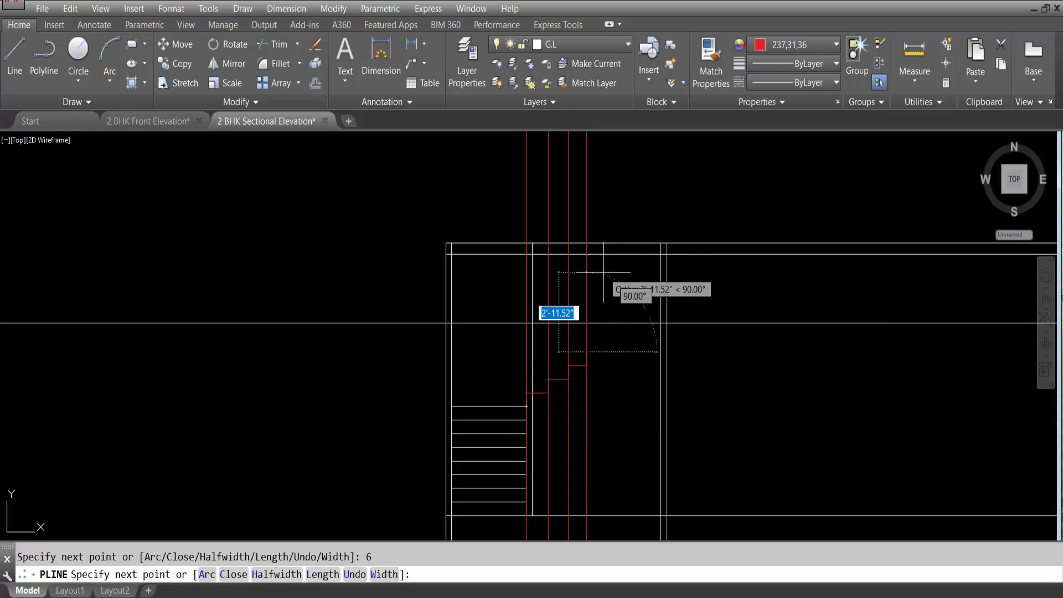
key("Escape")
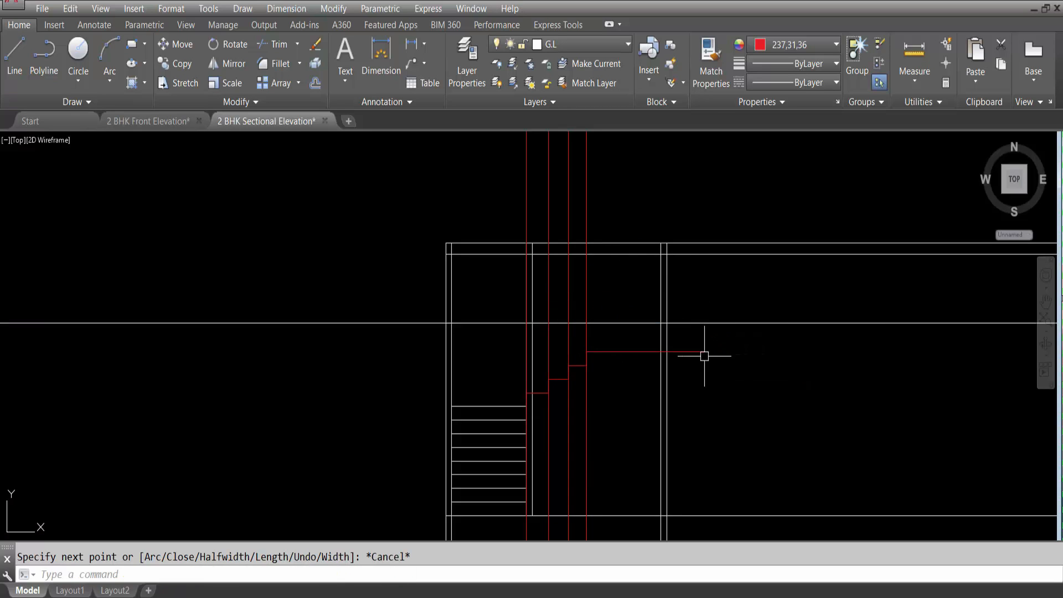
Erase the four vertical construction lines projected from the plan's stair treads.
scroll(698, 359, "down", 8)
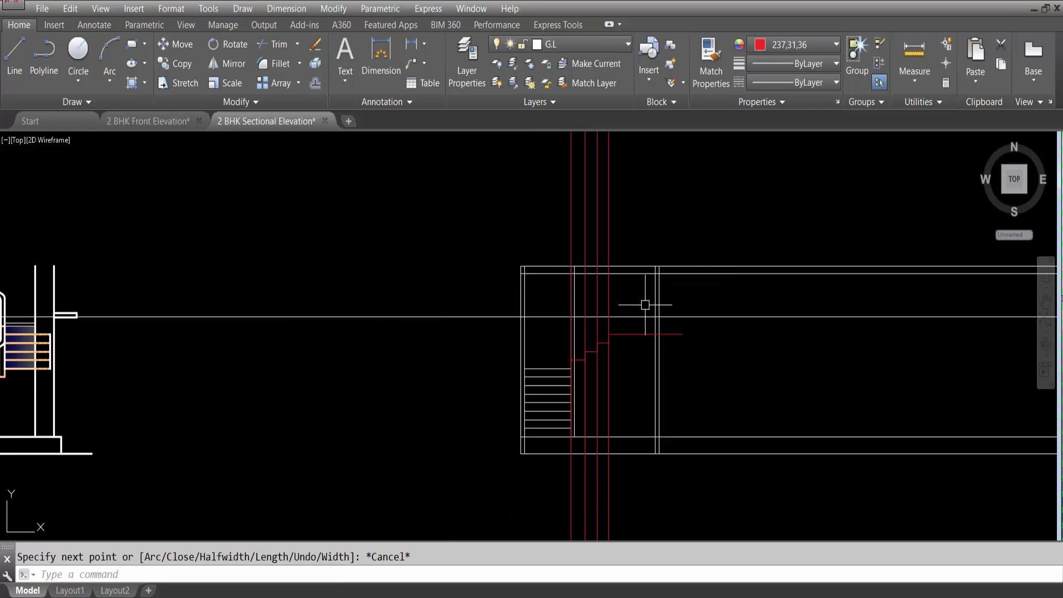
scroll(628, 528, "up", 8)
scroll(627, 527, "down", 7)
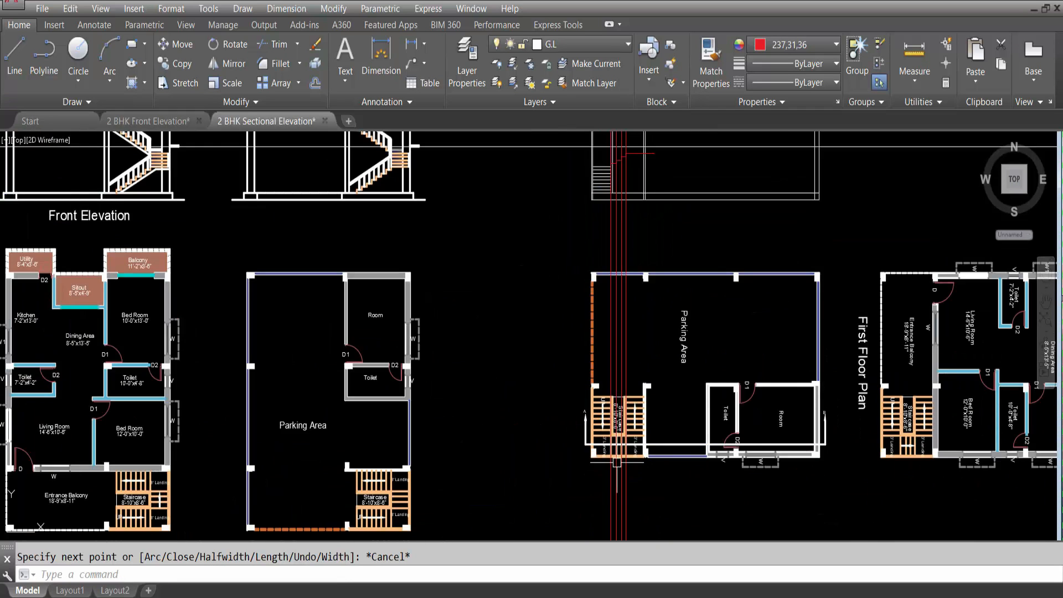
scroll(611, 483, "up", 9)
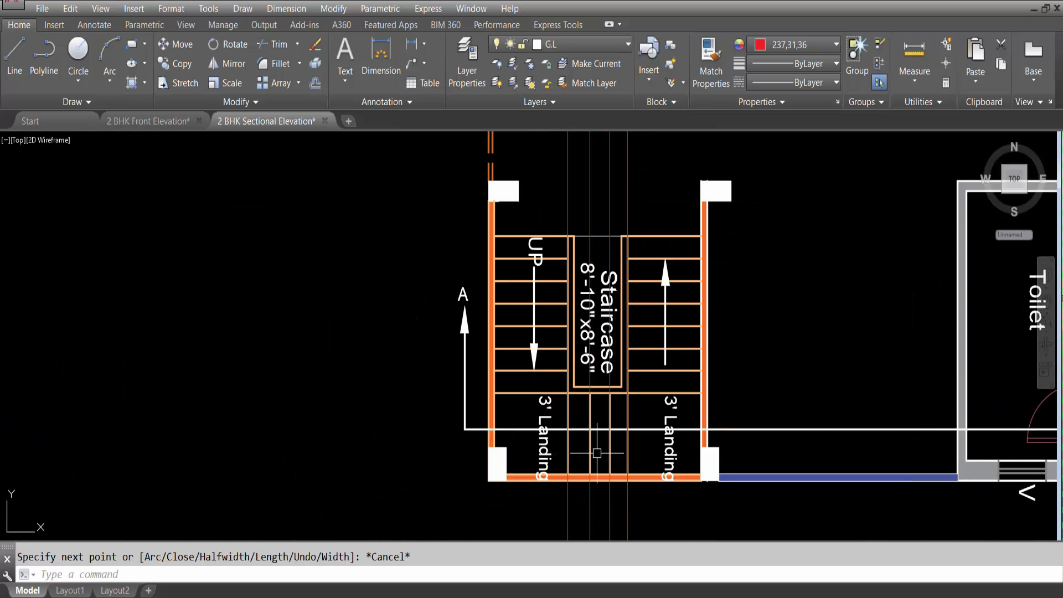
scroll(617, 452, "down", 7)
scroll(605, 178, "up", 9)
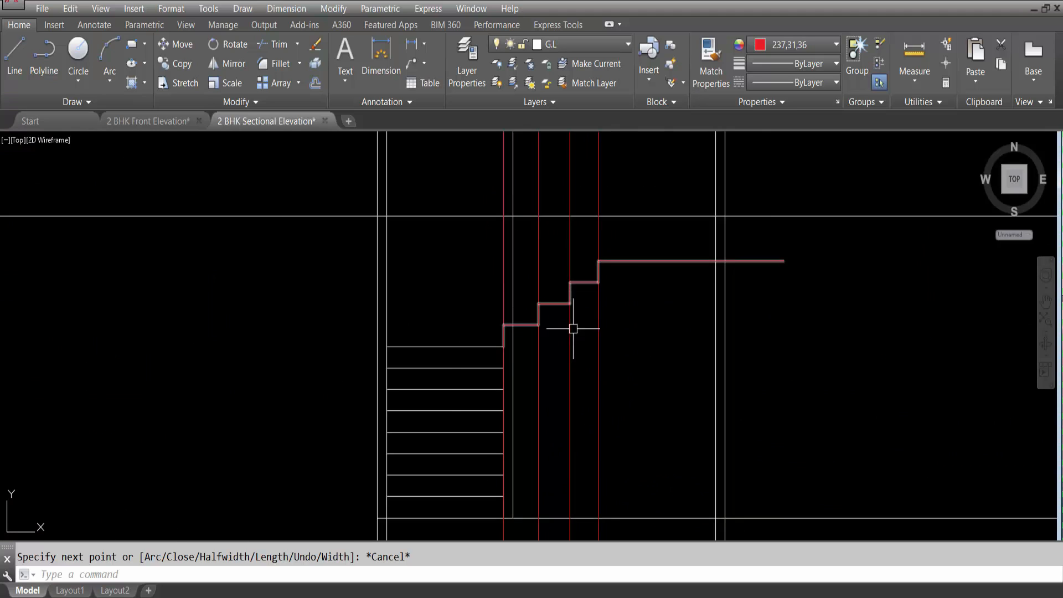
scroll(572, 328, "down", 2)
left_click(611, 204)
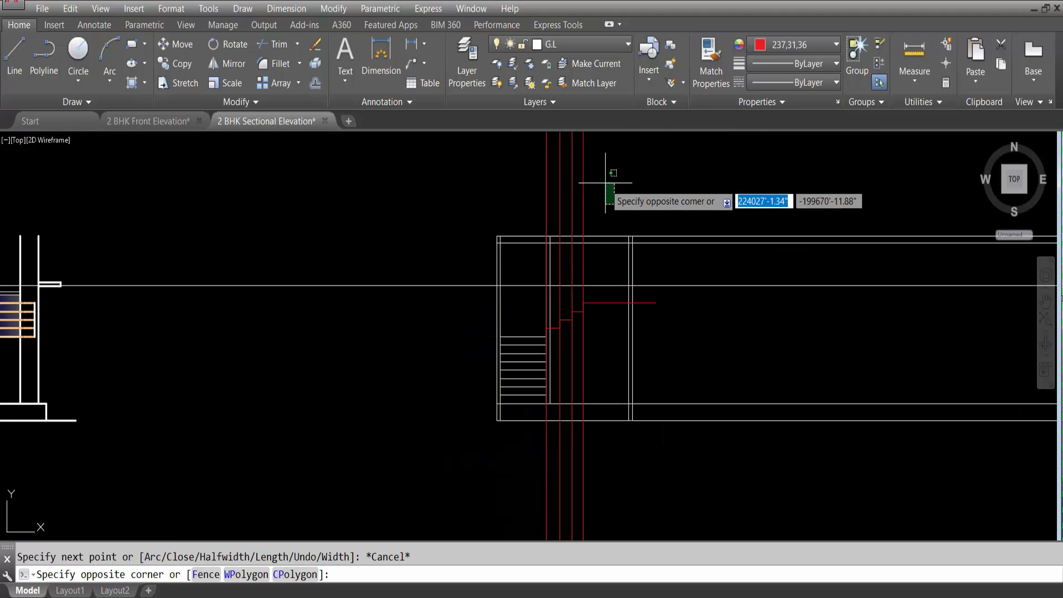
left_click(517, 174)
key("Delete")
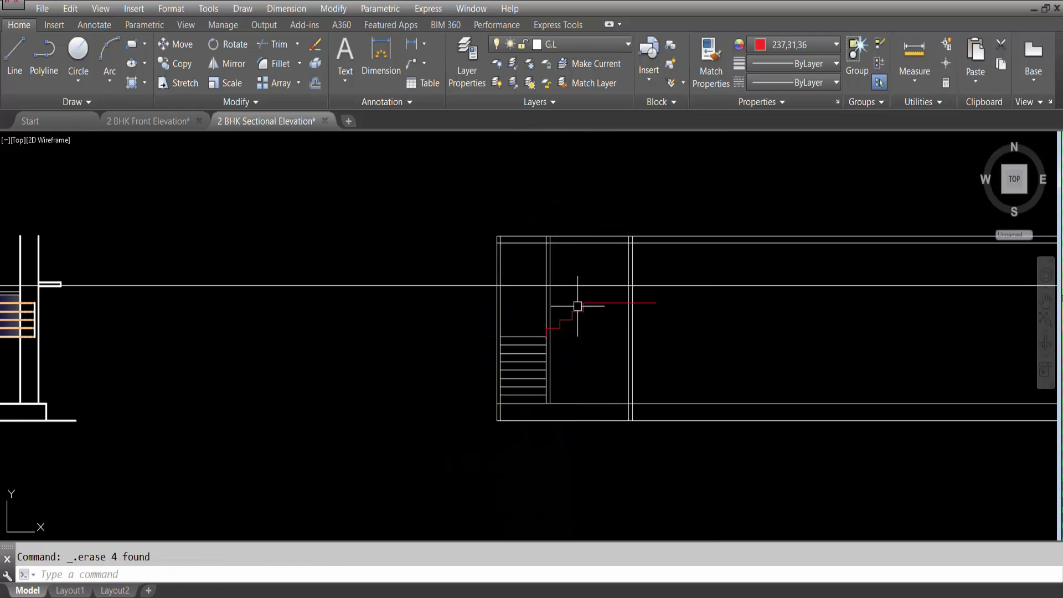
Break the stair polyline at the top of its last riser to separate the horizontal landing line.
scroll(580, 313, "up", 2)
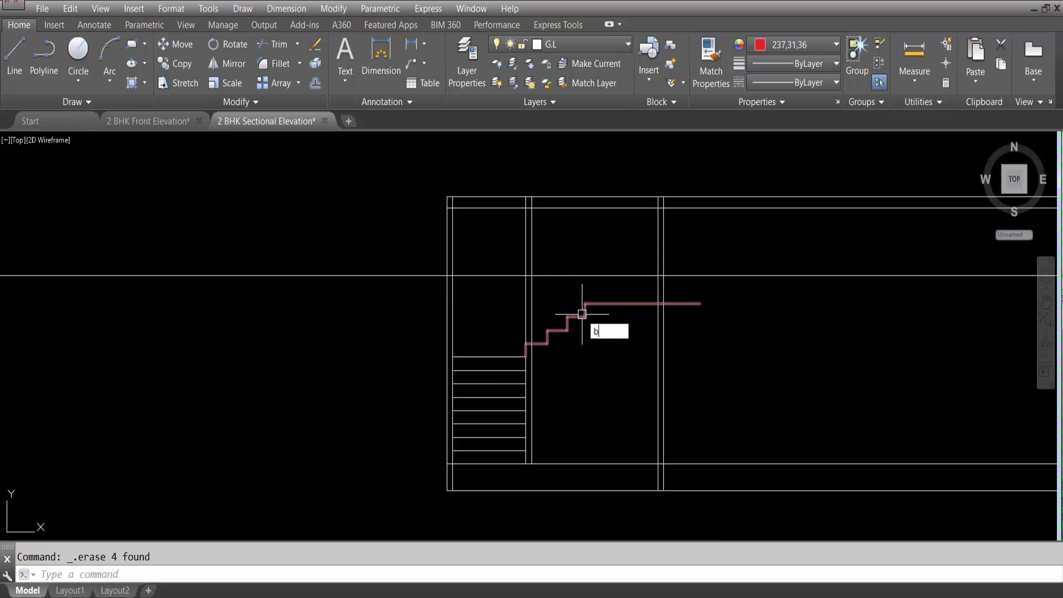
type("r")
key("Return")
scroll(581, 315, "up", 4)
left_click(579, 318)
left_click(580, 318)
Extend the separated landing line back to the top of the last riser.
type("ex")
key("Return")
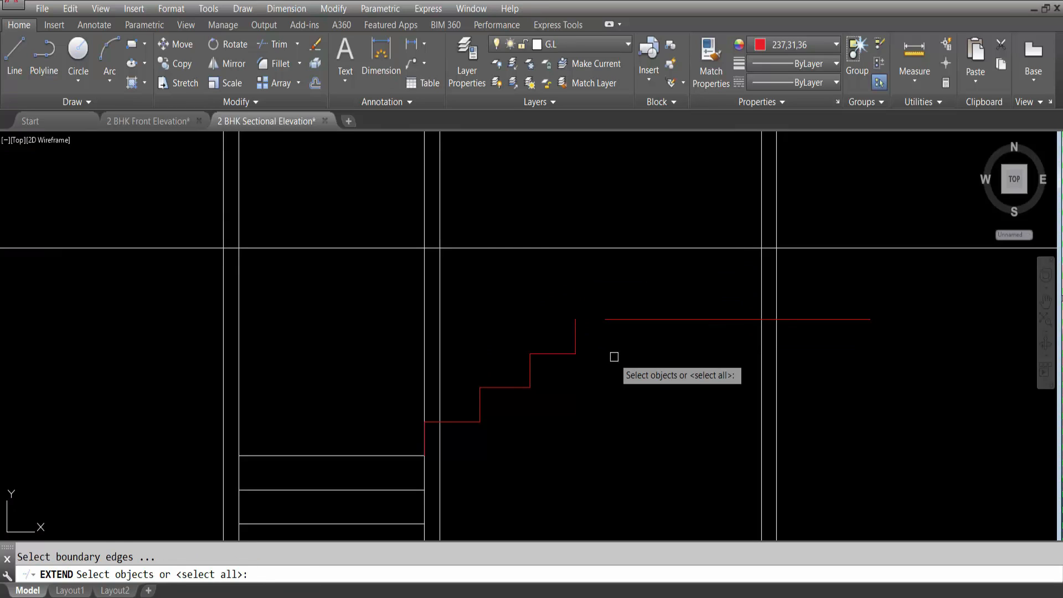
left_click(575, 327)
key("Return")
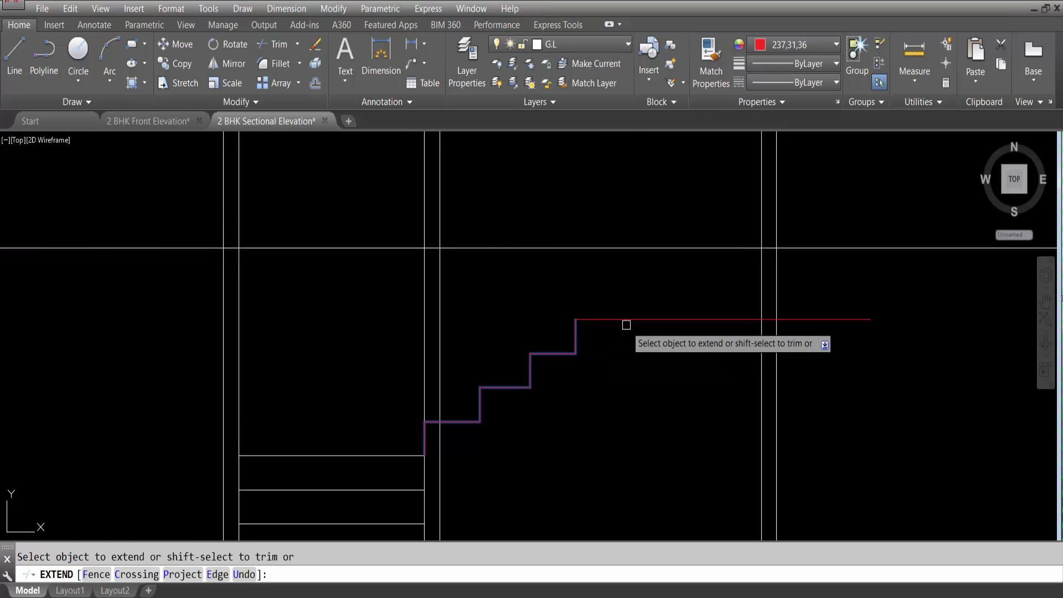
key("Escape")
Cut the landing line at the near face of the wall and remove the excess beyond it.
key("Return")
left_click(768, 320)
key("Escape")
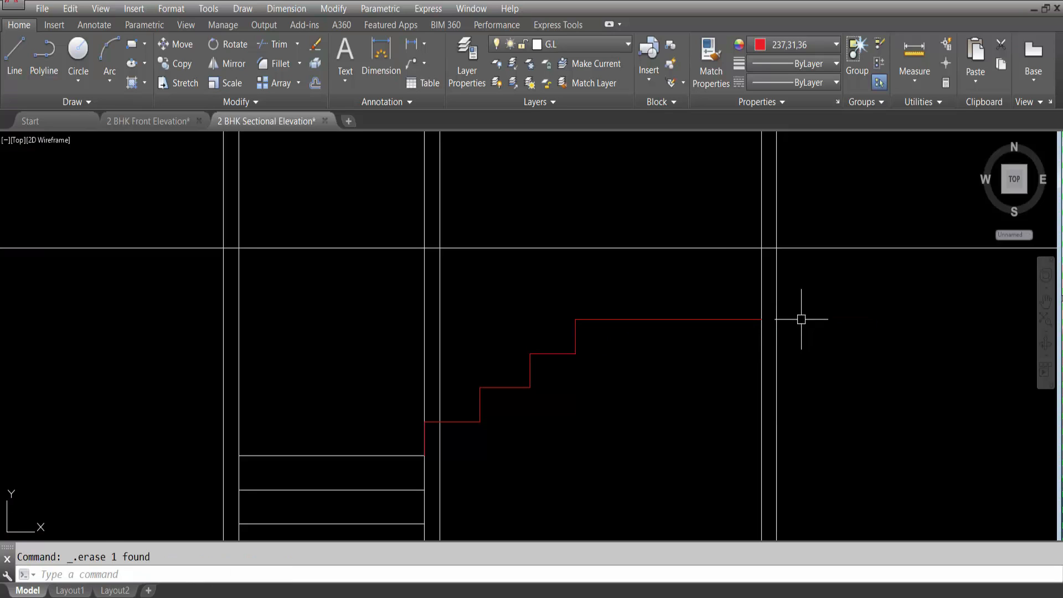
Place two vertical construction lines through the inner and outer edges of the return flight's railing in the ground floor plan.
scroll(801, 319, "down", 5)
scroll(692, 276, "up", 2)
scroll(689, 299, "down", 6)
scroll(694, 486, "up", 6)
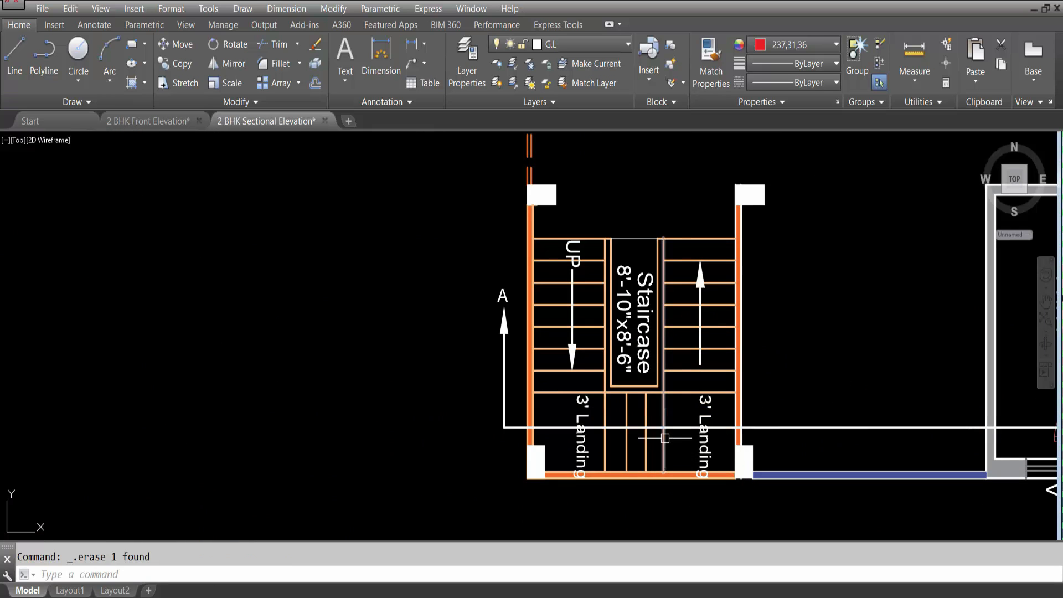
key("Return")
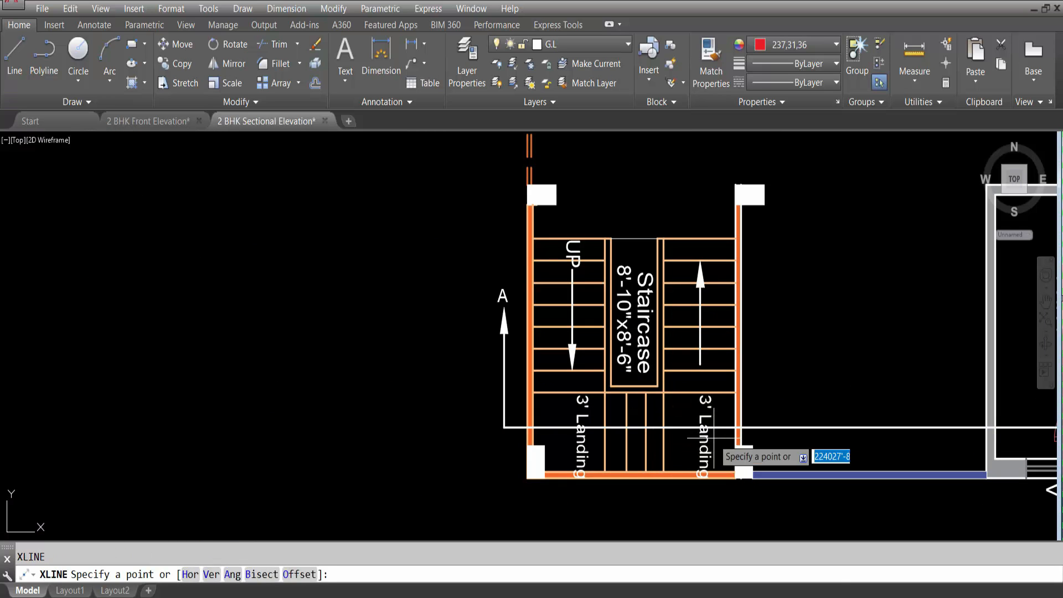
type("v")
key("Return")
scroll(650, 382, "up", 4)
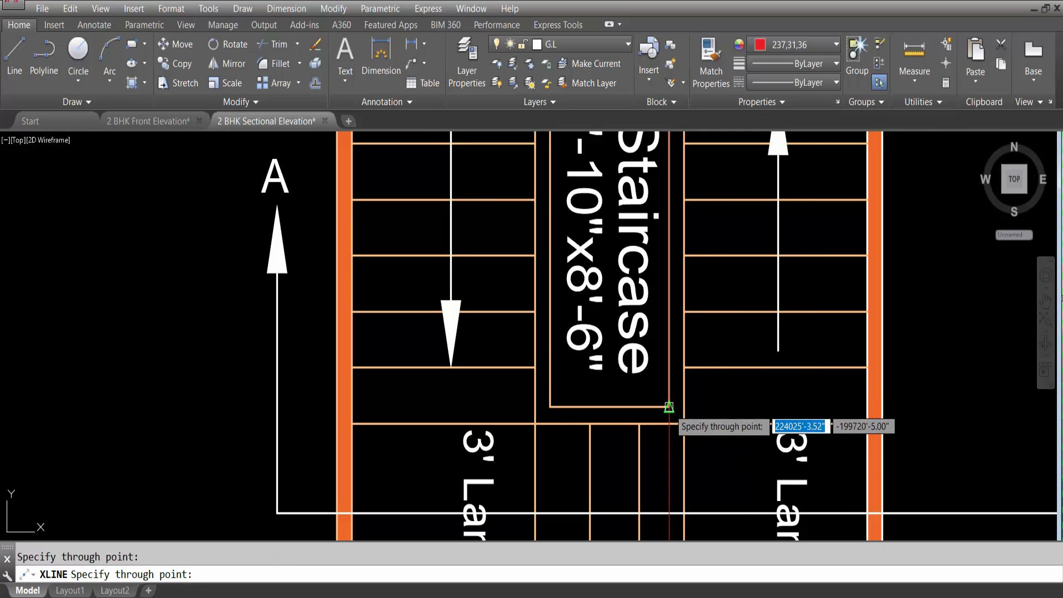
left_click(668, 407)
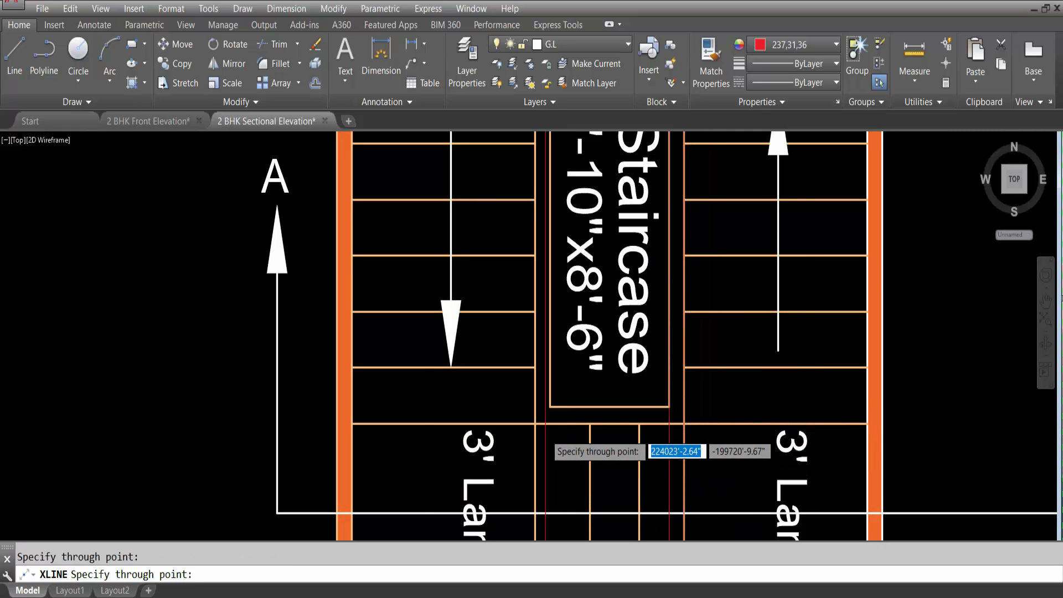
scroll(545, 433, "down", 8)
scroll(607, 243, "up", 8)
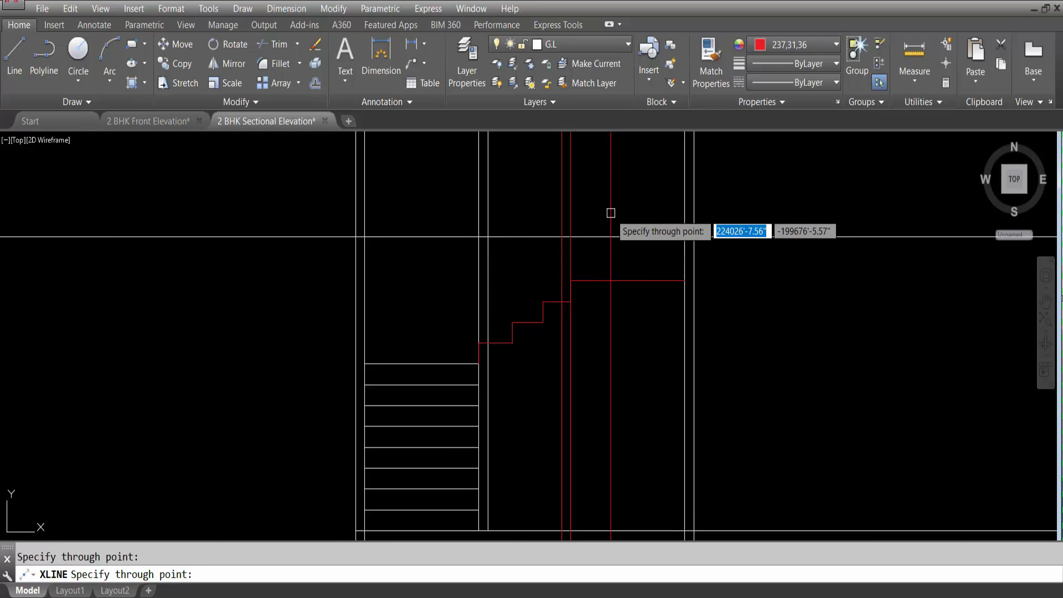
key("Escape")
Put the two vertical lines at the stairwell end of the riser lines on the RAILING layer.
scroll(585, 297, "down", 4)
left_click(555, 290)
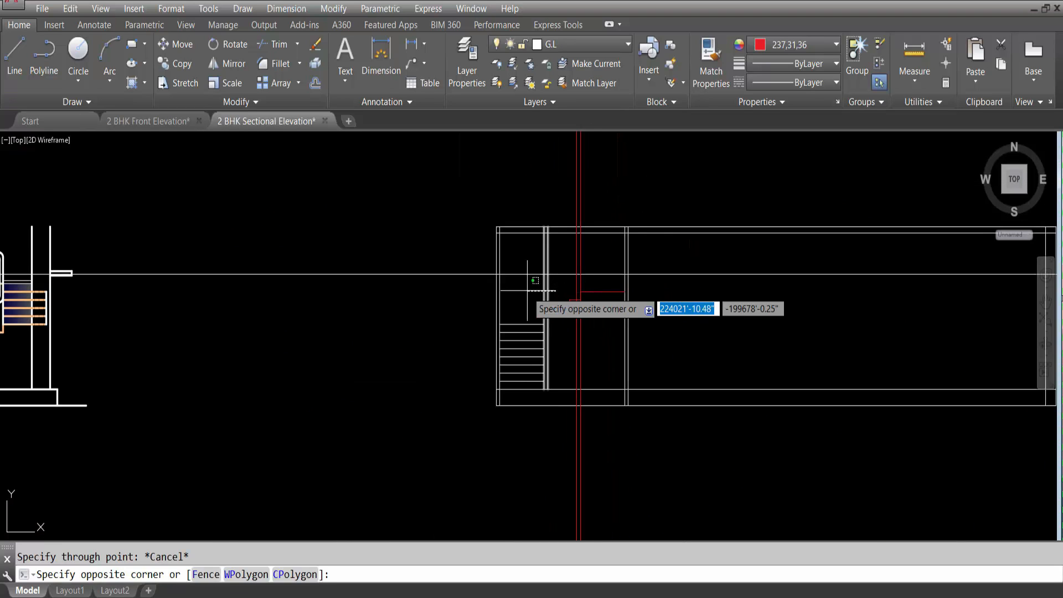
left_click(520, 293)
left_click(574, 50)
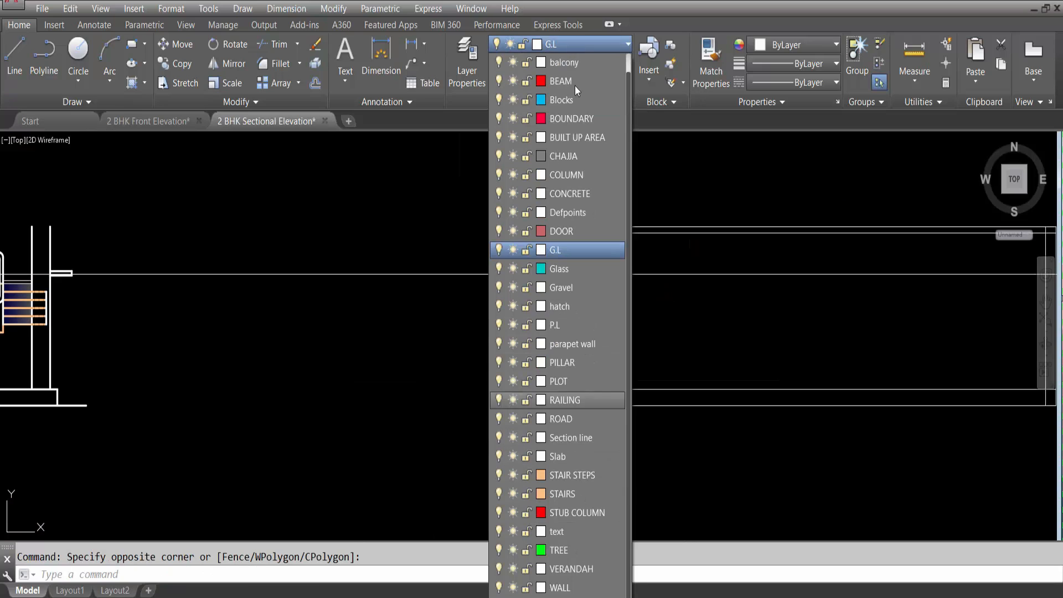
left_click(581, 399)
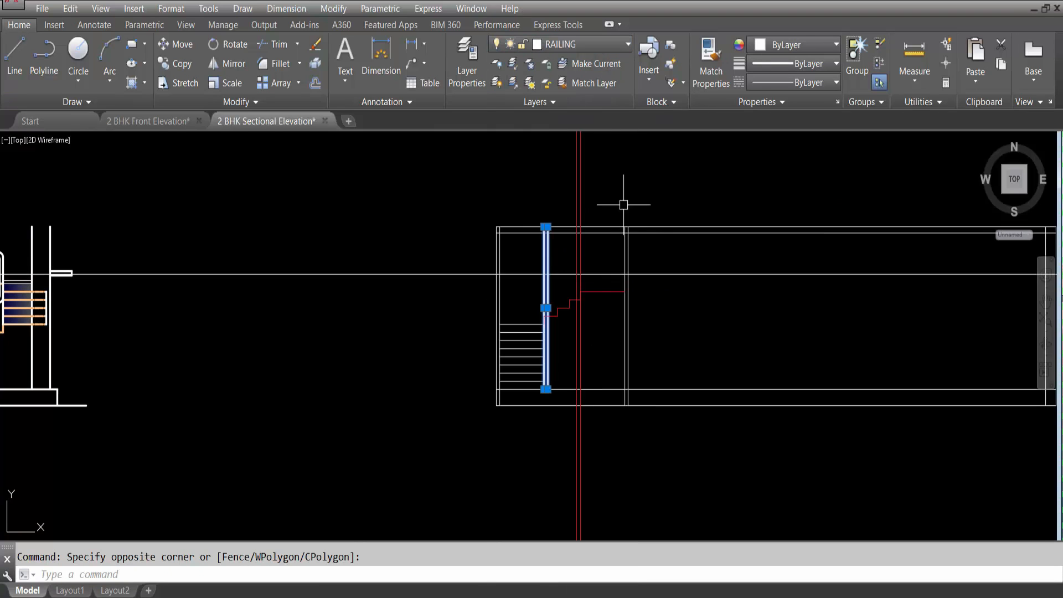
key("Escape")
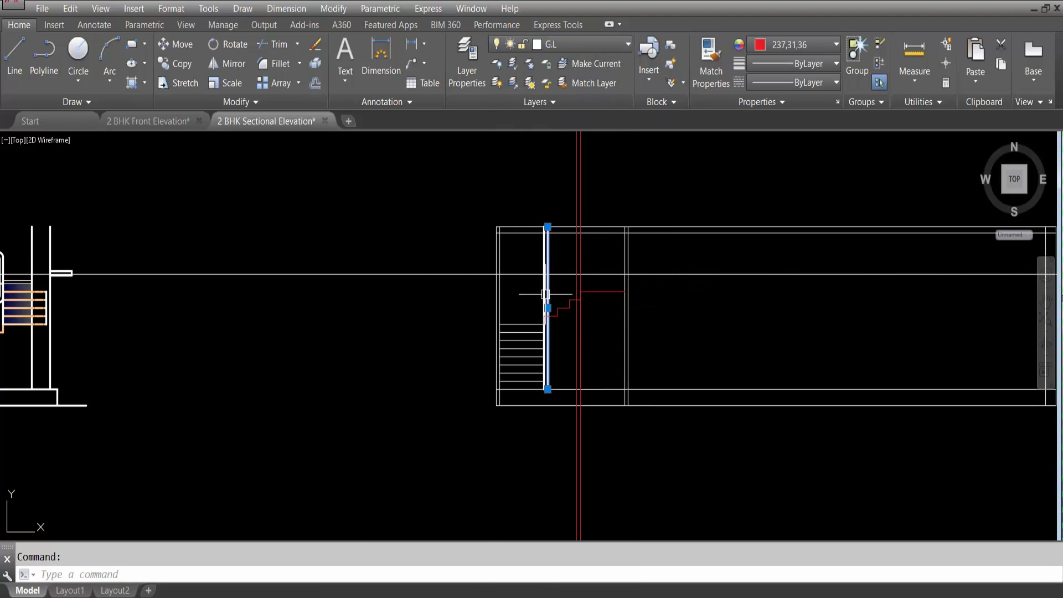
Match the properties of the existing railing line onto the two new vertical construction lines.
type("ma")
key("Return")
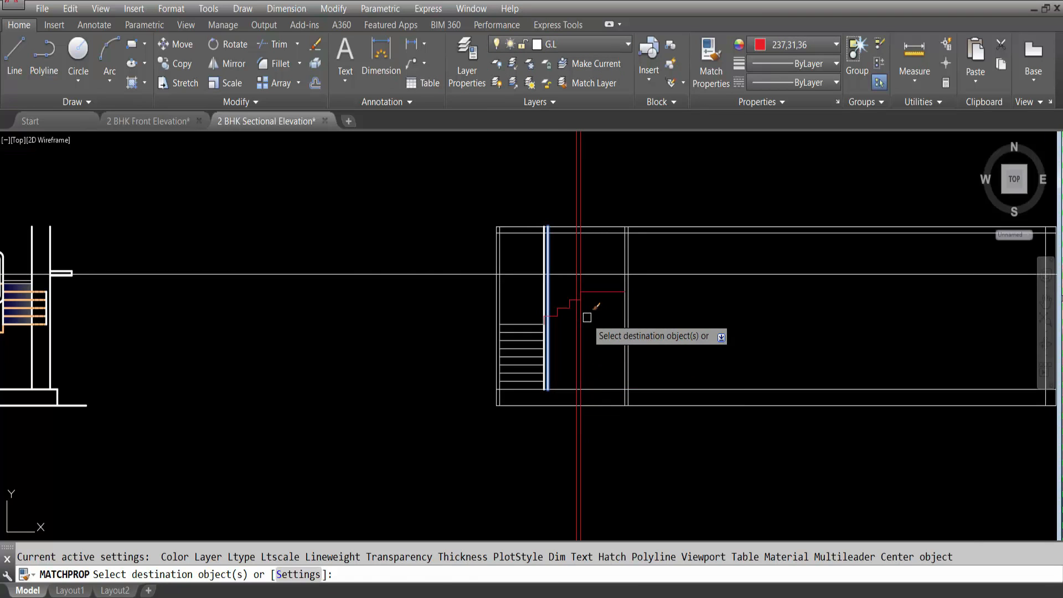
scroll(590, 317, "up", 5)
left_click(585, 331)
left_click(570, 354)
key("Escape")
scroll(619, 363, "down", 4)
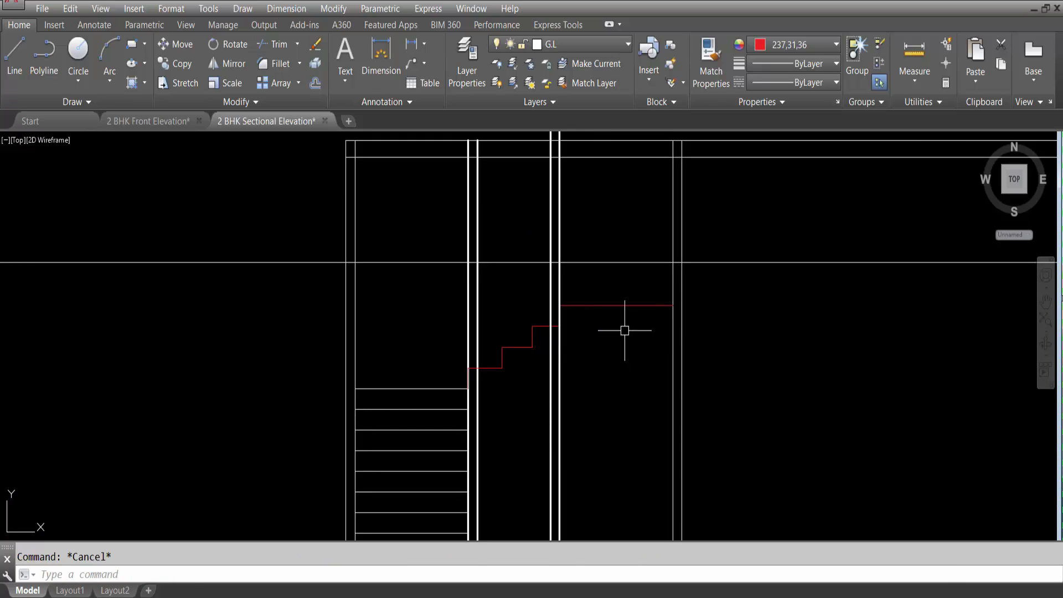
Trim the two new railing lines below the third tread, using the stair polyline as the cutting edge.
type("tr")
key("space")
scroll(548, 327, "up", 5)
left_click(538, 323)
key("space")
left_click(626, 386)
left_click(546, 429)
scroll(547, 429, "down", 8)
key("Escape")
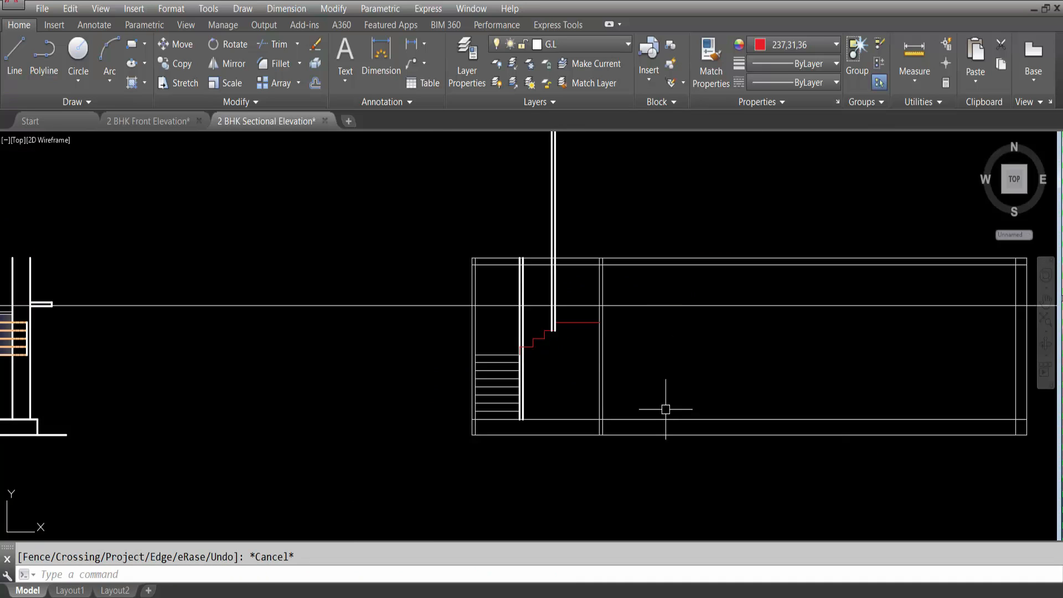
Erase the horizontal construction line running across the section from the front elevation.
left_click(669, 305)
key("Delete")
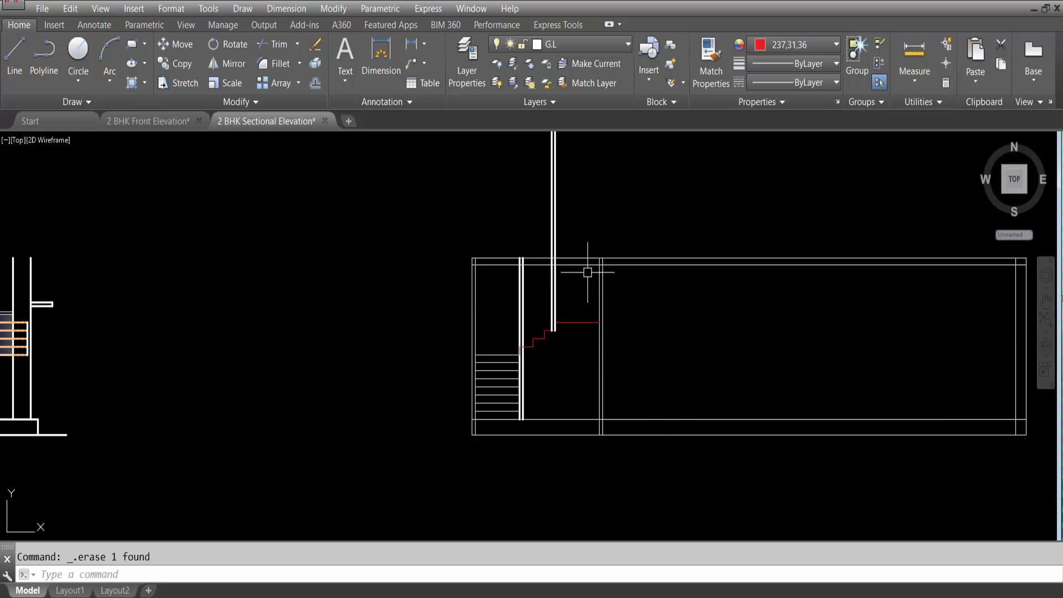
Trim the two upper railing lines above the top line of the slab, using the slab line as the cutting edge.
scroll(549, 345, "down", 5)
scroll(557, 308, "up", 5)
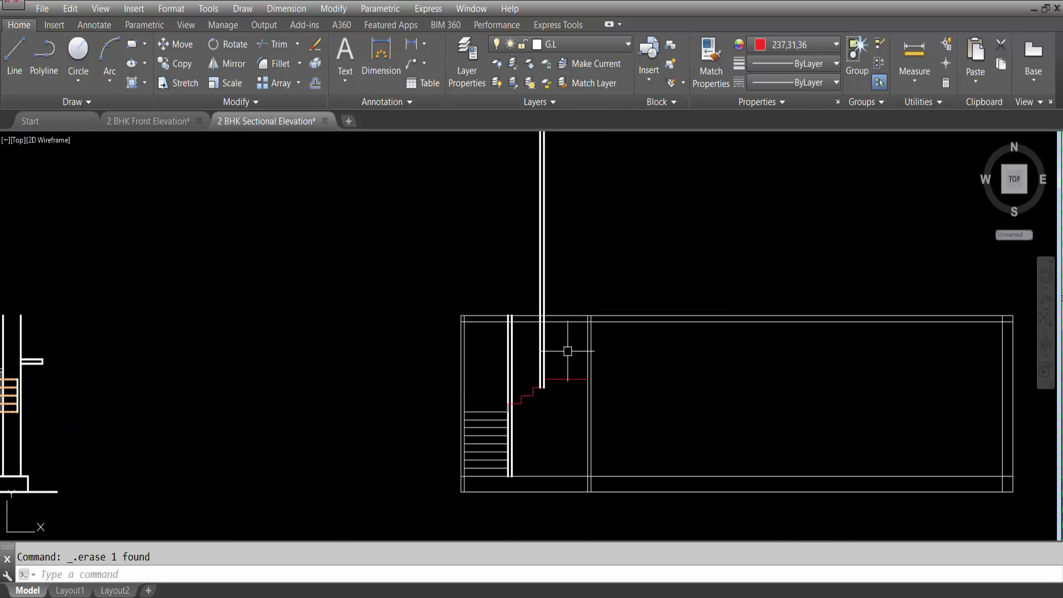
key("Return")
scroll(565, 310, "up", 4)
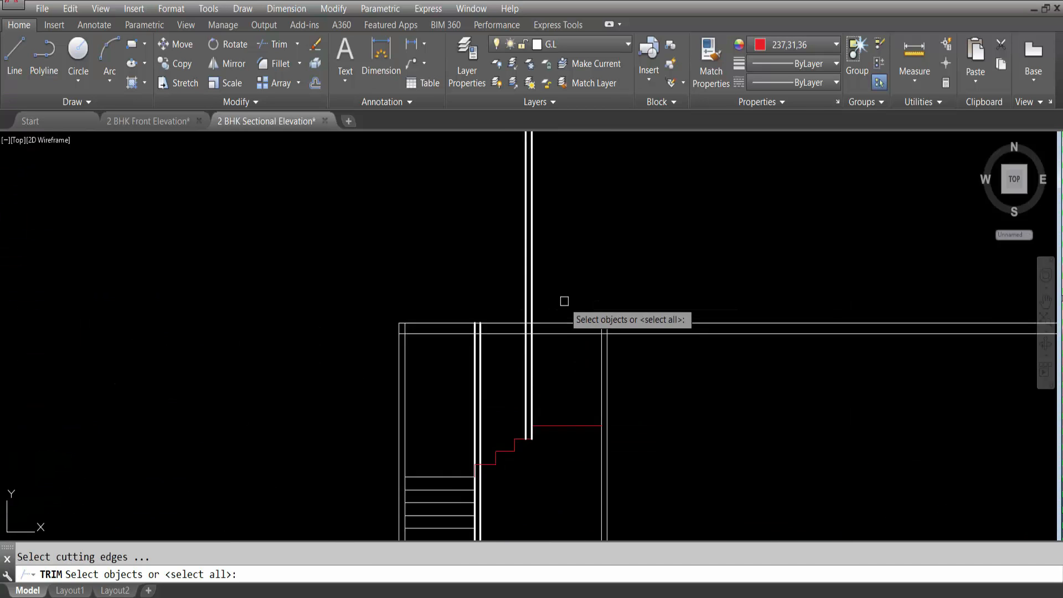
left_click(553, 319)
left_click(546, 338)
key("Return")
left_click(493, 302)
key("Escape")
scroll(537, 412, "down", 5)
scroll(540, 421, "up", 5)
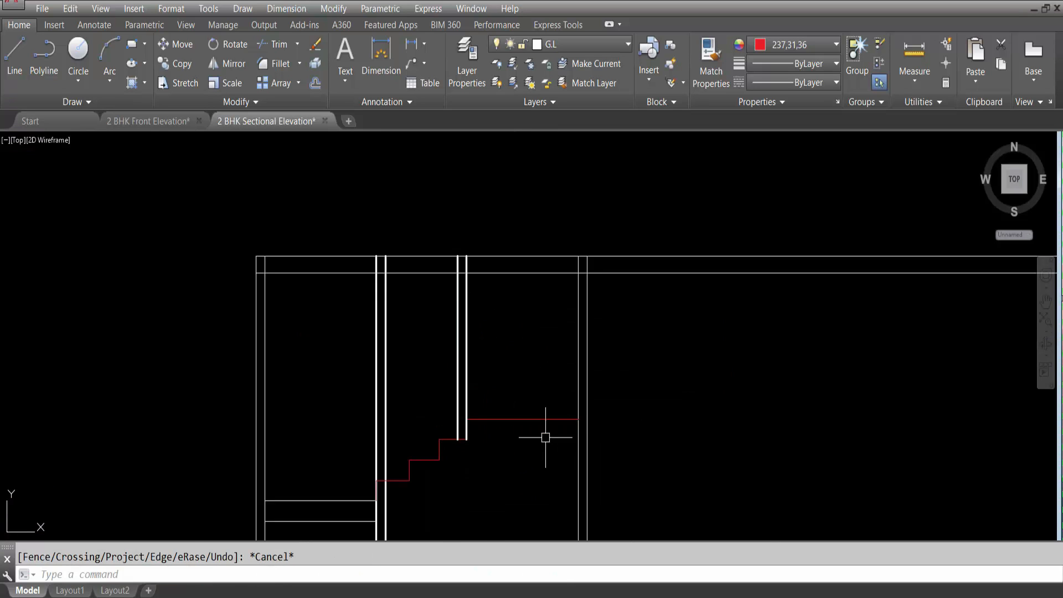
scroll(546, 409, "down", 3)
scroll(558, 388, "down", 4)
scroll(498, 454, "up", 2)
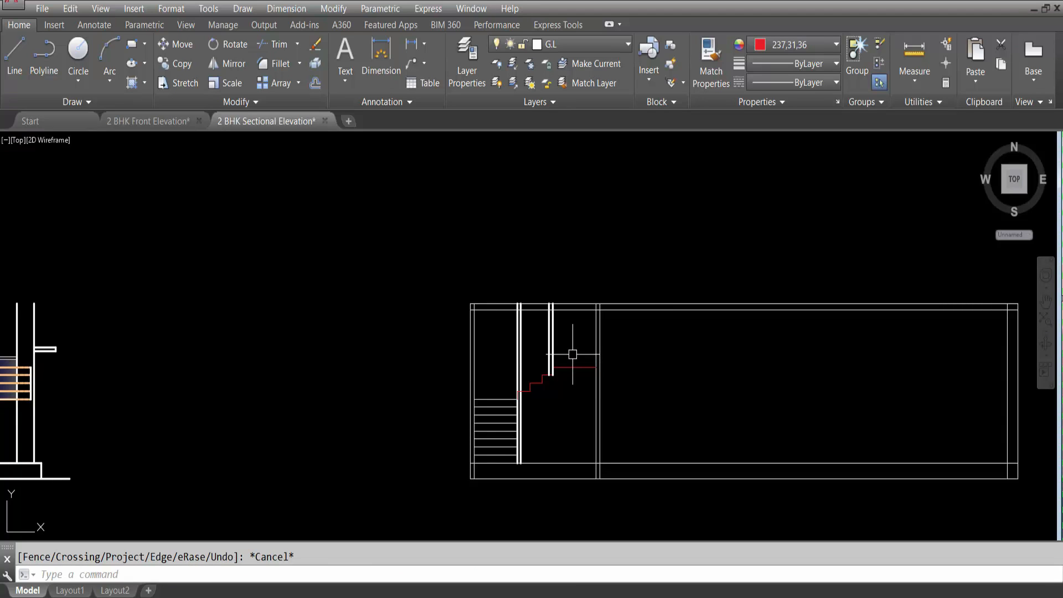
scroll(497, 455, "up", 6)
left_click(497, 459)
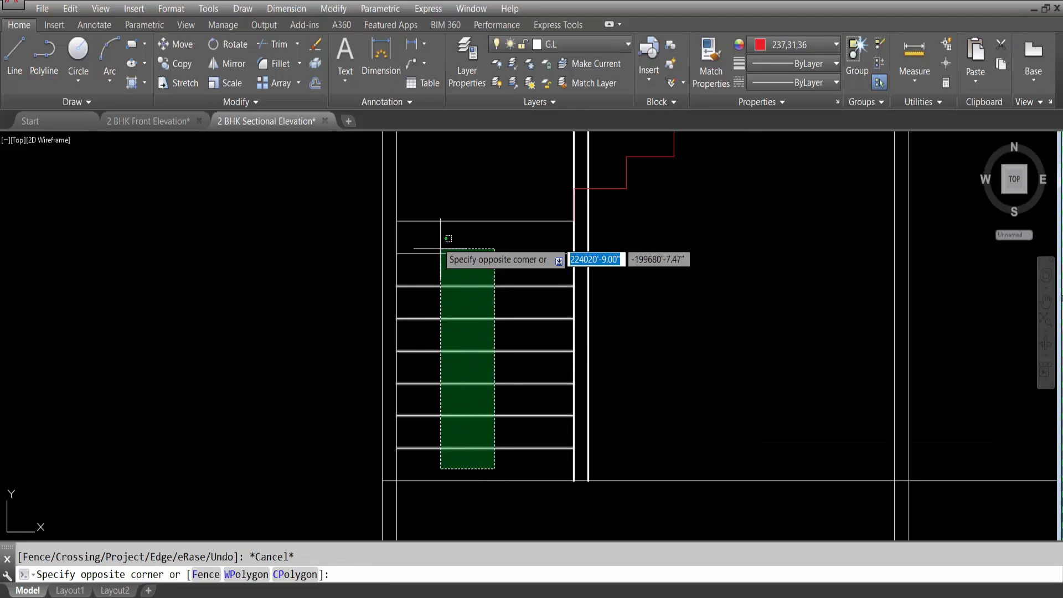
left_click(481, 388)
key("Return")
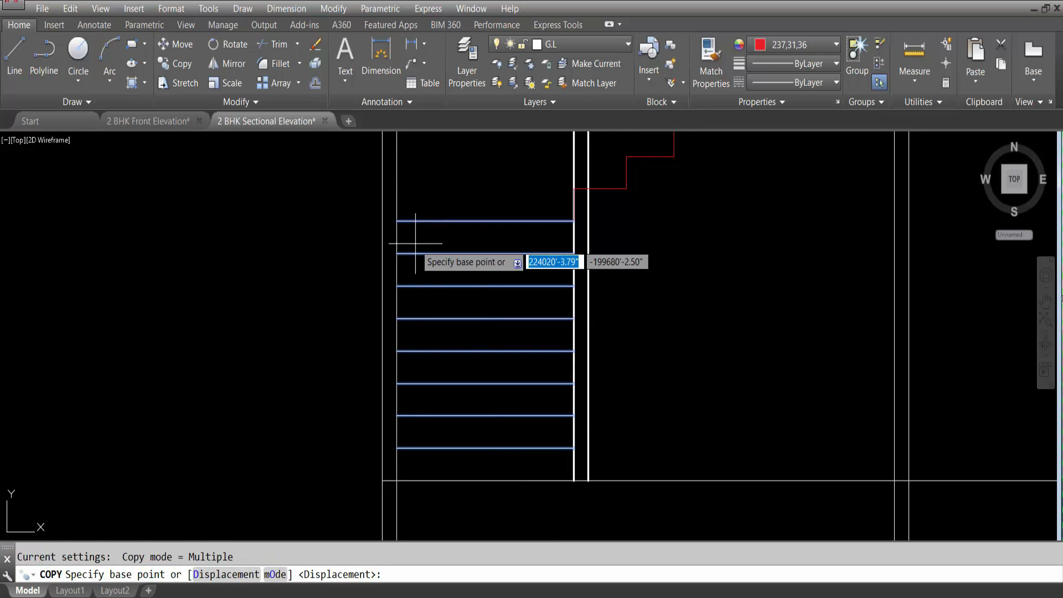
left_click(397, 480)
scroll(550, 422, "down", 3)
scroll(581, 410, "up", 3)
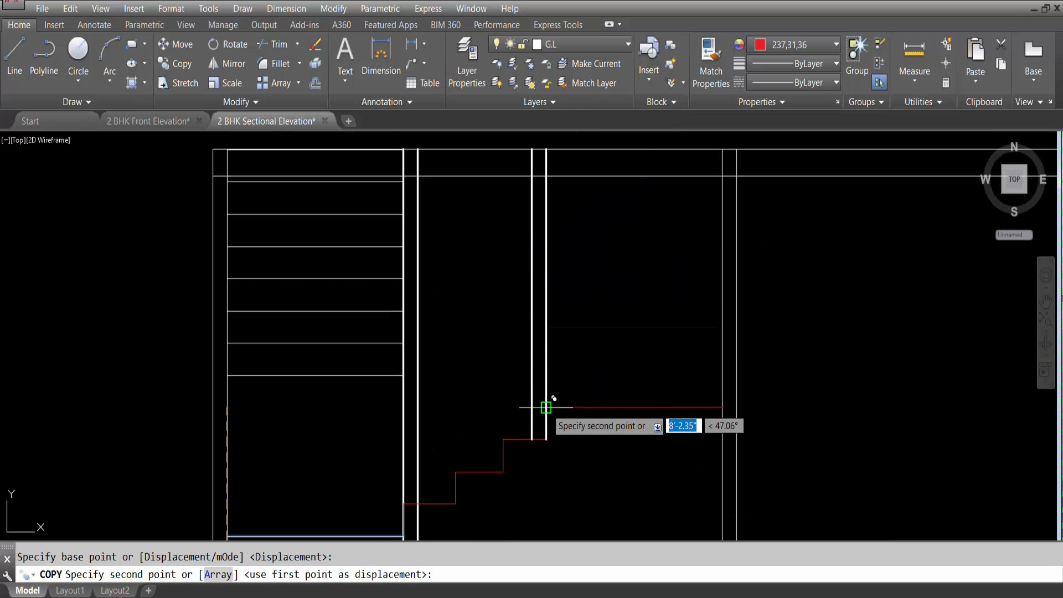
scroll(546, 399, "down", 4)
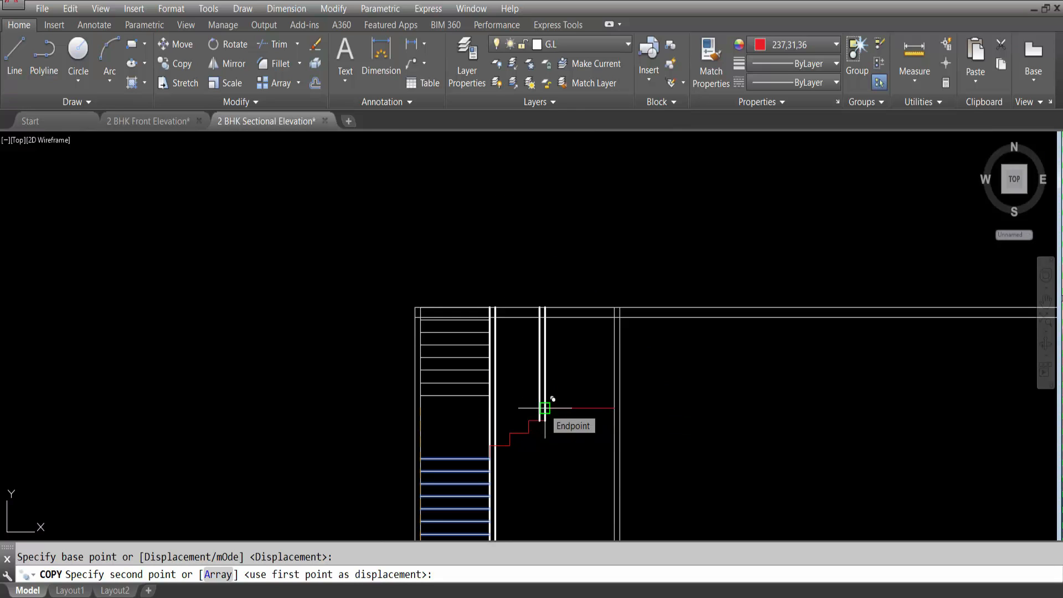
key("F8")
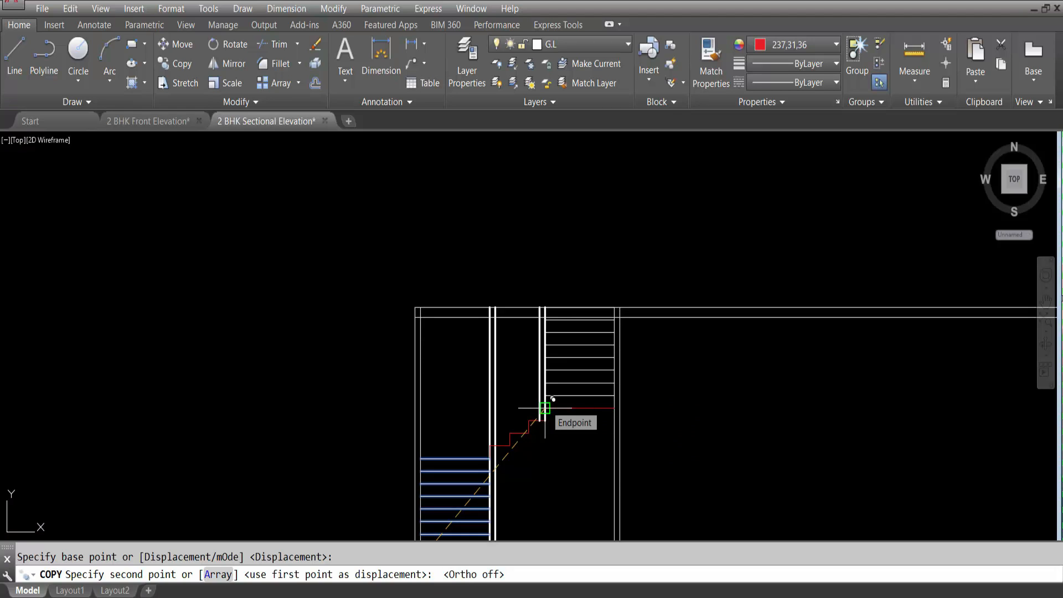
key("Escape")
Offset the red landing line upward at 6-inch spacing, repeating from each new line until eight riser lines reach the slab's top.
scroll(577, 403, "up", 2)
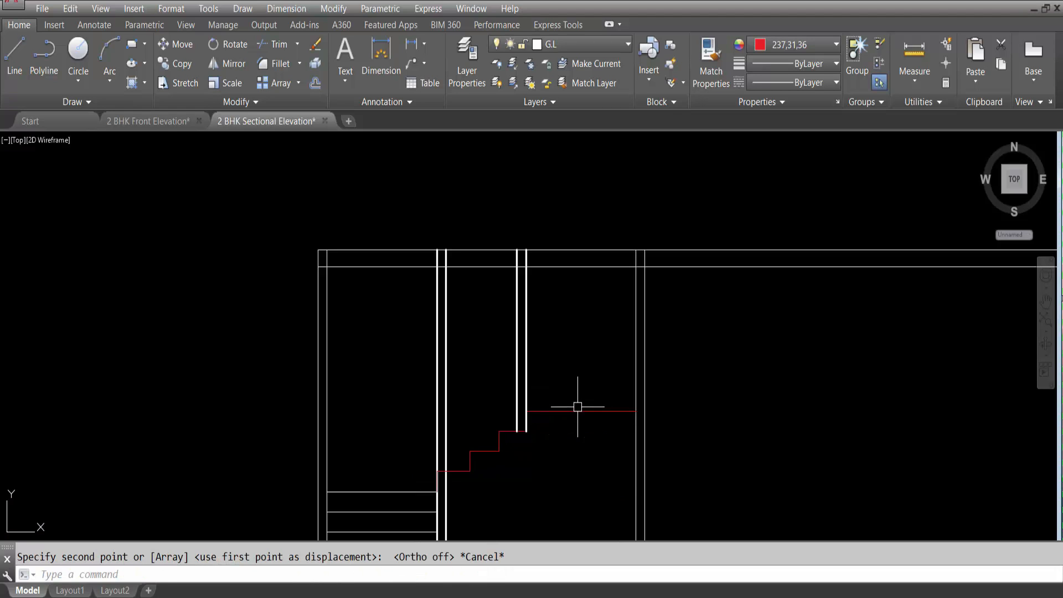
type("o")
key("Return")
type("6")
key("Return")
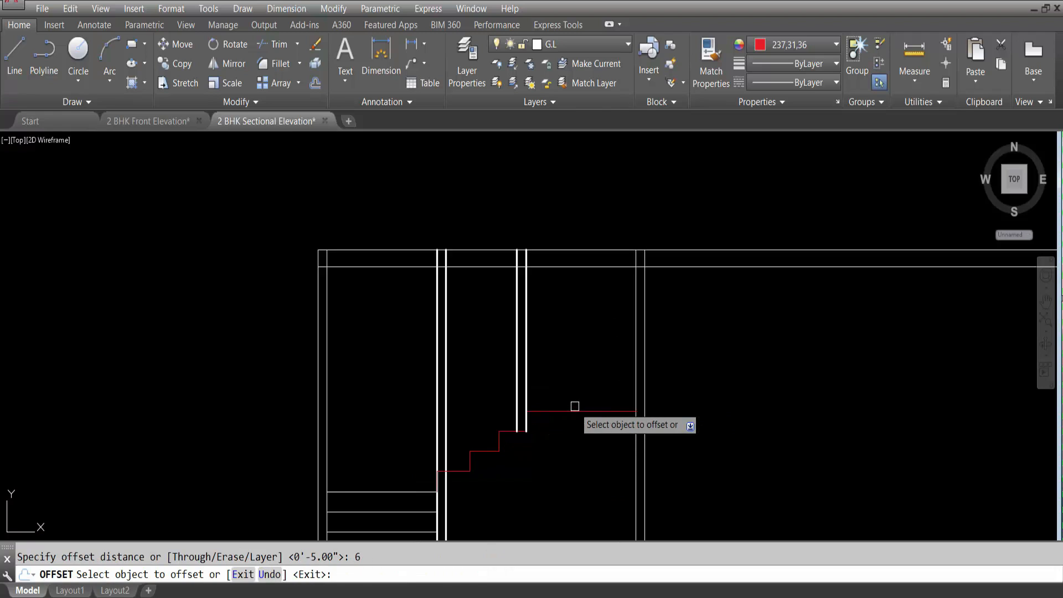
left_click(576, 410)
left_click(582, 359)
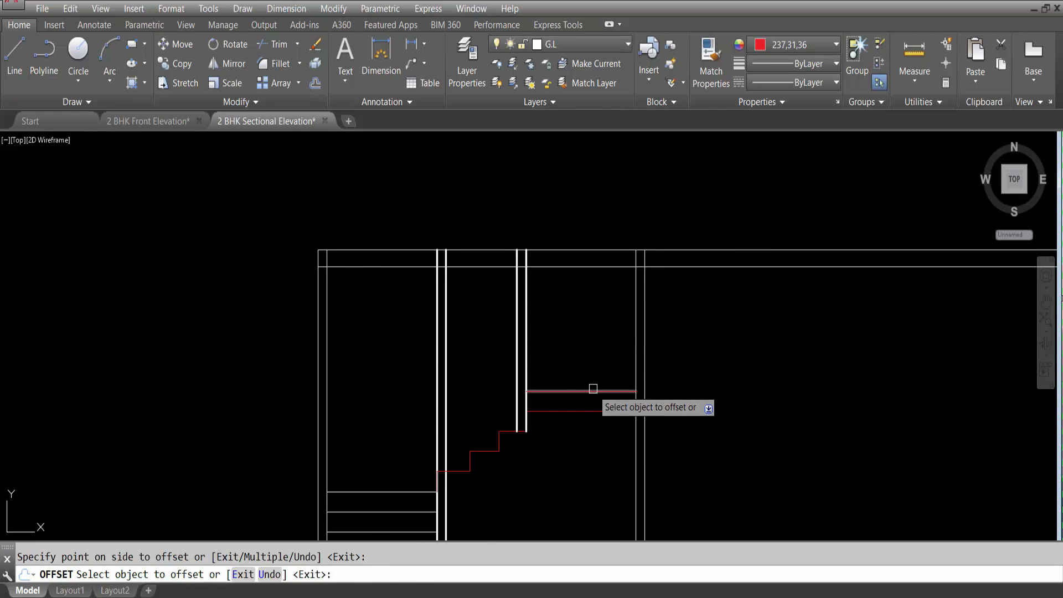
left_click(604, 391)
left_click(609, 345)
left_click(610, 370)
left_click(610, 344)
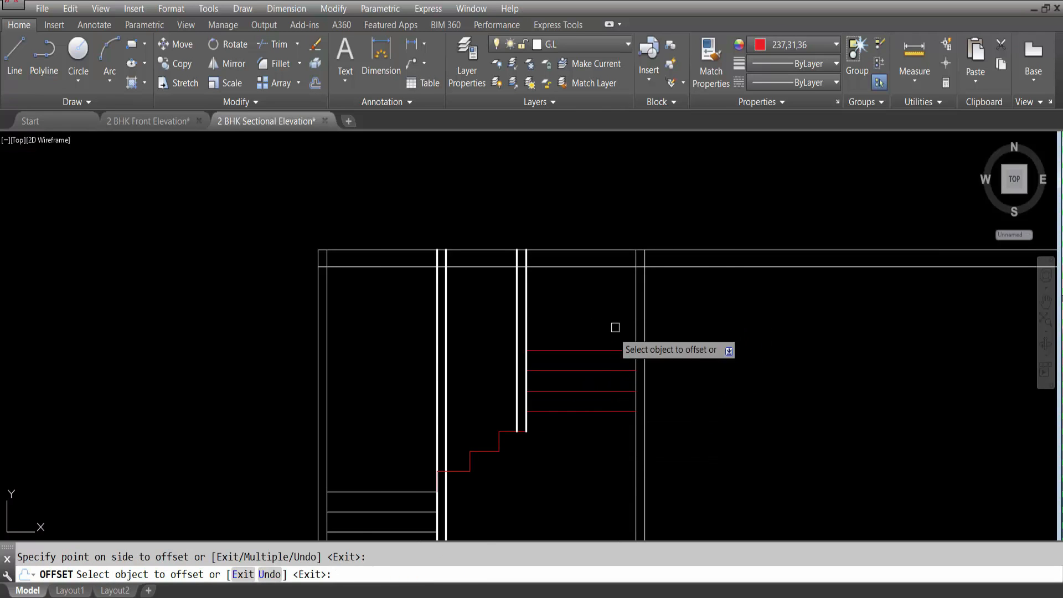
left_click(606, 350)
left_click(605, 329)
left_click(605, 331)
left_click(609, 299)
left_click(610, 311)
left_click(615, 277)
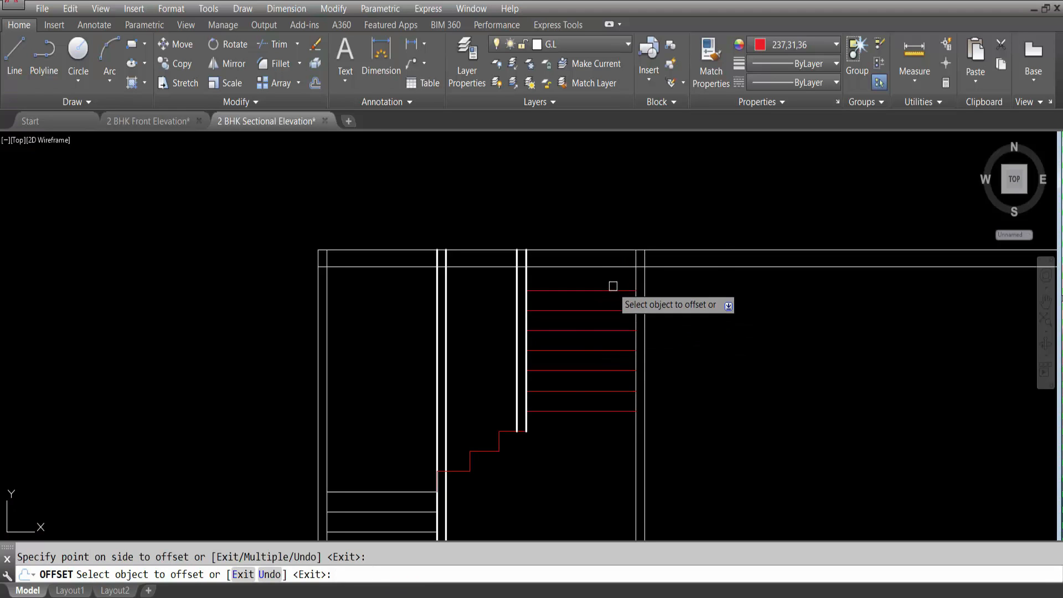
left_click(612, 289)
left_click(620, 276)
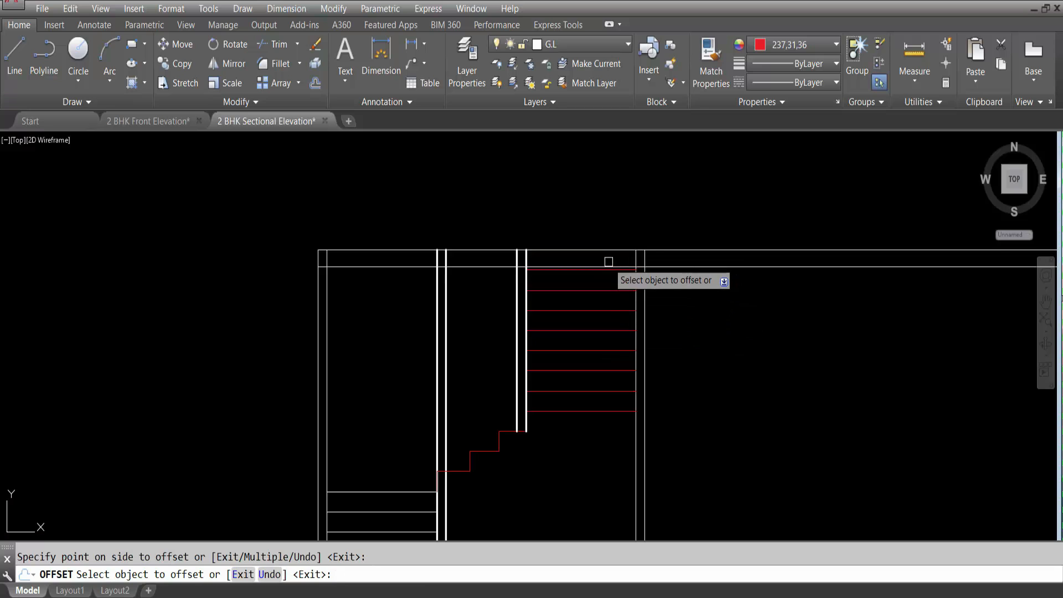
scroll(608, 261, "up", 3)
left_click(608, 282)
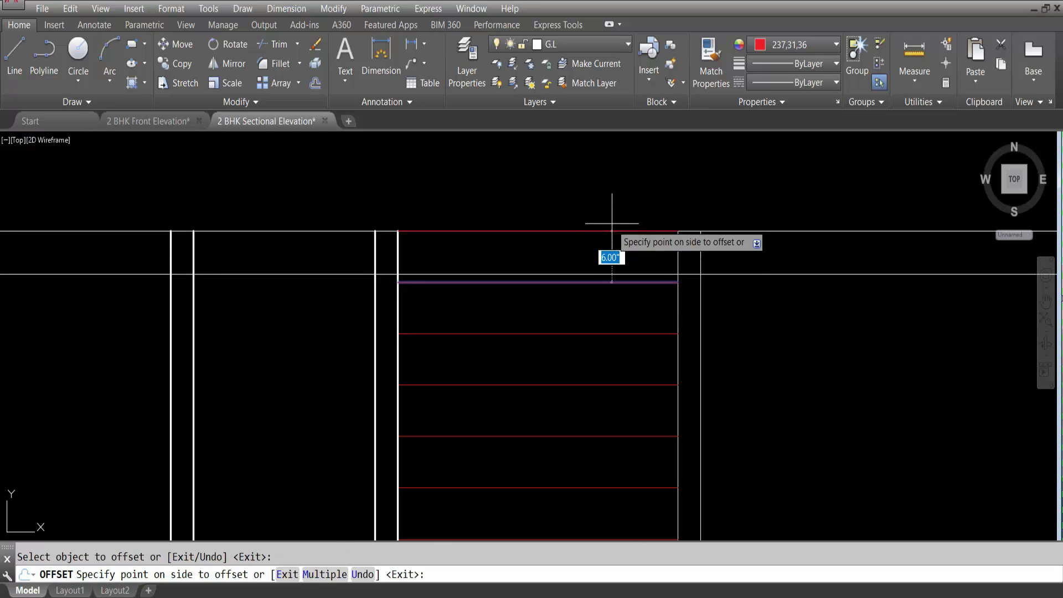
left_click(626, 209)
scroll(636, 227, "down", 4)
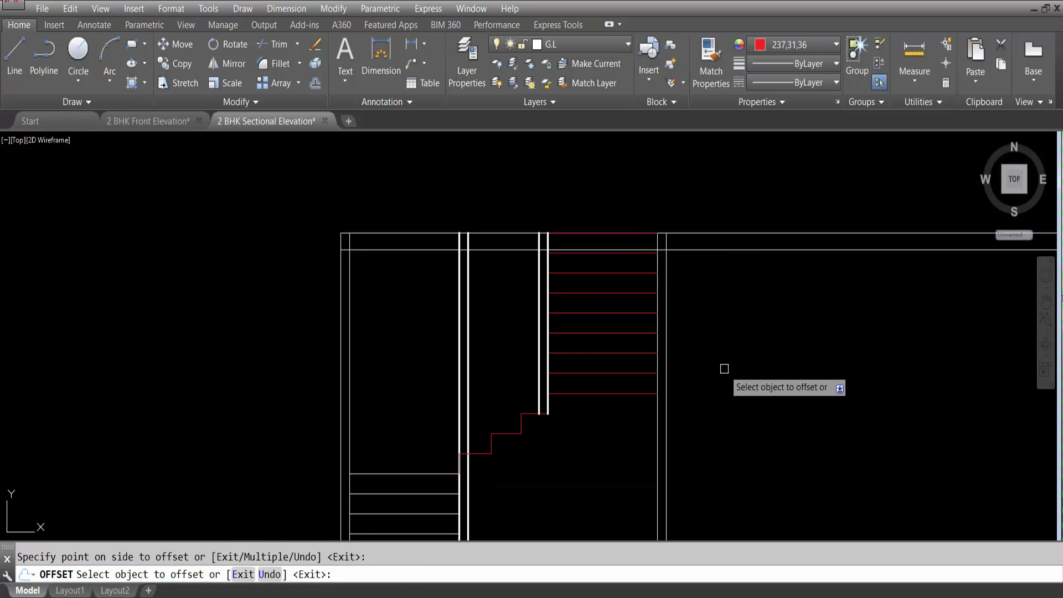
key("Escape")
Trim the slab's underside line between the upper railing and the stairwell wall.
scroll(725, 368, "down", 2)
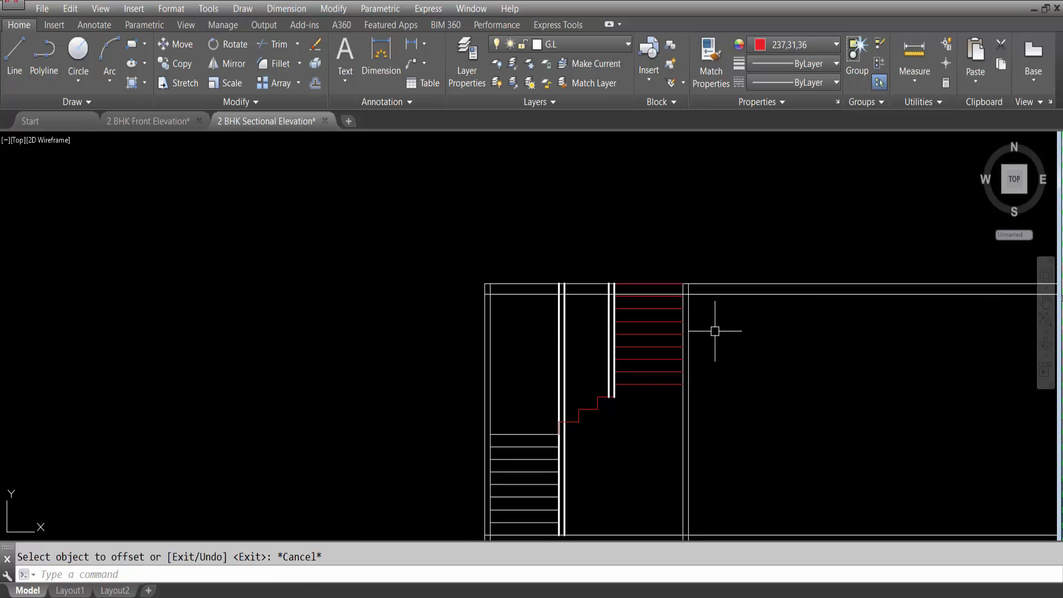
scroll(636, 284, "up", 2)
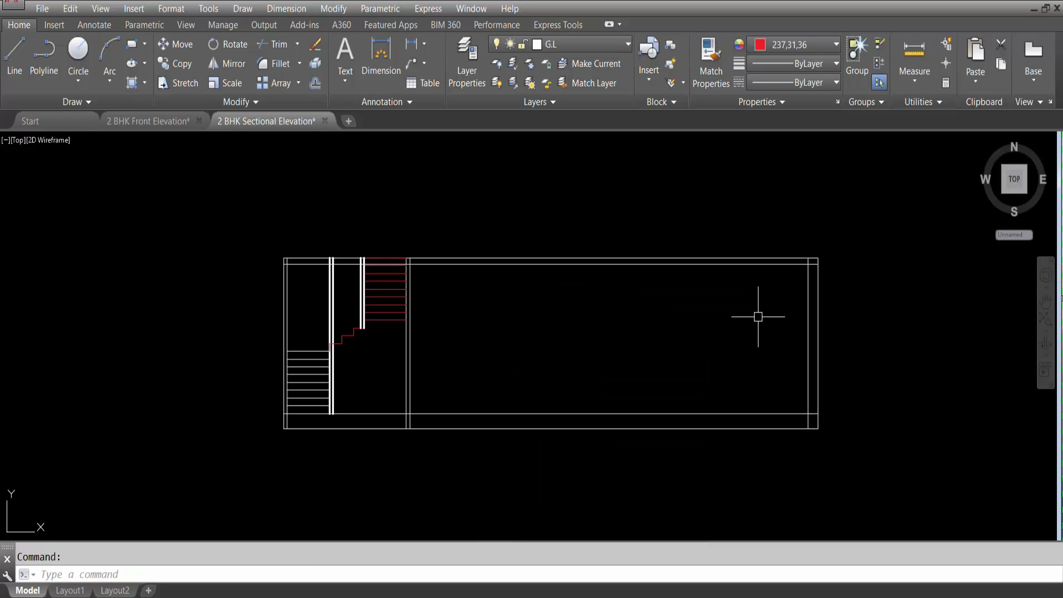
scroll(392, 280, "up", 5)
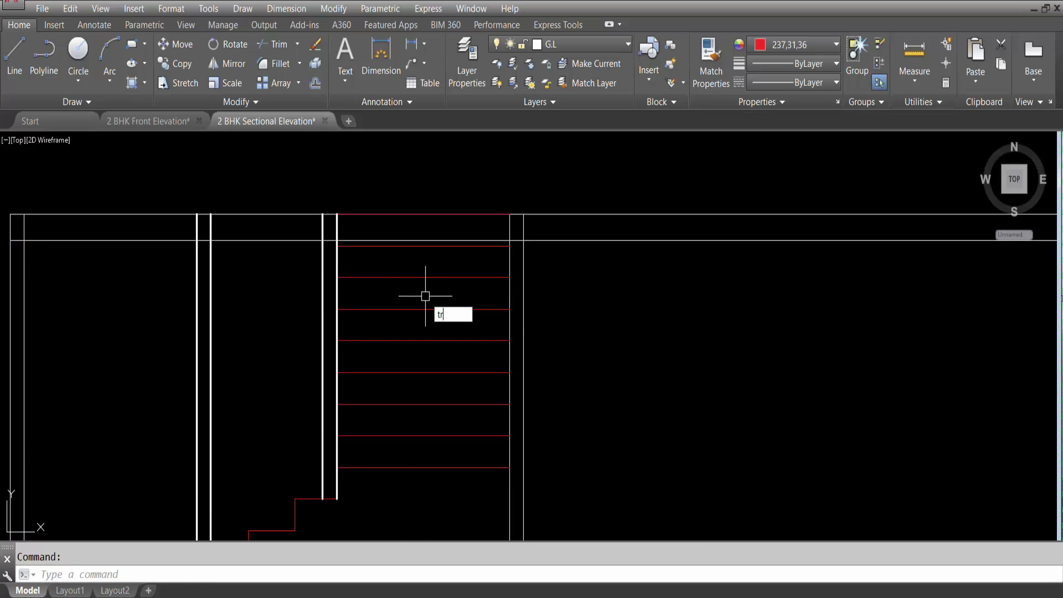
key("Return")
left_click(336, 238)
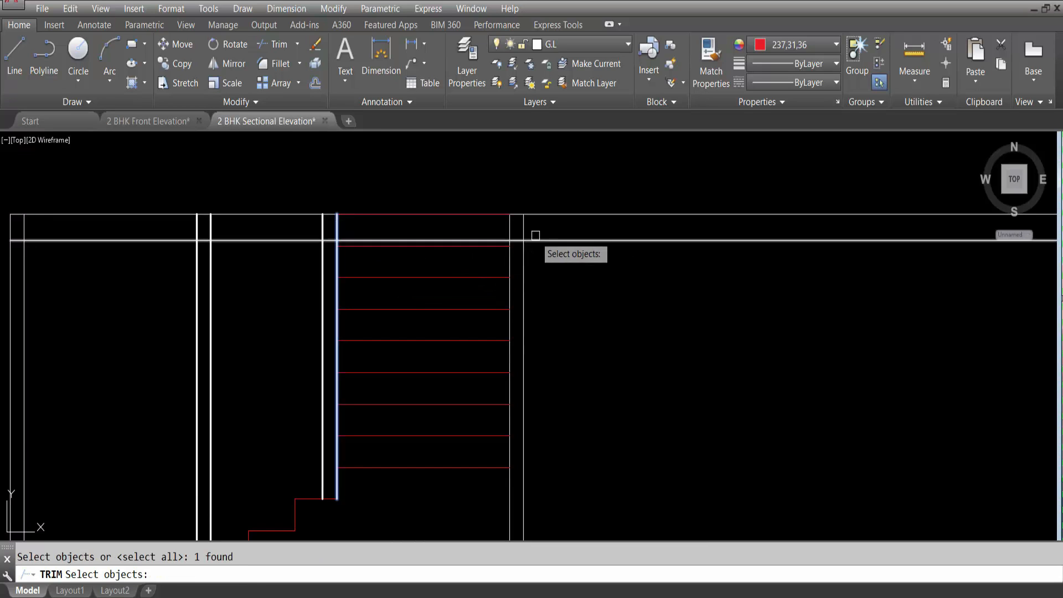
left_click(504, 227)
left_click(514, 227)
left_click(509, 226)
key("Return")
left_click(488, 241)
left_click(474, 211)
key("Escape")
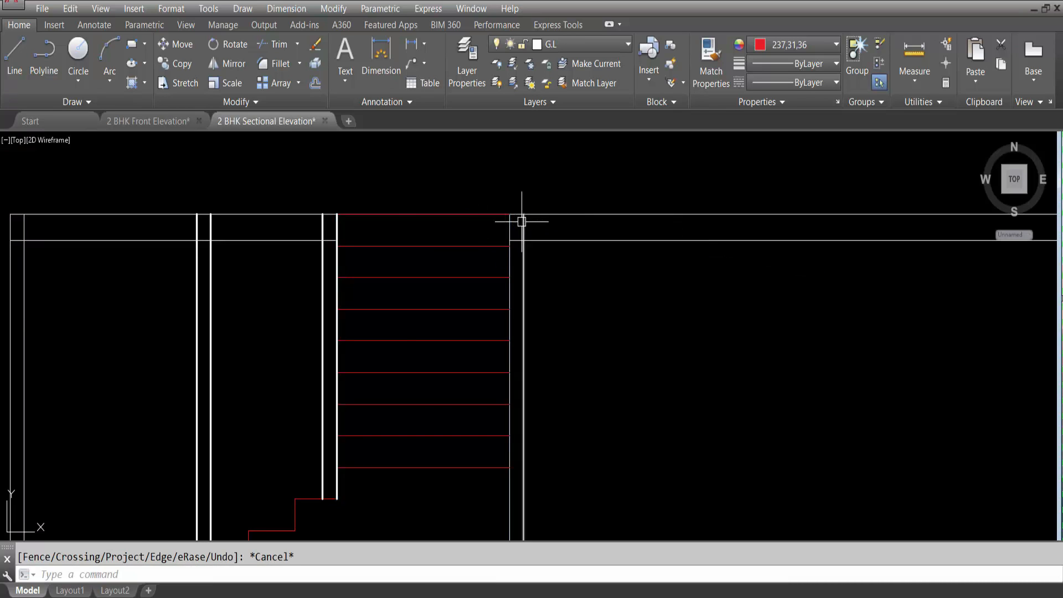
Send the topmost red riser line to the back of the draw order, behind the slab's top line.
scroll(521, 236, "down", 4)
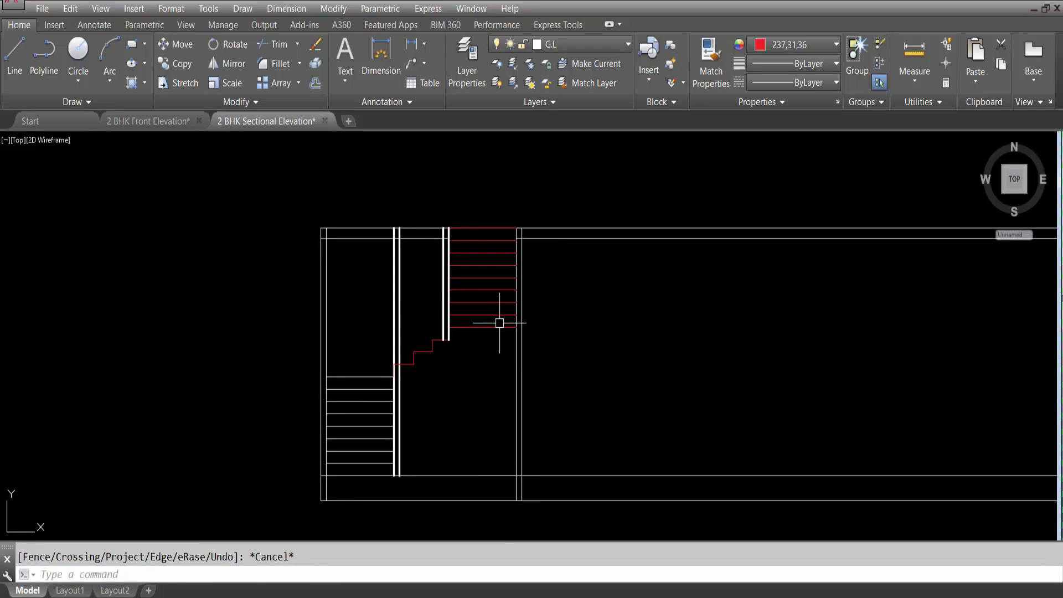
left_click(509, 339)
left_click(459, 221)
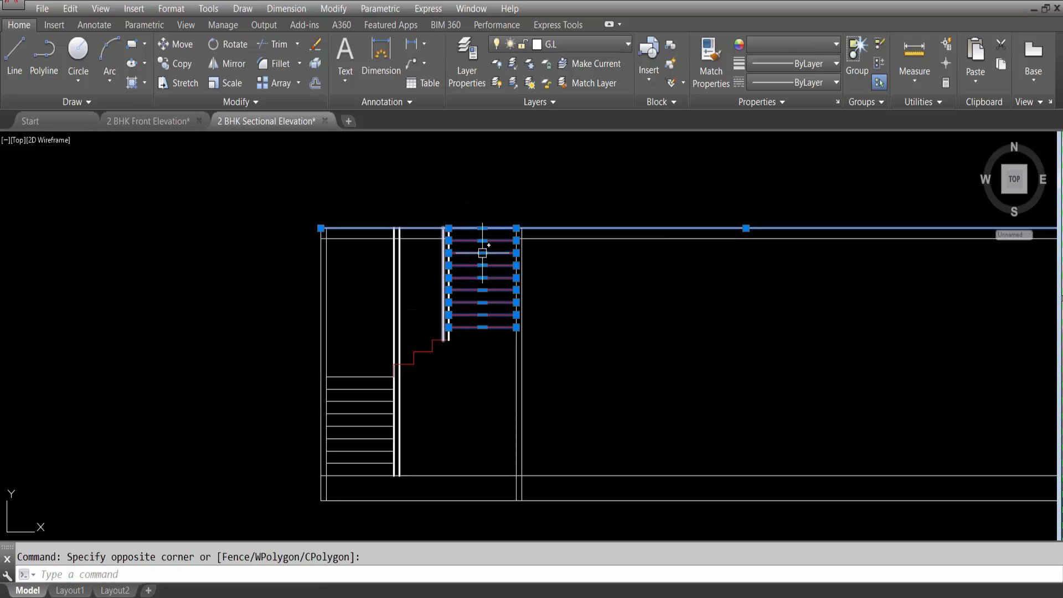
key("Escape")
left_click(484, 225)
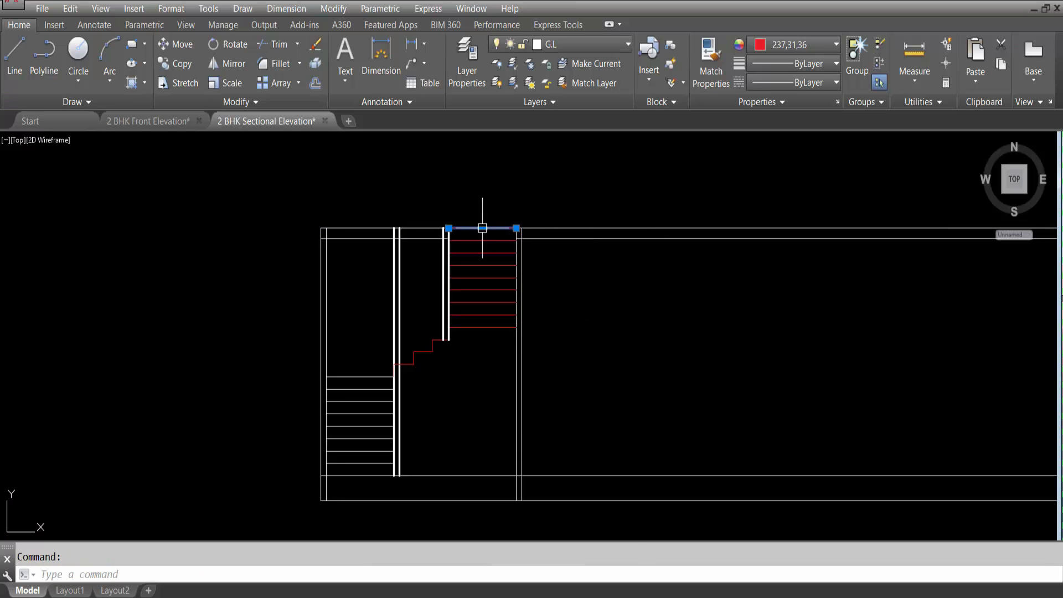
right_click(485, 228)
mouse_move(553, 426)
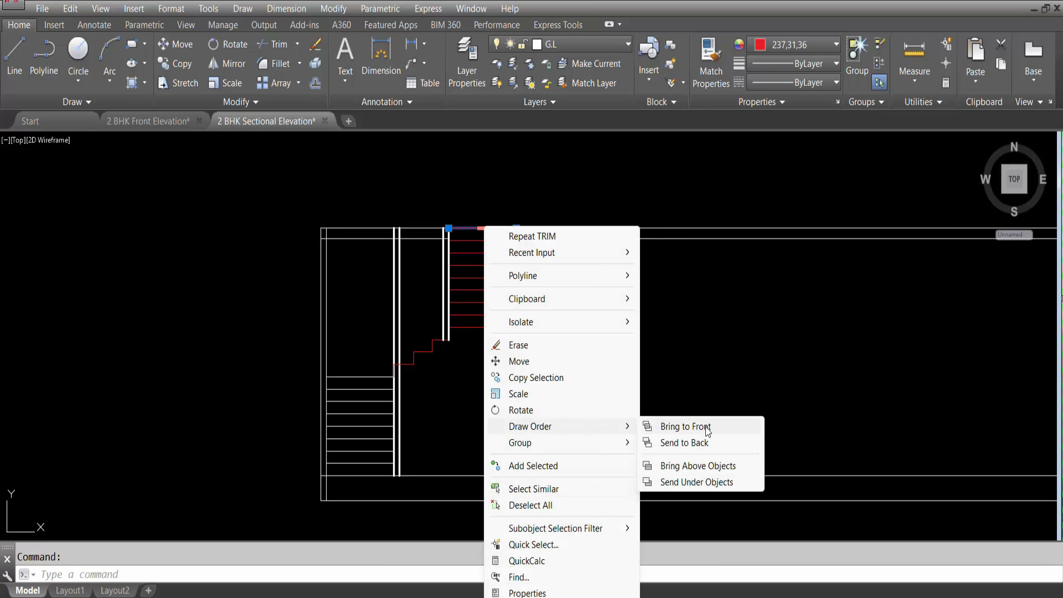
left_click(690, 447)
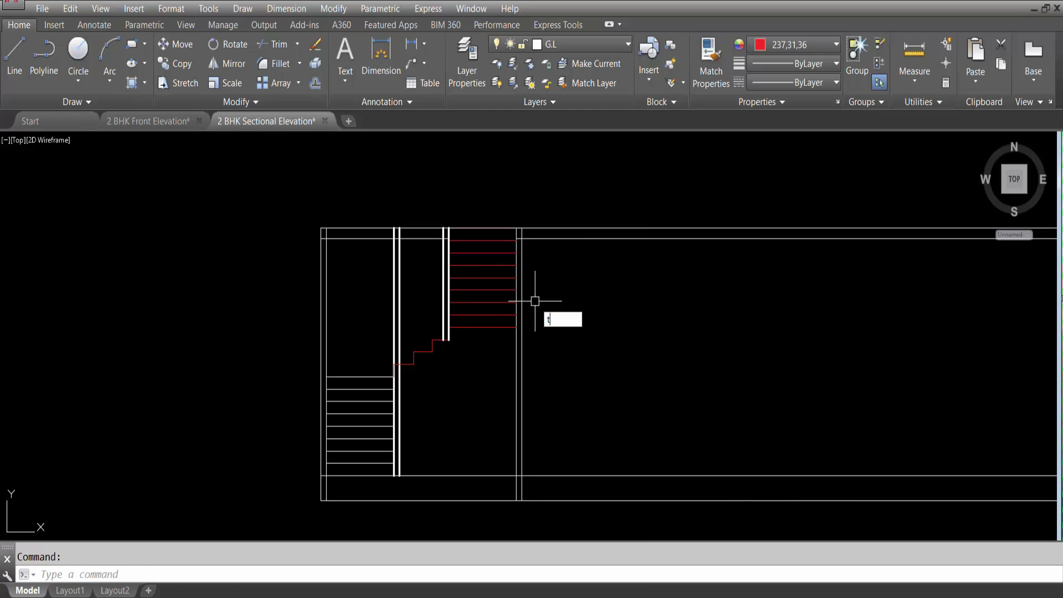
Trim the slab's top line between the upper railing and the stairwell wall, using both as cutting edges.
type("r")
key("Return")
scroll(517, 230, "up", 4)
left_click(514, 220)
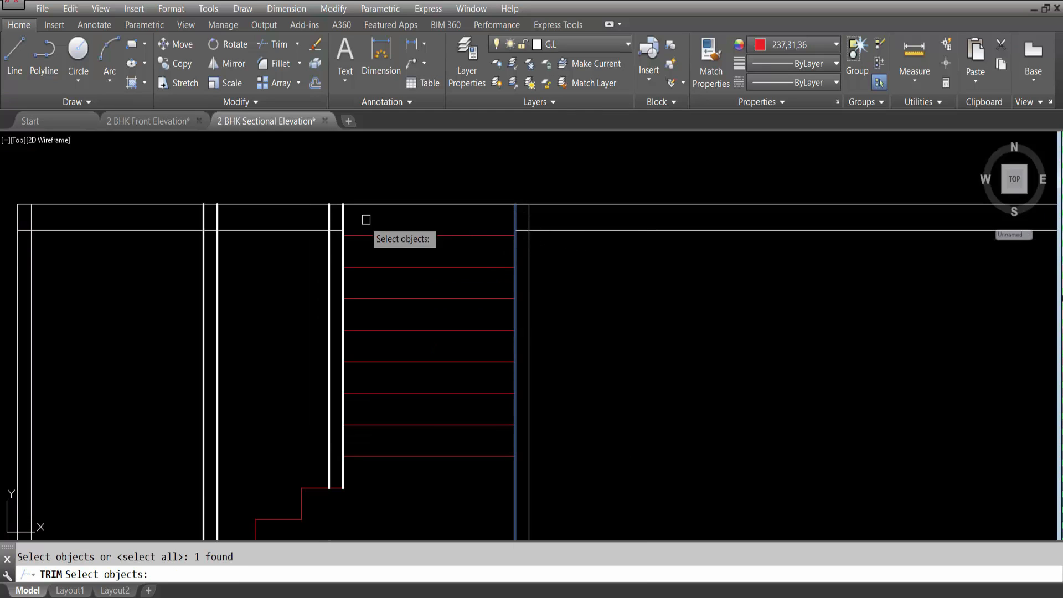
left_click(343, 221)
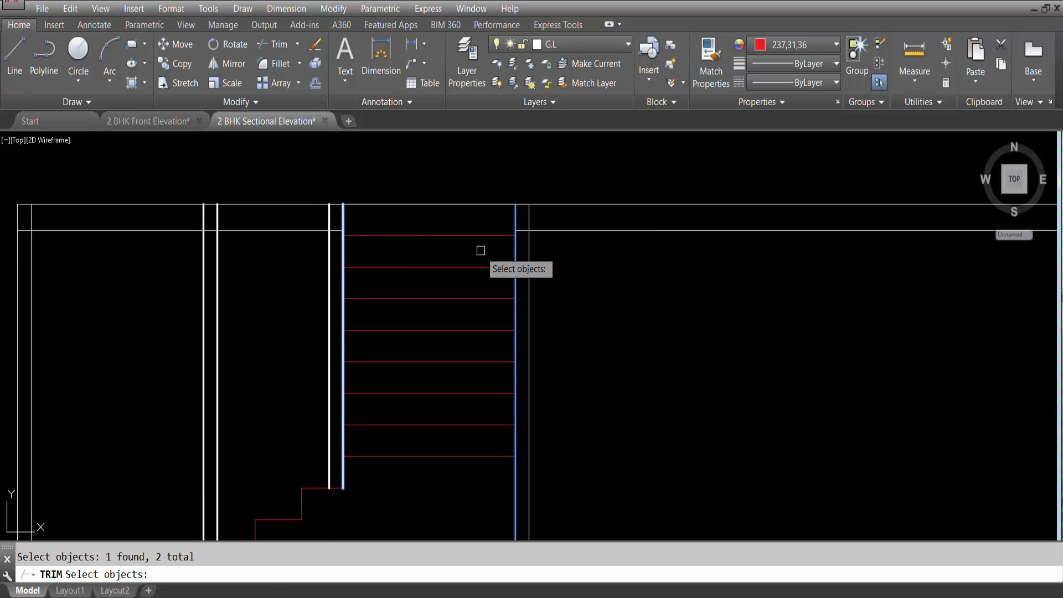
key("Return")
left_click(440, 204)
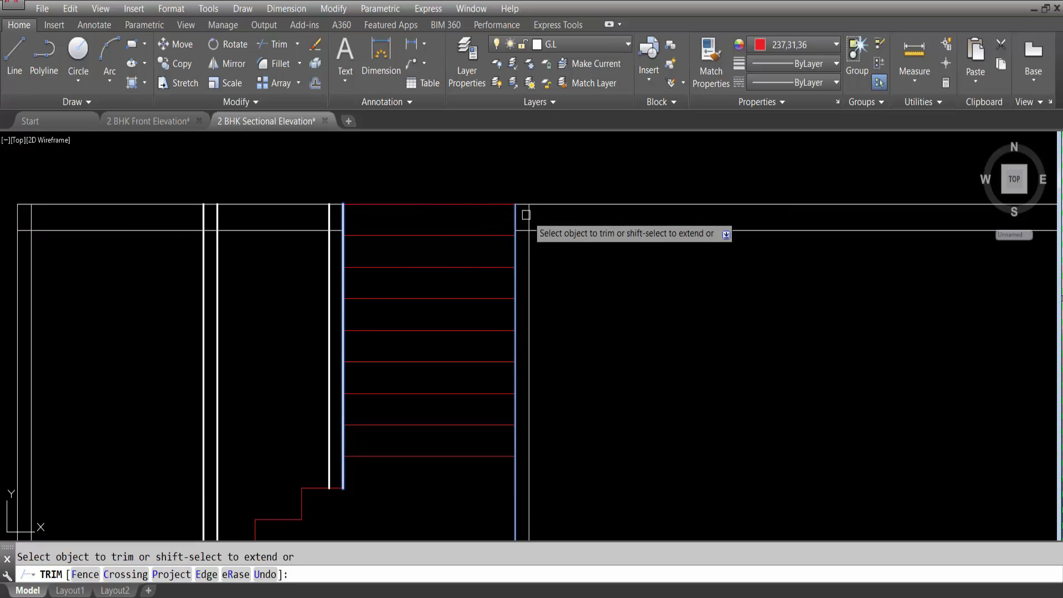
key("Escape")
Save the drawing and put all the red riser lines of the upper flight on the STAIRS layer.
scroll(585, 249, "down", 3)
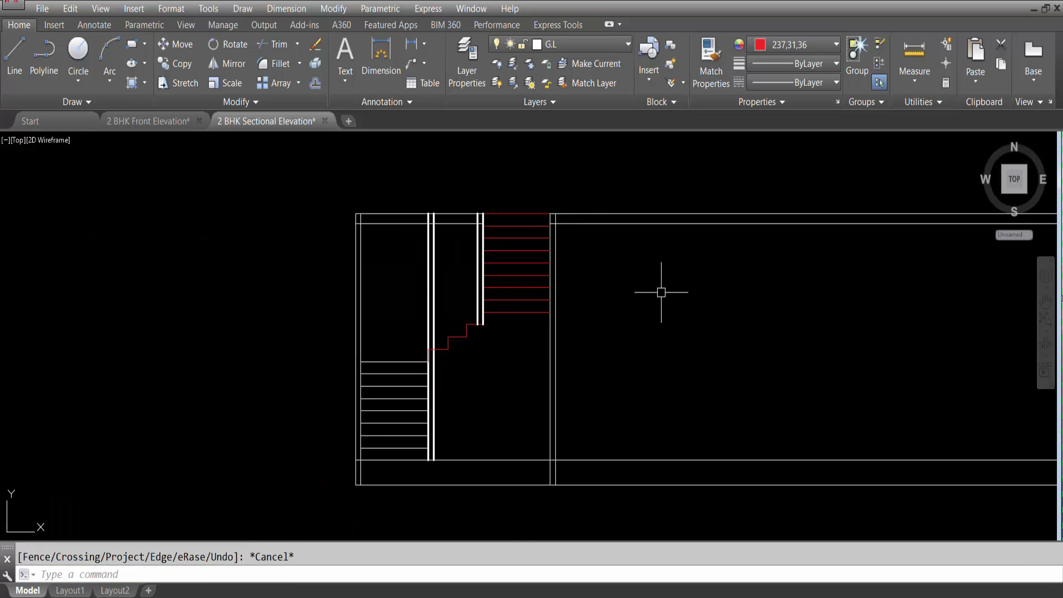
key("ctrl+s")
scroll(542, 273, "down", 2)
left_click(536, 312)
left_click(512, 235)
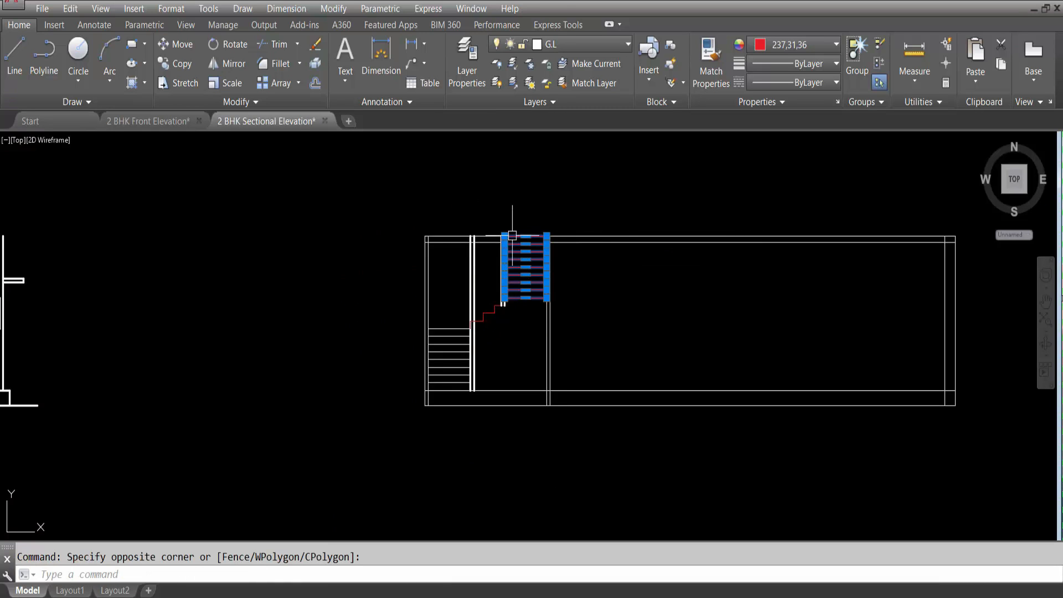
left_click(569, 37)
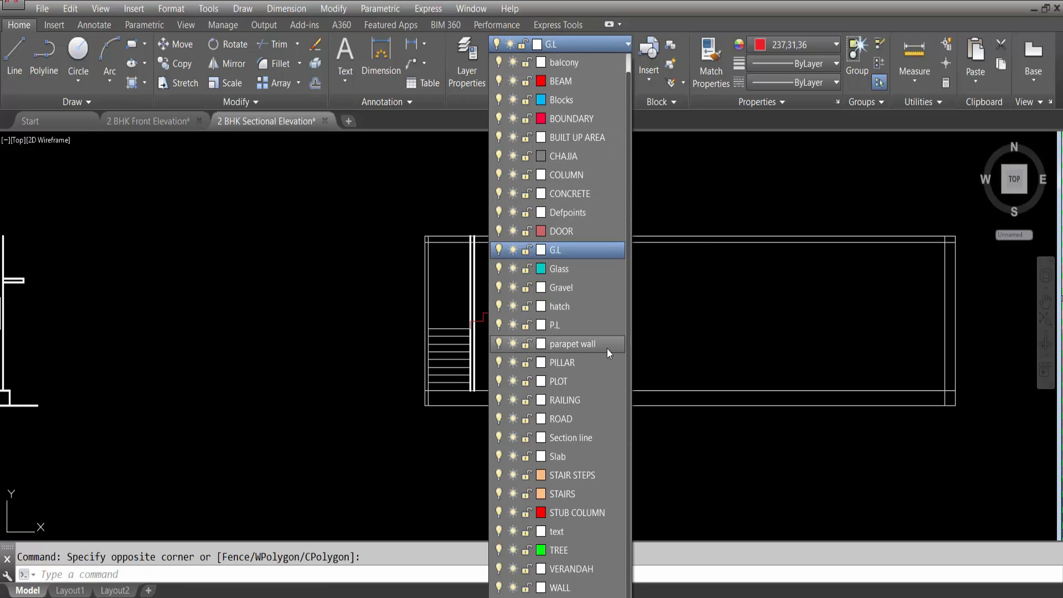
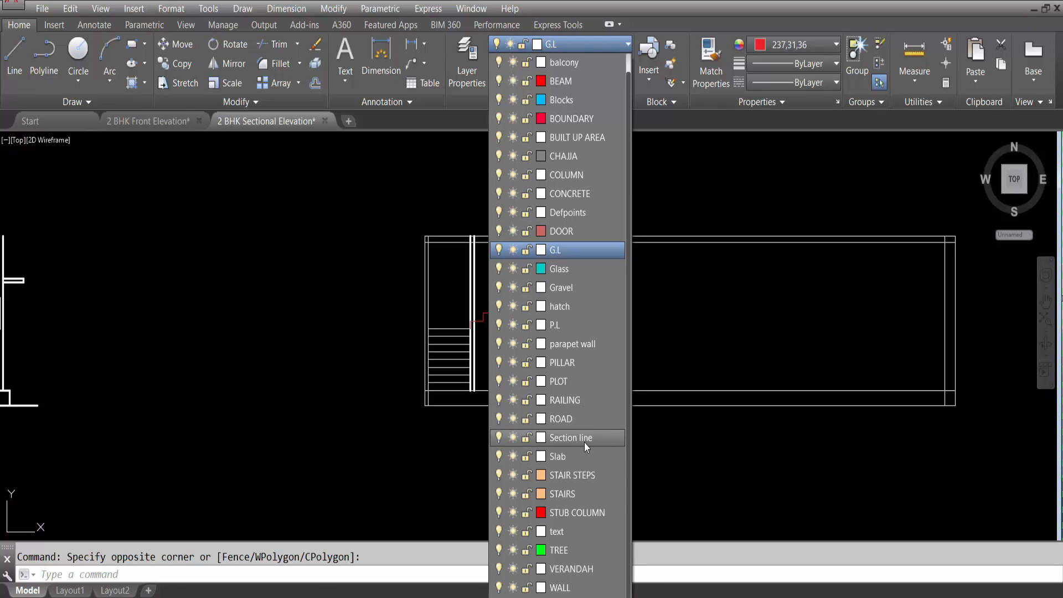
left_click(572, 495)
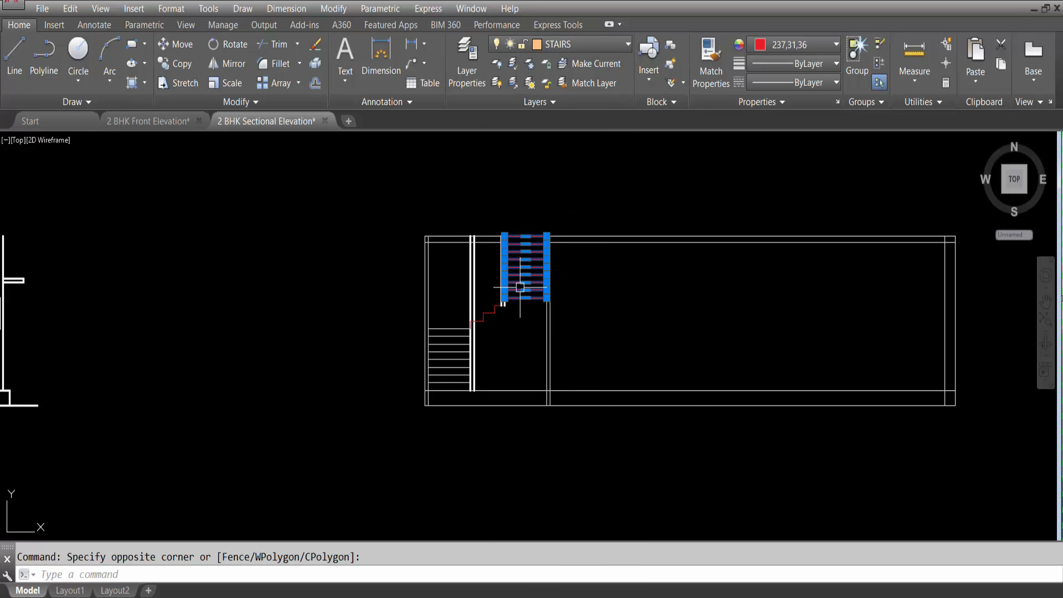
Match the lower flight's riser lines to the properties of the upper flight's red riser line.
type("ma")
key("Return")
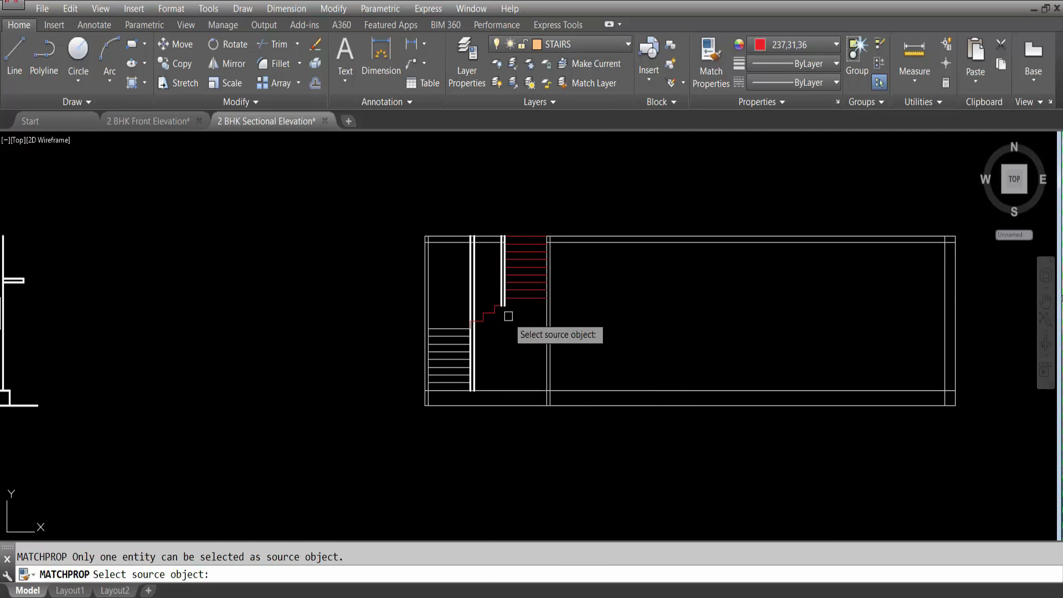
left_click(507, 298)
scroll(451, 397, "up", 5)
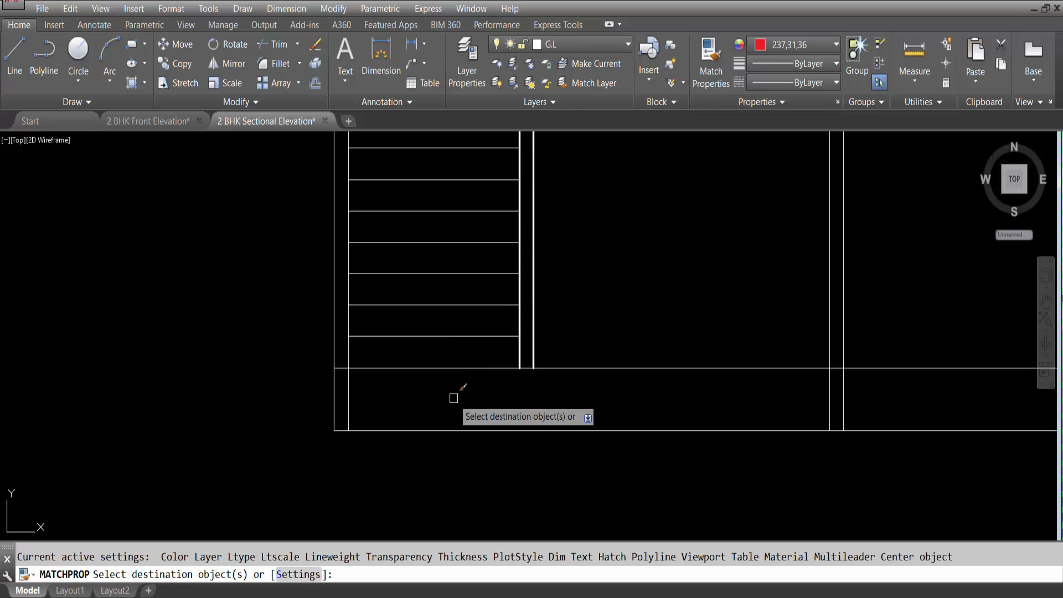
left_click(440, 348)
scroll(415, 328, "down", 3)
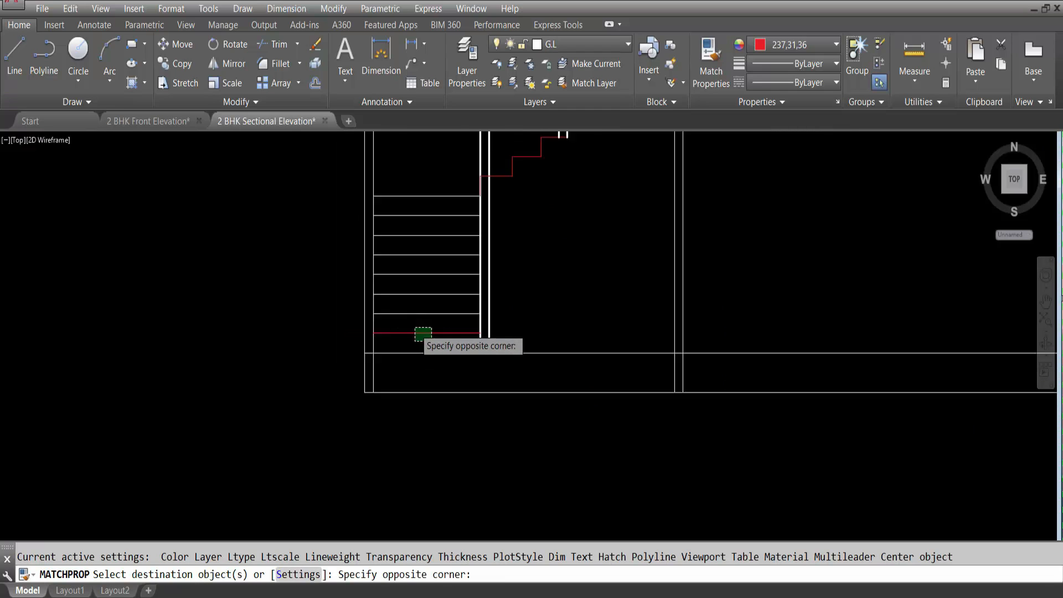
left_click(403, 216)
scroll(468, 239, "up", 2)
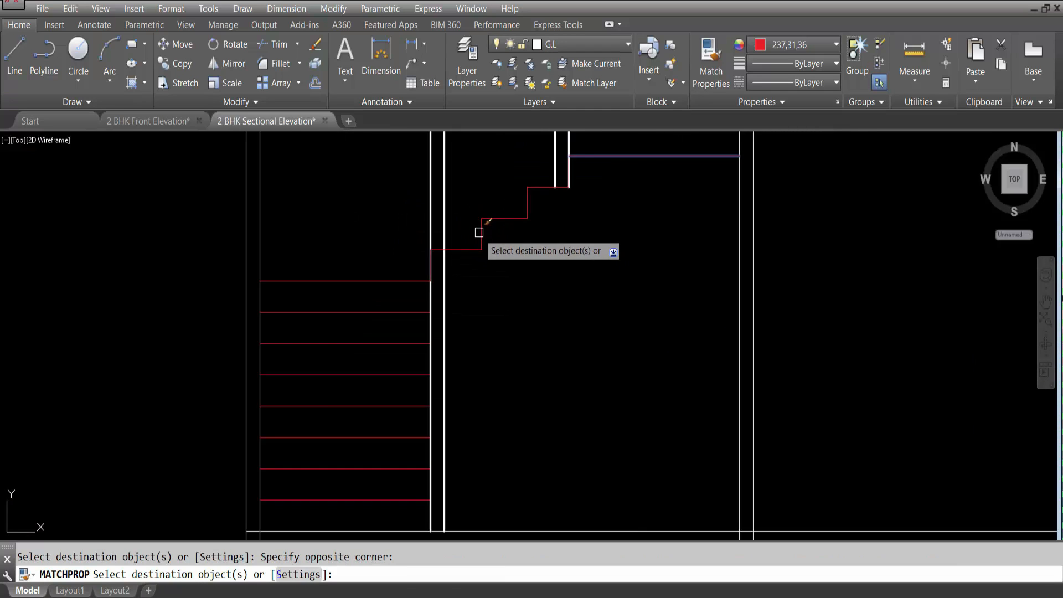
Apply the matched riser properties to the stepped profile between the two railings and end the Match Properties command.
left_click(550, 265)
left_click(508, 189)
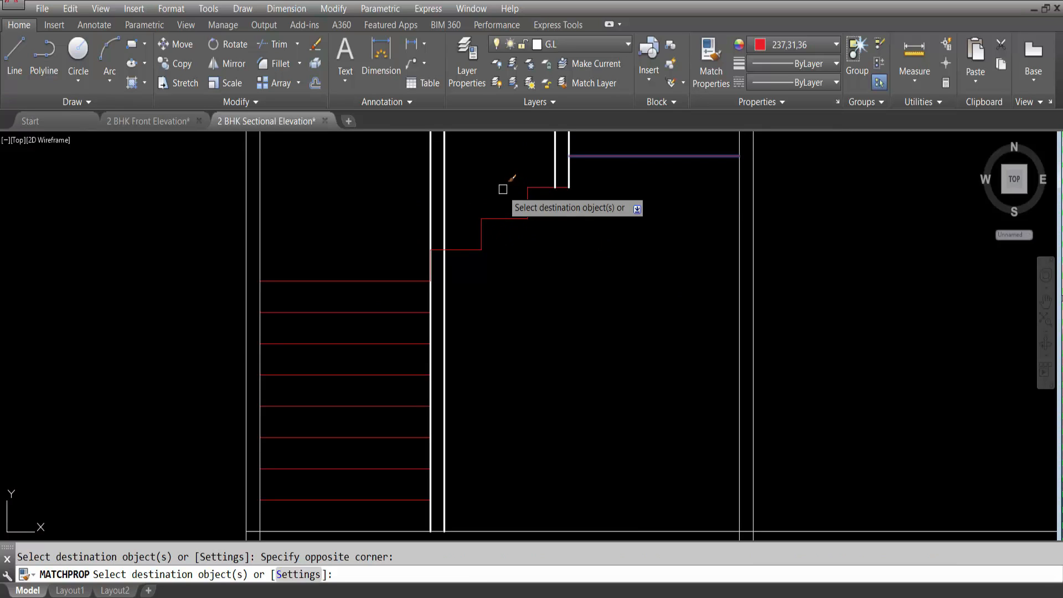
left_click(516, 235)
left_click(474, 180)
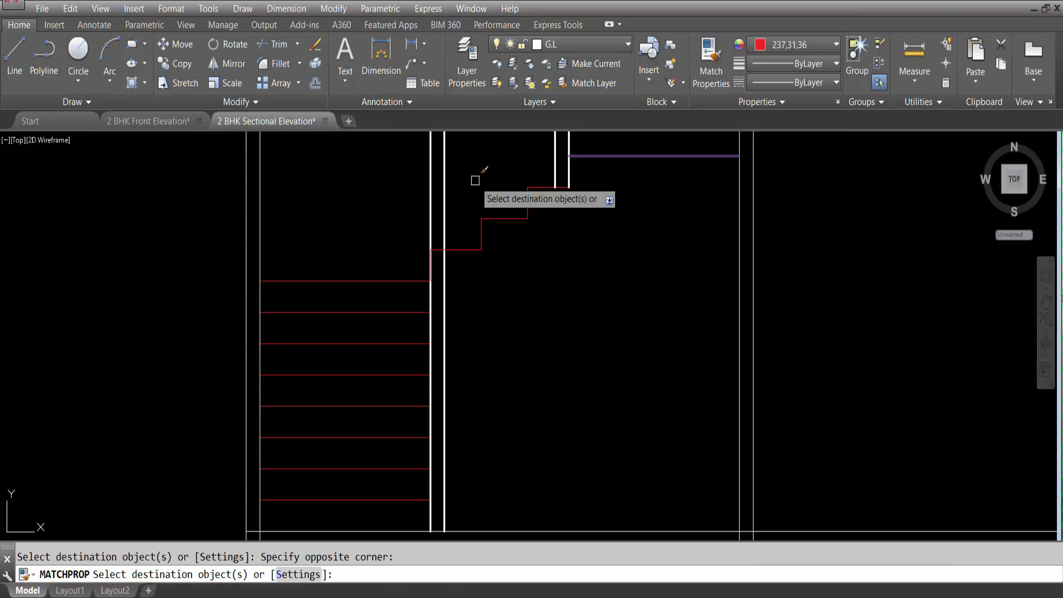
left_click(410, 225)
left_click(479, 289)
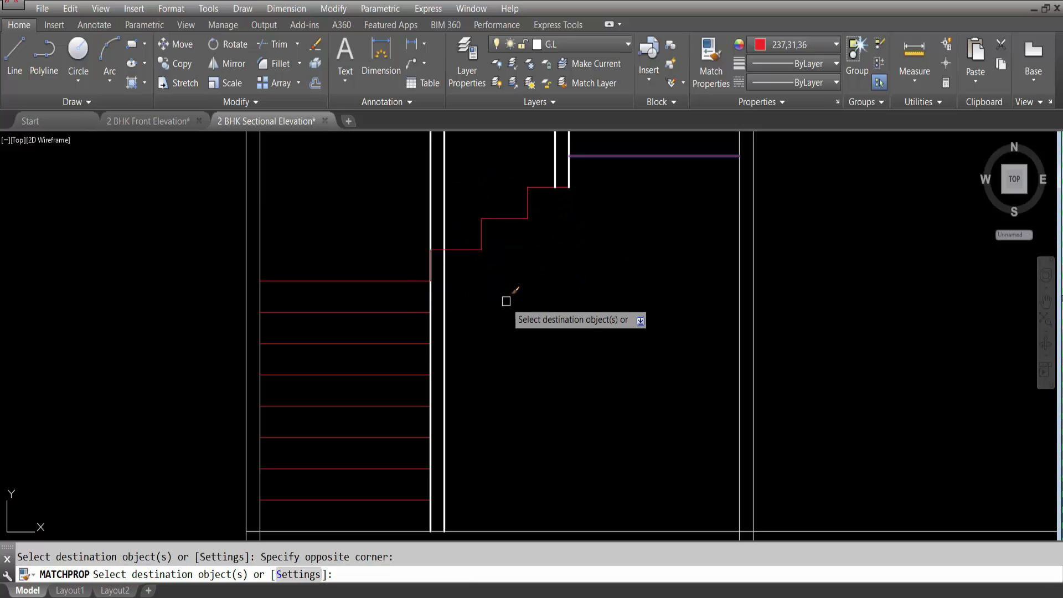
scroll(505, 296, "down", 2)
scroll(524, 280, "up", 2)
left_click(482, 165)
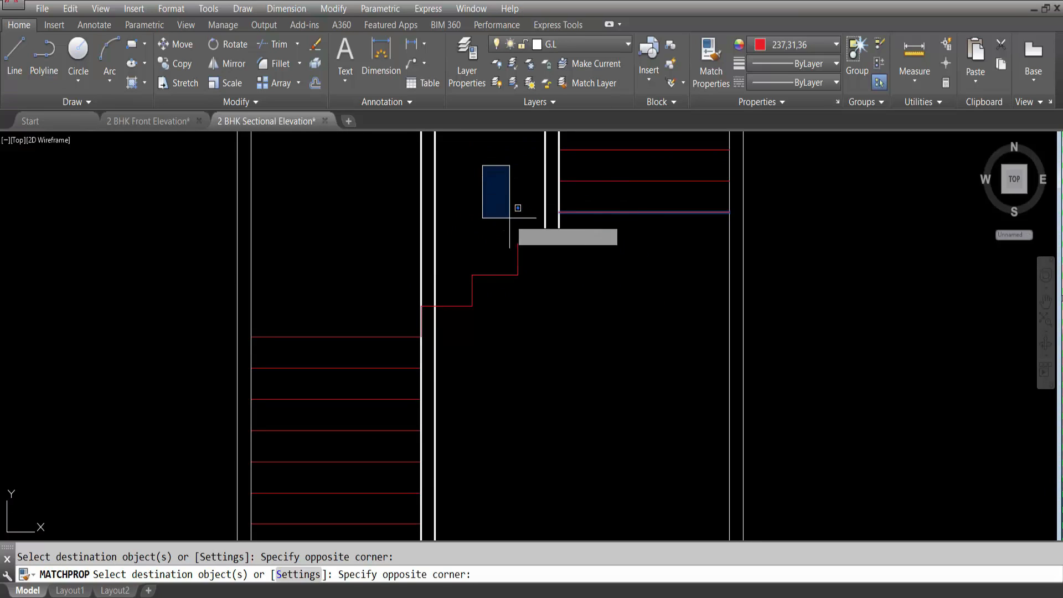
left_click(596, 324)
scroll(505, 282, "down", 4)
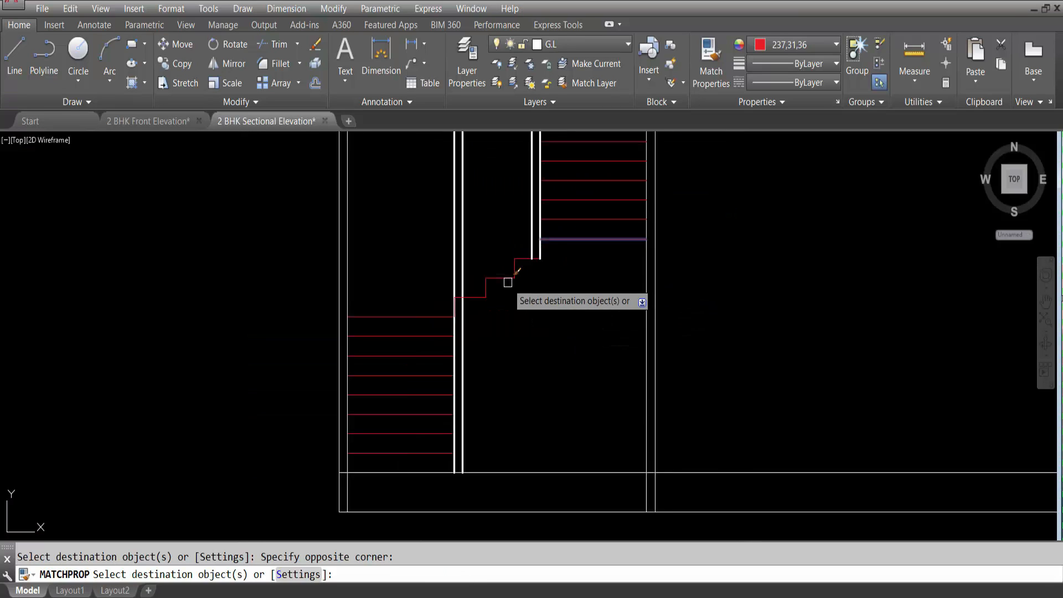
key("Escape")
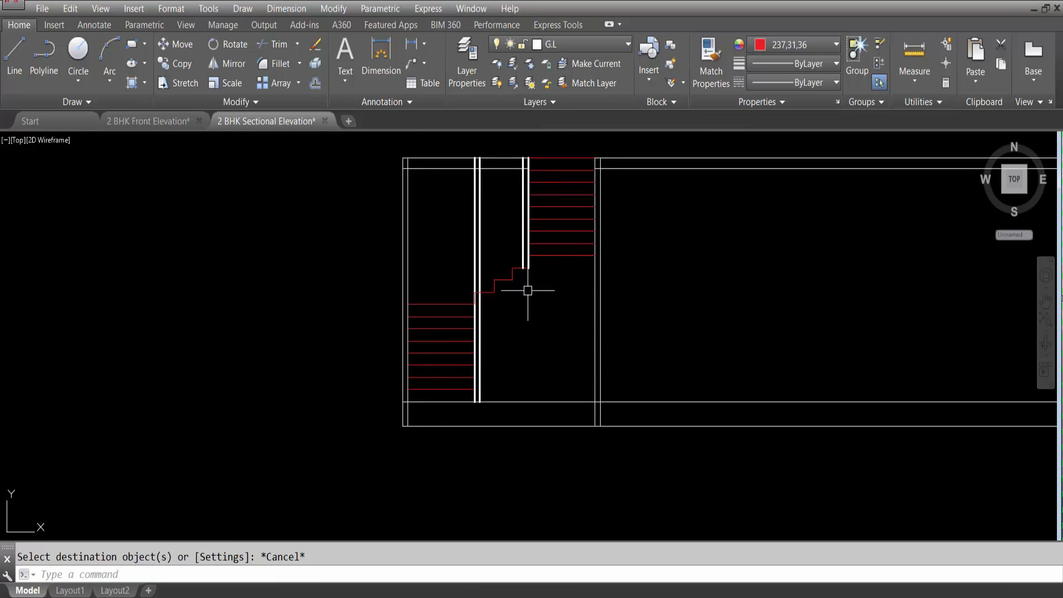
Trim the lower railing's two vertical lines above the lowest middle step and save the drawing.
scroll(538, 320, "down", 1)
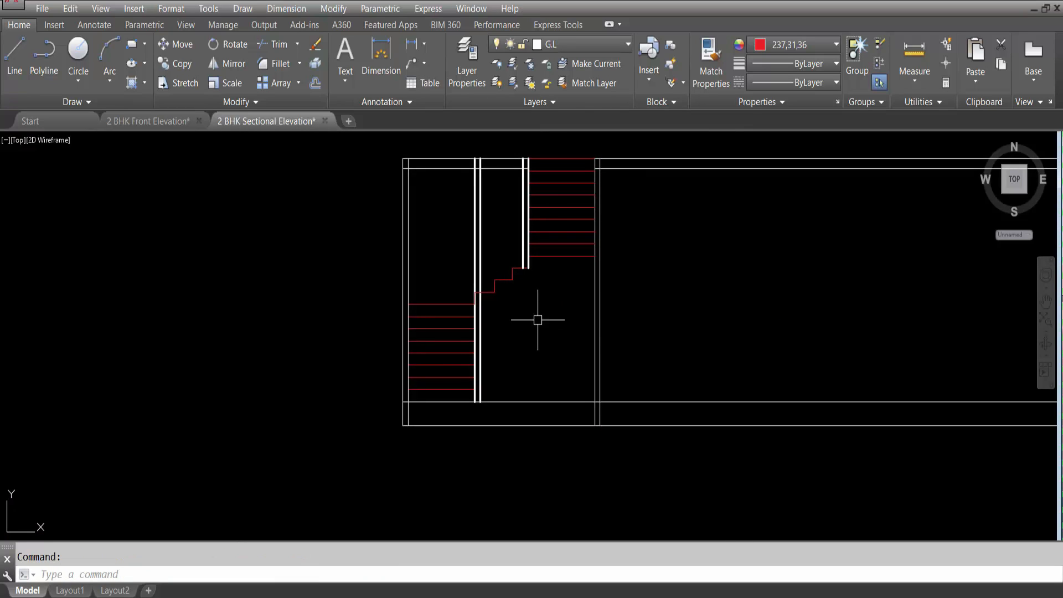
type("tr")
key("Return")
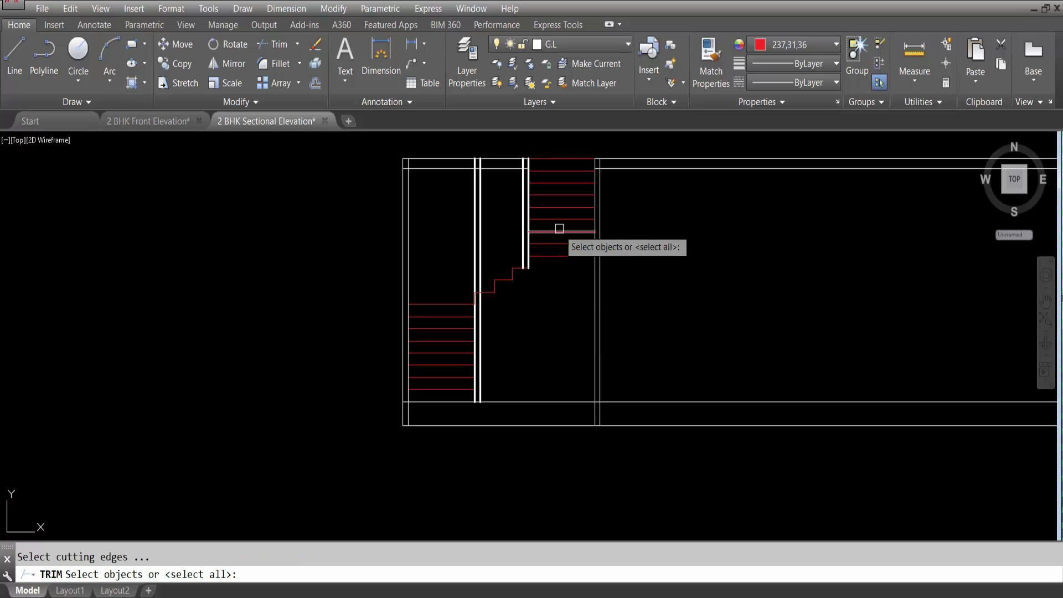
key("Return")
scroll(468, 296, "up", 4)
scroll(468, 295, "up", 2)
left_click(521, 245)
left_click(457, 241)
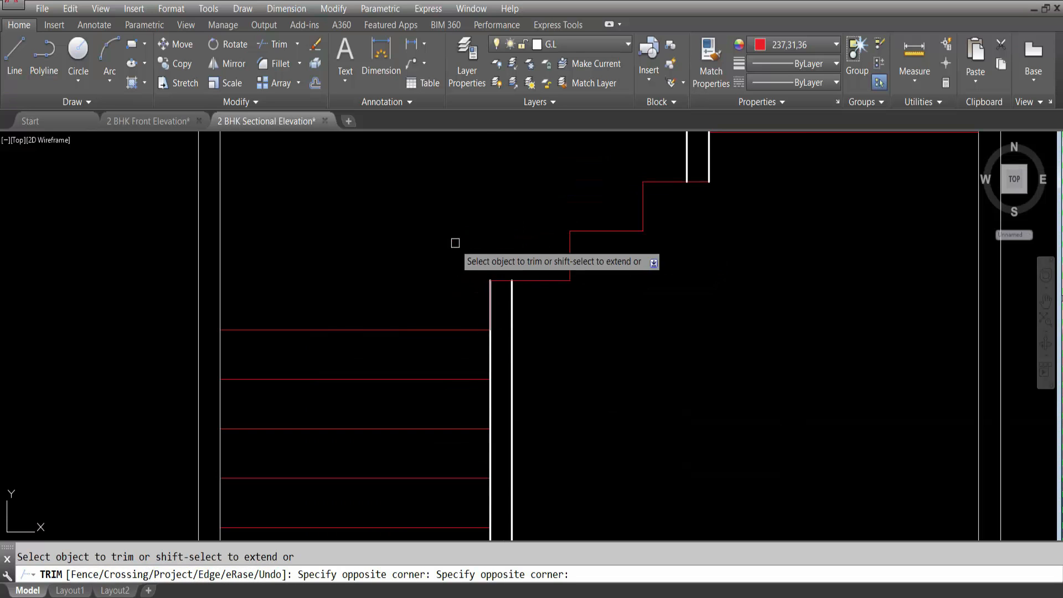
scroll(443, 325, "down", 6)
key("Escape")
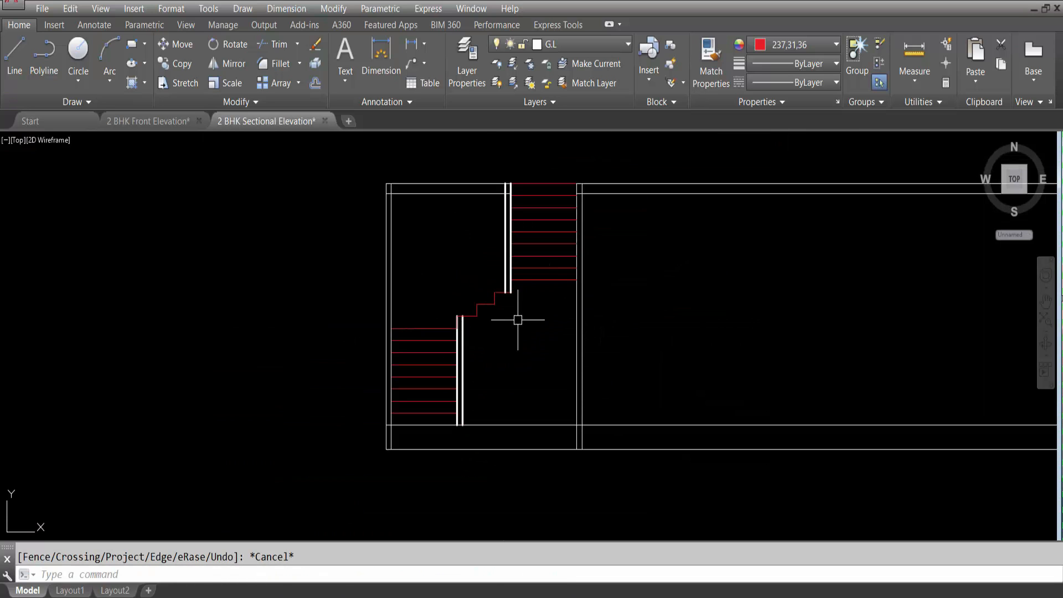
key("ctrl+s")
Draw a 2' vertical line upward from the midpoint of the lowest middle step's tread, with Ortho on.
type("l")
key("Return")
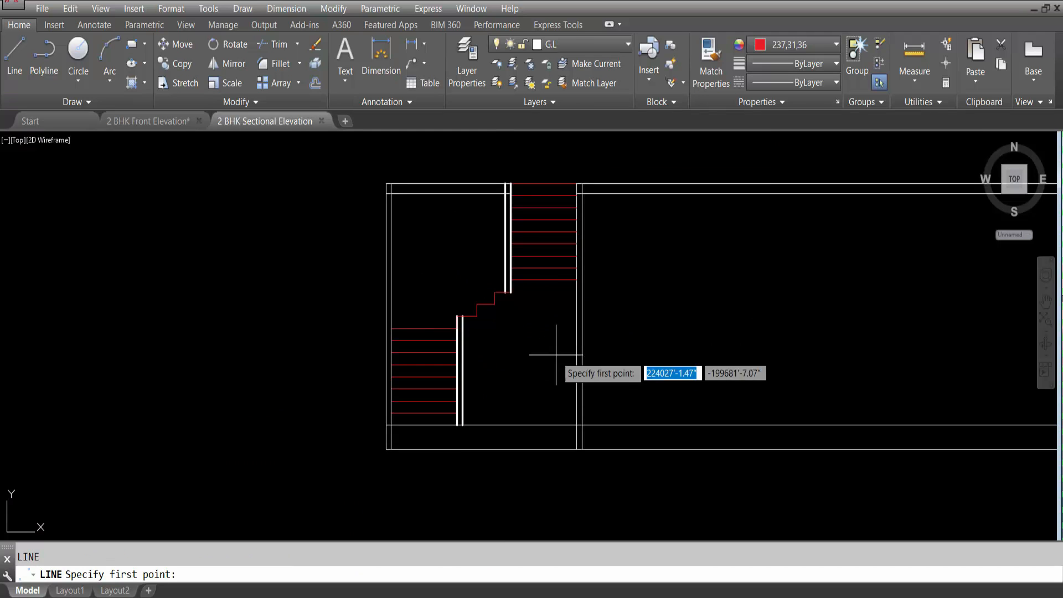
scroll(451, 329, "up", 4)
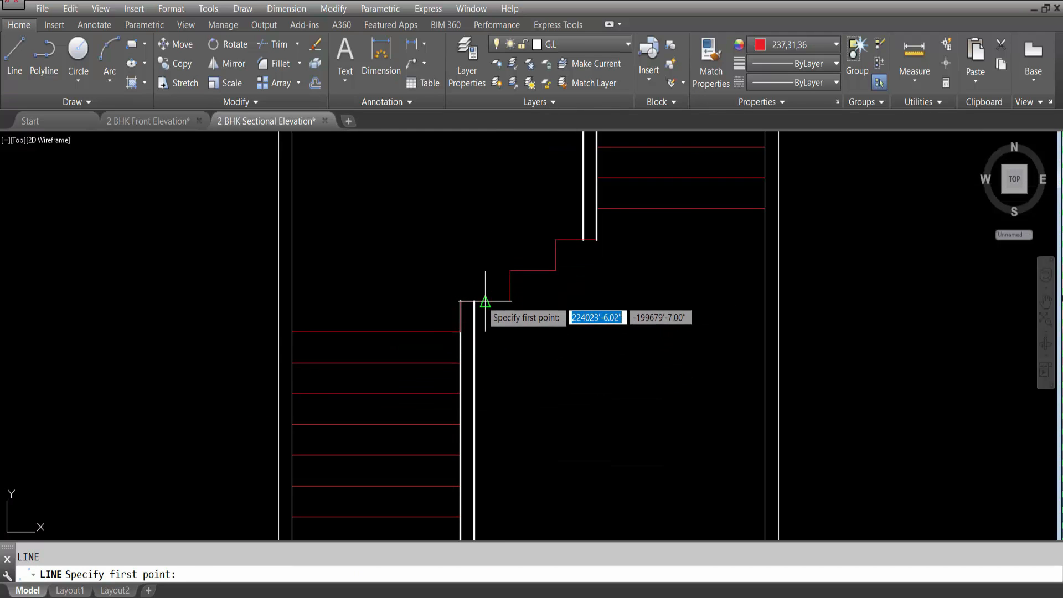
left_click(473, 300)
scroll(480, 205, "down", 2)
scroll(479, 205, "down", 4)
key("F8")
scroll(472, 196, "up", 6)
type("2")
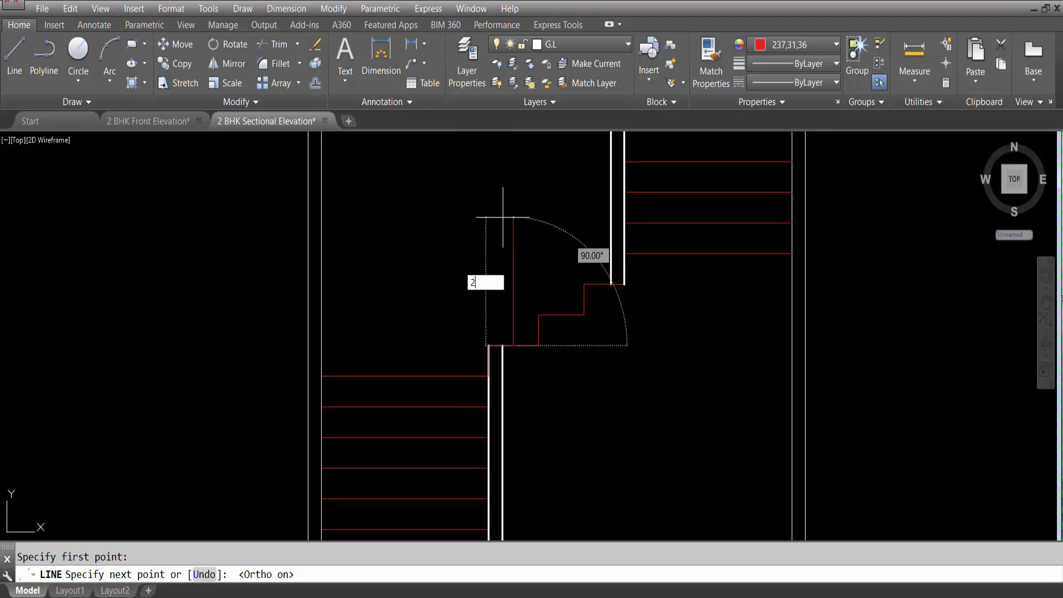
key("Return")
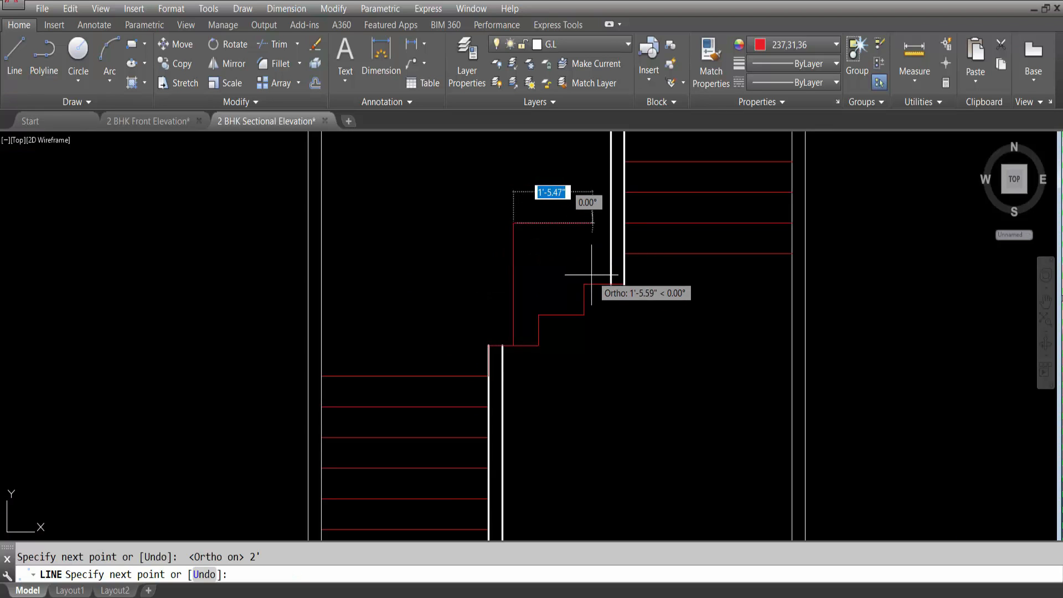
key("Escape")
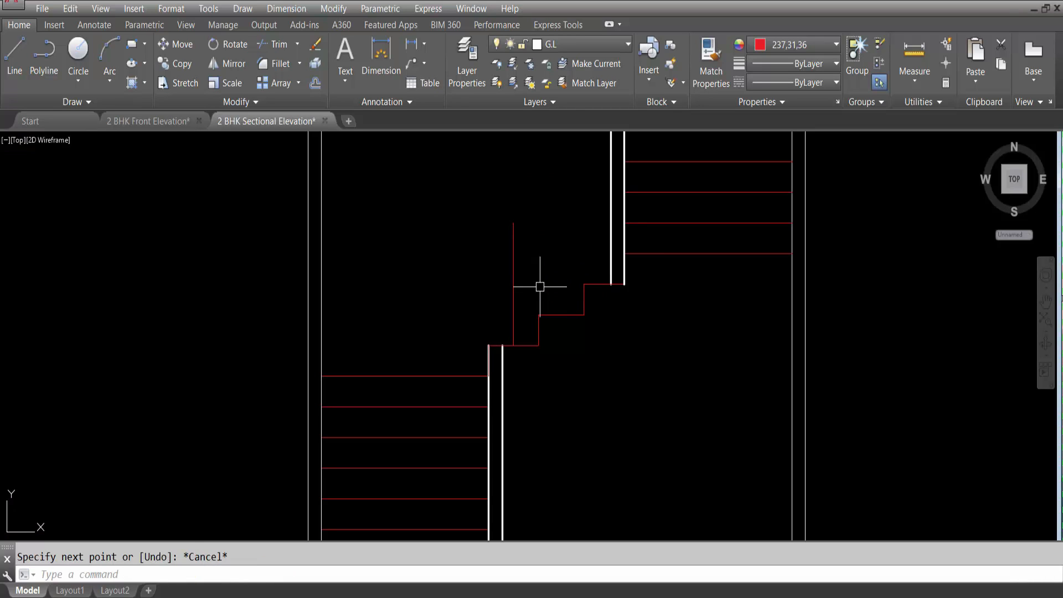
Make RAILING the current layer and move the 2' vertical line onto that layer.
left_click(557, 43)
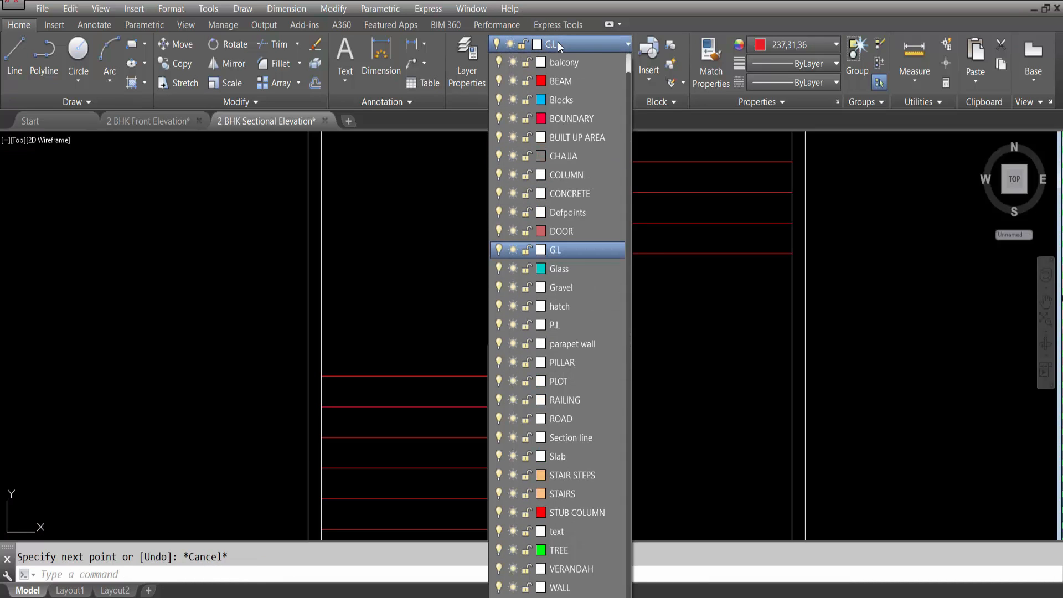
left_click(565, 399)
left_click(518, 261)
left_click(478, 260)
left_click(601, 48)
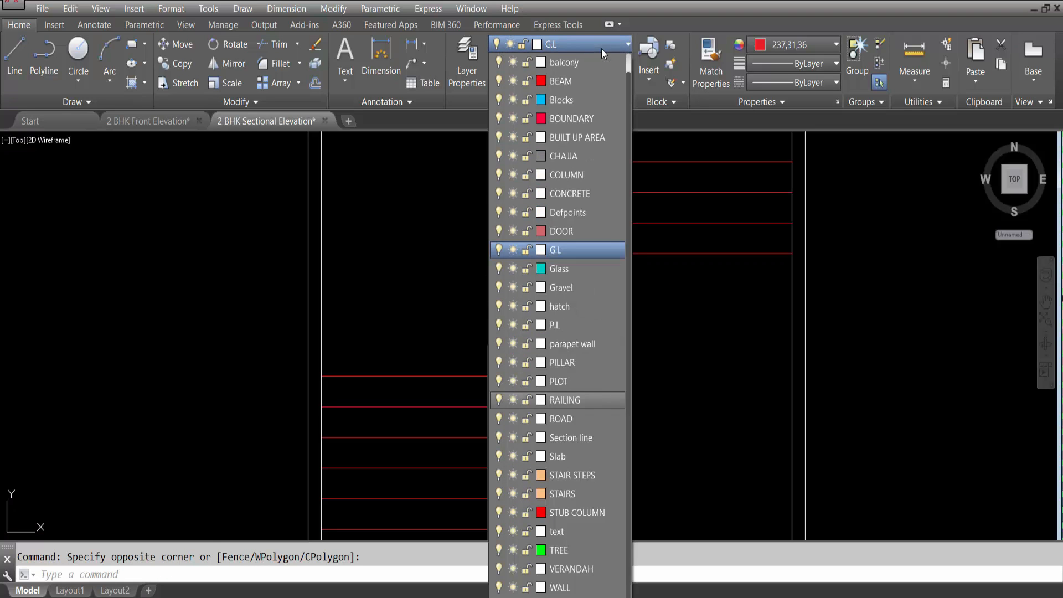
left_click(564, 401)
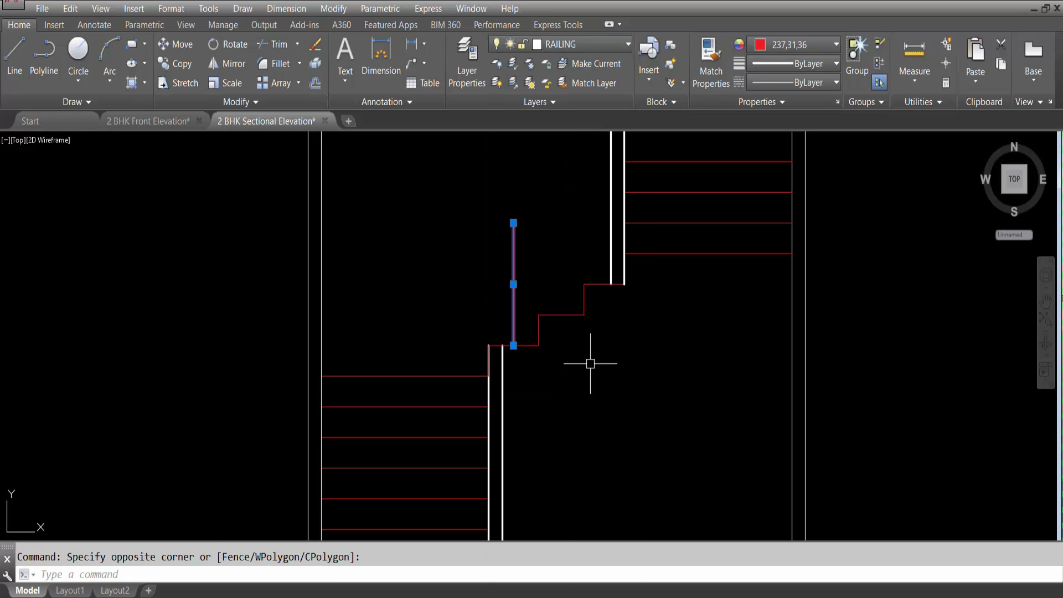
key("Escape")
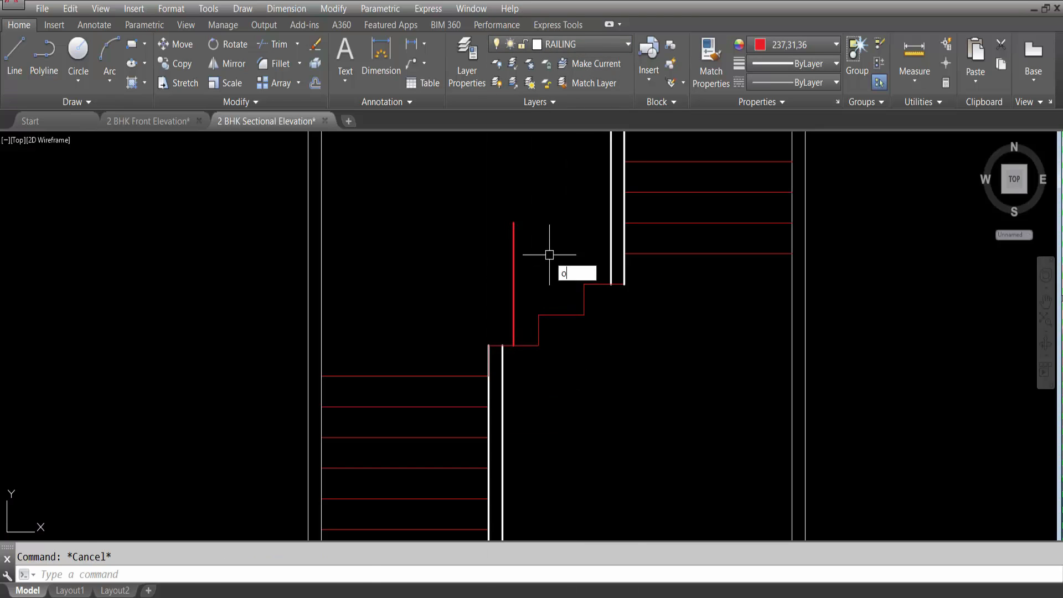
Offset the 2' vertical line by 0.5" to both sides and delete the original centre line.
type("o")
key("Return")
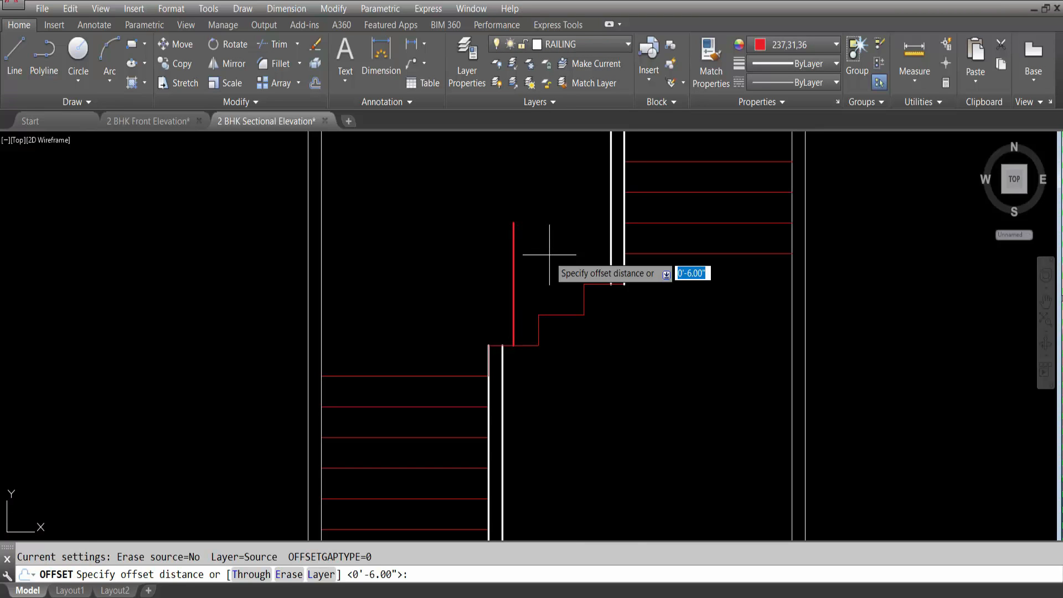
key("Return")
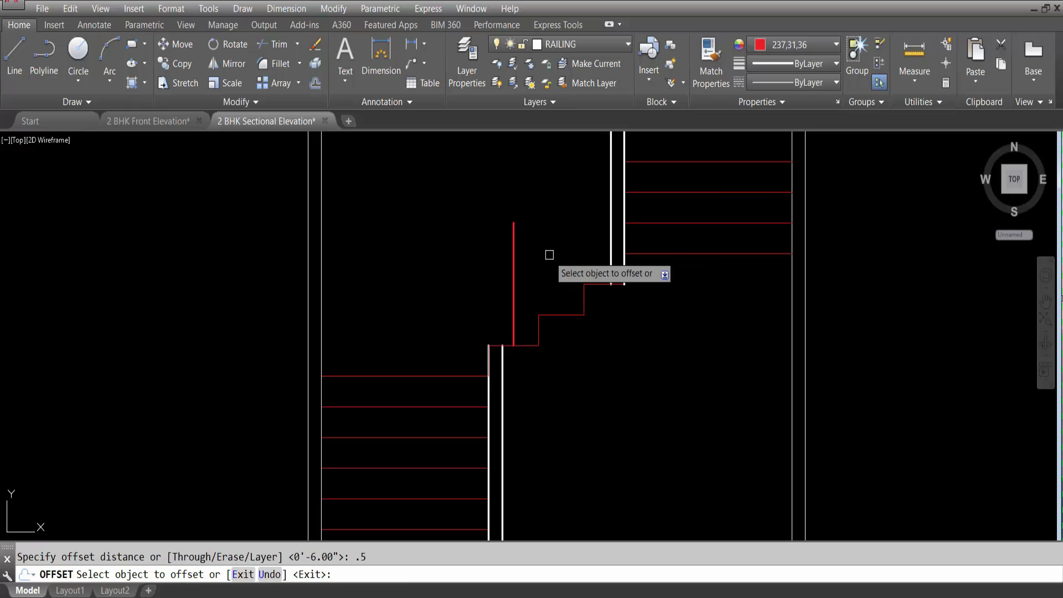
left_click(513, 295)
left_click(539, 299)
scroll(487, 309, "up", 3)
left_click(472, 309)
left_click(556, 299)
key("Escape")
scroll(498, 376, "down", 5)
scroll(512, 415, "up", 5)
left_click(511, 410)
key("Delete")
scroll(503, 391, "down", 5)
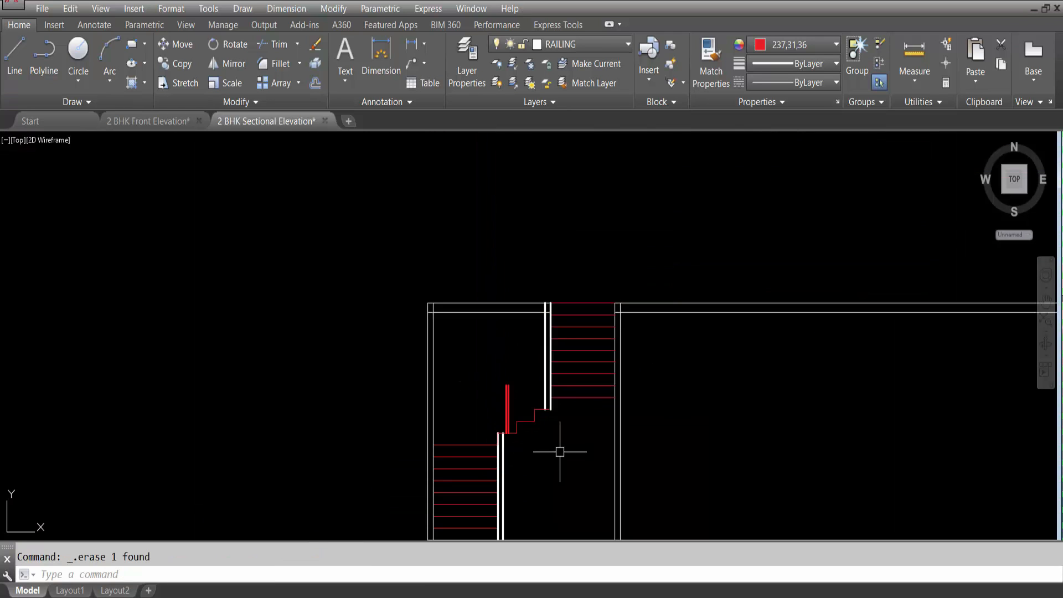
Set the colour of the two baluster lines and the current drawing colour to ByLayer.
scroll(506, 420, "up", 3)
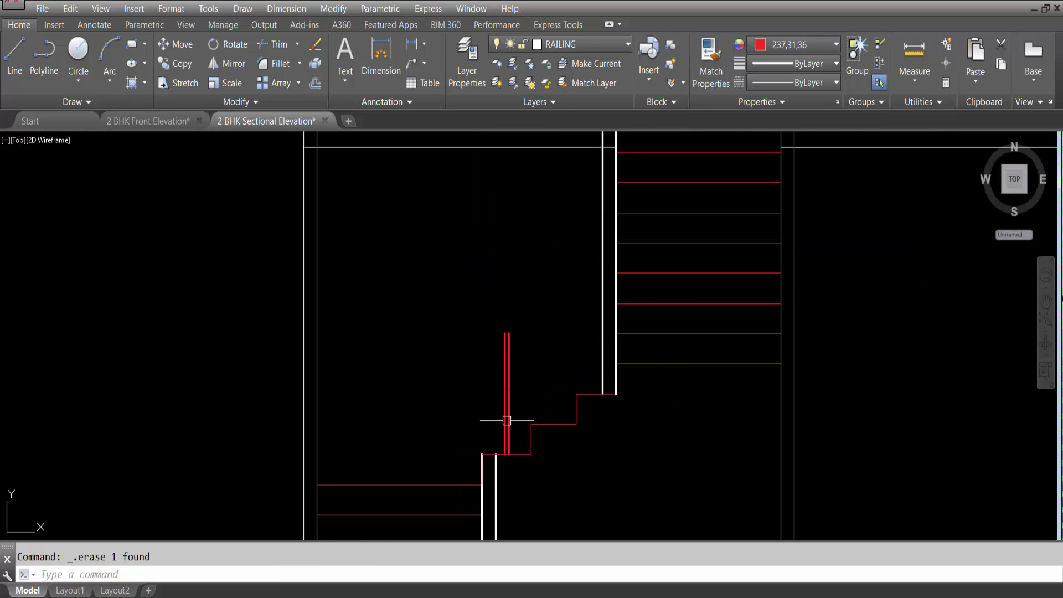
left_click(537, 376)
left_click(465, 302)
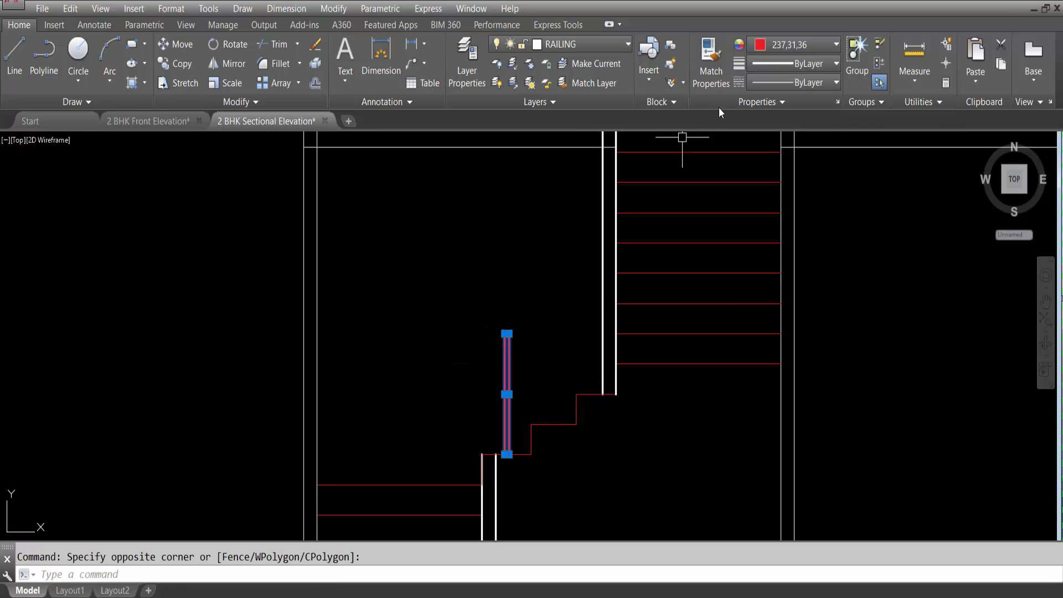
left_click(802, 45)
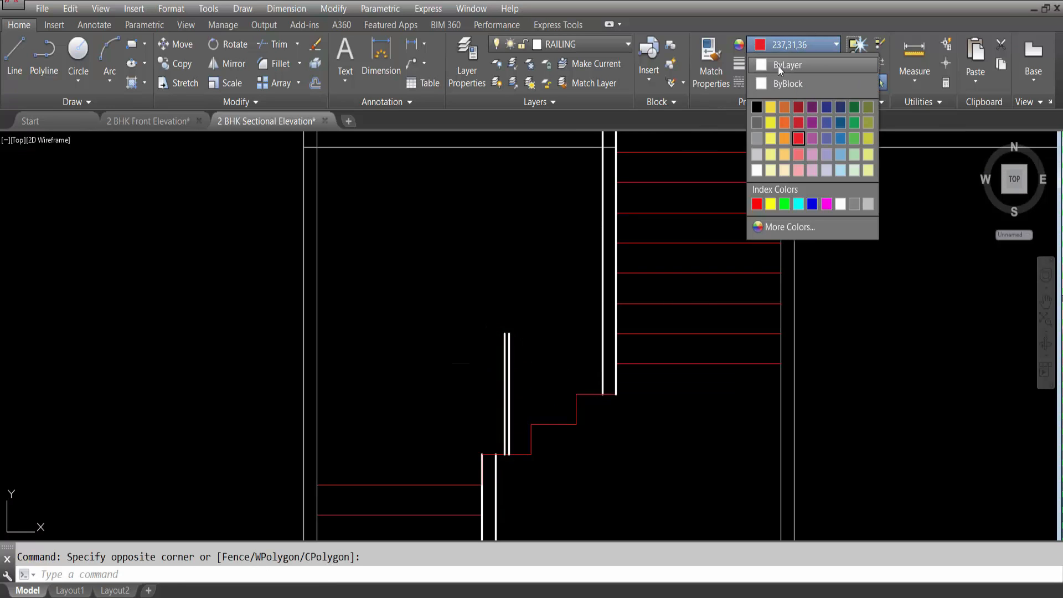
left_click(778, 65)
key("Escape")
left_click(790, 45)
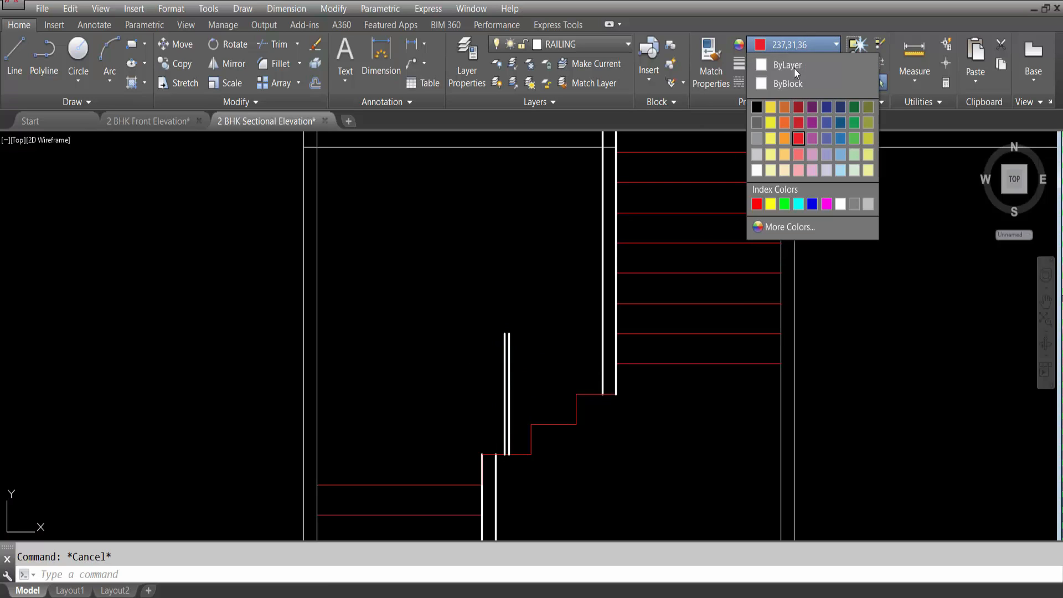
left_click(799, 65)
Copy the pair of baluster lines from the lowest middle step's corner to the corners of the next two steps.
left_click(528, 341)
left_click(469, 360)
type("c")
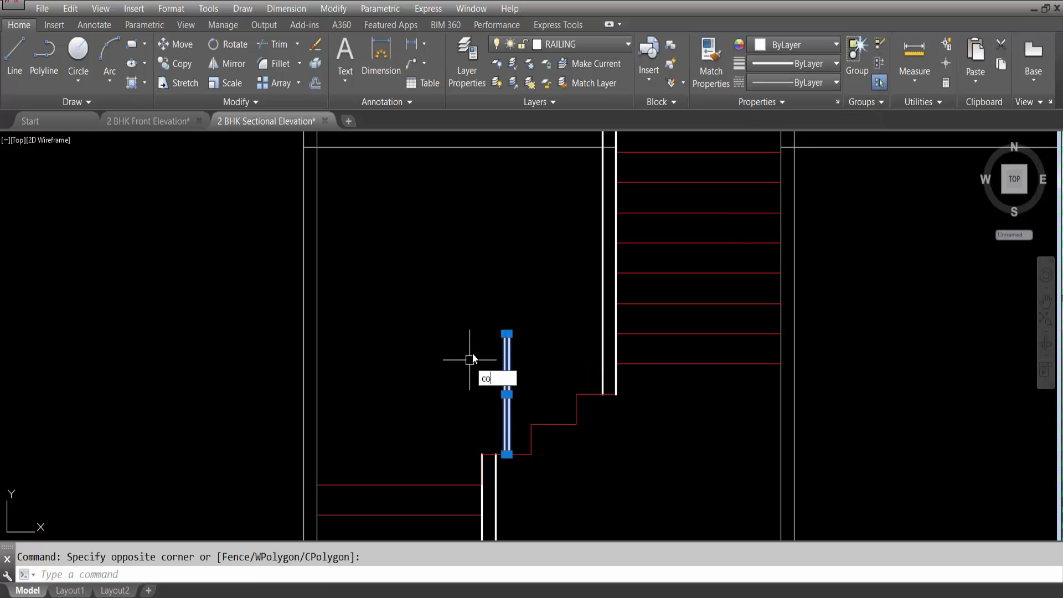
type("o")
key("Return")
left_click(481, 453)
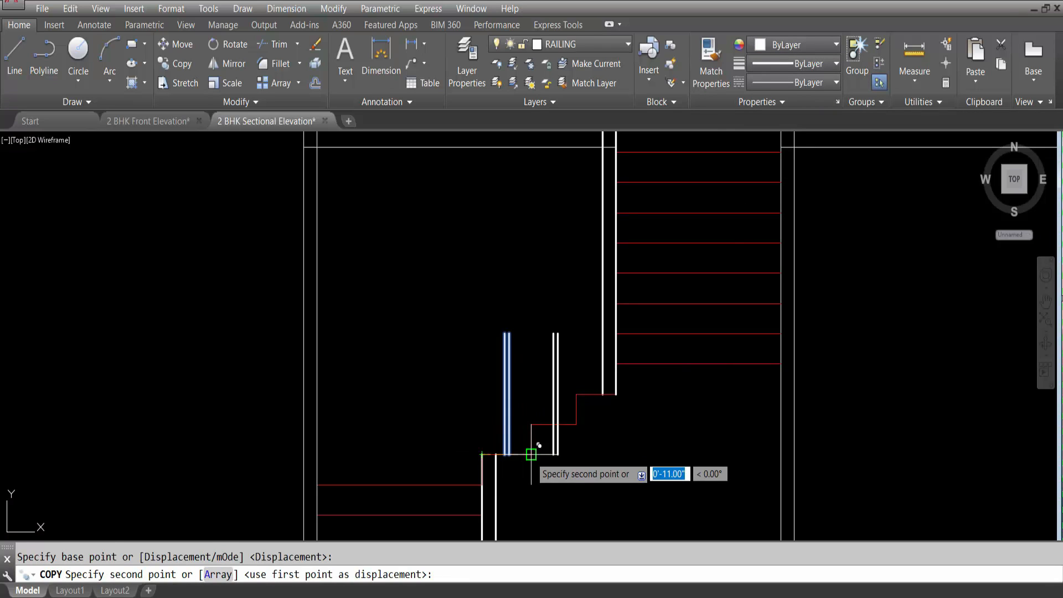
left_click(531, 425)
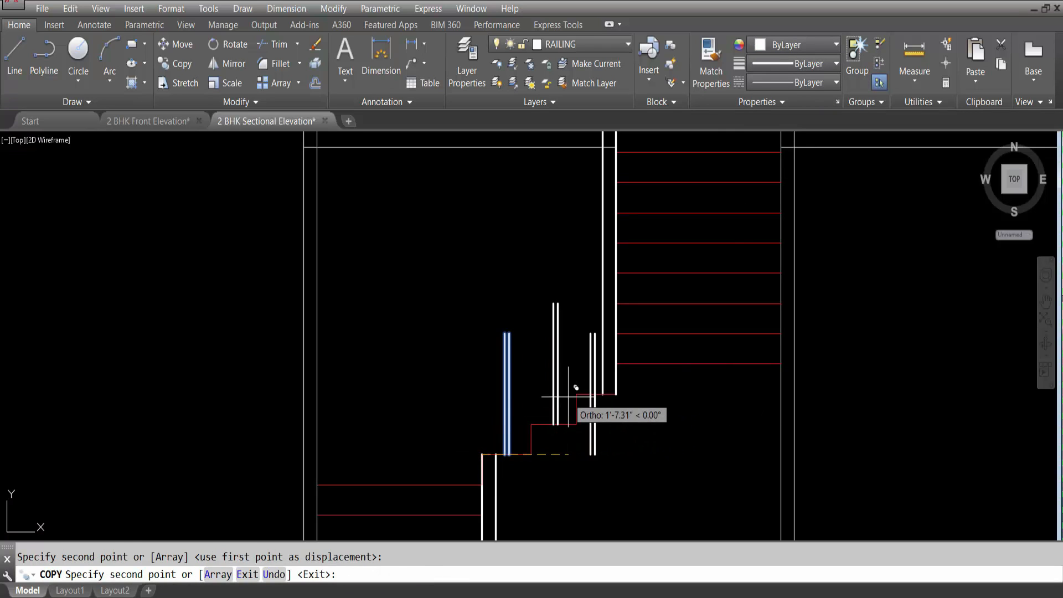
left_click(576, 394)
key("Escape")
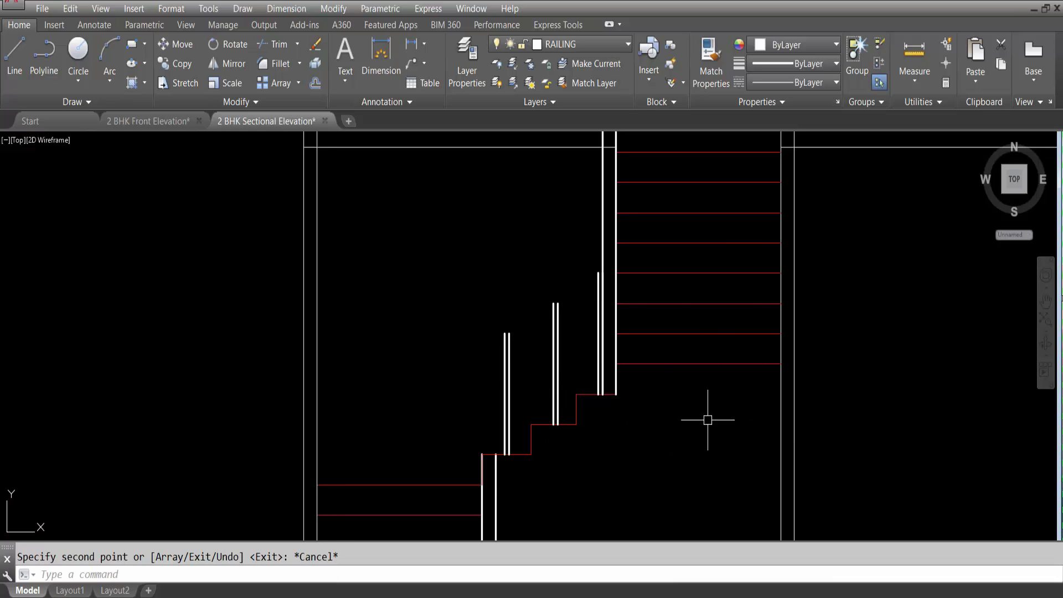
Draw a sloped handrail line from the top of the lowest middle baluster to the top of the highest one.
type("l")
key("Return")
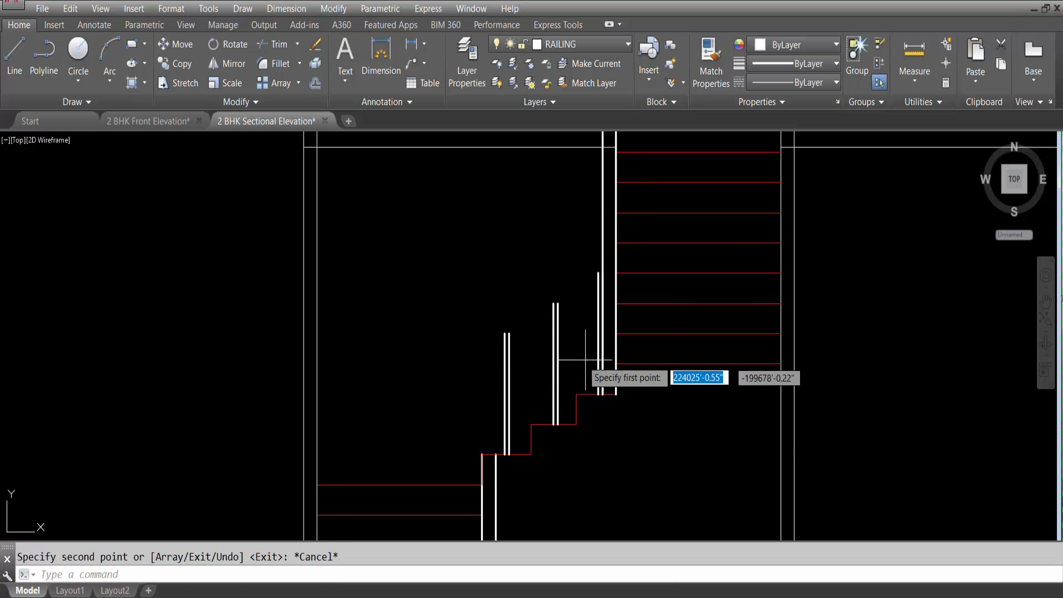
left_click(505, 333)
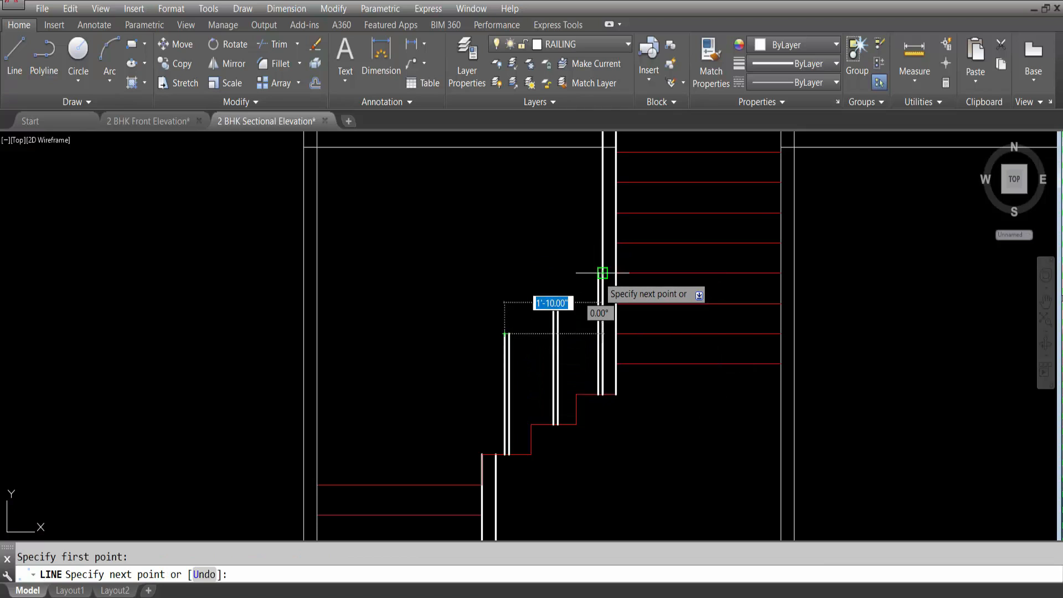
left_click(598, 272)
key("Escape")
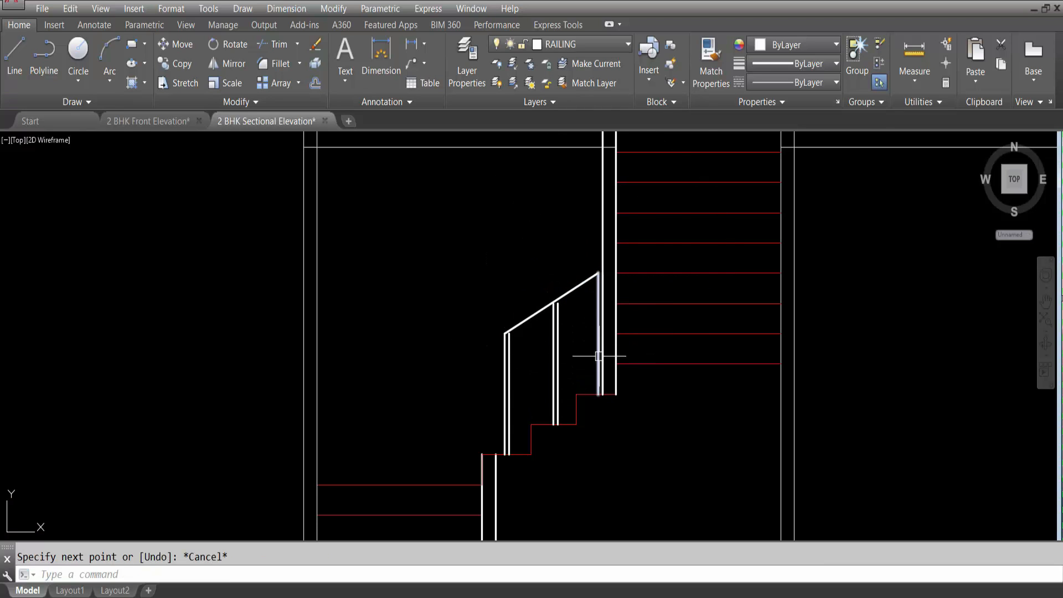
Offset the sloped handrail line 3" downwards.
scroll(605, 341, "up", 2)
type("o")
key("Return")
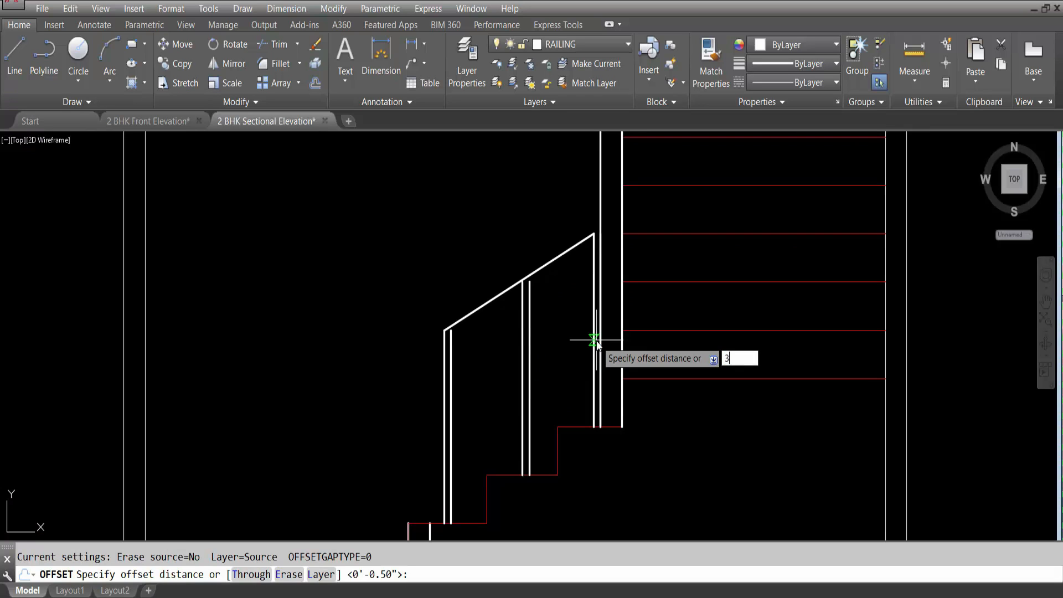
type("3")
key("Return")
left_click(486, 301)
left_click(500, 363)
scroll(492, 278, "down", 3)
key("Escape")
Fillet both vertical rail lines of the lower flight to the two sloped handrail lines with a 0.5" radius.
type("f")
key("Return")
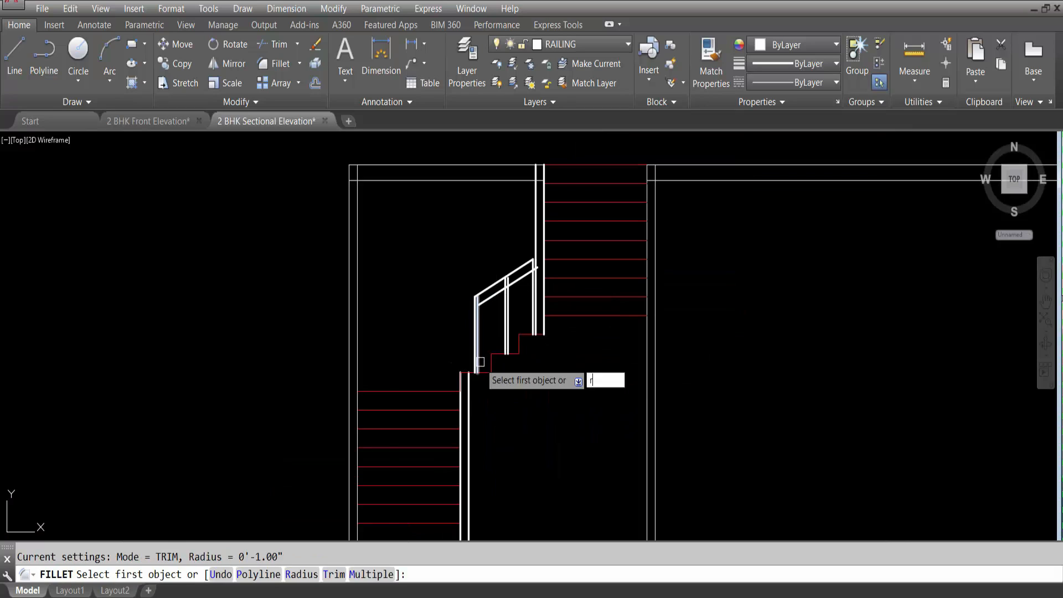
type("r")
key("Return")
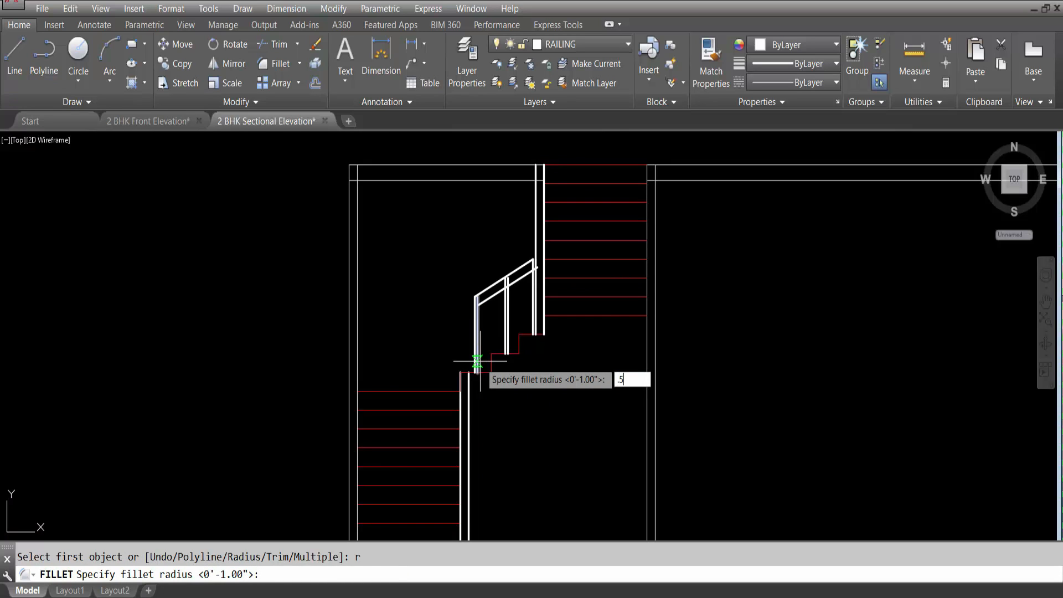
key("Return")
scroll(473, 437, "down", 2)
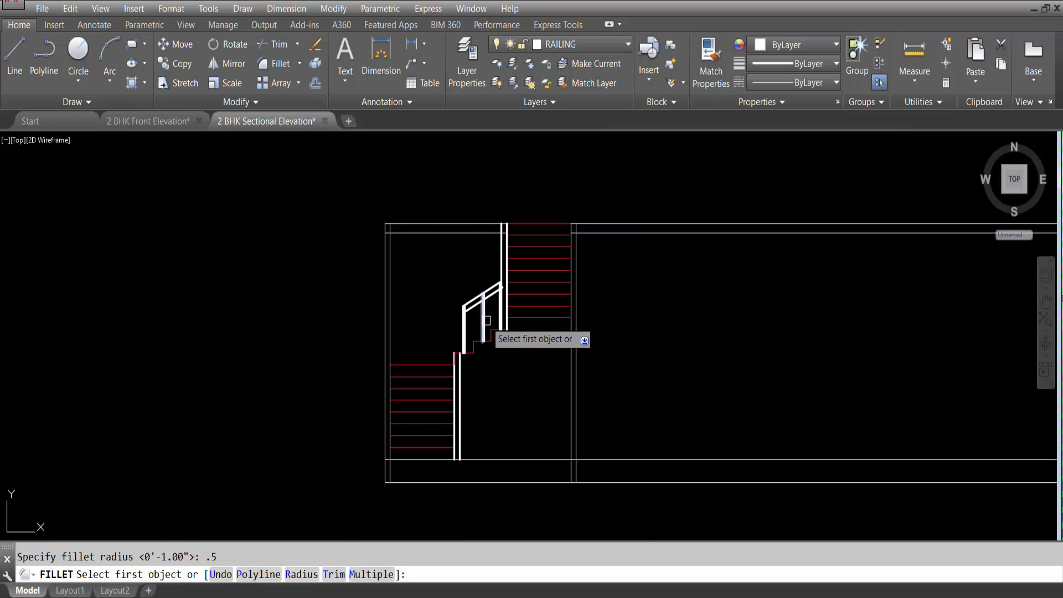
scroll(441, 375, "up", 3)
left_click(465, 366)
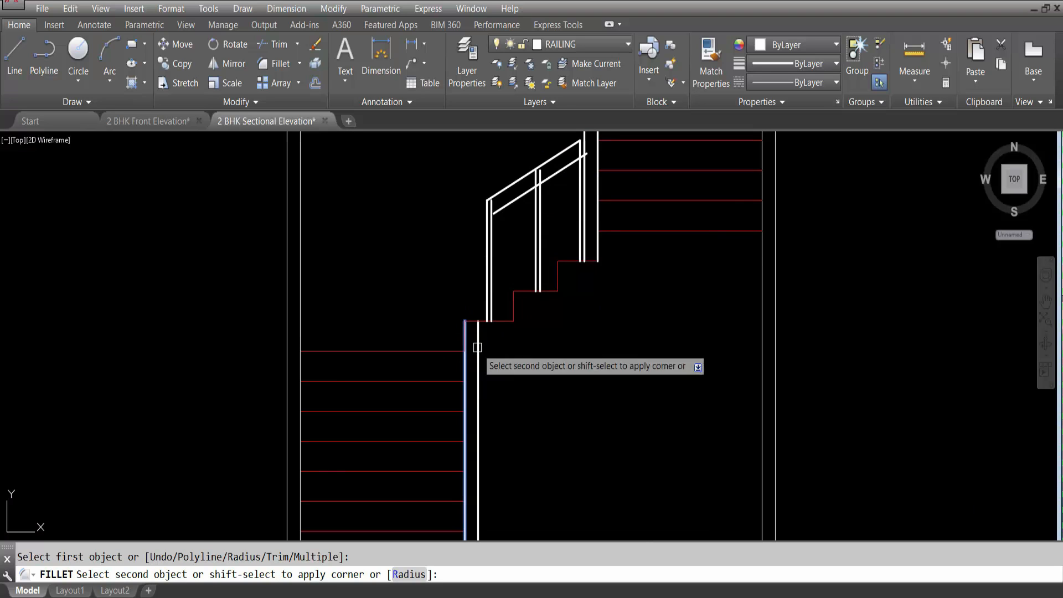
left_click(502, 180)
key("Return")
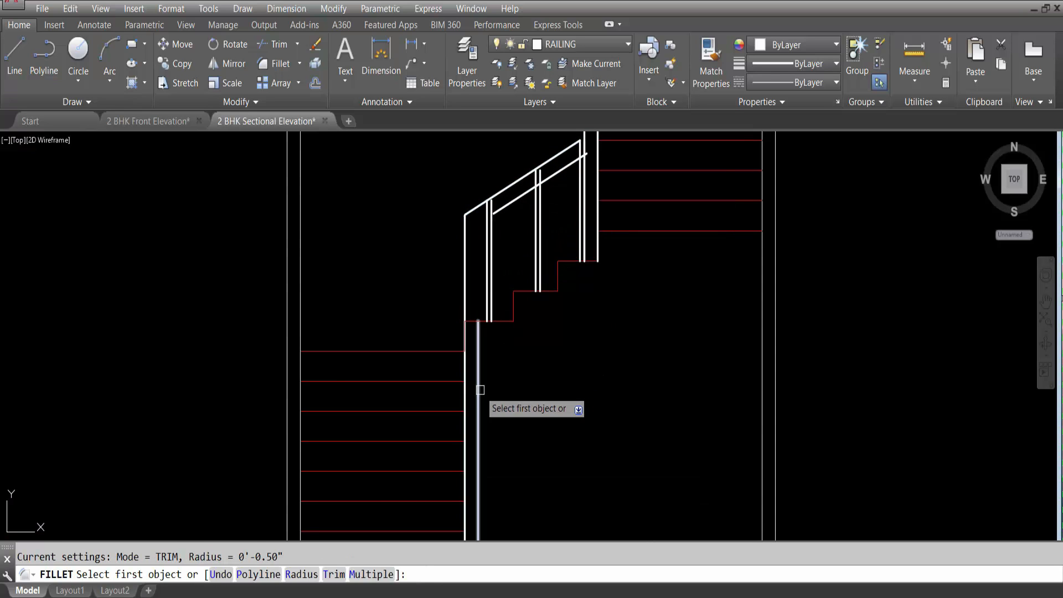
left_click(478, 390)
left_click(515, 195)
key("Return")
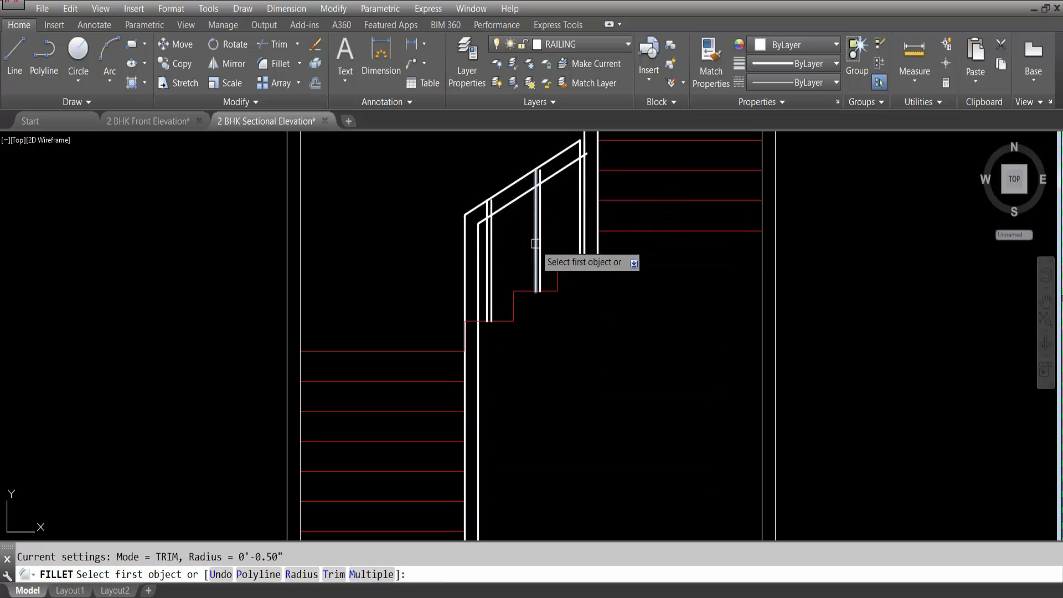
Fillet the upper ends of the two sloped handrail lines to the upper flight's vertical rail lines with the 0.5" radius.
scroll(534, 289, "down", 3)
scroll(558, 212, "up", 4)
left_click(515, 335)
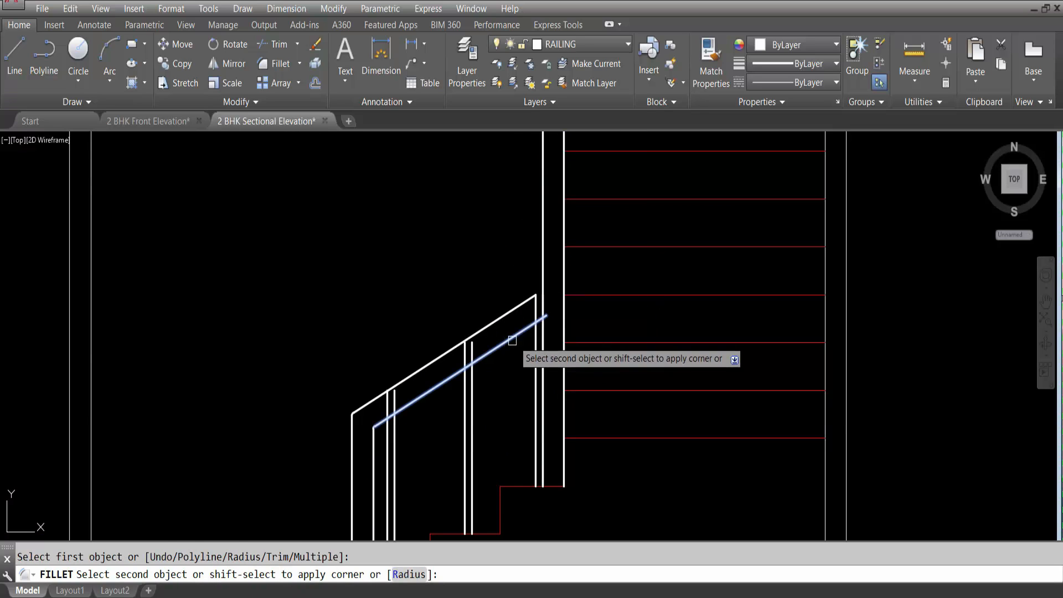
left_click(566, 250)
key("Return")
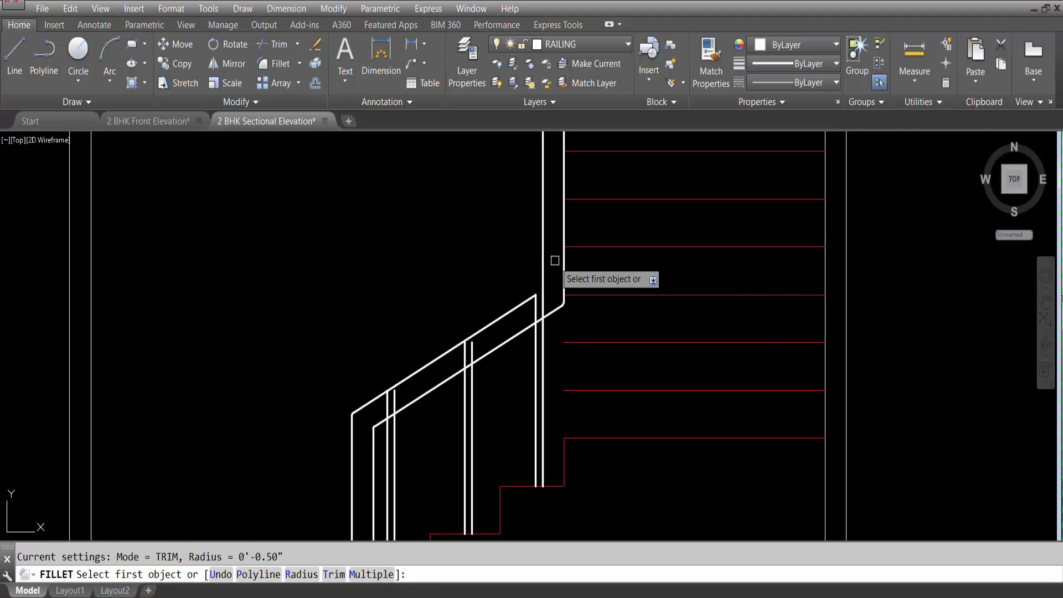
left_click(502, 316)
left_click(542, 223)
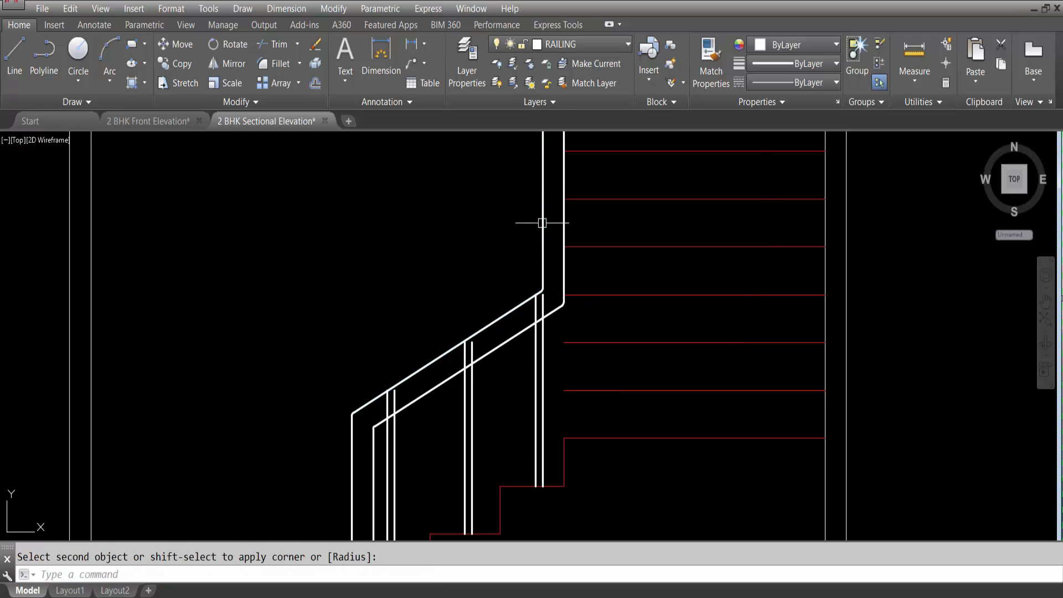
scroll(533, 253, "down", 4)
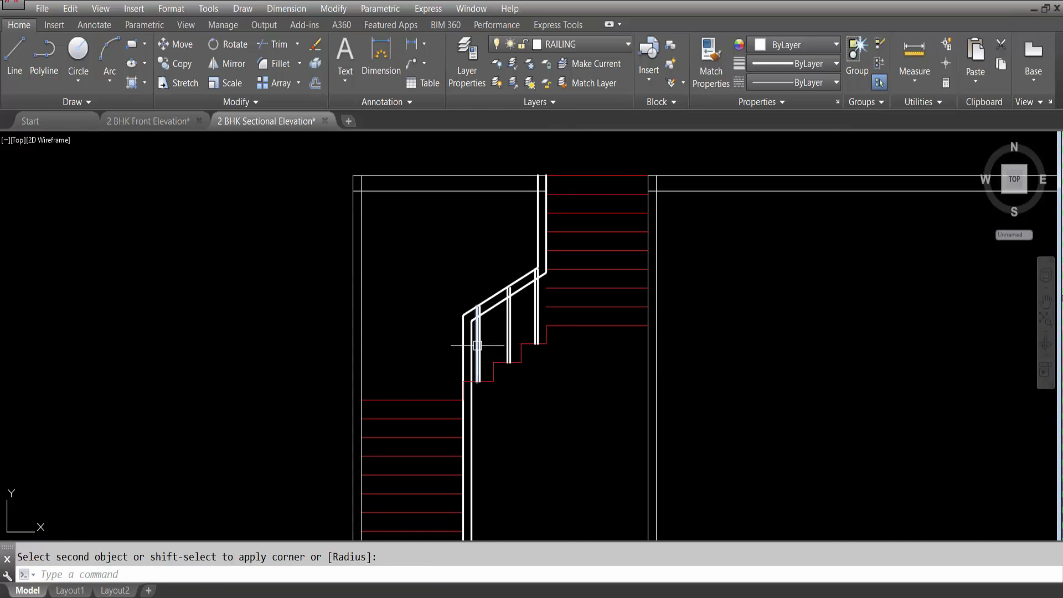
Trim the baluster ends that run between the two sloped handrail lines on all three middle balusters.
key("Return")
key("Return")
scroll(487, 298, "up", 5)
left_click(451, 346)
left_click(463, 336)
left_click(446, 348)
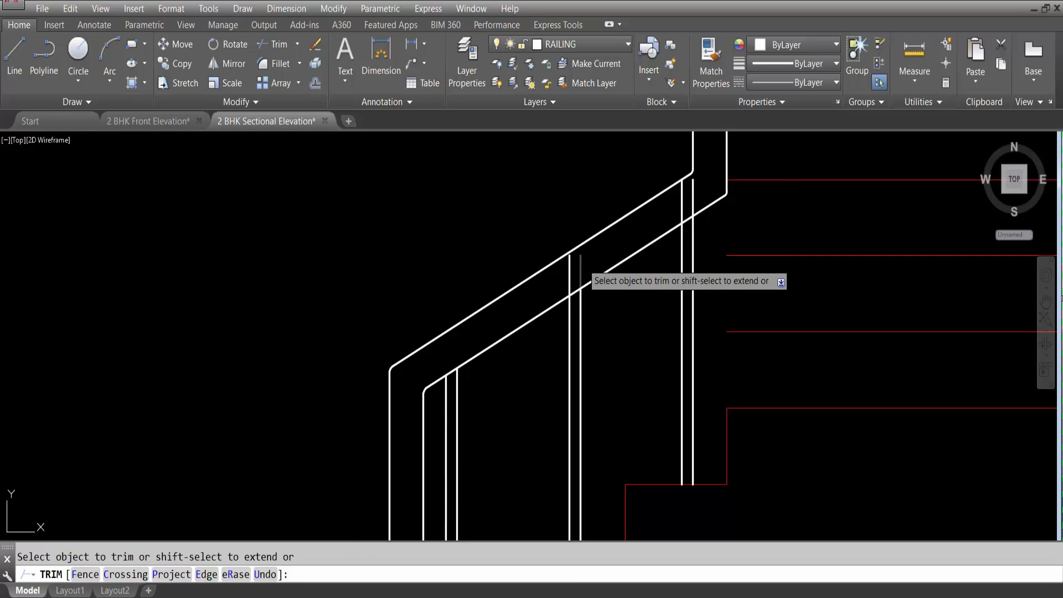
left_click(572, 270)
left_click(696, 183)
left_click(680, 197)
scroll(611, 210, "down", 8)
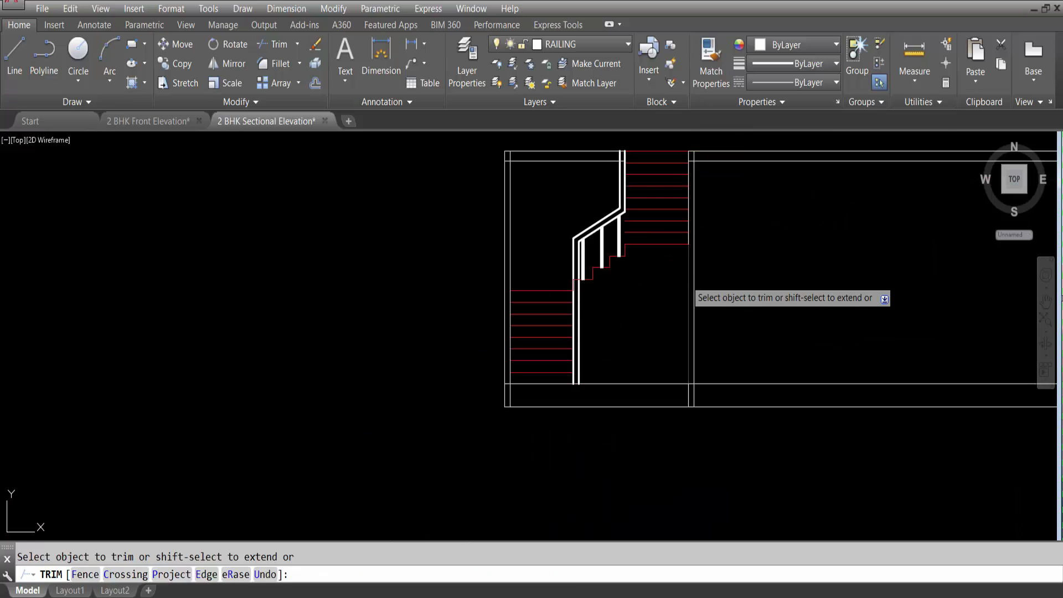
key("Escape")
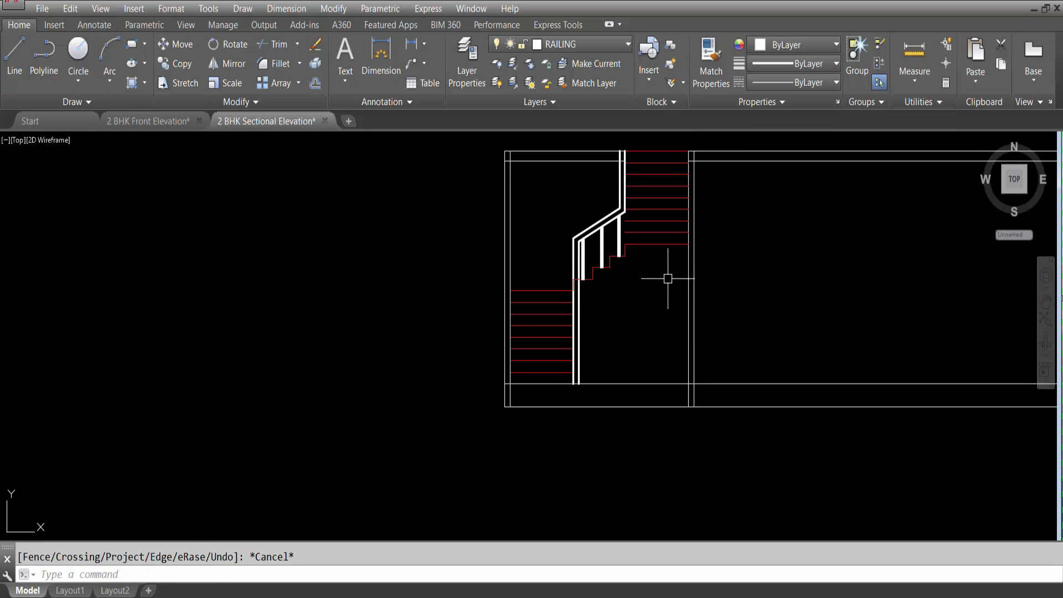
Draw a vertical railing line from the corner of the upper flight's lowest tread up to the handrail corner, and save the drawing.
scroll(666, 275, "up", 6)
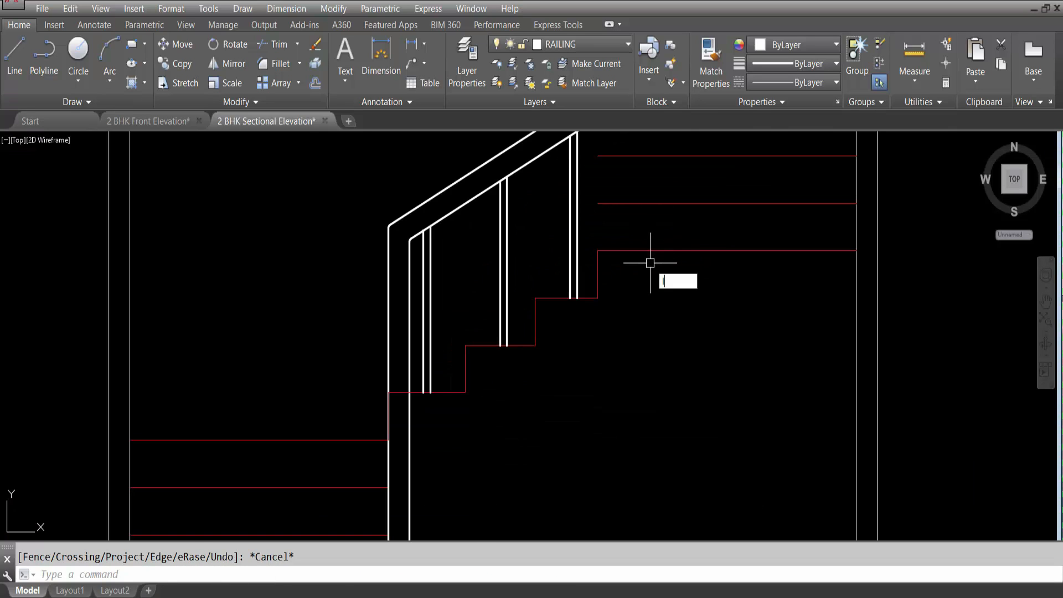
type("l")
key("Return")
left_click(597, 251)
scroll(636, 352, "down", 3)
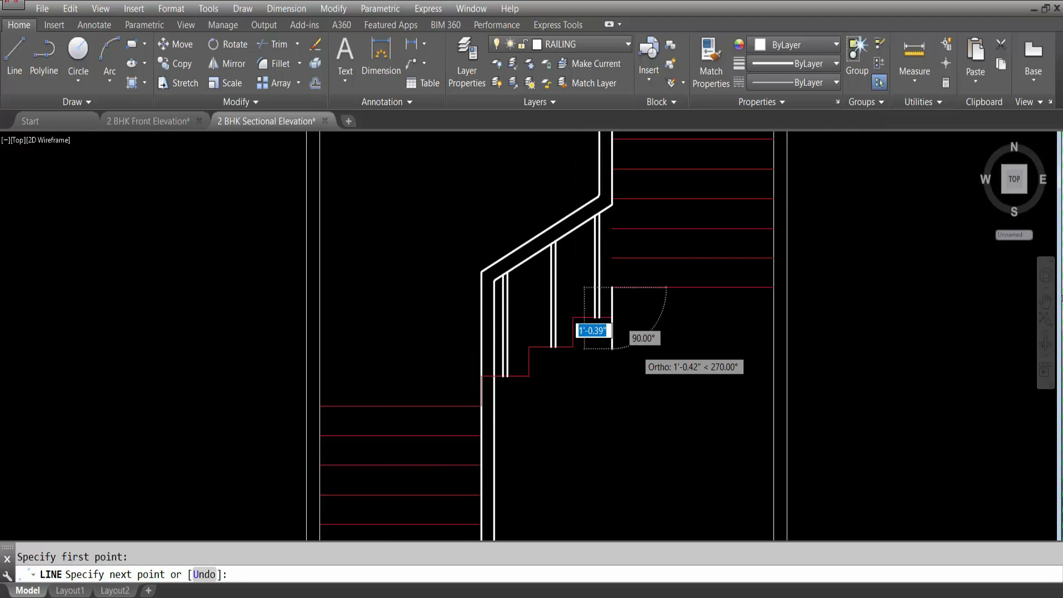
scroll(634, 166, "up", 2)
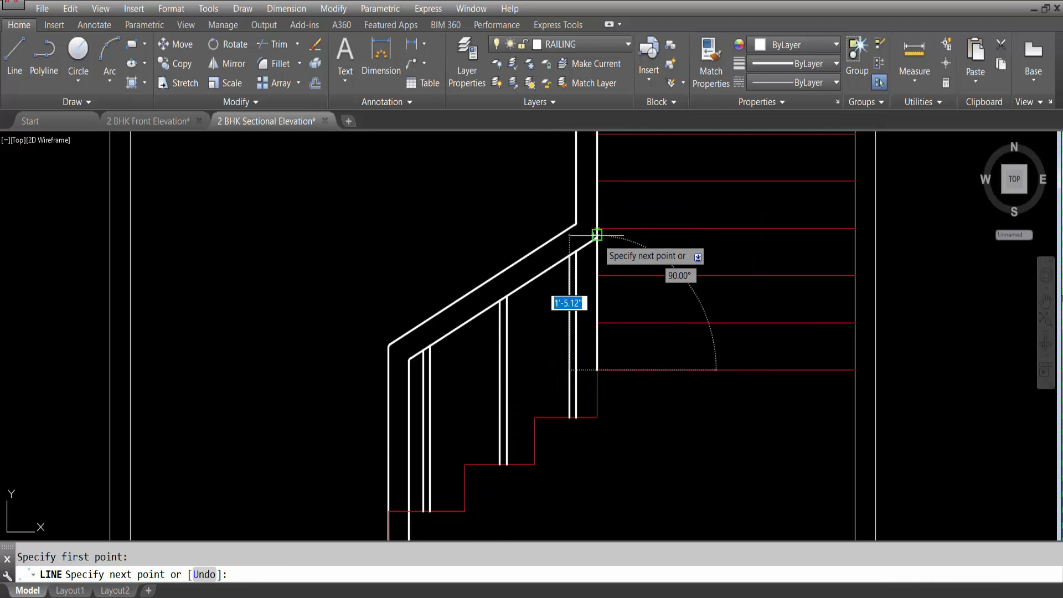
key("Escape")
scroll(622, 289, "down", 6)
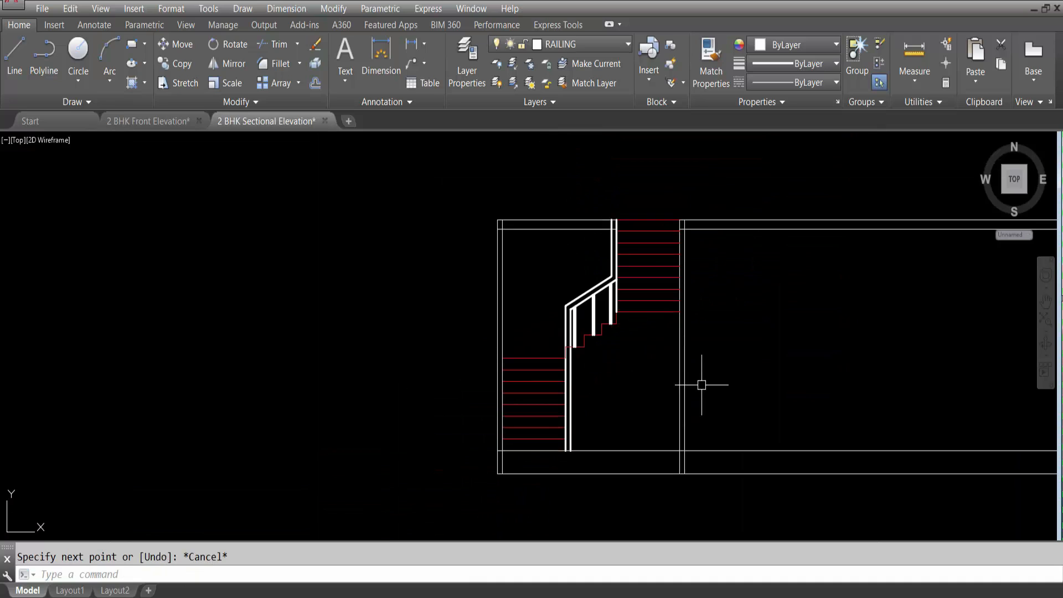
key("ctrl+s")
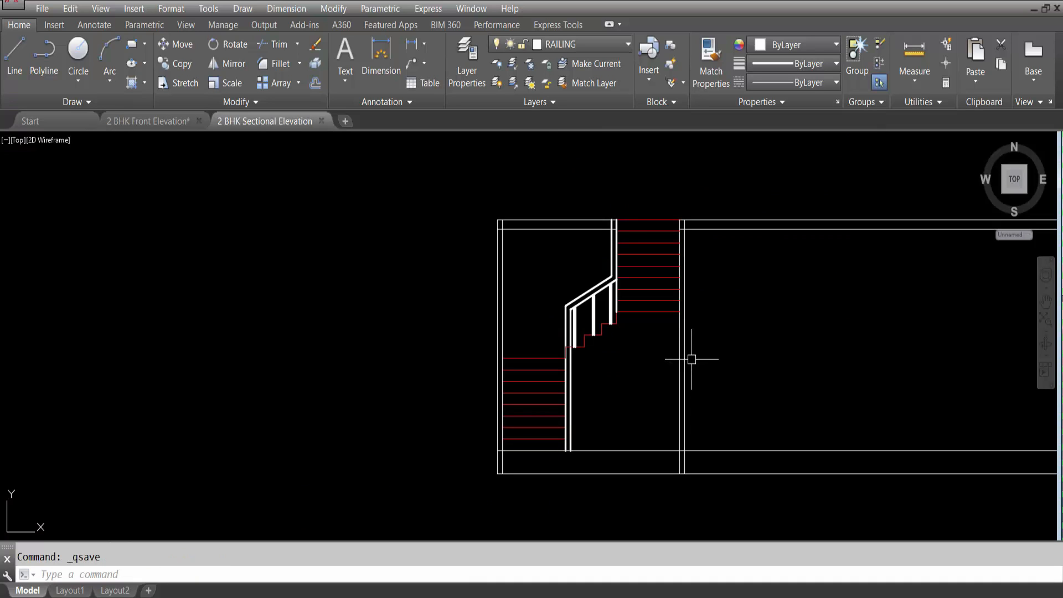
Set the colour of the stair step lines in both flights and the middle steps to ByLayer.
left_click(600, 200)
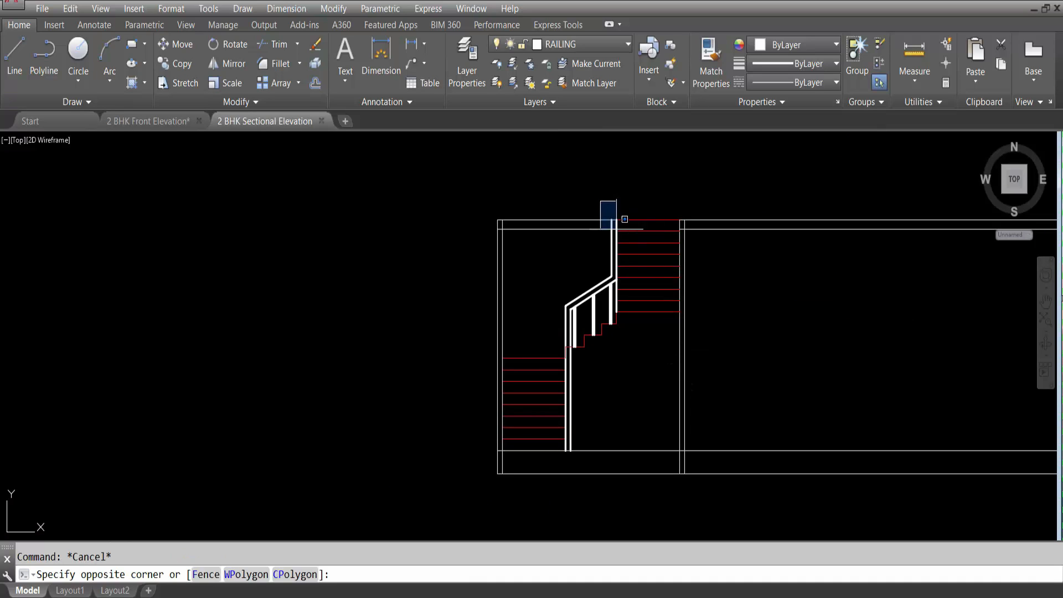
left_click(800, 371)
left_click(451, 310)
left_click(673, 528)
scroll(624, 363, "up", 4)
left_click(559, 277)
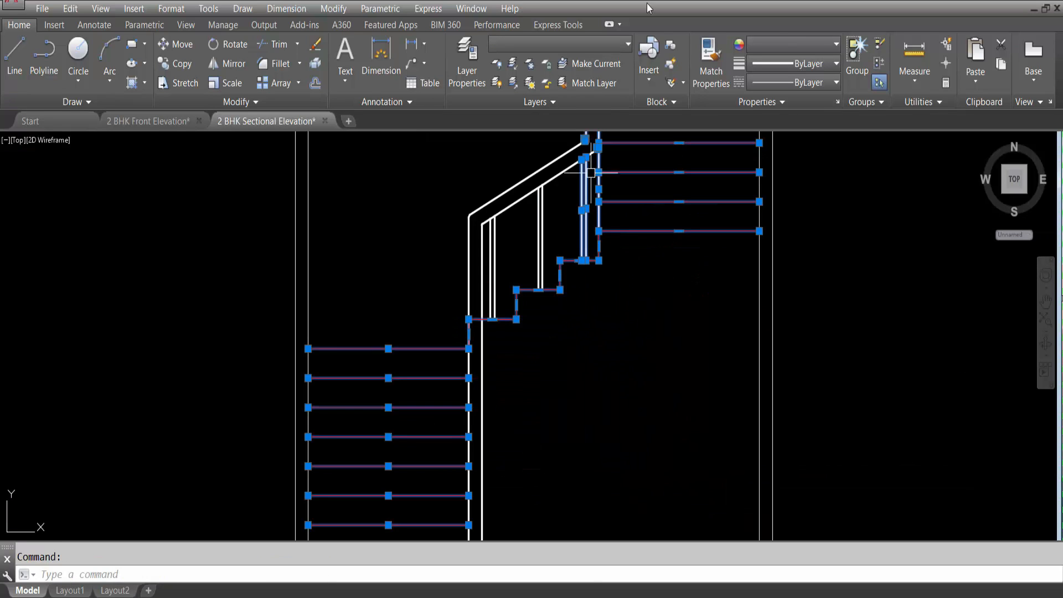
left_click(785, 41)
left_click(798, 64)
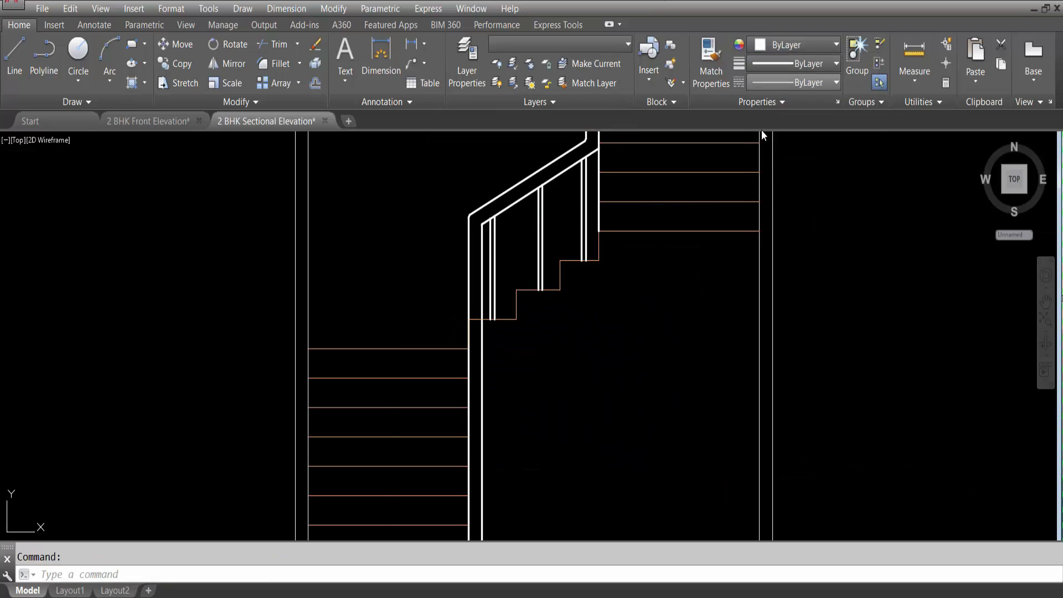
scroll(651, 294, "down", 2)
key("Escape")
scroll(700, 313, "down", 4)
scroll(683, 297, "up", 5)
scroll(682, 296, "down", 1)
scroll(682, 296, "down", 1)
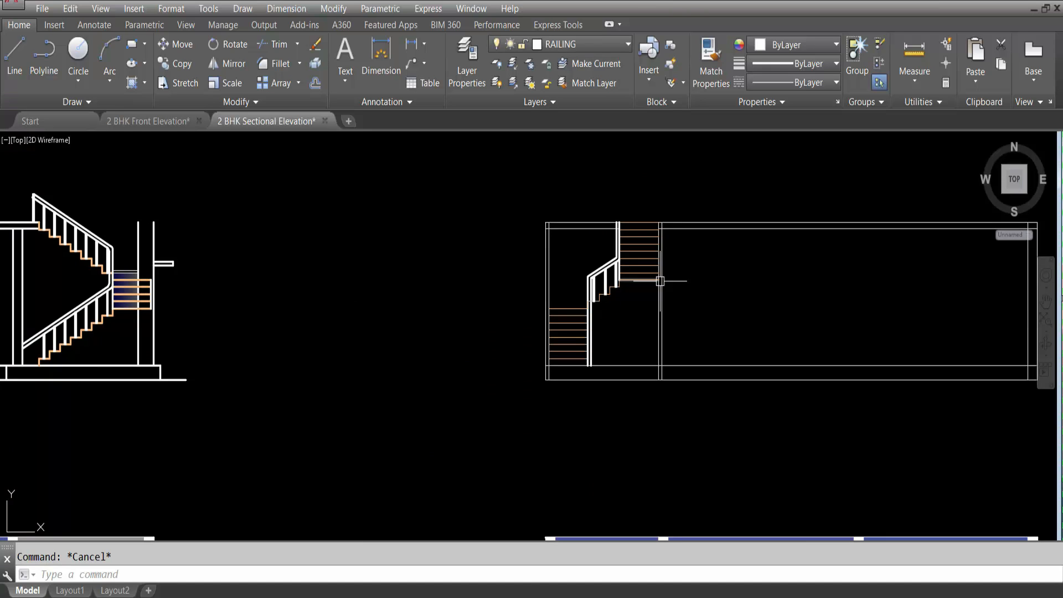
scroll(631, 313, "up", 4)
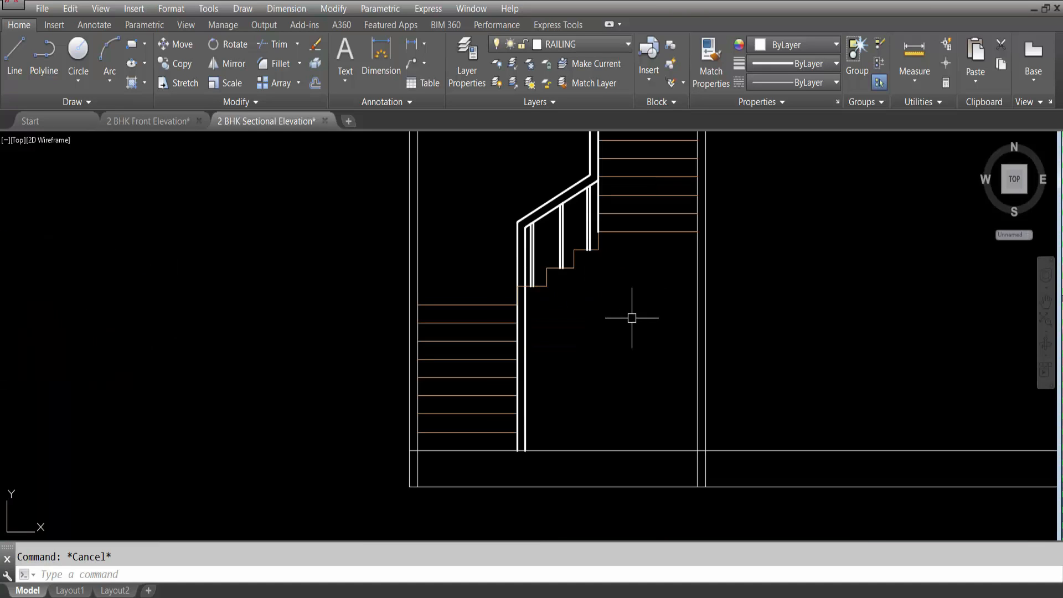
scroll(634, 343, "down", 4)
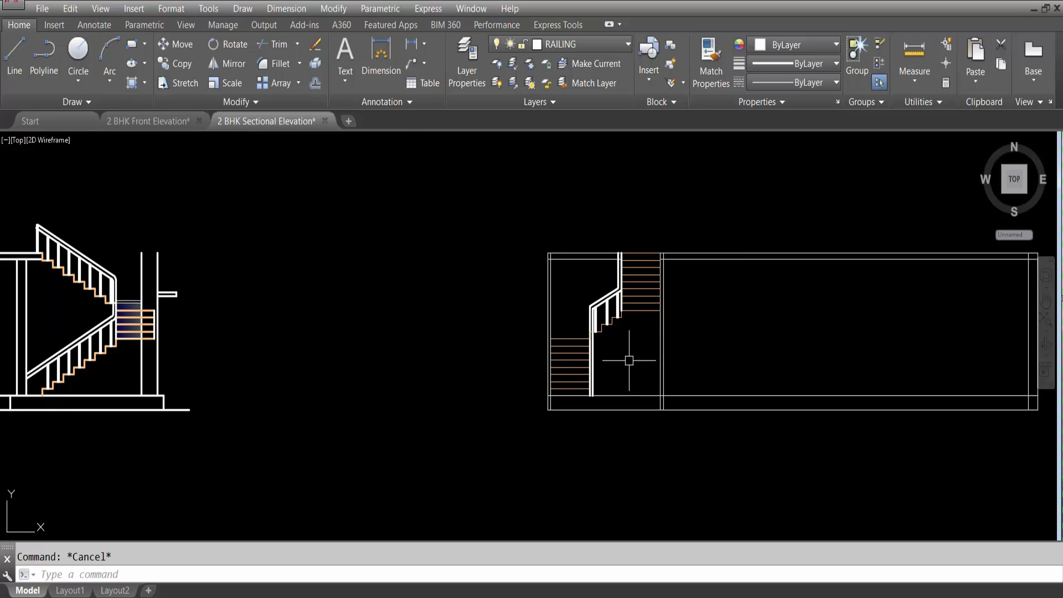
Set the RAILING layer's lineweight to Default in the layer properties.
left_click(562, 47)
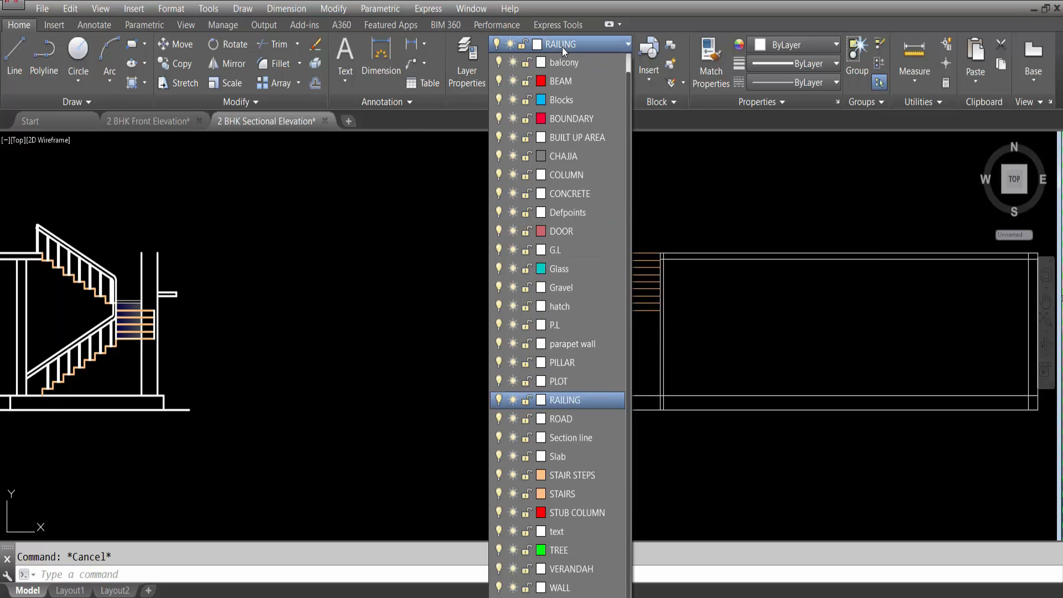
left_click(457, 61)
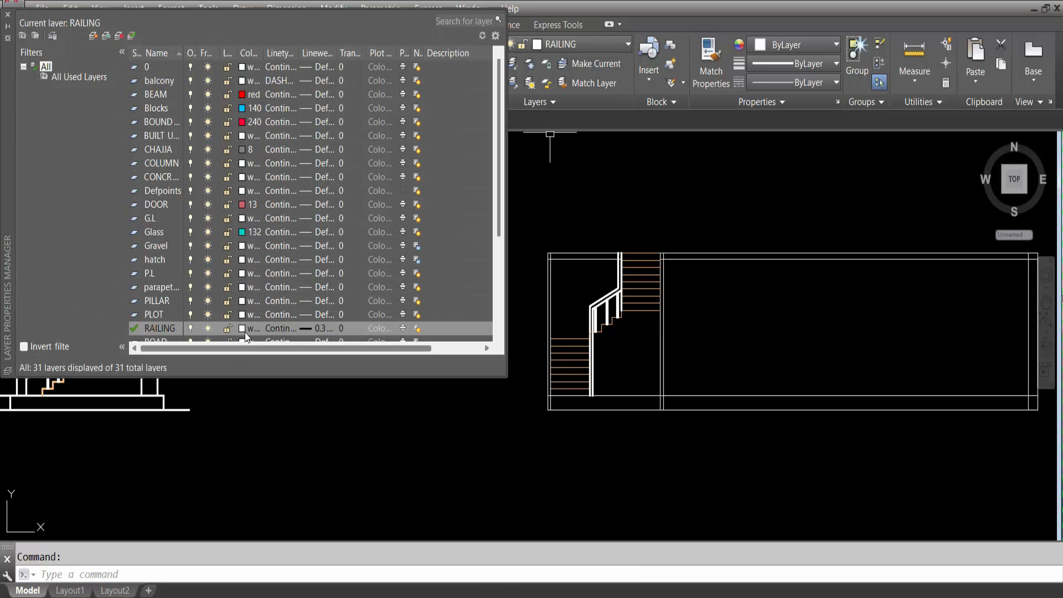
left_click(320, 328)
left_click(501, 217)
left_click(468, 416)
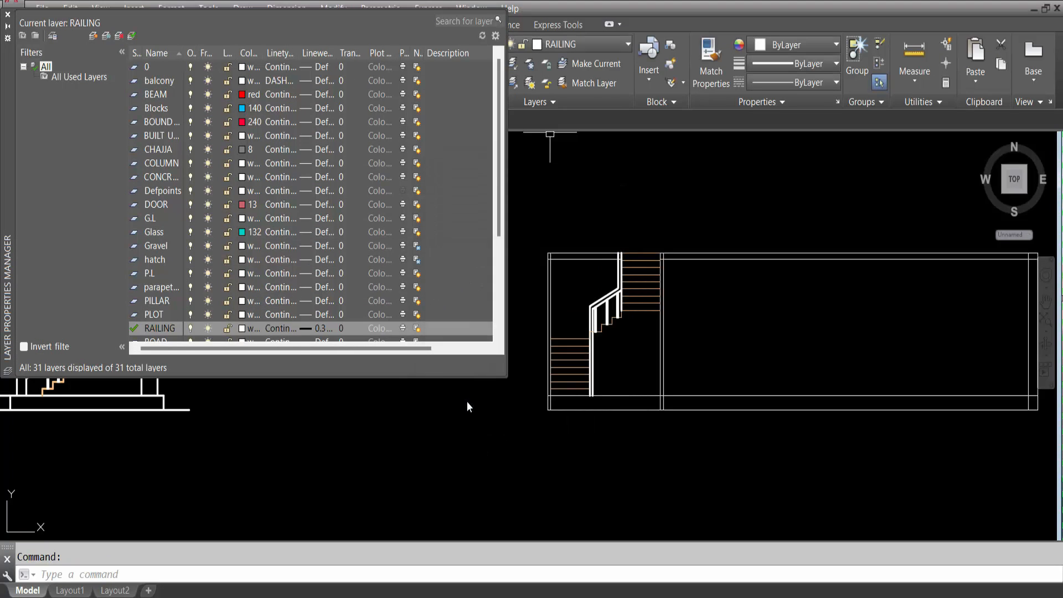
Set the STAIRS layer's colour to white (index colour 7) in the layer properties, and save the drawing.
scroll(165, 311, "down", 2)
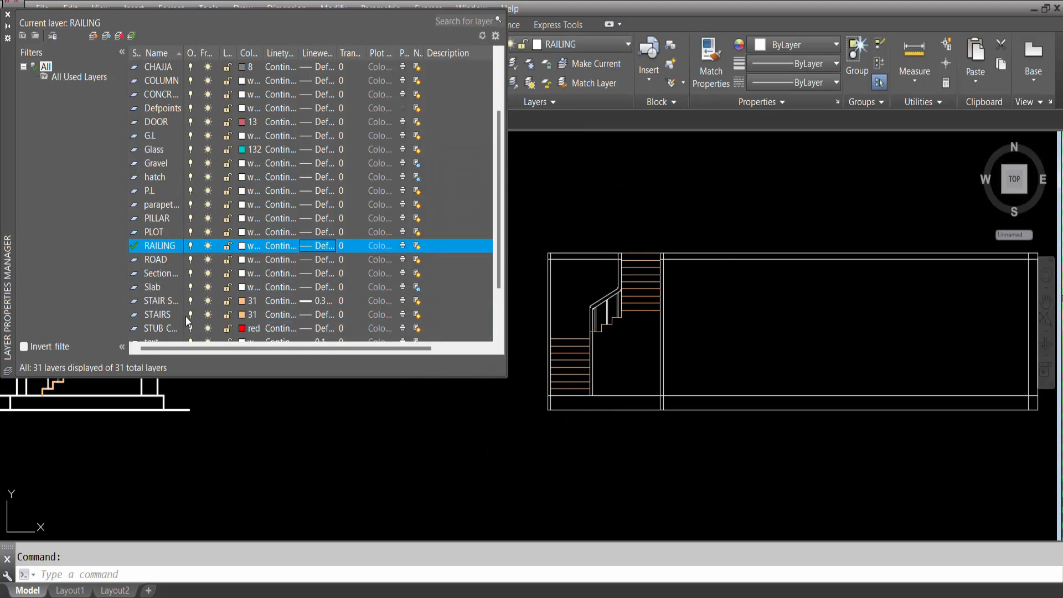
left_click(158, 304)
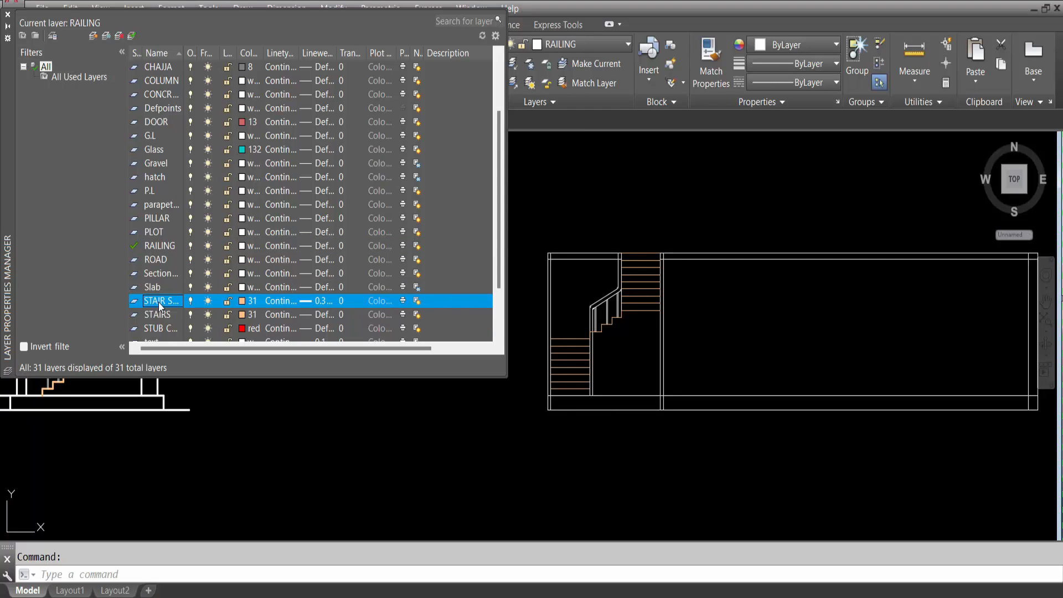
left_click(160, 314)
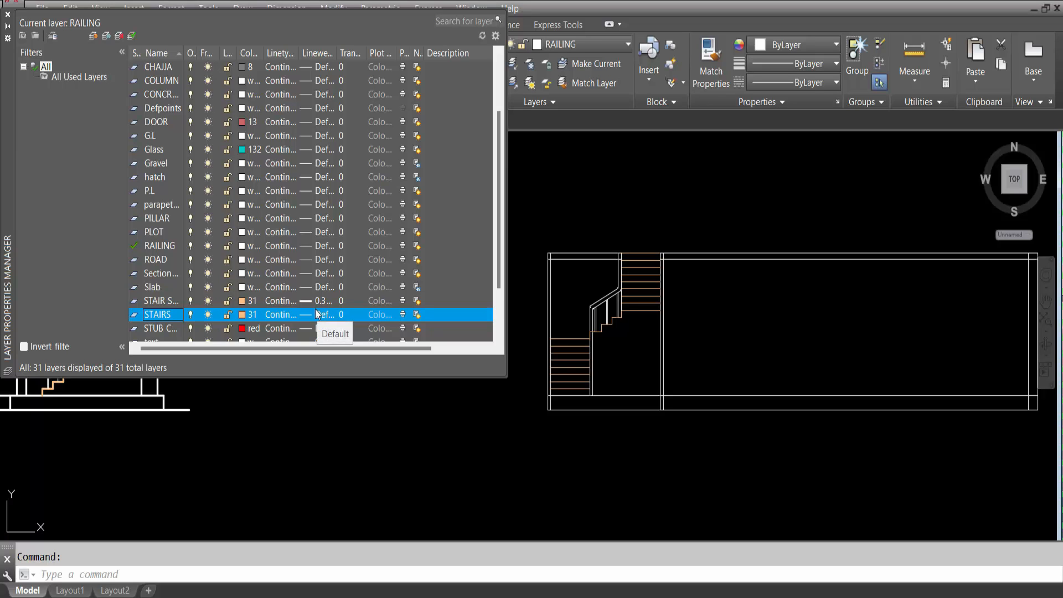
left_click(244, 314)
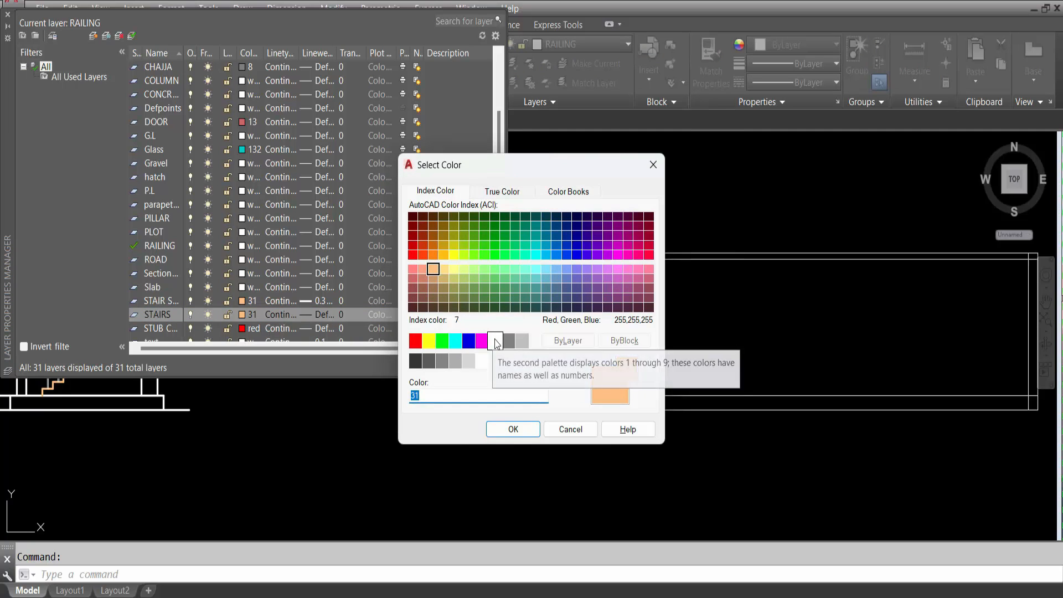
left_click(494, 341)
left_click(511, 429)
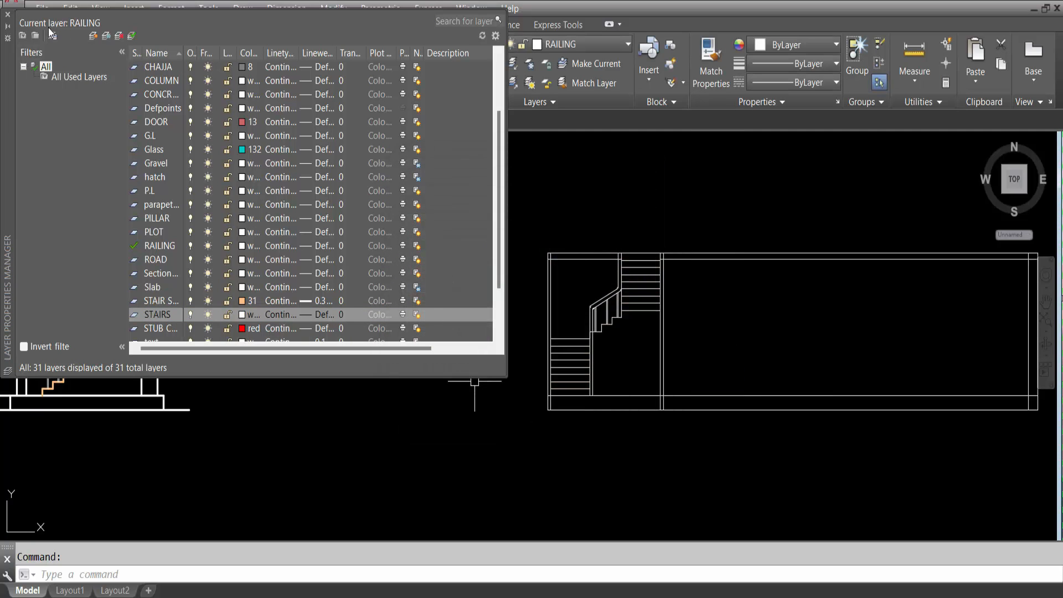
left_click(8, 12)
scroll(446, 210, "down", 3)
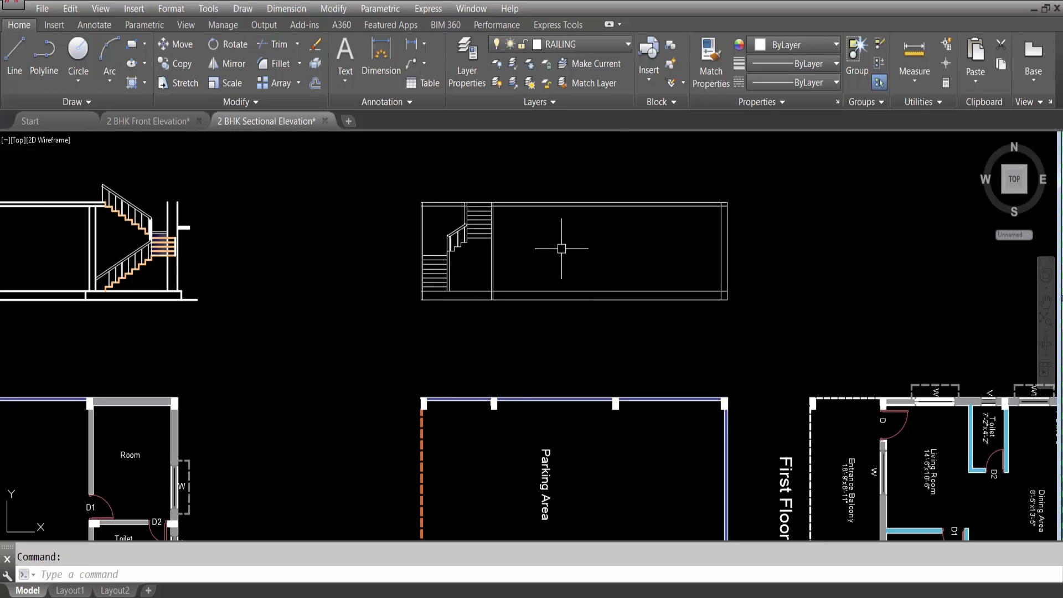
scroll(508, 235, "up", 2)
scroll(522, 320, "down", 2)
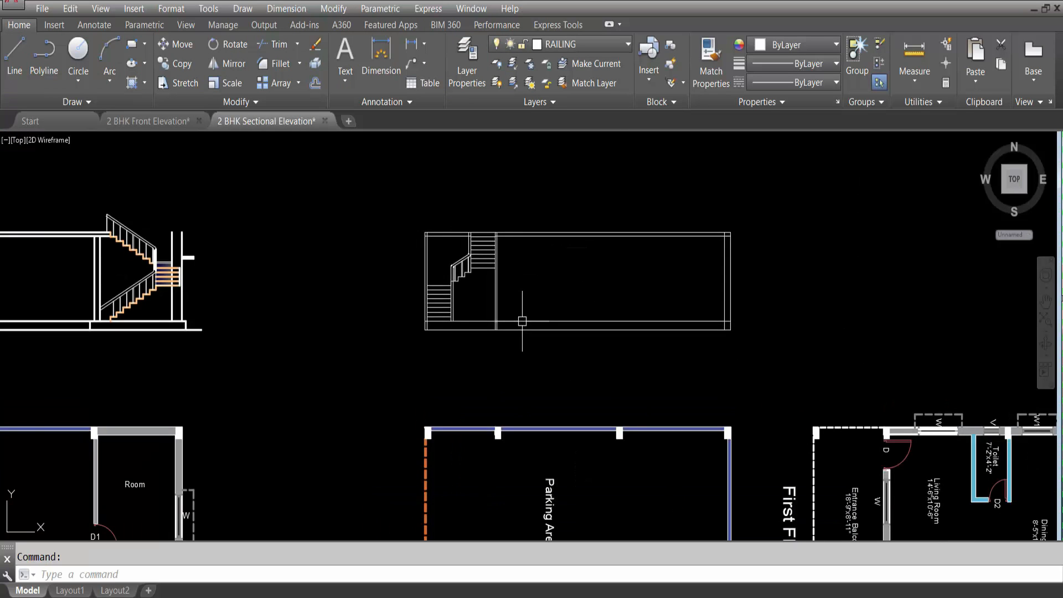
key("ctrl+s")
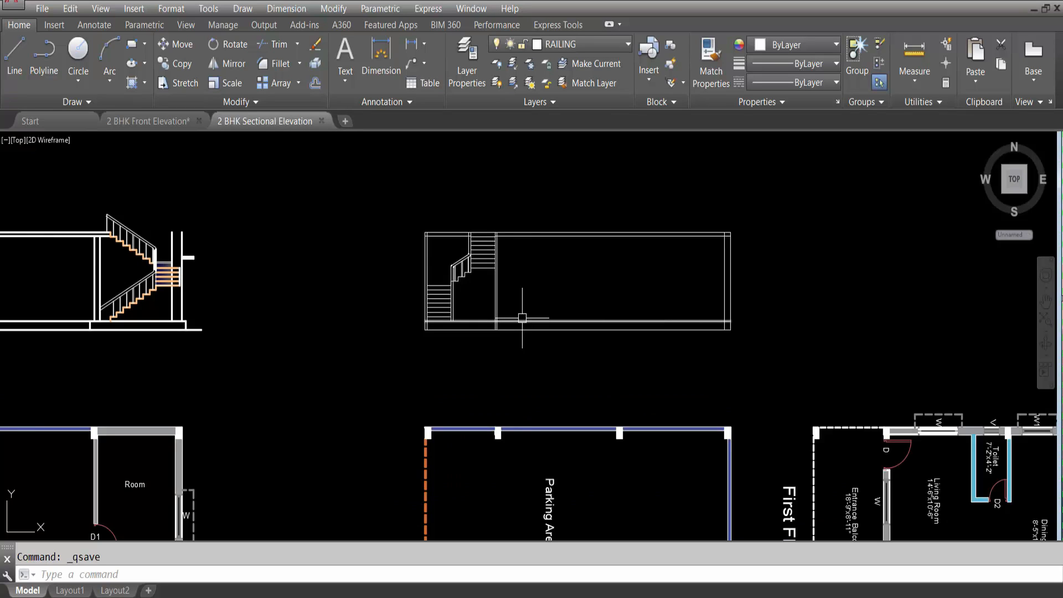
Examine the staircase in the sectional elevation and compare it with the staircase and section line A-B in the rotated floor plan.
scroll(463, 245, "up", 4)
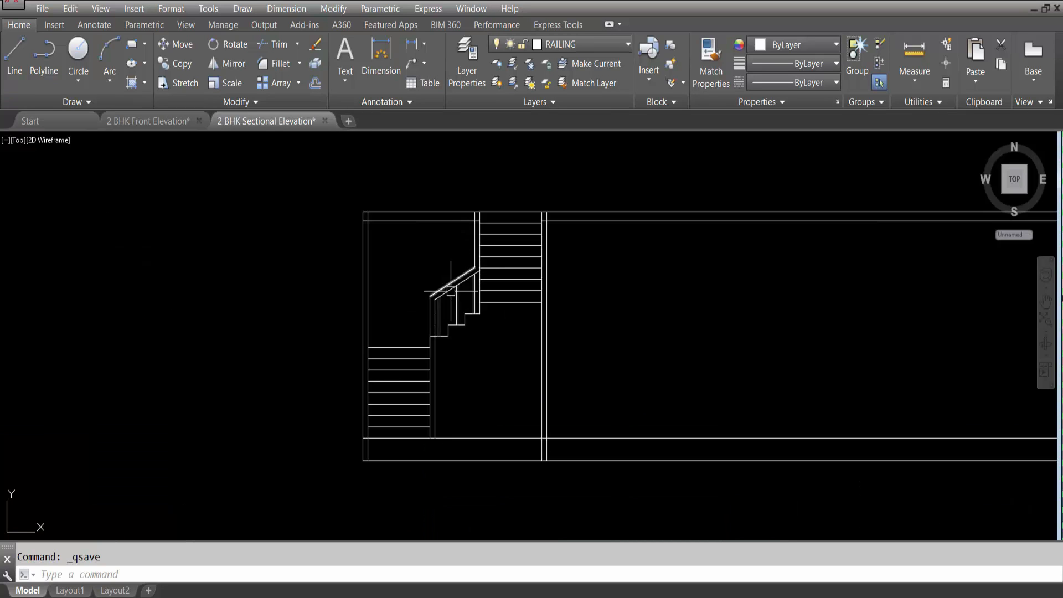
scroll(444, 301, "up", 5)
scroll(474, 301, "down", 5)
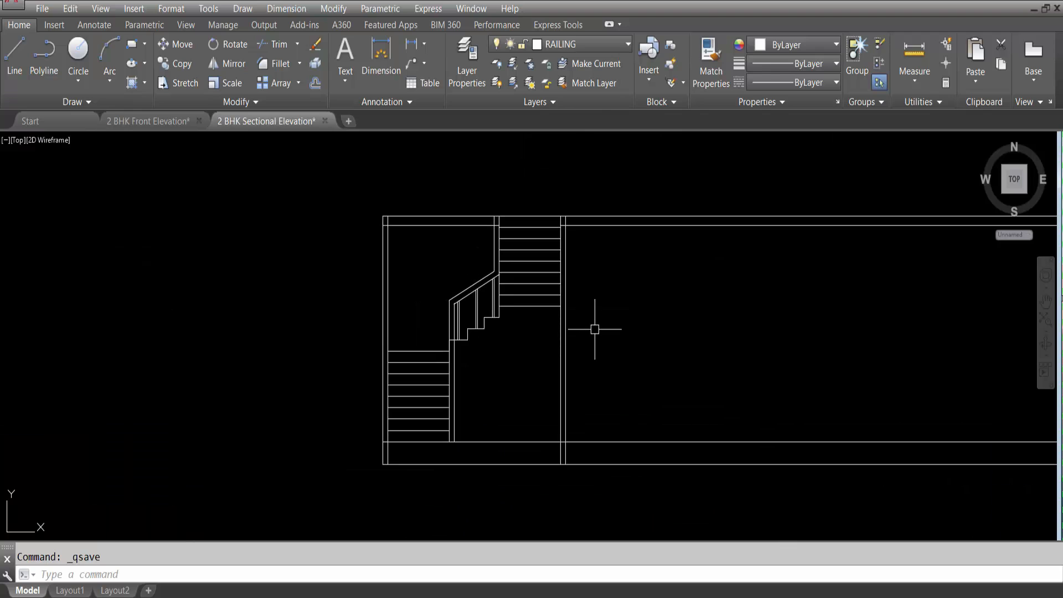
scroll(415, 289, "down", 4)
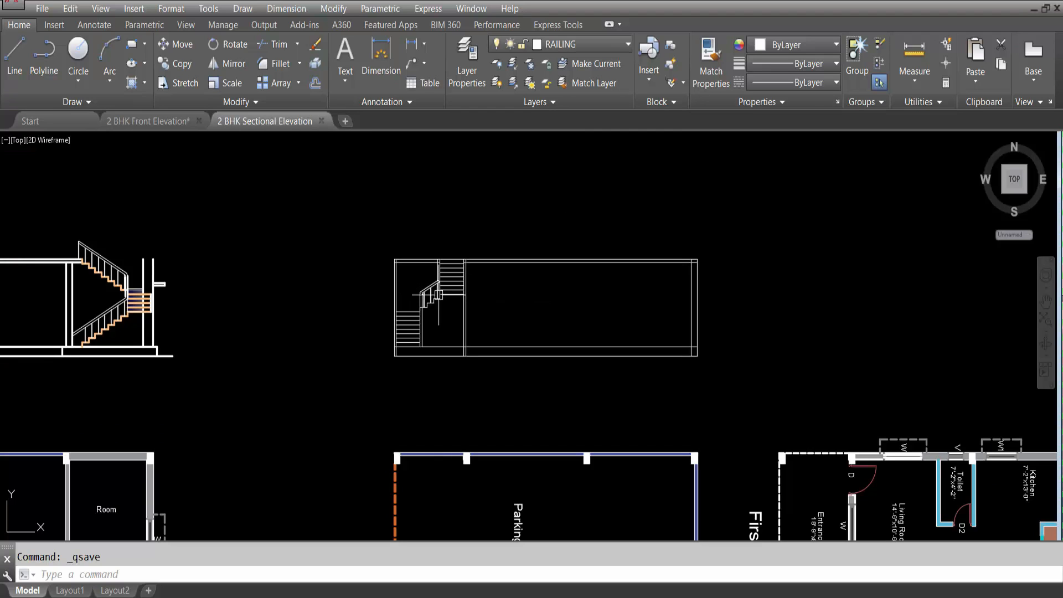
scroll(436, 294, "up", 4)
scroll(415, 332, "down", 6)
scroll(395, 346, "up", 4)
scroll(447, 346, "down", 6)
scroll(430, 431, "up", 8)
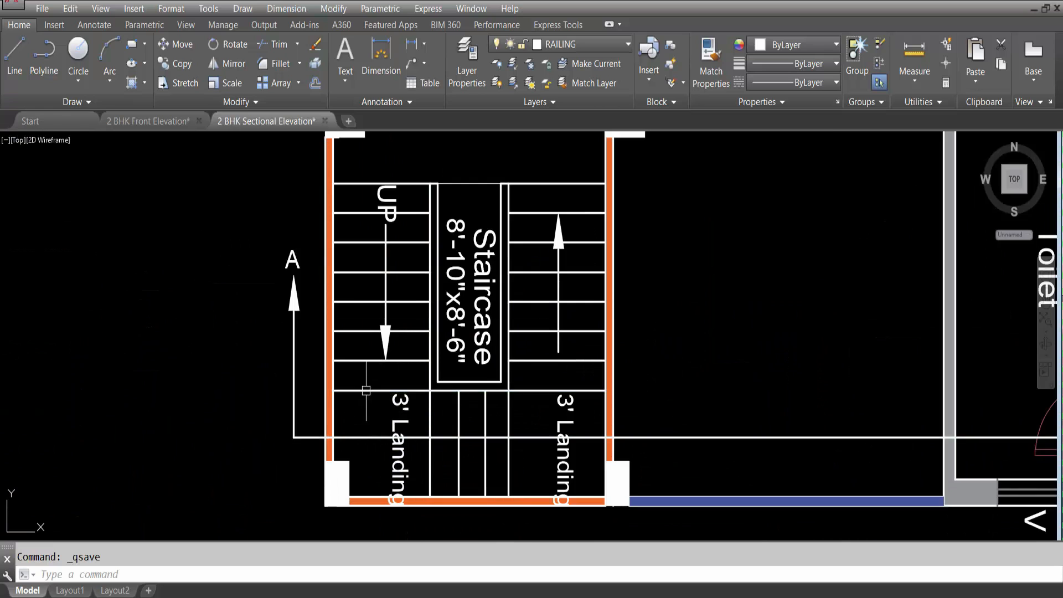
scroll(380, 387, "down", 4)
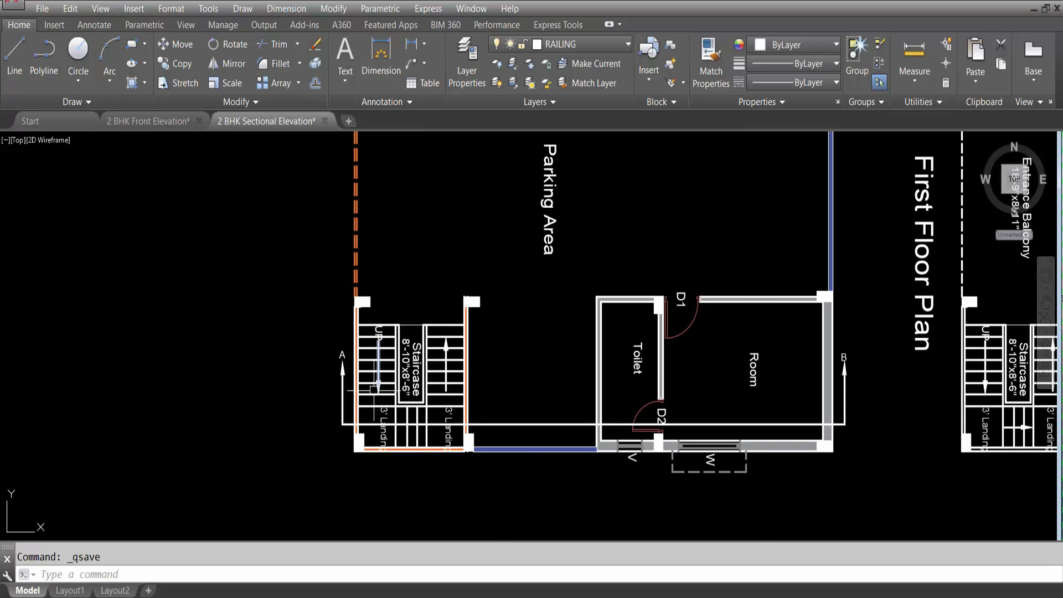
scroll(447, 422, "down", 6)
scroll(426, 299, "up", 6)
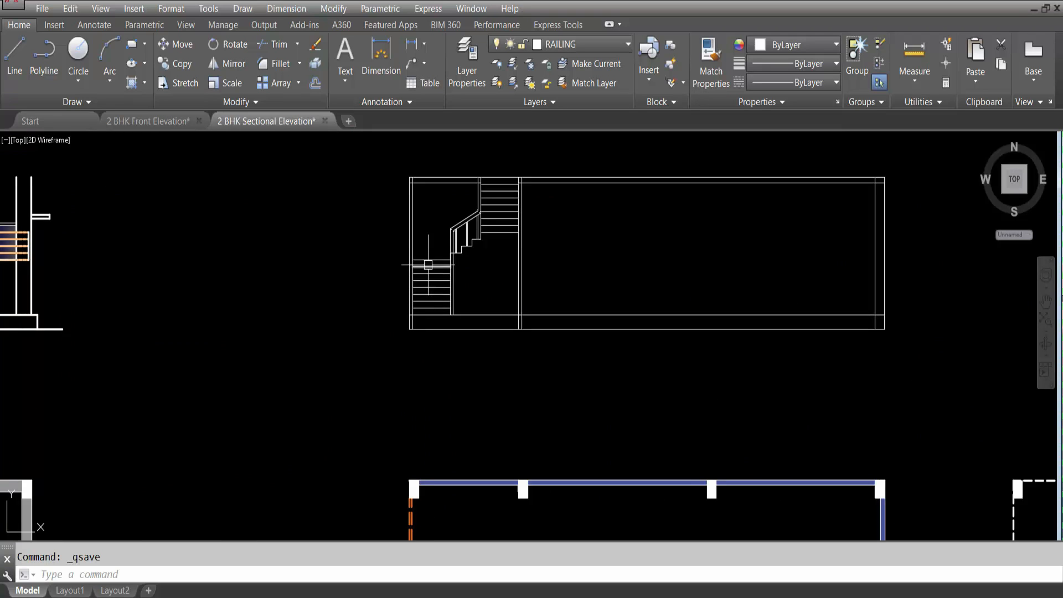
scroll(473, 233, "up", 4)
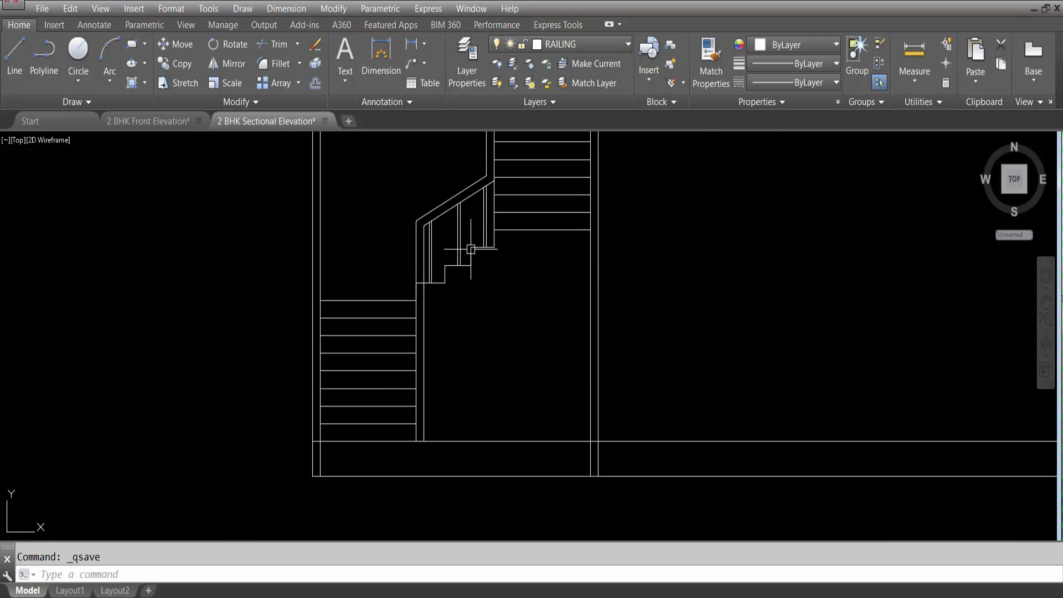
scroll(504, 224, "down", 4)
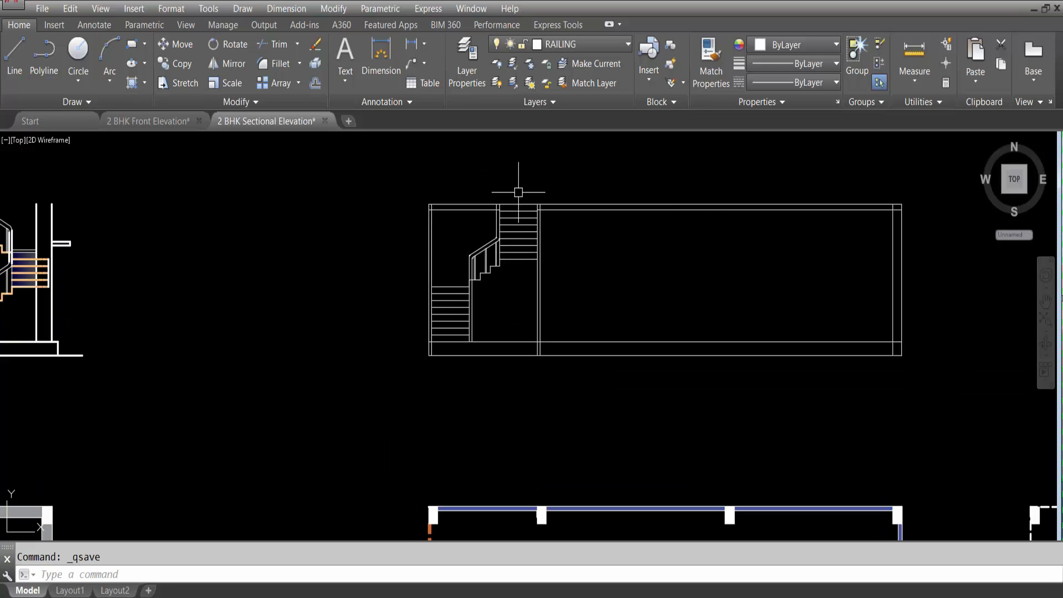
scroll(513, 198, "up", 2)
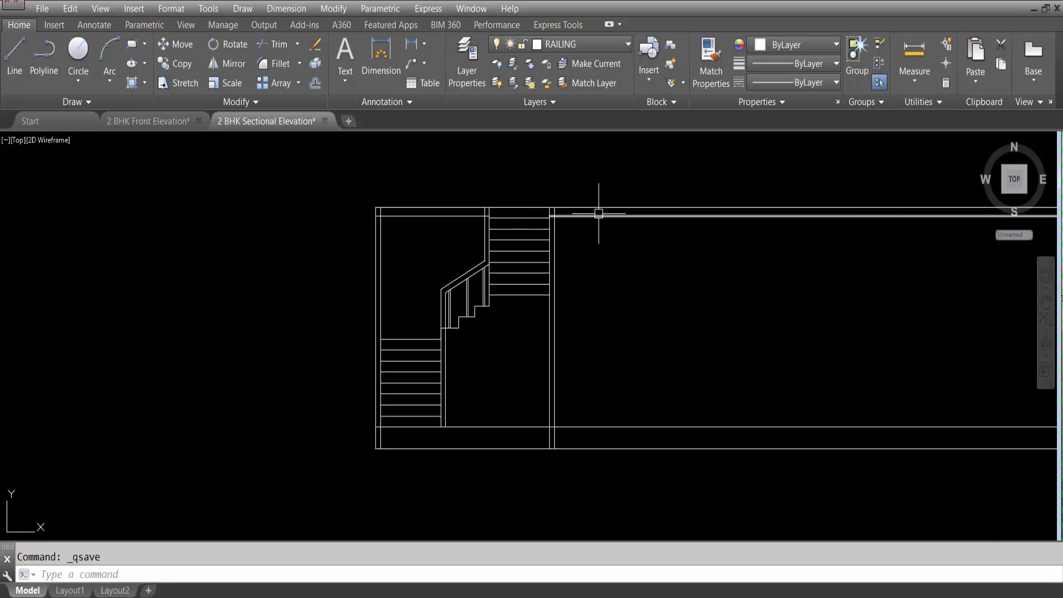
scroll(470, 182, "down", 4)
scroll(489, 349, "up", 5)
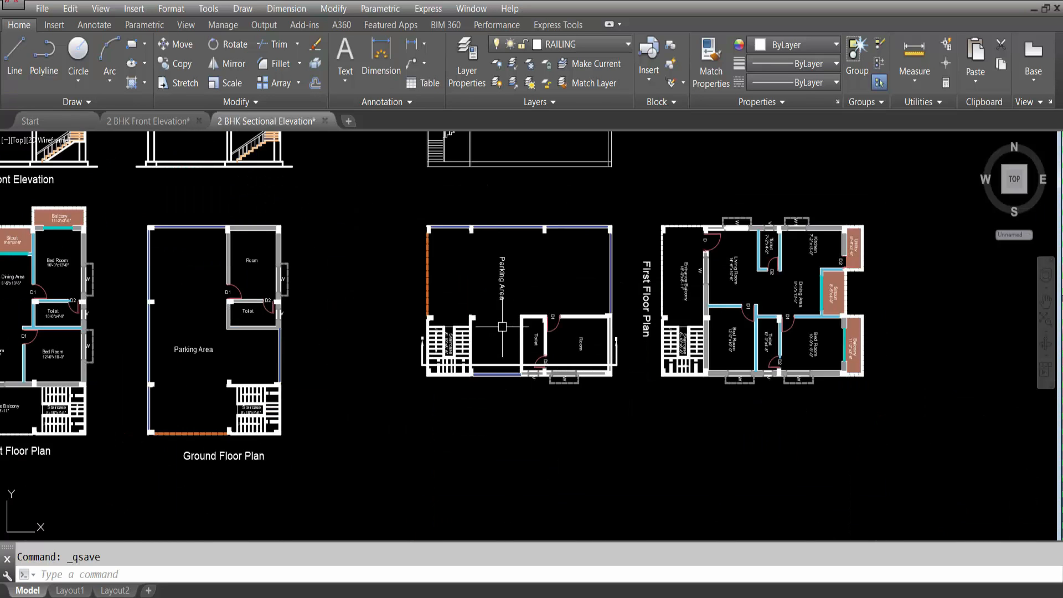
scroll(492, 355, "down", 2)
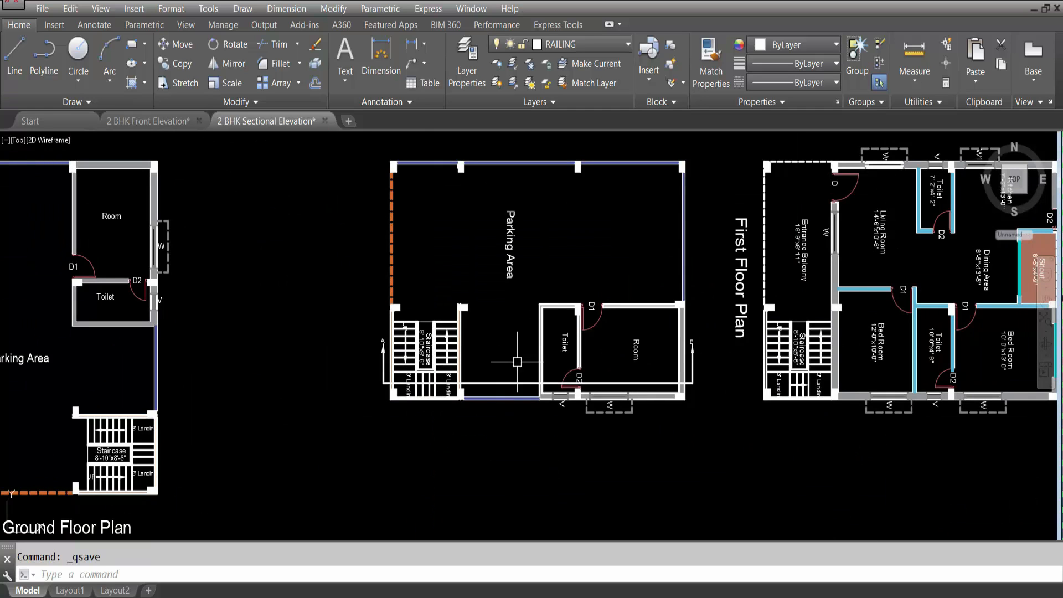
Draw a vertical construction line through the outer corner of the column beside the staircase, on its parking-area side, in the rotated floor plan.
scroll(459, 313, "up", 2)
scroll(442, 310, "up", 4)
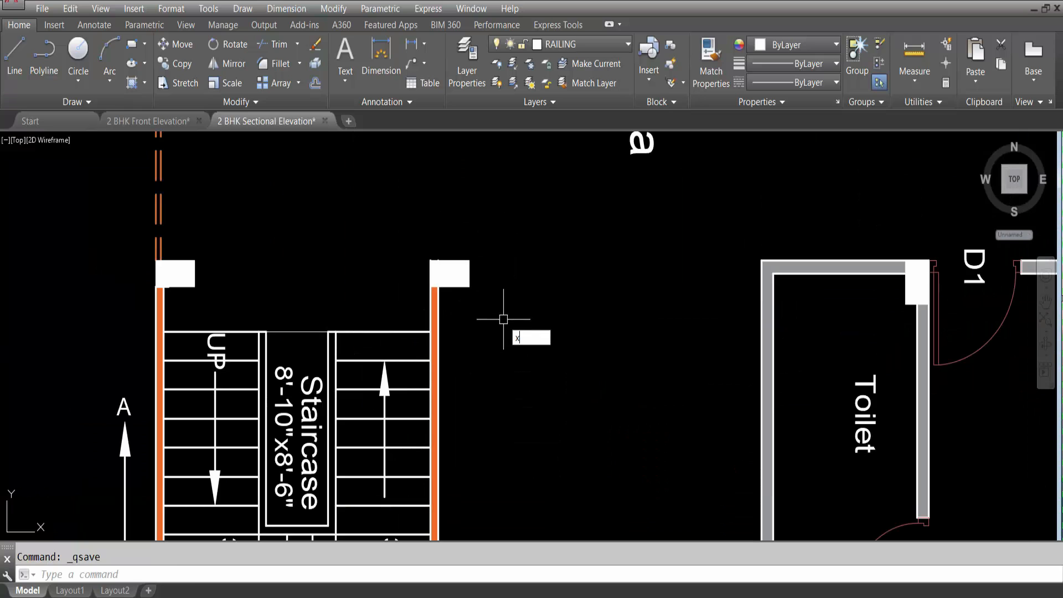
type("l")
key("Return")
type("v")
key("Return")
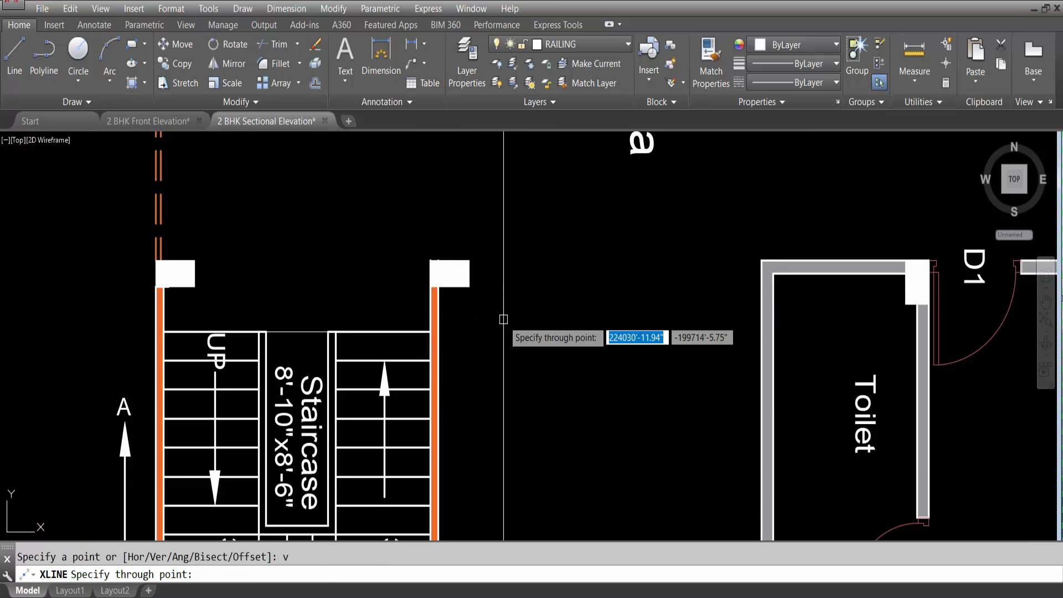
left_click(472, 294)
scroll(547, 404, "down", 2)
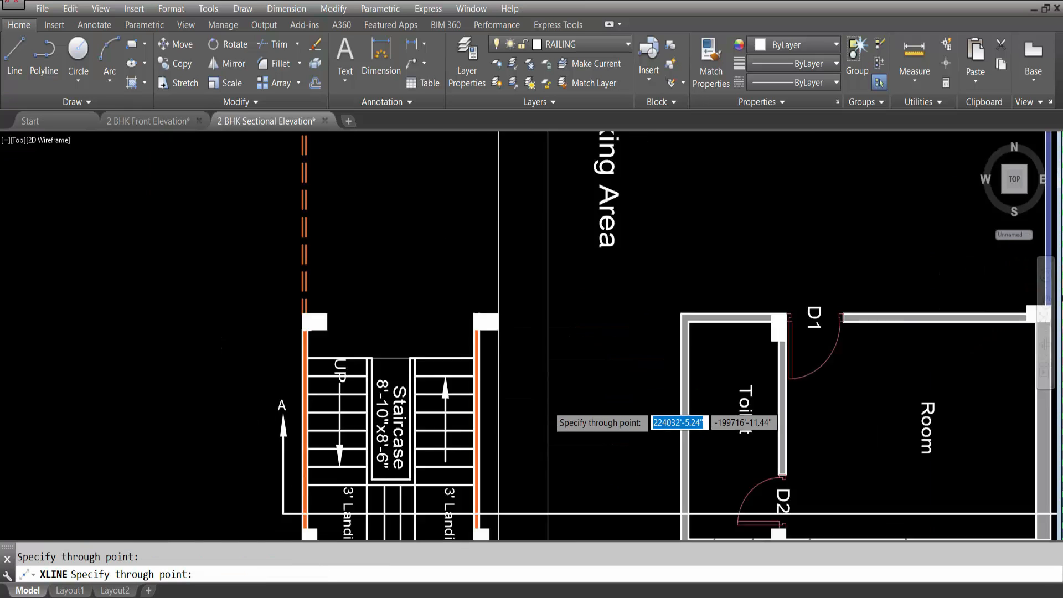
scroll(547, 407, "down", 5)
scroll(573, 206, "up", 5)
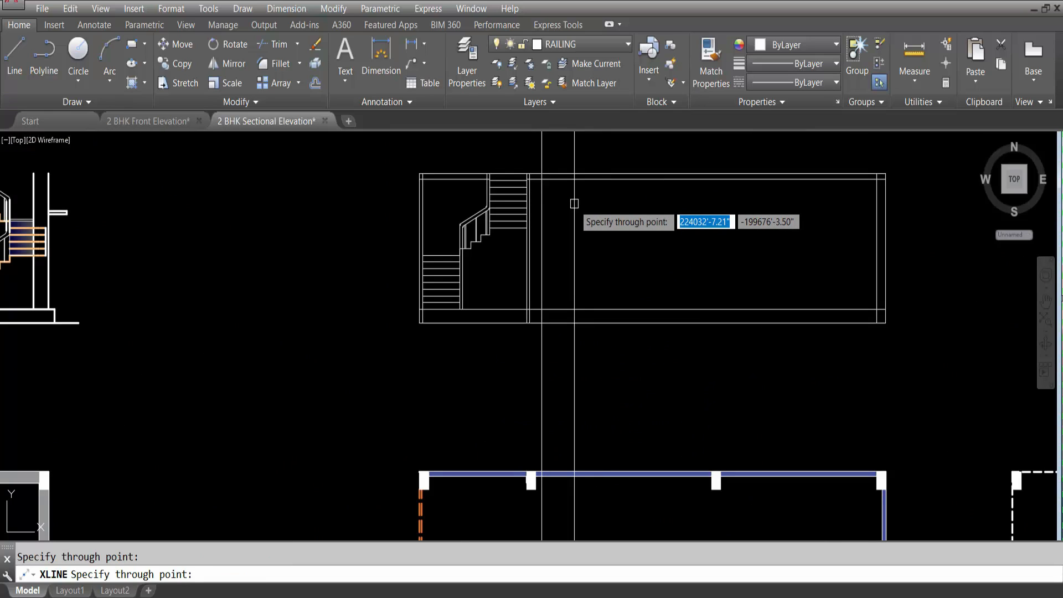
key("Escape")
Trim the construction line above the slab underside, using the slab's lower line and the floor line as cutting edges.
type("tr")
key("Return")
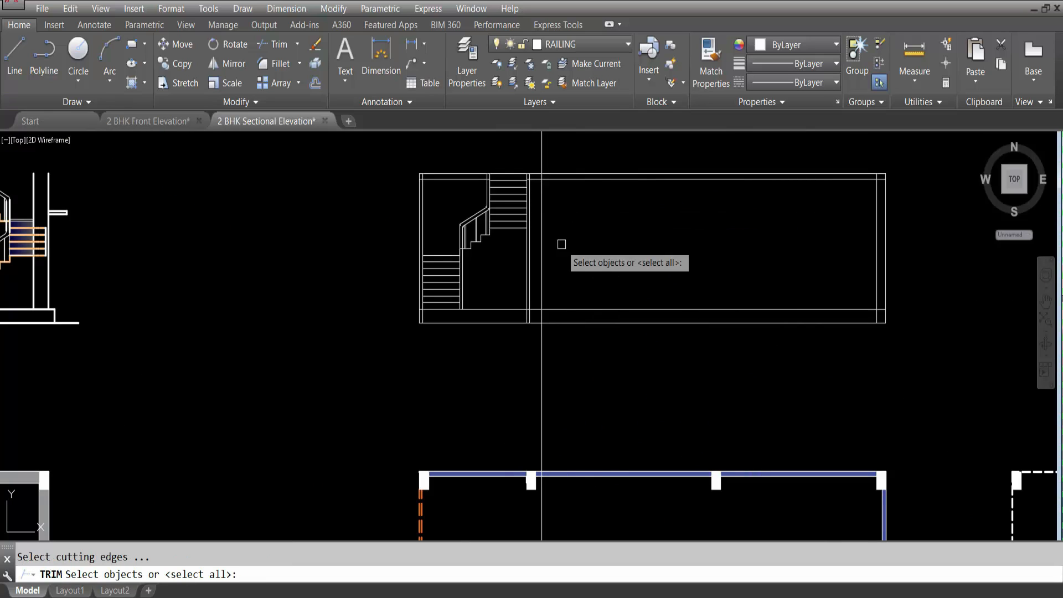
left_click(553, 309)
left_click(553, 177)
key("Return")
left_click(541, 154)
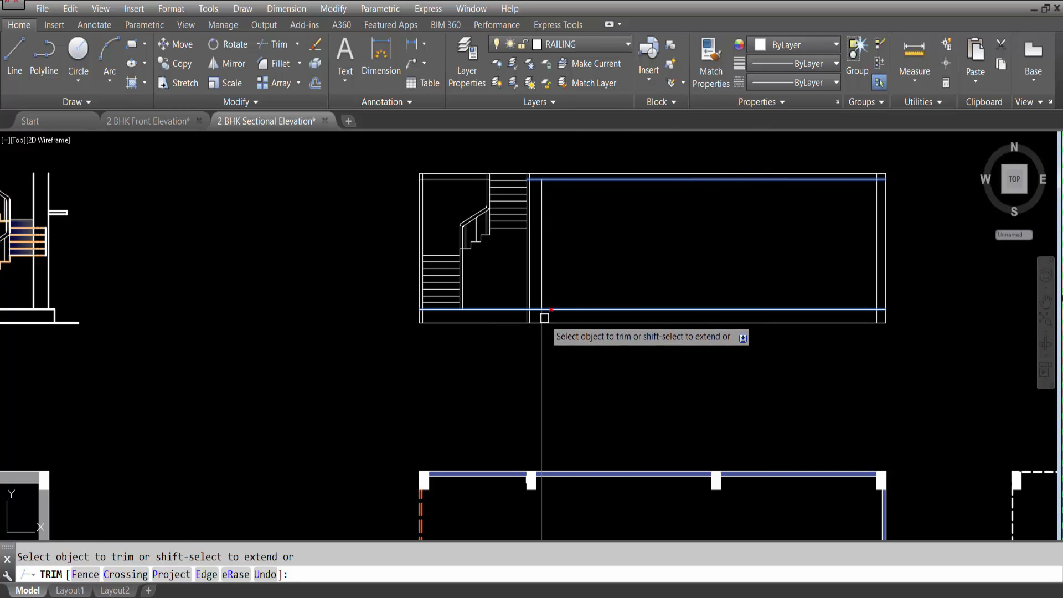
Fillet the upper stair flight's bottom tread line to the vertical line just beyond the flight's right end, with radius 0.
key("Escape")
scroll(469, 332, "up", 3)
type("f")
key("Return")
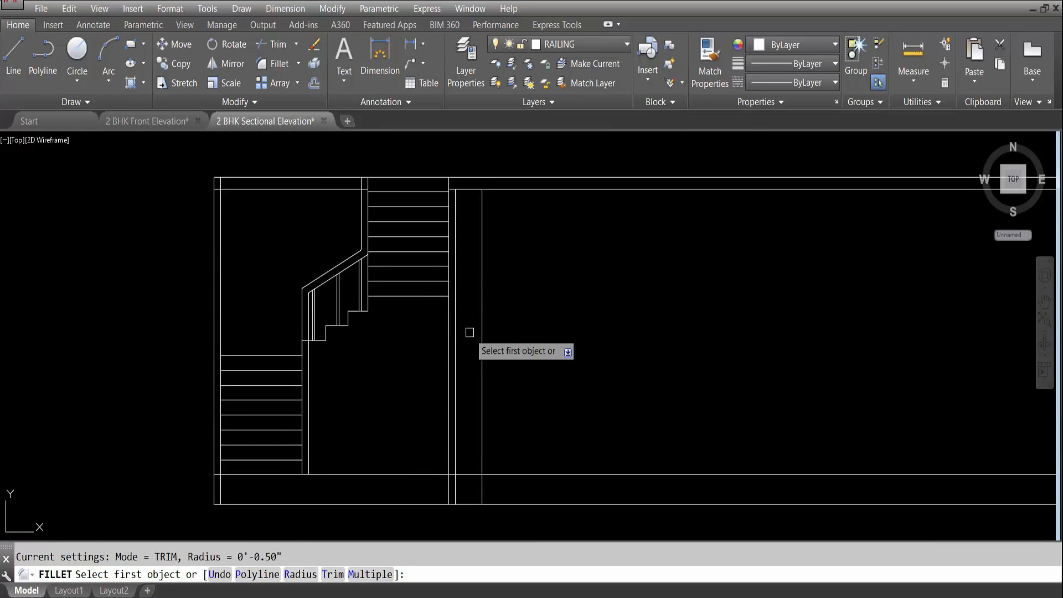
type("r")
key("Return")
type("0")
key("Return")
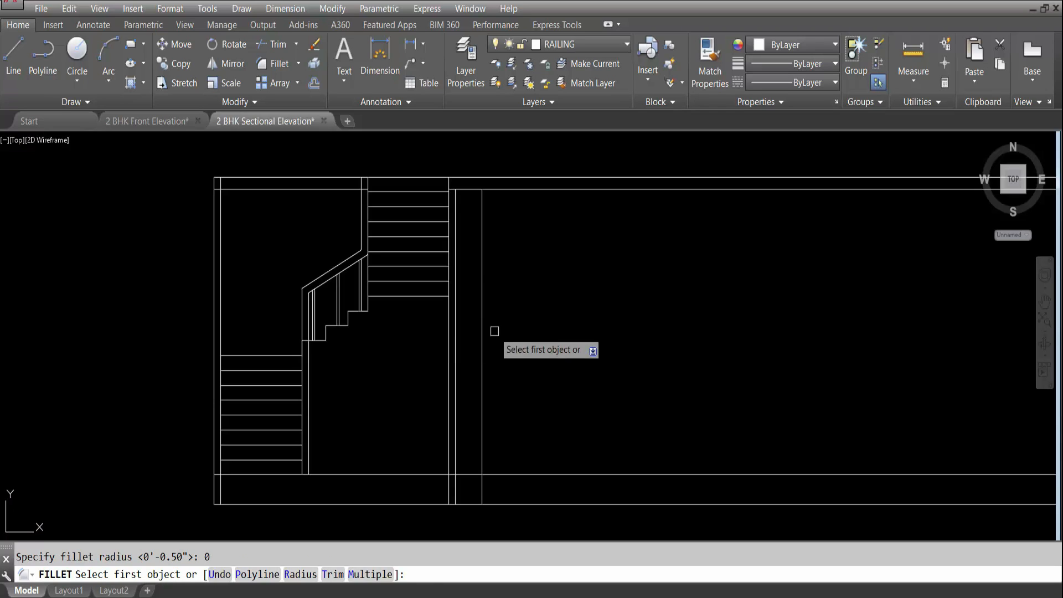
scroll(420, 290, "up", 2)
left_click(465, 277)
scroll(504, 317, "down", 3)
scroll(484, 272, "up", 3)
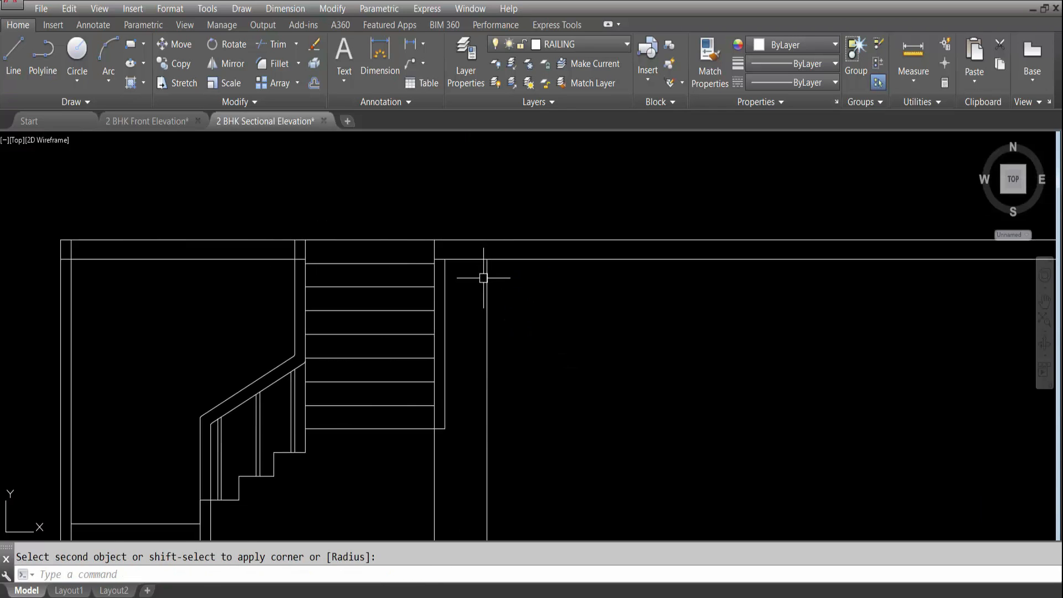
Extend the upper flight's outer vertical line to the slab's top line and trim the slab's lower line between the two verticals.
key("Return")
left_click(482, 240)
key("Return")
left_click(445, 284)
key("Escape")
type("tr")
key("Return")
key("Return")
scroll(439, 254, "down", 5)
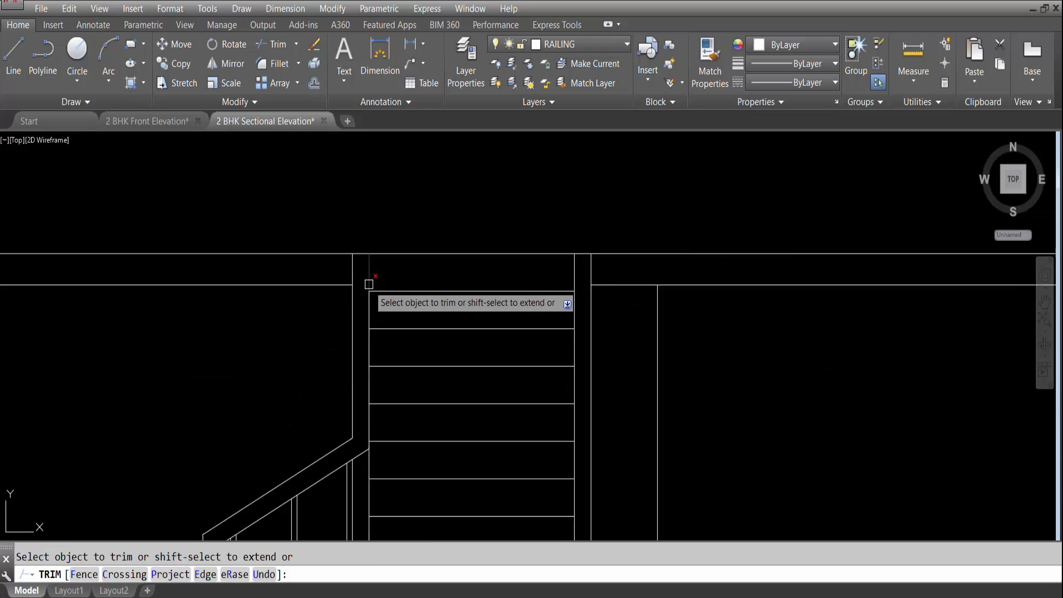
key("Escape")
scroll(500, 427, "down", 2)
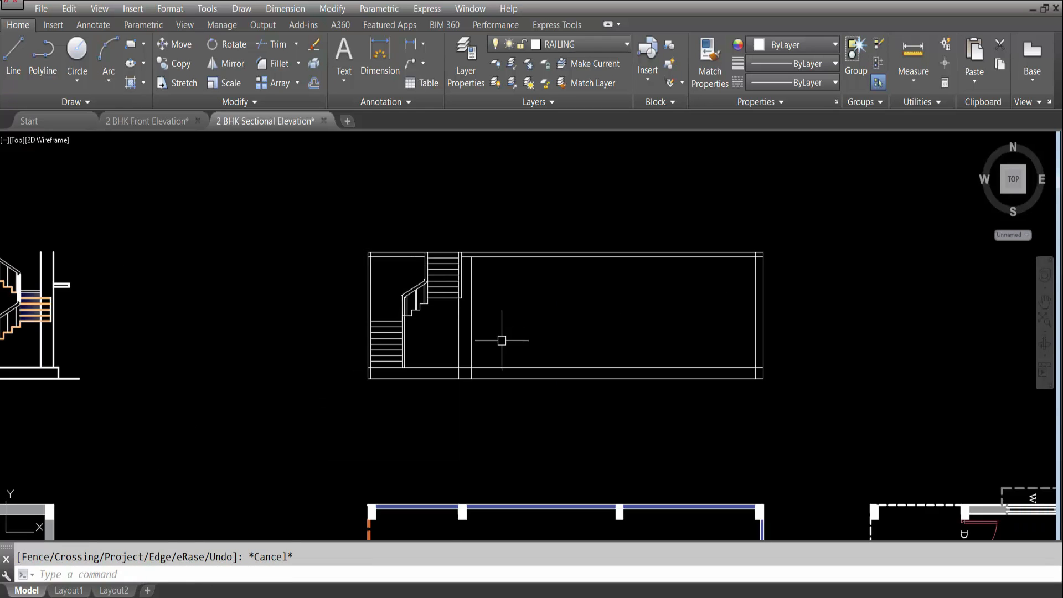
Break the filleted polyline at its lower corner beside the upper stair flight.
scroll(506, 323, "up", 2)
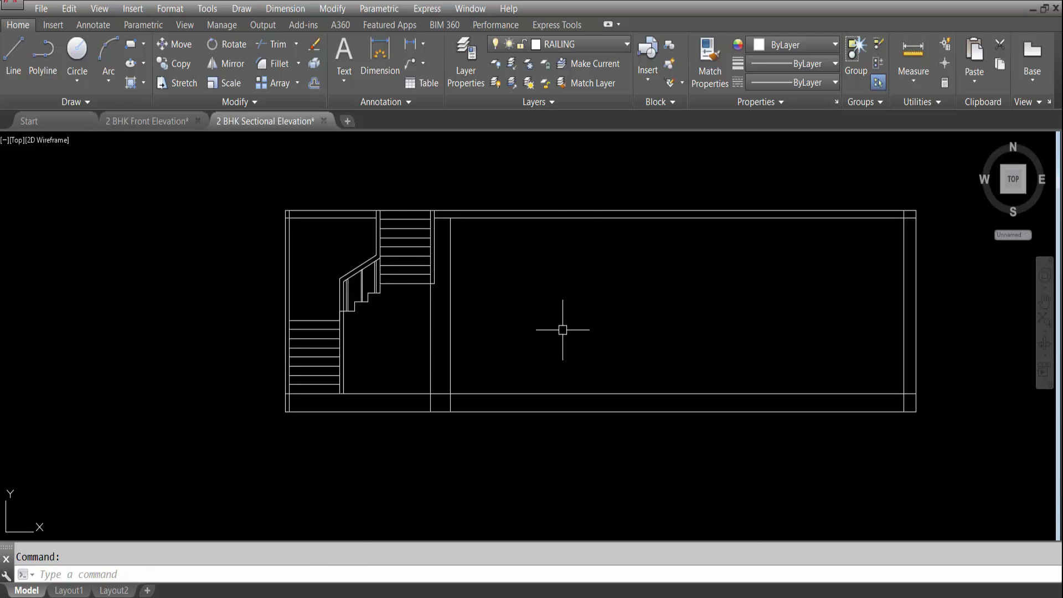
scroll(441, 237, "up", 3)
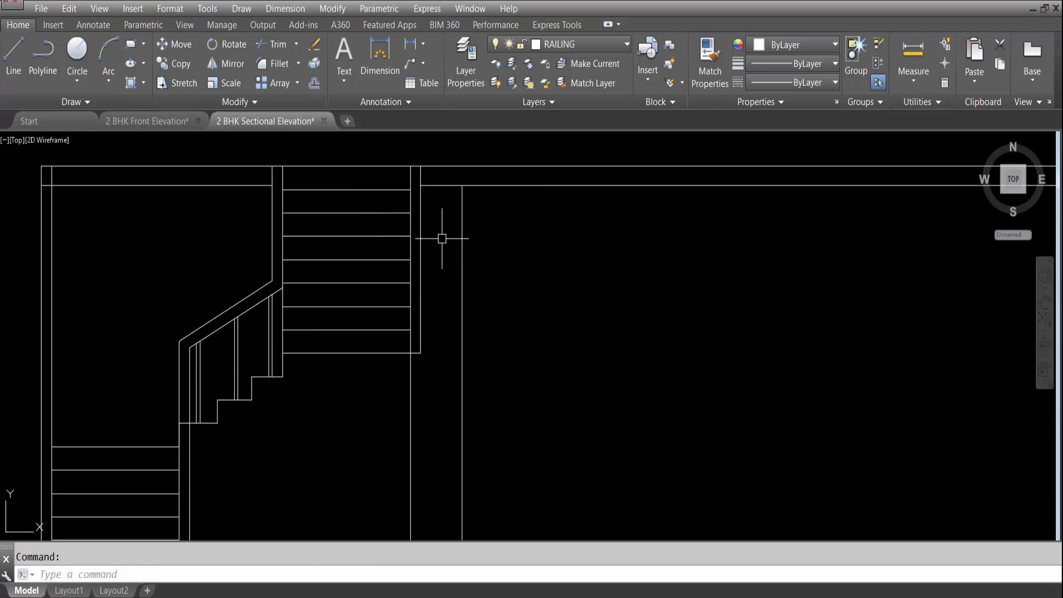
left_click(420, 288)
key("Escape")
scroll(445, 290, "down", 2)
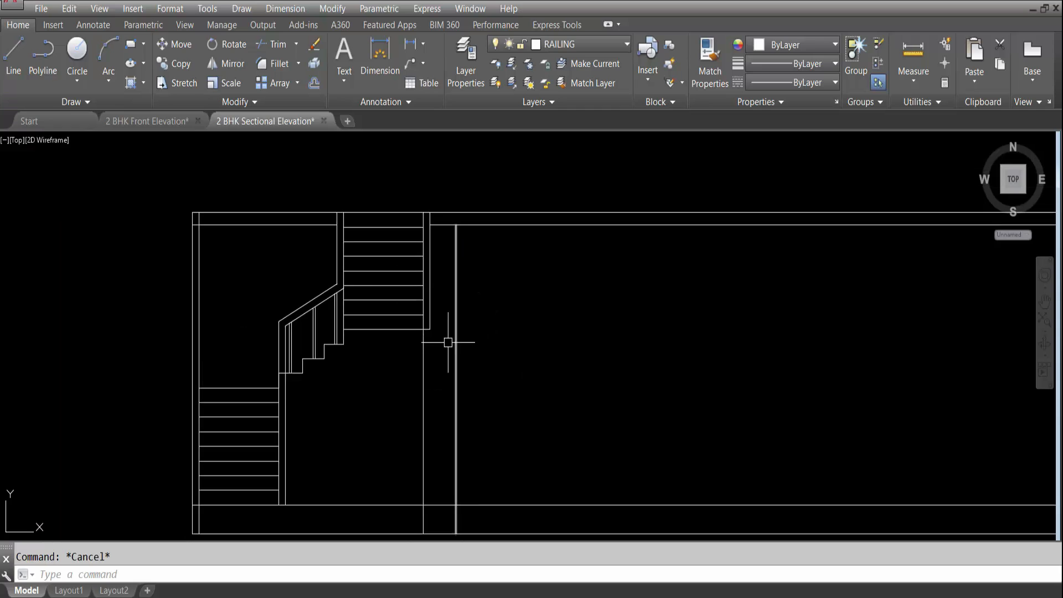
scroll(439, 306, "up", 2)
type("br")
key("Return")
left_click(424, 324)
left_click(424, 348)
Extend the broken vertical line back down to the upper flight's bottom tread line.
type("ex")
key("Return")
left_click(384, 344)
key("Return")
left_click(424, 317)
key("Escape")
Give the upper flight's outer vertical line a dashed linetype with a linetype scale of 10.
left_click(424, 291)
right_click(424, 291)
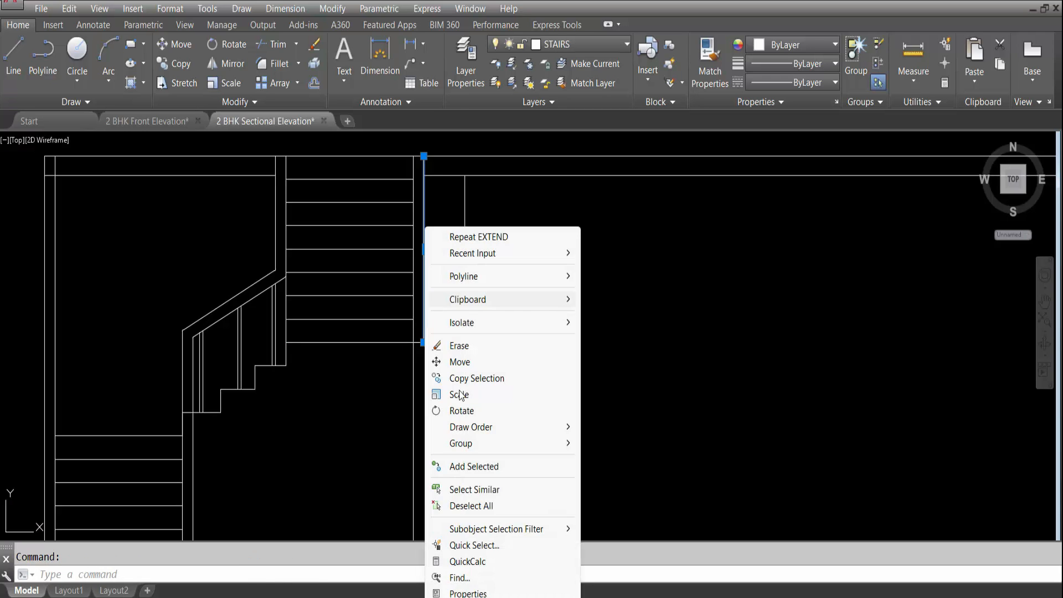
left_click(459, 593)
scroll(84, 180, "down", 3)
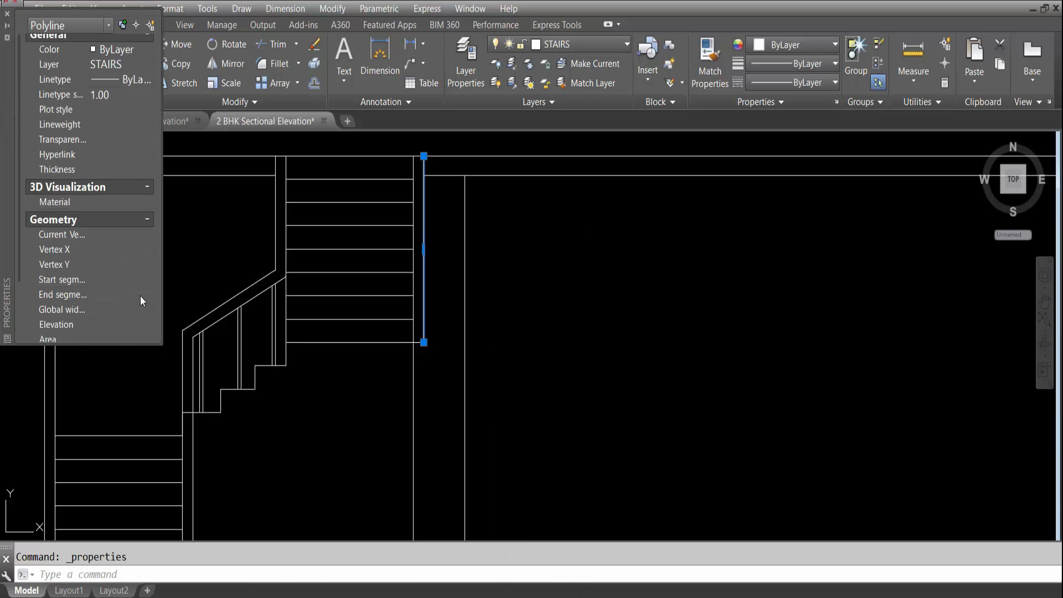
scroll(102, 237, "up", 3)
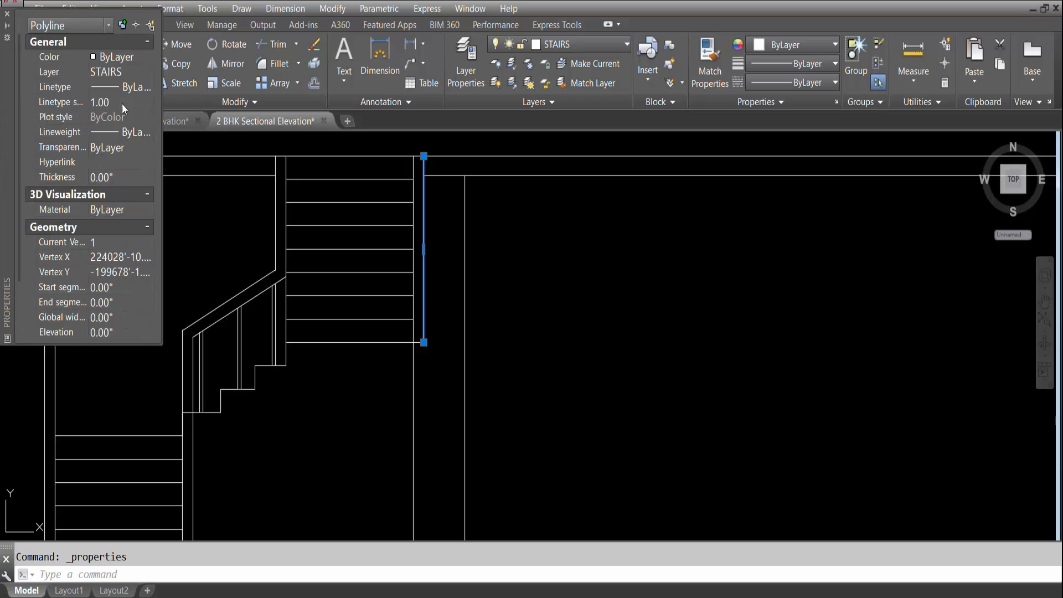
key("Return")
left_click(801, 59)
left_click(807, 83)
left_click(807, 83)
left_click(798, 218)
type("10")
key("Return")
left_click(7, 14)
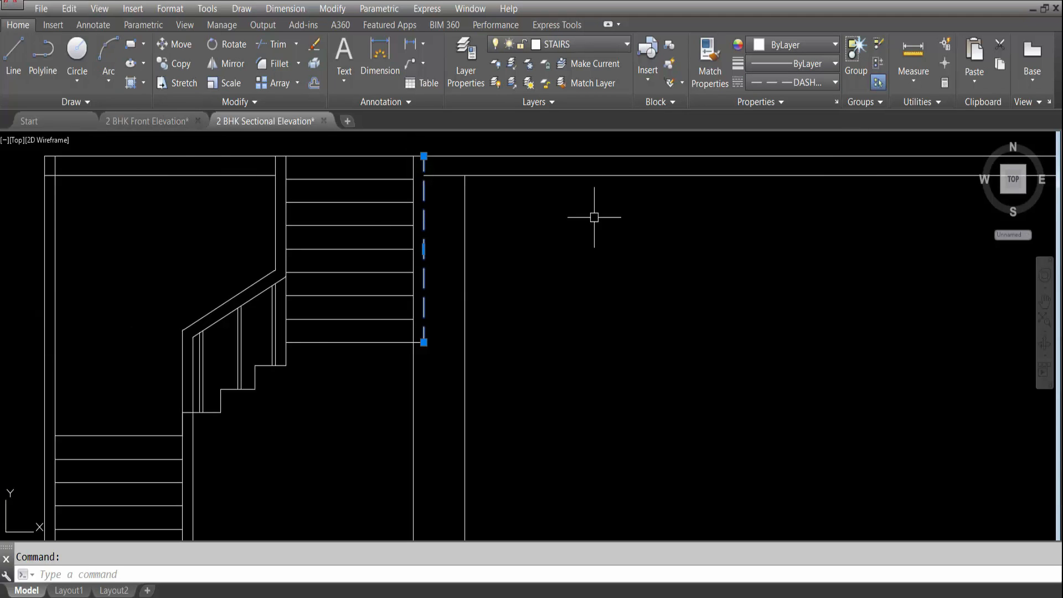
key("Escape")
Examine where section line A-B cuts the staircase, toilet and room walls on the rotated ground floor plan.
scroll(486, 280, "down", 3)
scroll(557, 277, "up", 2)
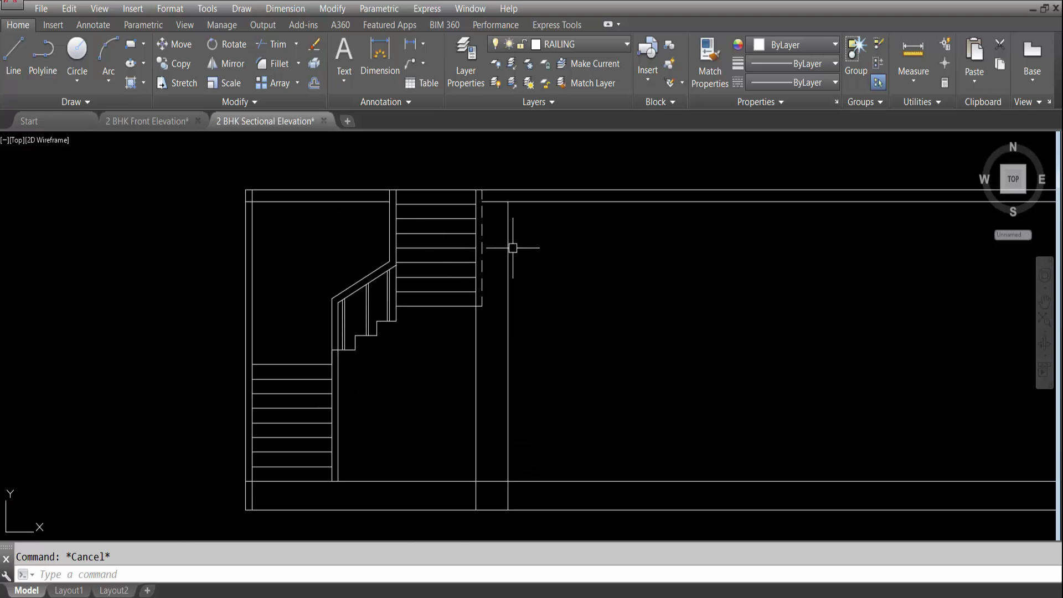
scroll(531, 255, "down", 2)
scroll(571, 283, "down", 1)
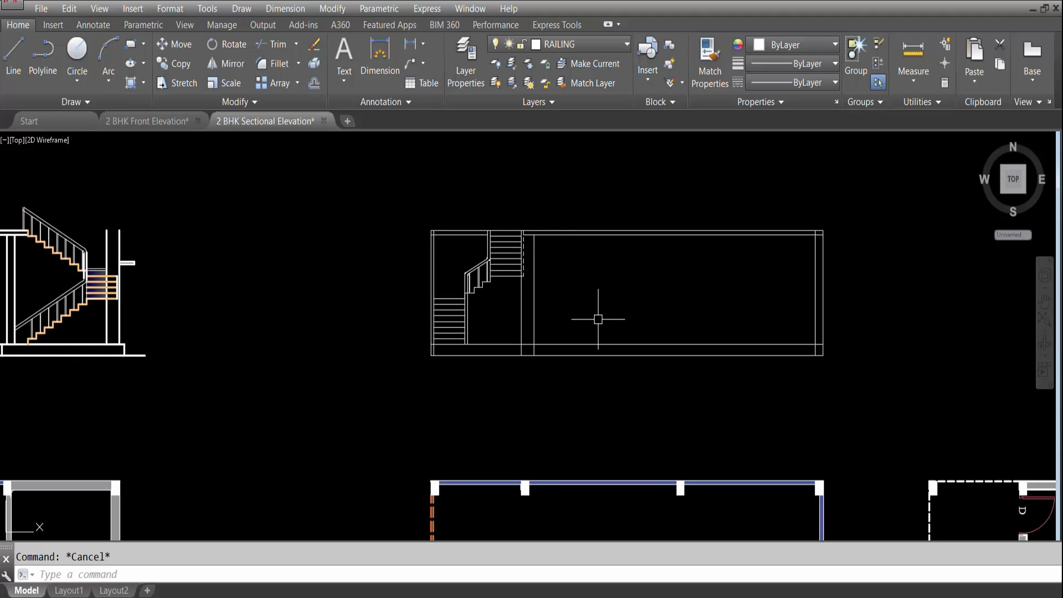
scroll(557, 245, "down", 3)
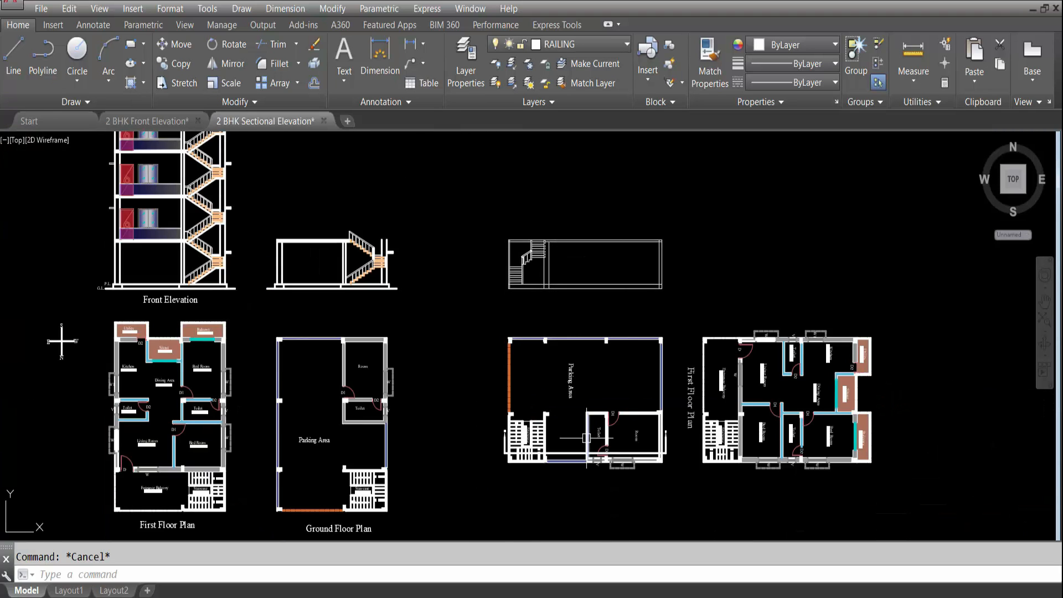
scroll(570, 439, "up", 4)
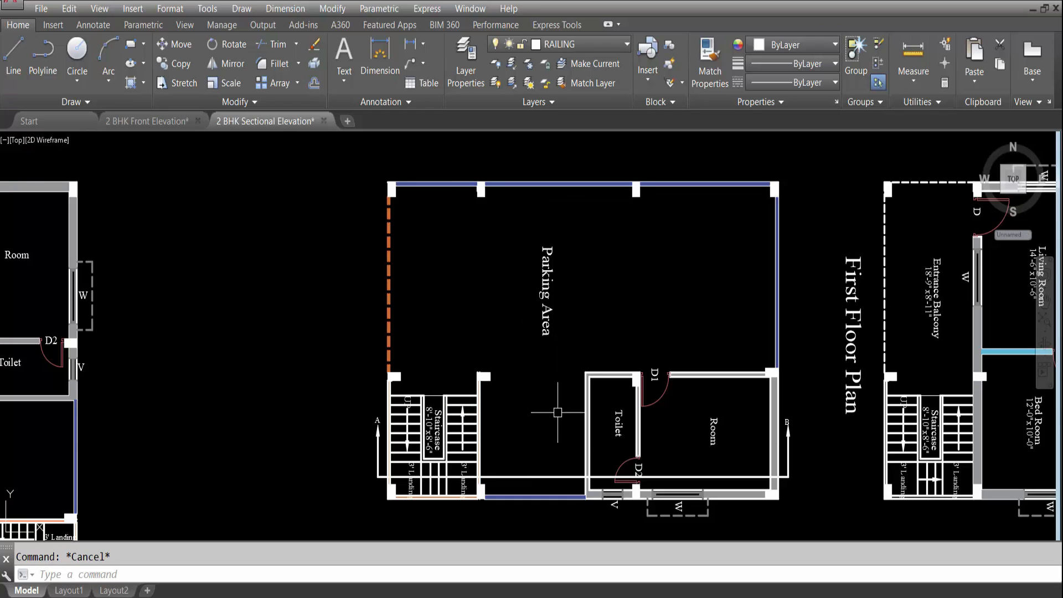
scroll(602, 466, "down", 2)
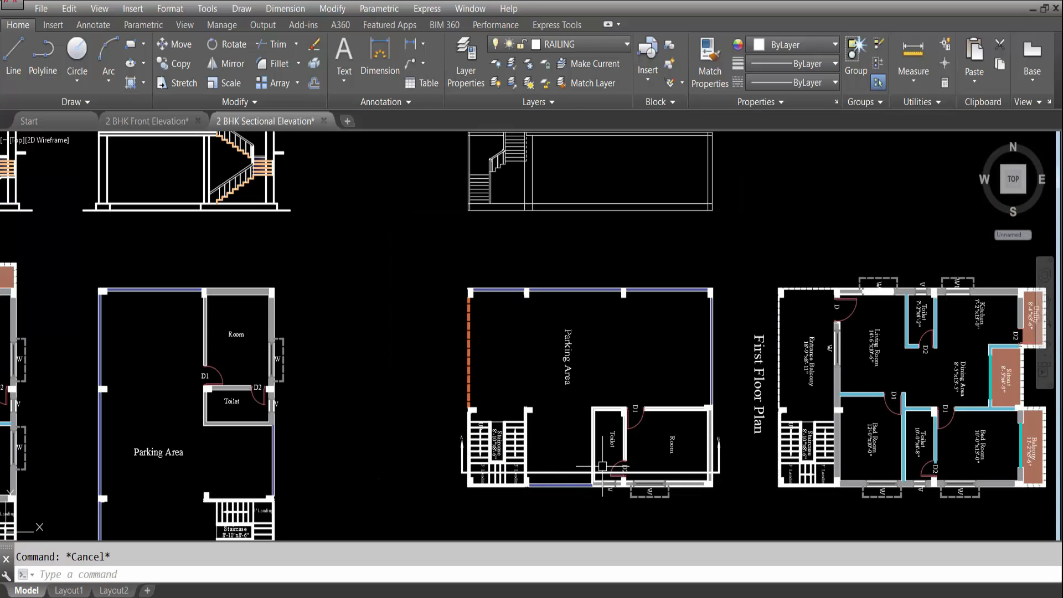
mouse_move(623, 480)
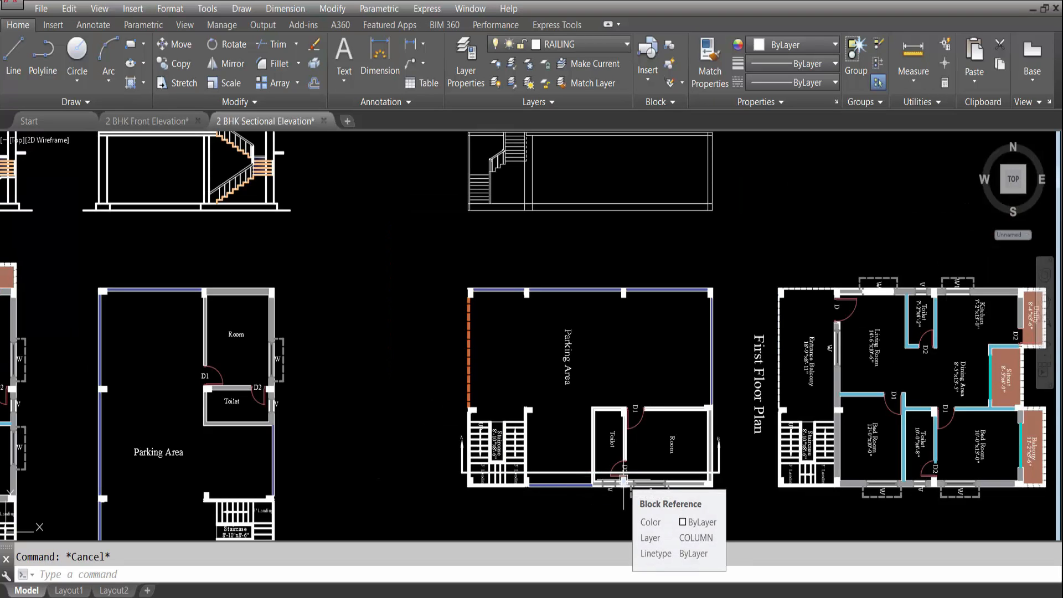
type("xl")
key("Return")
key("Escape")
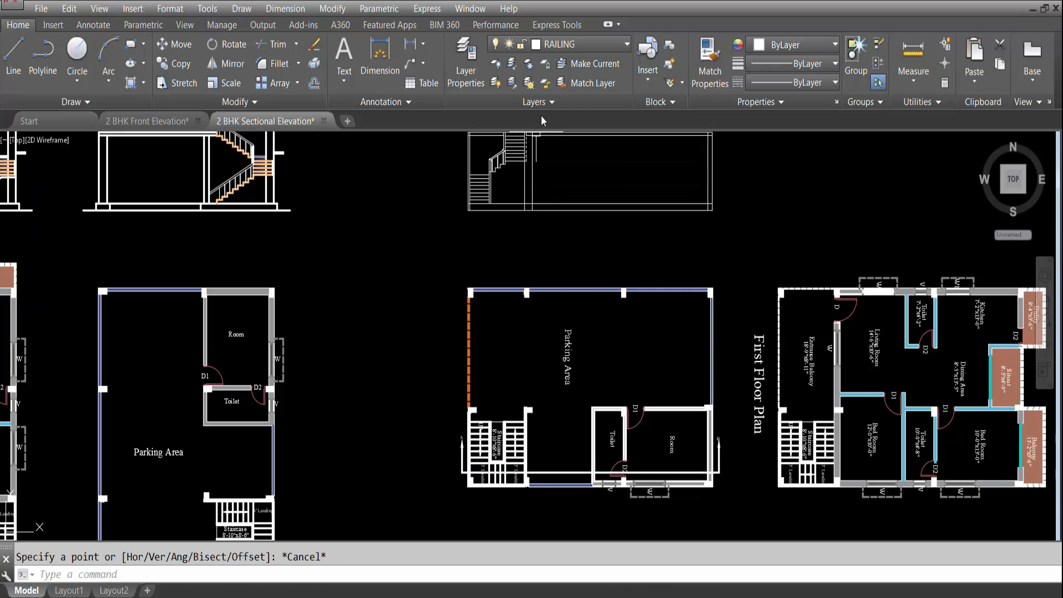
Make WALL the current layer, keeping lineweight and linetype set to ByLayer.
left_click(576, 44)
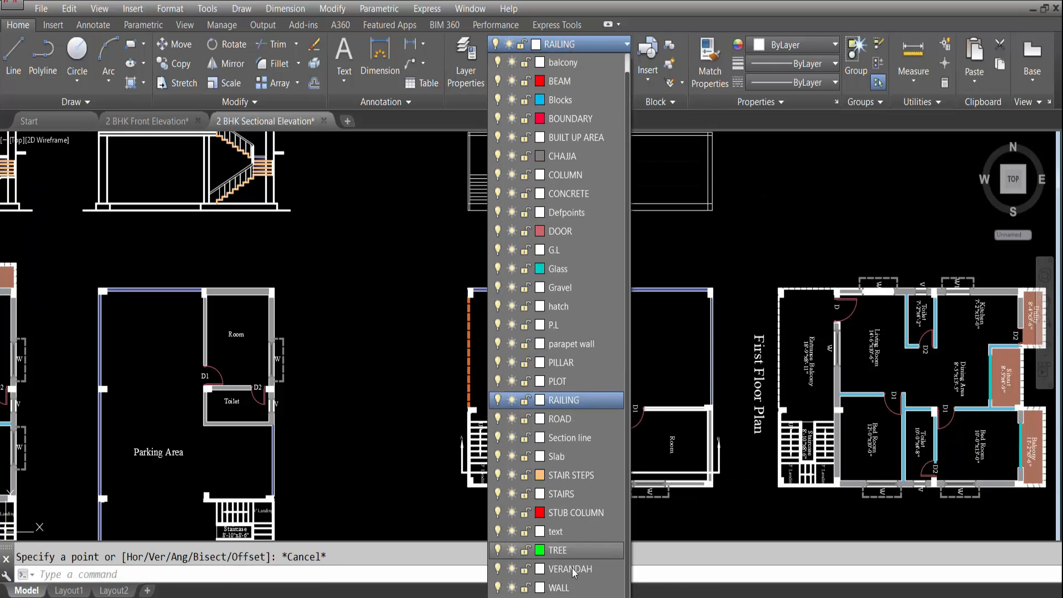
left_click(566, 587)
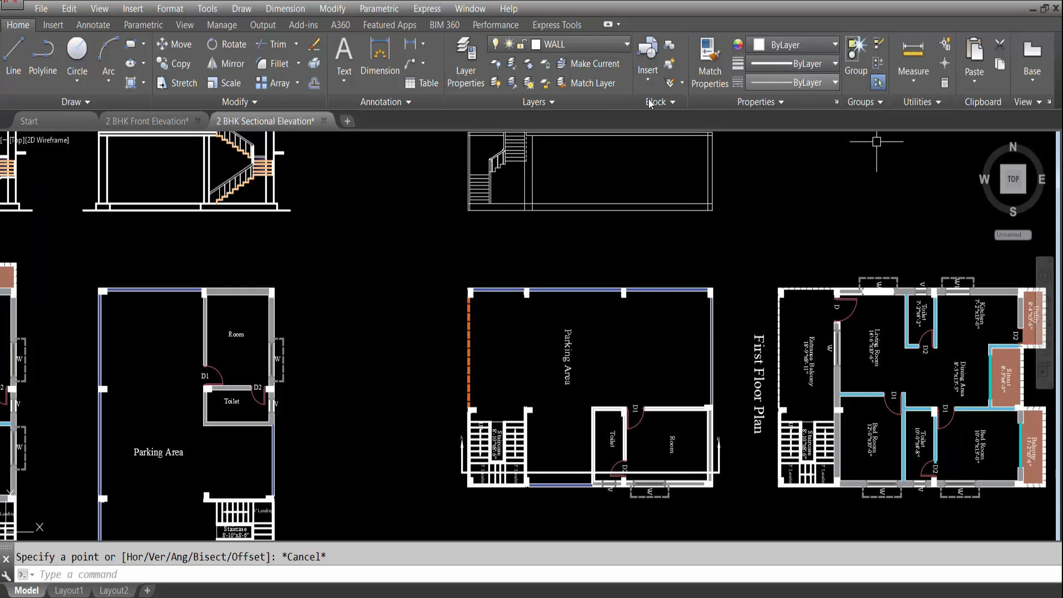
left_click(803, 64)
left_click(800, 83)
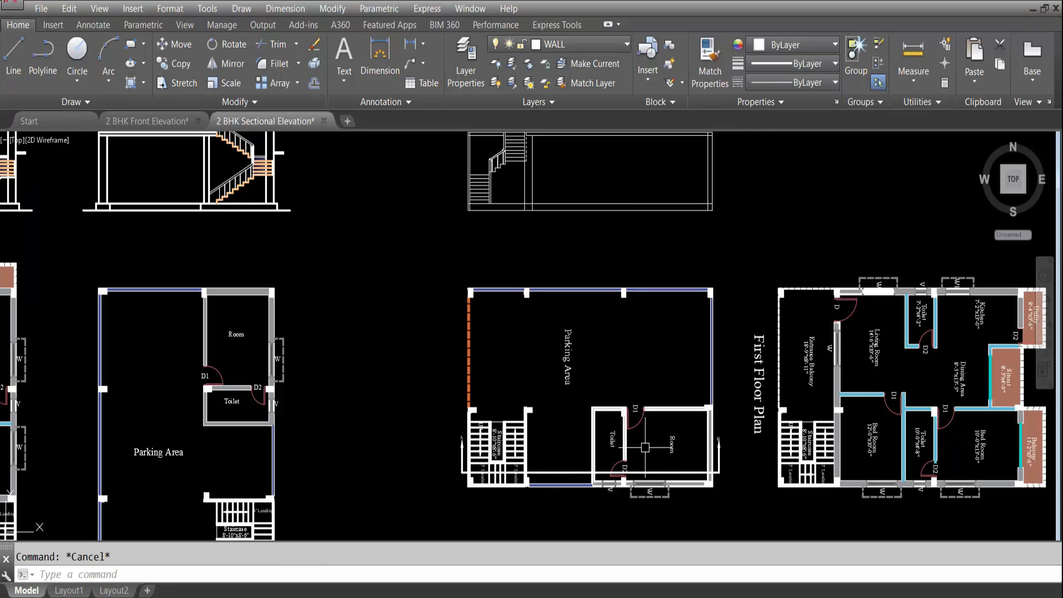
Set the WALL layer's lineweight to Default and save the drawing.
left_click(465, 58)
scroll(185, 327, "down", 1)
left_click(308, 315)
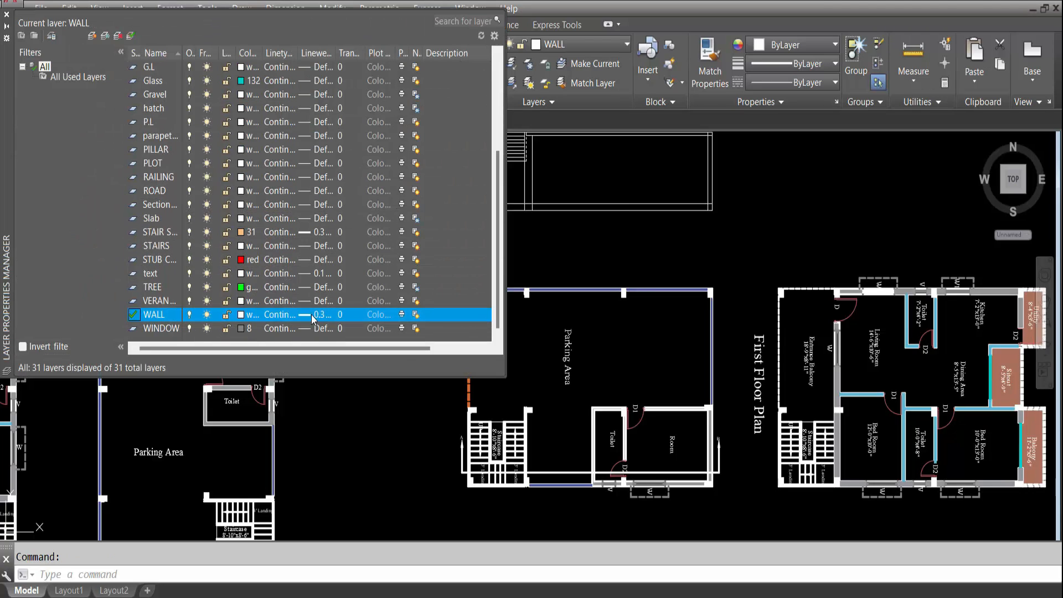
left_click(494, 219)
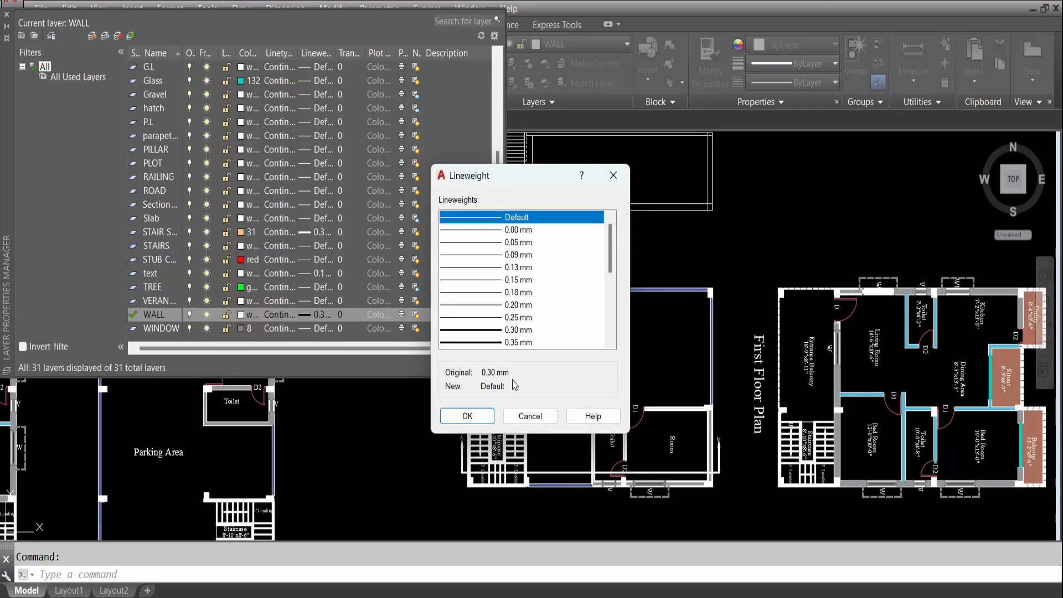
left_click(467, 417)
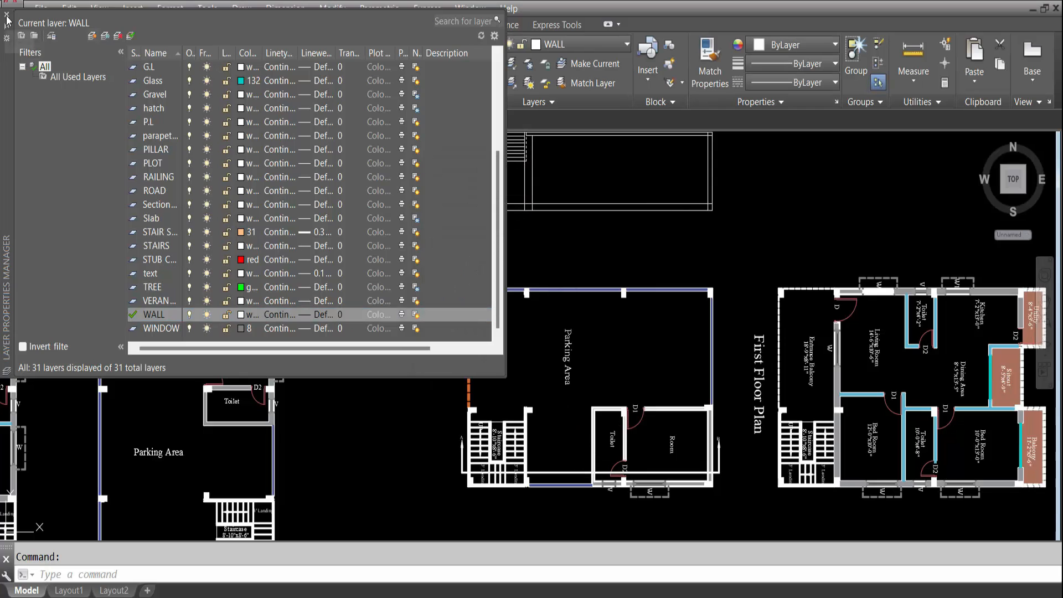
left_click(7, 15)
key("Escape")
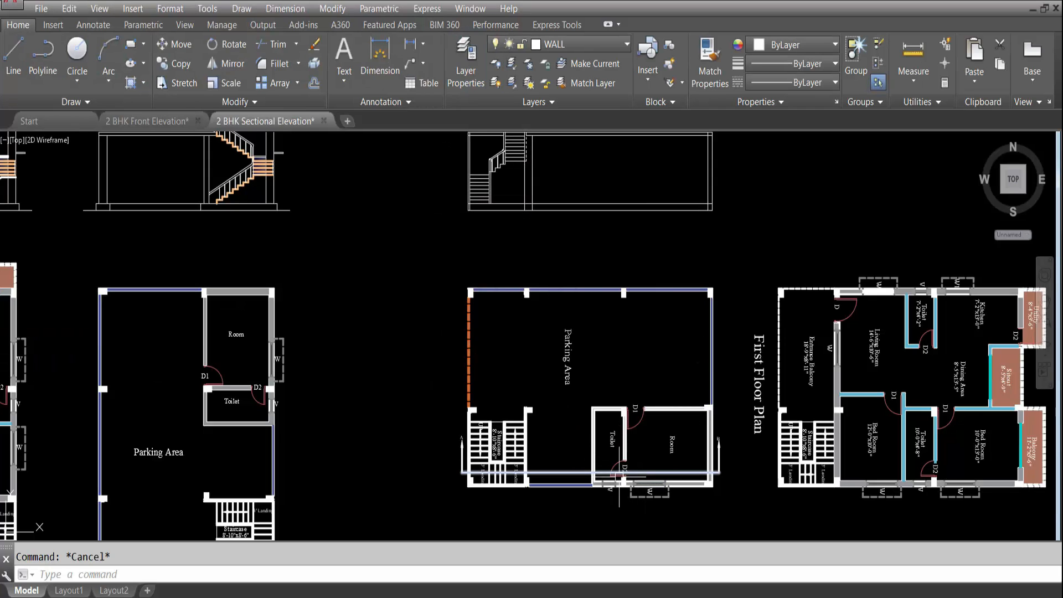
scroll(618, 475, "up", 2)
key("ctrl+s")
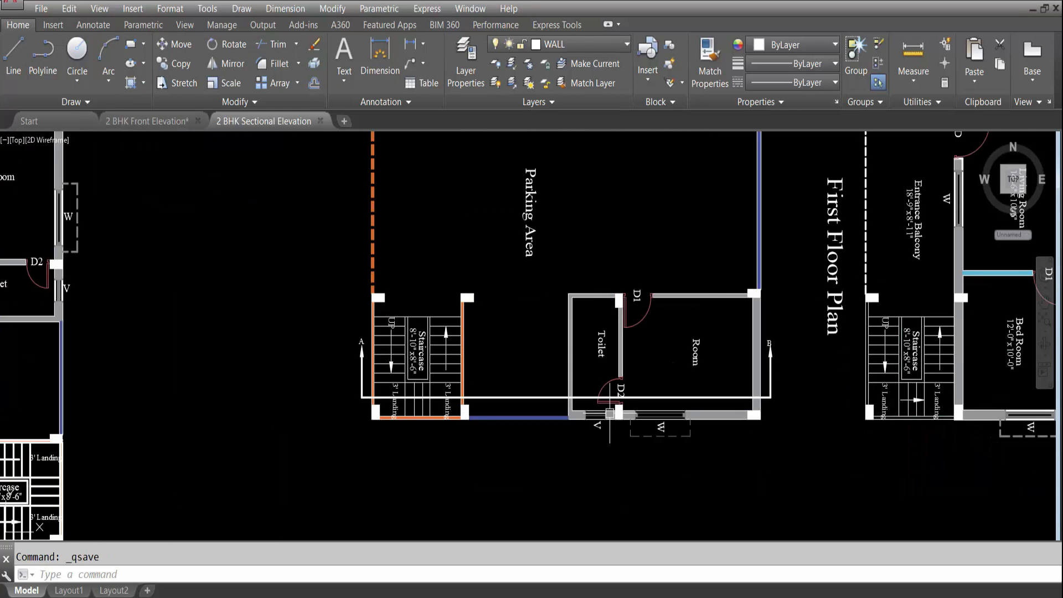
Erase the grey wall hatch around the toilet and room on the rotated ground floor plan.
scroll(595, 360, "up", 2)
scroll(600, 428, "up", 2)
left_click(580, 467)
left_click(573, 473)
key("Delete")
scroll(573, 473, "down", 5)
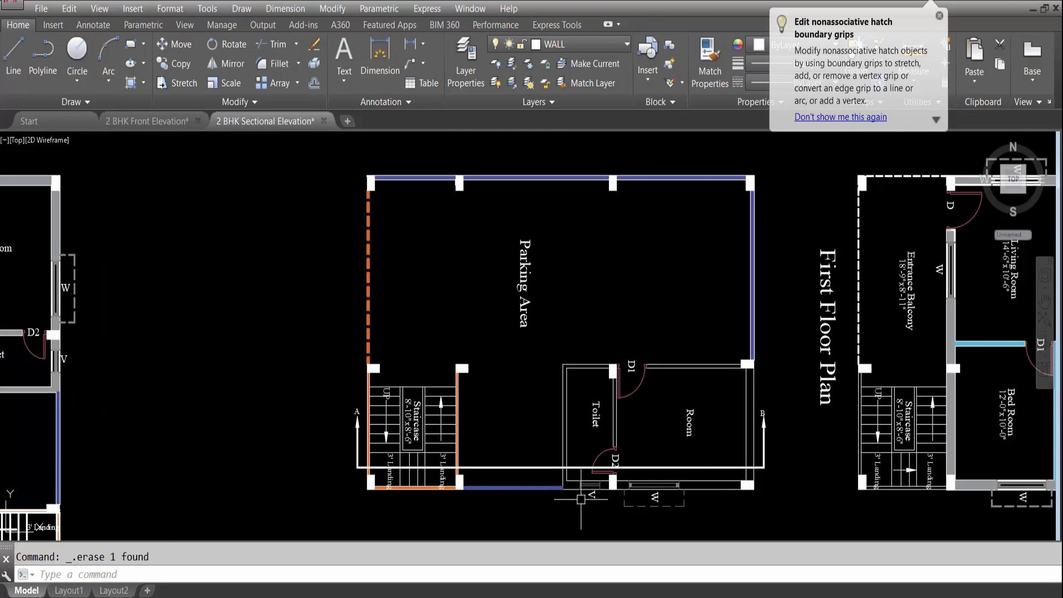
left_click(939, 18)
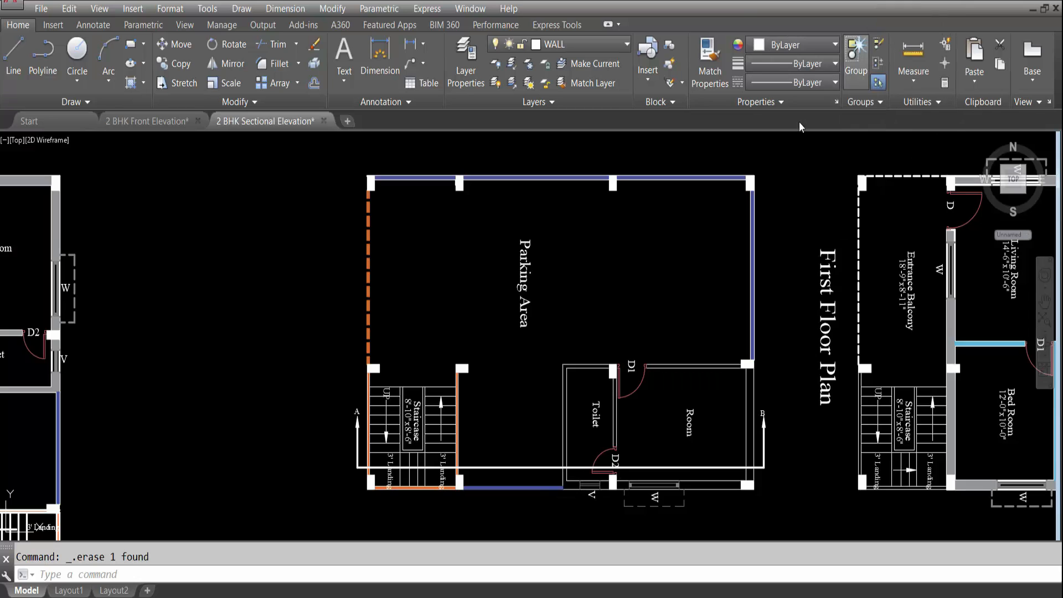
Erase the purple hatch from the parking area's boundary wall on the rotated ground floor plan.
scroll(753, 302, "up", 6)
left_click(729, 335)
key("Delete")
scroll(748, 375, "down", 5)
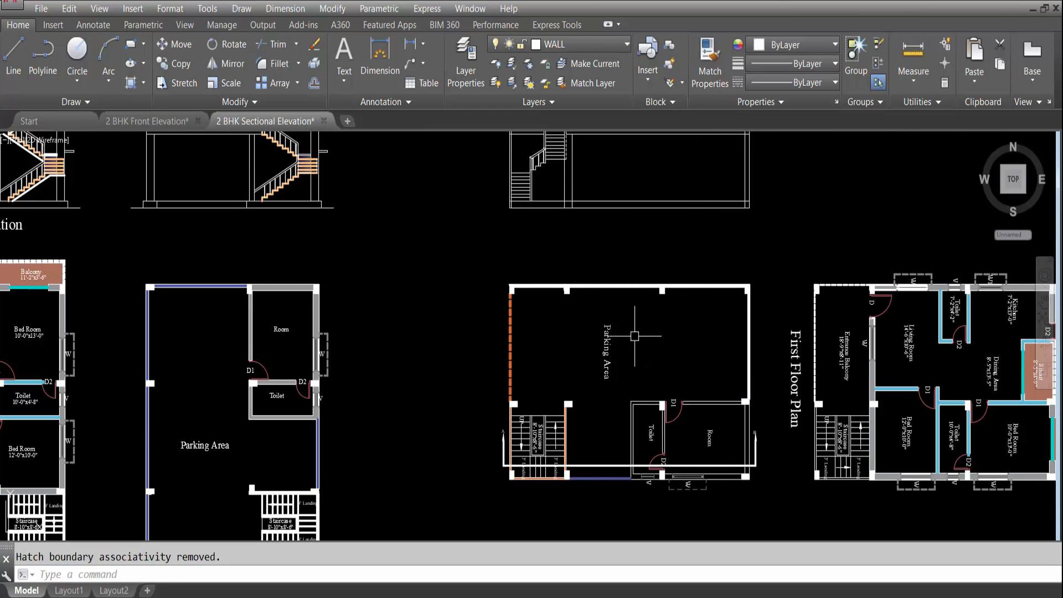
Turn on the clean screen view and draw vertical construction lines through both faces of the toilet's outer wall beside the parking area.
key("ctrl+0")
scroll(649, 399, "up", 5)
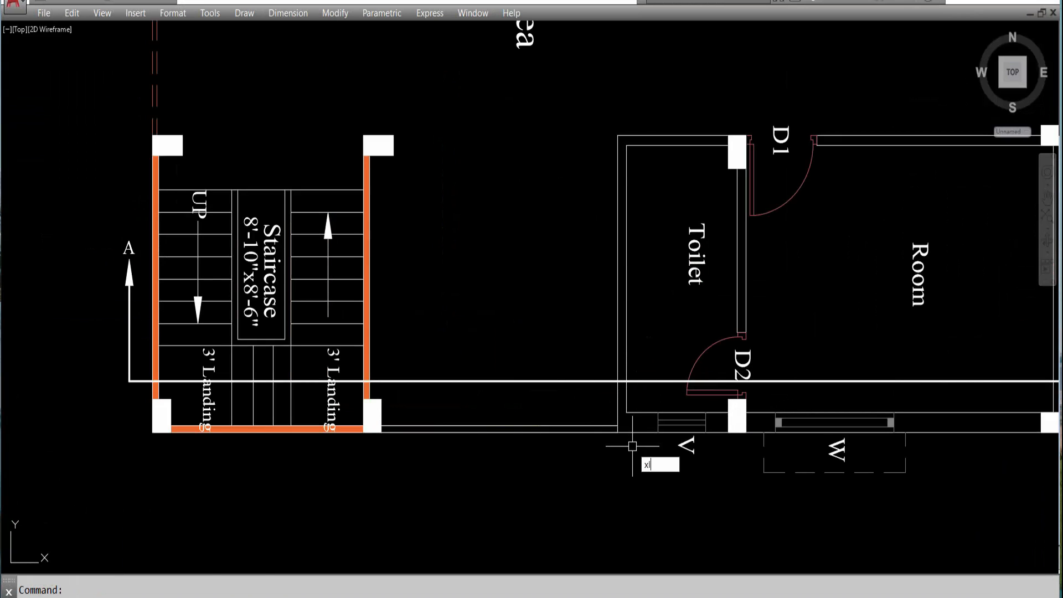
key("Return")
type("v")
key("Return")
left_click(618, 381)
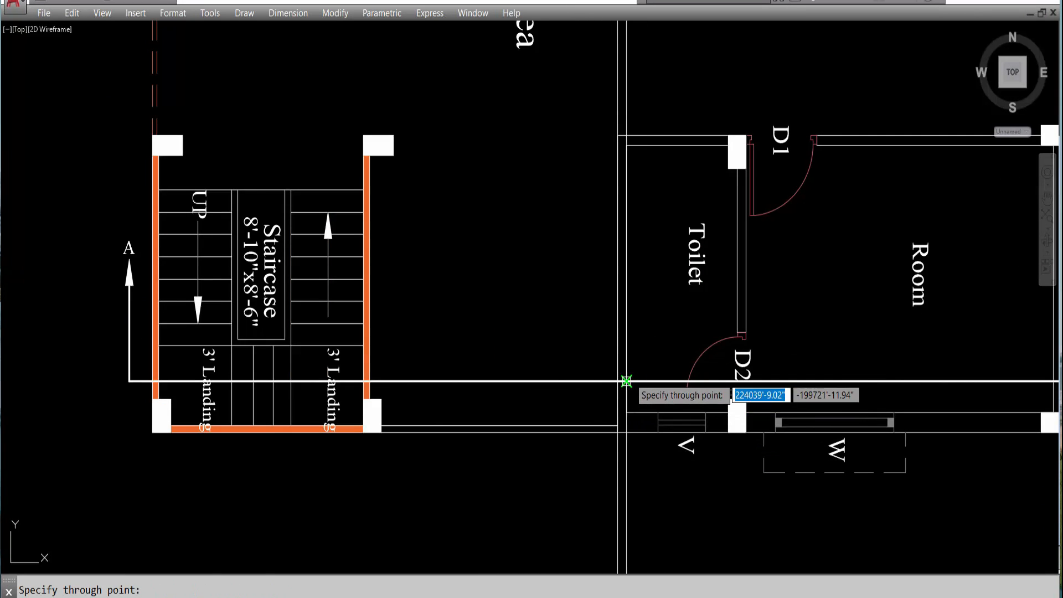
Add vertical construction lines through the faces and door frame edge of the partition wall at door D2.
scroll(626, 381, "down", 5)
scroll(570, 339, "up", 3)
scroll(570, 245, "up", 6)
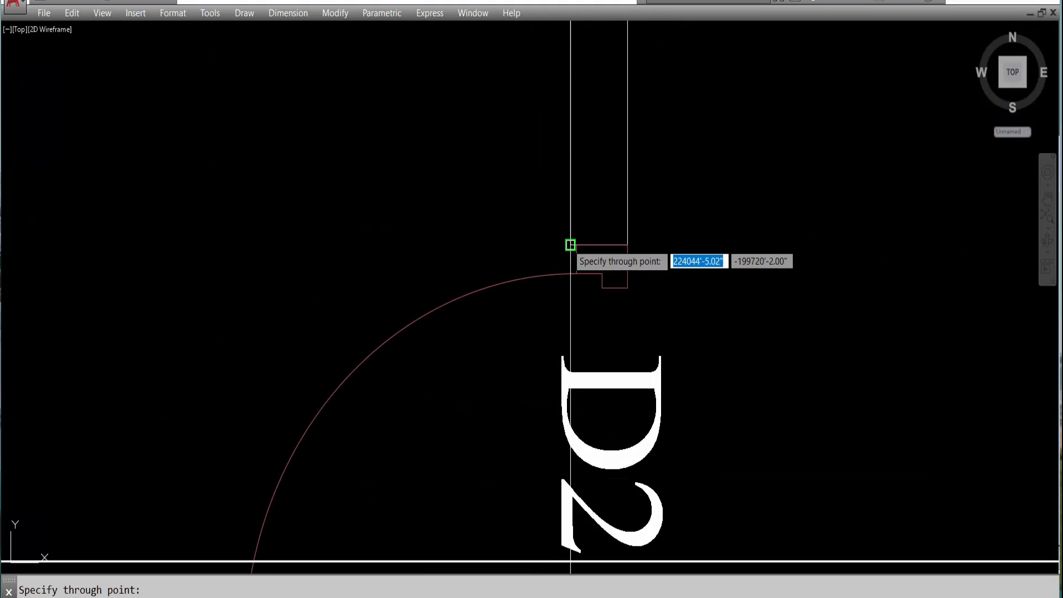
scroll(570, 244, "down", 7)
scroll(562, 293, "up", 1)
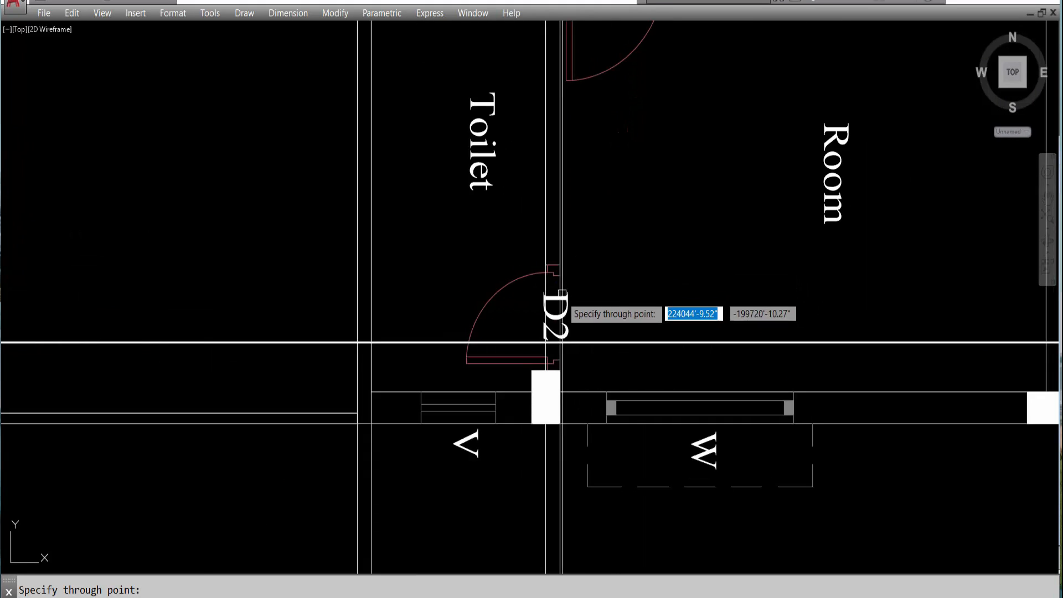
scroll(562, 293, "up", 5)
scroll(658, 321, "down", 5)
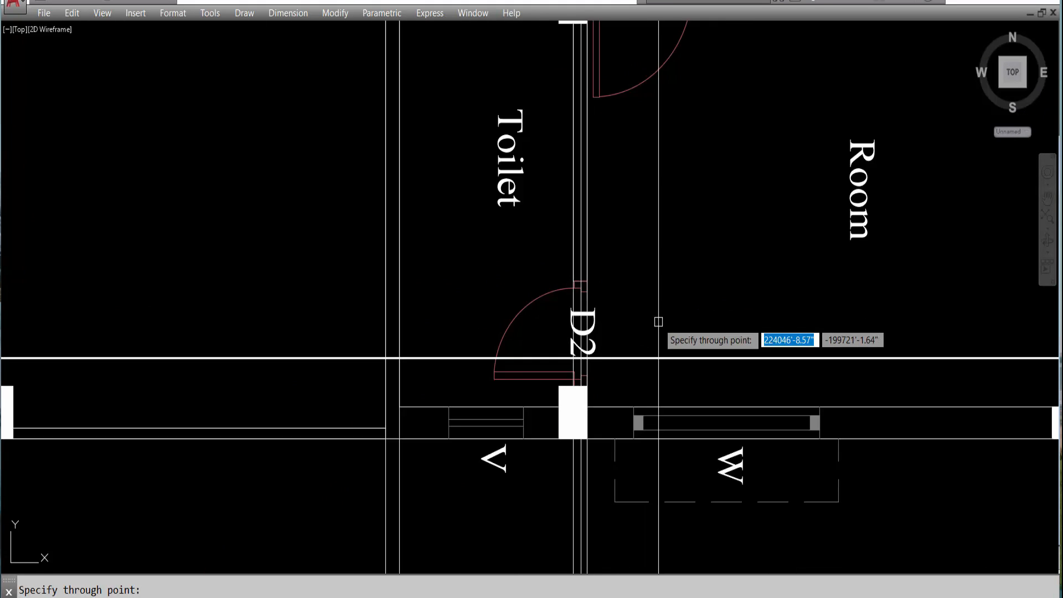
Add vertical construction lines through both faces of the room's outer wall beside section arrow B.
scroll(526, 303, "down", 4)
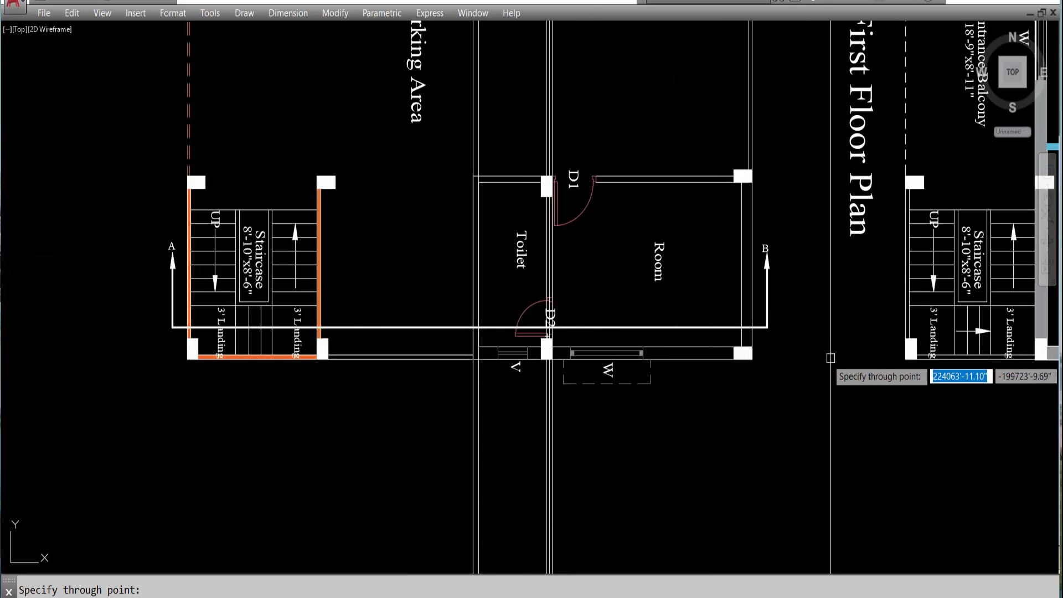
scroll(772, 329, "up", 4)
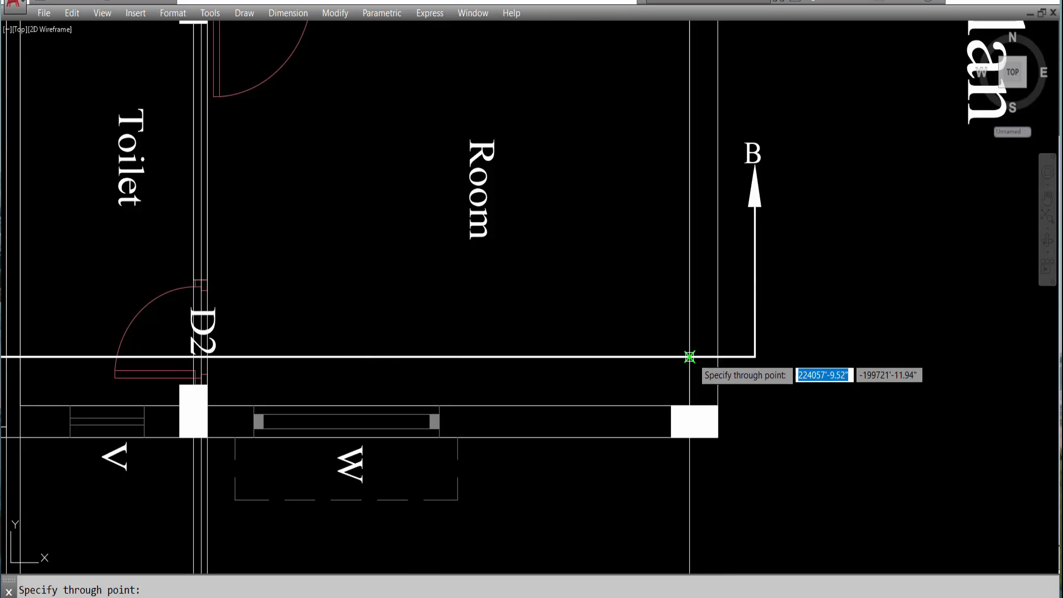
scroll(788, 382, "down", 5)
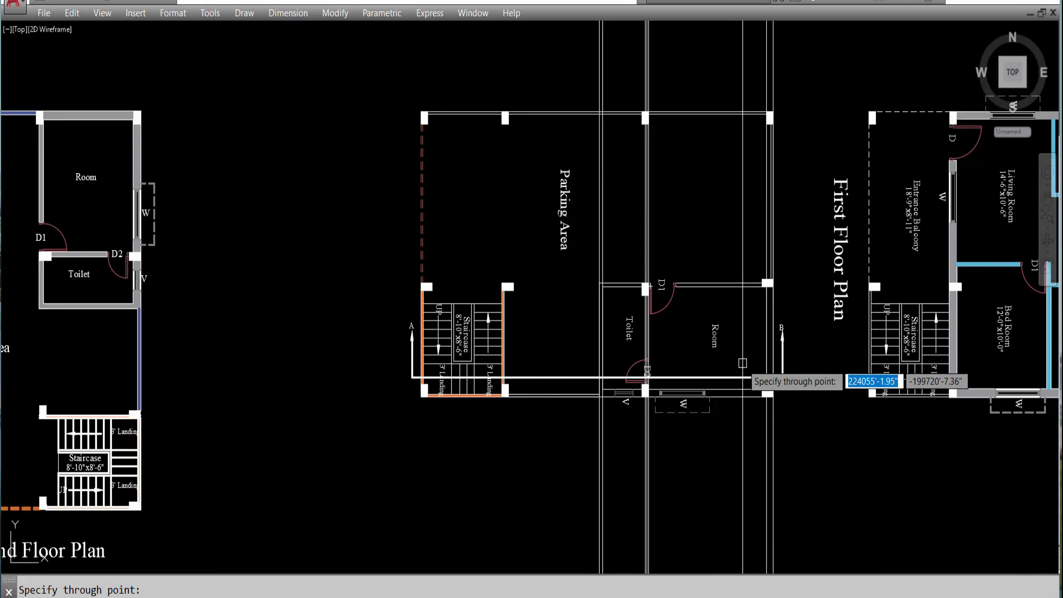
scroll(742, 377, "down", 4)
key("Escape")
Offset the plinth's upper line 7' upward in the sectional elevation.
scroll(684, 144, "up", 5)
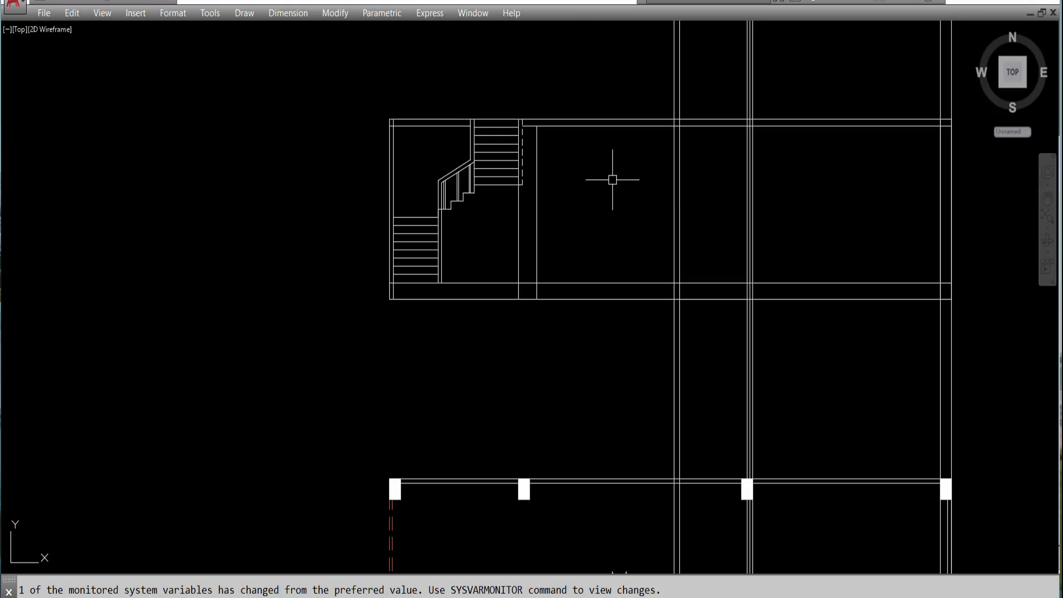
key("Return")
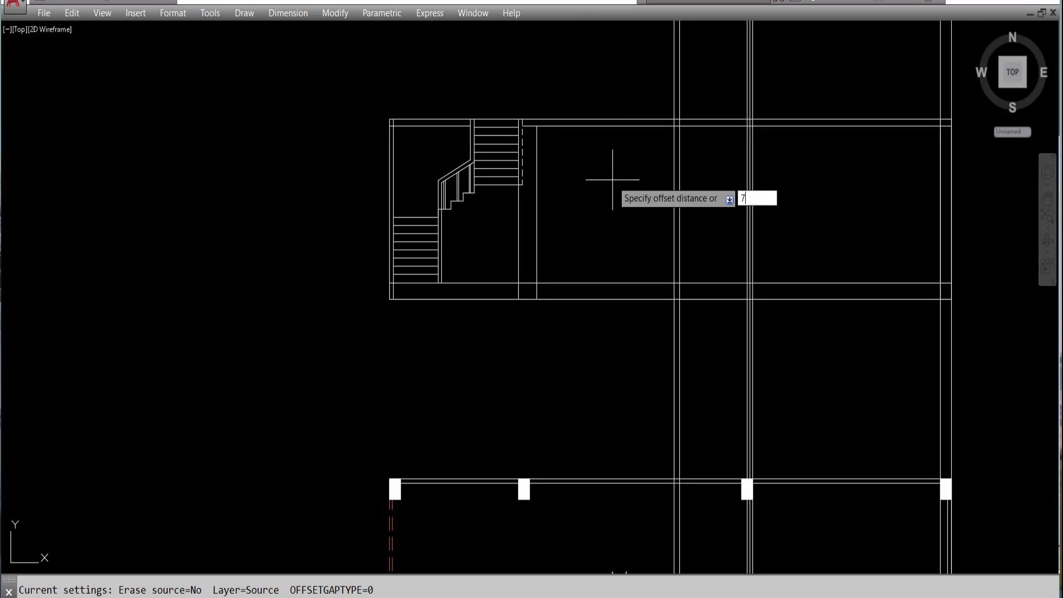
key("Return")
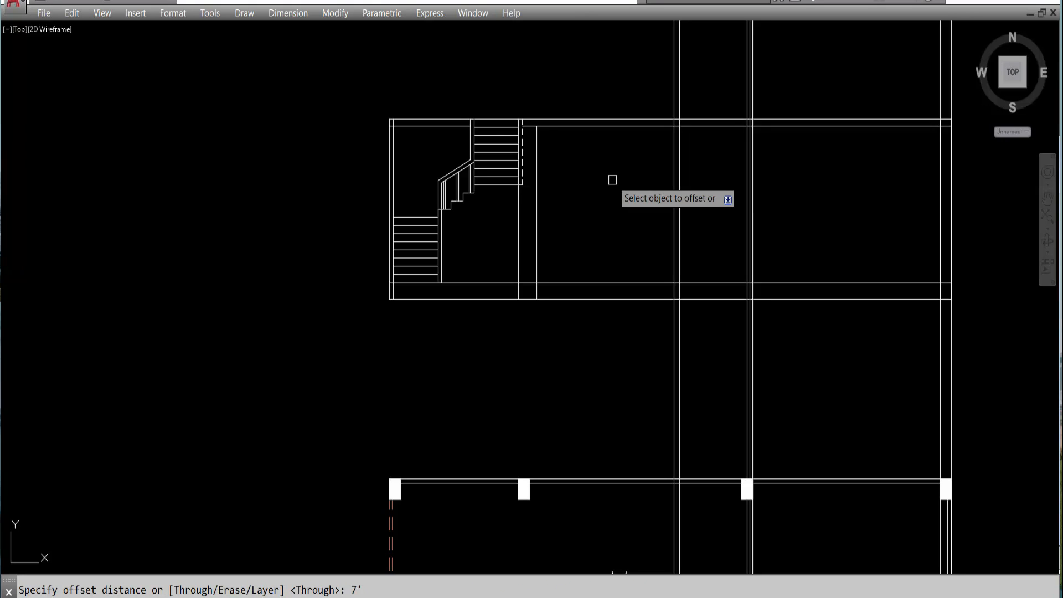
left_click(578, 286)
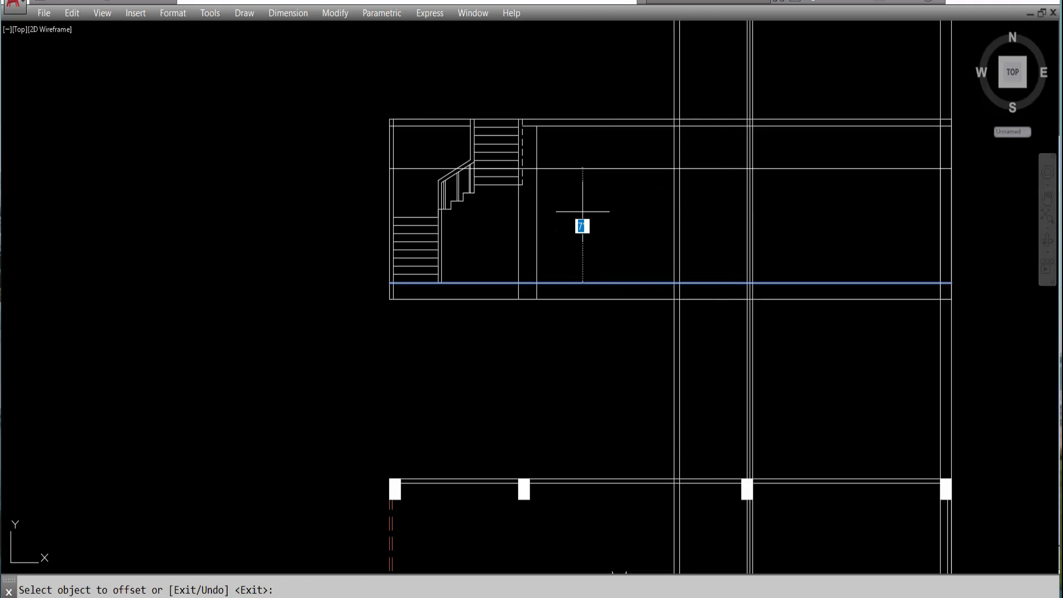
left_click(627, 182)
key("Return")
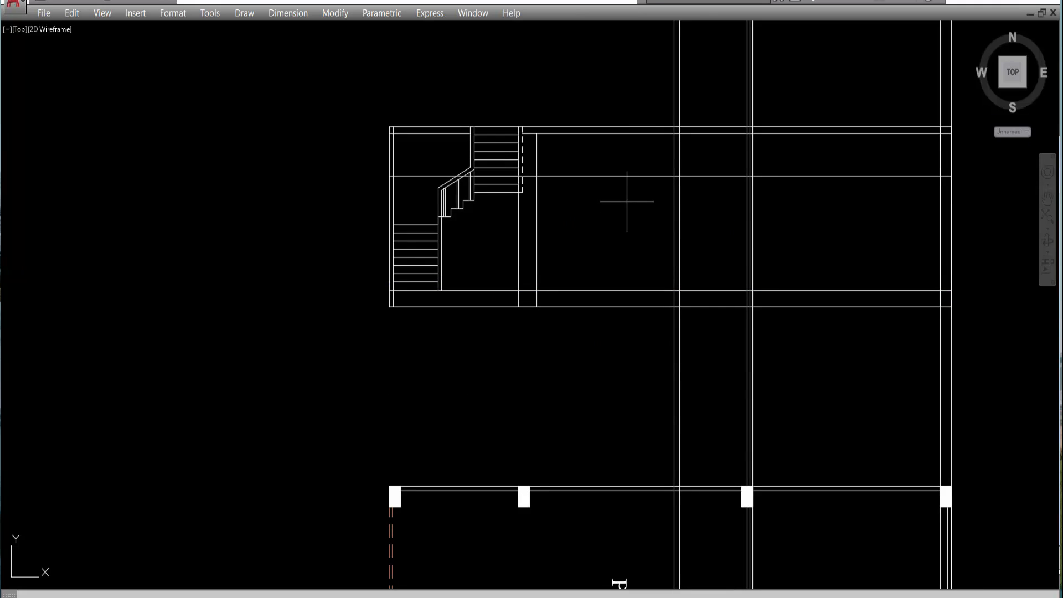
Offset the horizontal line at 7' height upward by 3 to form the lintel band.
key("Return")
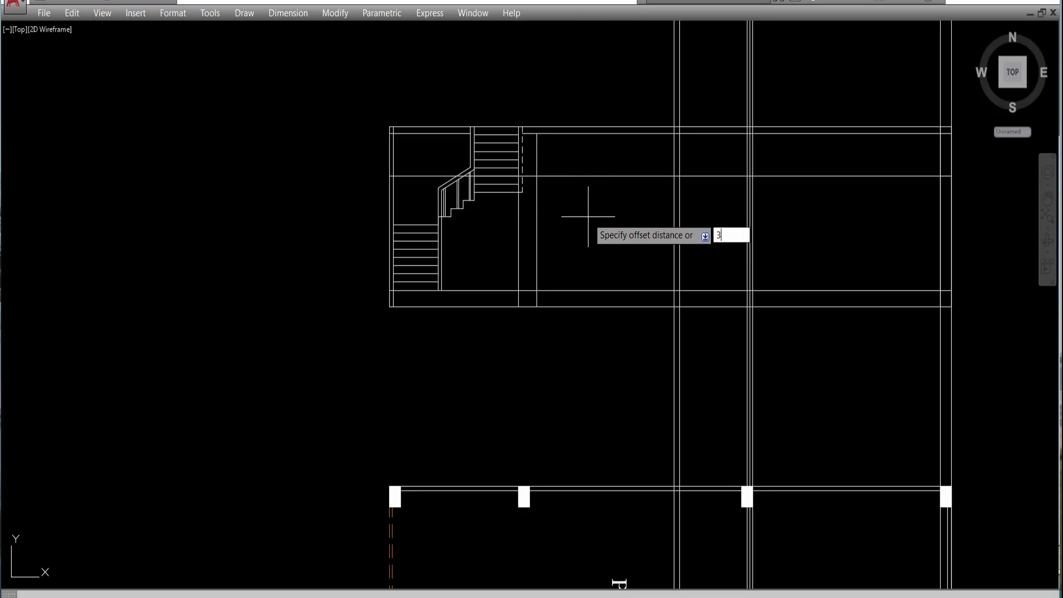
left_click(576, 175)
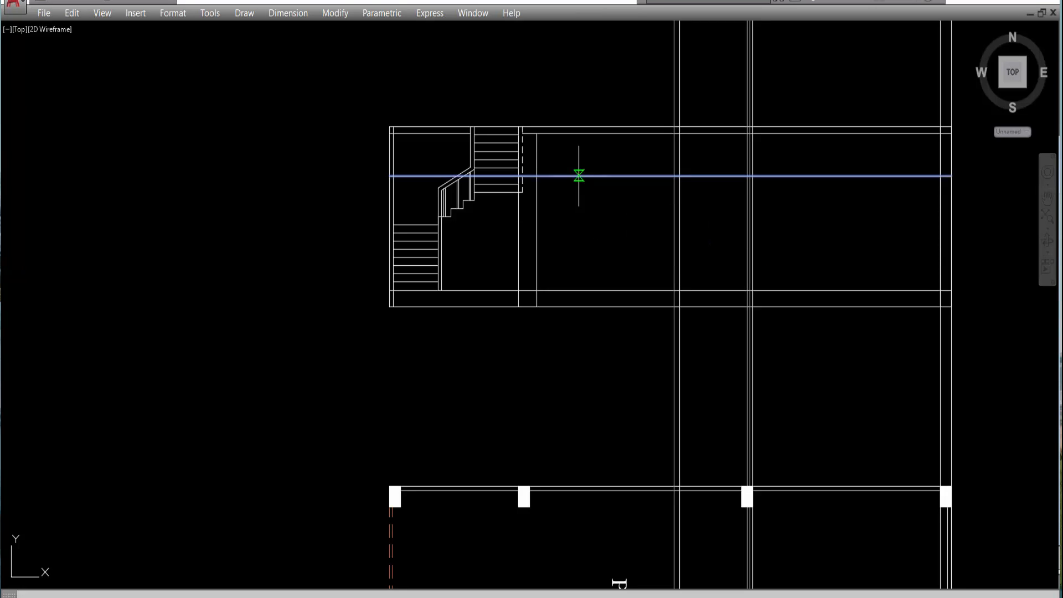
left_click(578, 127)
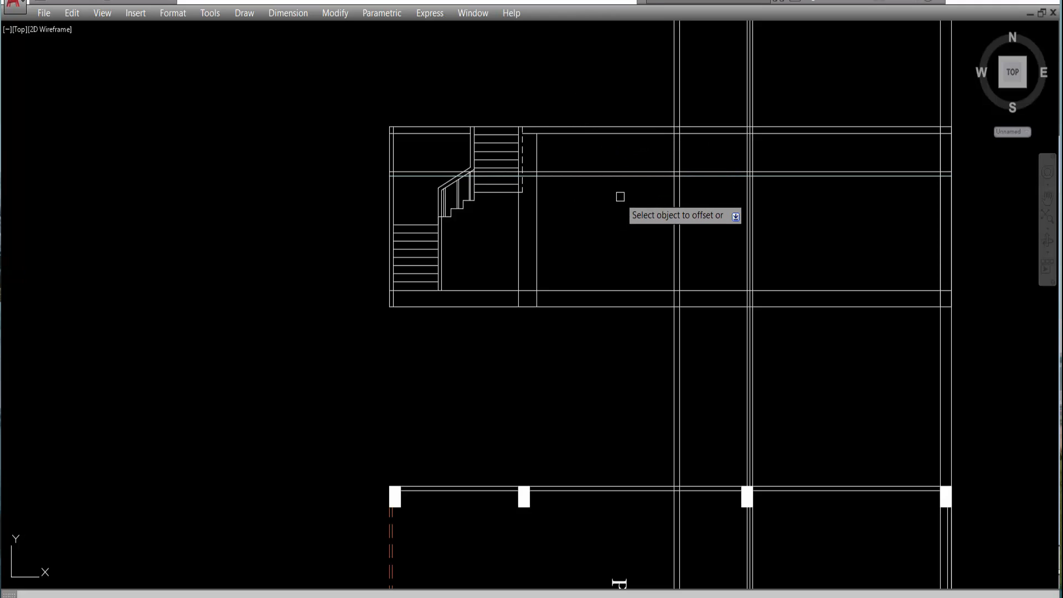
key("Escape")
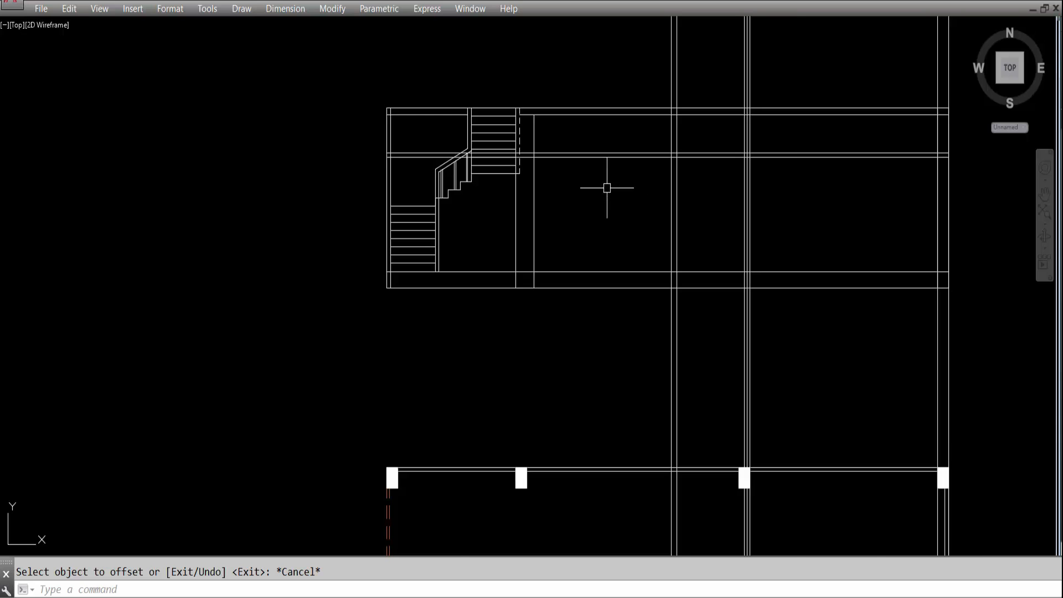
scroll(607, 188, "down", 3)
scroll(609, 230, "down", 2)
scroll(614, 473, "up", 3)
scroll(614, 473, "down", 5)
scroll(598, 393, "up", 6)
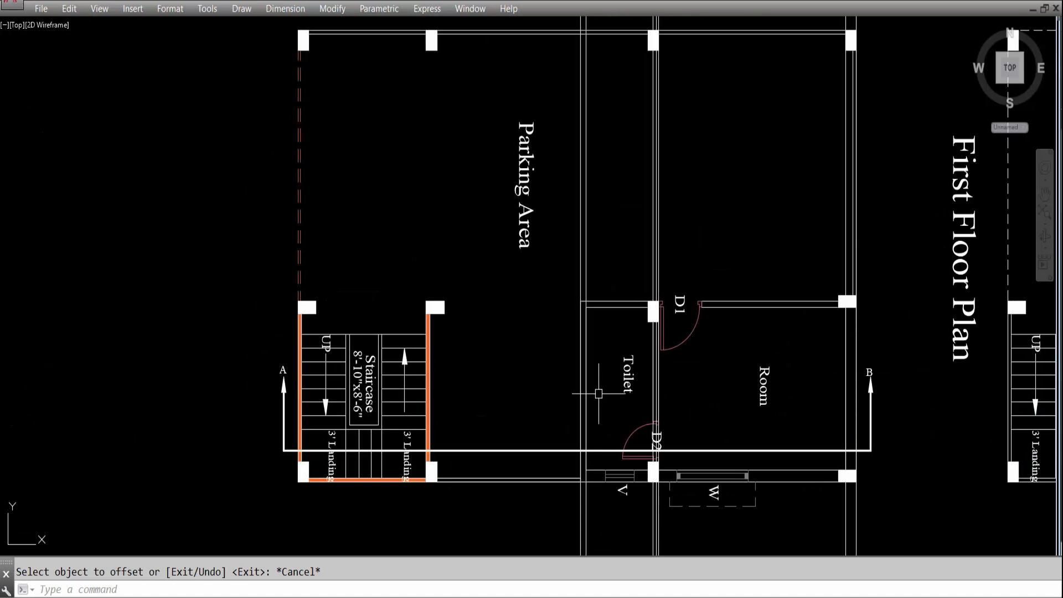
scroll(601, 447, "down", 4)
Trim the toilet outer wall's two construction lines to the height between the plinth's upper line and the slab's underside.
scroll(612, 304, "up", 6)
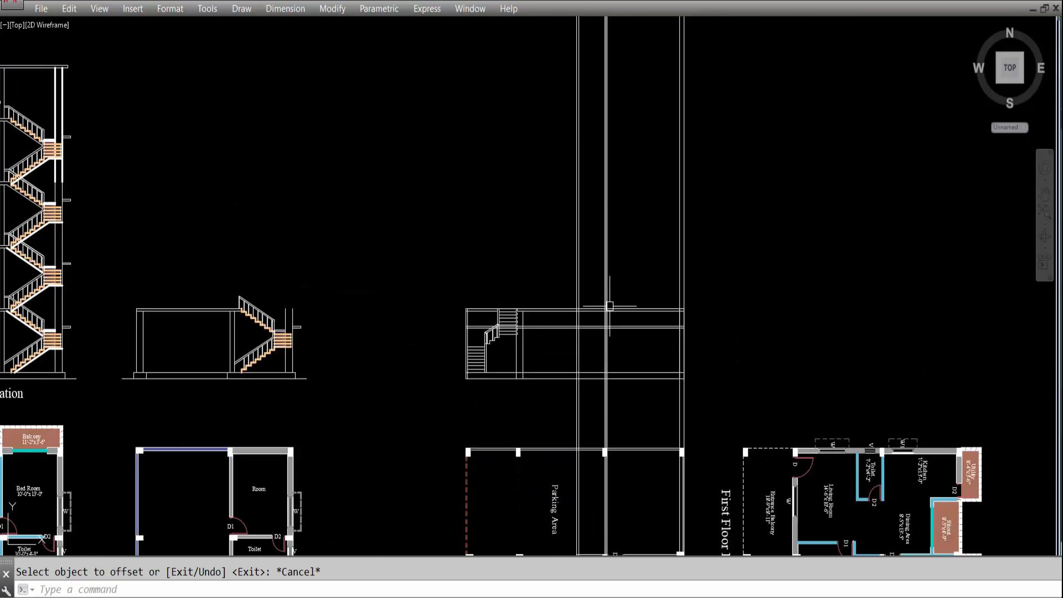
type("tr")
key("Return")
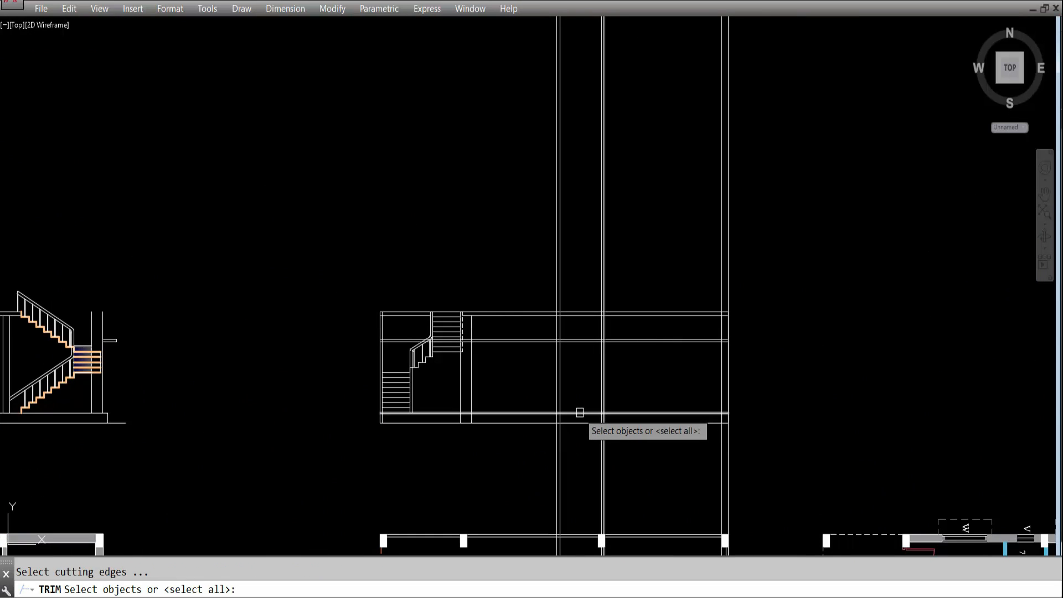
left_click(581, 413)
scroll(583, 329, "up", 4)
left_click(541, 299)
key("Return")
left_click(537, 228)
left_click(486, 214)
scroll(504, 232, "down", 4)
left_click(508, 391)
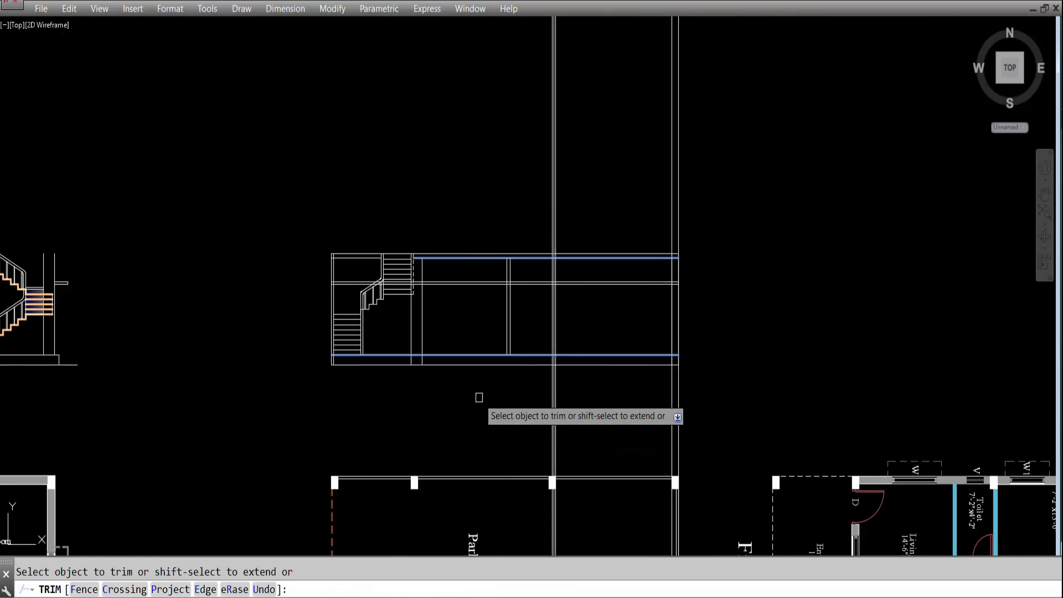
key("Escape")
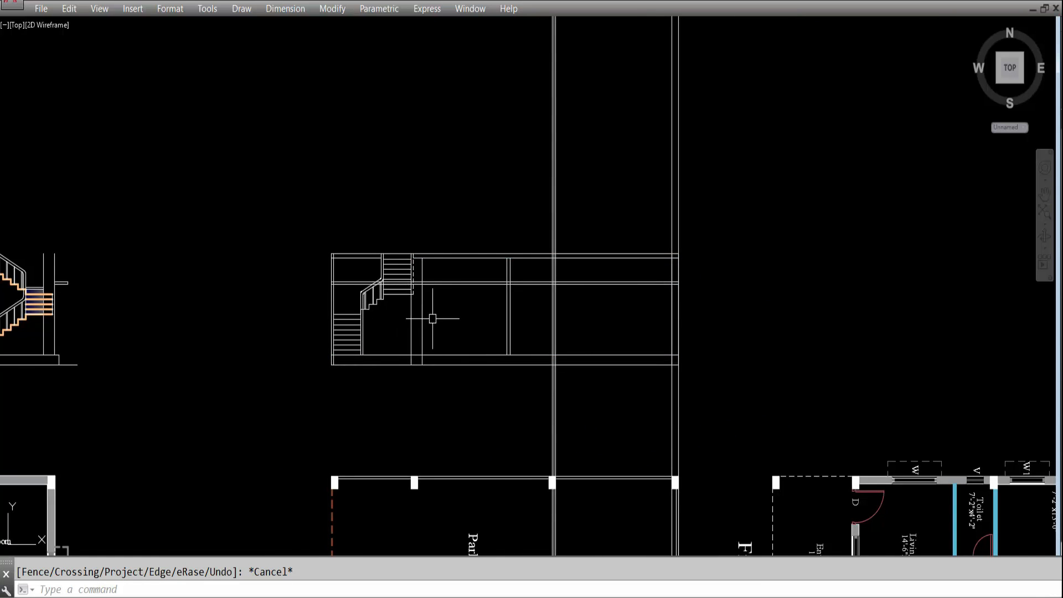
scroll(504, 322, "down", 4)
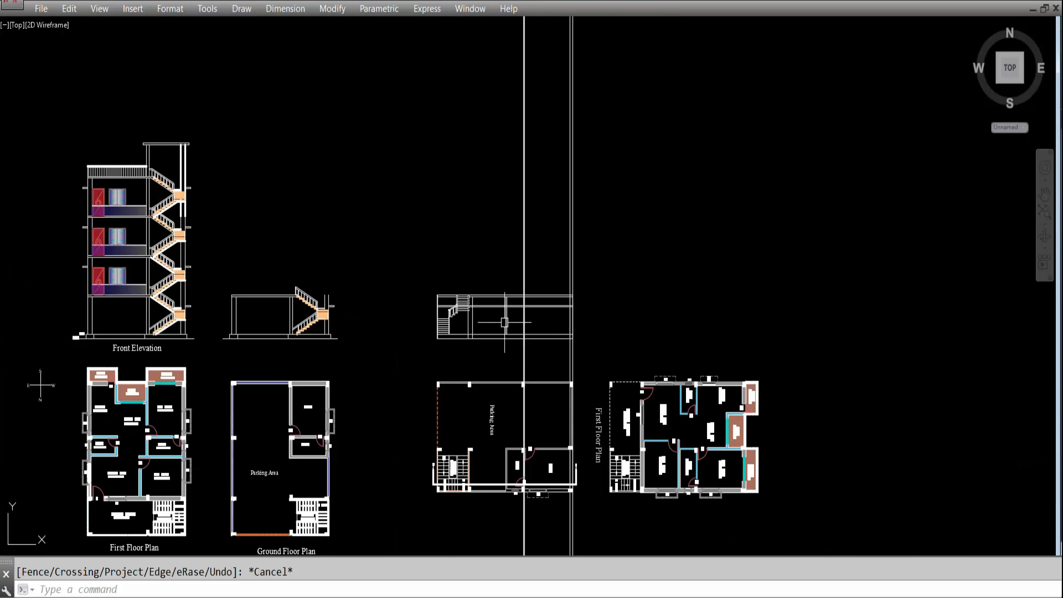
scroll(505, 322, "down", 2)
scroll(498, 426, "up", 6)
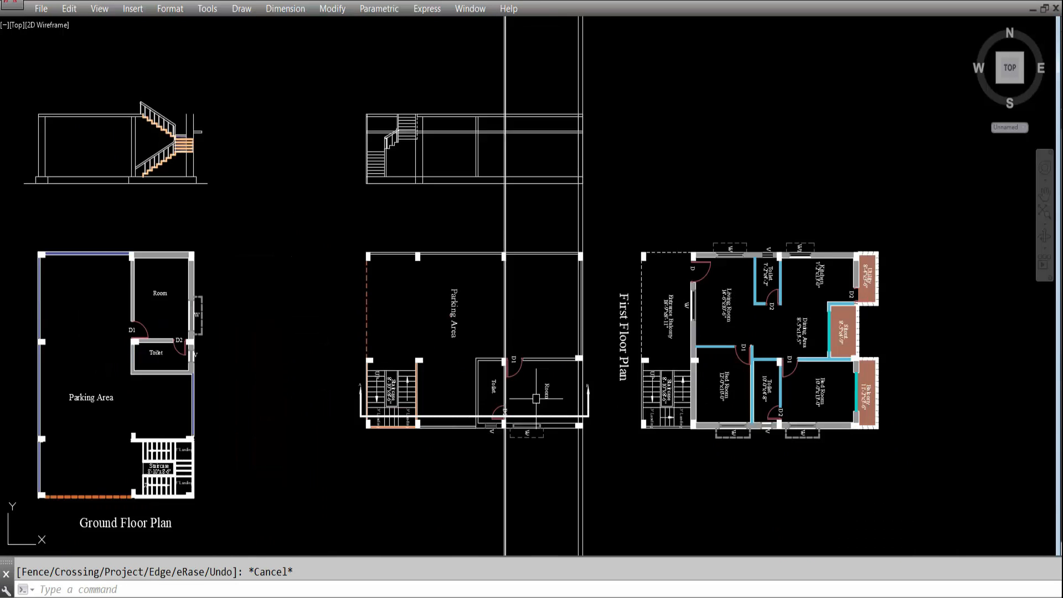
scroll(491, 440, "up", 4)
scroll(488, 504, "down", 6)
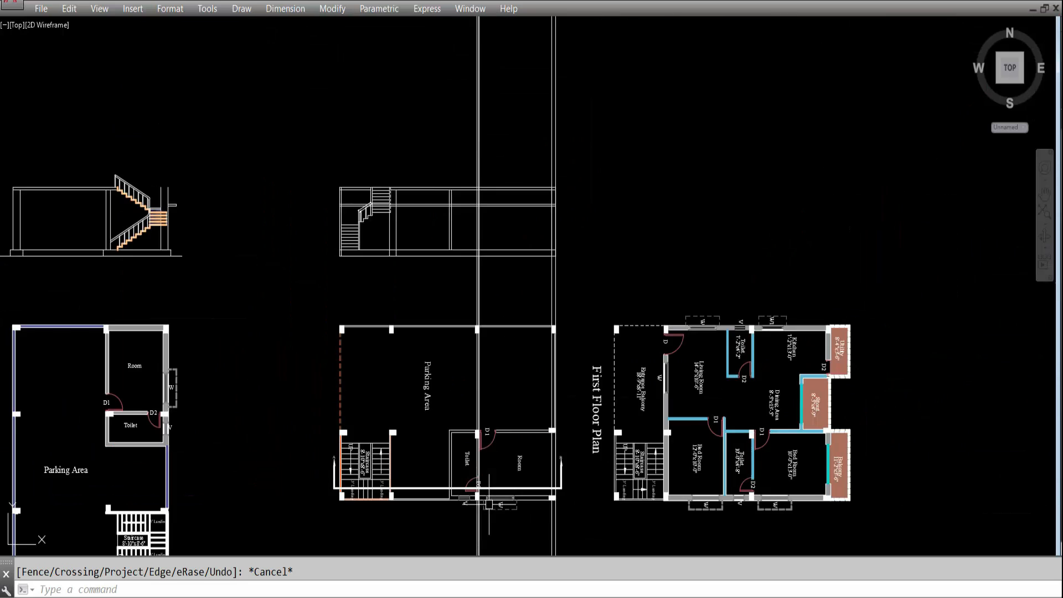
Trim the three partition wall construction lines at door D2 to the height between the plinth's upper line and the slab's underside.
scroll(495, 264, "up", 6)
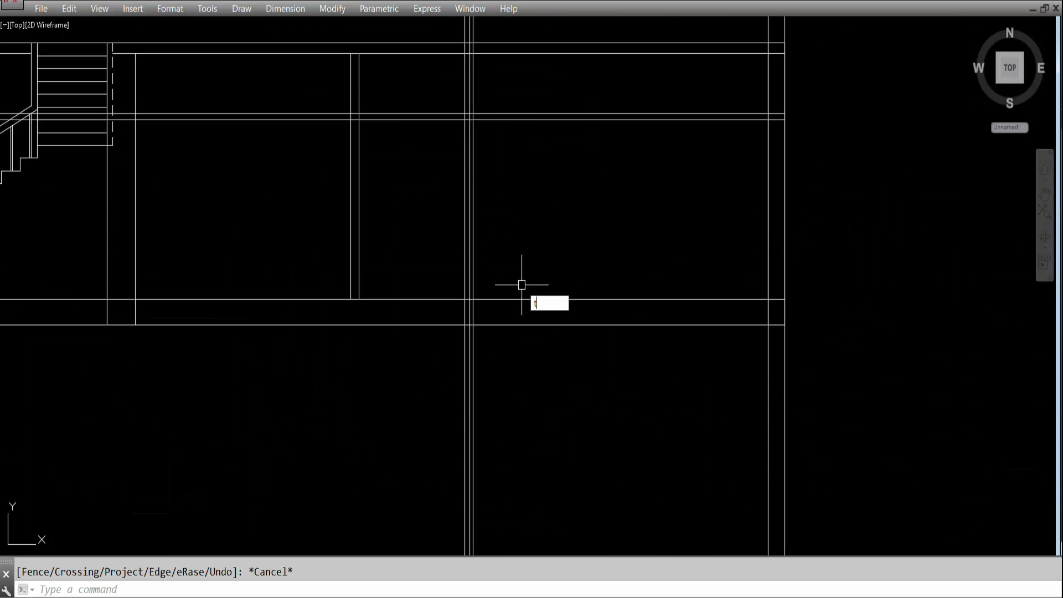
type("r")
key("Return")
left_click(520, 299)
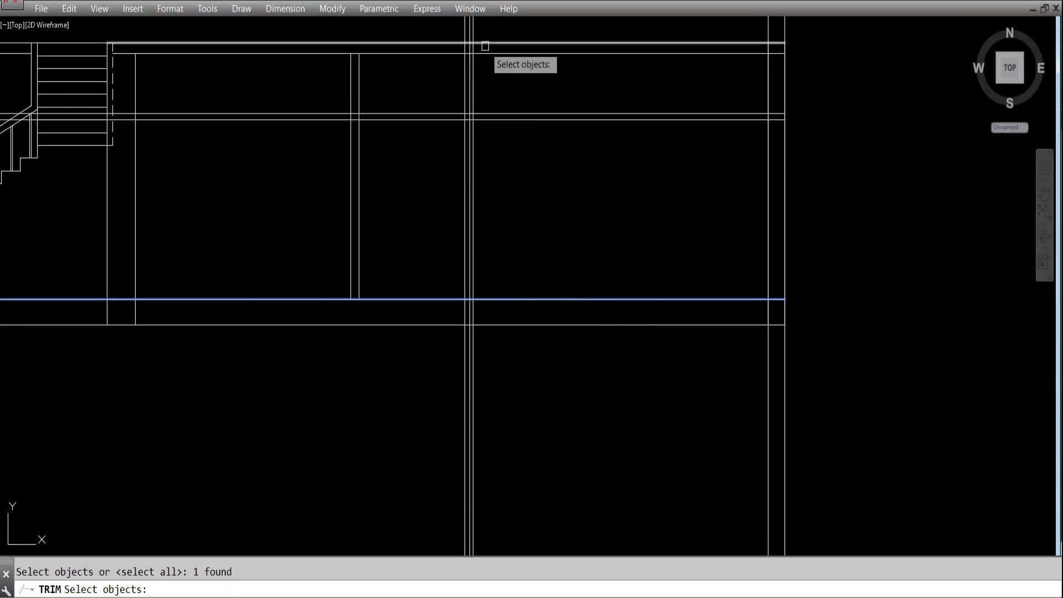
left_click(486, 52)
scroll(517, 116, "down", 4)
key("Return")
left_click(515, 92)
left_click(471, 102)
key("Escape")
Trim the door frame line of the partition so that it ends at the lower line of the lintel band.
scroll(501, 160, "up", 4)
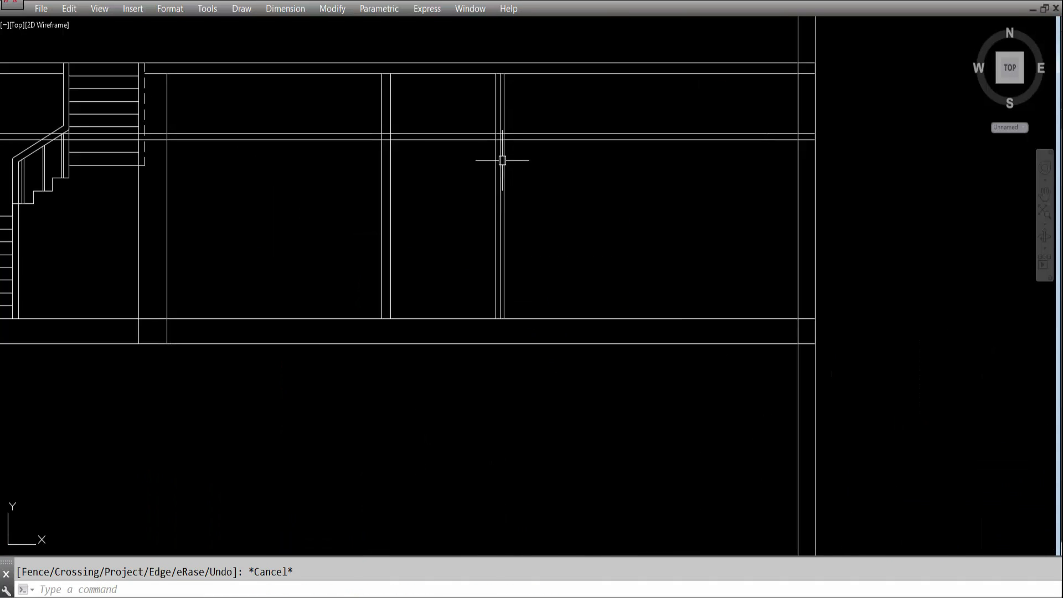
scroll(502, 139, "up", 3)
type("t")
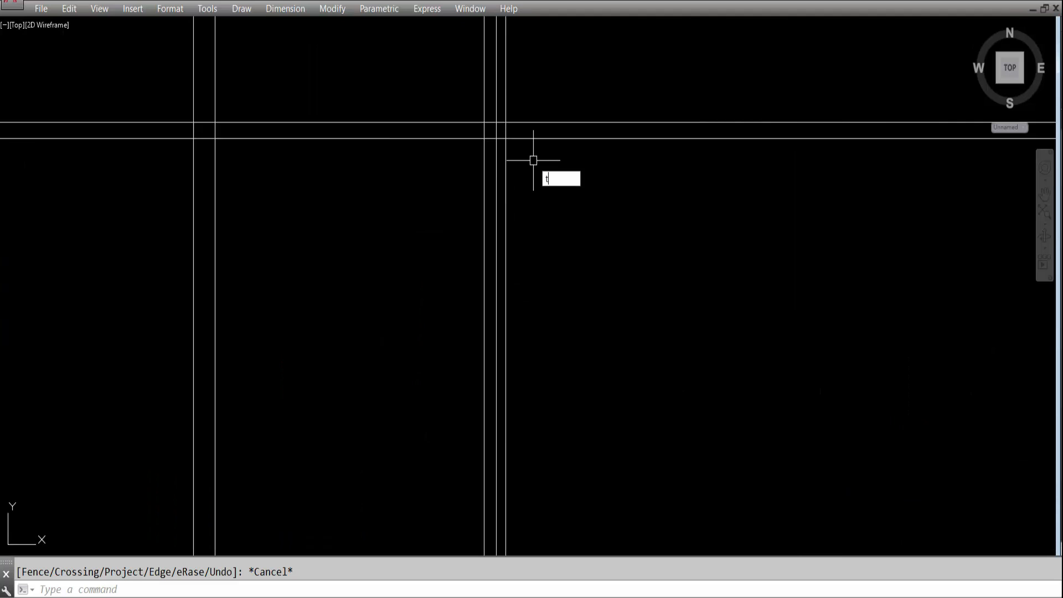
type("r")
key("Return")
key("Return")
left_click(497, 100)
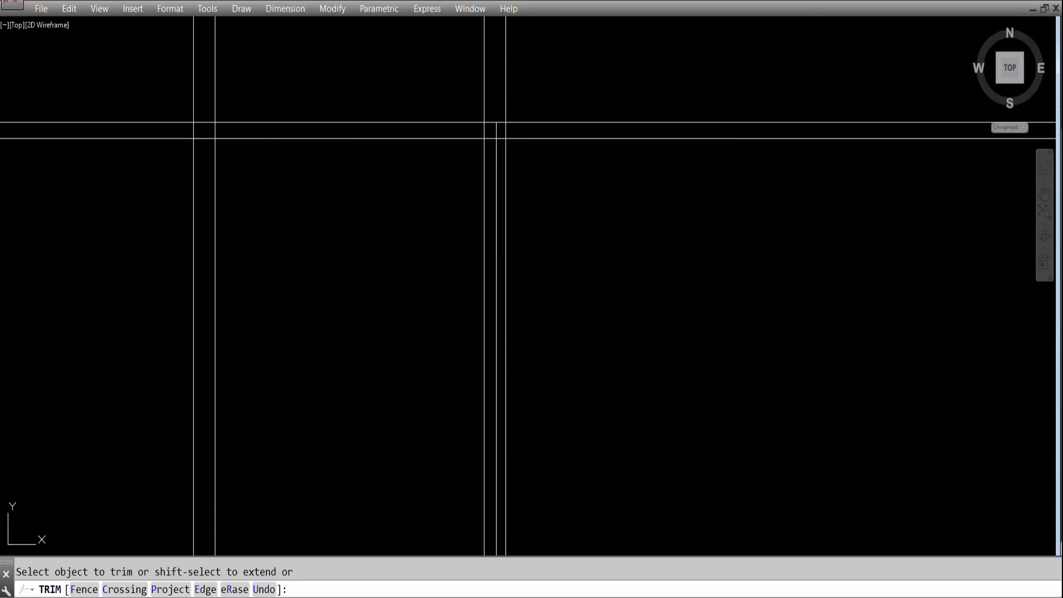
key("Escape")
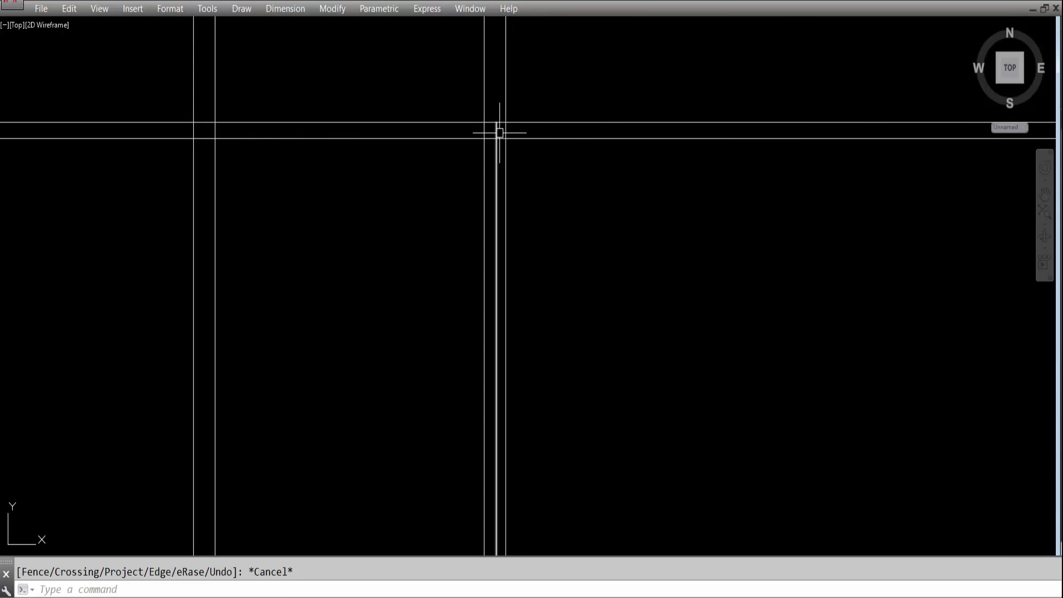
type("tr")
key("Return")
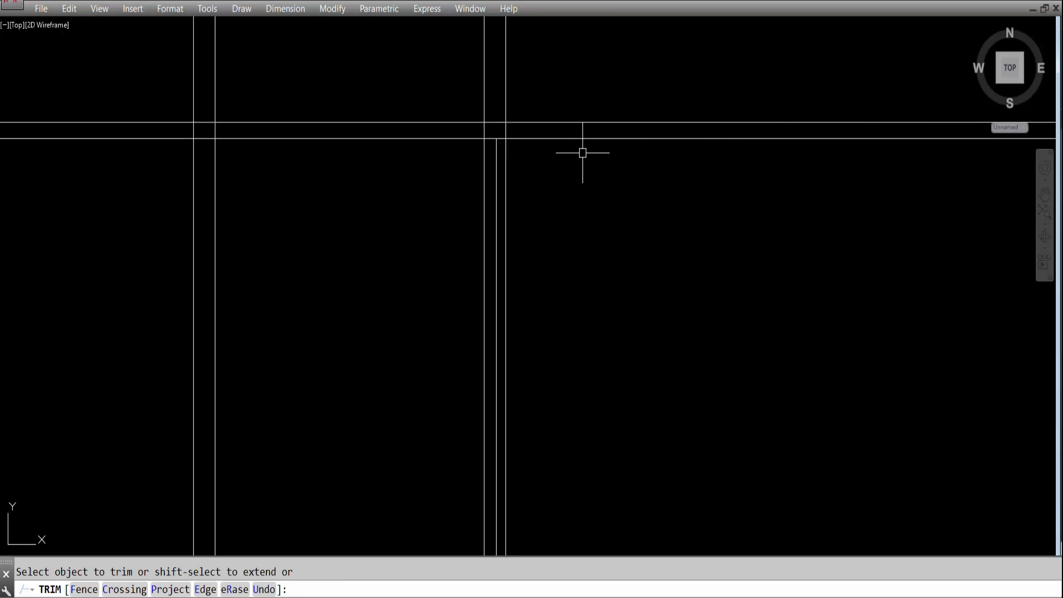
key("Escape")
Examine door D2 along section line A-B on the rotated ground floor plan.
scroll(582, 154, "down", 2)
scroll(585, 155, "down", 2)
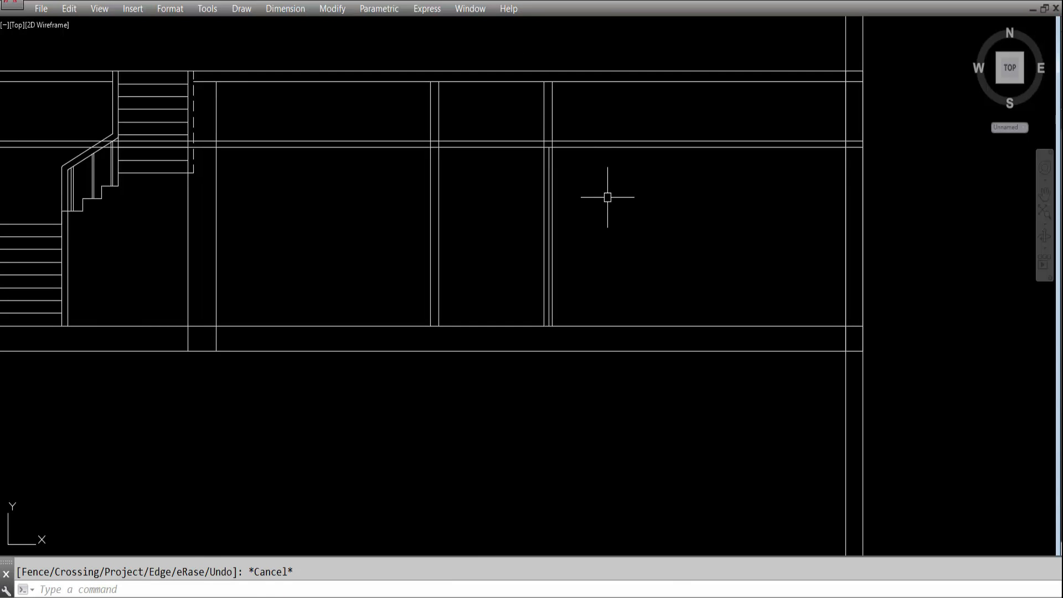
scroll(647, 332, "down", 5)
scroll(630, 412, "up", 8)
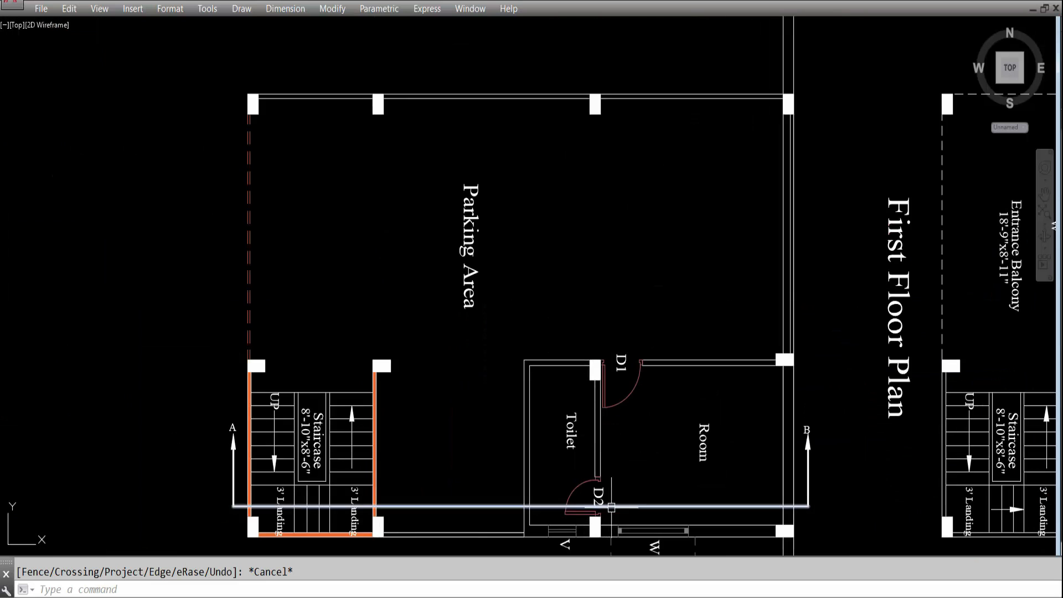
scroll(599, 436, "up", 2)
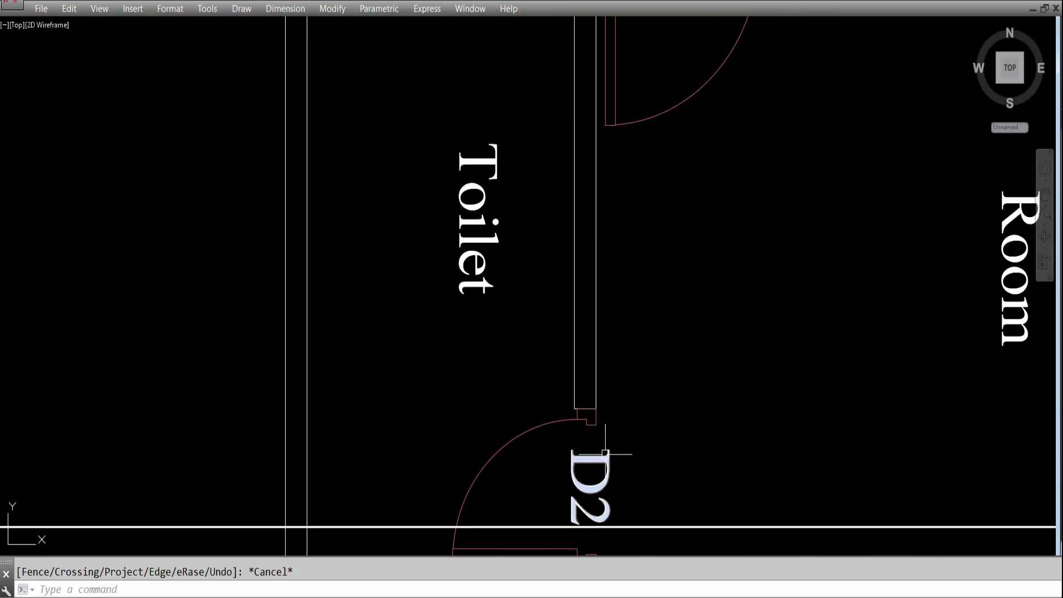
key("Escape")
scroll(585, 460, "down", 7)
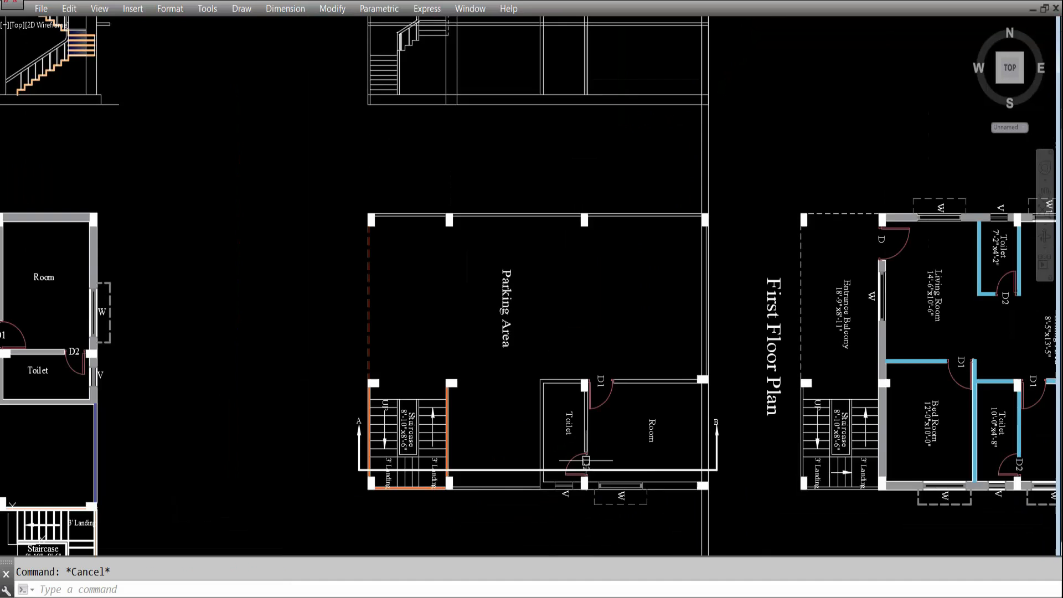
scroll(605, 226, "down", 3)
Put the door frame line of the partition on the DOOR layer with a 0.30 mm lineweight and save the drawing.
scroll(591, 147, "up", 10)
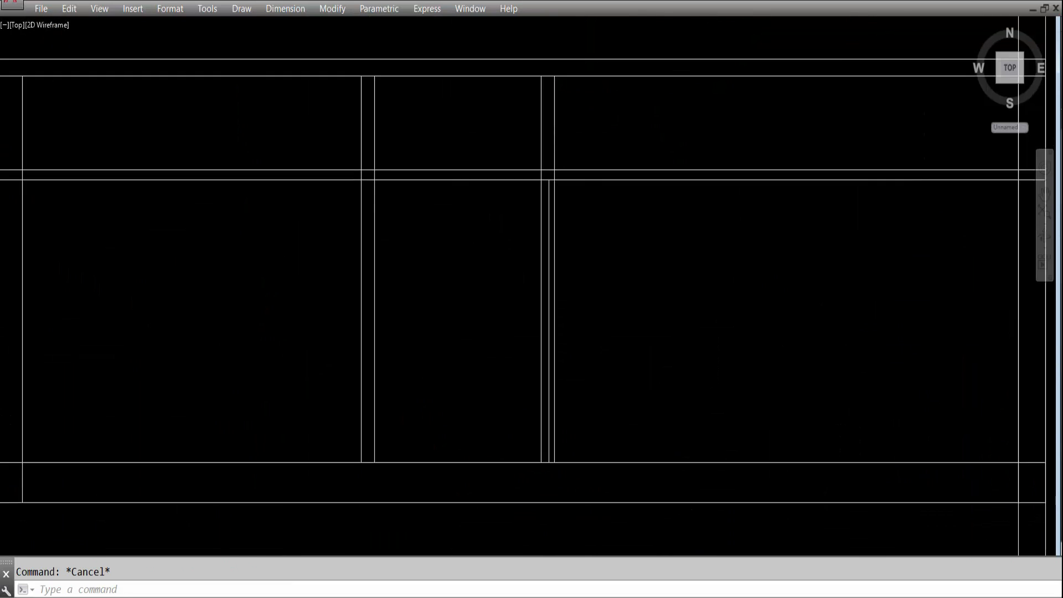
scroll(570, 302, "up", 2)
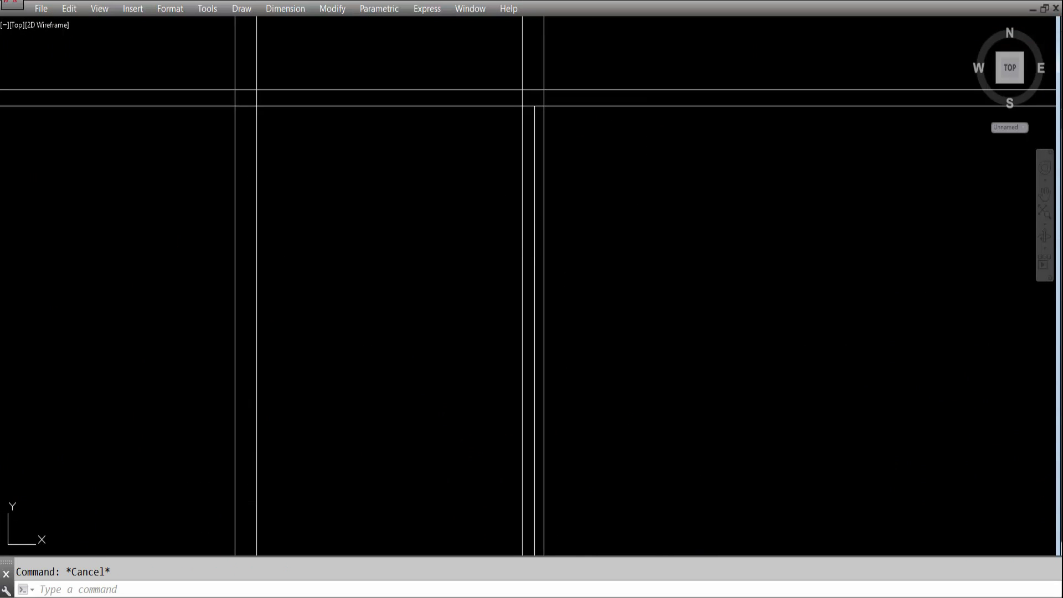
key("ctrl+0")
left_click(535, 221)
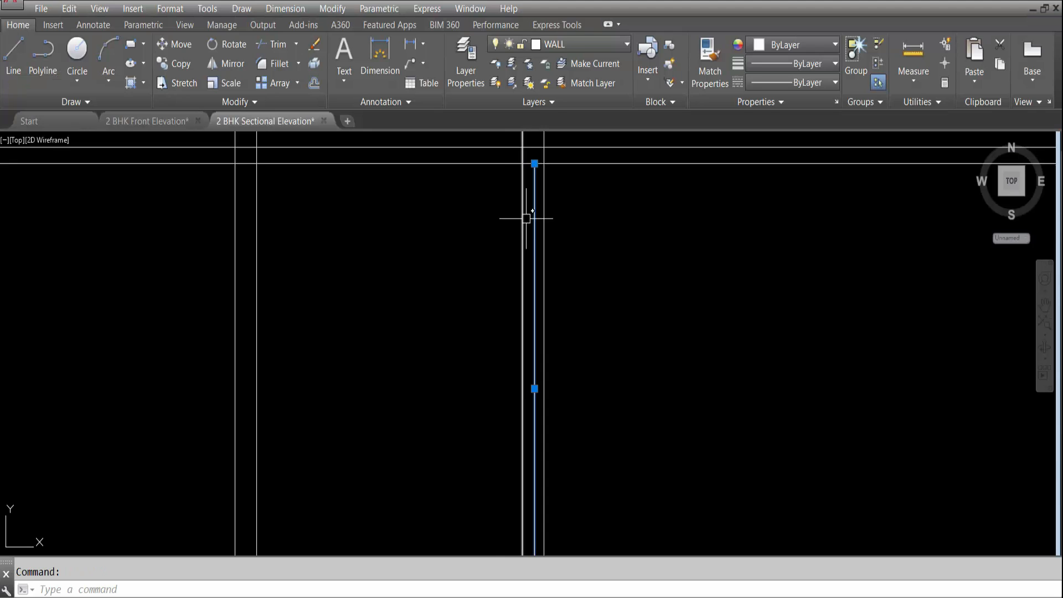
left_click(578, 41)
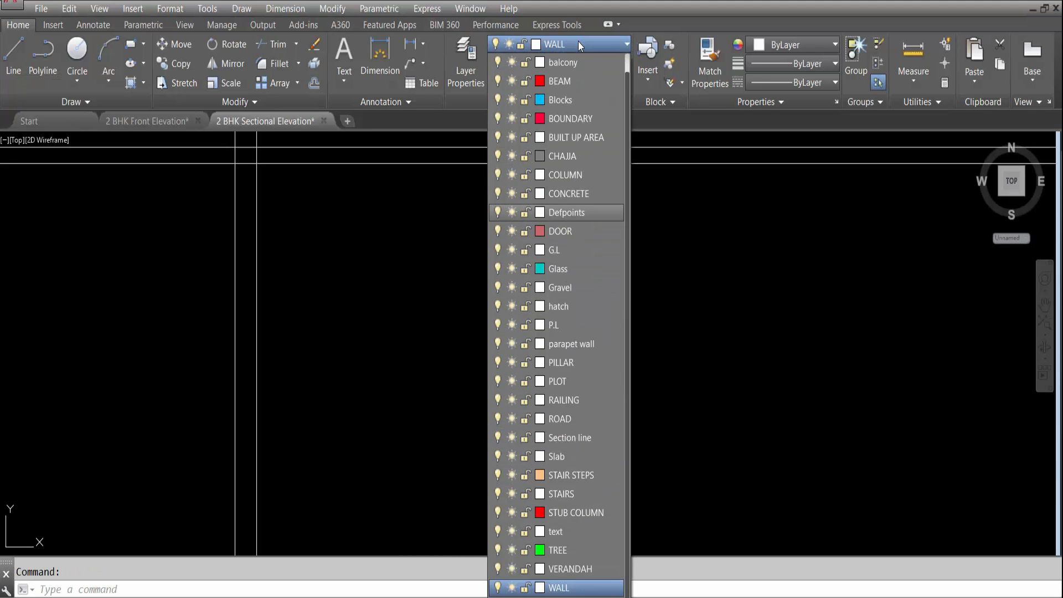
left_click(569, 232)
left_click(798, 64)
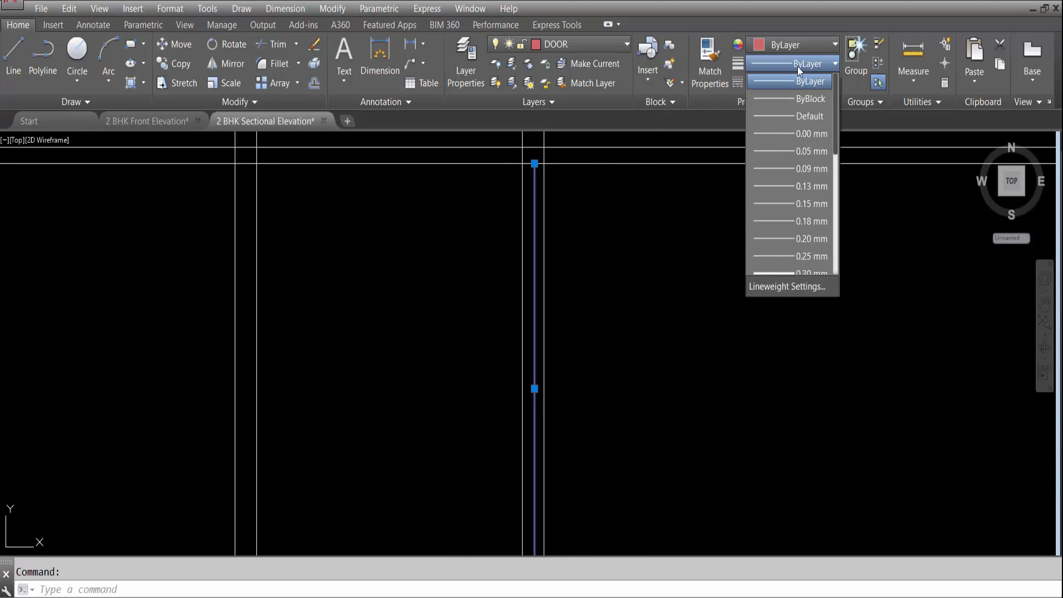
left_click(798, 204)
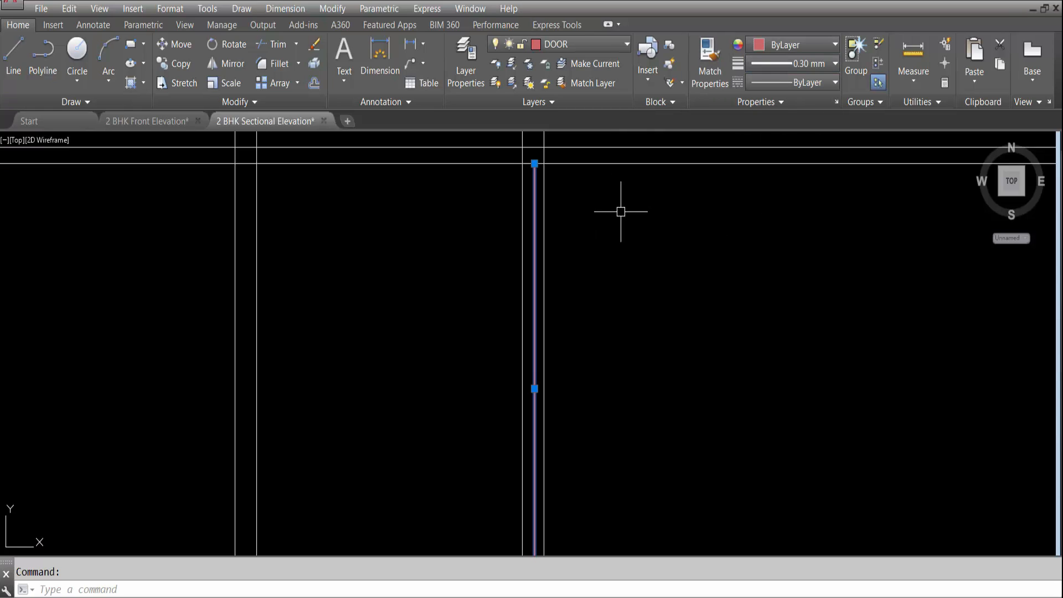
key("Escape")
scroll(634, 224, "down", 3)
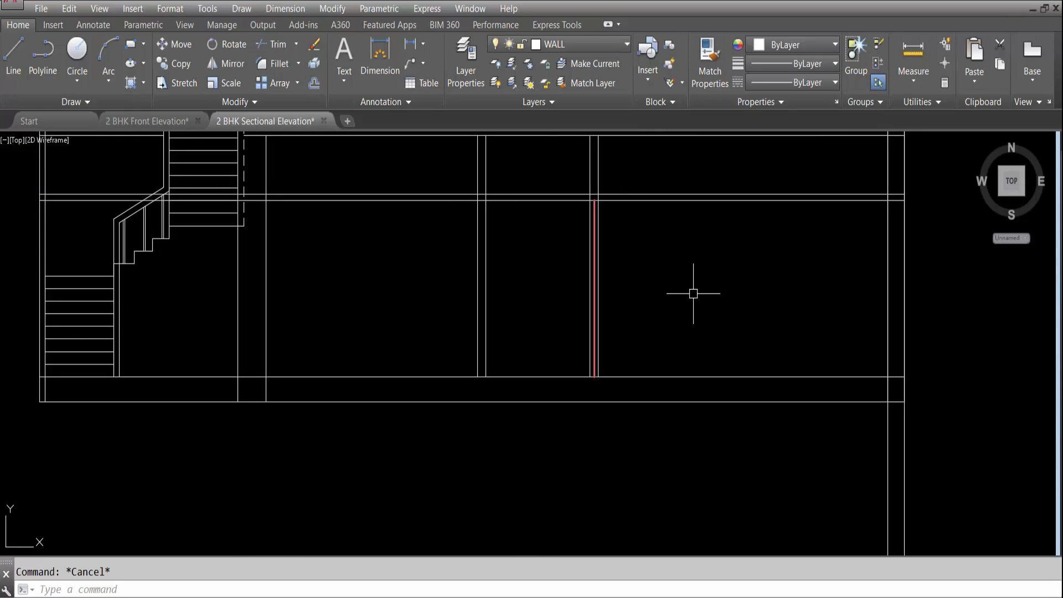
scroll(672, 284, "down", 5)
key("ctrl+s")
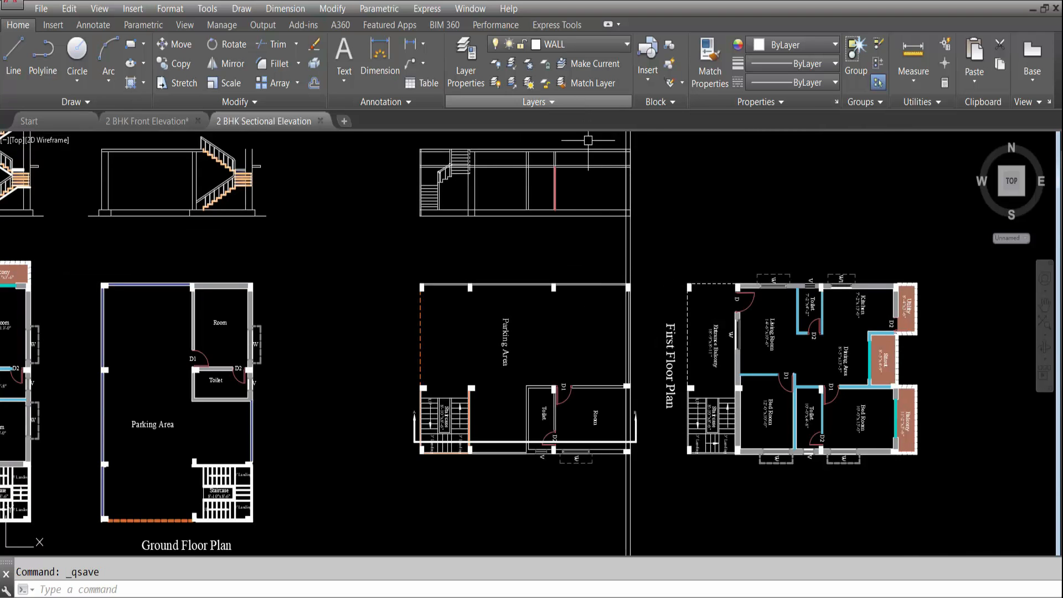
Erase the two vertical construction lines that project the room's outer wall from the rotated ground floor plan to the section.
scroll(587, 188, "up", 5)
scroll(548, 210, "down", 3)
scroll(531, 199, "up", 2)
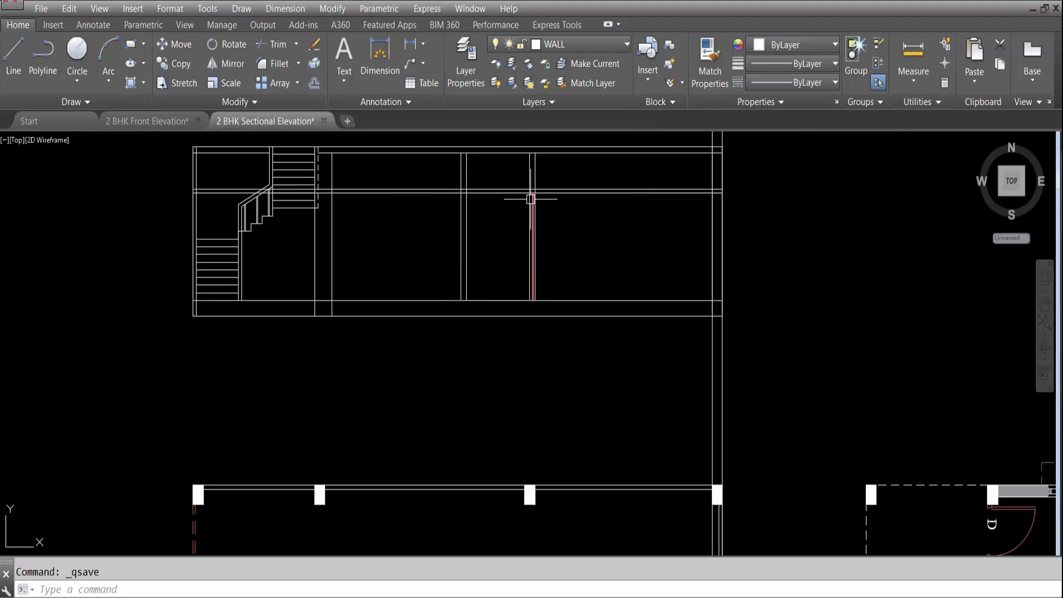
scroll(530, 199, "down", 2)
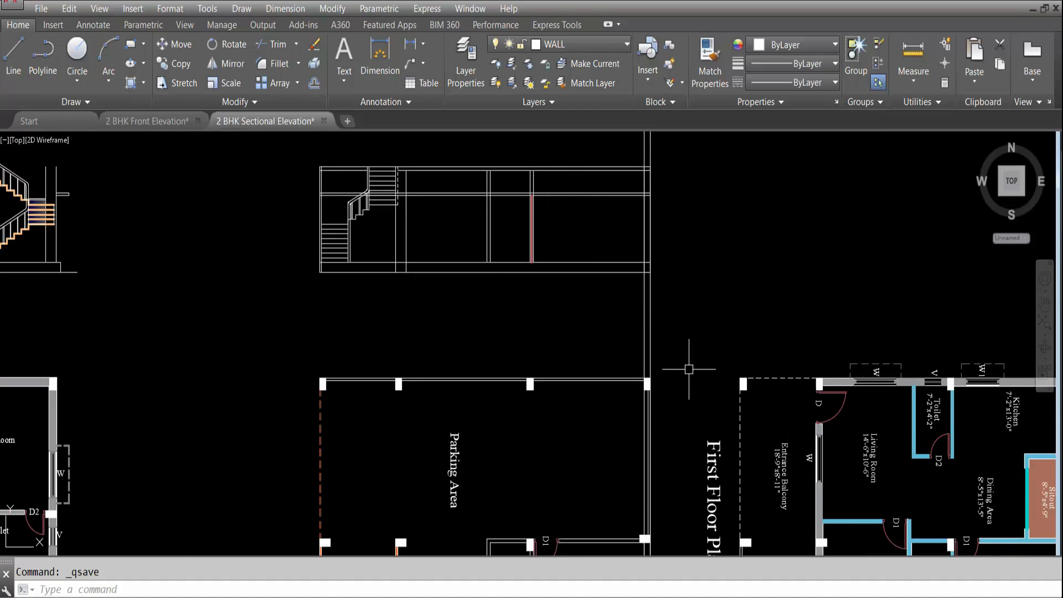
scroll(664, 387, "down", 1)
scroll(669, 367, "up", 2)
left_click(586, 366)
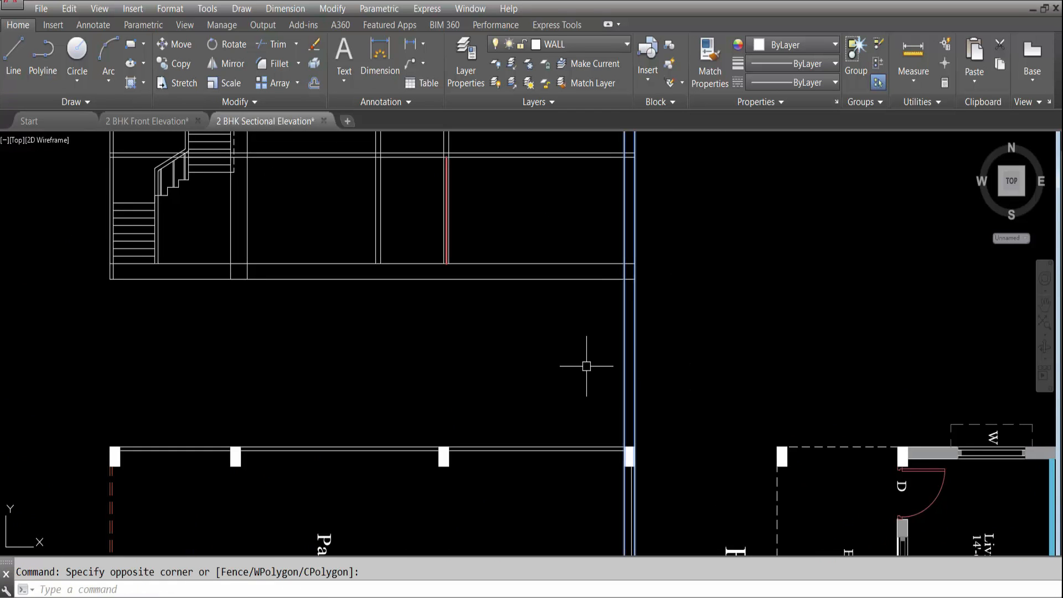
key("Delete")
scroll(638, 332, "down", 2)
scroll(625, 267, "up", 1)
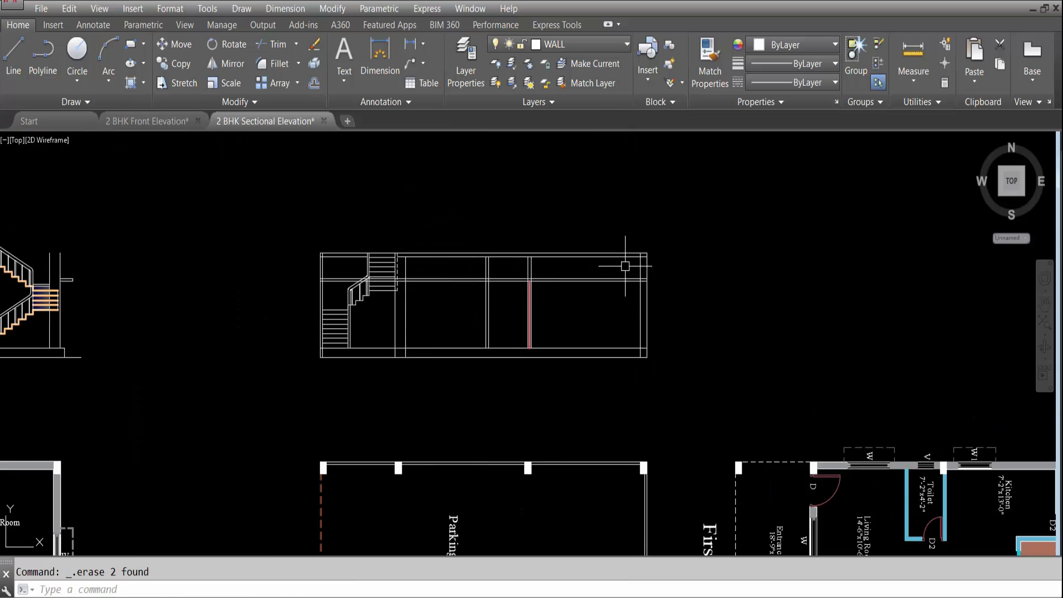
Compare the sectioned door in the elevation with door D2 and window W on the rotated ground floor plan.
scroll(517, 292, "up", 2)
scroll(543, 284, "up", 1)
scroll(545, 286, "down", 1)
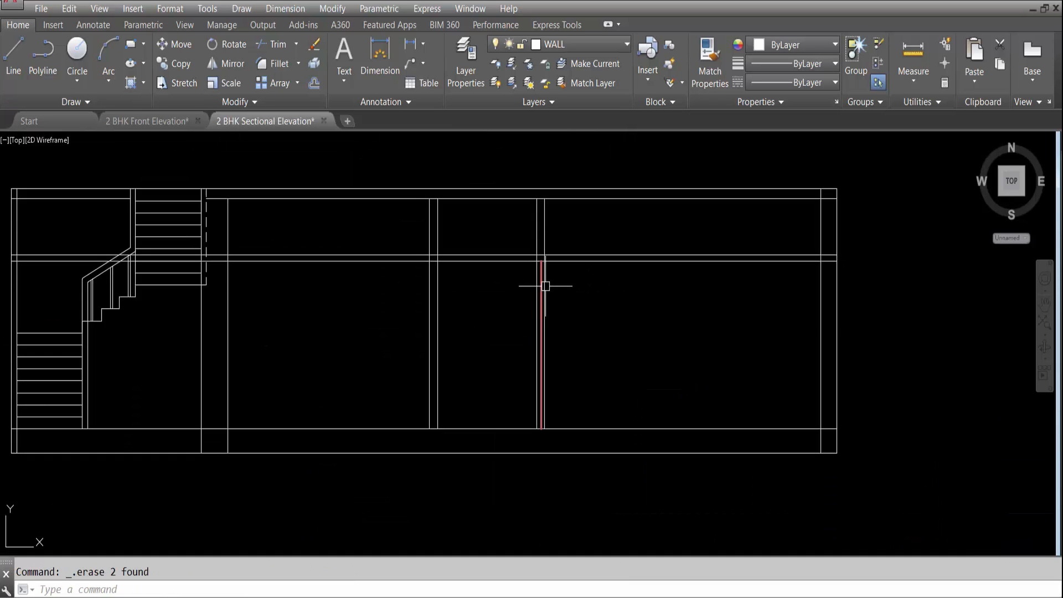
scroll(559, 285, "down", 5)
scroll(522, 386, "up", 8)
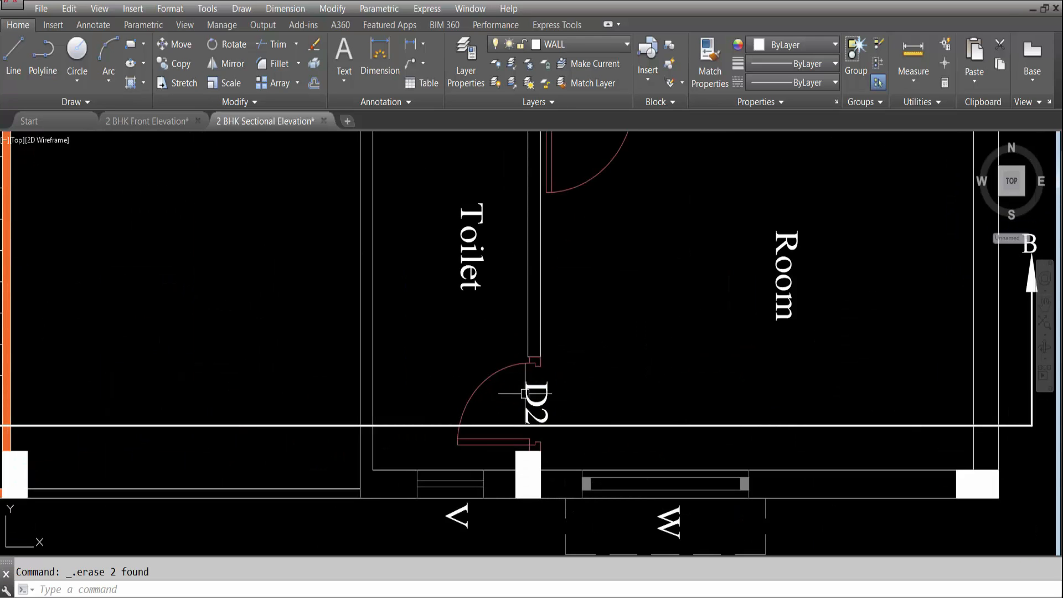
scroll(539, 360, "down", 2)
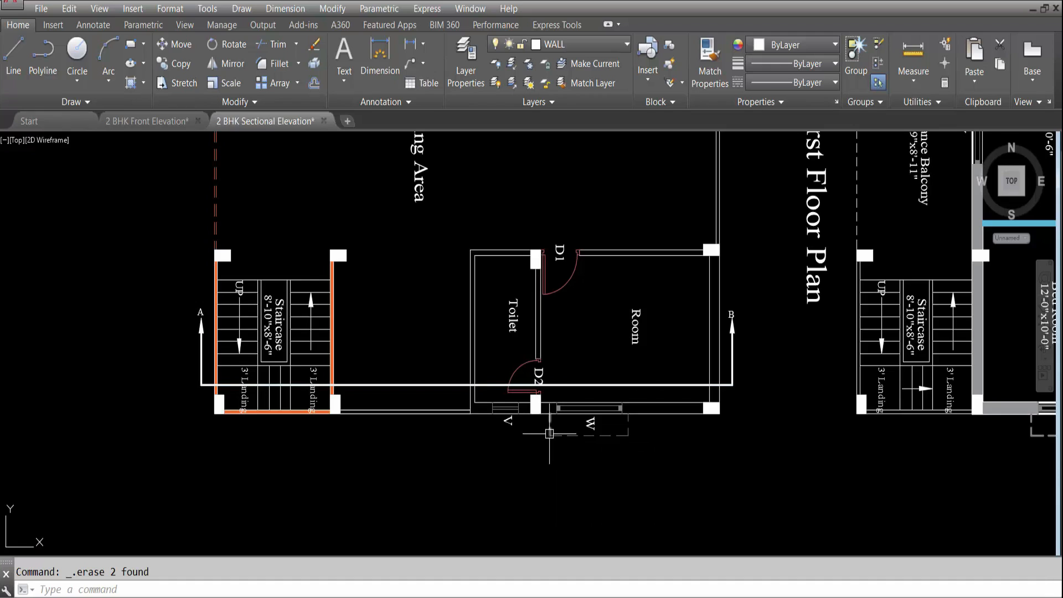
scroll(549, 434, "down", 2)
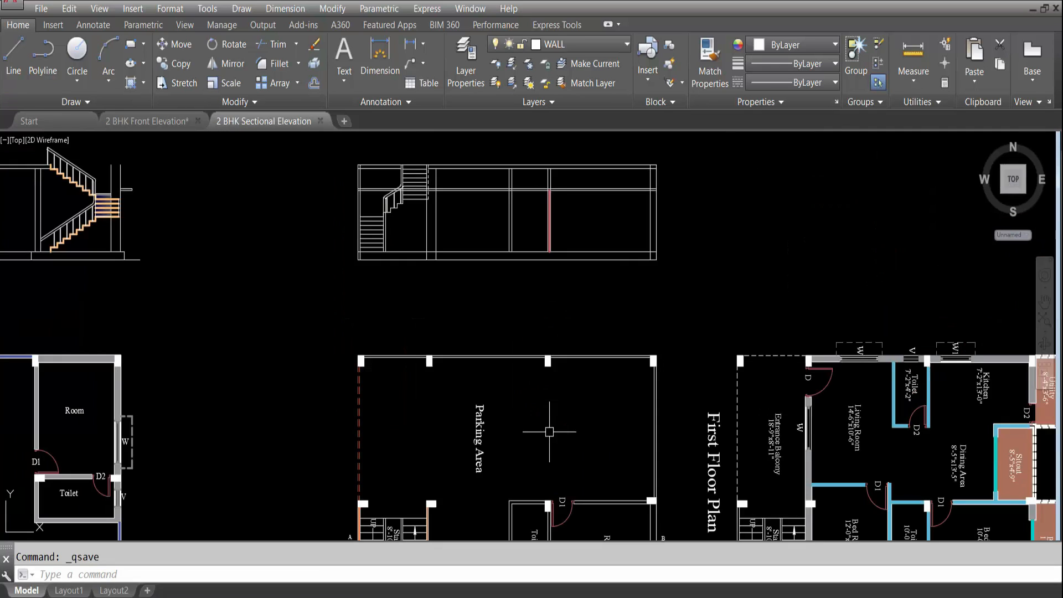
Offset the lower line of the lintel band 6 inches upward.
scroll(542, 382, "down", 4)
scroll(543, 349, "up", 2)
scroll(534, 290, "up", 2)
scroll(550, 305, "up", 5)
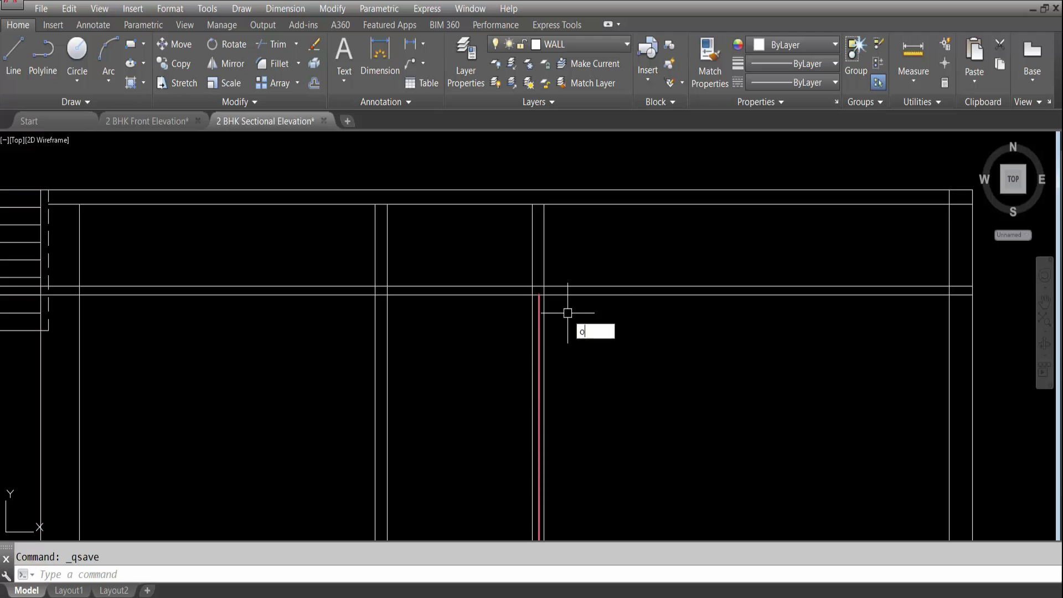
key("Return")
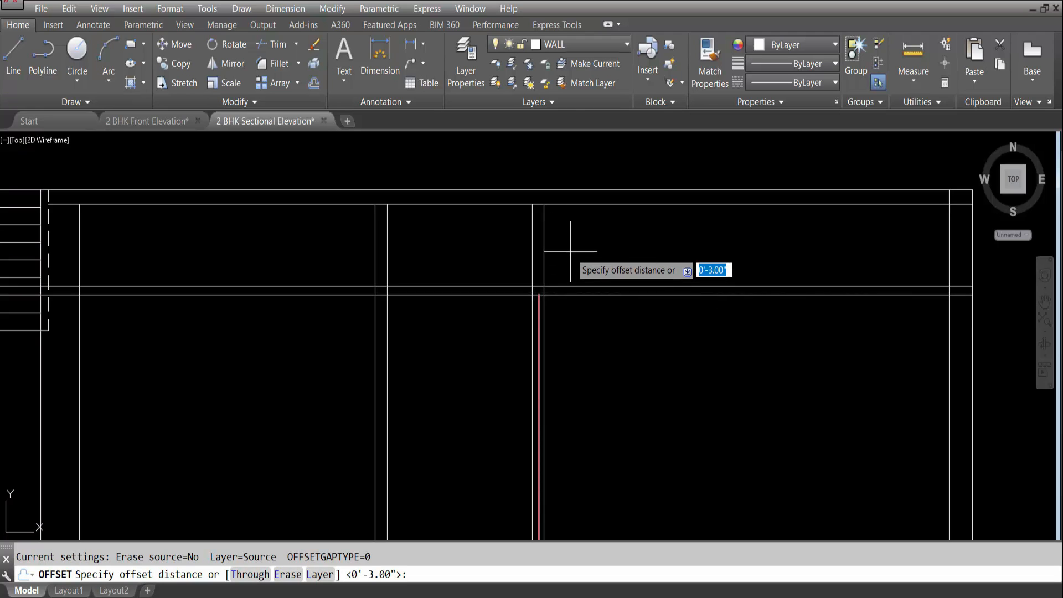
type("6")
key("Return")
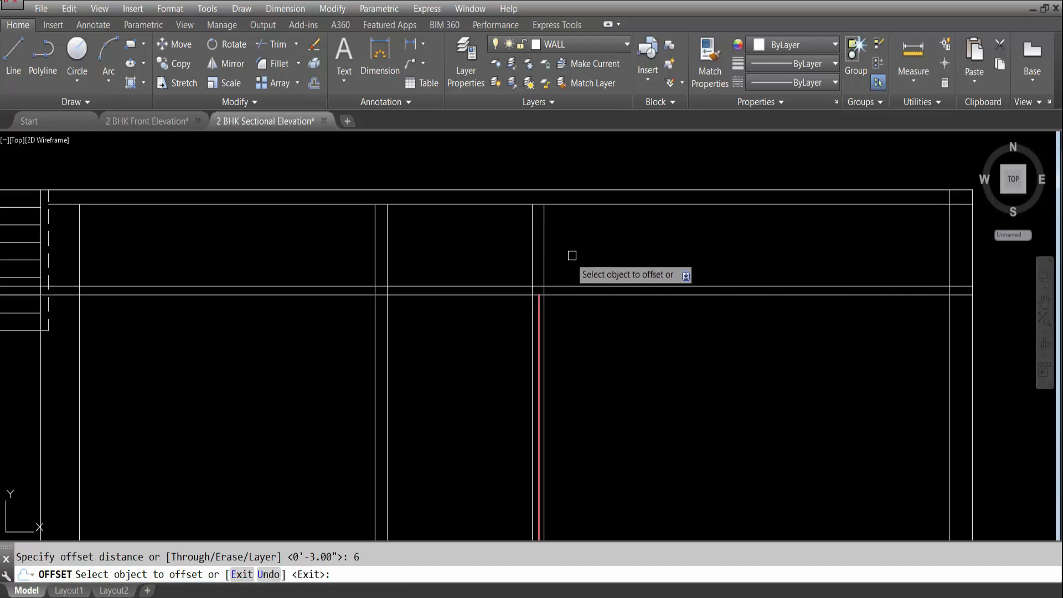
left_click(562, 294)
left_click(569, 256)
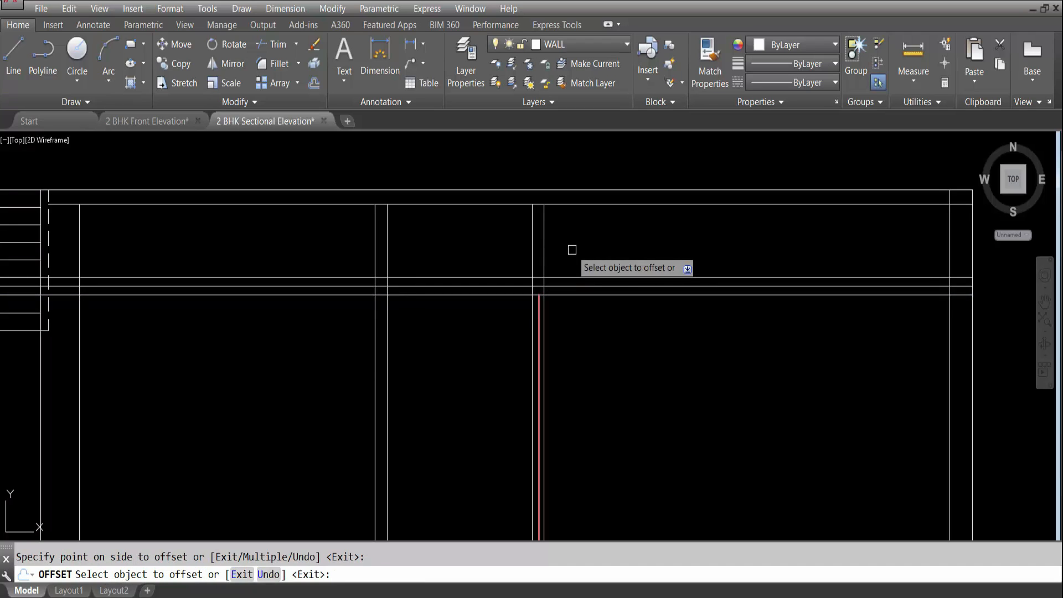
key("Escape")
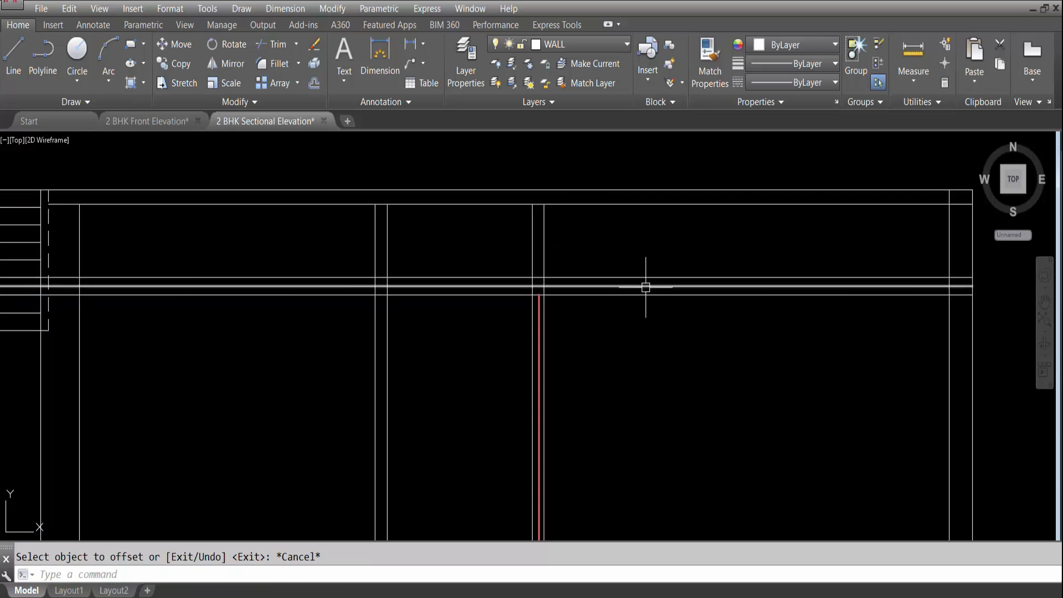
Trim the three horizontal lintel-level lines away on the staircase side of the partition wall at door D2.
scroll(576, 288, "down", 2)
scroll(590, 284, "up", 2)
scroll(573, 260, "down", 2)
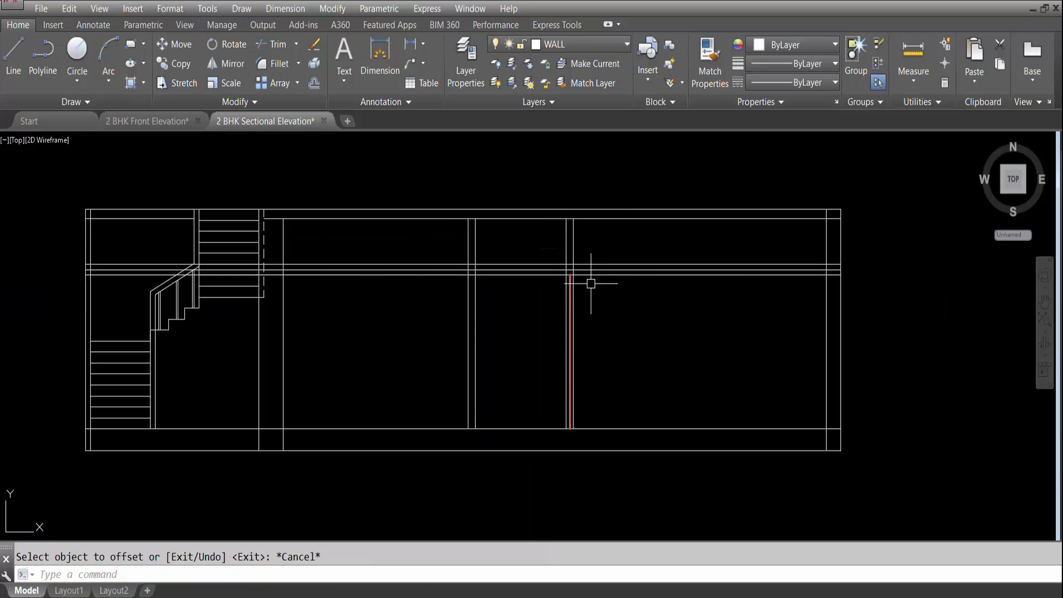
scroll(591, 284, "up", 2)
type("tr")
key("Return")
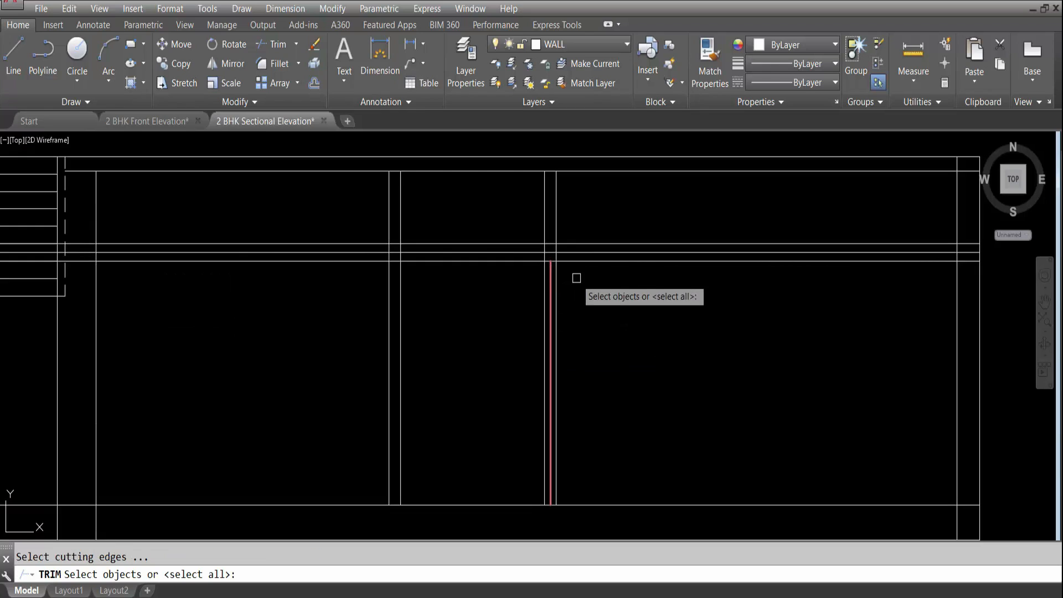
left_click(545, 218)
key("Return")
left_click(508, 221)
left_click(502, 294)
key("Escape")
Trim the lintel's upper and lower lines on the room side so they span only the partition wall's thickness.
scroll(551, 257, "up", 2)
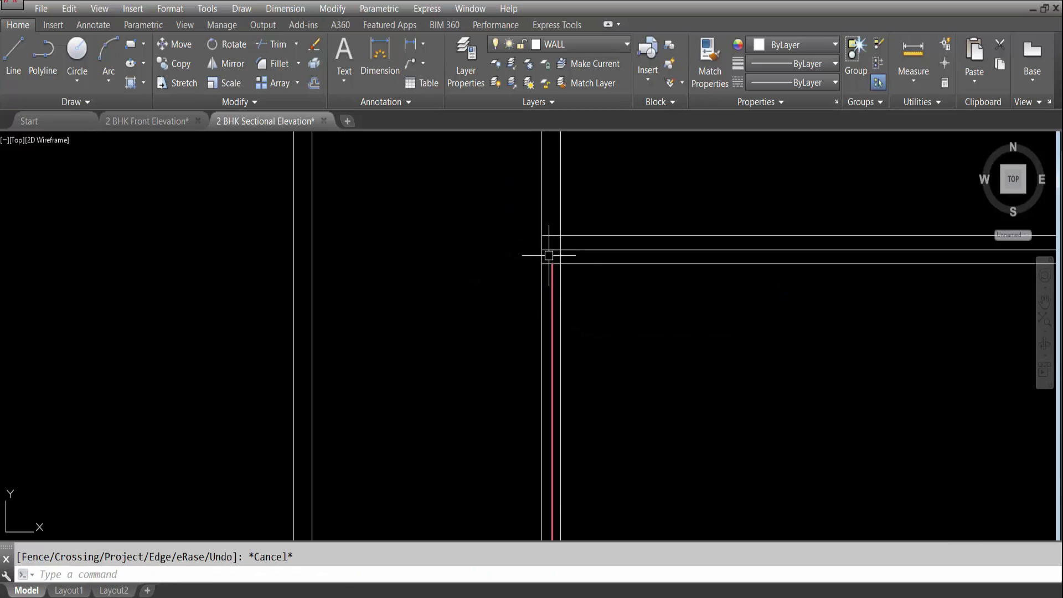
key("Return")
left_click(576, 235)
left_click(576, 263)
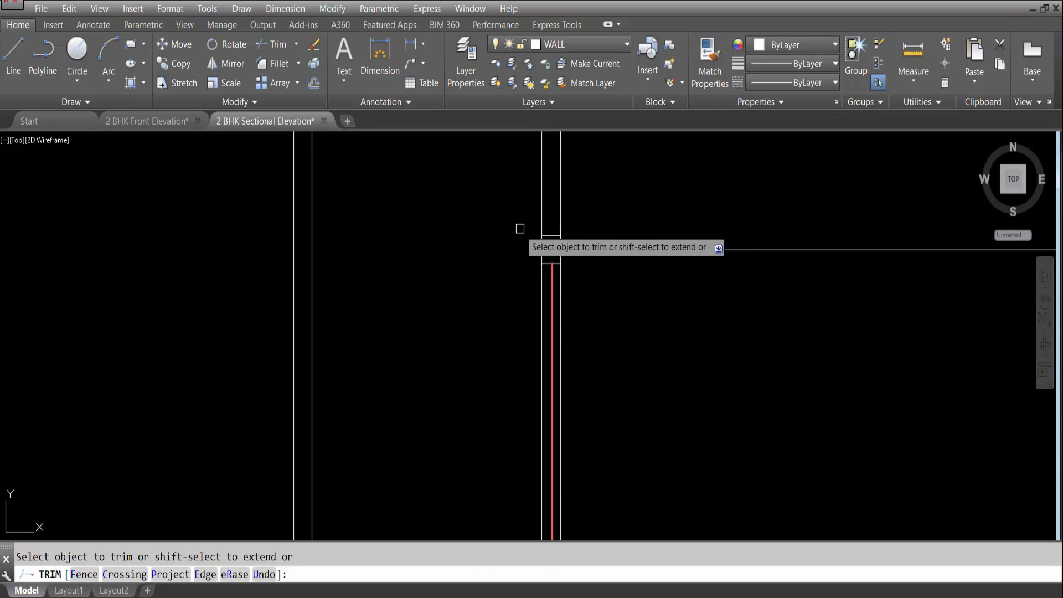
scroll(578, 277, "down", 3)
key("Escape")
Offset the plinth's upper line 7' upward, after checking window W on the rotated ground floor plan.
scroll(579, 236, "down", 4)
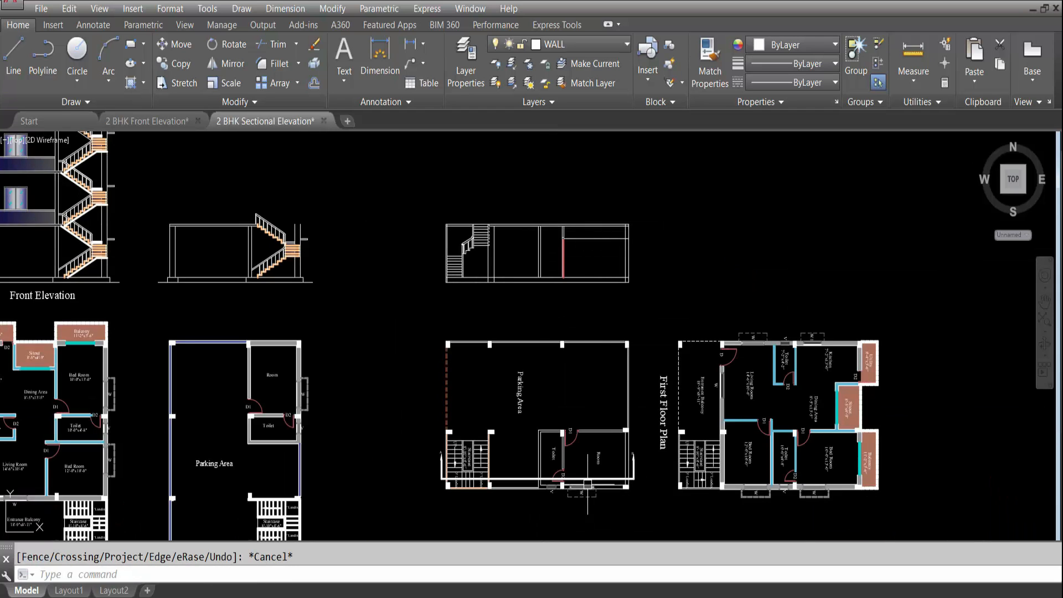
scroll(587, 485, "up", 2)
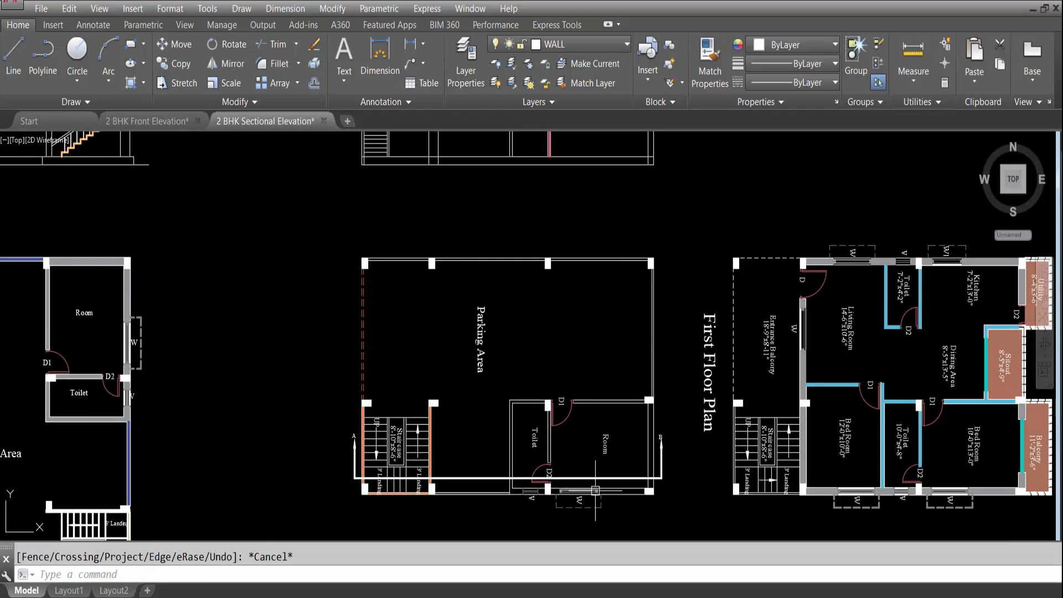
scroll(607, 490, "down", 2)
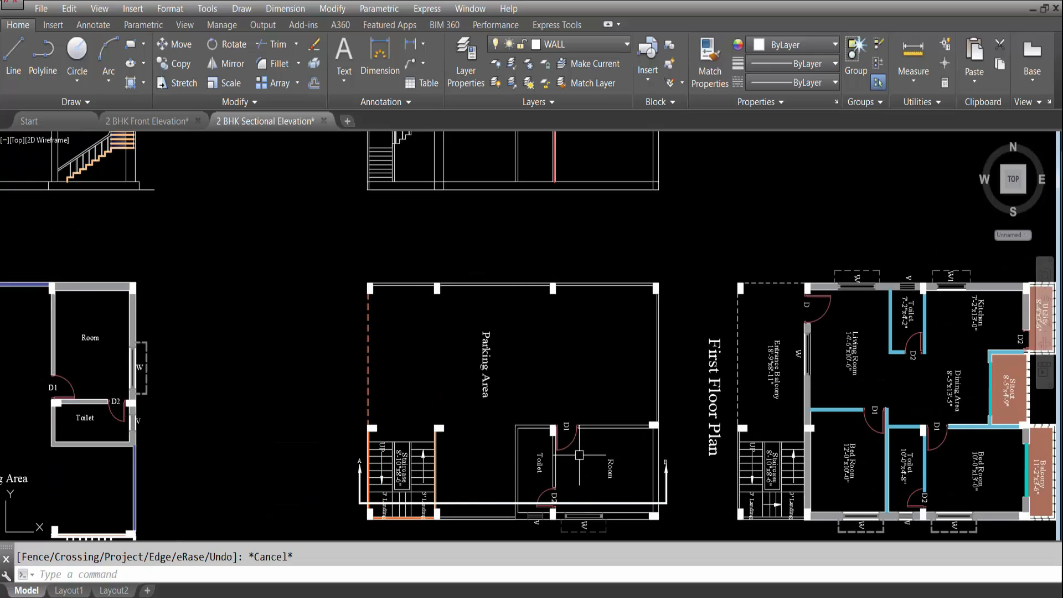
scroll(579, 455, "down", 3)
scroll(569, 227, "up", 5)
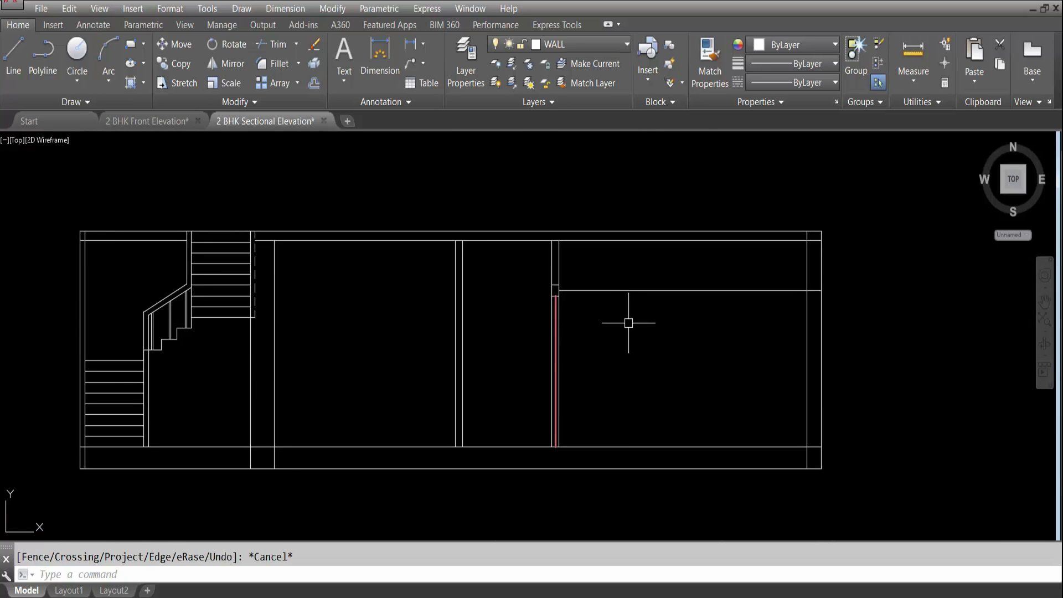
key("Return")
type("7'")
key("Return")
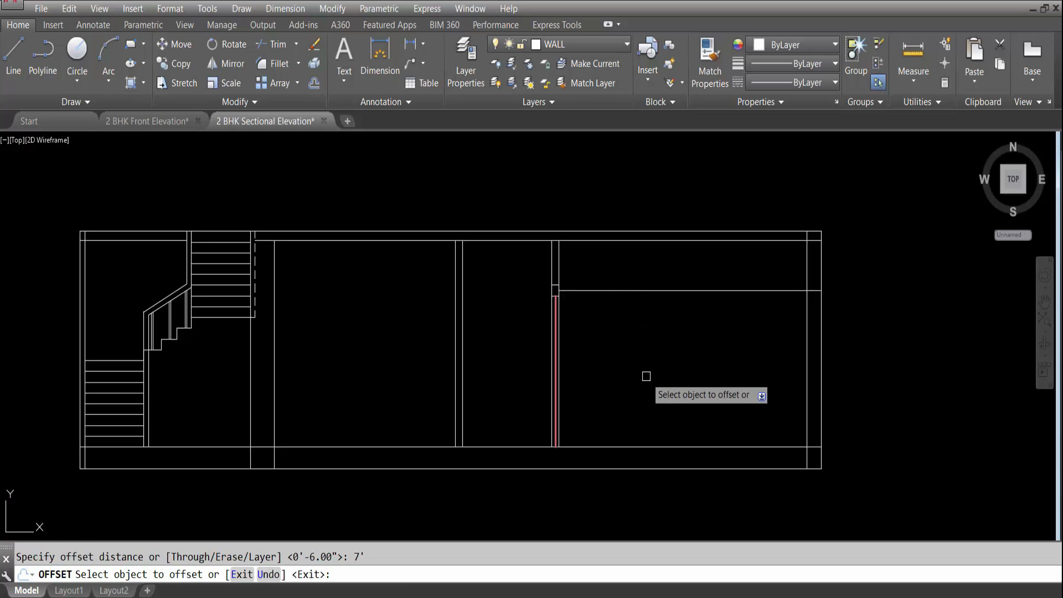
left_click(646, 446)
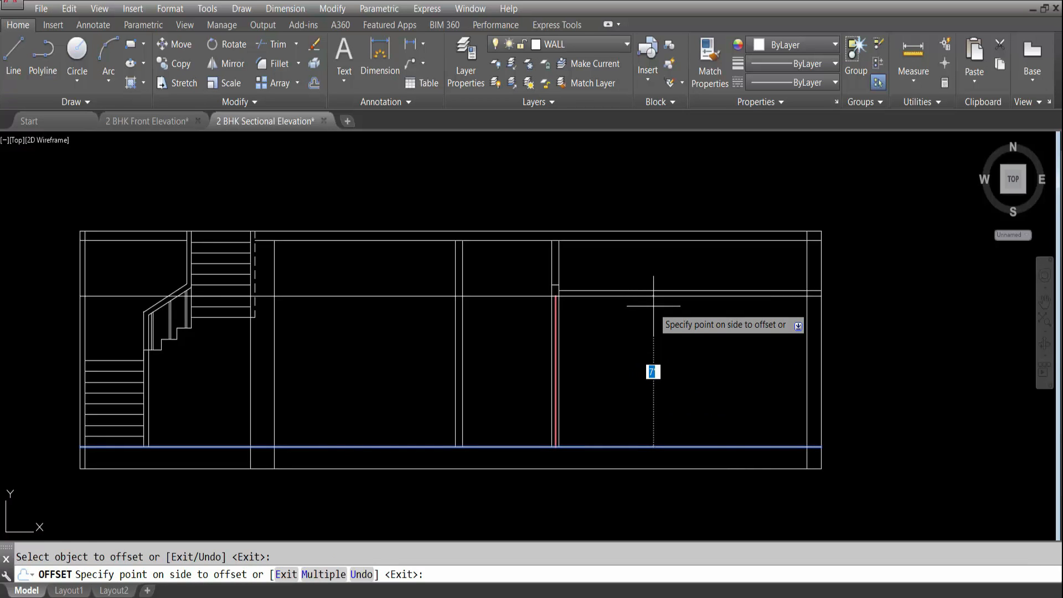
left_click(644, 357)
key("Escape")
Trim the 7' line so that it remains only in the room, starting at the partition wall's room-side face.
type("t")
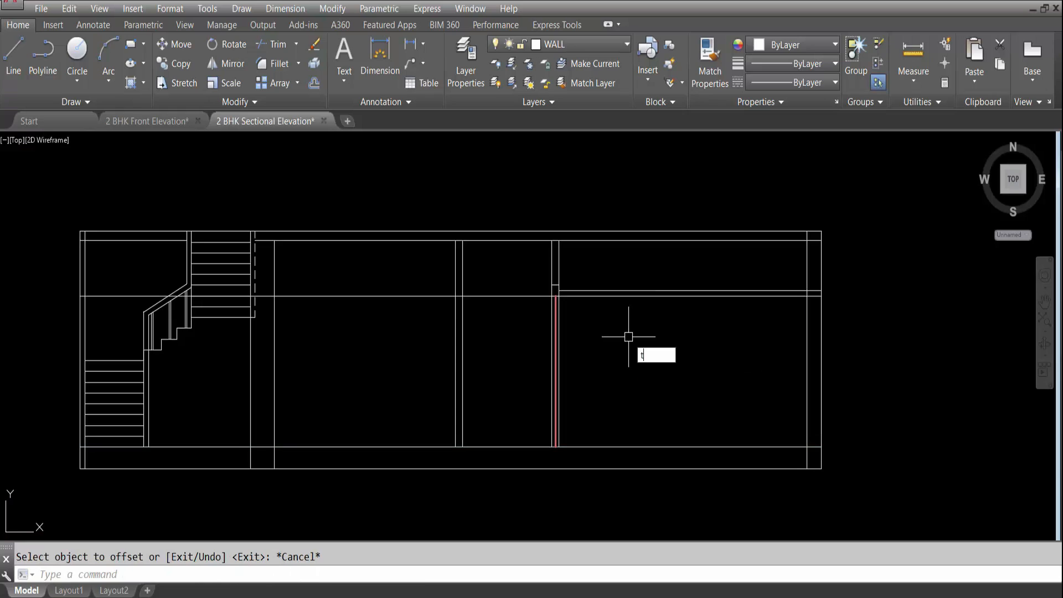
type("s or")
key("Return")
scroll(554, 313, "up", 5)
left_click(583, 299)
key("Return")
scroll(572, 249, "up", 5)
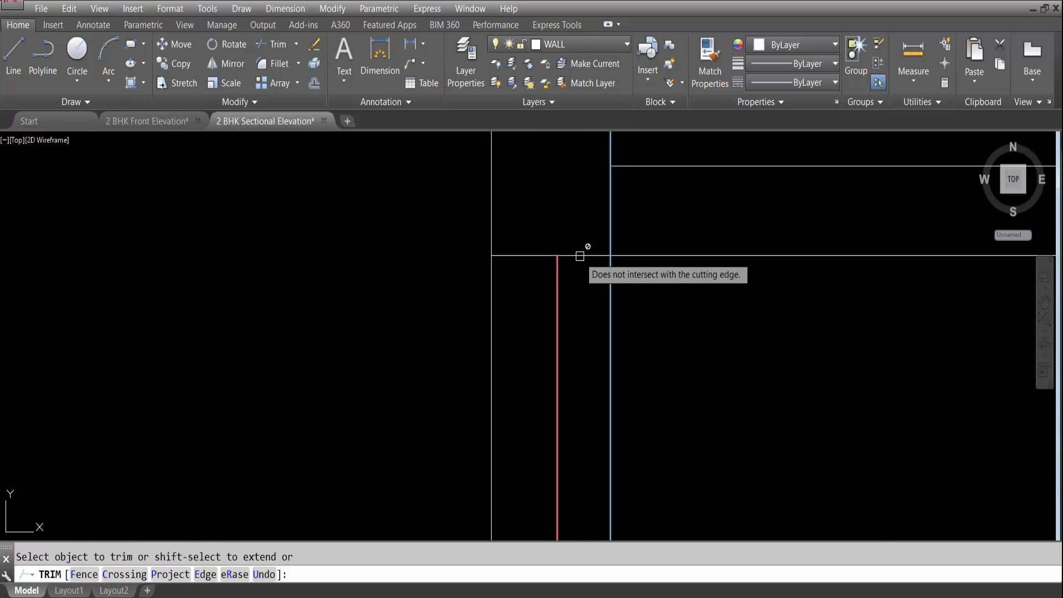
key("Escape")
key("Return")
left_click(610, 296)
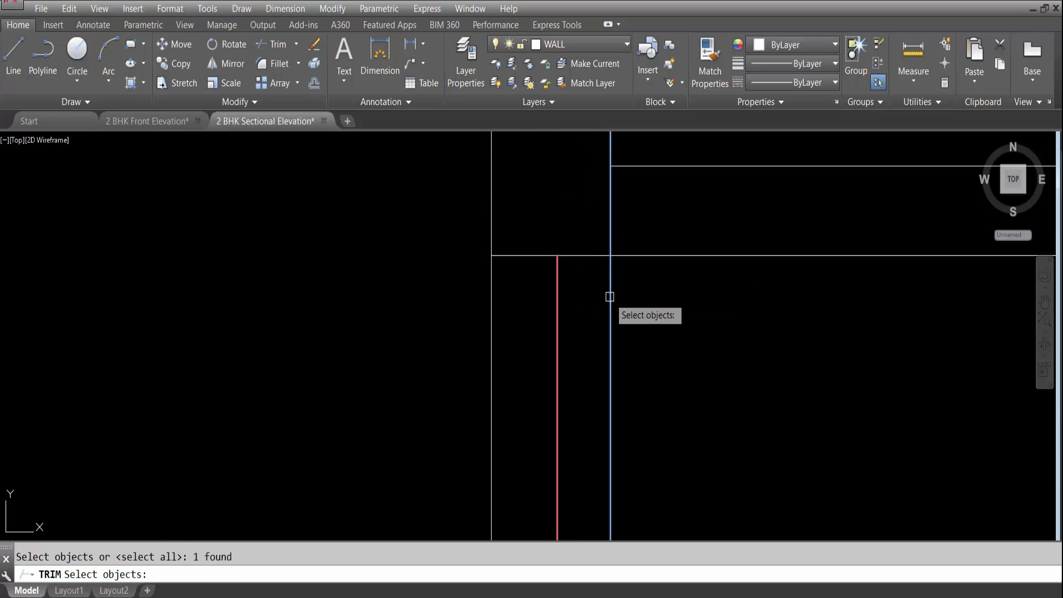
key("Return")
scroll(592, 254, "down", 3)
key("Escape")
scroll(563, 232, "down", 4)
scroll(586, 255, "up", 3)
scroll(586, 256, "down", 2)
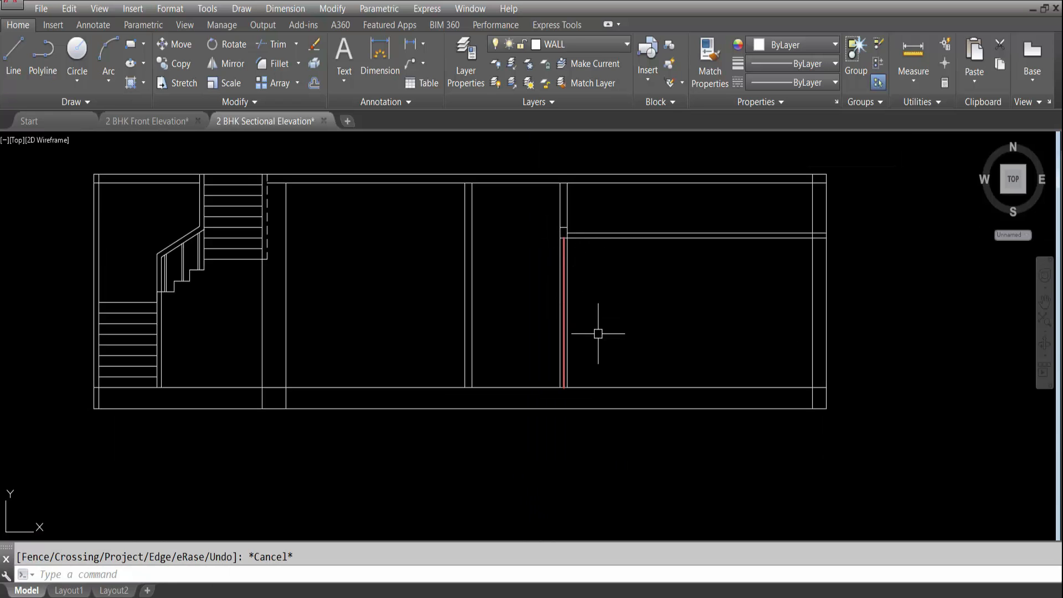
Project a vertical construction line from the toilet-side face of the column beside door D1 on the ground floor plan up through the elevation.
scroll(598, 333, "down", 4)
scroll(571, 488, "up", 2)
scroll(570, 271, "down", 3)
scroll(592, 415, "up", 3)
scroll(573, 279, "down", 2)
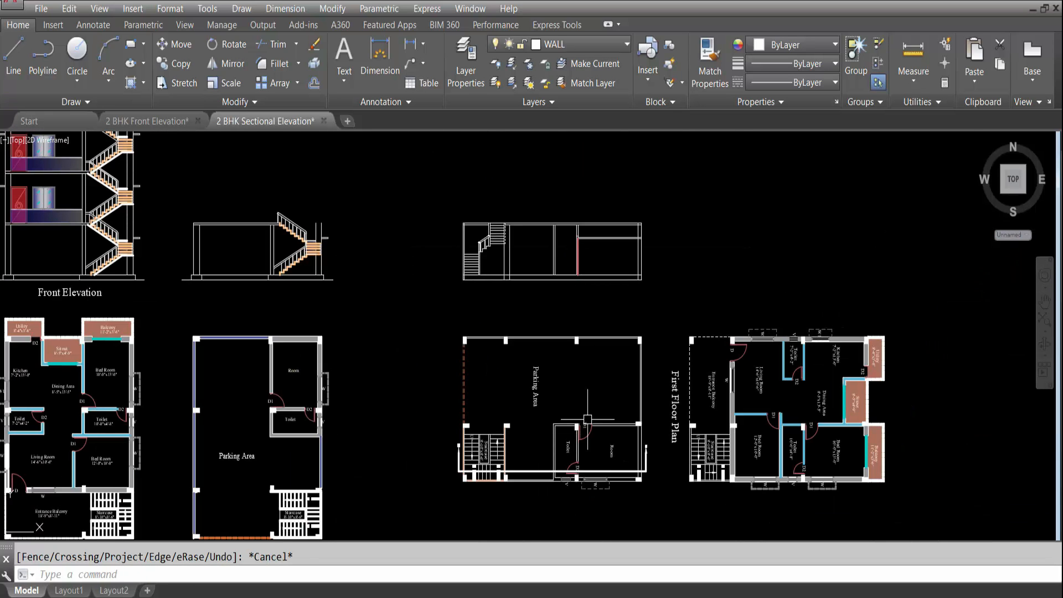
scroll(579, 488, "up", 4)
scroll(587, 336, "up", 2)
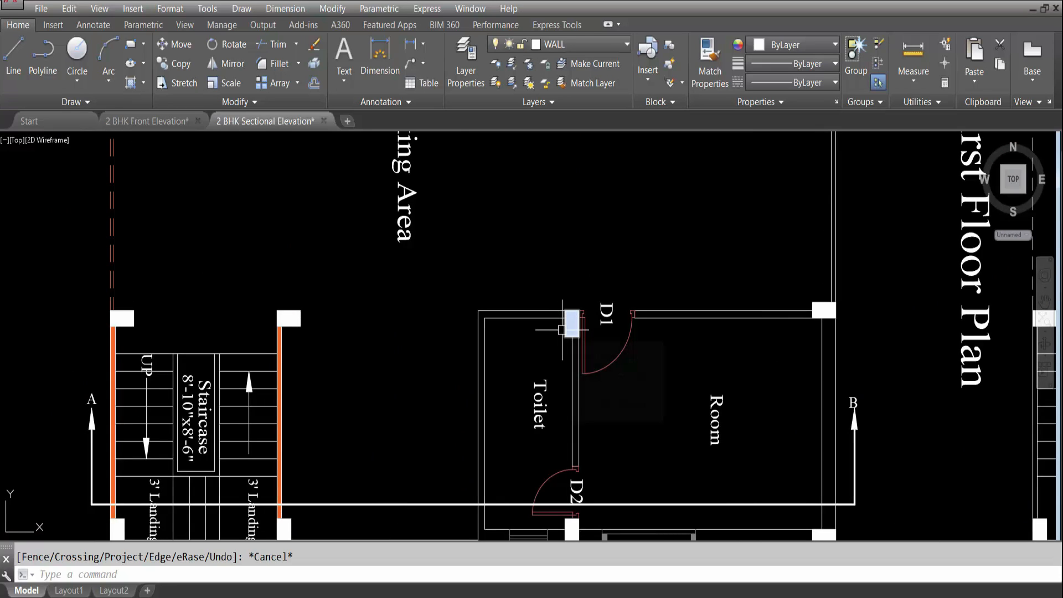
type("xl")
key("Return")
type("v")
key("Return")
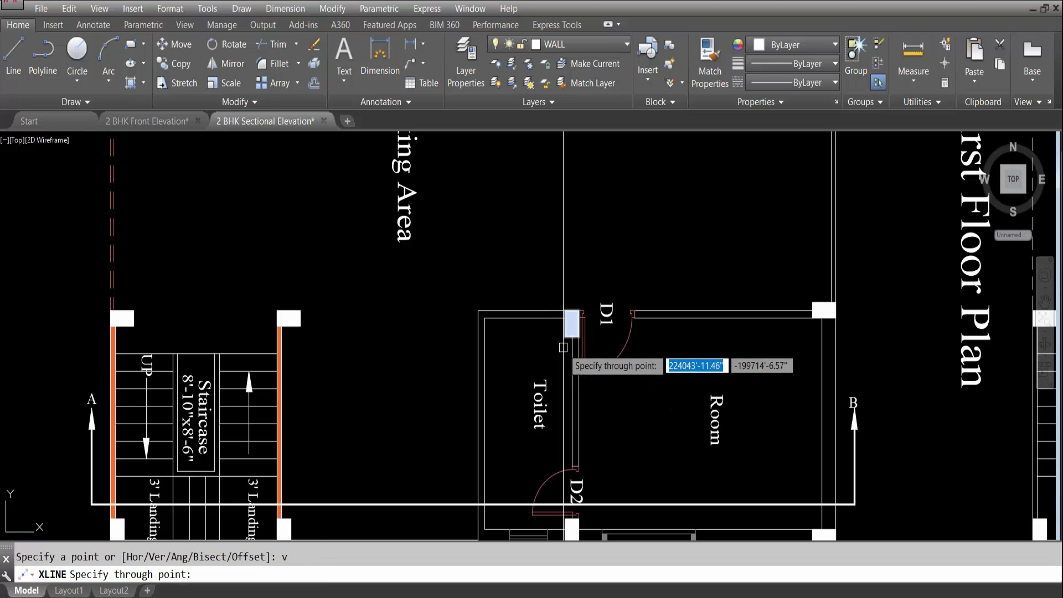
scroll(564, 327, "up", 3)
scroll(569, 318, "down", 6)
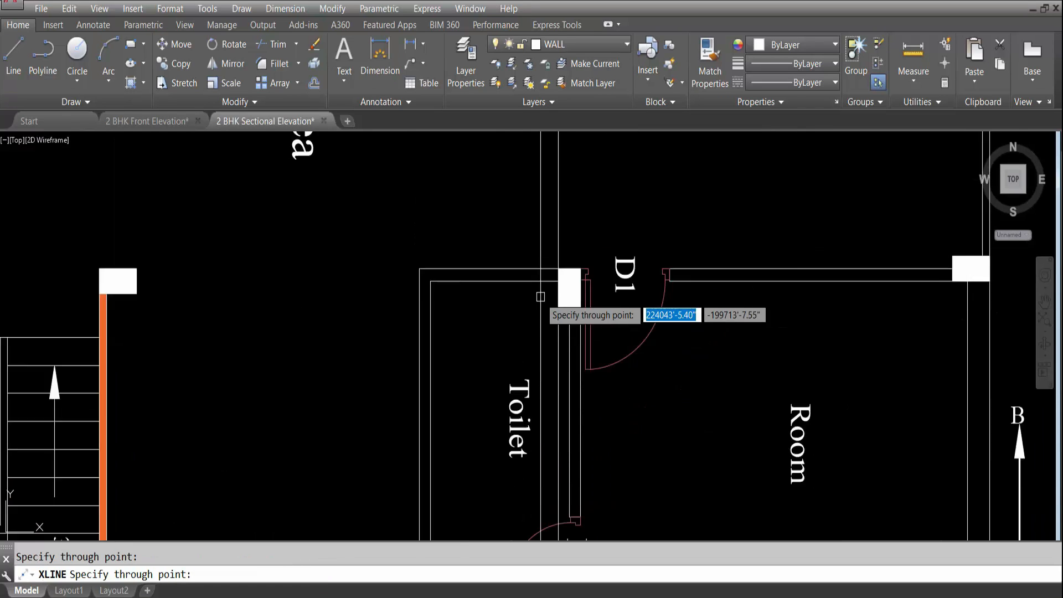
scroll(560, 392, "up", 4)
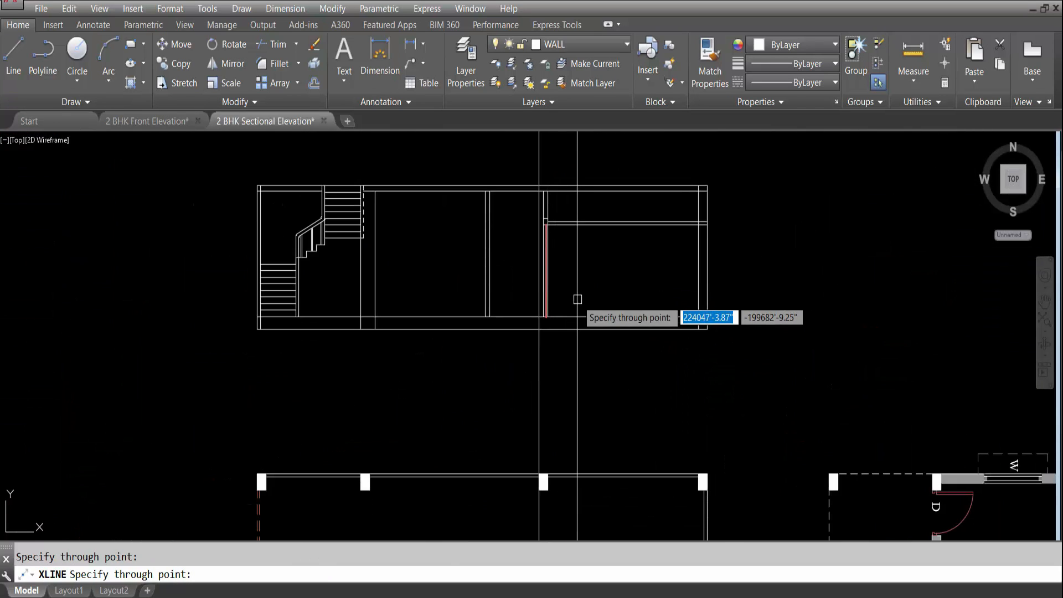
scroll(562, 326, "down", 2)
scroll(562, 326, "down", 2)
scroll(560, 523, "up", 6)
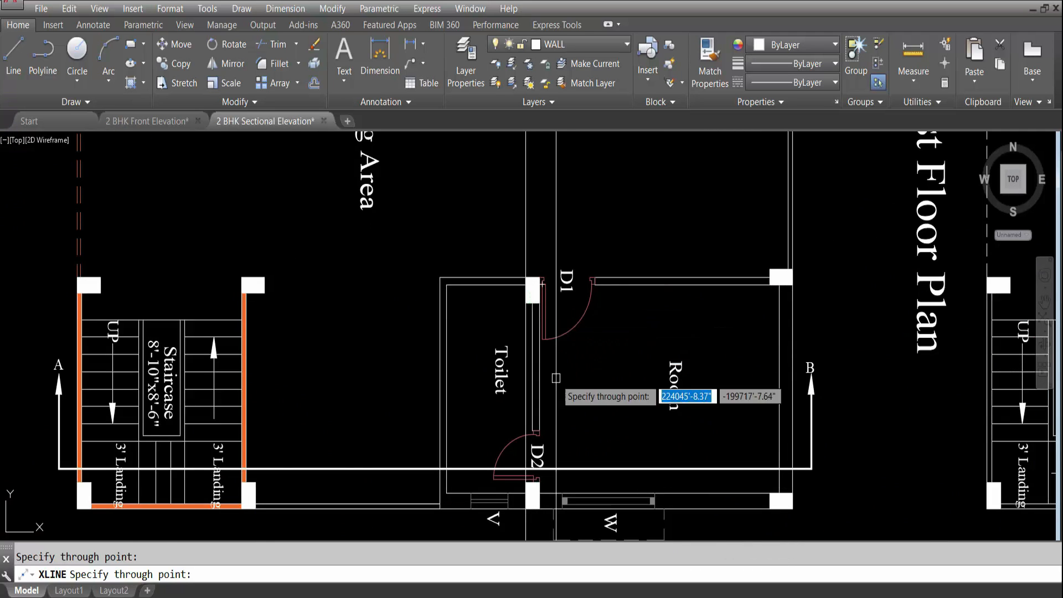
scroll(556, 421, "down", 5)
scroll(570, 349, "up", 2)
scroll(556, 341, "up", 4)
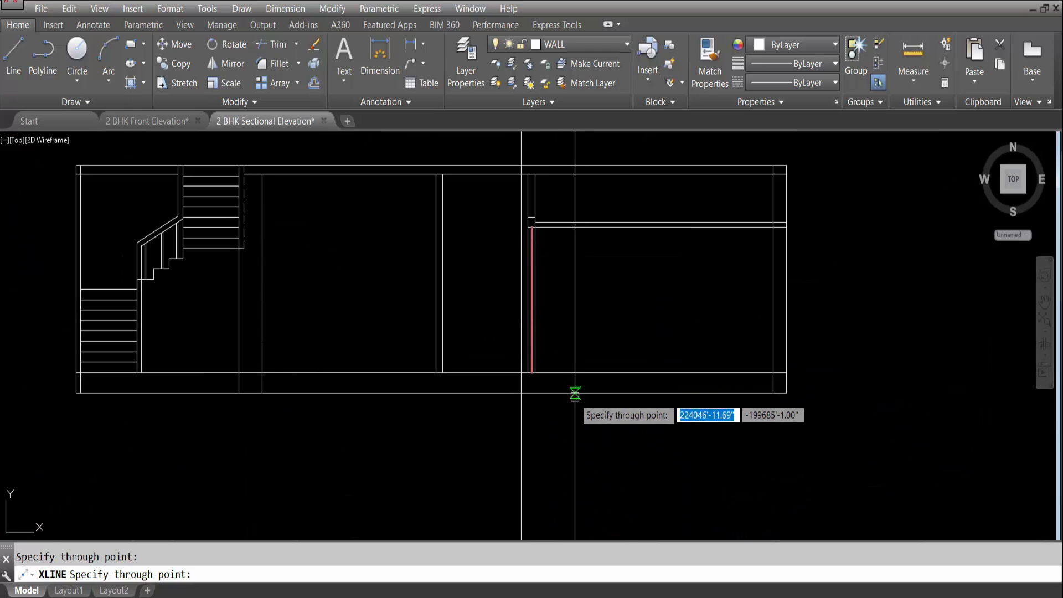
key("Escape")
Trim the projected column line so it spans only from the slab's underside to the plinth's lower line.
key("Return")
left_click(535, 392)
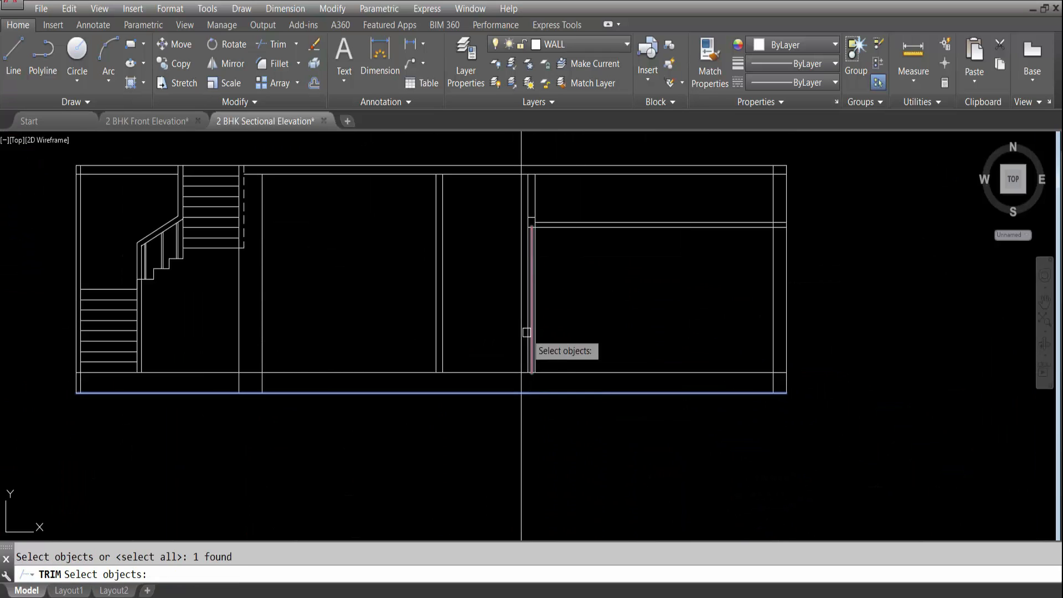
left_click(520, 173)
key("Return")
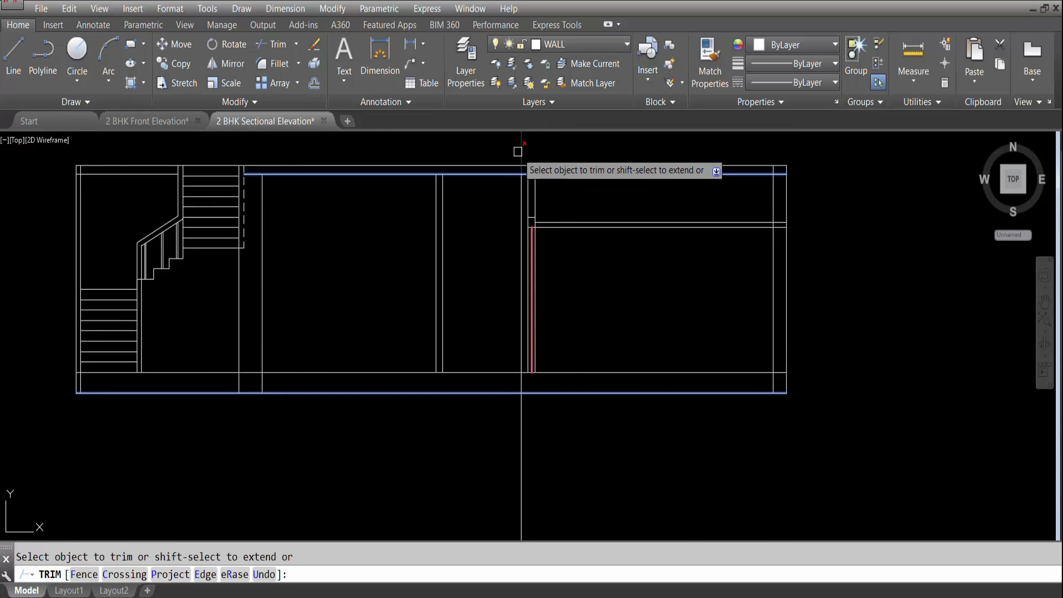
key("Escape")
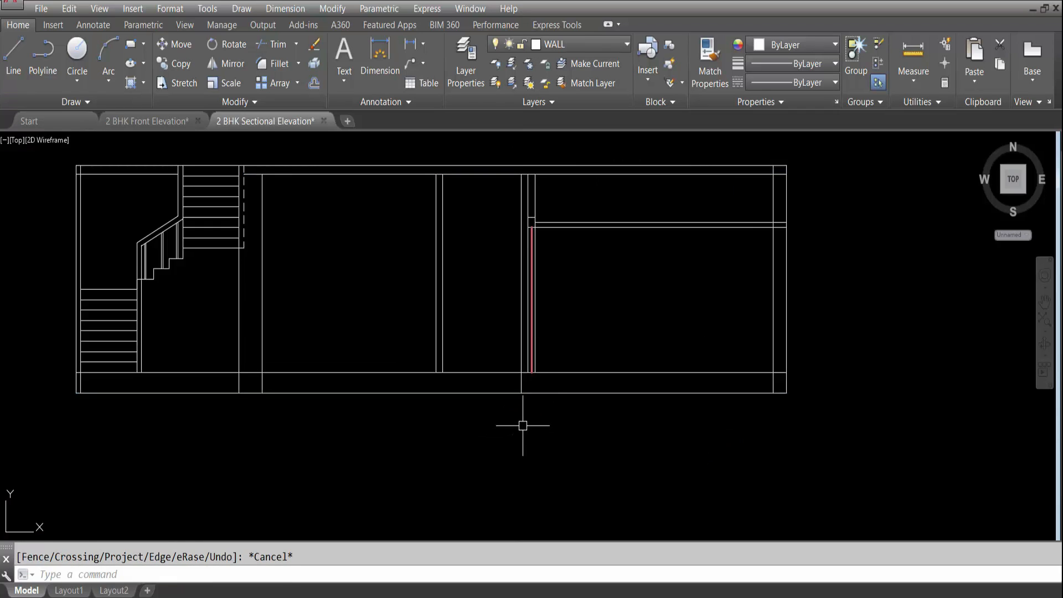
Extend the partition wall's room-side line down to the plinth's lower line and save the drawing.
type("ex")
key("Return")
left_click(564, 393)
key("Return")
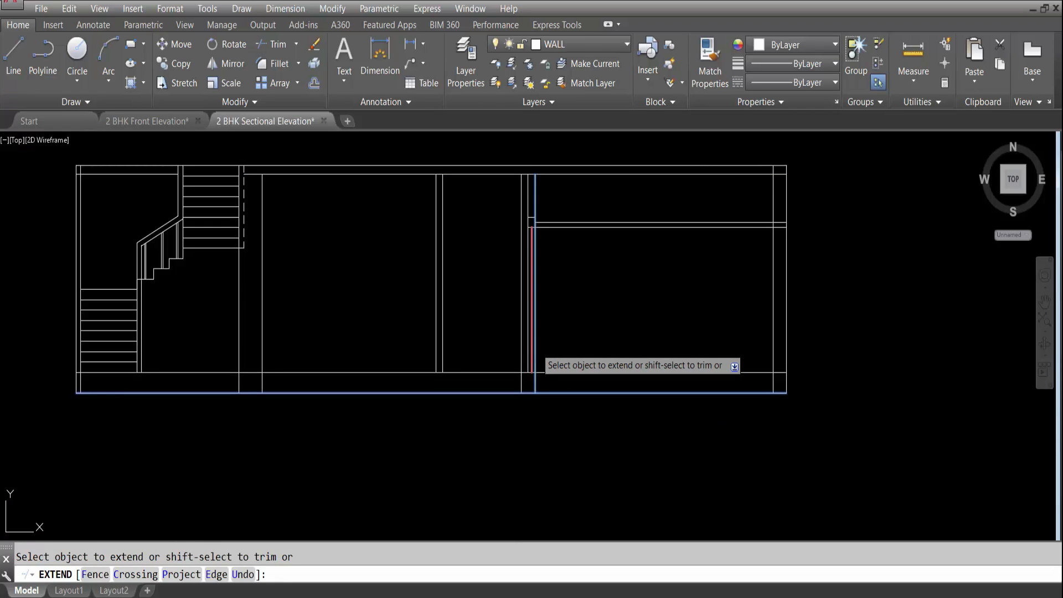
key("Escape")
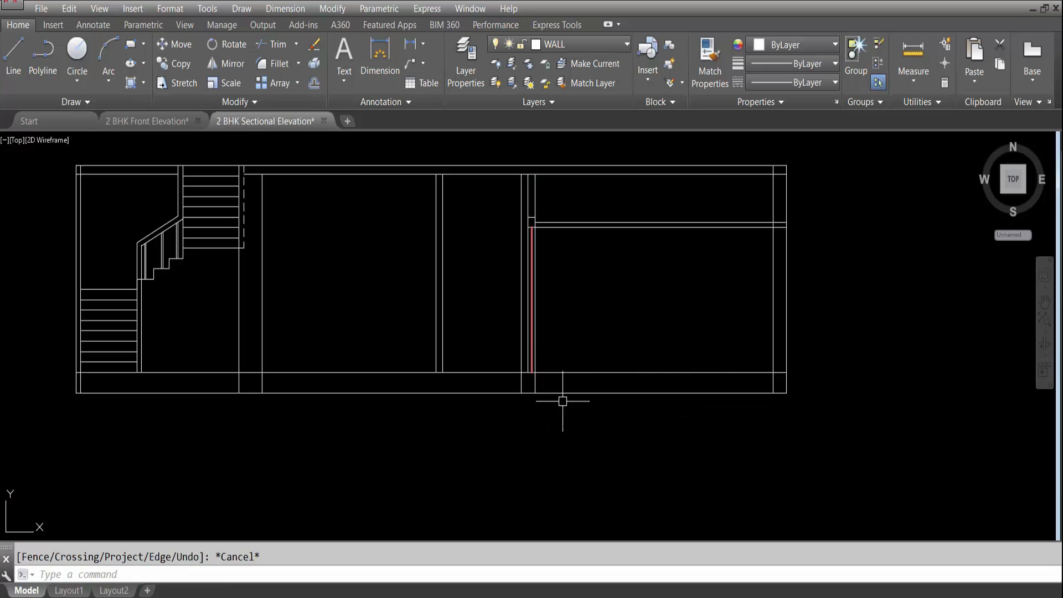
key("ctrl+s")
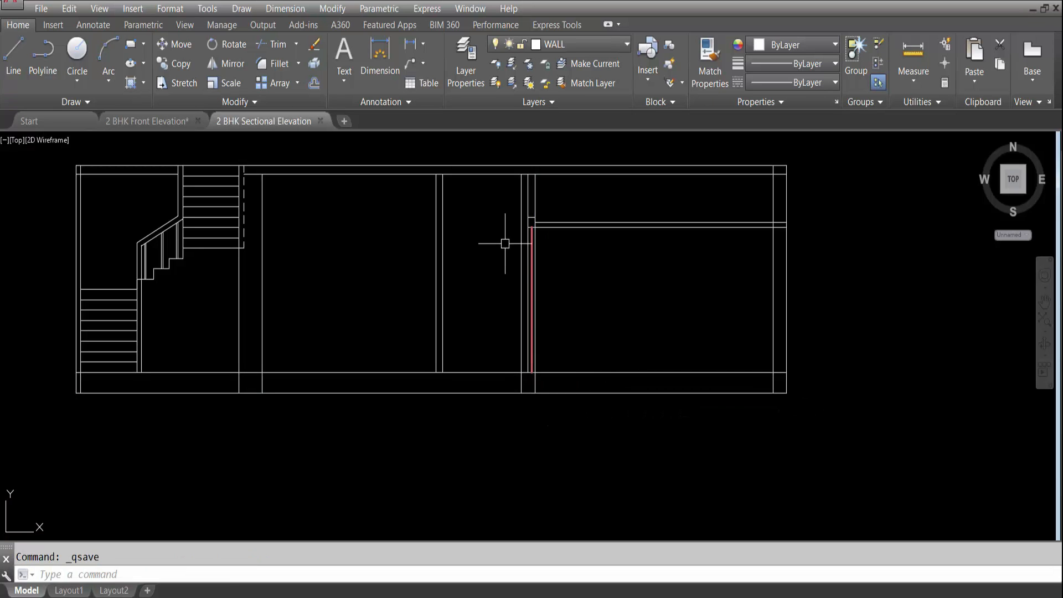
Compare the sectional elevation around the partition wall with the rotated ground floor plan near the toilet and room.
scroll(472, 150, "down", 2)
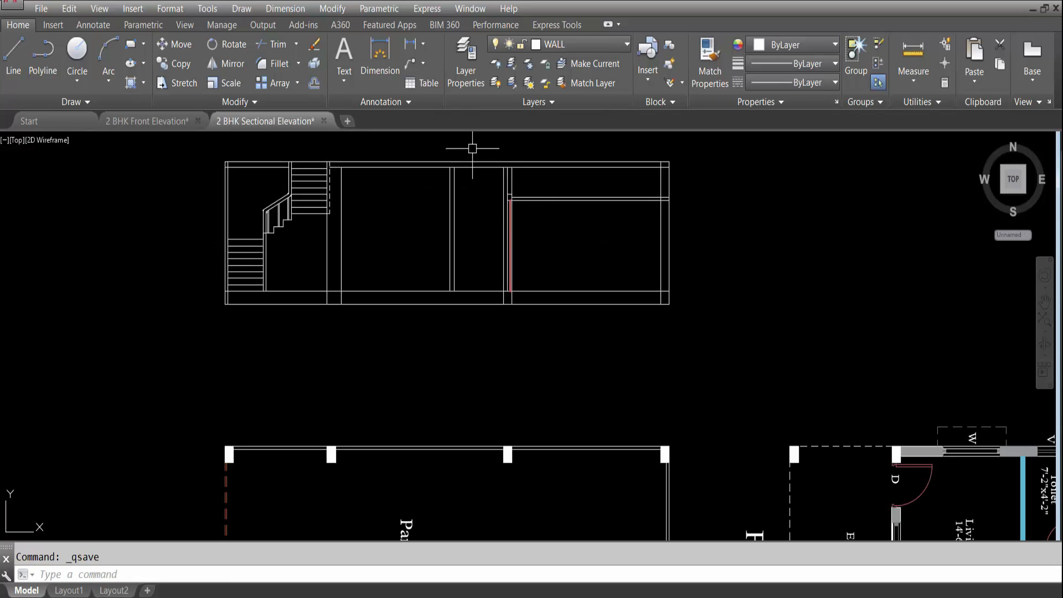
key("Escape")
scroll(534, 229, "down", 1)
middle_click_drag(533, 229, 530, 280)
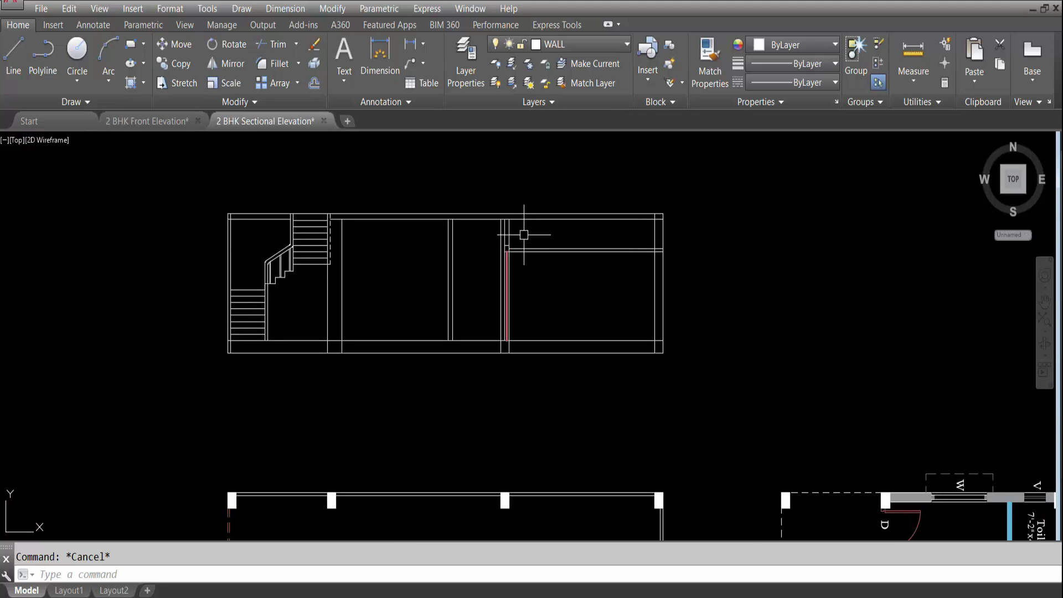
scroll(507, 251, "up", 4)
scroll(518, 256, "up", 4)
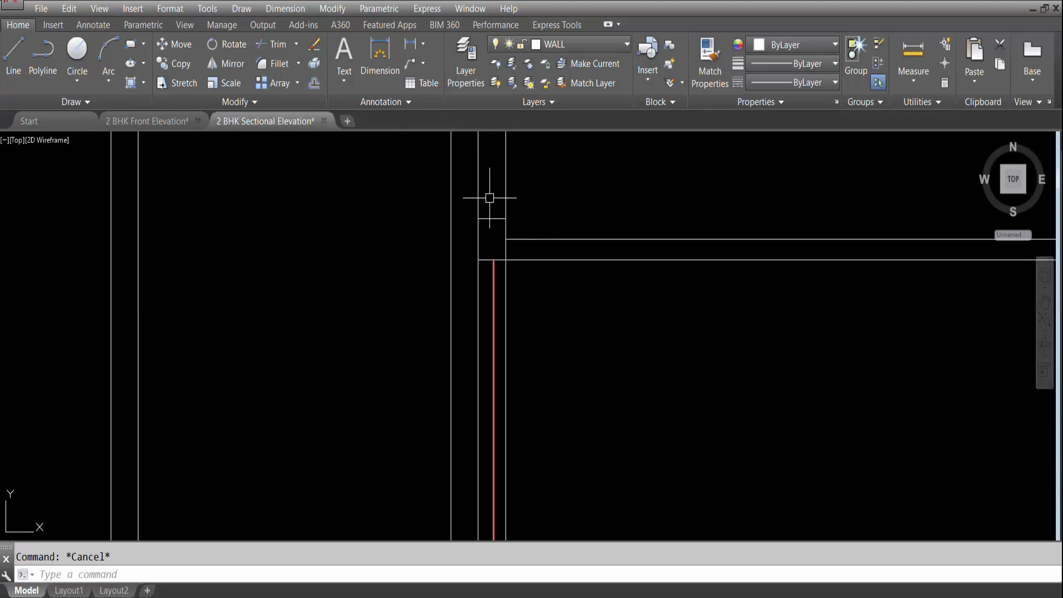
scroll(499, 231, "down", 10)
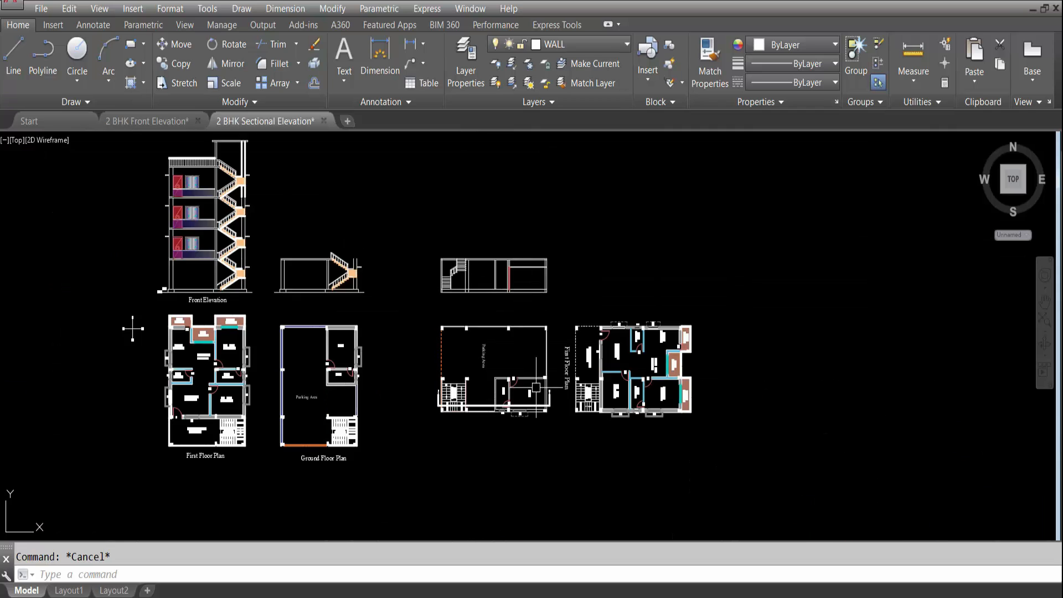
scroll(527, 398, "up", 4)
scroll(484, 400, "down", 3)
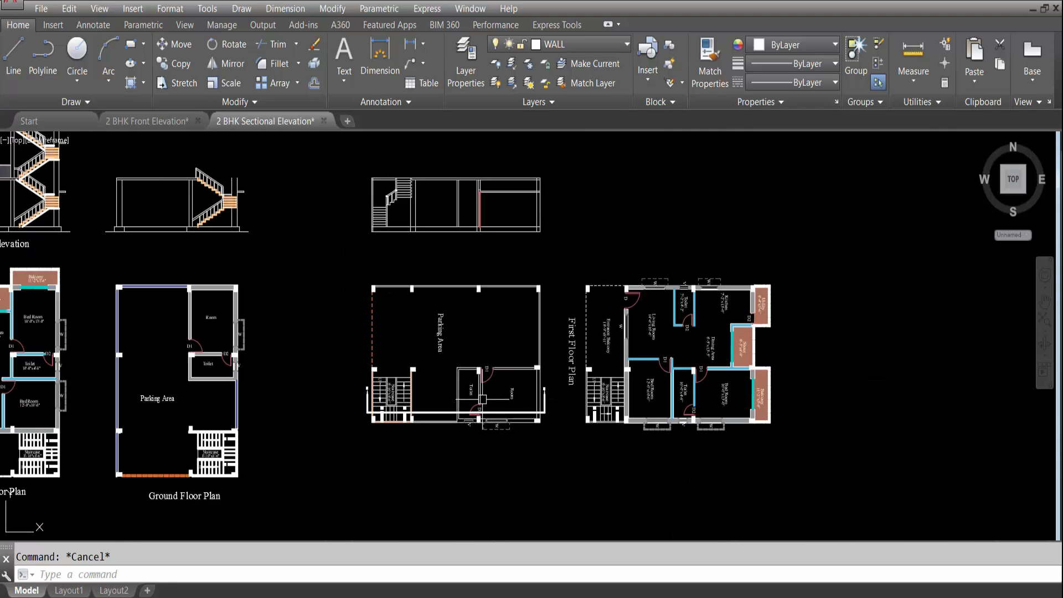
scroll(481, 195, "up", 7)
scroll(485, 207, "down", 5)
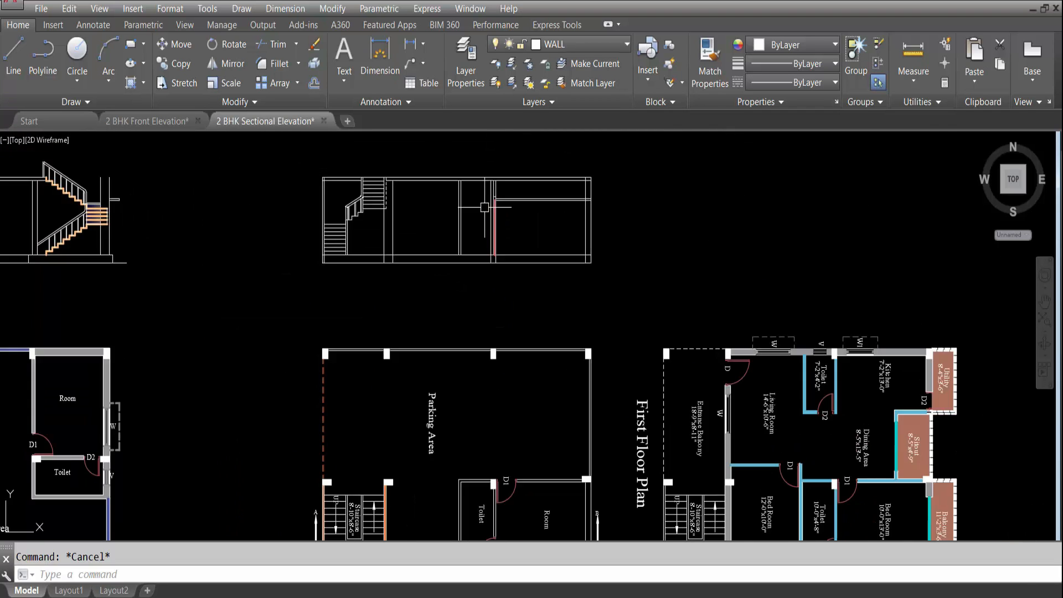
Project two vertical construction lines from the outer frame edges of door D1 on the ground floor plan up through the elevation.
scroll(506, 342, "up", 6)
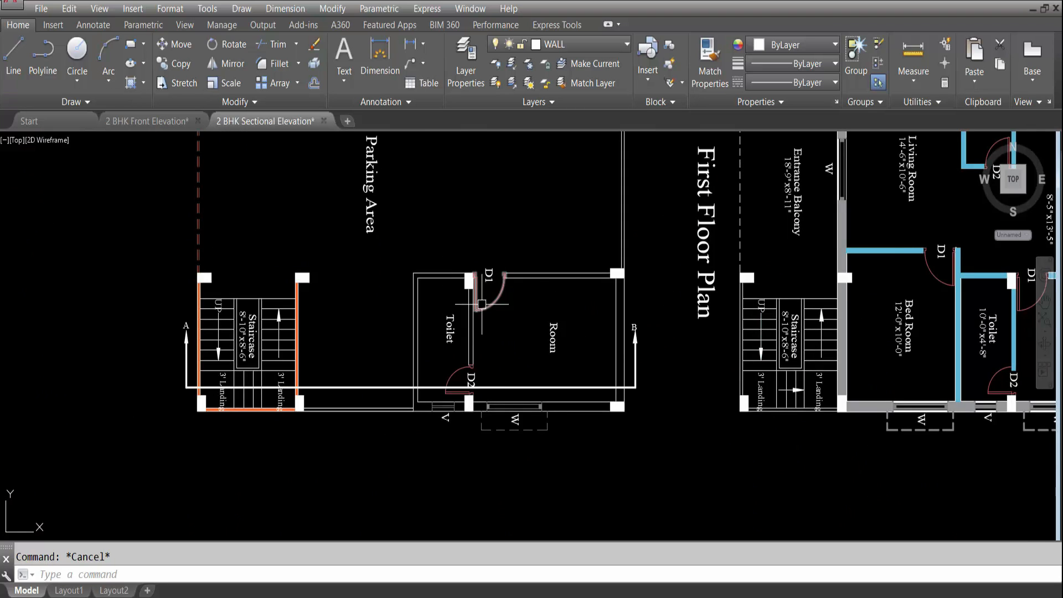
scroll(481, 303, "up", 6)
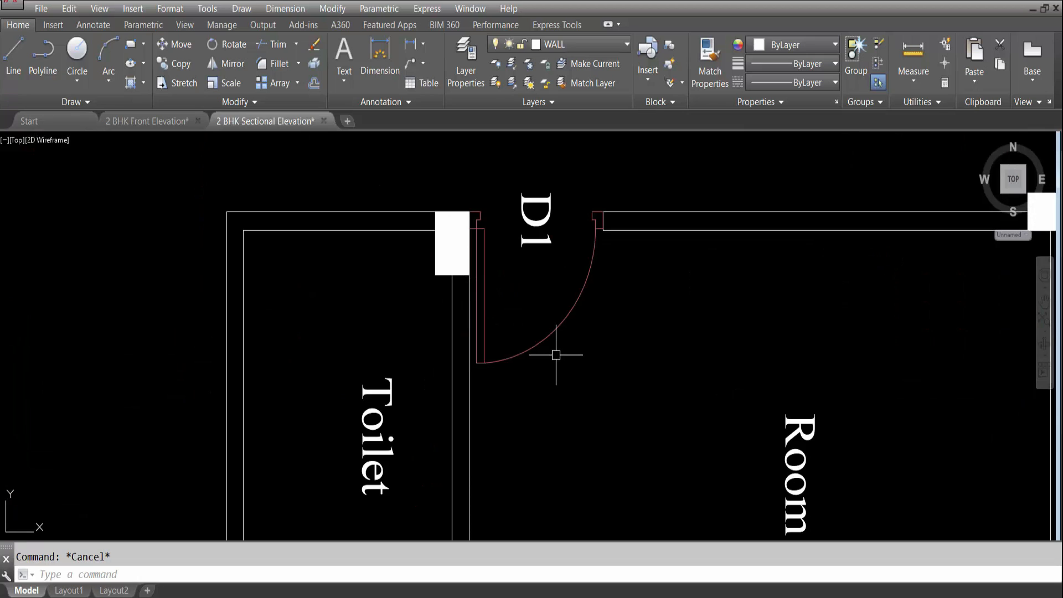
key("Return")
type("v")
key("Return")
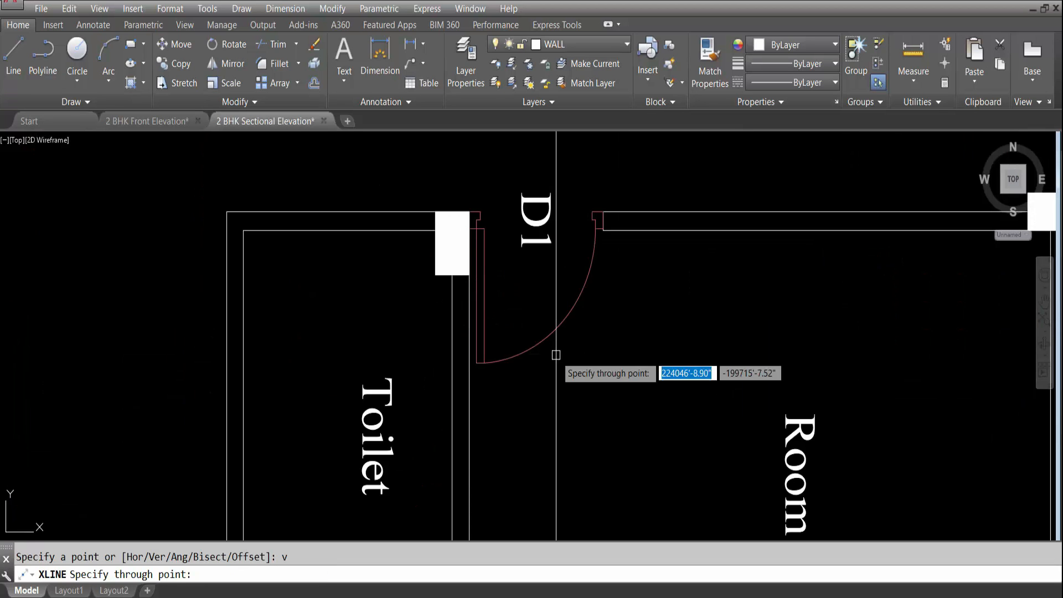
scroll(466, 209, "up", 4)
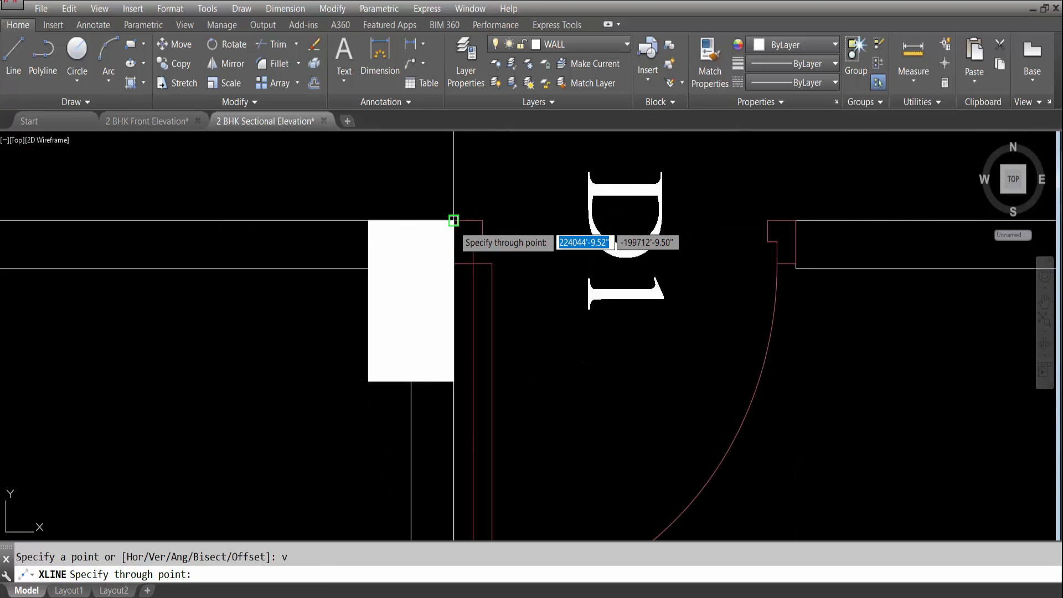
left_click(454, 221)
left_click(797, 221)
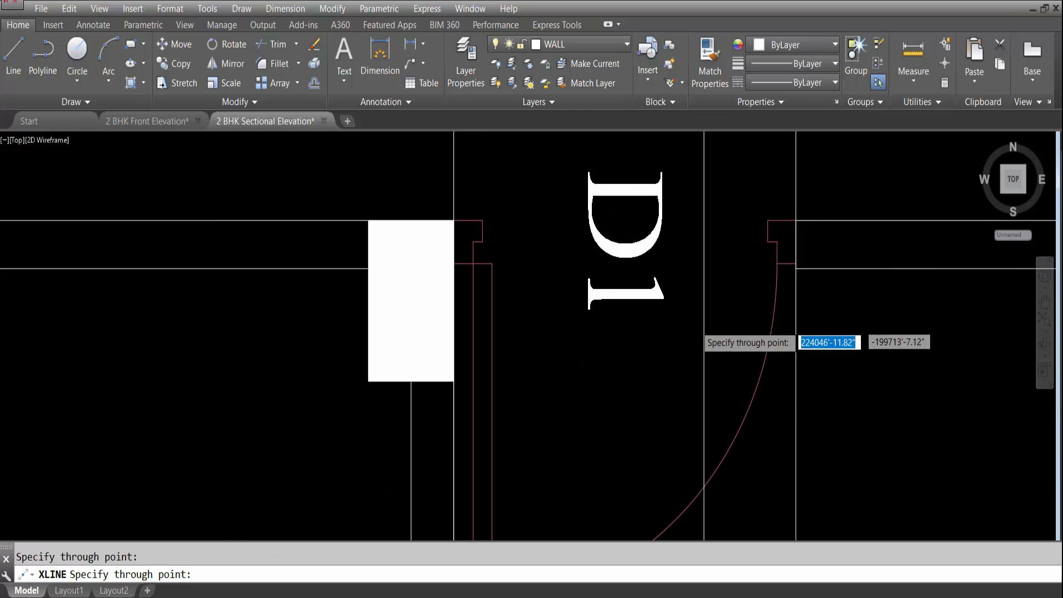
scroll(700, 337, "down", 14)
scroll(716, 257, "up", 8)
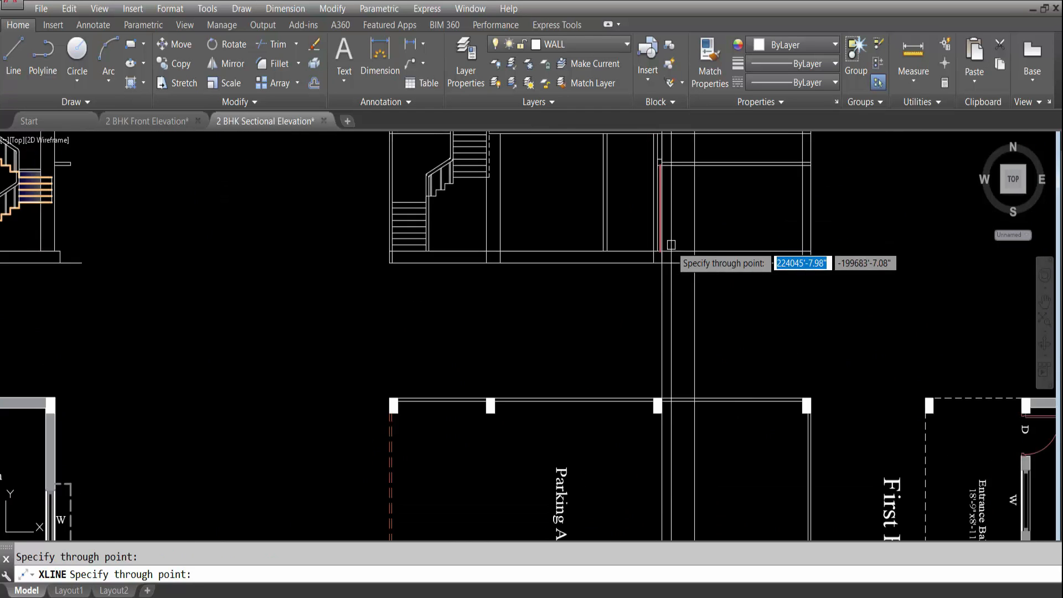
key("Escape")
Draw door D1's outline as a rectangle between the two projected lines, from the lintel's underside to the plinth's upper line.
scroll(670, 182, "down", 4)
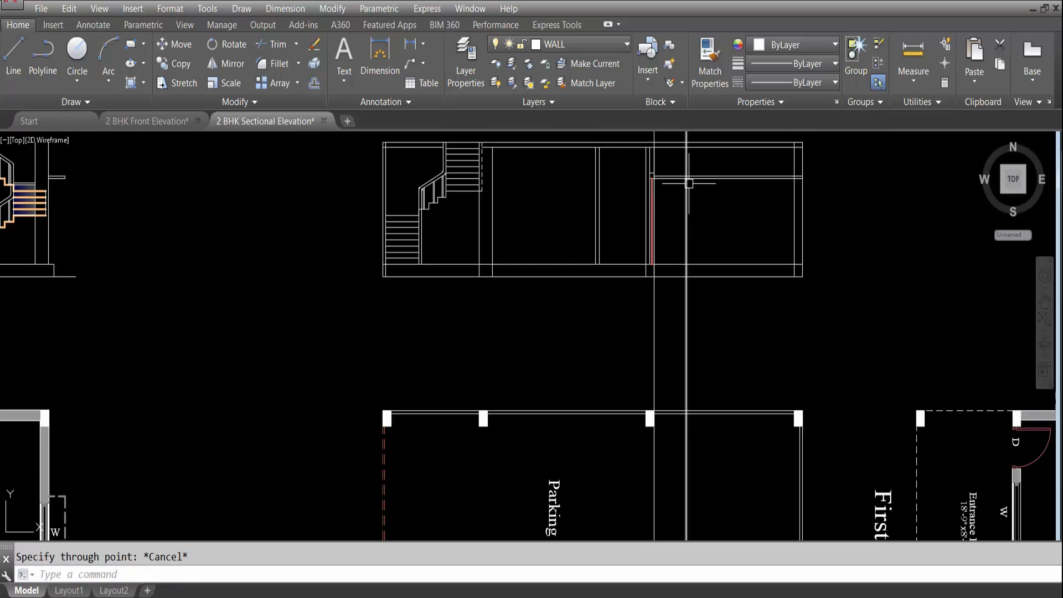
scroll(673, 177, "up", 2)
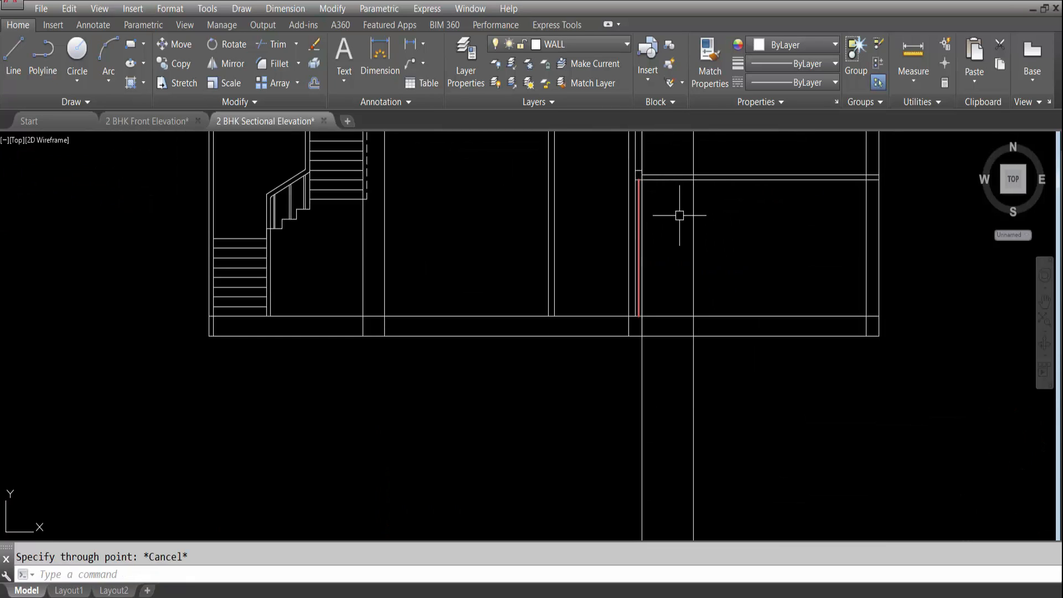
key("Return")
scroll(638, 179, "up", 2)
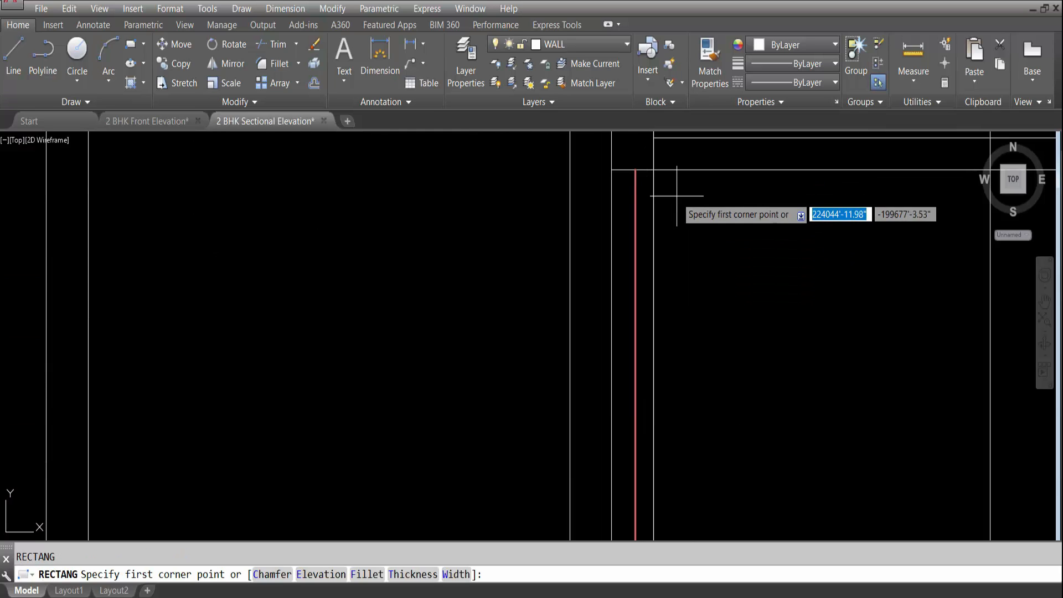
left_click(657, 206)
scroll(657, 207, "down", 2)
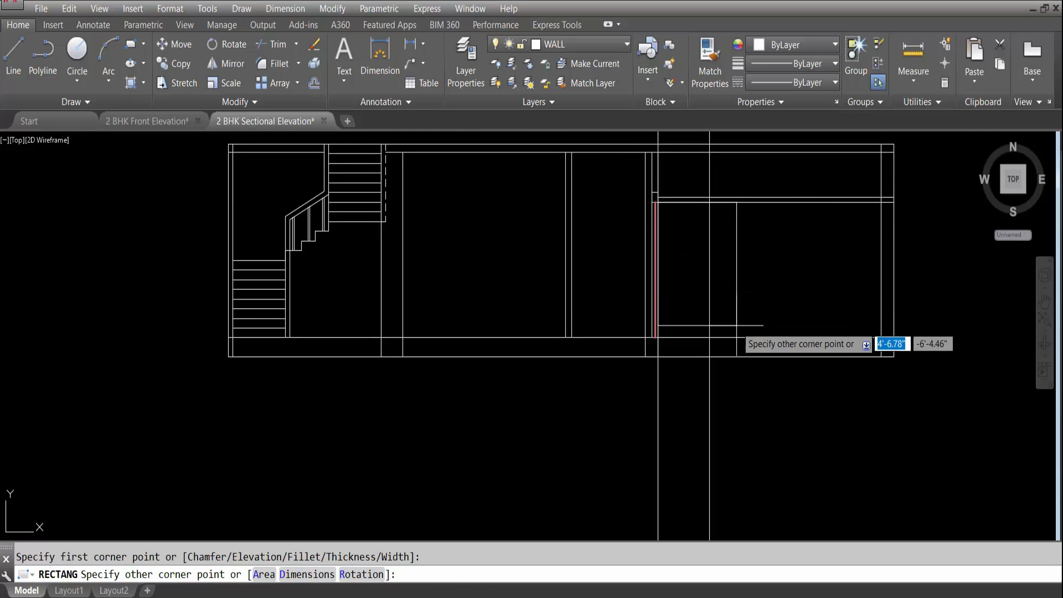
left_click(709, 335)
Erase the two vertical construction lines projected from door D1.
left_click(733, 408)
left_click(652, 426)
key("Delete")
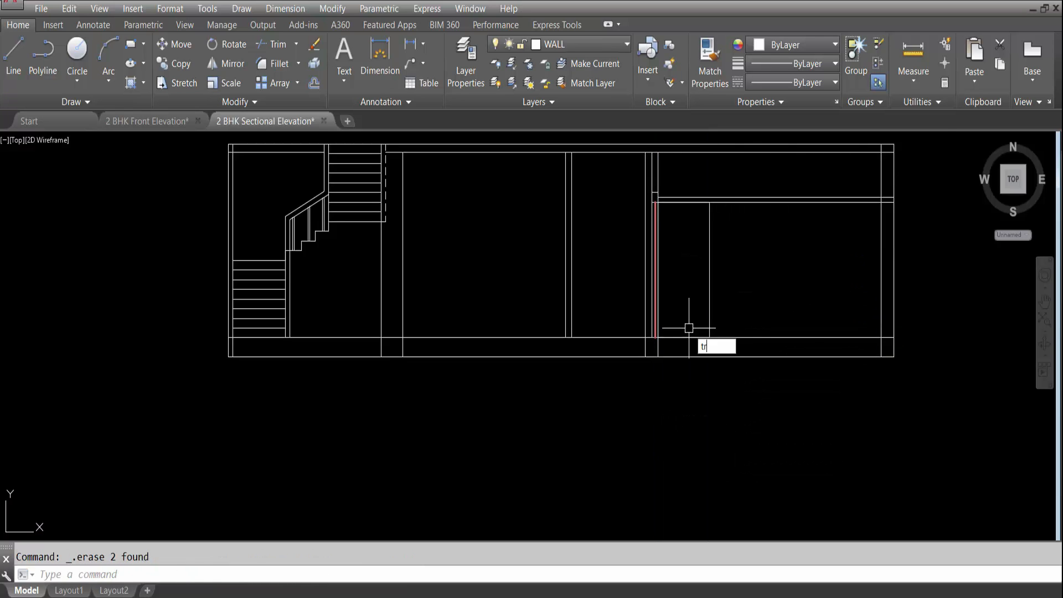
type("tr")
key("Return")
key("Return")
key("Escape")
left_click(715, 322)
key("Escape")
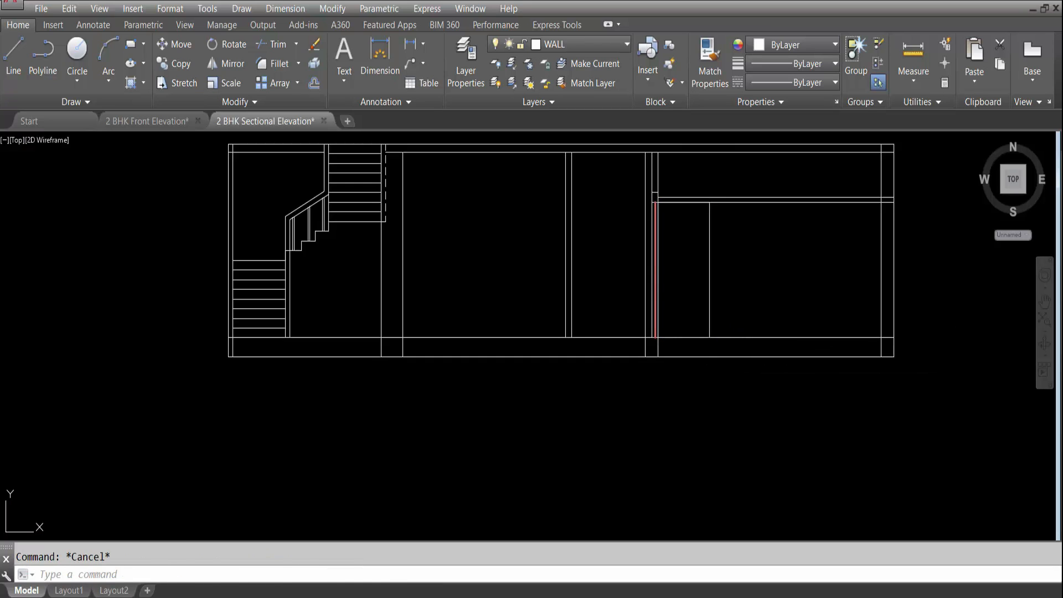
Offset door D1's rectangle 3" inward to form the door frame.
type("o")
key("Return")
scroll(730, 323, "up", 2)
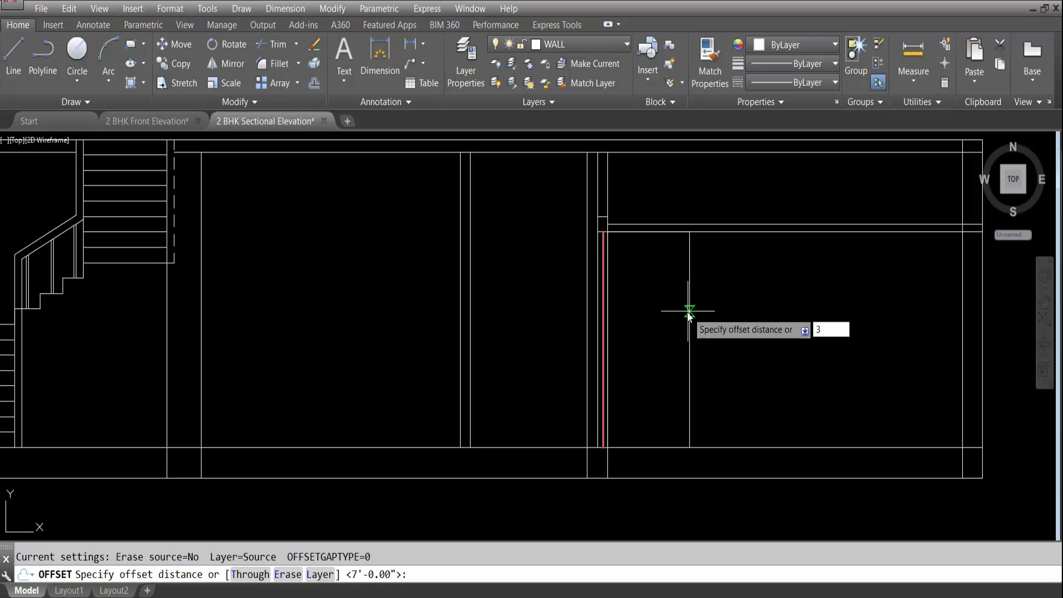
left_click(650, 232)
left_click(683, 307)
key("Escape")
scroll(671, 305, "down", 2)
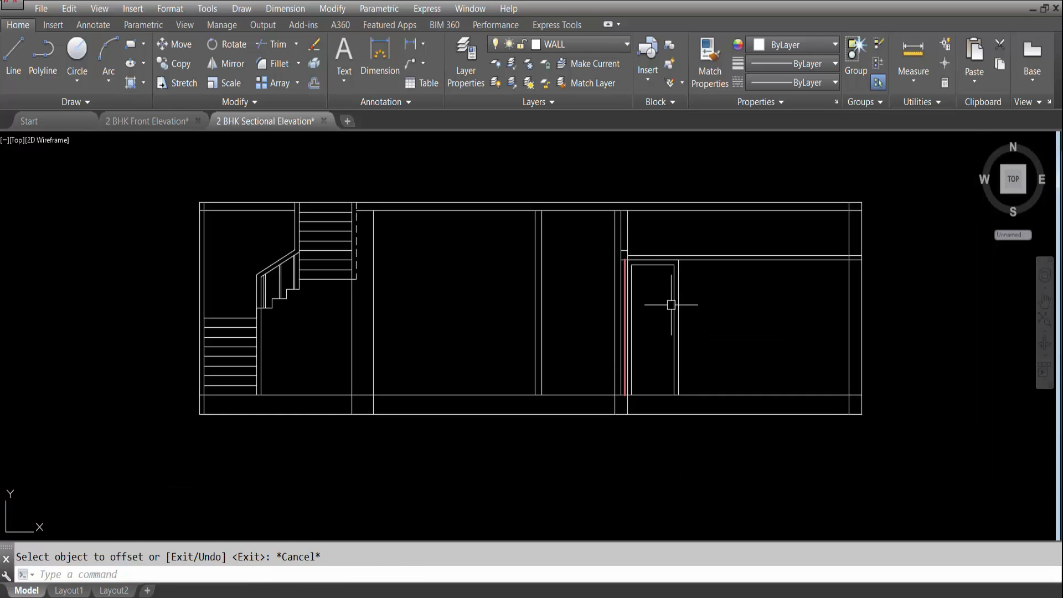
scroll(708, 299, "up", 2)
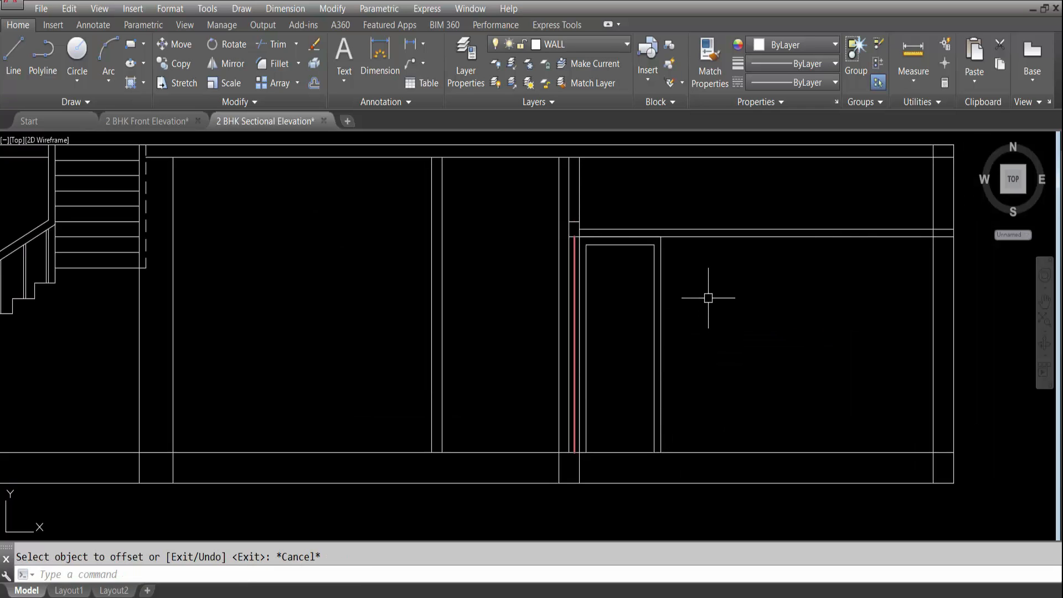
scroll(601, 238, "down", 6)
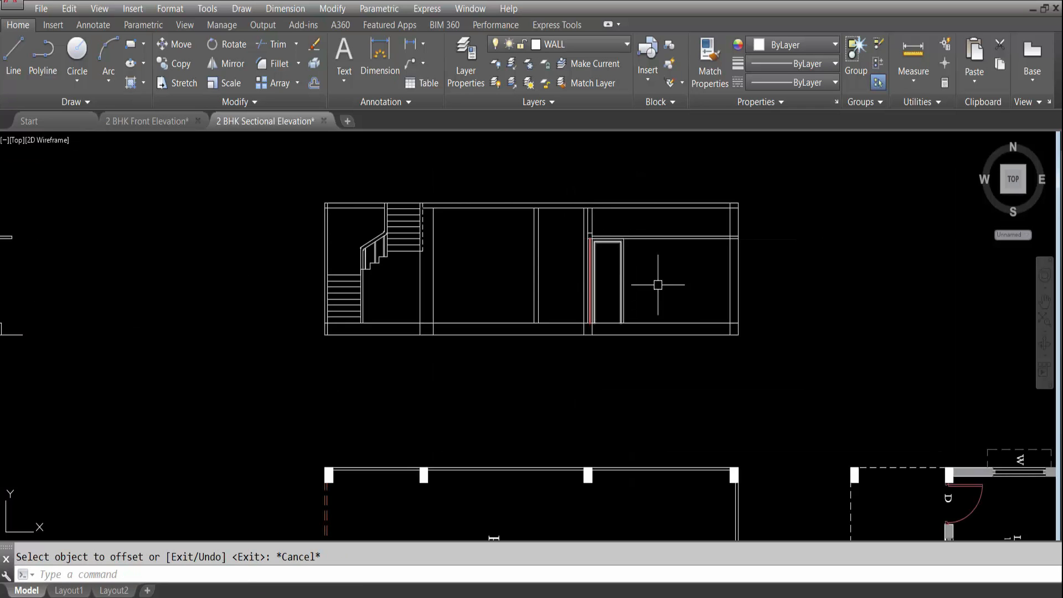
Erase the two horizontal lintel lines running from door D1 to the end wall in the sectional elevation.
scroll(681, 401, "up", 3)
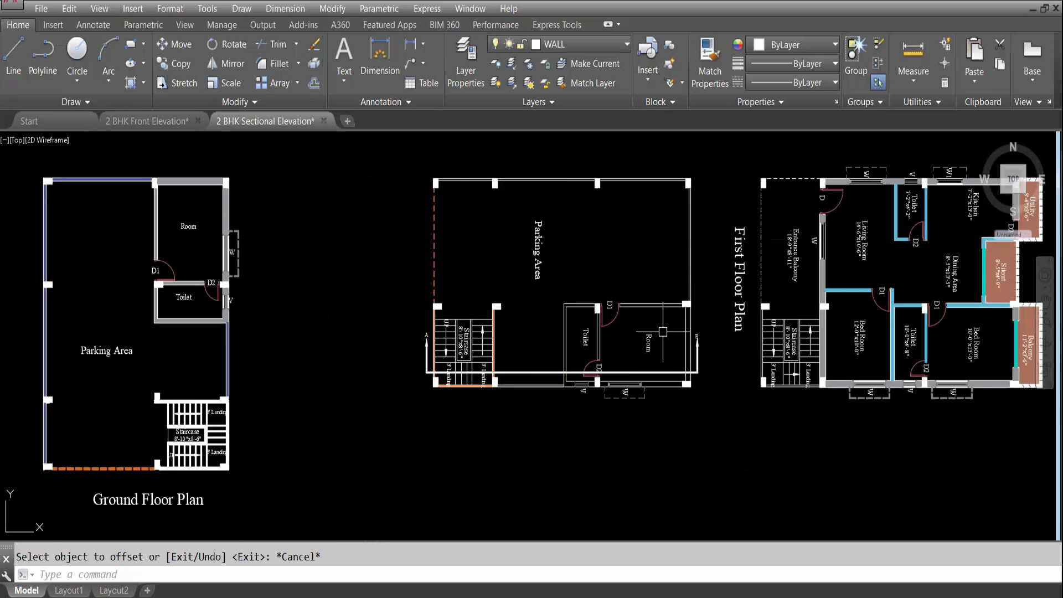
scroll(663, 331, "up", 2)
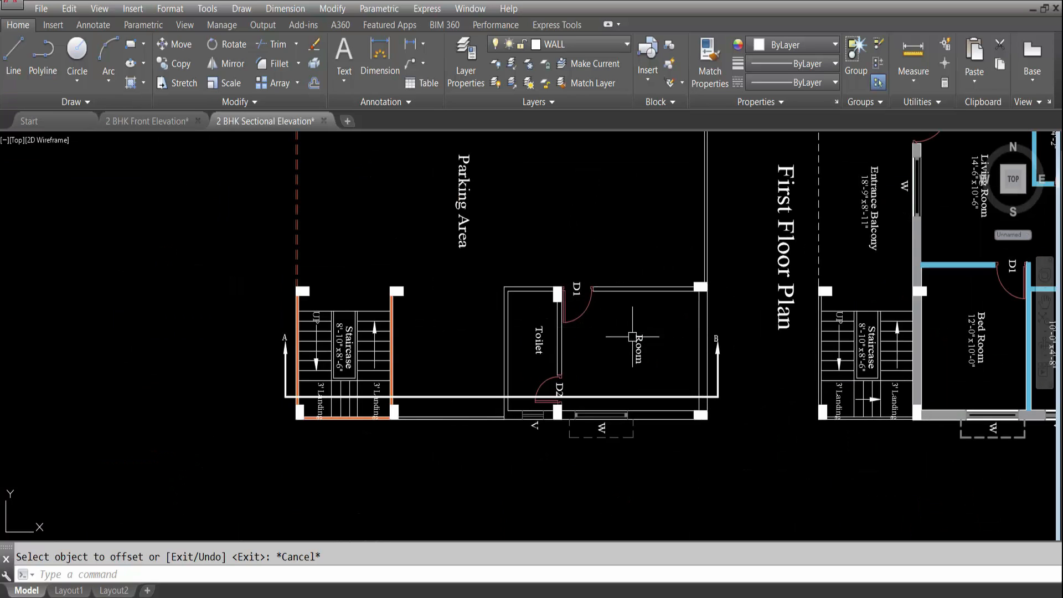
scroll(702, 319, "up", 2)
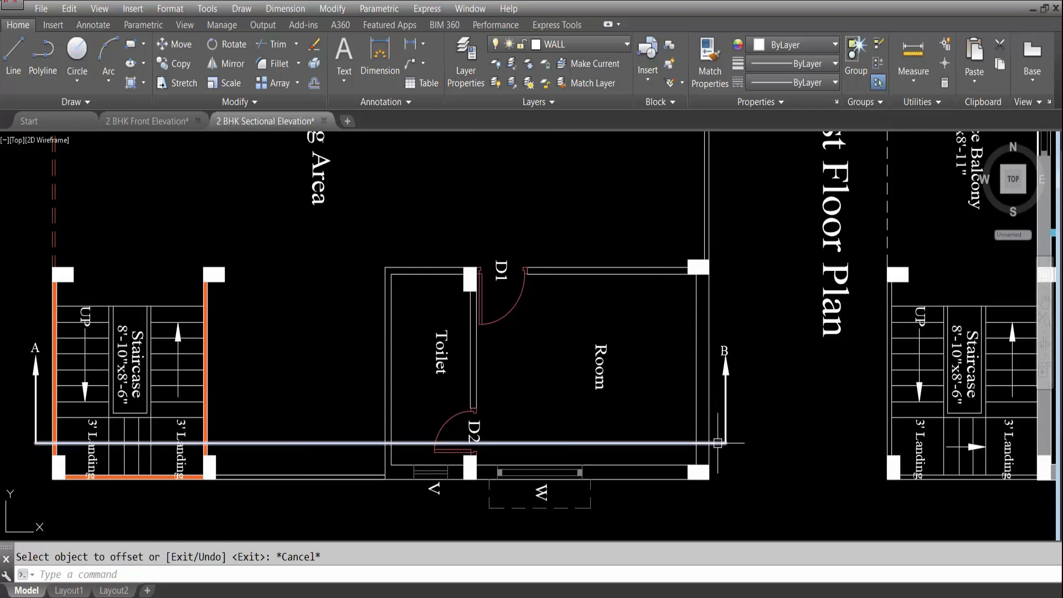
scroll(718, 442, "down", 6)
scroll(705, 257, "up", 4)
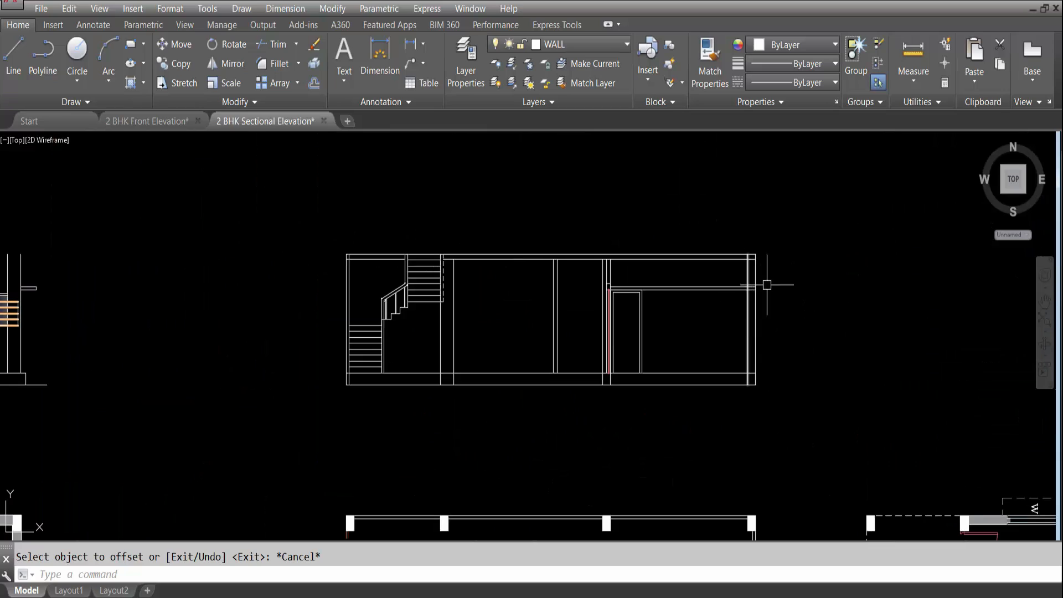
scroll(751, 298, "up", 4)
left_click(728, 301)
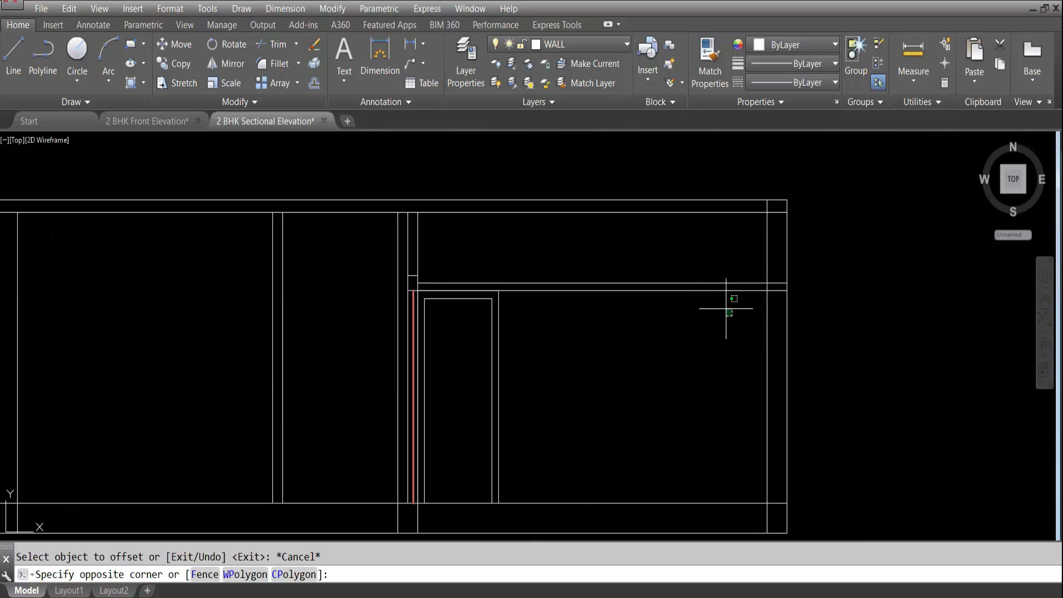
left_click(692, 253)
key("Delete")
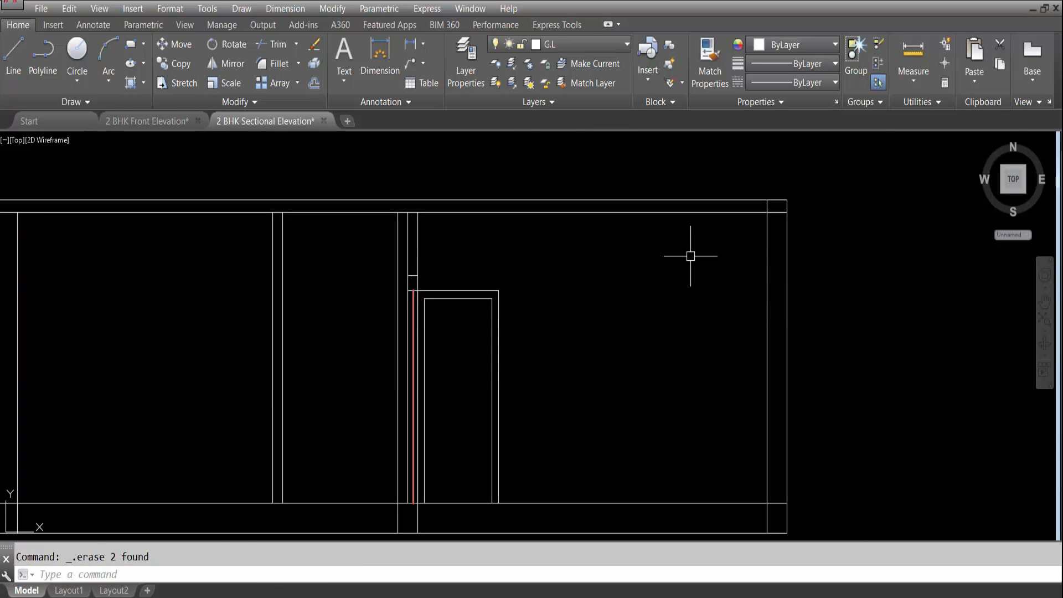
Examine the sectional elevation against section line A-B on the ground floor plan and the layout of the first floor plan.
scroll(609, 248, "down", 7)
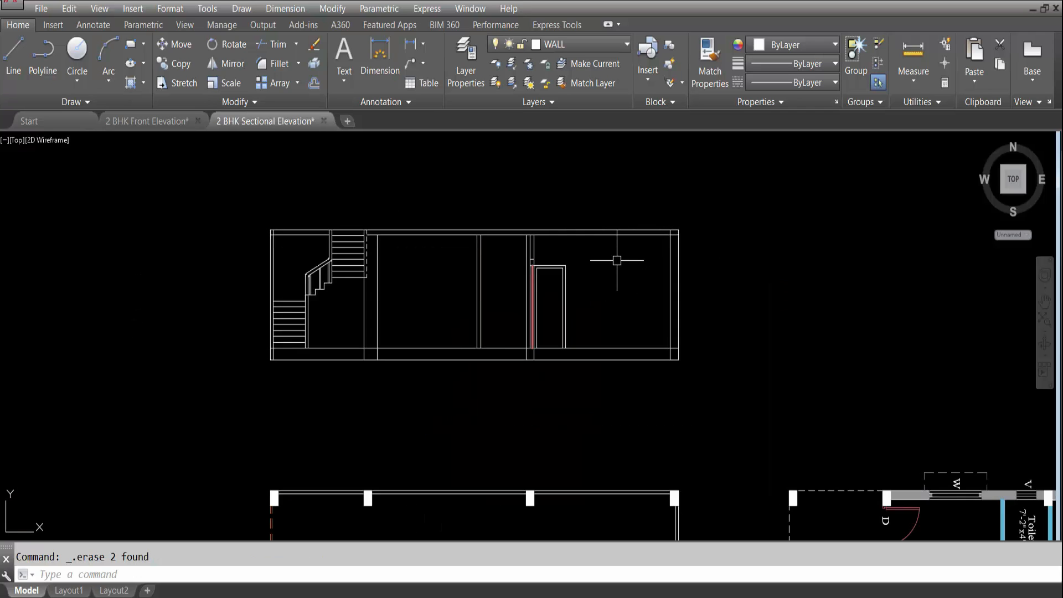
scroll(665, 440, "up", 4)
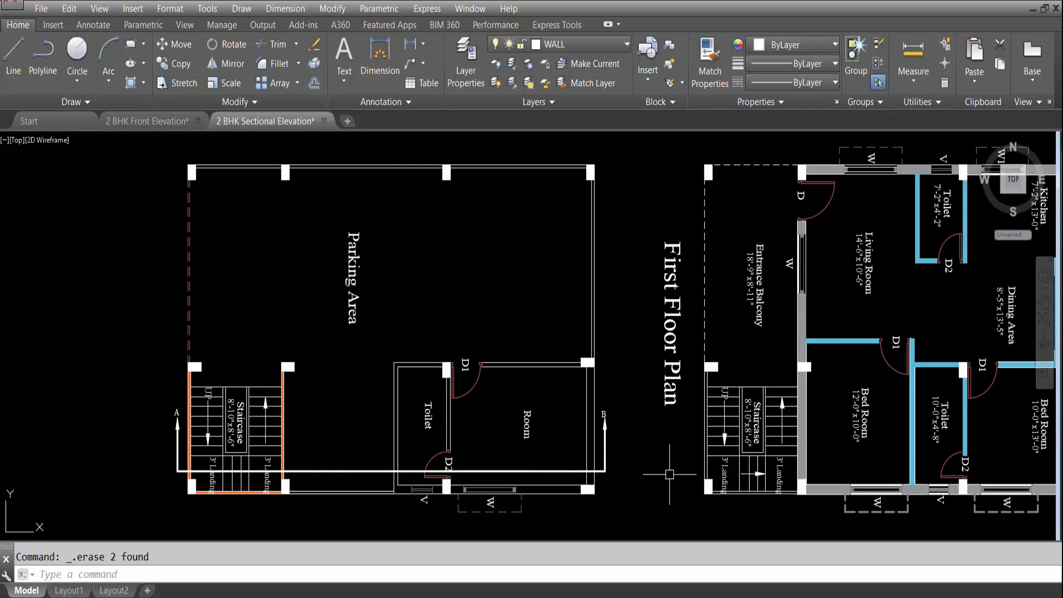
scroll(674, 471, "down", 4)
scroll(651, 275, "up", 4)
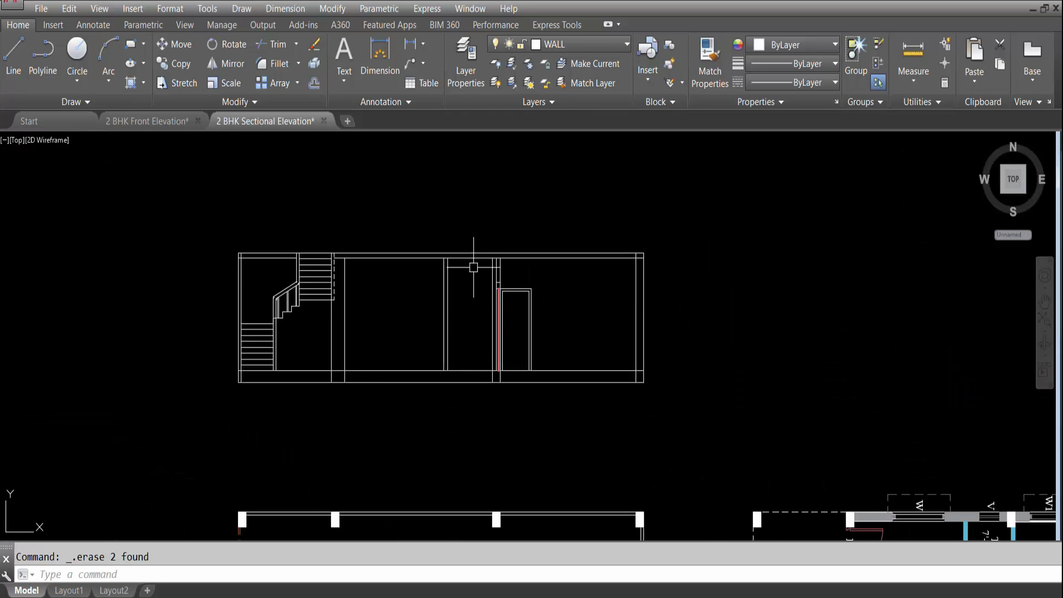
scroll(474, 267, "down", 6)
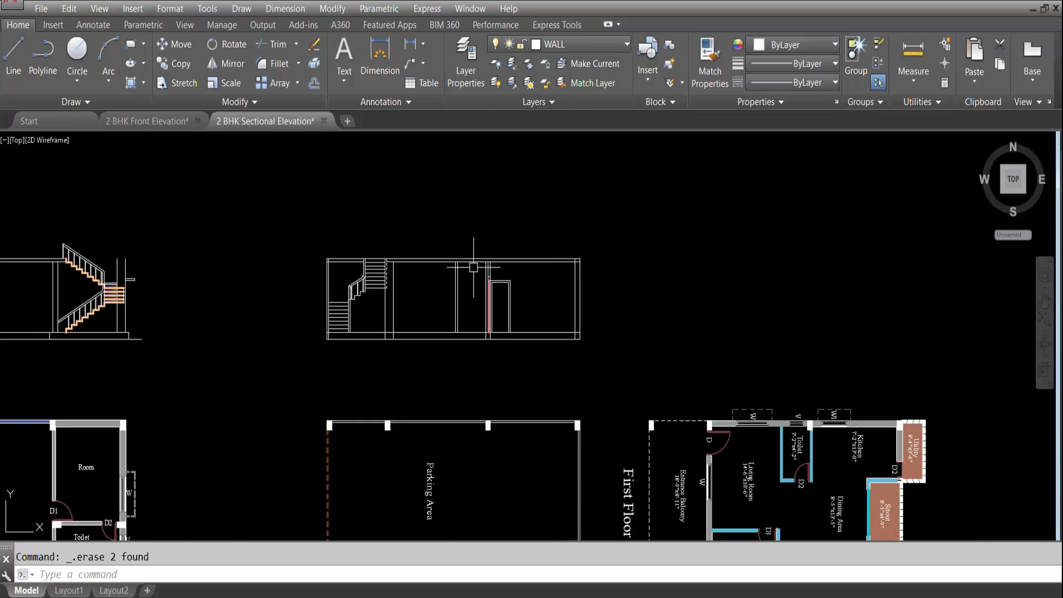
scroll(619, 327, "up", 4)
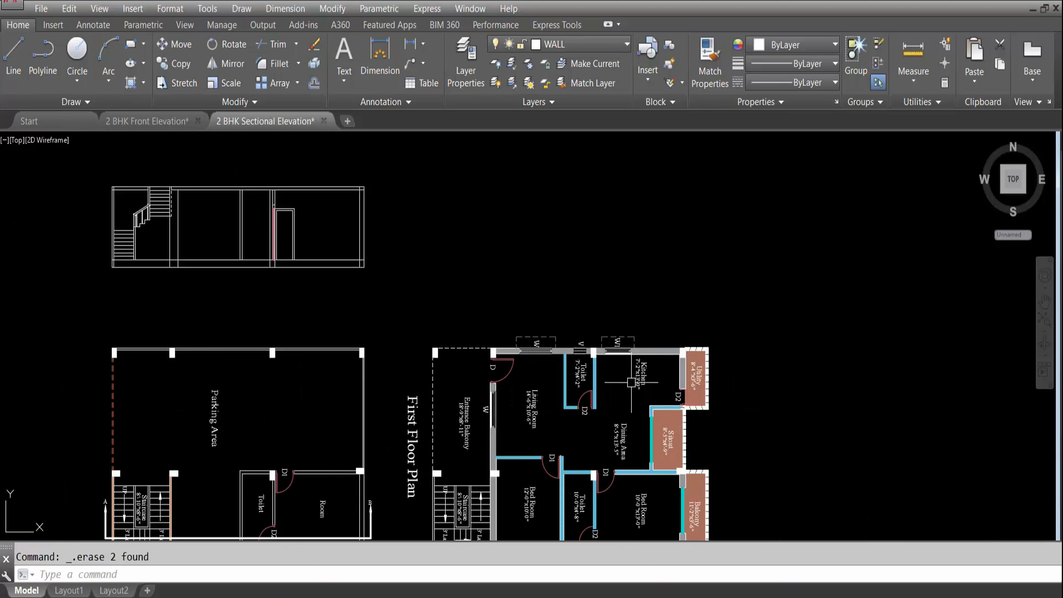
scroll(631, 382, "down", 3)
scroll(498, 316, "up", 3)
scroll(549, 309, "down", 2)
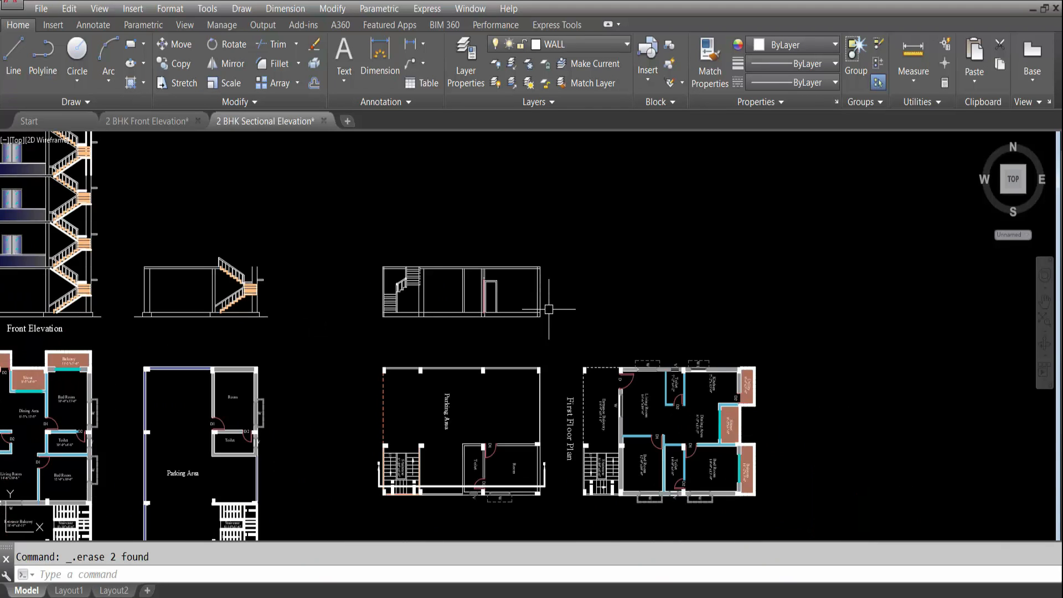
scroll(514, 304, "up", 2)
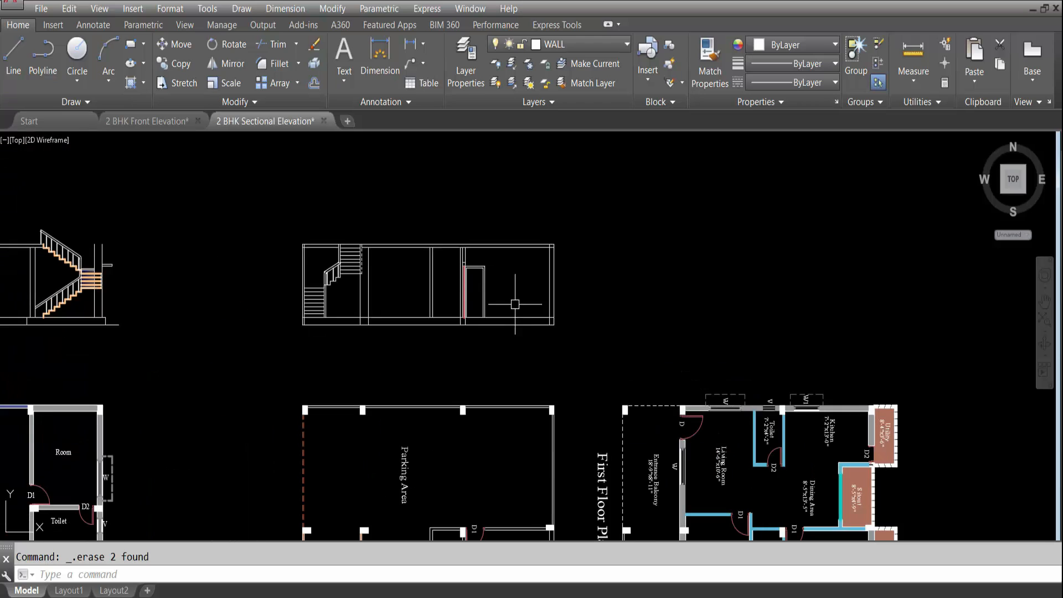
Copy the whole ground floor sectional elevation horizontally so its outer corner lines up with the outer edge of the rotated first floor plan.
left_click(627, 350)
left_click(226, 188)
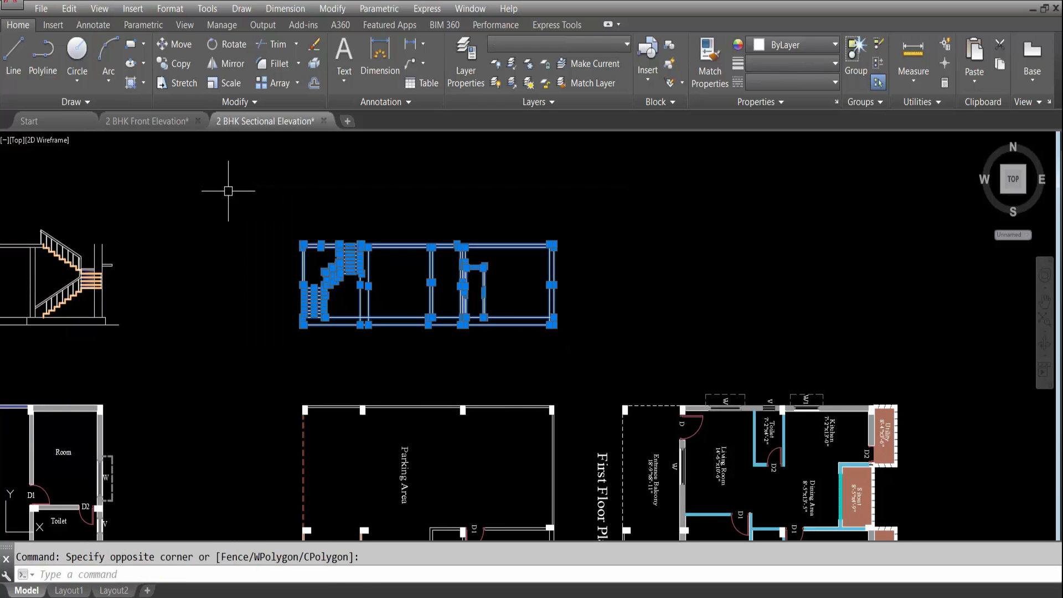
type("co")
key("Return")
scroll(316, 310, "up", 3)
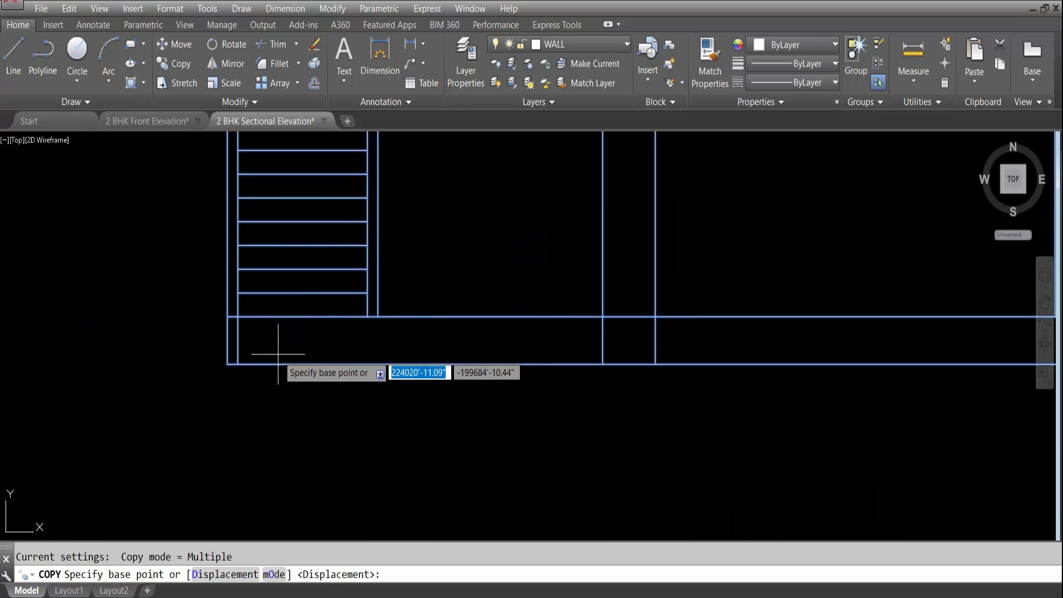
left_click(227, 363)
scroll(97, 318, "down", 5)
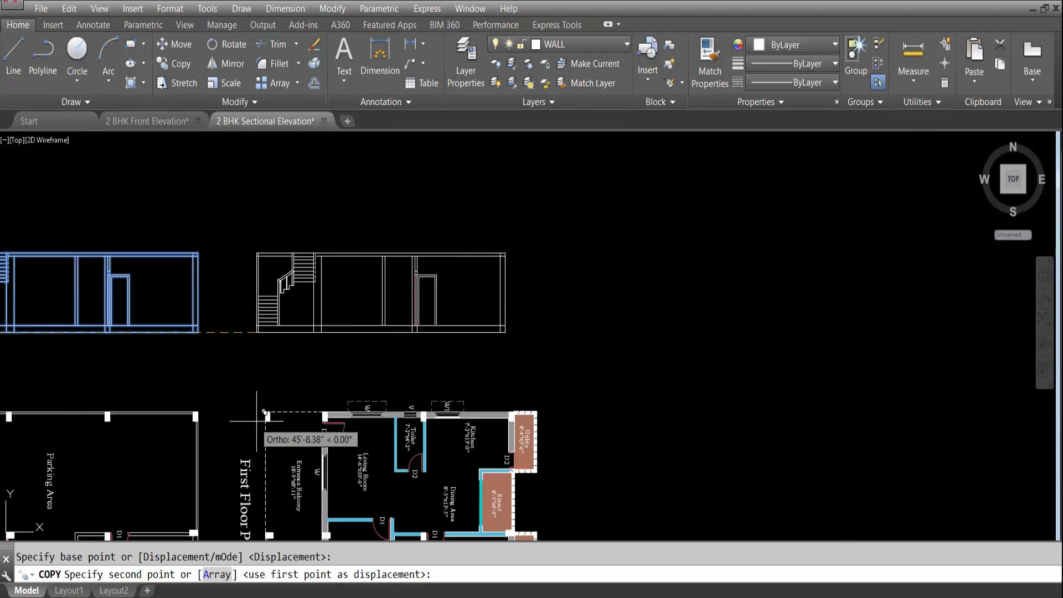
scroll(257, 422, "up", 5)
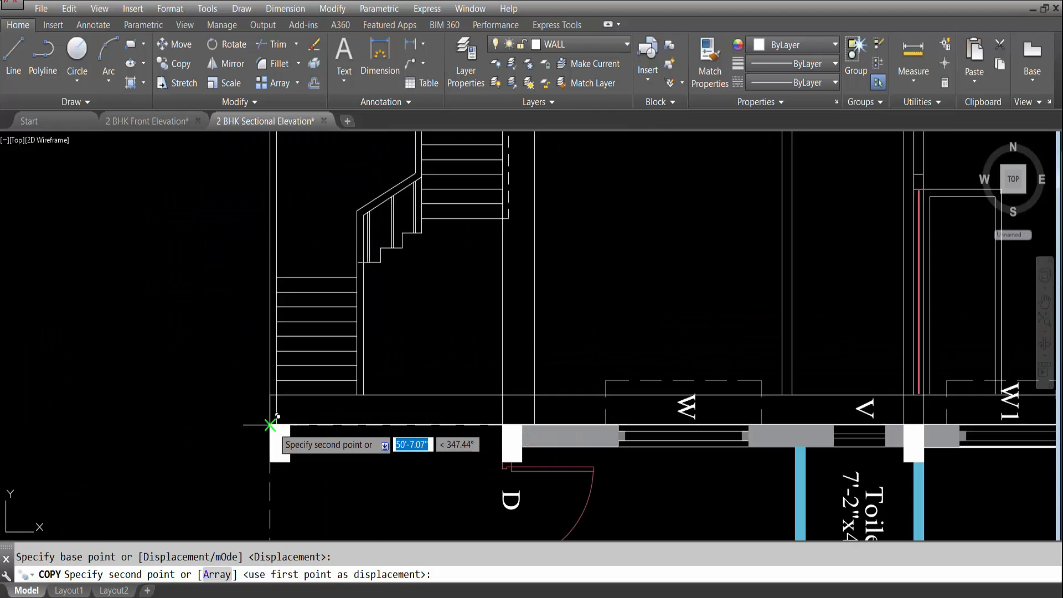
scroll(278, 288, "down", 4)
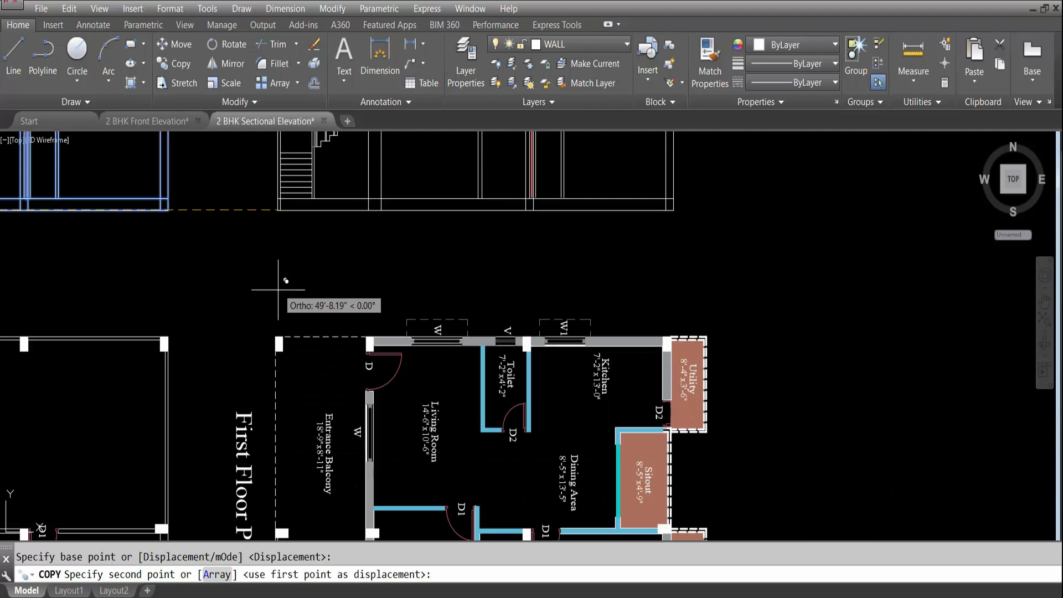
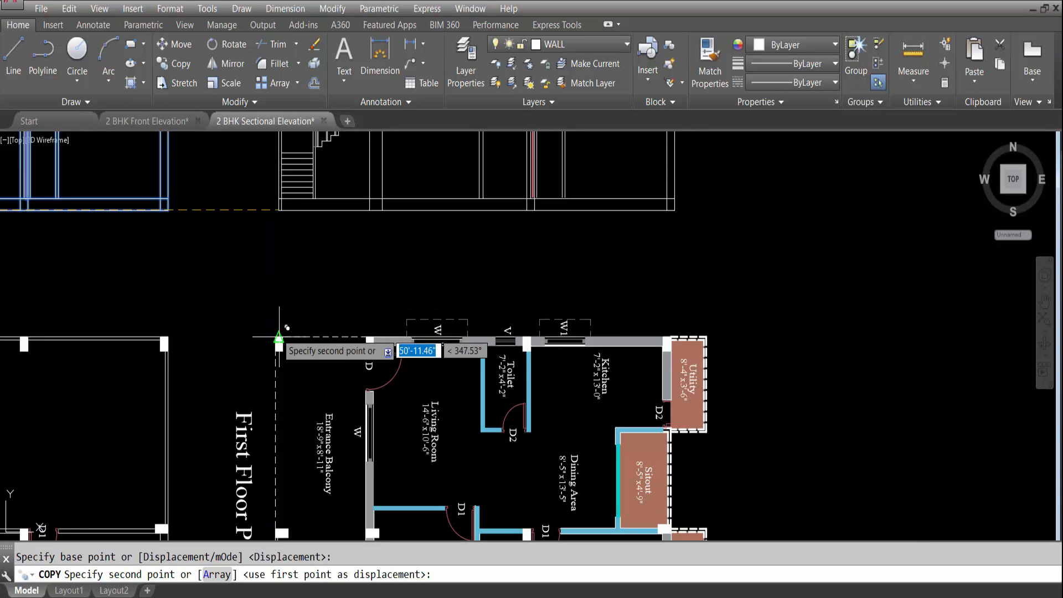
left_click(275, 210)
key("Escape")
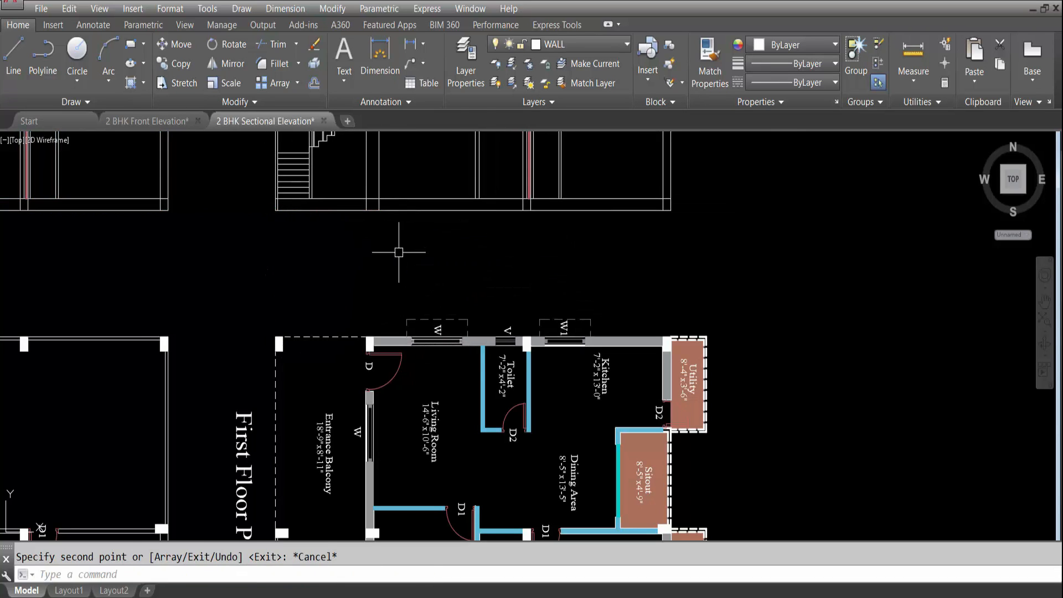
Move both sectional elevations straight down about 3'-3", closer to the floor plans.
scroll(396, 250, "down", 3)
scroll(396, 265, "up", 3)
scroll(474, 301, "down", 3)
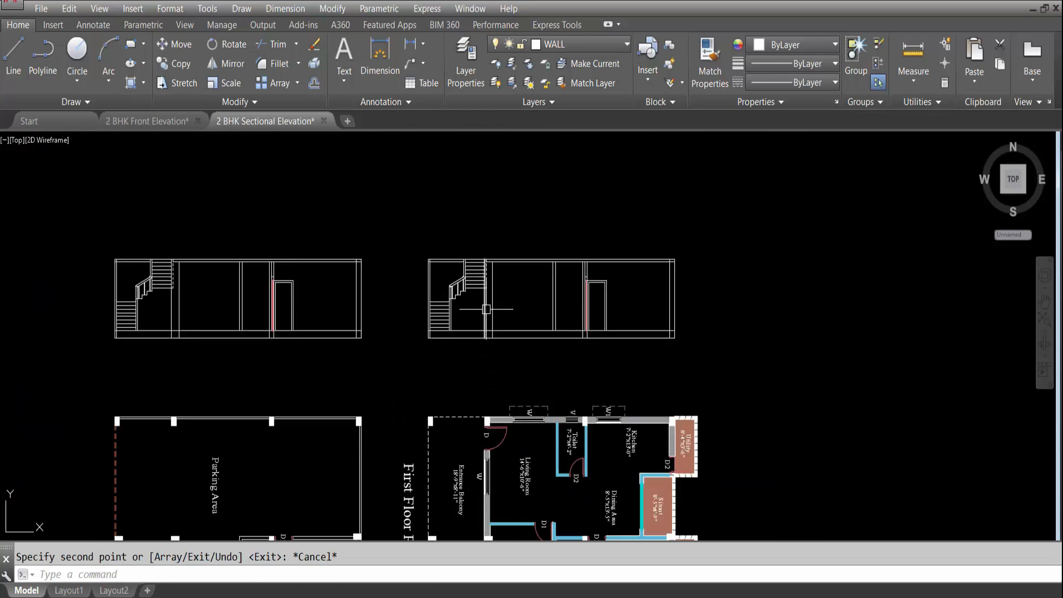
left_click(603, 332)
left_click(648, 348)
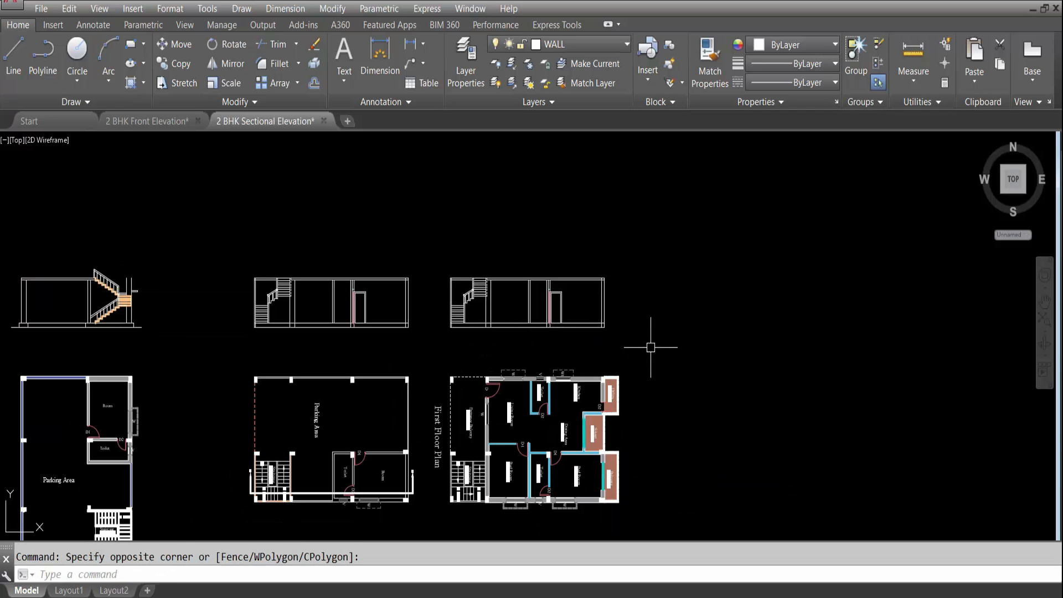
left_click(651, 346)
left_click(173, 196)
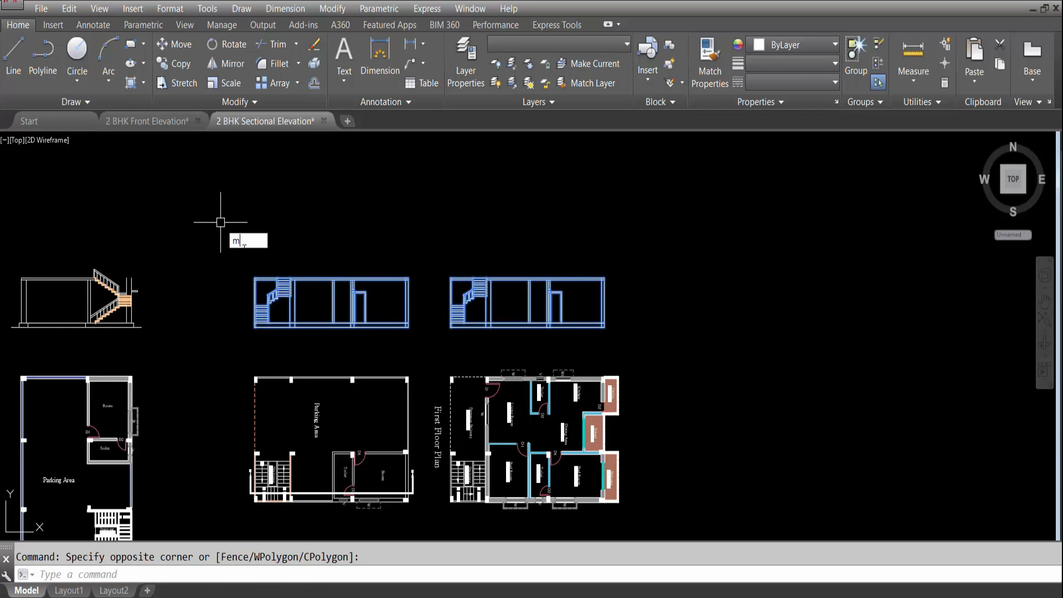
key("Return")
scroll(435, 332, "up", 5)
left_click(435, 363)
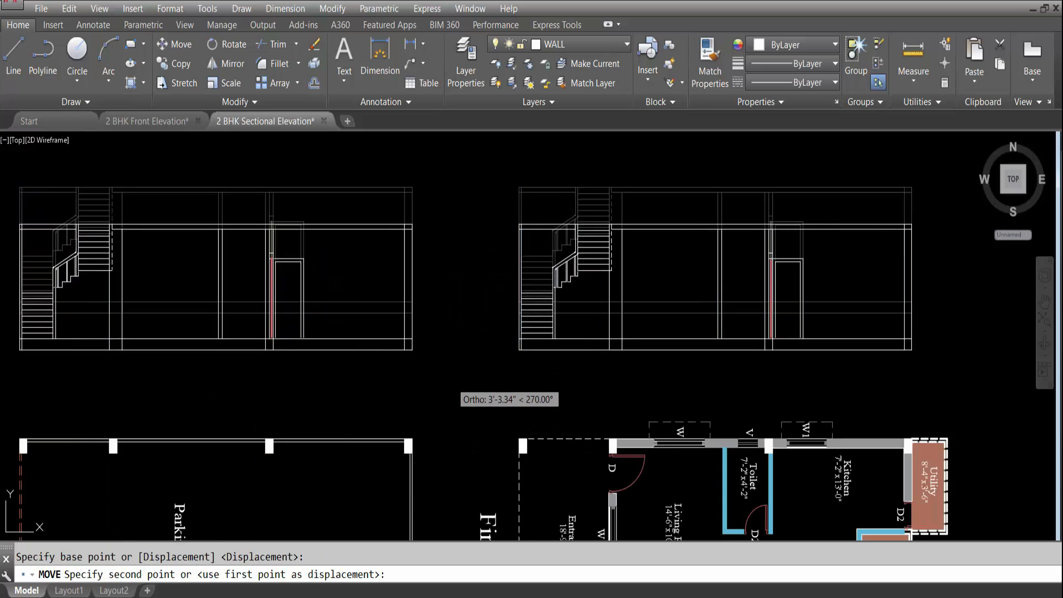
left_click(443, 388)
scroll(432, 309, "down", 7)
scroll(498, 310, "up", 5)
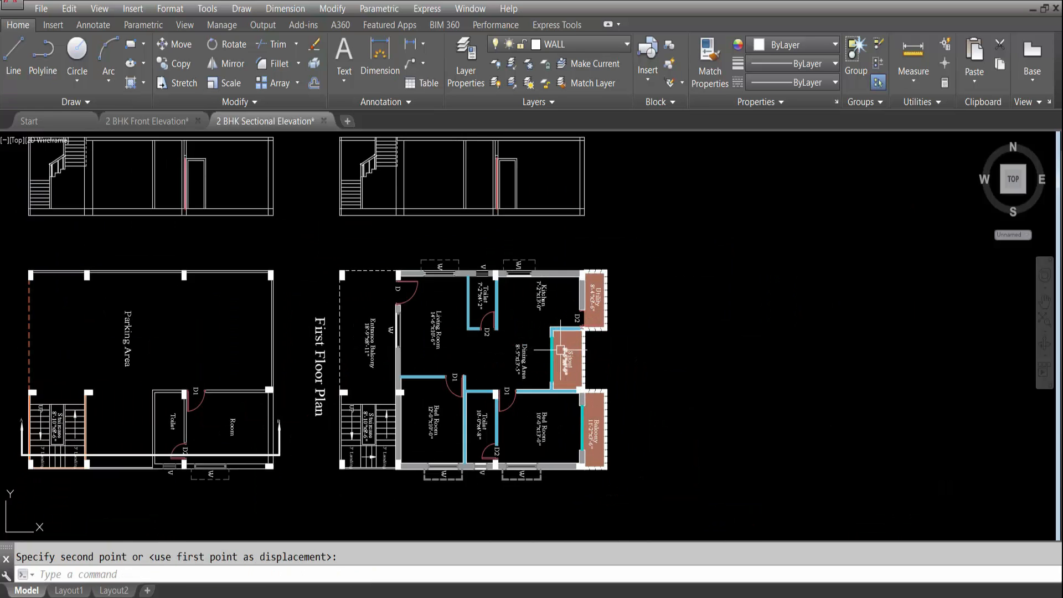
type("xl")
key("Return")
type("v")
key("Return")
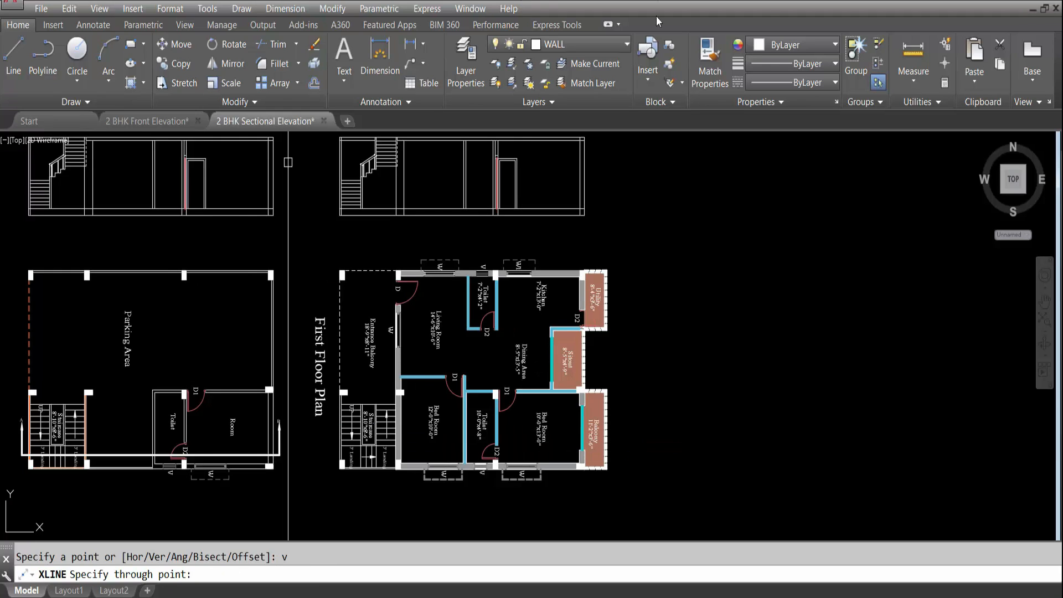
key("Escape")
Set the current object colour to red (237,31,36) for the construction lines.
left_click(798, 44)
left_click(795, 138)
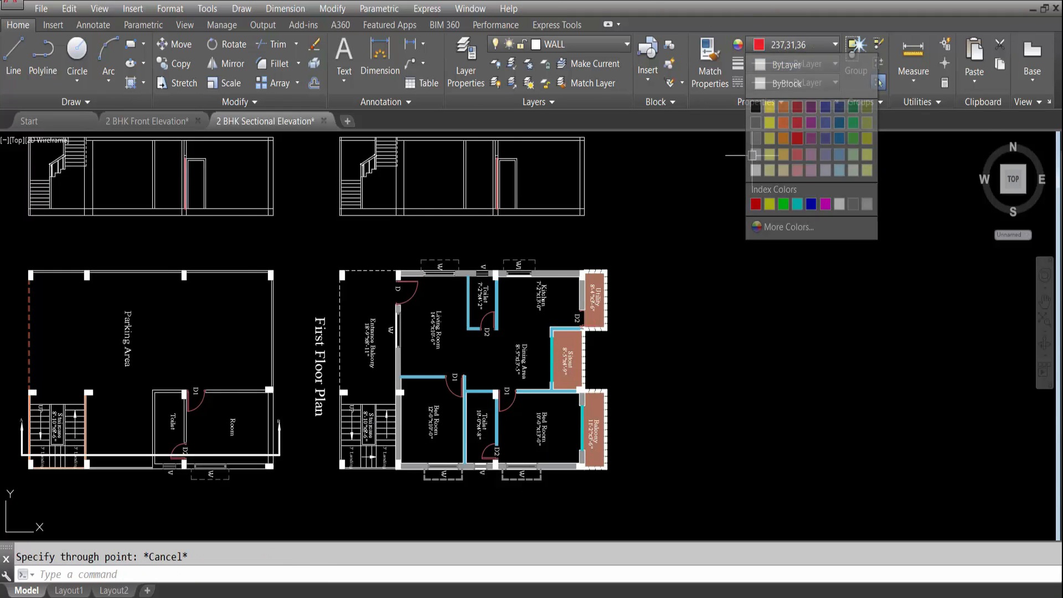
type("xl")
key("Return")
type("v")
key("Return")
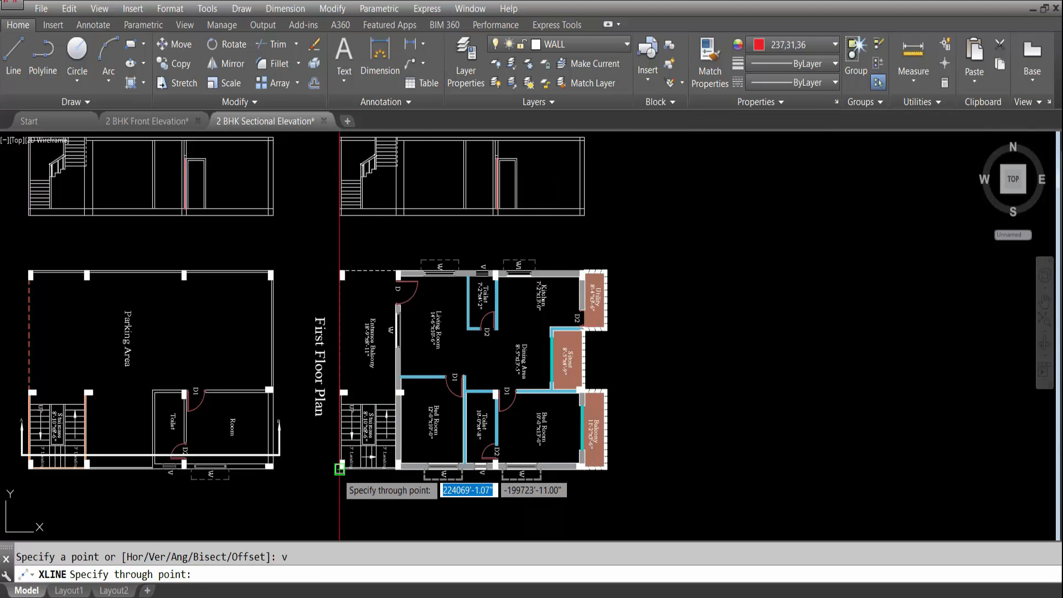
key("Escape")
Draw vertical construction lines through the outer corner column and the staircase-side bedroom wall of the first floor plan.
scroll(337, 471, "down", 2)
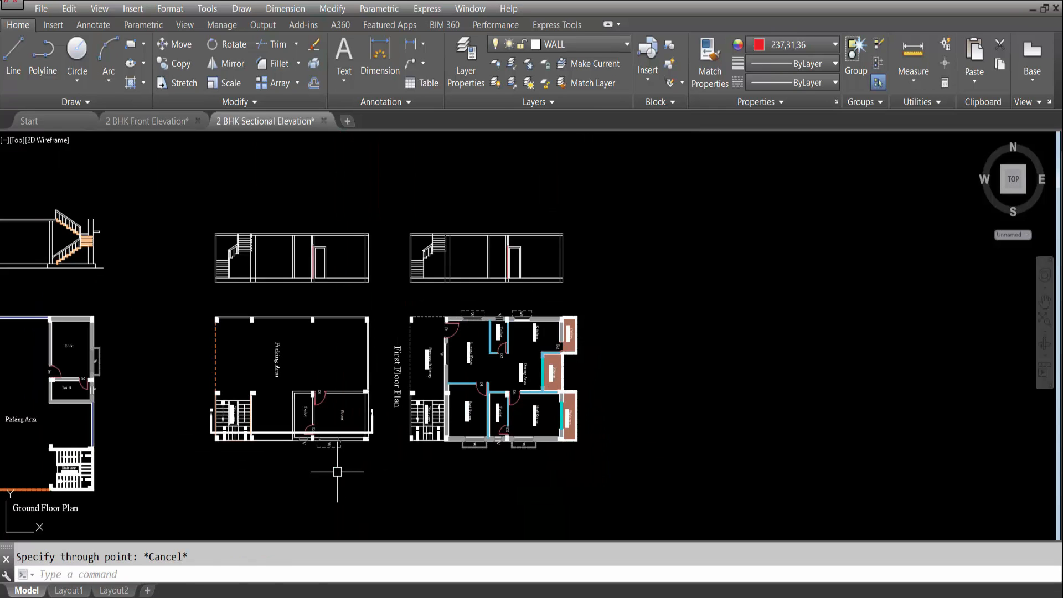
key("Return")
scroll(354, 472, "up", 7)
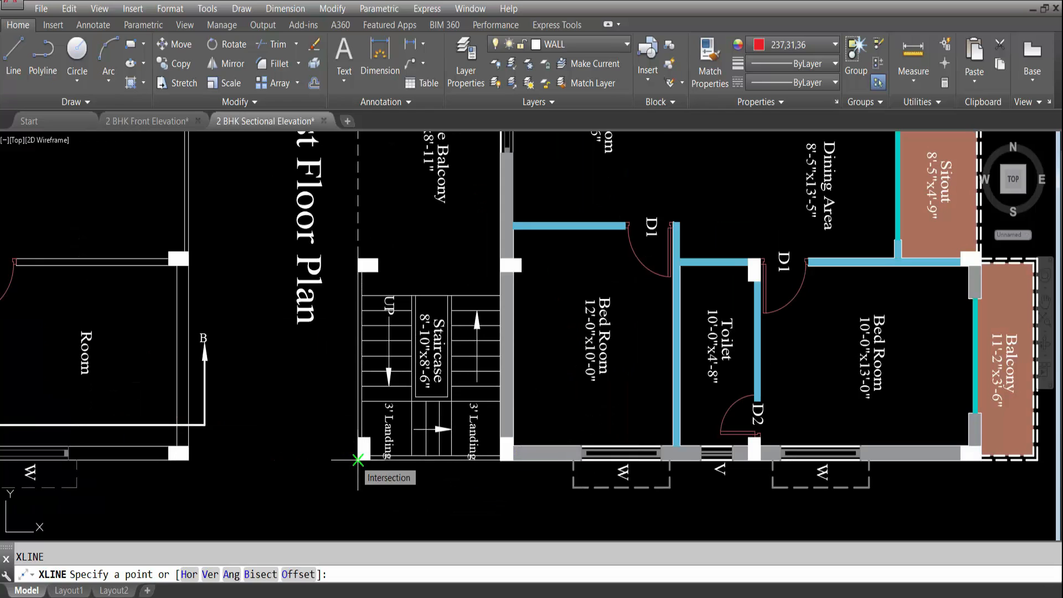
key("Return")
key("Return")
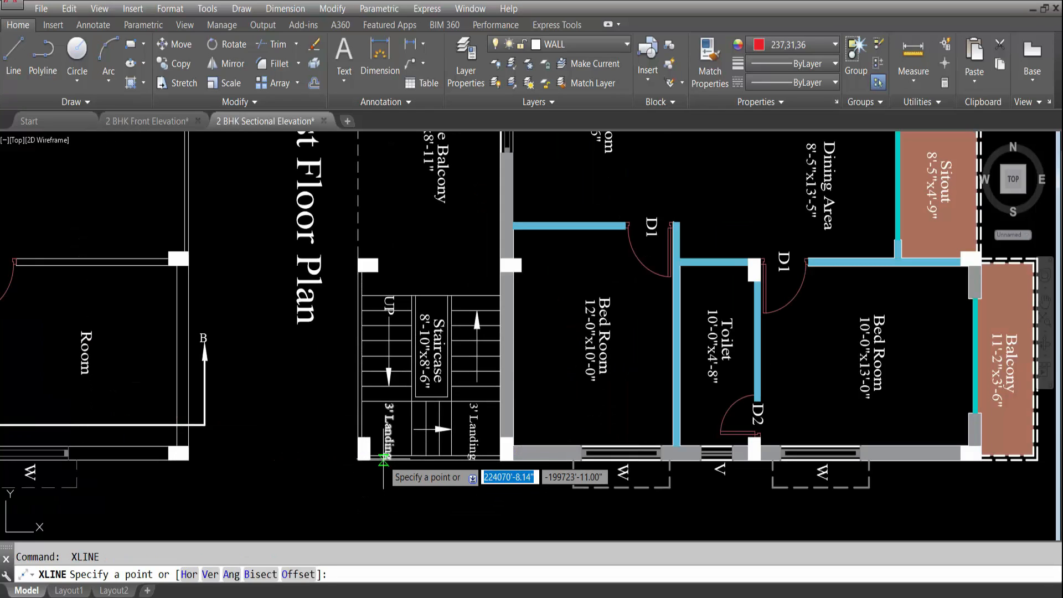
type("v")
key("Return")
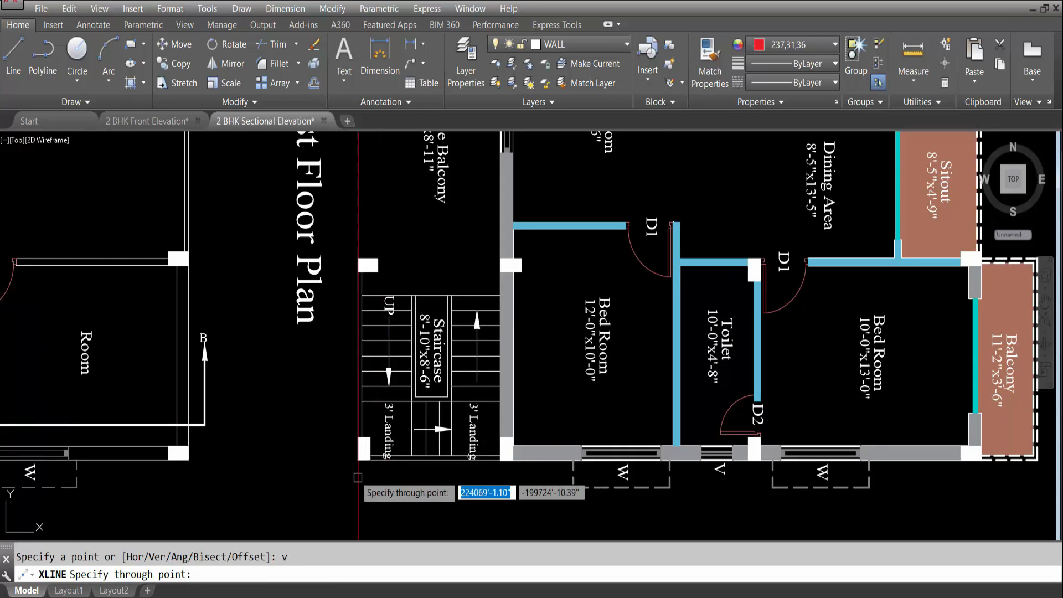
left_click(358, 460)
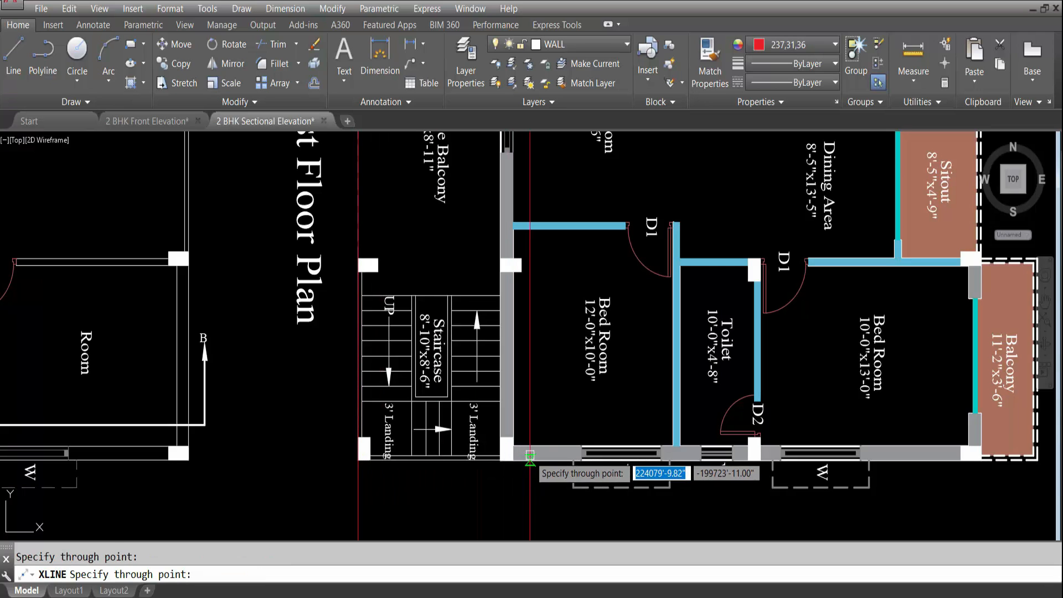
left_click(500, 459)
scroll(553, 459, "down", 5)
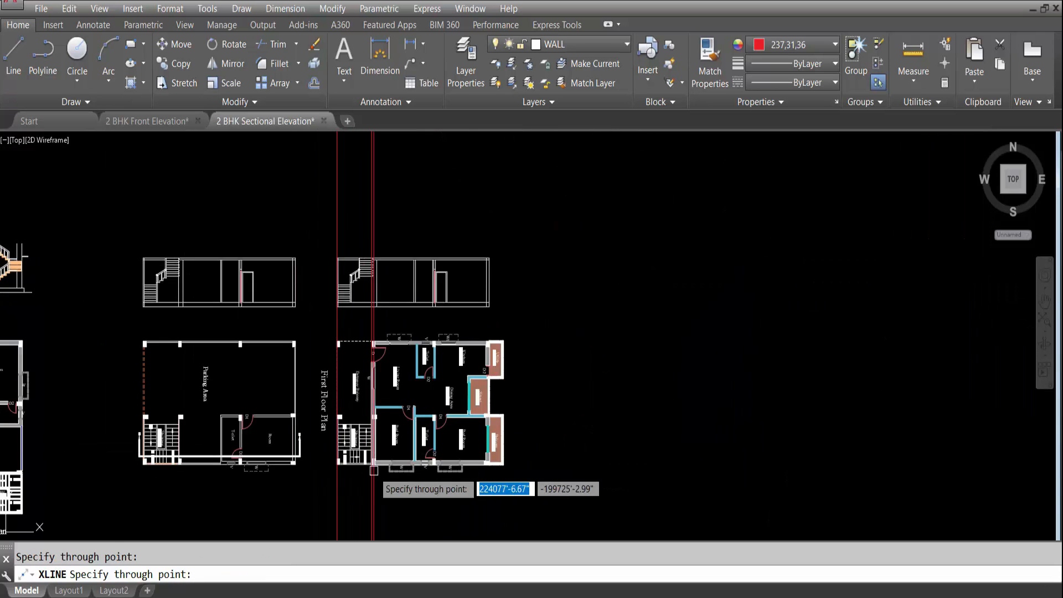
scroll(440, 307, "up", 4)
scroll(503, 330, "down", 6)
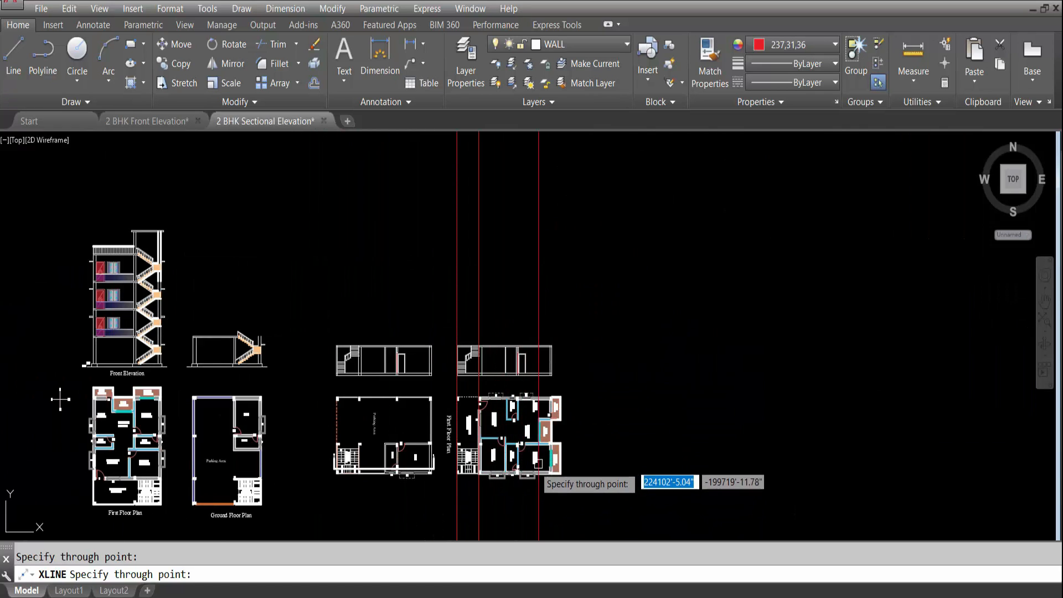
scroll(529, 473, "up", 5)
scroll(526, 475, "down", 3)
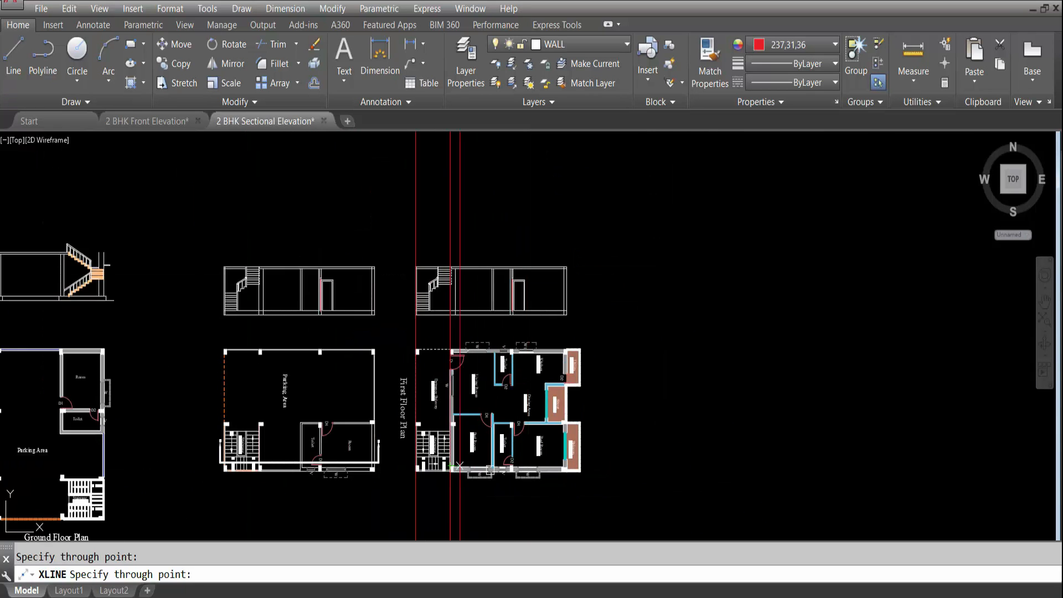
scroll(561, 473, "down", 2)
key("Escape")
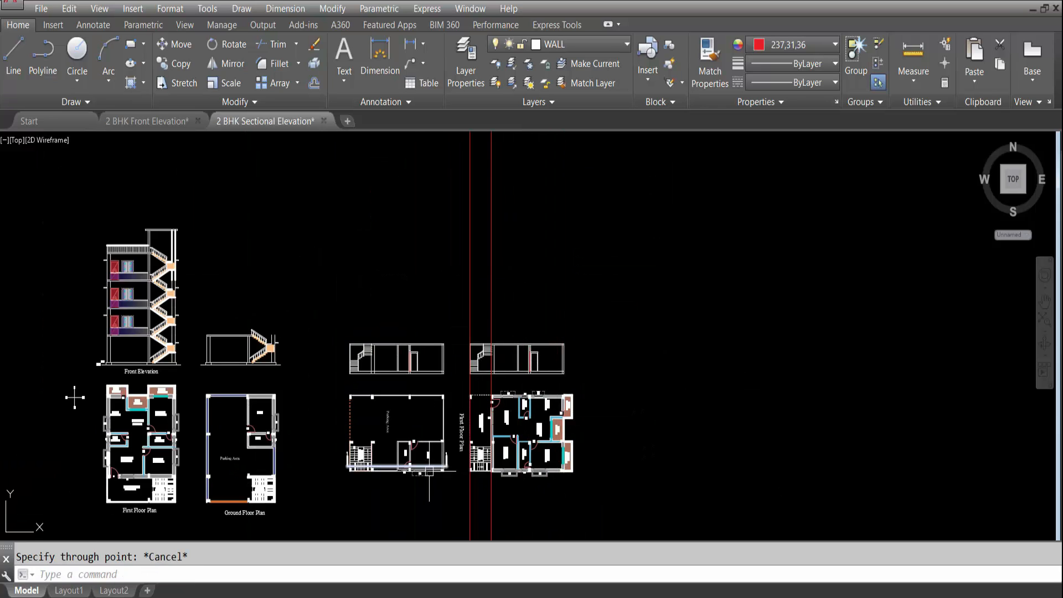
scroll(432, 478, "up", 6)
scroll(477, 423, "up", 6)
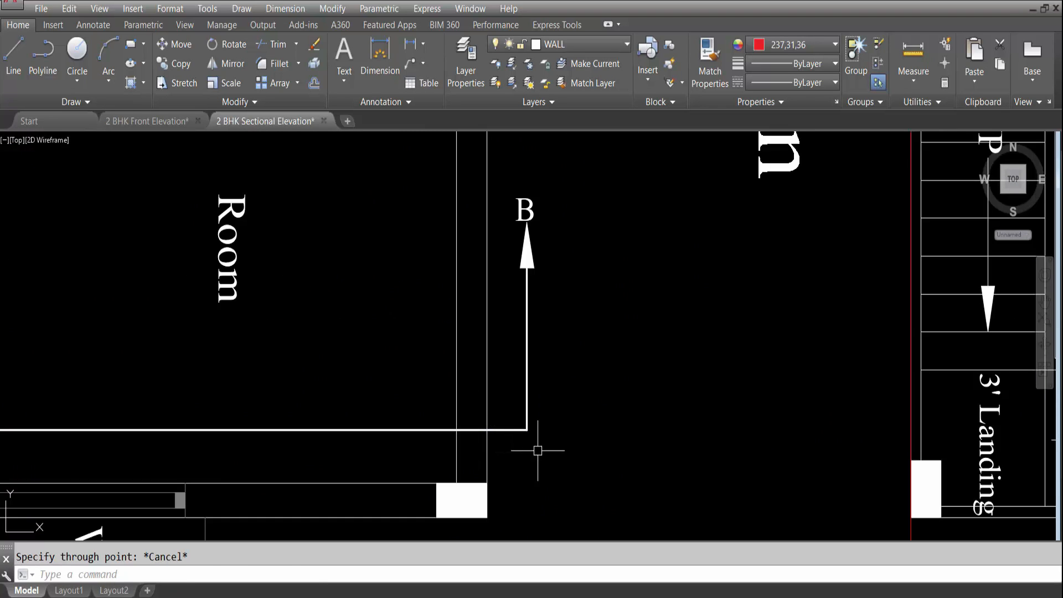
left_click(537, 446)
left_click(516, 204)
scroll(551, 262, "down", 4)
scroll(340, 363, "down", 5)
scroll(125, 331, "up", 5)
left_click(121, 337)
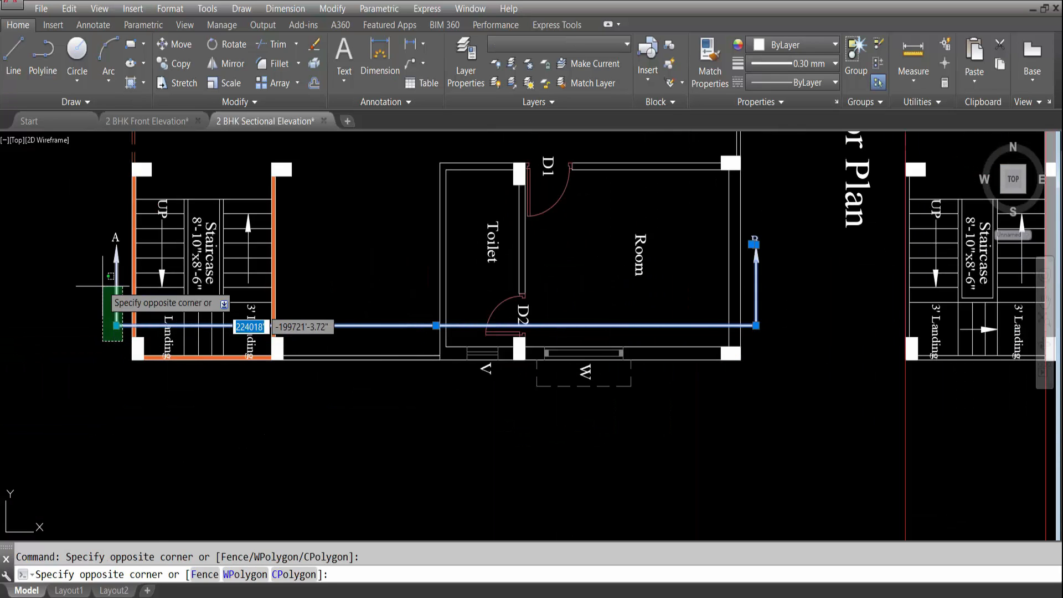
left_click(85, 196)
scroll(150, 347, "down", 4)
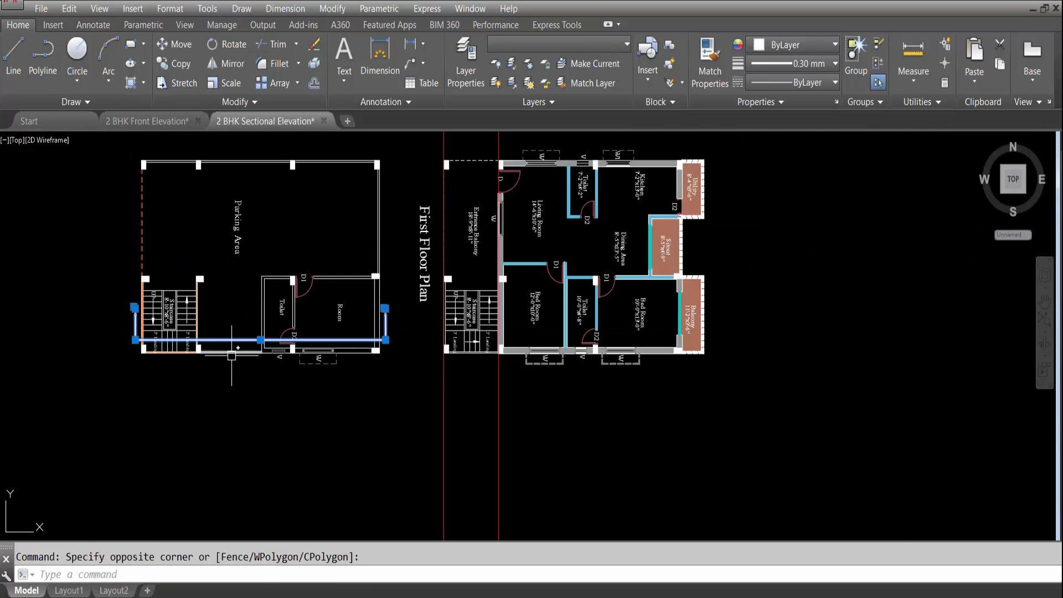
key("Escape")
Erase the two red vertical construction lines running through the first floor plan.
left_click(528, 424)
left_click(427, 440)
key("Delete")
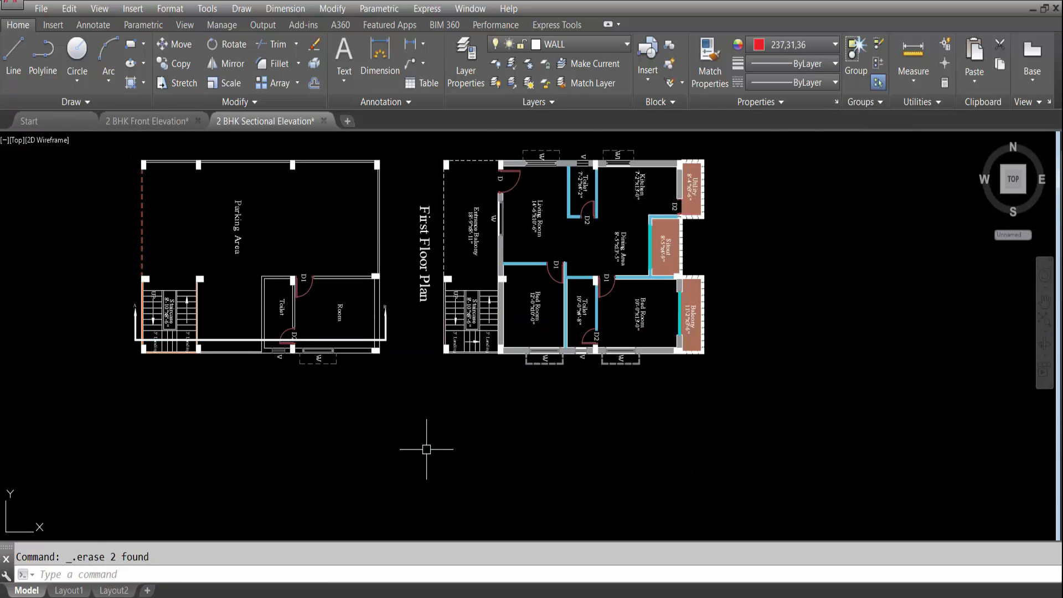
scroll(426, 449, "down", 4)
scroll(467, 463, "up", 2)
middle_click_drag(424, 366, 428, 348)
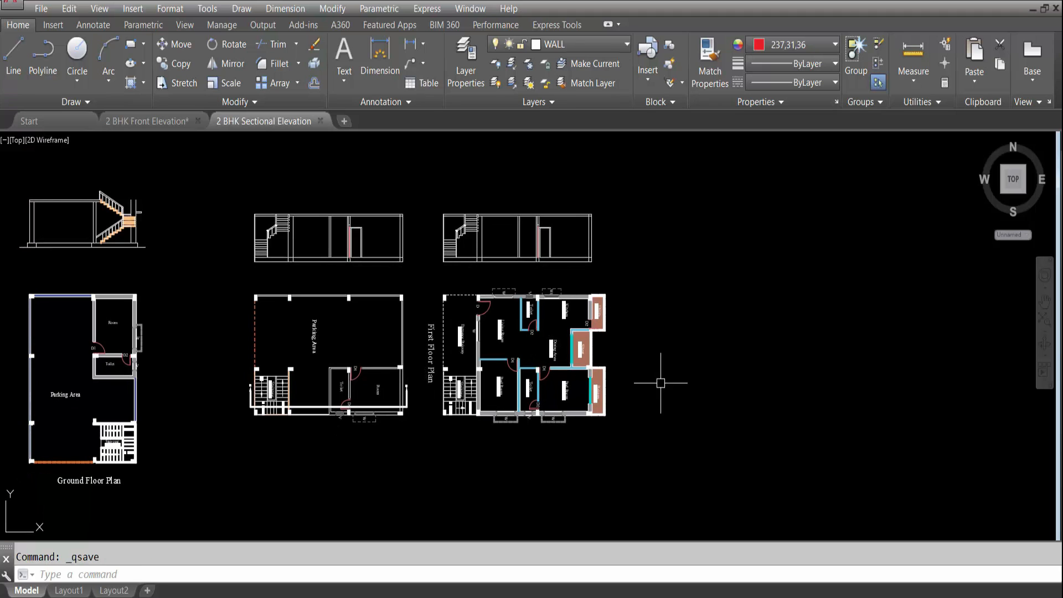
Copy section line A-B with its arrows and letters from the ground floor plan to the matching outer corner of the first floor plan.
scroll(406, 243, "up", 2)
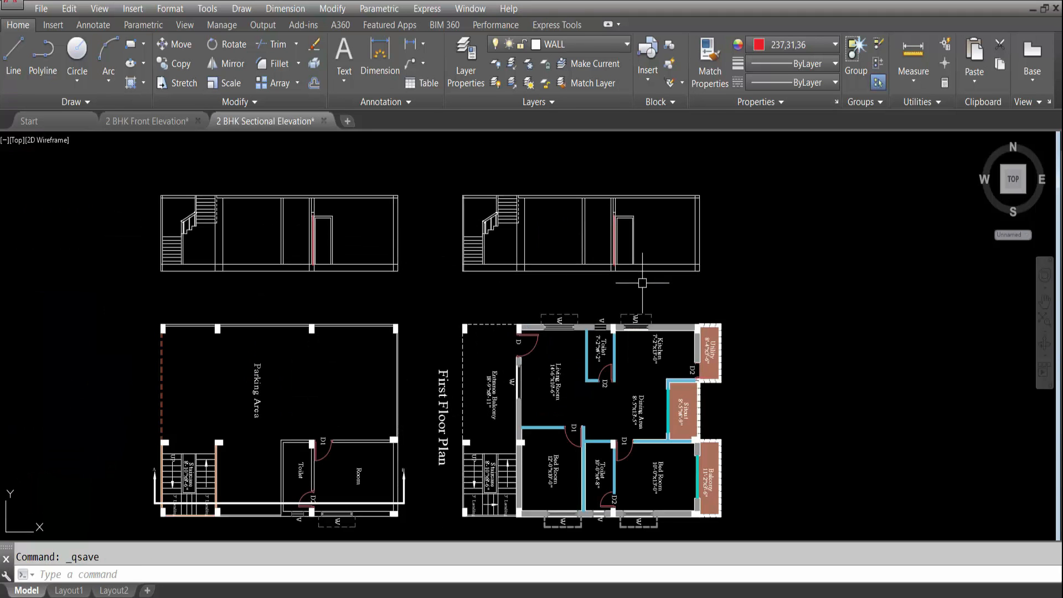
scroll(618, 277, "down", 2)
scroll(483, 407, "up", 6)
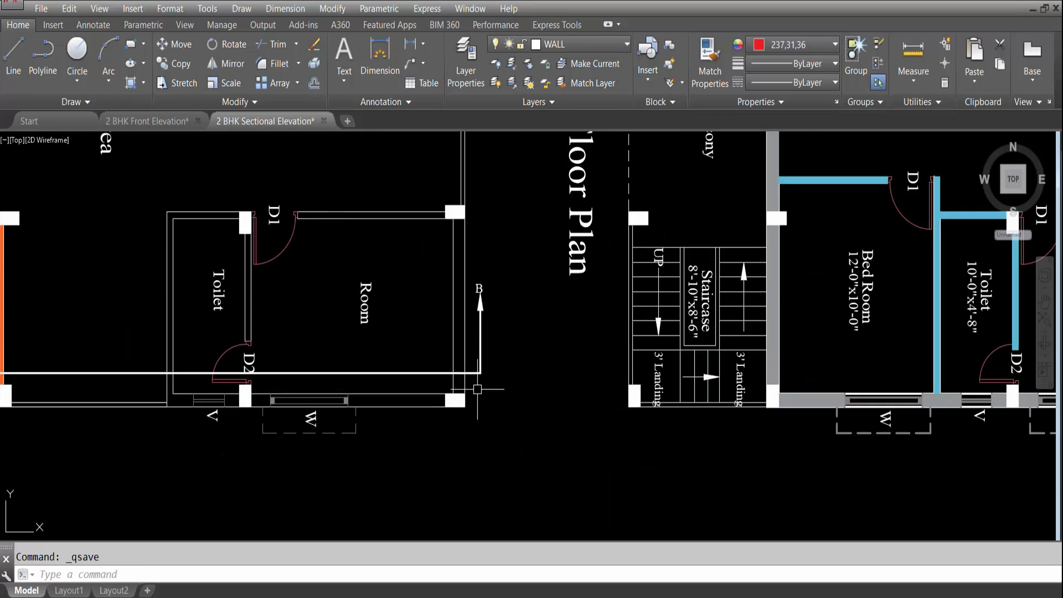
left_click(507, 386)
left_click(474, 289)
scroll(541, 356, "down", 5)
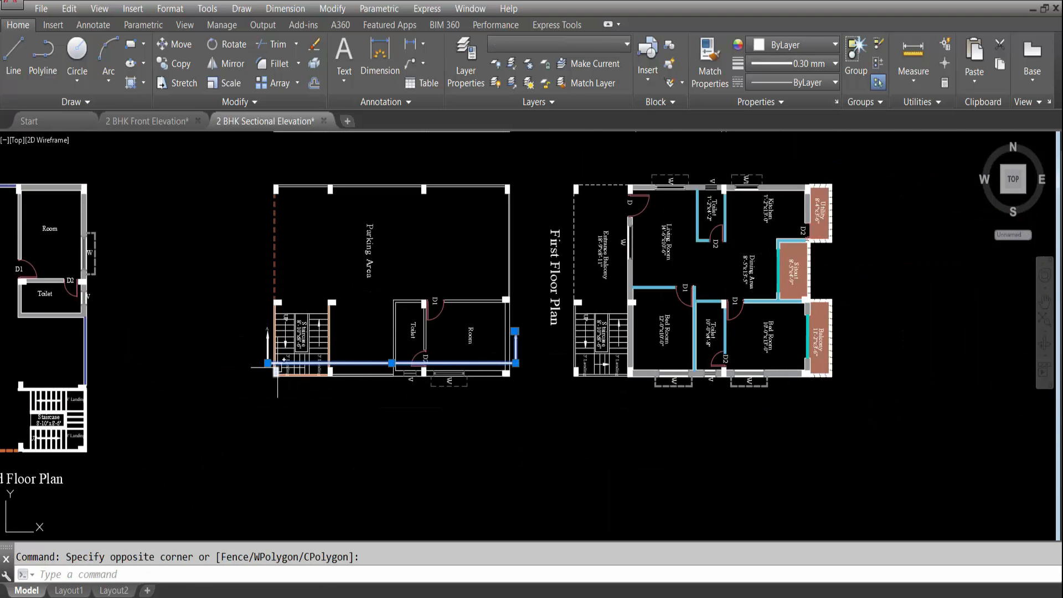
scroll(263, 375, "up", 7)
left_click(263, 375)
left_click(209, 227)
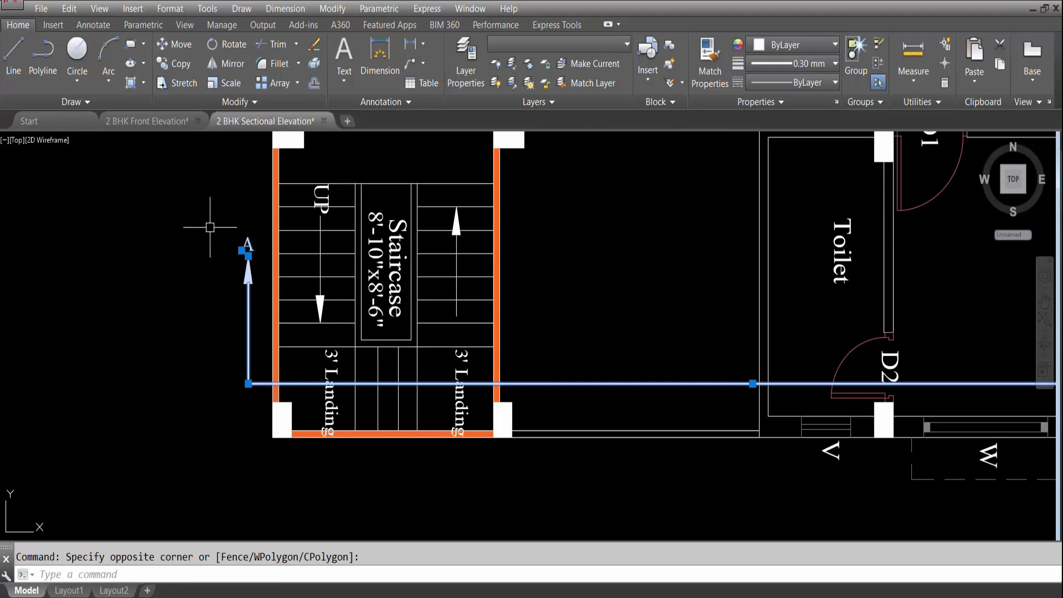
type("co")
key("Return")
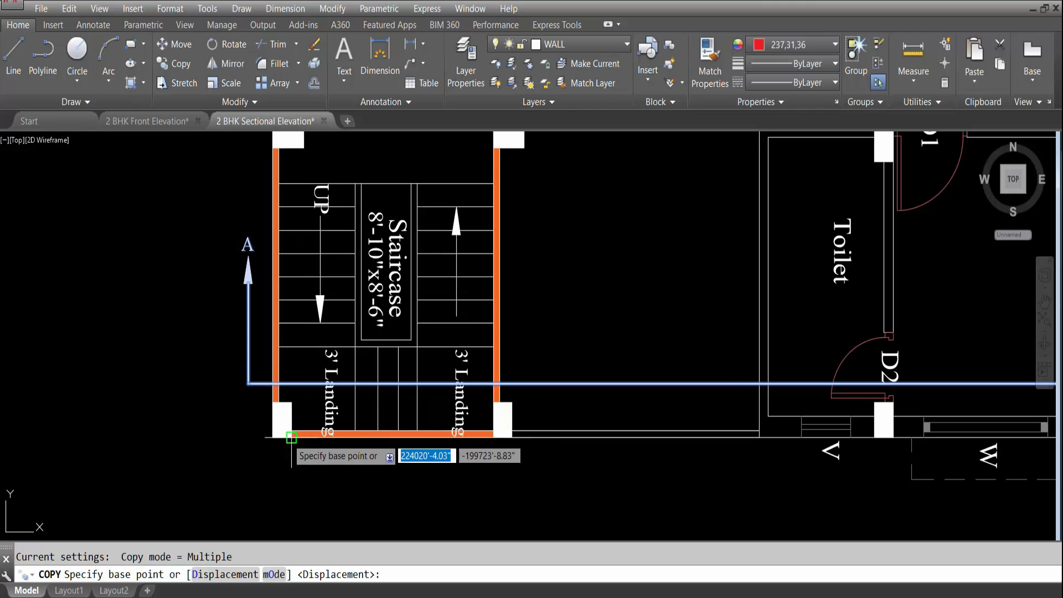
scroll(277, 439, "up", 4)
left_click(254, 431)
scroll(233, 433, "down", 6)
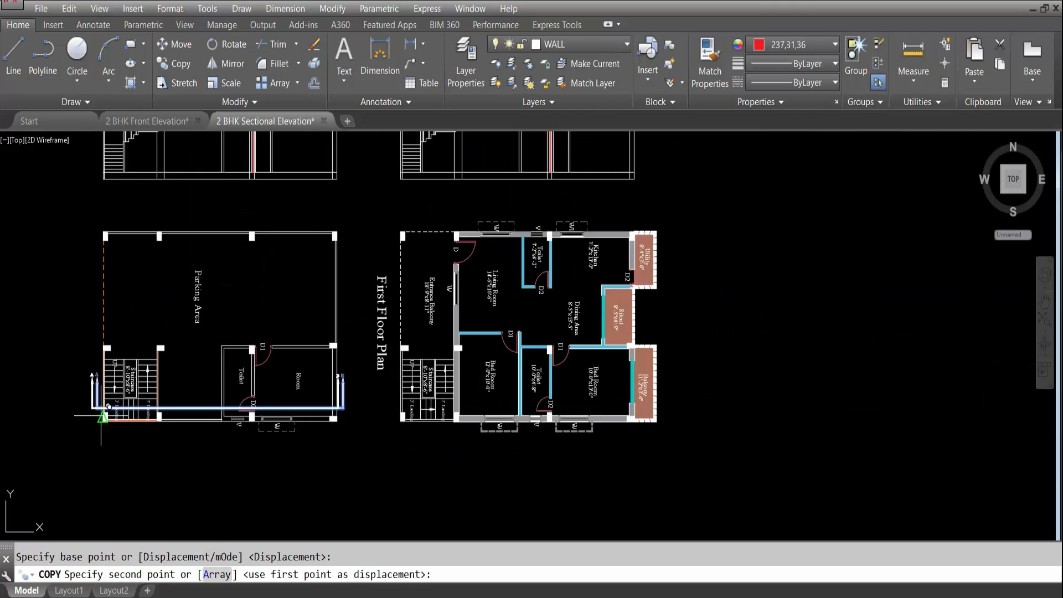
scroll(213, 437, "up", 6)
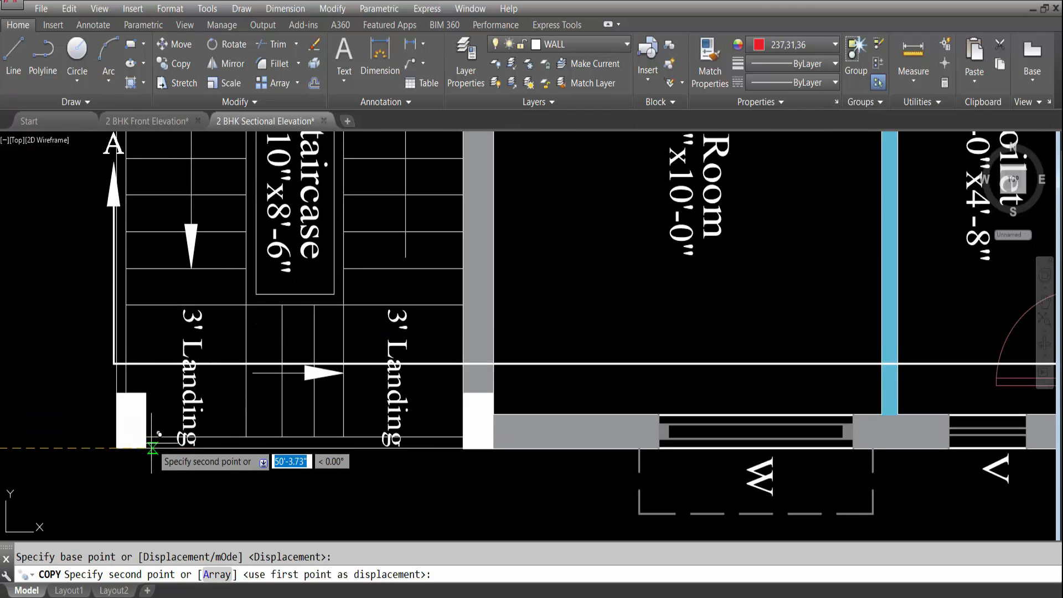
left_click(118, 438)
scroll(268, 488, "down", 6)
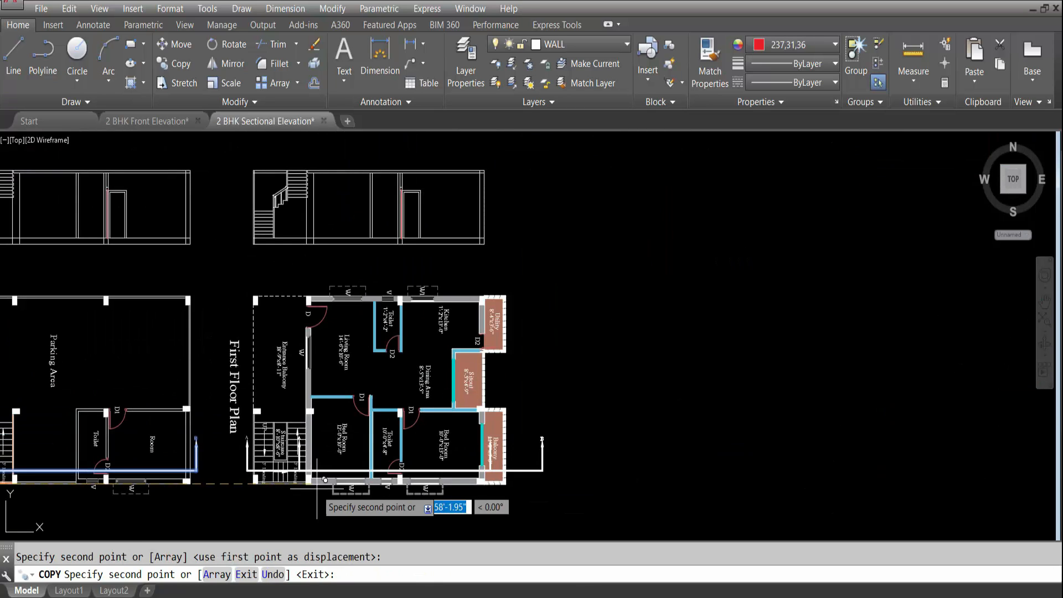
key("Escape")
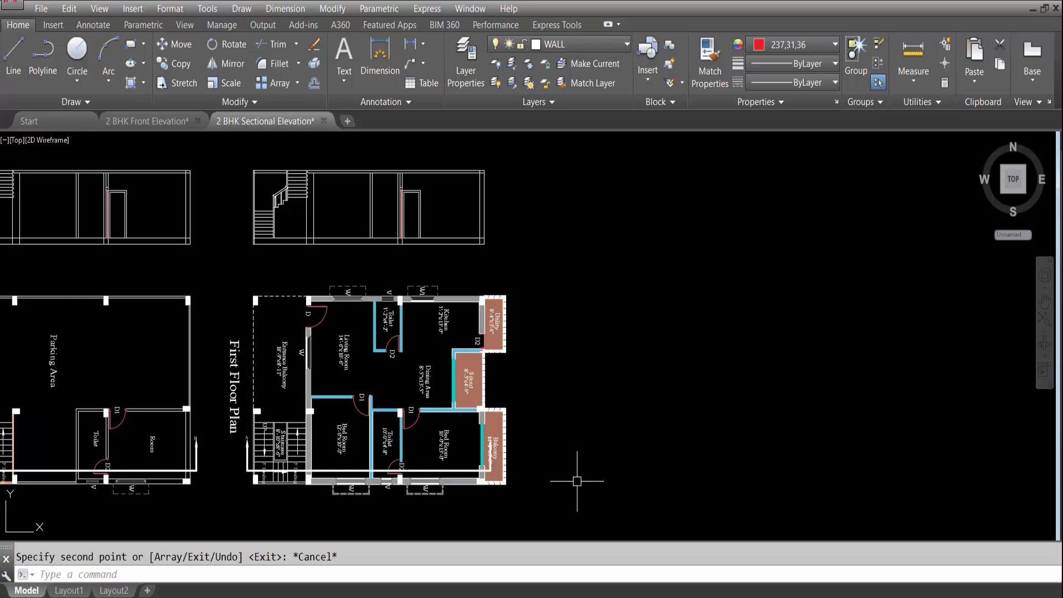
Move the section arrow at B horizontally out of the bedroom balcony, clear of its dashed outer edge.
scroll(508, 460, "up", 5)
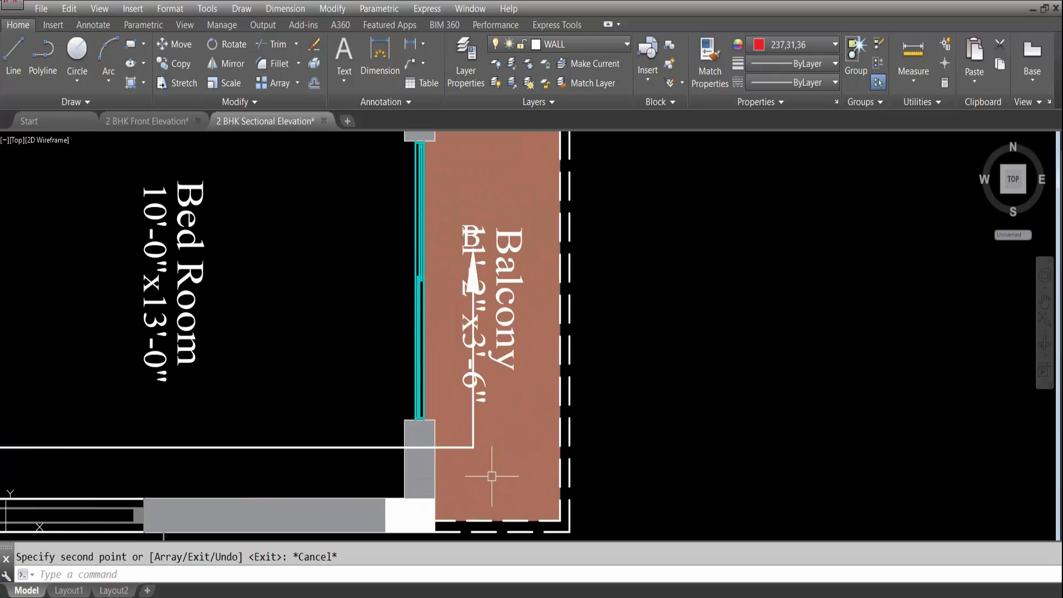
left_click(475, 426)
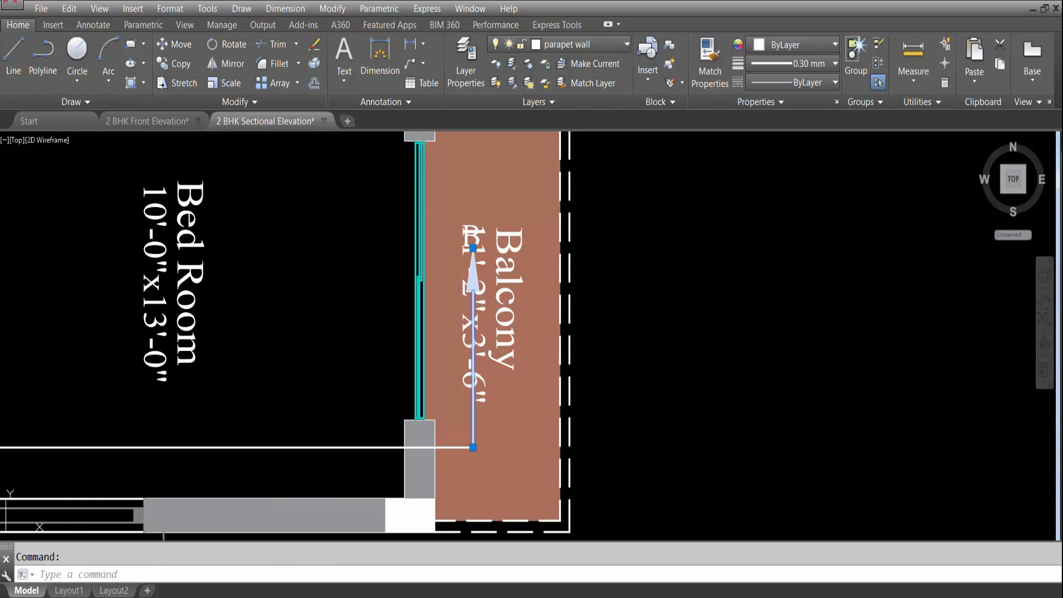
type("m")
key("Return")
left_click(473, 447)
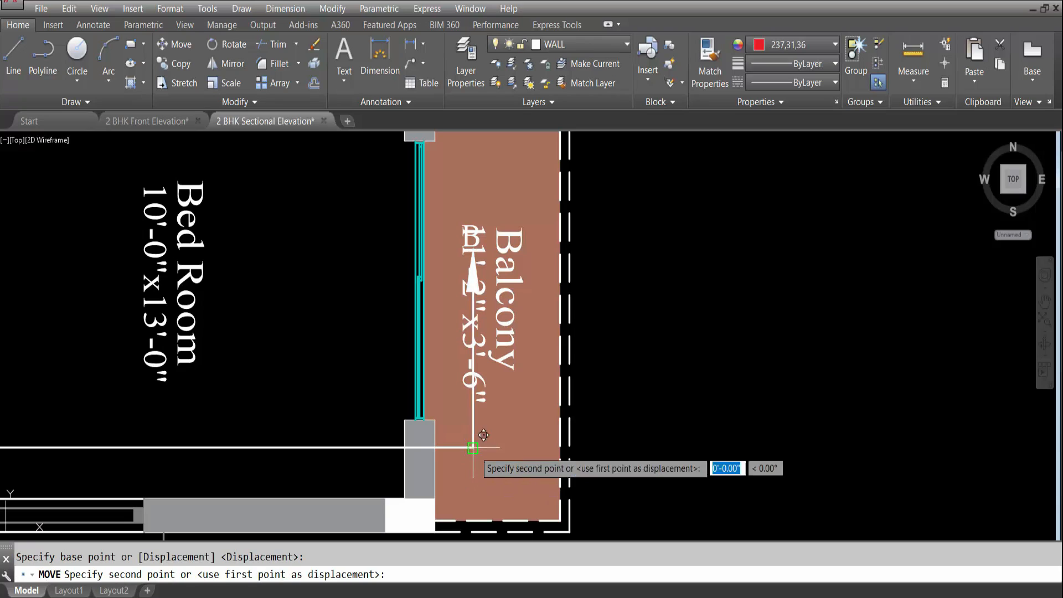
left_click(625, 447)
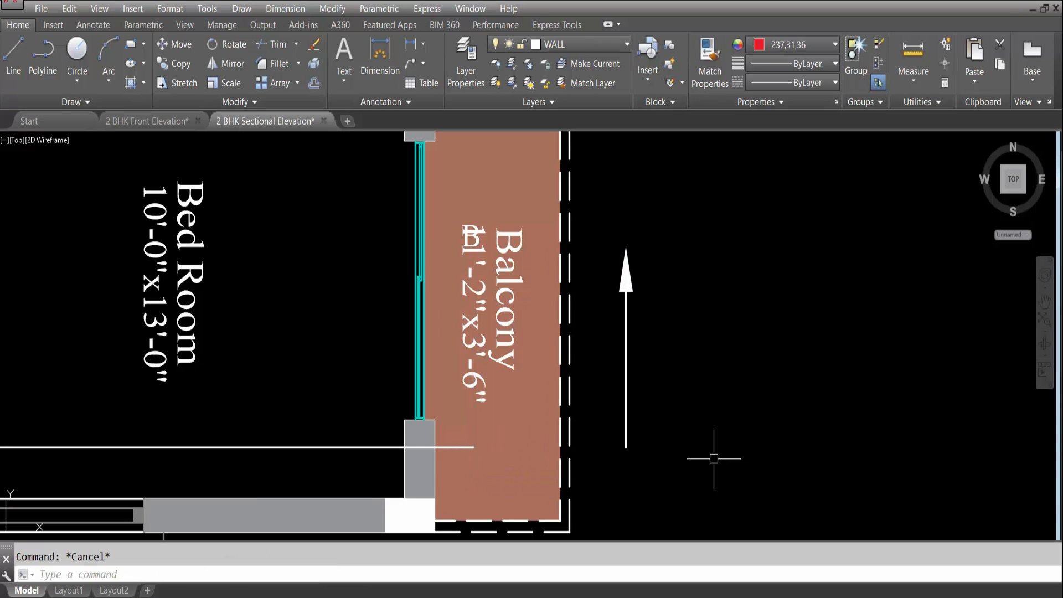
Offset the balcony's outer dashed edge outward by the distance between the staircase's outer wall and the section line's corner at A.
key("Return")
scroll(674, 453, "down", 5)
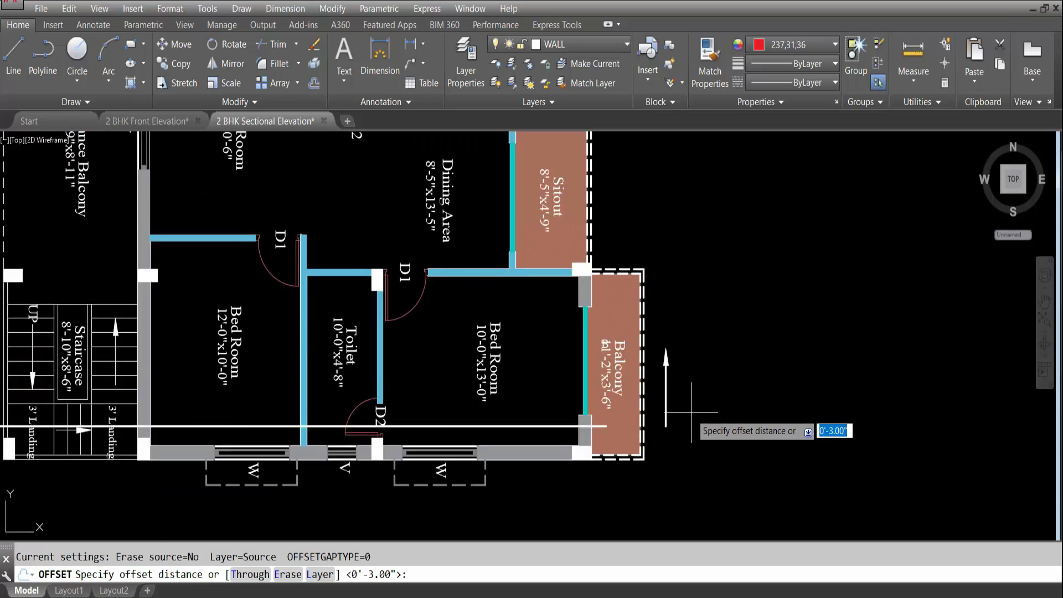
scroll(265, 421, "up", 5)
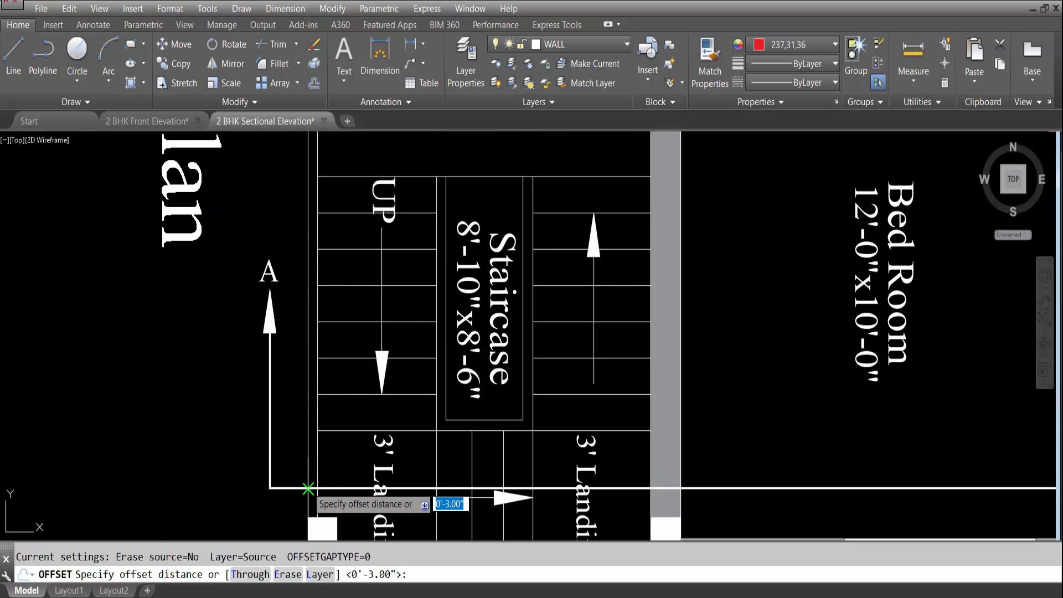
left_click(307, 492)
left_click(275, 493)
scroll(211, 429, "down", 2)
scroll(211, 426, "down", 3)
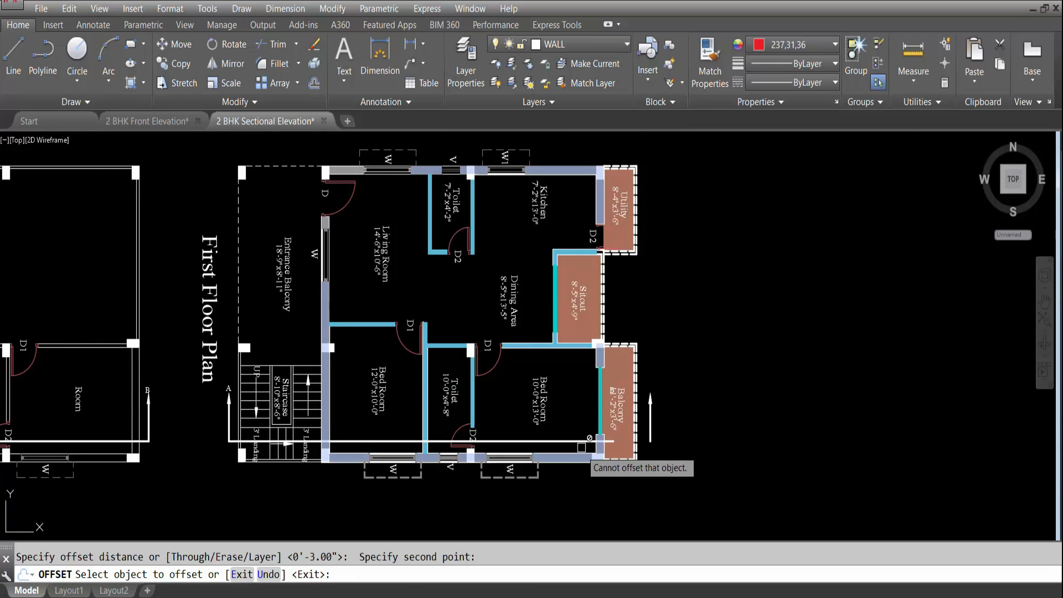
scroll(671, 445, "up", 6)
left_click(654, 426)
left_click(806, 427)
key("Escape")
Extend the first floor section line through the balcony to the offset dashed line.
type("ex")
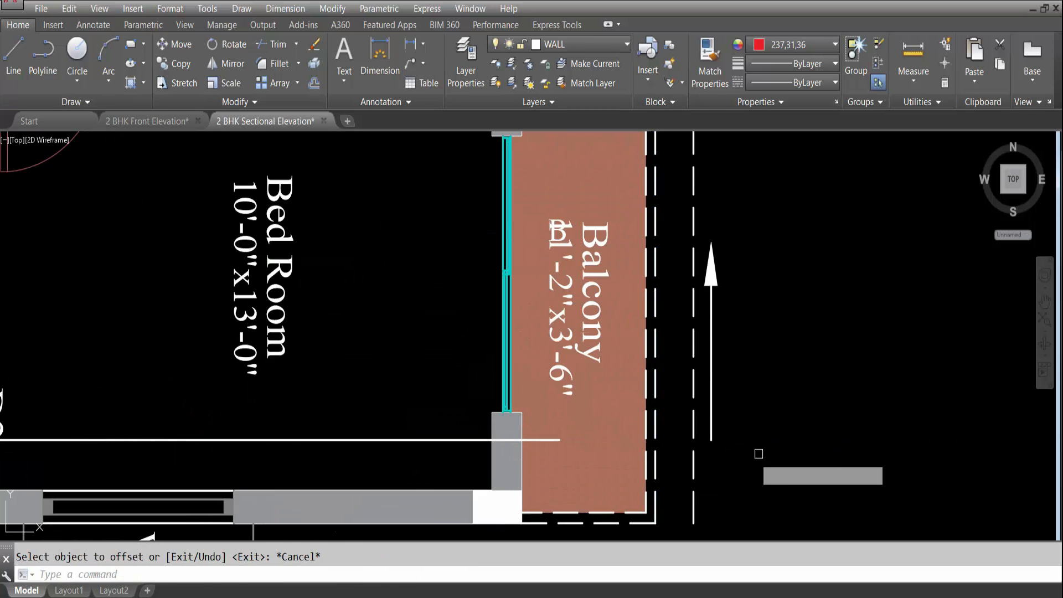
key("Return")
key("Return")
left_click(476, 436)
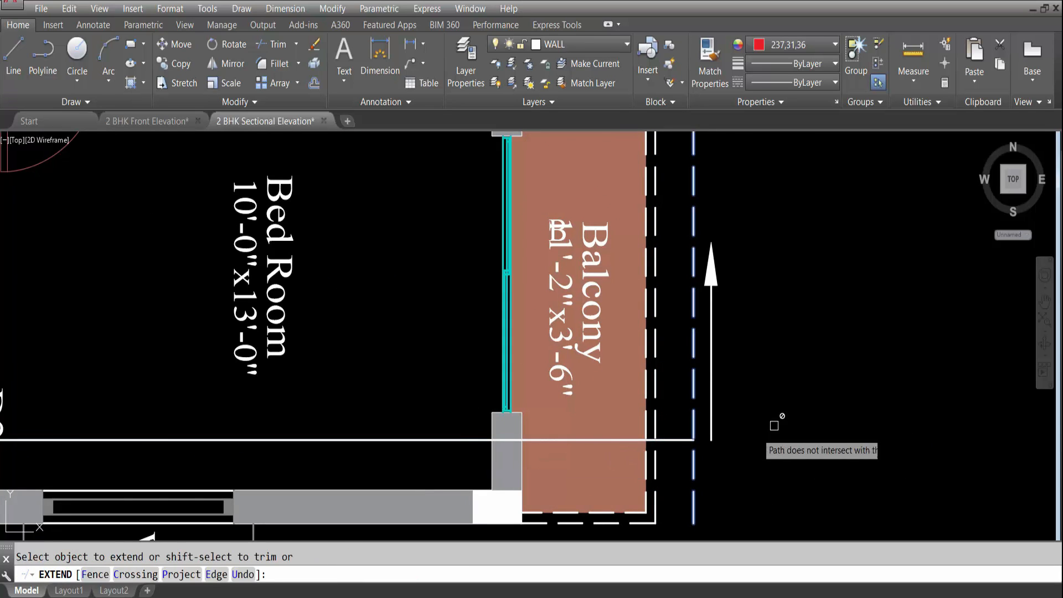
key("Escape")
Move the section arrow at B so its base meets the end of the extended section line.
left_click(713, 432)
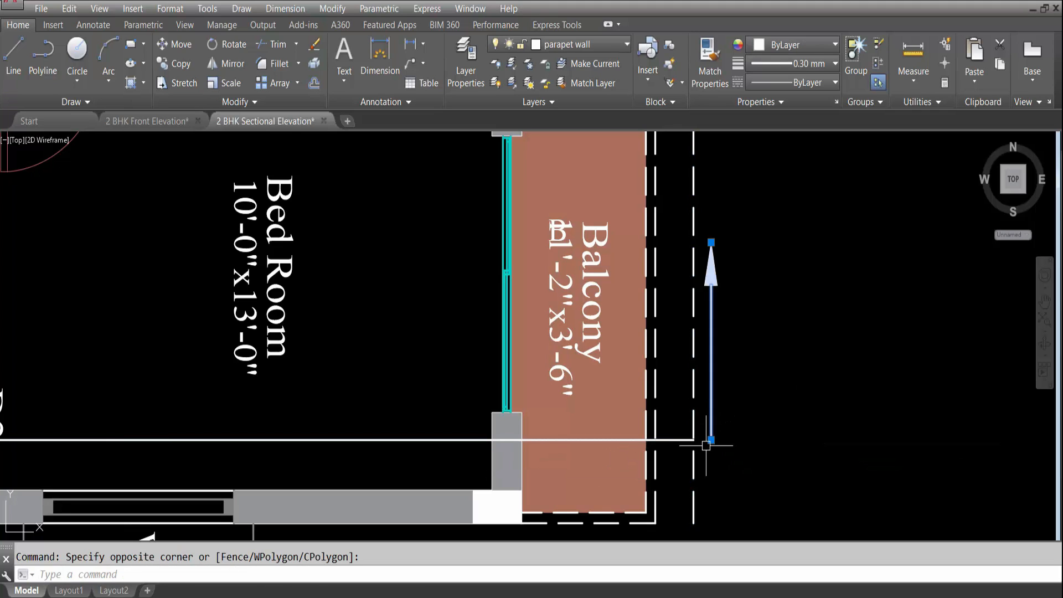
type("m")
key("Return")
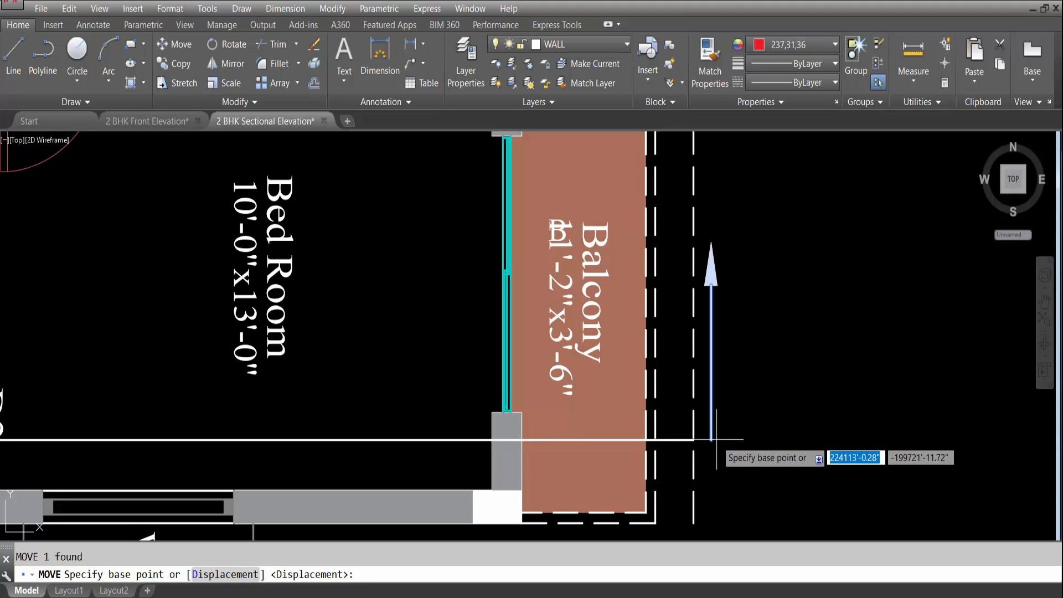
left_click(709, 438)
left_click(703, 427)
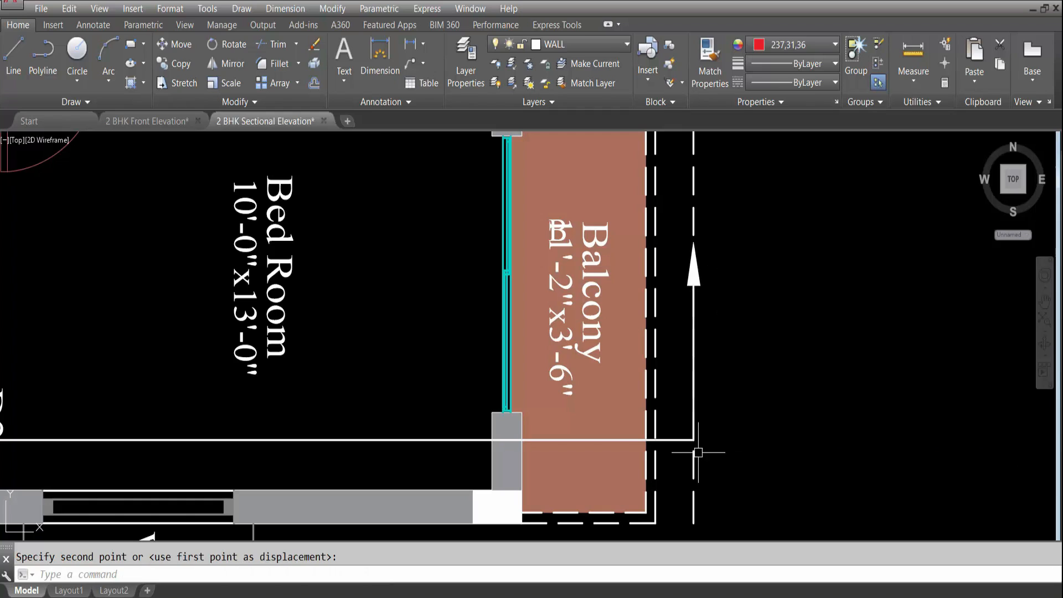
Erase the offset guide line beside the balcony and move the label B horizontally to the tip of the section arrow.
left_click(695, 500)
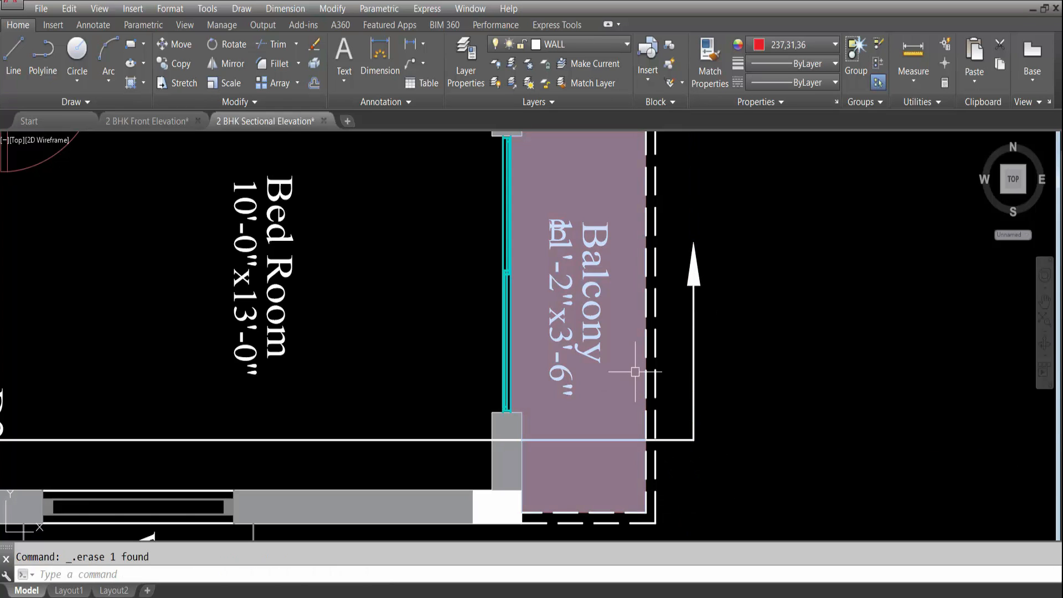
left_click(558, 233)
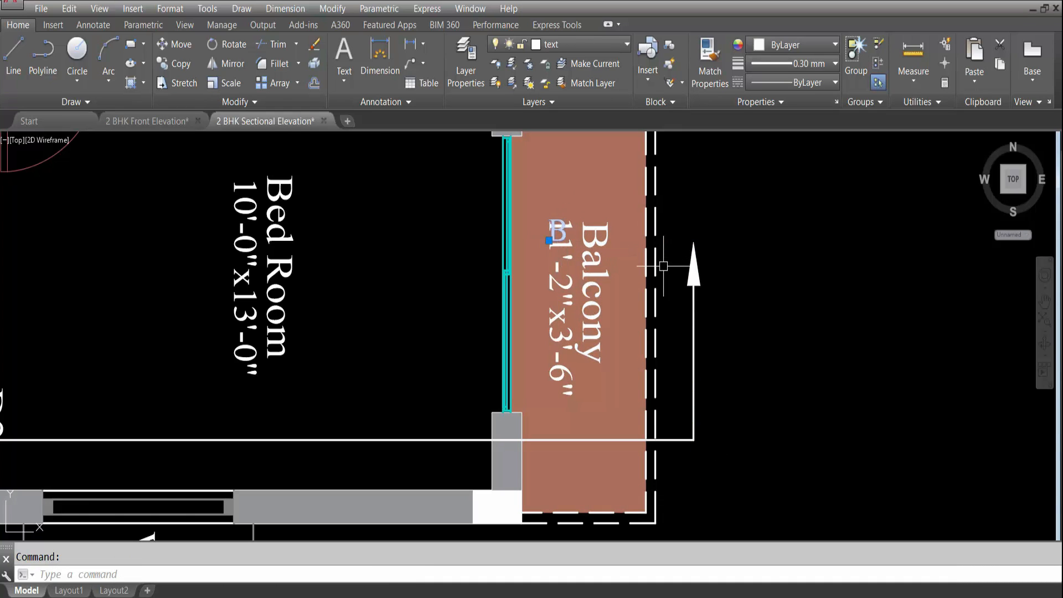
type("m")
key("Return")
left_click(535, 243)
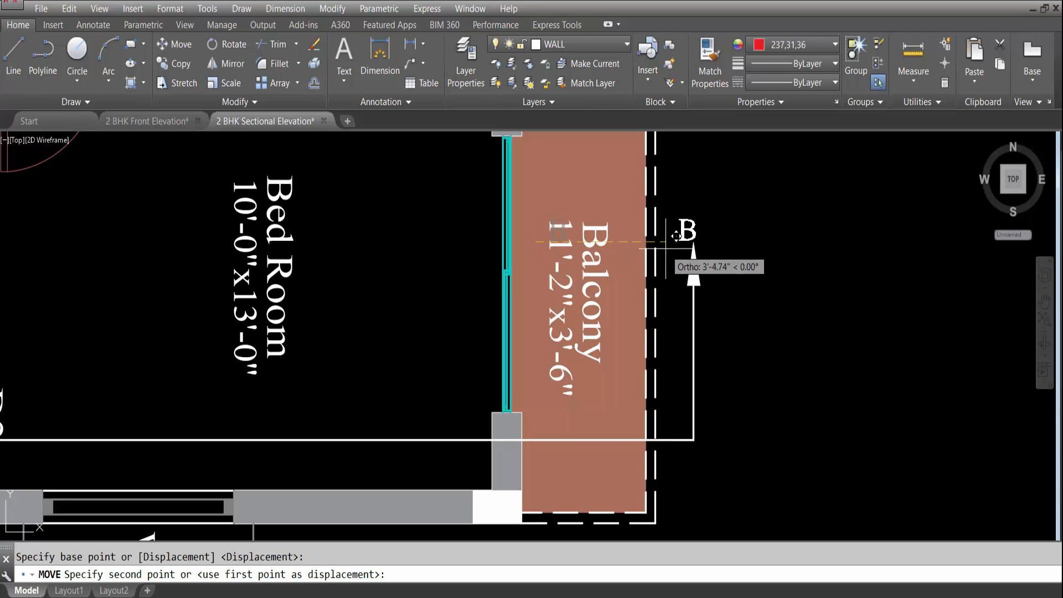
scroll(669, 248, "up", 5)
left_click(693, 233)
scroll(708, 304, "down", 6)
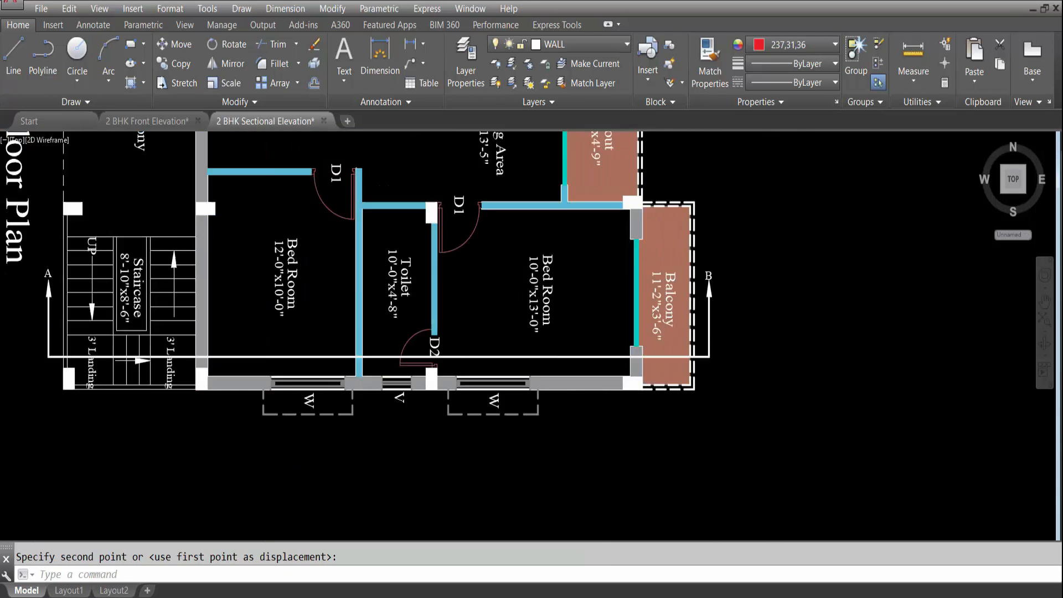
Review the section lines on both floor plans, the storey outlines above them and the finished front elevation.
scroll(741, 330, "down", 2)
scroll(681, 329, "up", 2)
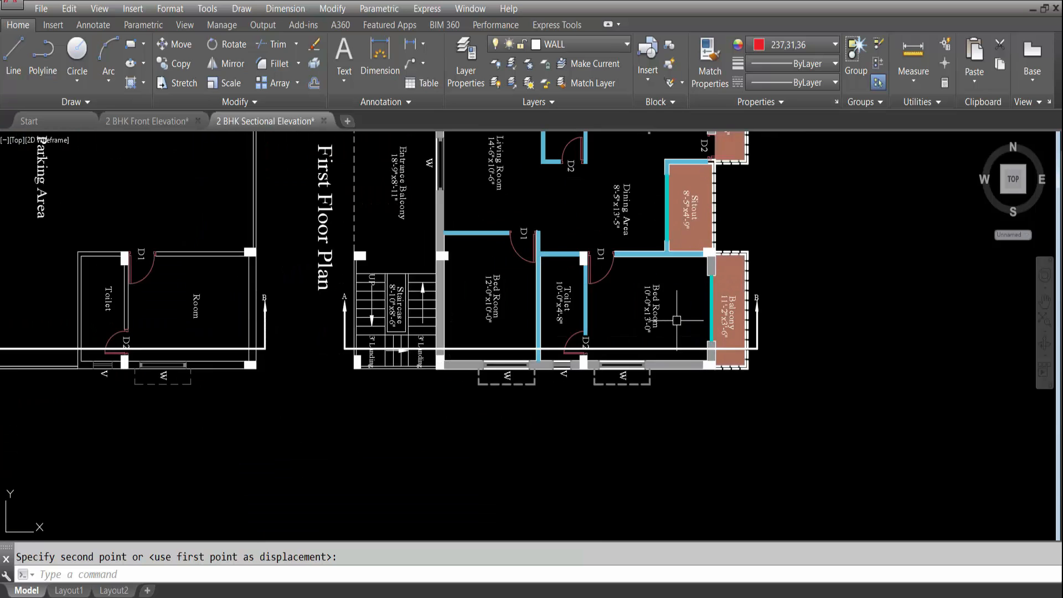
scroll(344, 315, "up", 2)
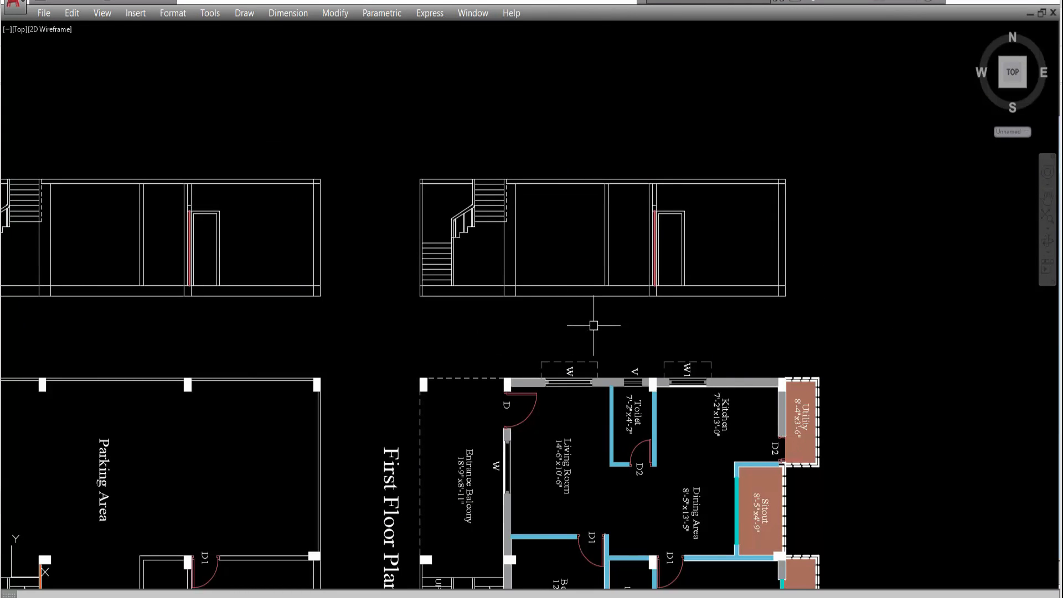
key("ctrl+0")
scroll(706, 283, "down", 6)
scroll(330, 171, "up", 3)
scroll(325, 337, "down", 1)
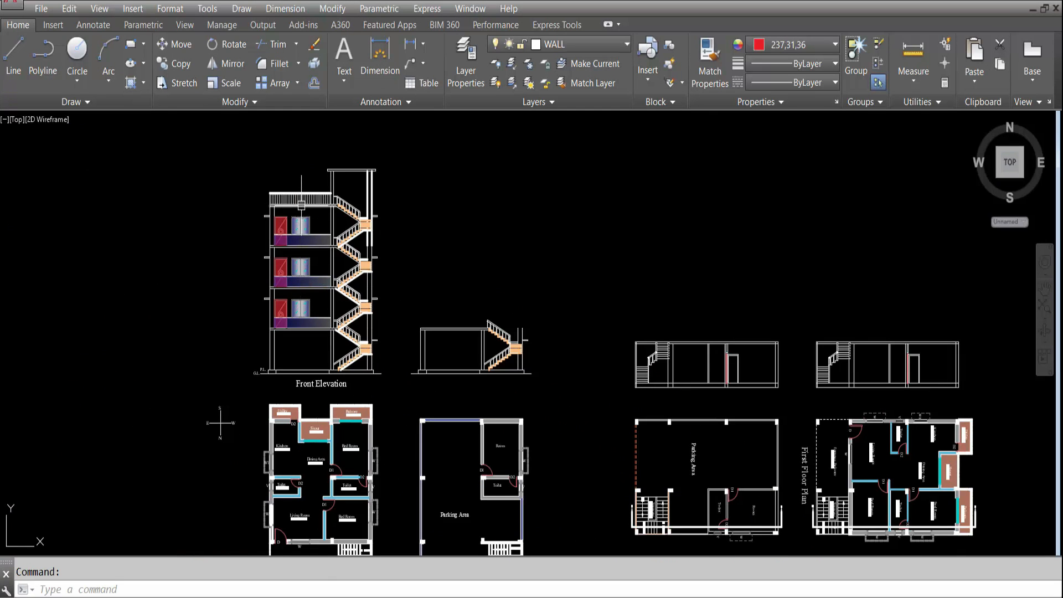
scroll(303, 333, "down", 2)
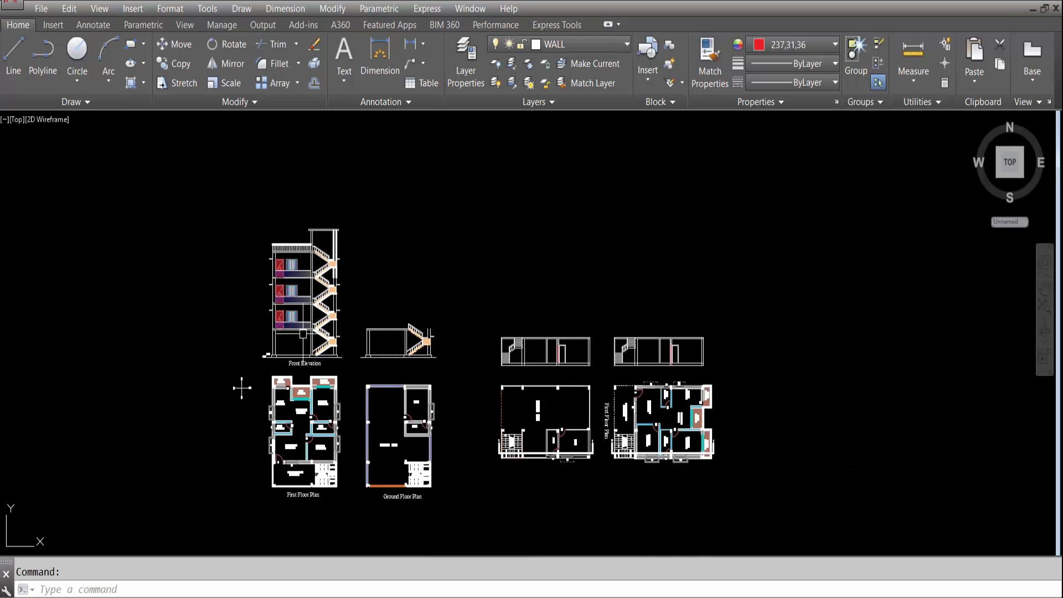
Copy the storey above the first floor plan without its base line, from its left floor-line endpoint onto its top slab's outer left corner.
scroll(689, 343, "up", 8)
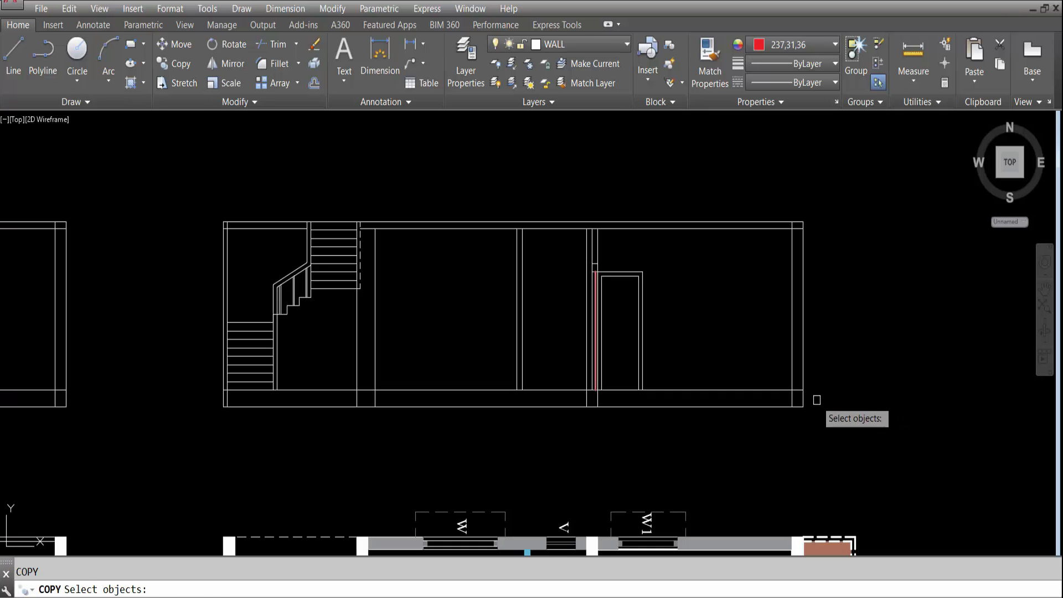
left_click(817, 400)
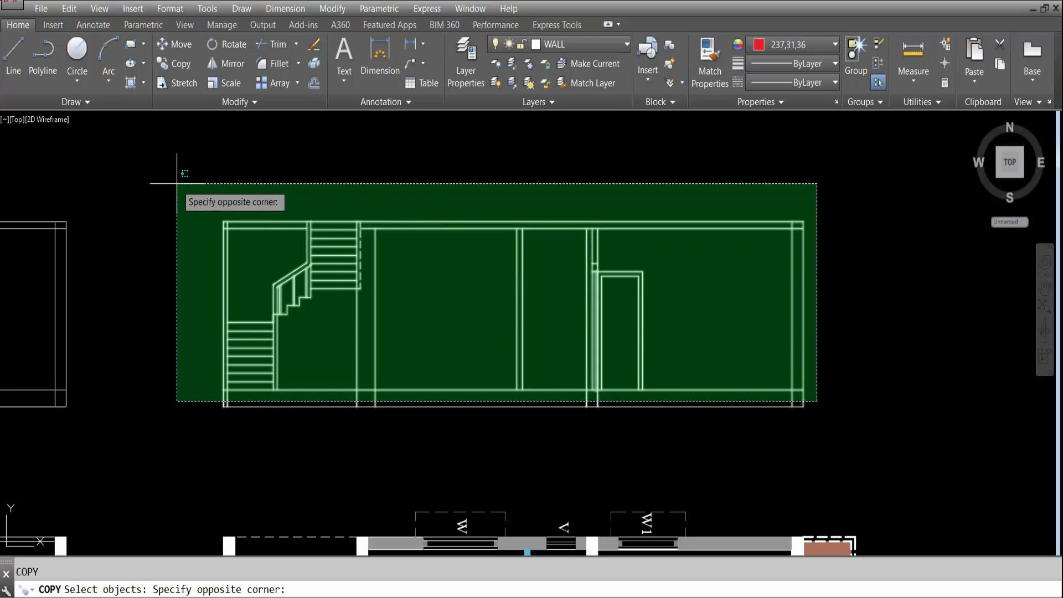
left_click(177, 183)
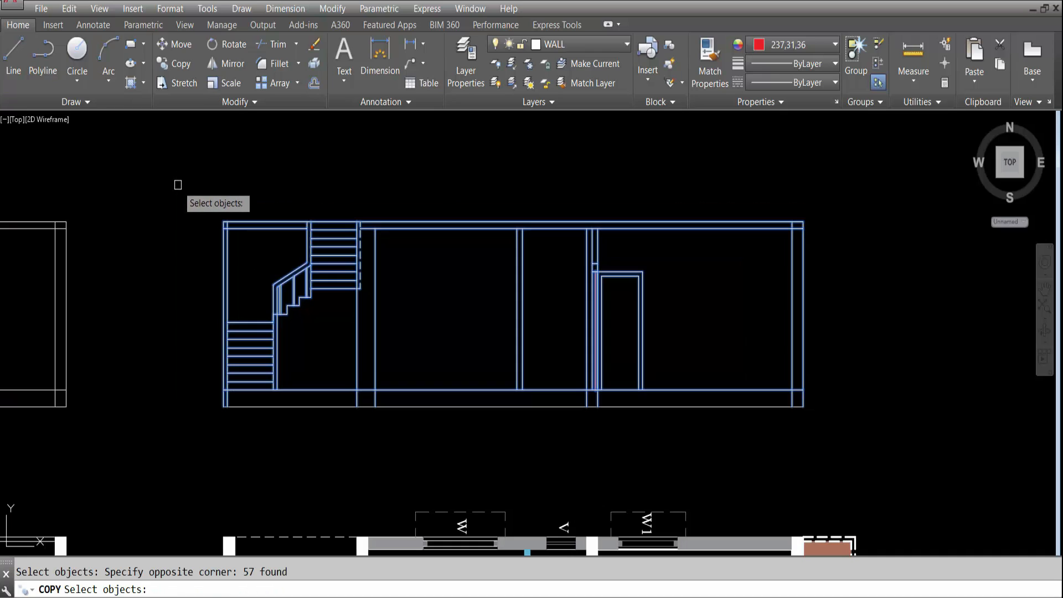
key("Return")
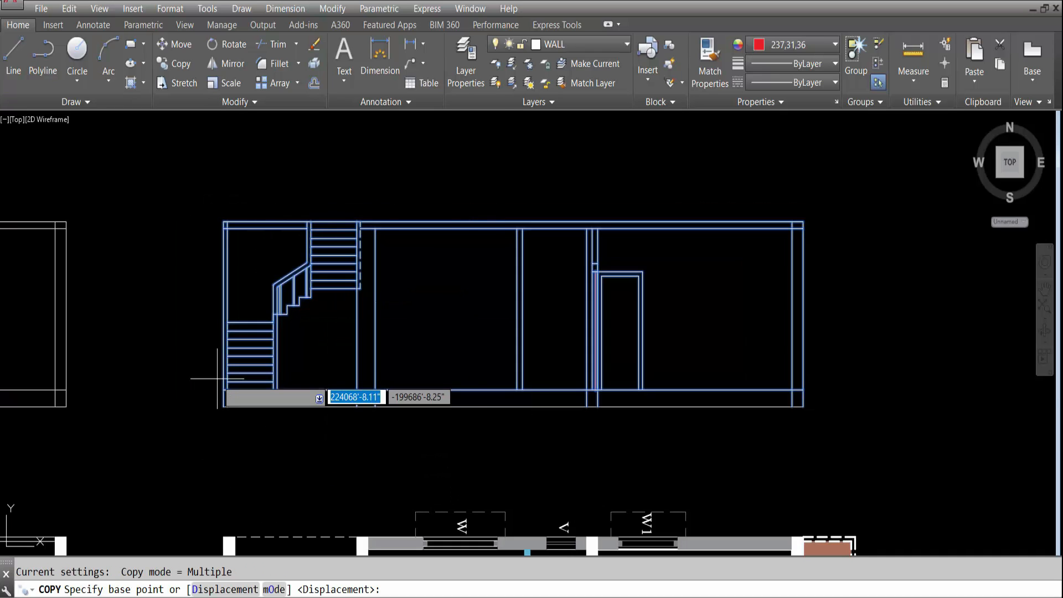
scroll(232, 424, "up", 4)
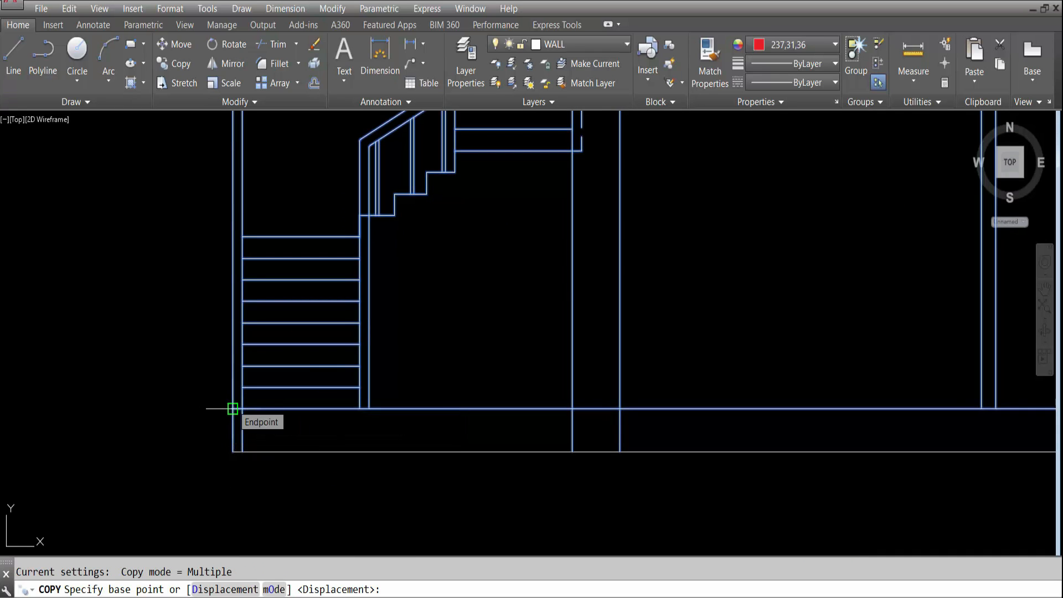
left_click(232, 409)
scroll(236, 406, "down", 4)
scroll(303, 369, "up", 4)
scroll(300, 371, "up", 4)
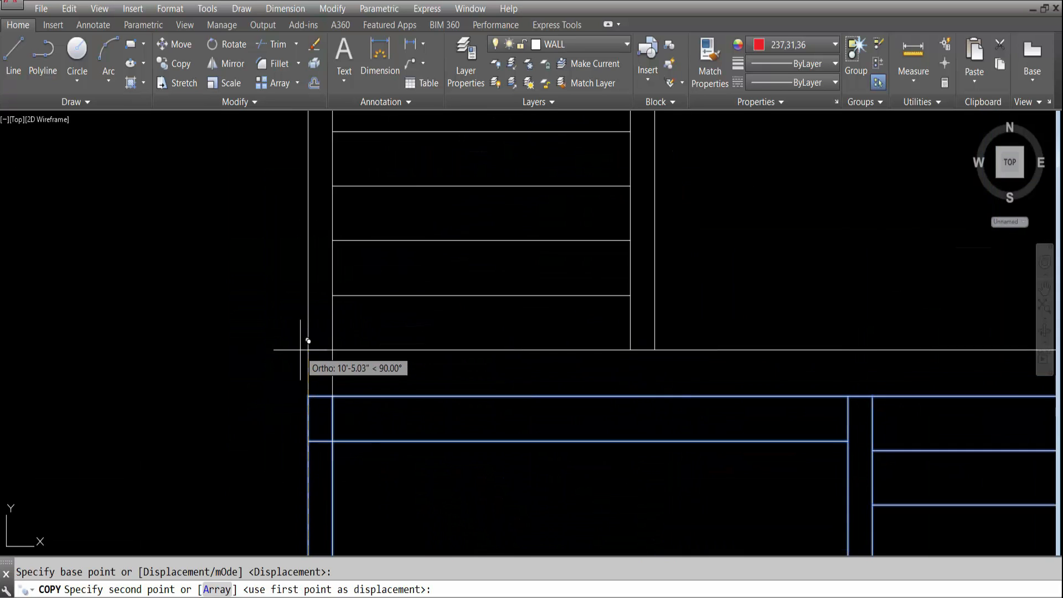
left_click(308, 396)
Place two more copies of the storey, stacking each on the top left corner of the one below.
scroll(308, 396, "down", 8)
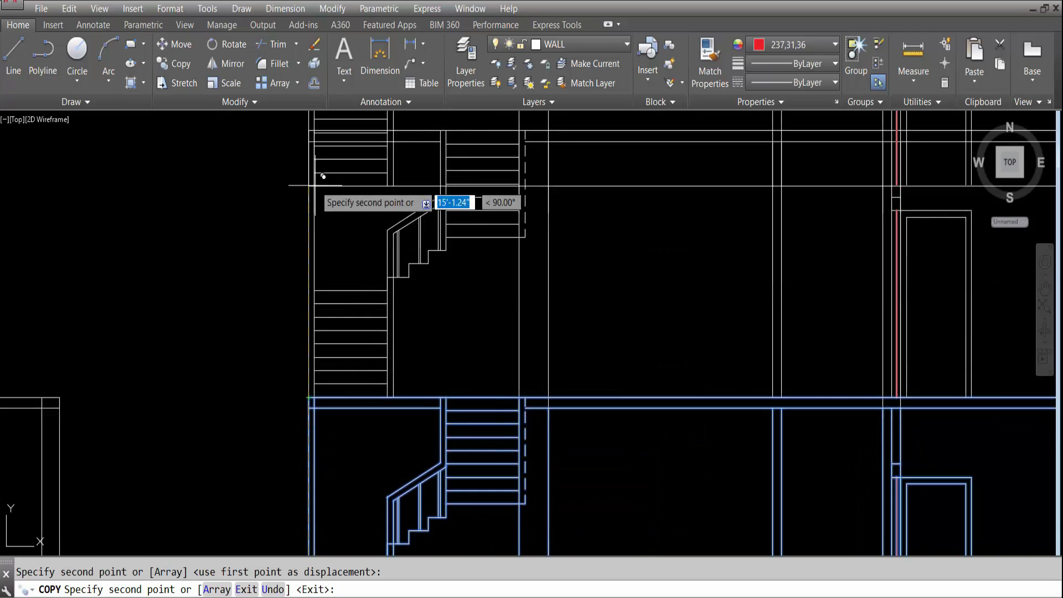
scroll(357, 375, "up", 8)
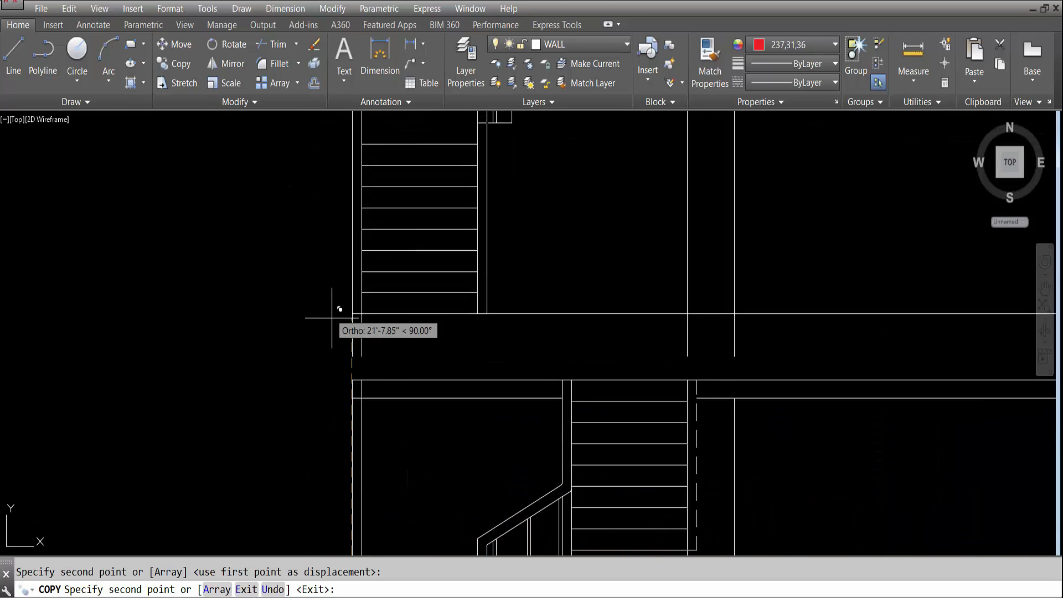
left_click(354, 379)
scroll(356, 380, "down", 8)
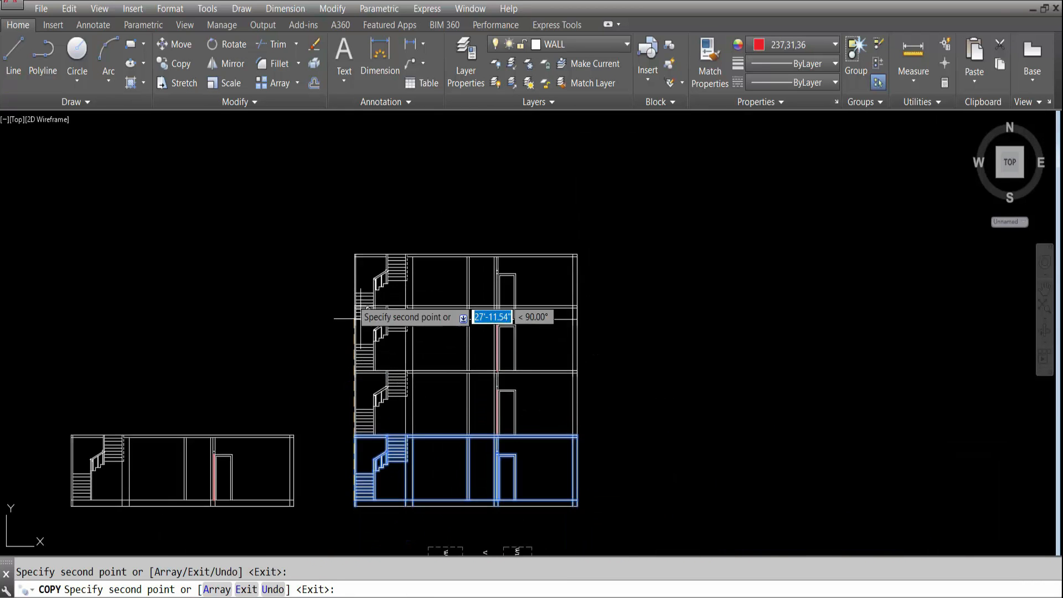
scroll(351, 292, "up", 6)
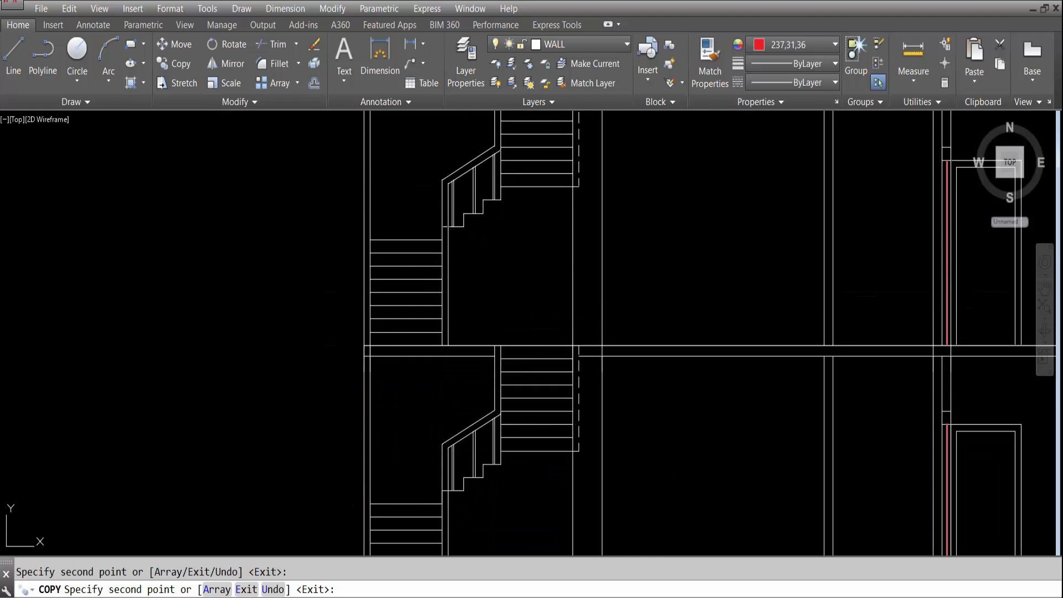
scroll(406, 279, "down", 8)
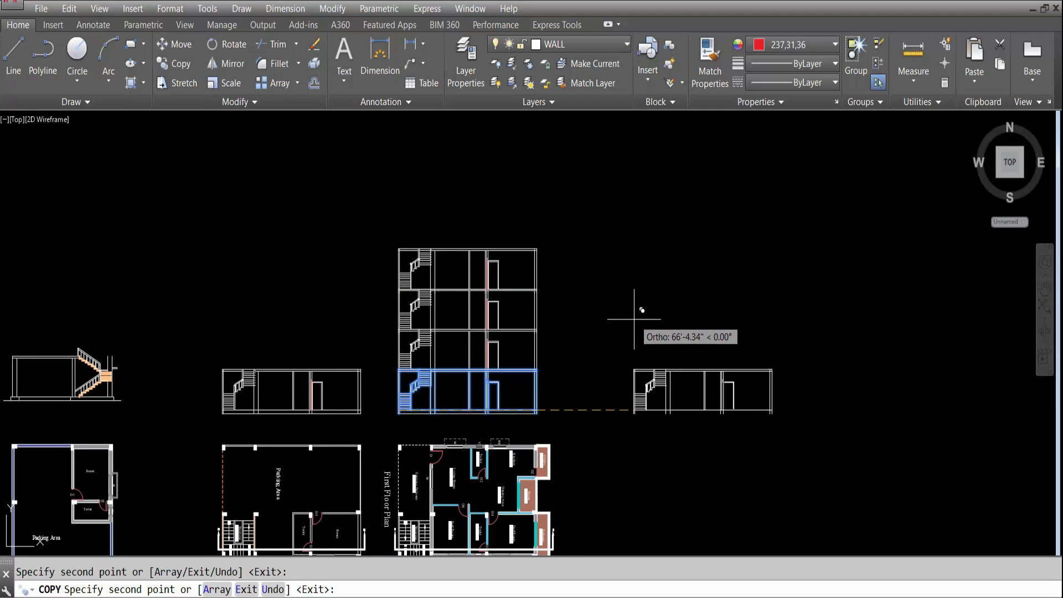
key("Escape")
Trim the column line beside the staircase where it crosses the slab above the lowest storey.
scroll(407, 350, "up", 2)
scroll(418, 456, "up", 4)
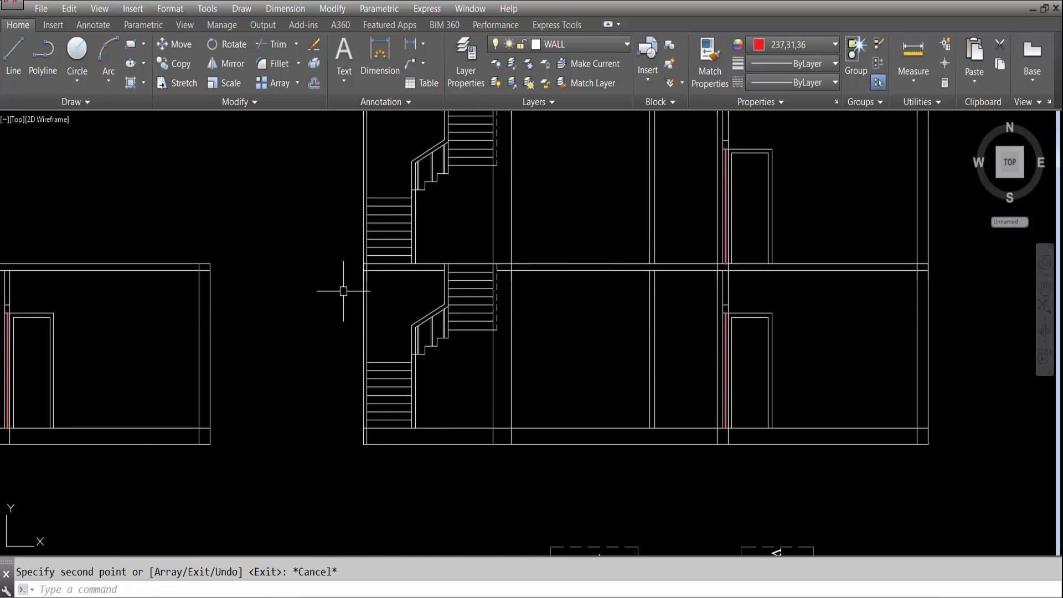
scroll(373, 255, "up", 3)
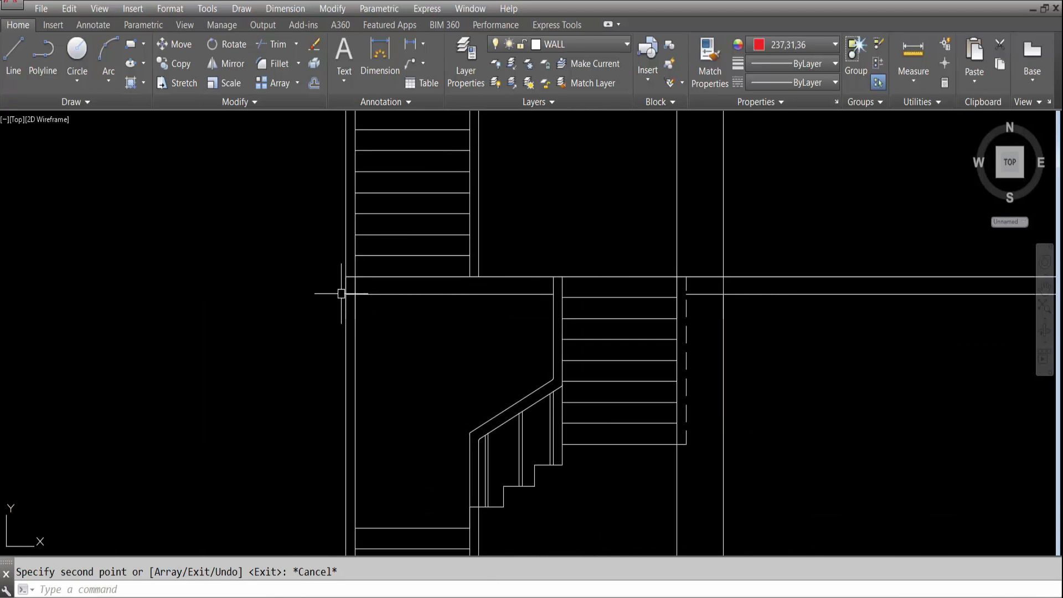
scroll(360, 284, "down", 3)
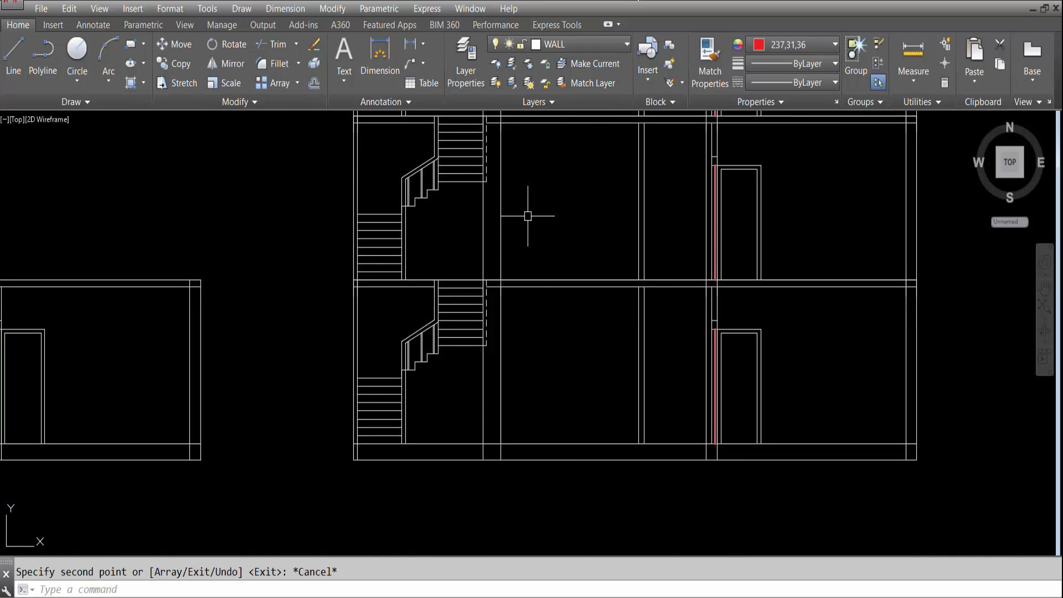
scroll(487, 268, "up", 4)
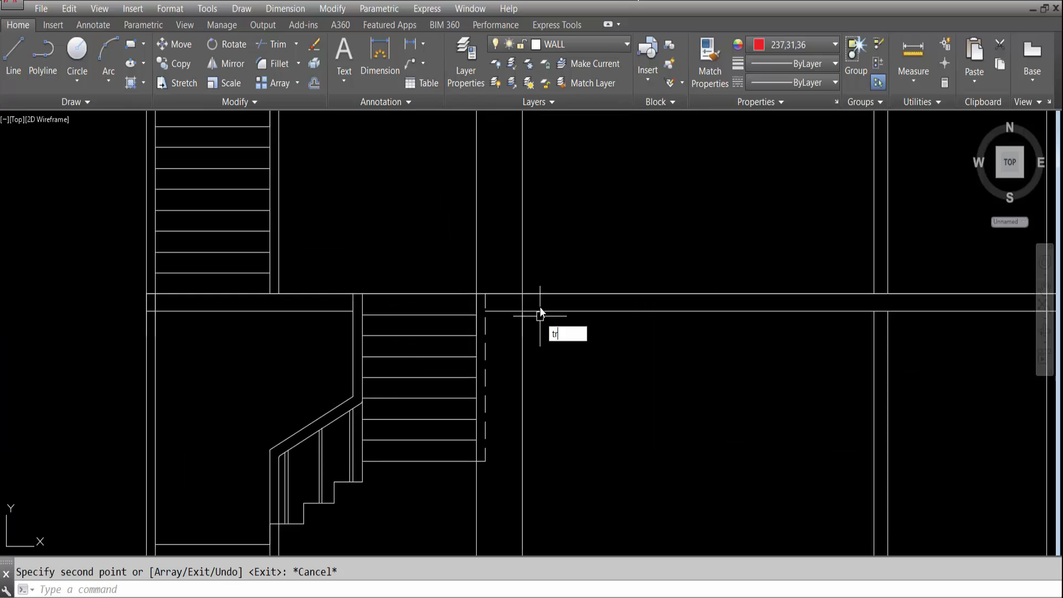
key("Return")
key("Return")
scroll(510, 300, "up", 3)
left_click(546, 304)
left_click(508, 310)
scroll(507, 310, "down", 5)
scroll(329, 296, "up", 3)
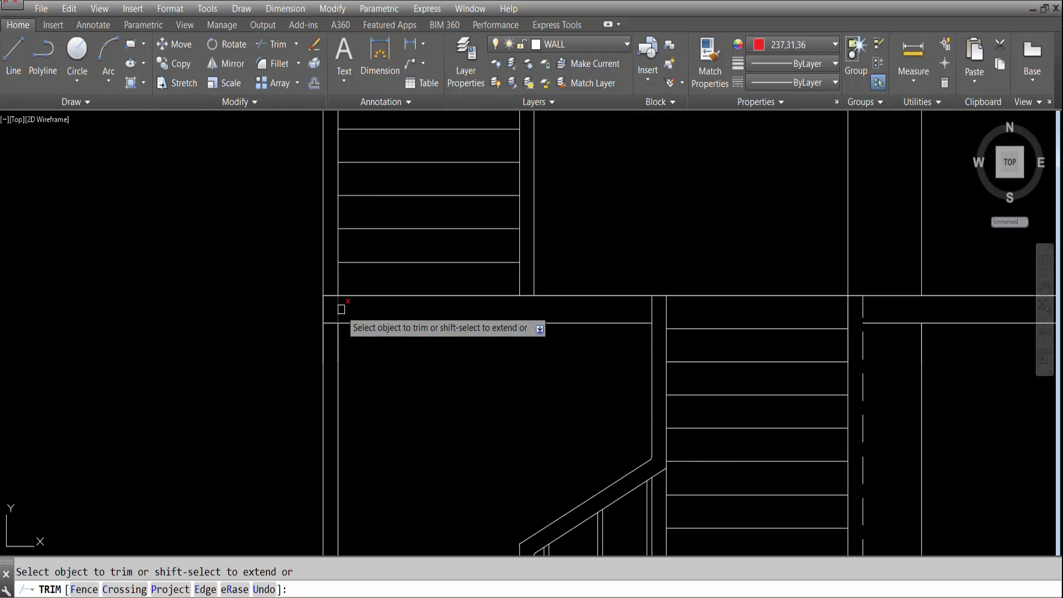
scroll(332, 308, "down", 3)
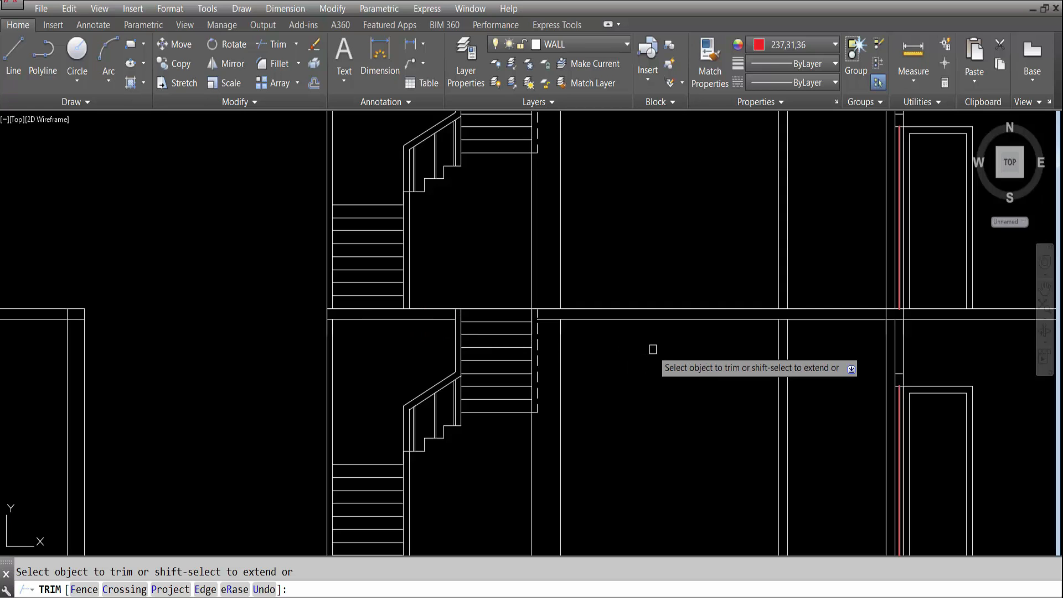
scroll(515, 244, "down", 5)
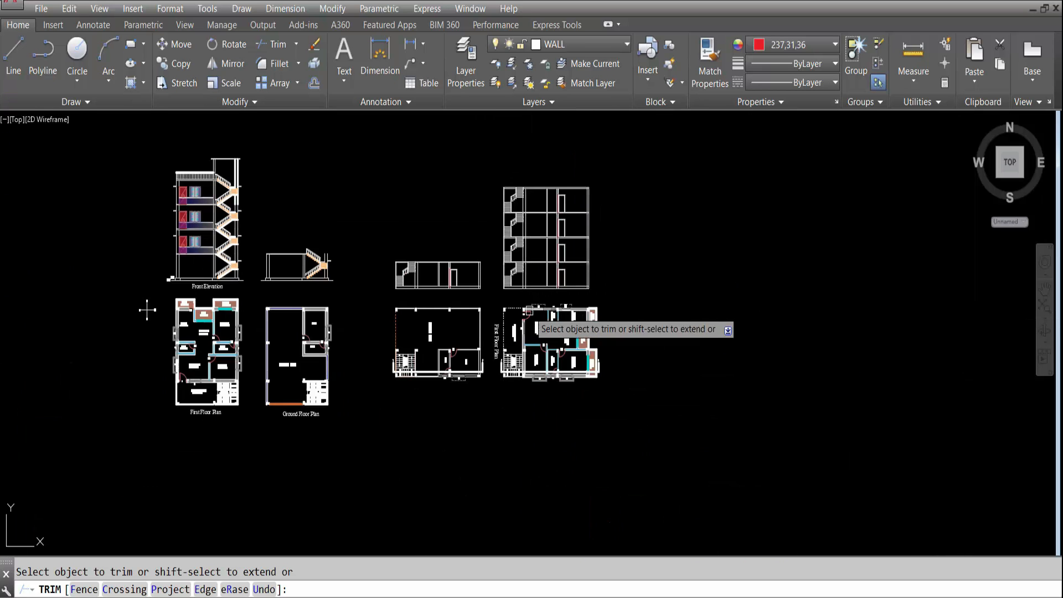
scroll(533, 374, "up", 5)
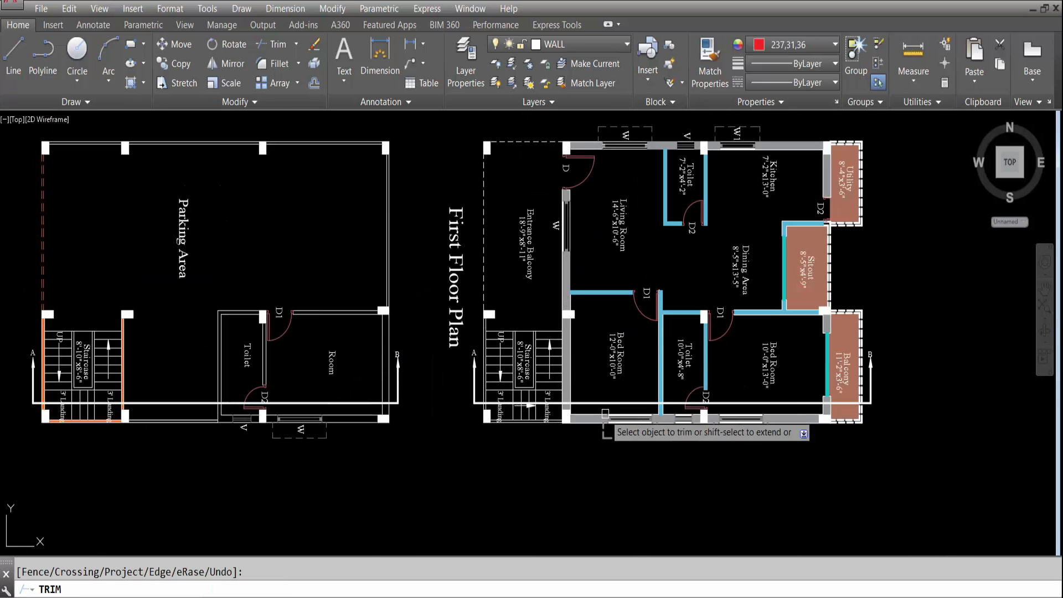
key("Escape")
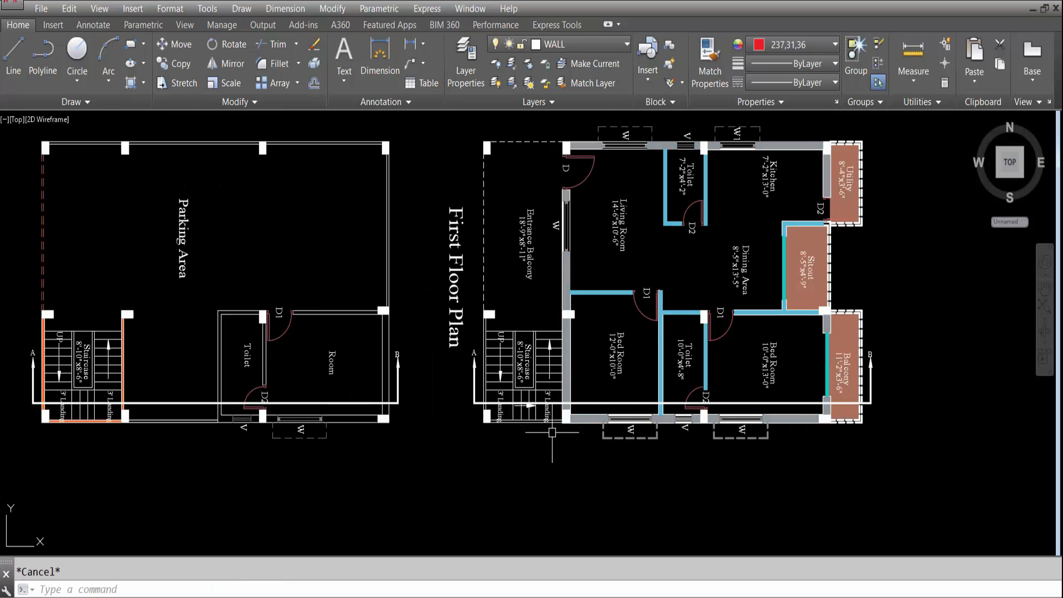
Erase the dashed vertical line beside the upper stair flight in the first floor storey.
scroll(535, 496, "down", 4)
scroll(550, 305, "up", 8)
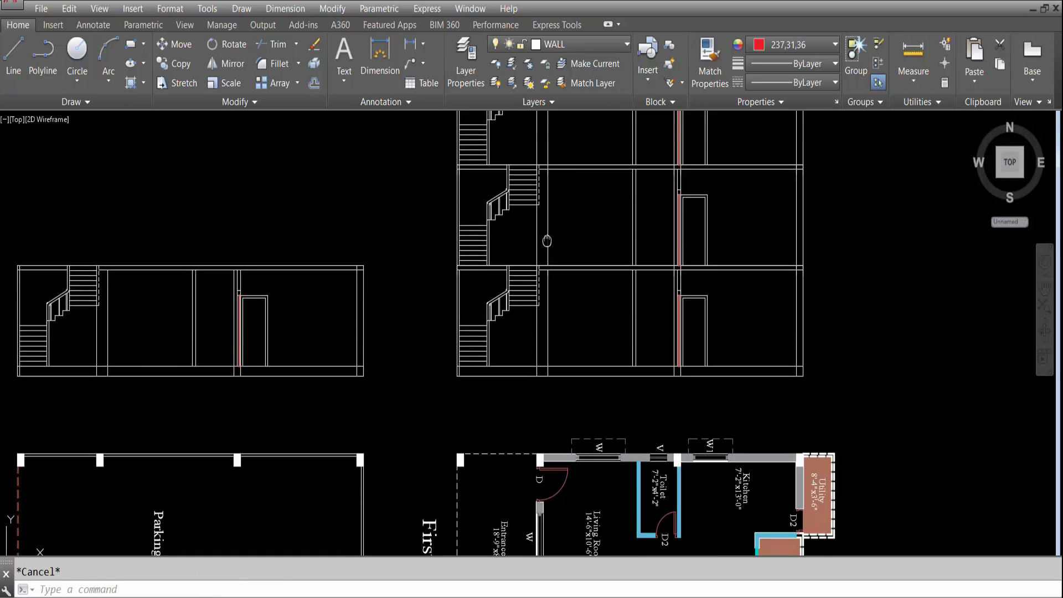
scroll(548, 316, "up", 2)
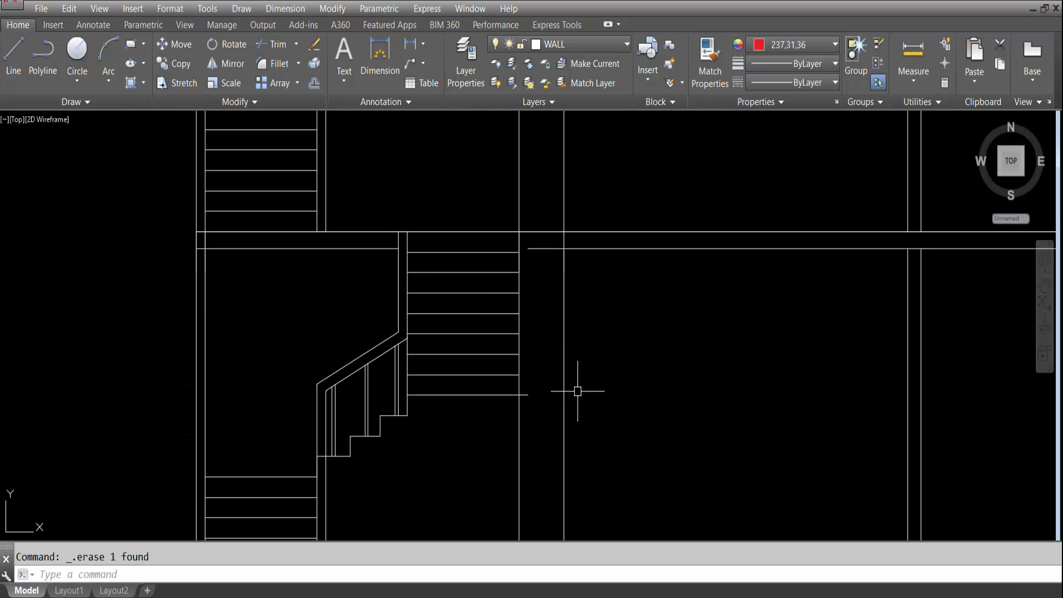
Trim the lowest tread line and slab underside line projecting beside the first floor staircase back to the adjacent column lines.
type("tr")
key("Return")
scroll(534, 310, "down", 2)
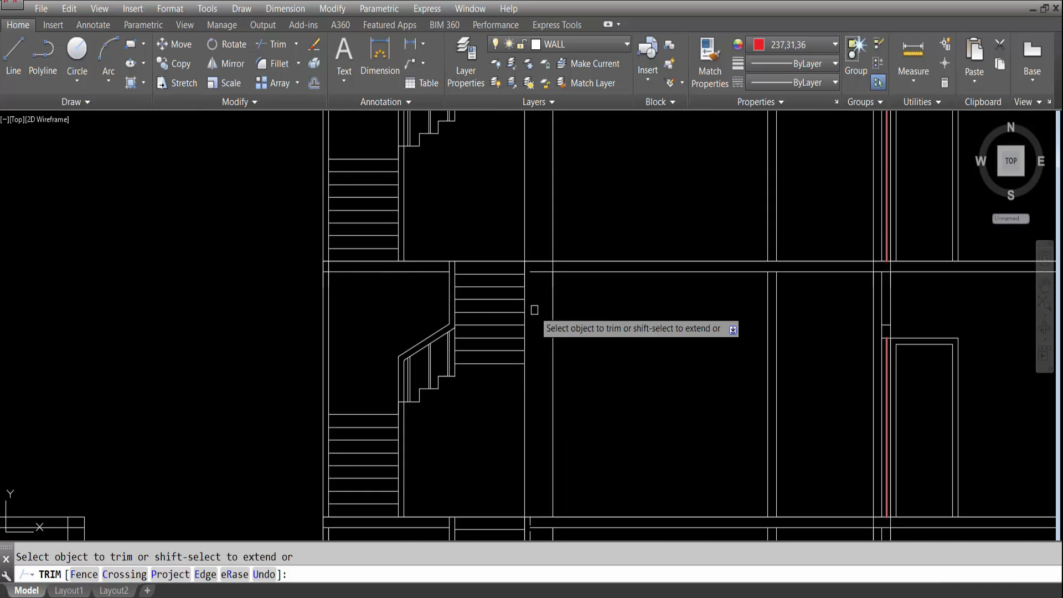
scroll(550, 267, "down", 4)
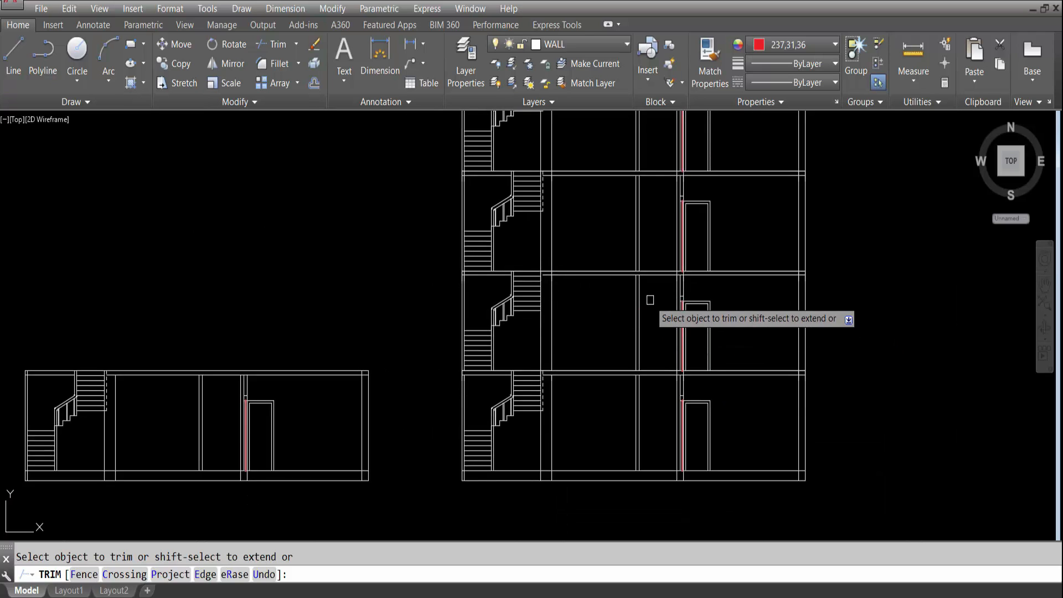
scroll(550, 279, "up", 5)
scroll(619, 333, "down", 5)
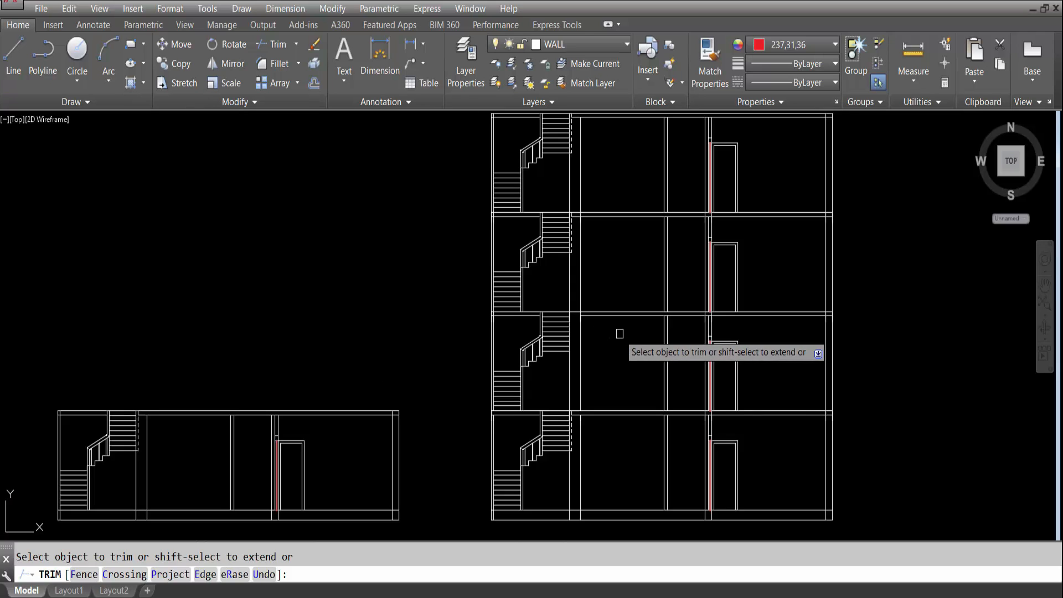
key("Escape")
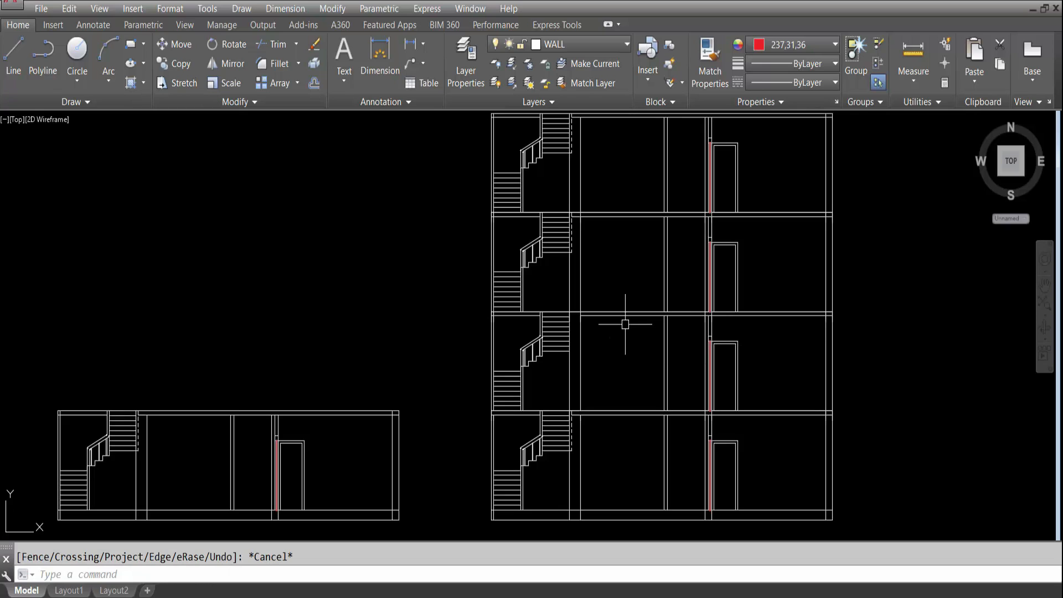
scroll(577, 317, "up", 4)
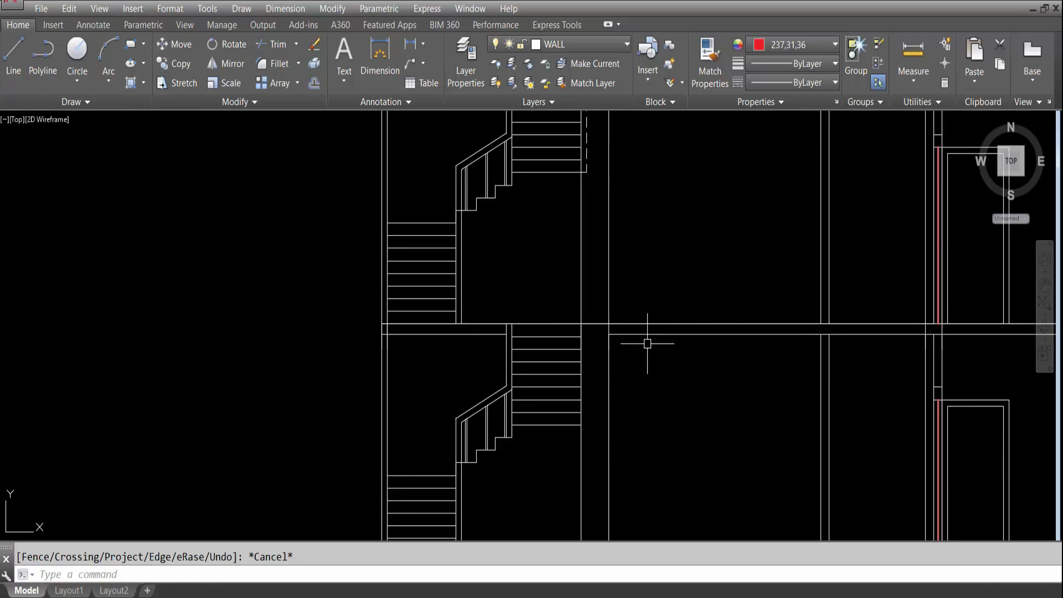
Undo the last two trims and extend the first floor slab's underside line to the column line beside the staircase.
key("ctrl+z")
key("ctrl+z")
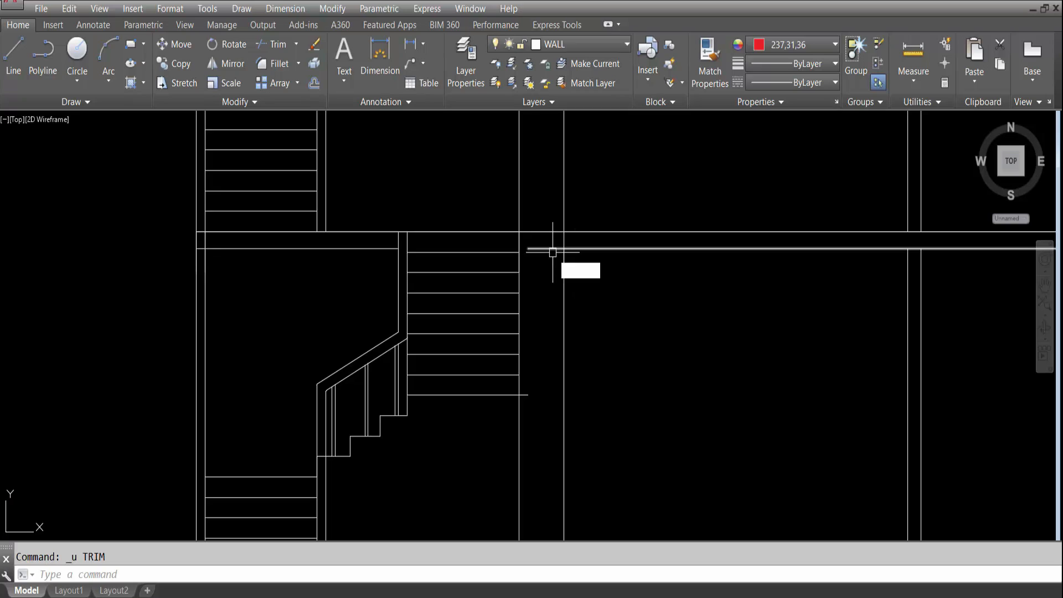
type("ex")
key("Return")
key("Return")
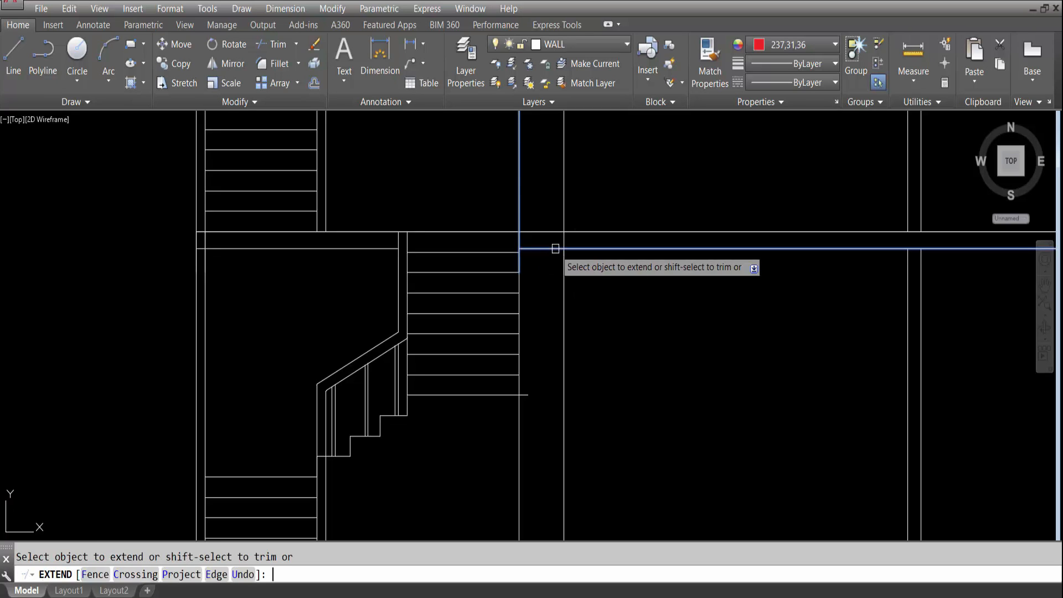
key("Escape")
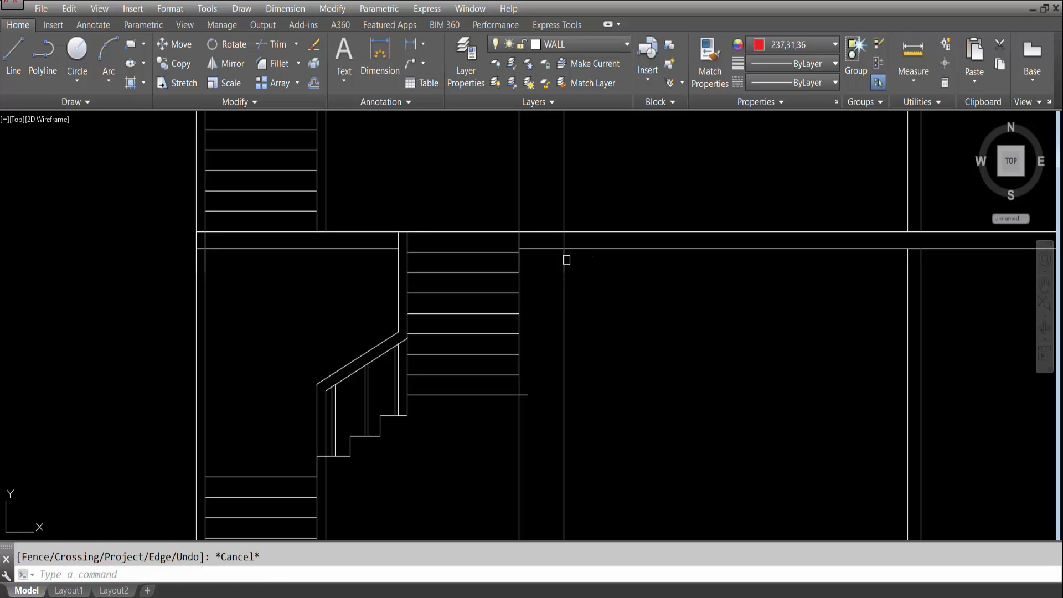
Trim the two column lines beside the first floor staircase where they cross the slab above.
type("tr")
key("Return")
key("Return")
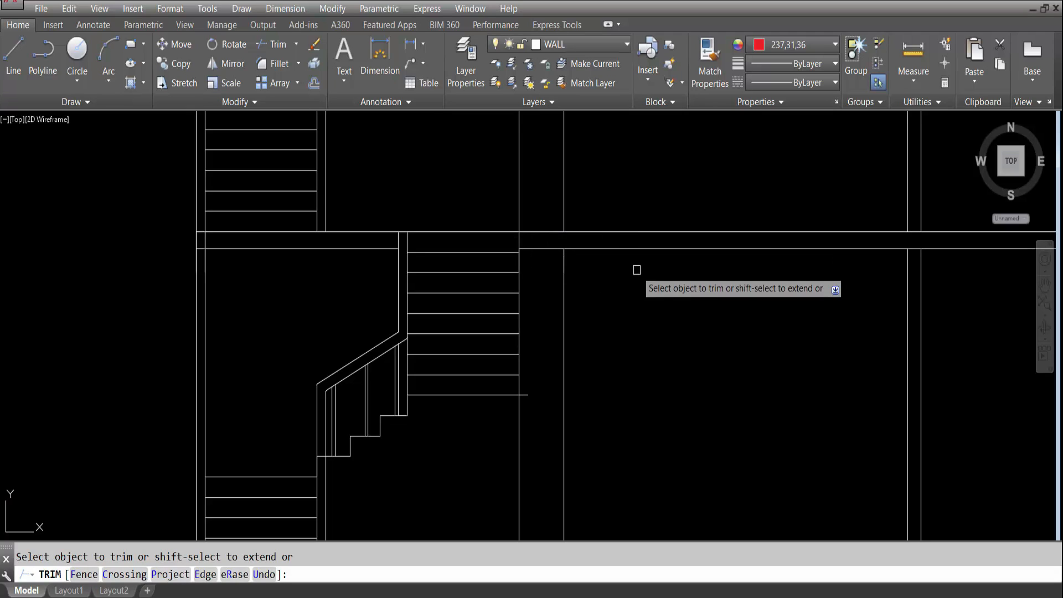
scroll(519, 240, "up", 2)
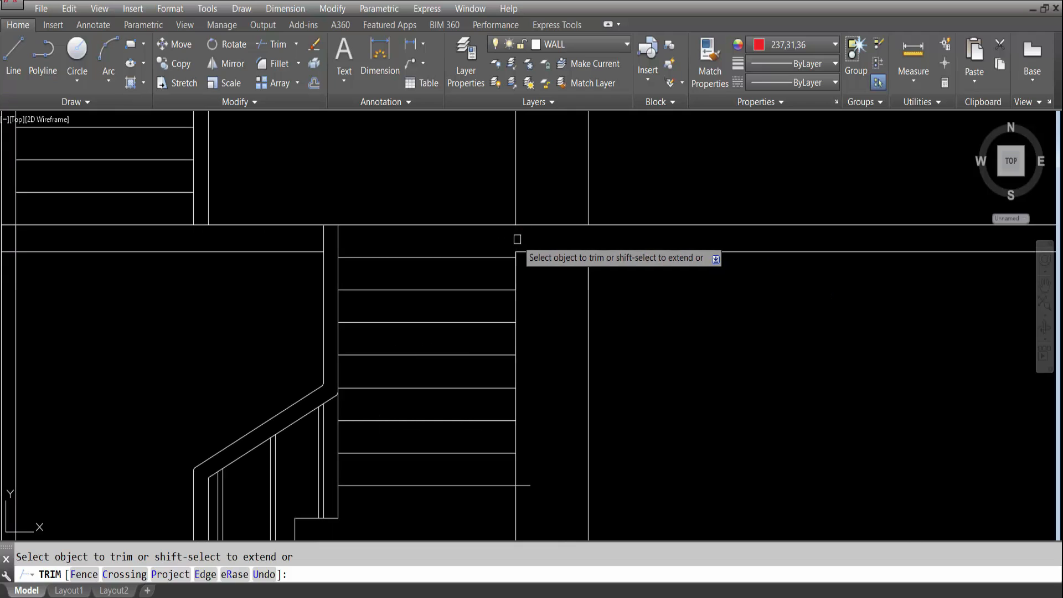
scroll(517, 239, "down", 4)
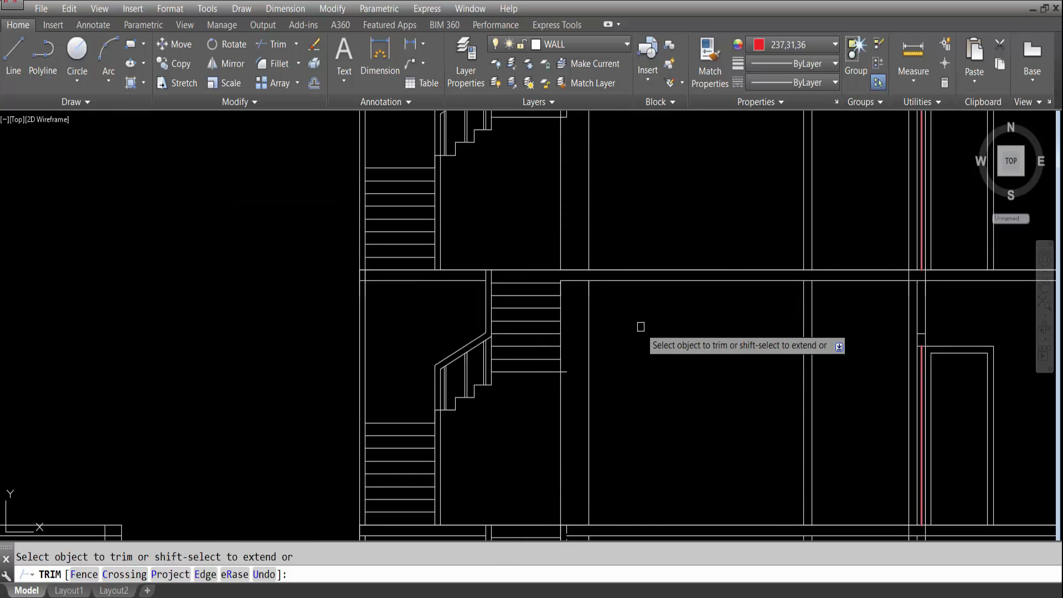
Trim the projecting lowest tread line of the first floor's upper stair flight back to the column line.
scroll(639, 327, "up", 1)
scroll(585, 270, "down", 1)
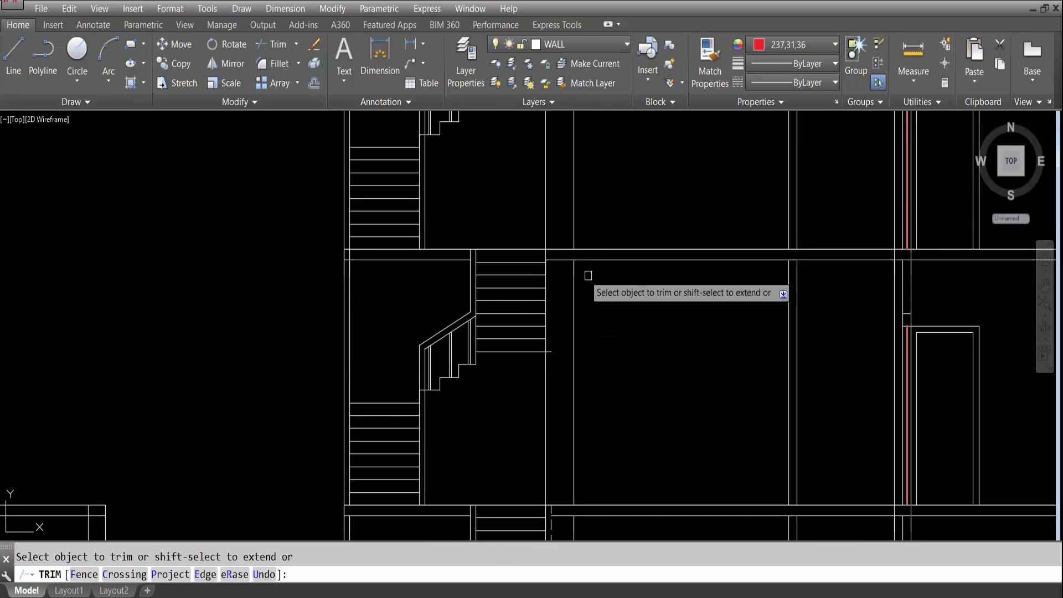
scroll(567, 263, "up", 1)
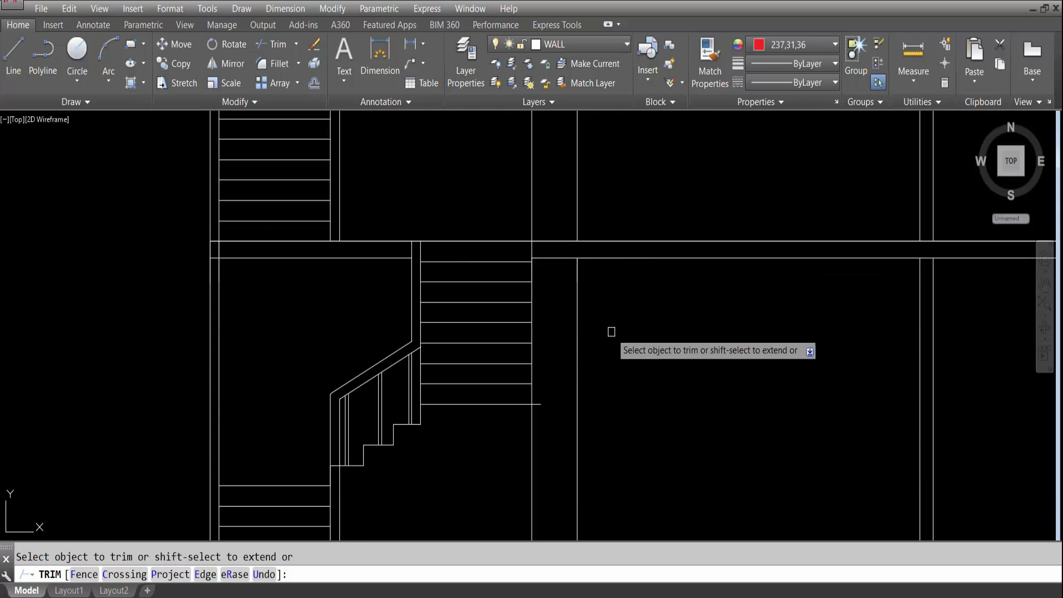
scroll(612, 331, "down", 4)
scroll(613, 310, "down", 2)
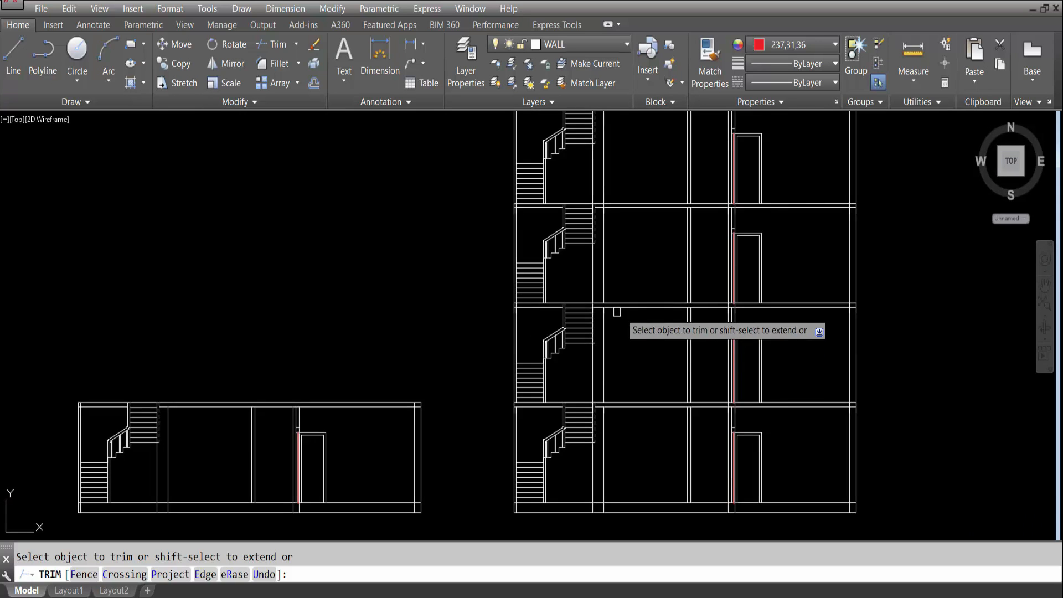
scroll(603, 351, "up", 6)
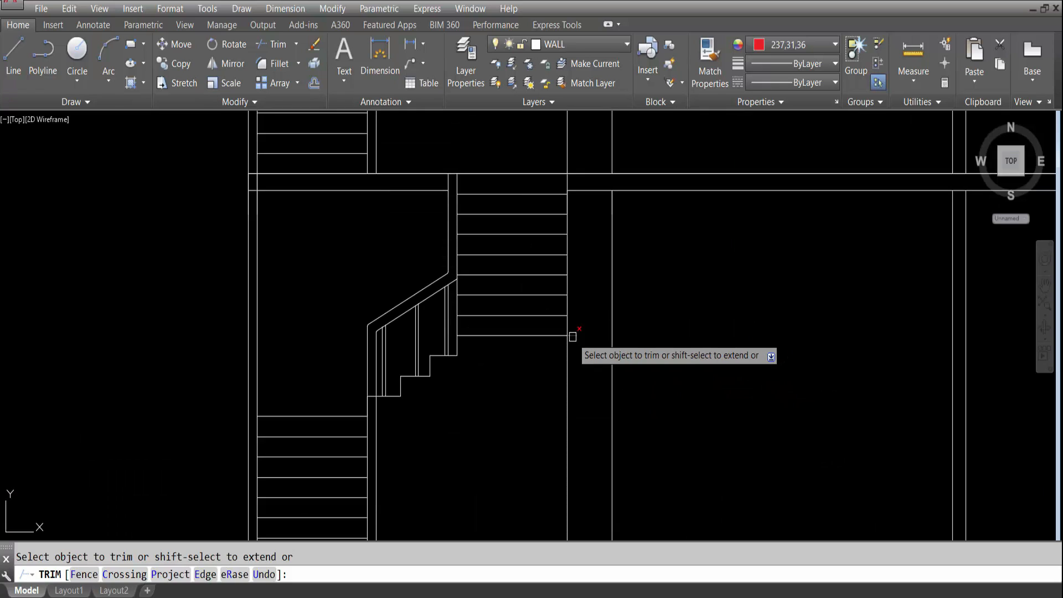
scroll(542, 331, "down", 6)
Trim the wall lines beside the door where they cross the slab above the first floor.
scroll(676, 317, "up", 3)
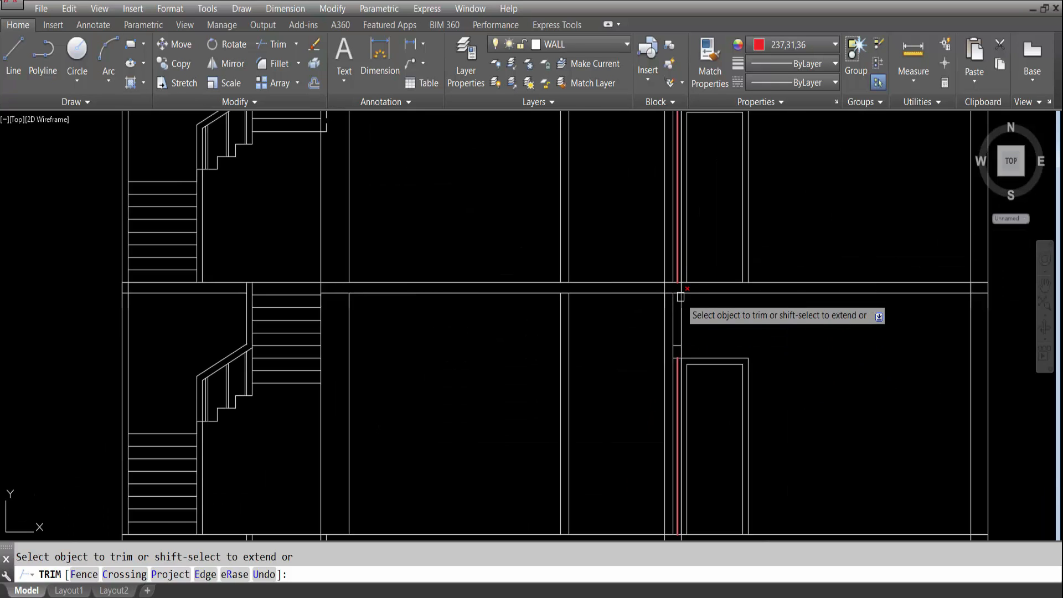
scroll(689, 296, "up", 8)
left_click(688, 296)
left_click(434, 292)
scroll(437, 292, "down", 3)
Trim the inner line of the right outer wall where it crosses the slab above the first floor.
scroll(777, 299, "up", 6)
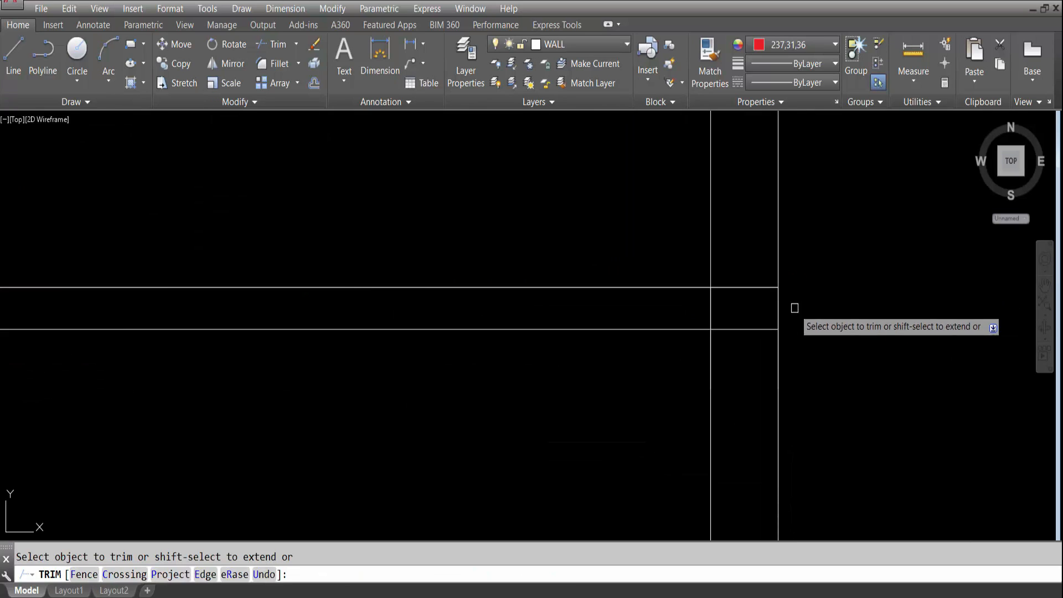
left_click(706, 303)
left_click(729, 302)
scroll(742, 317, "up", 3)
left_click(745, 304)
left_click(727, 374)
scroll(736, 388, "down", 2)
scroll(742, 299, "down", 3)
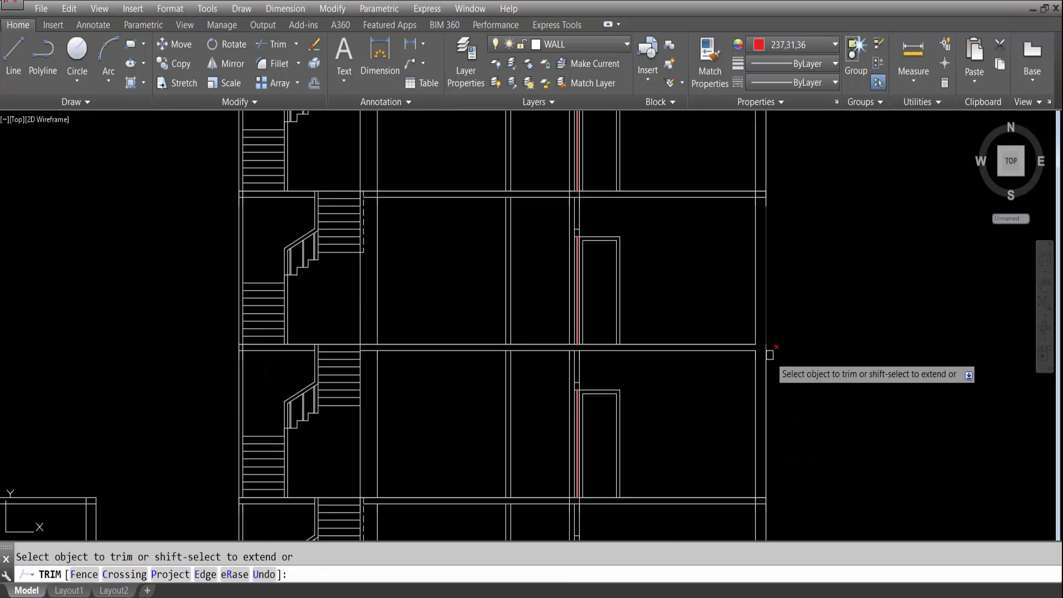
scroll(817, 375, "down", 1)
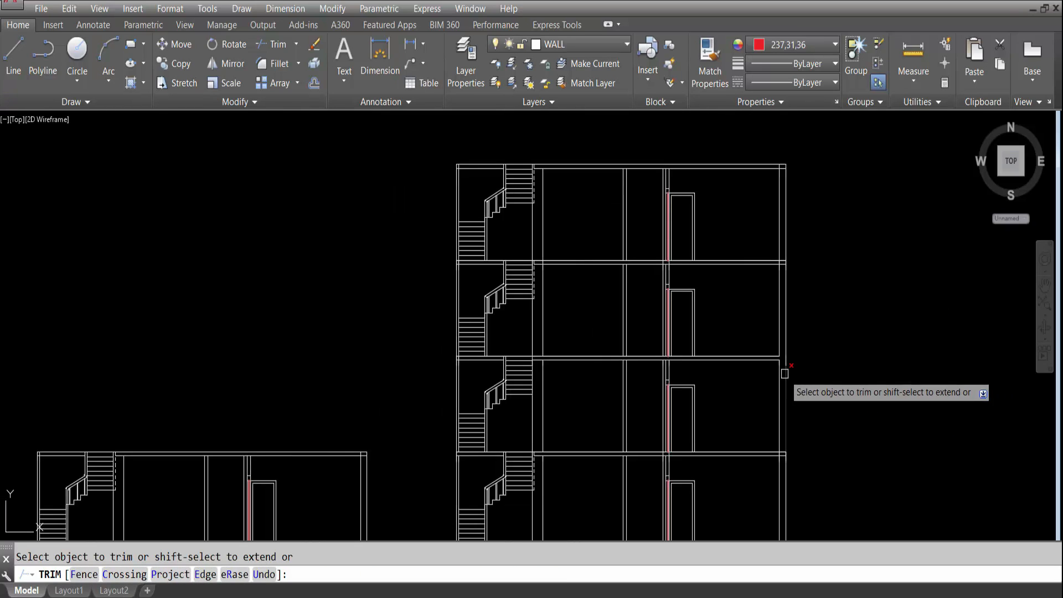
scroll(813, 400, "up", 5)
scroll(775, 330, "down", 2)
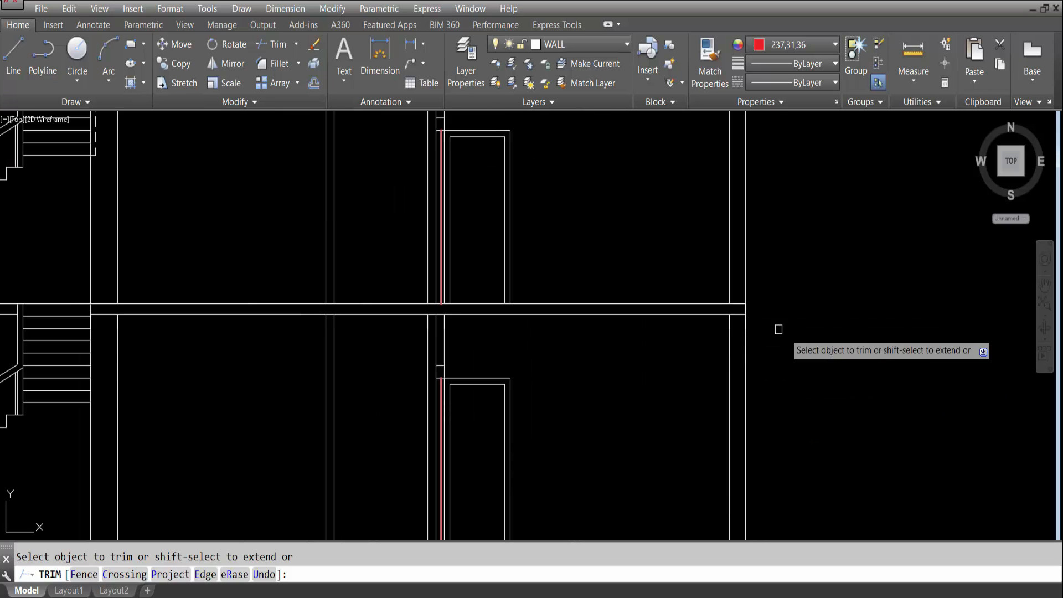
Trim the inner line of the right outer wall where it crosses the slab above the lowest storey.
scroll(842, 370, "down", 2)
scroll(780, 498, "up", 4)
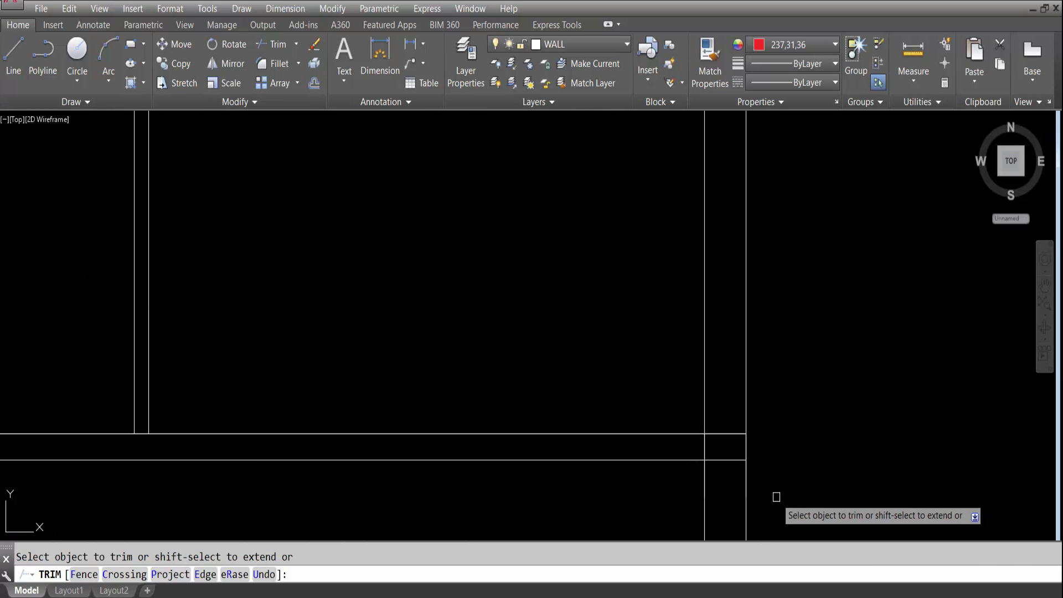
left_click(710, 446)
left_click(679, 447)
scroll(764, 442, "down", 4)
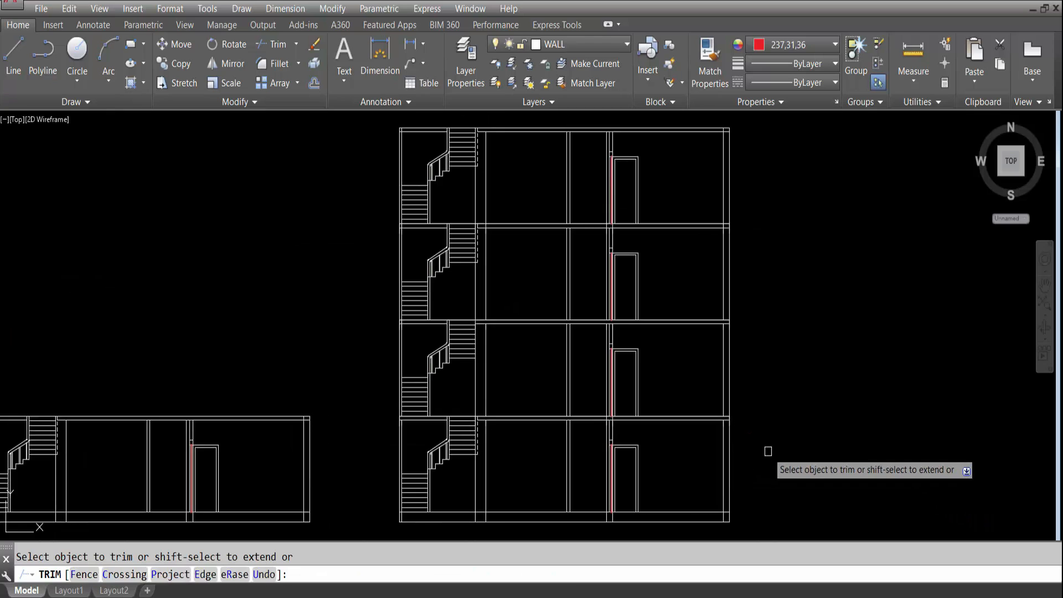
Trim the right outer wall's inner line and the wall lines beside the door across the slab above the third storey.
scroll(714, 246, "up", 5)
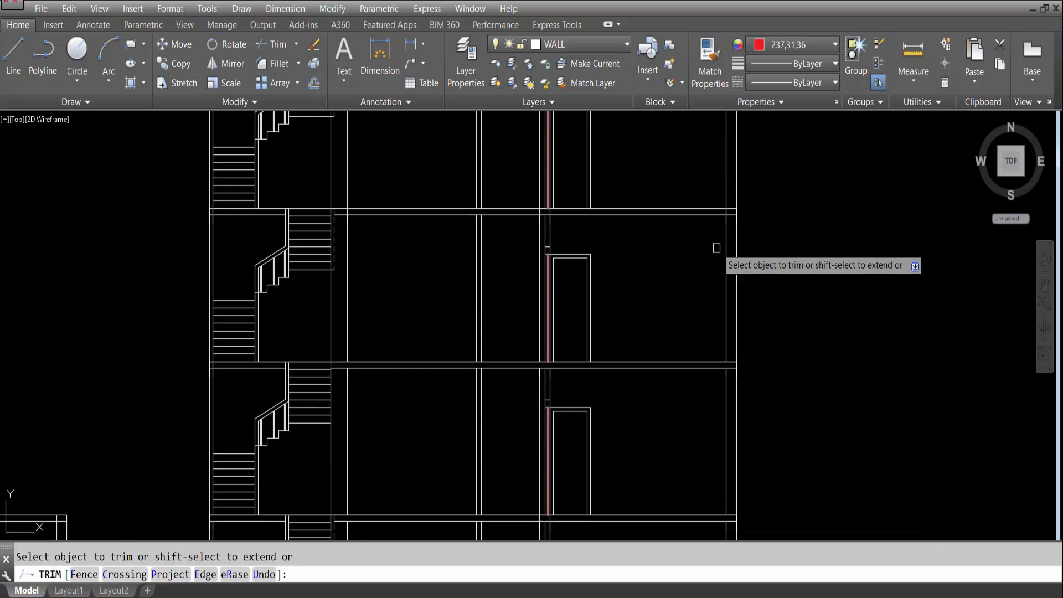
left_click(722, 297)
left_click(673, 284)
scroll(766, 304, "down", 5)
scroll(650, 297, "up", 5)
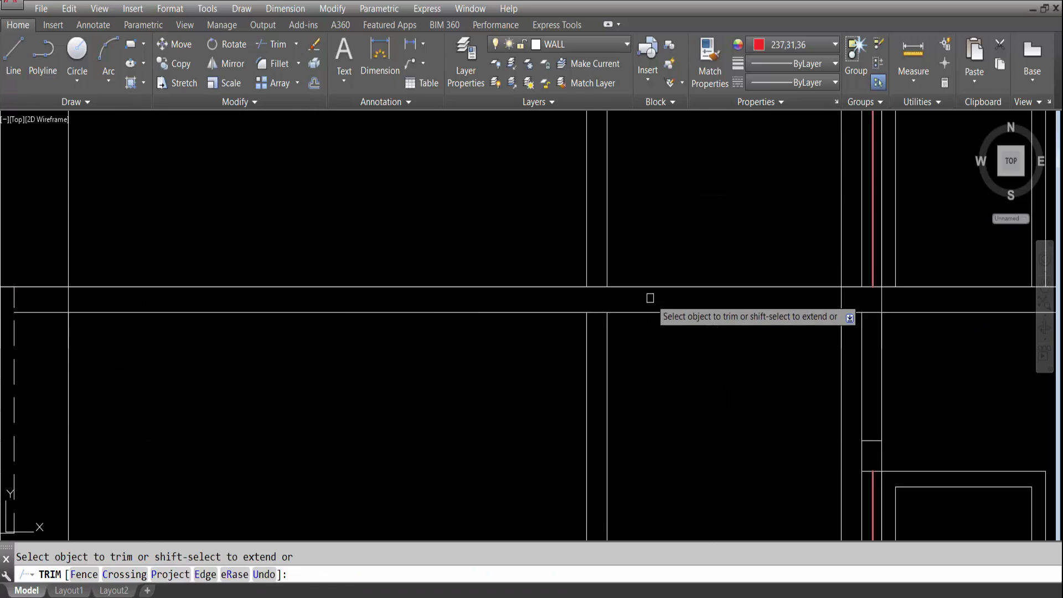
left_click(891, 297)
left_click(797, 297)
Trim the column line farther from the third storey staircase where it crosses the slab above.
scroll(700, 303, "down", 5)
scroll(609, 303, "up", 5)
left_click(812, 325)
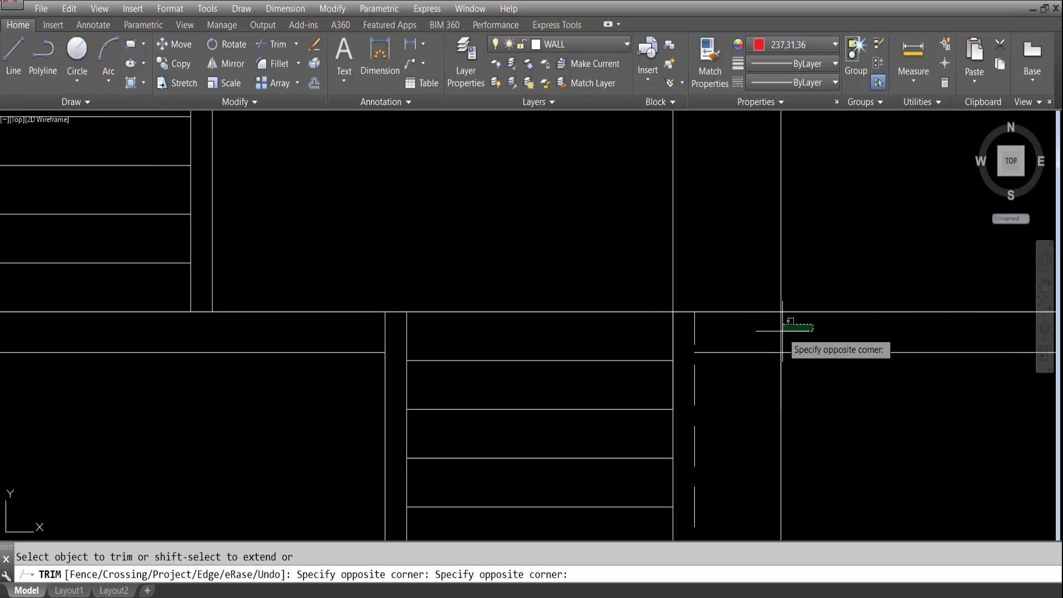
left_click(765, 331)
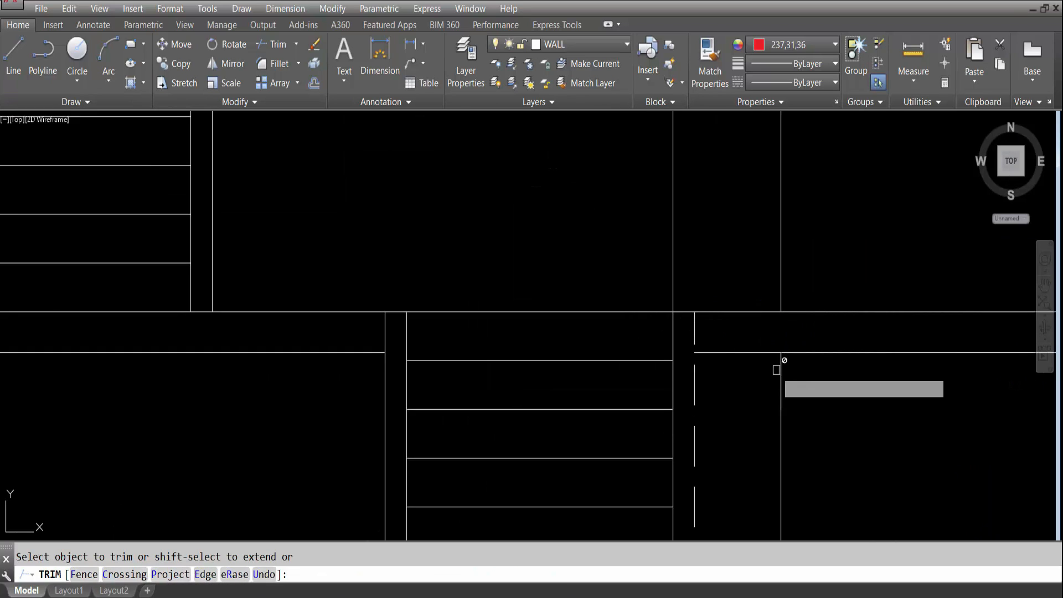
scroll(741, 346, "down", 5)
scroll(769, 360, "up", 5)
key("Escape")
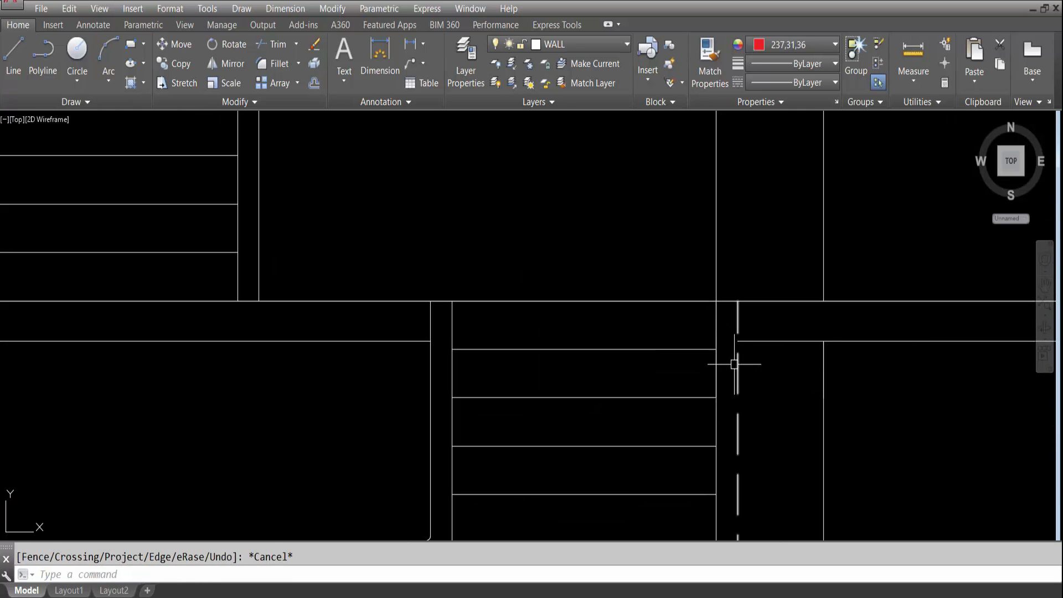
Extend the underside line of the slab above the third storey to the column line beside the staircase.
type("ex")
key("Return")
left_click(716, 332)
key("Return")
left_click(759, 341)
left_click(754, 358)
key("Escape")
Erase the dashed vertical line beside the upper stair flight in the third storey.
left_click(750, 370)
left_click(737, 366)
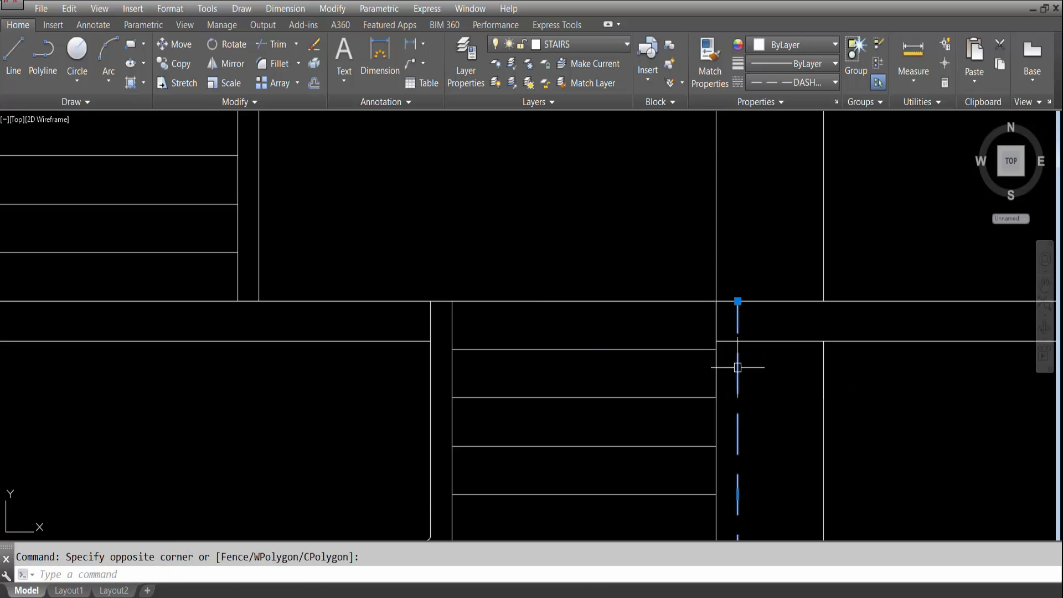
scroll(739, 362, "down", 5)
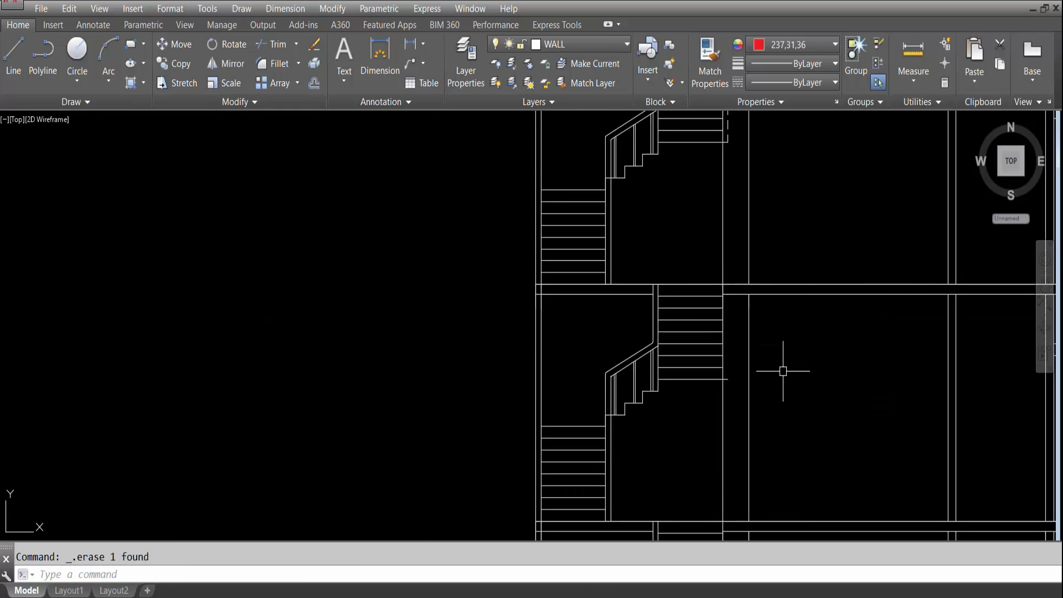
Trim the projecting lowest tread line of the third storey's upper stair flight back to the column line.
type("tr")
key("Return")
scroll(739, 367, "up", 2)
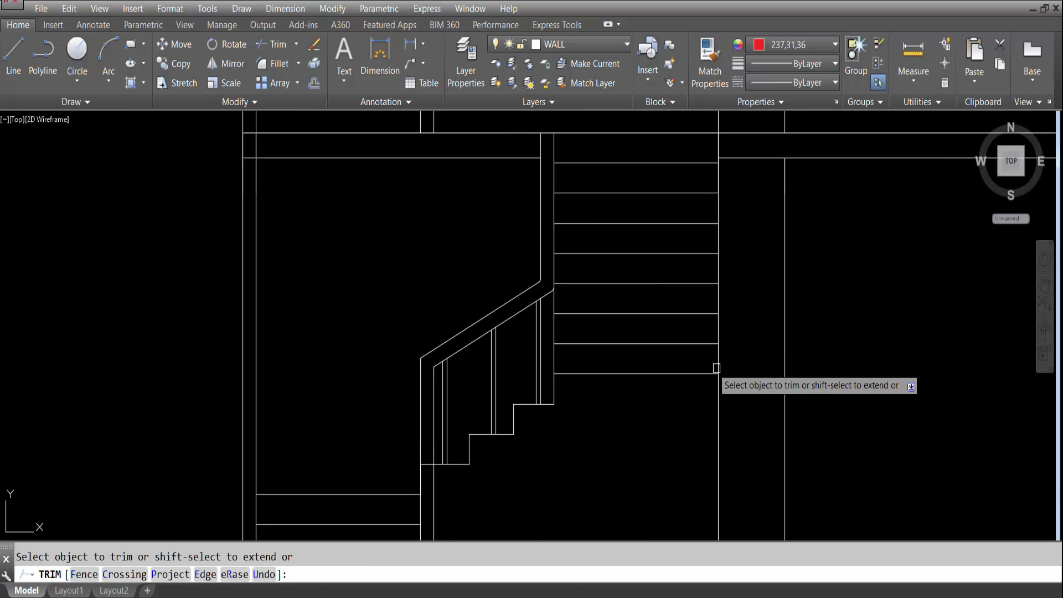
scroll(703, 357, "down", 6)
scroll(730, 293, "up", 2)
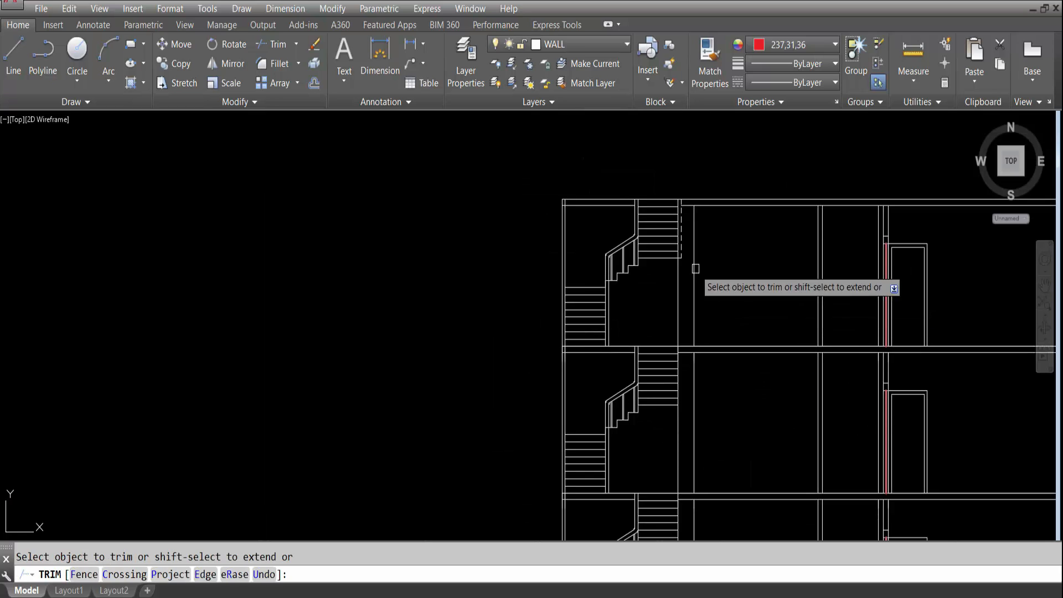
scroll(579, 280, "down", 2)
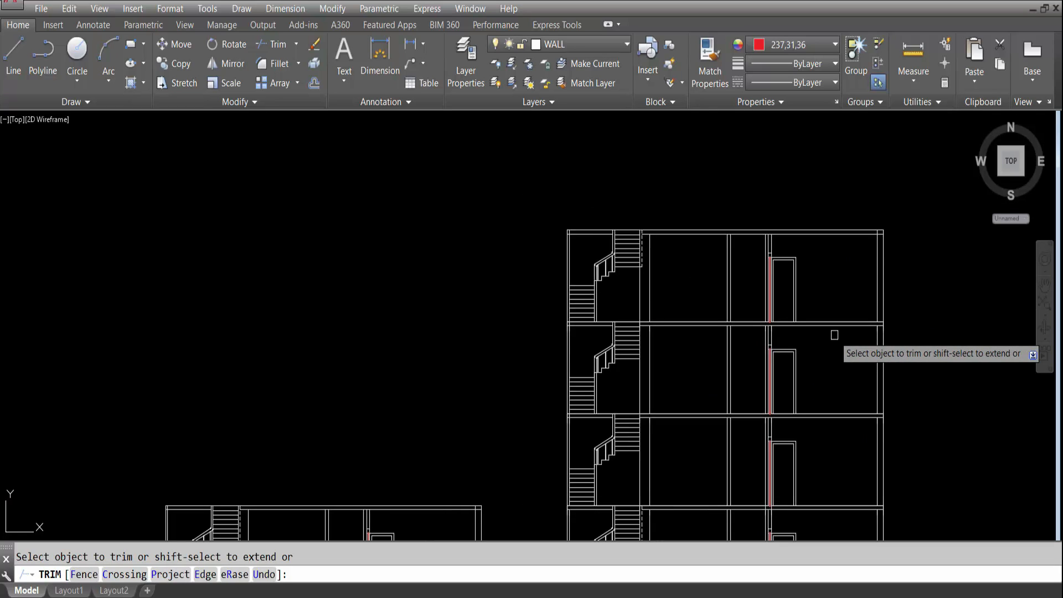
Trim the inner line of the right outer wall where it crosses the roof slab of the top storey.
scroll(866, 235, "up", 4)
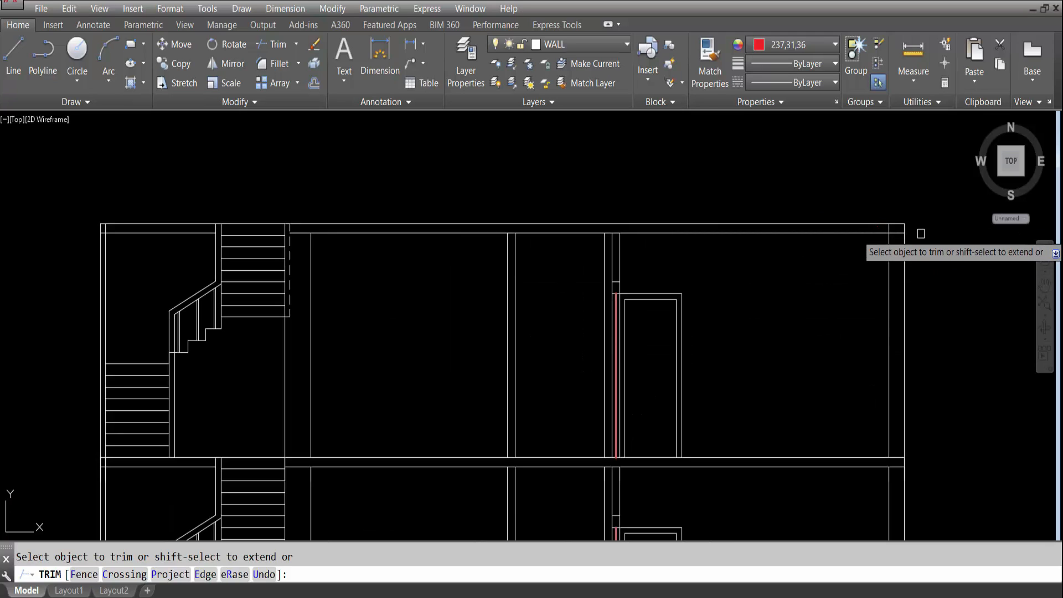
key("Escape")
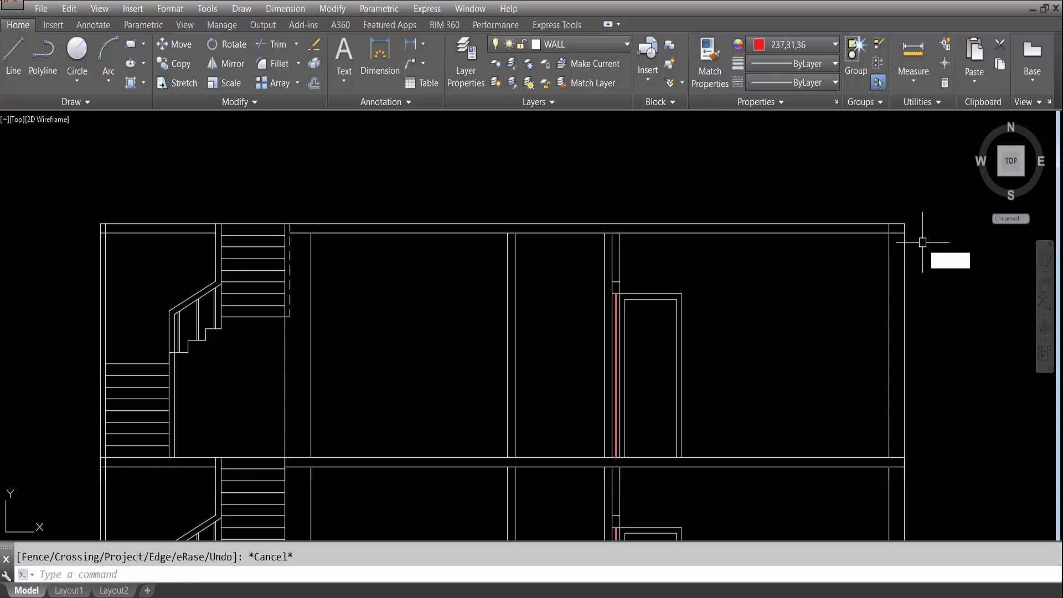
key("Return")
scroll(897, 235, "up", 3)
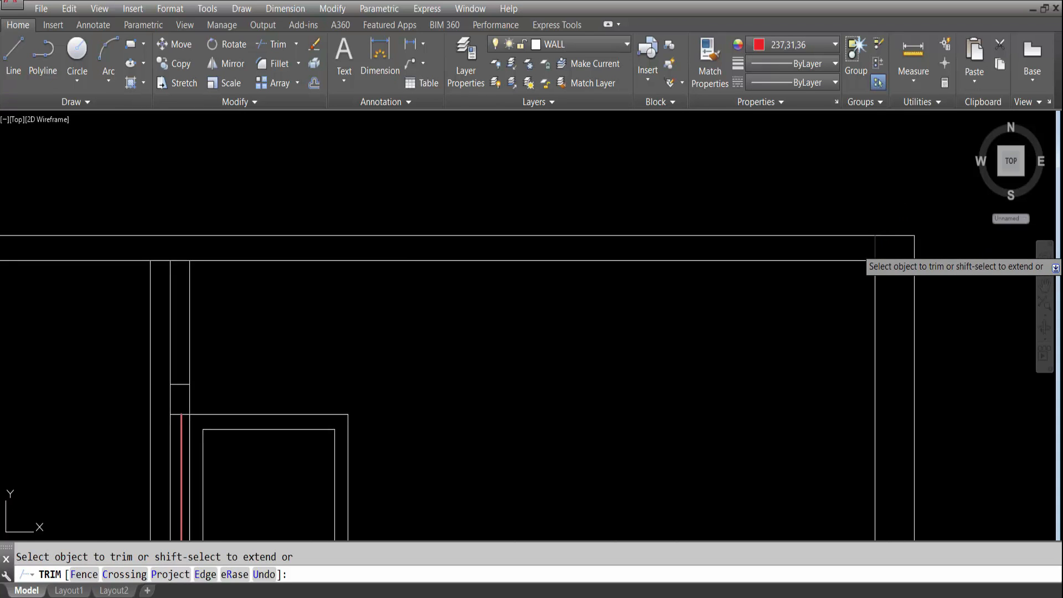
scroll(933, 240, "down", 5)
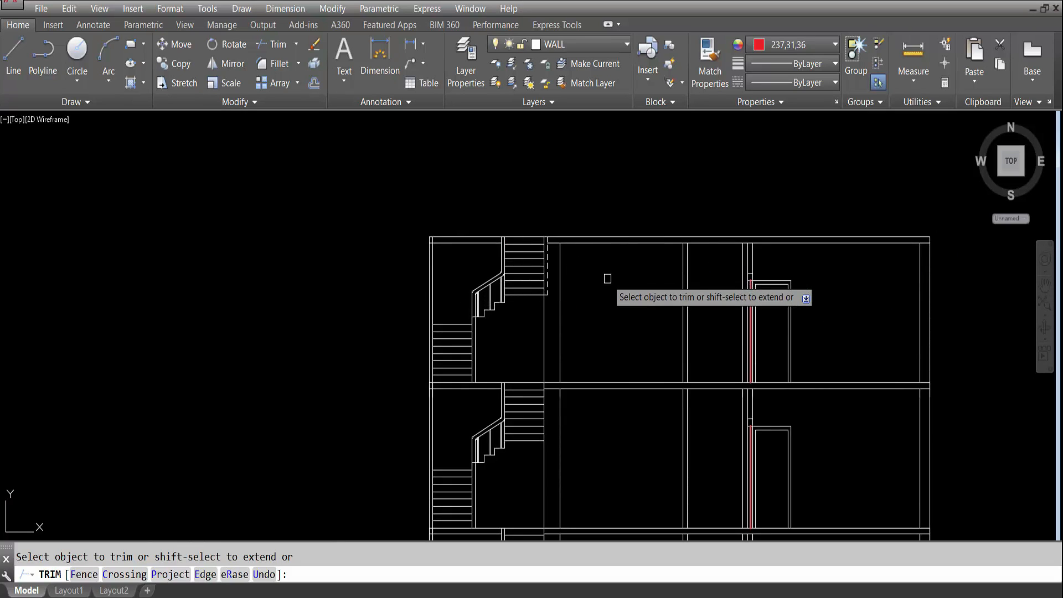
Erase the dashed vertical line beside the upper stair flight in the top storey.
scroll(562, 254, "up", 8)
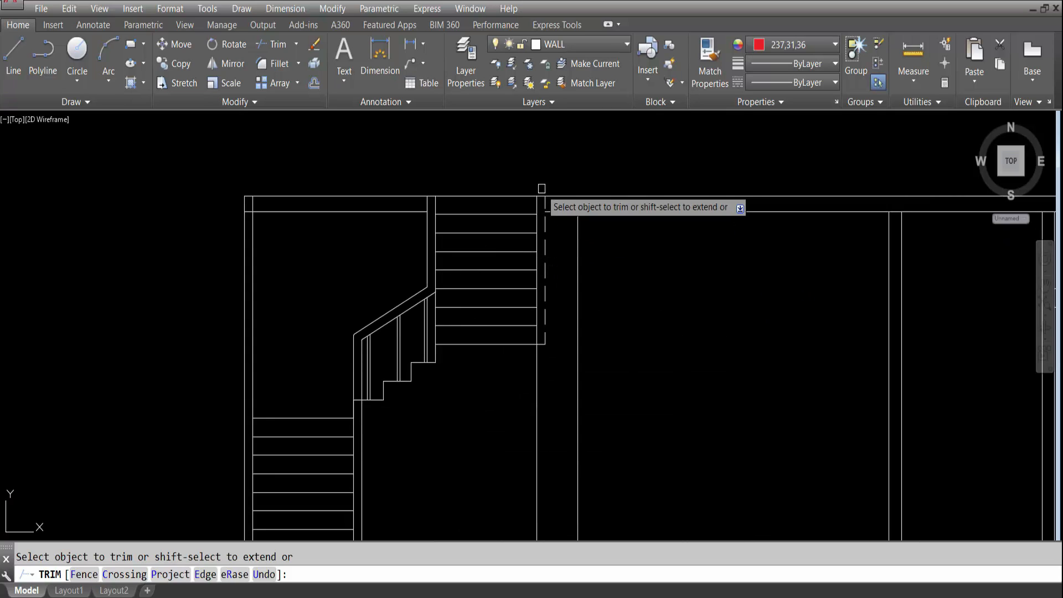
key("Escape")
left_click(546, 265)
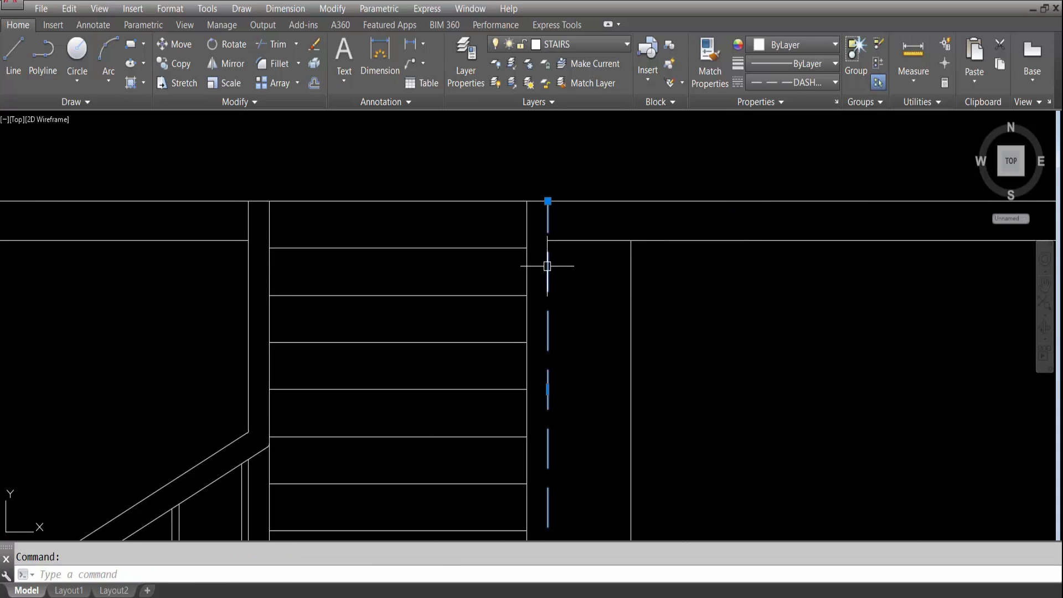
key("BackSpace")
Extend the roof slab's underside line to the column line beside the top storey staircase.
type("ex")
key("space")
left_click(529, 217)
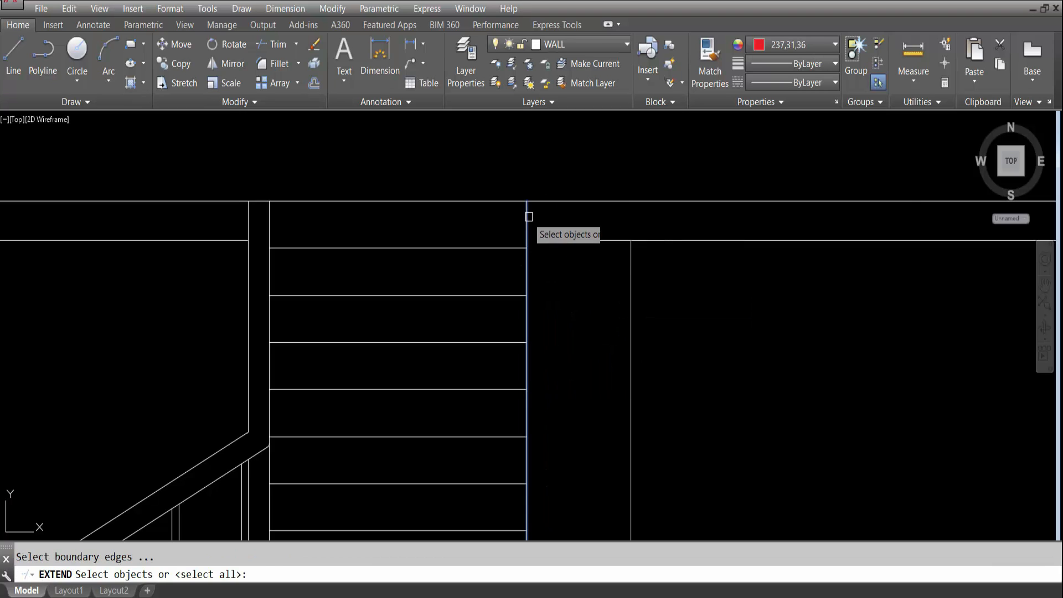
key("space")
left_click(565, 252)
left_click(545, 214)
scroll(589, 243, "down", 6)
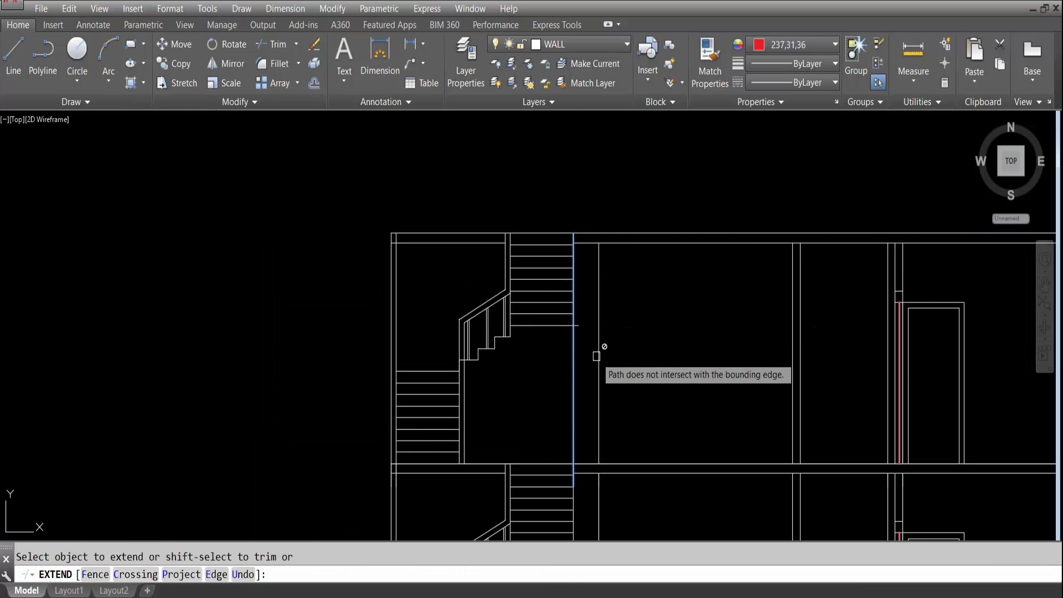
Trim the projecting lowest tread line of the top storey's upper stair flight back to the column line.
key("Escape")
type("tr")
key("space")
key("space")
scroll(573, 326, "up", 6)
left_click(603, 325)
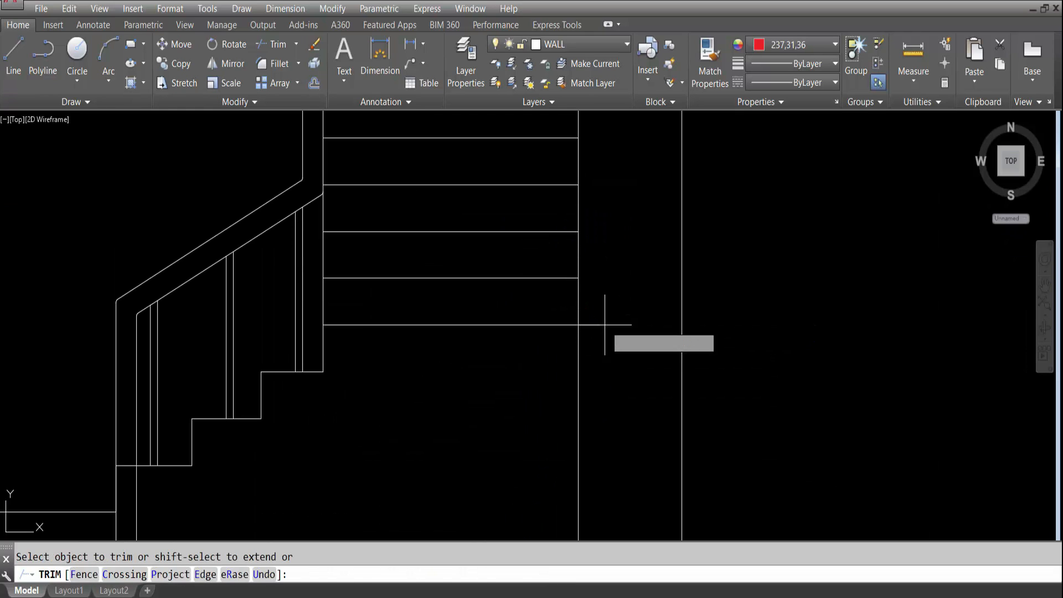
left_click(583, 304)
scroll(603, 332, "down", 6)
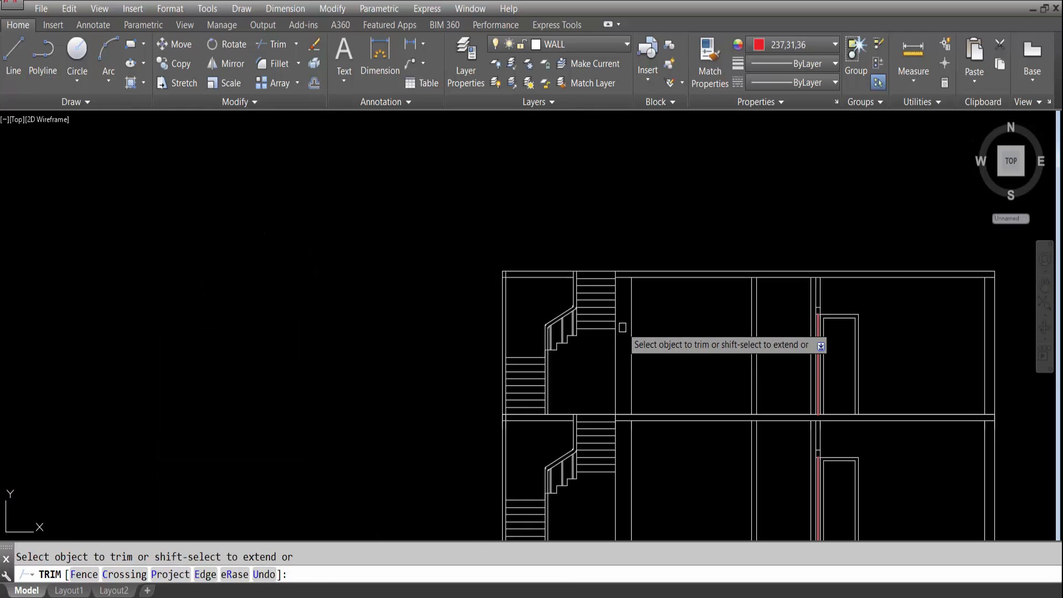
scroll(559, 287, "up", 2)
key("Escape")
scroll(429, 250, "down", 4)
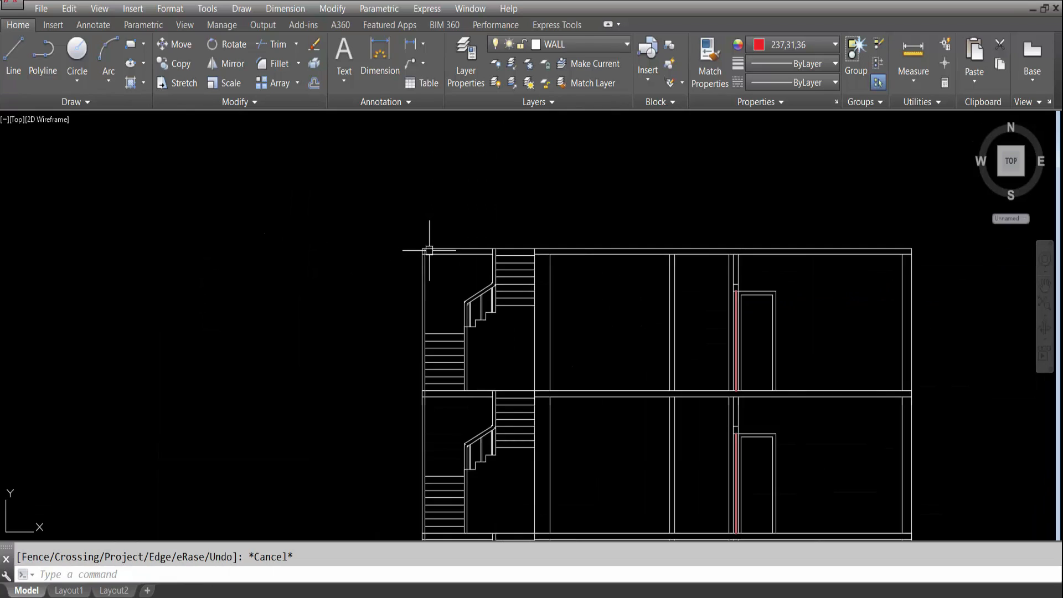
Trim the inner line of the left outer wall where it crosses the roof slab above the staircase.
scroll(422, 254, "up", 6)
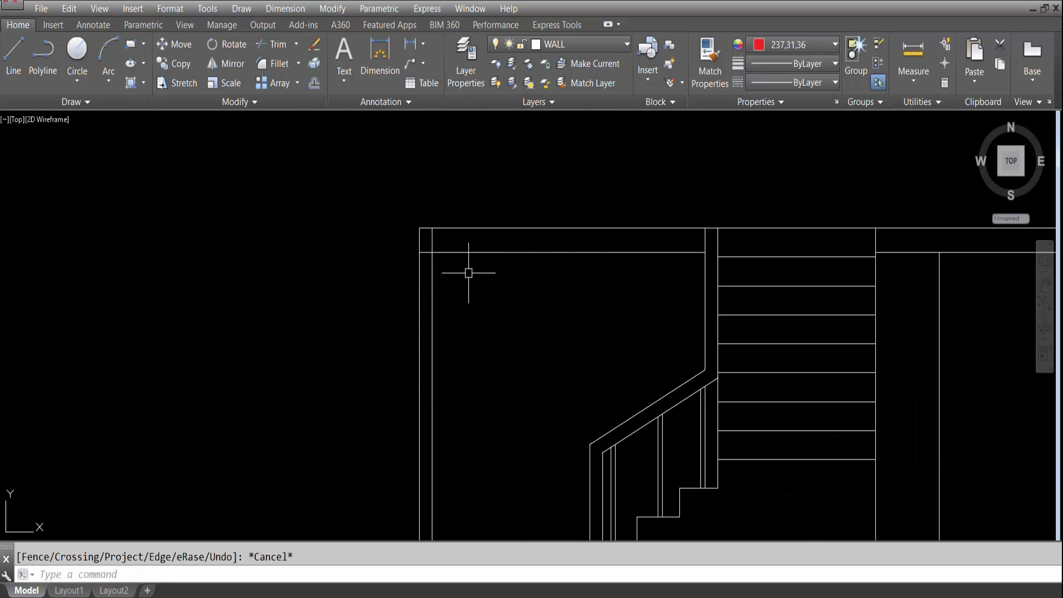
key("Return")
scroll(476, 238, "down", 4)
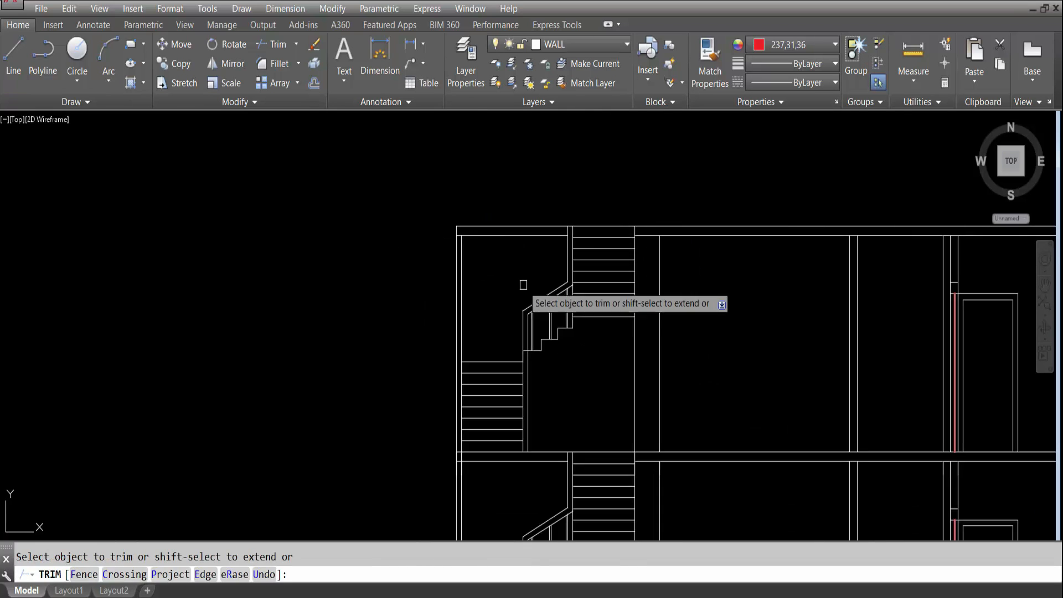
key("Escape")
Trim the left outer wall's inner line where it crosses the intermediate floor slabs between the second, third and top storeys.
scroll(540, 283, "down", 3)
scroll(487, 324, "up", 3)
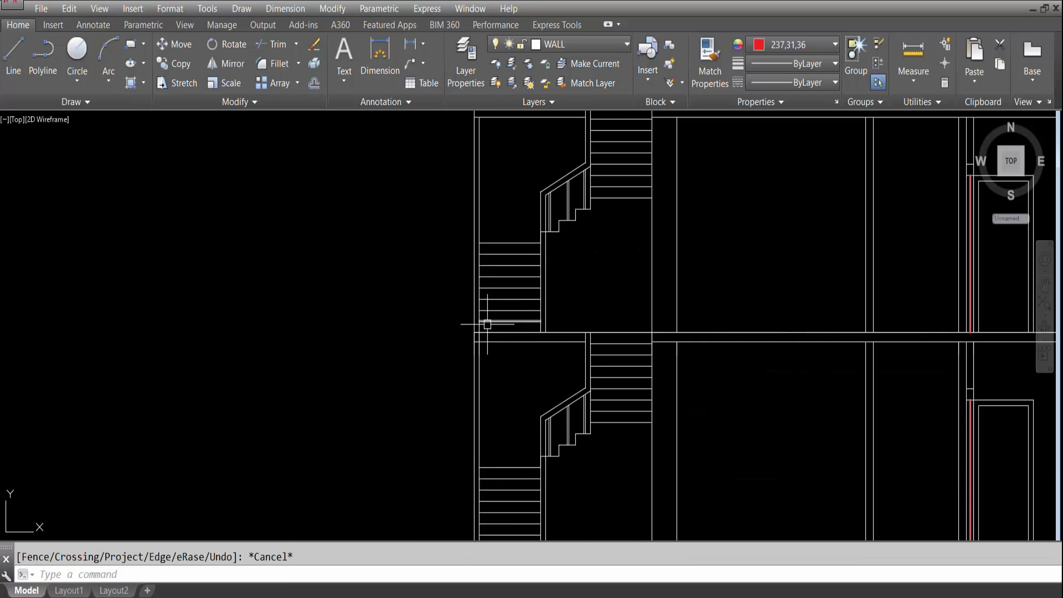
scroll(496, 434, "down", 4)
middle_click_drag(496, 433, 496, 303)
scroll(492, 363, "up", 8)
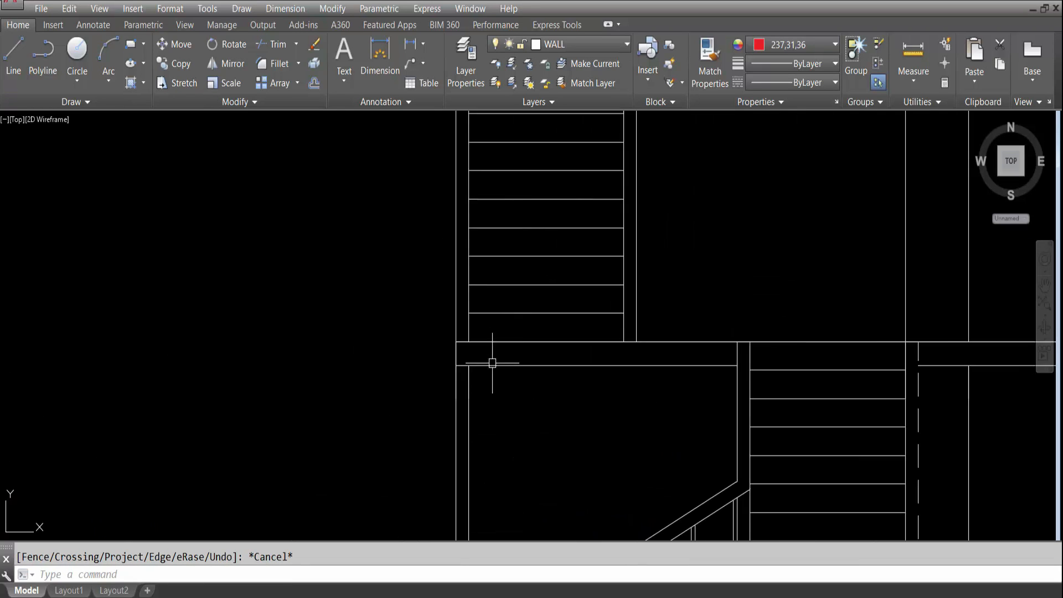
scroll(467, 372, "down", 4)
middle_click_drag(483, 173, 484, 268)
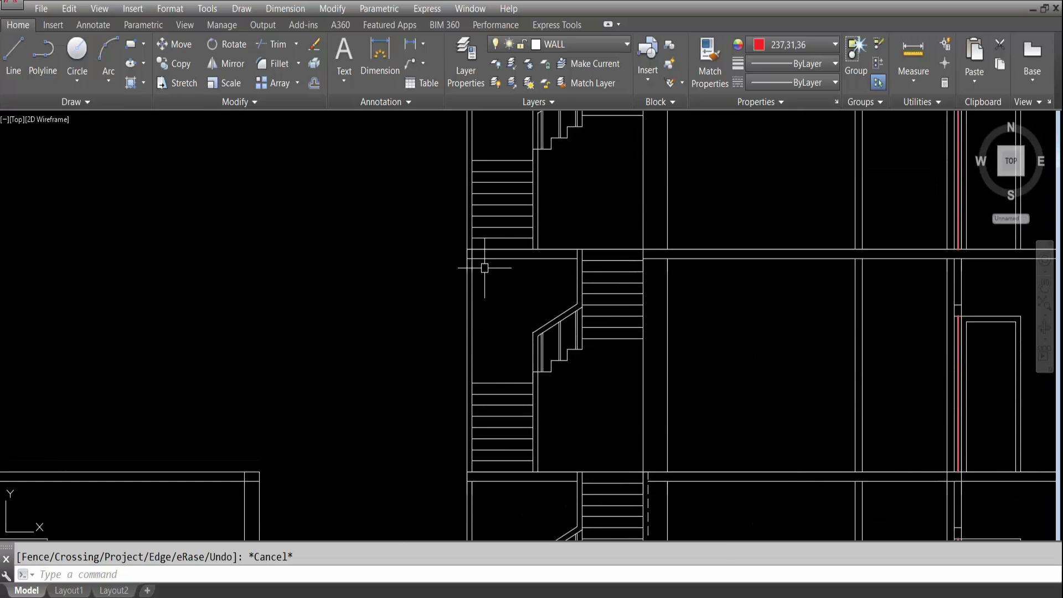
scroll(476, 253, "up", 6)
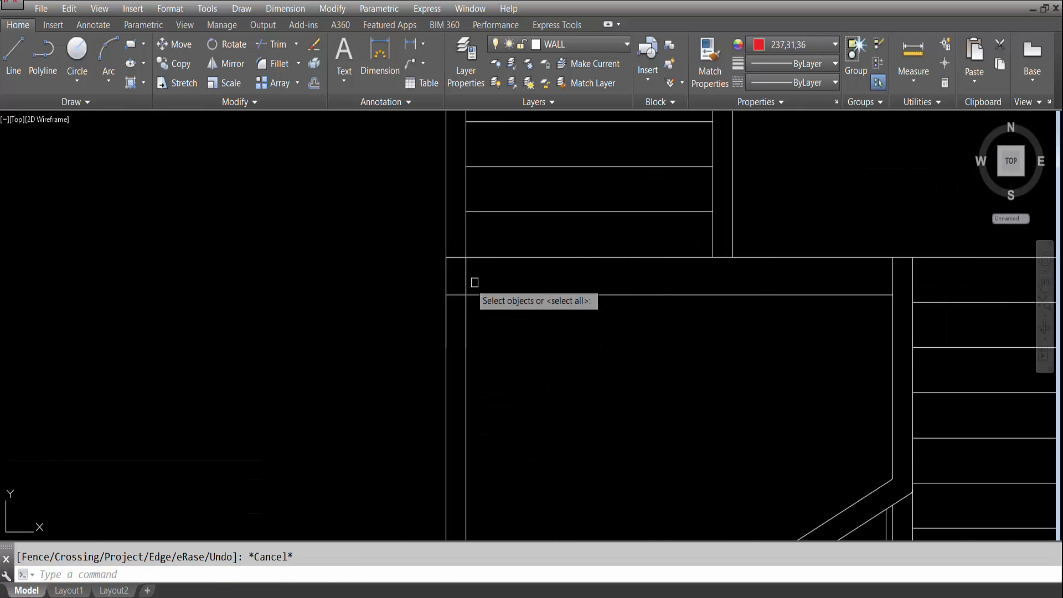
key("Return")
scroll(472, 277, "down", 5)
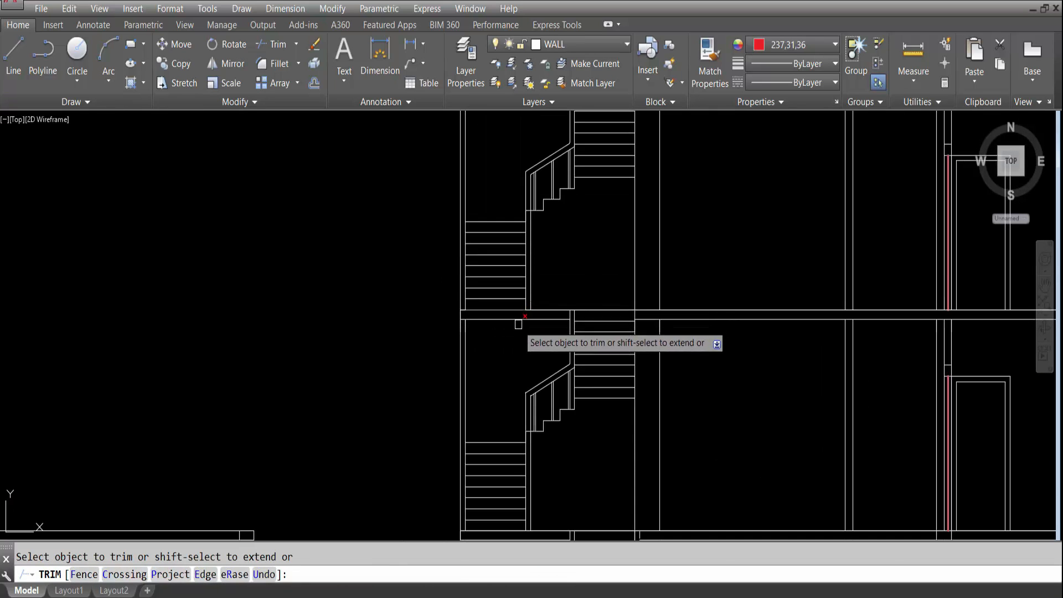
scroll(517, 354, "down", 2)
scroll(491, 183, "up", 5)
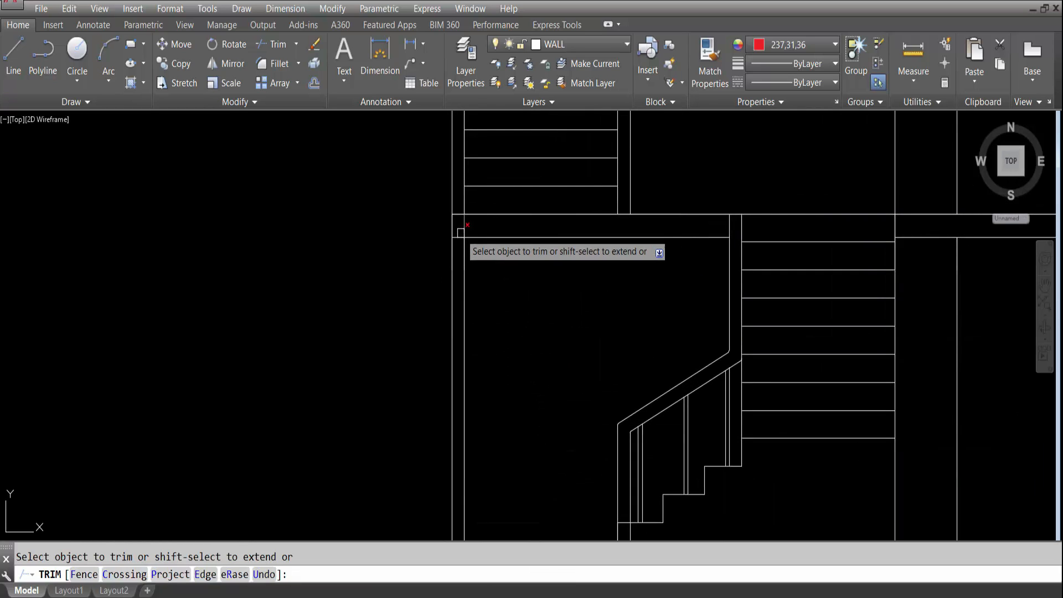
scroll(465, 228, "up", 5)
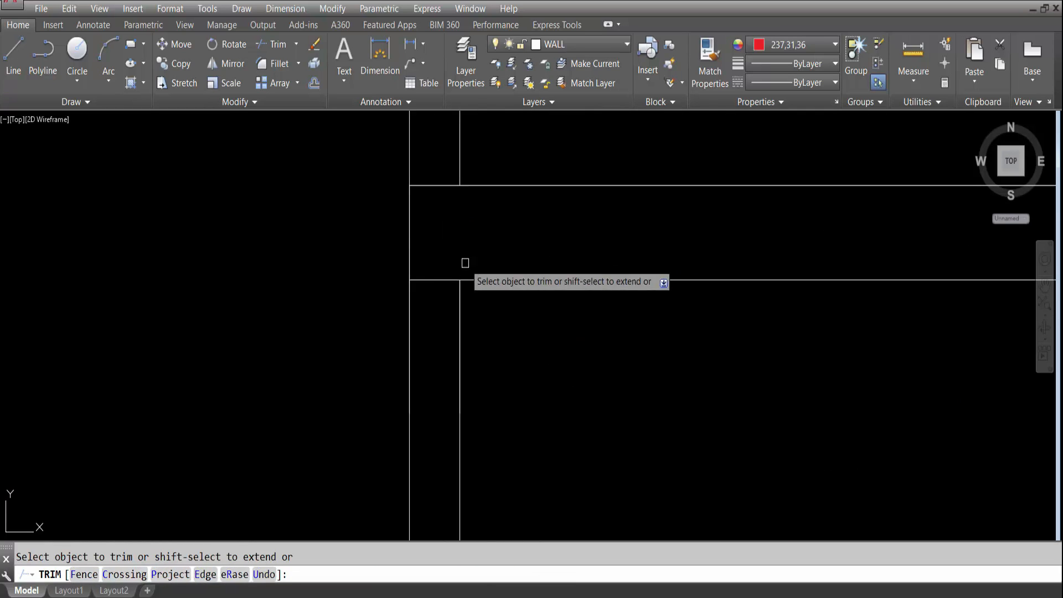
scroll(465, 263, "down", 5)
key("Escape")
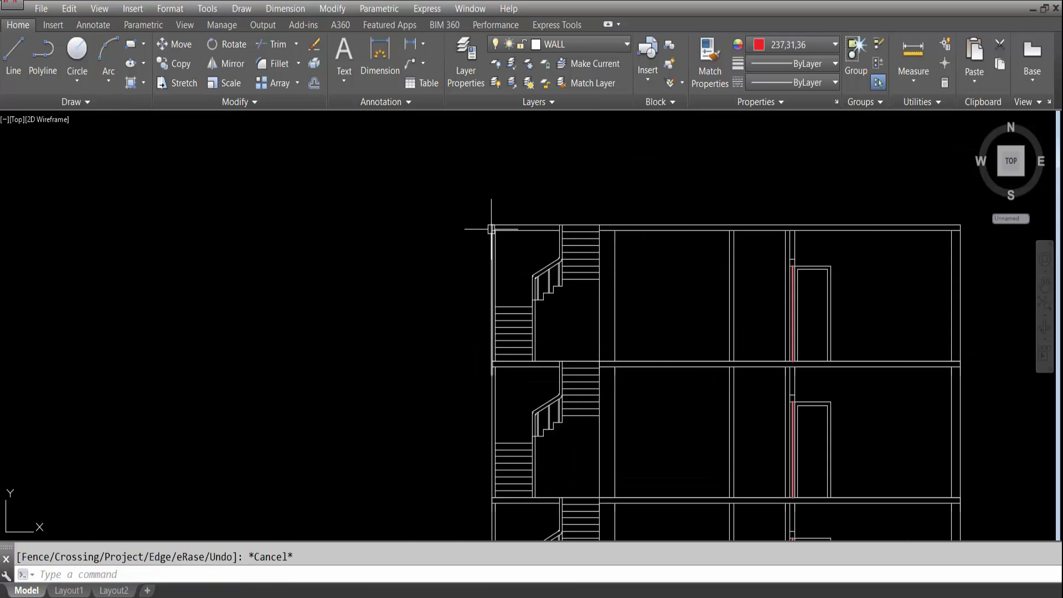
Trim the wall lines beside the door where they cross the slab between the lowest and second storeys.
scroll(491, 228, "down", 5)
scroll(508, 426, "up", 5)
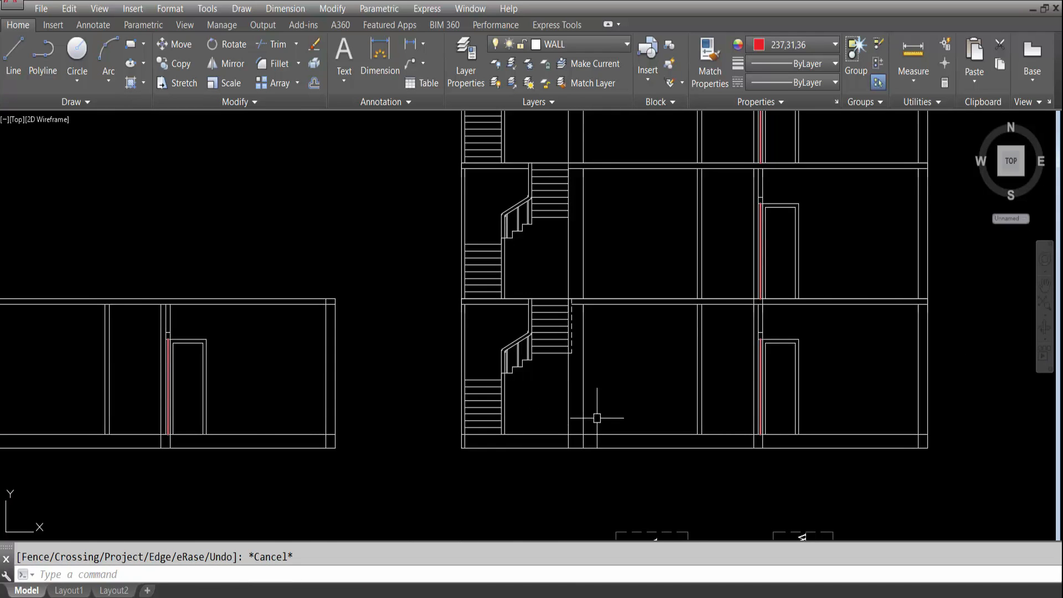
scroll(597, 417, "down", 5)
scroll(601, 414, "up", 5)
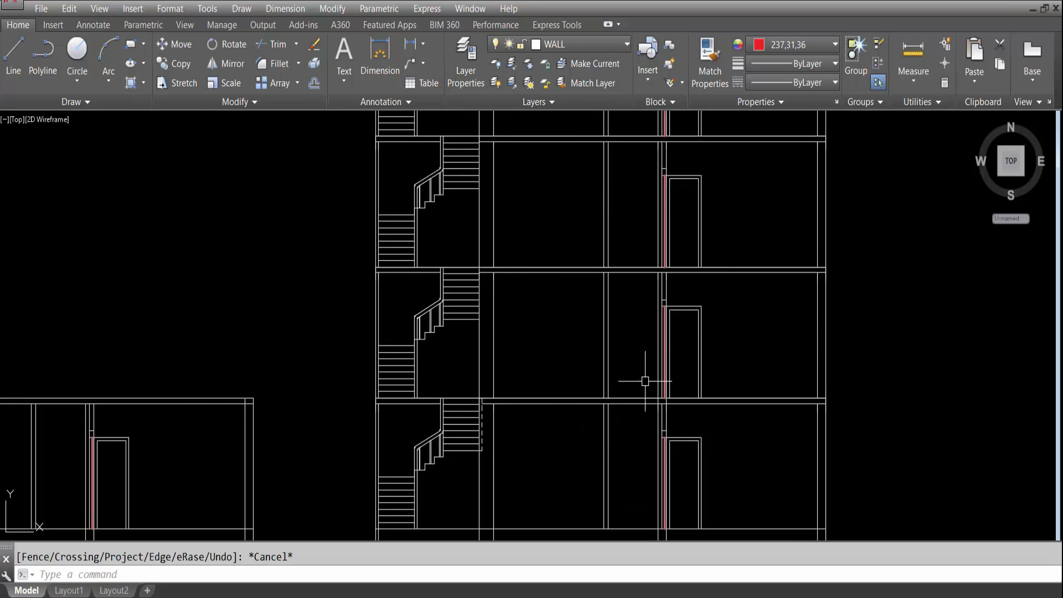
scroll(645, 381, "up", 5)
key("Return")
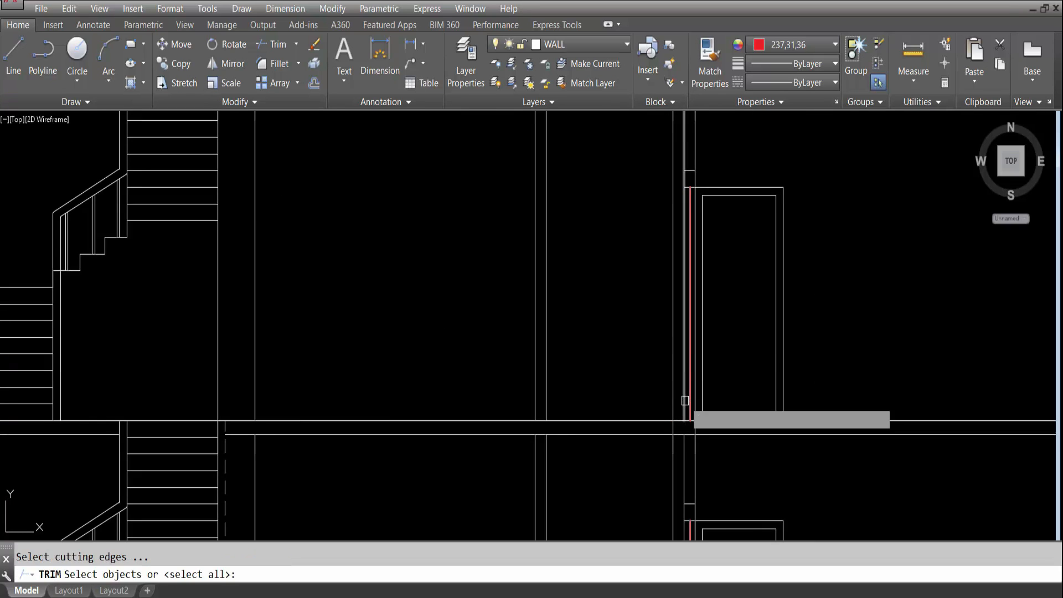
key("Return")
scroll(698, 430, "up", 5)
left_click(708, 433)
left_click(566, 412)
scroll(683, 327, "down", 5)
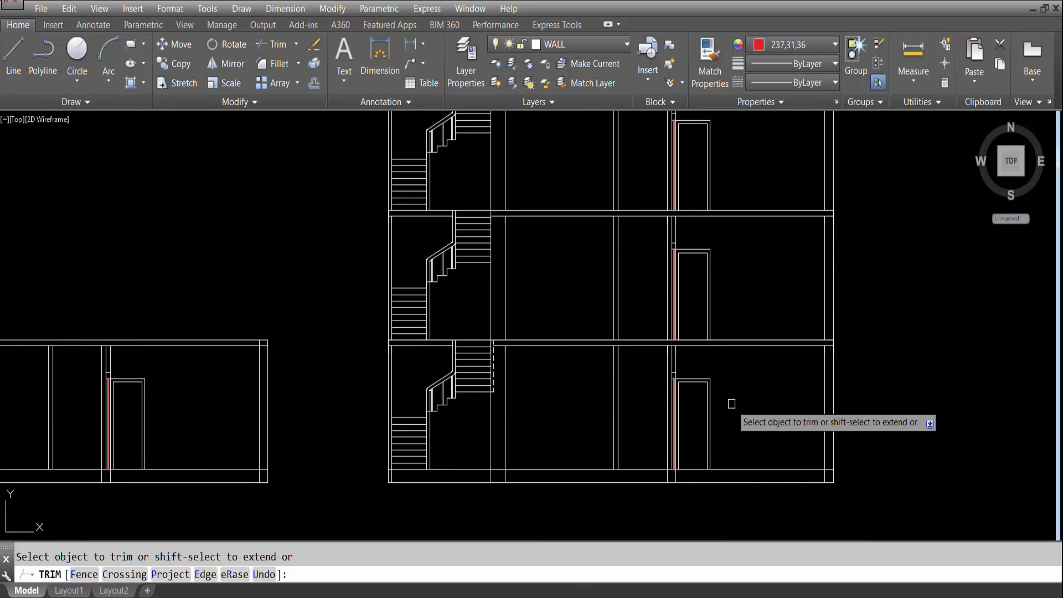
key("Escape")
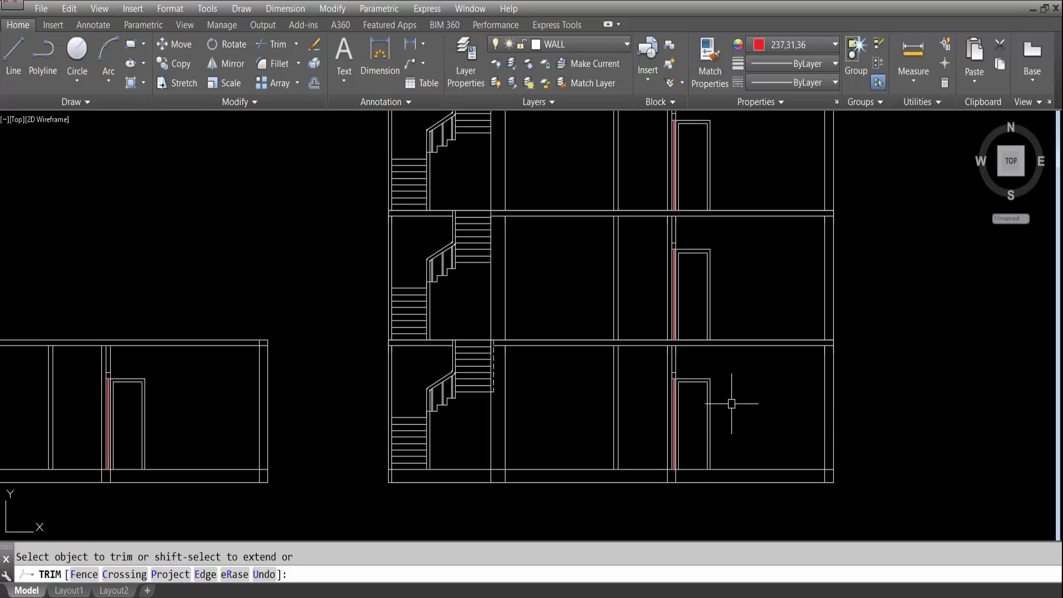
Compare the stacked section with the parking level and First Floor Plan, following section line A-B through walls, doors and staircase.
scroll(731, 403, "down", 5)
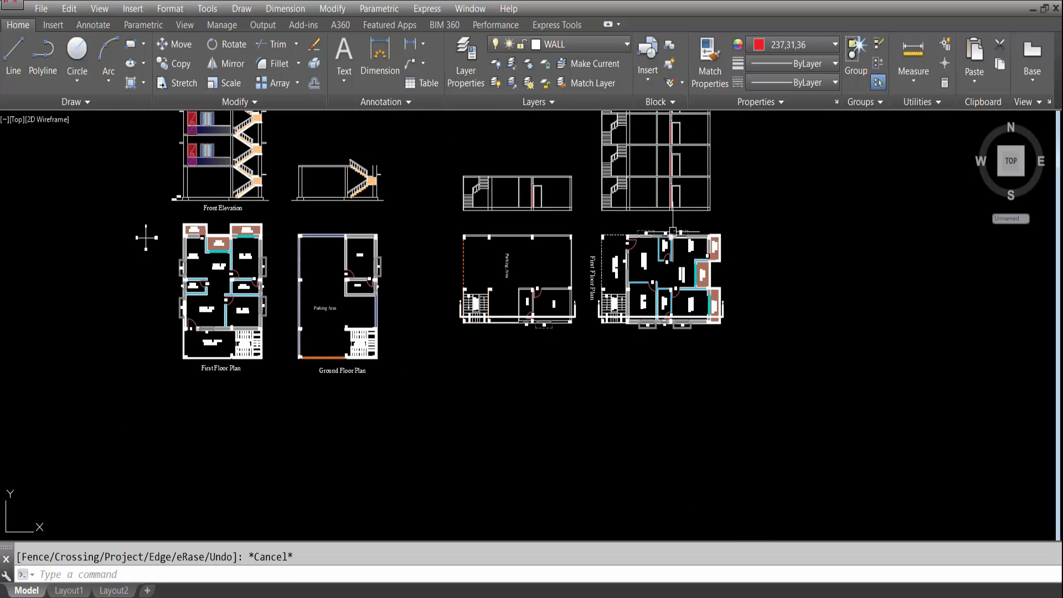
scroll(673, 347, "up", 4)
scroll(584, 455, "up", 2)
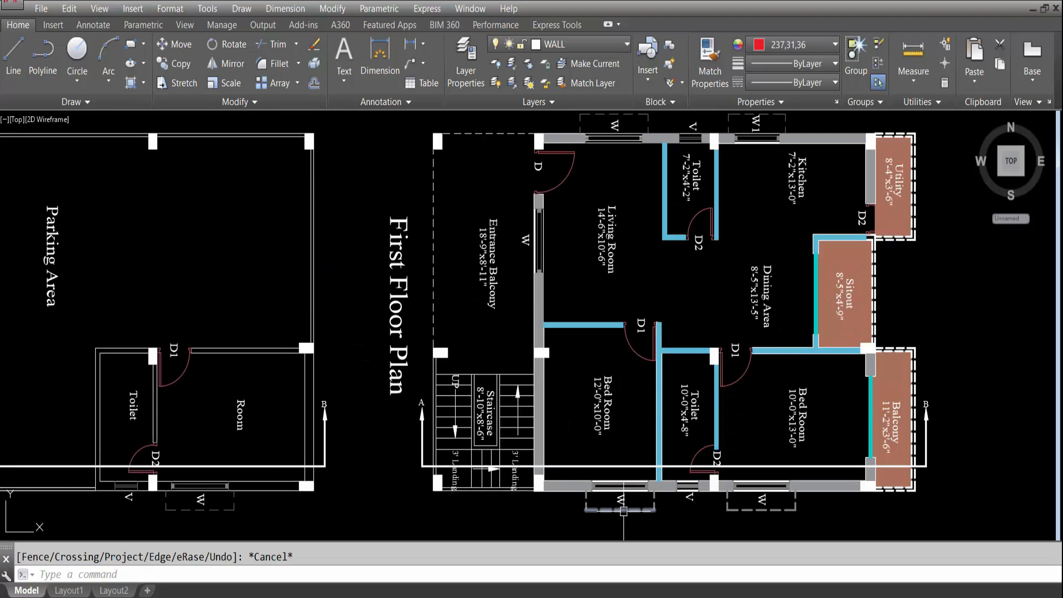
scroll(623, 511, "down", 4)
scroll(643, 472, "up", 2)
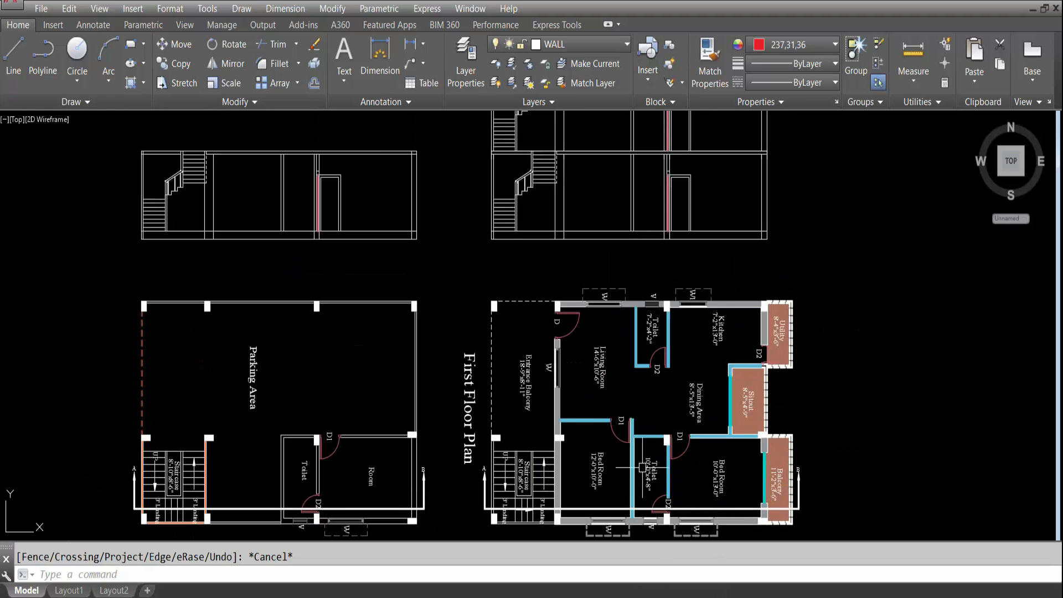
scroll(527, 498, "down", 2)
scroll(549, 221, "up", 4)
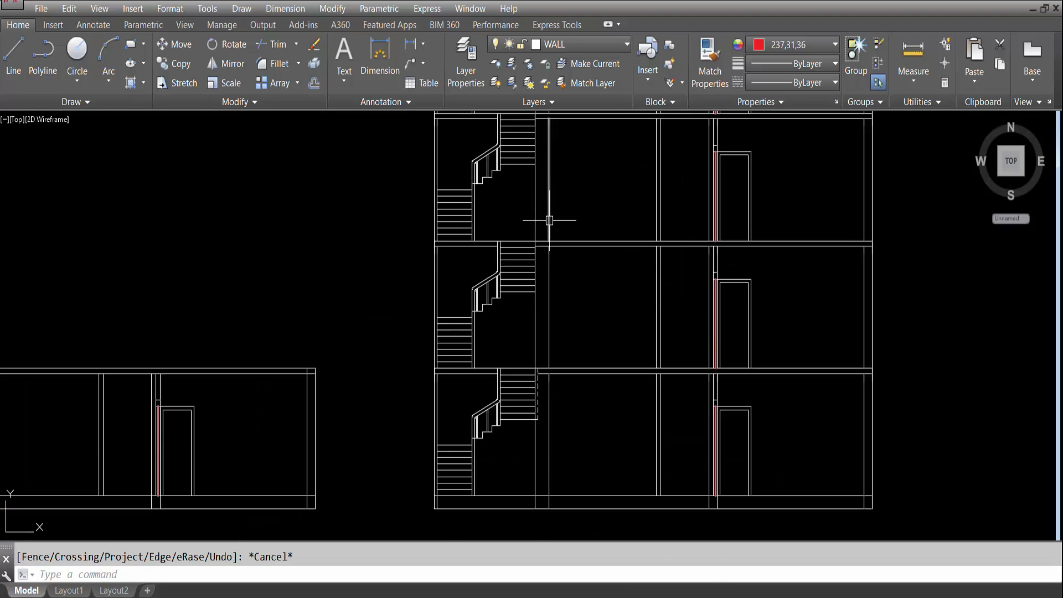
scroll(551, 333, "down", 2)
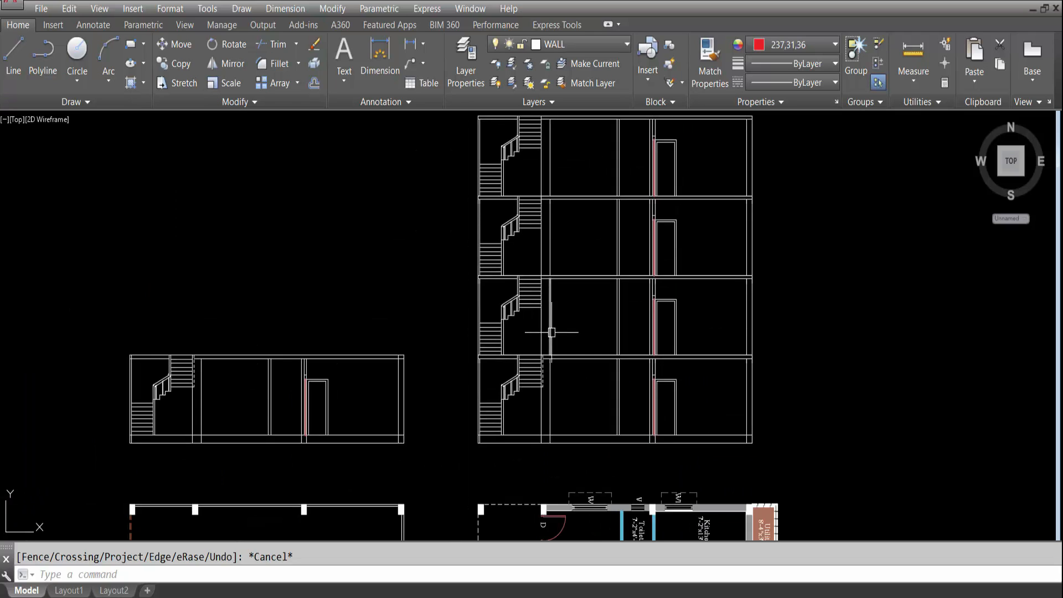
scroll(533, 363, "up", 2)
scroll(579, 437, "up", 2)
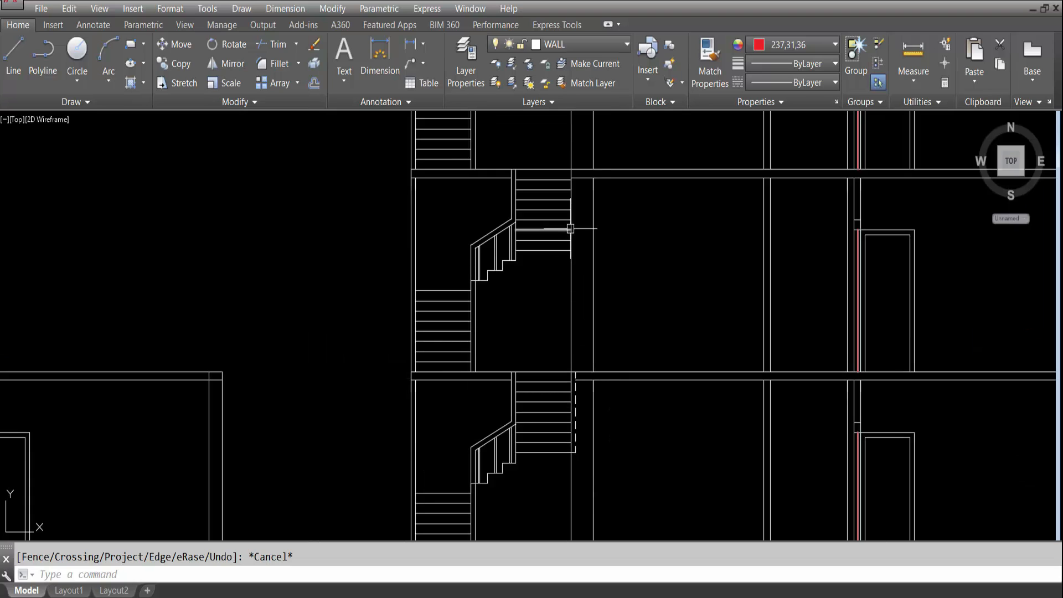
scroll(544, 293, "down", 5)
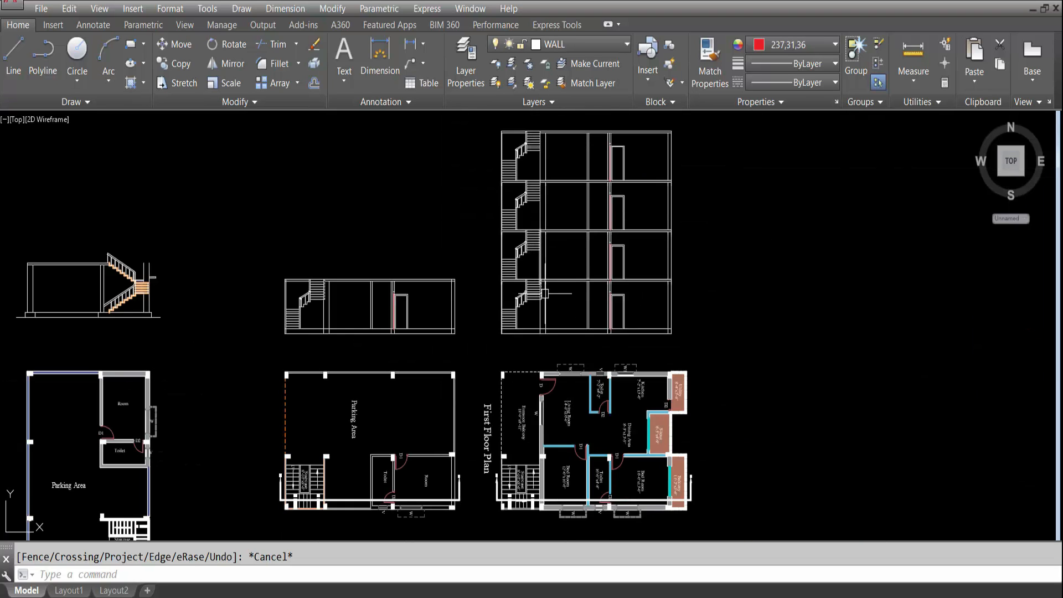
scroll(534, 518, "up", 2)
scroll(553, 387, "up", 1)
scroll(555, 380, "down", 1)
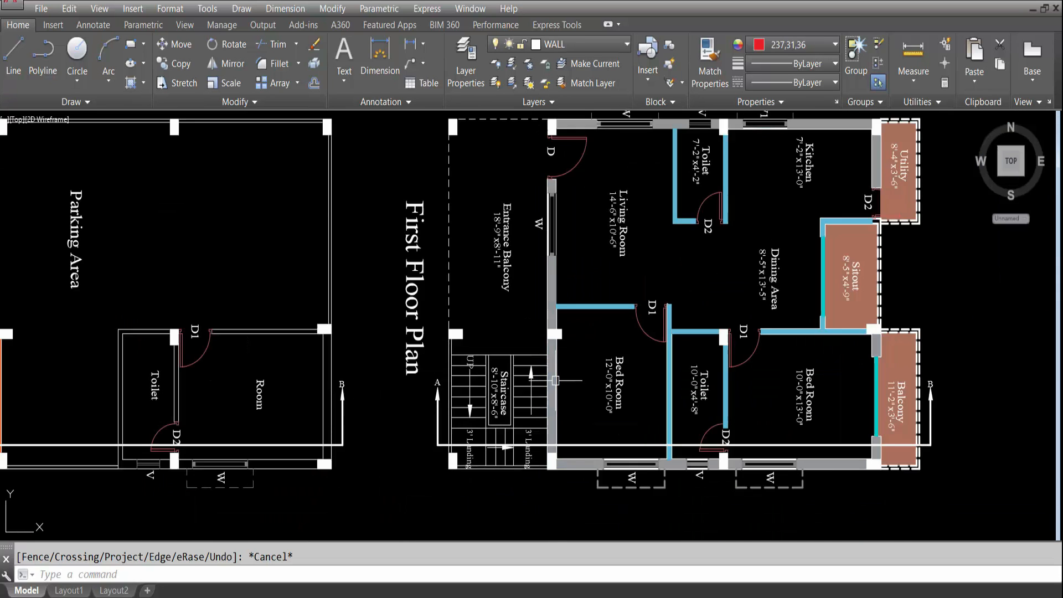
scroll(288, 414, "down", 2)
scroll(173, 411, "up", 5)
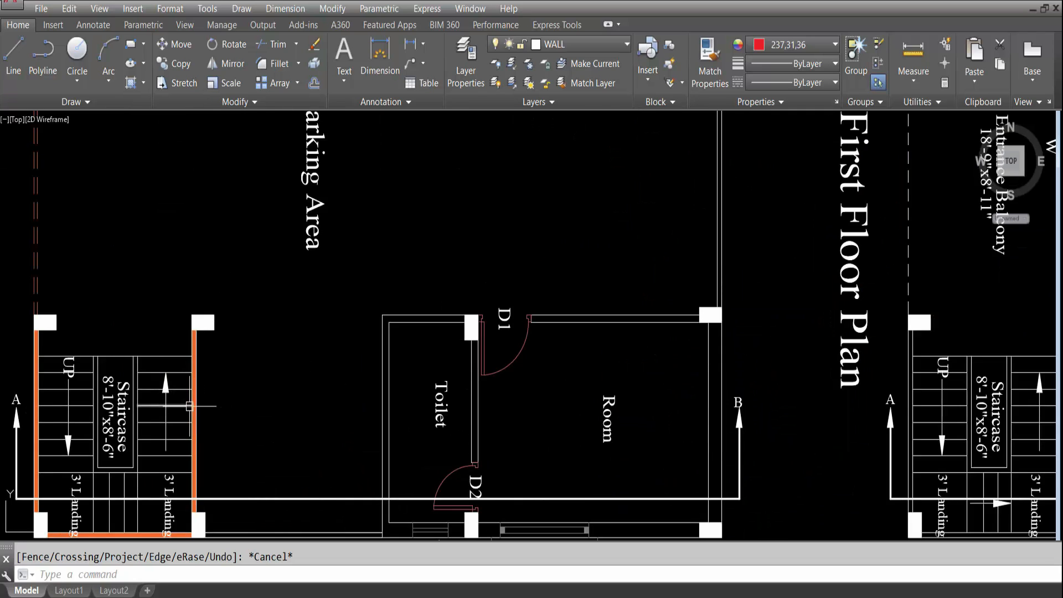
scroll(190, 405, "down", 5)
scroll(463, 401, "up", 3)
scroll(311, 440, "up", 2)
scroll(266, 402, "down", 4)
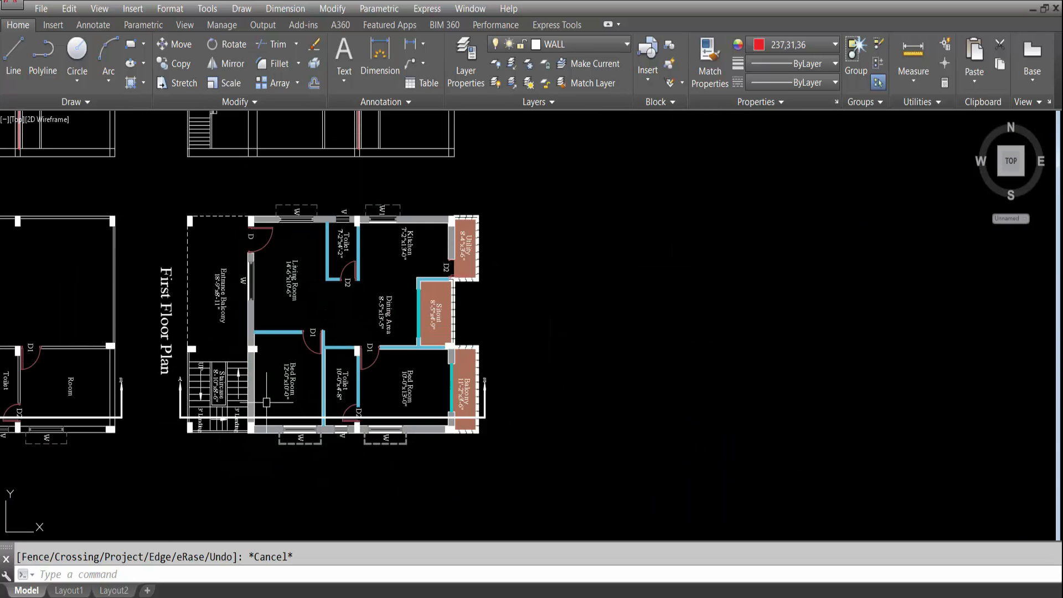
middle_click_drag(206, 386, 334, 404)
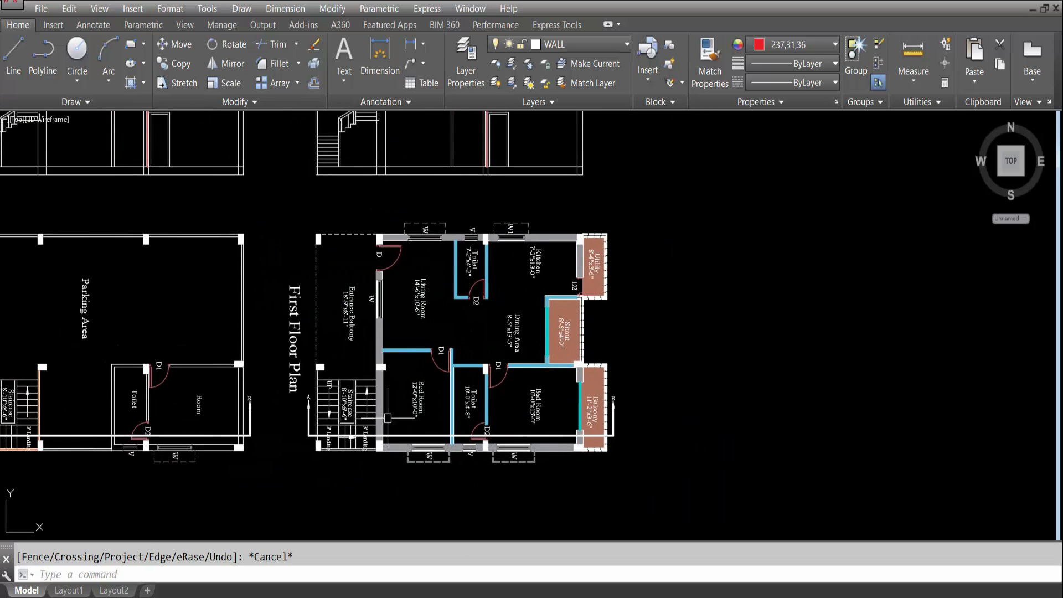
Turn on the clean-screen display and frame the First Floor Plan together with the stacked section above it.
key("ctrl+0")
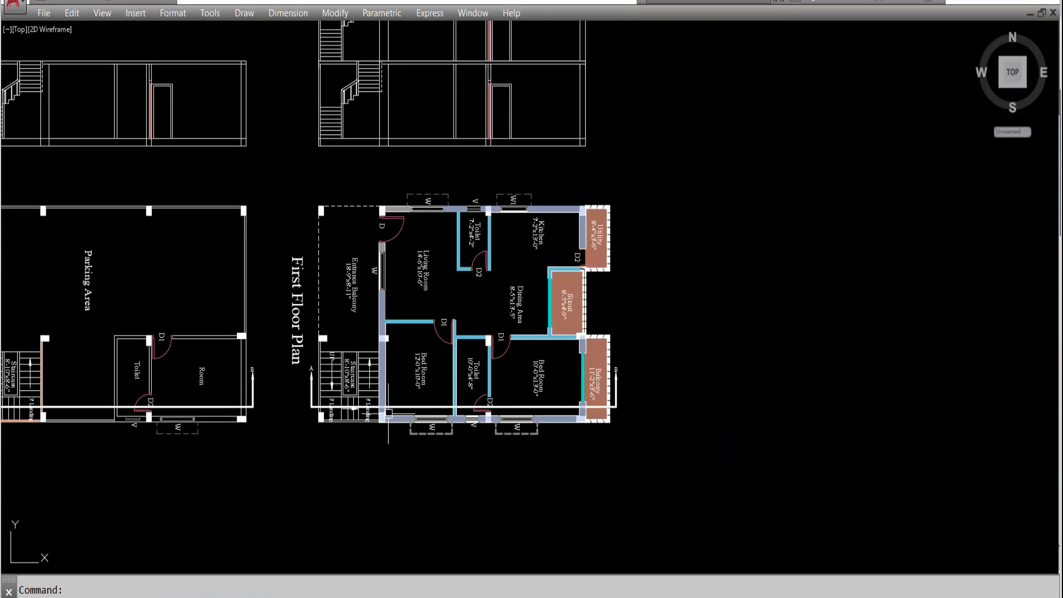
scroll(374, 374, "up", 4)
scroll(441, 433, "down", 4)
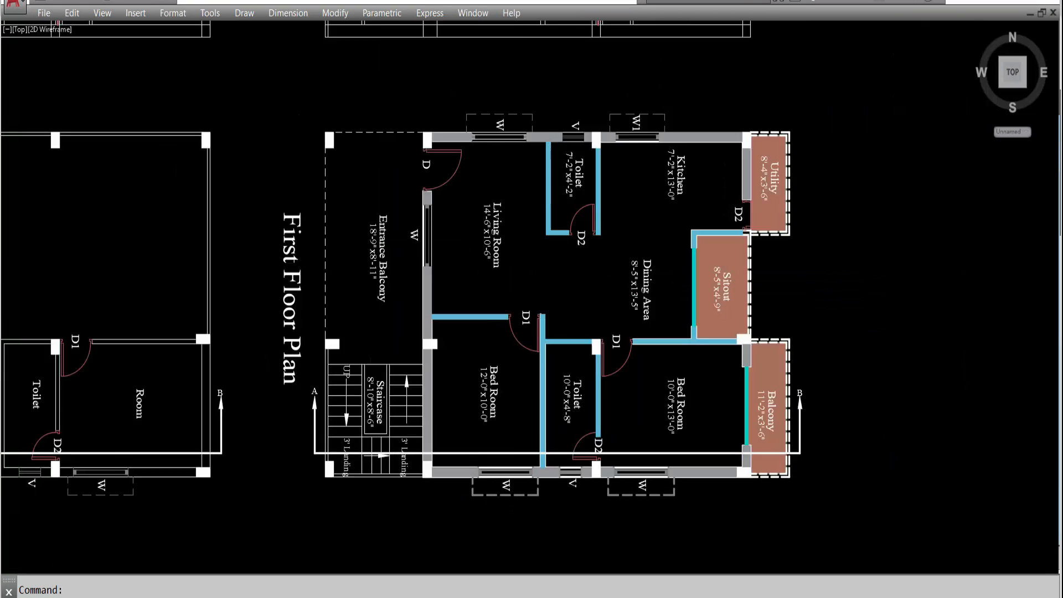
middle_click_drag(471, 74, 482, 197)
scroll(460, 188, "down", 2)
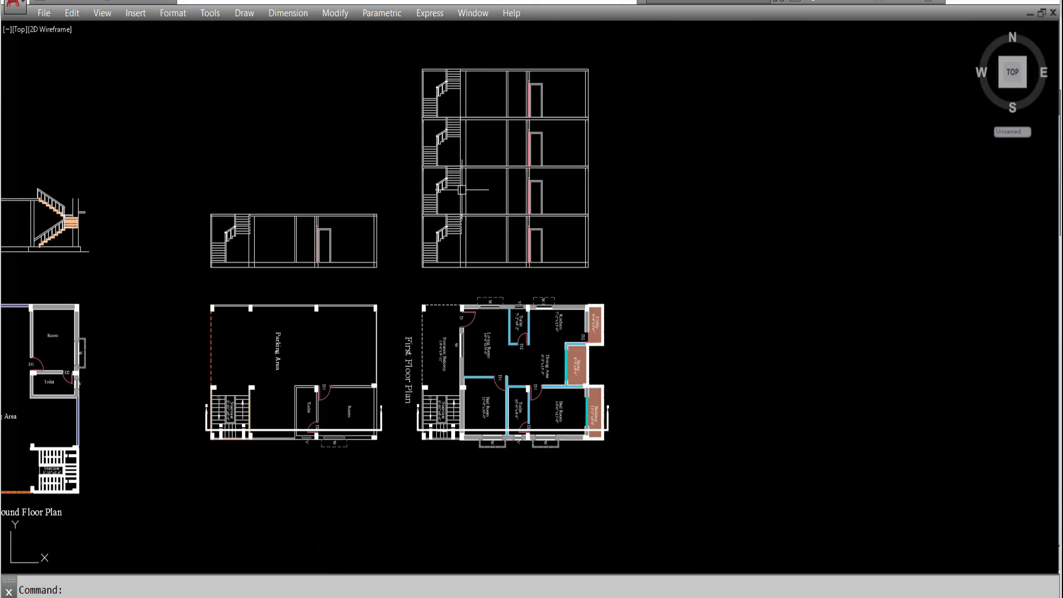
scroll(482, 426, "up", 2)
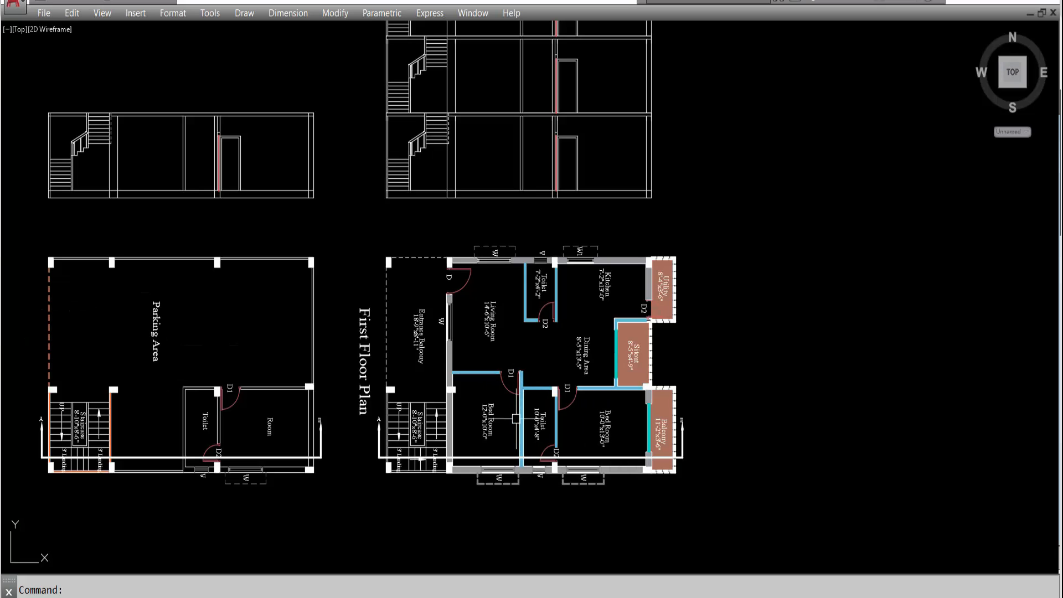
Draw vertical construction lines through both jambs of door D1 between the living room and bedroom in the First Floor Plan.
type("xl")
key("Return")
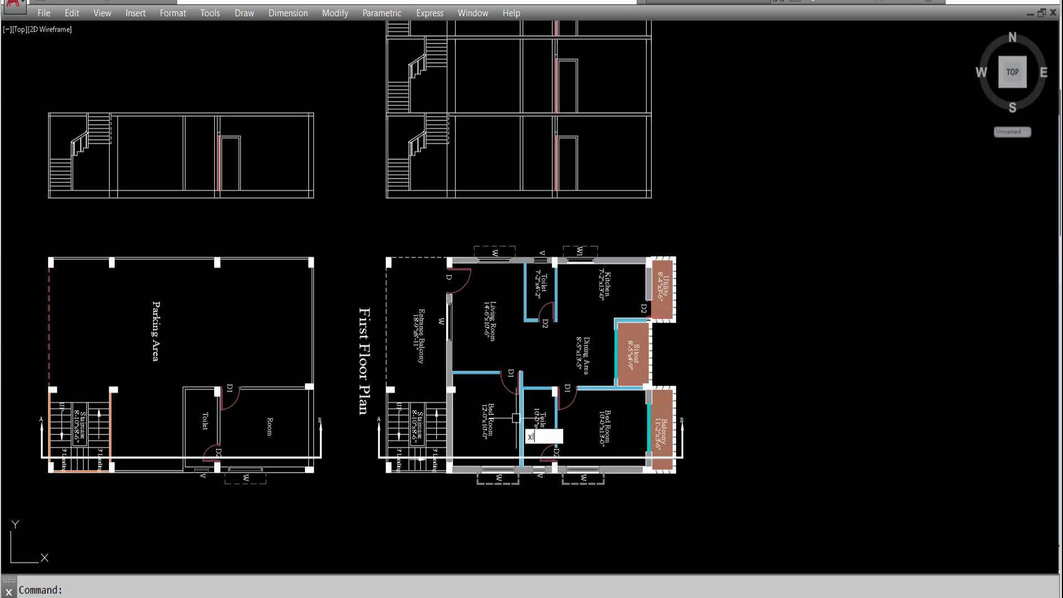
type("v")
key("Return")
scroll(520, 372, "up", 10)
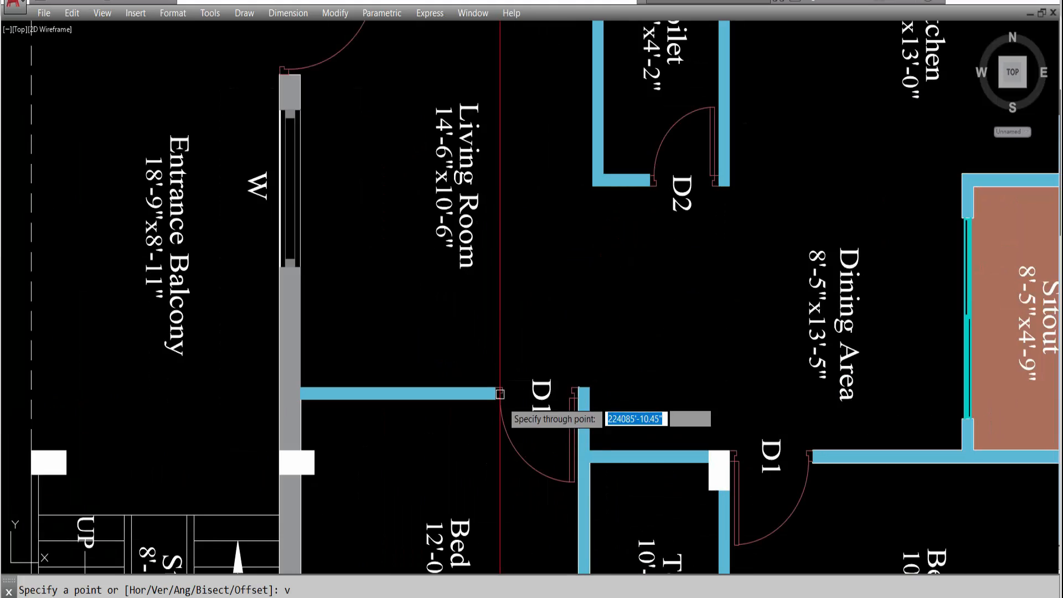
left_click(483, 361)
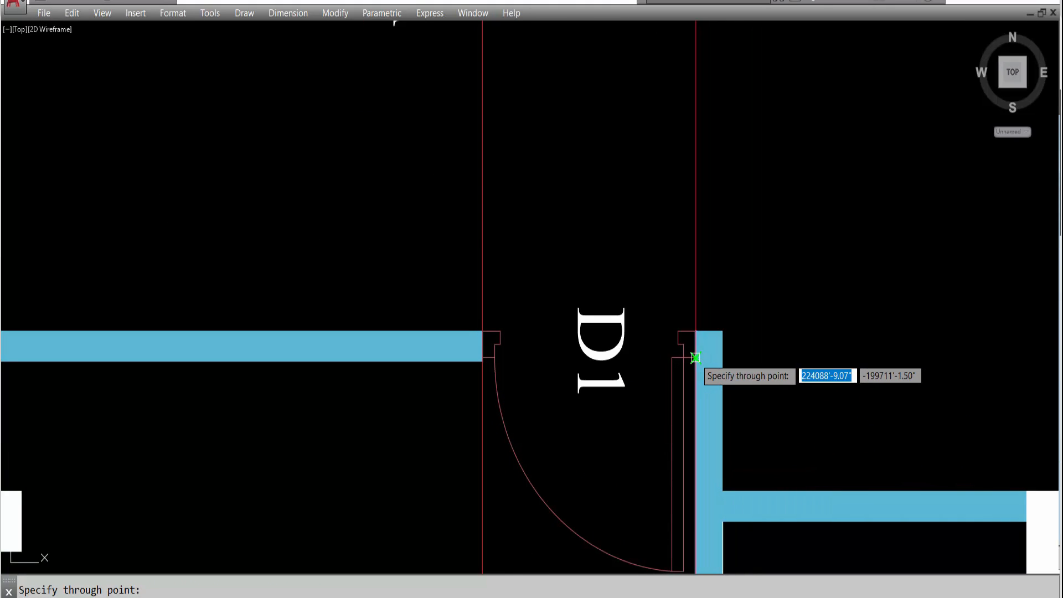
scroll(695, 357, "down", 5)
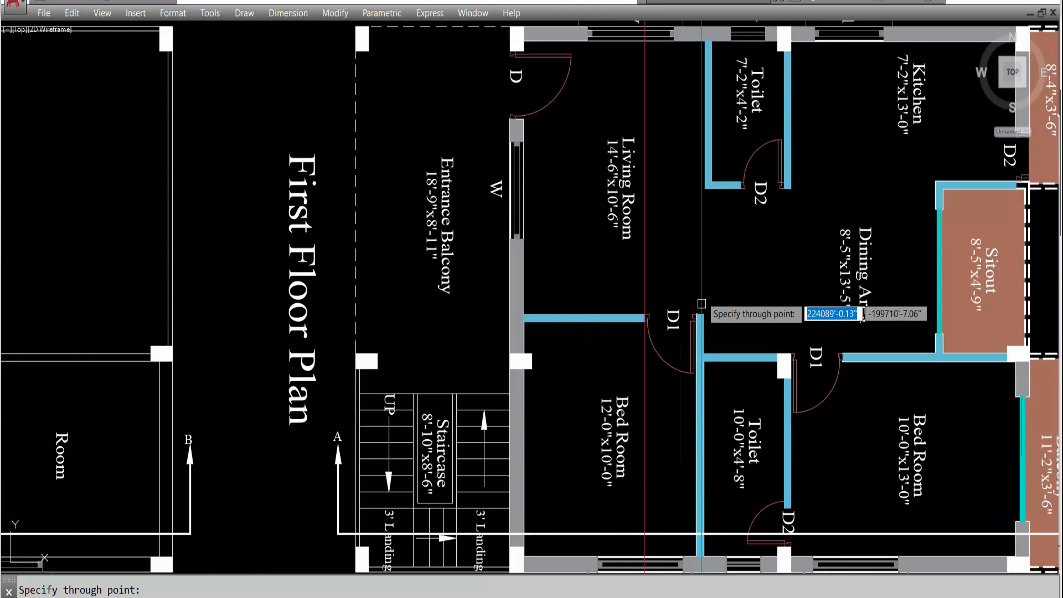
scroll(701, 303, "up", 5)
left_click(680, 388)
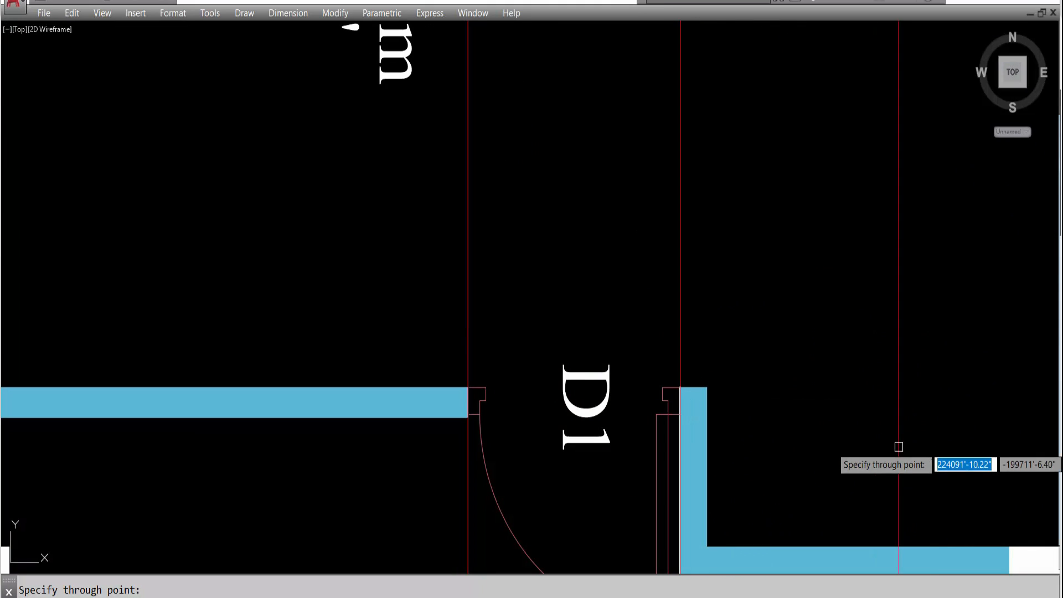
scroll(708, 405, "up", 8)
scroll(612, 327, "down", 10)
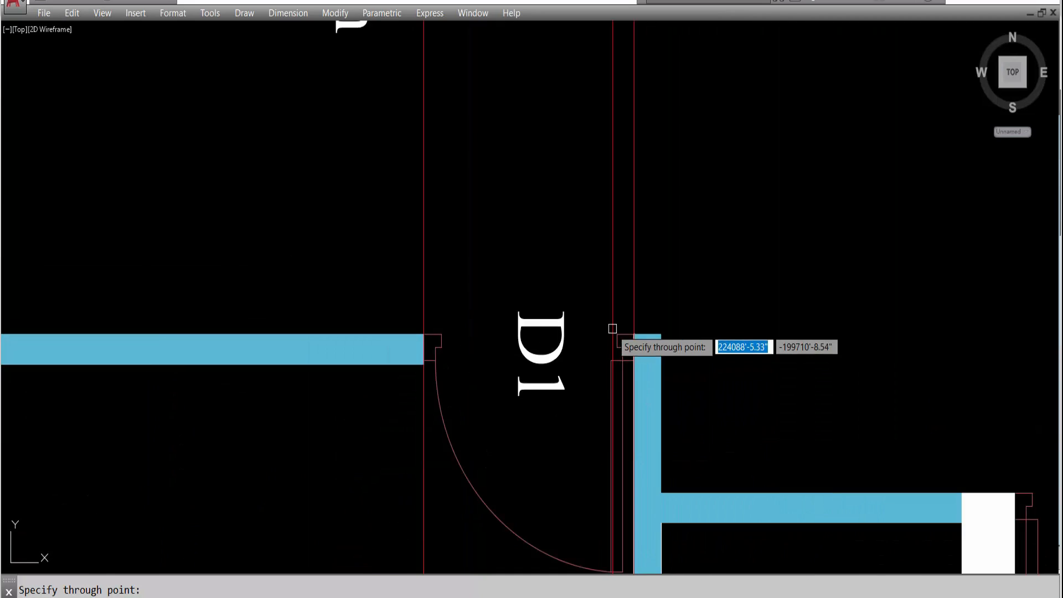
key("Escape")
Offset the second storey's floor line 7' upward to mark the door head height in the section.
scroll(648, 260, "up", 8)
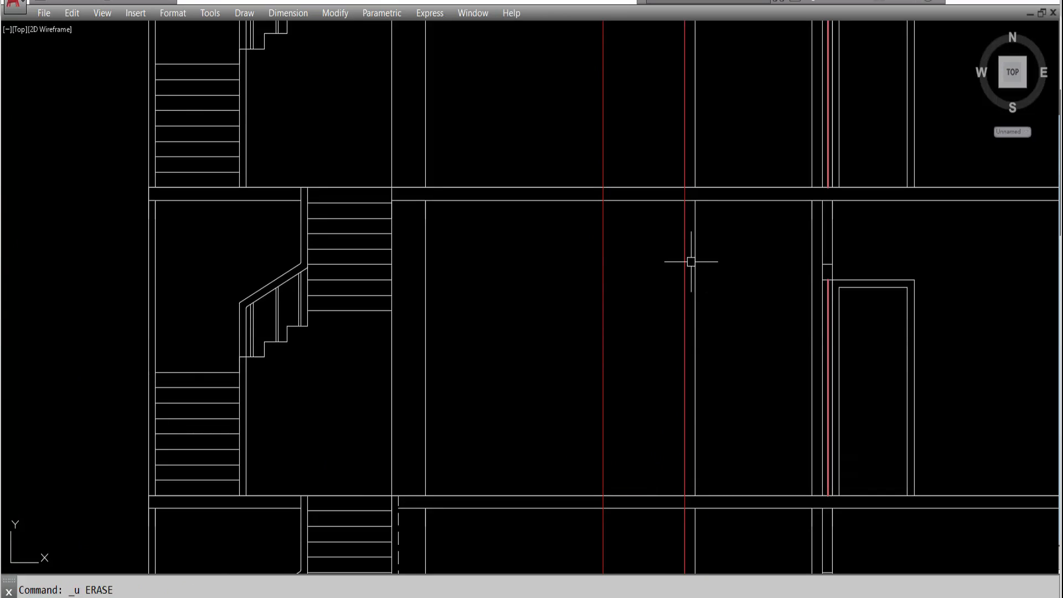
type("o")
key("Return")
type("7'")
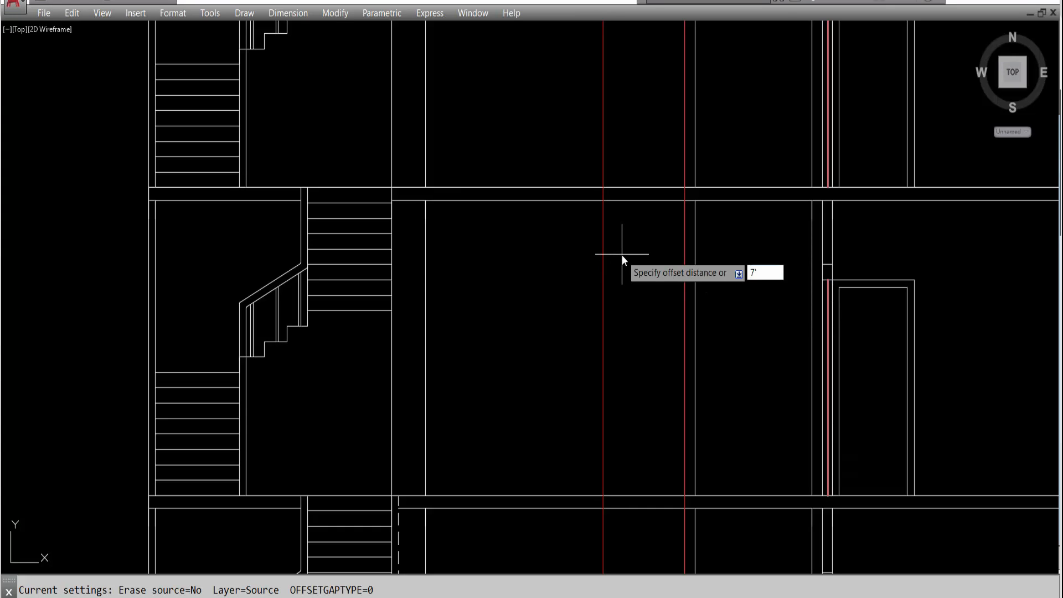
key("Return")
scroll(622, 255, "down", 4)
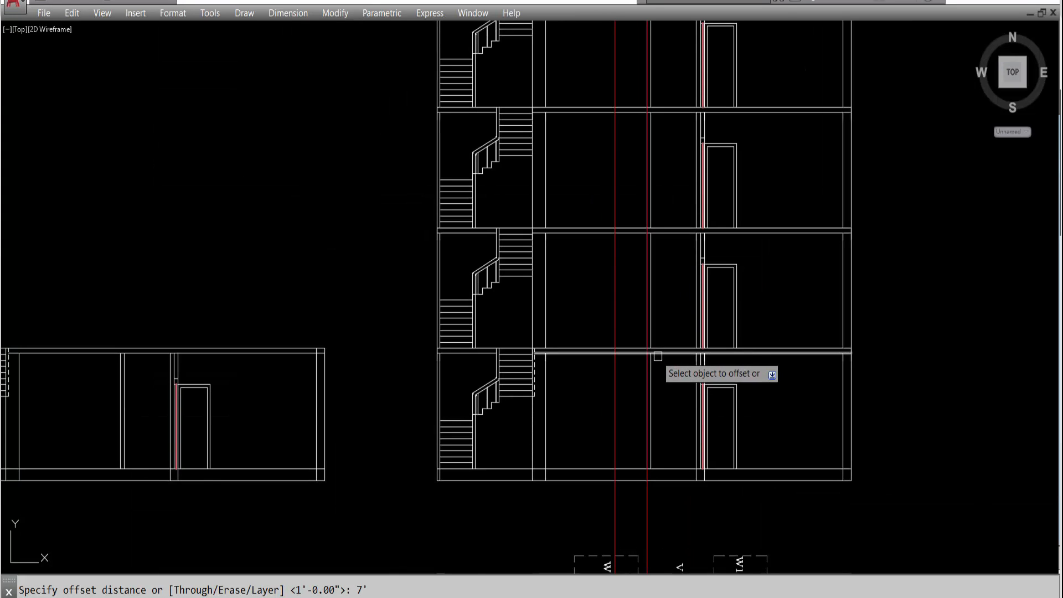
scroll(657, 356, "up", 4)
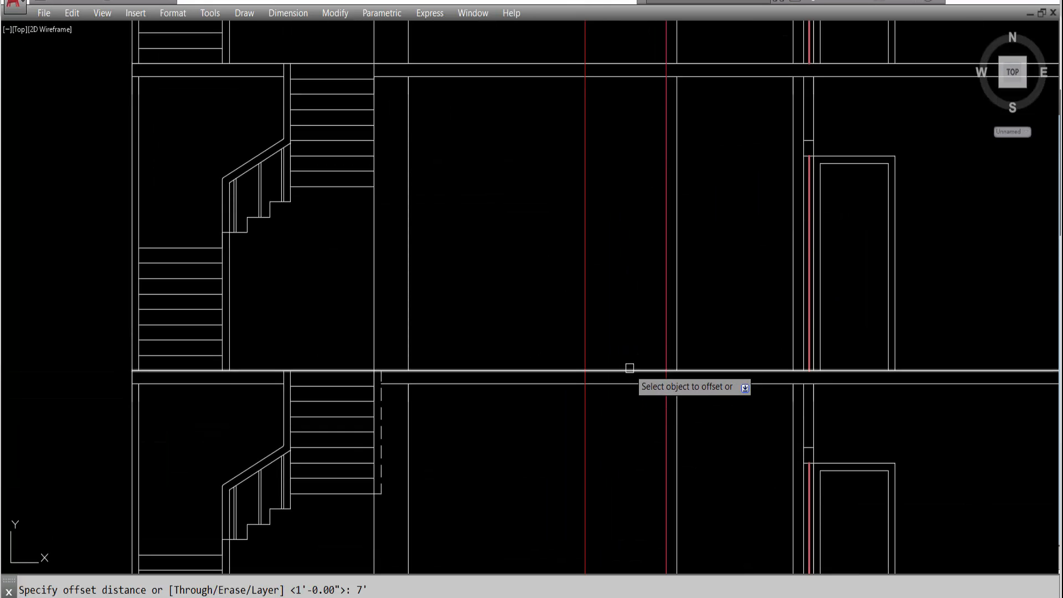
left_click(630, 370)
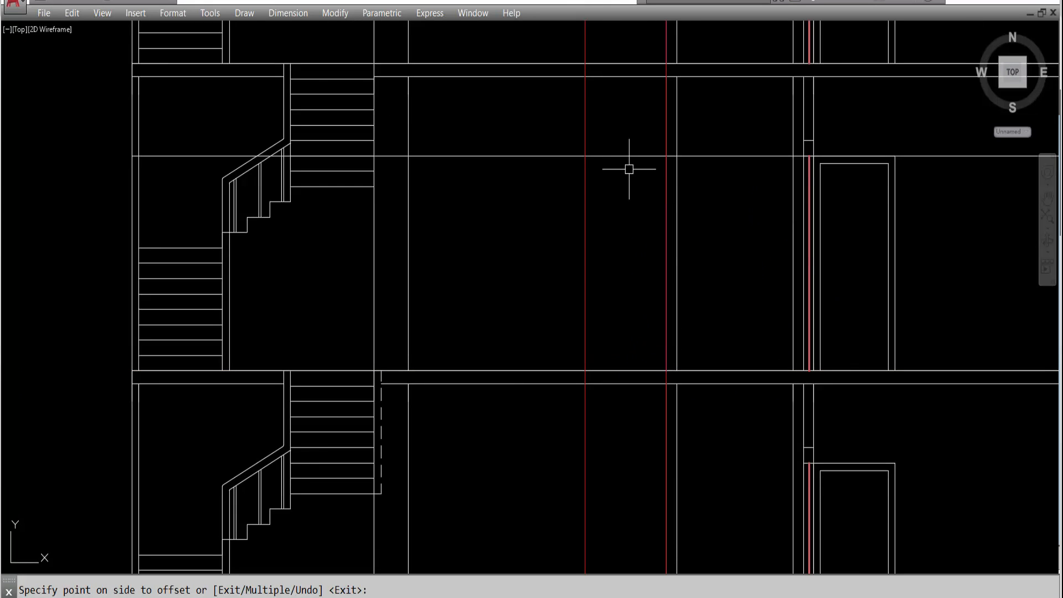
Draw a 3' by 7' door rectangle between the two construction lines, from the head line down to the second storey's floor.
type("rec")
key("Return")
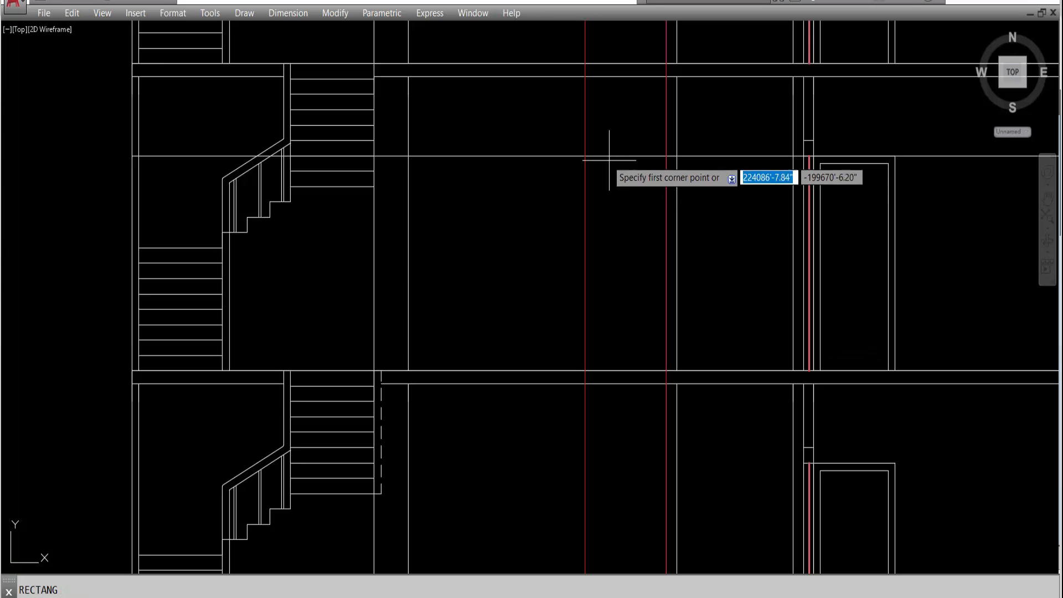
left_click(585, 156)
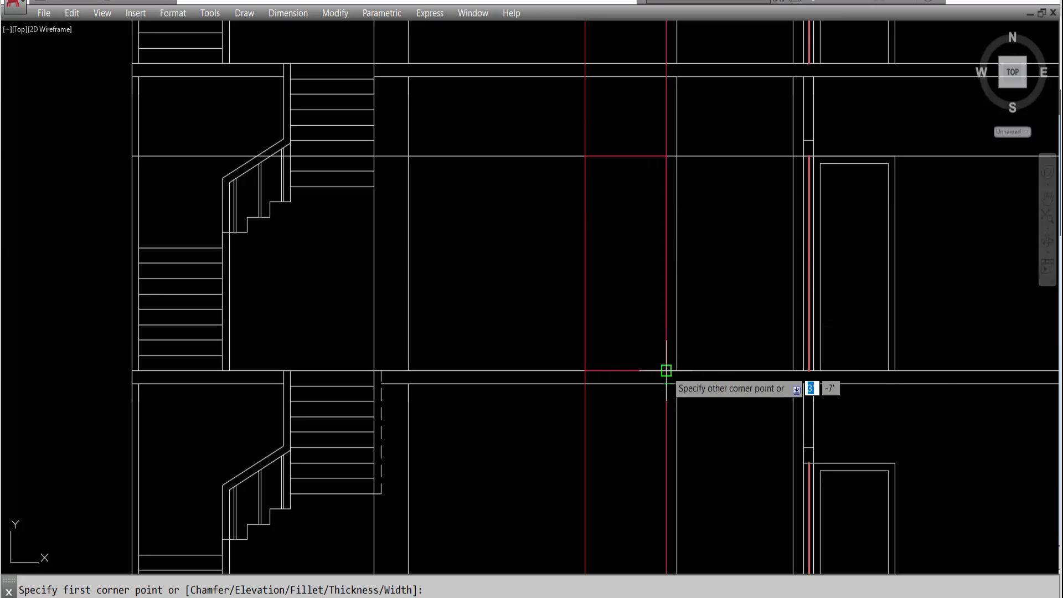
Trim the new door rectangle's bottom edge along the floor line and erase the two vertical construction lines.
type("tr")
key("Return")
key("Return")
left_click(639, 370)
key("Escape")
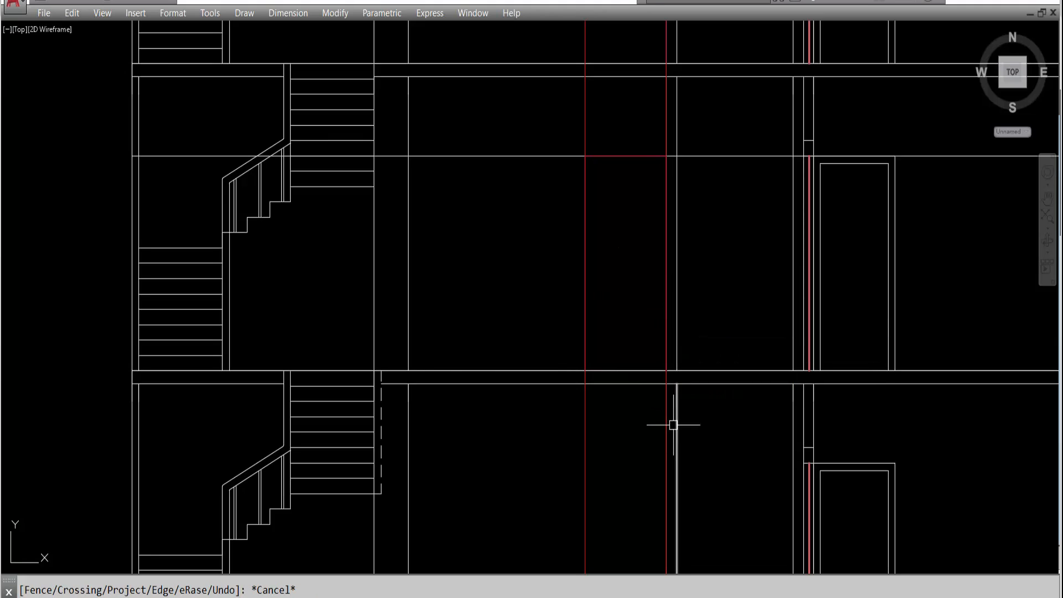
key("Delete")
Offset the new door outline 3 inches inward to form the door frame.
type("o")
key("Return")
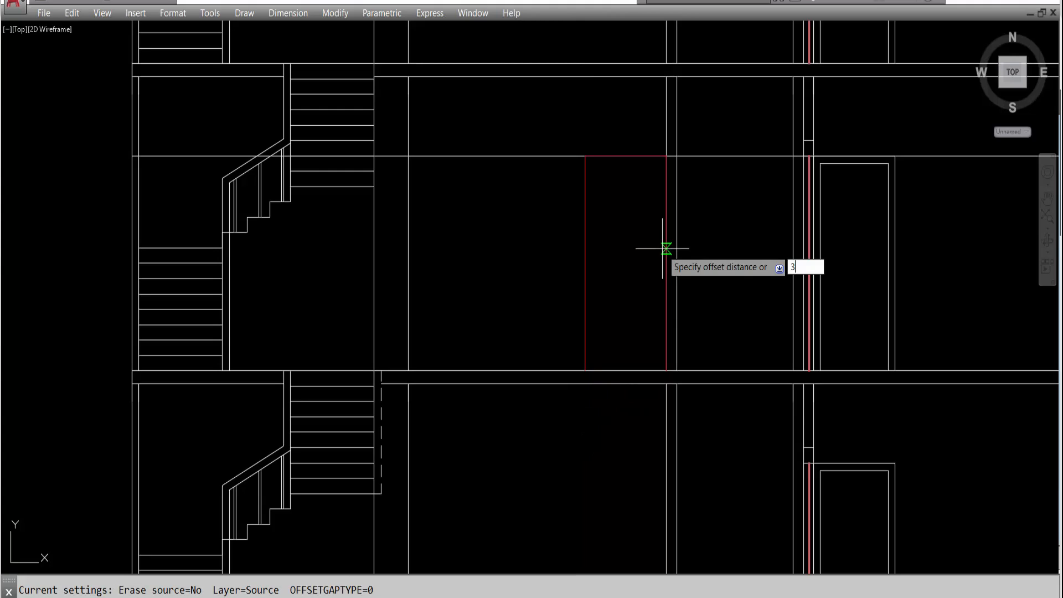
type("3")
key("Return")
left_click(640, 155)
left_click(617, 254)
key("Escape")
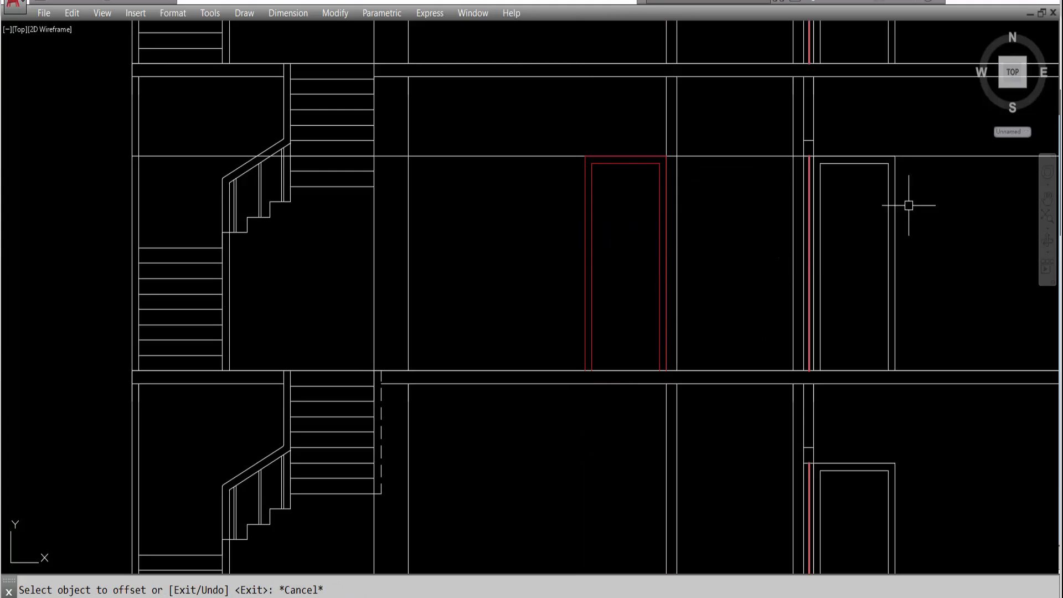
Select the existing white door frame on the second storey.
left_click(896, 180)
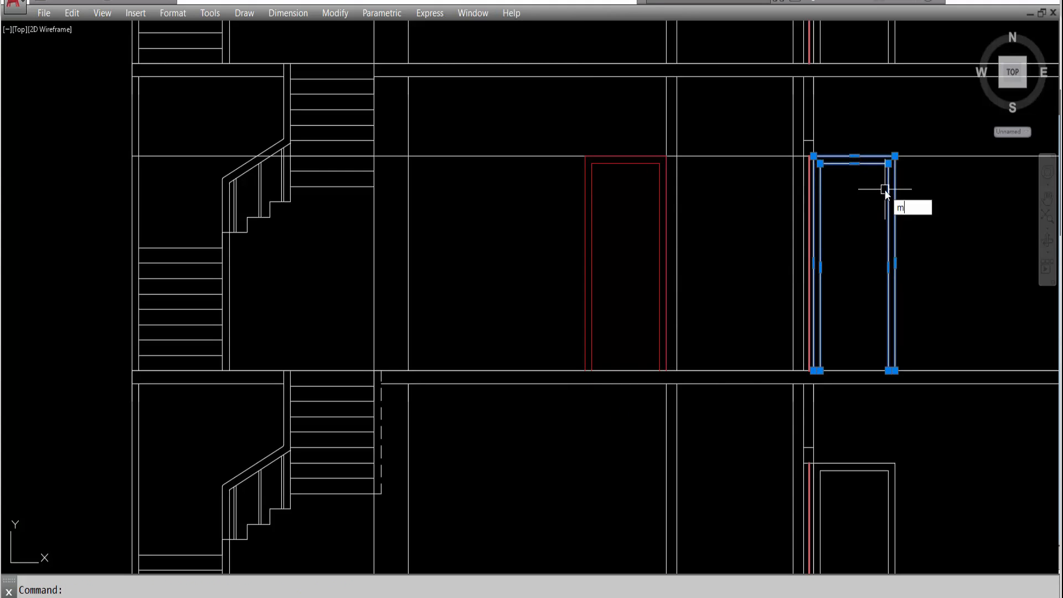
Match the properties of the white door frame onto the red door frame on the same storey of the section.
type("ma")
key("Return")
left_click(894, 199)
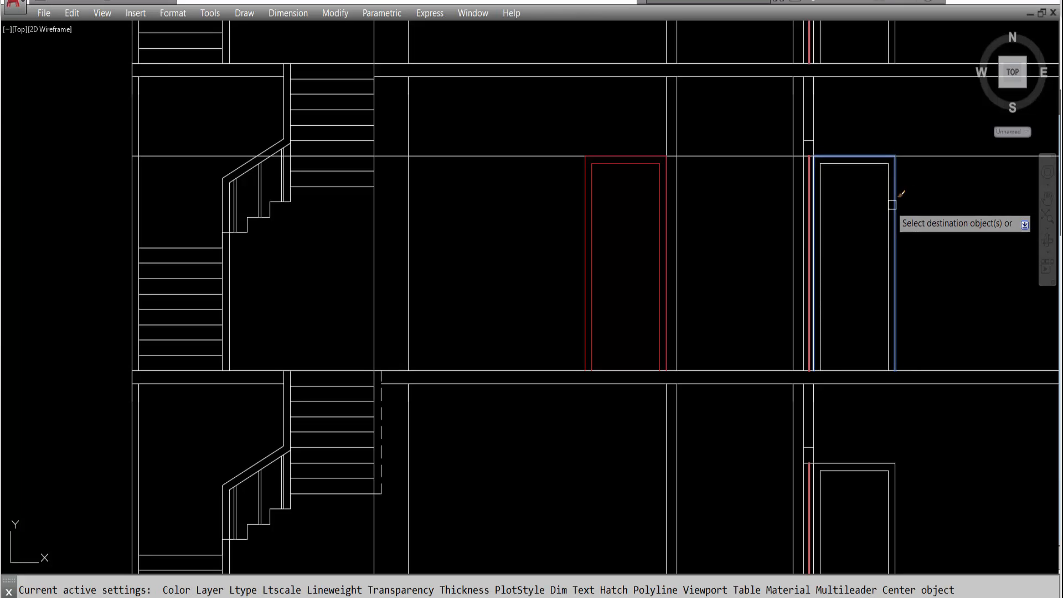
left_click(606, 200)
left_click(524, 230)
key("Escape")
Delete the horizontal guide line running across the section at the door-head level.
scroll(576, 260, "down", 4)
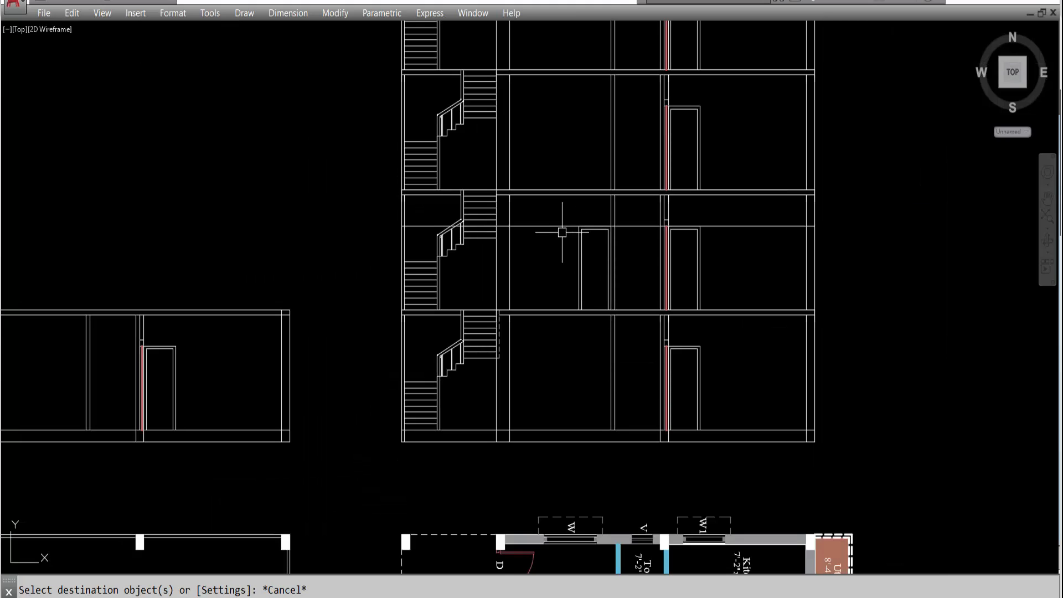
left_click(559, 226)
left_click(558, 215)
key("Delete")
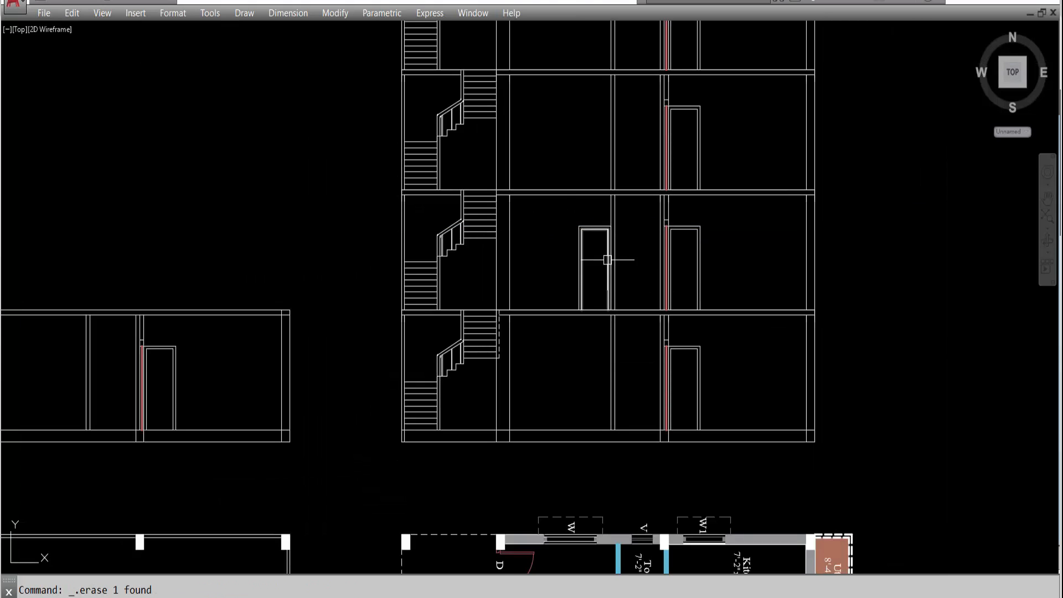
scroll(604, 254, "up", 3)
left_click(591, 279)
left_click(556, 194)
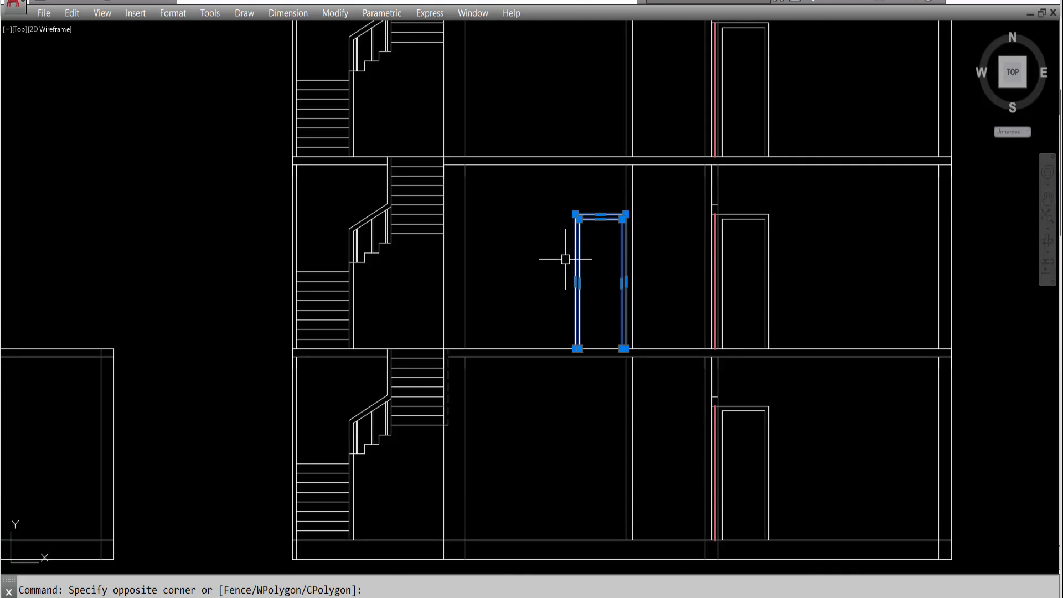
key("Escape")
Draw vertical construction lines through both faces of the wall between the 12'-0"x10'-0" Bed Room and the Toilet in the First Floor Plan.
scroll(576, 221, "down", 5)
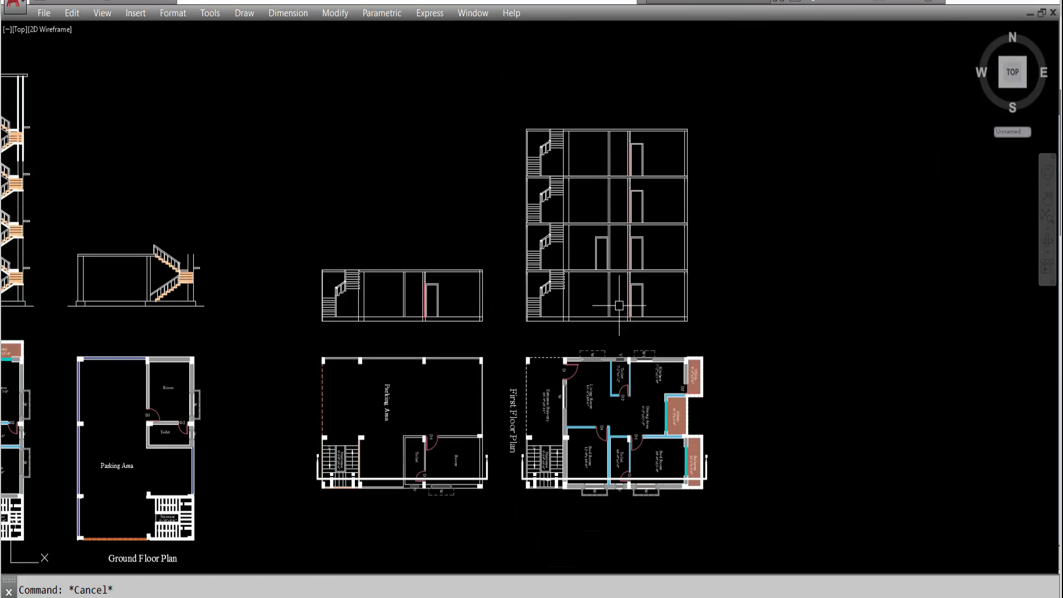
scroll(616, 445, "up", 2)
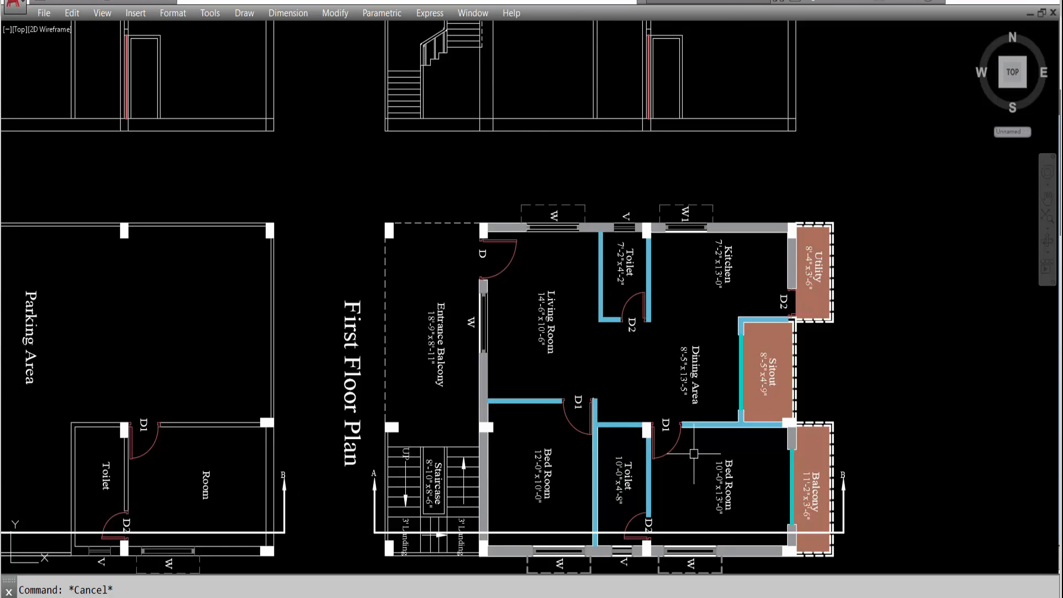
scroll(646, 450, "down", 2)
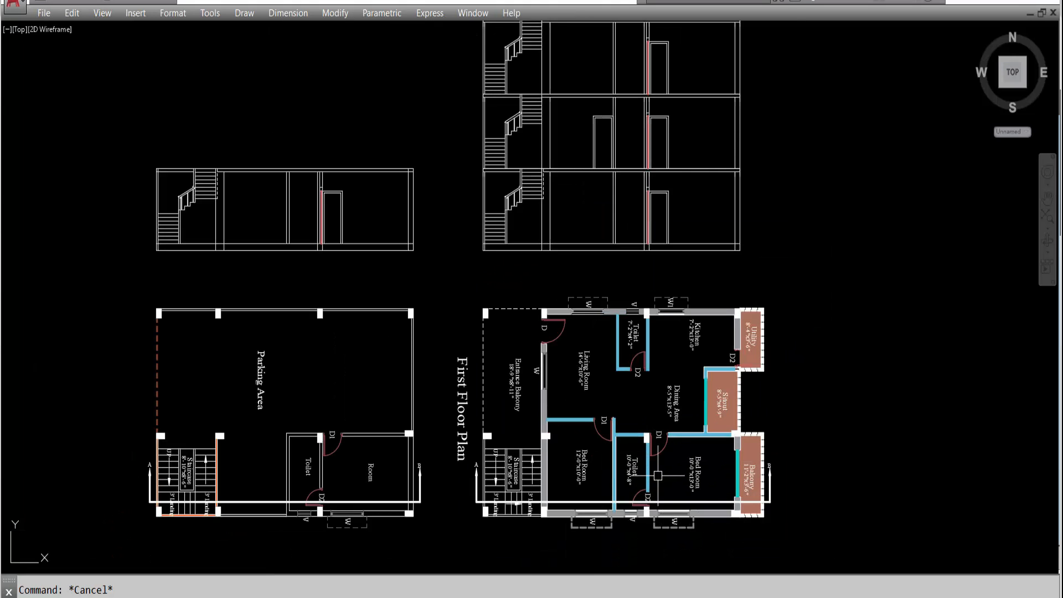
key("Return")
type("v")
key("Return")
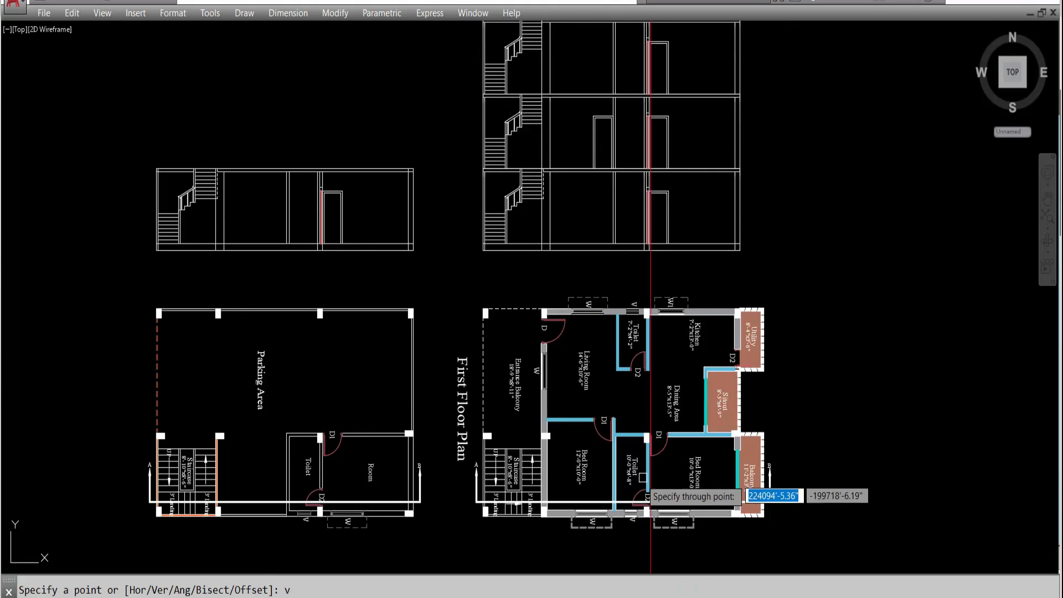
scroll(613, 502, "up", 6)
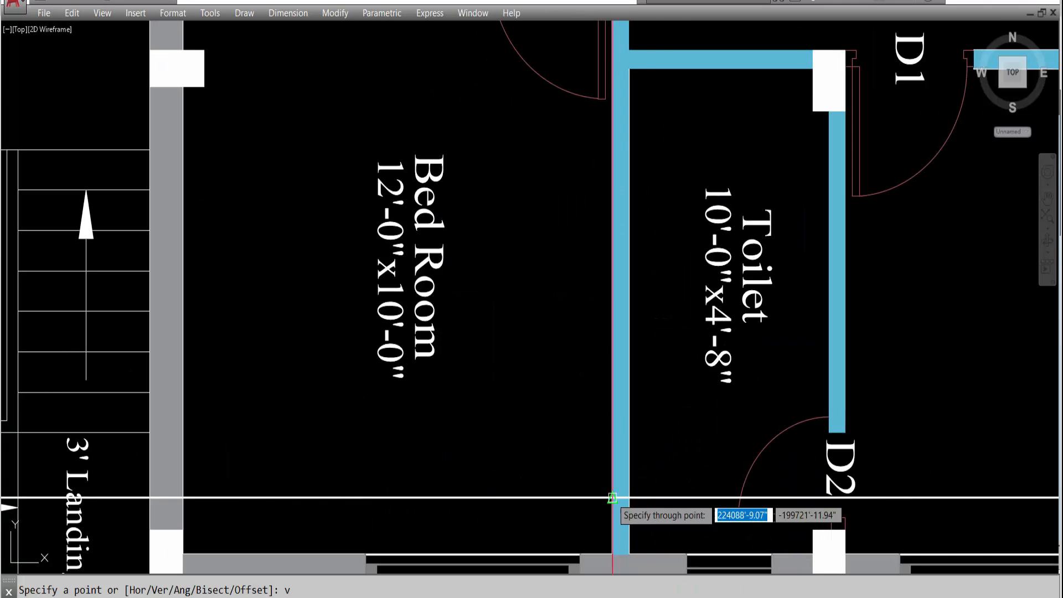
scroll(735, 463, "down", 4)
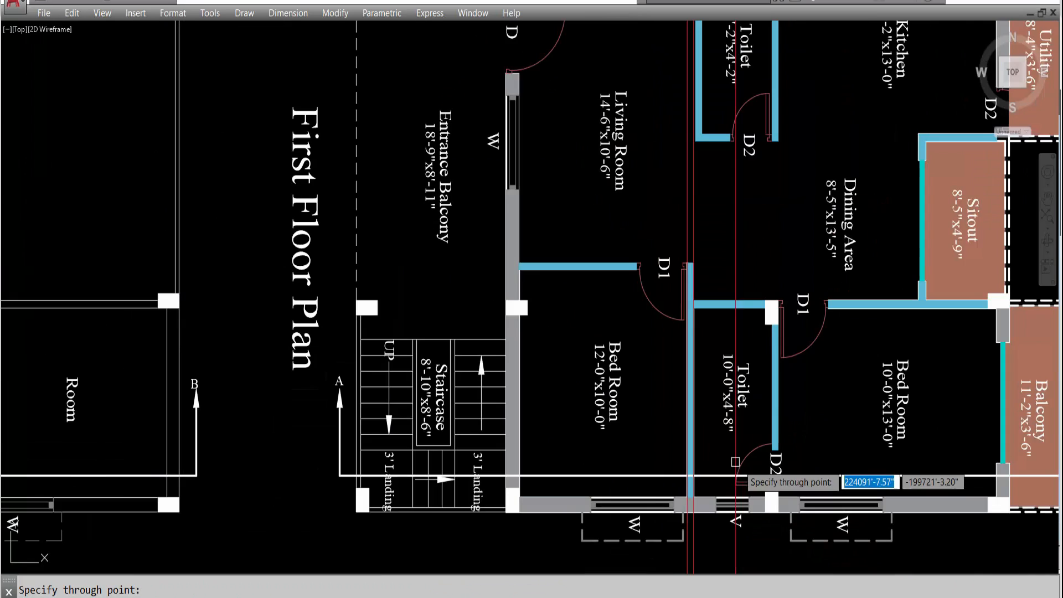
scroll(735, 462, "up", 5)
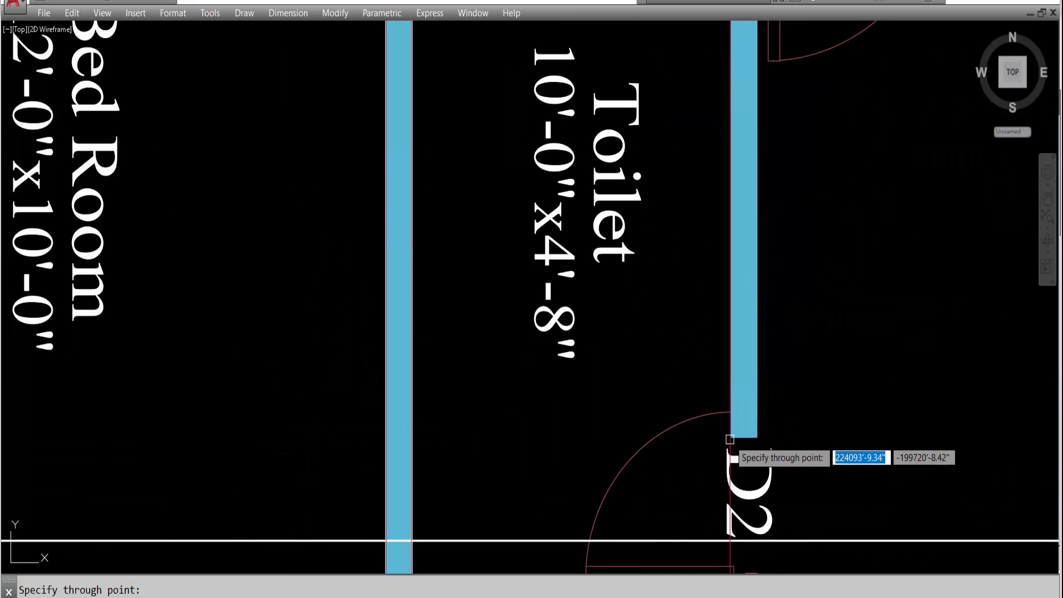
scroll(730, 440, "down", 4)
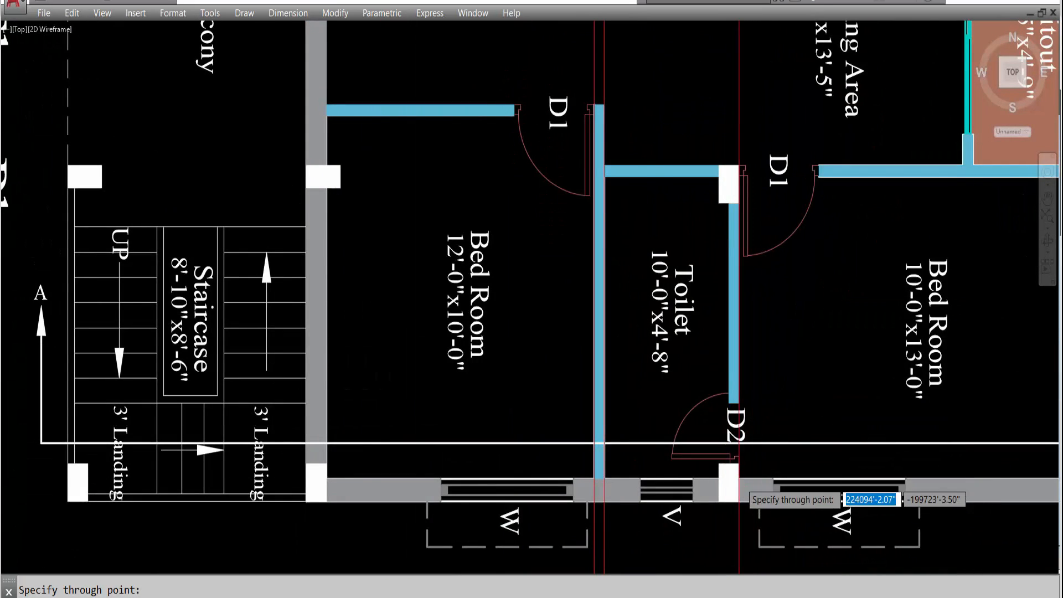
scroll(740, 501, "up", 4)
scroll(719, 313, "down", 5)
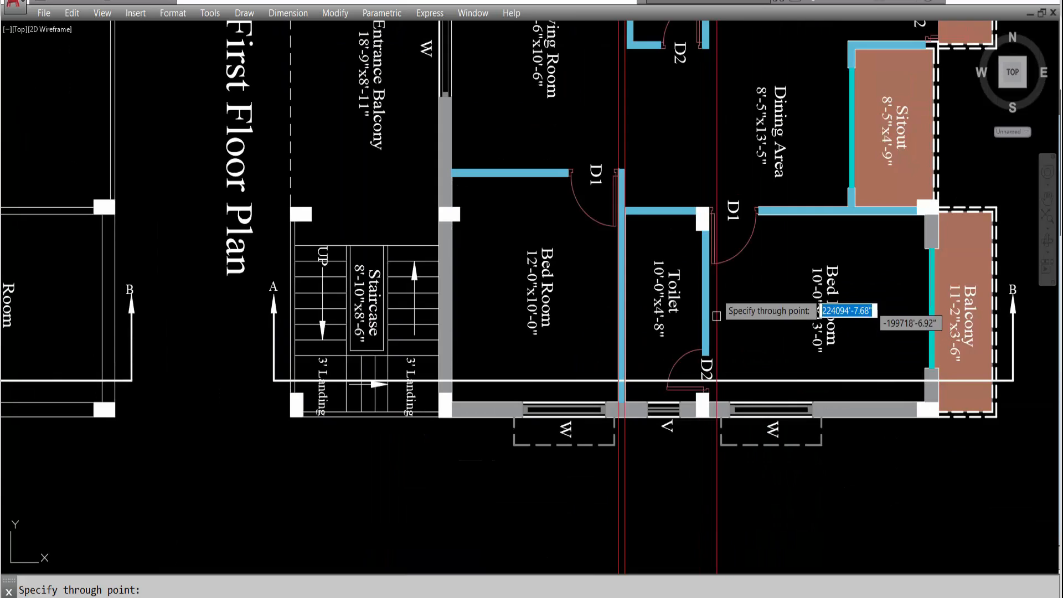
scroll(716, 316, "up", 5)
scroll(742, 296, "down", 5)
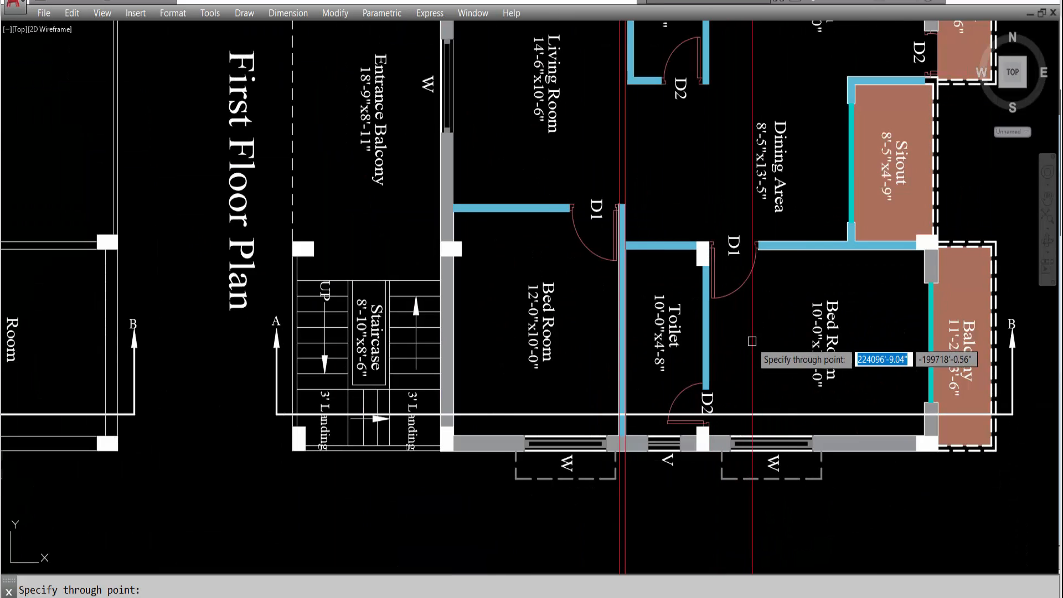
key("ctrl+z")
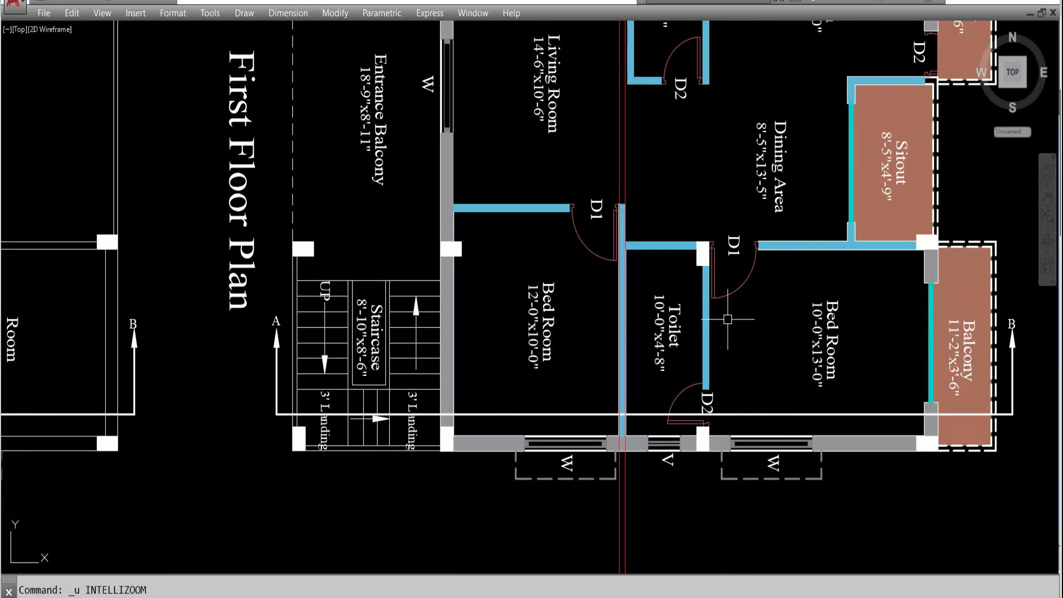
Delete the blue hatch filling the walls around the 10'-0"x4'-8" Toilet.
scroll(707, 343, "up", 5)
left_click(707, 343)
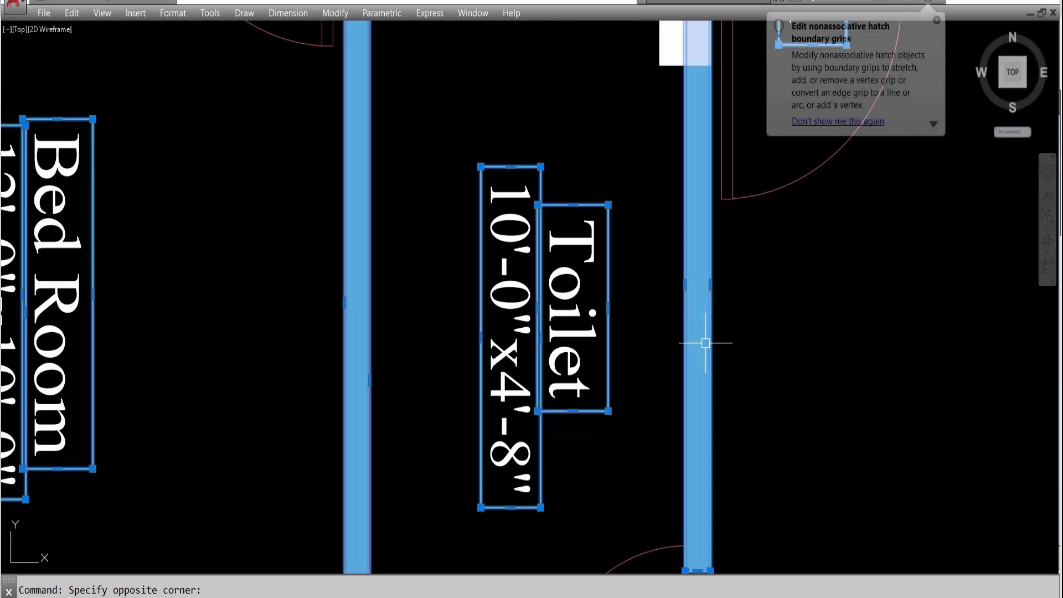
key("Delete")
Draw vertical construction lines through both faces of the wall between the 10'-0"x4'-8" Toilet and the 10'-0"x13'-0" Bed Room.
scroll(707, 343, "down", 6)
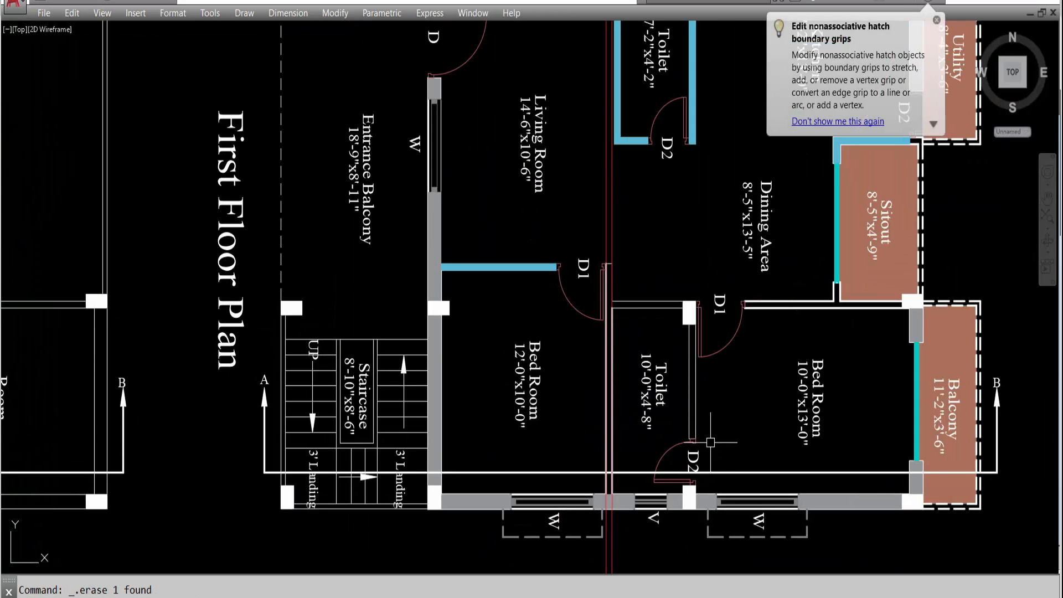
key("Return")
type("v")
key("Return")
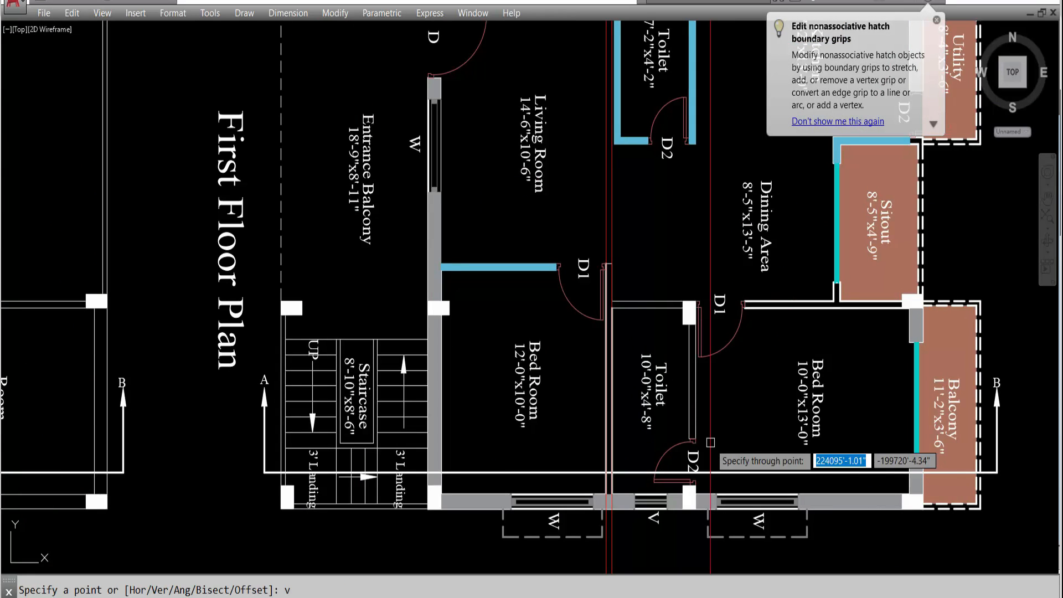
scroll(689, 439, "up", 4)
scroll(690, 439, "up", 4)
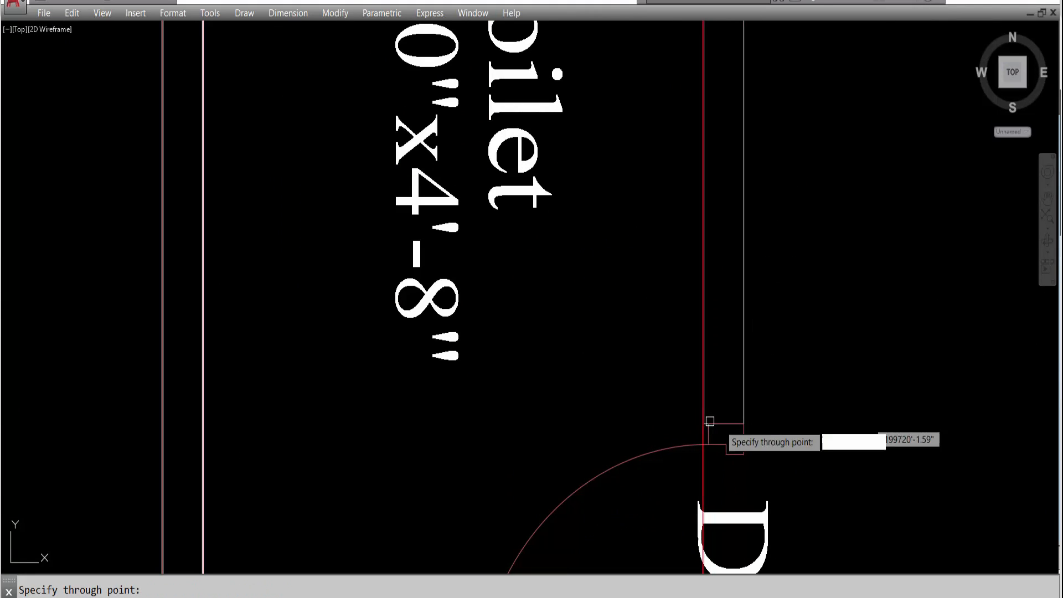
scroll(678, 441, "down", 5)
scroll(678, 441, "down", 5)
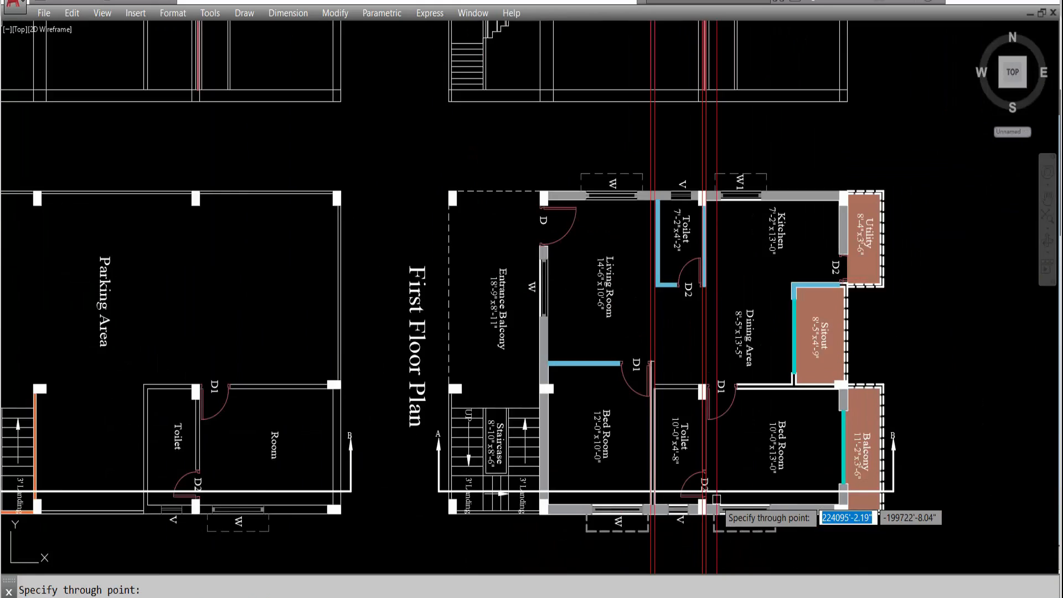
scroll(735, 232, "up", 2)
scroll(735, 232, "down", 3)
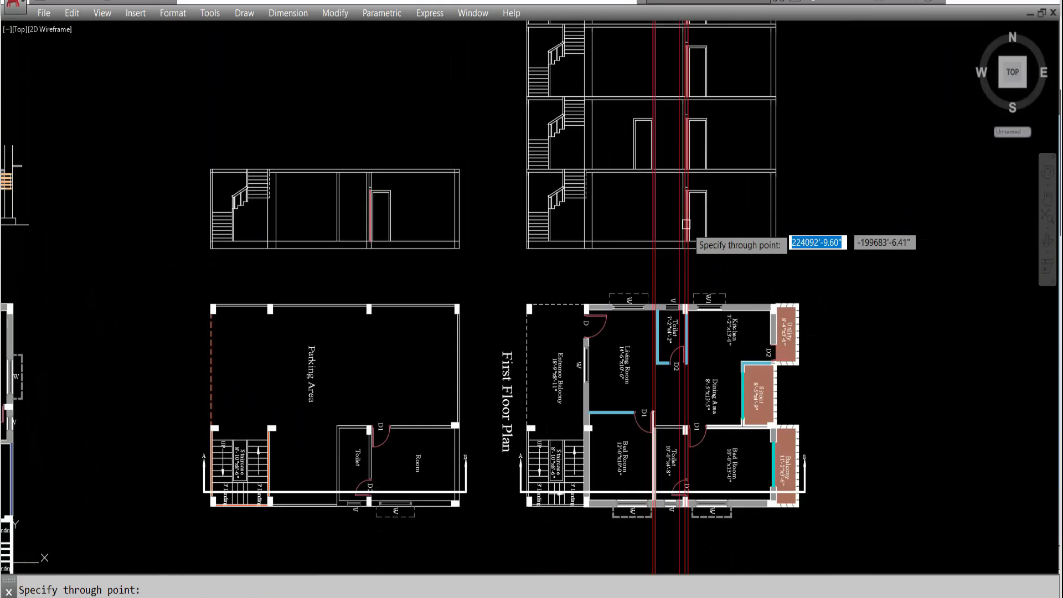
Add a vertical construction line through the far jamb of door D1 of the 10'-0"x13'-0" Bed Room.
scroll(684, 443, "up", 3)
scroll(684, 442, "up", 3)
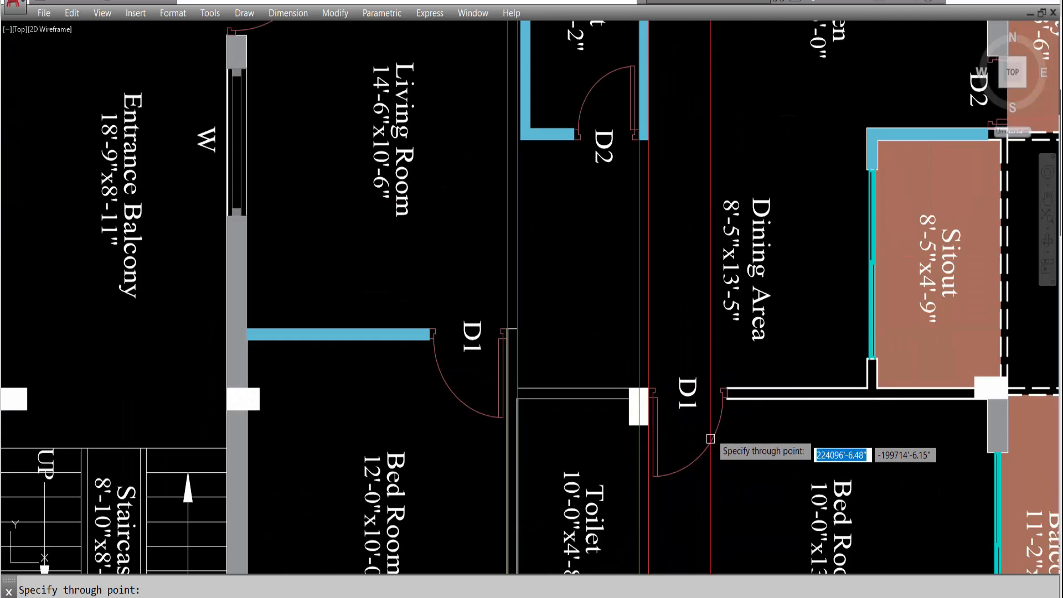
scroll(719, 400, "up", 5)
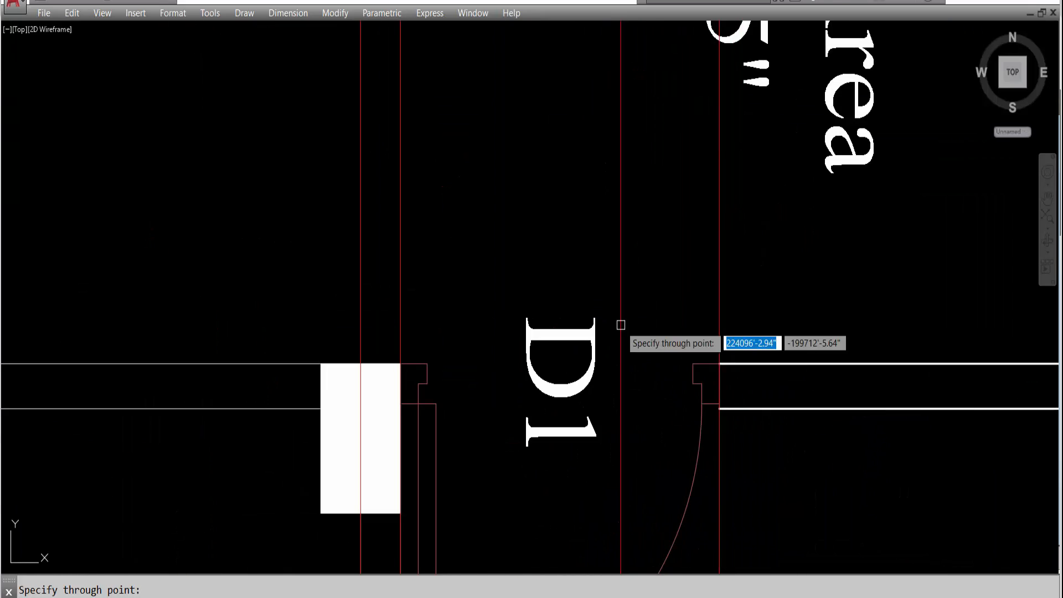
scroll(795, 432, "down", 6)
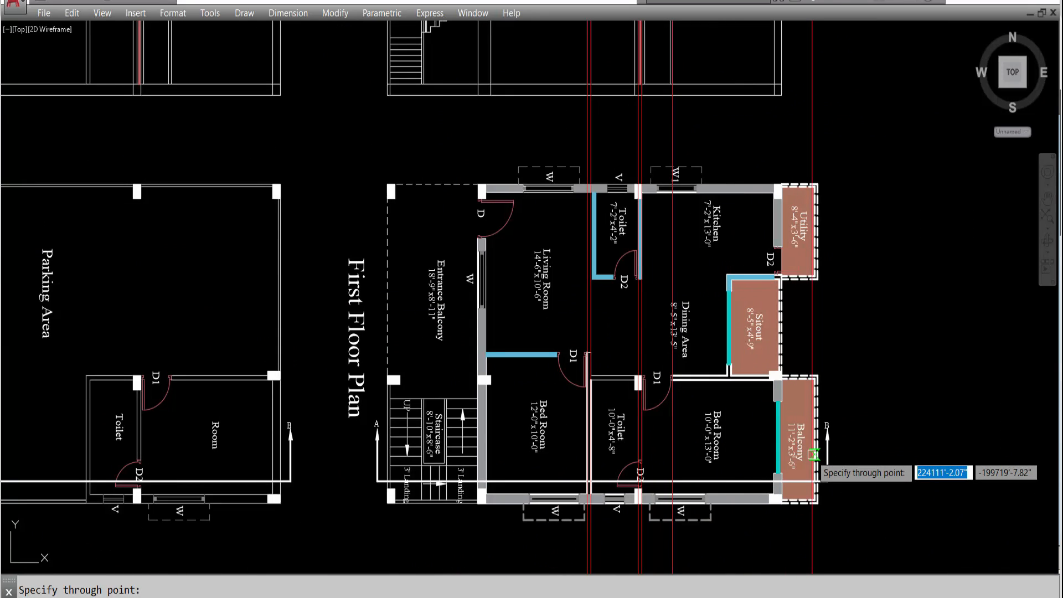
Add vertical construction lines through both faces of the wall between the Bed Room and Balcony and through the Balcony's outer edge.
scroll(779, 488, "up", 4)
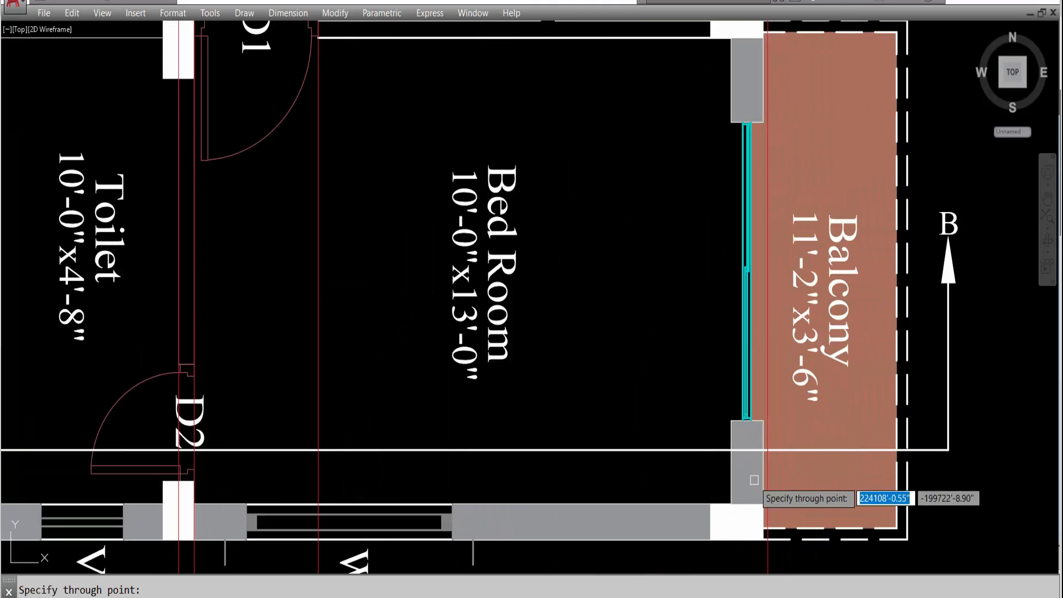
left_click(729, 449)
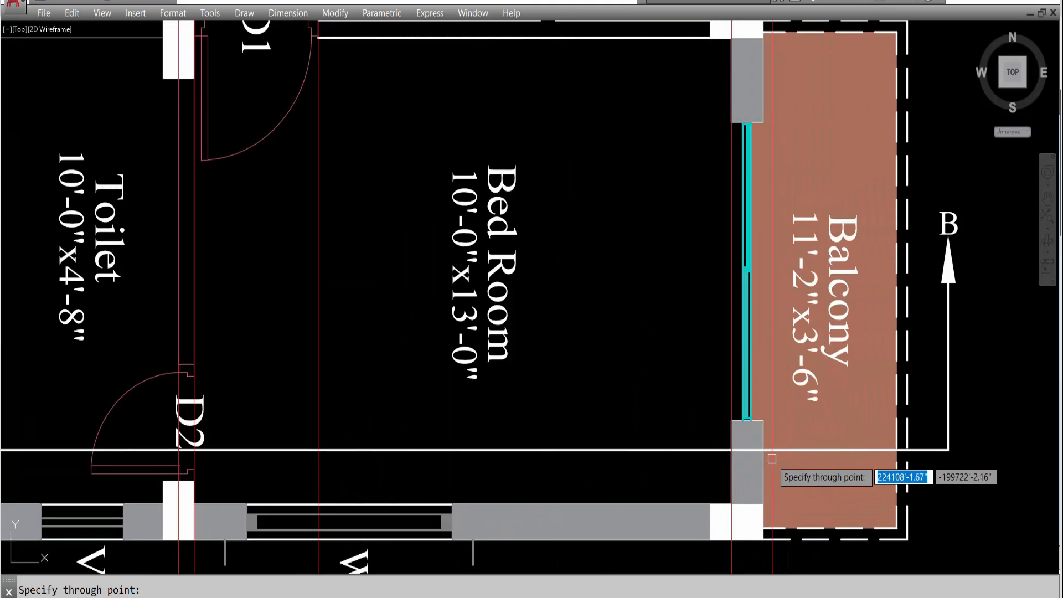
scroll(775, 457, "down", 4)
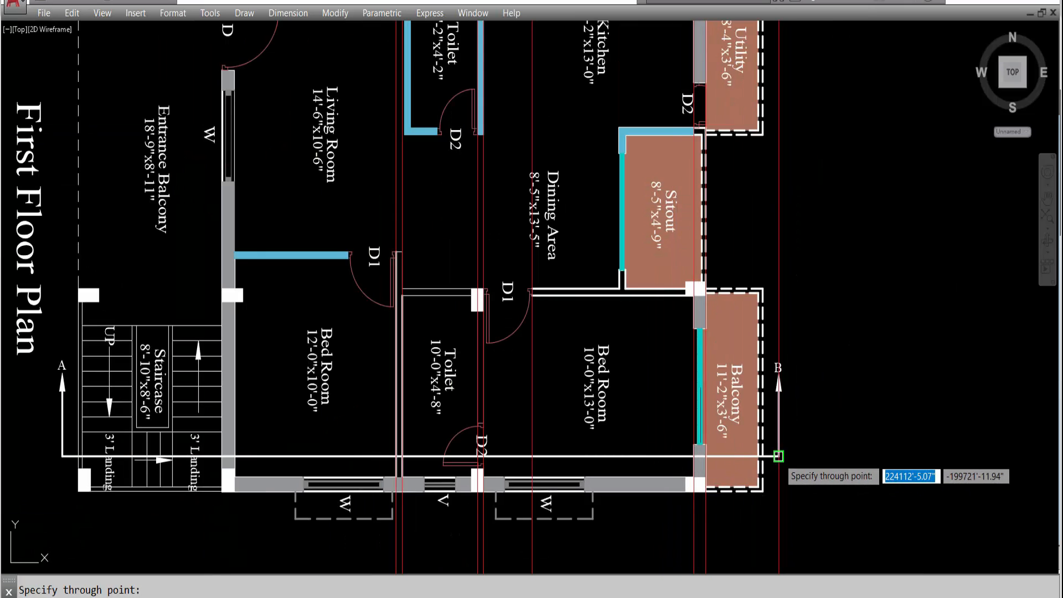
scroll(779, 455, "up", 4)
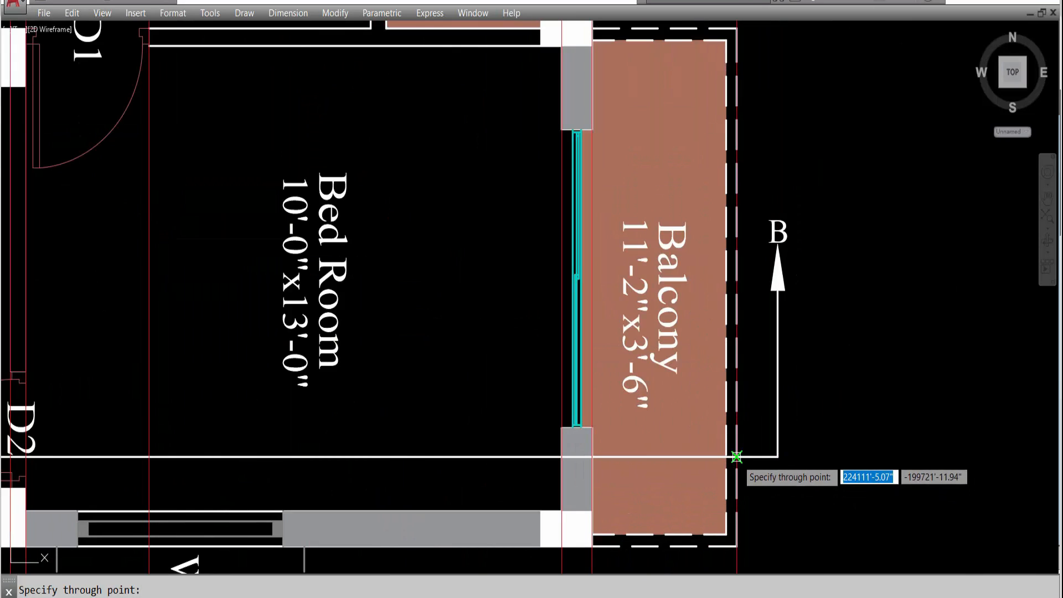
scroll(775, 545, "down", 6)
key("Escape")
Erase the two construction lines that coincide with the section's wall between the Bed Room and Toilet.
scroll(702, 325, "up", 6)
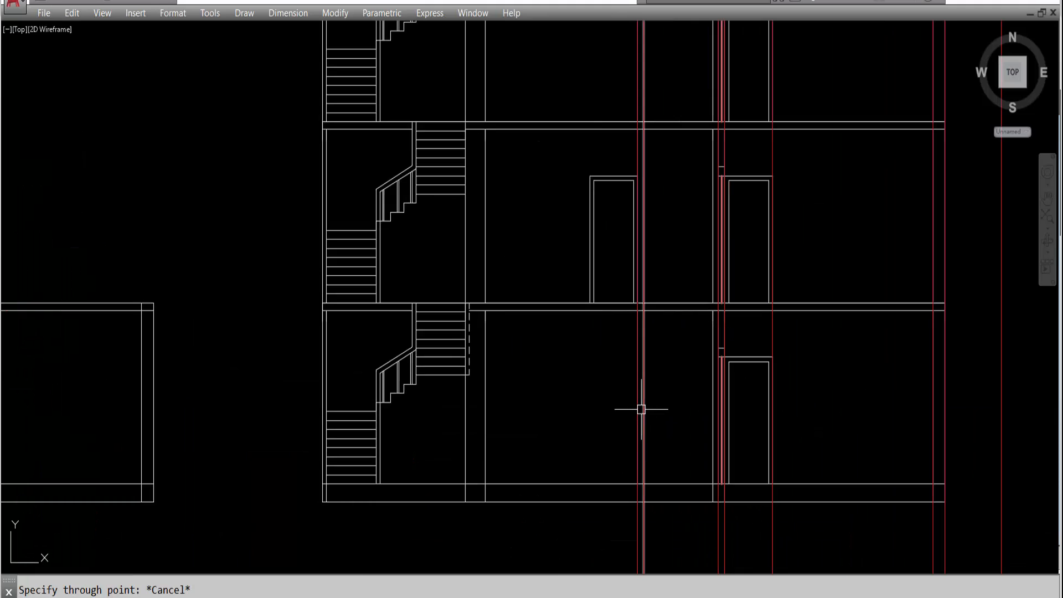
left_click(641, 409)
left_click(623, 412)
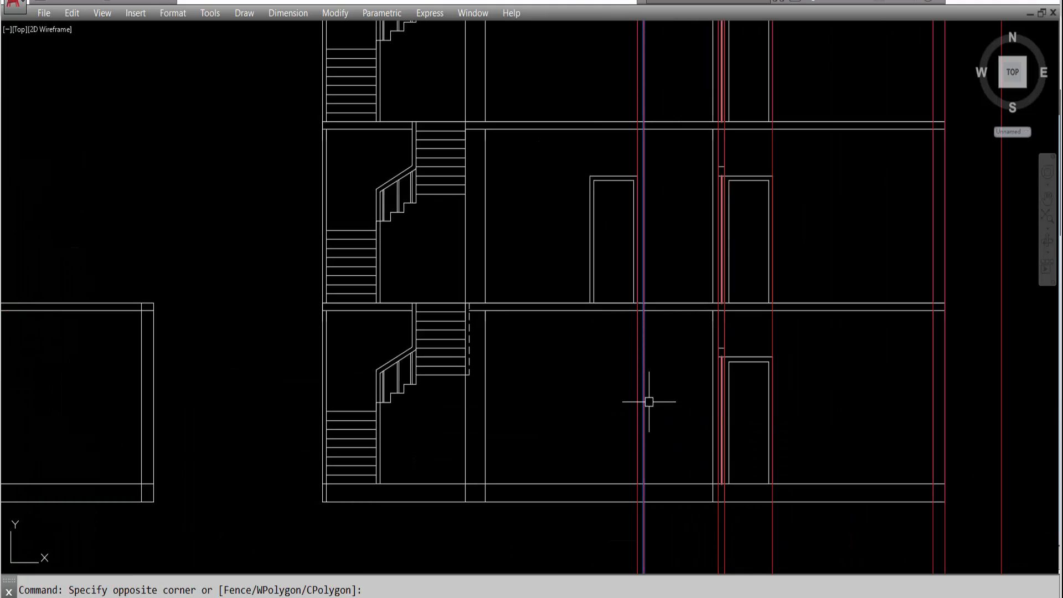
key("Delete")
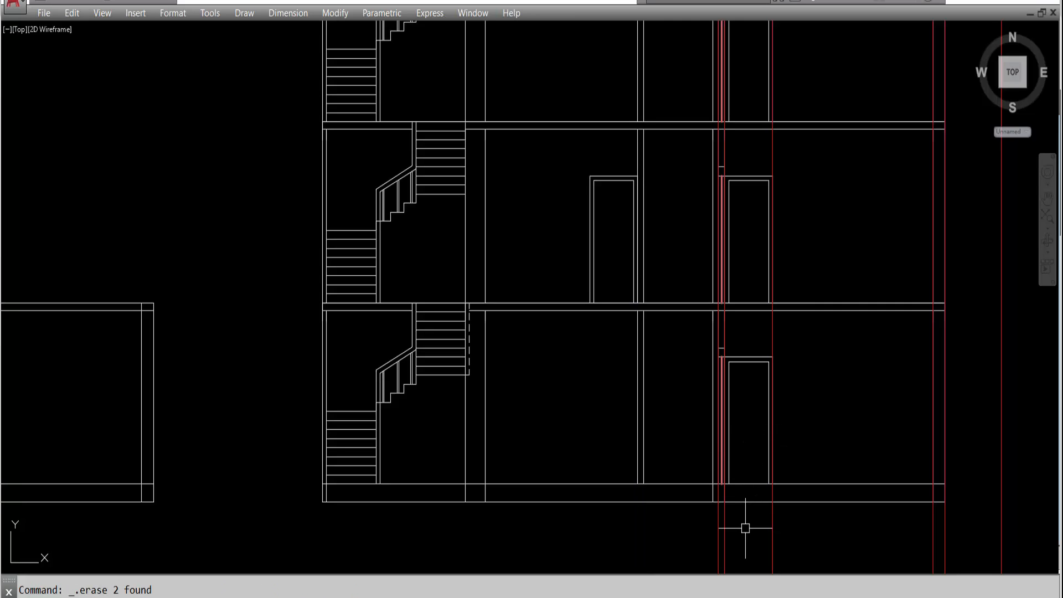
Erase the two construction lines along the wall between the 10'-0"x4'-8" Toilet and the 10'-0"x13'-0" Bed Room.
left_click(716, 520)
scroll(683, 292, "up", 6)
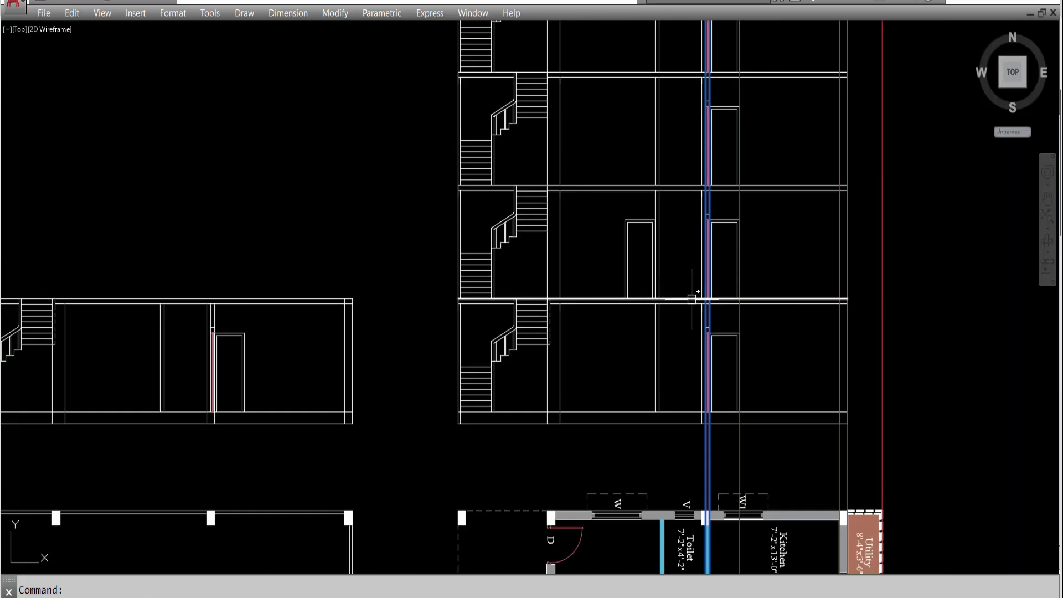
scroll(701, 476, "down", 6)
scroll(701, 476, "up", 2)
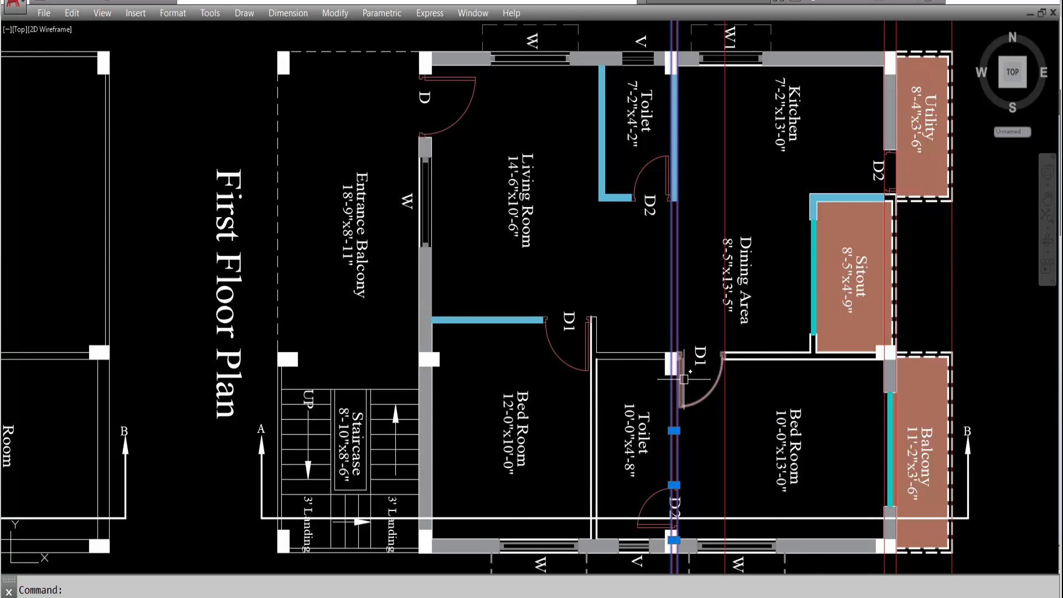
scroll(684, 379, "down", 2)
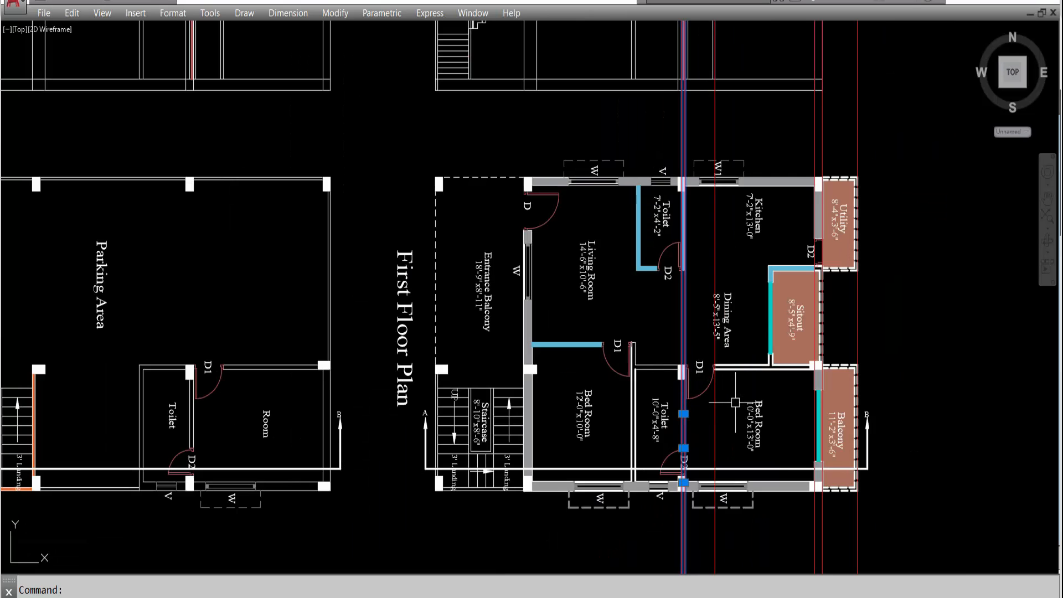
scroll(730, 403, "down", 3)
scroll(701, 240, "up", 3)
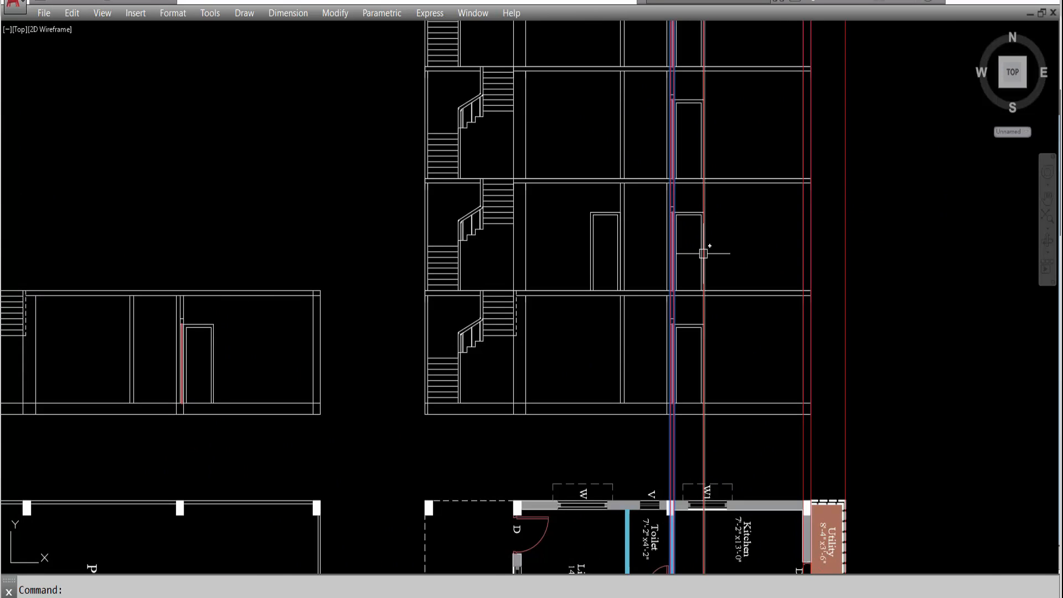
scroll(703, 254, "down", 5)
scroll(687, 449, "up", 4)
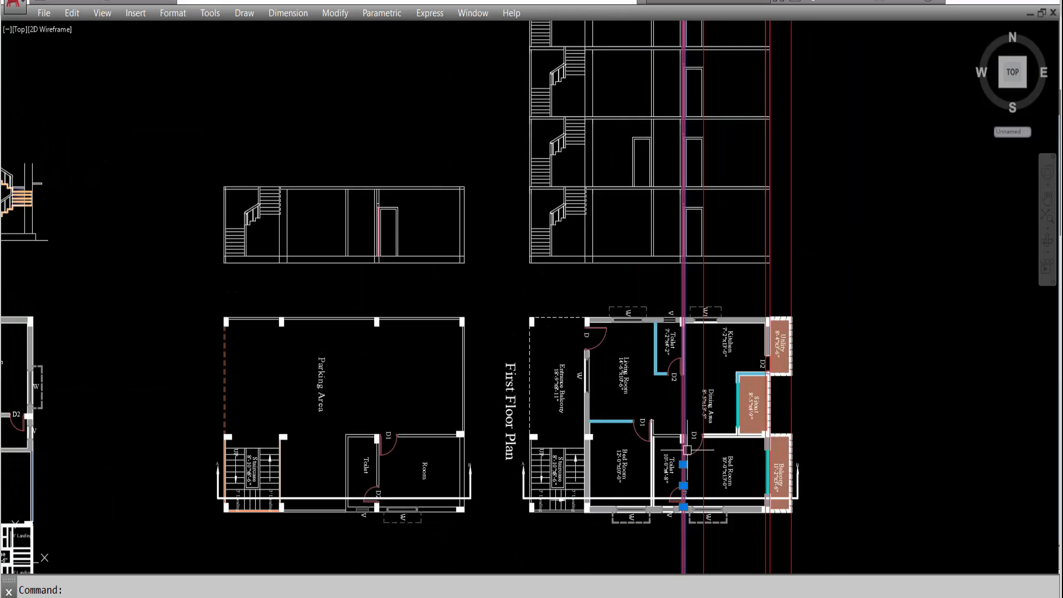
key("Delete")
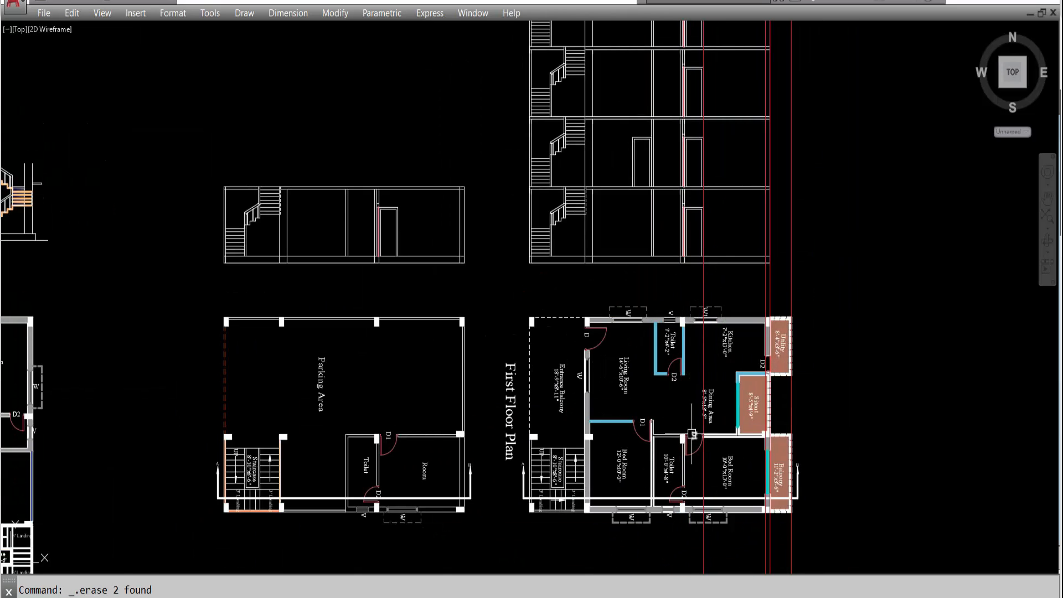
Erase the construction line through the jamb of door D1 of the 10'-0"x13'-0" Bed Room.
scroll(692, 433, "up", 3)
scroll(685, 448, "down", 5)
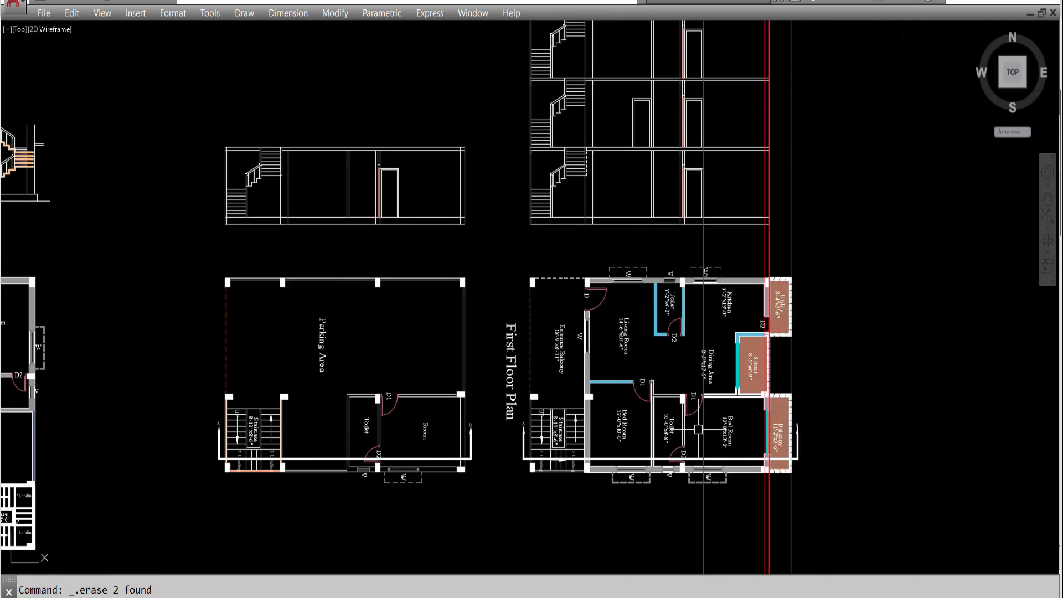
scroll(691, 387, "up", 4)
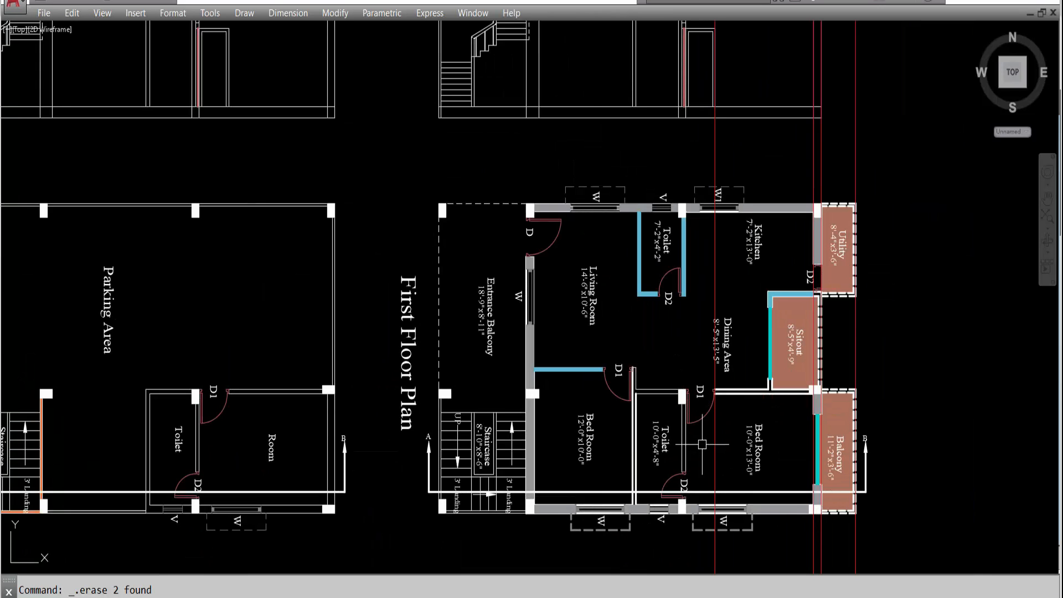
scroll(701, 444, "down", 2)
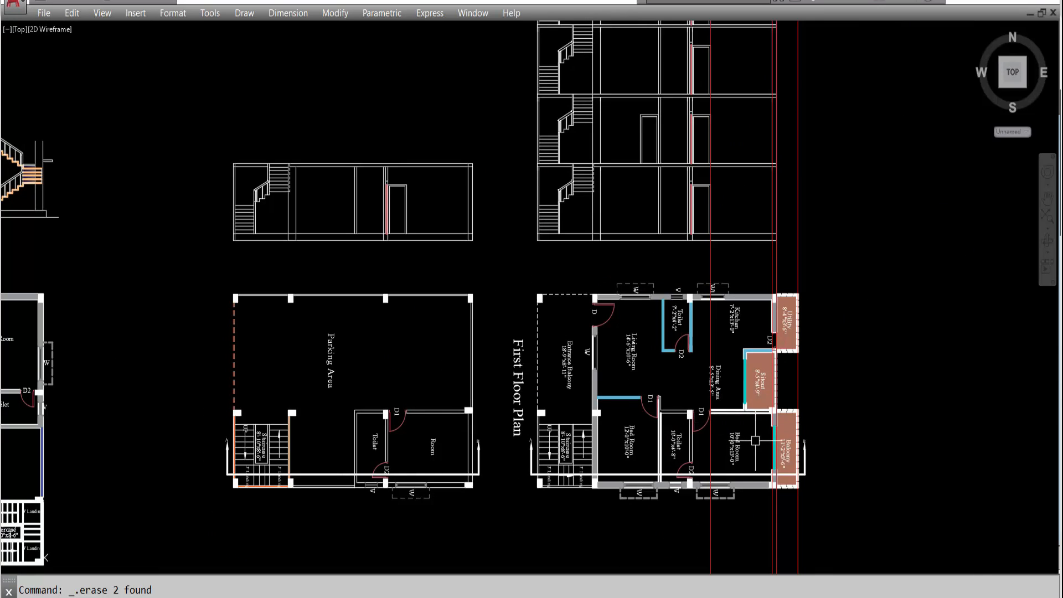
scroll(714, 429, "up", 2)
scroll(706, 466, "down", 3)
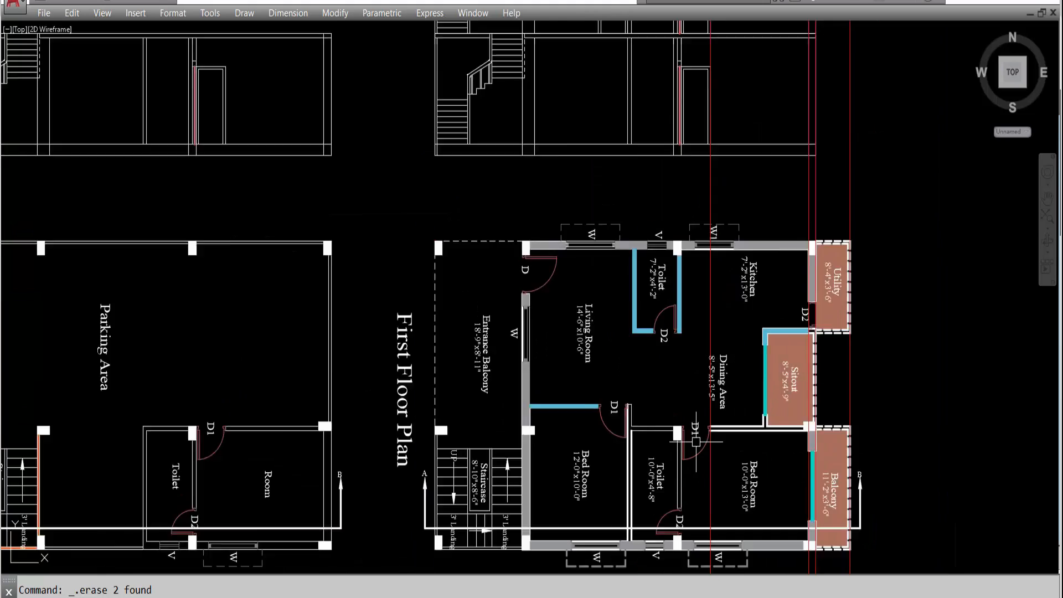
left_click(705, 466)
key("Delete")
Erase the two construction lines along the wall between the 10'-0"x13'-0" Bed Room and the Balcony.
middle_click_drag(764, 474, 716, 471)
left_click(721, 526)
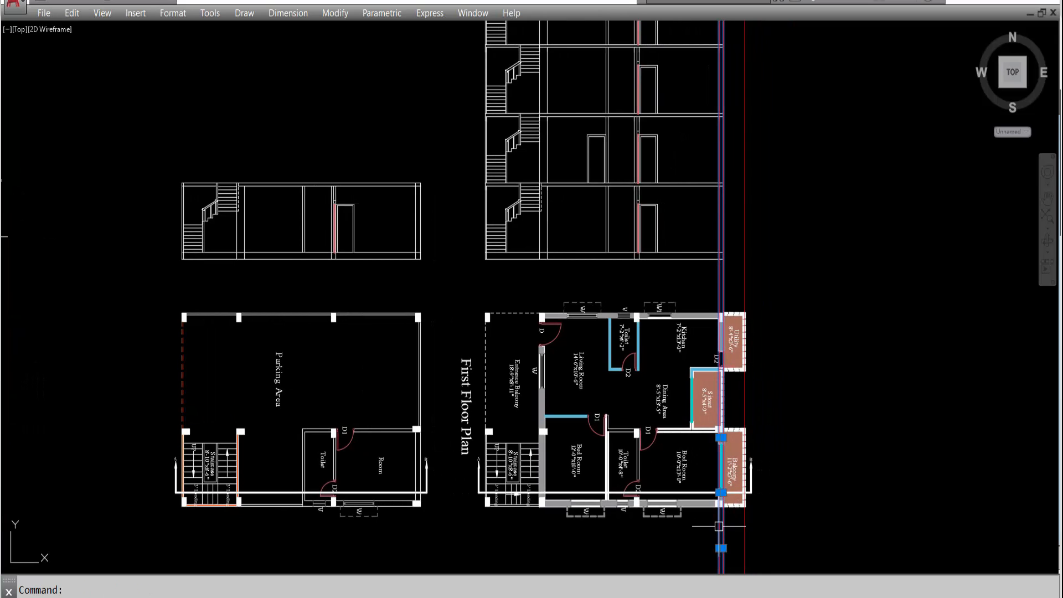
scroll(736, 488, "up", 4)
scroll(687, 449, "down", 6)
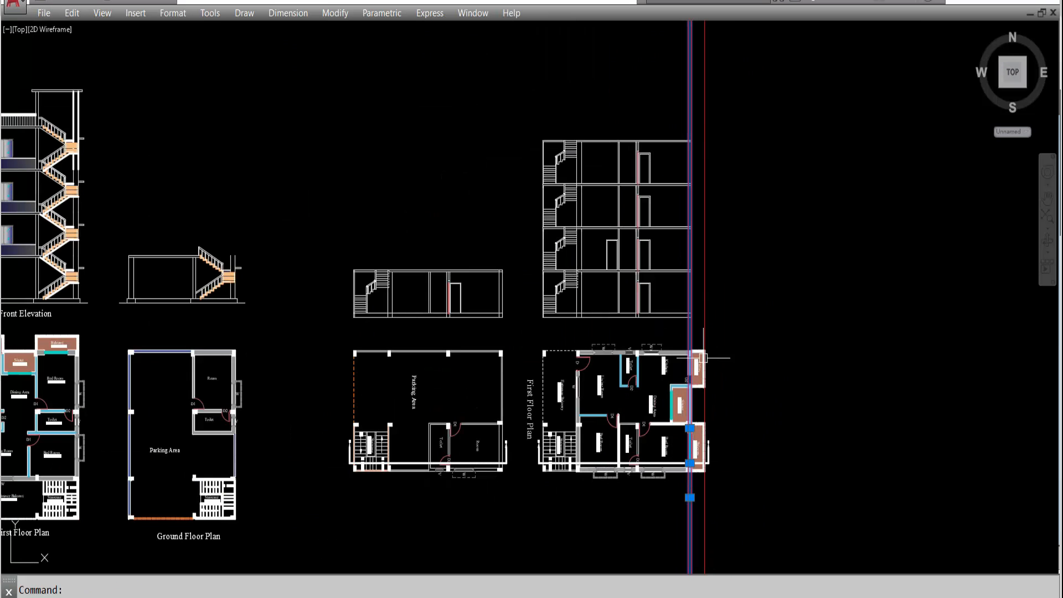
key("Delete")
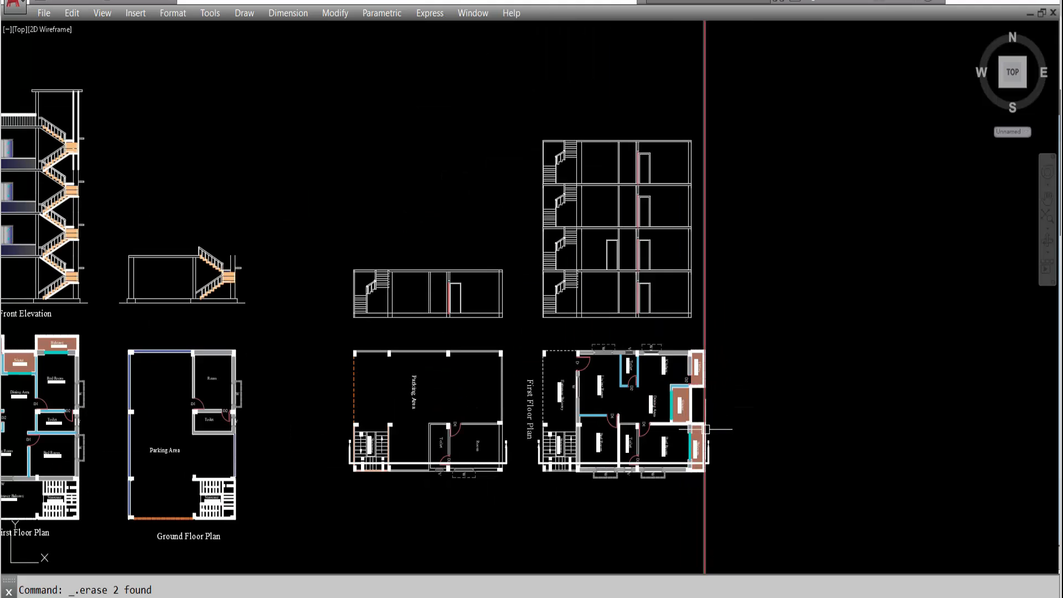
Extend the section's first and second floor slab lines to the construction line at the Balcony's outer edge.
scroll(709, 459, "up", 6)
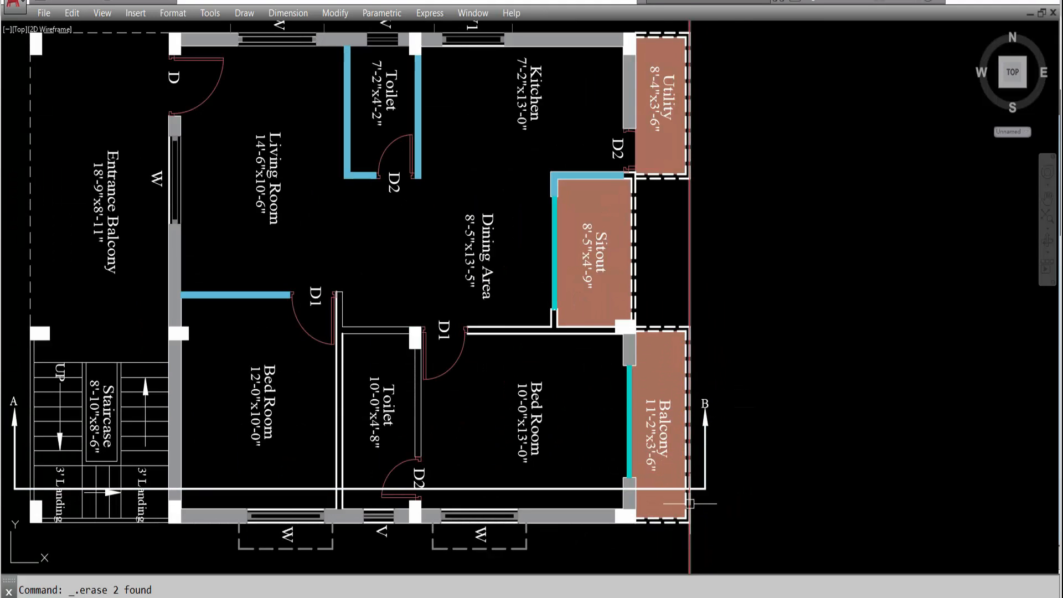
scroll(689, 503, "down", 4)
scroll(715, 499, "down", 4)
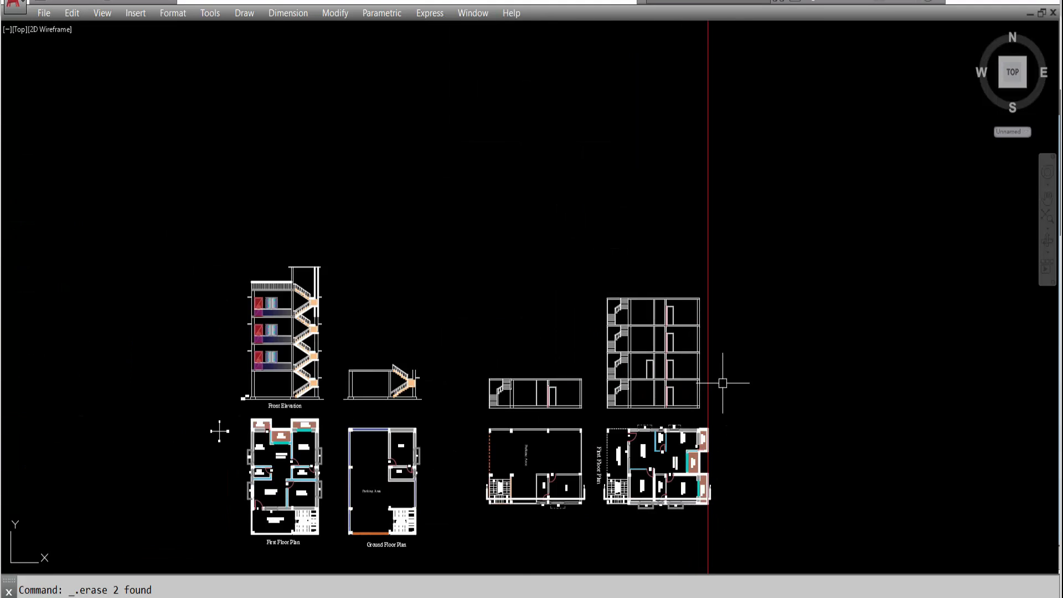
scroll(714, 379, "up", 4)
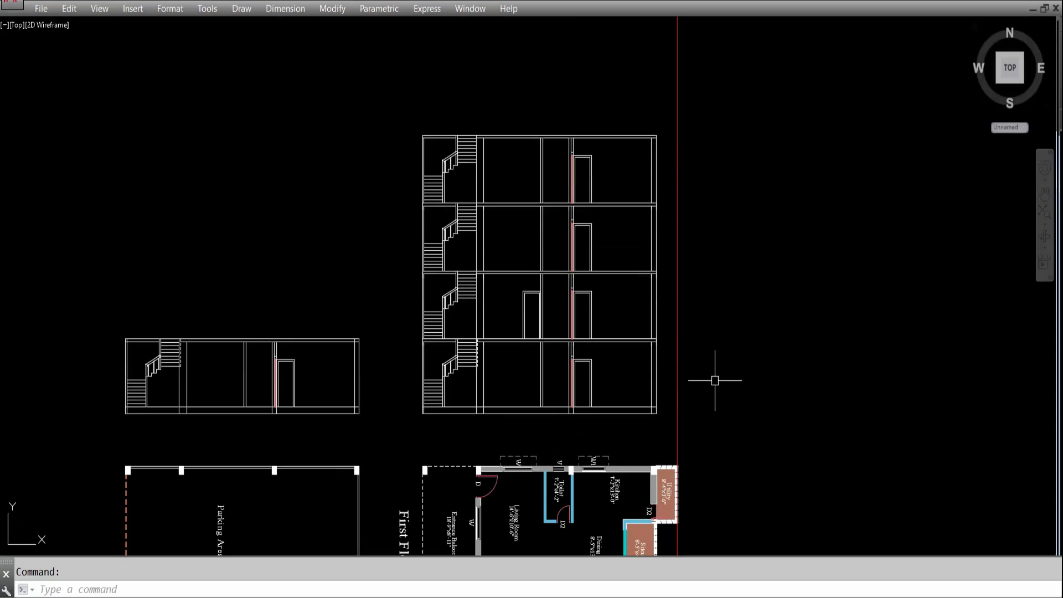
key("Return")
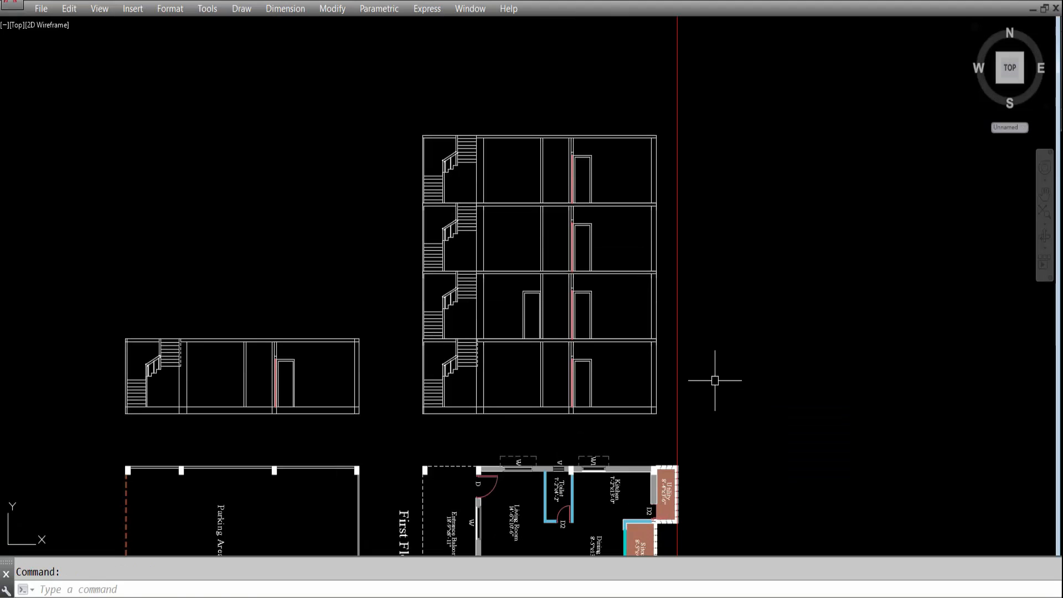
left_click(673, 354)
key("Return")
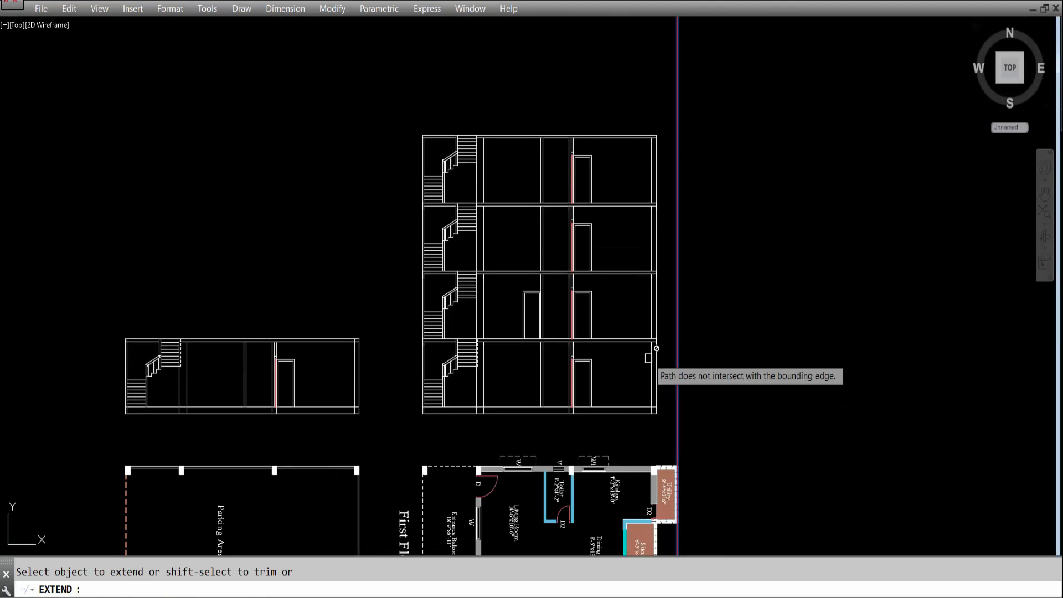
scroll(638, 338, "up", 2)
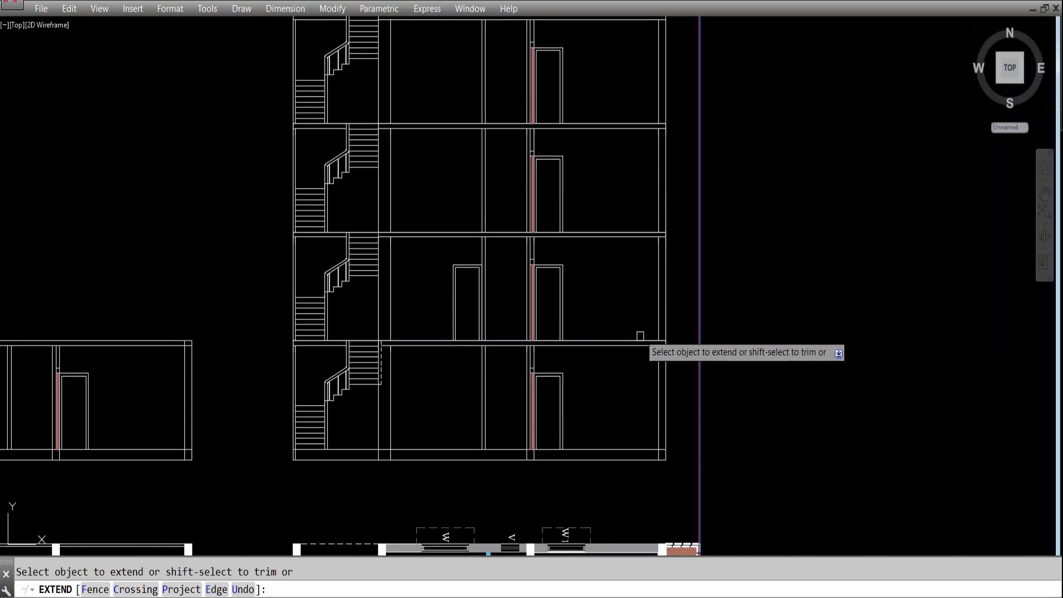
left_click(641, 334)
left_click(615, 379)
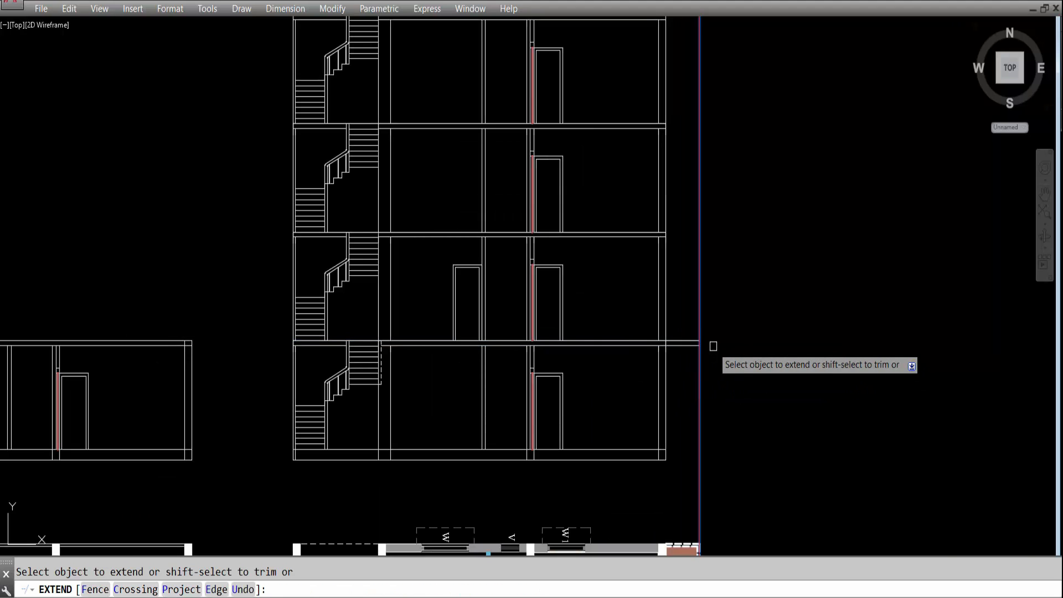
left_click(633, 202)
left_click(623, 230)
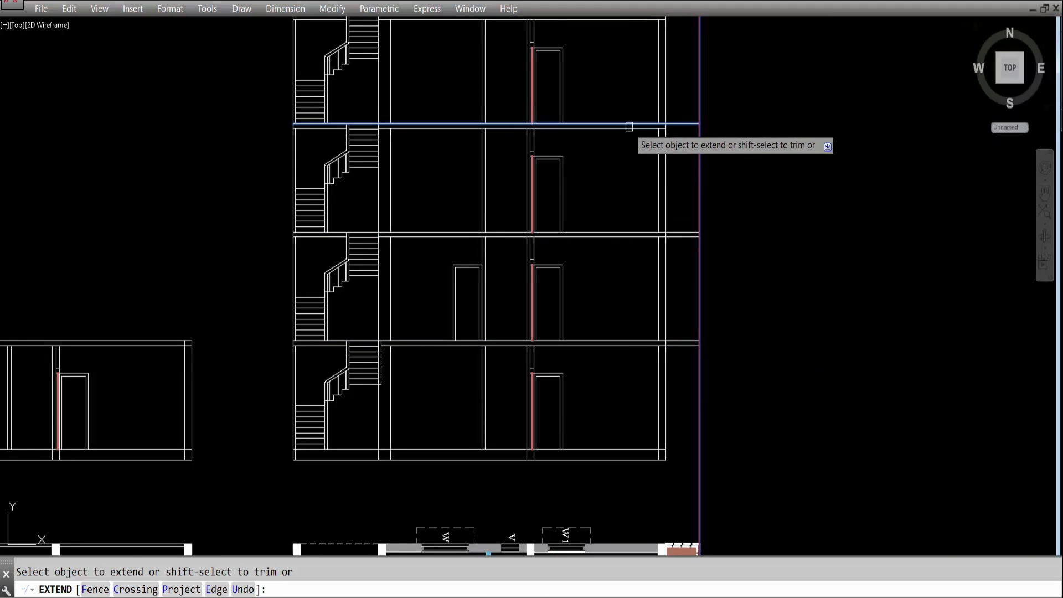
left_click(708, 342)
key("Return")
Offset the top line of the section's first floor slab upward by 2'6" for the balcony parapet.
scroll(690, 343, "up", 2)
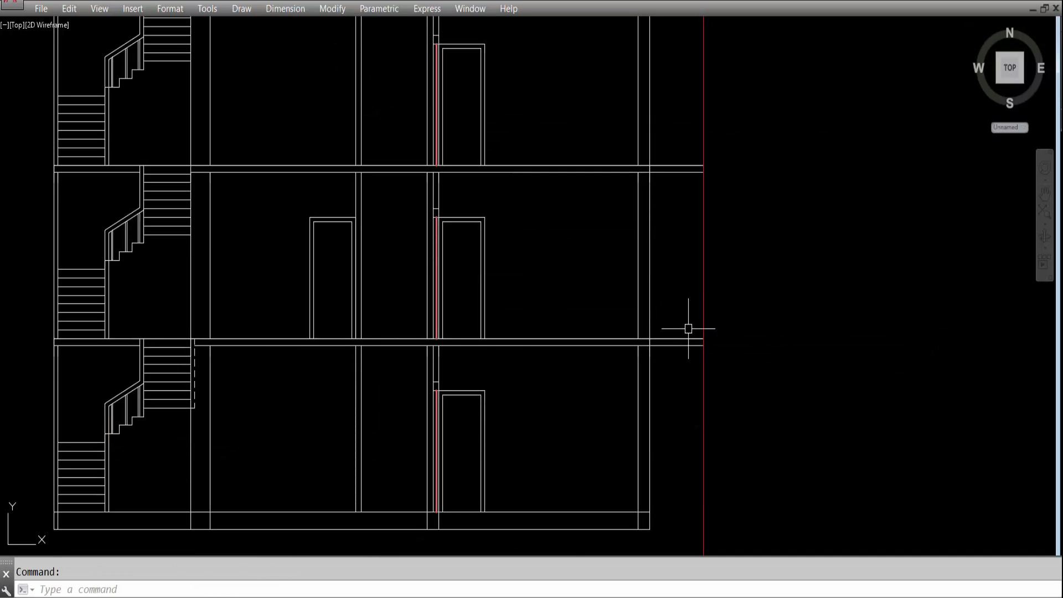
type("o")
key("Return")
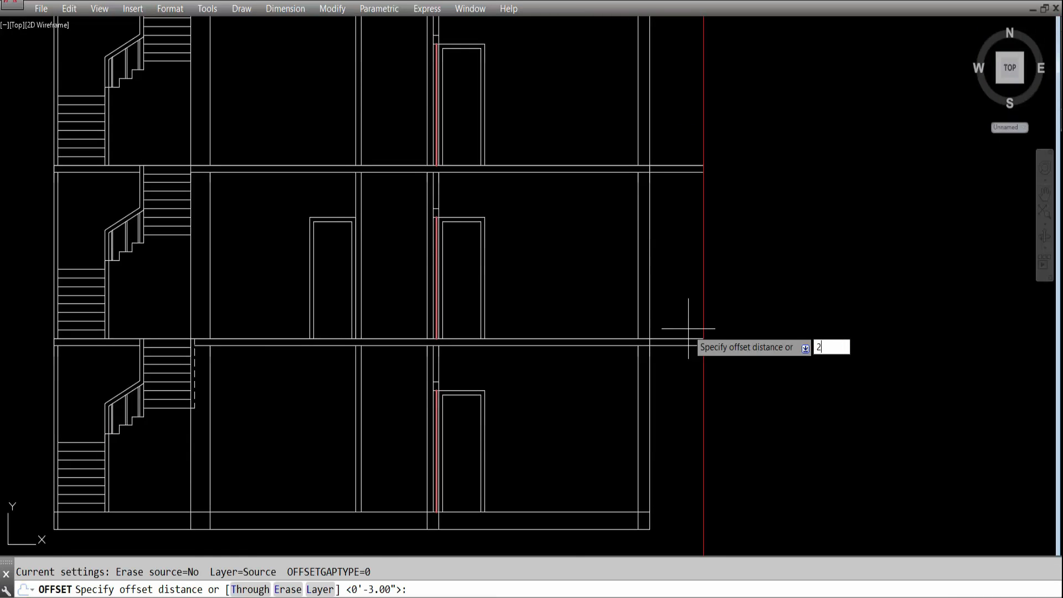
type("2'6")
key("Return")
left_click(690, 339)
left_click(696, 257)
key("Escape")
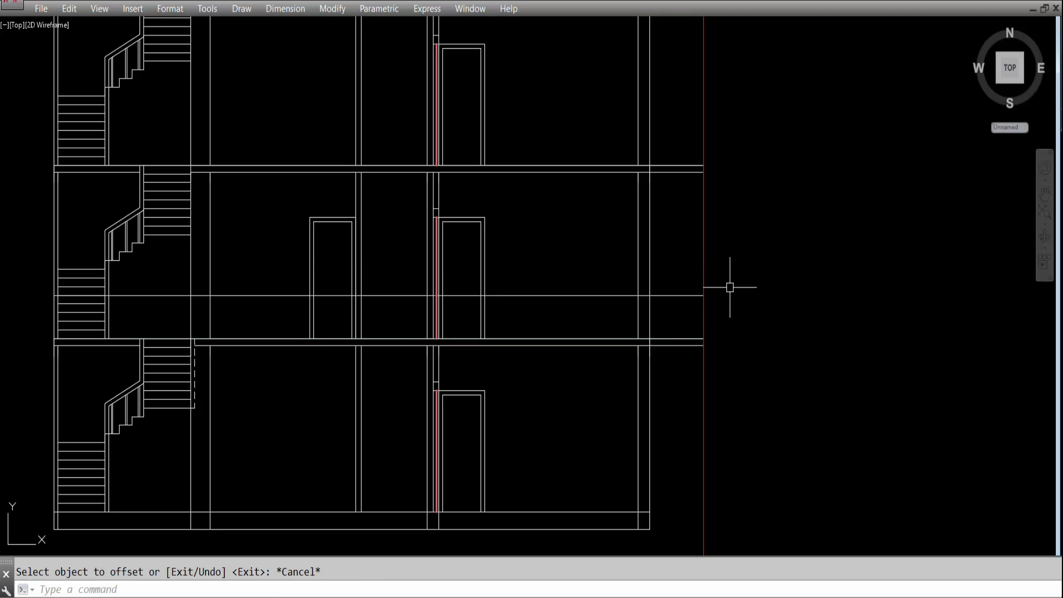
Trim the offset parapet line inside the building so that it spans only the balcony.
type("tr")
key("Return")
key("Return")
key("Escape")
Offset the balcony's parapet line upward by 3".
scroll(693, 309, "down", 4)
scroll(673, 416, "up", 5)
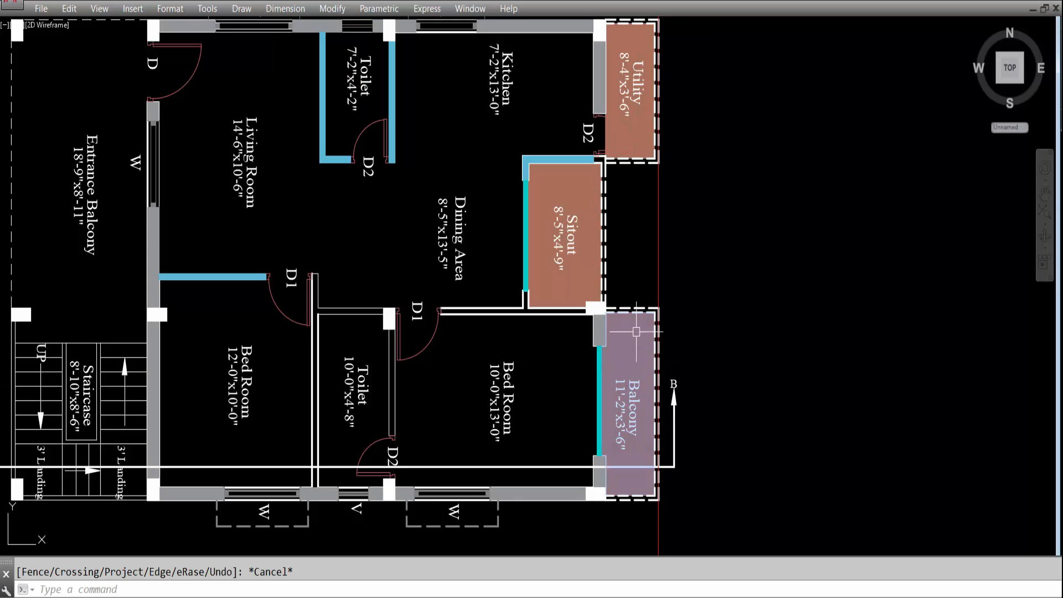
scroll(636, 331, "down", 5)
scroll(656, 120, "up", 5)
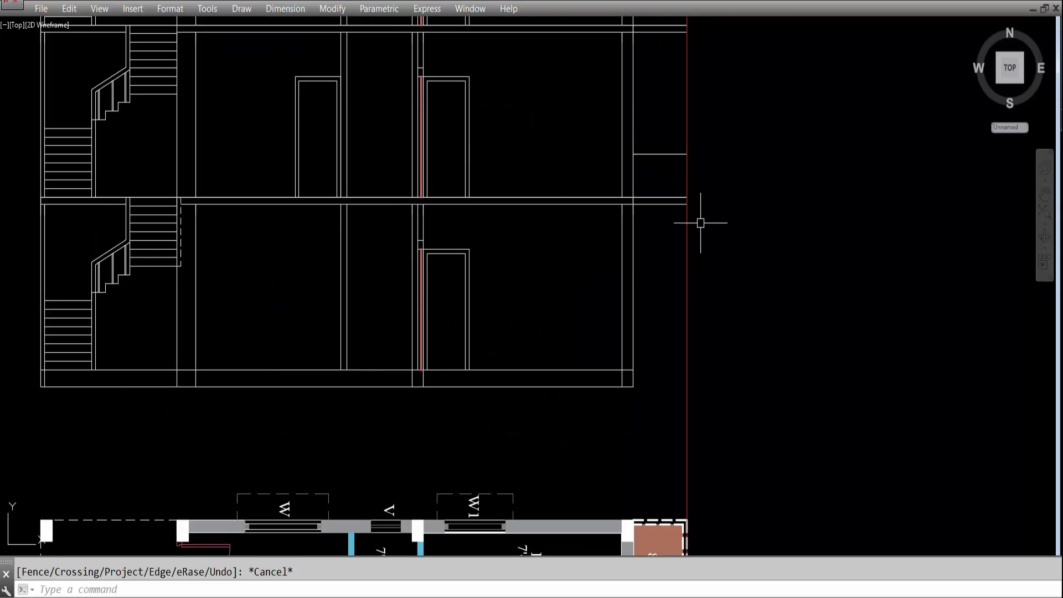
key("Return")
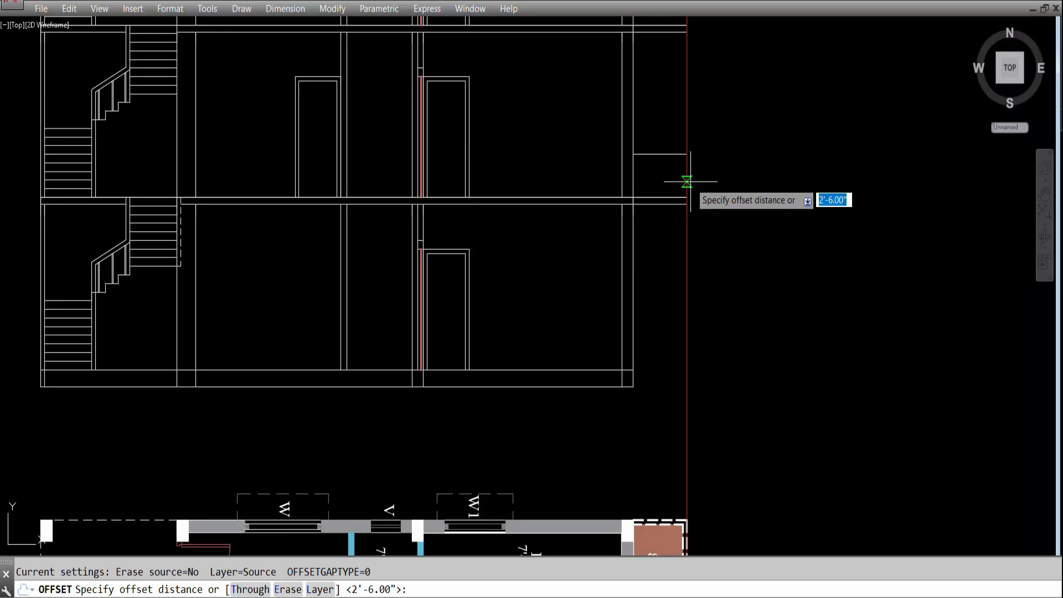
type("3")
key("Return")
left_click(672, 154)
left_click(673, 138)
key("Escape")
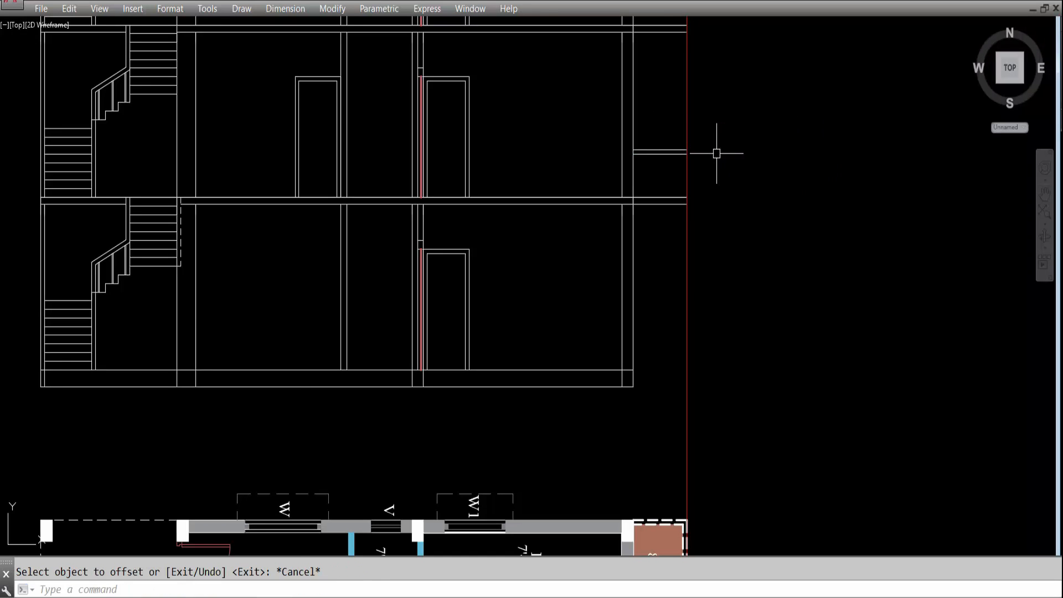
Add a vertical construction line through the inner face of the Balcony's outer parapet in the First Floor Plan.
scroll(733, 231, "down", 2)
scroll(671, 158, "up", 3)
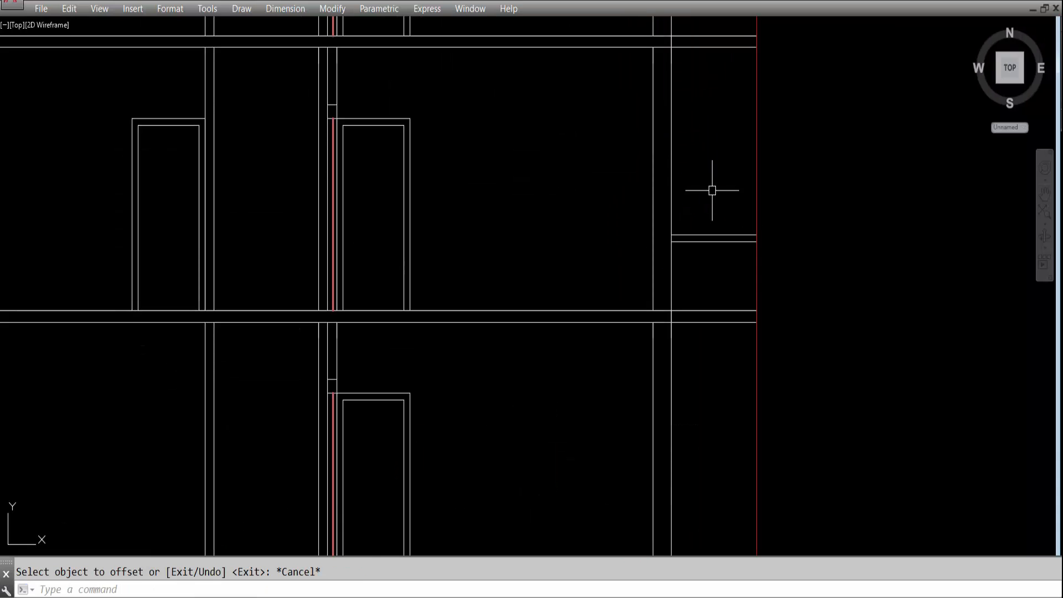
scroll(712, 190, "down", 3)
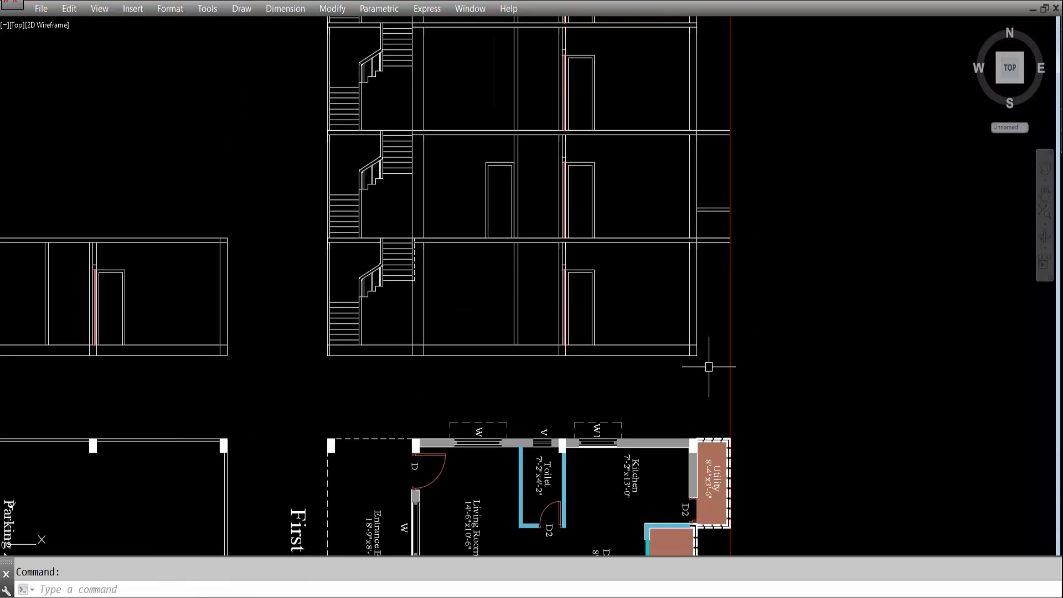
key("Escape")
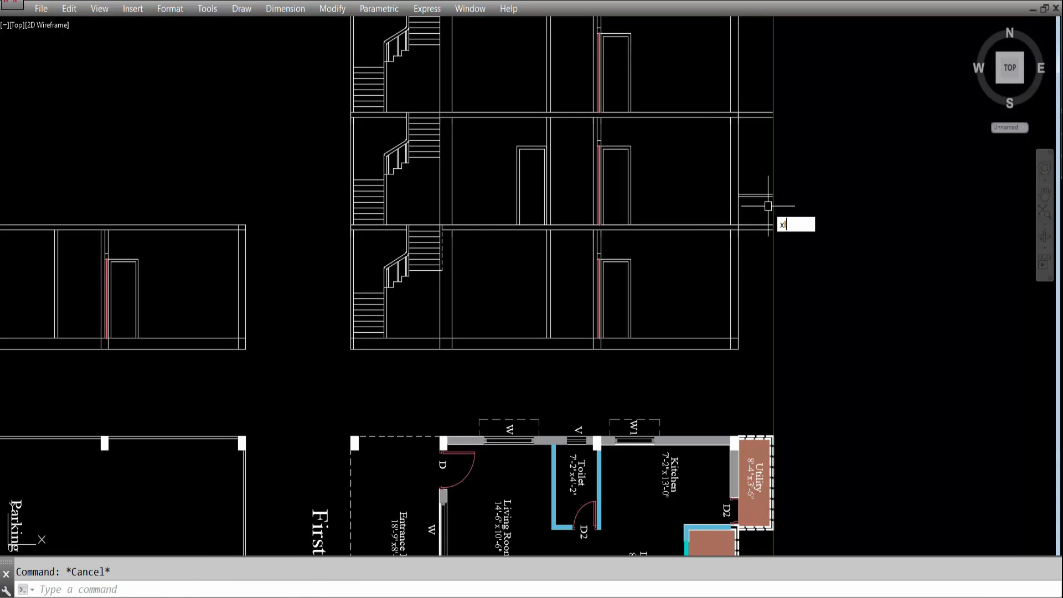
key("Return")
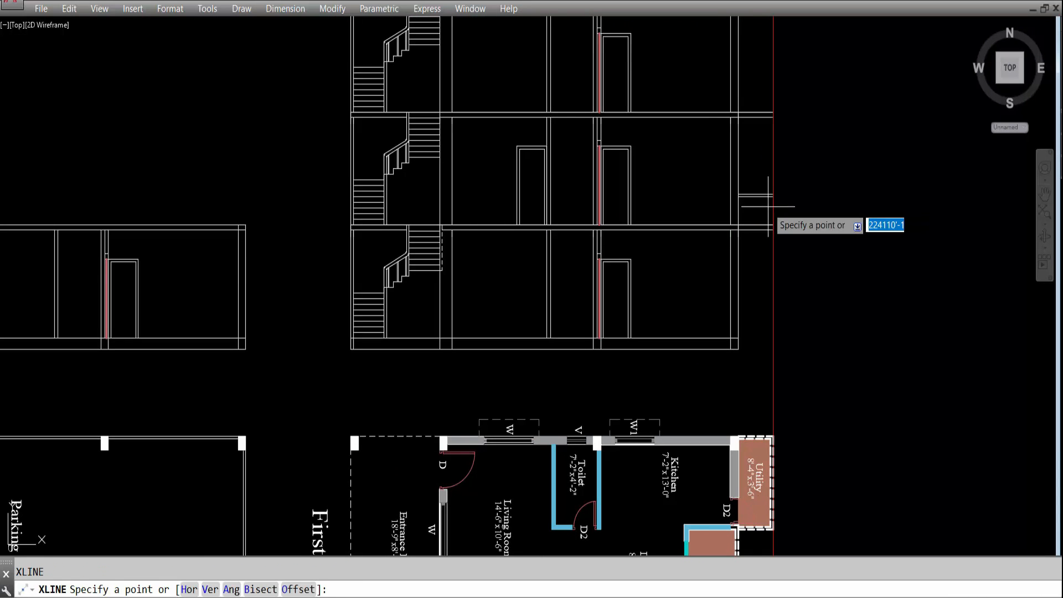
type("v")
key("Return")
scroll(778, 191, "down", 1)
scroll(781, 451, "down", 1)
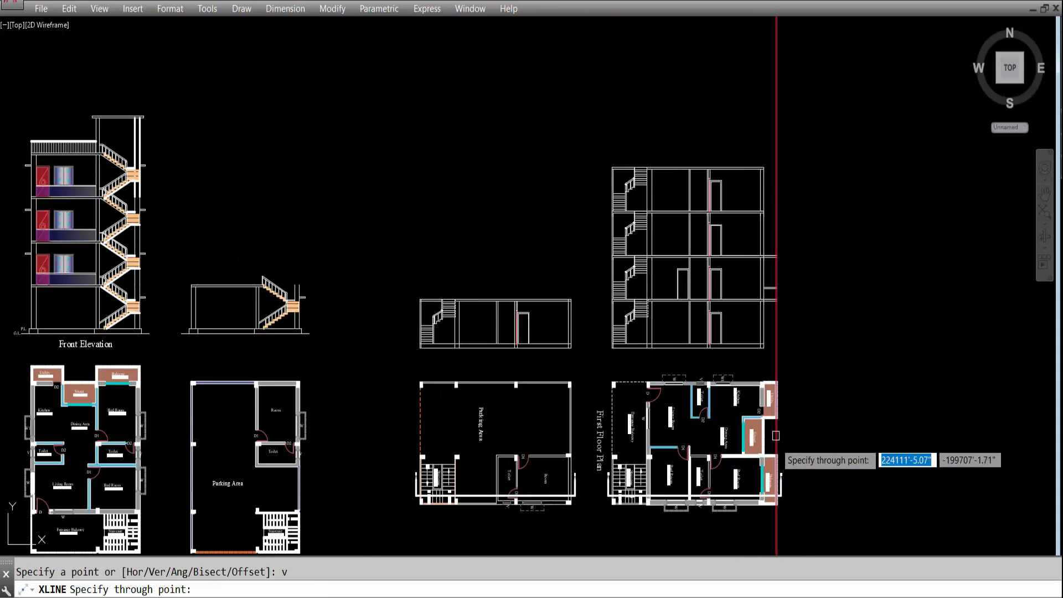
scroll(784, 526, "up", 4)
scroll(772, 415, "up", 6)
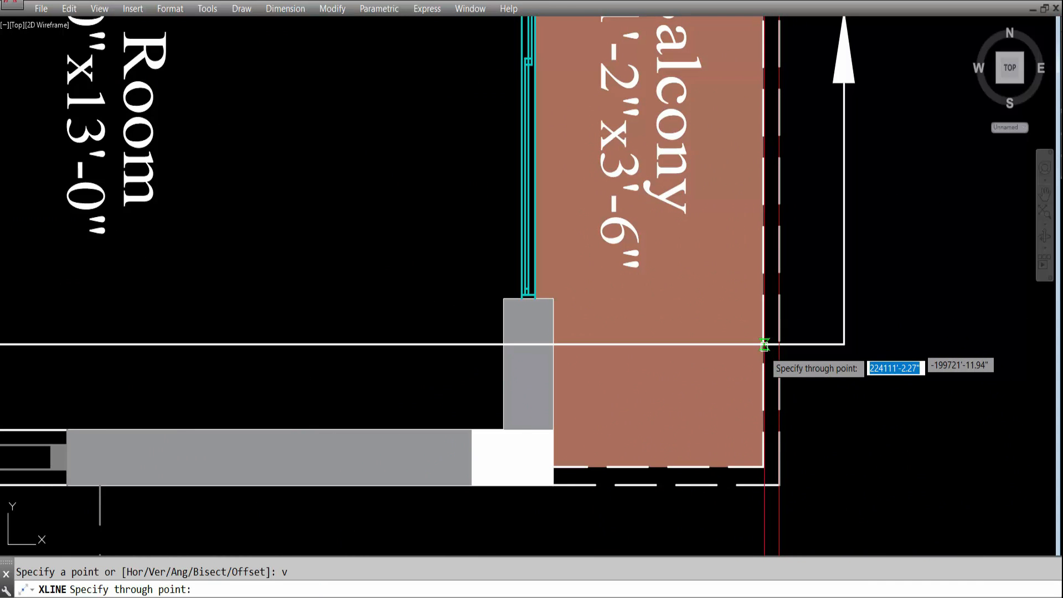
left_click(762, 466)
scroll(741, 387, "down", 9)
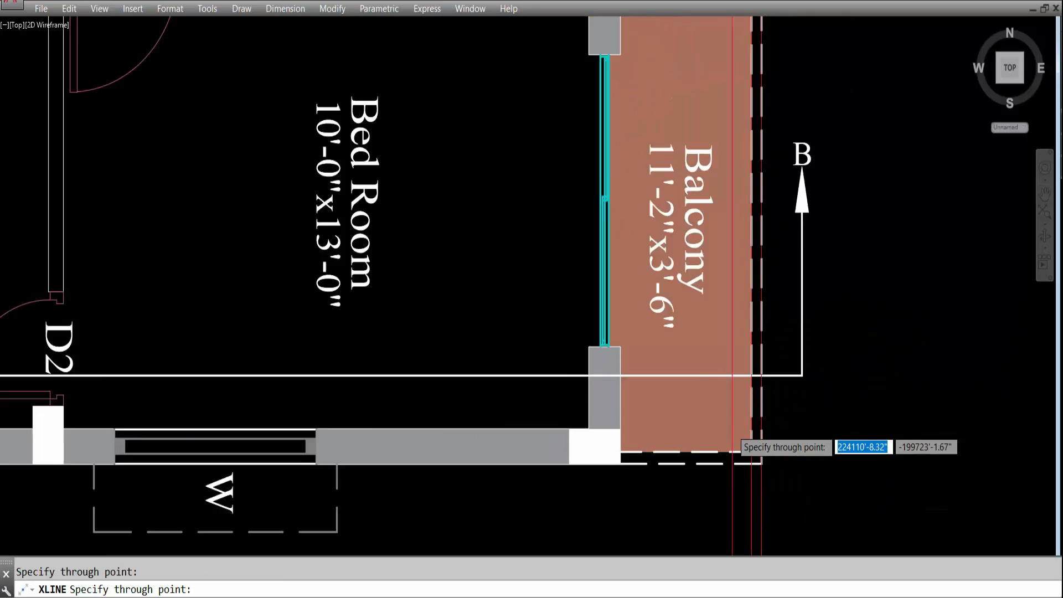
scroll(742, 44, "up", 4)
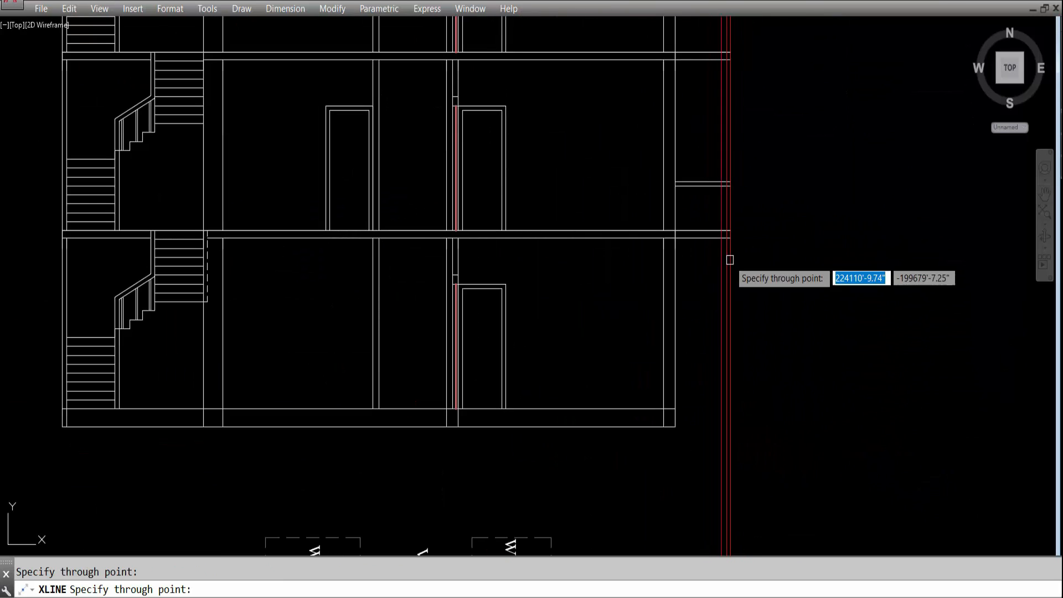
key("Escape")
type("tr")
key("Return")
scroll(742, 178, "up", 4)
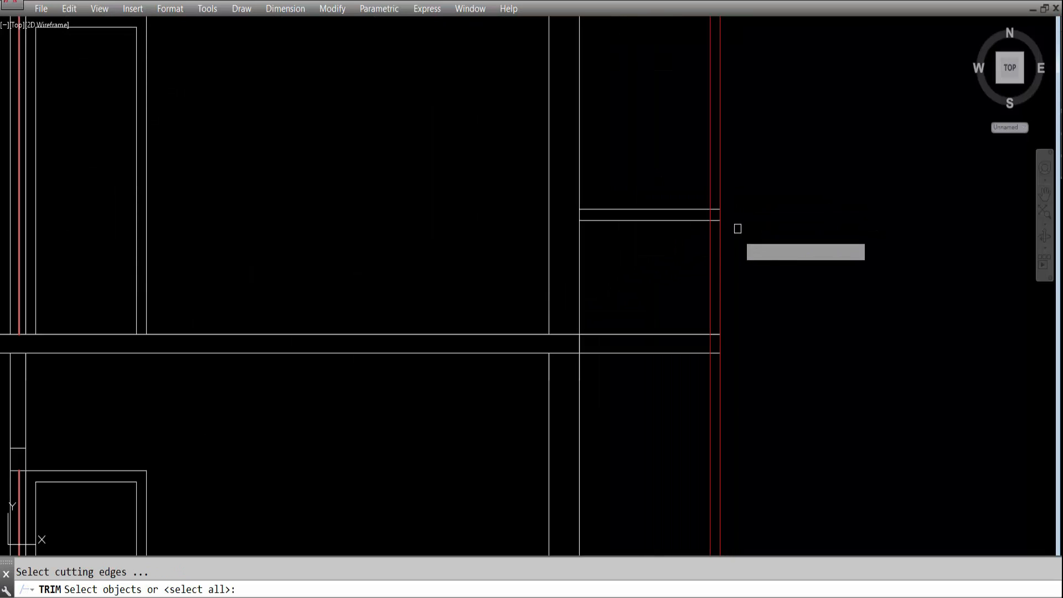
key("Escape")
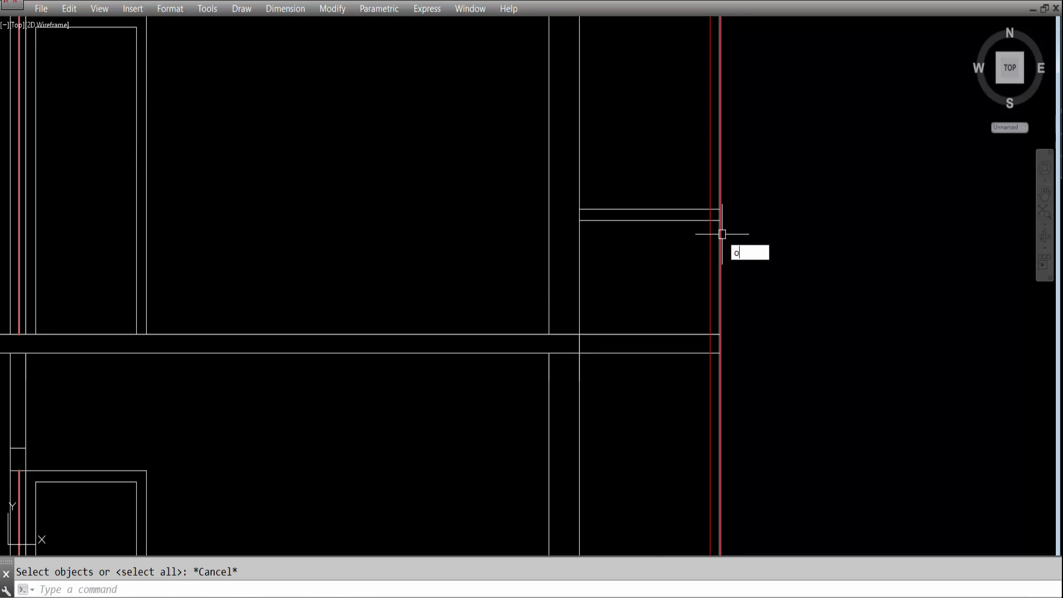
Offset the outermost balcony construction line outward by 6".
key("Return")
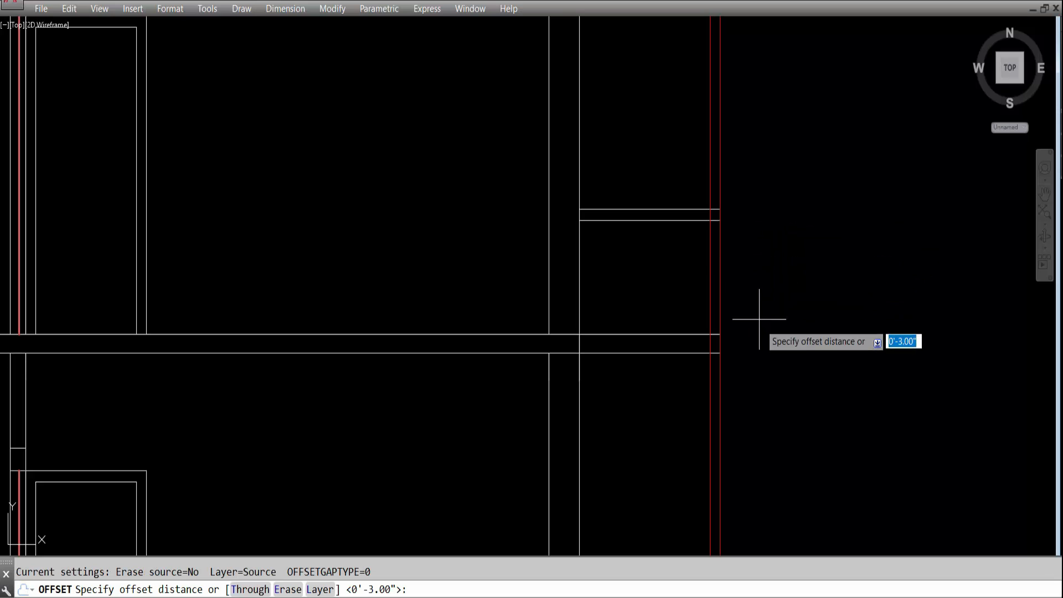
type("6")
key("Return")
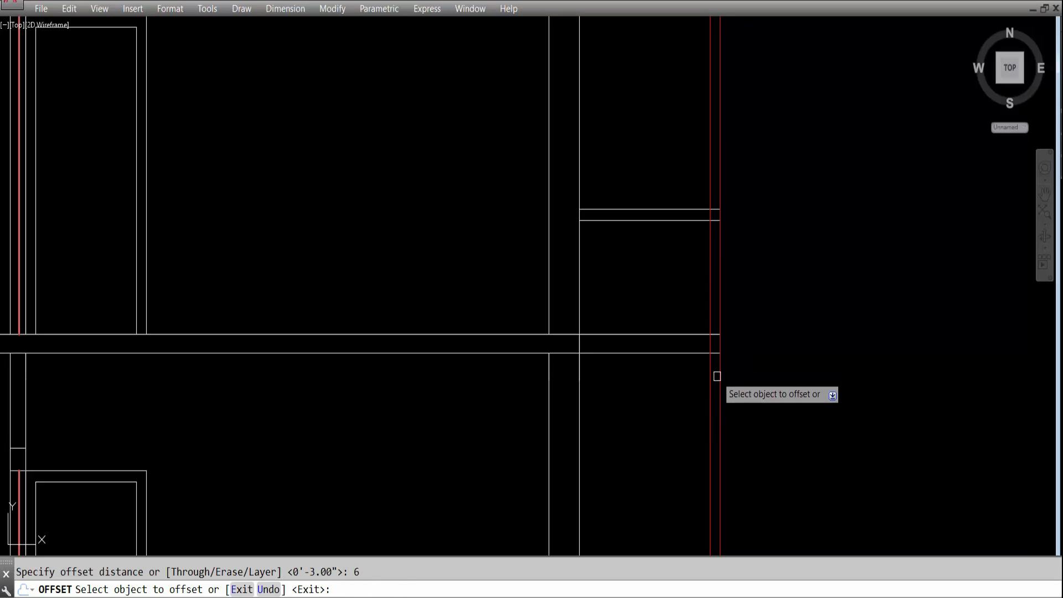
left_click(721, 370)
left_click(805, 369)
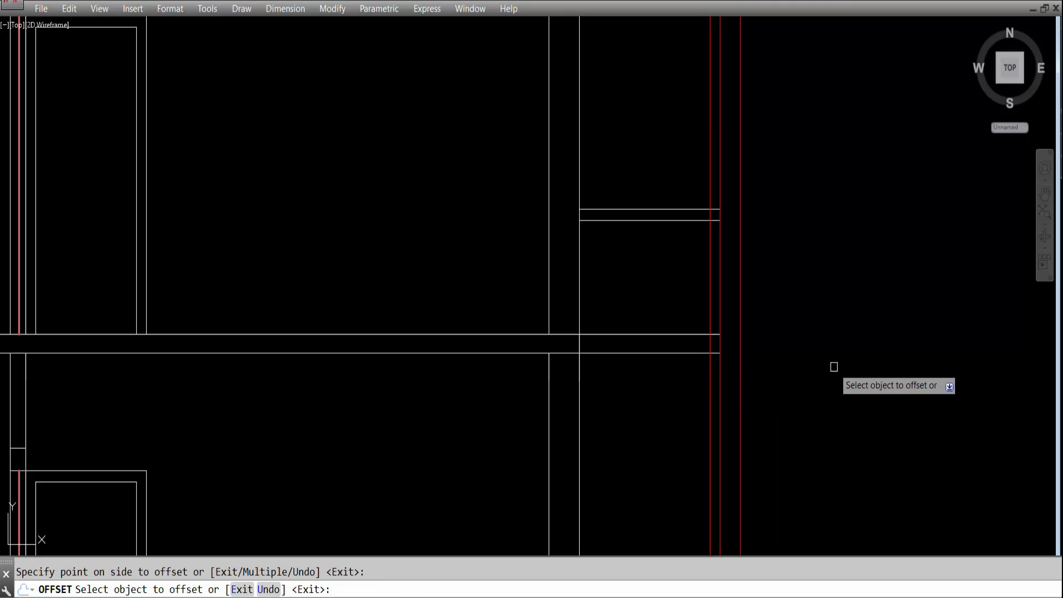
Extend the top and bottom lines of the first floor slab to the offset line beyond the balcony.
key("Escape")
type("ex")
key("Return")
left_click(740, 384)
key("Return")
left_click(669, 319)
left_click(672, 357)
Trim the offset line above and below the first floor slab so that it only closes the slab's balcony end.
key("Escape")
type("tr")
key("Return")
left_click(735, 334)
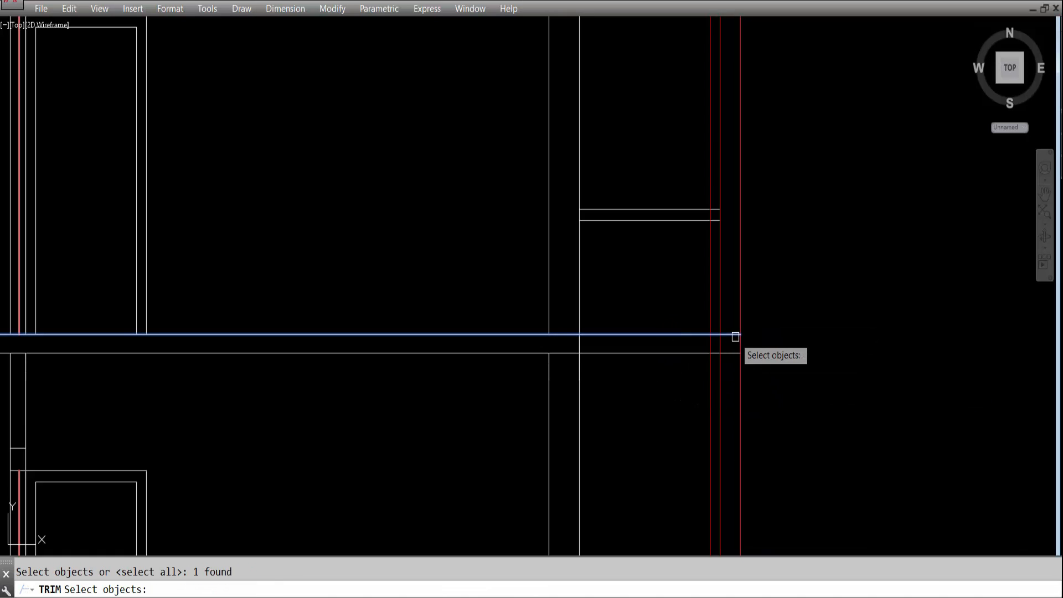
key("Return")
left_click(741, 300)
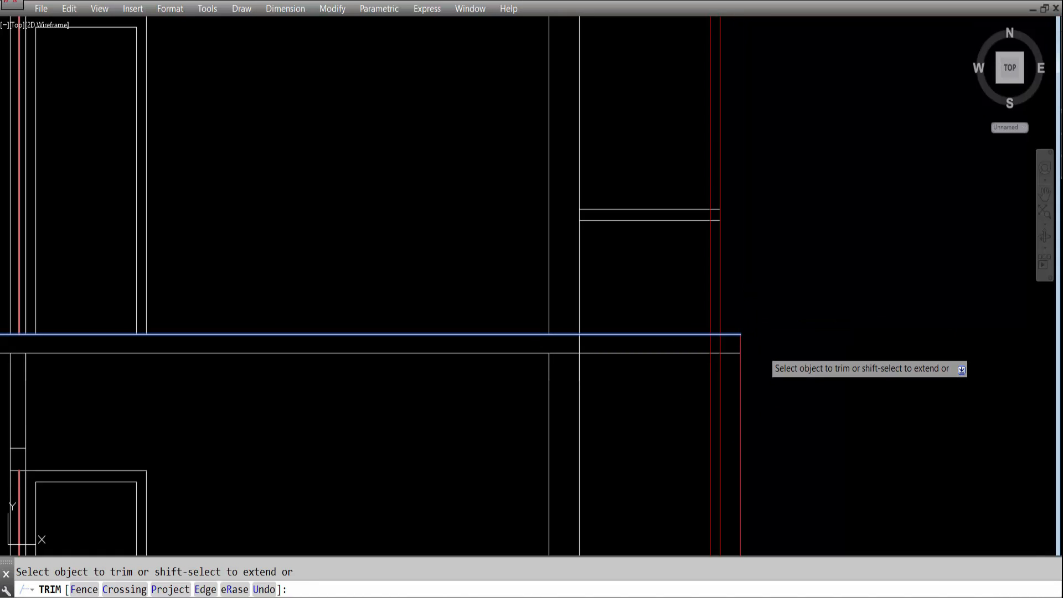
key("Escape")
key("Return")
left_click(730, 357)
left_click(736, 348)
key("Return")
key("Escape")
Match the properties of the slab's end line to those of the slab line.
left_click(736, 353)
type("ma")
key("Return")
left_click(769, 382)
left_click(739, 313)
key("Escape")
Trim the two balcony parapet construction lines below the top of the first floor slab.
type("tr")
key("Return")
left_click(697, 335)
key("Return")
left_click(732, 389)
left_click(677, 404)
key("Escape")
Offset the outer vertical line of the balcony parapet outward by 3".
scroll(728, 370, "down", 3)
scroll(721, 271, "up", 3)
key("Return")
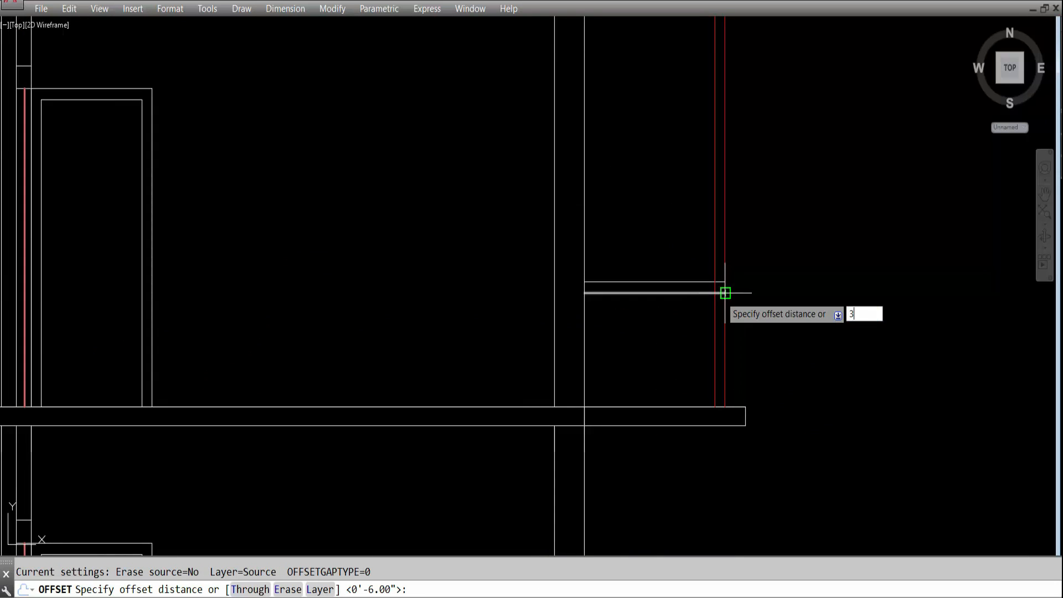
type("3")
key("Return")
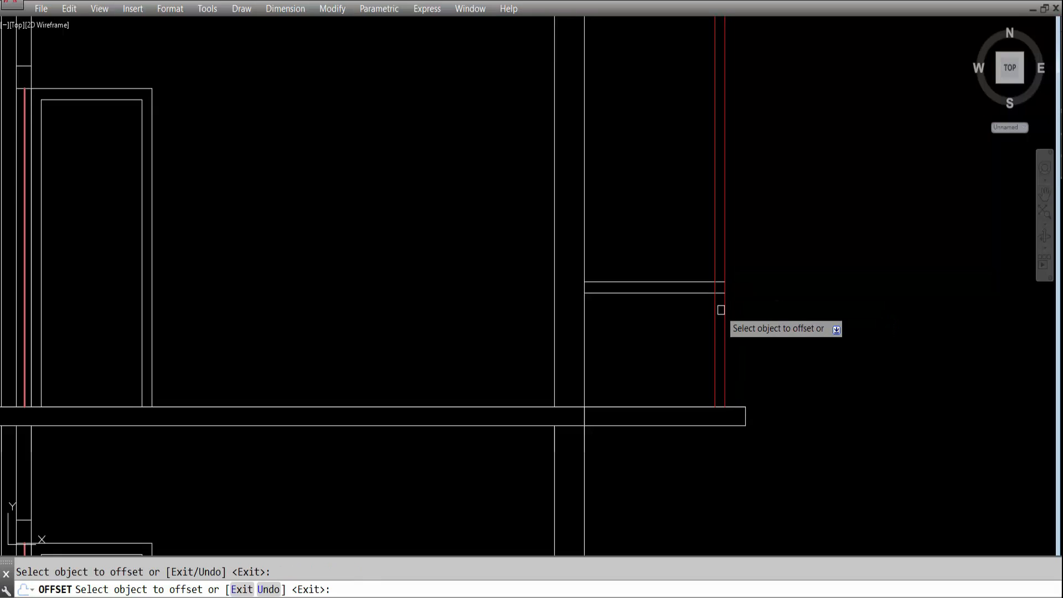
left_click(724, 308)
left_click(776, 310)
key("Escape")
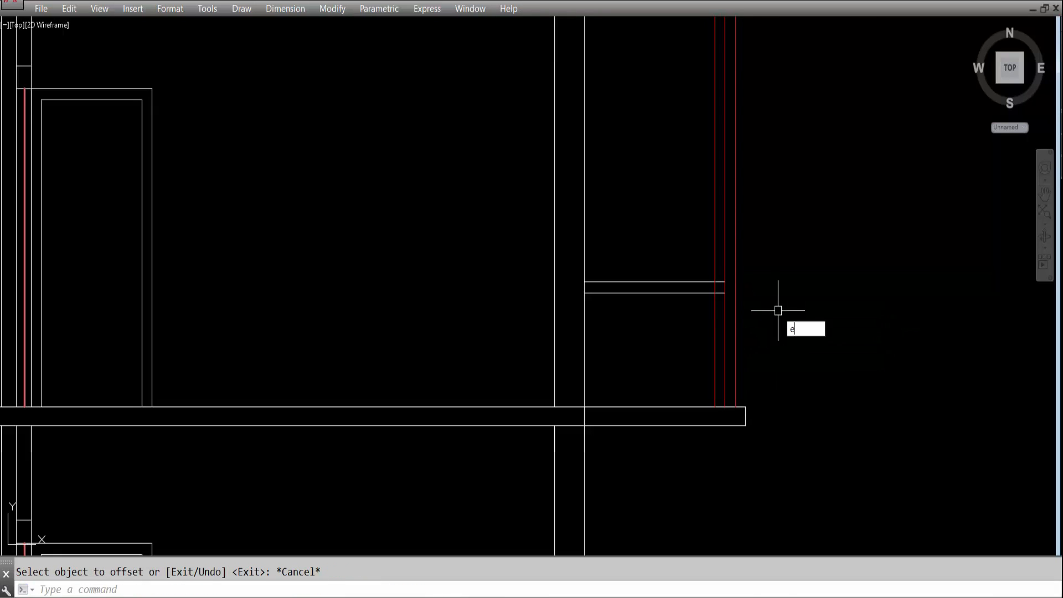
Extend the two horizontal parapet top lines to the newly offset vertical line.
type("ex")
key("Return")
left_click(735, 308)
key("Return")
left_click(683, 270)
left_click(673, 326)
key("Escape")
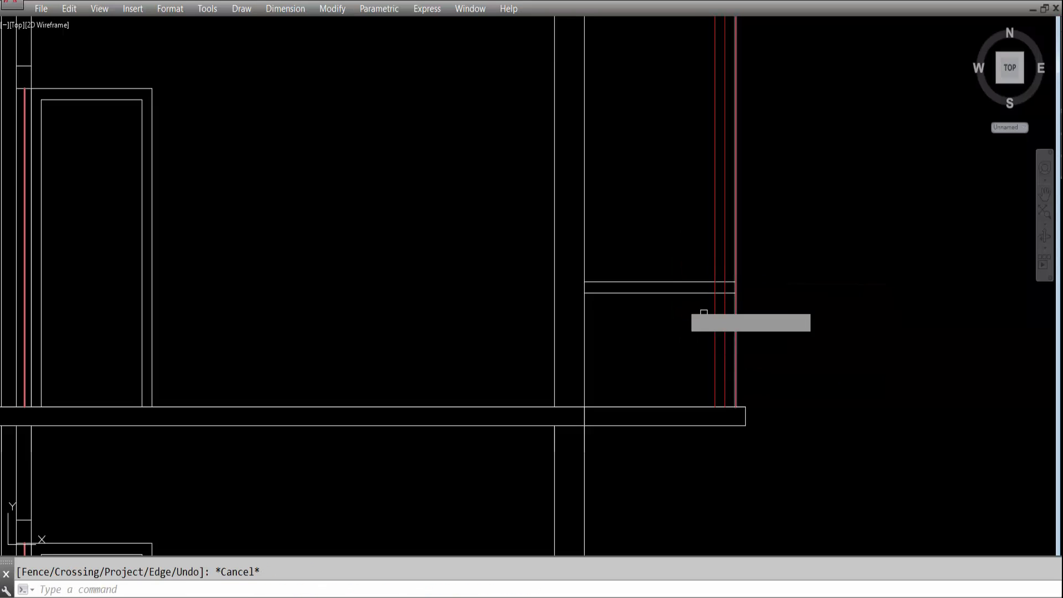
Trim the offset vertical line above and below the two horizontal parapet lines so that it closes the coping's end.
type("tr")
key("Return")
left_click(673, 266)
left_click(738, 289)
key("Return")
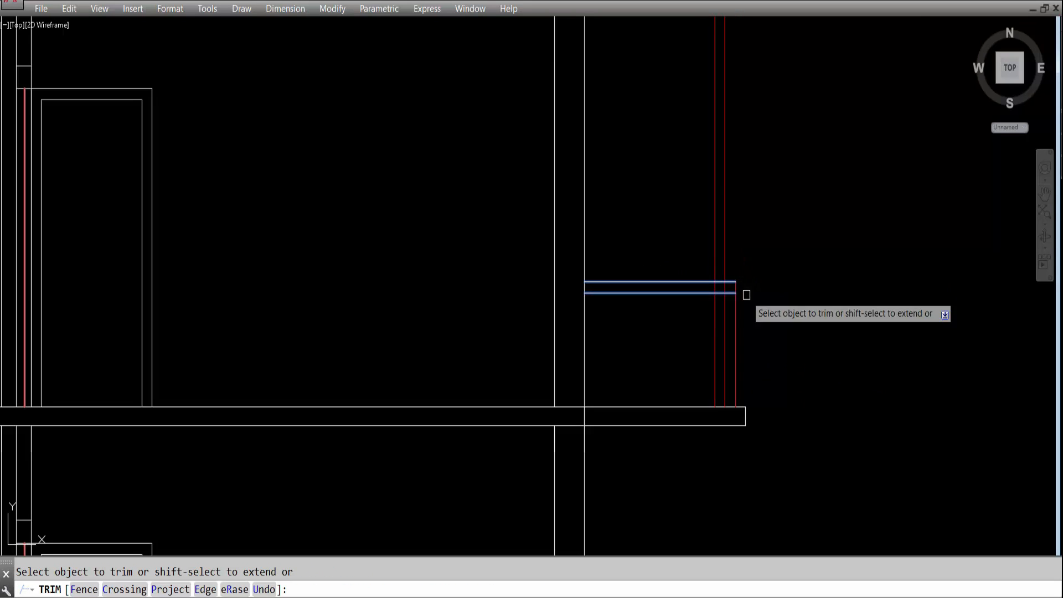
left_click(735, 314)
key("Escape")
Trim the two vertical parapet lines above the underside of the coping.
type("t")
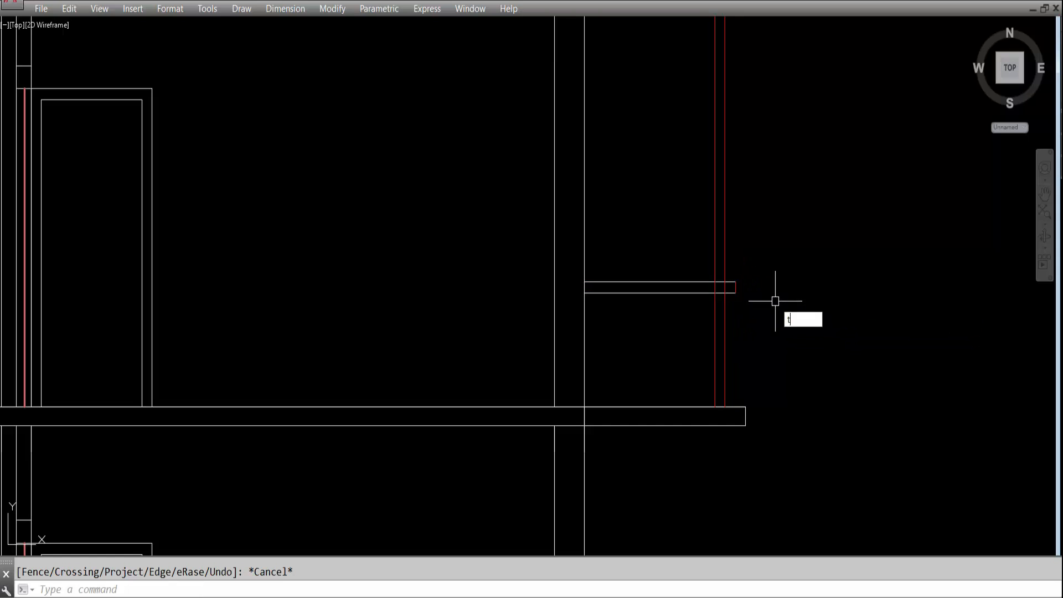
type("r")
key("Return")
scroll(705, 290, "up", 2)
left_click(706, 294)
key("Return")
left_click(751, 239)
left_click(690, 211)
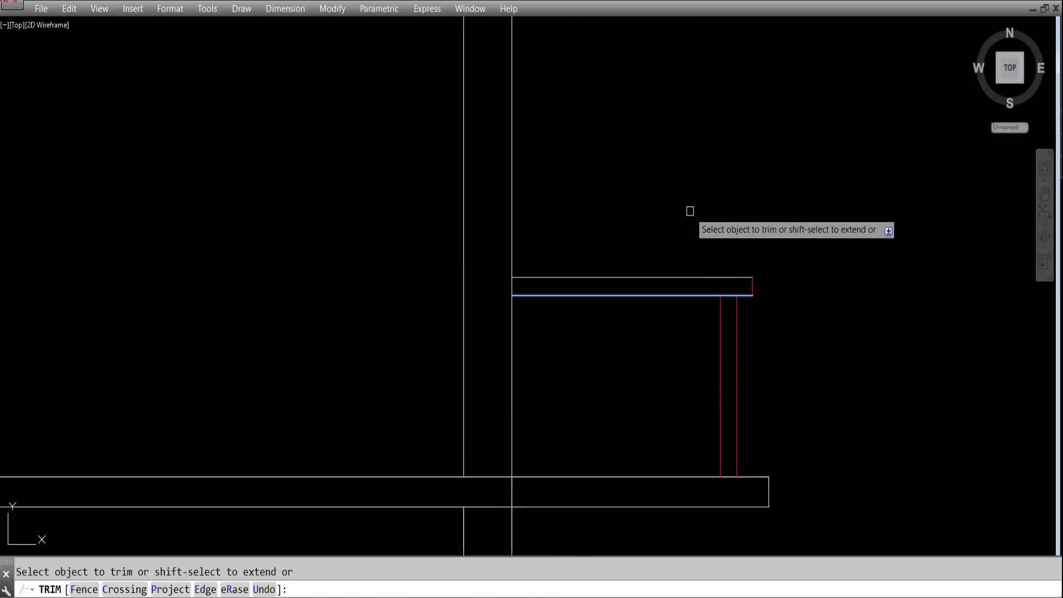
key("Escape")
Match the properties of the vertical parapet lines and the coping's end line to those of the horizontal coping line.
scroll(759, 292, "down", 3)
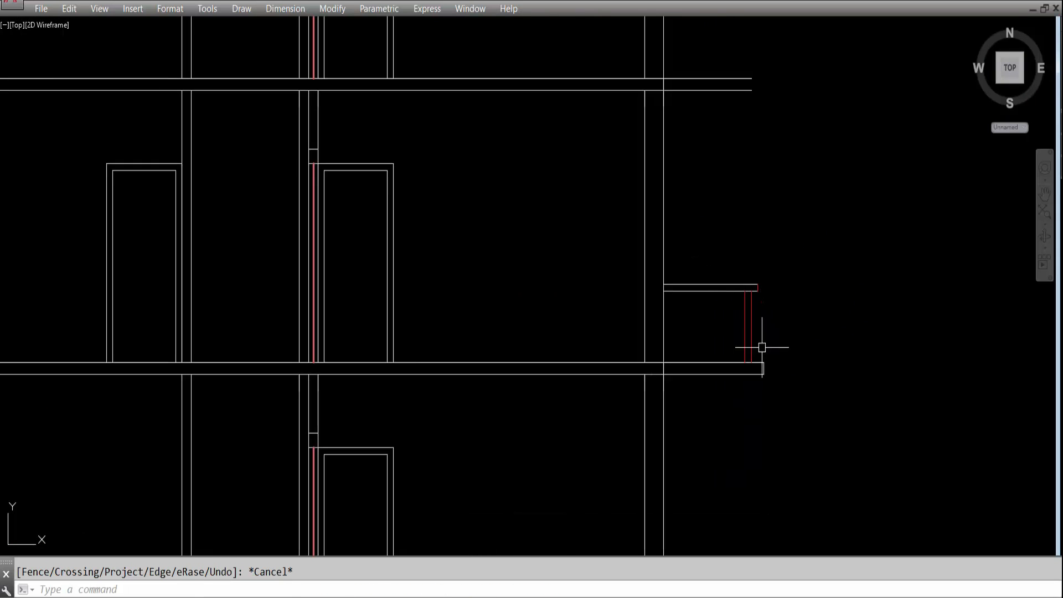
left_click(723, 291)
type("m")
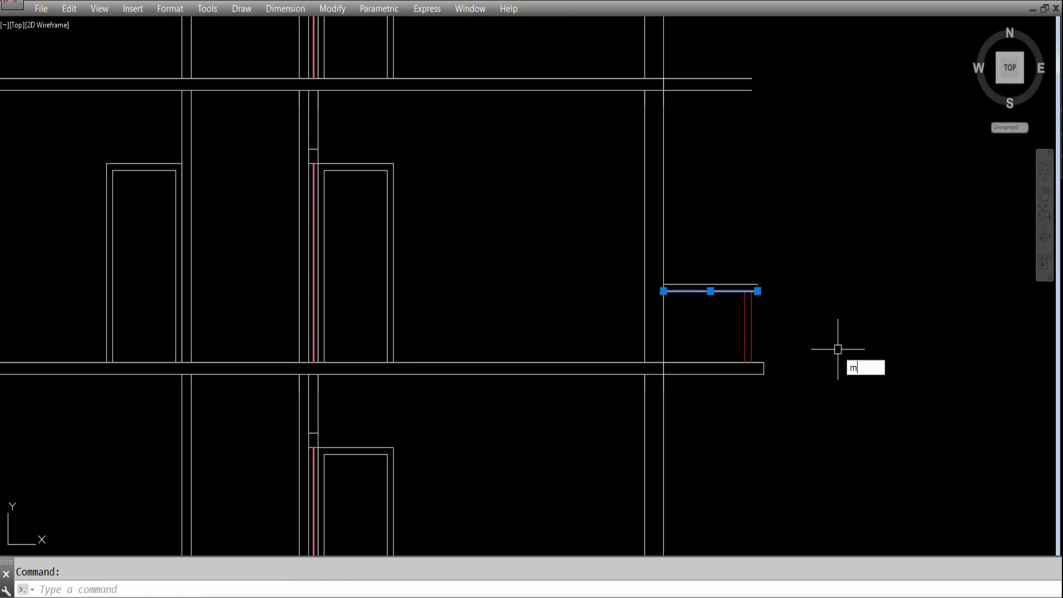
type("a")
key("Return")
left_click(771, 344)
left_click(747, 263)
key("Escape")
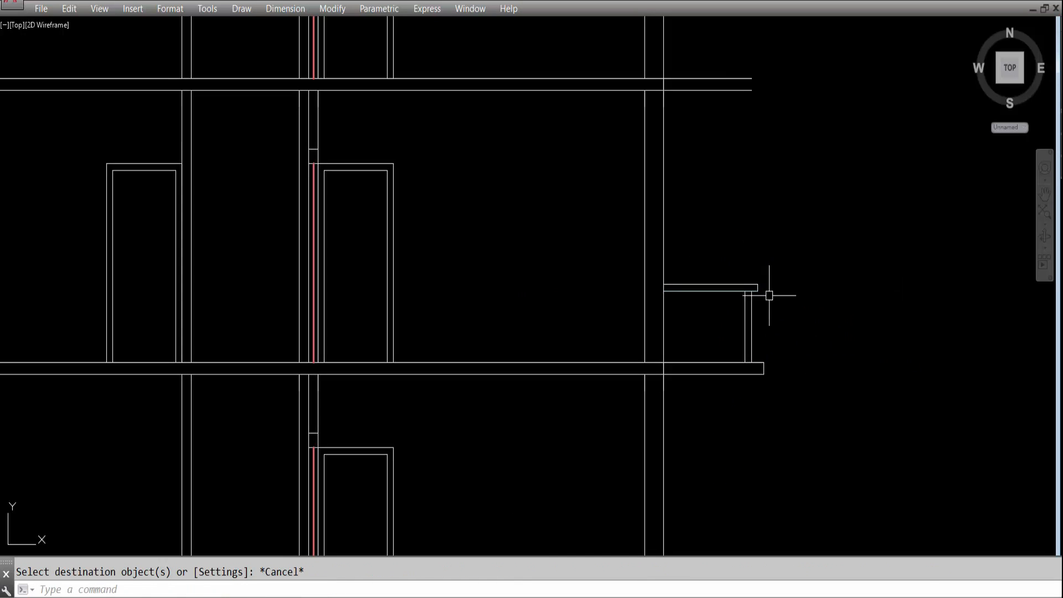
Trim the outer wall line where it crosses the first floor slab beside the balcony.
scroll(740, 288, "up", 4)
scroll(808, 322, "down", 6)
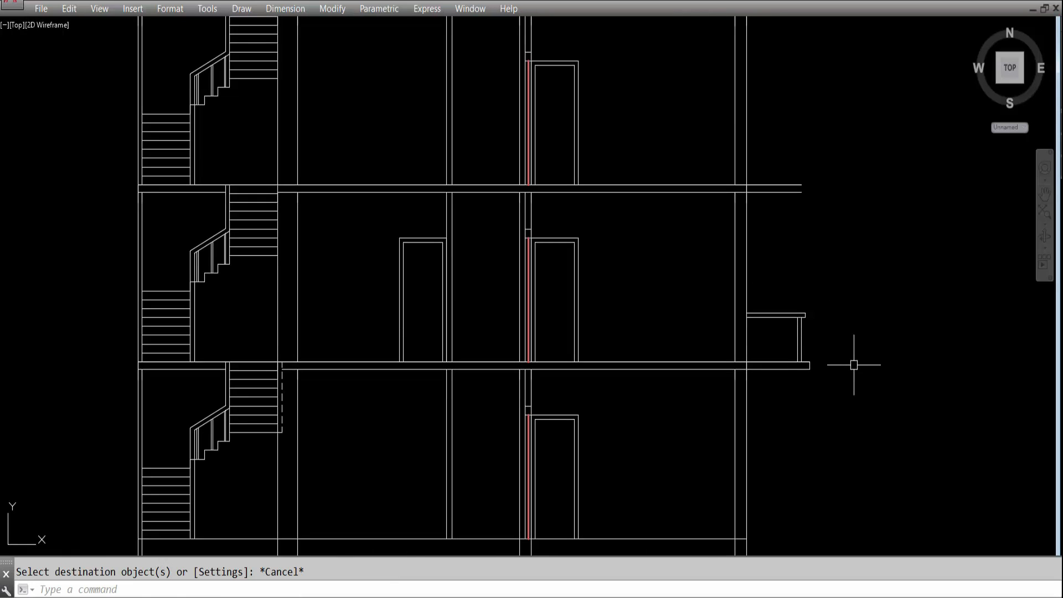
type("tr")
key("Return")
key("Return")
scroll(741, 366, "up", 6)
left_click(766, 364)
left_click(750, 363)
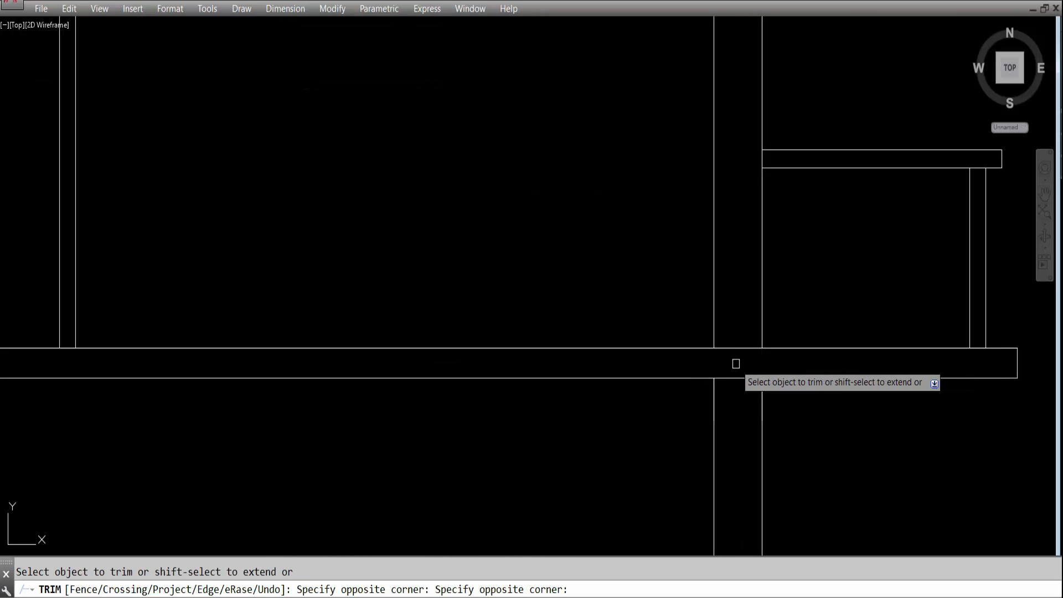
scroll(735, 391, "down", 6)
key("Escape")
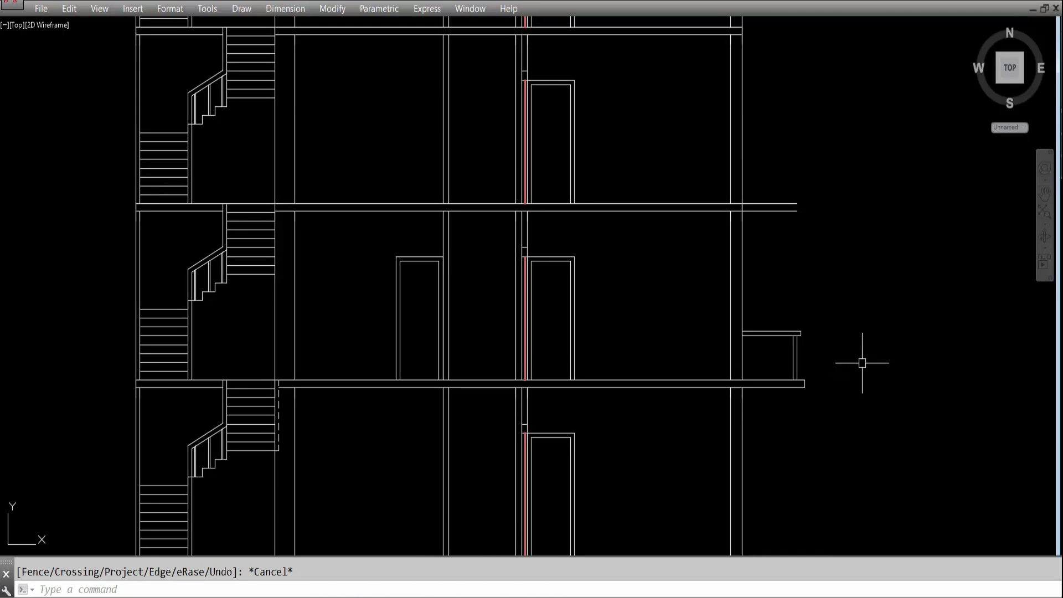
middle_click_drag(870, 340, 826, 399)
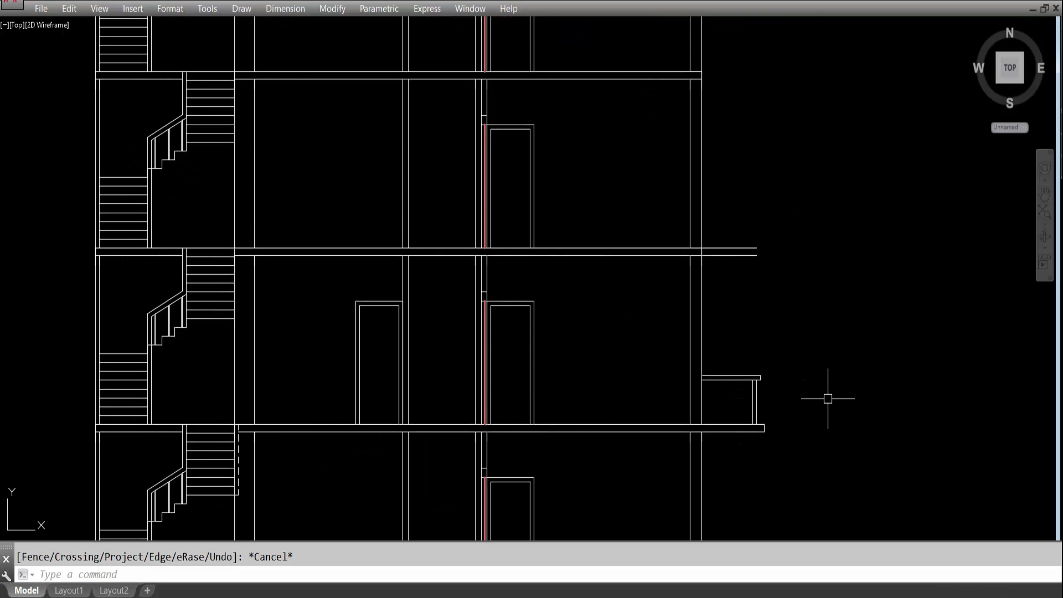
scroll(775, 430, "up", 4)
scroll(765, 434, "down", 4)
scroll(755, 429, "up", 6)
left_click(749, 427)
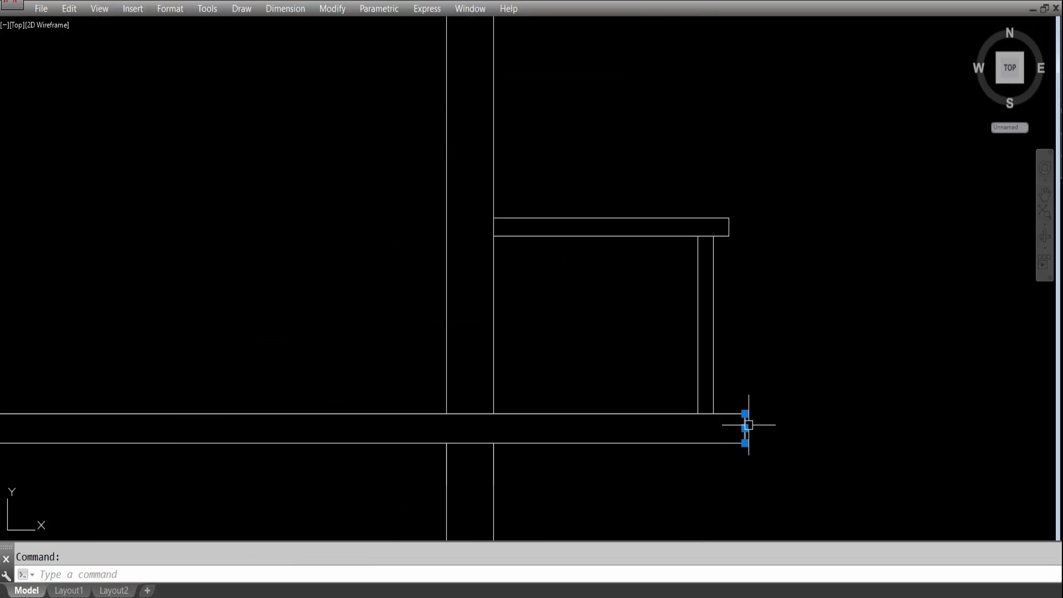
scroll(753, 421, "down", 4)
left_click(775, 394)
left_click(690, 298)
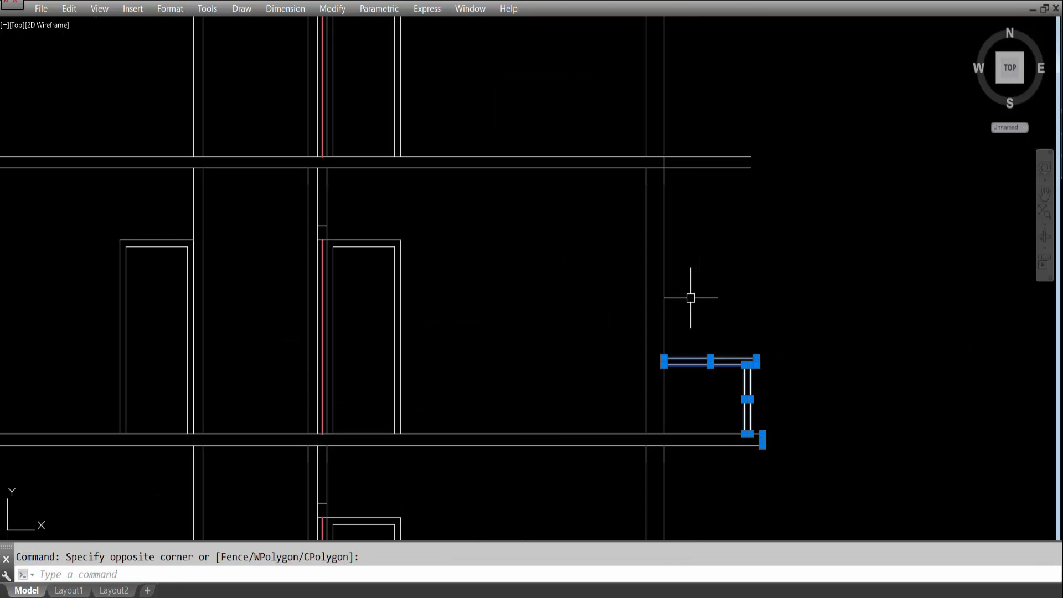
left_click(603, 328)
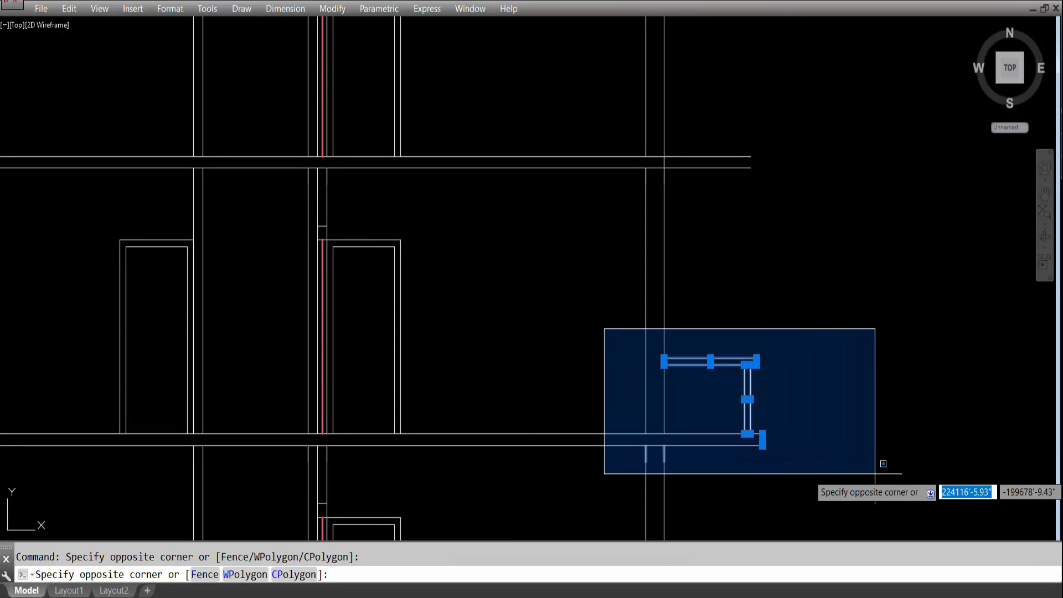
left_click(875, 473)
key("Escape")
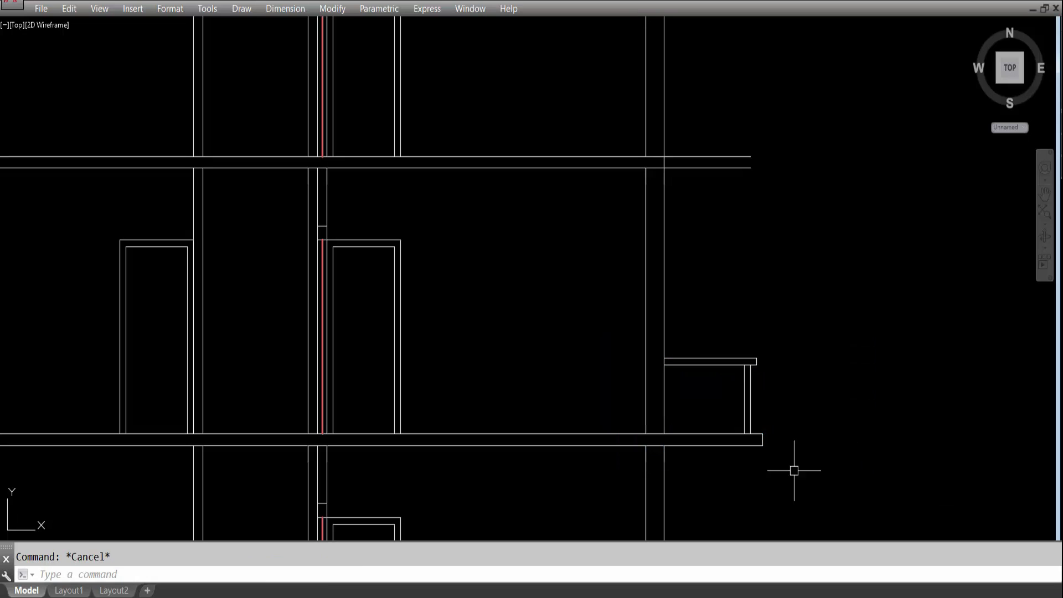
Delete the two short stray lines on the outer wall just below the first floor slab.
left_click(598, 417)
left_click(685, 476)
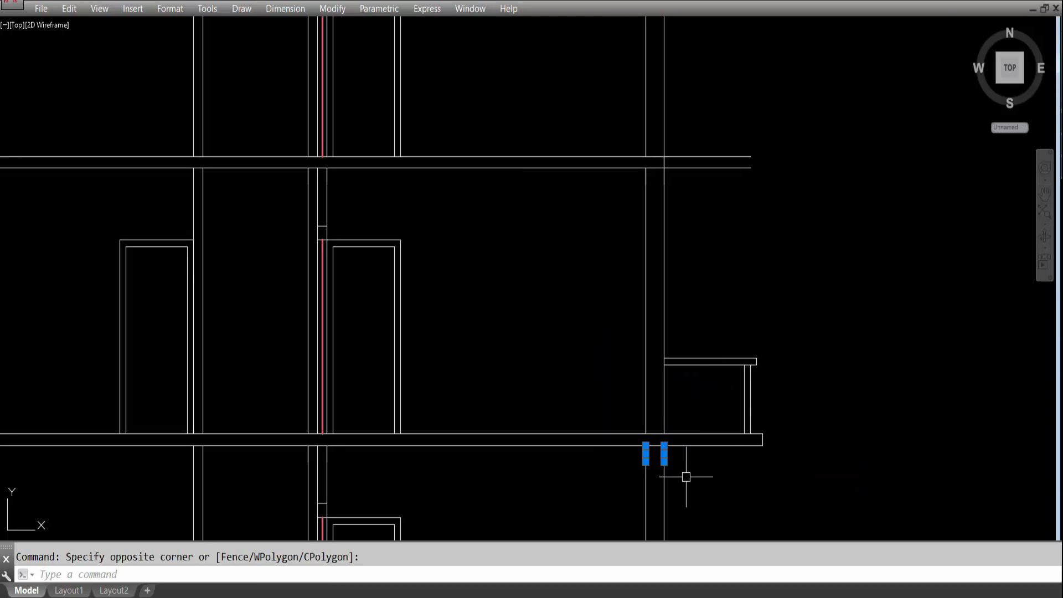
key("Delete")
Copy the balcony parapet and slab end line from the wall's corner with the first floor slab underside to the next two slabs above.
left_click(620, 325)
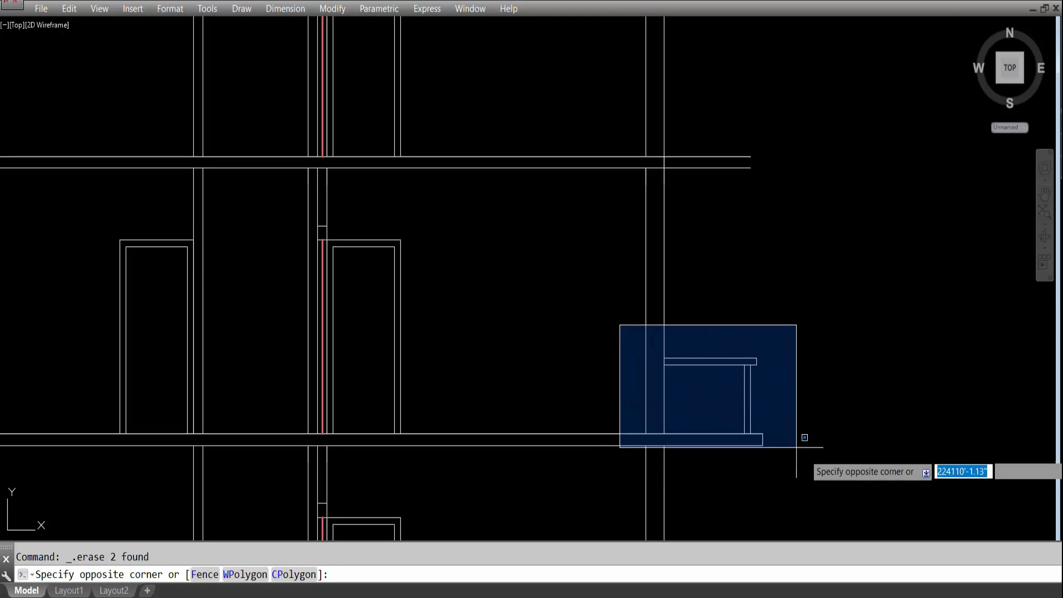
left_click(857, 472)
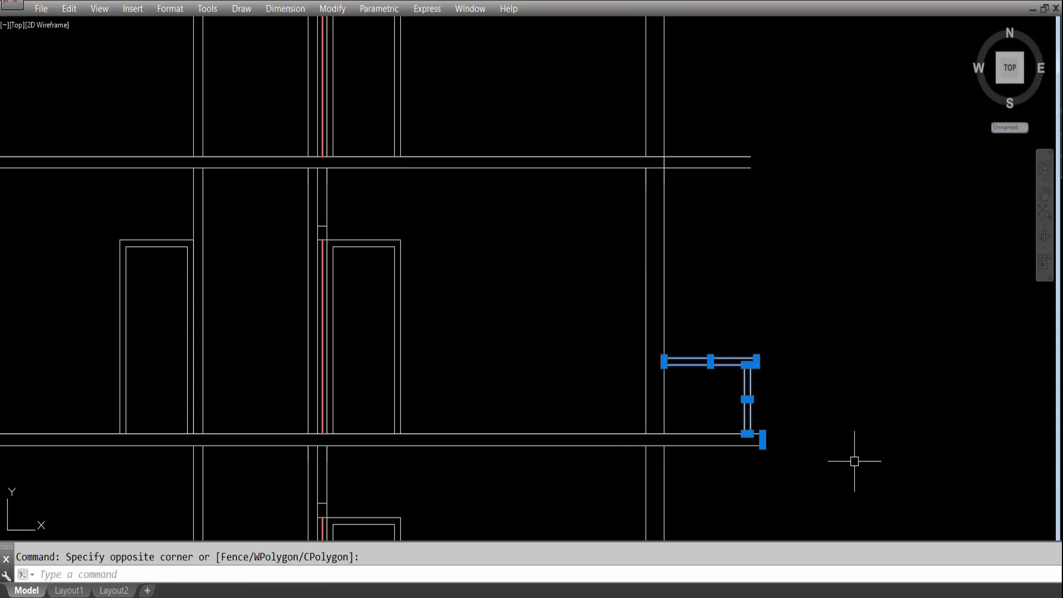
type("co")
key("Return")
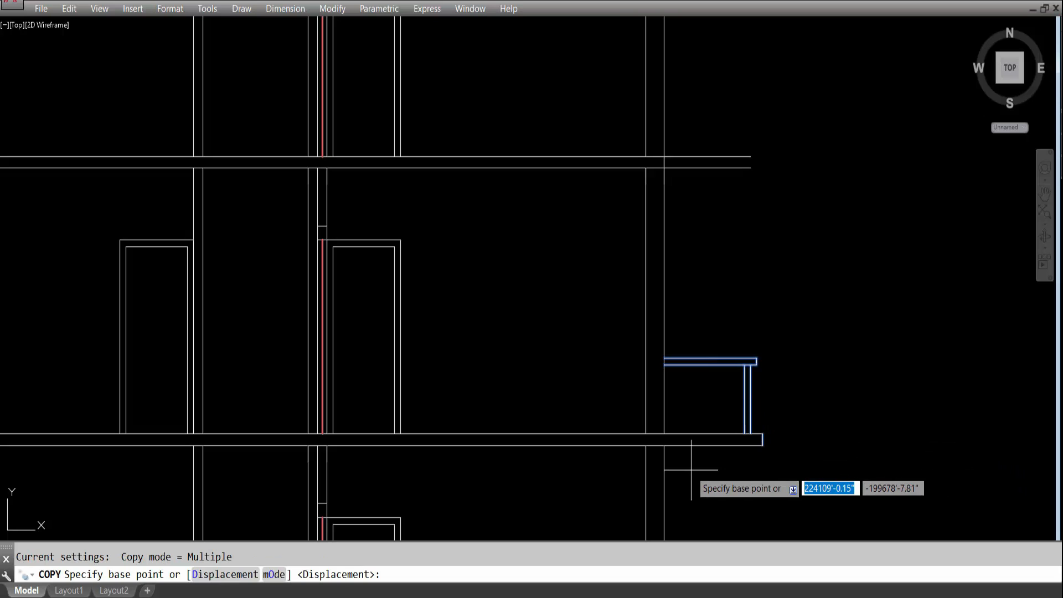
left_click(664, 445)
scroll(665, 444, "down", 2)
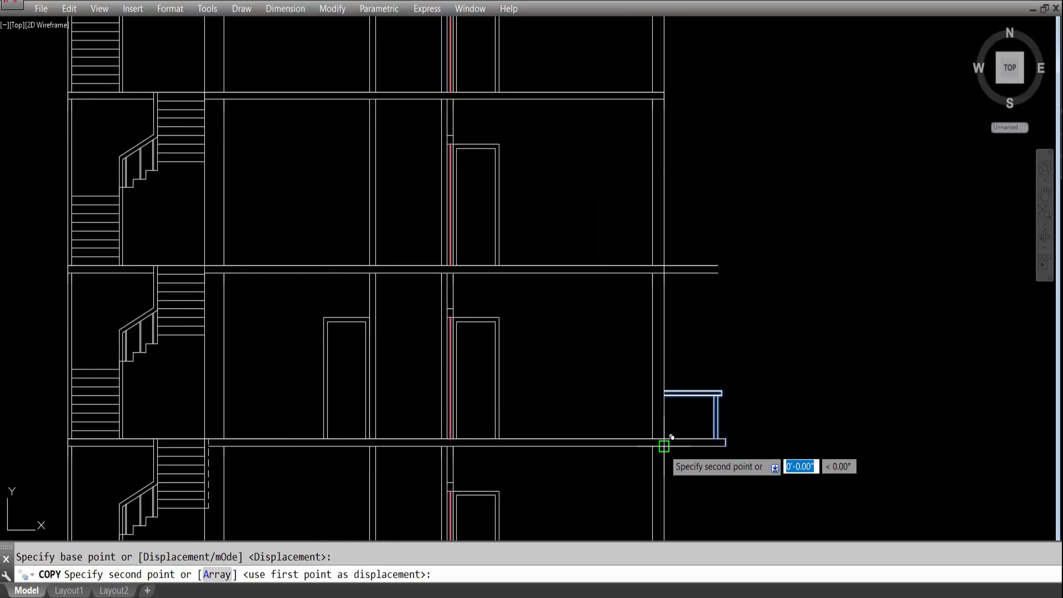
scroll(671, 437, "down", 2)
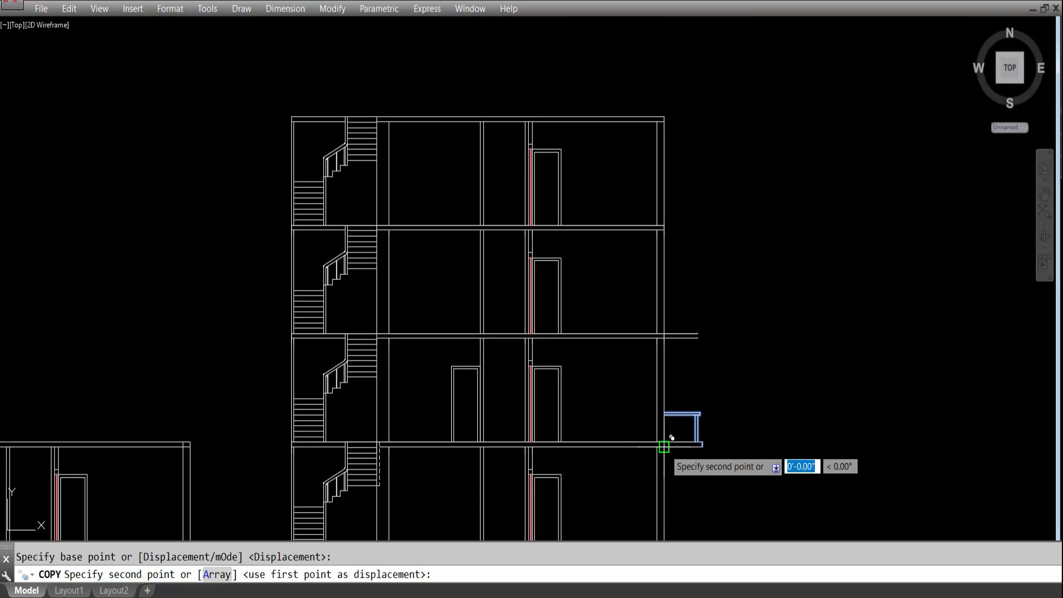
scroll(681, 321, "up", 4)
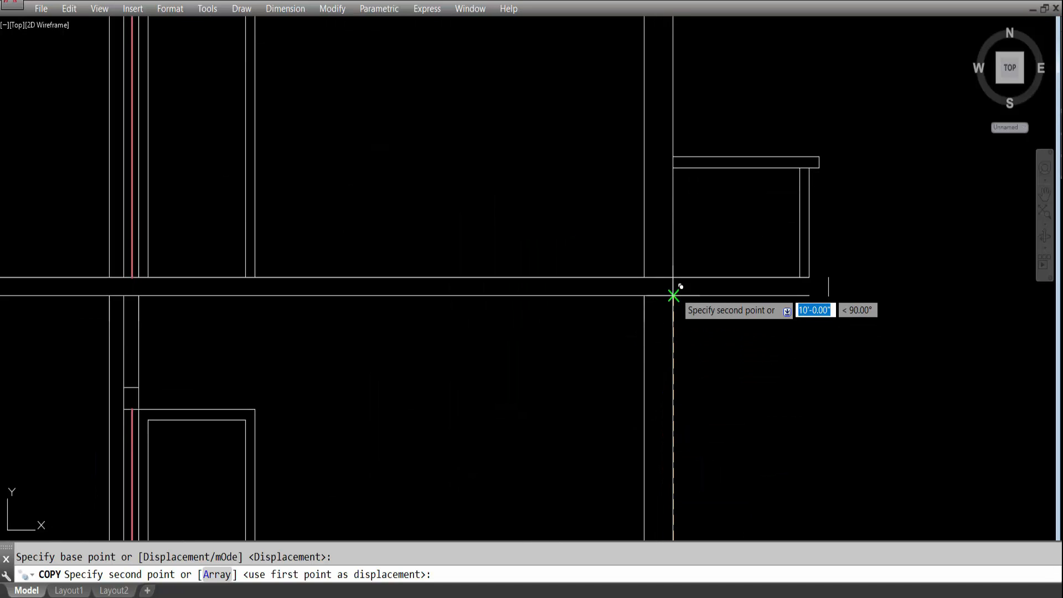
left_click(677, 289)
scroll(678, 288, "down", 4)
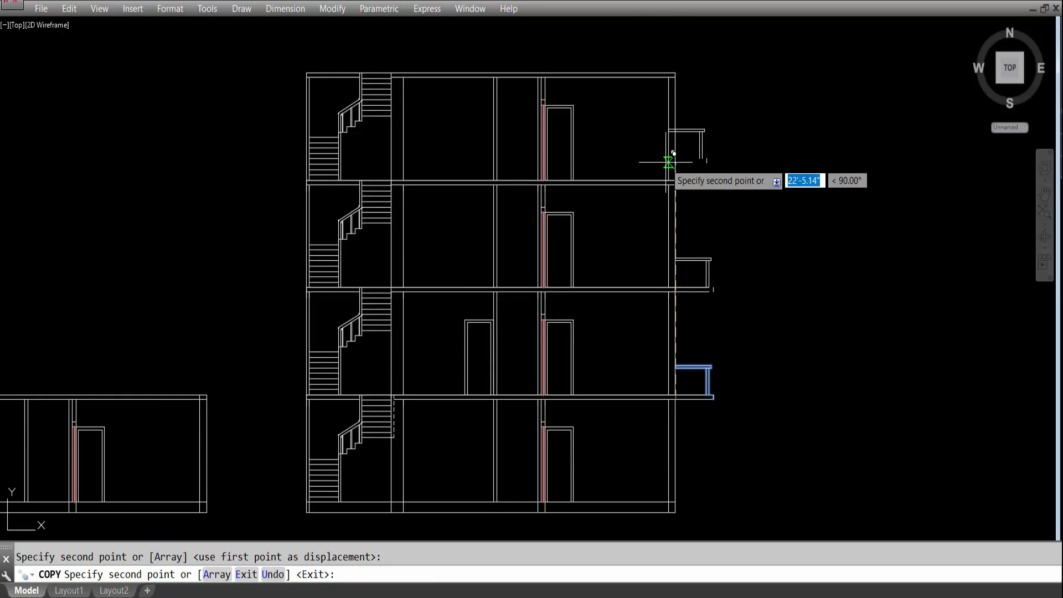
scroll(695, 174, "up", 5)
left_click(703, 243)
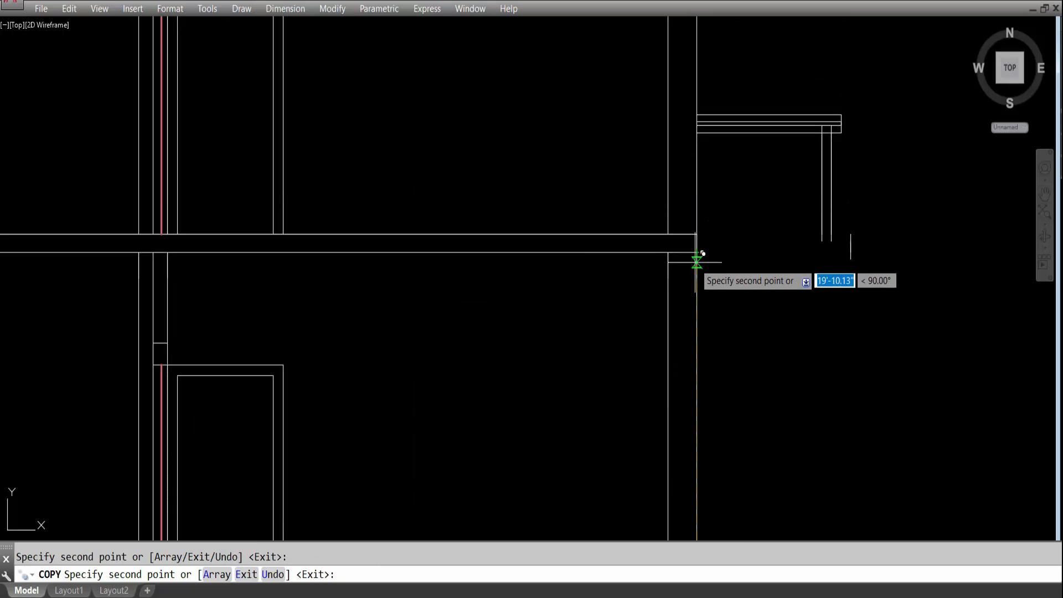
Extend the second floor slab's top and bottom lines to the short vertical end line beyond the balcony parapet.
scroll(700, 260, "down", 5)
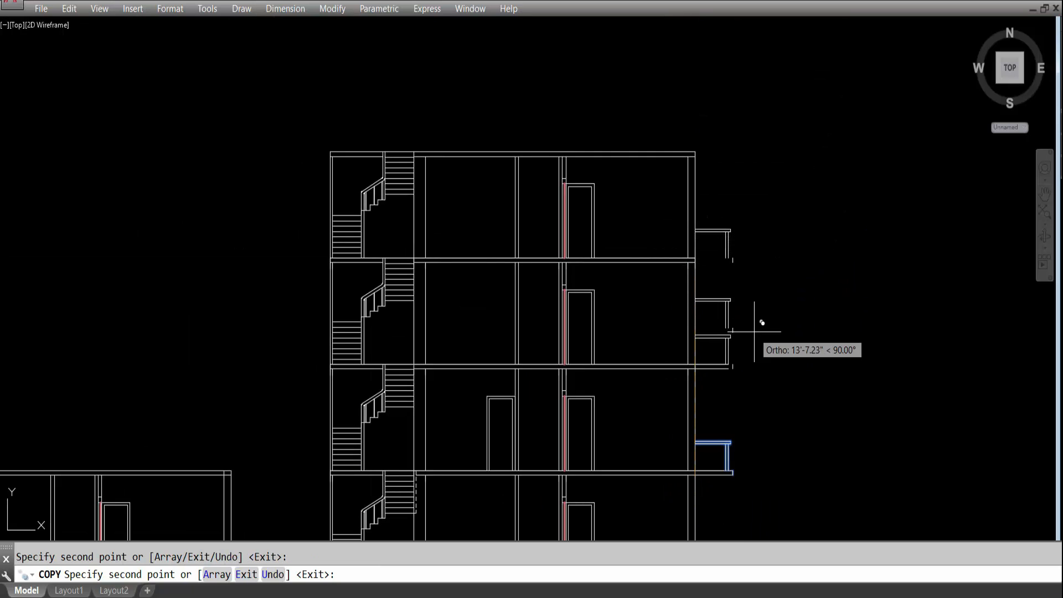
key("Escape")
scroll(725, 266, "down", 4)
scroll(736, 363, "up", 7)
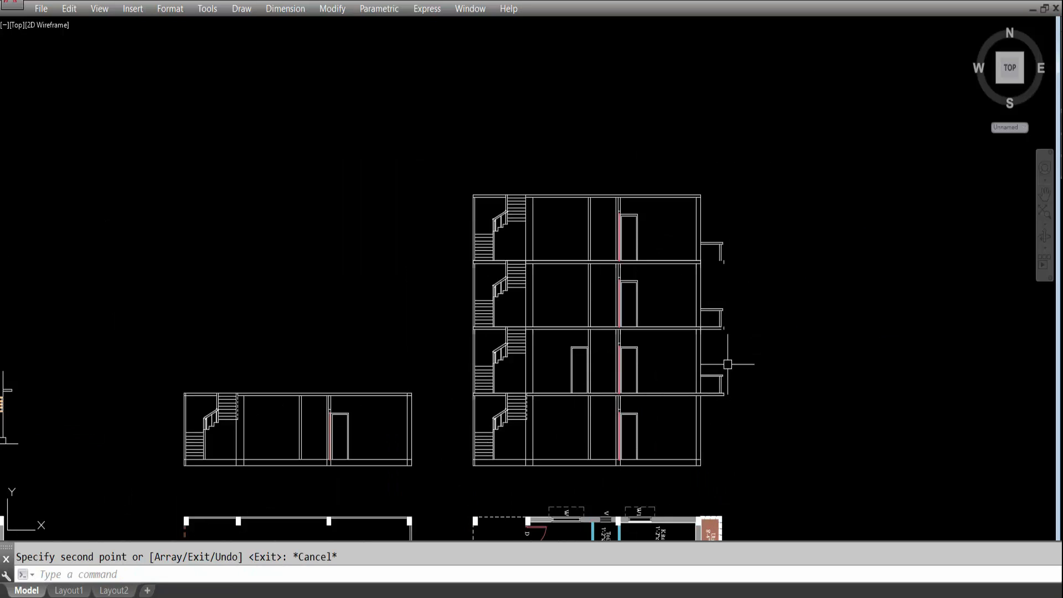
scroll(688, 168, "up", 4)
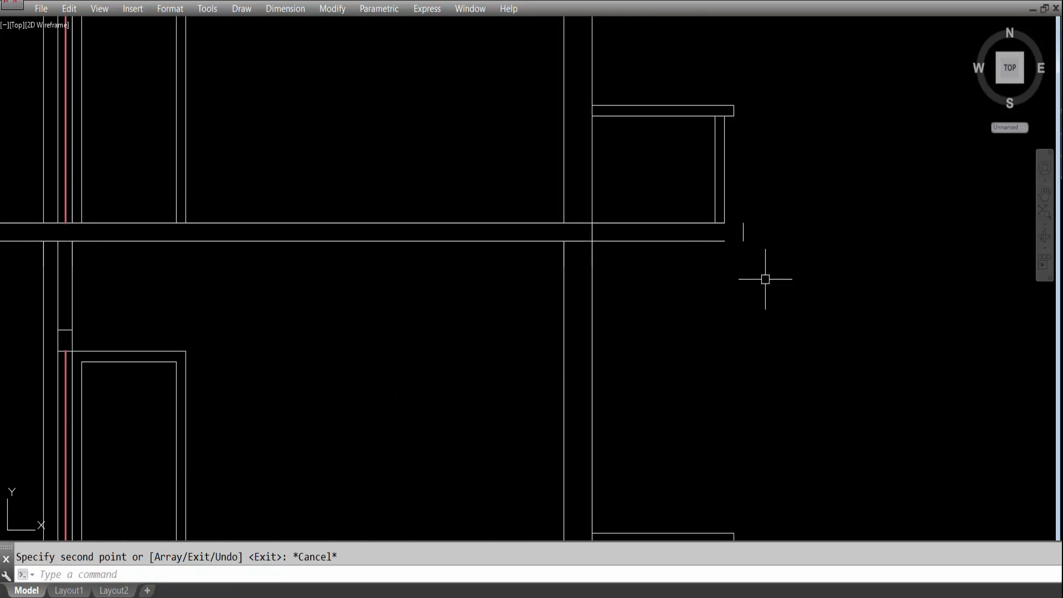
key("Return")
left_click(743, 232)
key("Return")
left_click(681, 193)
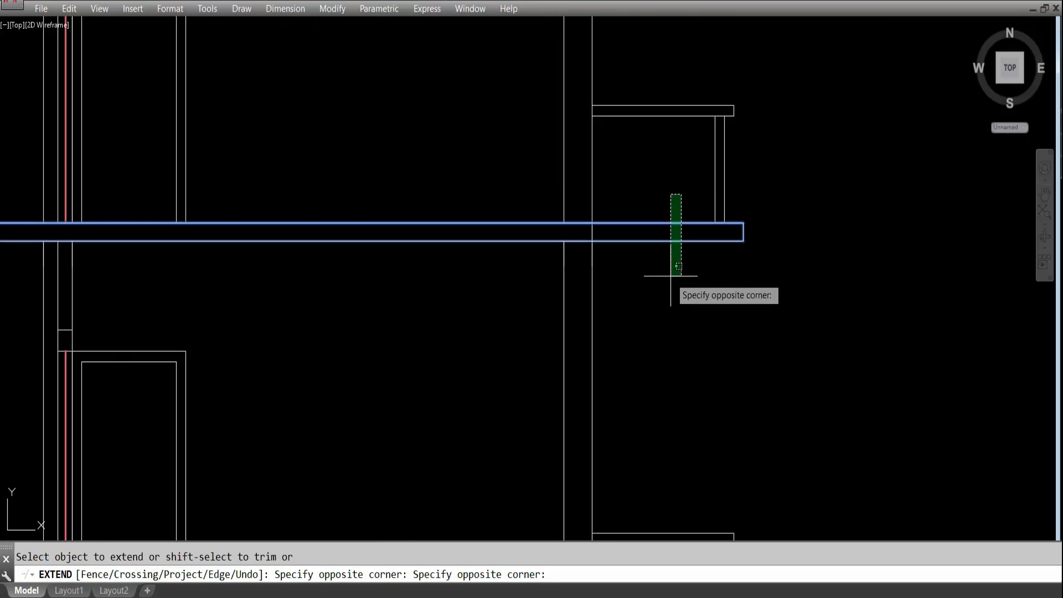
left_click(670, 279)
scroll(703, 391, "down", 2)
scroll(697, 138, "down", 2)
scroll(754, 199, "up", 4)
key("Escape")
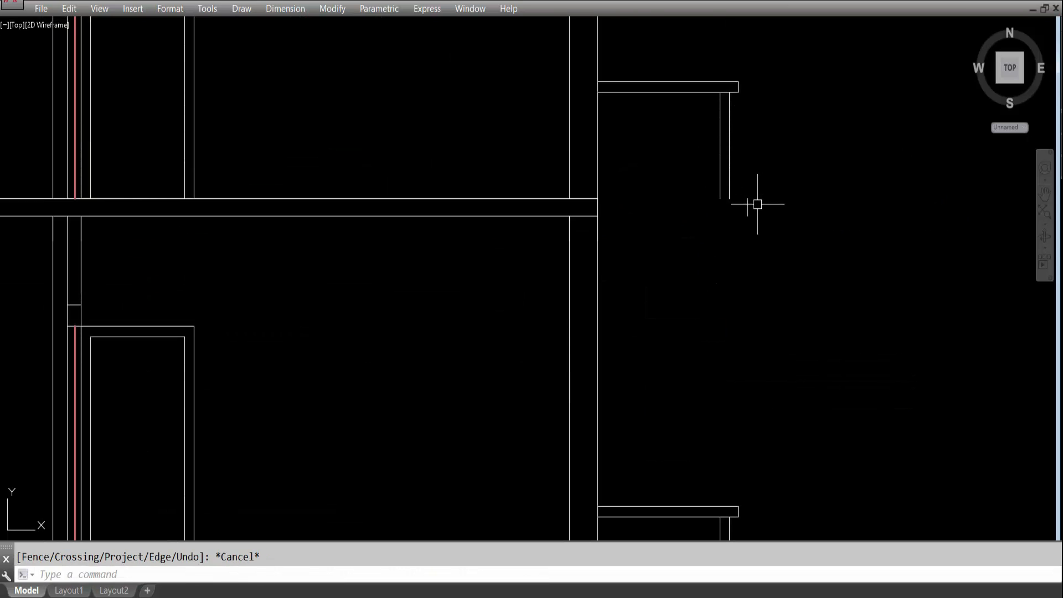
Extend the third floor slab's top and bottom lines from the outer wall to the balcony's vertical end line.
type("ex")
key("Return")
left_click(742, 202)
key("Return")
left_click(522, 181)
left_click(502, 254)
scroll(636, 217, "down", 3)
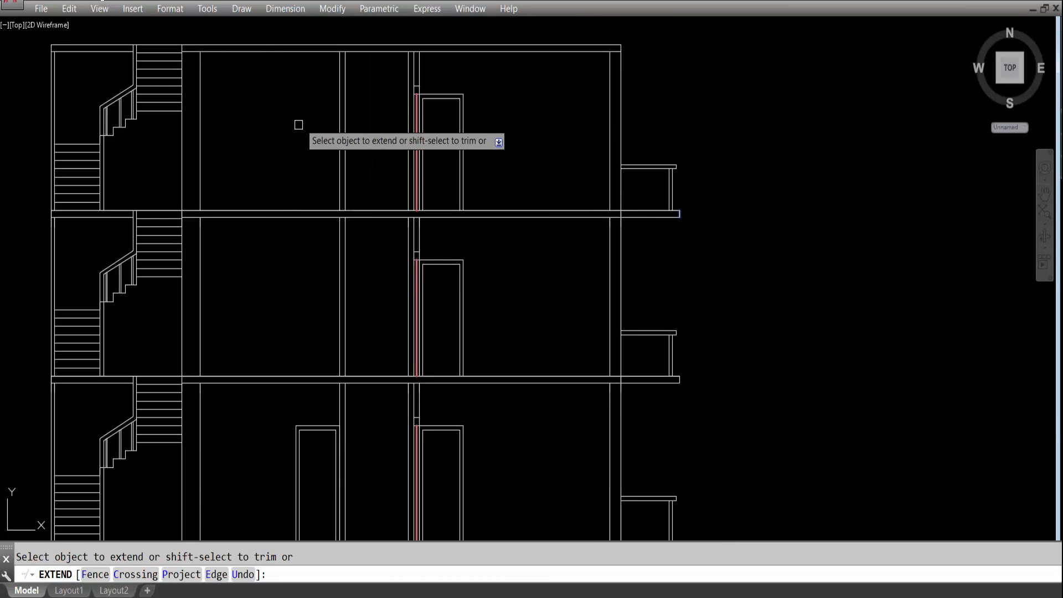
key("Escape")
Trim the outer wall line where it crosses the second and third floor slabs beside the balconies.
scroll(641, 372, "down", 4)
scroll(659, 399, "up", 6)
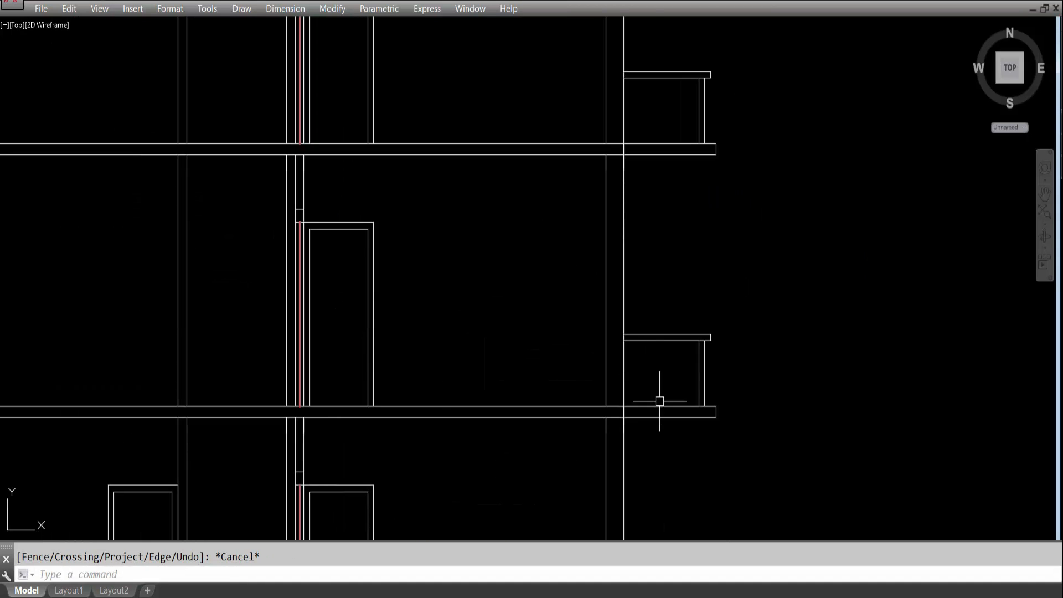
type("tr")
key("Return")
scroll(626, 401, "up", 4)
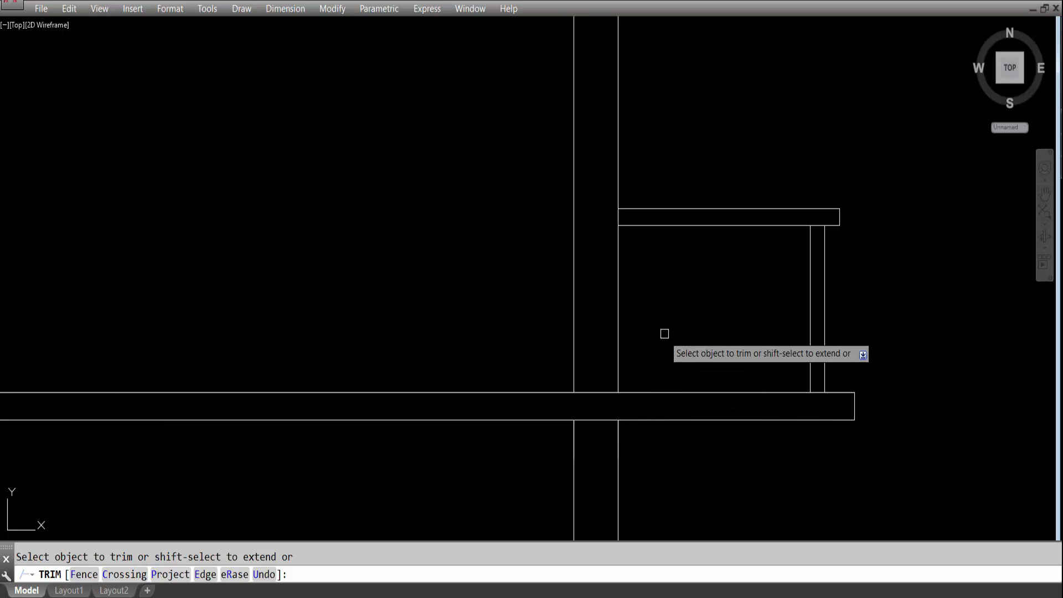
scroll(666, 346, "down", 5)
scroll(663, 183, "up", 5)
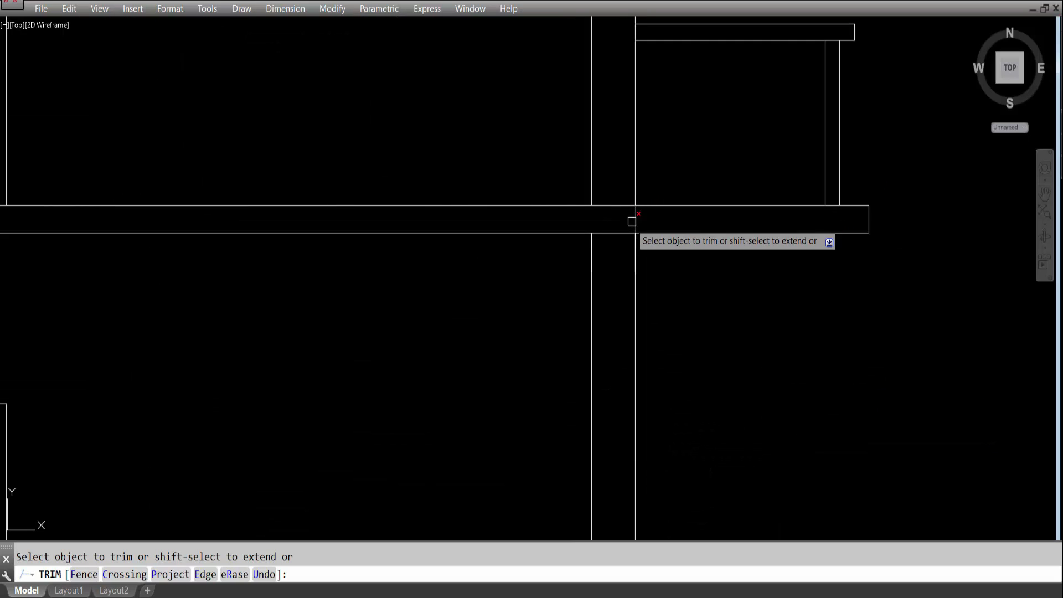
left_click(641, 215)
left_click(616, 219)
scroll(636, 249, "down", 9)
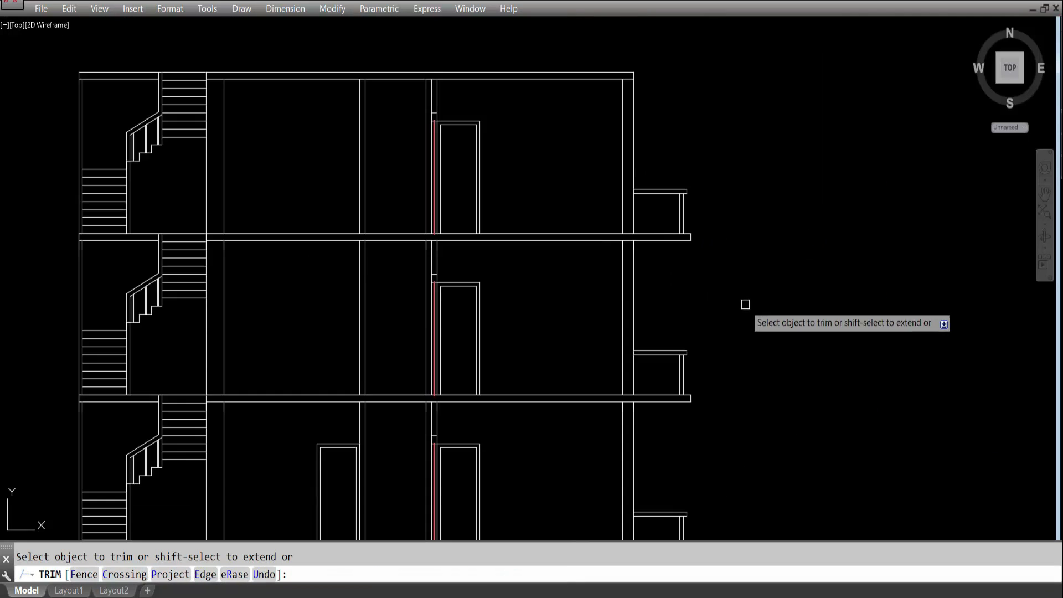
middle_click_drag(716, 441, 710, 374)
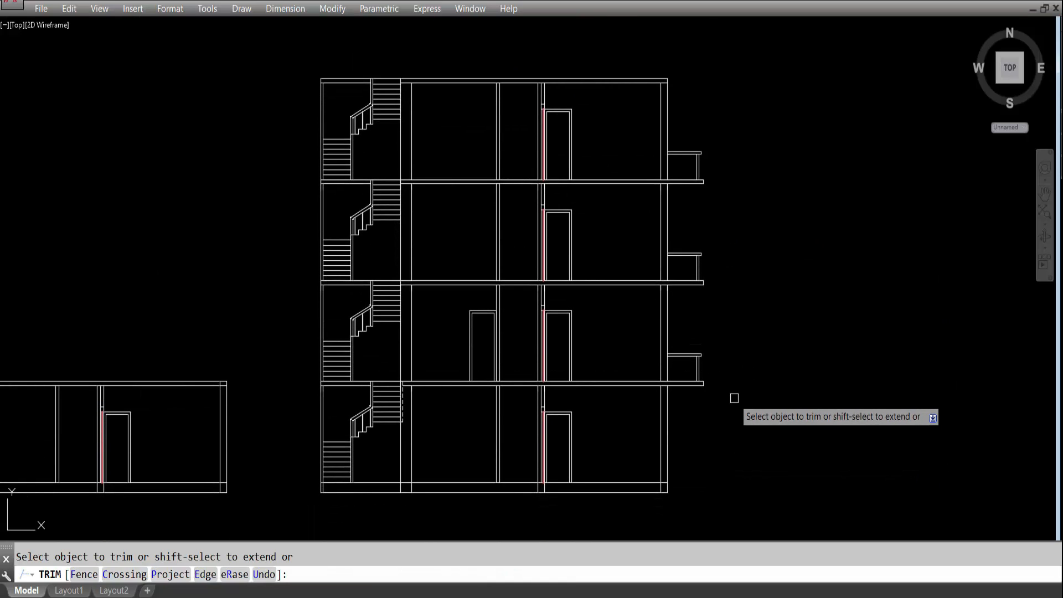
key("Escape")
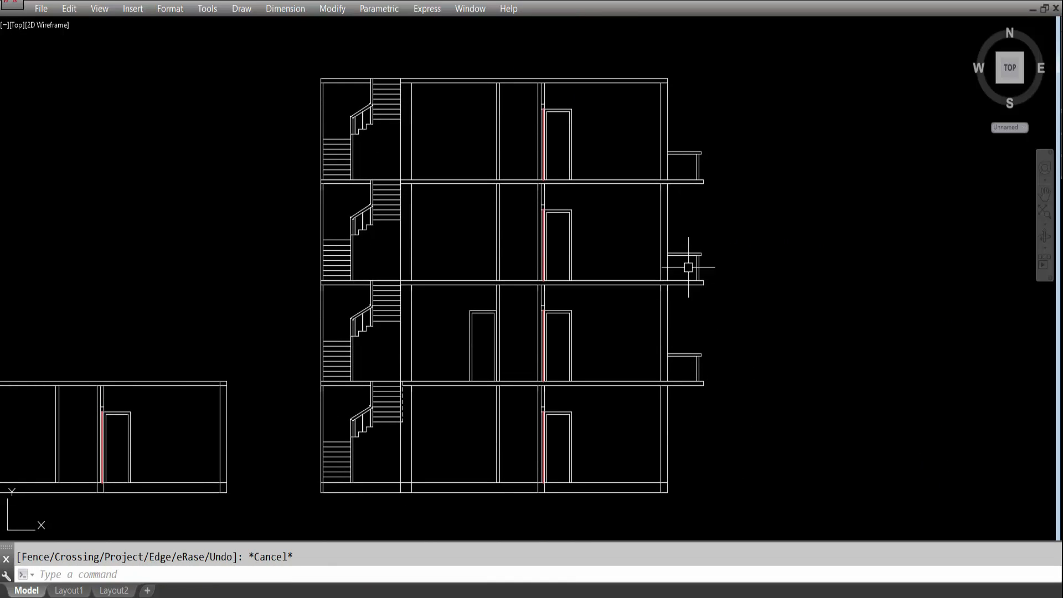
scroll(691, 154, "down", 4)
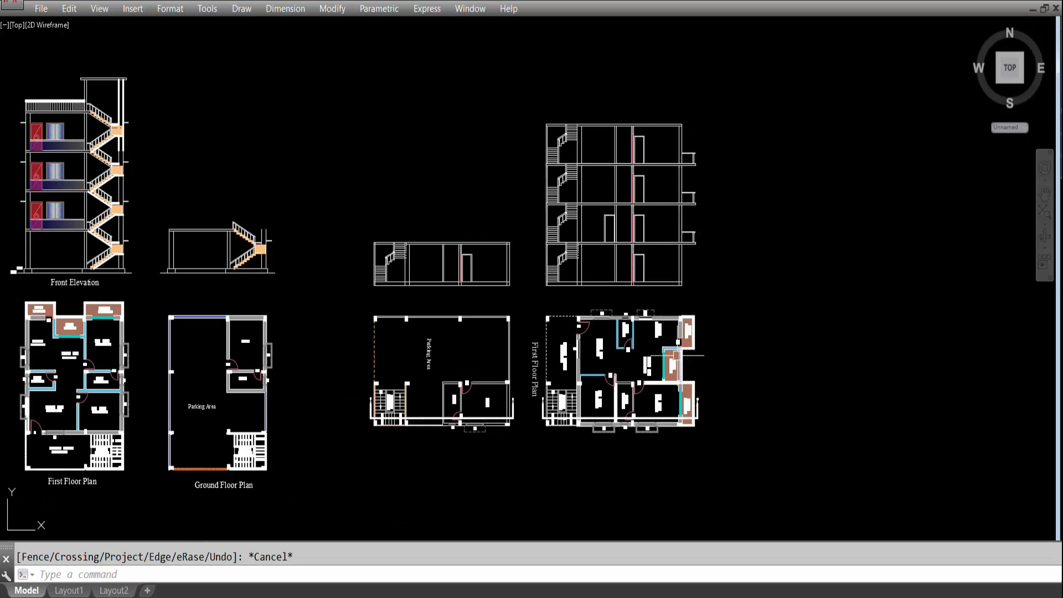
scroll(699, 119, "up", 4)
scroll(699, 123, "down", 4)
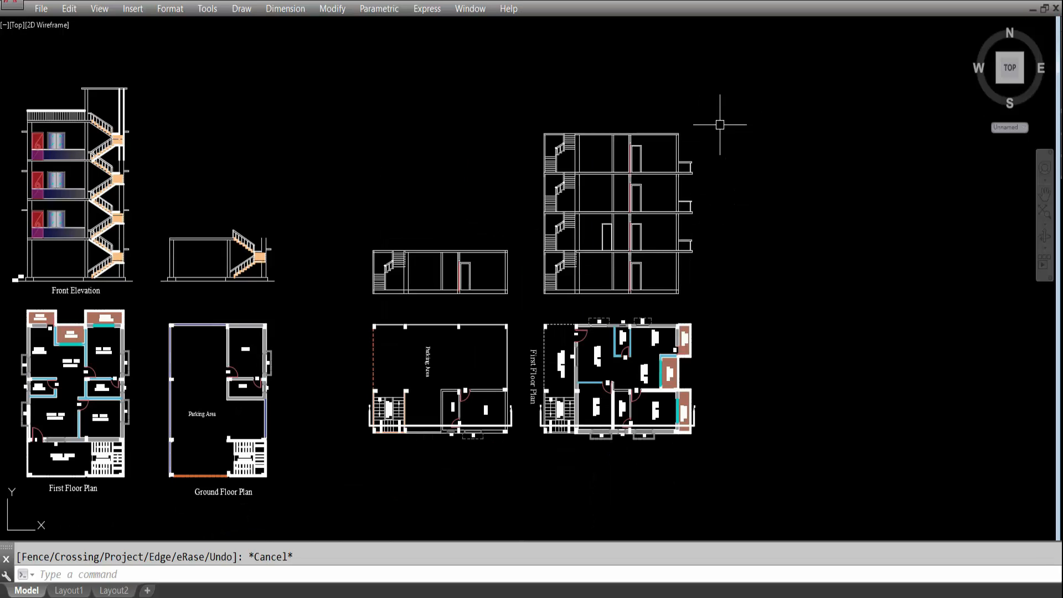
scroll(659, 106, "up", 4)
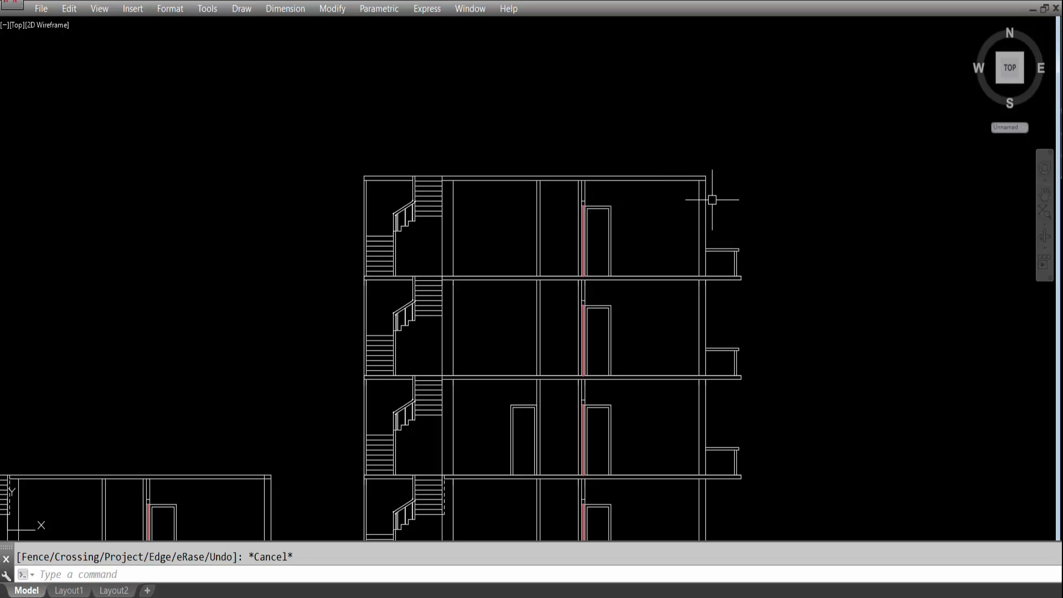
scroll(712, 202, "down", 5)
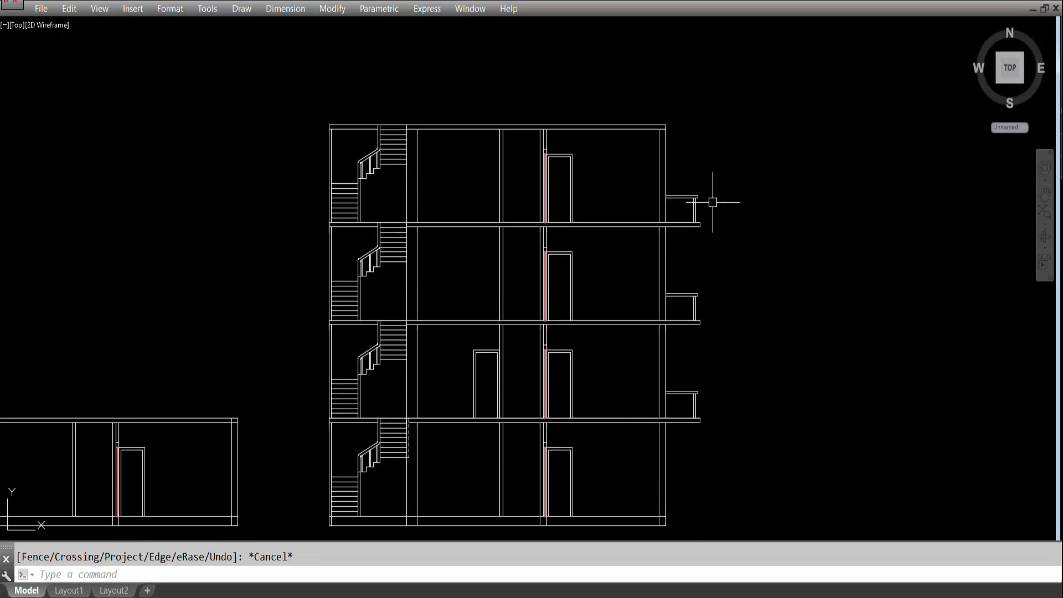
scroll(757, 305, "up", 2)
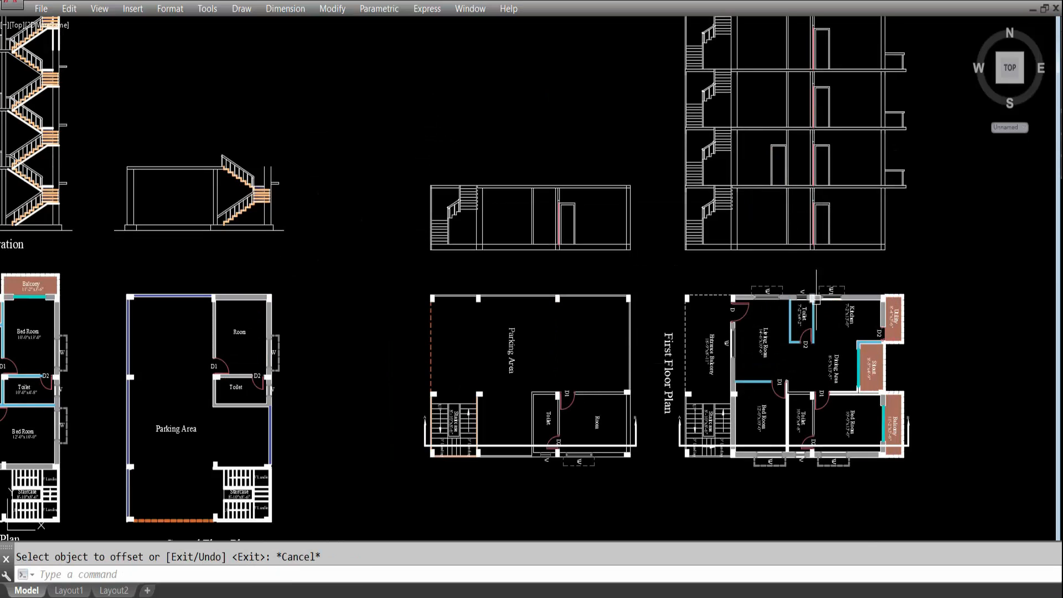
Draw a vertical construction line through the inner edge of the column at the ground floor plan's staircase corner, running up through the single-storey section.
scroll(429, 446, "up", 4)
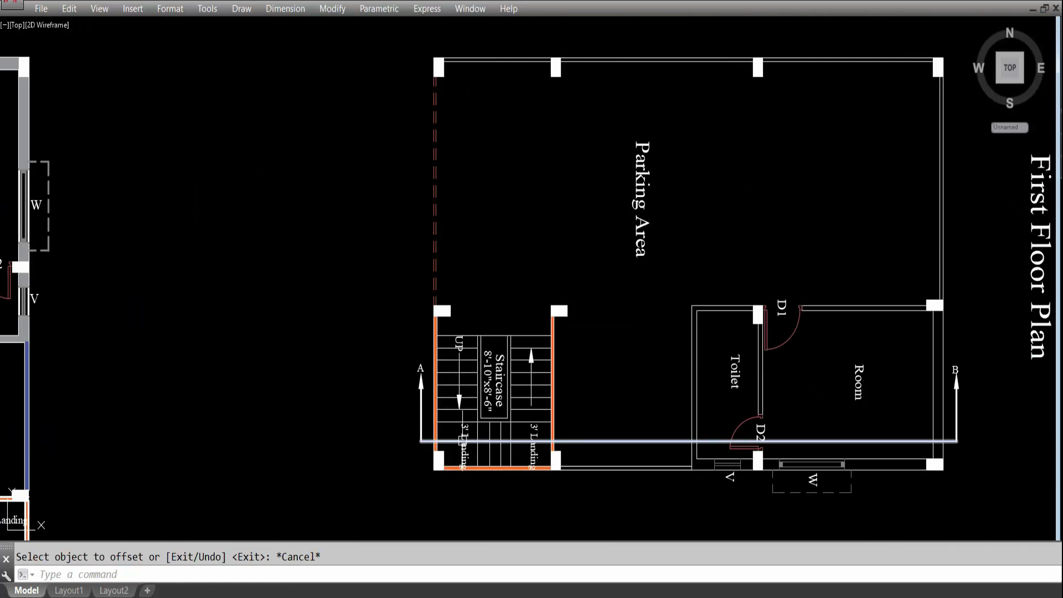
mouse_move(449, 311)
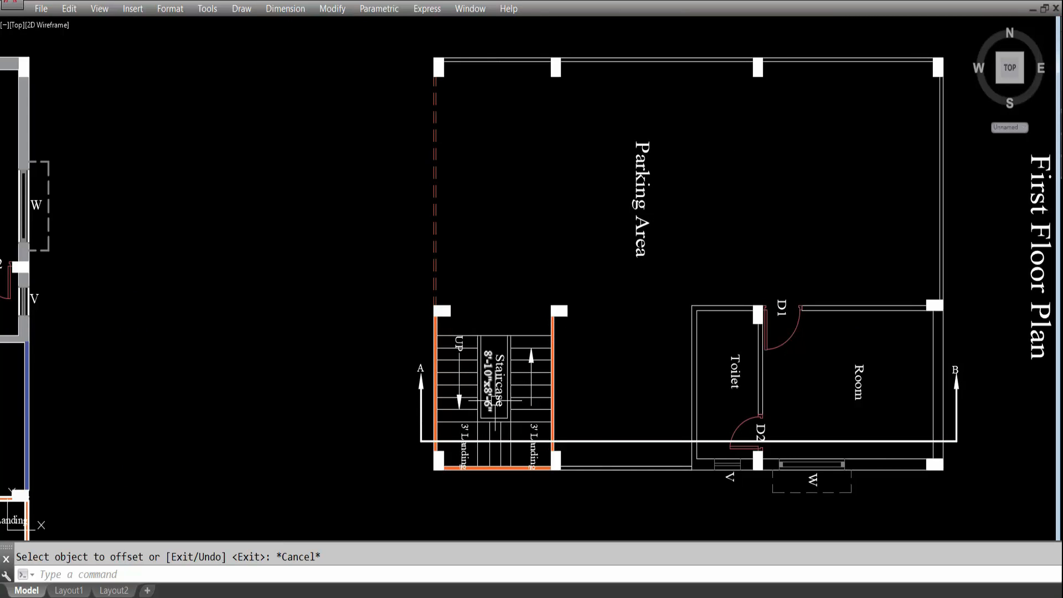
type("xl")
key("Return")
type("v")
key("Return")
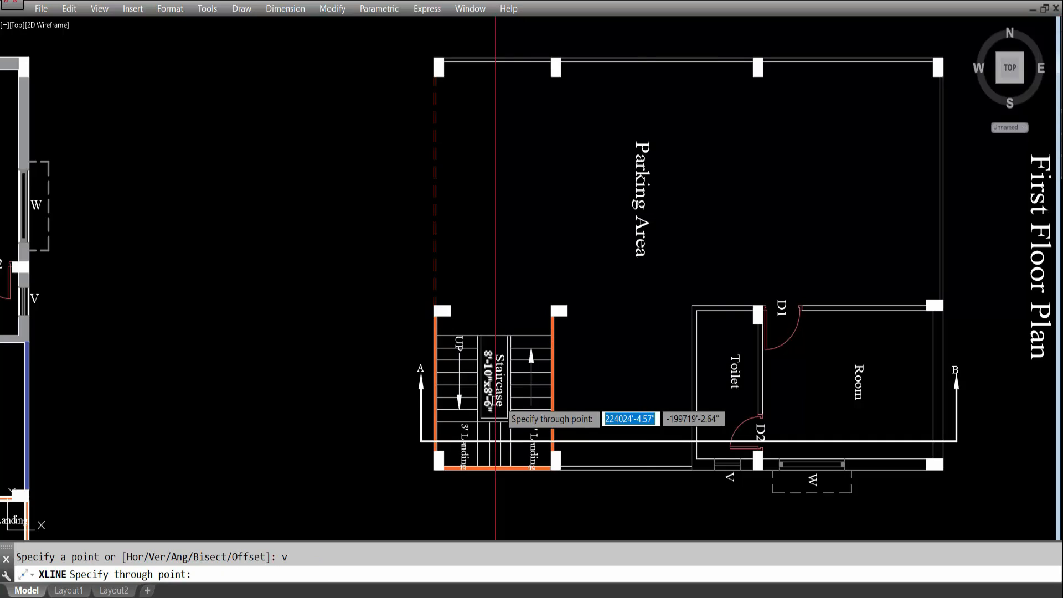
left_click(450, 311)
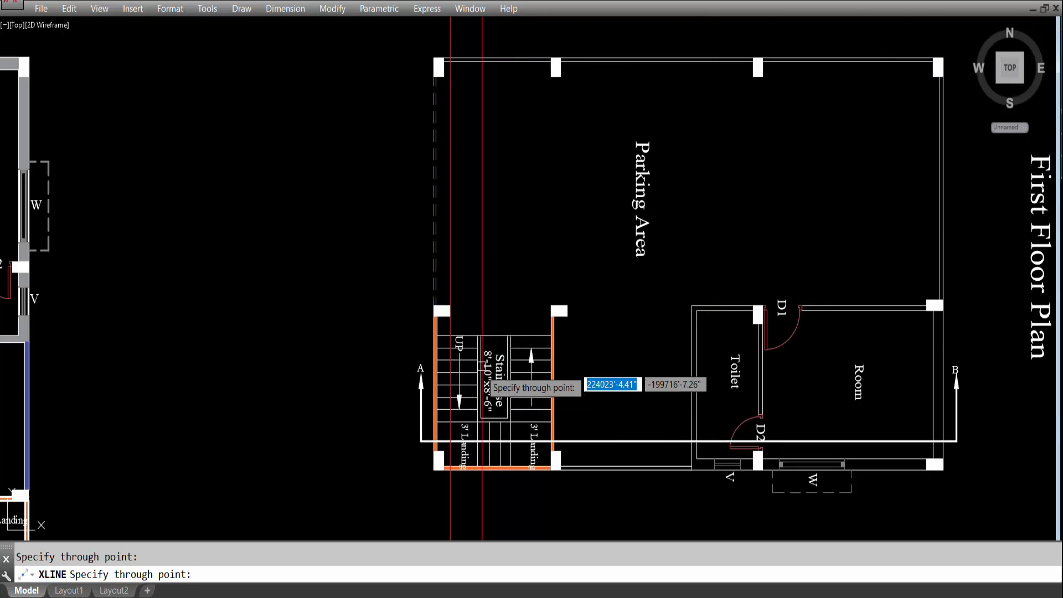
scroll(481, 365, "down", 5)
scroll(450, 234, "up", 3)
scroll(581, 343, "up", 3)
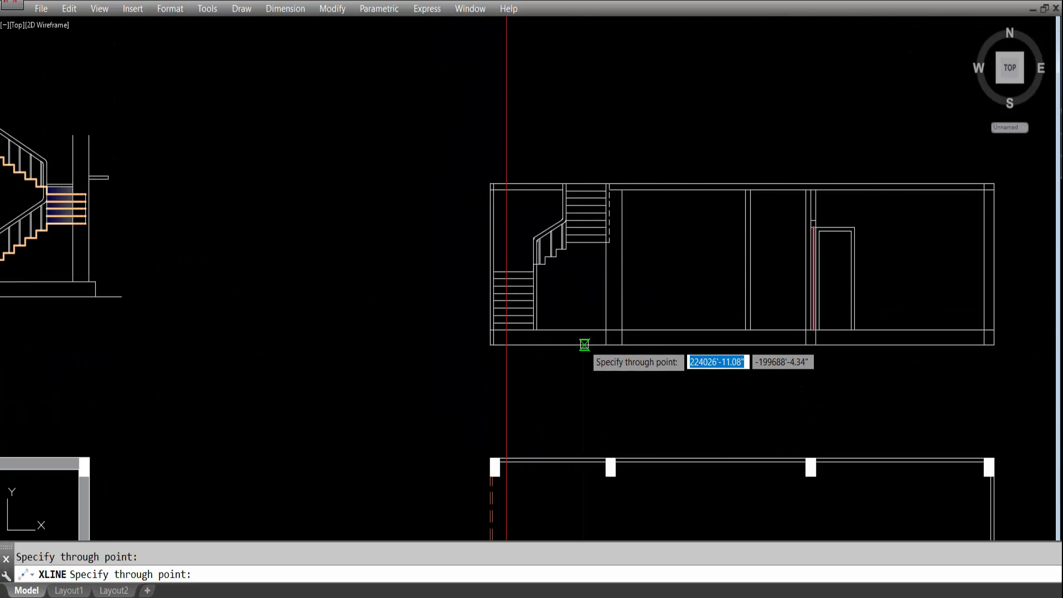
scroll(549, 235, "down", 4)
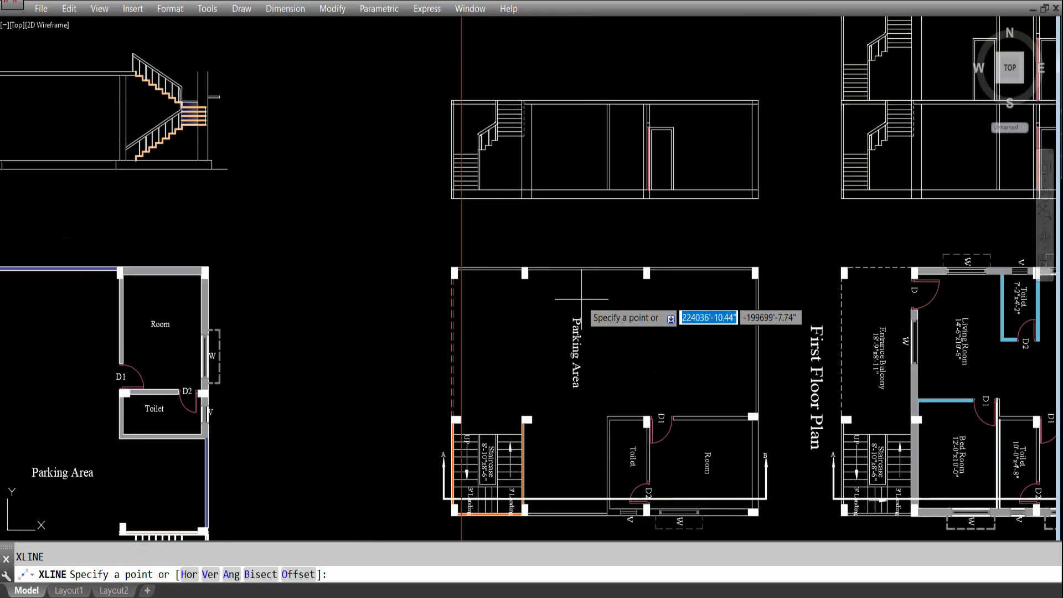
key("Escape")
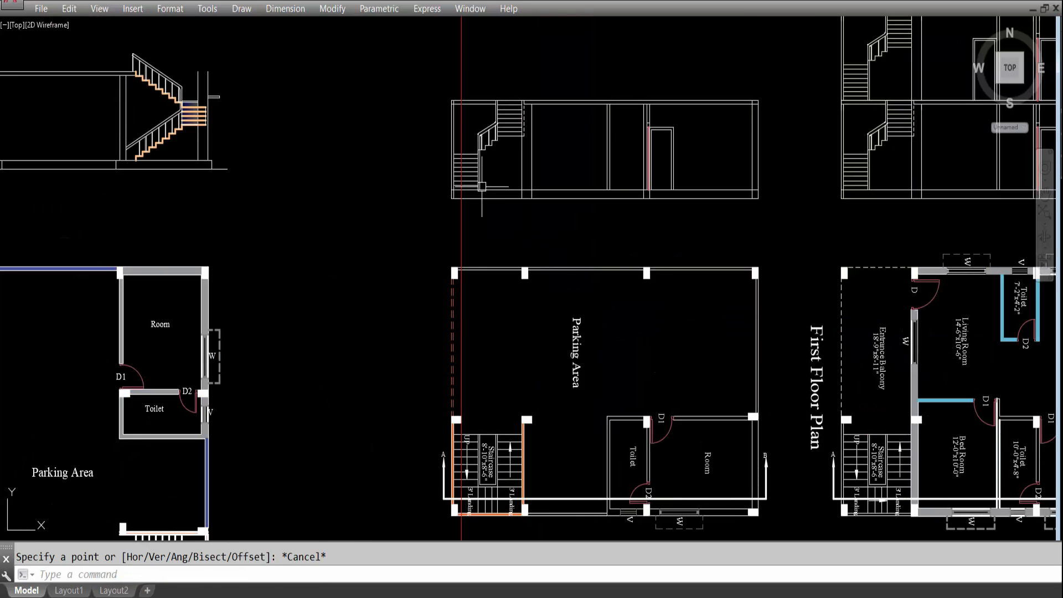
Trim the construction line in the single-storey section to the part between the slab underside and the lower stair flight's top line.
type("tr")
key("Return")
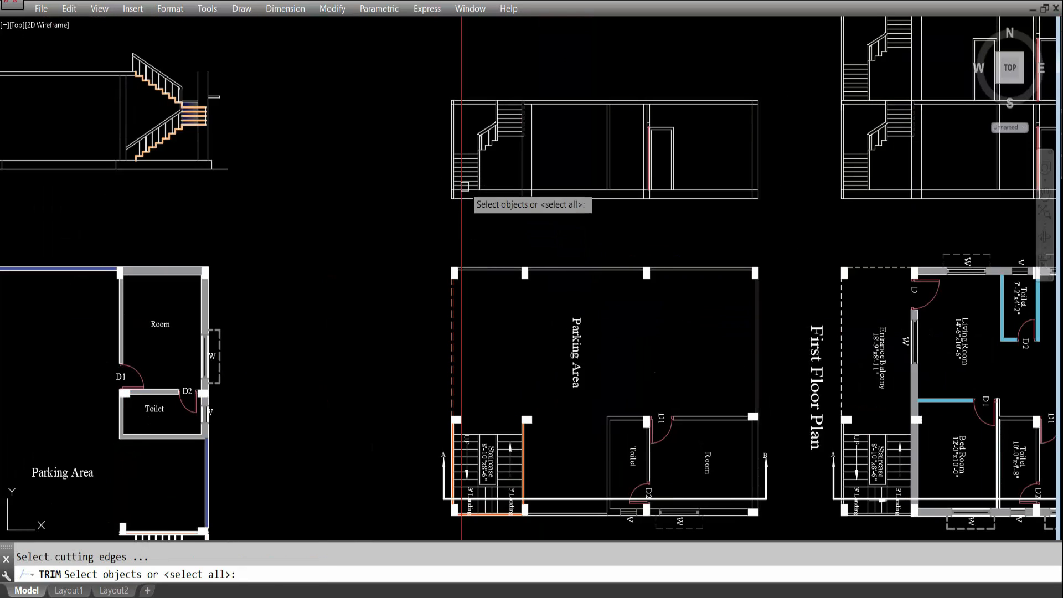
scroll(467, 154, "up", 4)
left_click(467, 173)
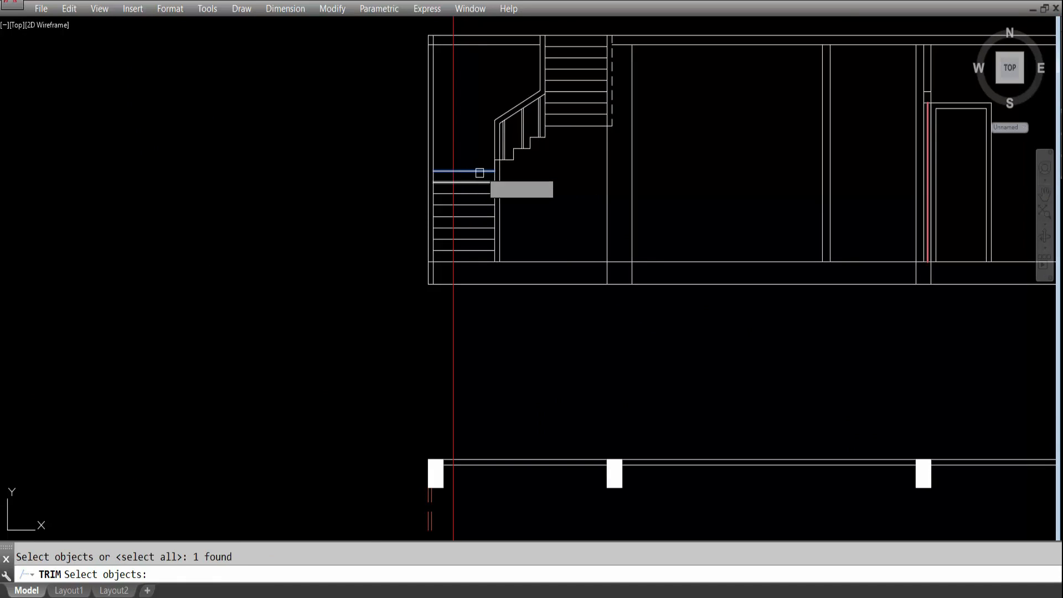
left_click(467, 40)
key("Return")
left_click(465, 332)
left_click(375, 375)
scroll(462, 153, "down", 2)
left_click(466, 54)
left_click(429, 47)
key("Escape")
Match the properties of the trimmed column line beside the staircase to those of the adjacent outer wall line.
left_click(447, 141)
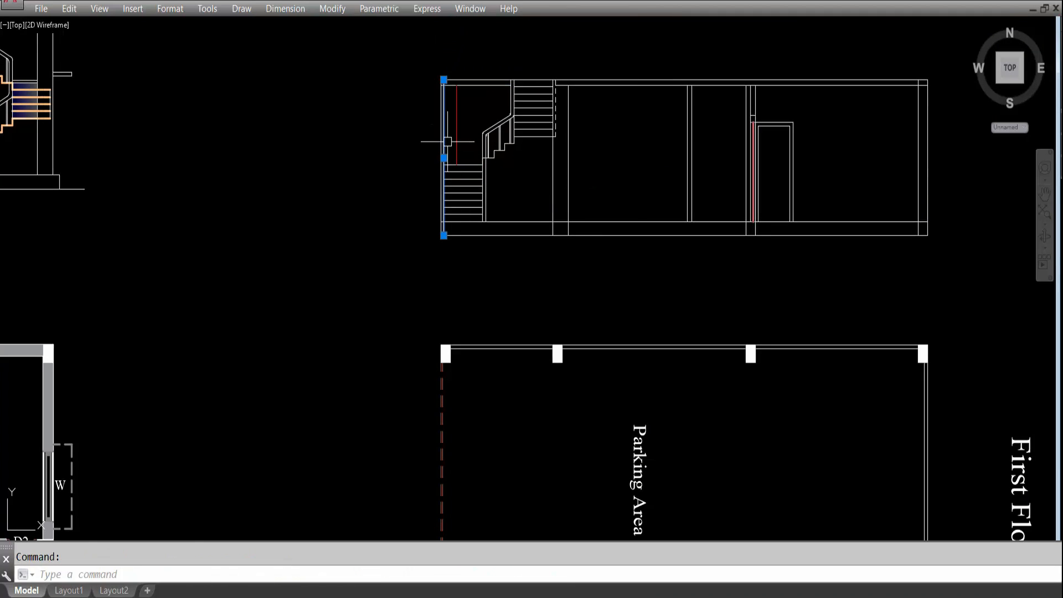
type("ma")
key("Return")
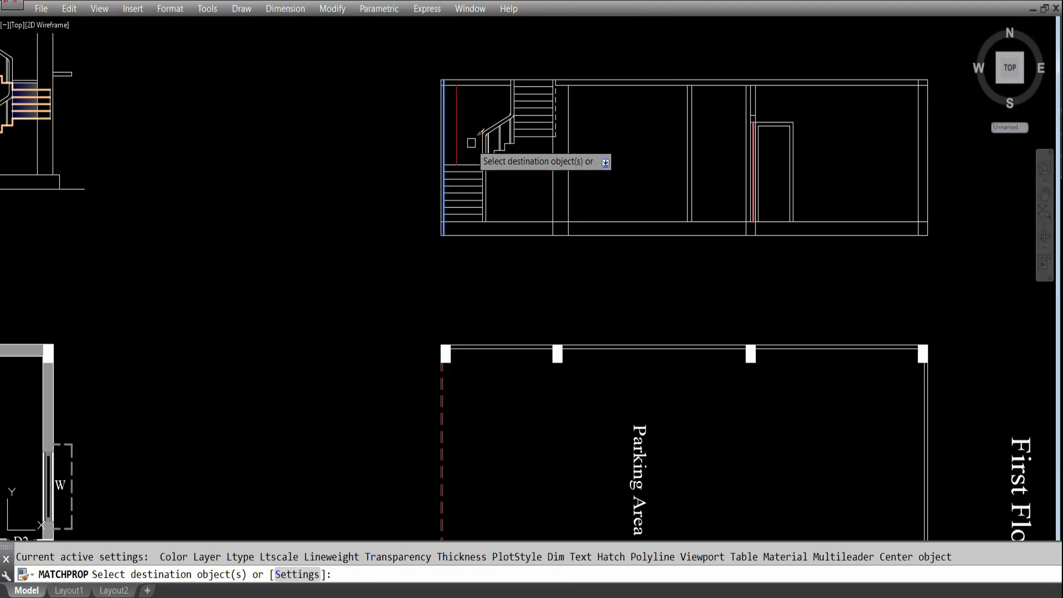
scroll(487, 111, "down", 5)
key("Escape")
scroll(495, 109, "up", 4)
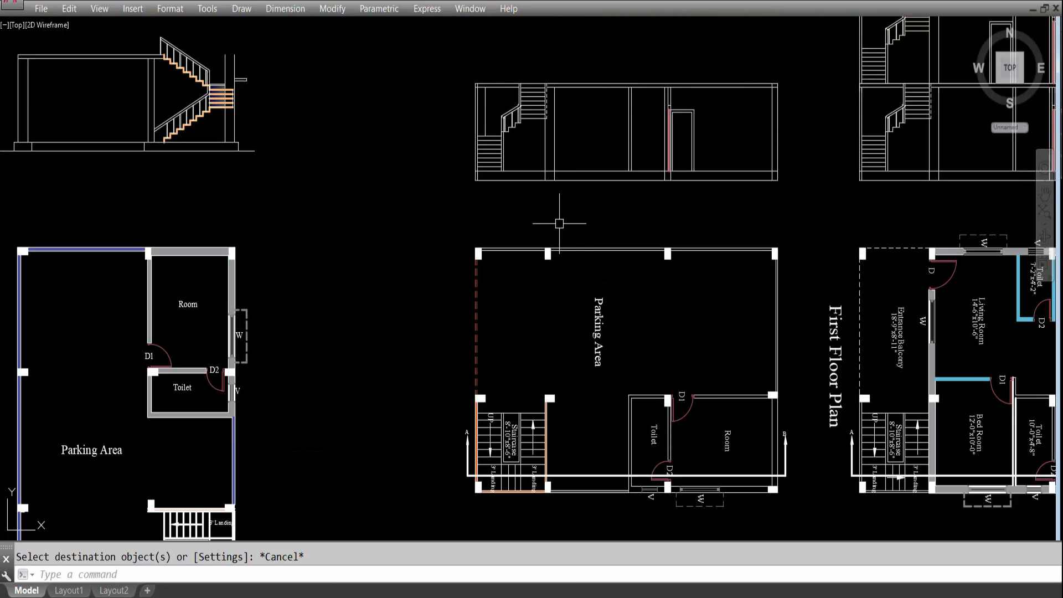
scroll(504, 443, "up", 4)
scroll(458, 309, "down", 4)
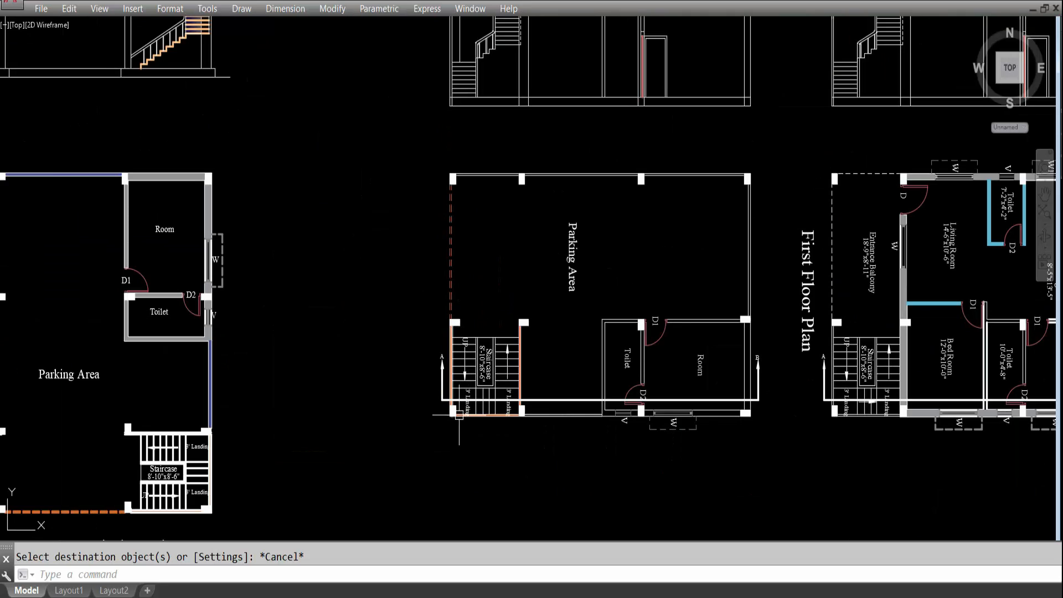
scroll(498, 299, "down", 4)
scroll(517, 213, "up", 4)
scroll(363, 160, "down", 4)
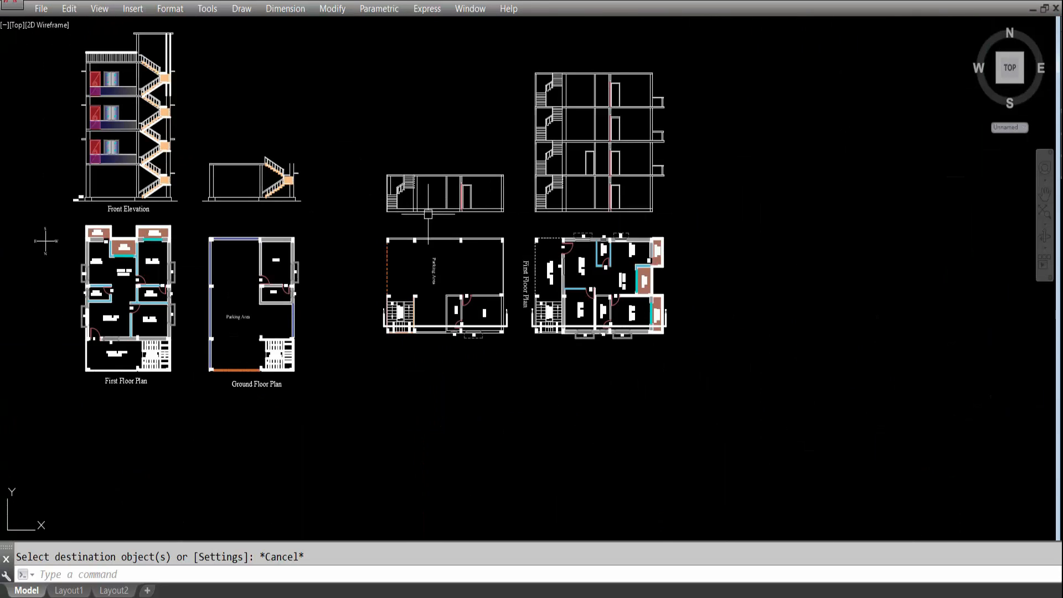
scroll(517, 314, "up", 4)
scroll(597, 346, "down", 2)
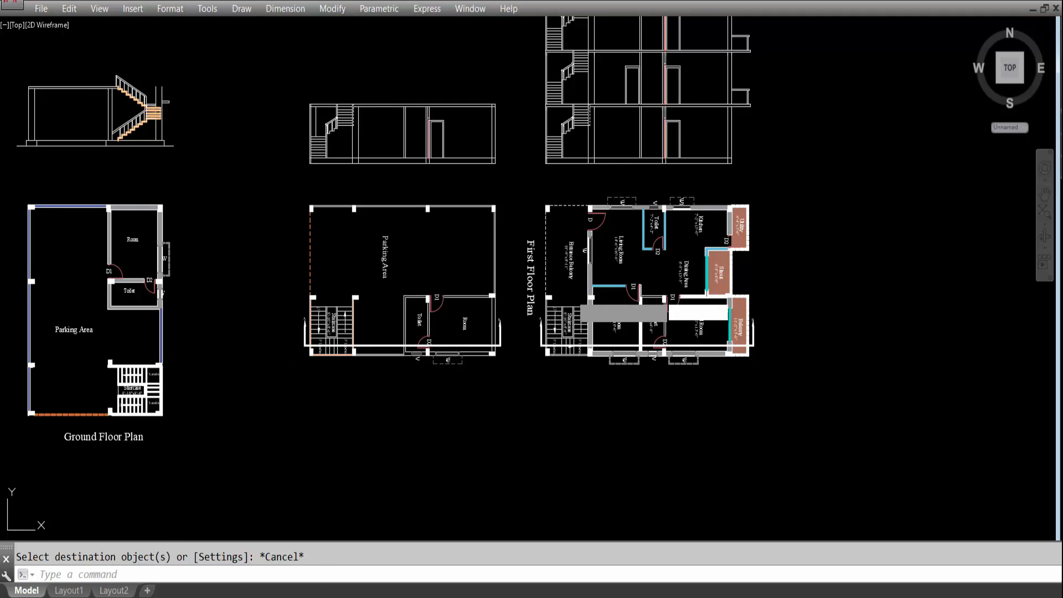
Draw a vertical construction line through the inner edge of the column at the first floor plan's staircase, running up through the four-storey section.
type("xl")
key("Return")
type("v")
key("Return")
scroll(569, 308, "up", 5)
left_click(546, 282)
scroll(565, 360, "down", 6)
key("Escape")
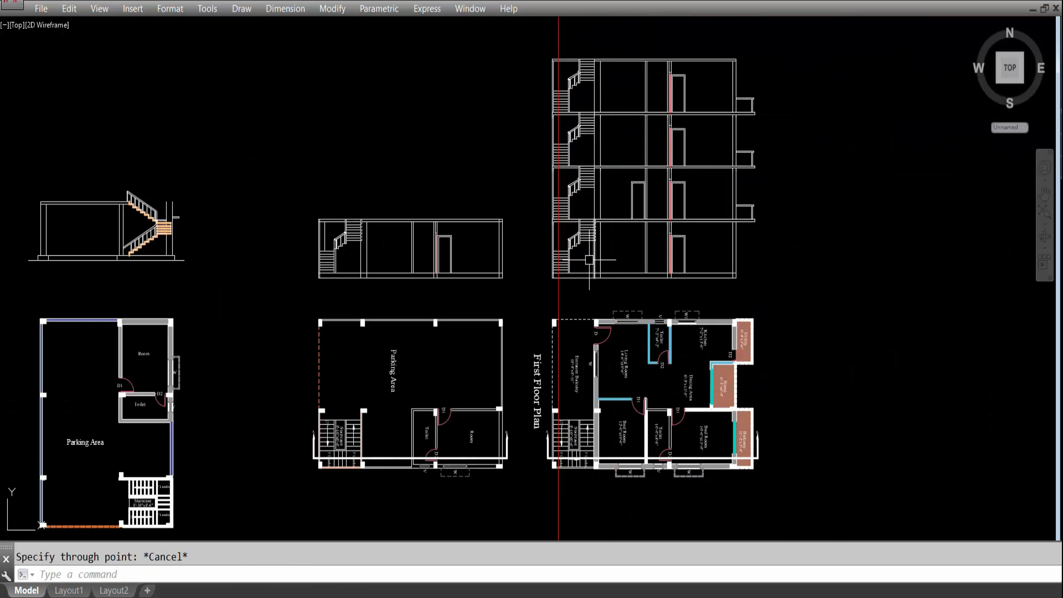
Trim the construction line in the four-storey section to the ground-floor part between the slab underside and the lower stair flight's top line.
scroll(552, 254, "up", 3)
scroll(584, 263, "up", 3)
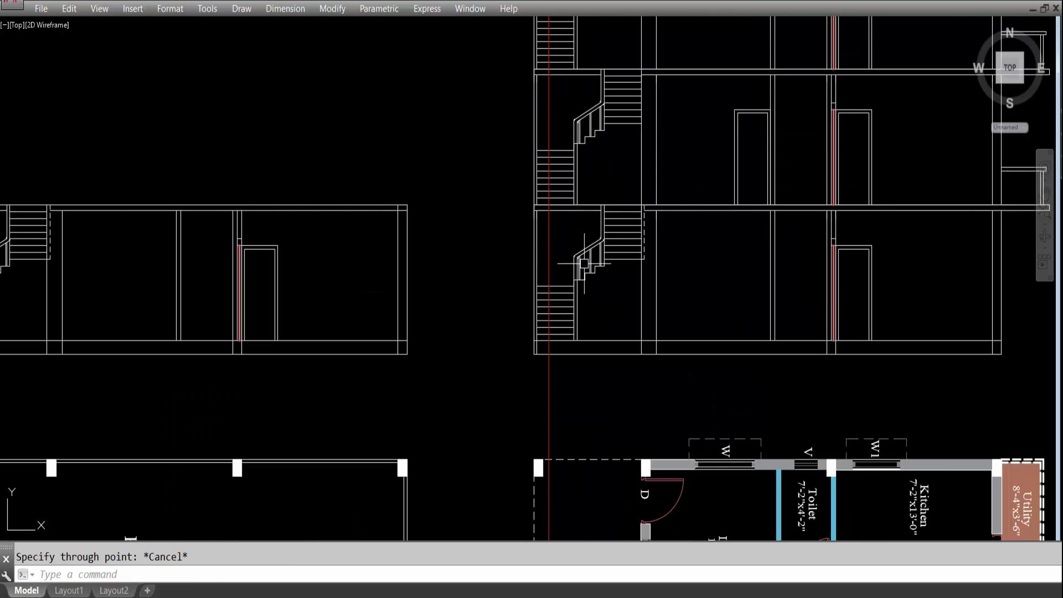
type("tr")
key("Return")
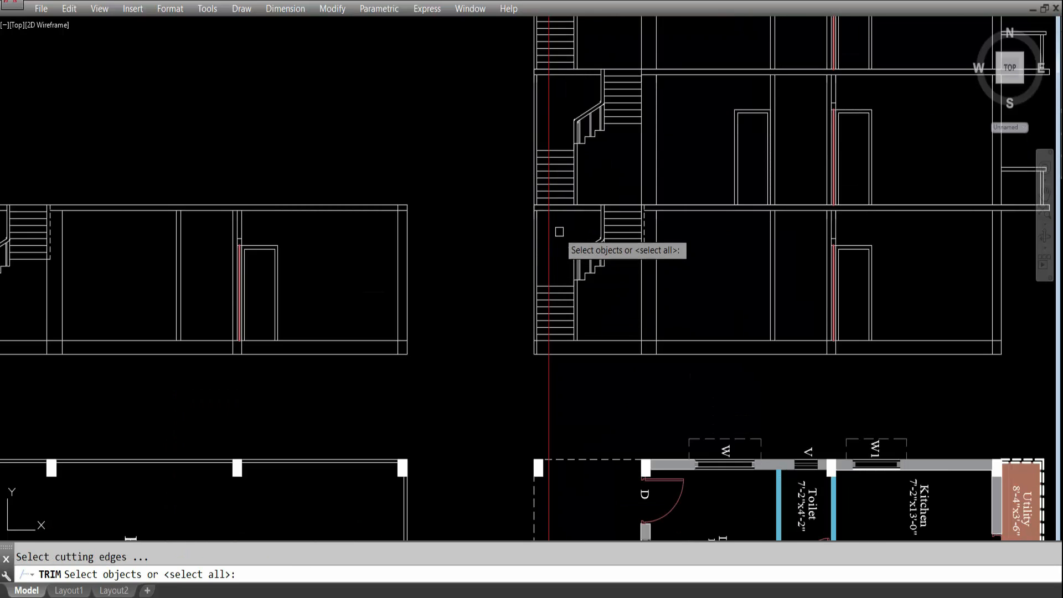
scroll(551, 289, "up", 2)
left_click(554, 287)
left_click(562, 165)
key("Return")
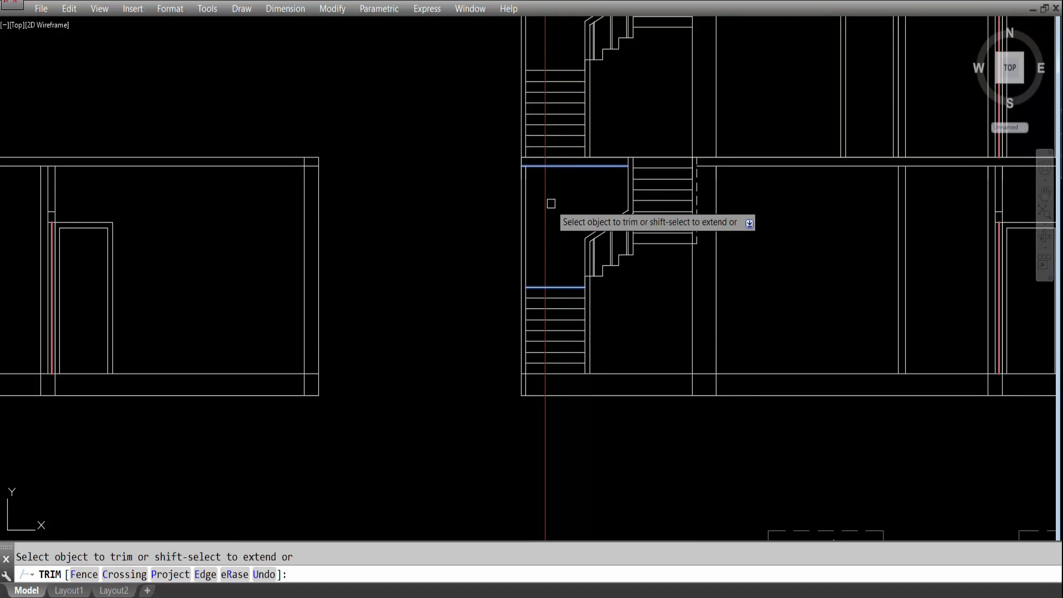
left_click(542, 463)
left_click(546, 47)
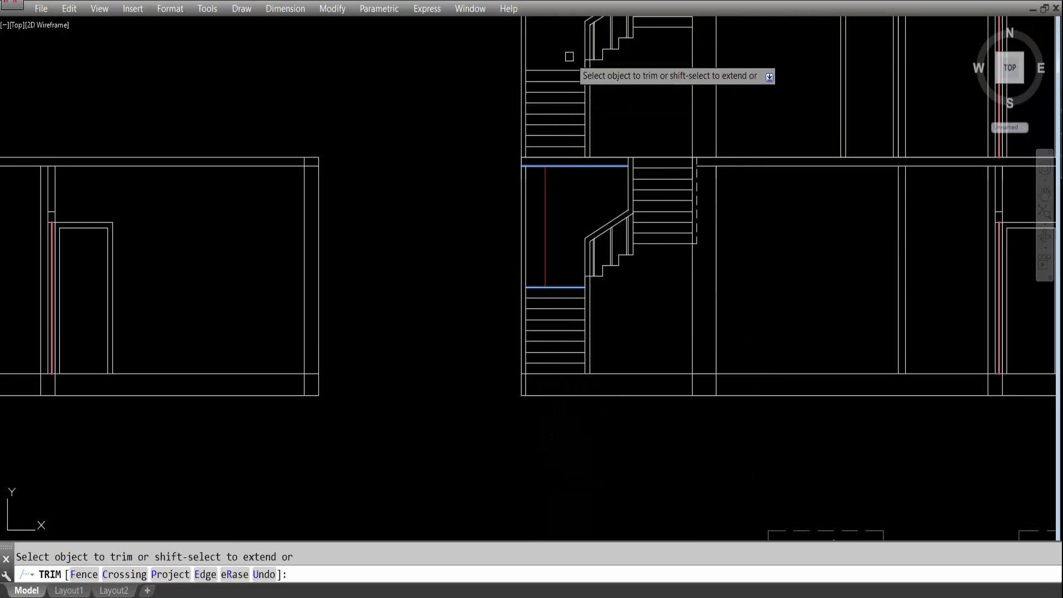
key("Escape")
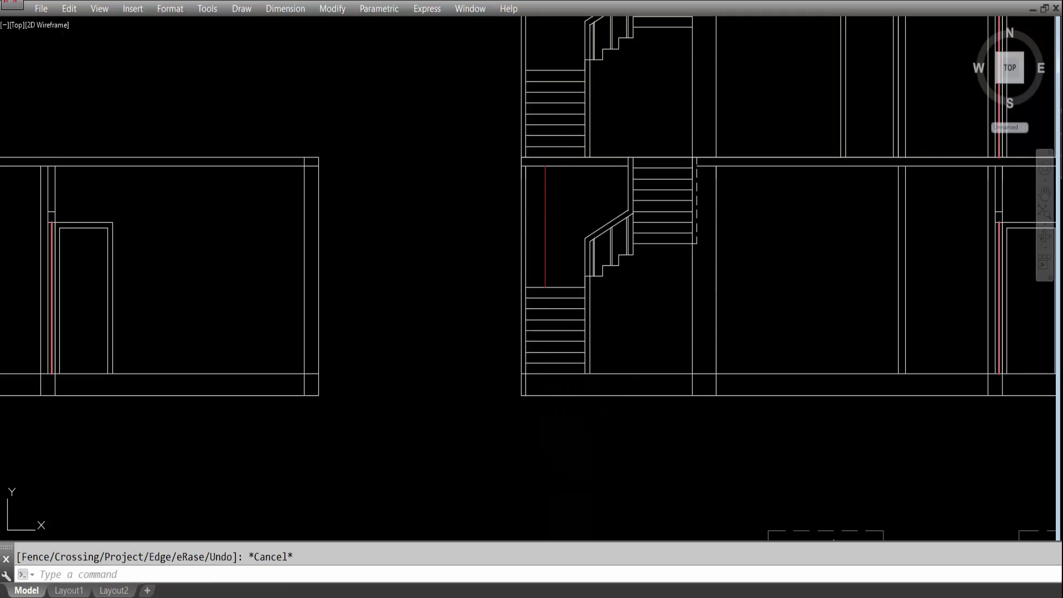
Match the properties of the trimmed ground-floor column line in the four-storey section to those of the adjacent outer wall line.
left_click(526, 208)
type("ma")
key("Return")
left_click(543, 228)
key("Escape")
Copy the ground-floor column line beside the staircase vertically to the same position on each of the three upper floors.
left_click(547, 232)
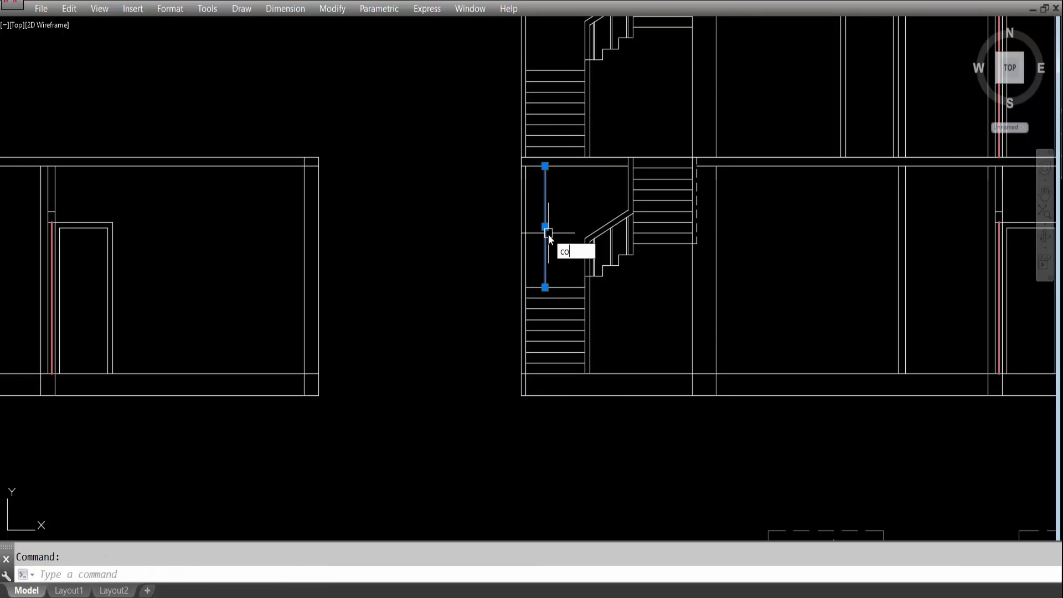
type("co")
key("Return")
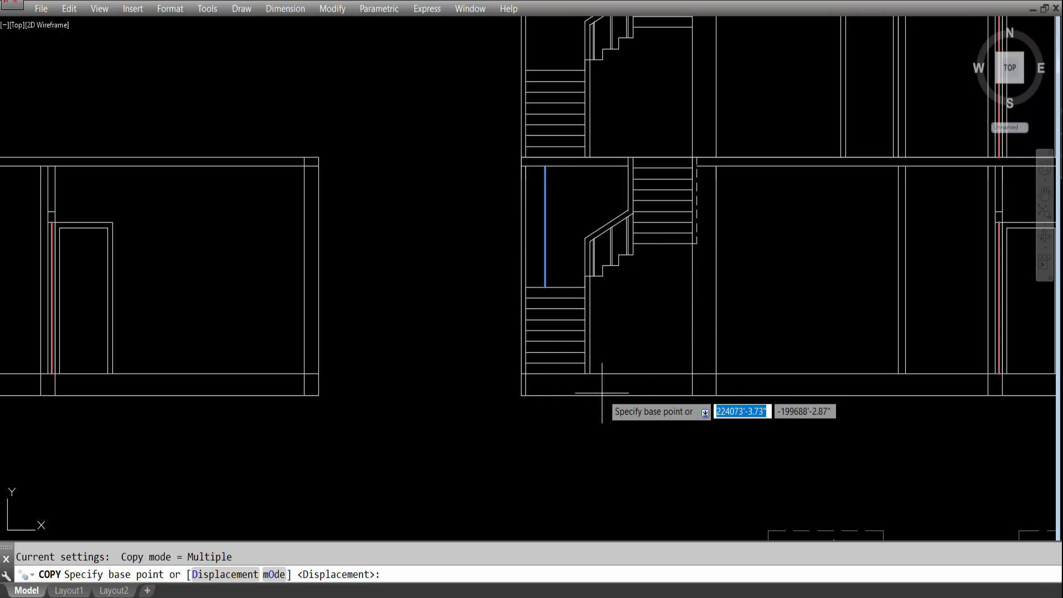
scroll(603, 380, "up", 2)
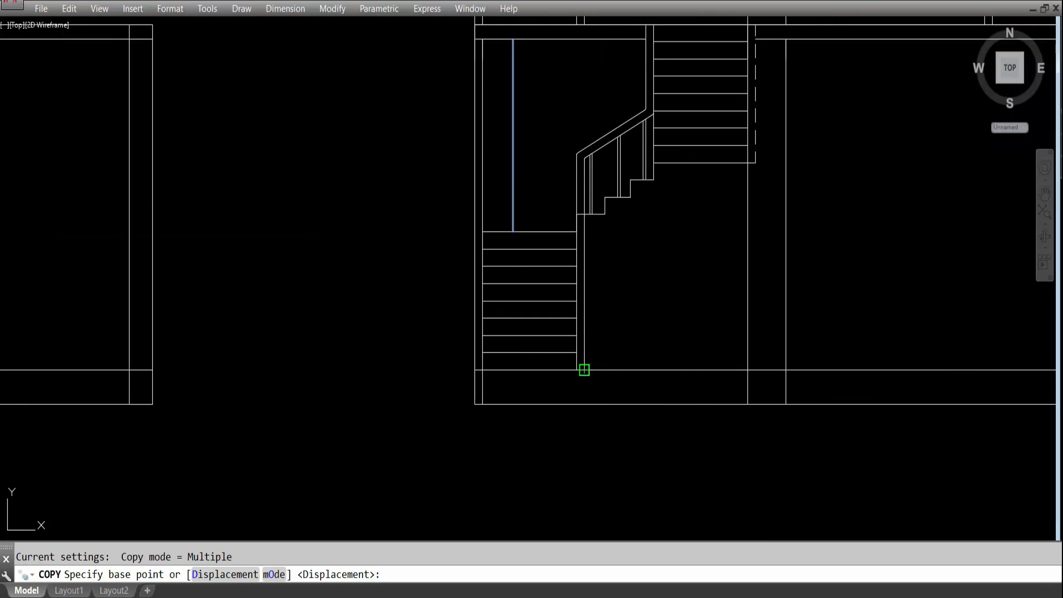
left_click(584, 369)
scroll(585, 382, "down", 5)
scroll(611, 363, "up", 5)
scroll(579, 304, "down", 2)
left_click(579, 307)
scroll(580, 308, "down", 3)
scroll(592, 171, "up", 4)
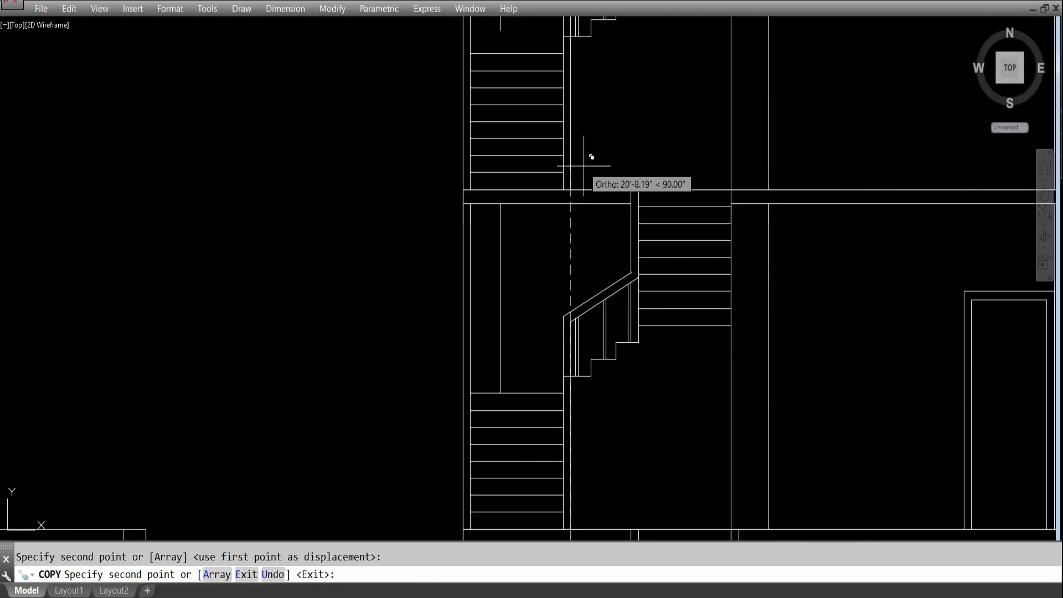
scroll(575, 188, "down", 4)
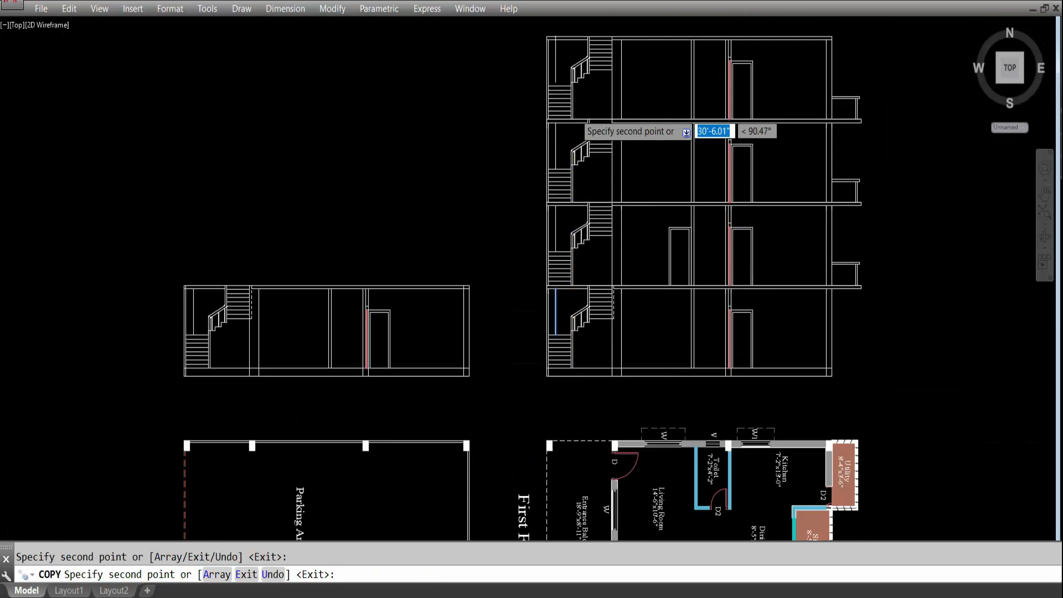
scroll(559, 133, "up", 6)
scroll(591, 263, "down", 4)
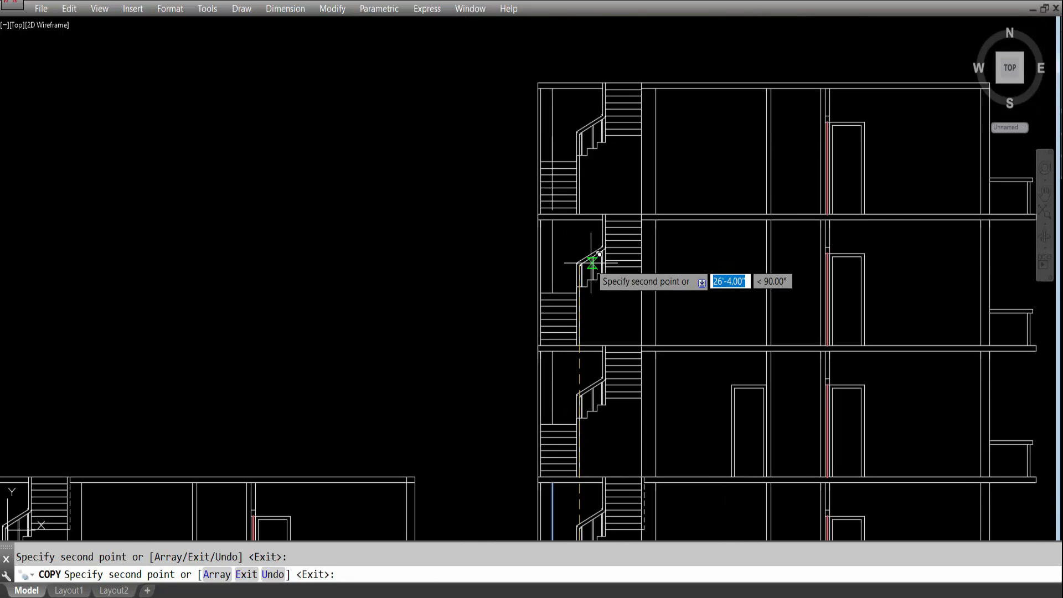
key("Escape")
Offset the top line of the four-storey section's roof slab upward by 8'.
scroll(570, 171, "down", 4)
scroll(586, 246, "down", 3)
scroll(576, 371, "up", 5)
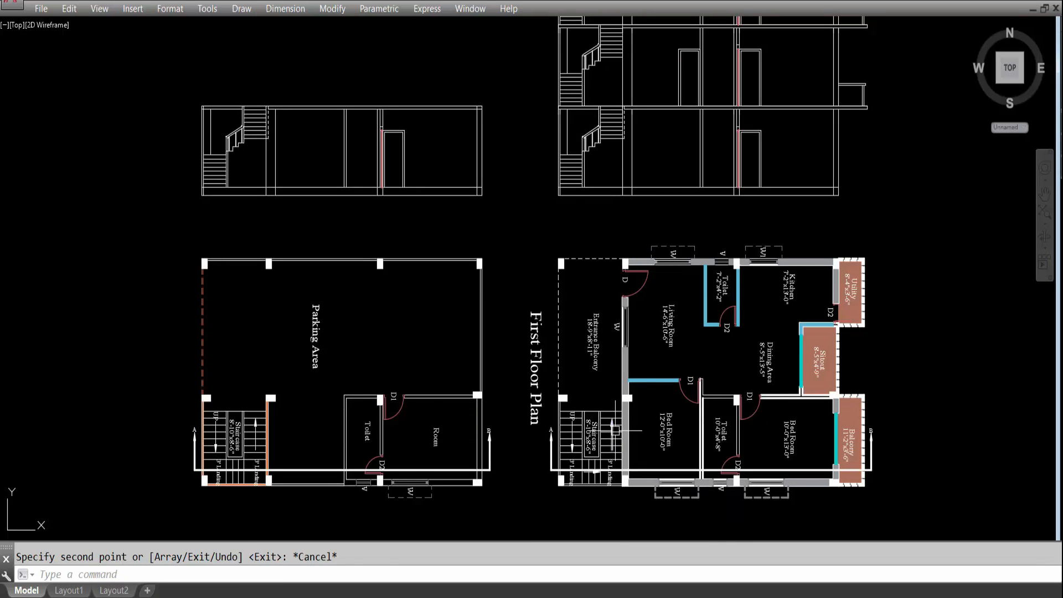
scroll(561, 487, "down", 2)
scroll(590, 90, "up", 4)
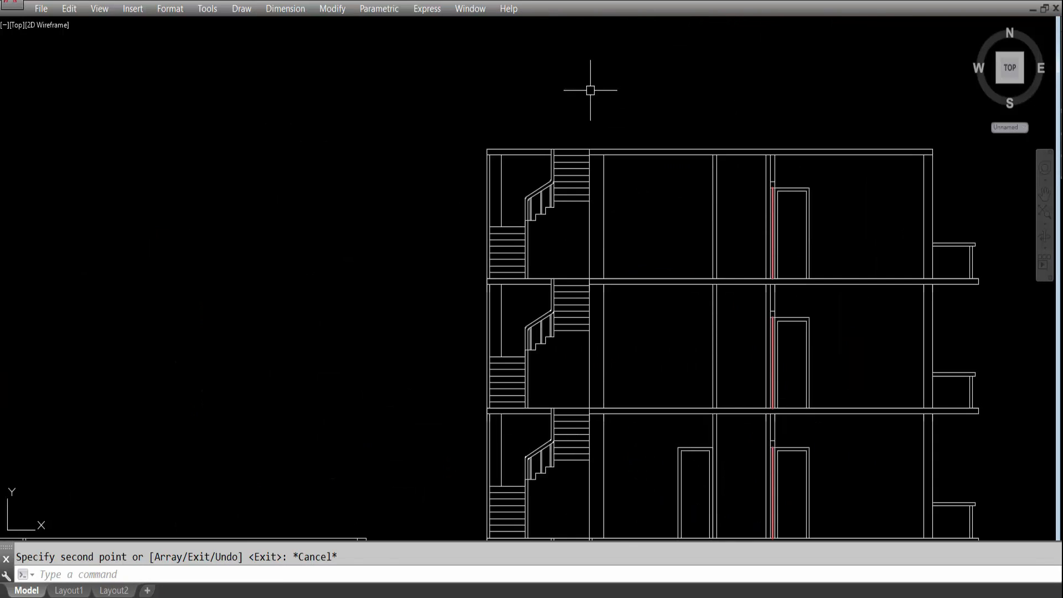
key("Return")
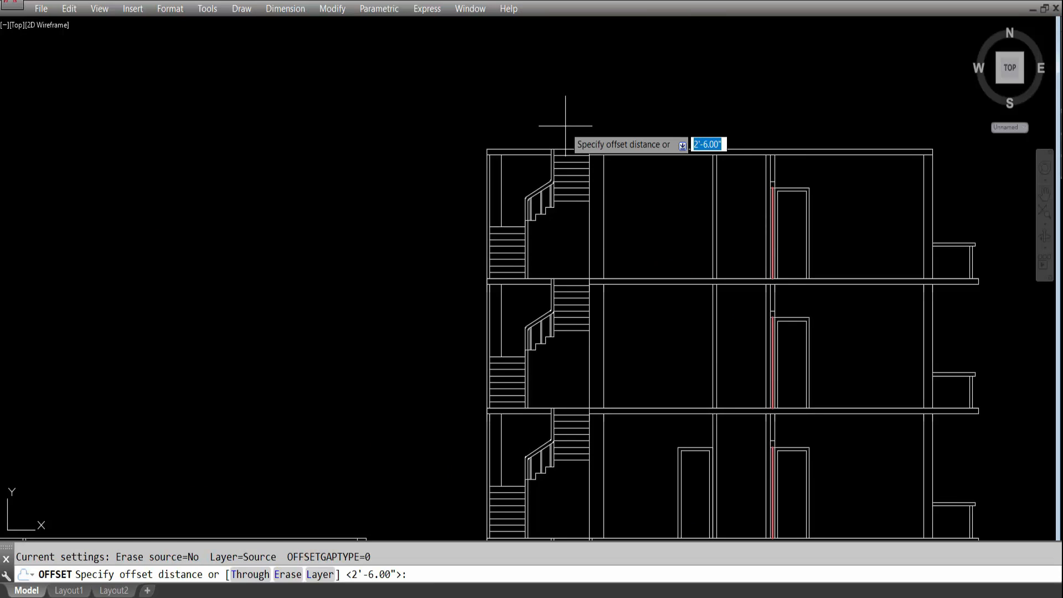
key("Return")
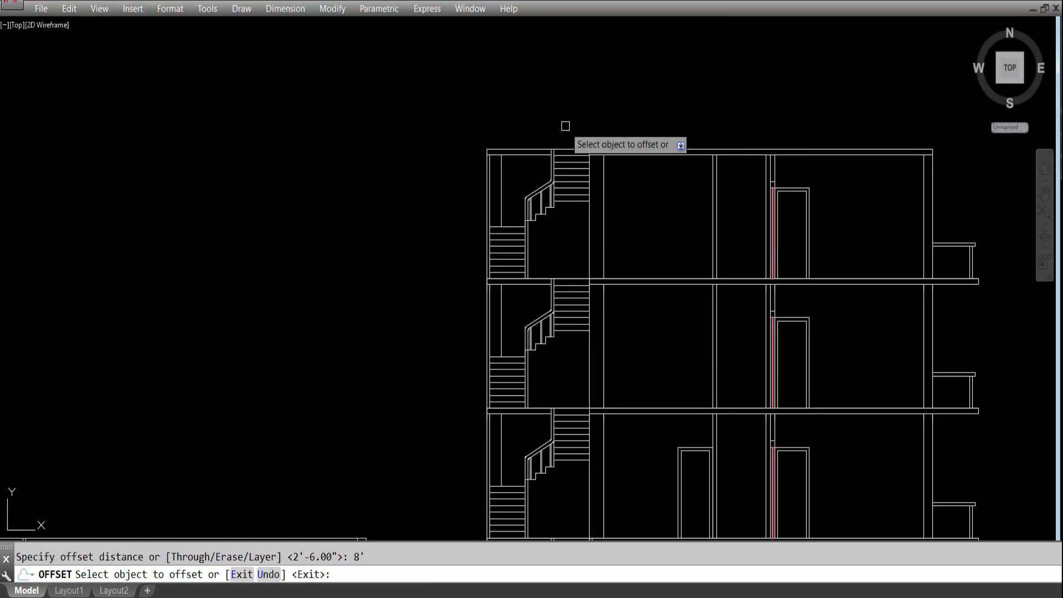
left_click(668, 148)
left_click(663, 72)
key("Escape")
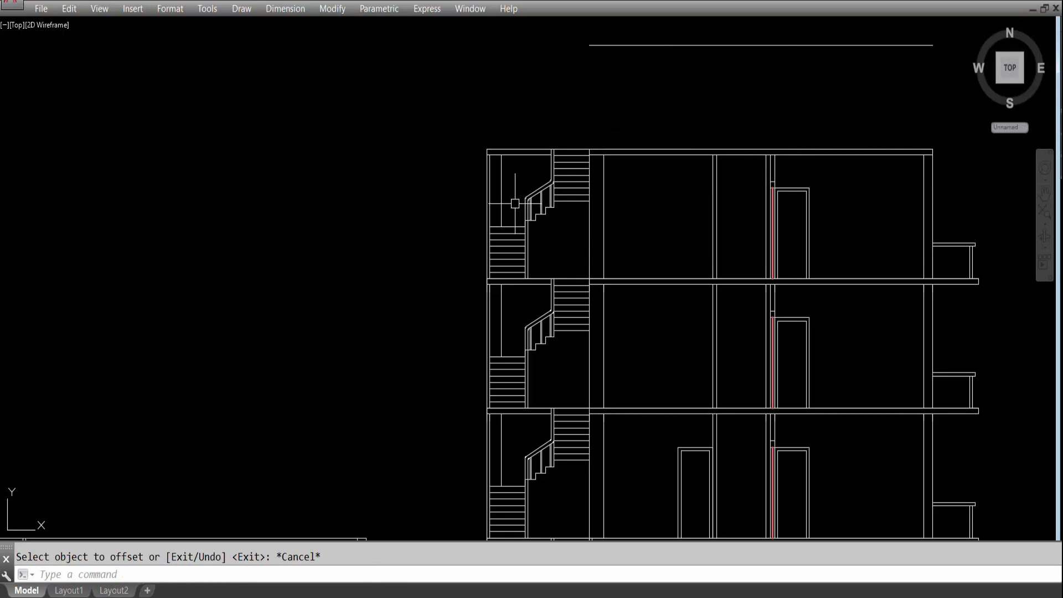
Try to join the top-floor staircase wall to the line above the roof with a zero-radius fillet, and undo it.
type("f")
key("Return")
scroll(488, 163, "up", 2)
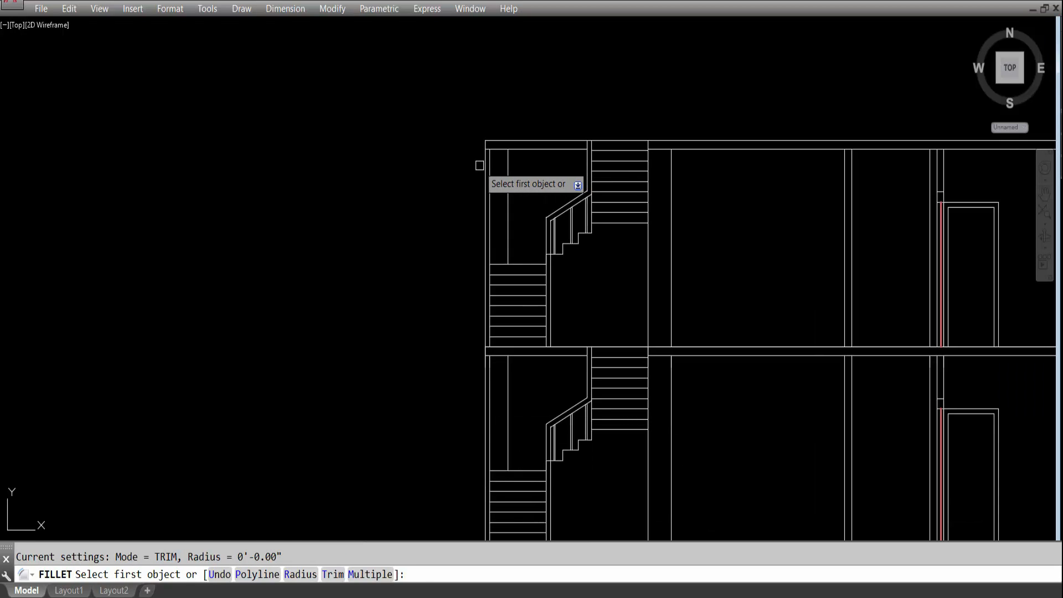
left_click(485, 165)
scroll(516, 216, "down", 2)
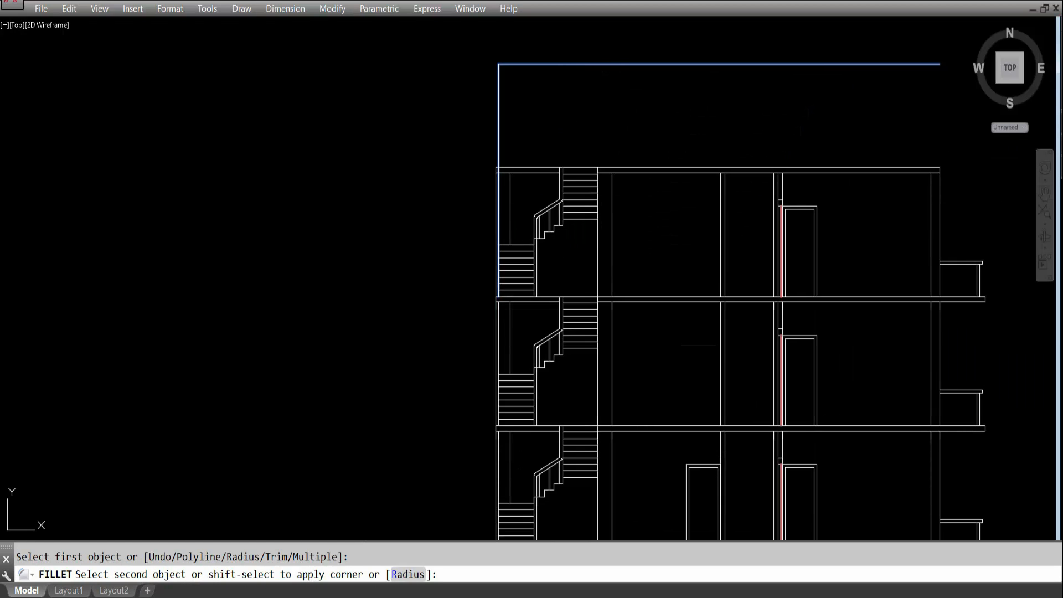
left_click(624, 64)
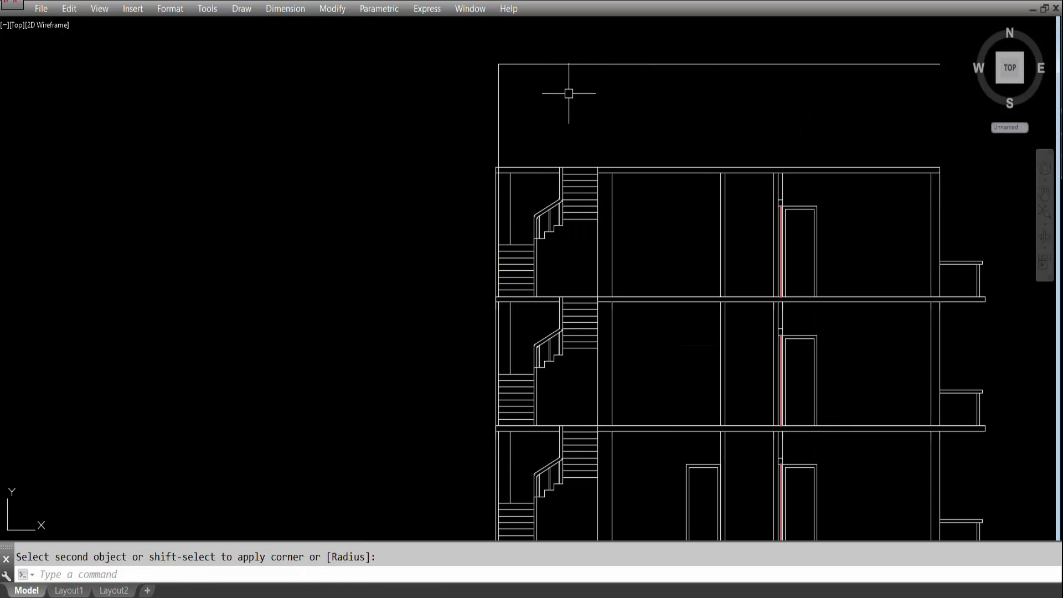
key("ctrl+z")
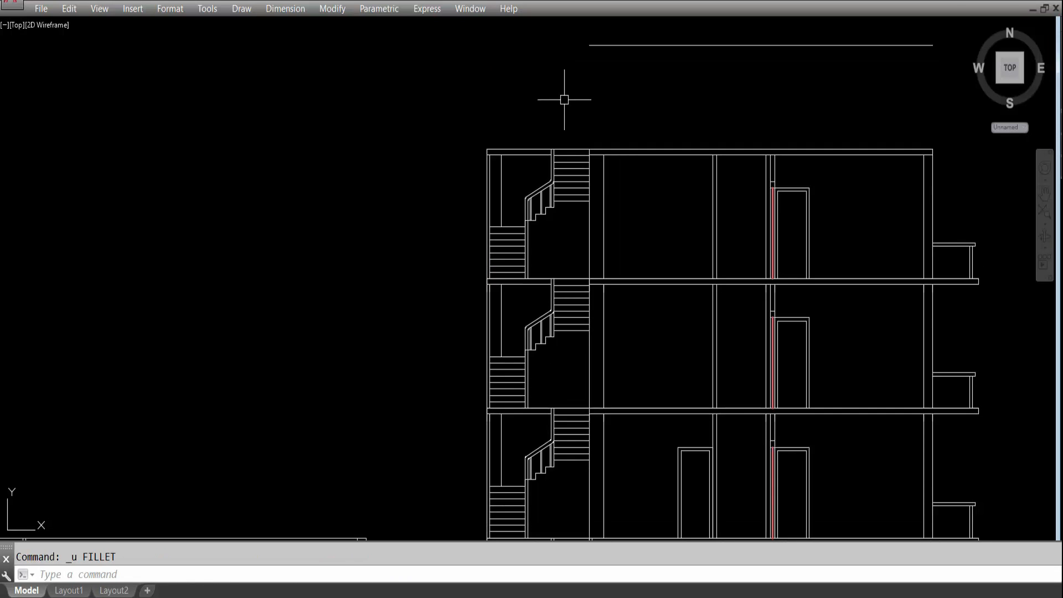
Fillet the outer face line of the staircase wall with the line above the roof into a square corner.
type("f")
key("Return")
scroll(486, 138, "up", 4)
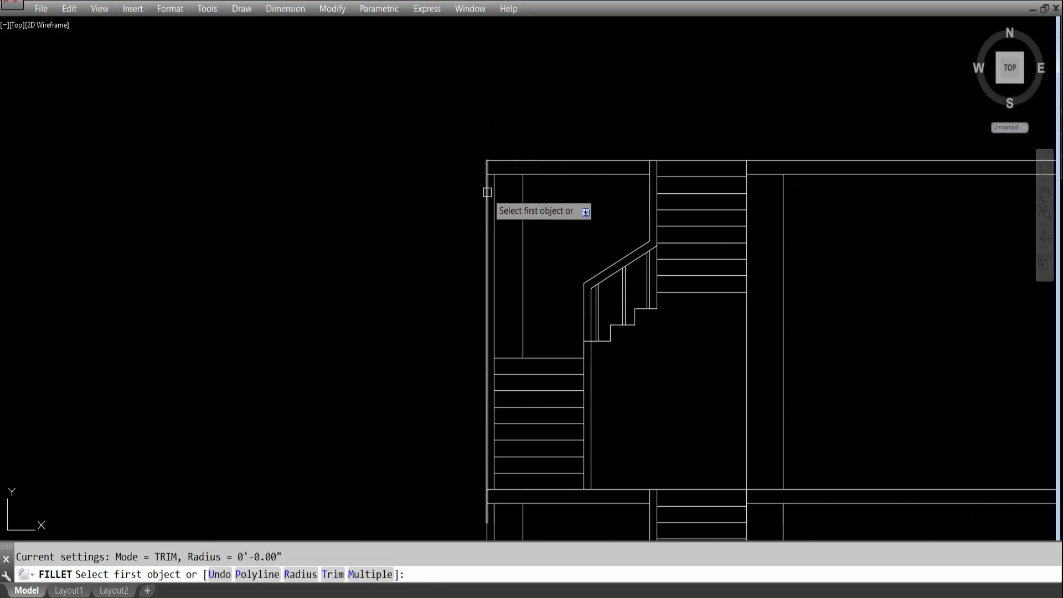
left_click(487, 192)
scroll(517, 240, "down", 4)
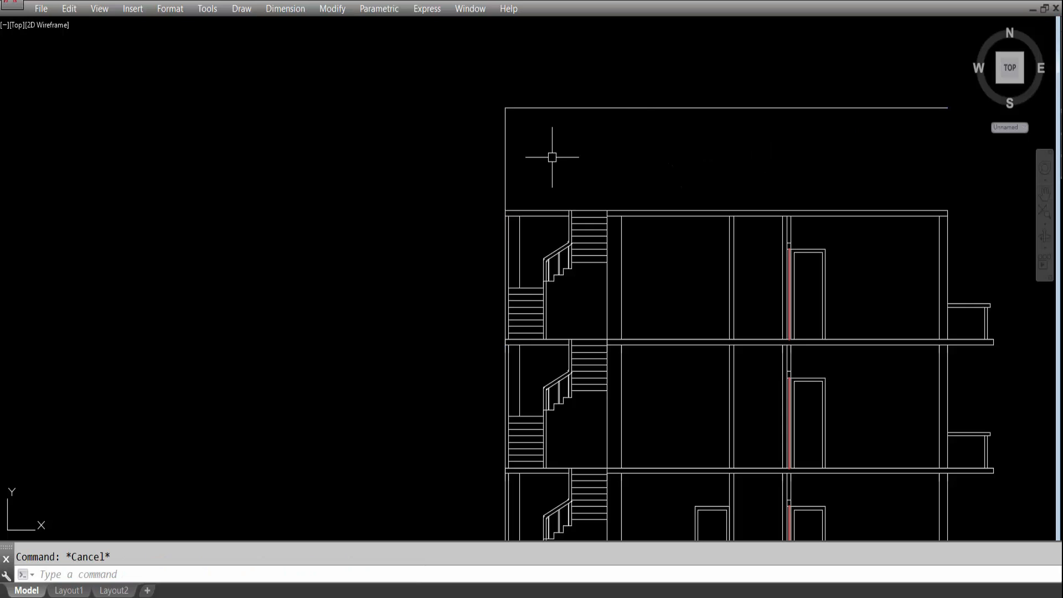
type("o")
key("Return")
key("Escape")
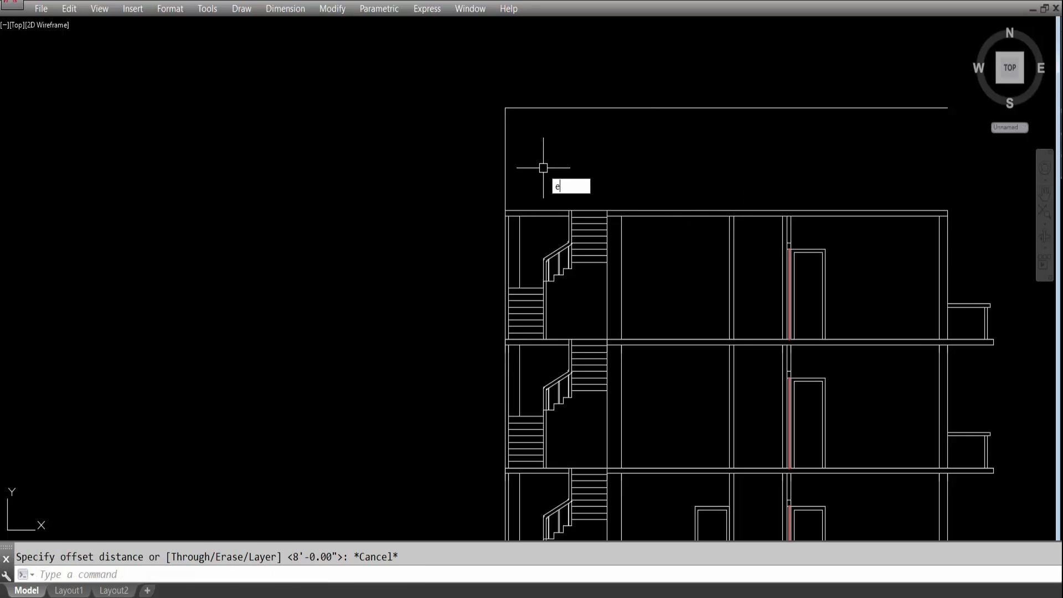
Extend the top-floor column line beside the staircase up to the horizontal line above the roof.
type("ex")
key("Return")
left_click(524, 93)
left_click(526, 190)
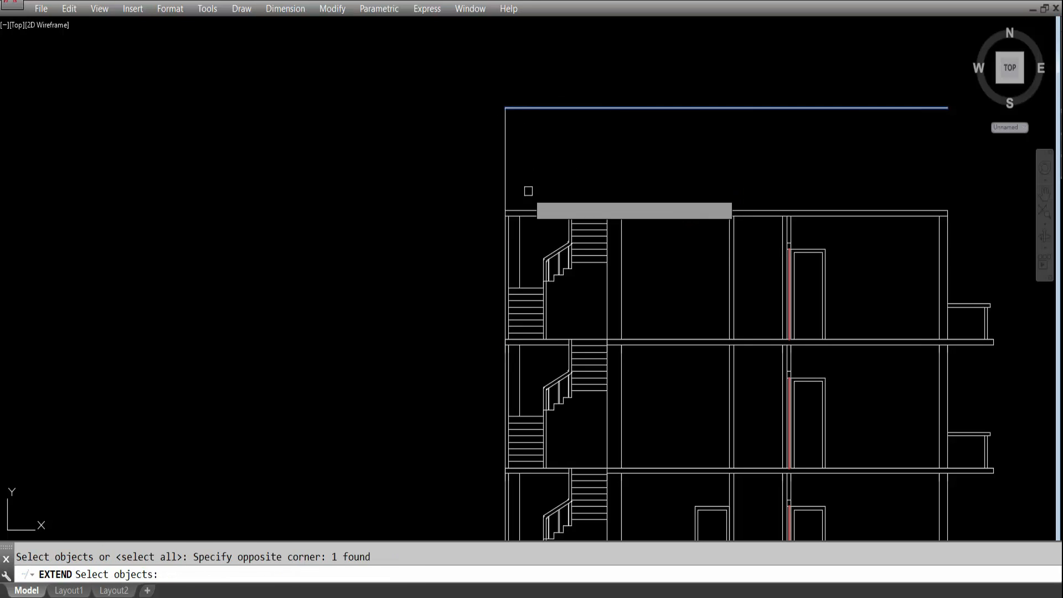
key("Return")
left_click(520, 236)
key("Escape")
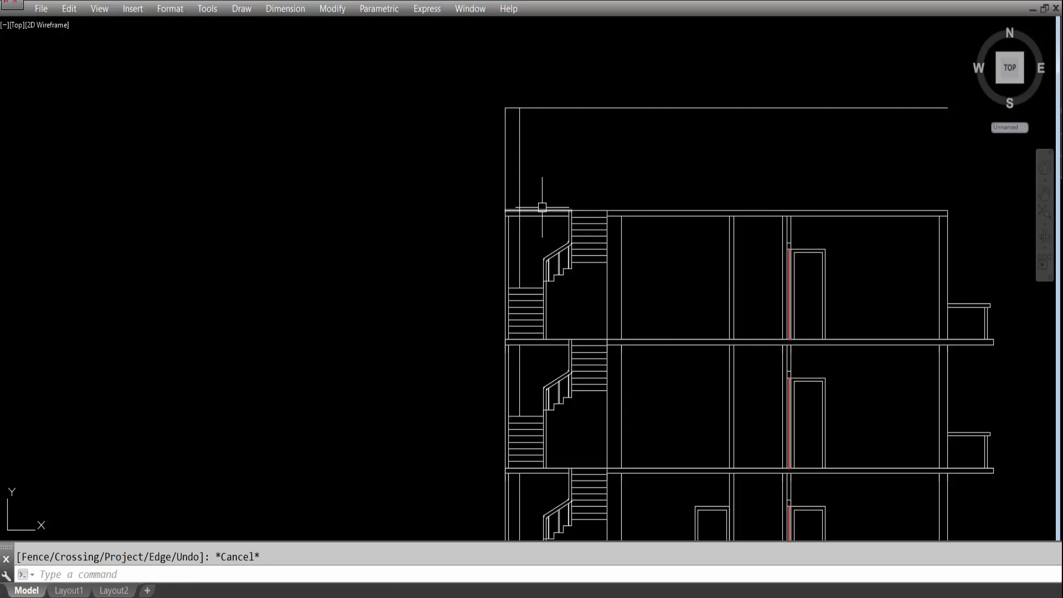
Trim away the part of the extended column line that crosses the roof slab thickness.
type("tr")
key("Return")
scroll(509, 214, "up", 5)
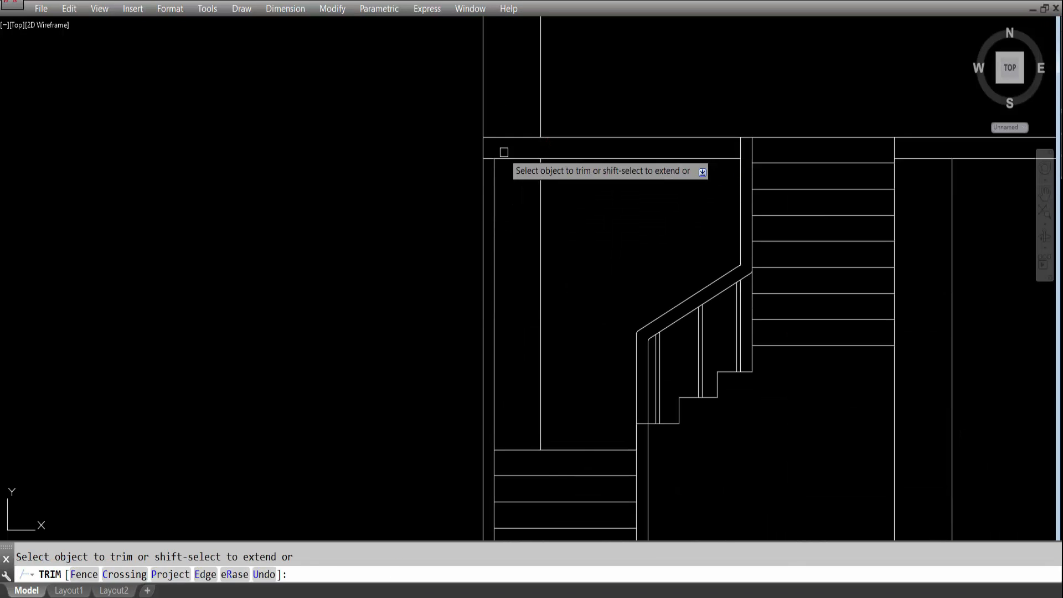
scroll(503, 147, "down", 5)
key("Escape")
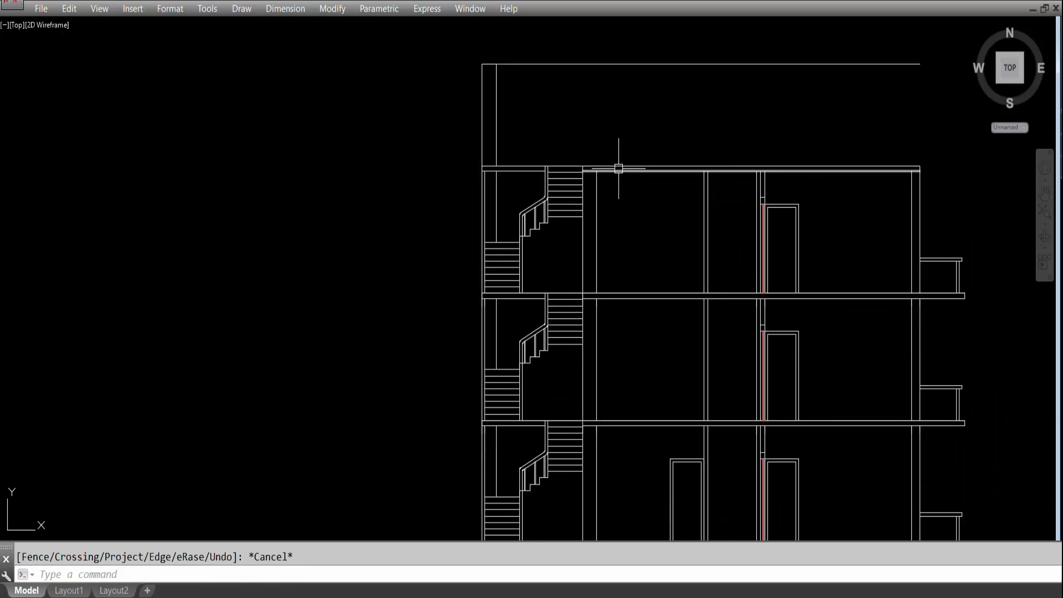
Extend both vertical column lines on the room side of the top-floor staircase up to the horizontal line above the roof.
type("ex")
key("Return")
left_click(613, 64)
key("Return")
left_click(600, 203)
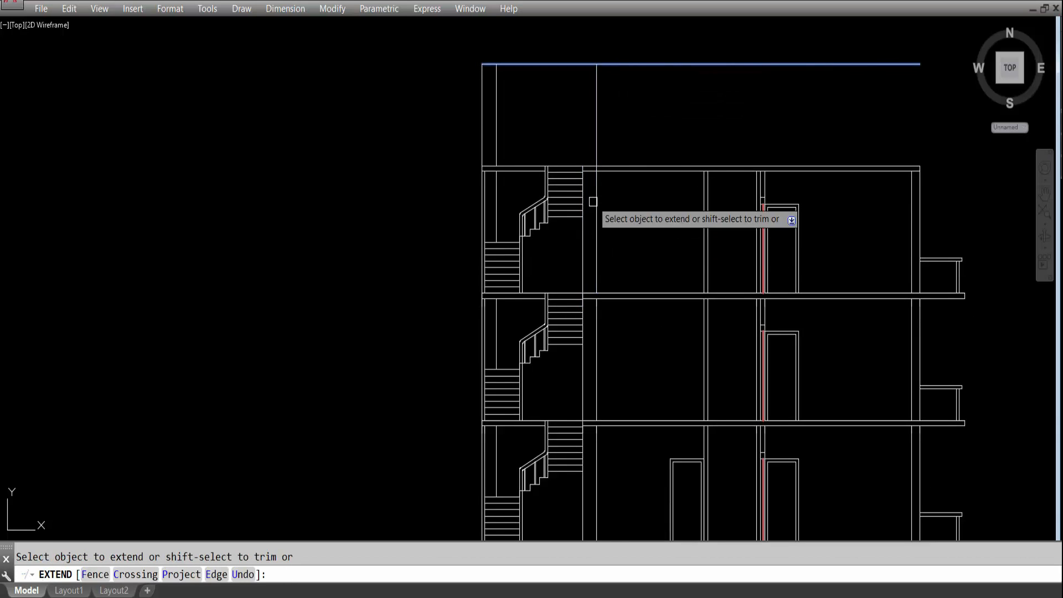
scroll(592, 168, "up", 6)
scroll(555, 167, "down", 6)
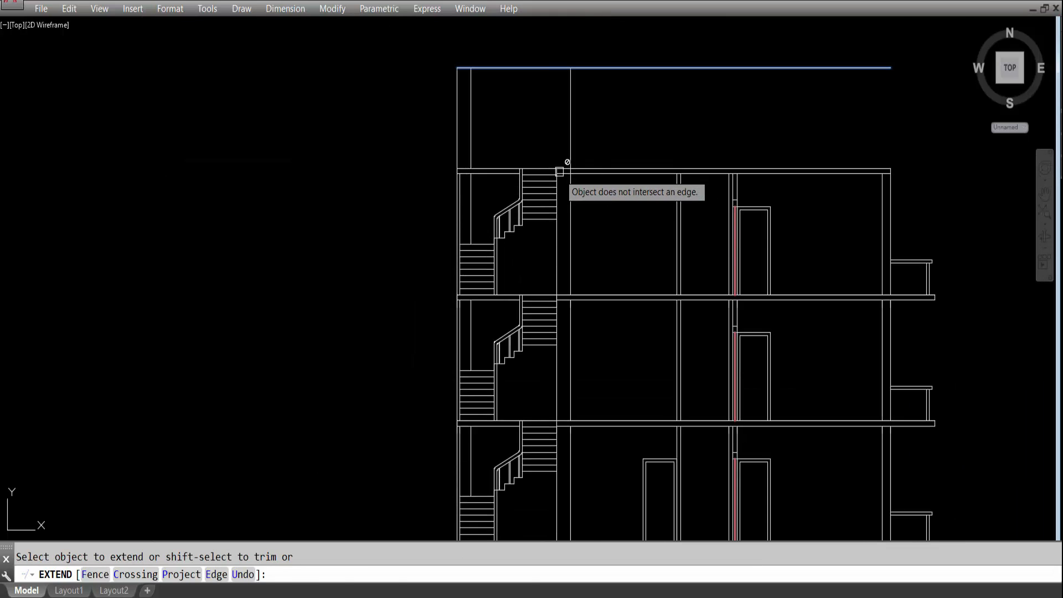
double_click(551, 237)
left_click(555, 237)
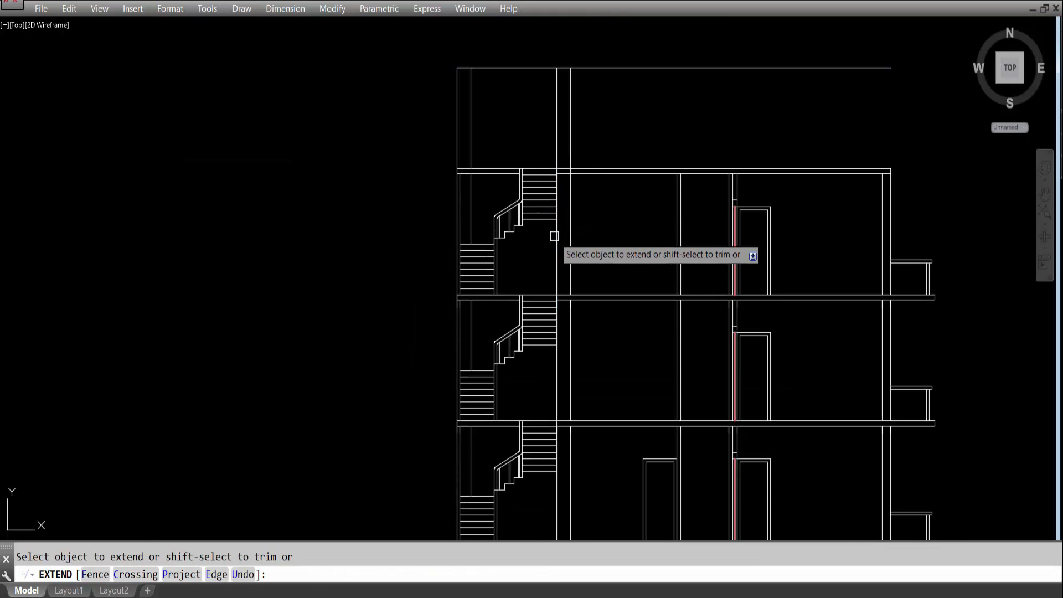
key("Escape")
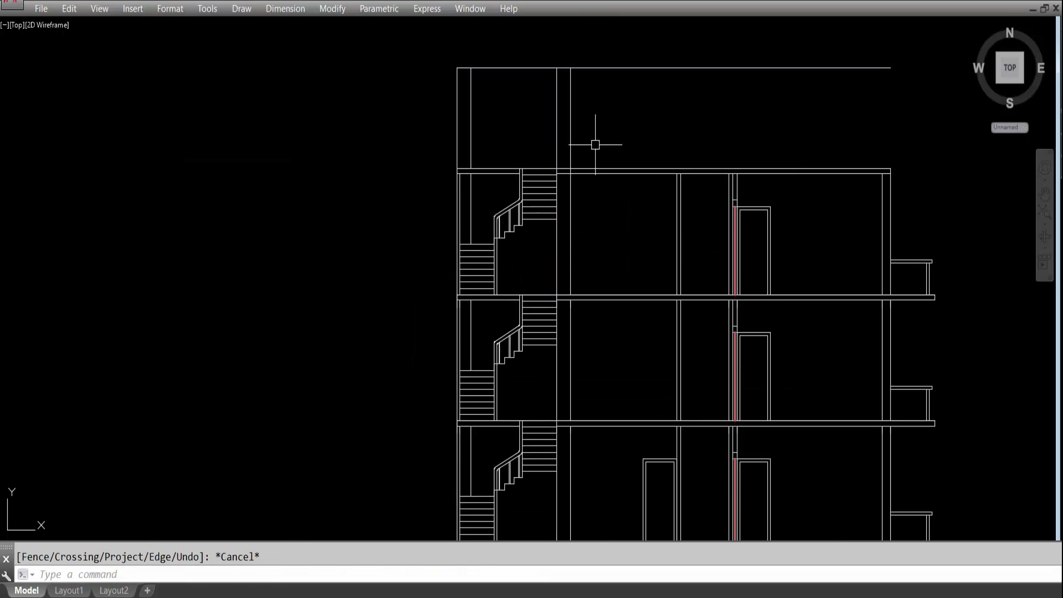
Trim the extended column line farther from the staircase where it crosses the roof slab thickness.
type("tr")
key("Return")
scroll(550, 140, "up", 6)
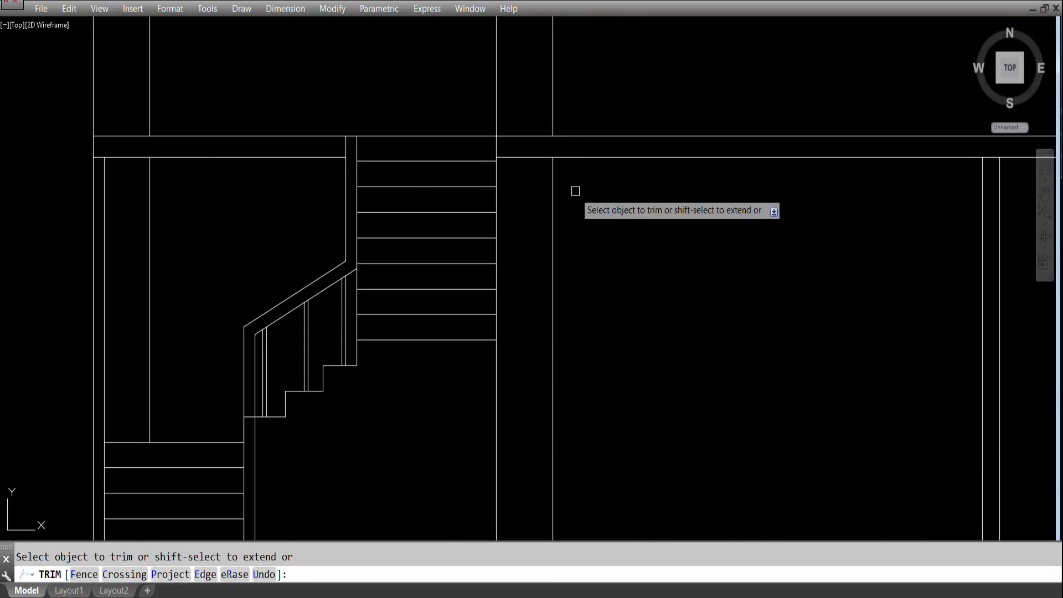
scroll(575, 222, "down", 6)
scroll(551, 224, "up", 2)
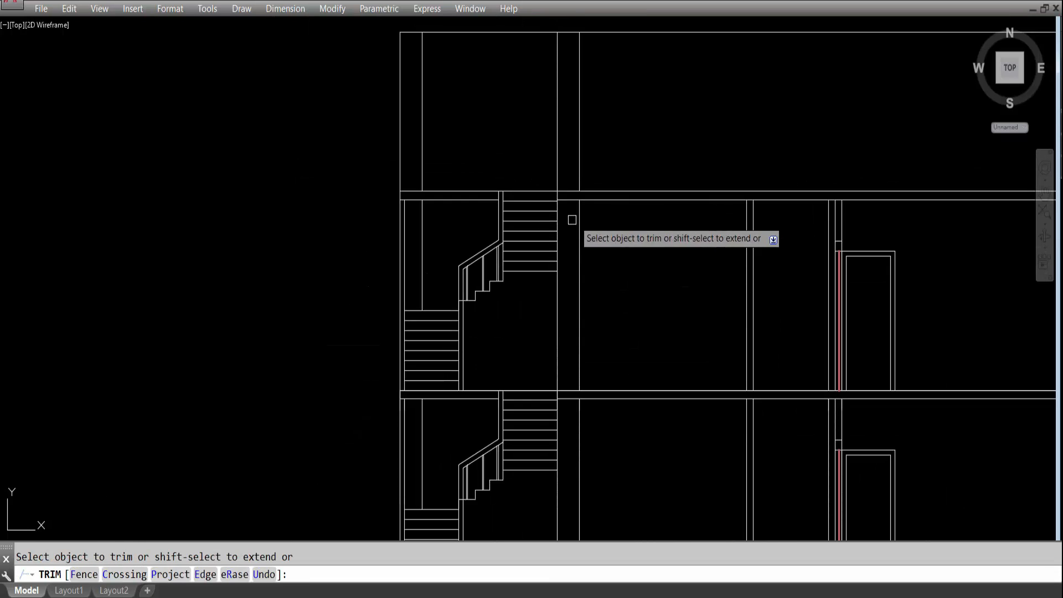
scroll(597, 154, "down", 2)
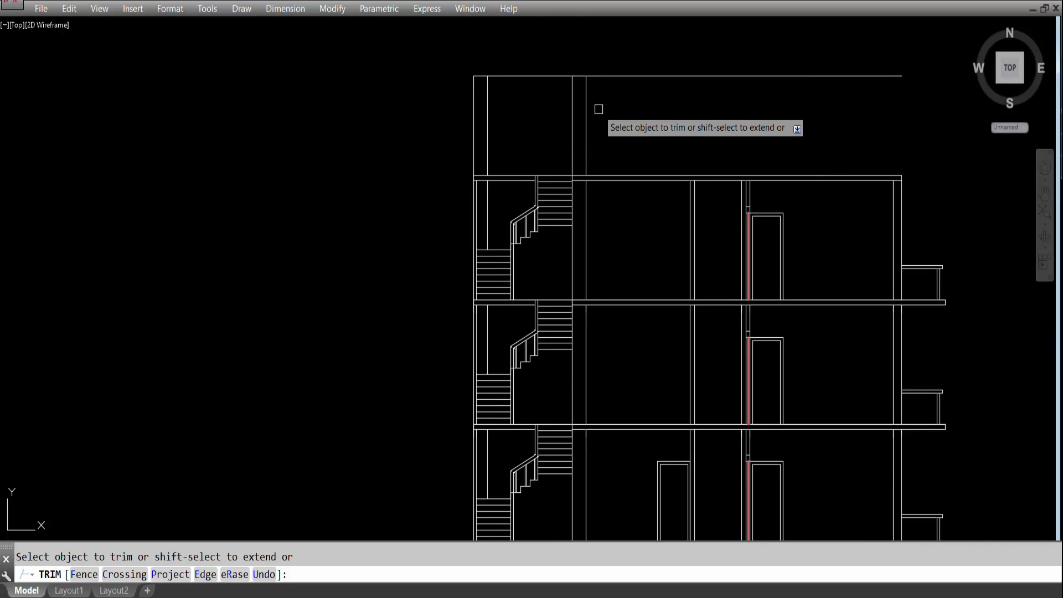
key("Escape")
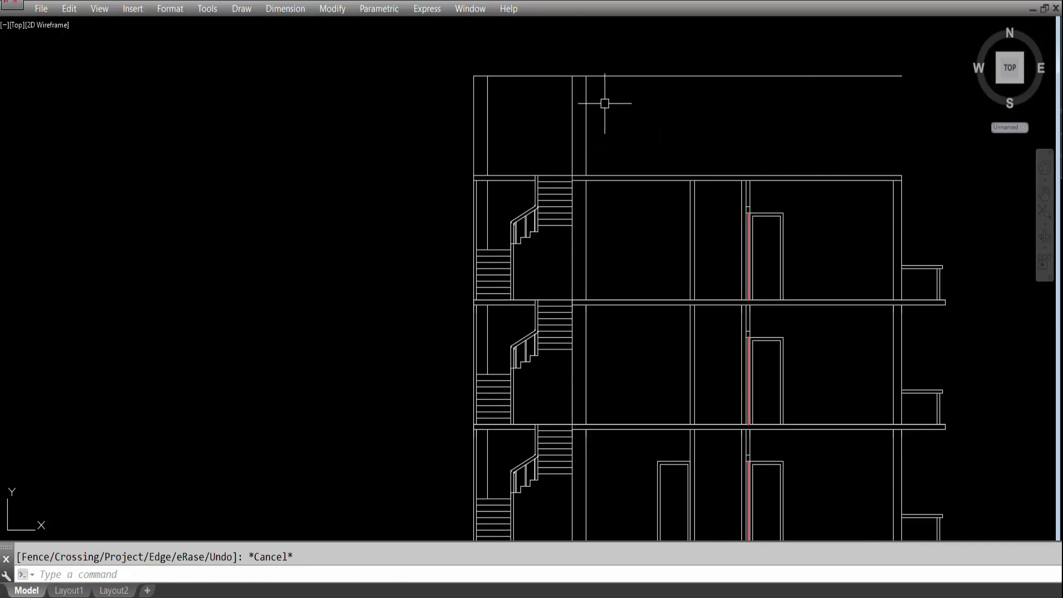
Offset the horizontal line above the roof upward by 5 inches to form the headroom slab thickness.
key("Return")
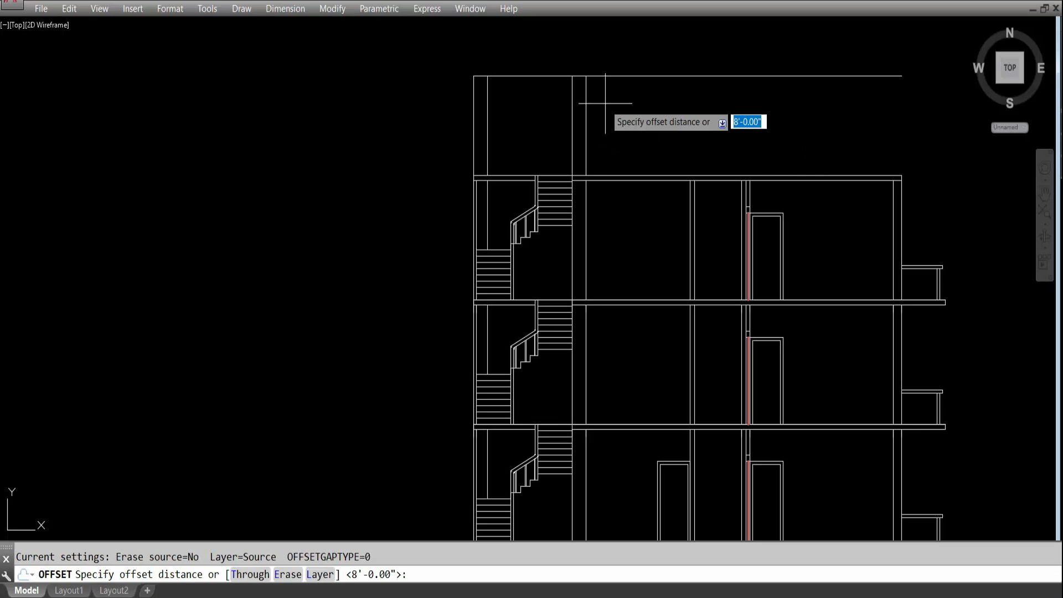
key("Return")
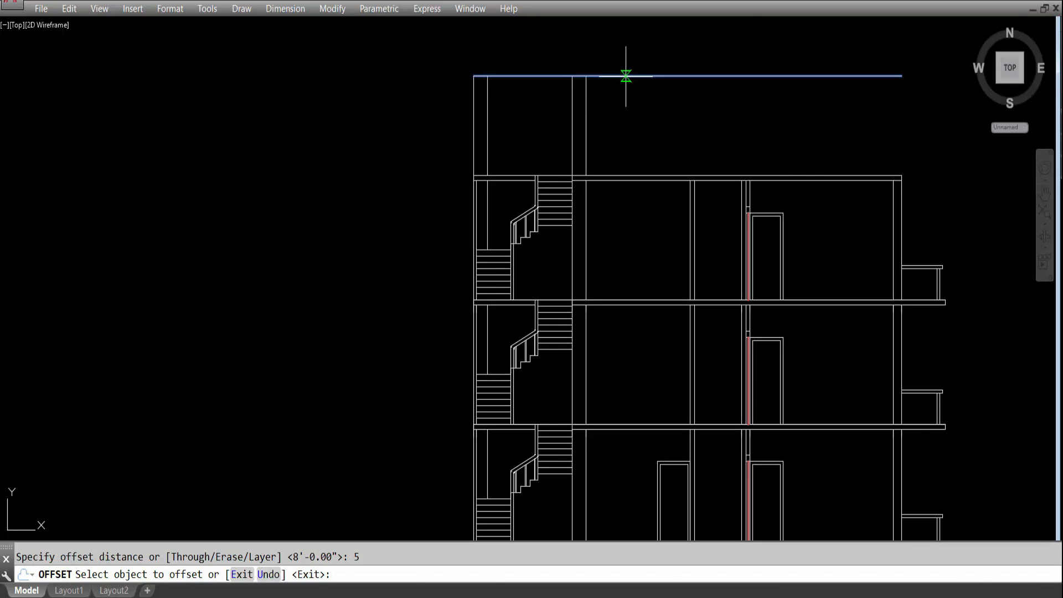
left_click(624, 74)
left_click(628, 44)
key("Escape")
Offset the outer wall line and the room-side column line of the headroom 6 inches outward for the slab overhang.
type("o")
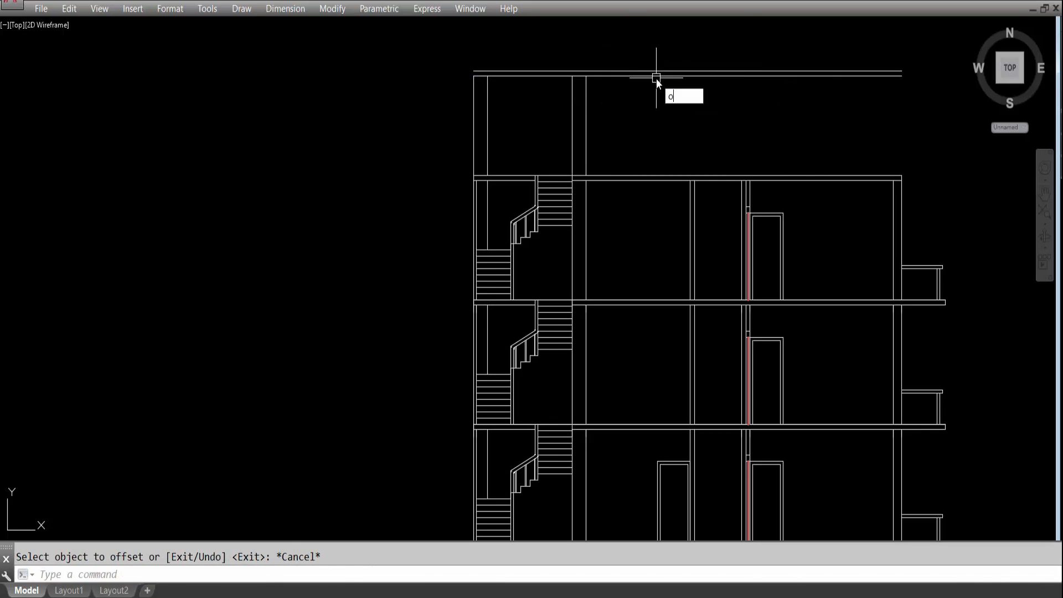
key("Return")
type("6")
key("Return")
left_click(477, 103)
left_click(391, 78)
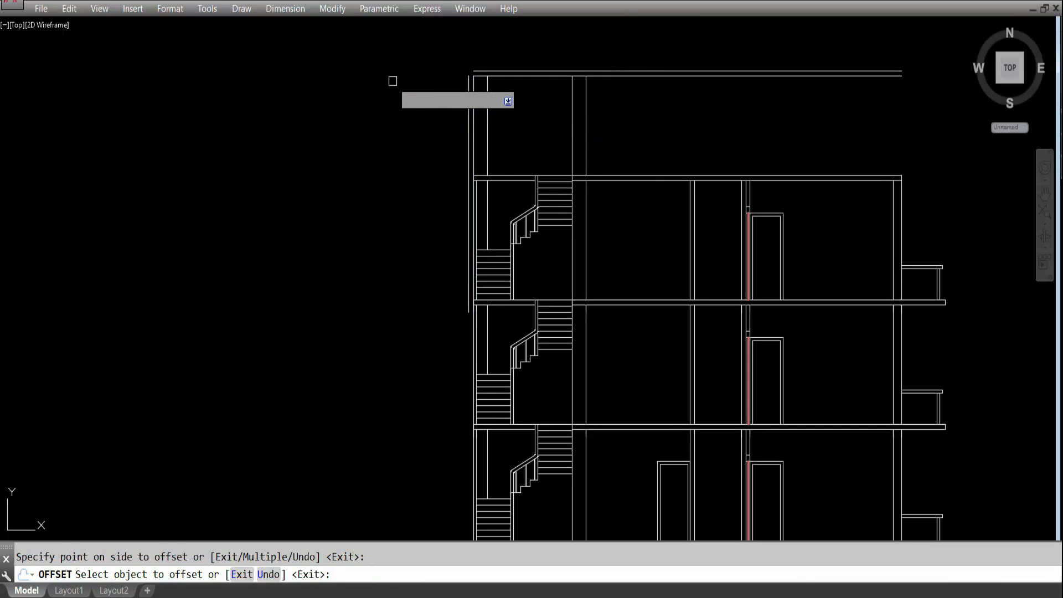
left_click(587, 88)
left_click(637, 95)
key("Escape")
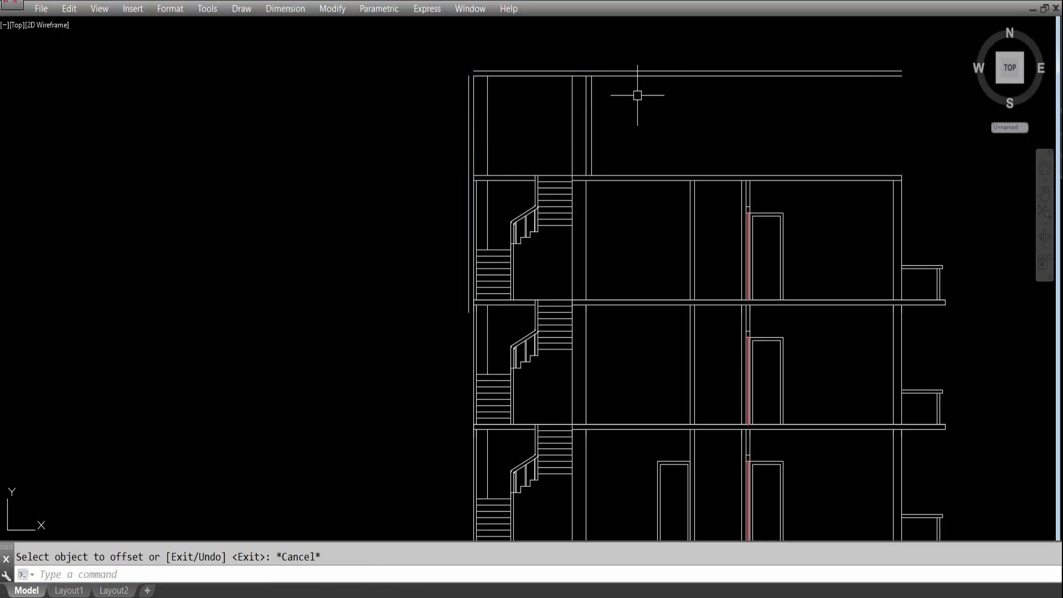
Fillet both outward-offset vertical lines with the headroom slab's upper line to form its two square corners.
key("Return")
key("Escape")
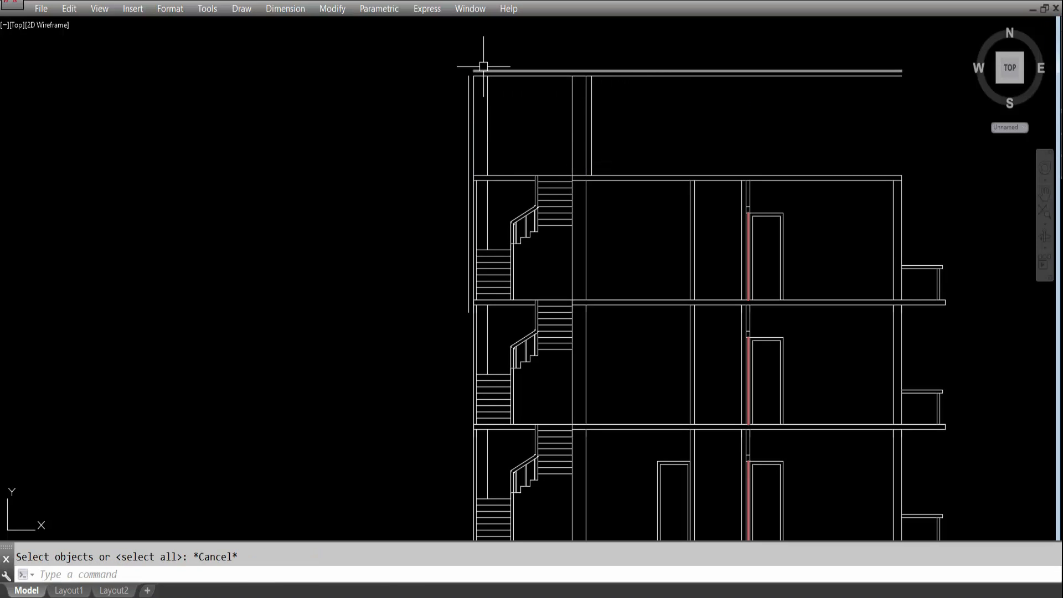
type("f")
key("Return")
left_click(469, 104)
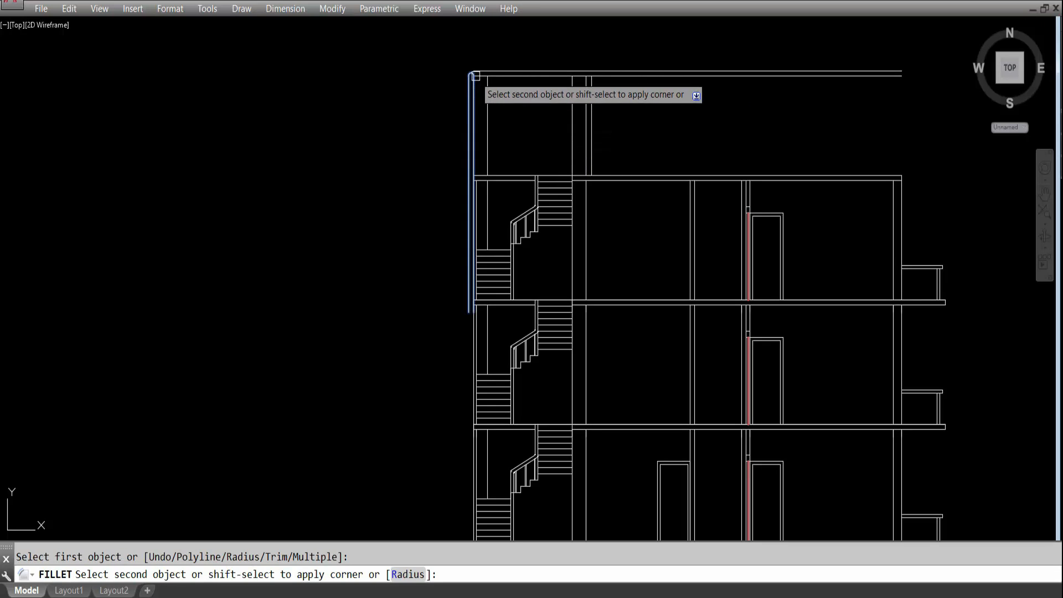
left_click(483, 72)
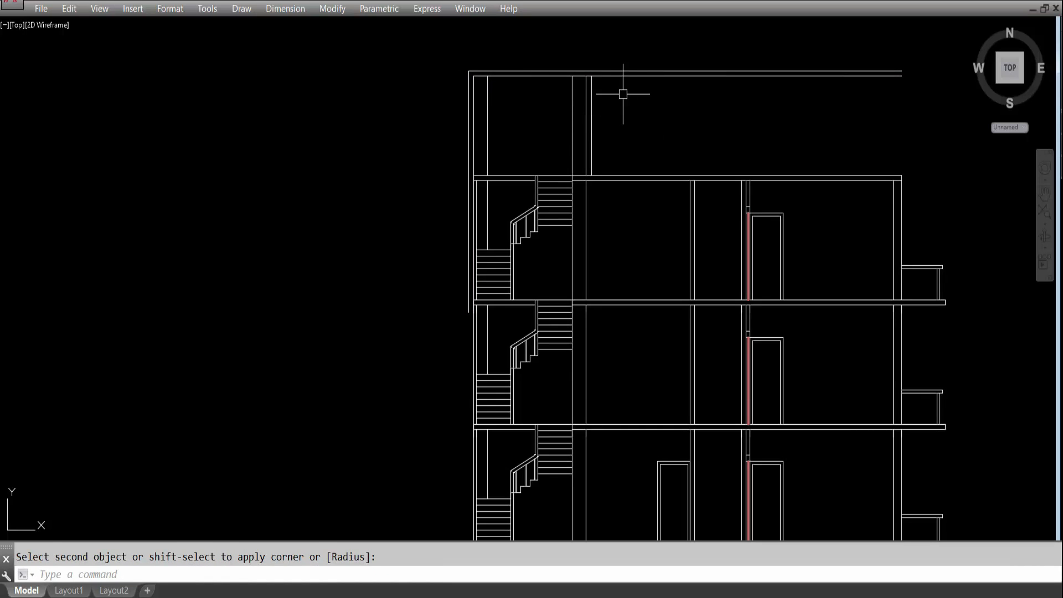
key("Return")
left_click(591, 105)
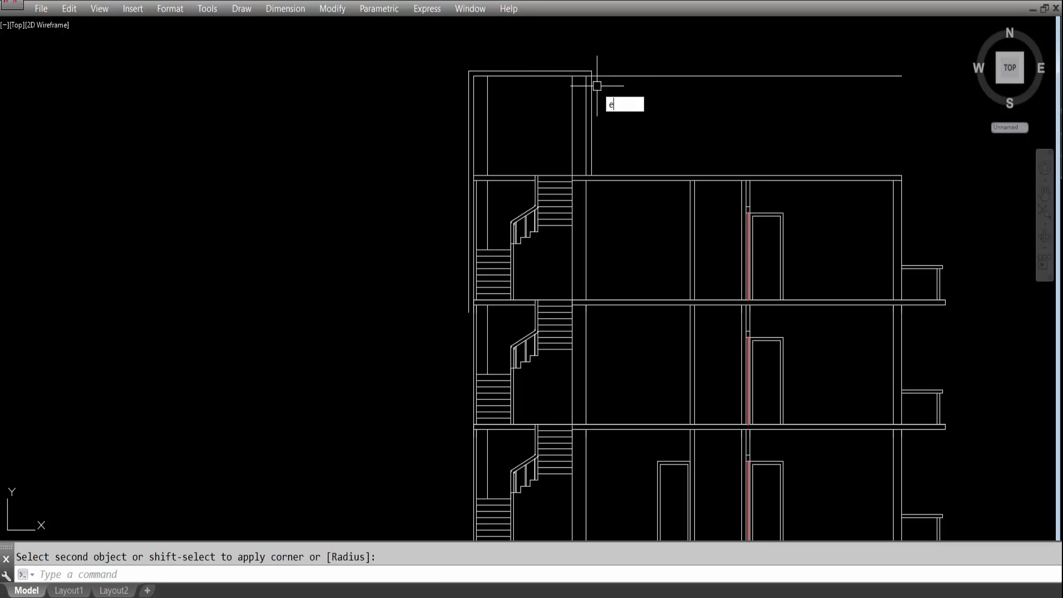
Extend the headroom's room-side column line up to the slab's upper line.
type("ex")
key("Return")
scroll(583, 72, "up", 4)
left_click(587, 68)
key("Return")
left_click(589, 102)
key("Escape")
Trim the headroom slab's lower line where it runs past the room-side overhang edge.
type("tr")
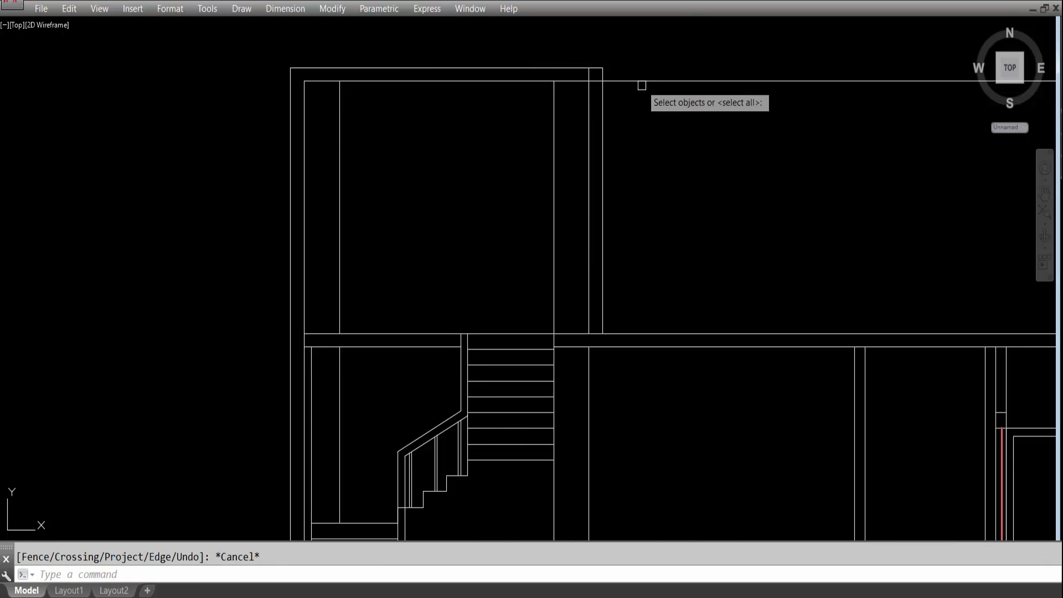
key("Return")
left_click(637, 81)
key("Escape")
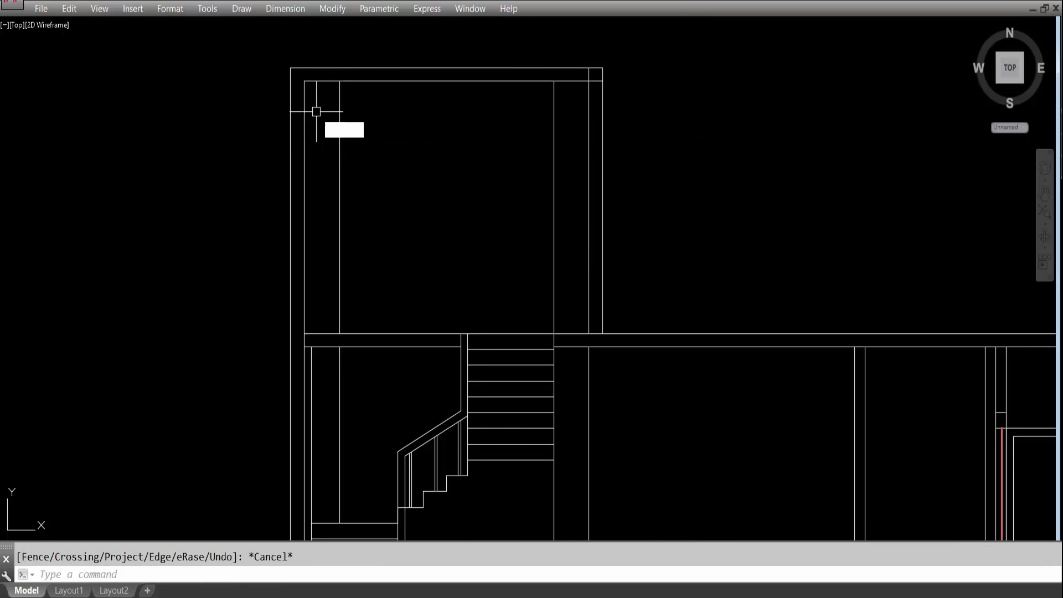
Extend the headroom slab's lower line to the overhang edge on the outer wall side.
type("ex")
key("Return")
left_click(292, 105)
key("Return")
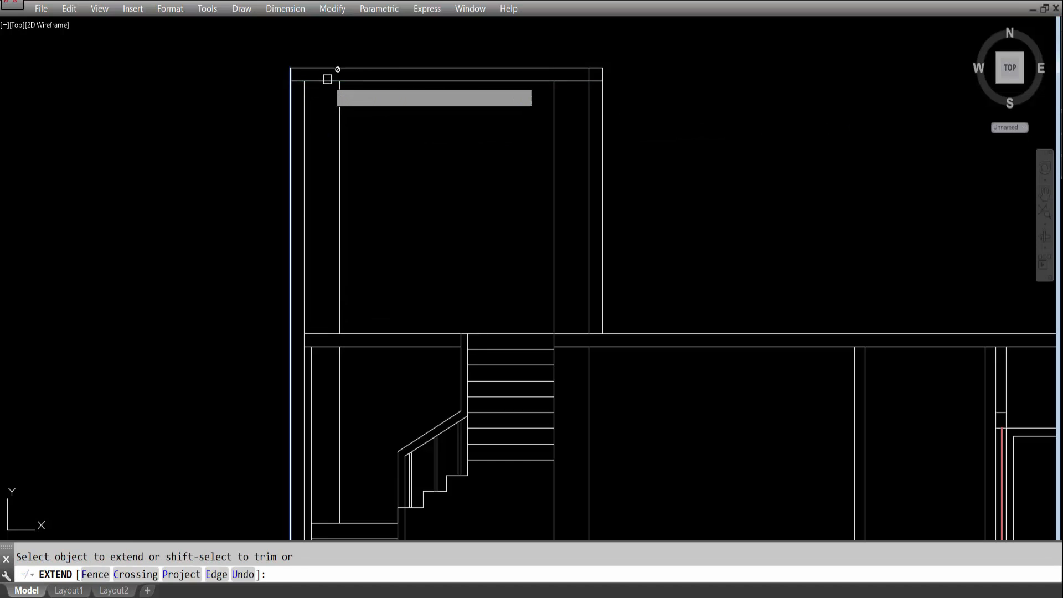
left_click(334, 81)
key("Escape")
Trim both overhang lines below the headroom slab and the column line segment inside the slab thickness.
type("tr")
key("Return")
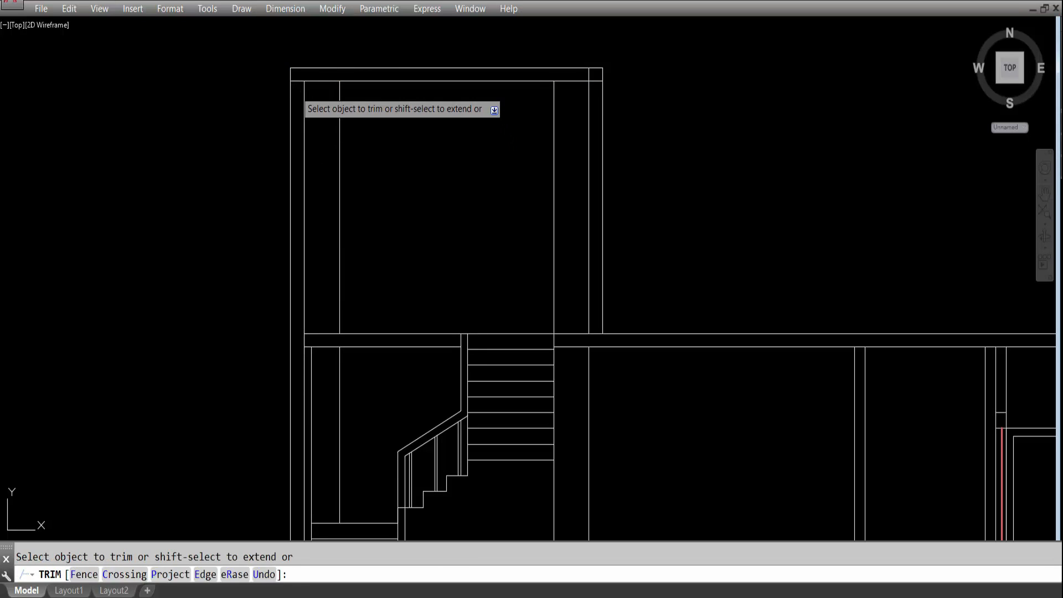
key("Escape")
key("Return")
left_click(321, 81)
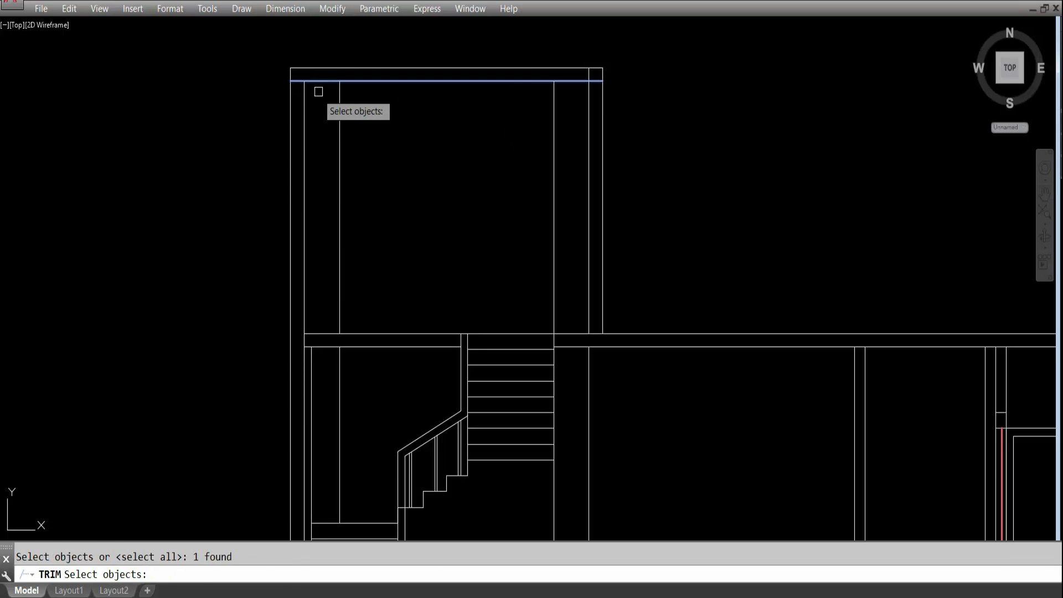
key("Return")
left_click(292, 94)
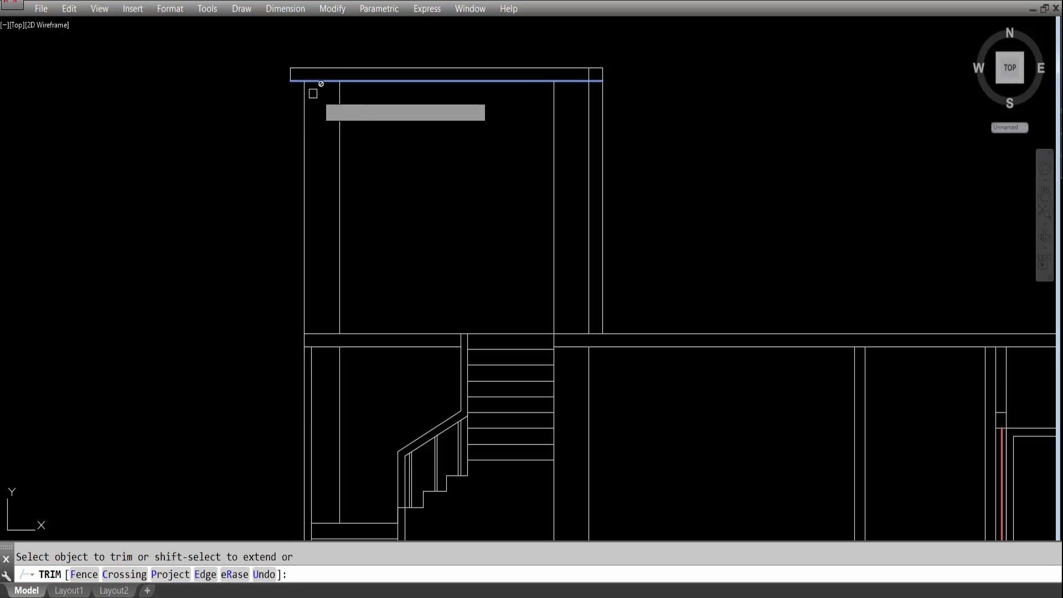
left_click(604, 104)
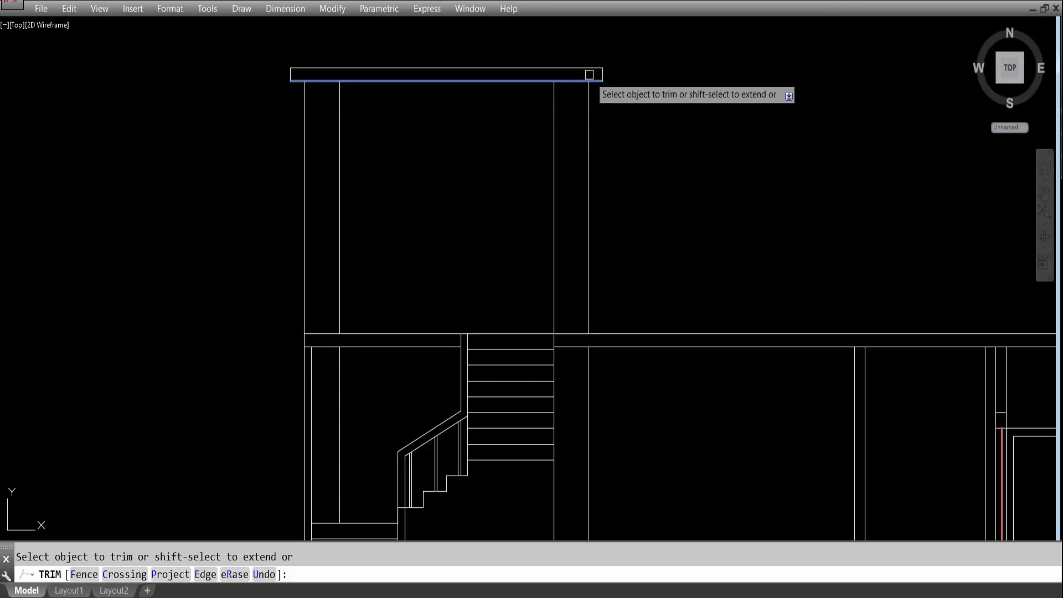
scroll(432, 87, "down", 2)
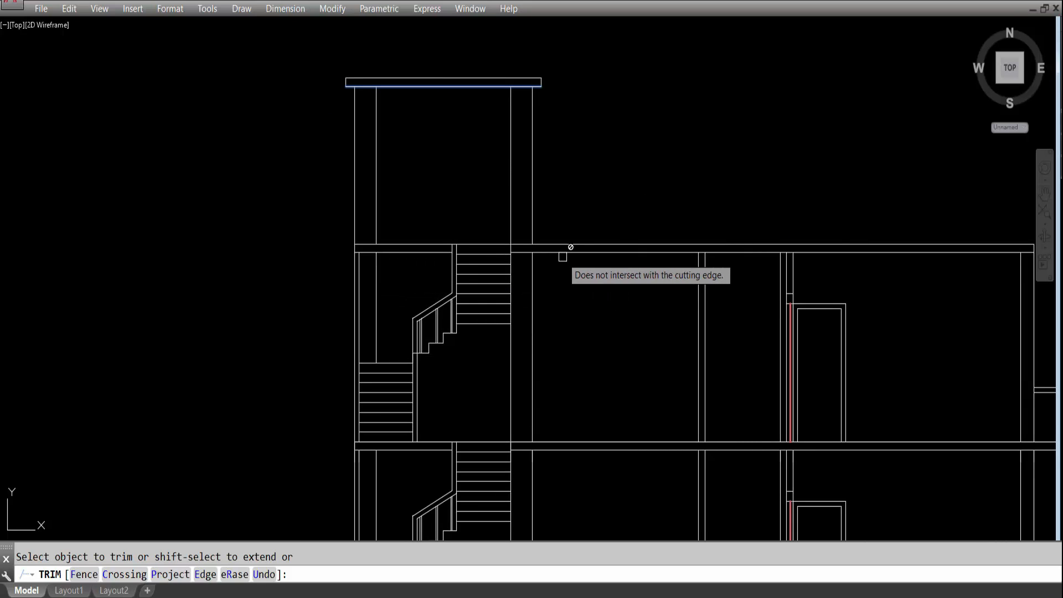
key("Escape")
Examine the headroom and staircase floors in the building section, along with the neighbouring drawings.
scroll(550, 200, "down", 5)
scroll(556, 208, "up", 3)
left_click(562, 170)
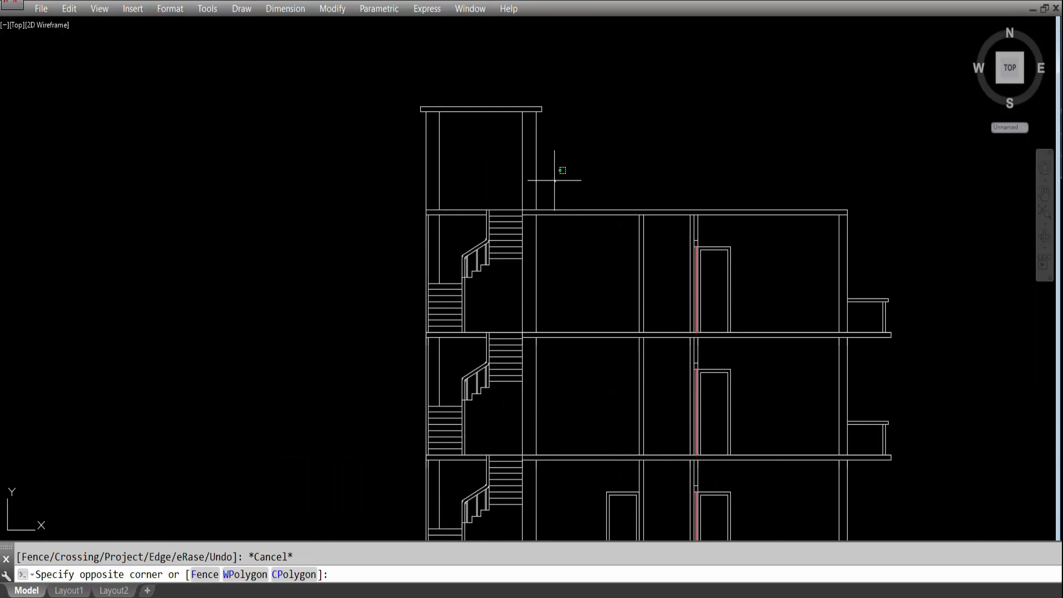
left_click(317, 146)
key("Escape")
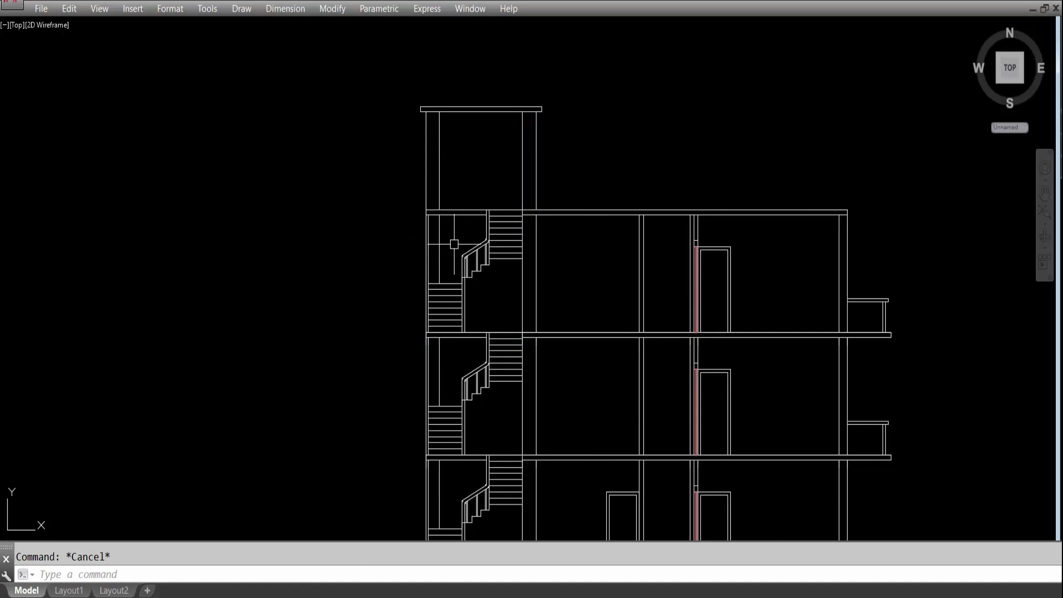
scroll(429, 226, "up", 5)
scroll(441, 225, "down", 4)
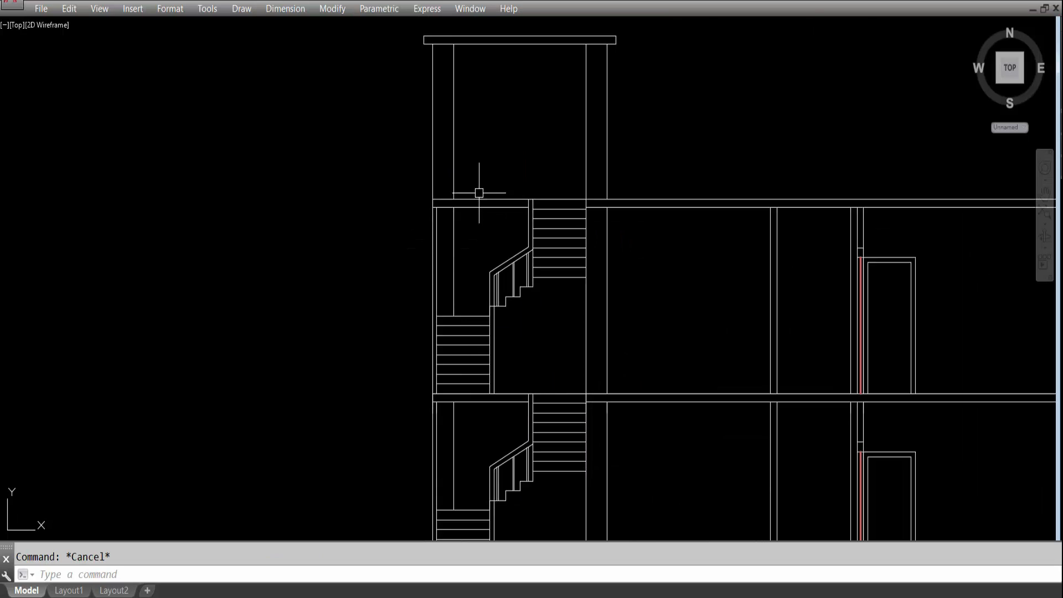
scroll(508, 117, "down", 4)
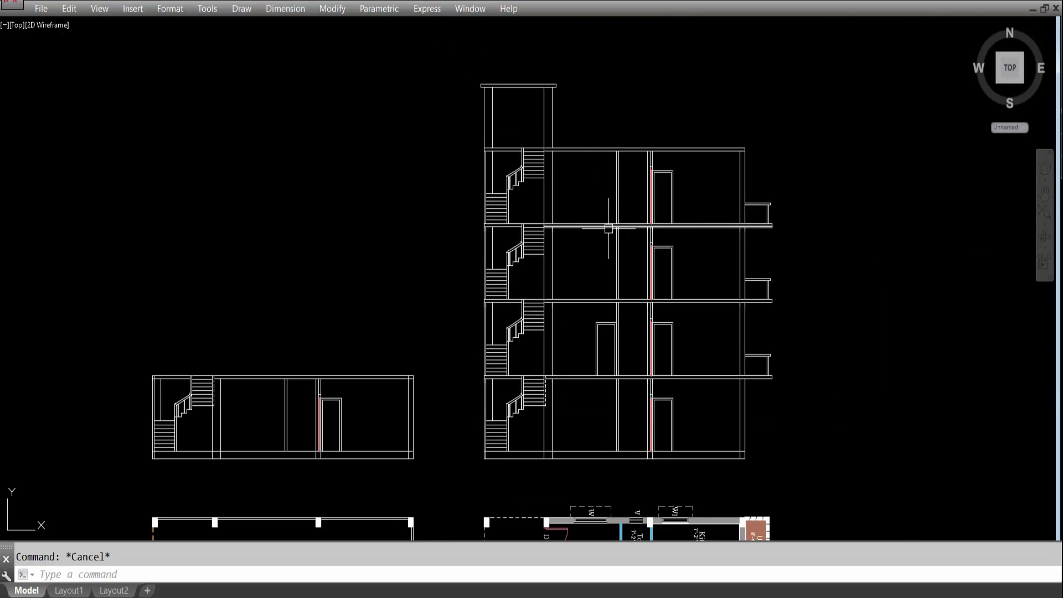
scroll(564, 190, "down", 3)
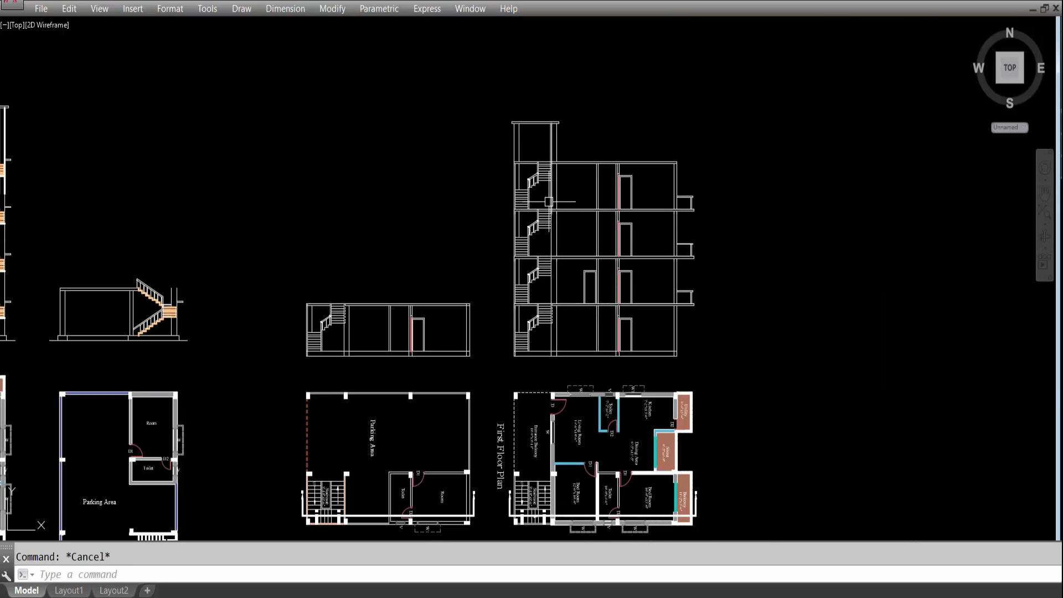
scroll(529, 142, "up", 4)
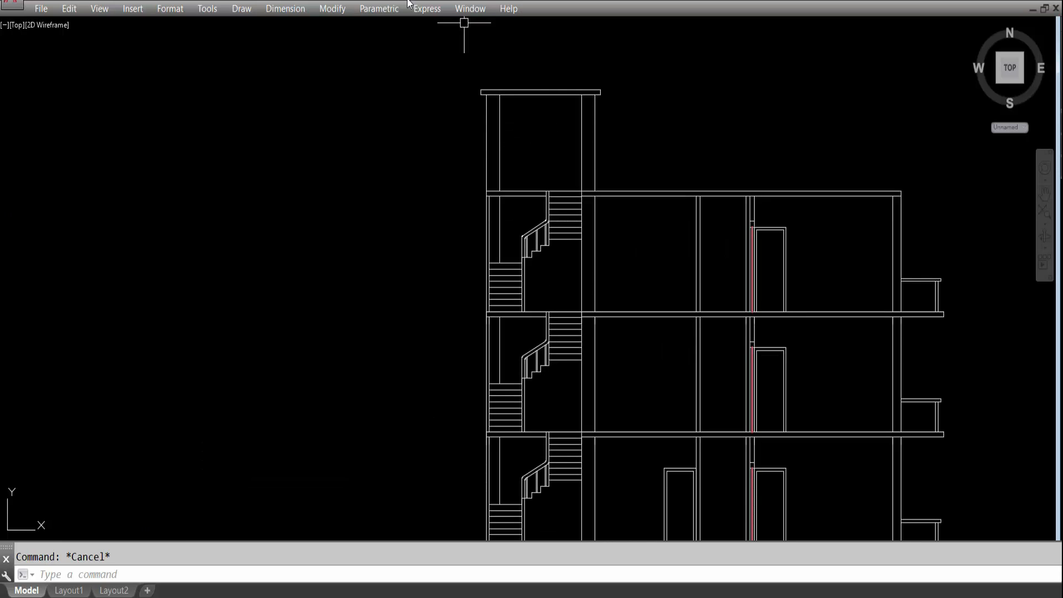
Measure the clear height from the roof slab top to the headroom slab underside with a linear dimension.
type("imli")
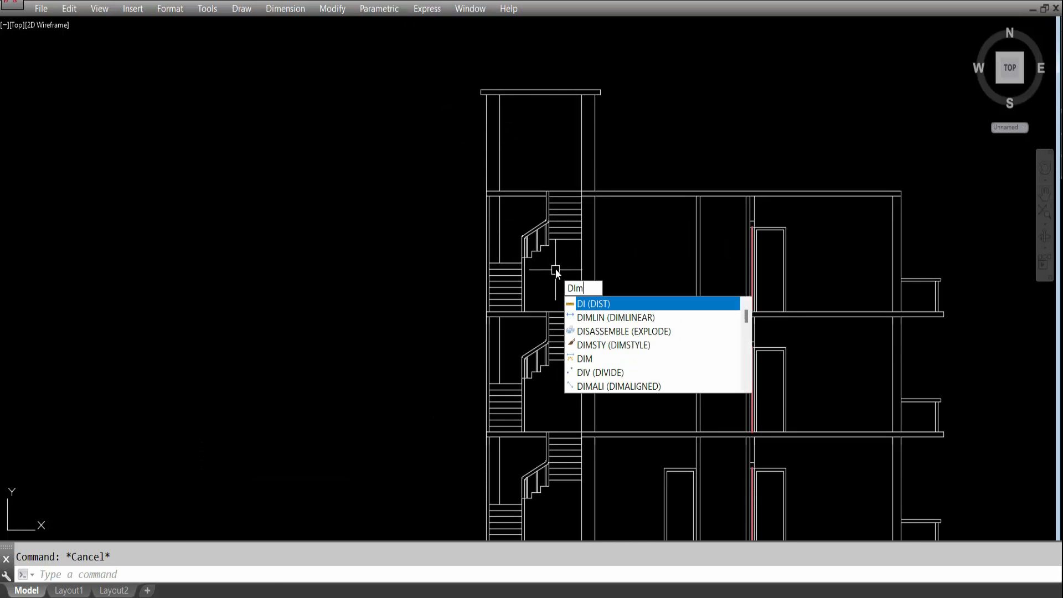
key("Return")
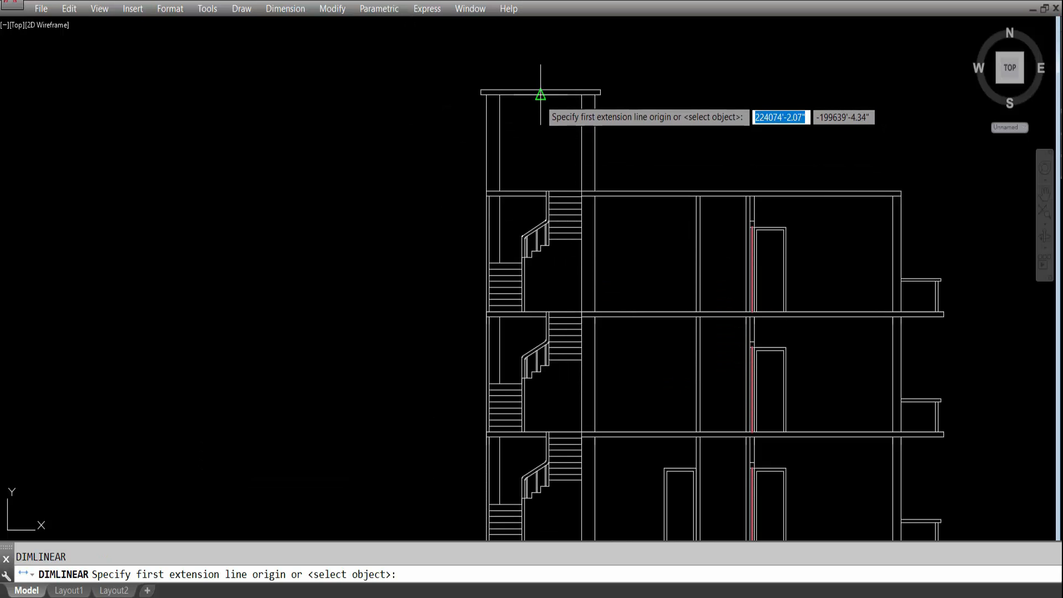
left_click(540, 95)
scroll(541, 191, "up", 3)
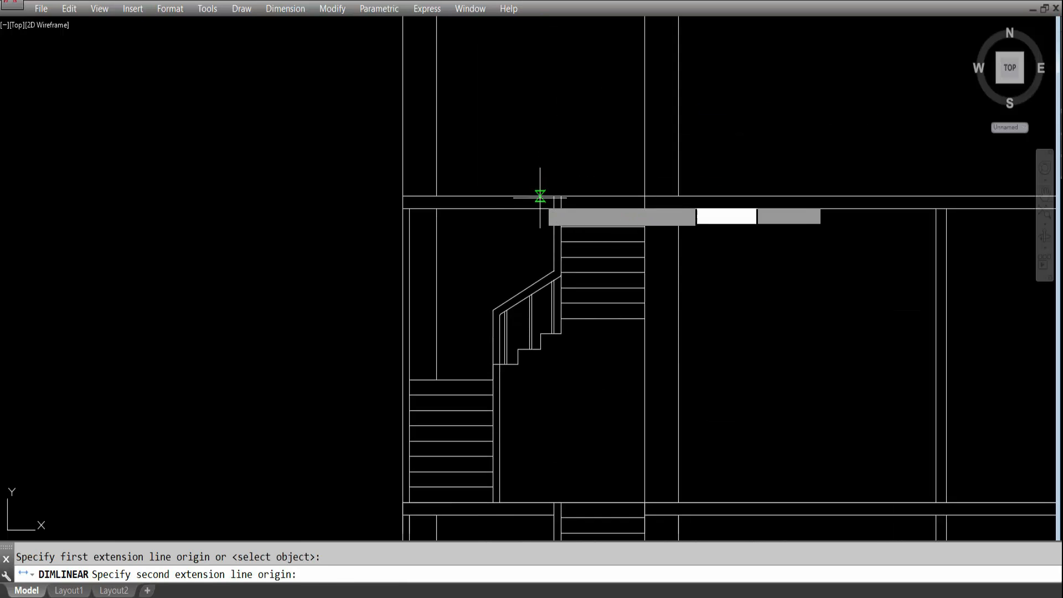
left_click(541, 194)
scroll(541, 147, "down", 3)
scroll(546, 154, "up", 5)
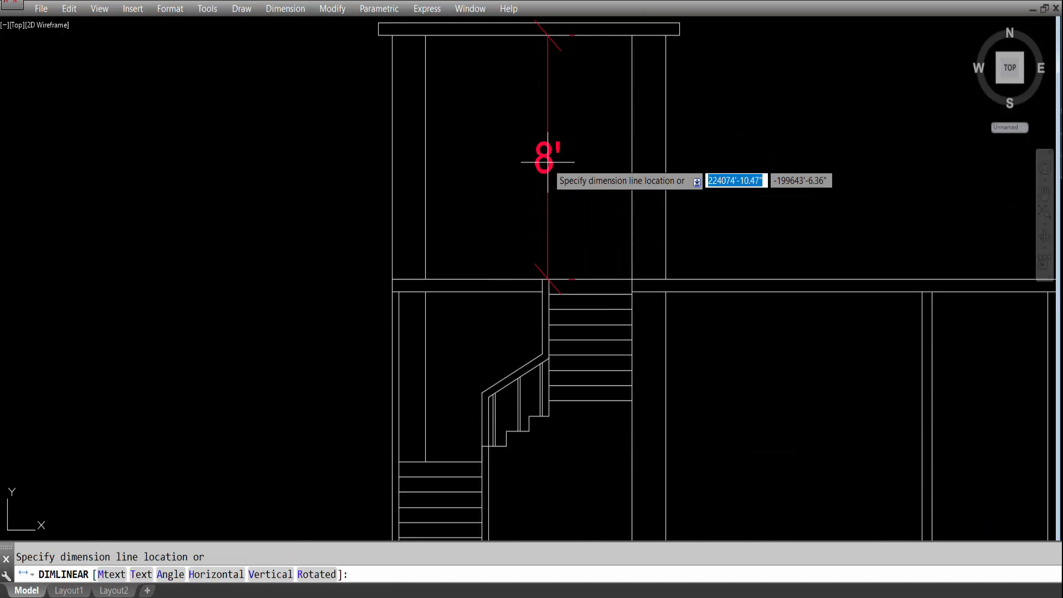
key("Escape")
Compare the building section with the front elevation and the ground and first floor plans.
scroll(526, 137, "down", 5)
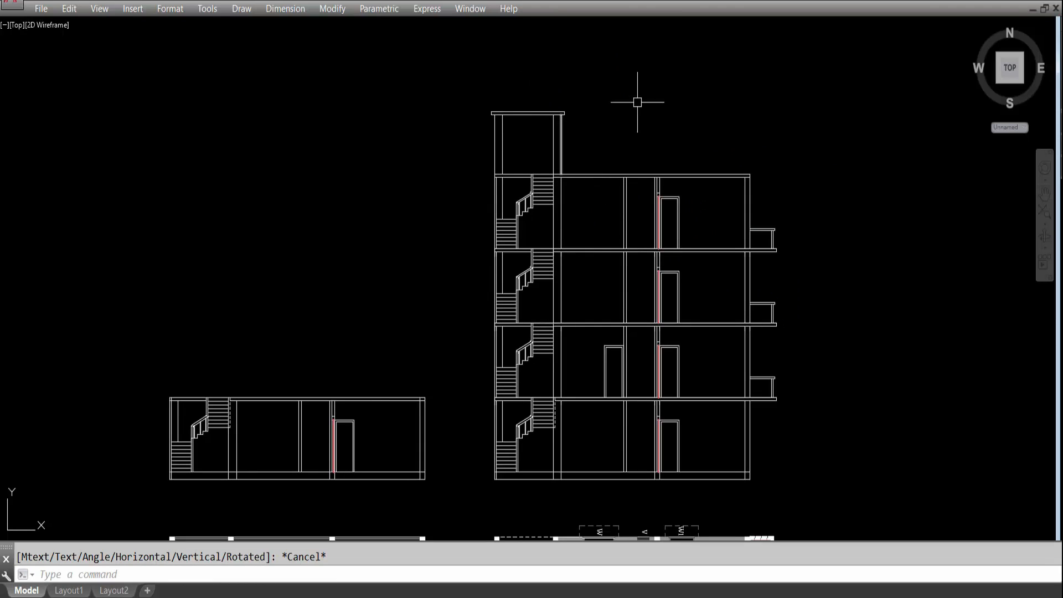
scroll(505, 118, "down", 4)
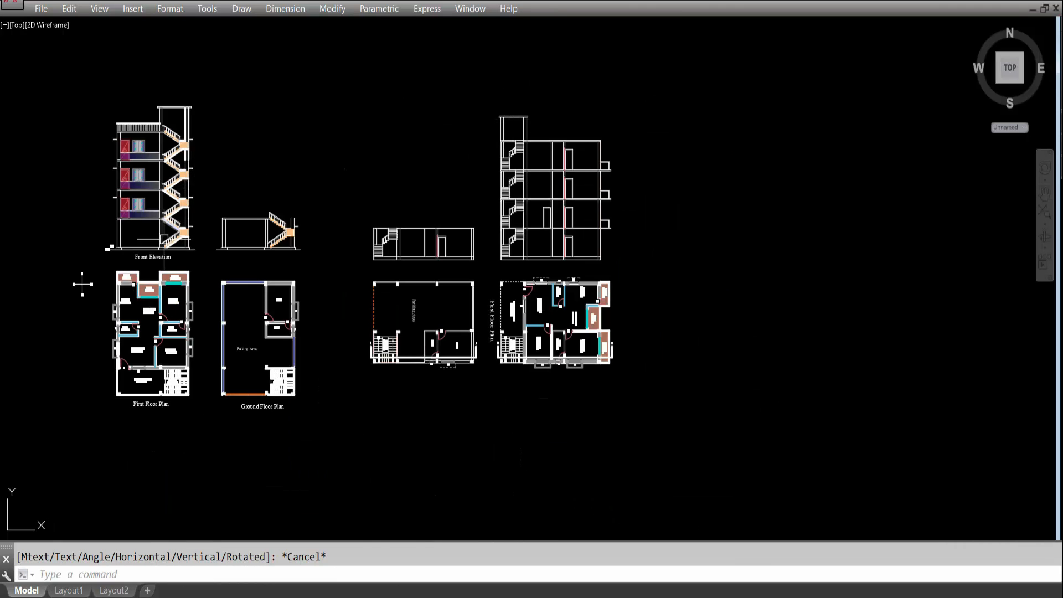
scroll(156, 225, "up", 4)
scroll(330, 466, "down", 2)
scroll(213, 48, "up", 4)
scroll(240, 106, "down", 2)
scroll(142, 254, "down", 4)
scroll(481, 339, "up", 5)
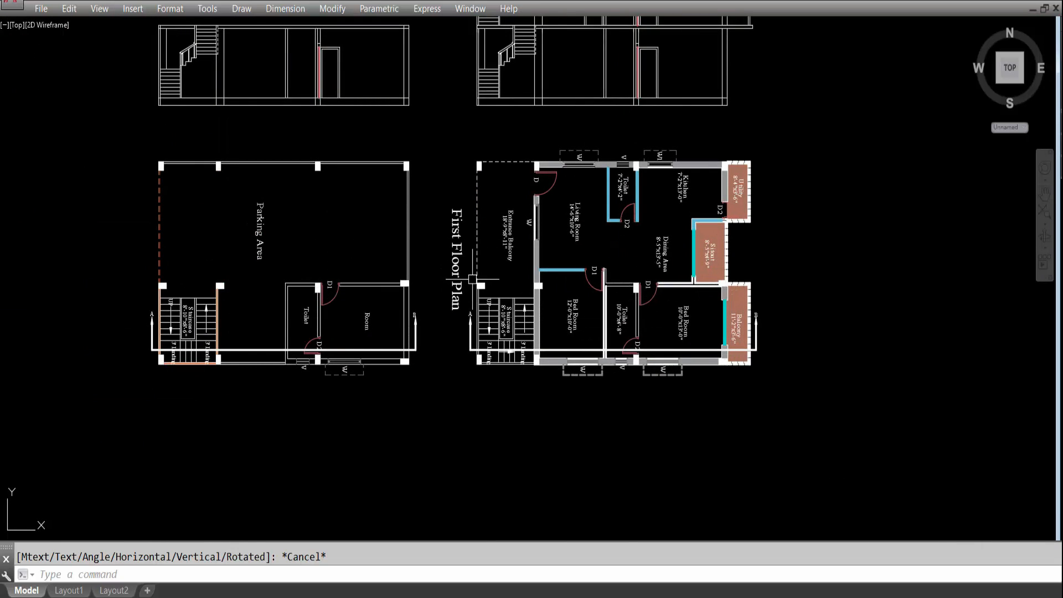
scroll(506, 415, "down", 3)
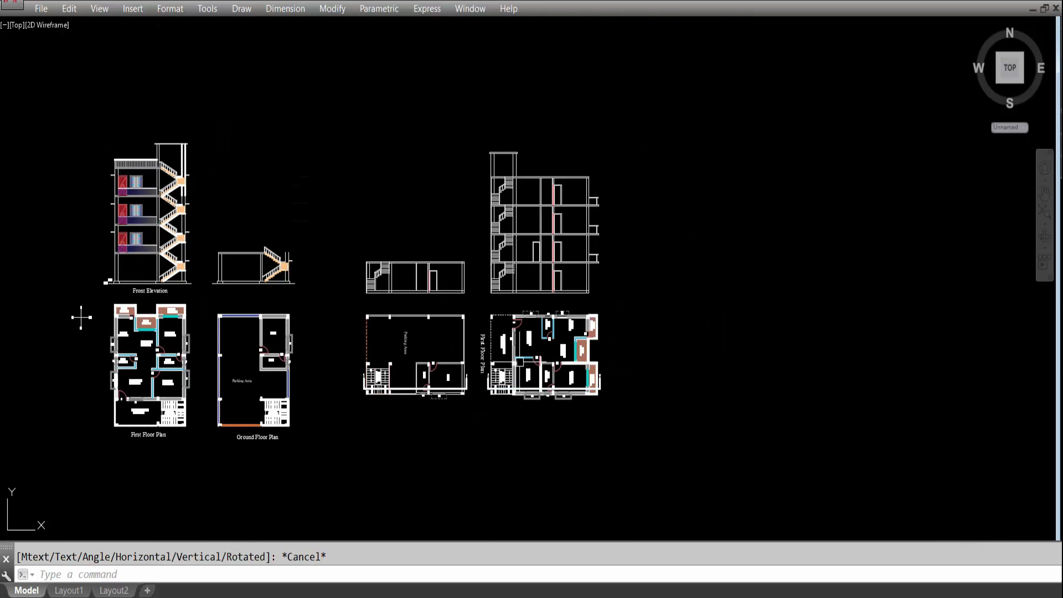
scroll(519, 360, "up", 3)
scroll(522, 447, "down", 2)
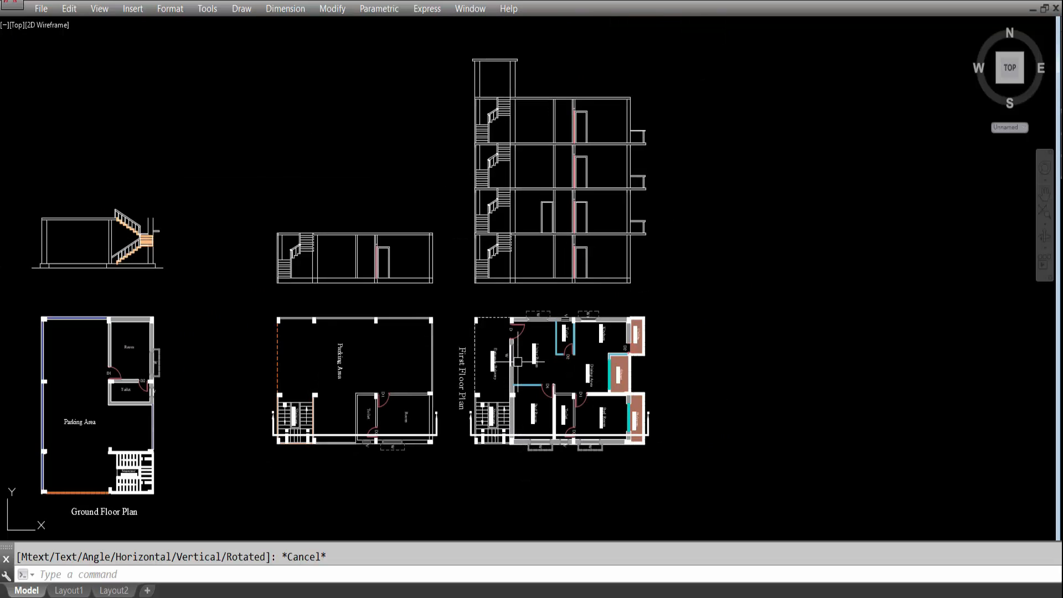
scroll(505, 59, "up", 3)
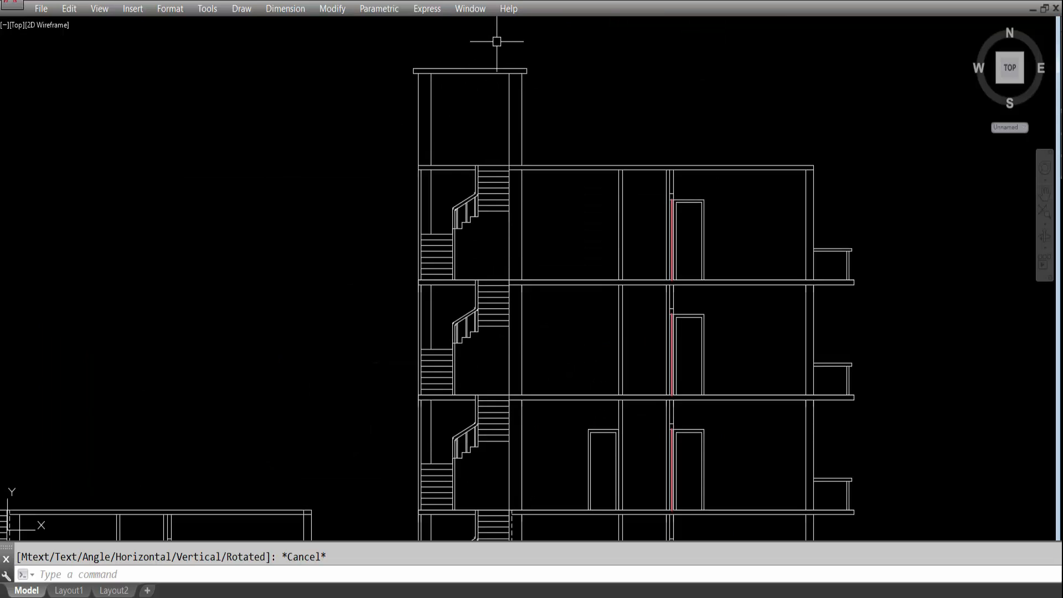
scroll(497, 42, "down", 3)
scroll(543, 62, "up", 2)
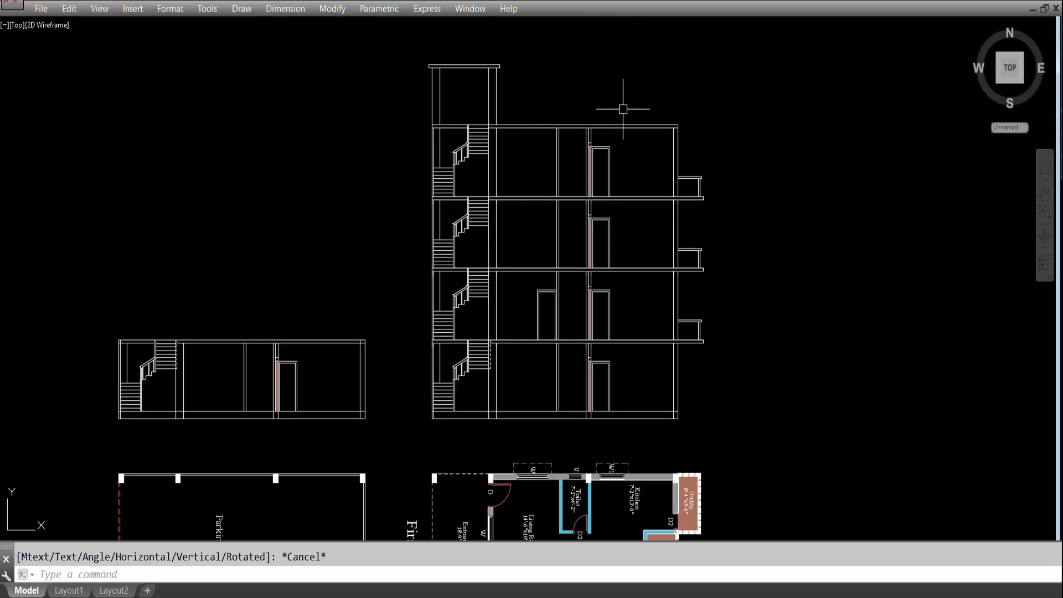
Offset the roof slab's top line 2'6 upward to mark the parapet height.
key("Return")
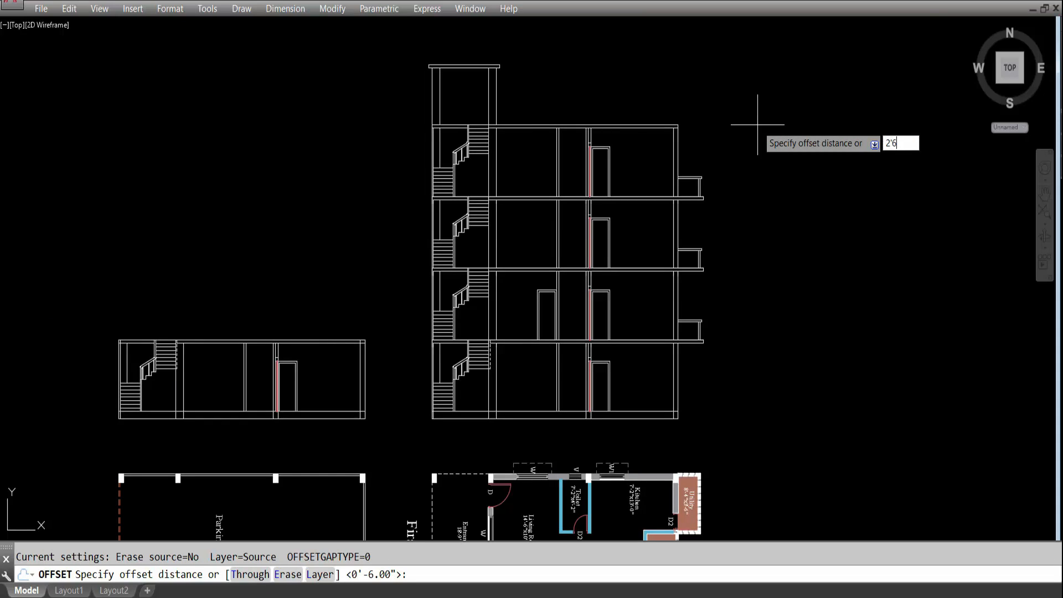
key("Return")
scroll(636, 123, "up", 4)
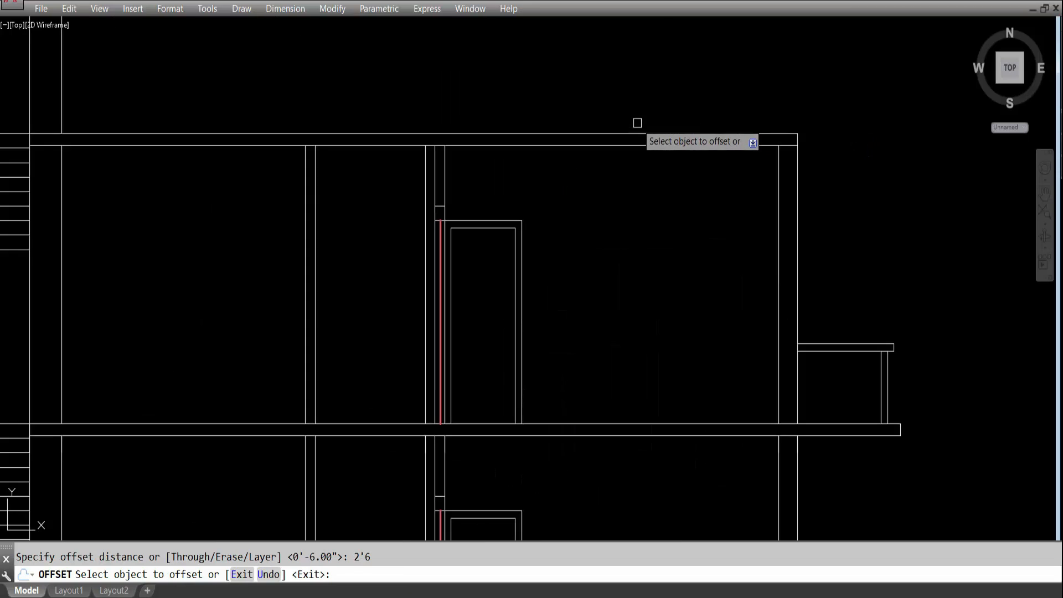
left_click(632, 135)
left_click(631, 78)
scroll(778, 173, "down", 4)
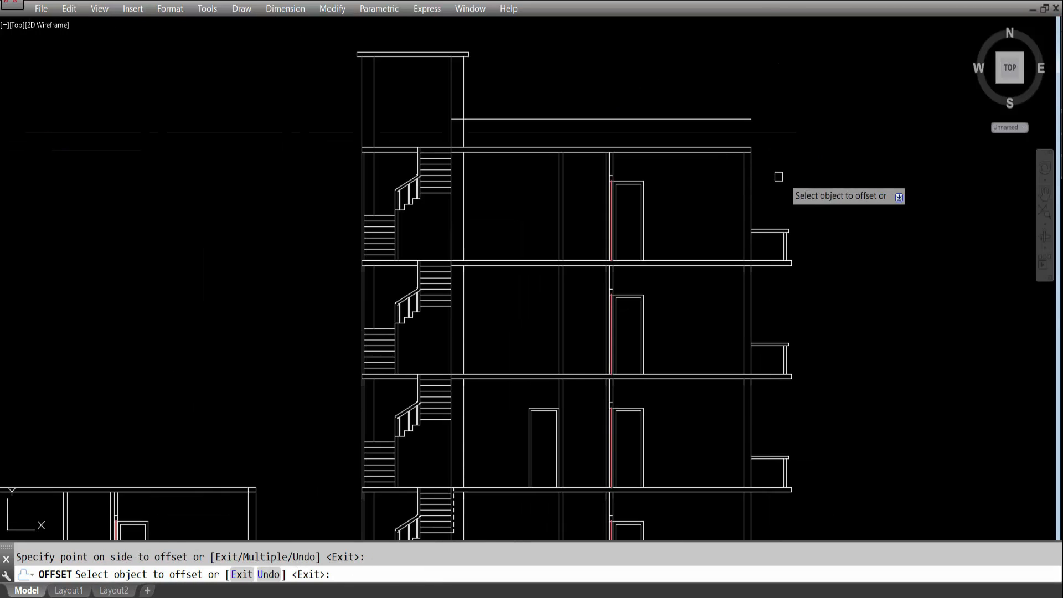
key("Escape")
Draw vertical construction lines through the balcony slab's outer end and the balcony parapet's outer face.
type("xl")
key("Return")
type("v")
key("Return")
scroll(800, 255, "up", 3)
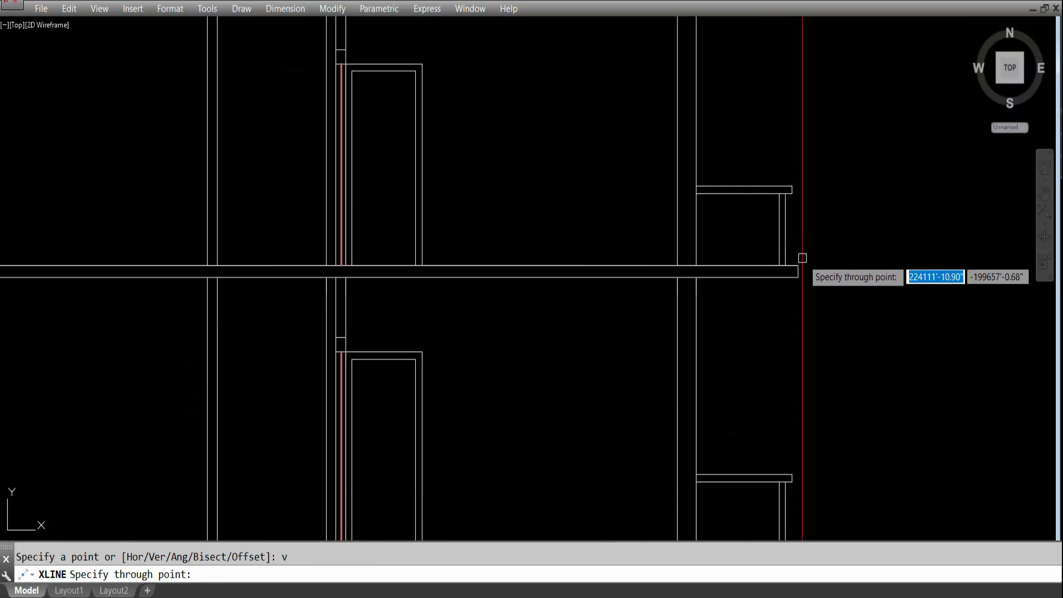
left_click(797, 277)
scroll(835, 321, "down", 5)
scroll(832, 277, "up", 2)
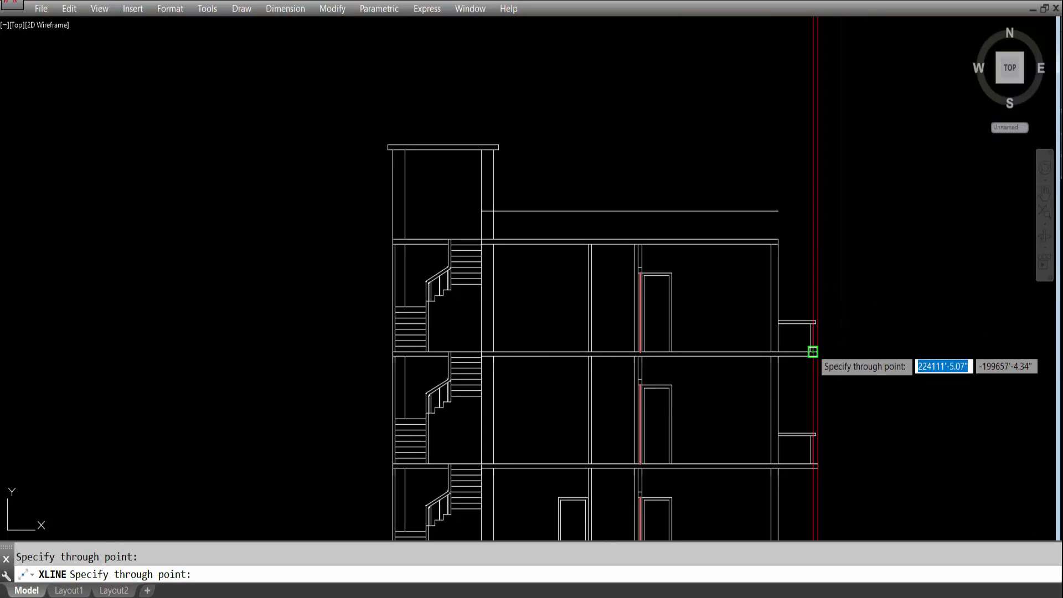
scroll(811, 352, "up", 5)
scroll(797, 343, "down", 5)
key("Escape")
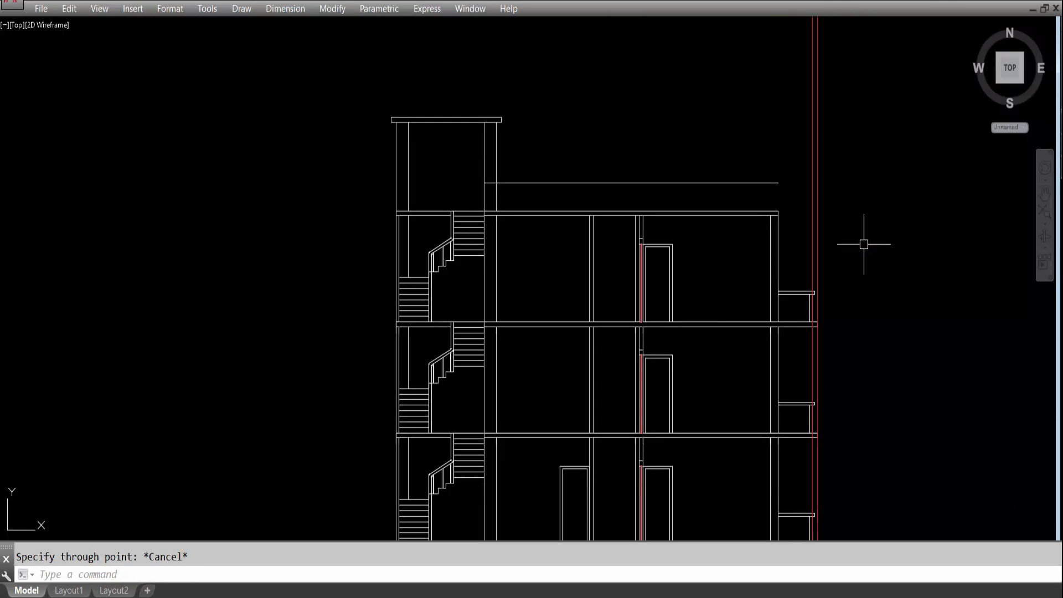
Extend the roof parapet line to the inner of the two vertical construction lines.
key("Return")
left_click(811, 213)
key("Return")
left_click(754, 166)
left_click(739, 201)
key("Escape")
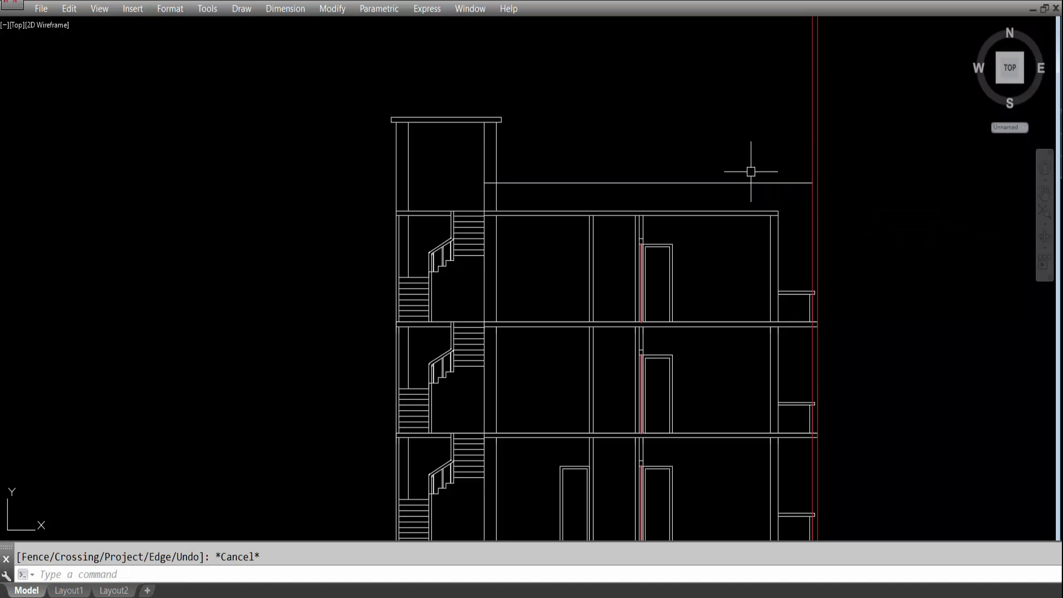
Offset the extended roof parapet line upward to form the coping thickness.
type("o")
key("Return")
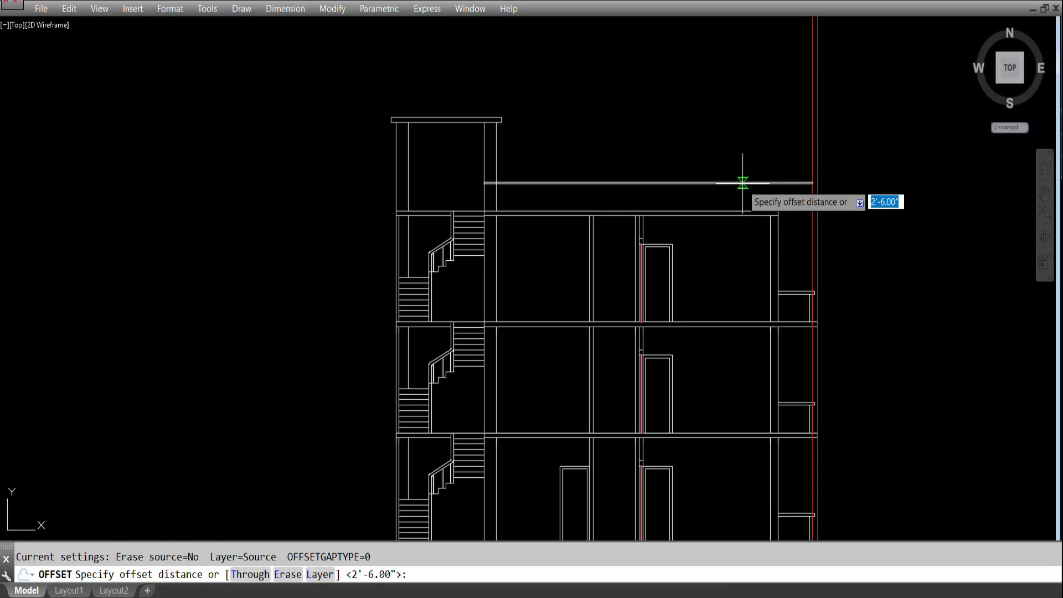
left_click(736, 183)
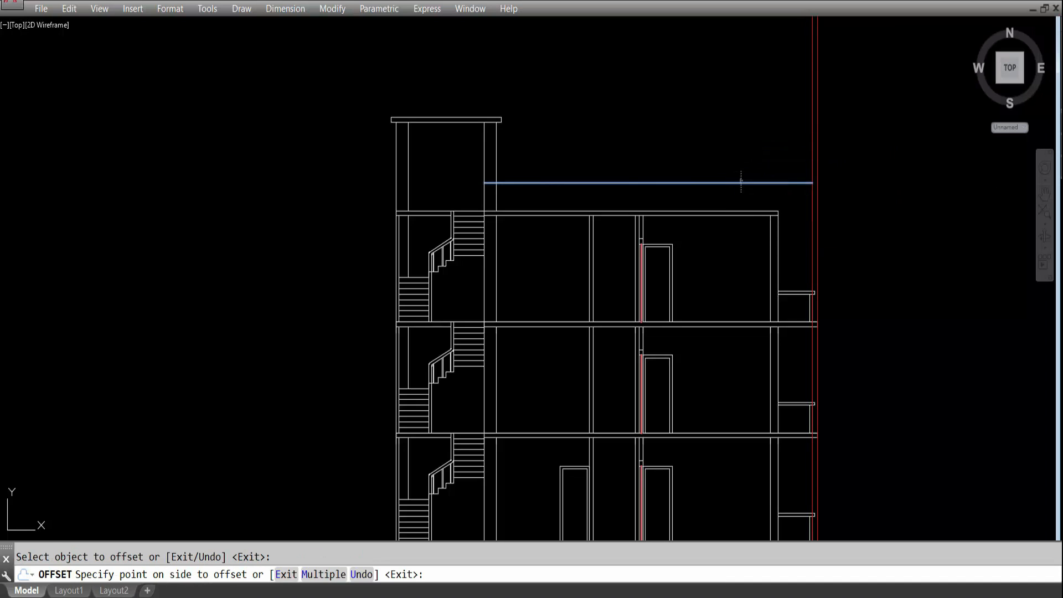
left_click(758, 123)
key("Escape")
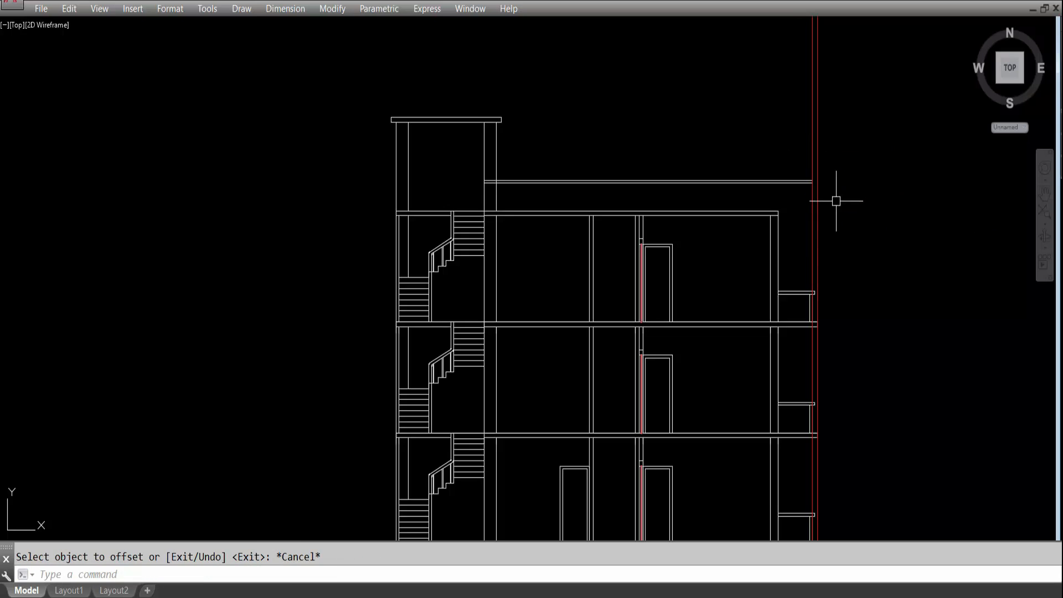
Extend the roof slab's top and bottom lines to the outer construction line at the balcony slab's end.
type("ex")
key("Return")
left_click(812, 221)
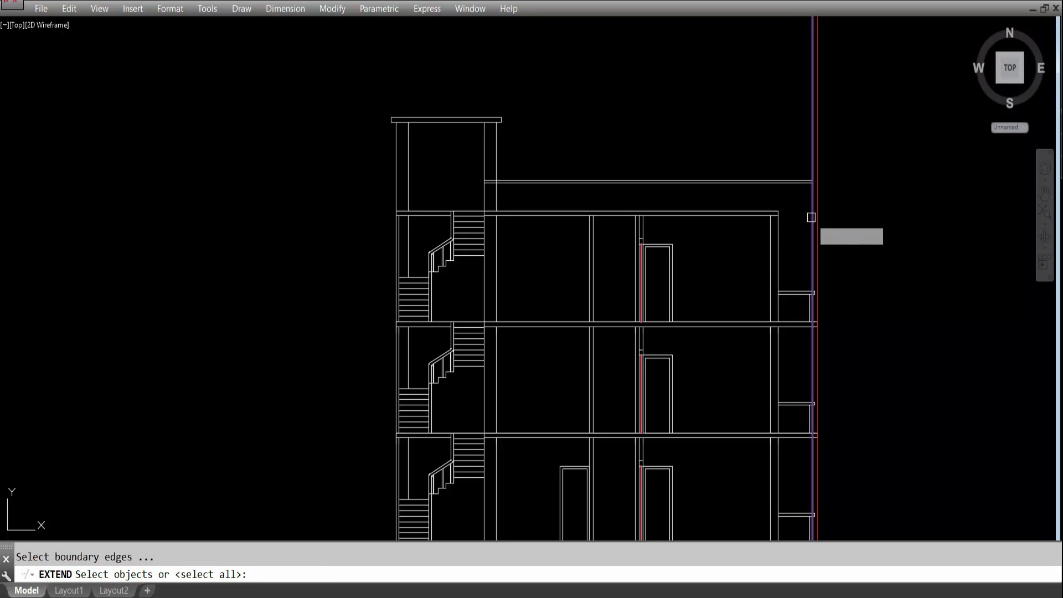
key("Return")
left_click(735, 227)
left_click(726, 207)
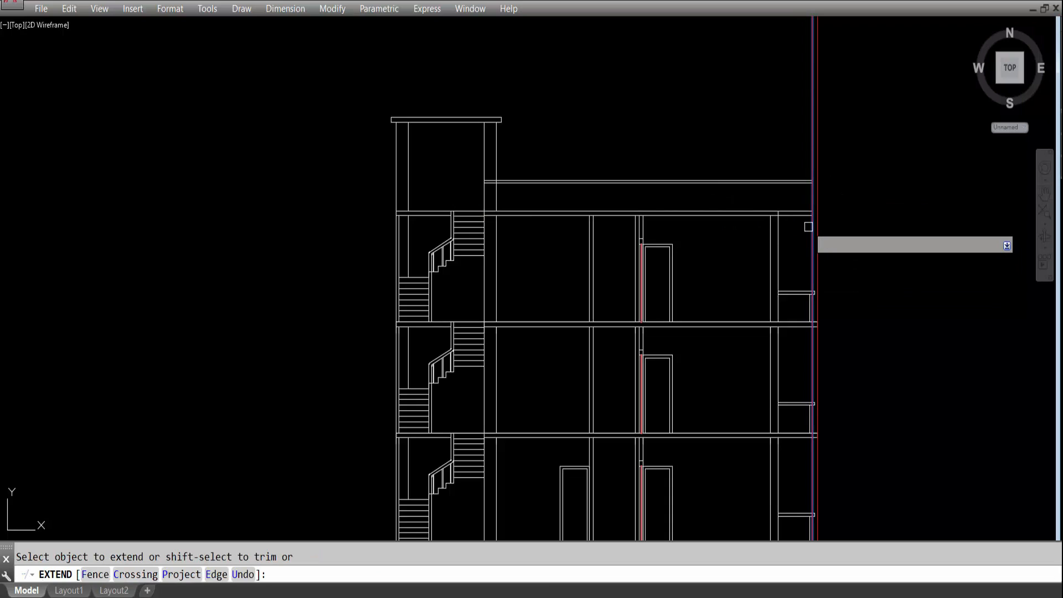
scroll(828, 216, "up", 2)
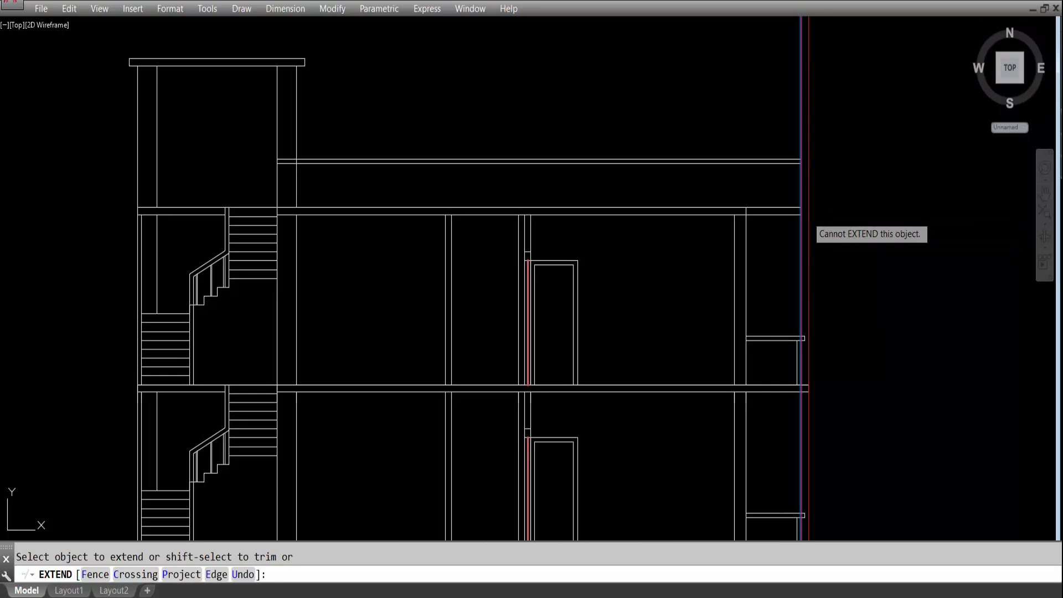
key("Escape")
type("ex")
key("Return")
left_click(807, 215)
key("Return")
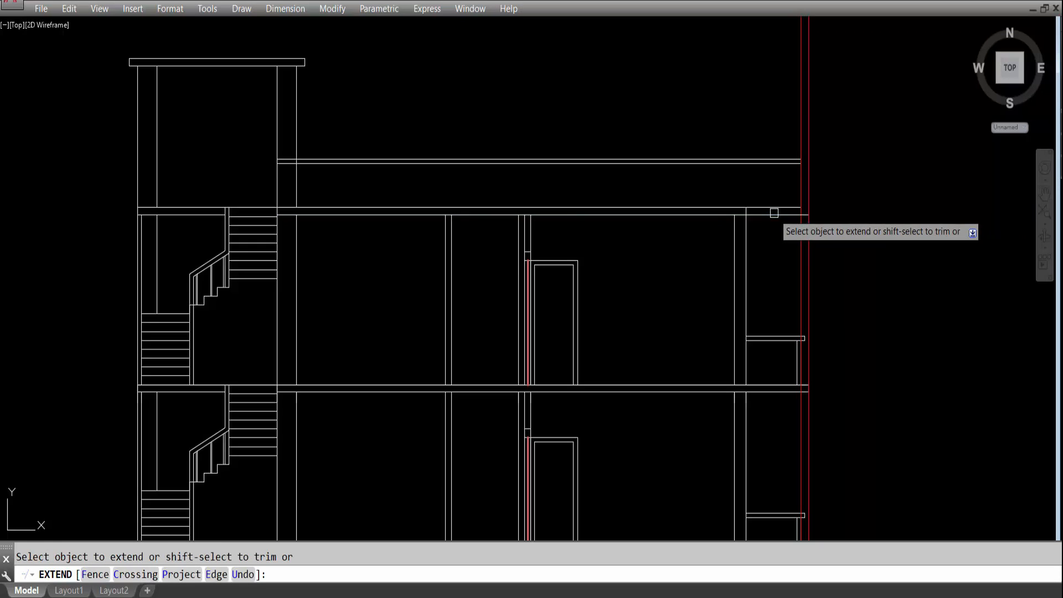
key("Escape")
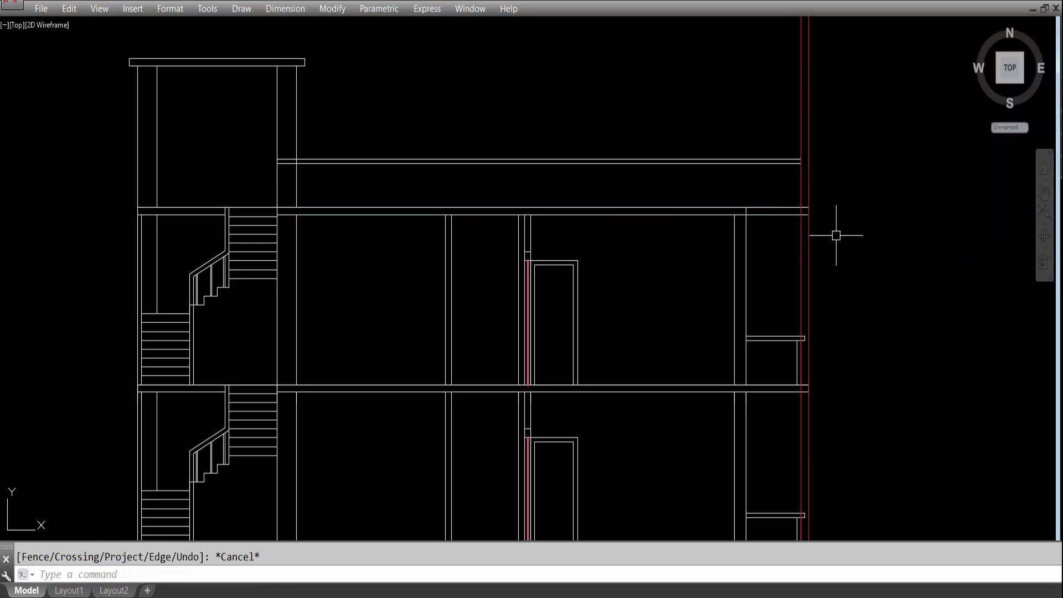
Trim both vertical construction lines below the underside of the roof slab.
type("tr")
key("Return")
left_click(792, 215)
key("Return")
left_click(807, 232)
left_click(793, 244)
key("Escape")
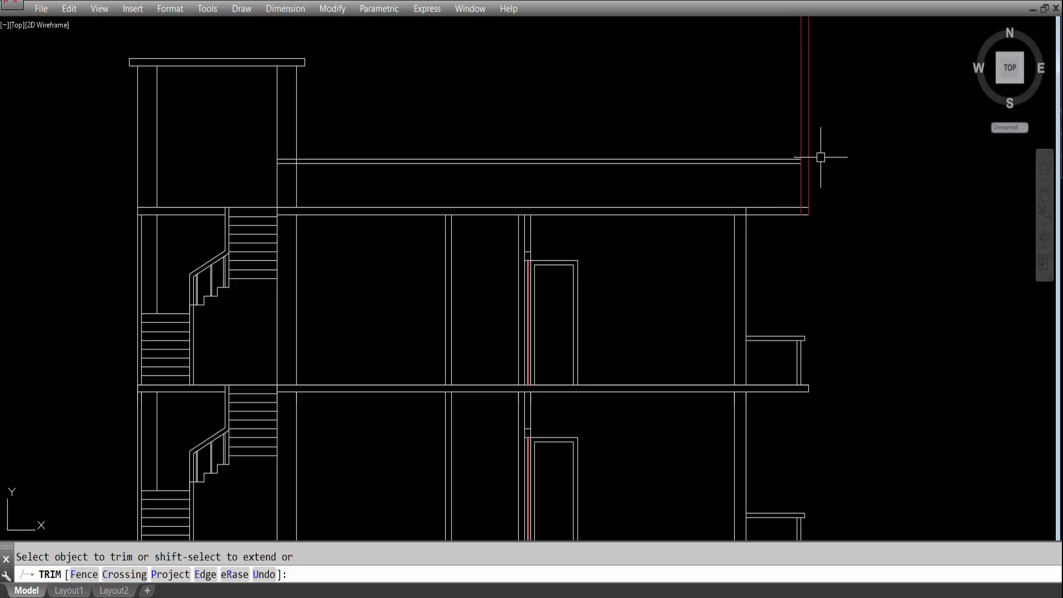
Try to extend the two roof parapet coping lines to the outer construction line.
key("Return")
left_click(808, 157)
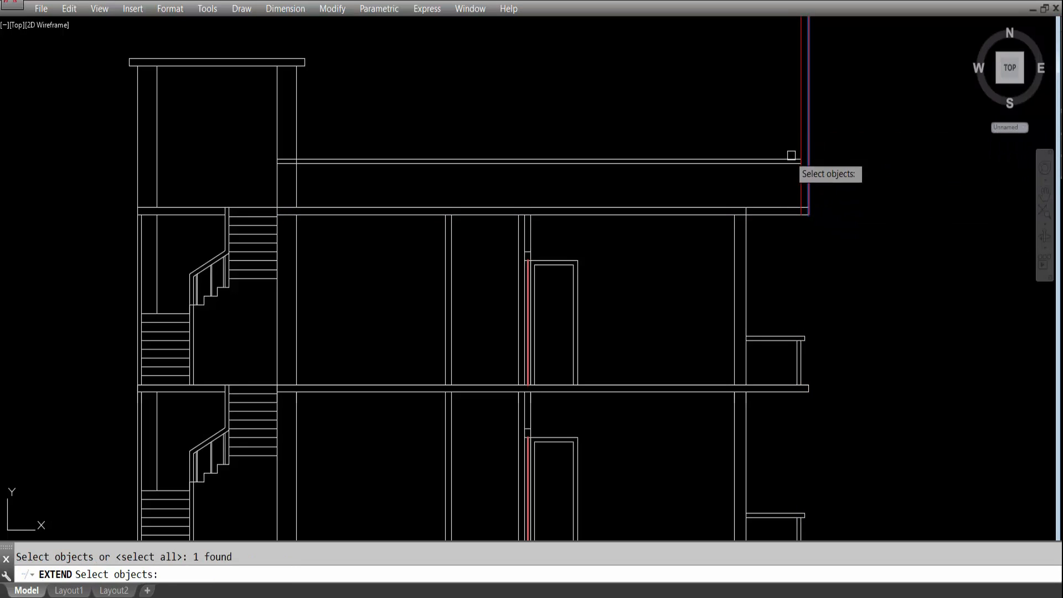
key("Return")
left_click(781, 162)
left_click(781, 171)
left_click(771, 145)
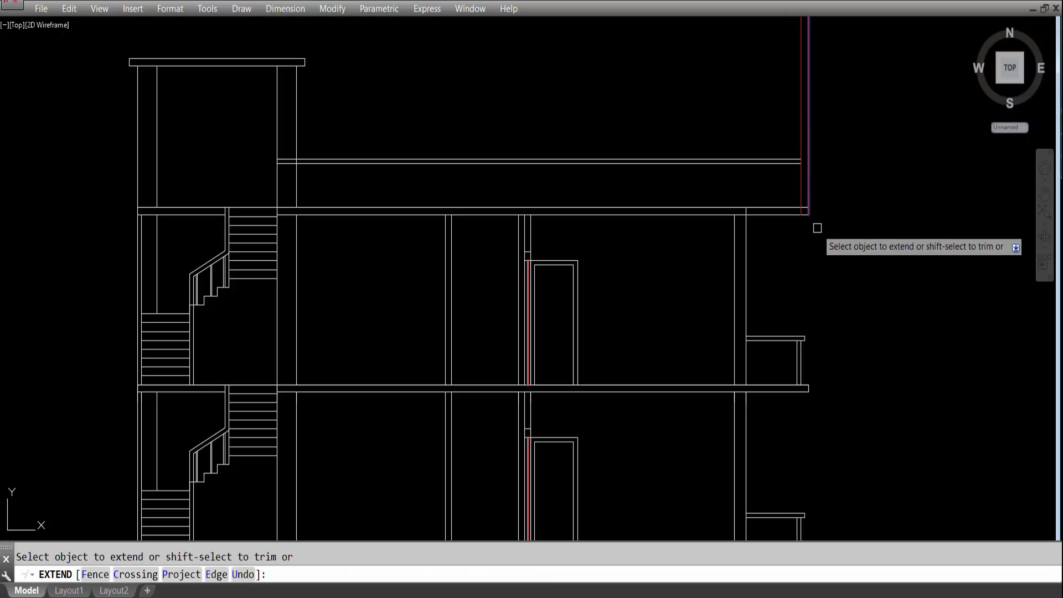
key("Escape")
Trim the outer construction line above the roof slab and the inner one within the slab thickness.
type("tr")
key("Return")
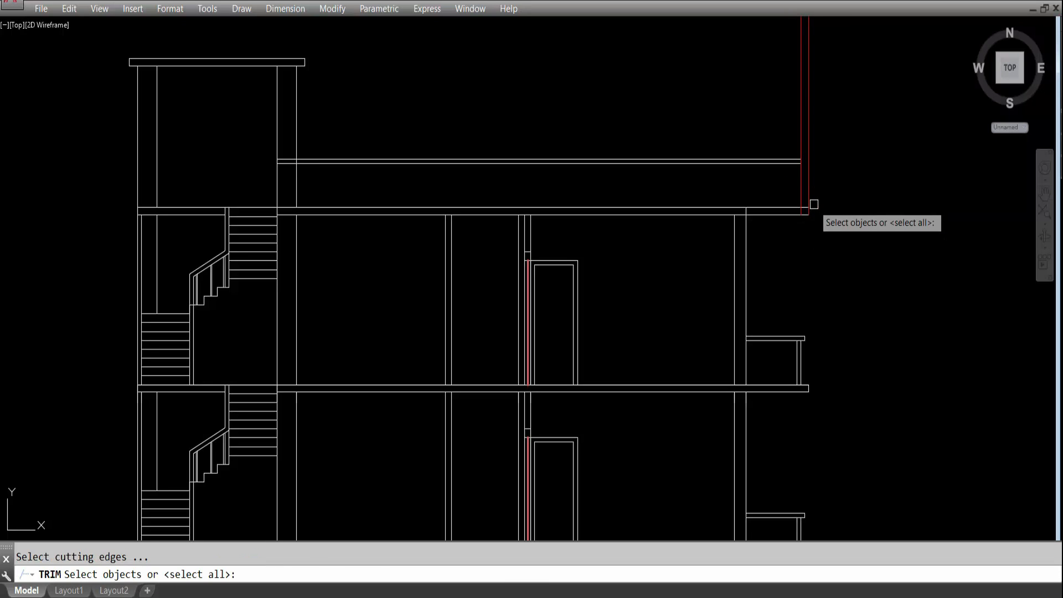
key("Escape")
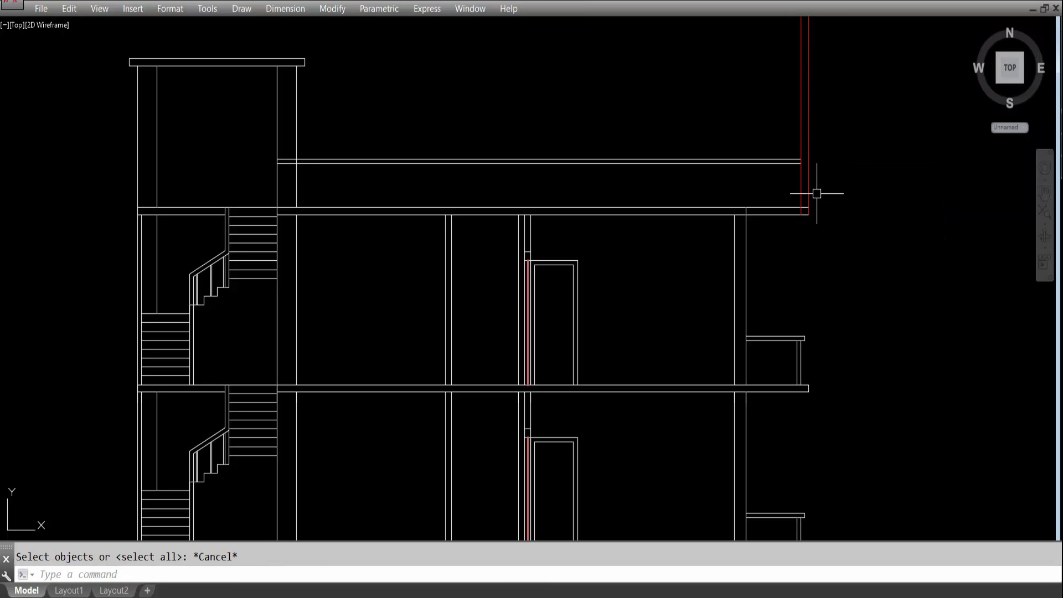
type("tr")
key("Return")
key("Return")
left_click(809, 179)
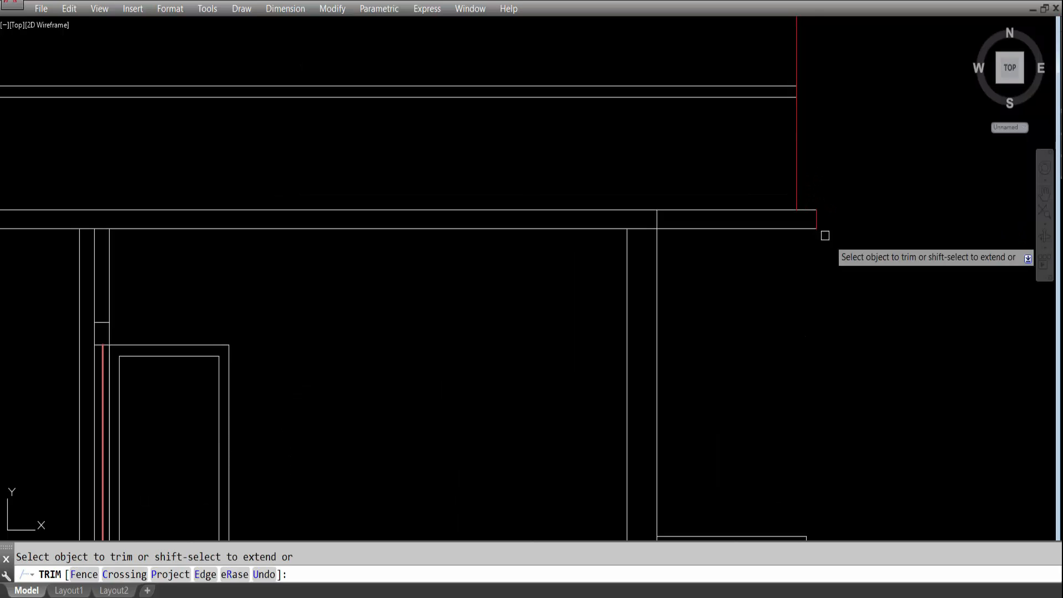
scroll(841, 235, "down", 3)
key("Escape")
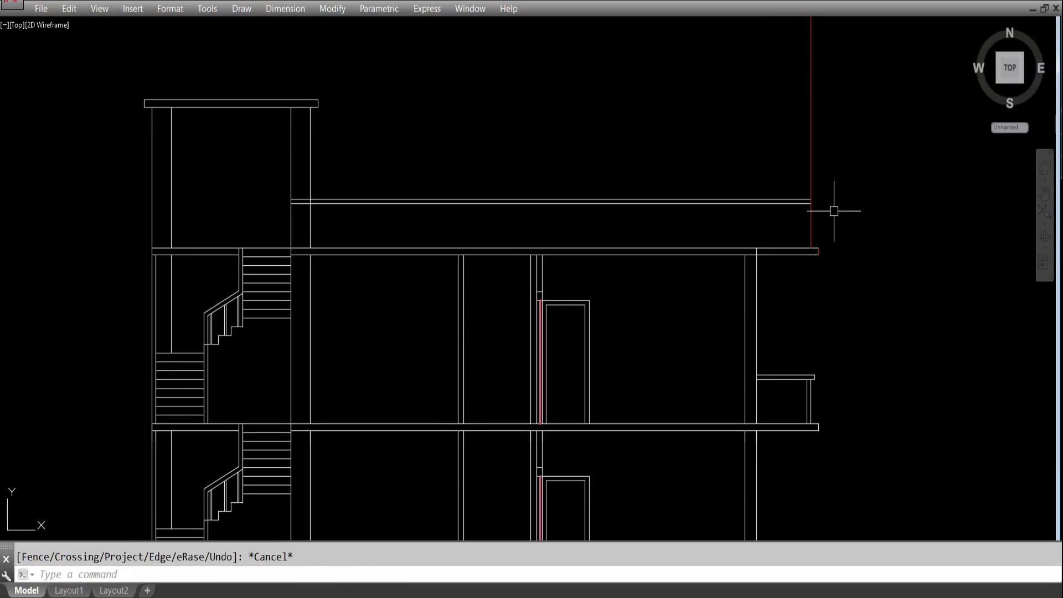
Offset the roof parapet's outer face line 3" outward for the coping projection.
type("o")
key("Return")
type("3")
key("Return")
scroll(819, 208, "up", 2)
left_click(812, 218)
left_click(868, 216)
key("Escape")
Extend both roof parapet coping lines to the offset projection line.
type("ex")
key("Return")
left_click(819, 218)
key("Return")
left_click(787, 161)
left_click(781, 202)
key("Escape")
Trim the projection line above and below the coping, and the parapet face line above the coping's underside.
type("tr")
key("Return")
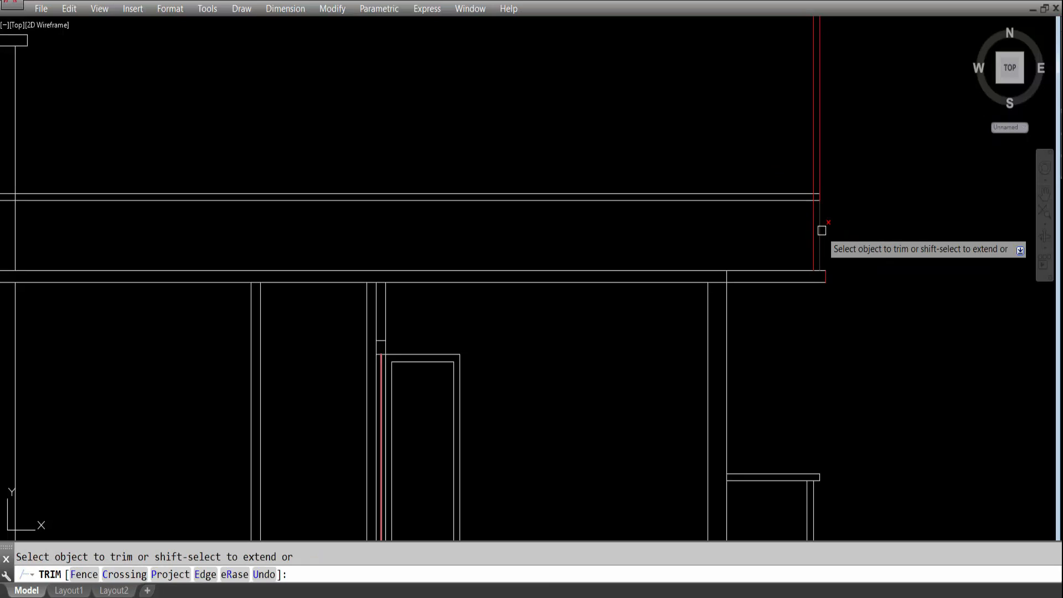
left_click(821, 230)
left_click(822, 175)
left_click(817, 166)
left_click(806, 173)
scroll(818, 195, "up", 5)
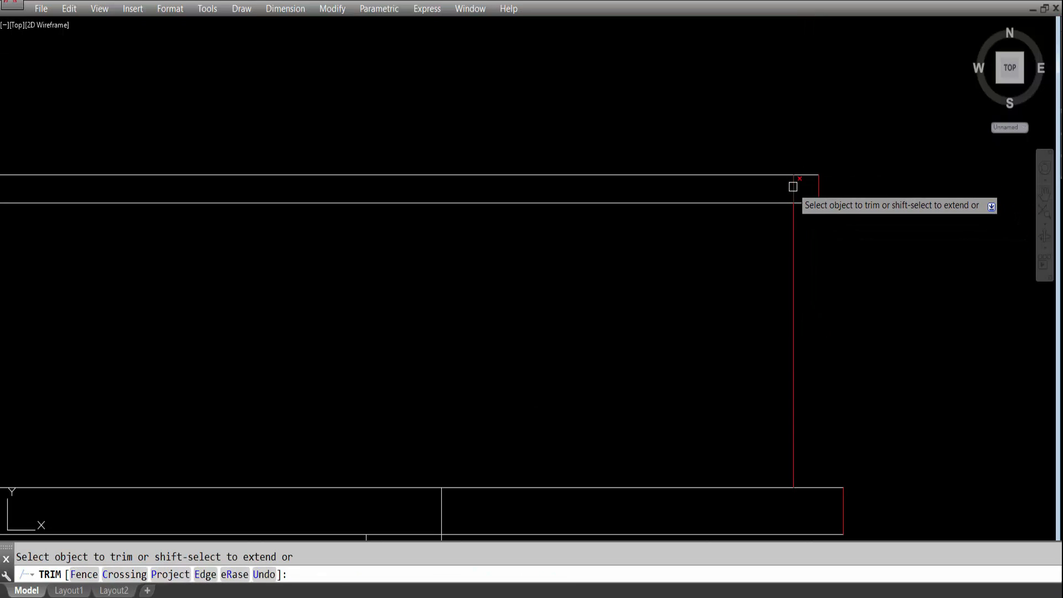
scroll(857, 188, "down", 3)
key("Escape")
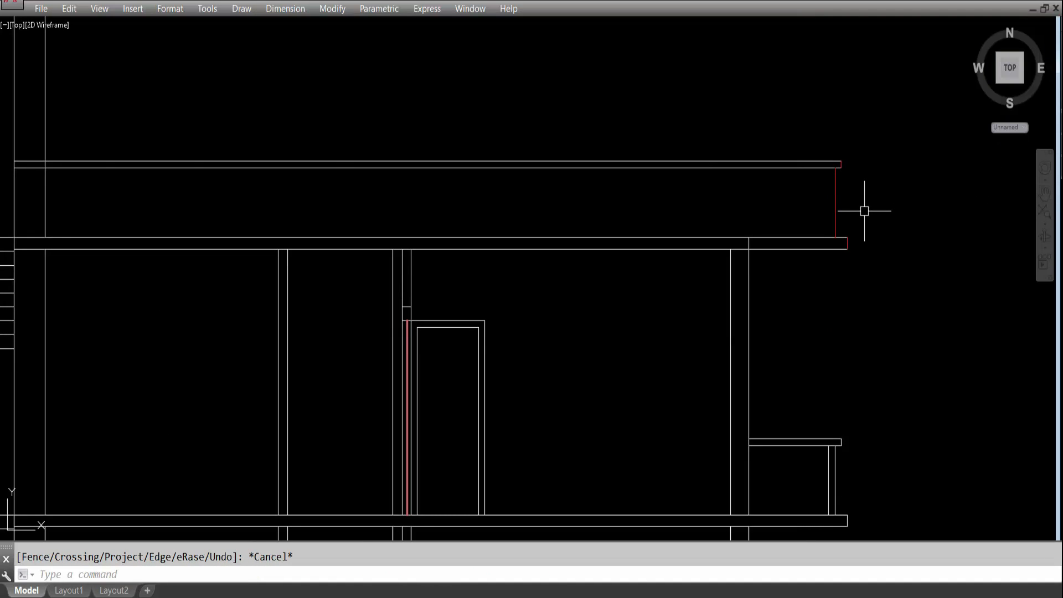
Draw a vertical construction line through the inner face of the balcony parapet below.
type("xl")
key("Return")
type("v")
key("Return")
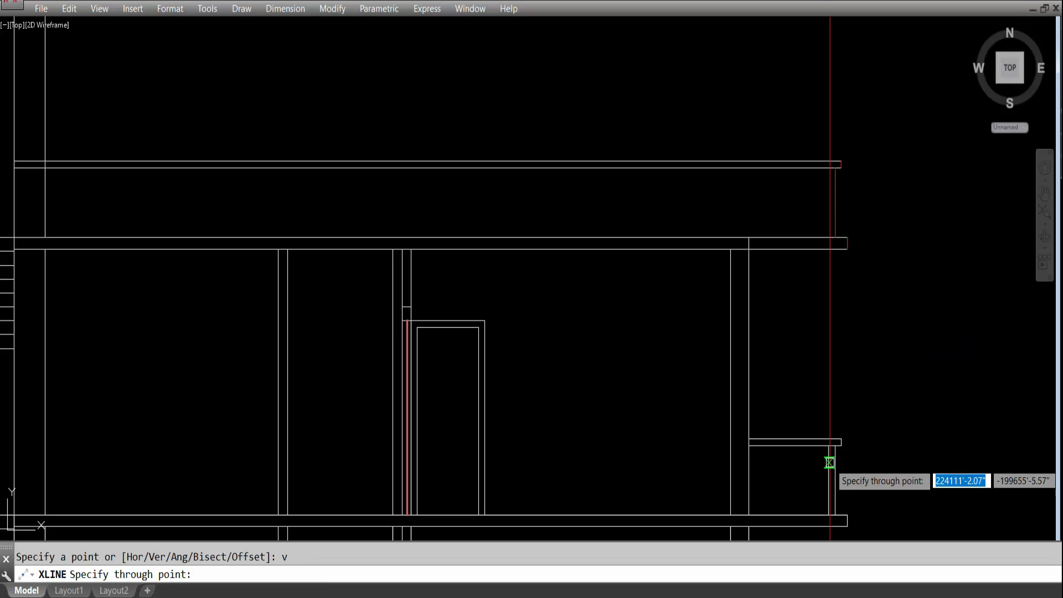
left_click(829, 444)
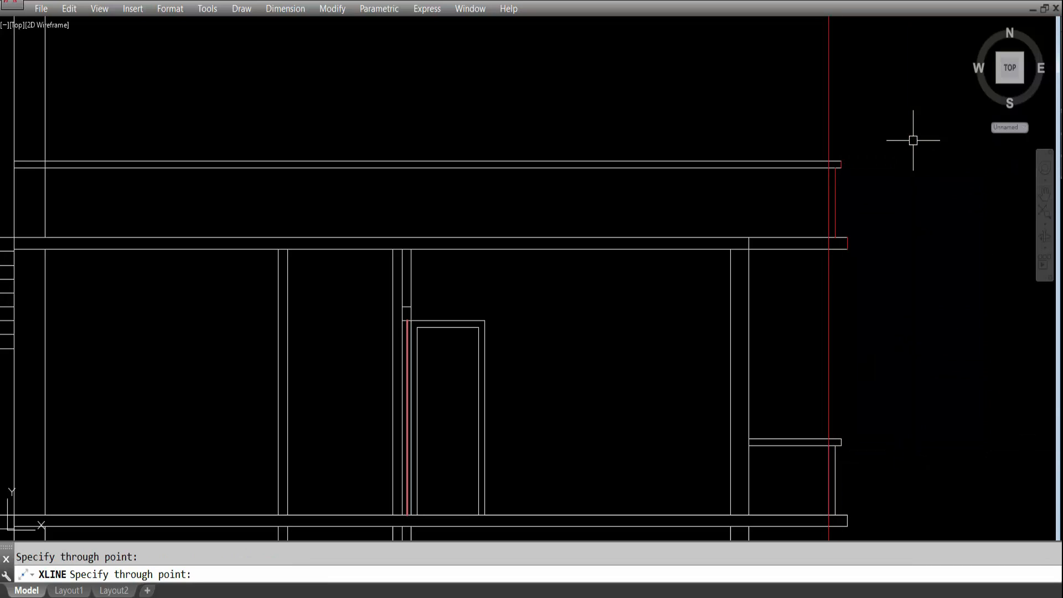
key("Escape")
Trim the new construction line above the coping's underside and below the roof slab top, leaving the parapet's inner face.
type("tr")
key("Return")
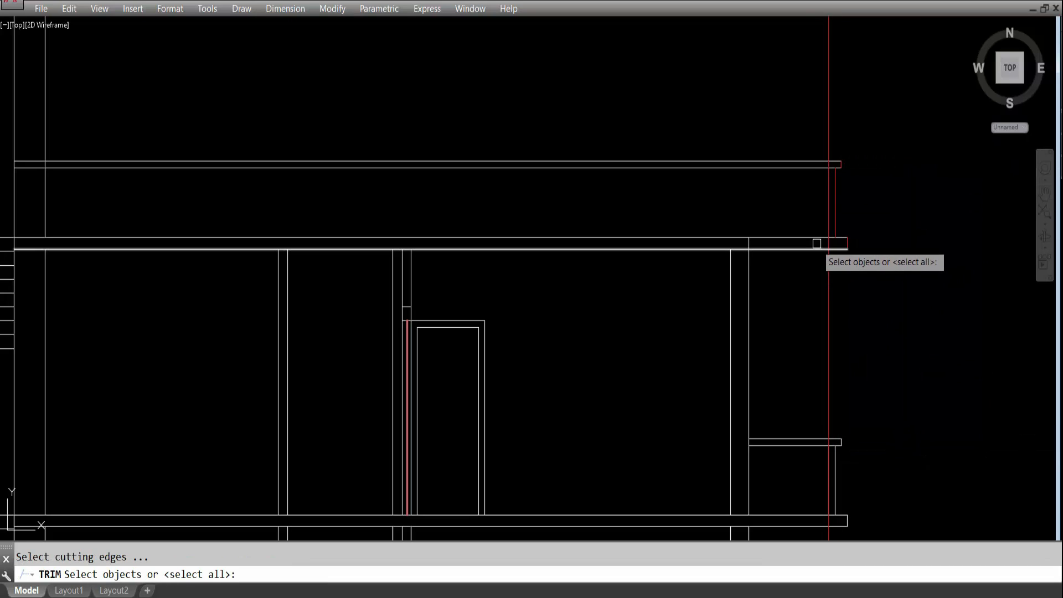
left_click(816, 237)
left_click(814, 166)
key("Return")
left_click(832, 127)
left_click(845, 288)
left_click(804, 300)
key("Escape")
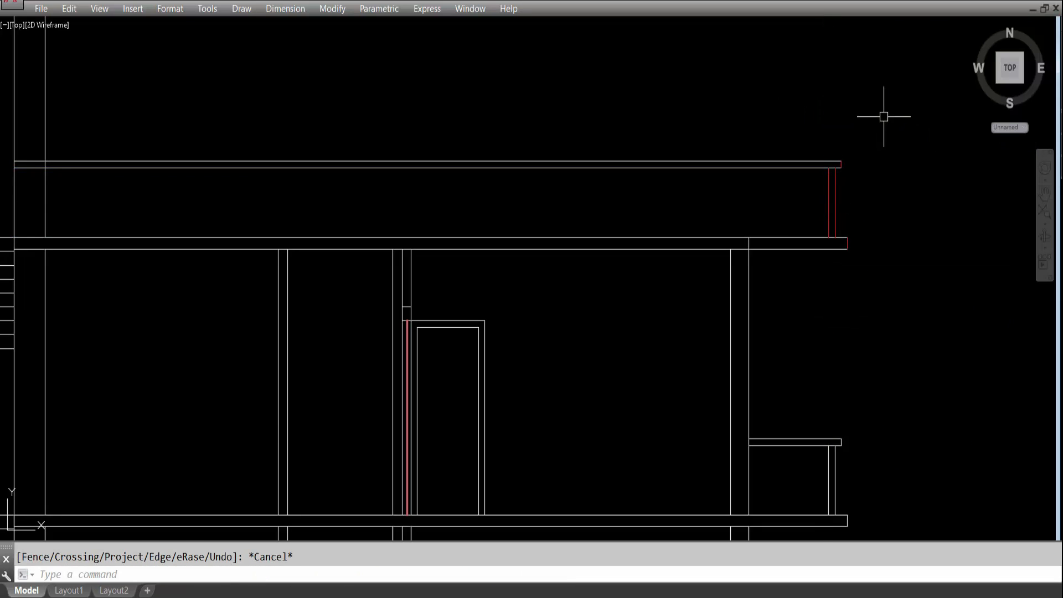
Match the red parapet, coping and slab end lines to the properties of the roof slab line.
scroll(884, 116, "down", 2)
scroll(891, 191, "up", 2)
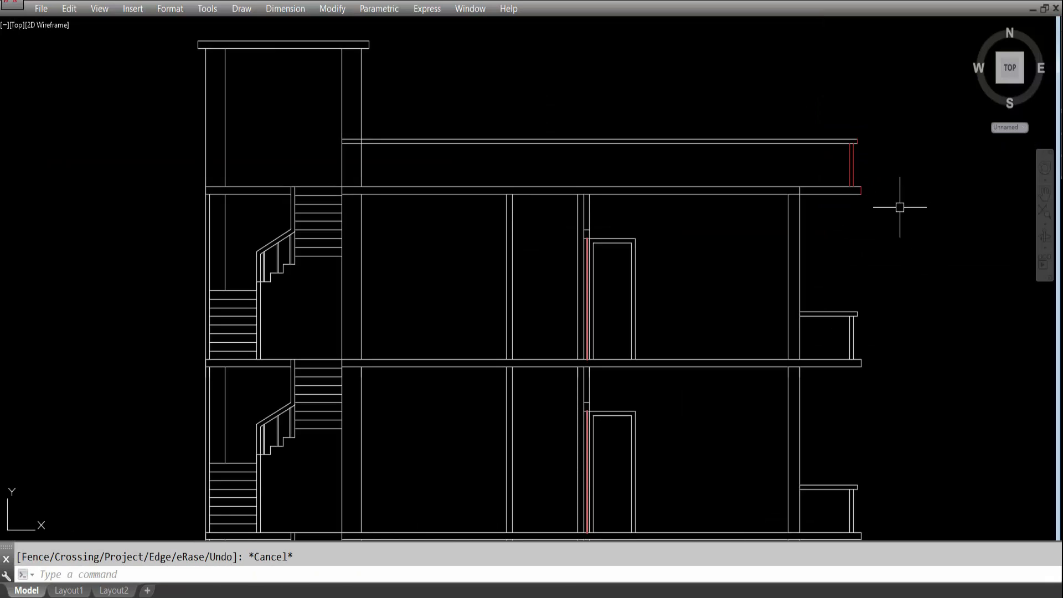
left_click(833, 195)
type("ma")
key("space")
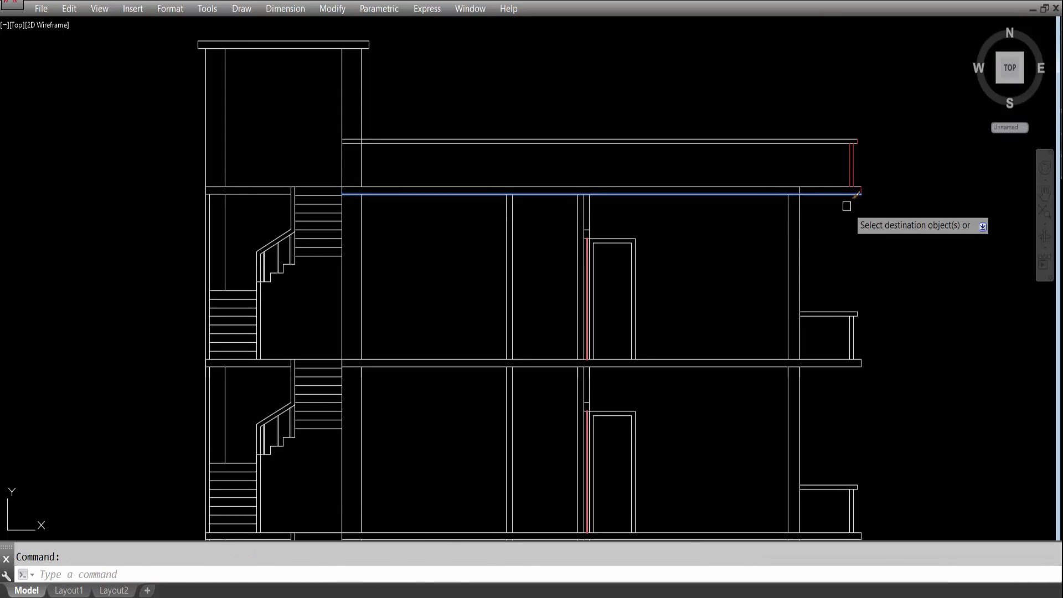
left_click(877, 214)
left_click(836, 104)
key("Escape")
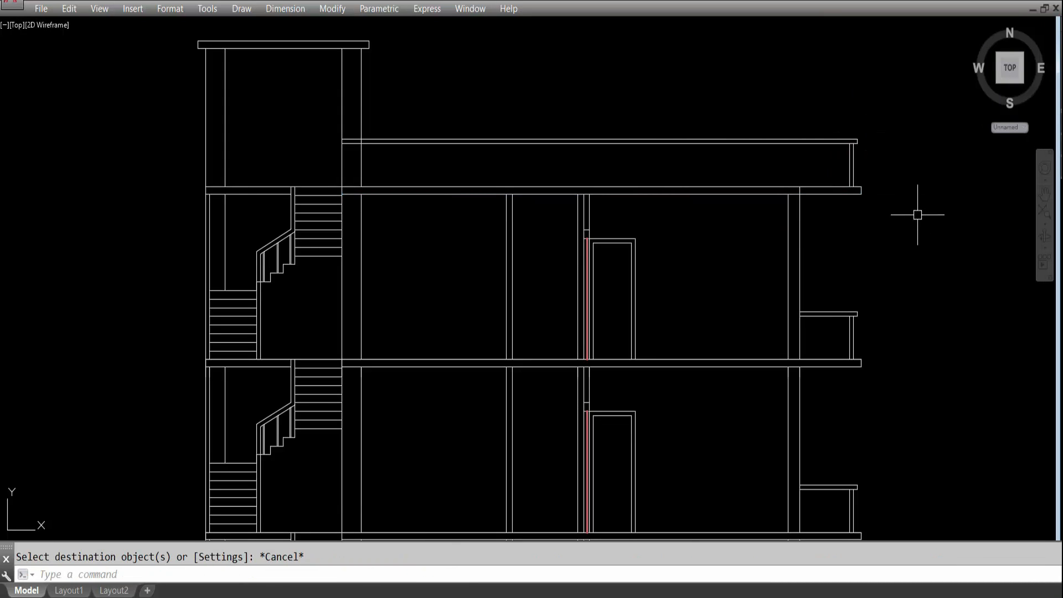
Trim the outer wall line segment inside the roof slab thickness near the balcony side.
scroll(932, 214, "down", 2)
middle_click_drag(932, 214, 861, 221)
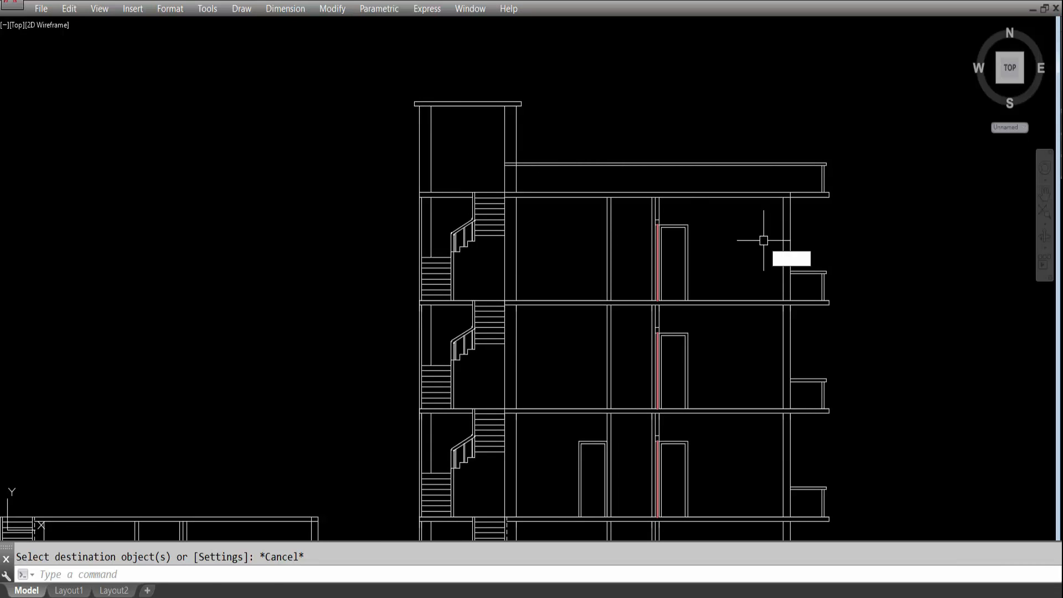
key("Return")
scroll(764, 240, "up", 5)
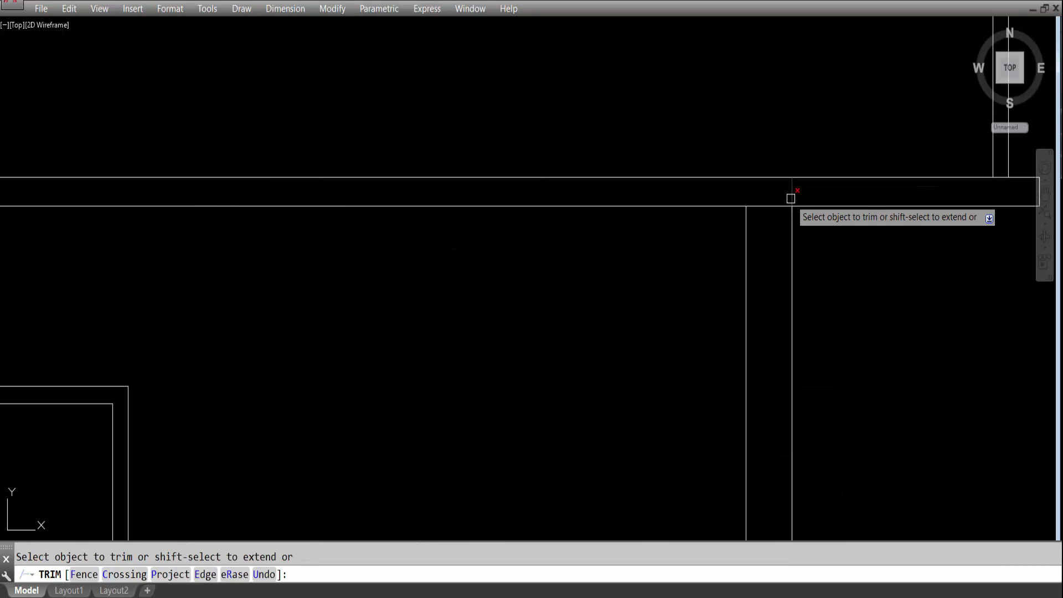
scroll(697, 190, "down", 4)
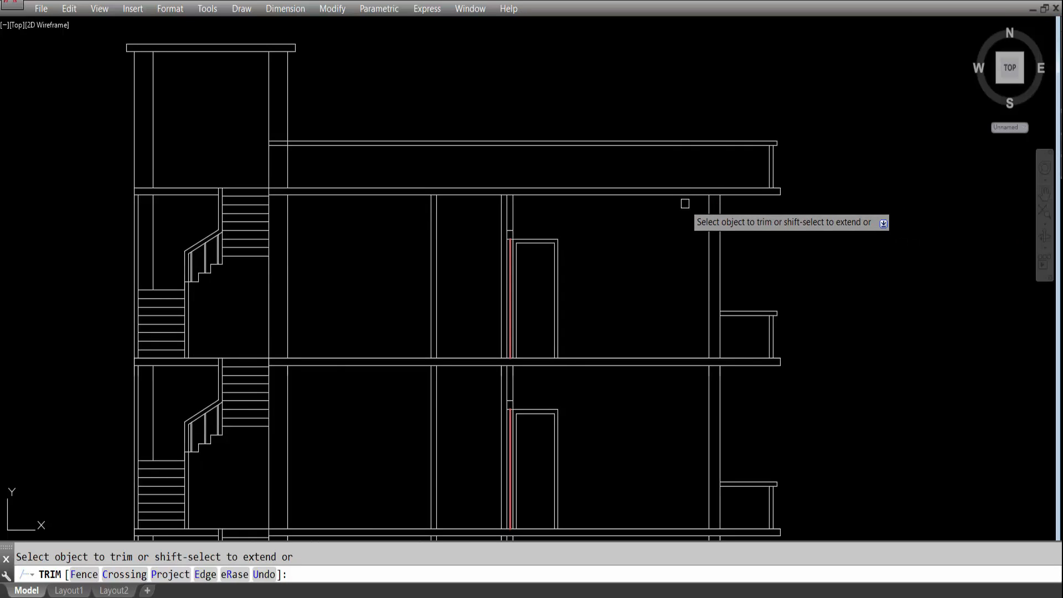
Trim the roof parapet's coping lines where they cross the thickness of the stair headroom wall.
scroll(673, 132, "down", 2)
scroll(422, 147, "up", 4)
left_click(424, 107)
left_click(415, 125)
scroll(477, 109, "down", 4)
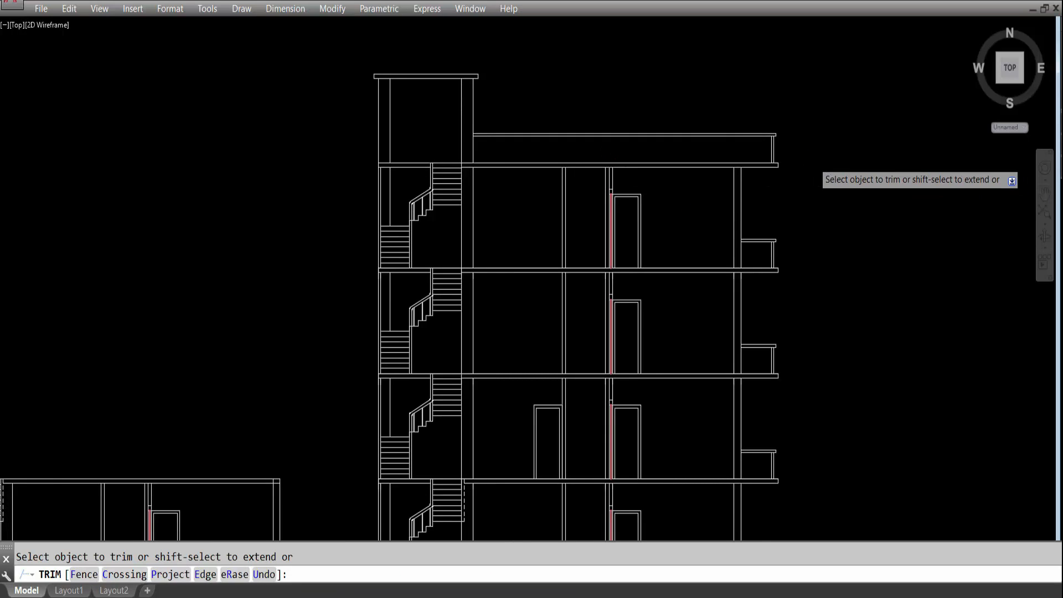
scroll(815, 162, "down", 2)
key("Escape")
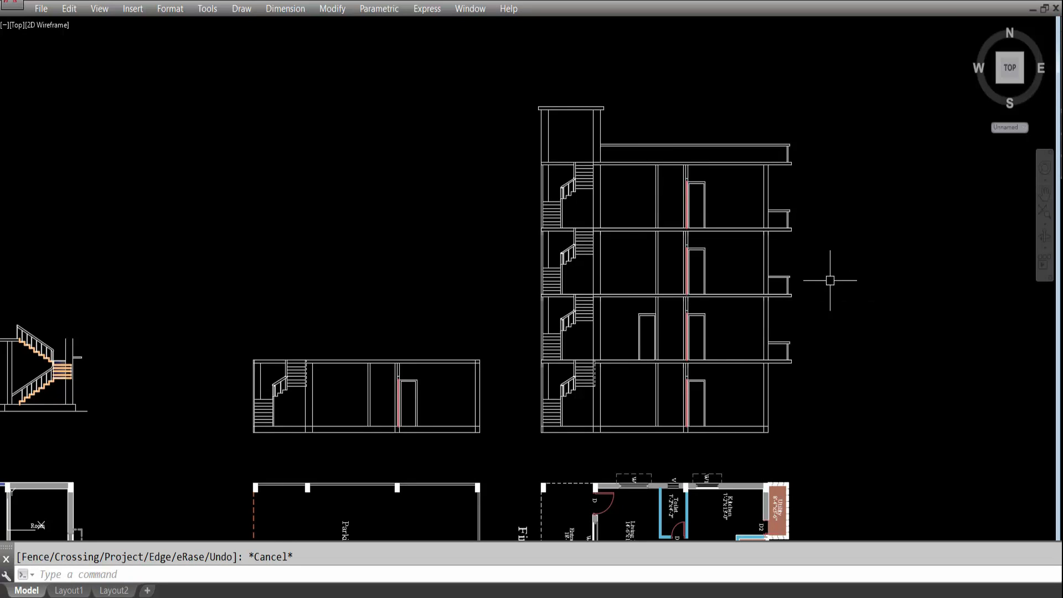
Copy the first-floor door beside the inner wall up to the second floor, using the wall's base at slab level as base point.
scroll(737, 220, "down", 2)
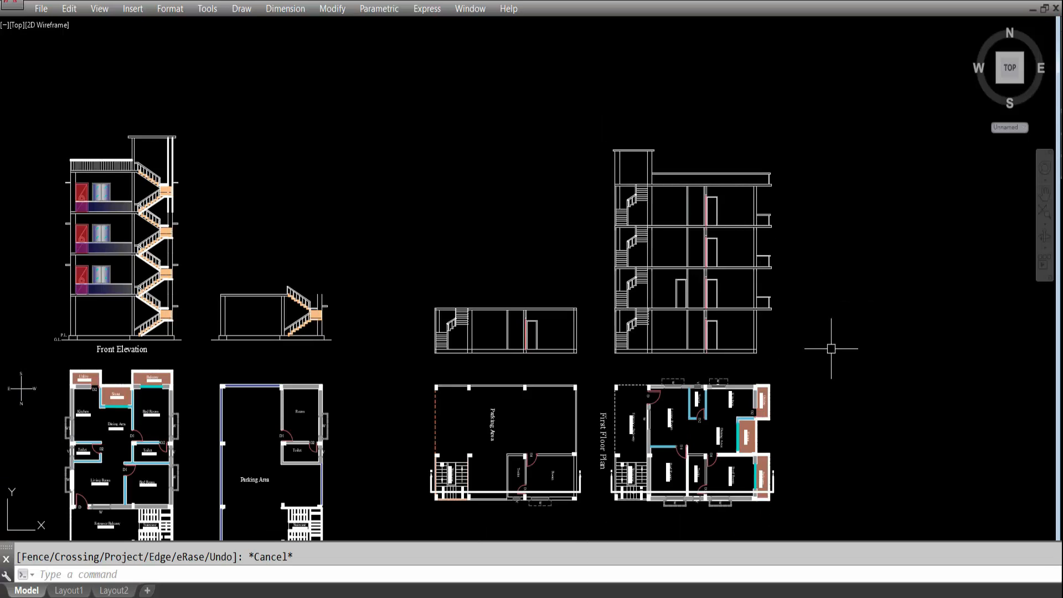
scroll(716, 480, "up", 2)
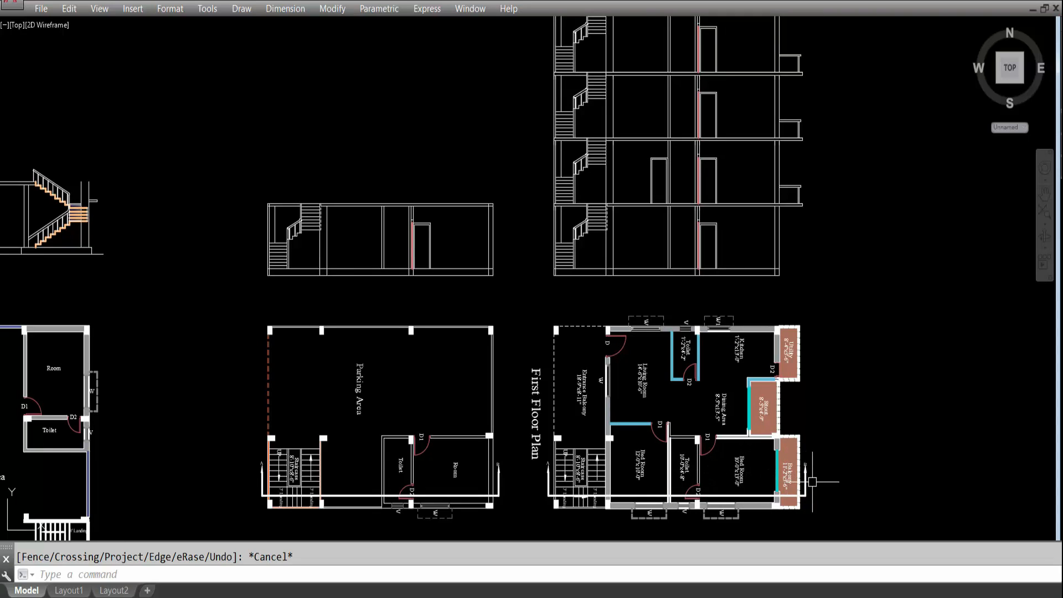
scroll(695, 426, "down", 2)
scroll(667, 302, "up", 5)
left_click(703, 333)
left_click(679, 286)
type("co")
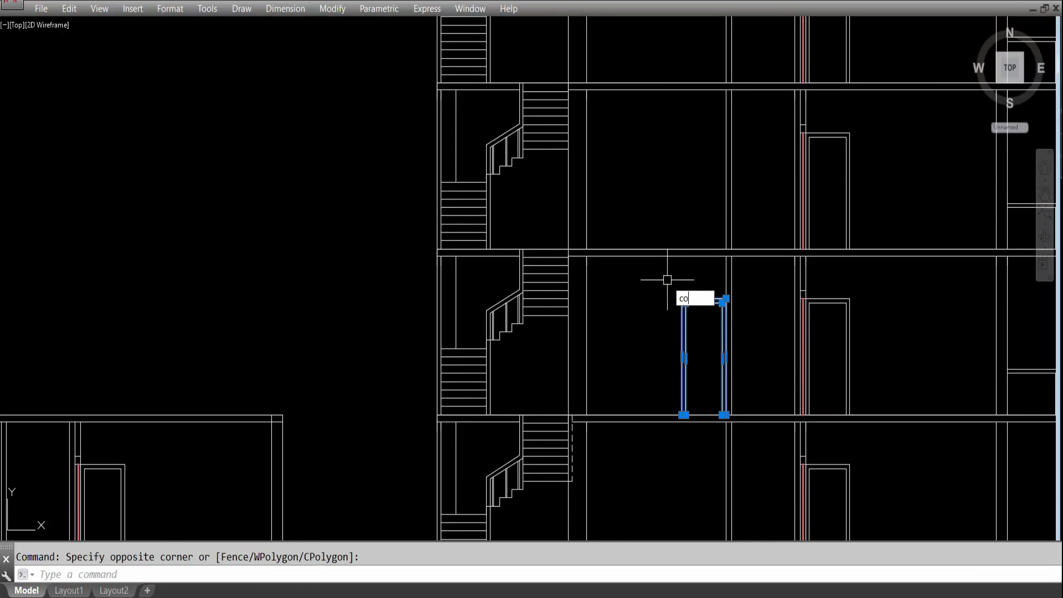
key("Return")
scroll(731, 414, "up", 2)
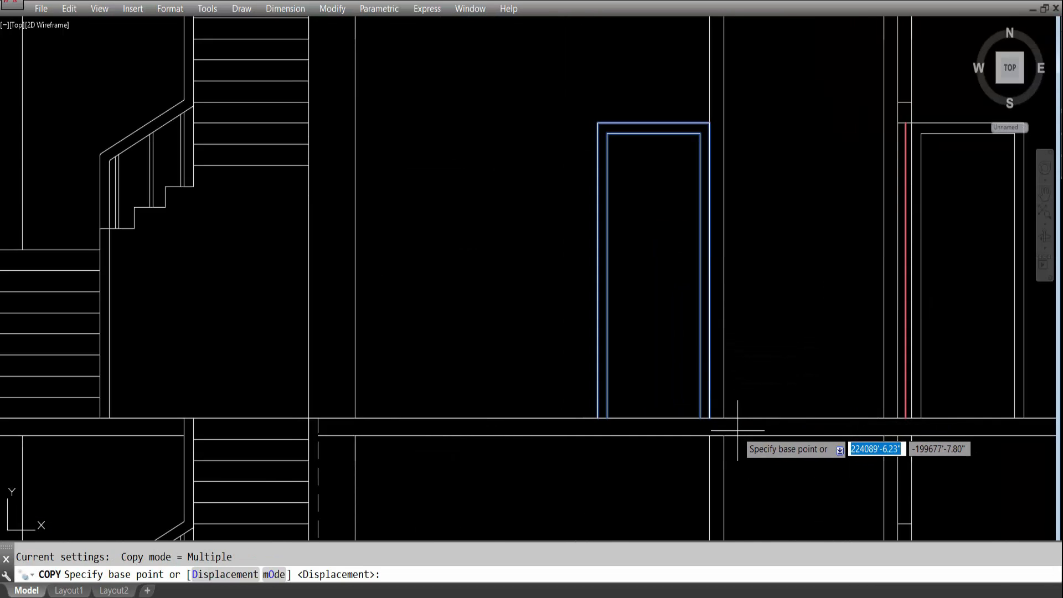
left_click(723, 420)
scroll(739, 455, "down", 2)
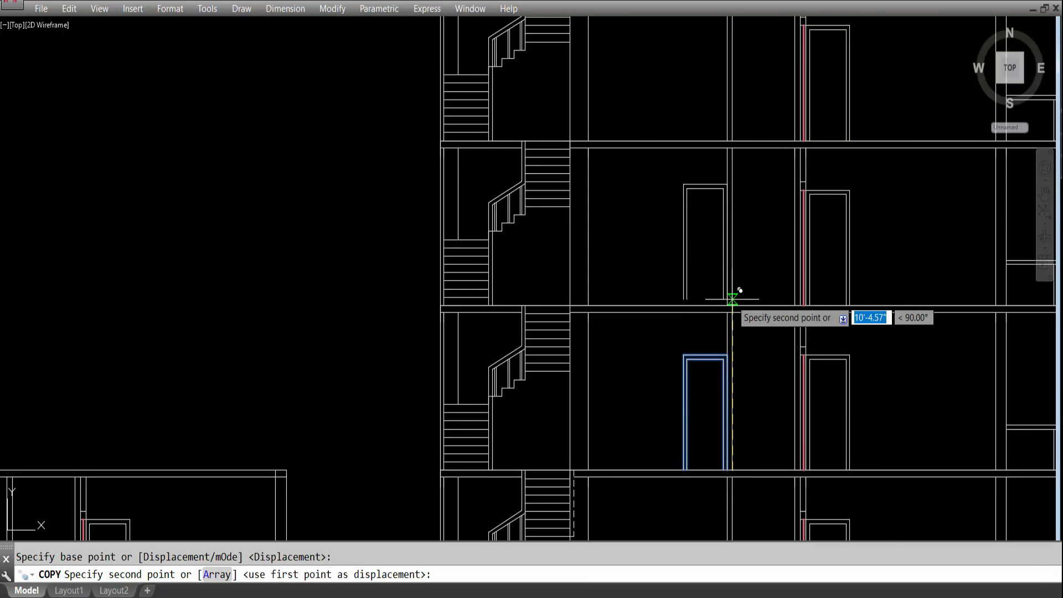
scroll(731, 305, "up", 4)
left_click(727, 316)
Place another copy of the door beside the same wall at slab level on the third floor and finish copying.
scroll(731, 420, "down", 5)
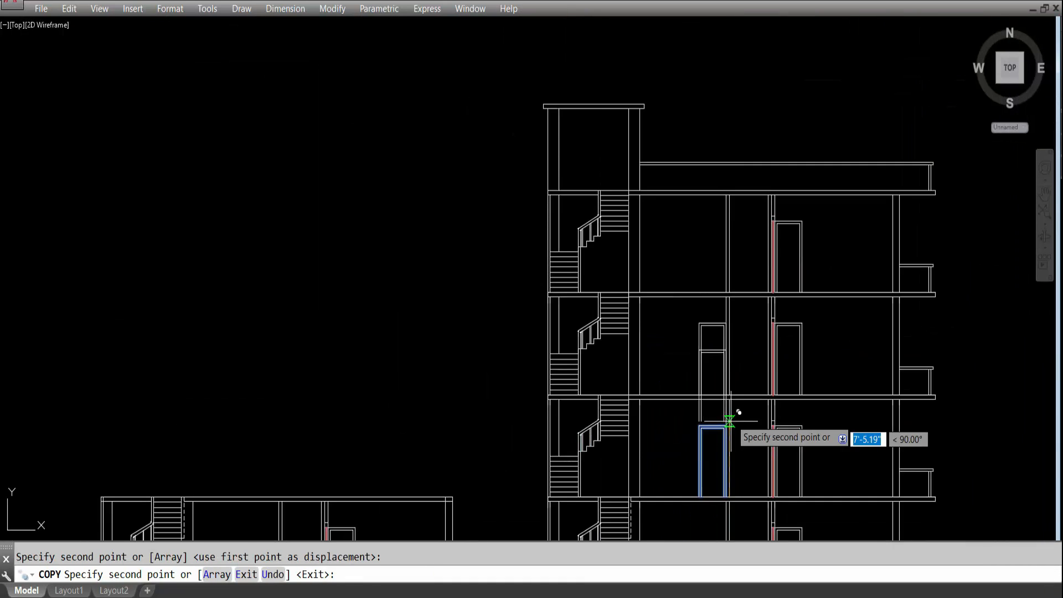
scroll(733, 289, "up", 5)
left_click(708, 306)
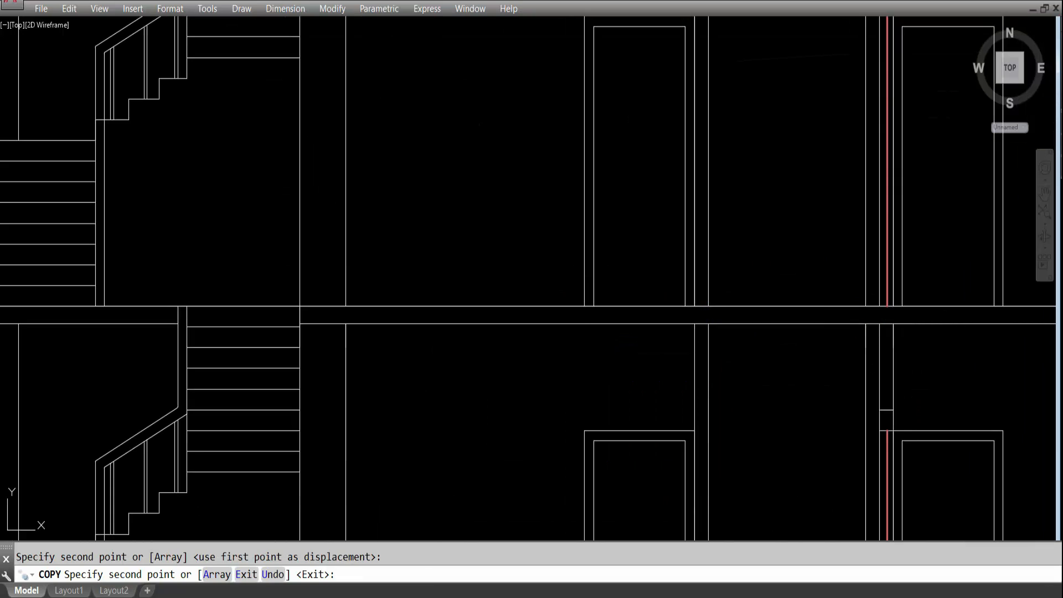
scroll(687, 351, "down", 5)
key("Escape")
scroll(621, 230, "down", 5)
scroll(637, 260, "up", 4)
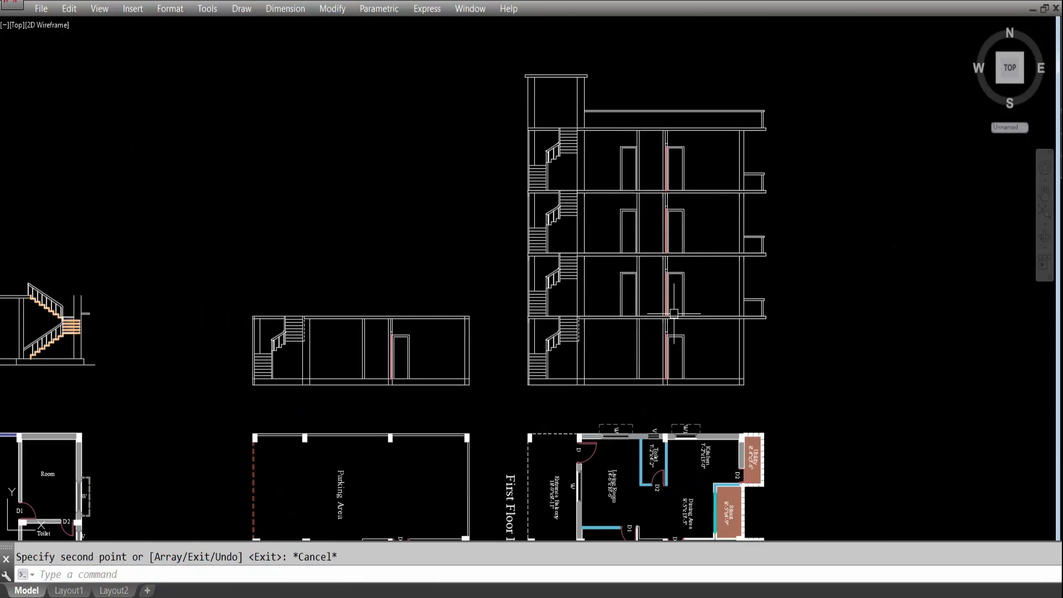
Compare the four-storey section with the first floor plan along section line A-B to check the walls, doors and balconies.
scroll(664, 343, "down", 2)
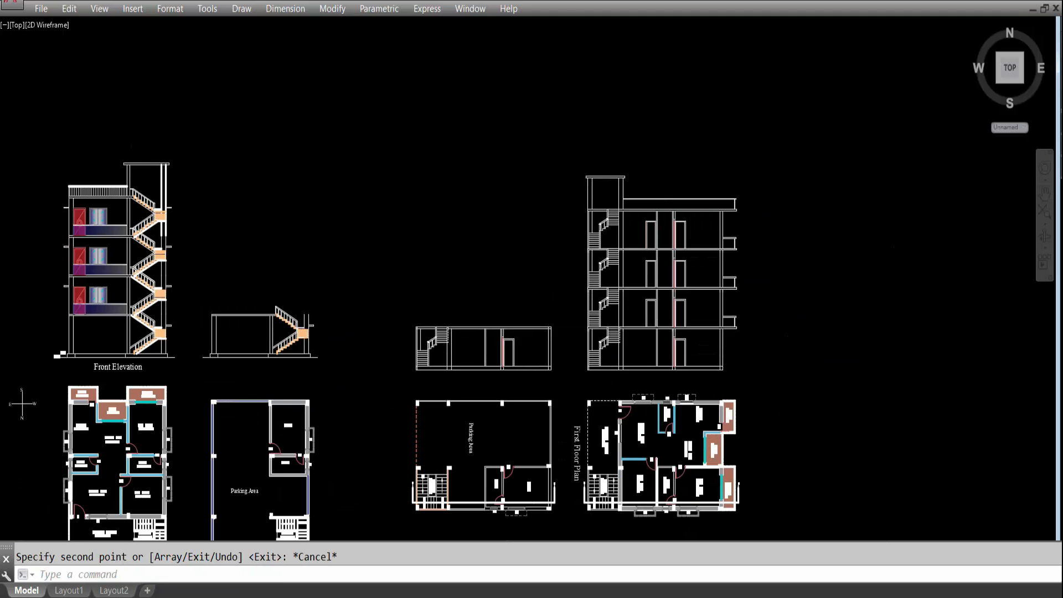
scroll(621, 529, "up", 2)
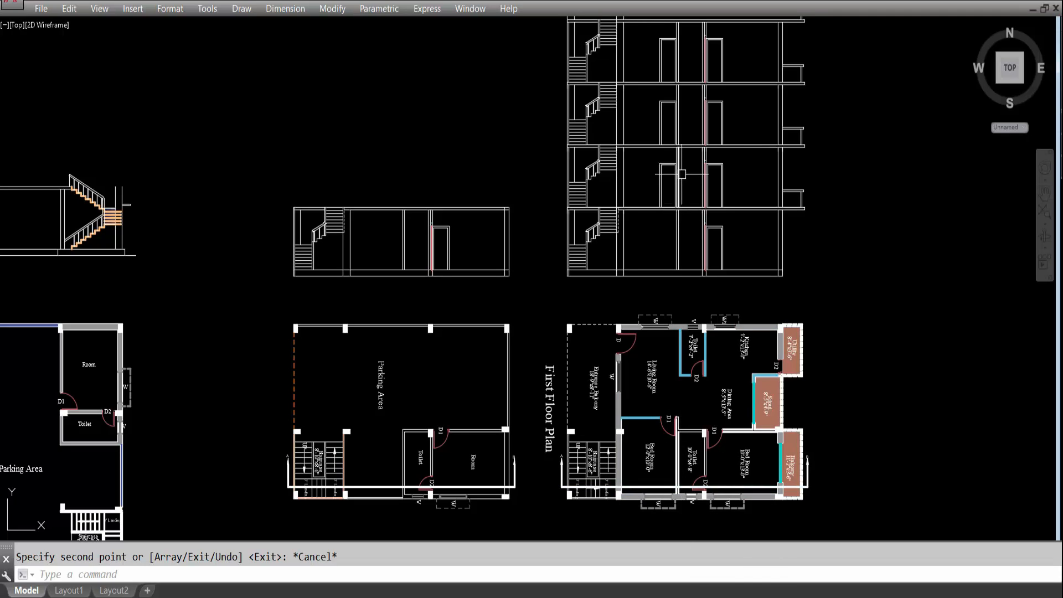
right_click(712, 490)
key("Escape")
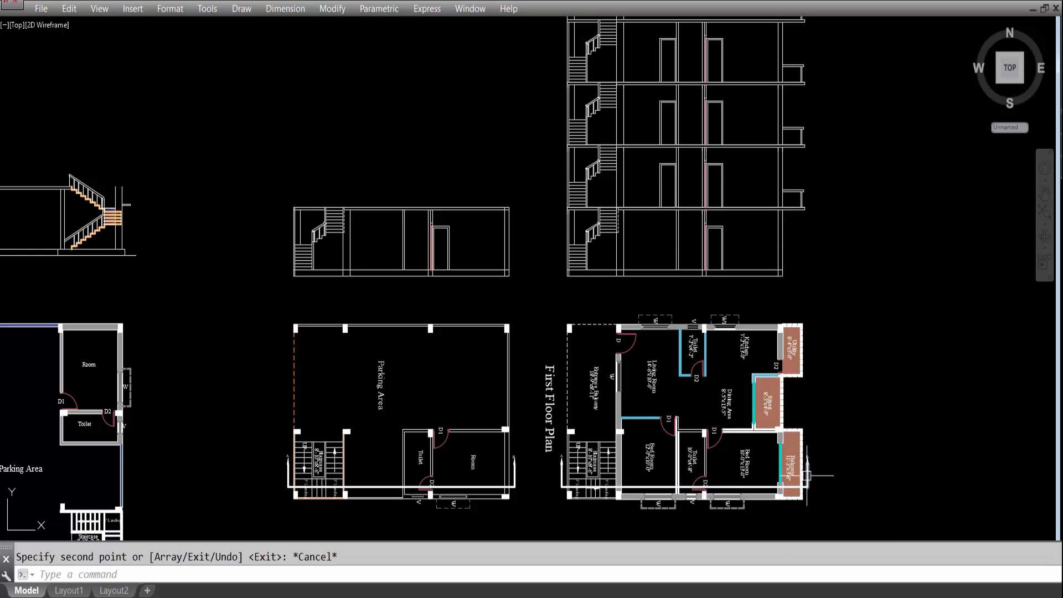
scroll(770, 123, "down", 4)
scroll(722, 71, "up", 4)
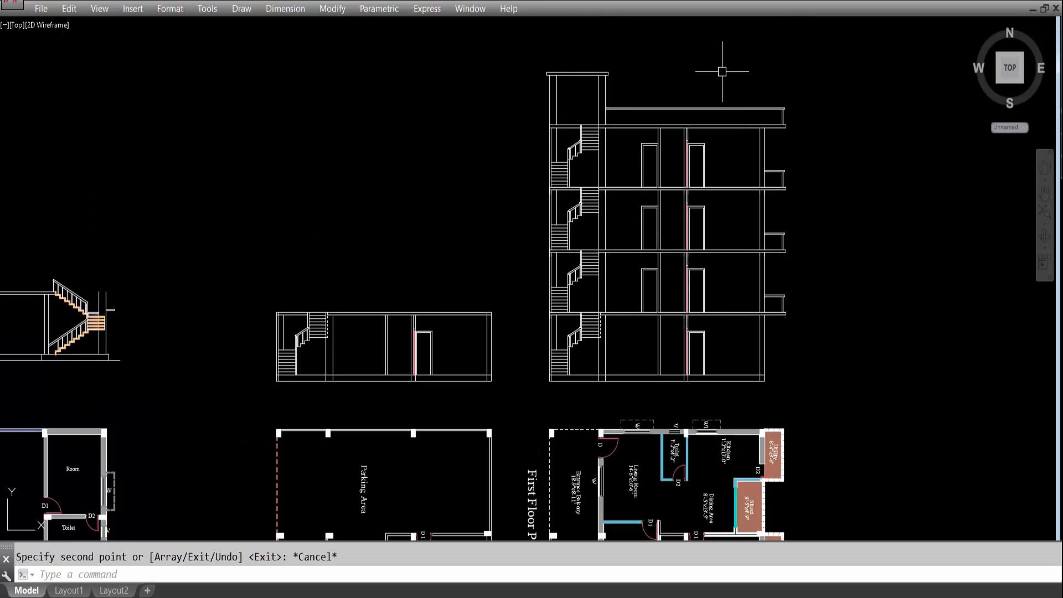
scroll(630, 118, "up", 2)
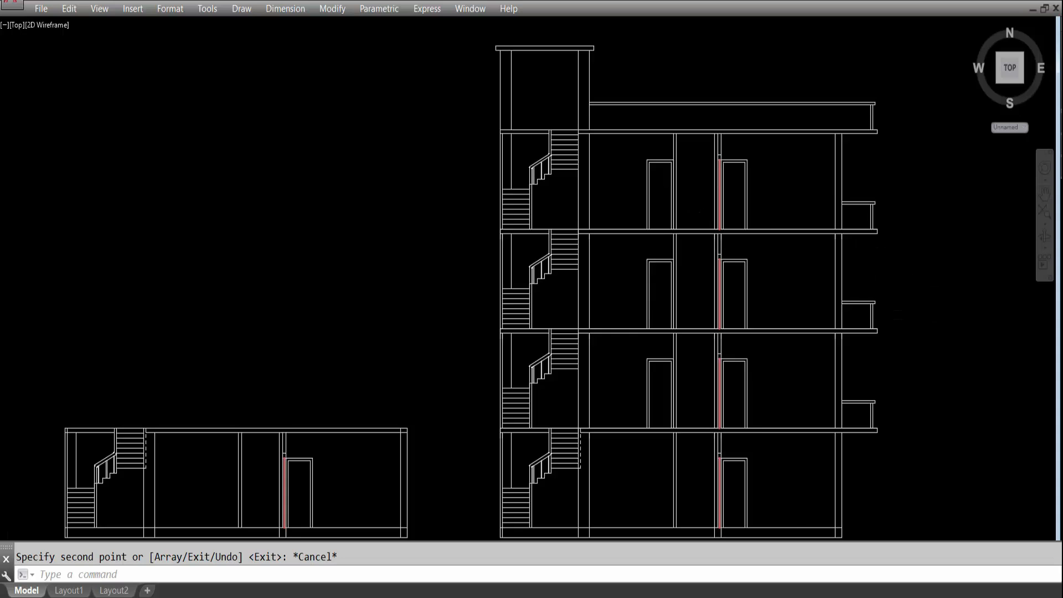
scroll(703, 429, "down", 3)
scroll(702, 426, "up", 5)
scroll(704, 432, "down", 2)
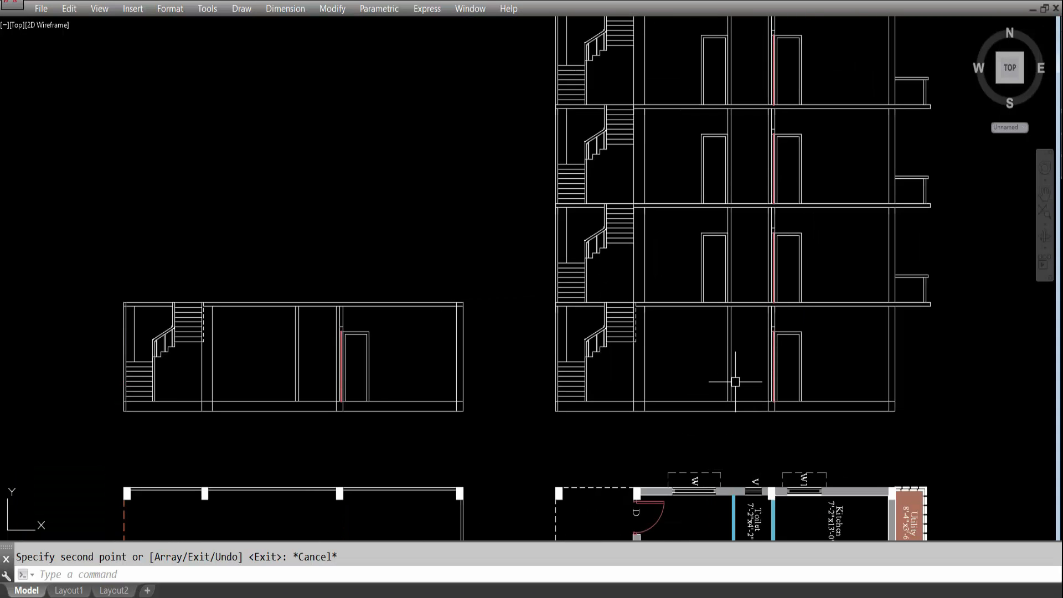
scroll(770, 285, "down", 2)
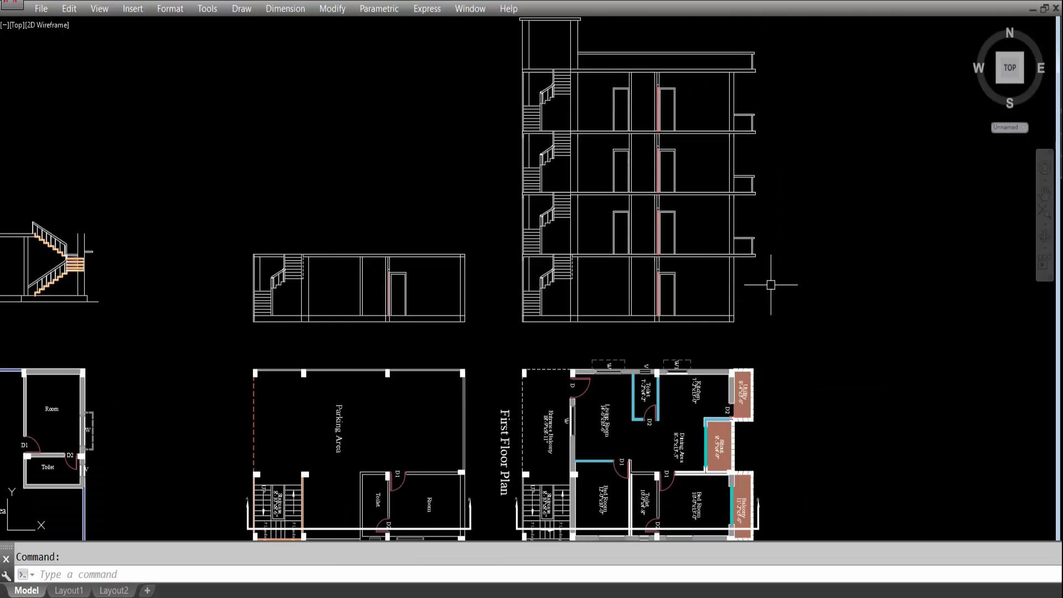
Turn off the clean screen and display the file tabs with the FILETAB command.
key("ctrl+0")
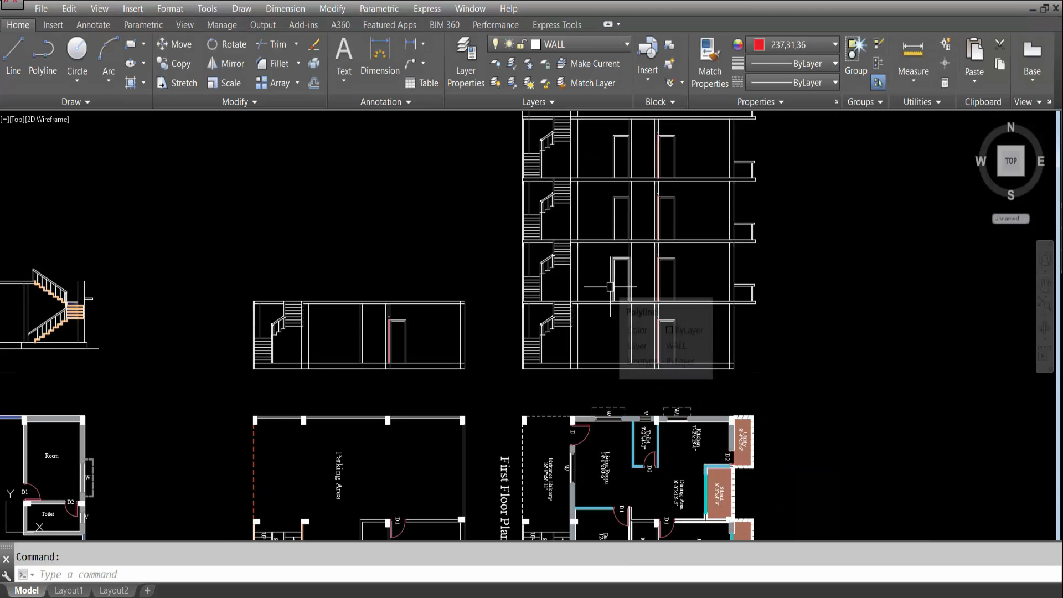
type("filetab")
key("Return")
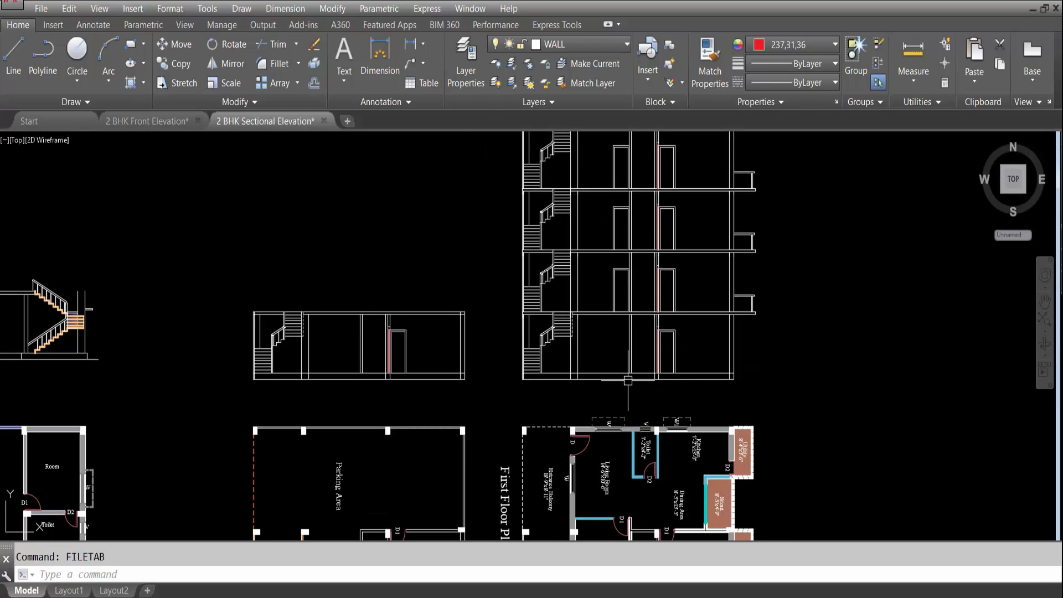
Examine the section and the floor plans, focusing on the slab and wall junction beside the ground-floor staircase.
scroll(603, 369, "up", 2)
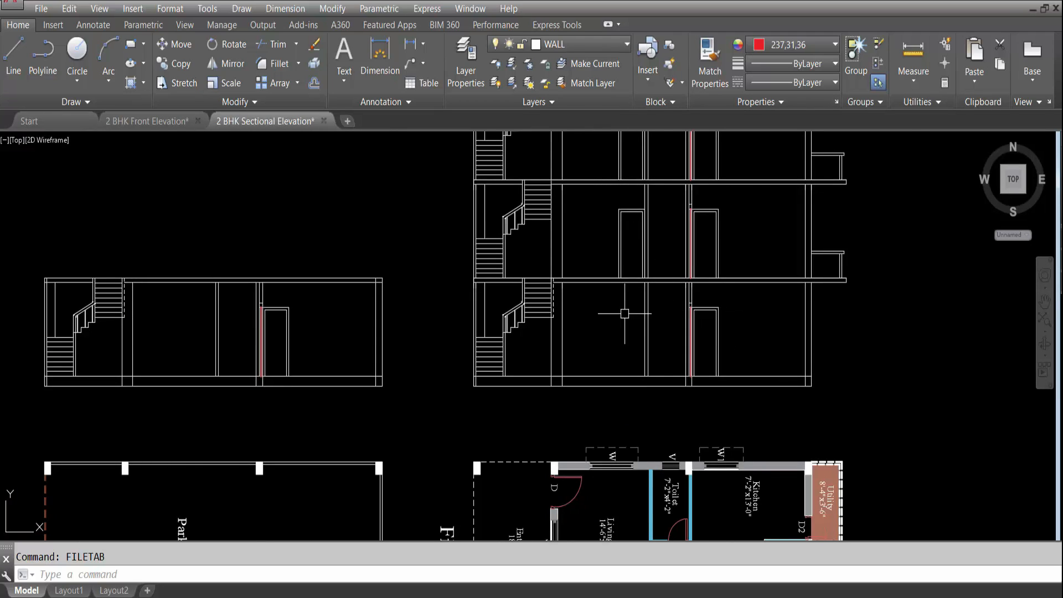
scroll(625, 313, "up", 2)
scroll(622, 313, "down", 6)
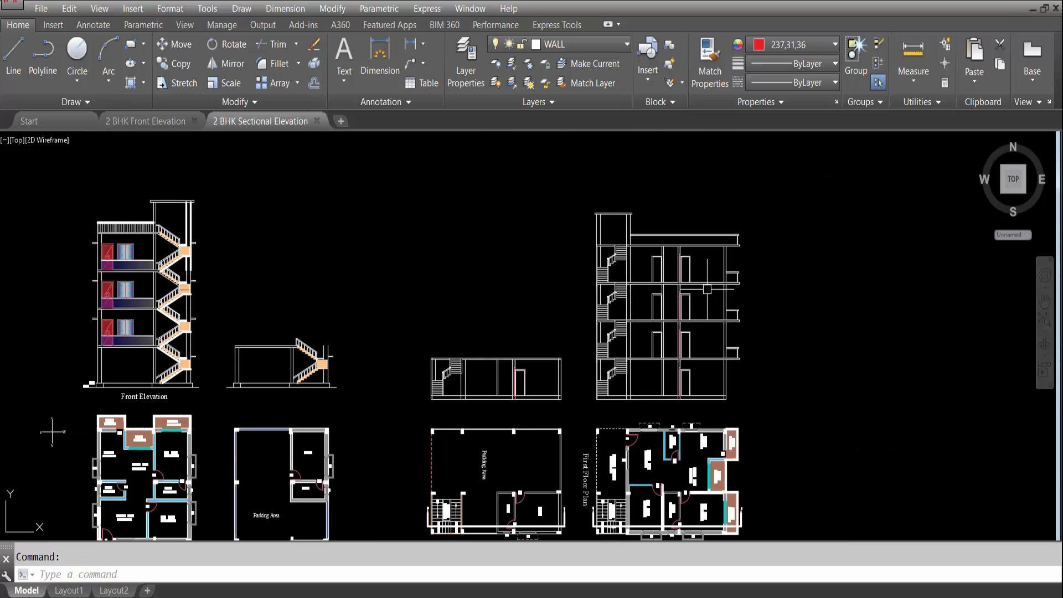
scroll(691, 277, "up", 6)
scroll(631, 246, "down", 4)
scroll(617, 393, "up", 2)
scroll(614, 387, "up", 2)
scroll(567, 355, "down", 6)
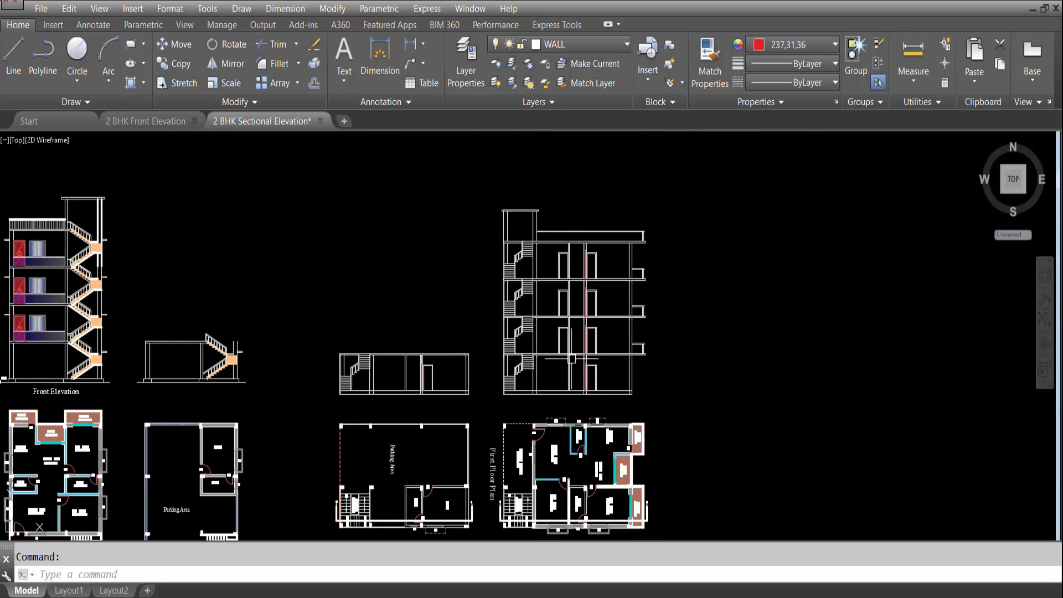
scroll(561, 498, "up", 3)
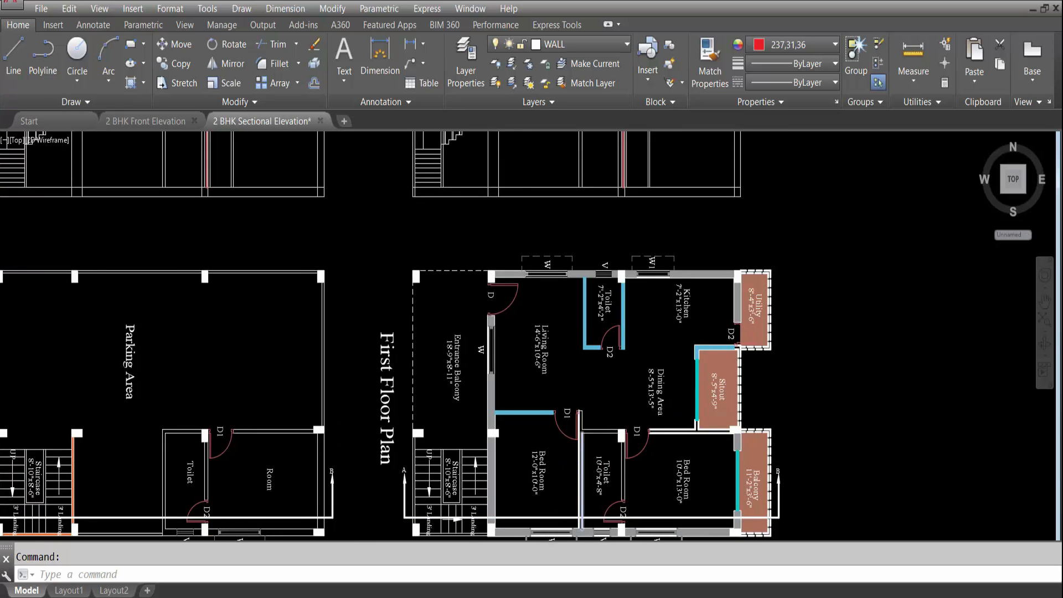
scroll(460, 533, "down", 1)
scroll(498, 487, "up", 4)
scroll(542, 506, "down", 4)
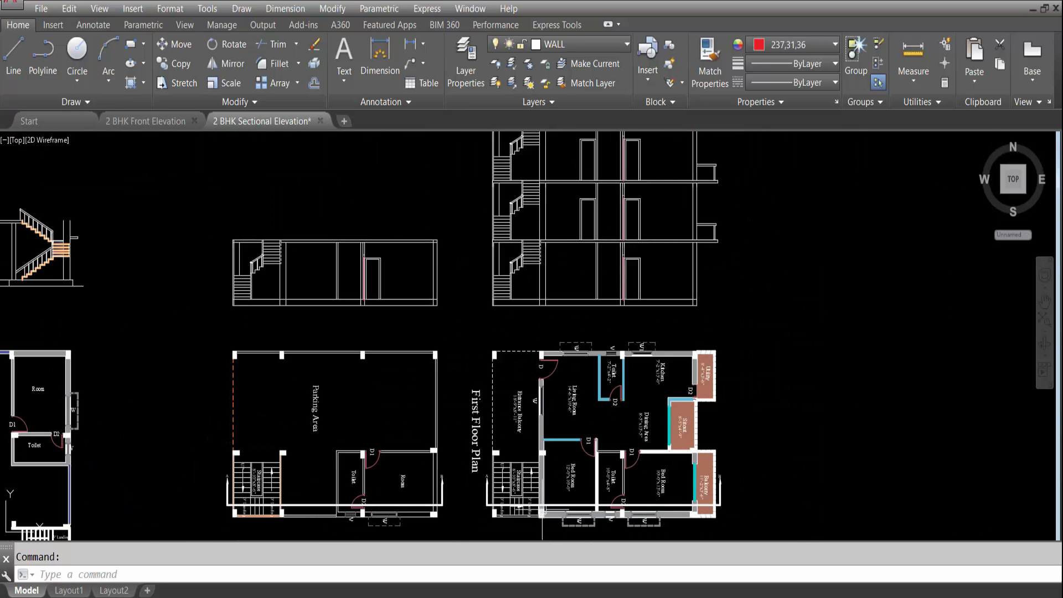
scroll(543, 184, "up", 6)
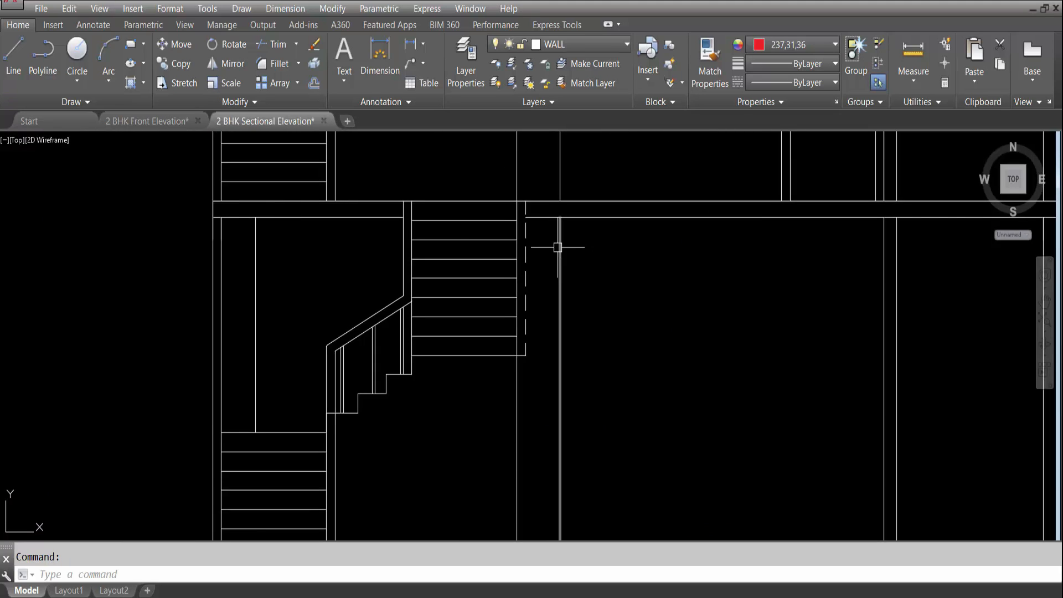
scroll(555, 209, "down", 2)
scroll(547, 236, "up", 2)
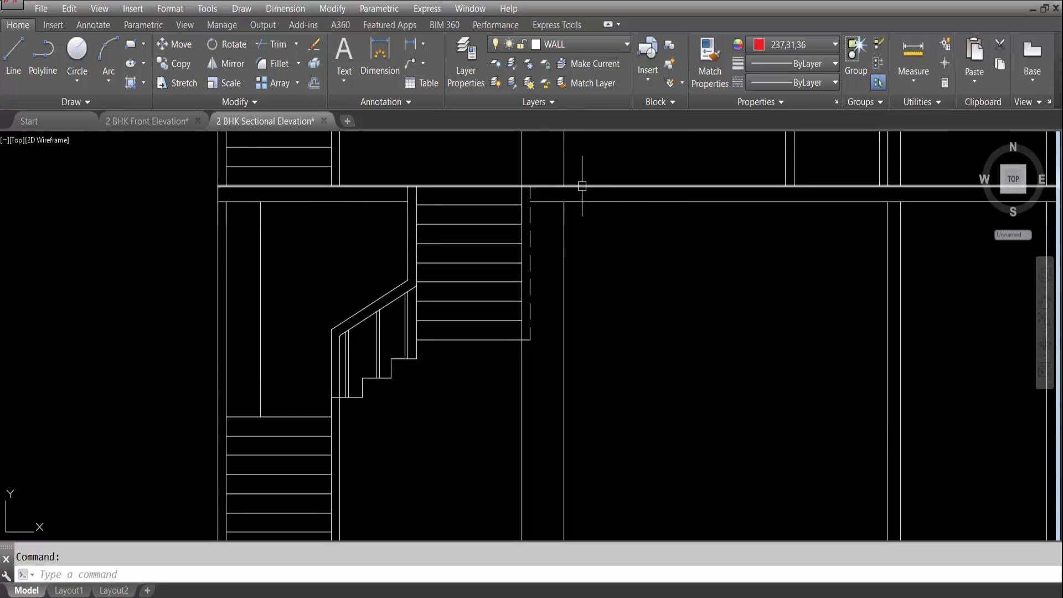
Make BEAM the current layer, checking it in the layer properties.
left_click(563, 45)
left_click(560, 81)
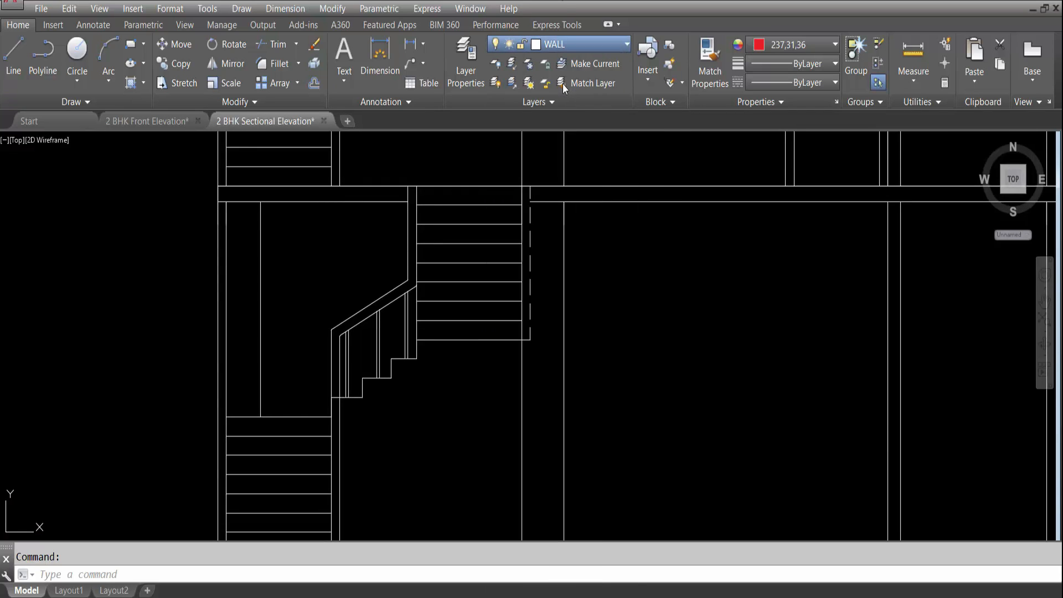
left_click(470, 57)
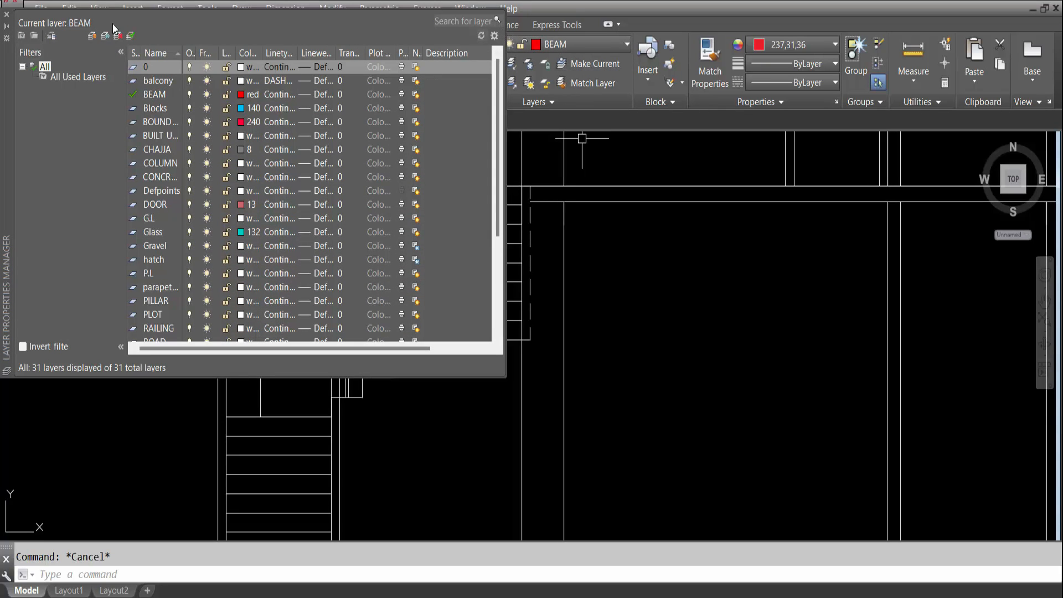
left_click(7, 17)
Set the BEAM layer's colour to white.
left_click(587, 43)
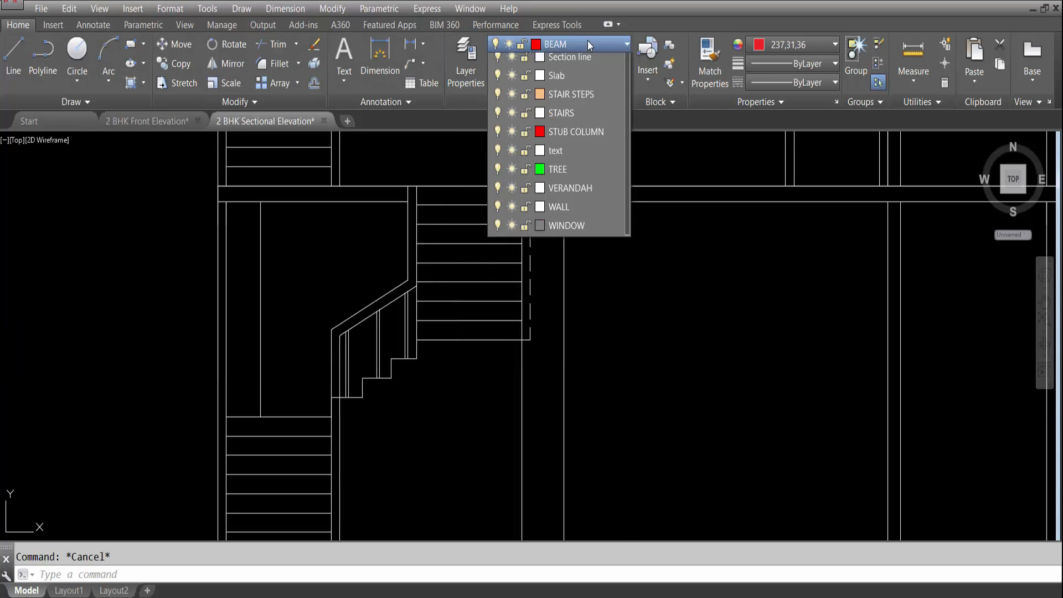
left_click(541, 80)
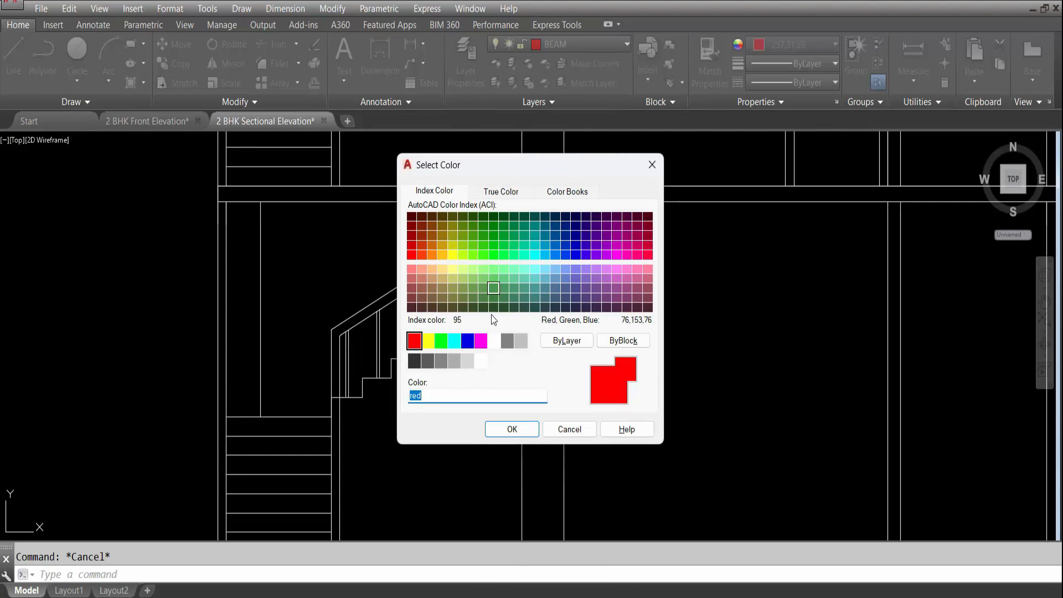
left_click(494, 341)
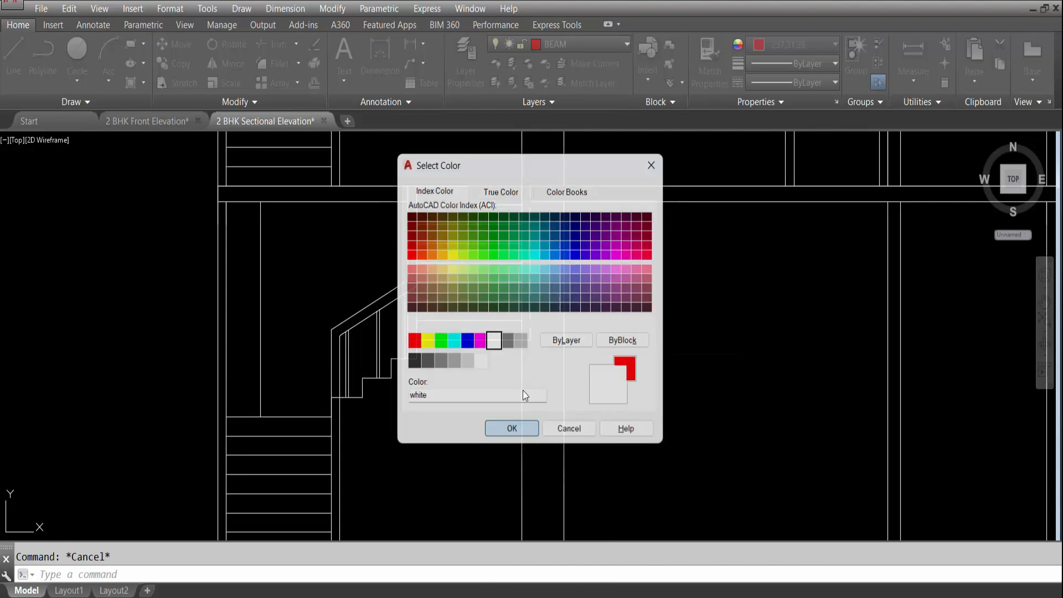
left_click(523, 430)
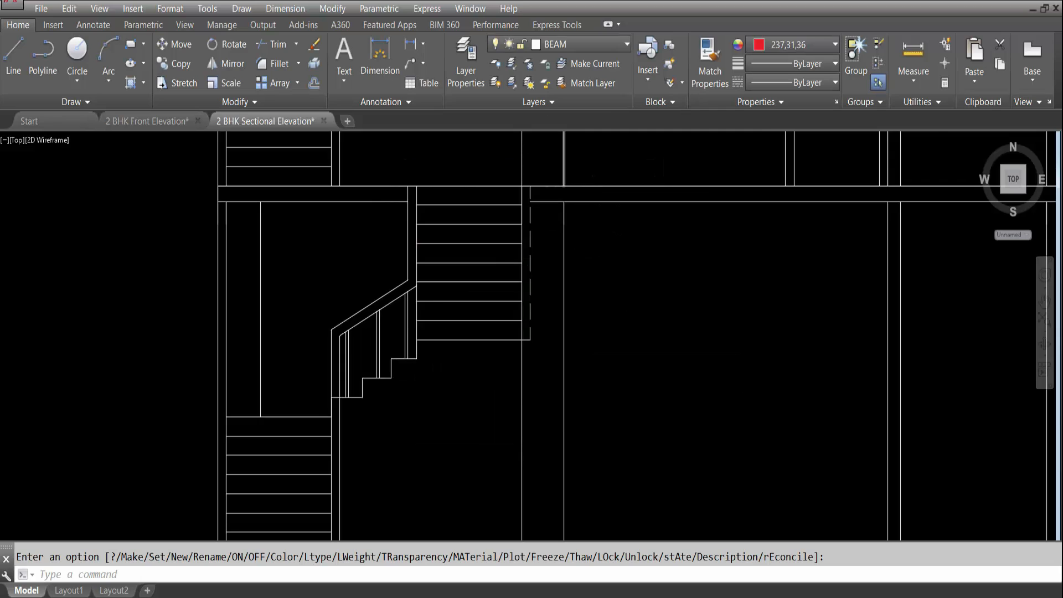
Examine the staircase side of the building section against section line A-B in the first floor plan.
scroll(573, 213, "down", 1)
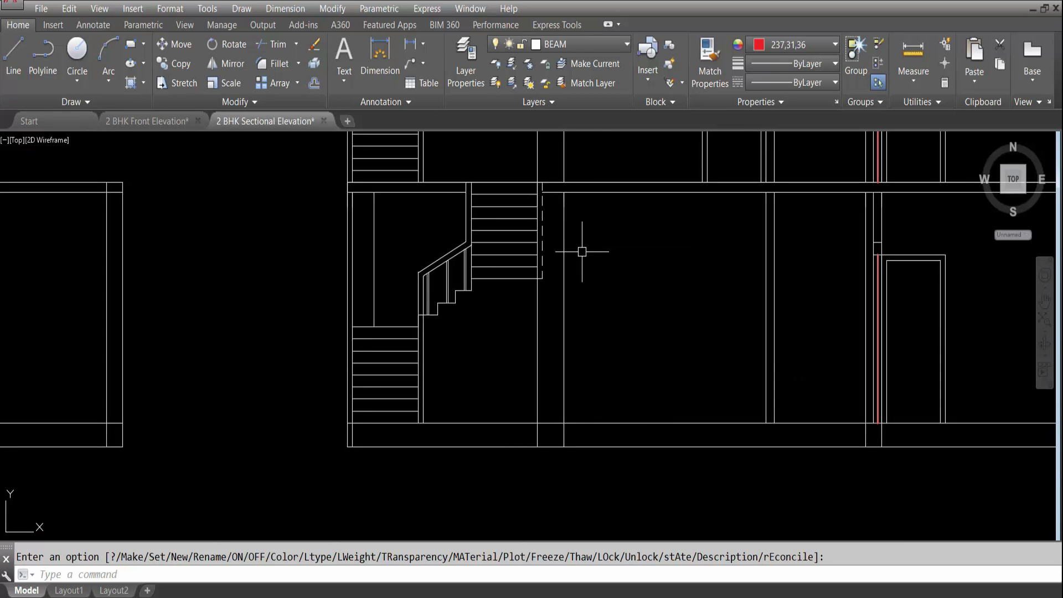
key("Escape")
scroll(388, 232, "down", 9)
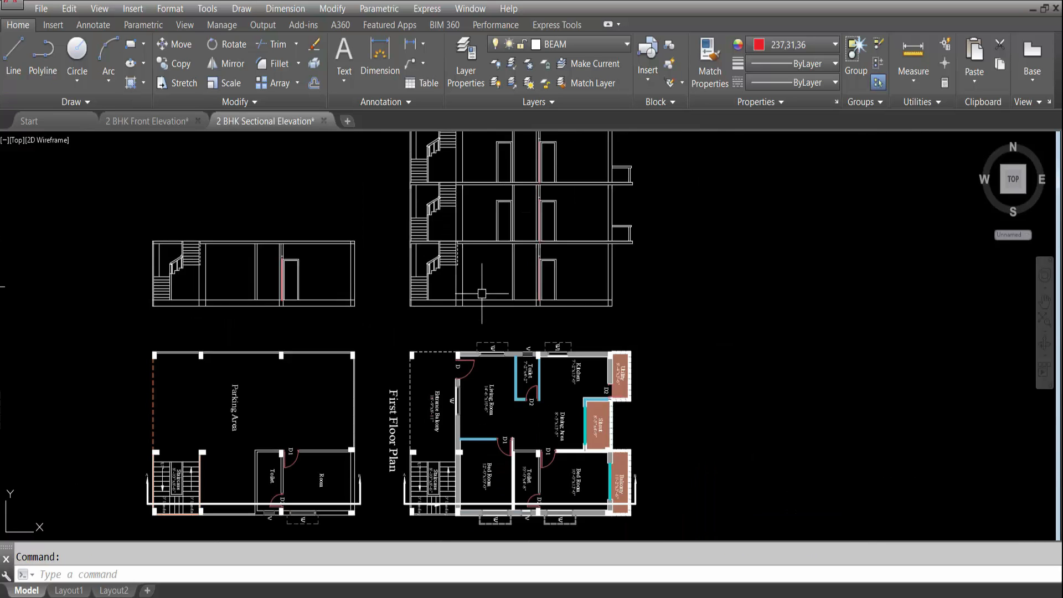
scroll(459, 481, "up", 4)
scroll(455, 455, "up", 2)
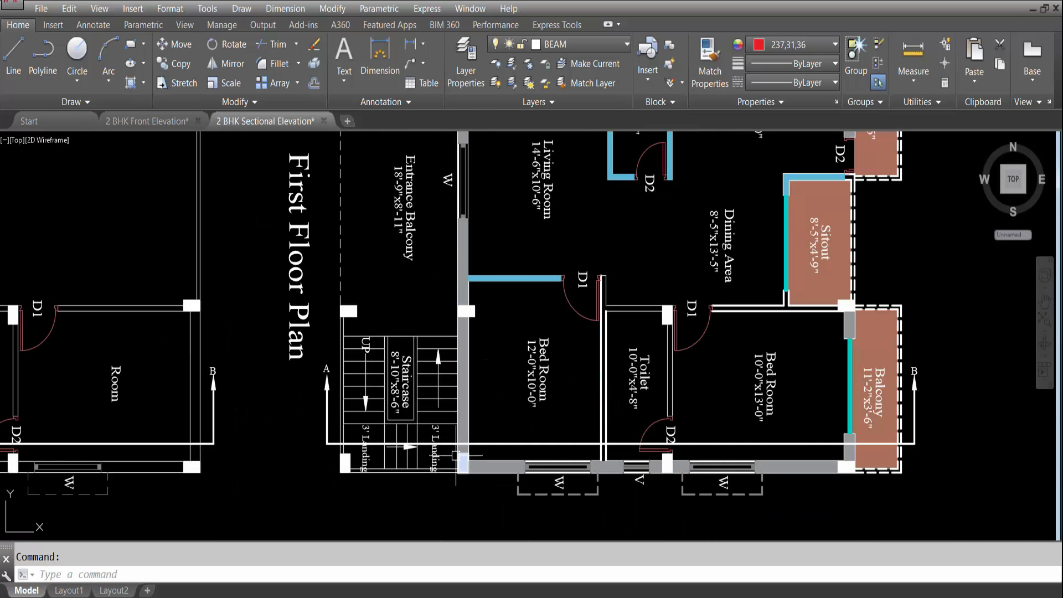
scroll(459, 454, "down", 4)
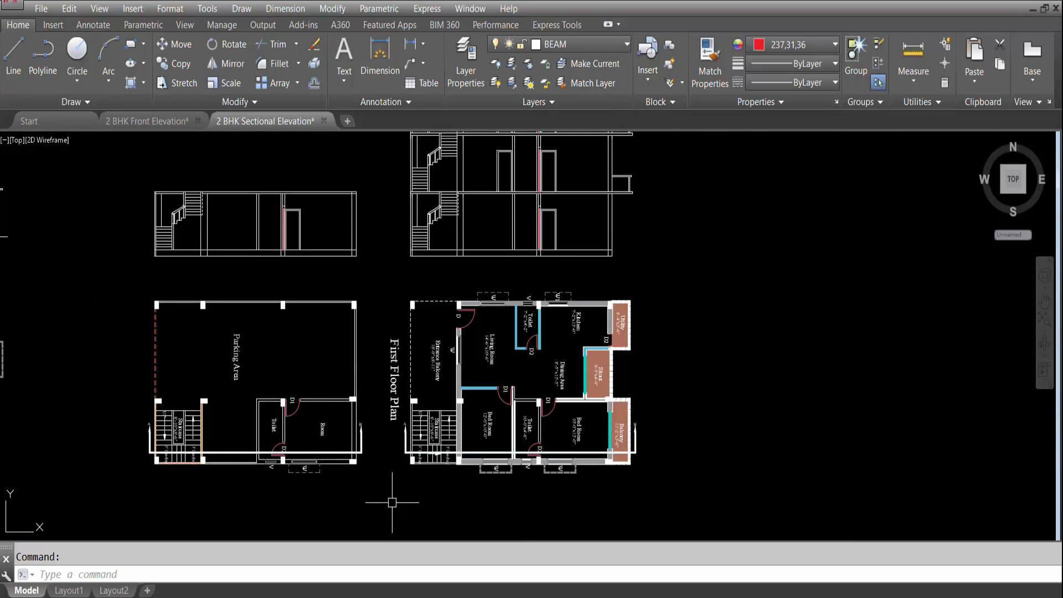
scroll(398, 461, "up", 3)
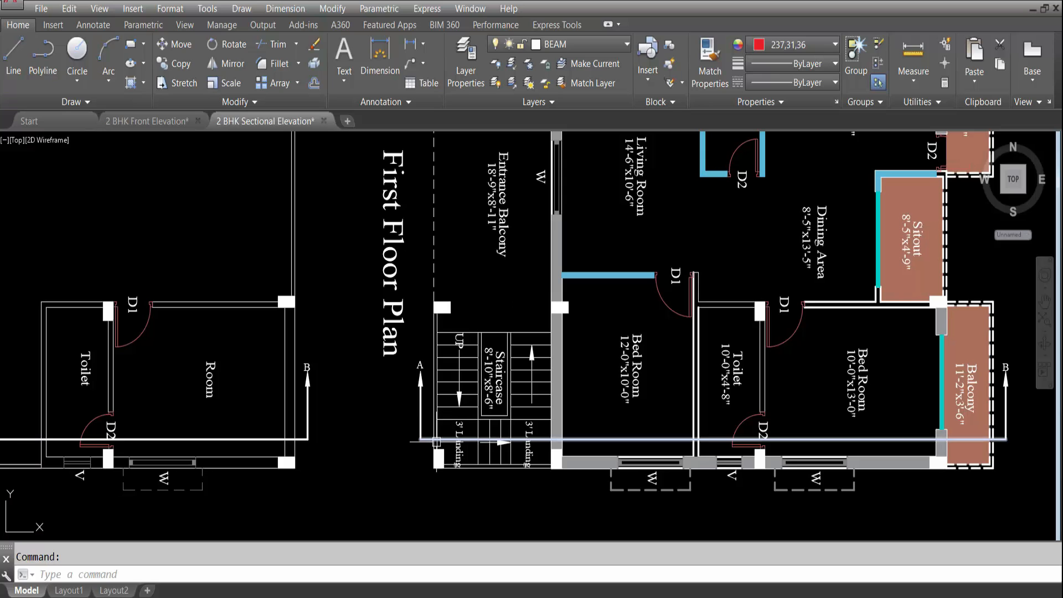
scroll(435, 443, "down", 4)
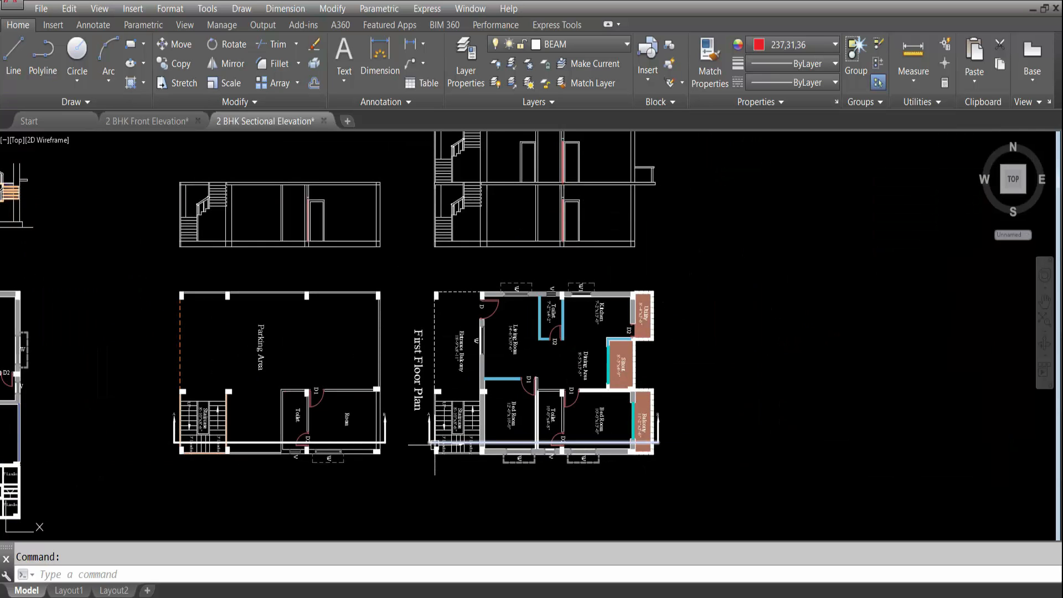
scroll(435, 443, "up", 3)
scroll(435, 443, "down", 3)
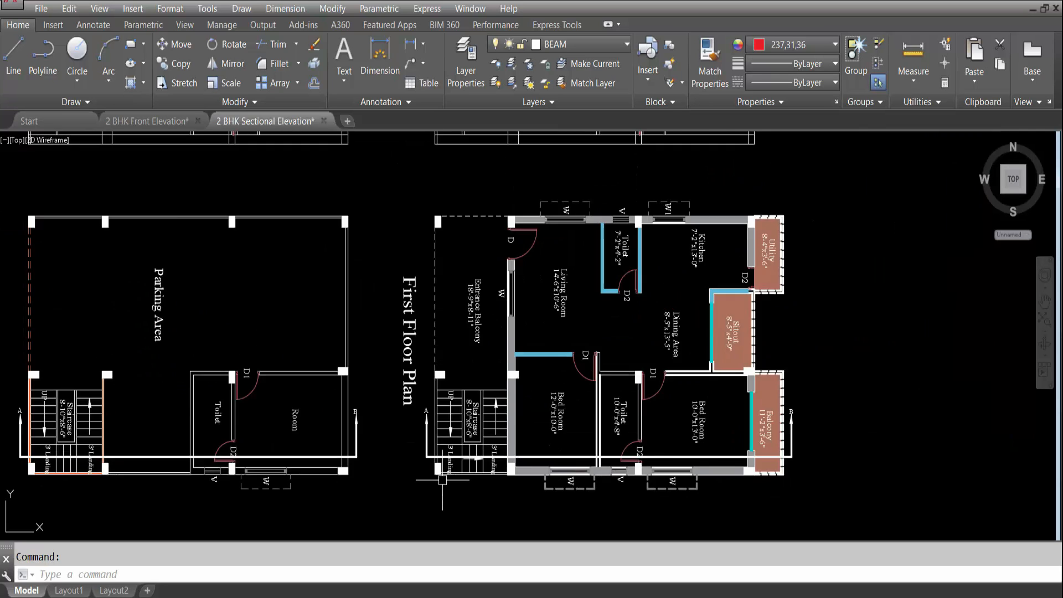
scroll(430, 193, "up", 2)
scroll(430, 193, "up", 2)
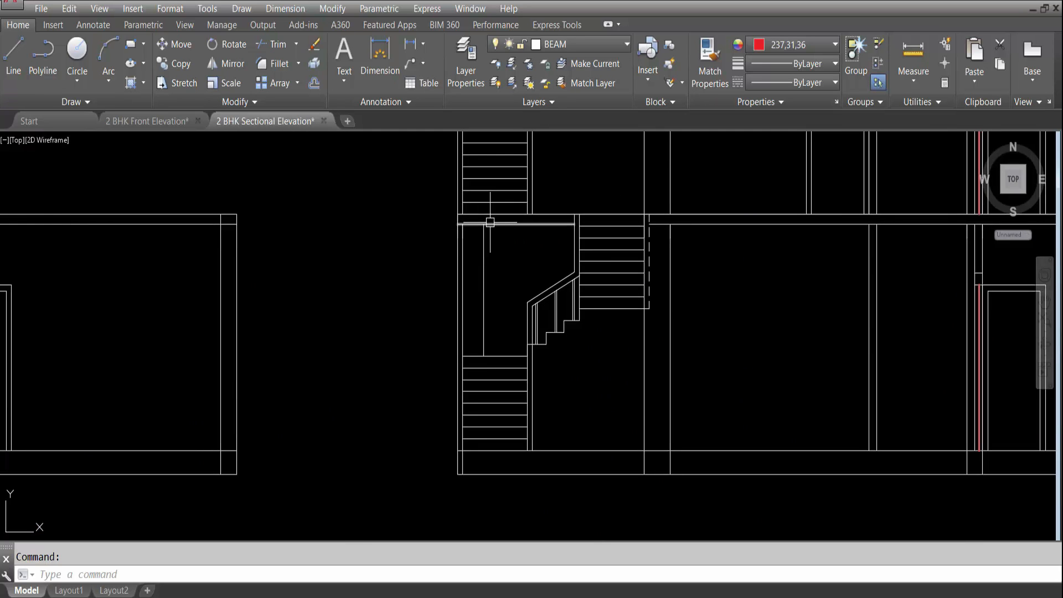
scroll(482, 224, "down", 4)
scroll(475, 489, "up", 4)
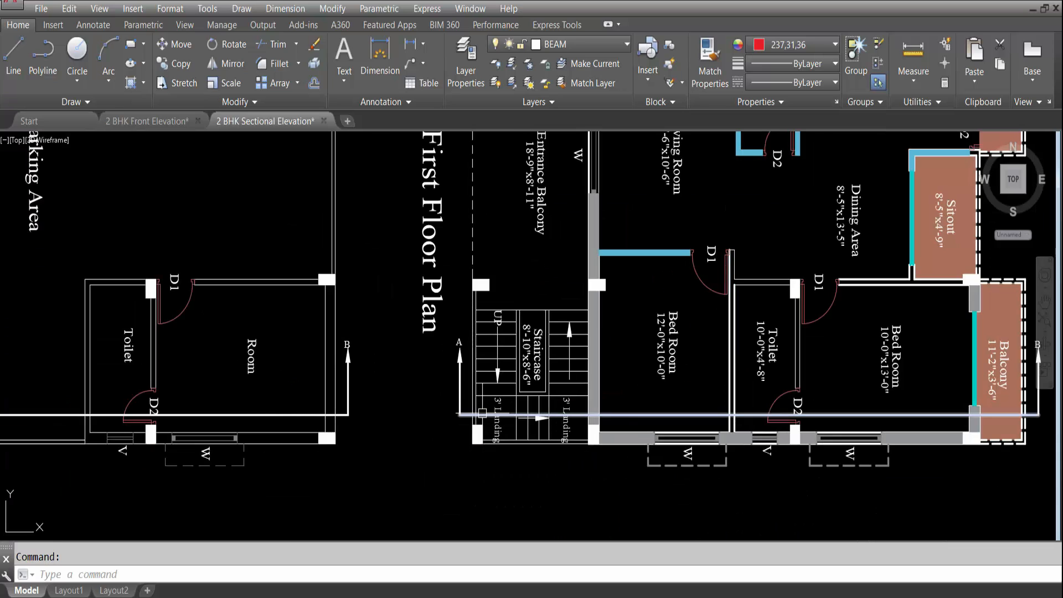
Measure the width and depth of the column at the staircase's outer landing corner in the first floor plan.
left_click(416, 49)
scroll(481, 436, "up", 4)
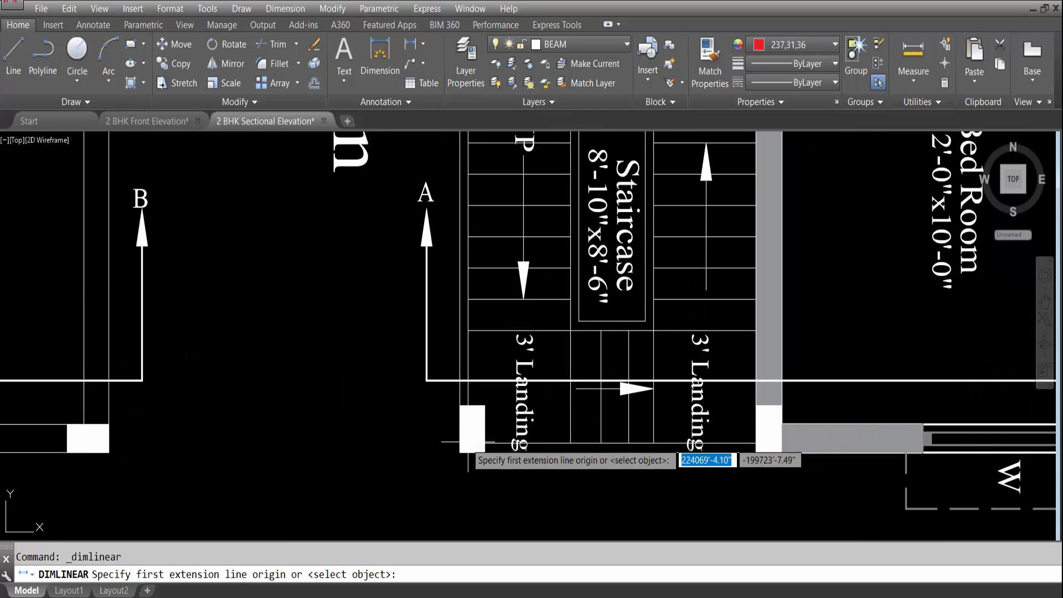
left_click(472, 405)
left_click(484, 407)
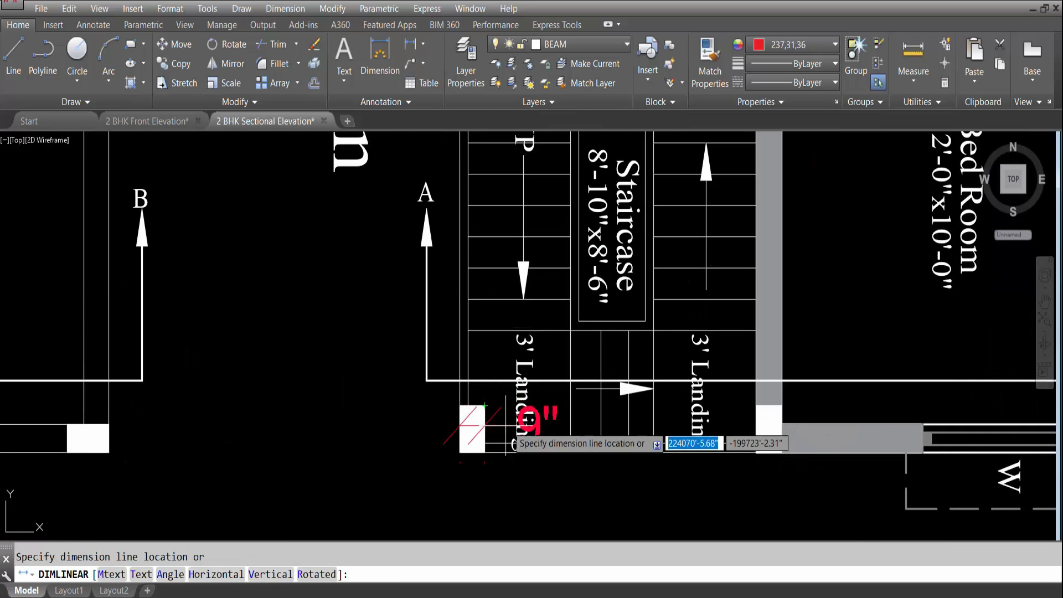
key("Escape")
key("Return")
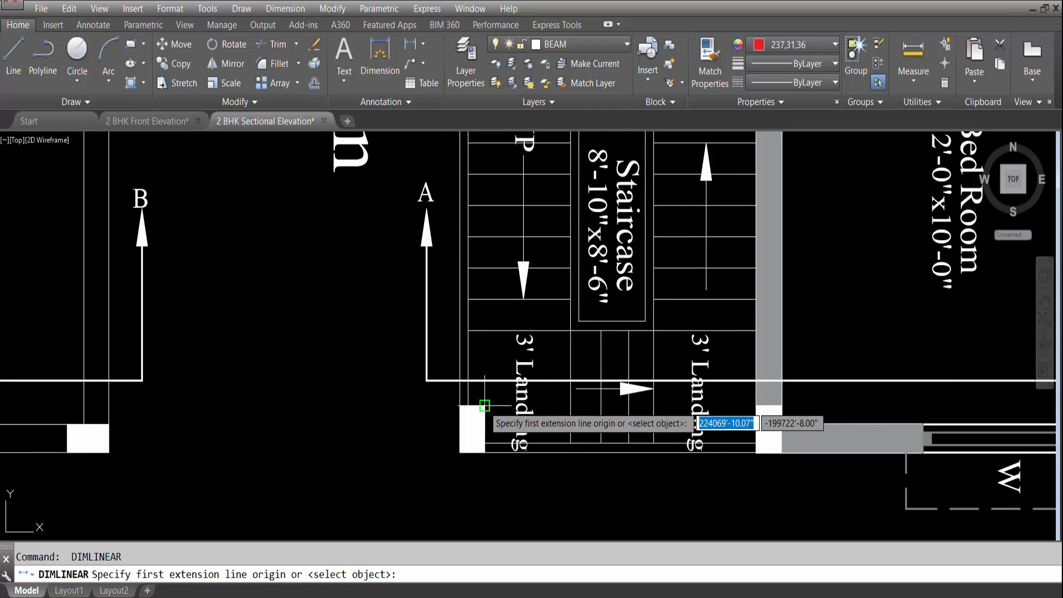
left_click(485, 407)
left_click(484, 453)
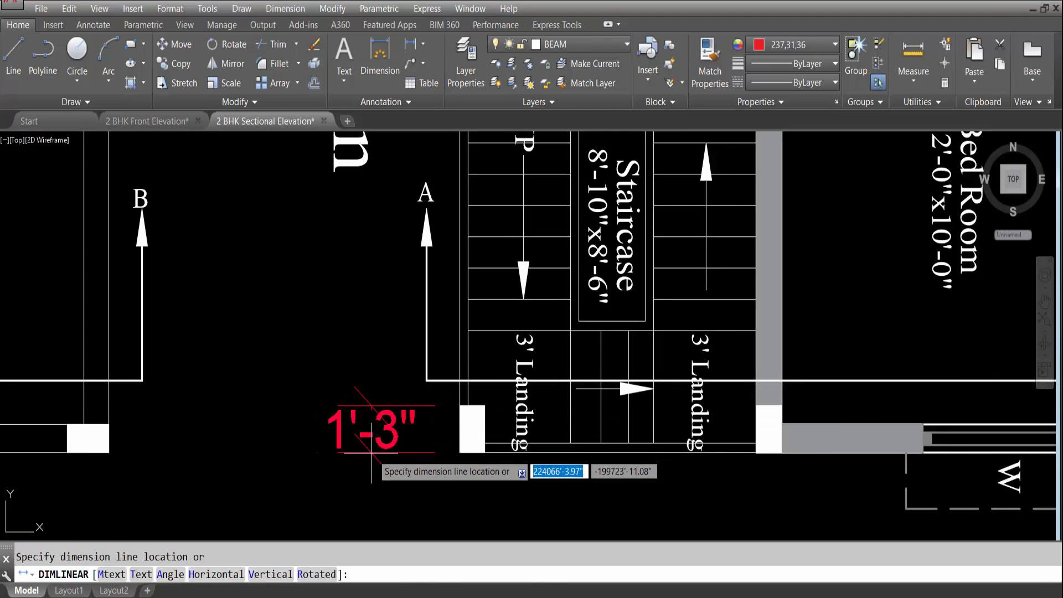
key("Escape")
Measure the clear distance between the two columns along the staircase's outer wall in the first floor plan.
scroll(432, 479, "down", 5)
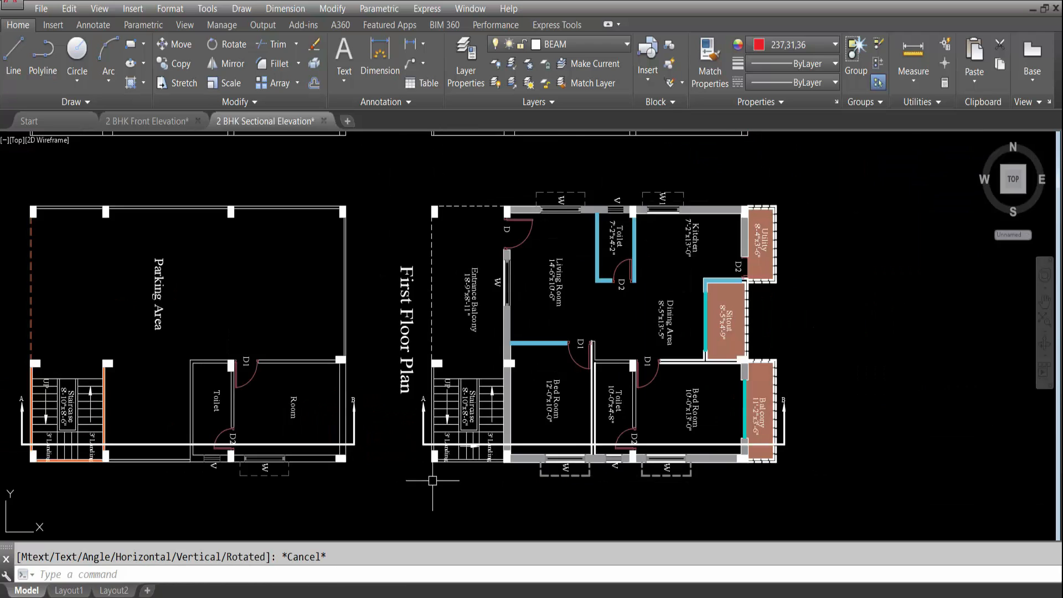
scroll(431, 479, "up", 2)
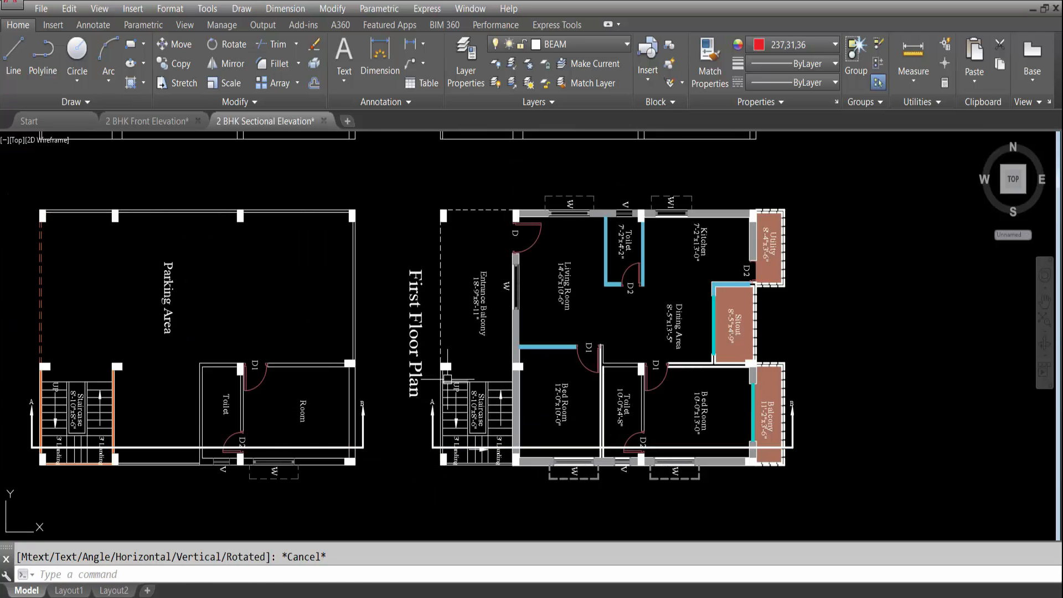
key("Return")
scroll(432, 346, "up", 5)
left_click(418, 317)
scroll(410, 244, "down", 4)
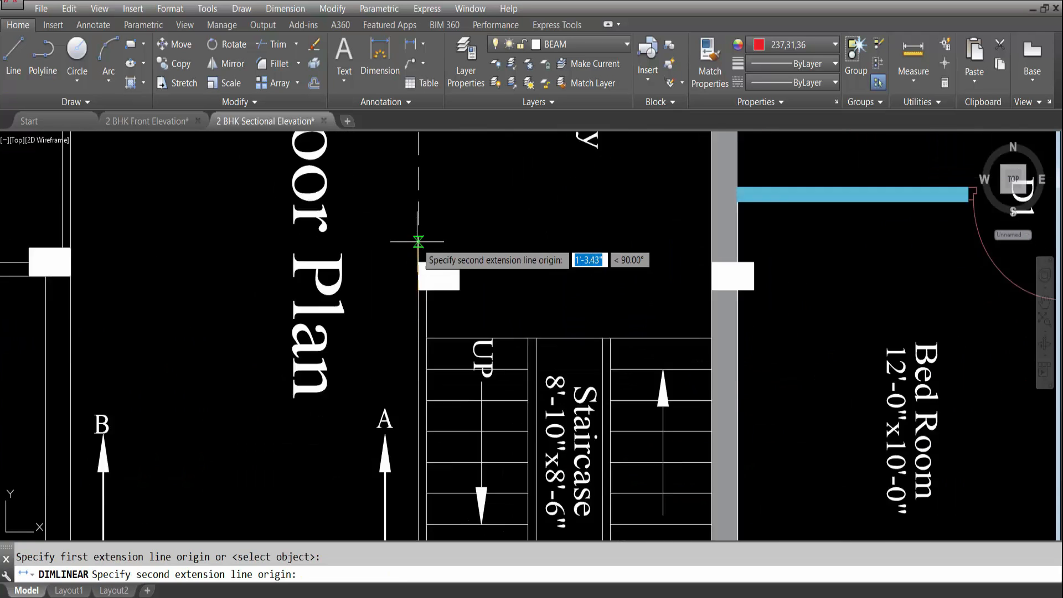
scroll(420, 378, "up", 5)
left_click(420, 378)
scroll(404, 376, "down", 4)
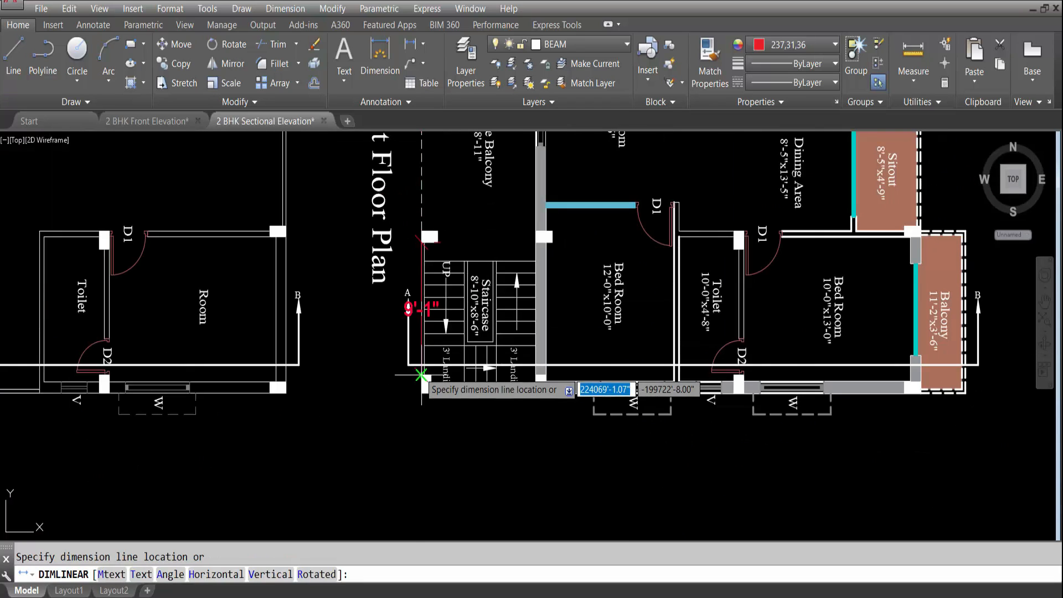
key("Escape")
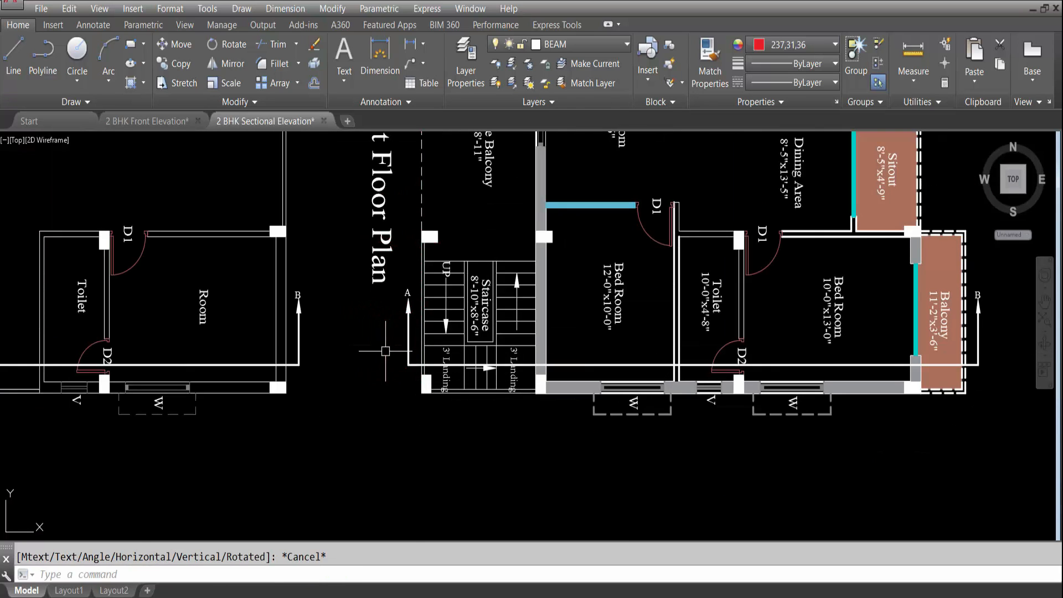
Offset the underside line of the slab above the ground-floor staircase 15 inches downward in the four-storey section.
scroll(403, 427, "down", 5)
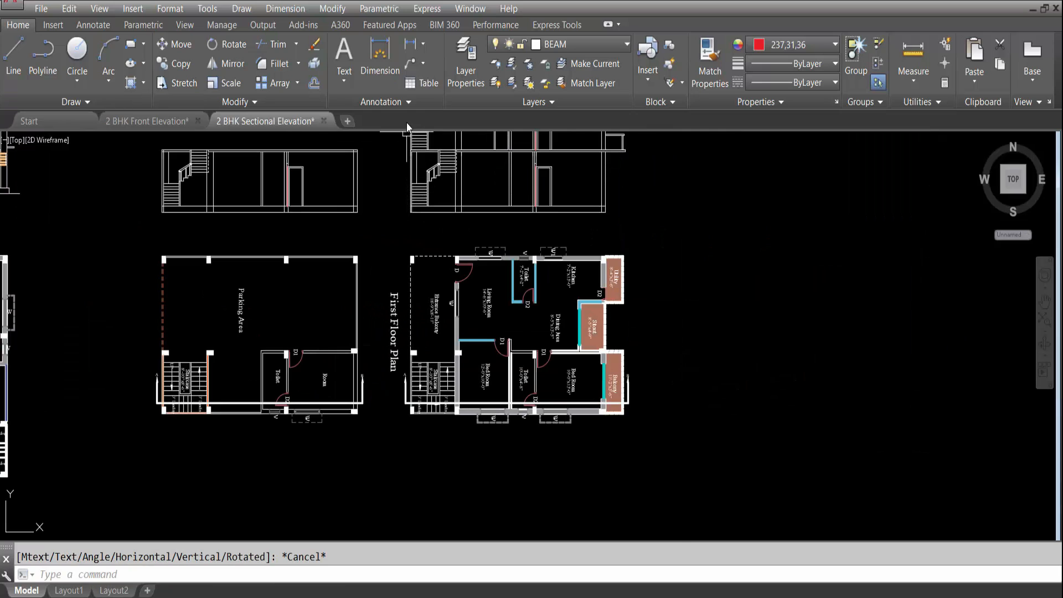
scroll(415, 150, "up", 4)
scroll(445, 216, "down", 4)
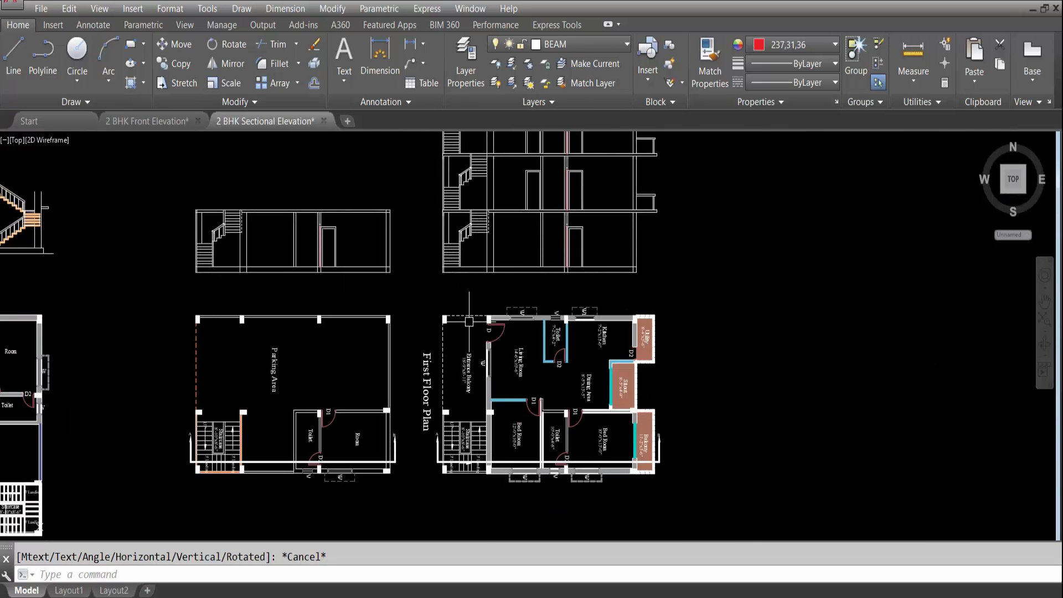
scroll(436, 449, "up", 6)
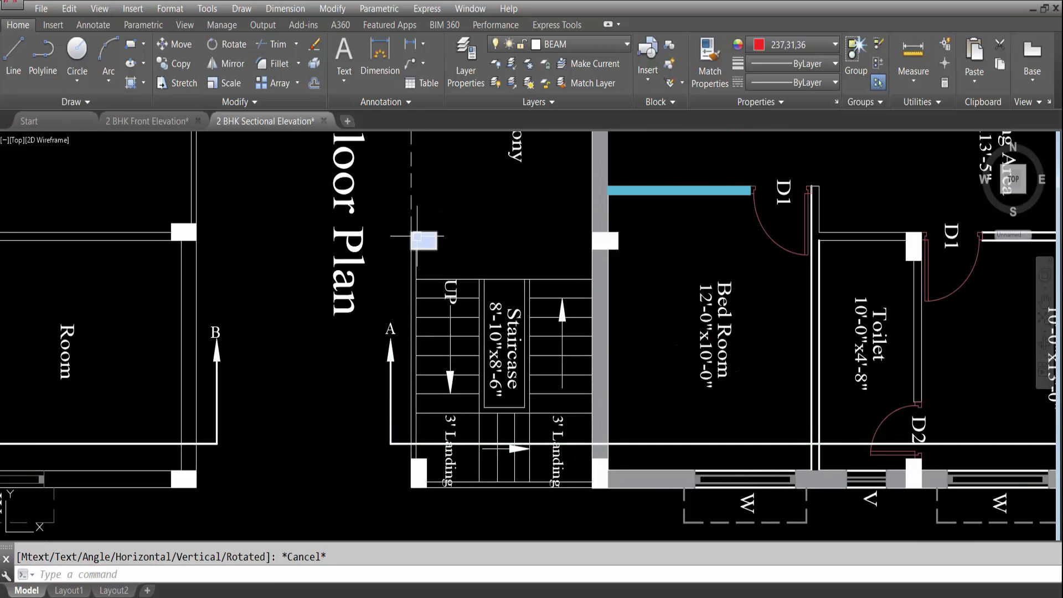
scroll(416, 429, "down", 8)
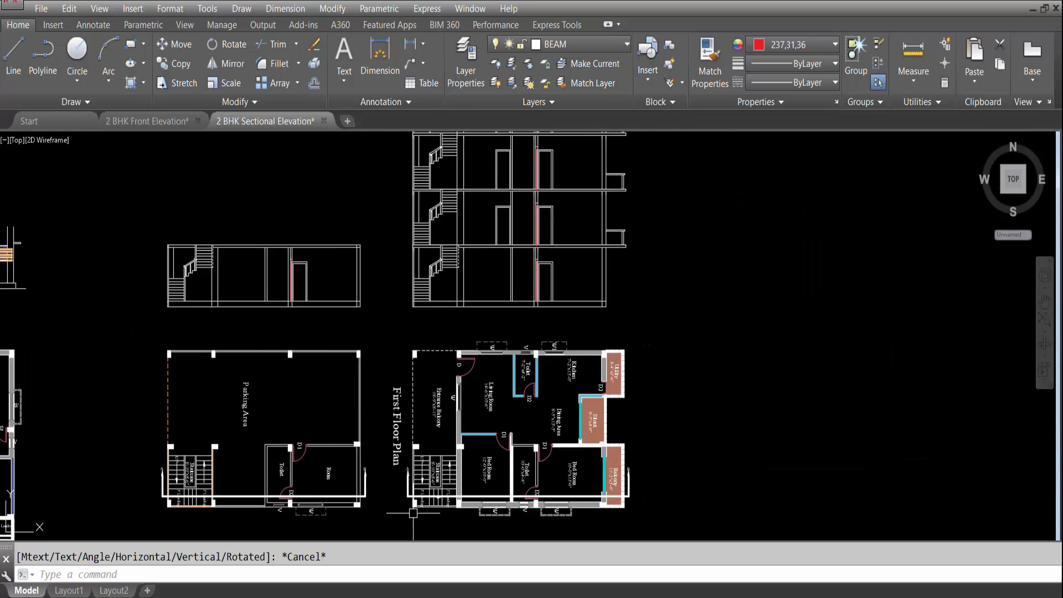
scroll(419, 369, "up", 10)
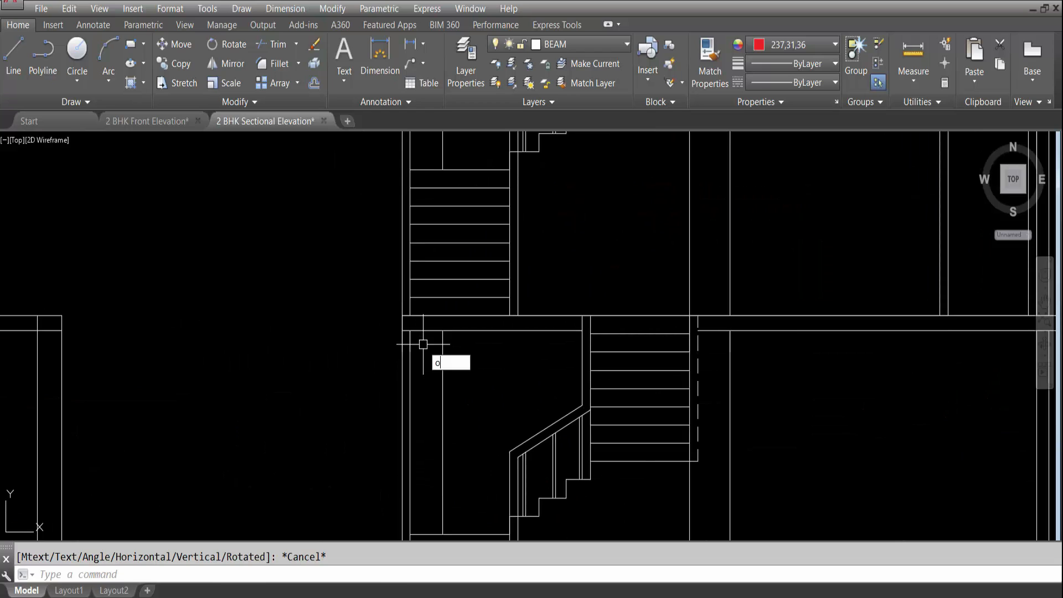
key("Return")
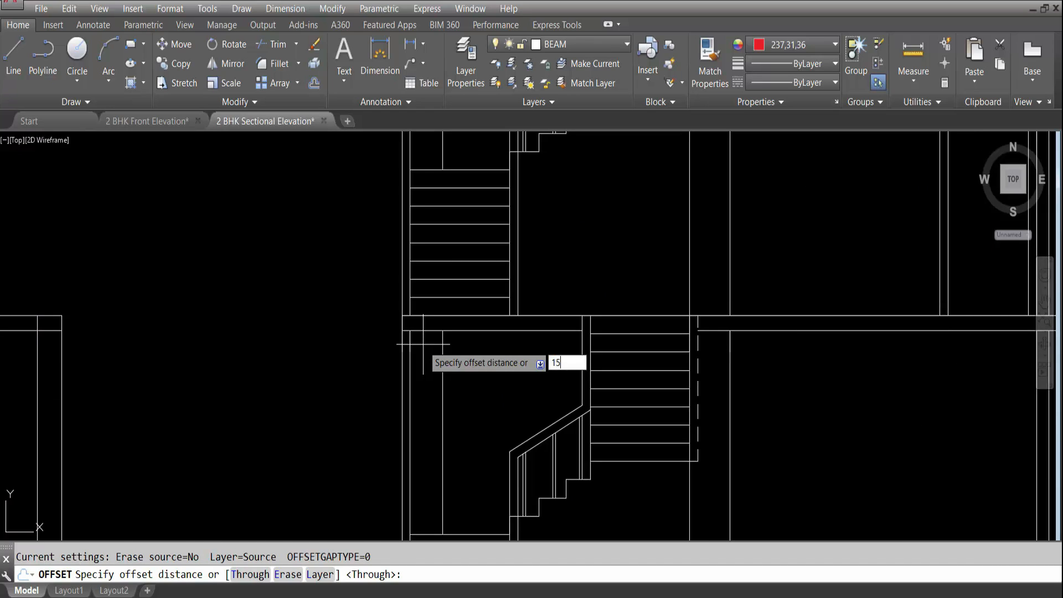
type("15")
key("Return")
left_click(458, 330)
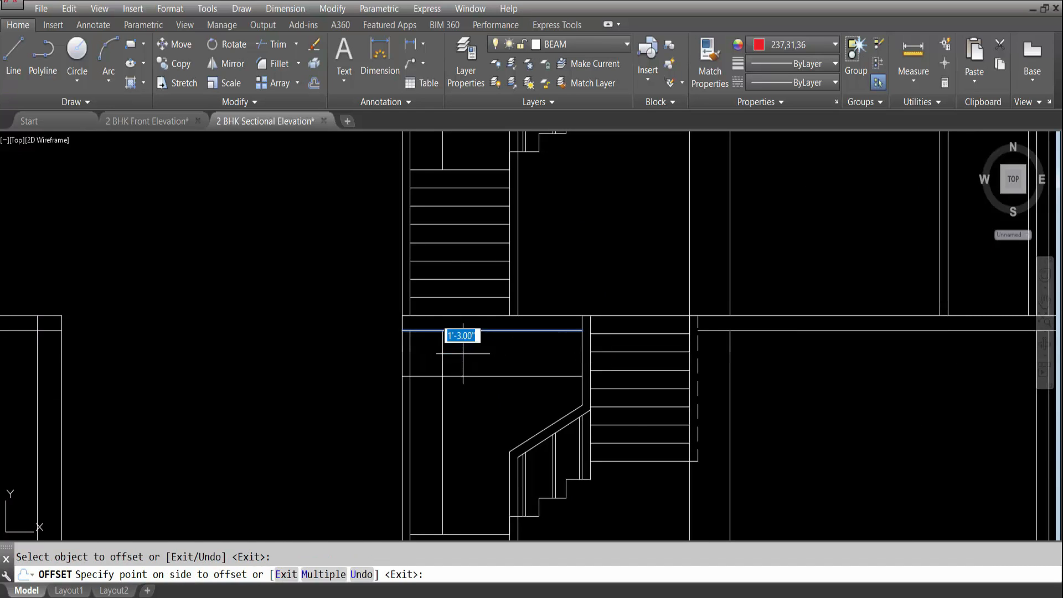
left_click(493, 419)
scroll(437, 271, "down", 5)
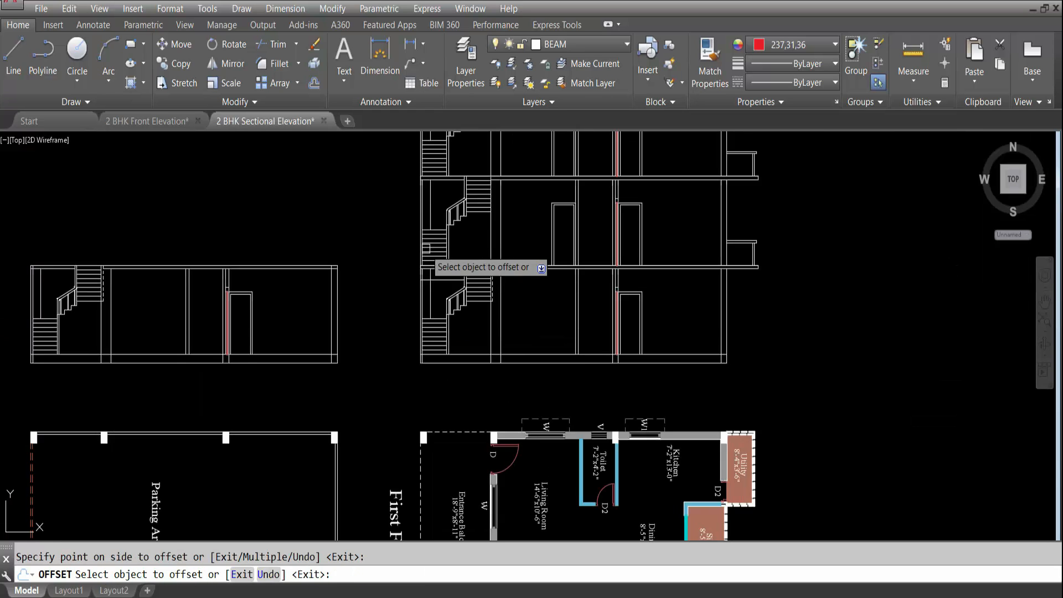
key("Escape")
Draw a vertical construction line through the inner corner of the staircase's outer landing column in the first floor plan.
scroll(437, 437, "up", 8)
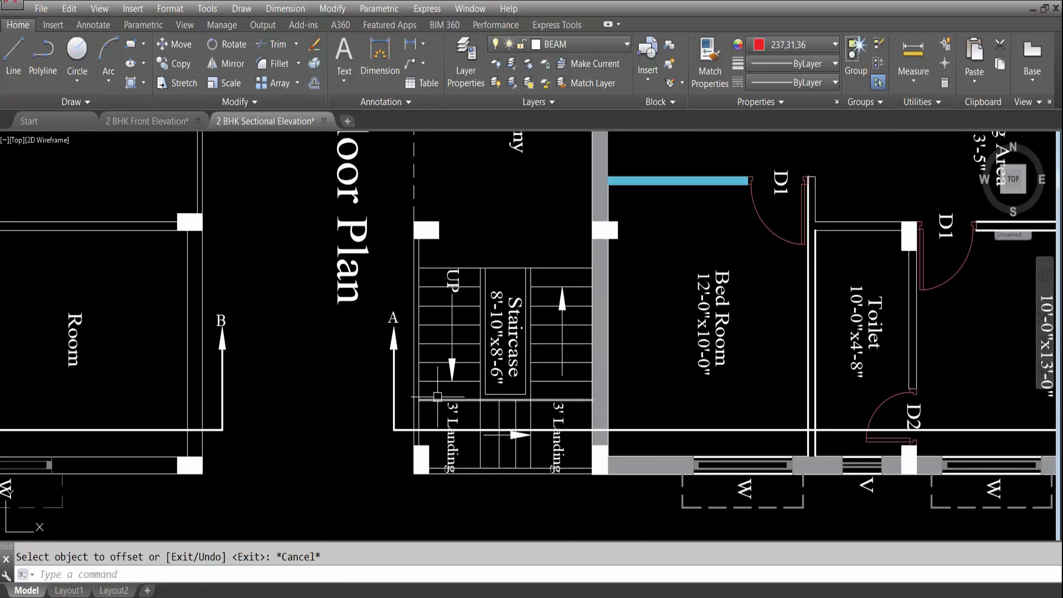
type("xl")
key("Return")
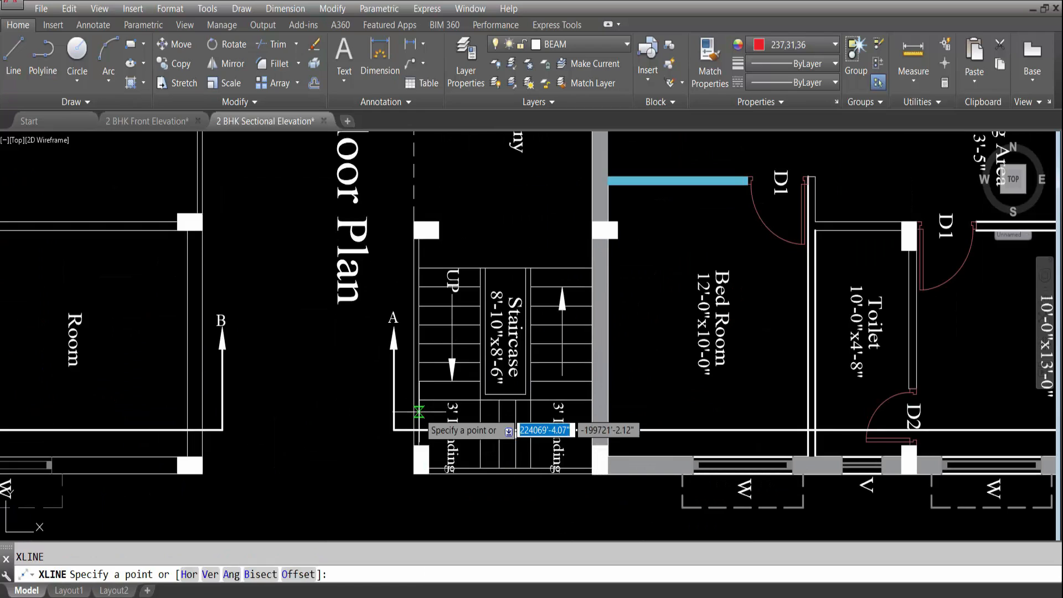
type("v")
key("Return")
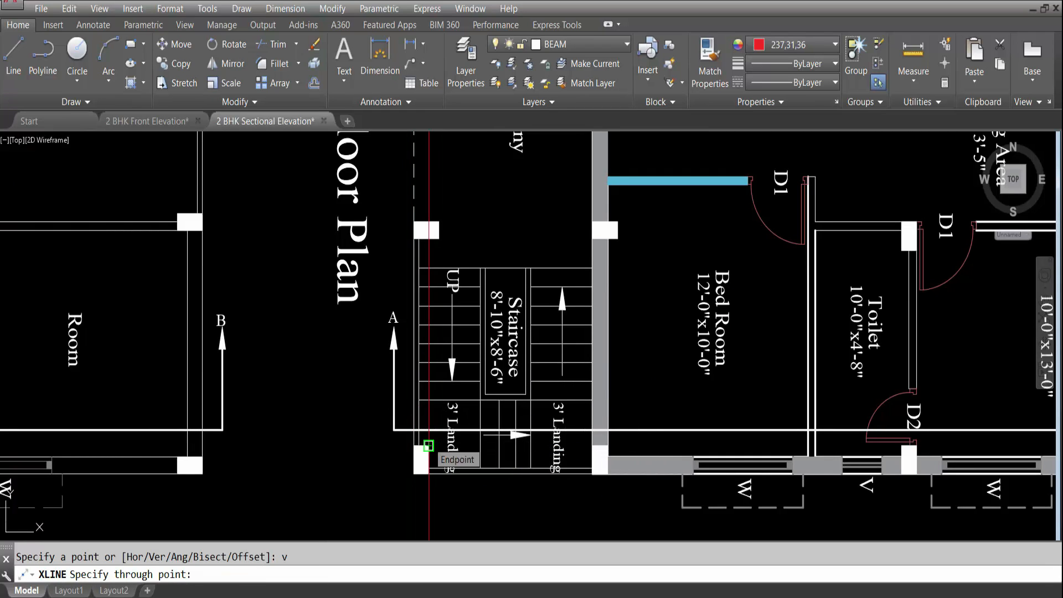
left_click(429, 445)
scroll(434, 443, "down", 5)
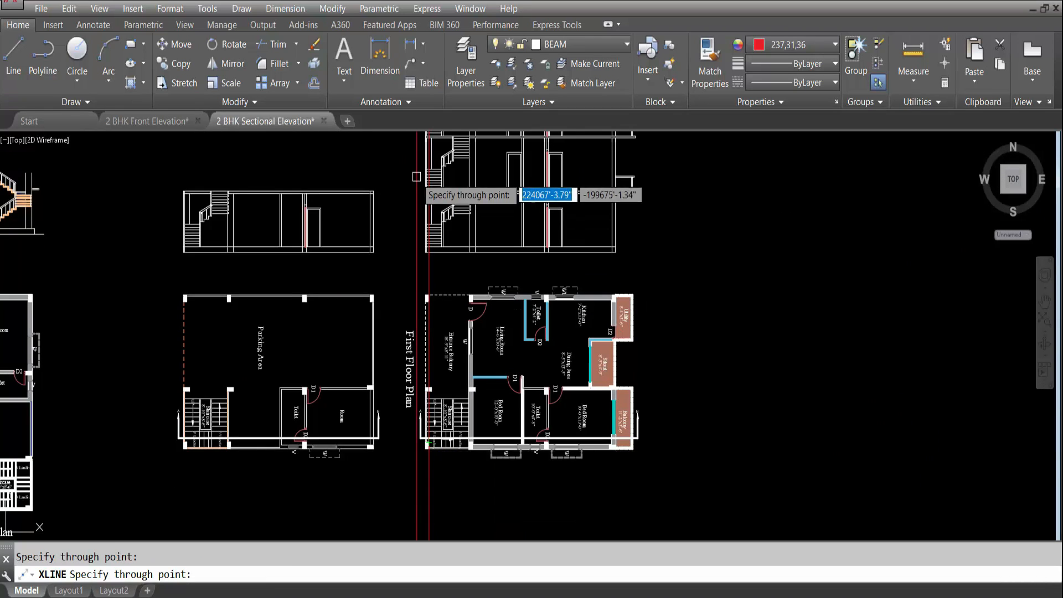
scroll(432, 150, "up", 4)
key("Escape")
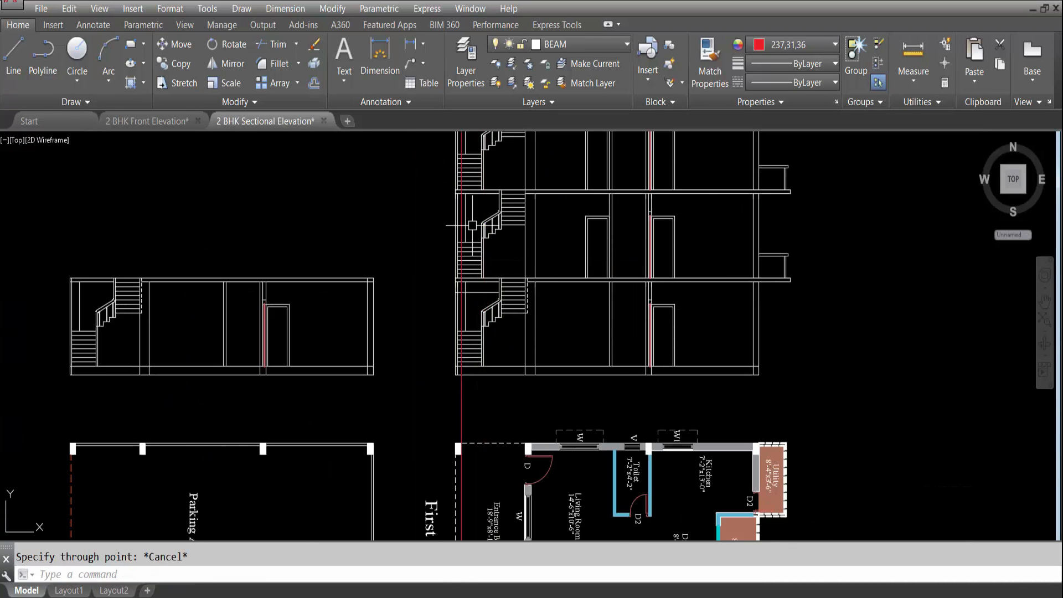
Trim the vertical construction line to the stretch between the slab's underside and the offset line below it.
scroll(459, 288, "up", 2)
scroll(459, 288, "up", 2)
type("tr")
key("Return")
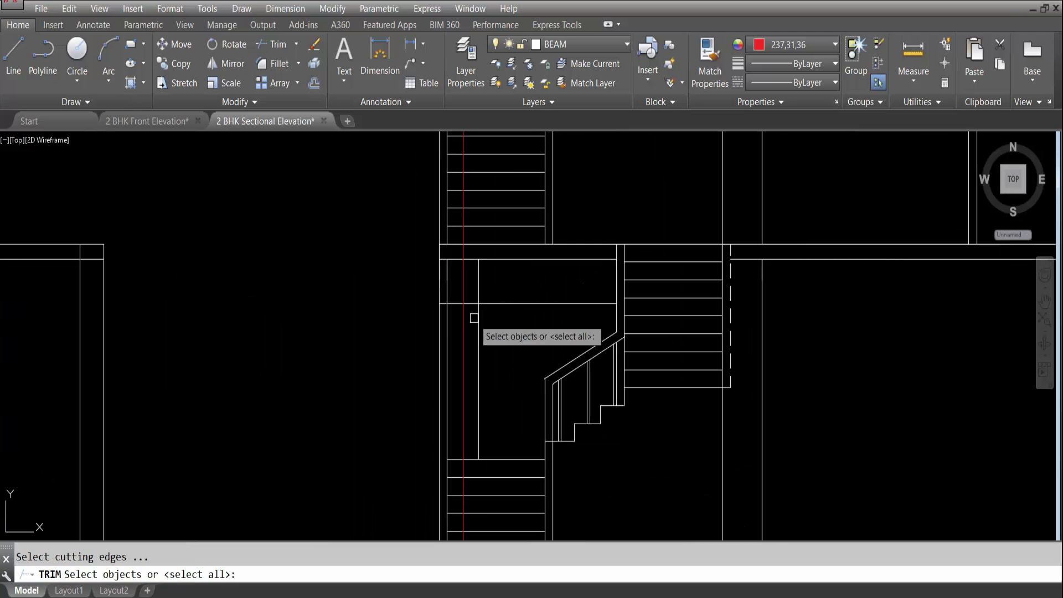
left_click(469, 303)
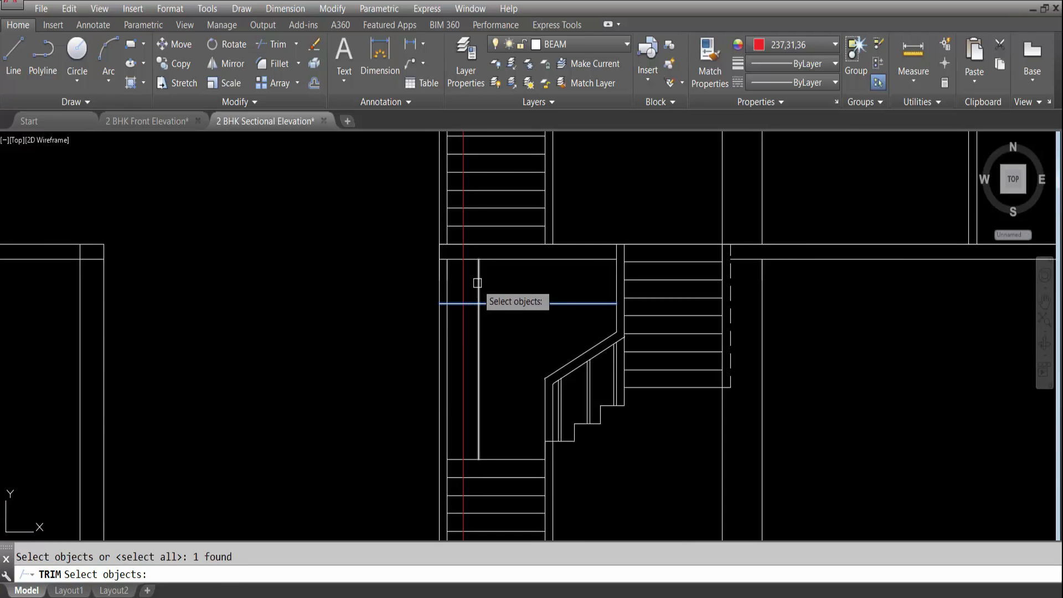
left_click(468, 258)
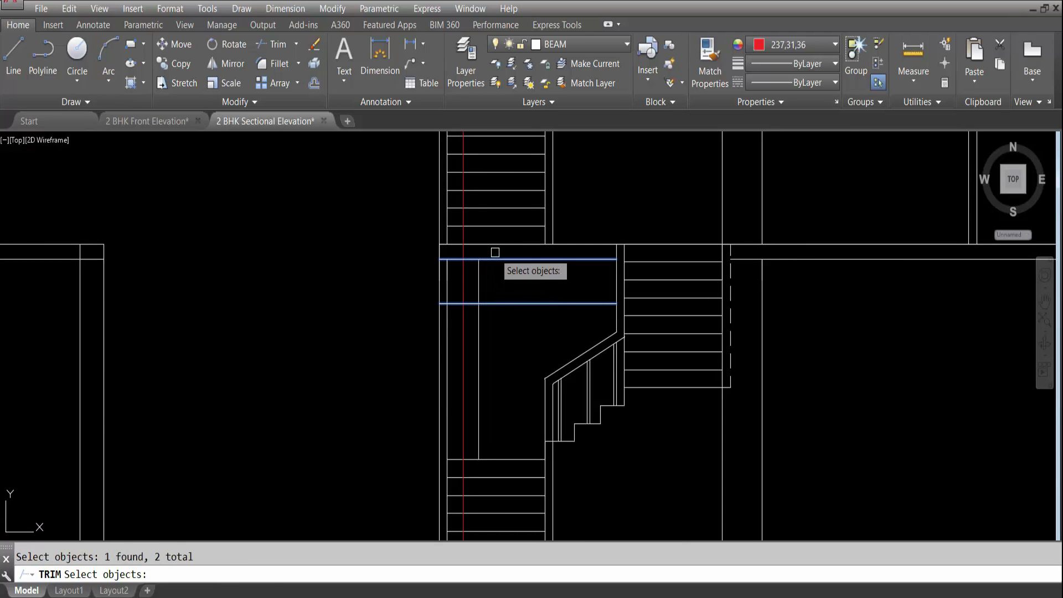
key("Return")
left_click(464, 244)
left_click(472, 303)
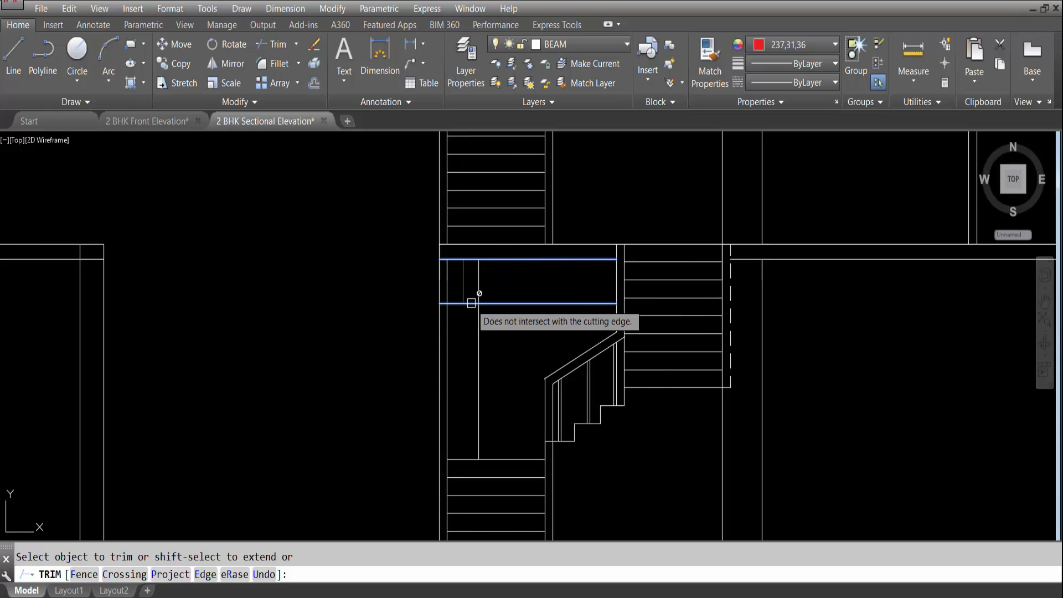
Trim the beam's underside line back to the short vertical line beside the staircase's outer wall, using that line as cutting edge.
key("Escape")
type("ts or")
key("Return")
left_click(464, 289)
key("Return")
left_click(470, 303)
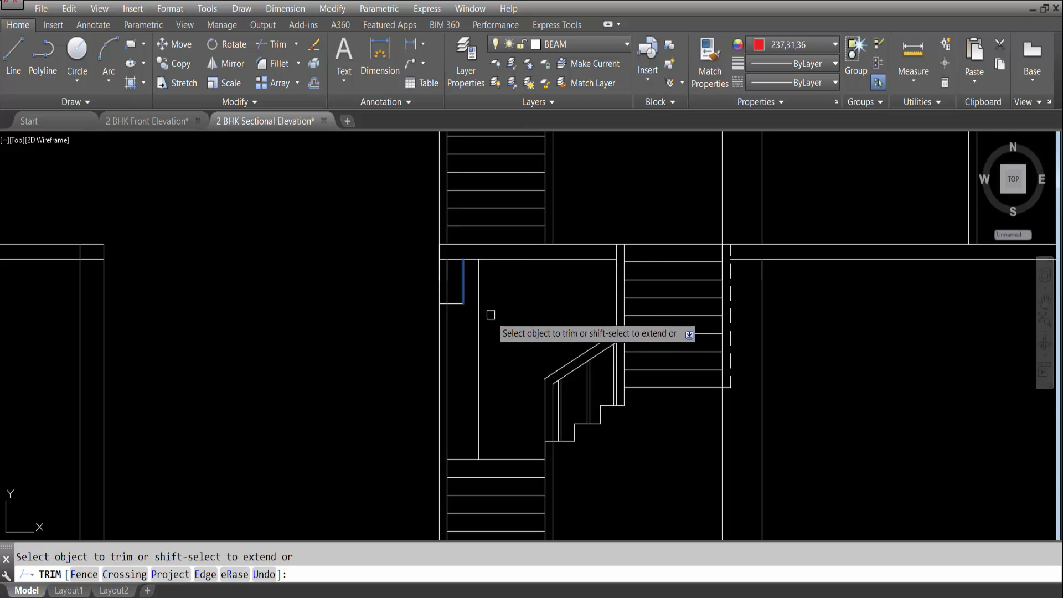
key("Escape")
Assign the beam's vertical and underside lines to the BEAM layer and set their colour to ByLayer.
left_click(472, 309)
left_click(451, 293)
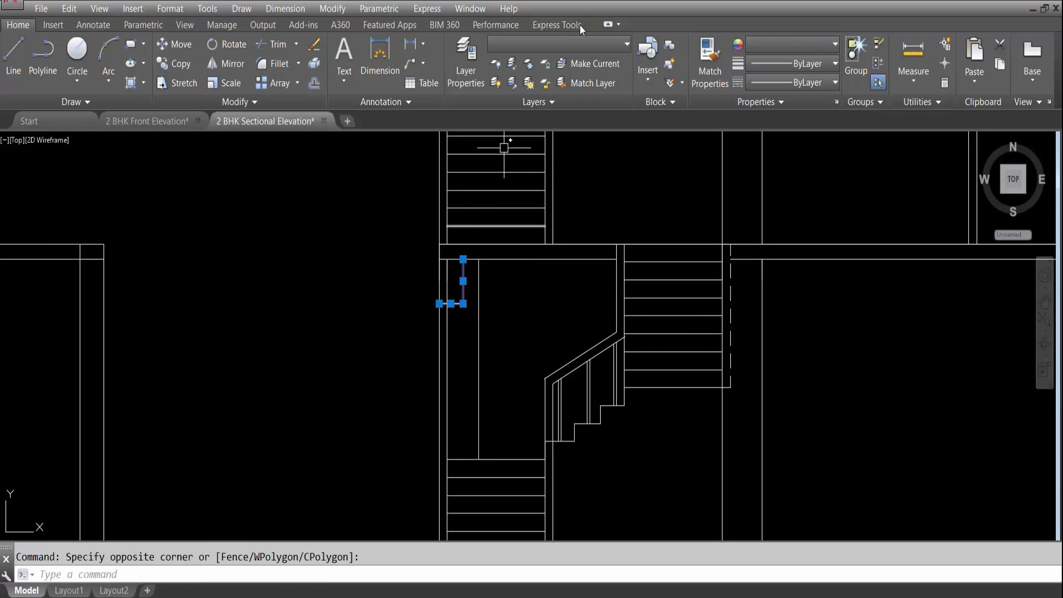
left_click(563, 44)
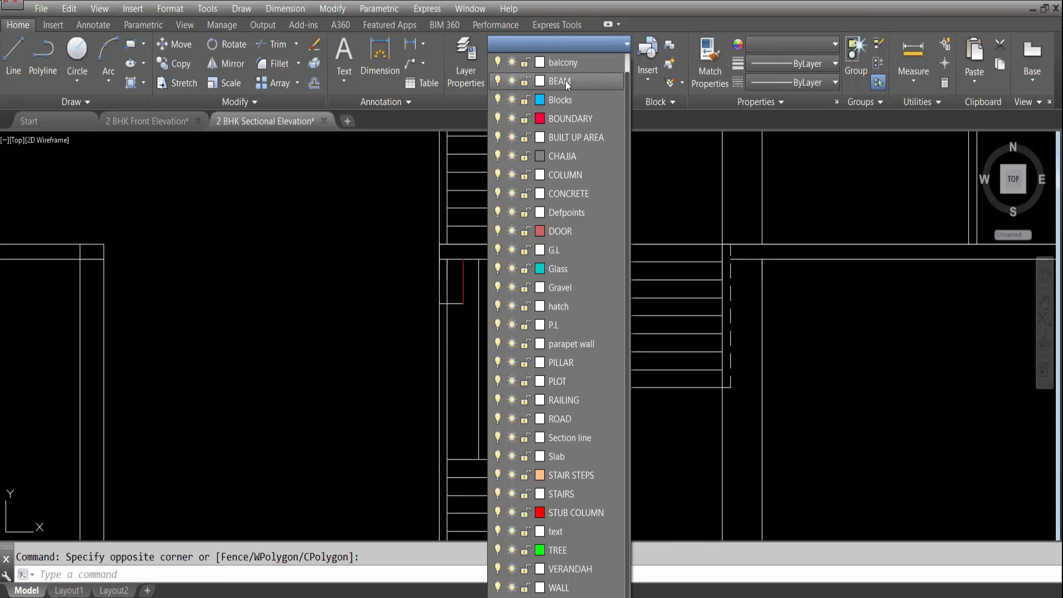
left_click(566, 80)
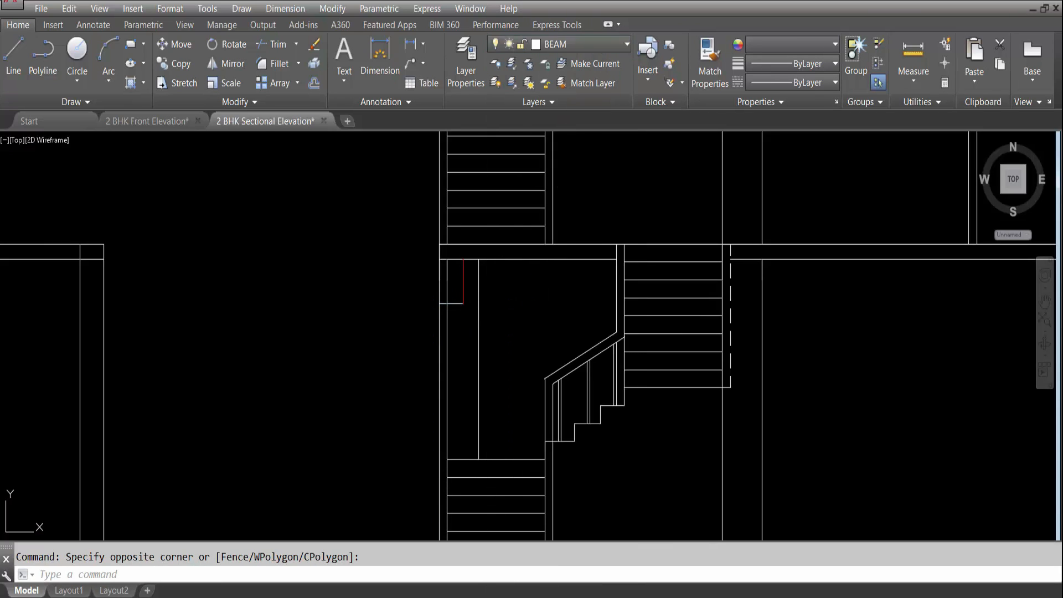
left_click(759, 49)
left_click(772, 65)
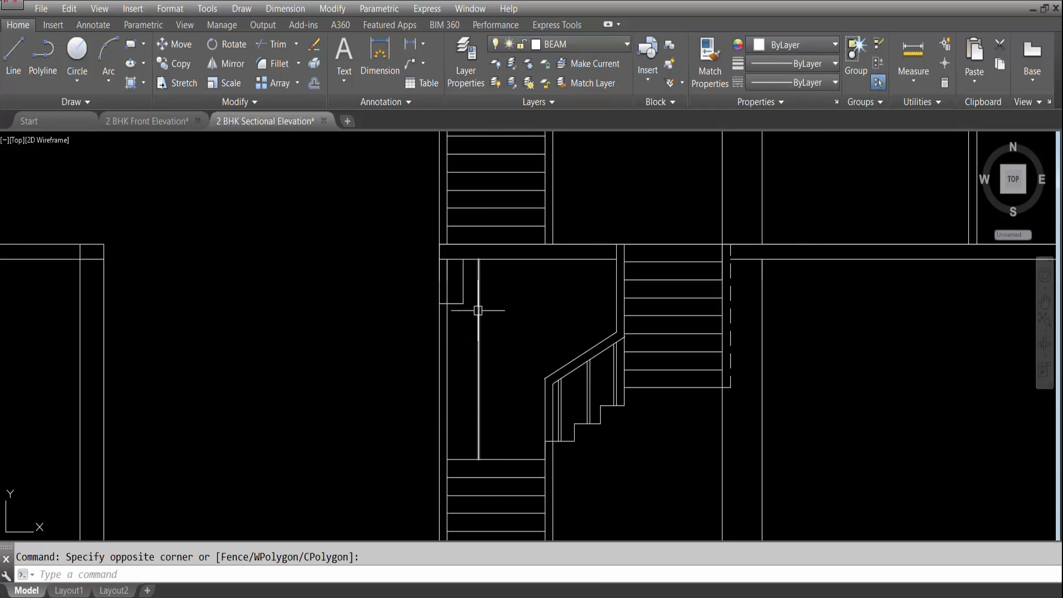
key("Escape")
Offset the top line of the lower ground-floor stair flight upward in the four-storey section.
scroll(473, 287, "down", 2)
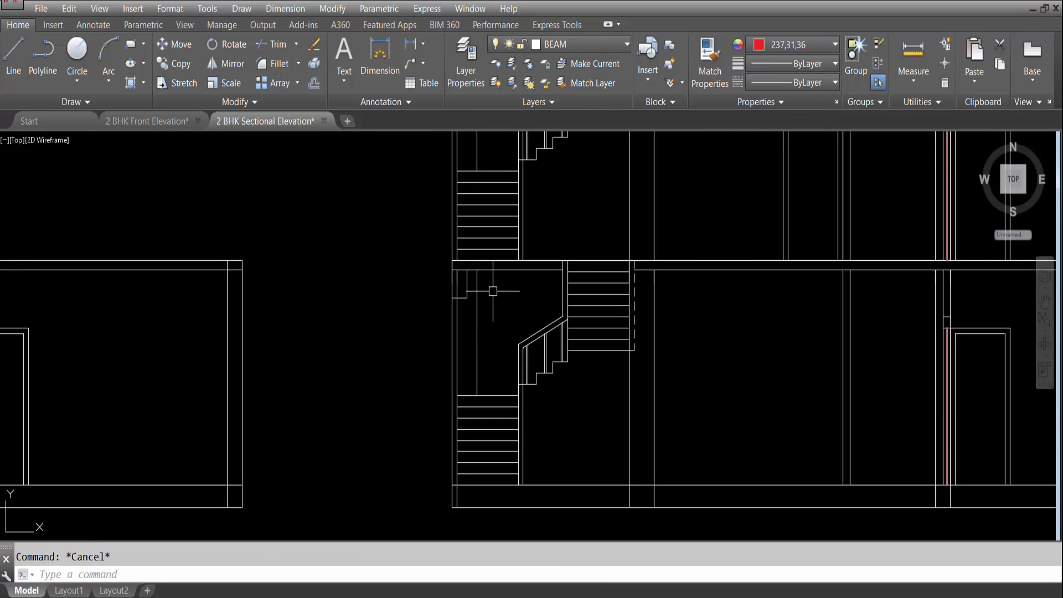
scroll(496, 294, "down", 2)
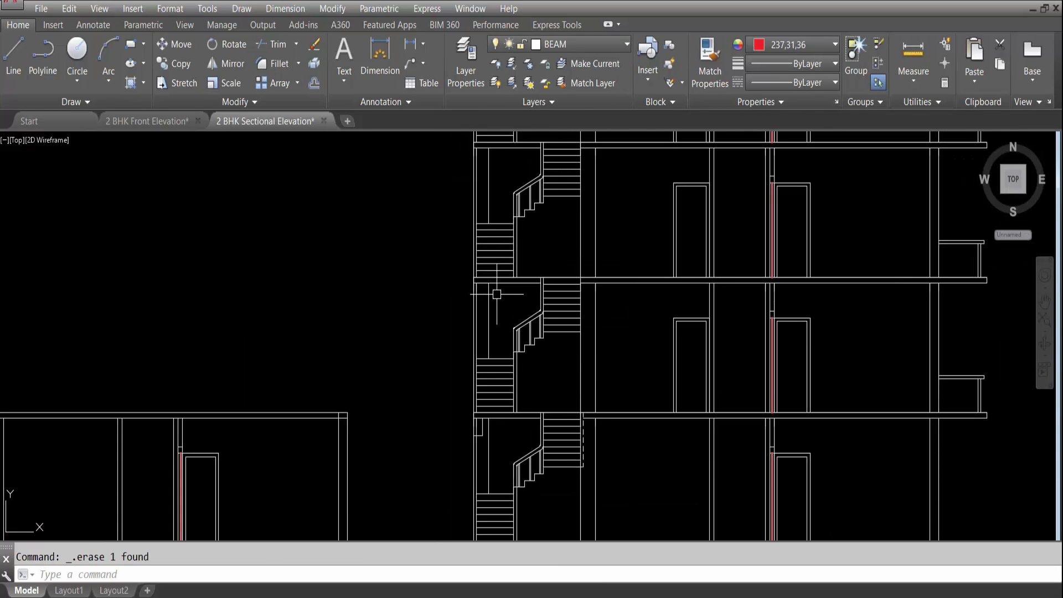
key("Return")
scroll(496, 294, "down", 3)
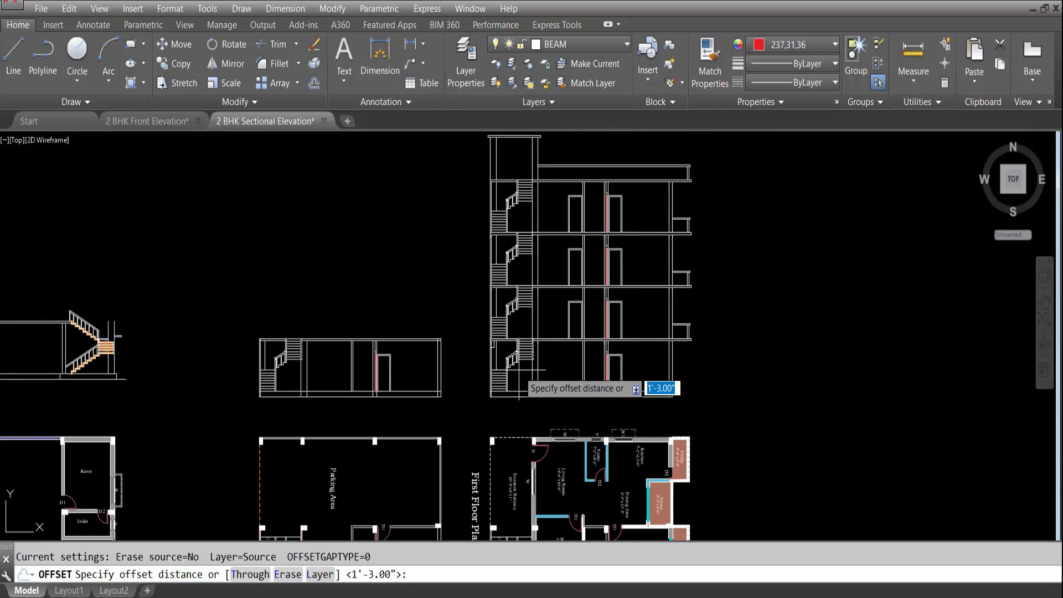
scroll(522, 366, "up", 4)
scroll(419, 381, "up", 2)
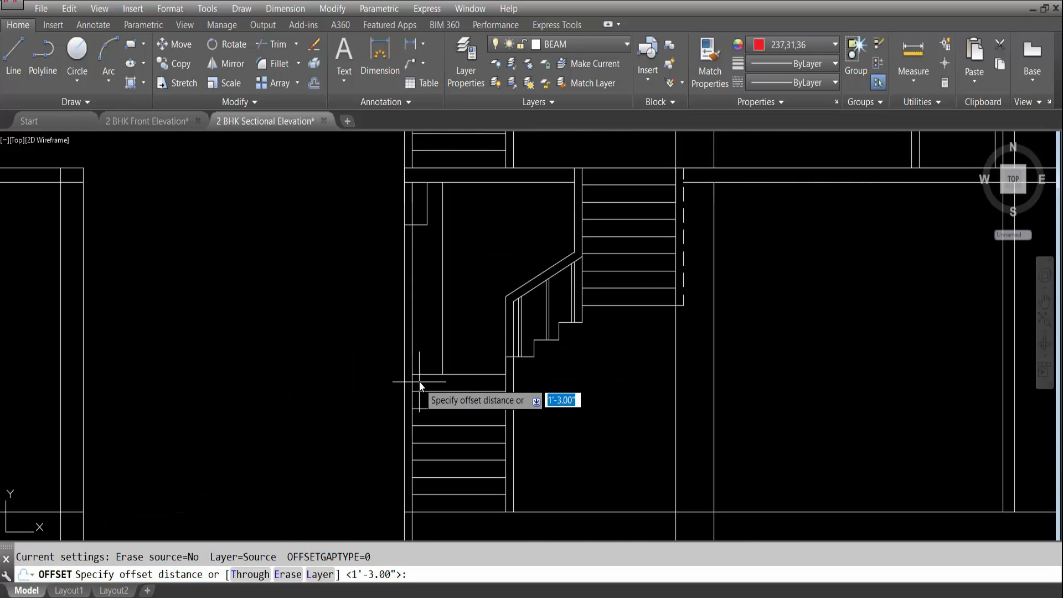
key("Return")
left_click(427, 374)
left_click(451, 301)
key("Escape")
Stretch the outer end of the offset line above the stair flight horizontally past the staircase's outer wall.
left_click(431, 340)
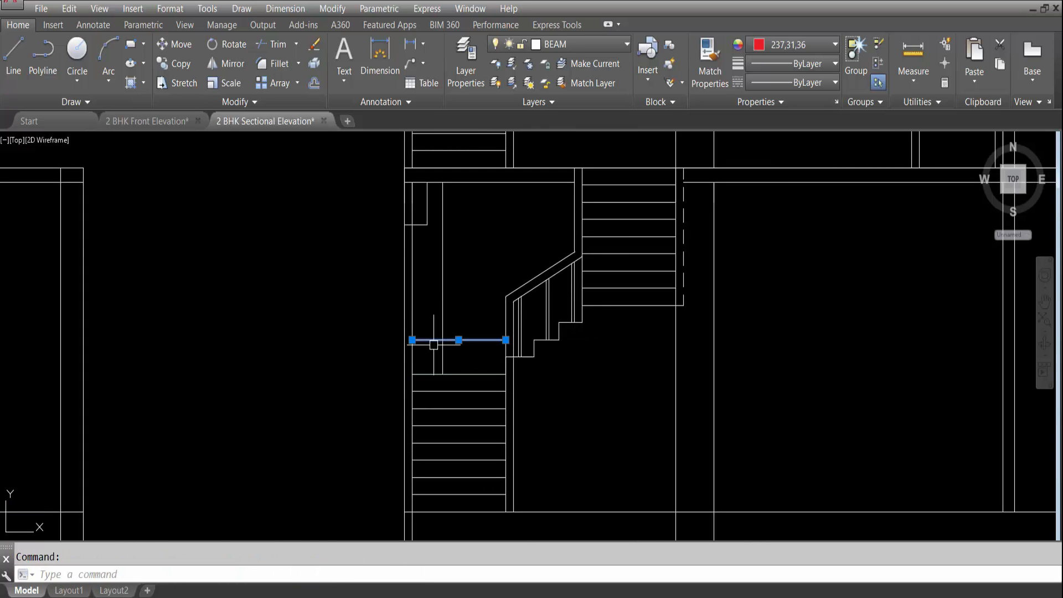
left_click(412, 340)
left_click(332, 340)
key("Escape")
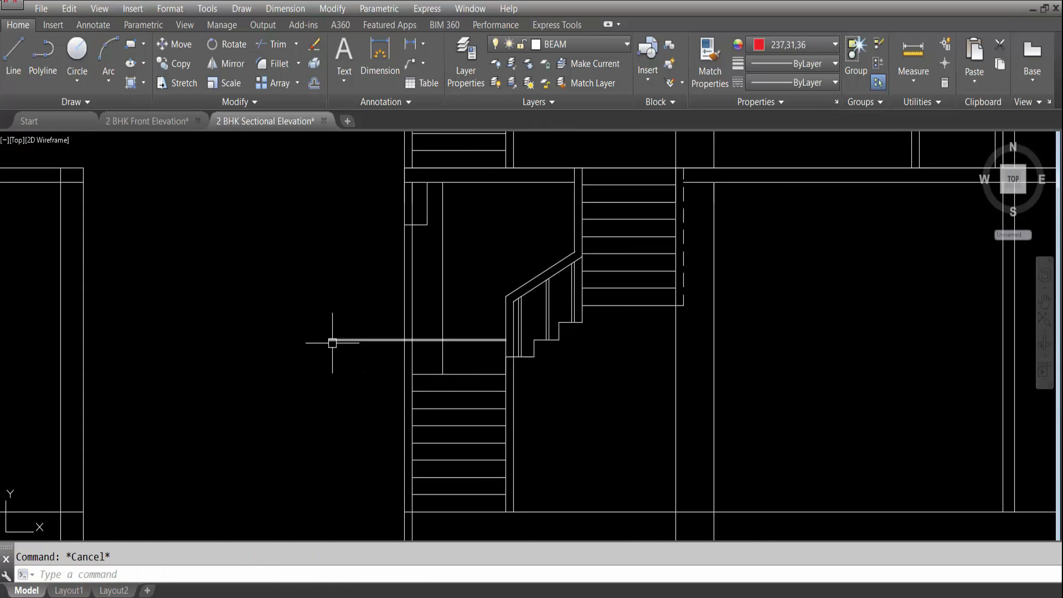
Trim the outer wall's inner line above the stretched horizontal line, up to the beam, to form the staircase opening.
type("tr")
key("Return")
left_click(424, 340)
key("Return")
left_click(411, 309)
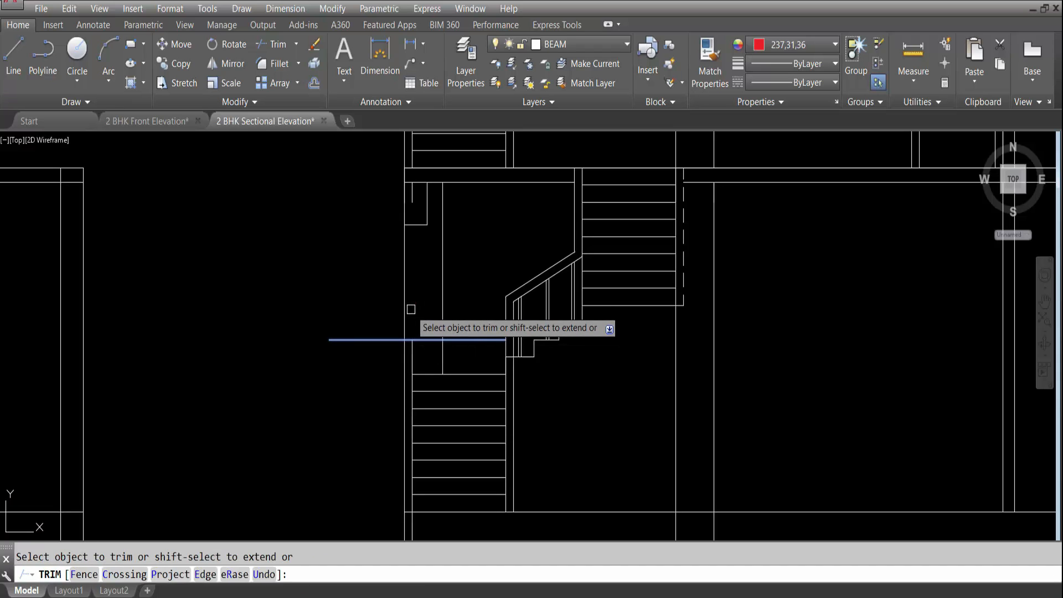
key("Escape")
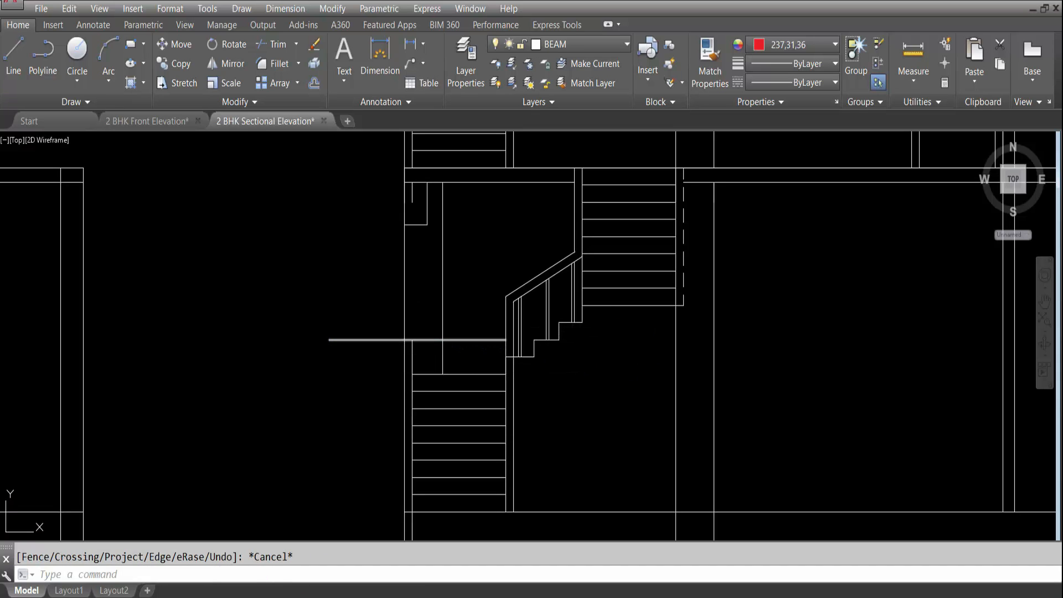
Trim the horizontal line to the outer wall's thickness and erase its leftover segment above the stair flight.
key("Return")
key("Return")
left_click(379, 341)
left_click(425, 340)
key("Escape")
left_click(474, 339)
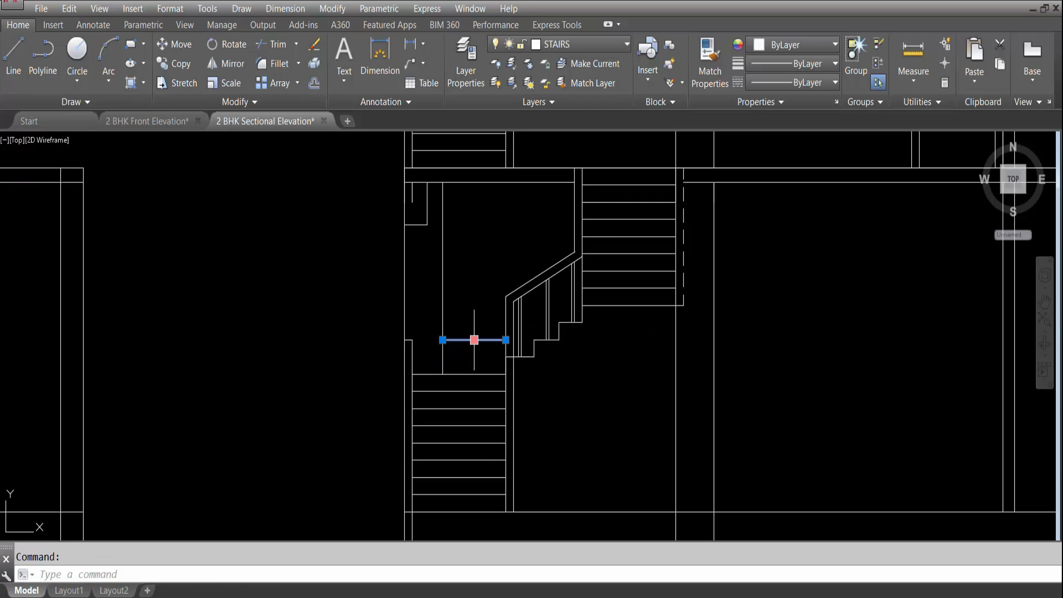
scroll(477, 347, "down", 4)
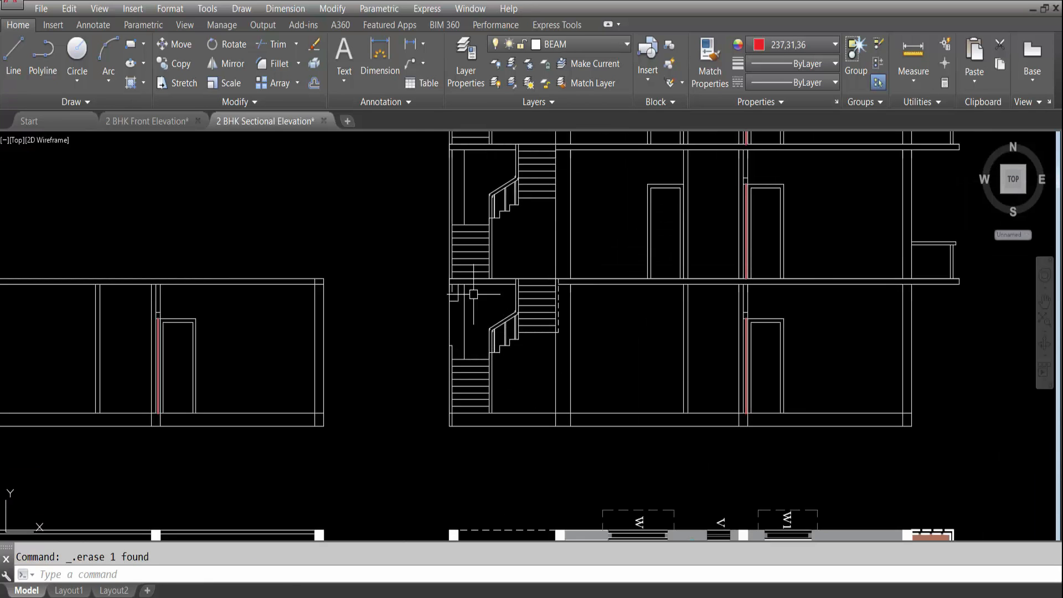
Examine the beam outline beside the ground-floor staircase in the section against the staircase in the First Floor Plan.
scroll(473, 294, "up", 4)
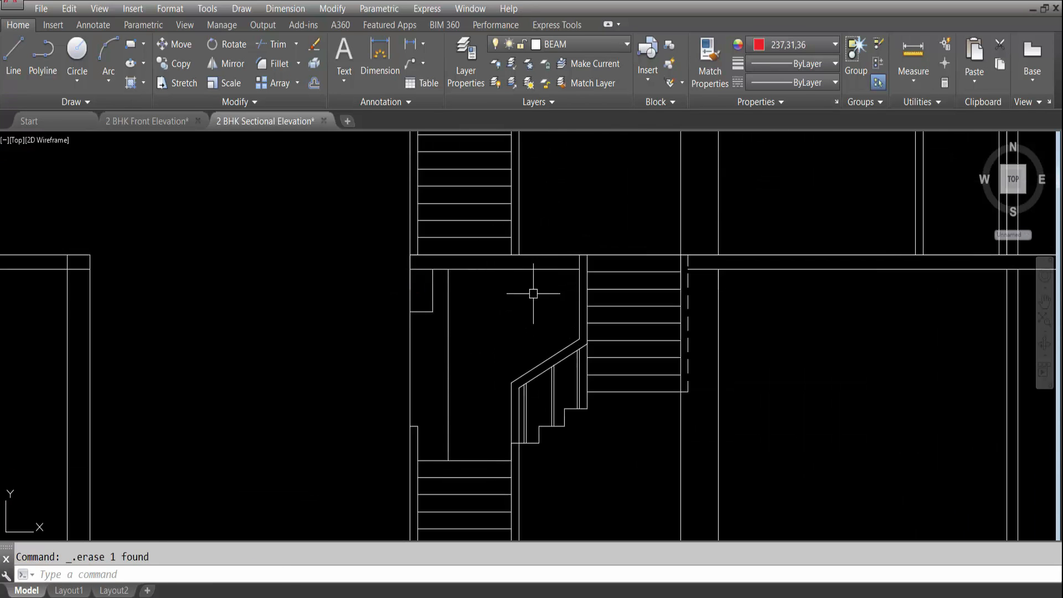
scroll(533, 293, "down", 7)
scroll(499, 314, "up", 4)
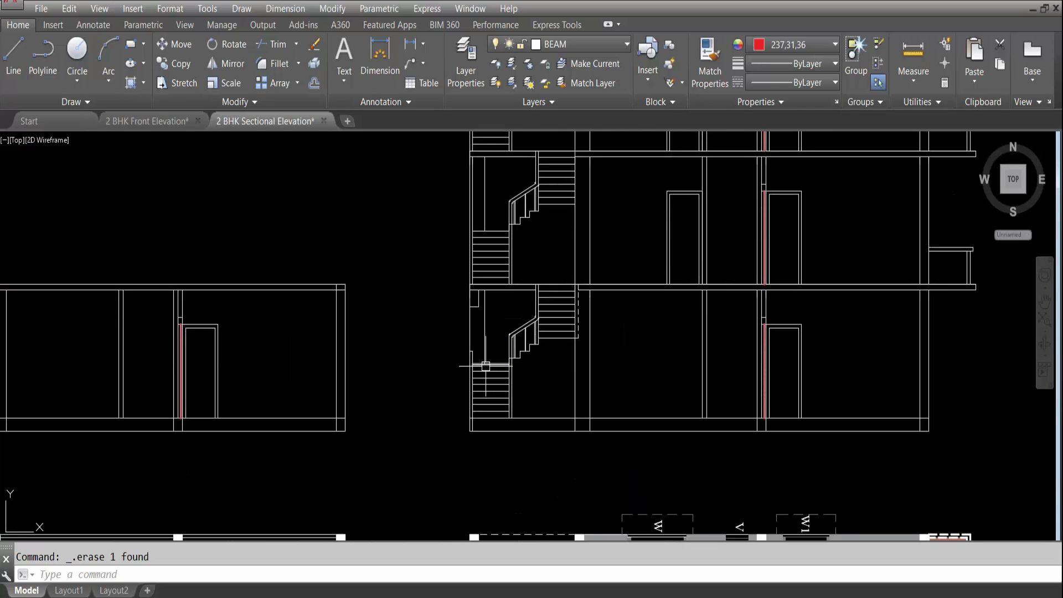
scroll(477, 305, "up", 4)
left_click(482, 326)
left_click(451, 301)
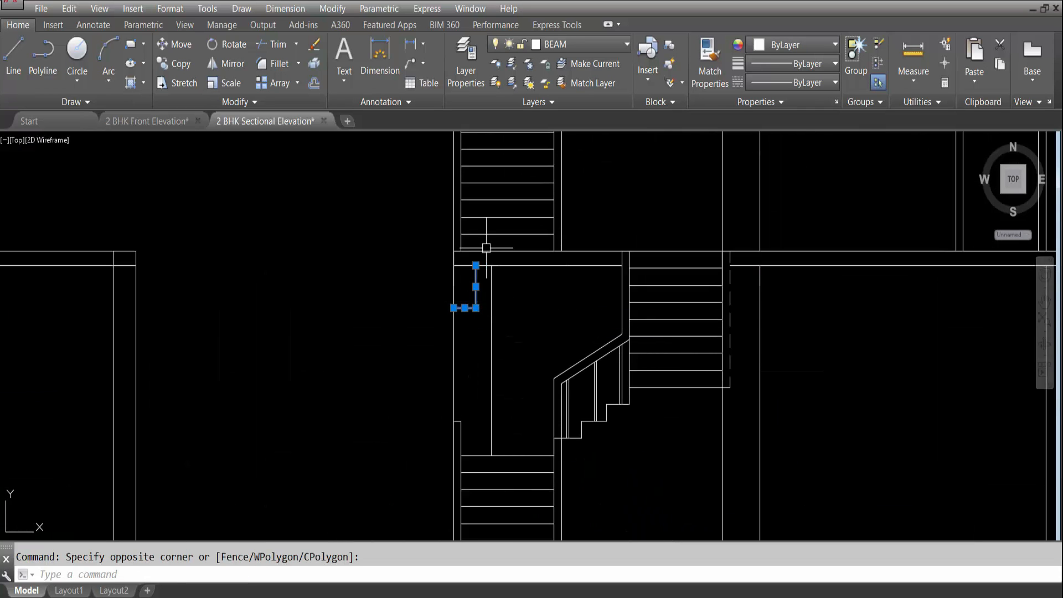
key("Escape")
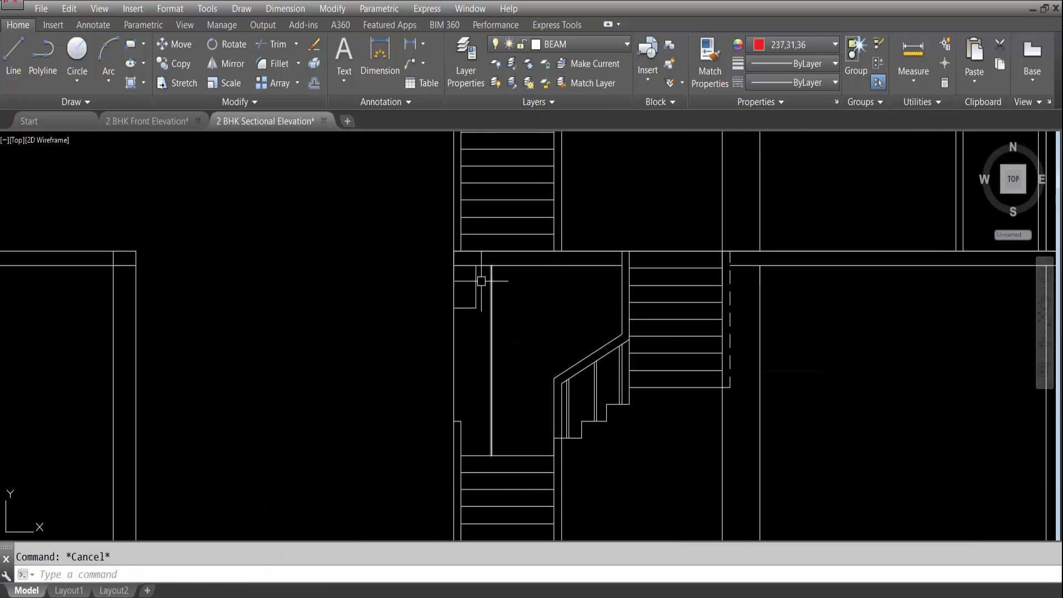
scroll(479, 278, "down", 4)
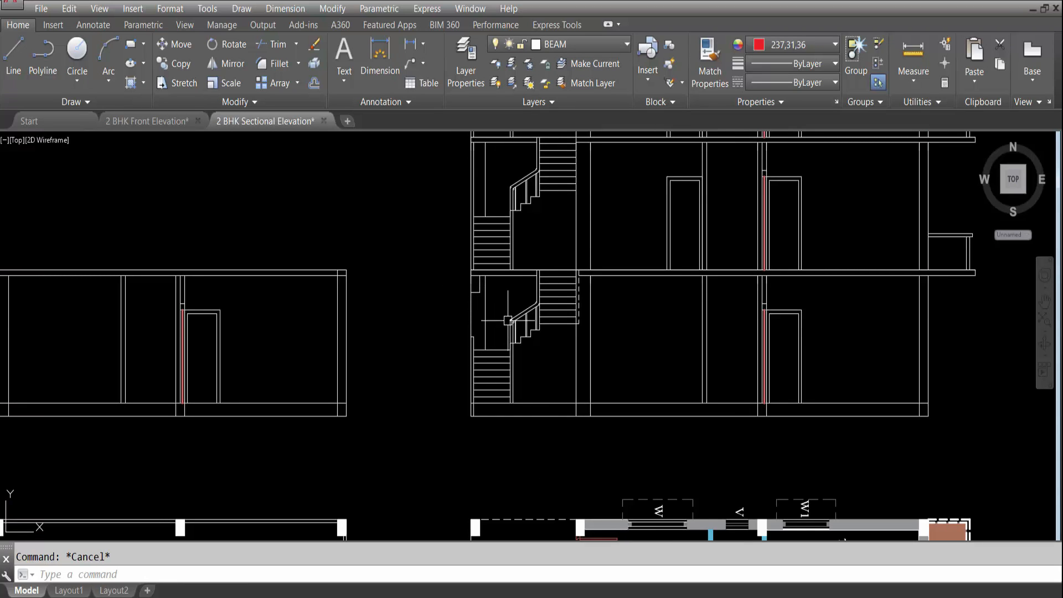
scroll(492, 326, "down", 8)
scroll(482, 509, "up", 6)
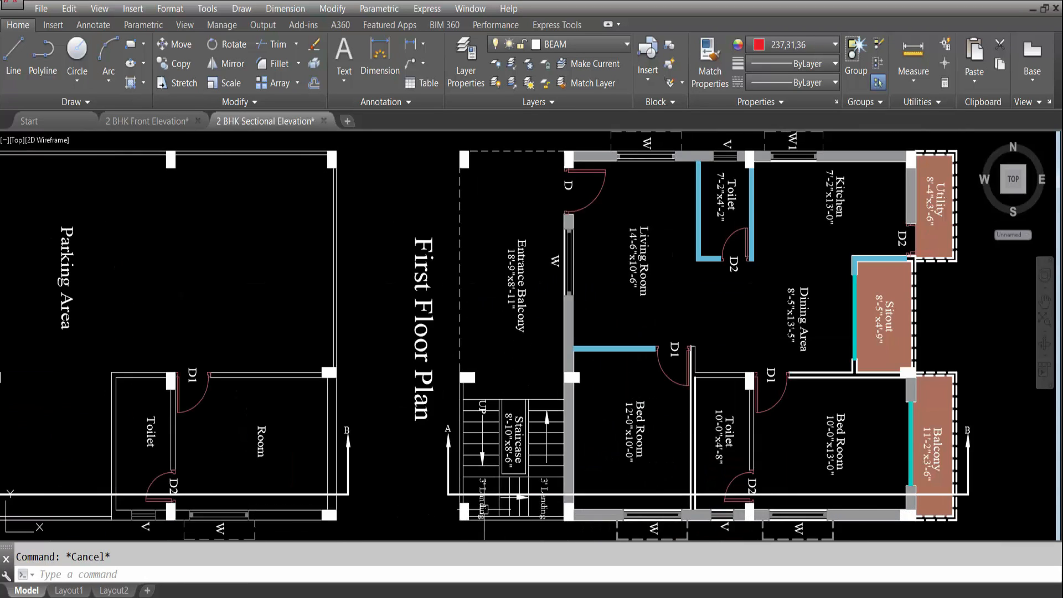
scroll(455, 384, "down", 2)
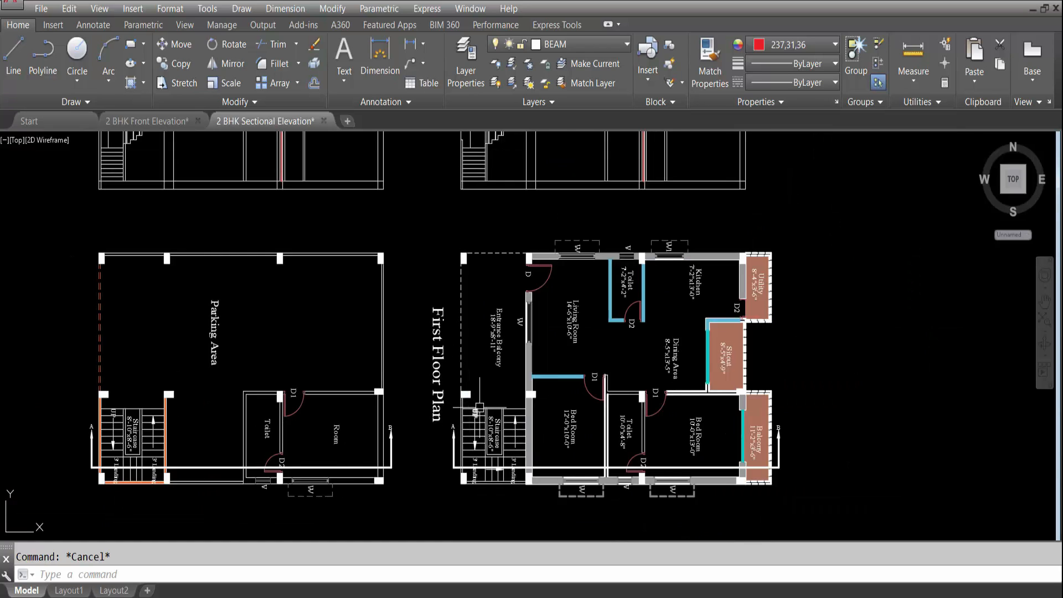
scroll(480, 409, "down", 2)
scroll(481, 229, "up", 4)
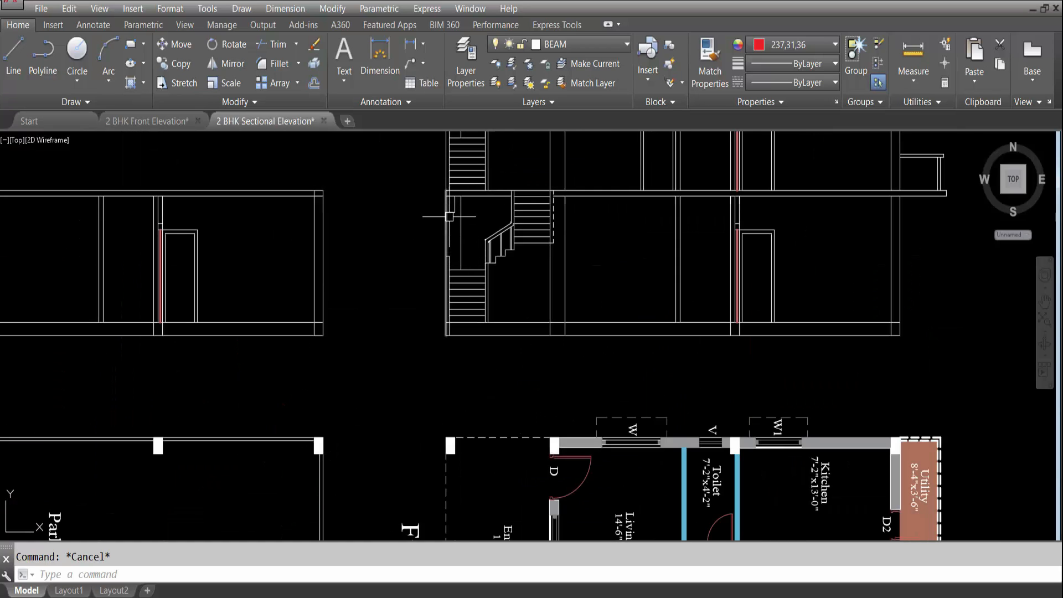
scroll(461, 275, "down", 3)
scroll(455, 263, "up", 3)
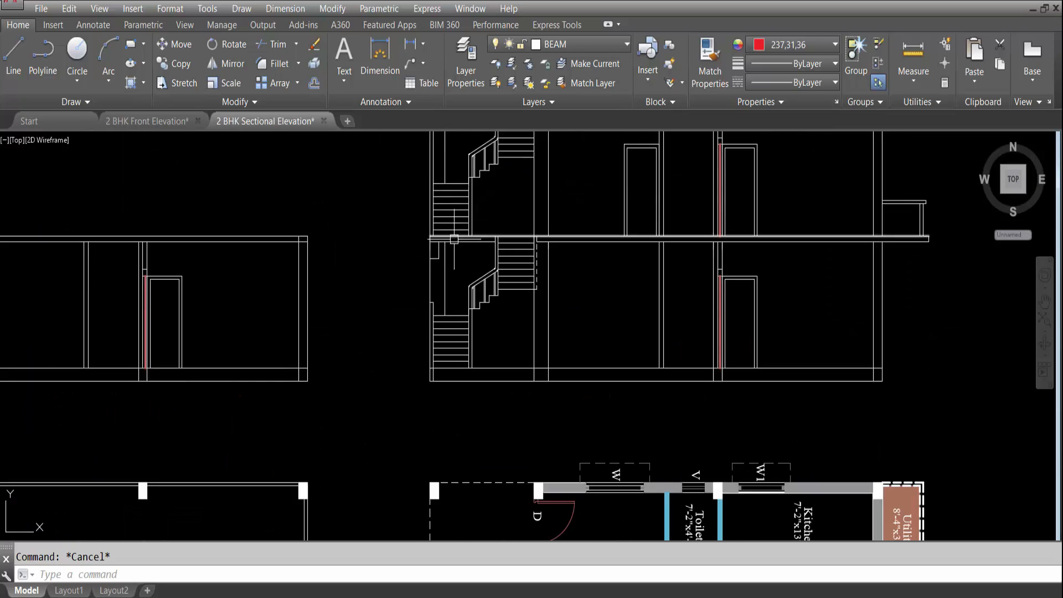
scroll(440, 276, "down", 4)
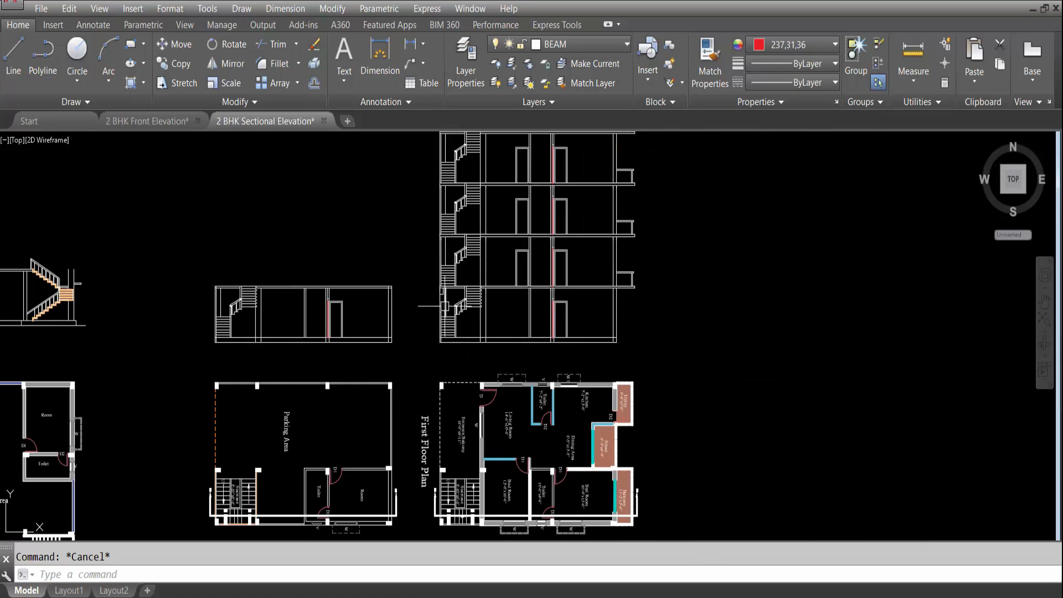
scroll(444, 242, "up", 3)
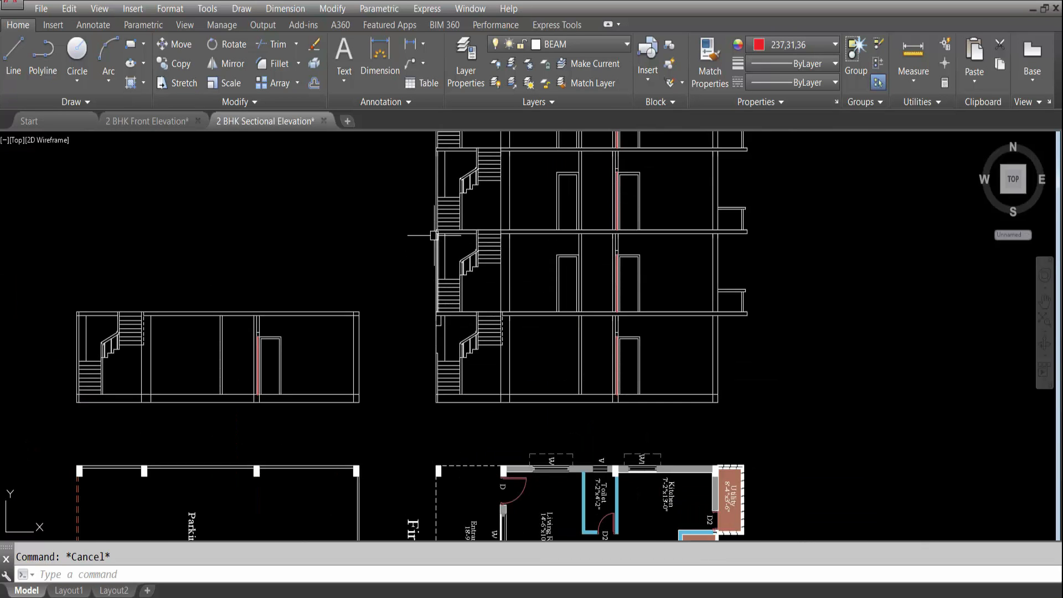
scroll(436, 260, "up", 5)
scroll(423, 332, "down", 5)
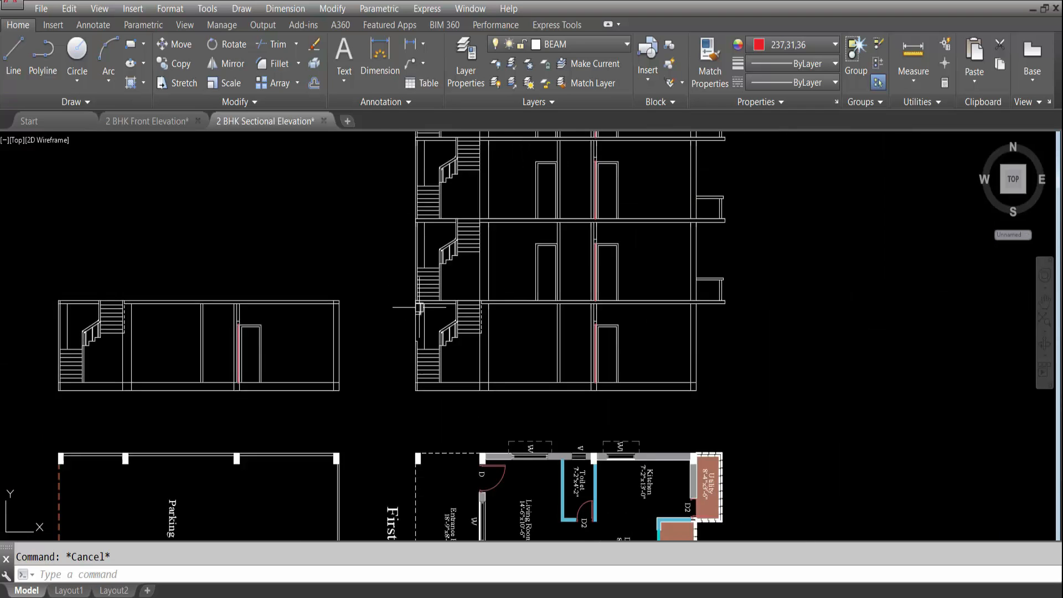
Copy the two beam lines beside the ground-floor staircase to the matching stair corner one floor up.
scroll(419, 308, "up", 5)
left_click(422, 368)
left_click(389, 324)
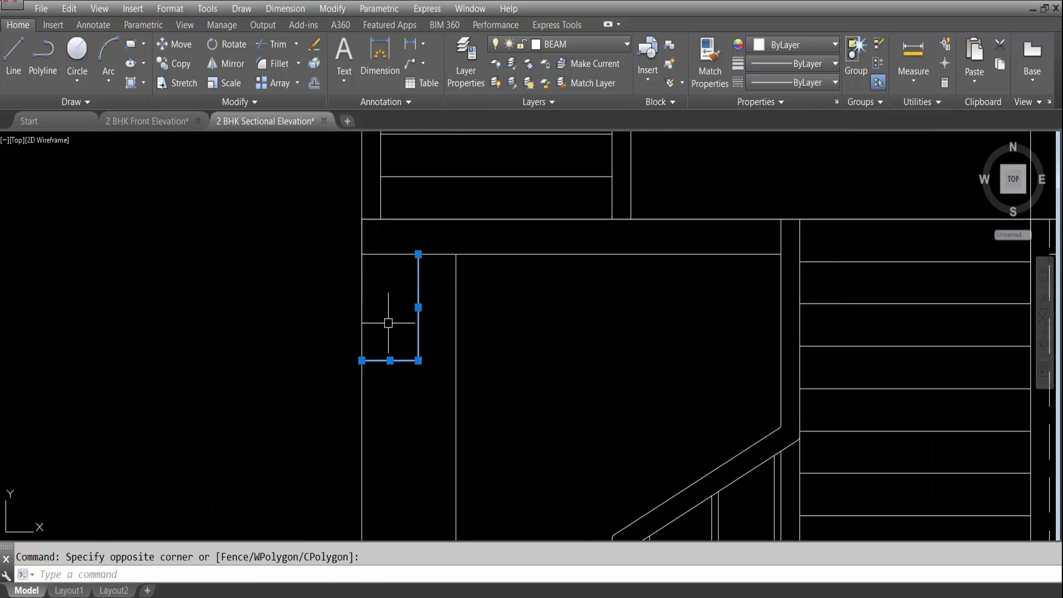
key("Return")
scroll(387, 308, "down", 5)
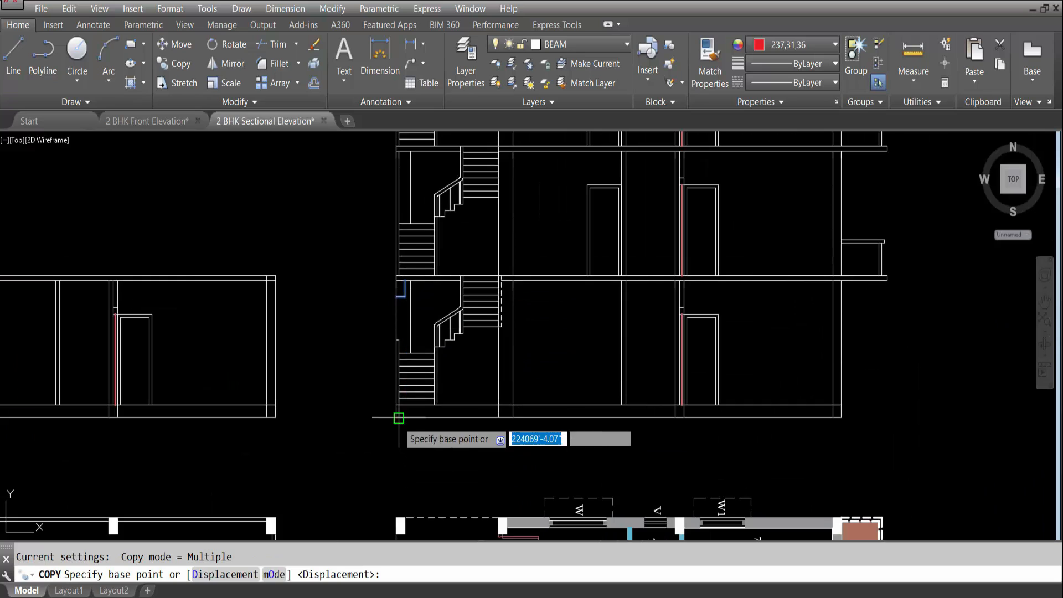
scroll(410, 268, "up", 2)
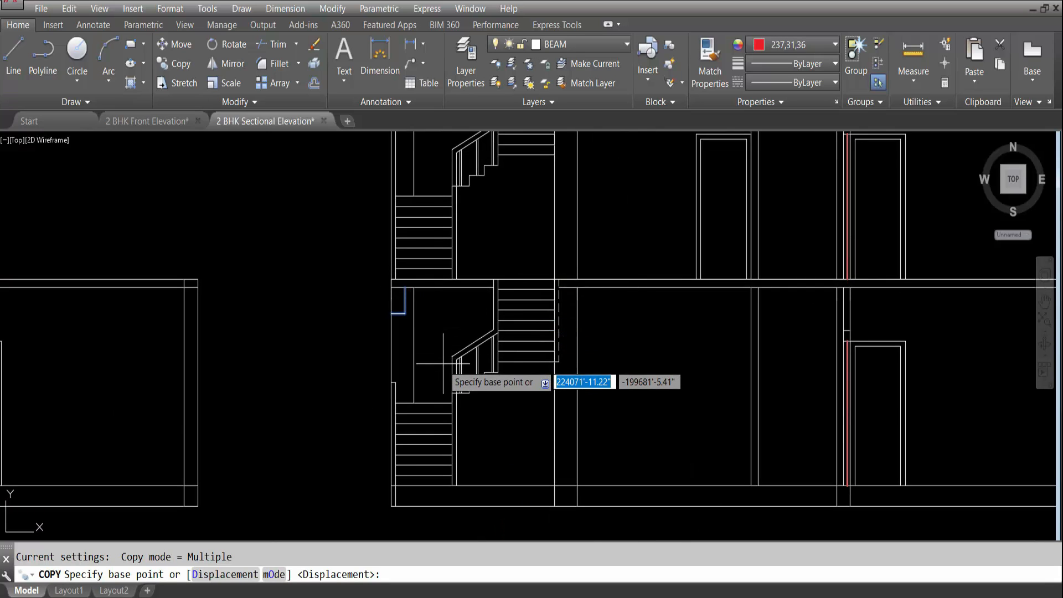
scroll(402, 418, "up", 3)
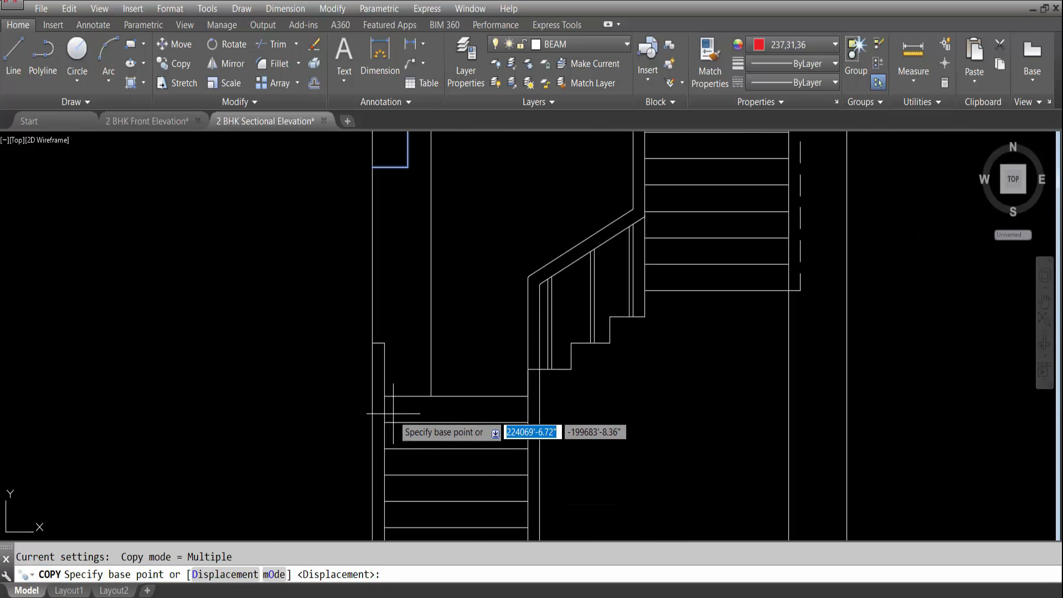
left_click(384, 396)
scroll(388, 394, "down", 3)
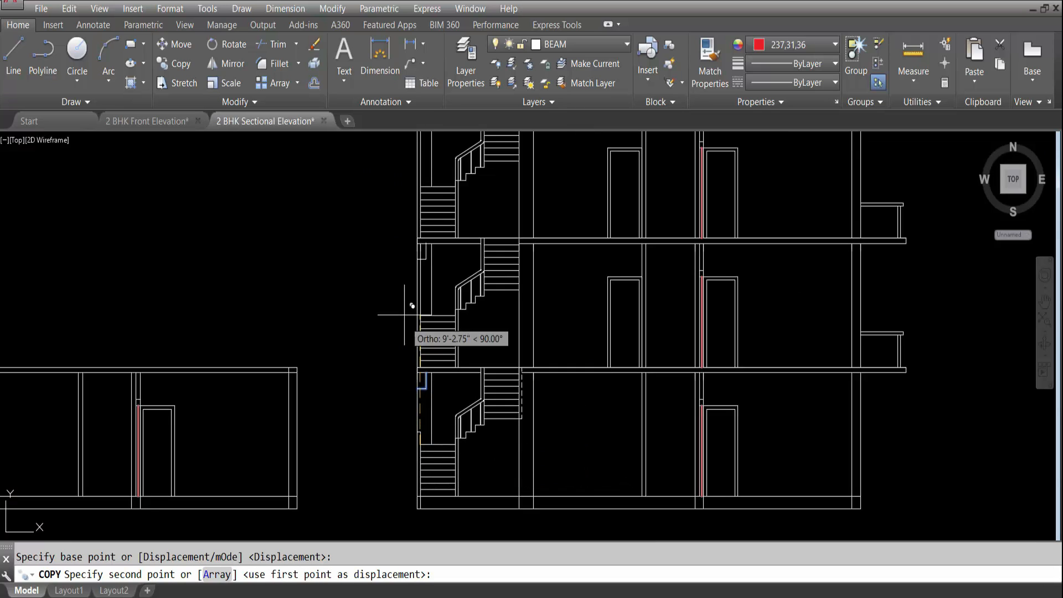
scroll(416, 303, "up", 3)
left_click(450, 354)
Place further copies of the beam lines at the matching stair corners of the remaining two upper floors.
scroll(476, 332, "down", 3)
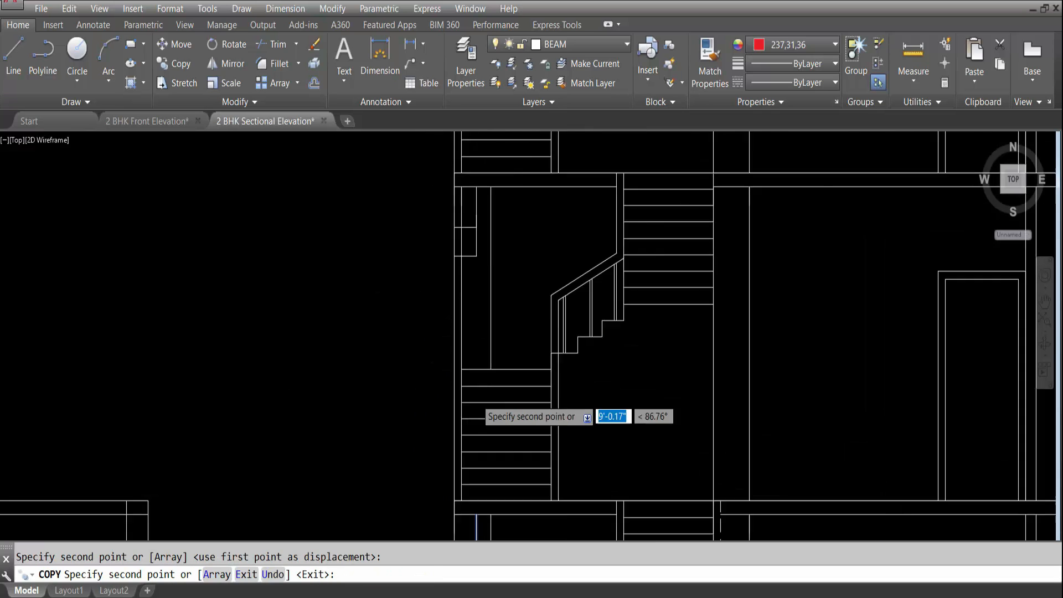
scroll(476, 313, "up", 5)
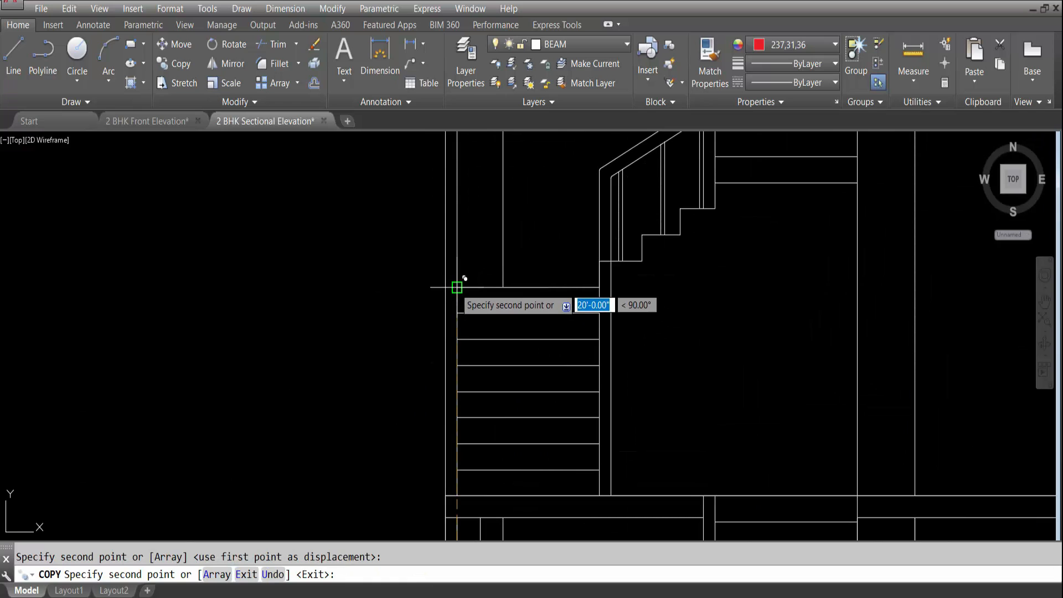
scroll(495, 354, "down", 3)
scroll(491, 227, "up", 3)
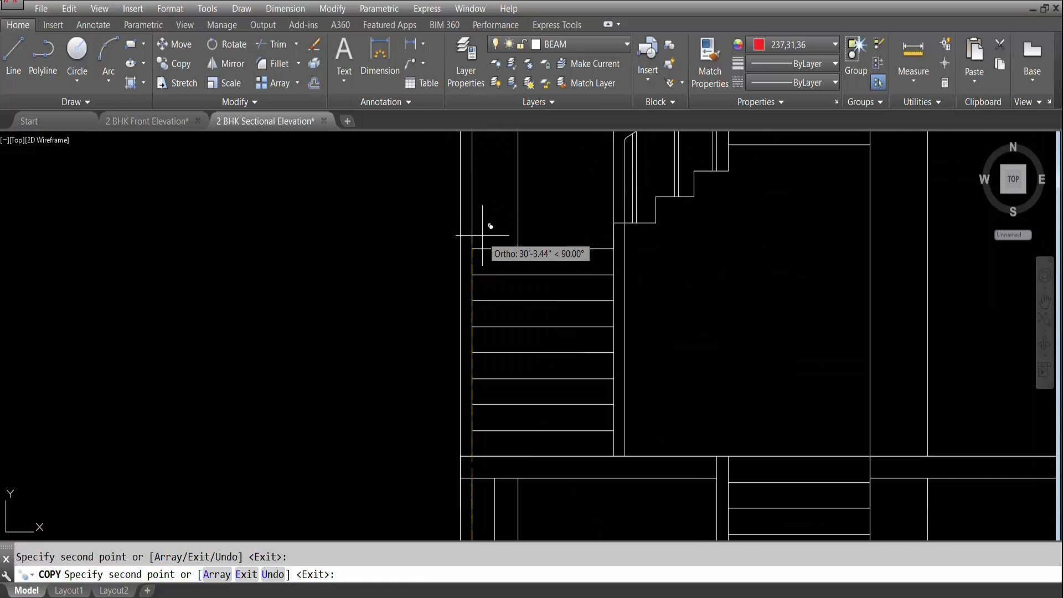
scroll(525, 320, "down", 3)
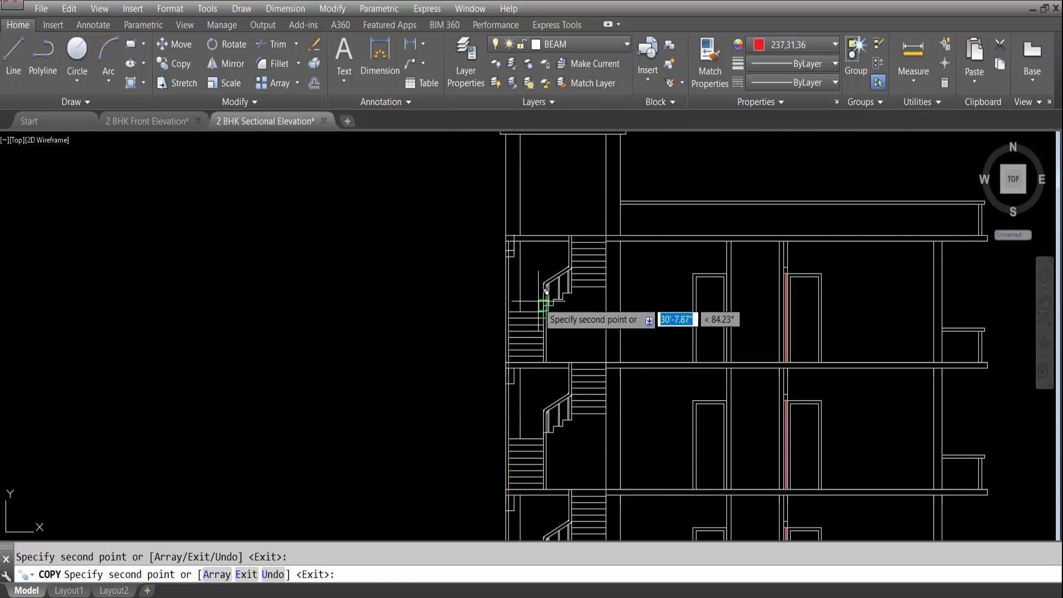
scroll(541, 285, "down", 1)
key("Escape")
Trim the inner wall line where it crosses the copied beams beside the staircase on the upper floors.
scroll(525, 273, "up", 4)
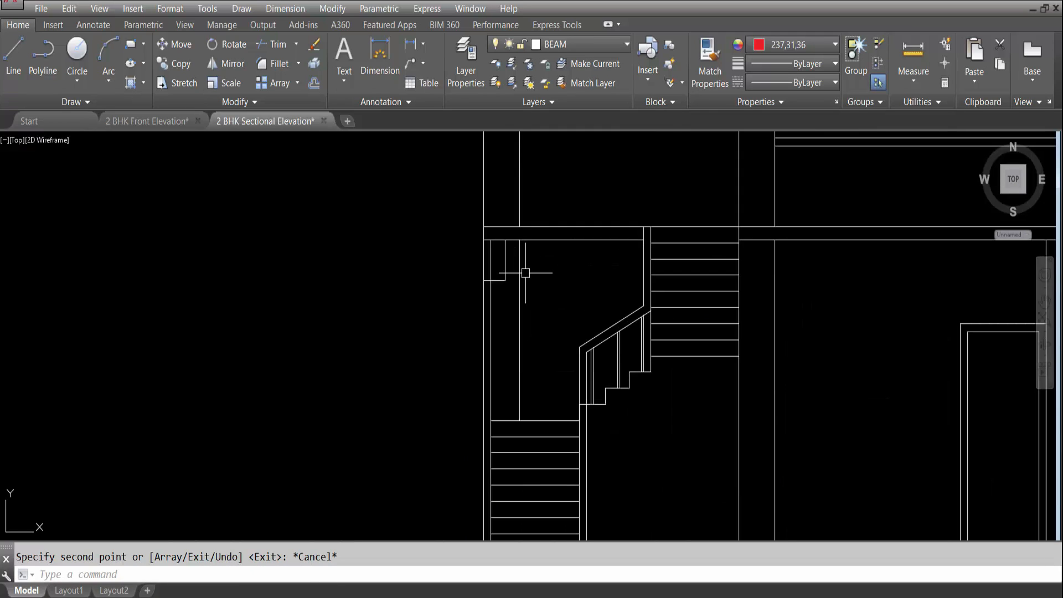
type("tr")
key("Return")
key("Return")
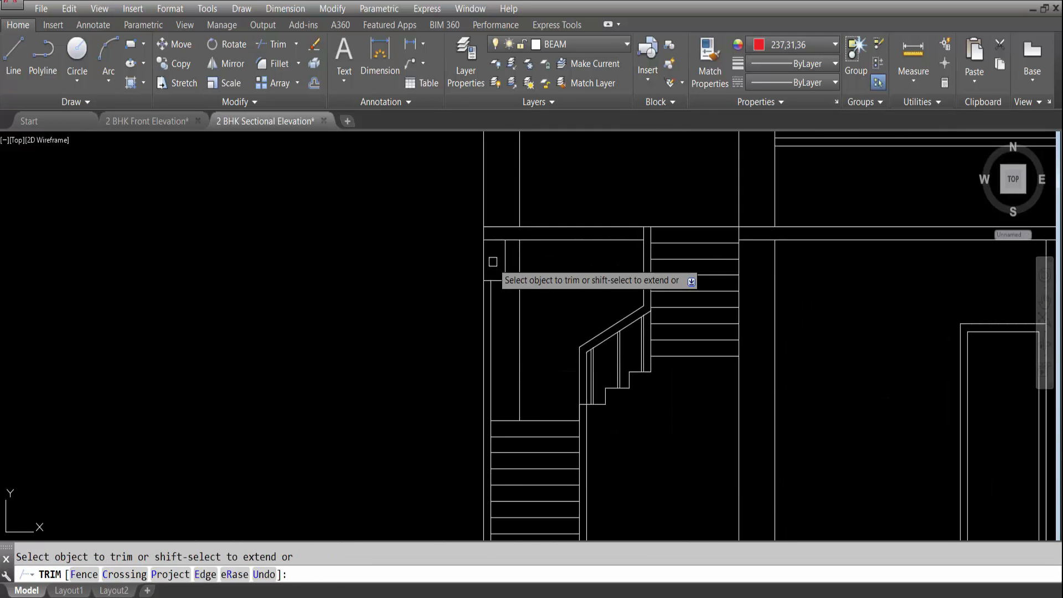
scroll(514, 252, "down", 3)
scroll(513, 386, "up", 4)
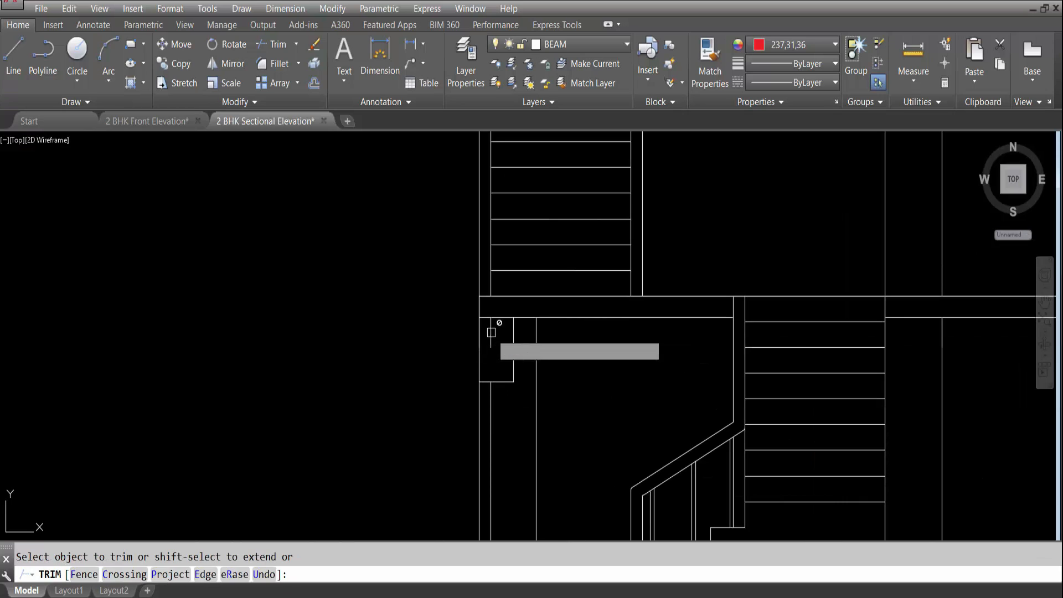
scroll(506, 381, "down", 3)
scroll(498, 408, "up", 3)
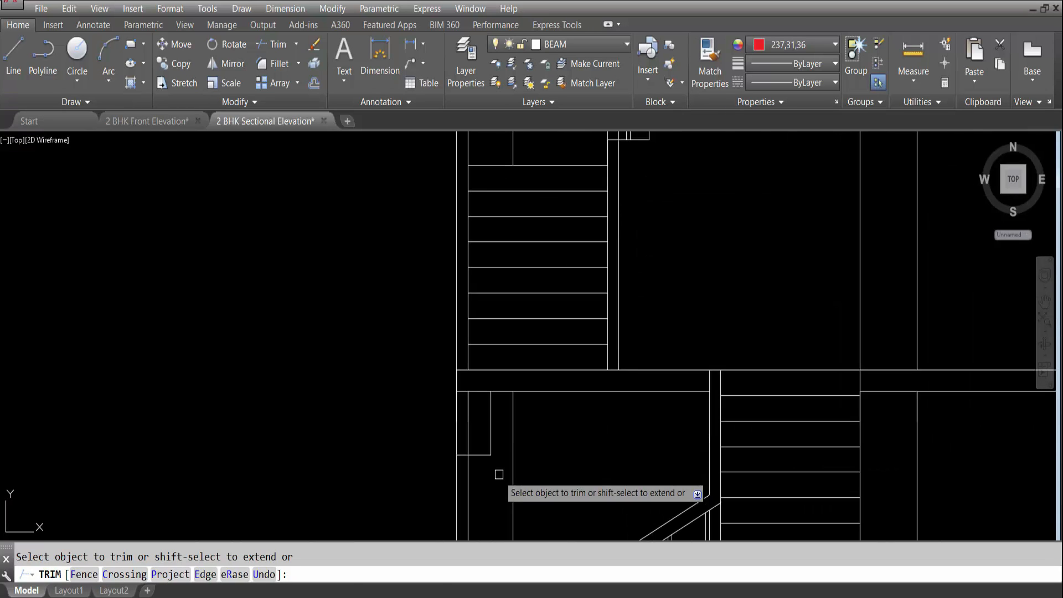
left_click(474, 434)
left_click(463, 408)
scroll(470, 438, "down", 3)
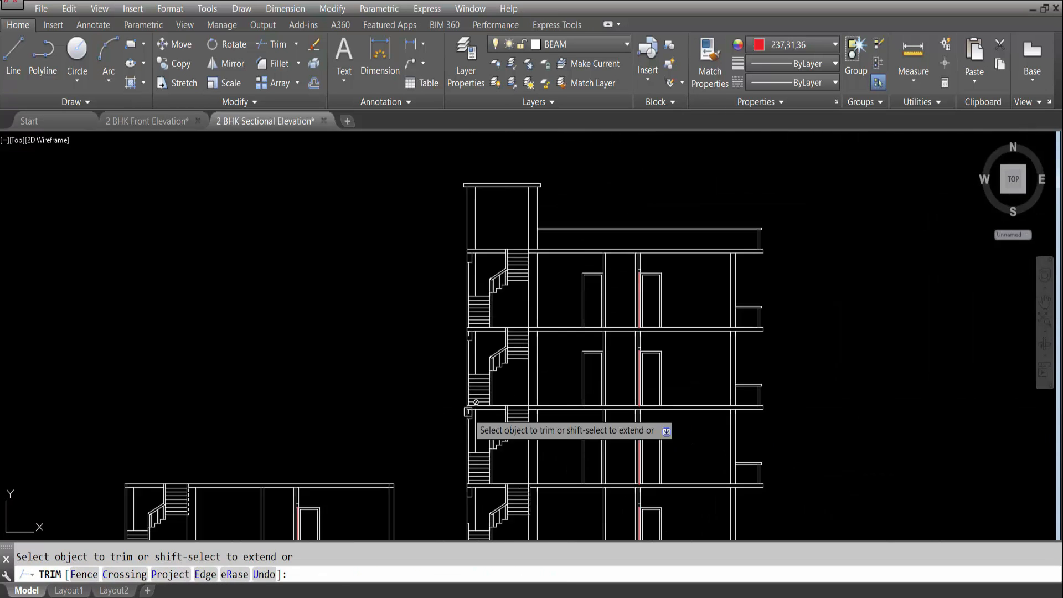
scroll(477, 490, "up", 3)
scroll(468, 425, "down", 3)
key("Escape")
Erase the leftover inner wall segments inside the copied beams beside the staircase.
scroll(449, 369, "up", 4)
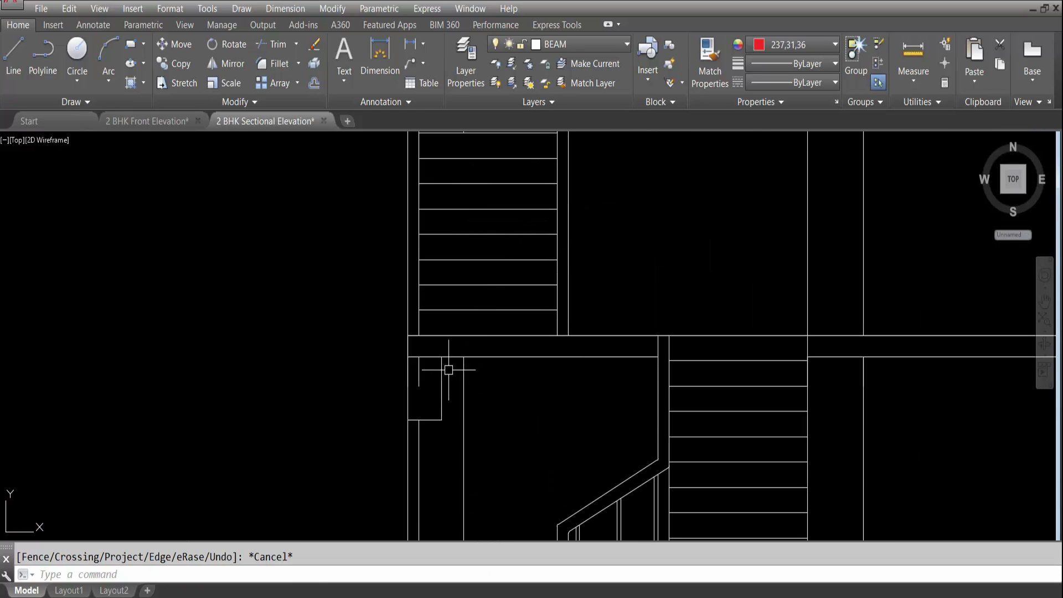
left_click(432, 378)
left_click(415, 387)
key("Delete")
scroll(466, 367, "down", 5)
scroll(448, 283, "up", 5)
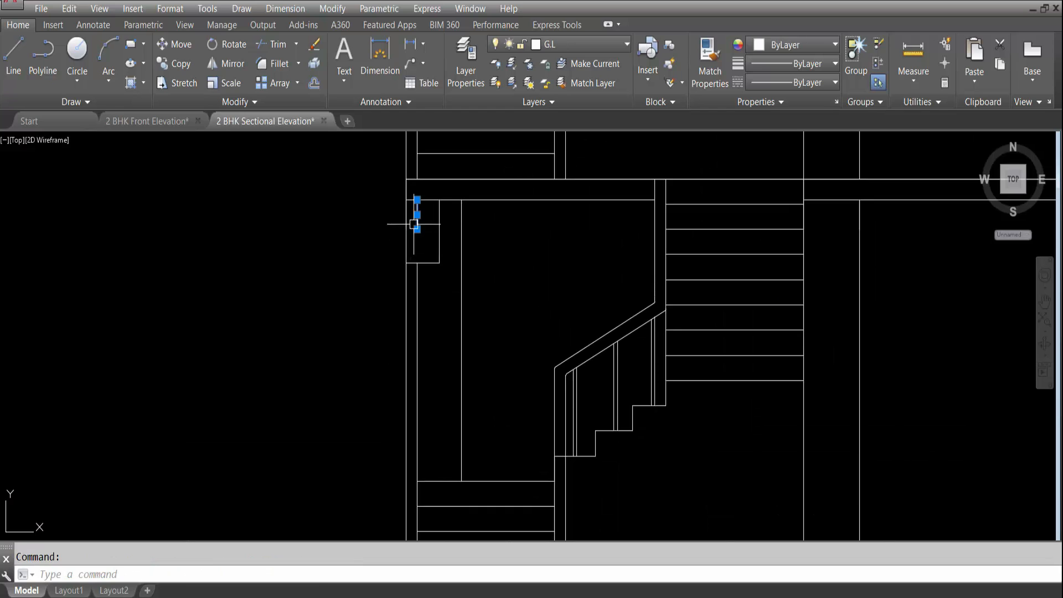
scroll(487, 377, "down", 5)
scroll(481, 191, "up", 4)
scroll(499, 277, "down", 4)
middle_click_drag(522, 405, 513, 315)
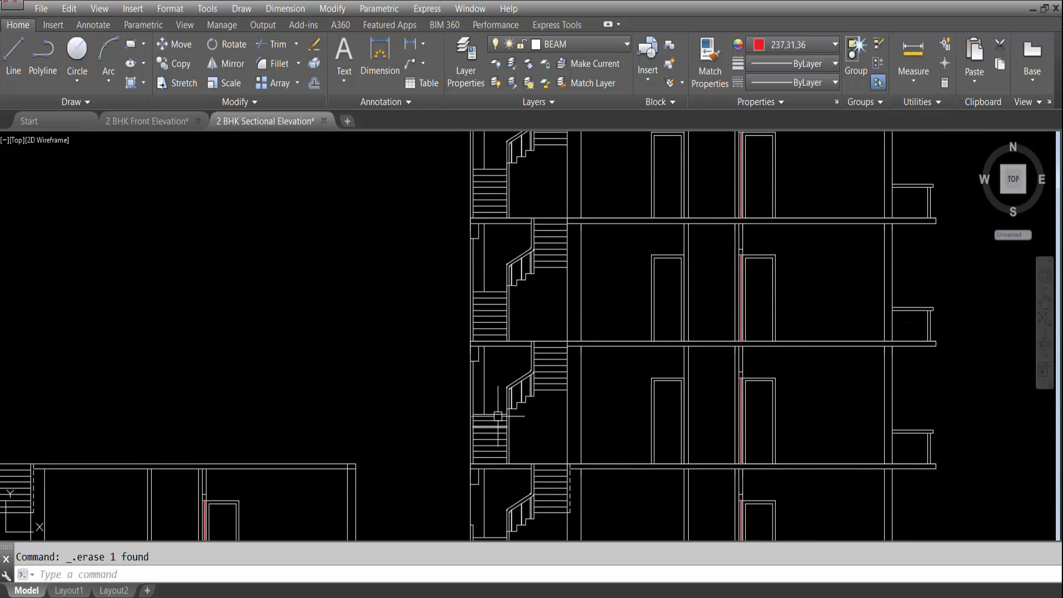
Erase the inner wall lines beneath the copied beams beside the staircase on the upper floors.
scroll(472, 415, "up", 4)
scroll(457, 326, "down", 4)
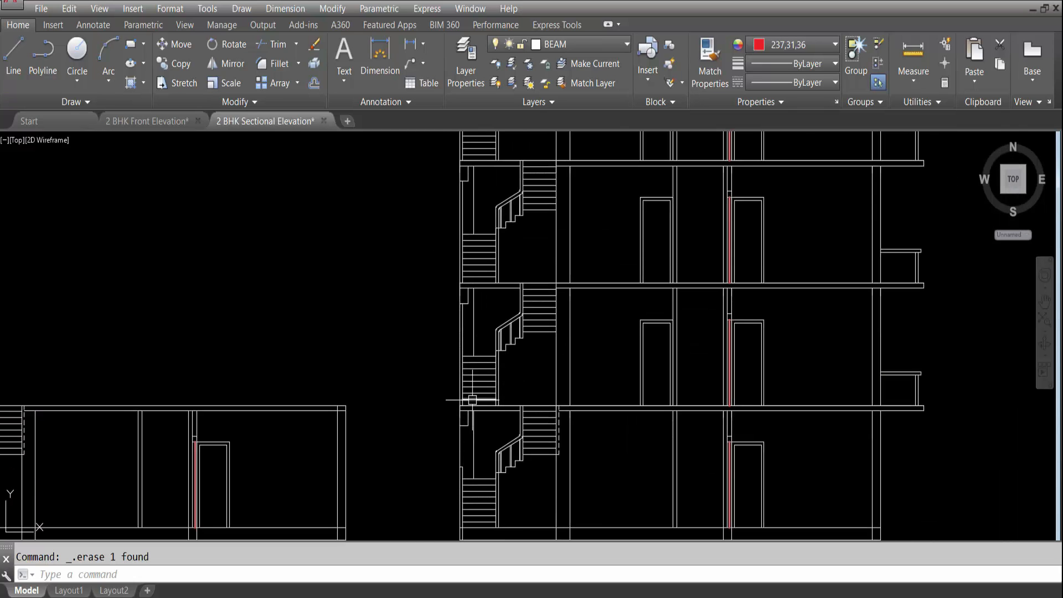
scroll(469, 327, "up", 2)
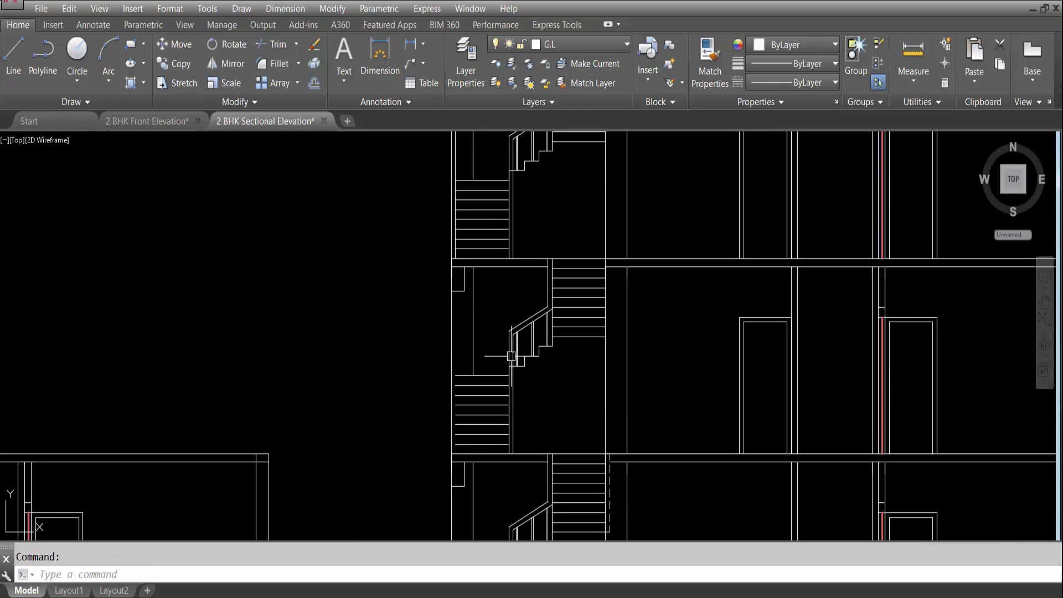
scroll(536, 444, "down", 3)
scroll(485, 254, "up", 4)
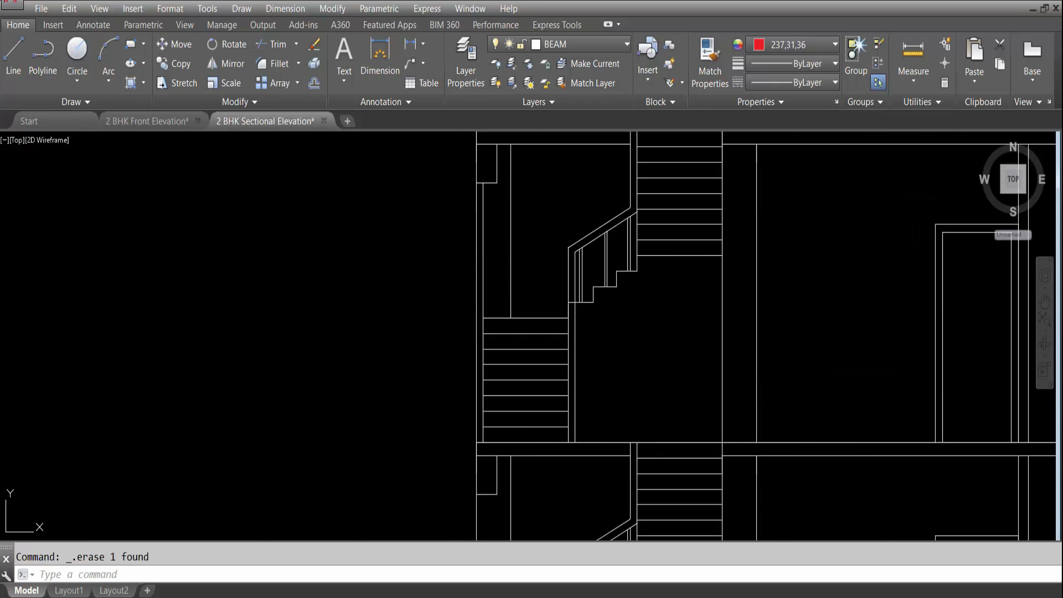
scroll(527, 373, "down", 3)
scroll(517, 235, "up", 3)
key("Escape")
scroll(524, 263, "down", 5)
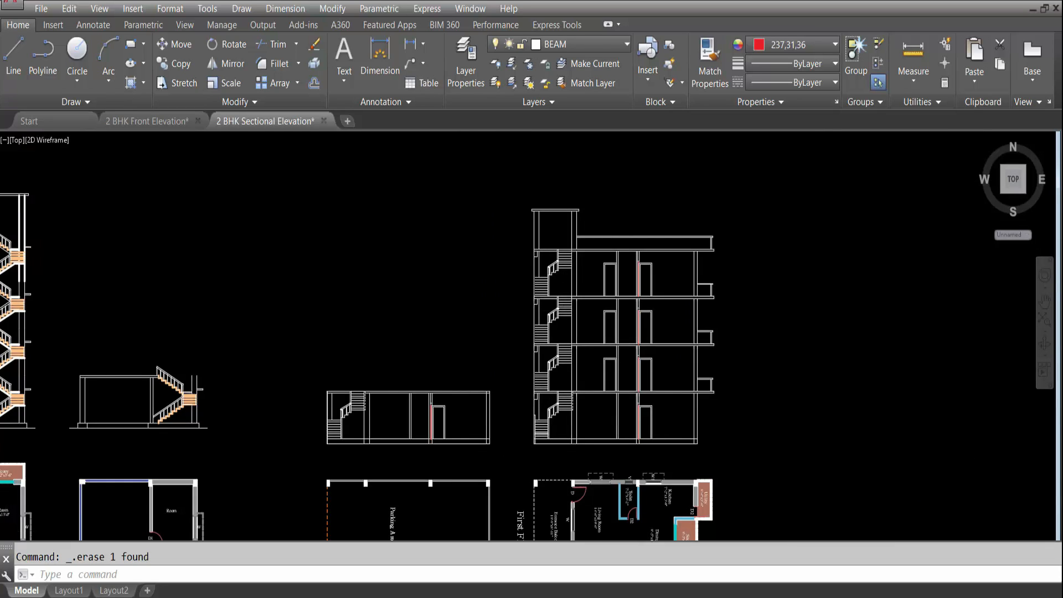
Copy the ground-floor half-height wall lines beside the staircase to the matching stair corner on the floor above.
scroll(535, 440, "up", 6)
left_click(526, 409)
scroll(508, 190, "up", 3)
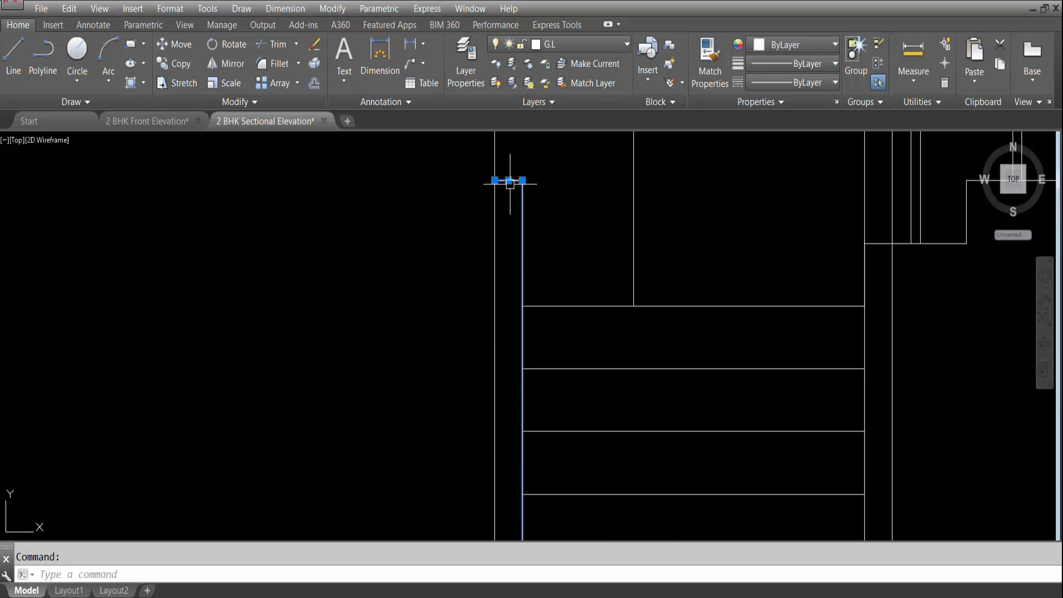
scroll(548, 260, "down", 3)
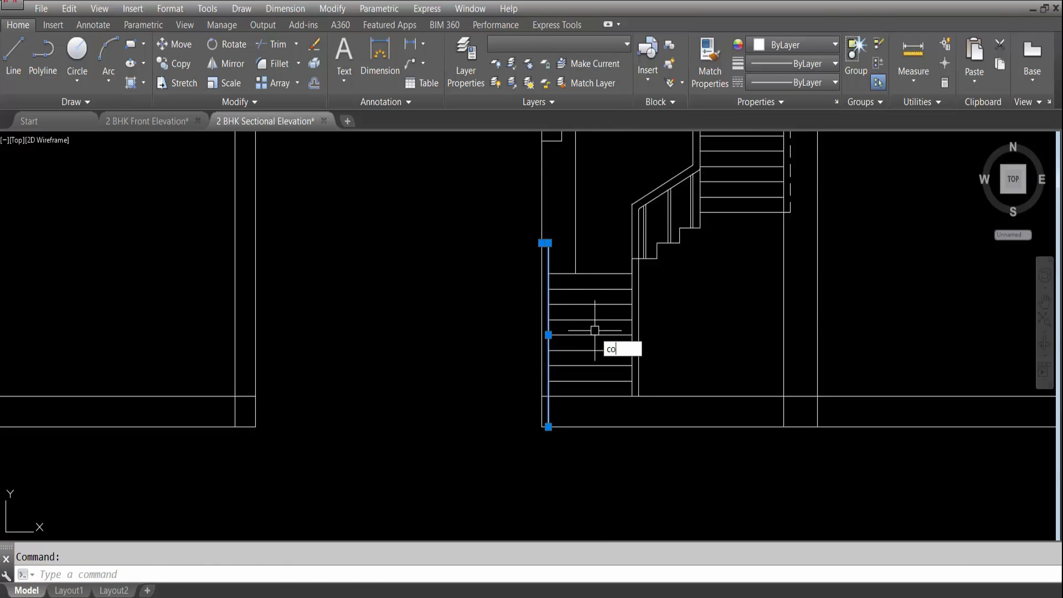
key("Return")
left_click(548, 274)
scroll(581, 372, "down", 5)
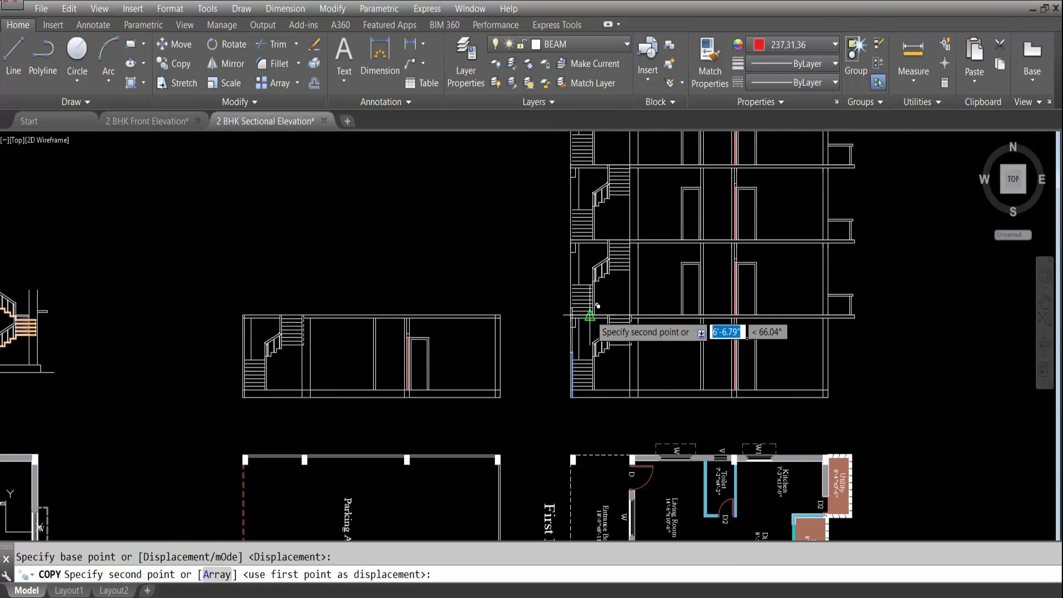
scroll(590, 315, "up", 4)
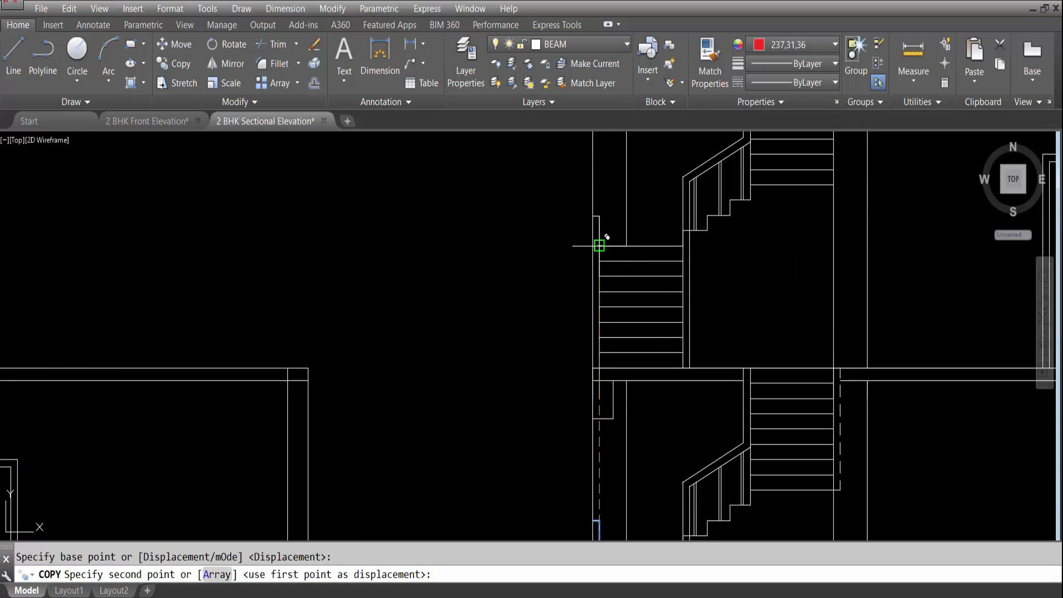
left_click(599, 245)
key("Escape")
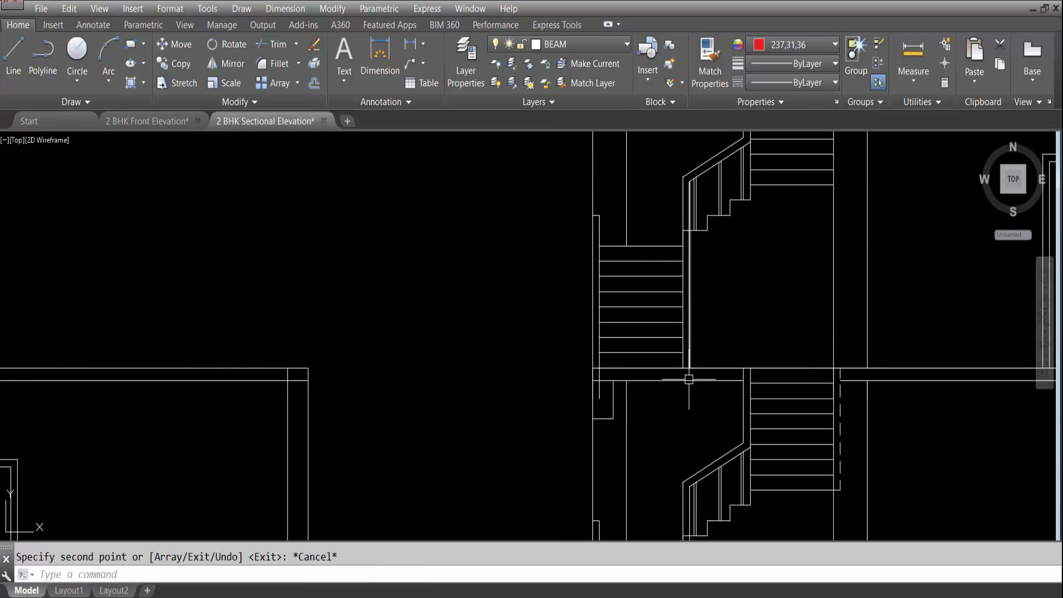
Trim the part of the copied half-height wall line that runs below the first upper floor's slab.
type("tr")
key("Return")
key("Return")
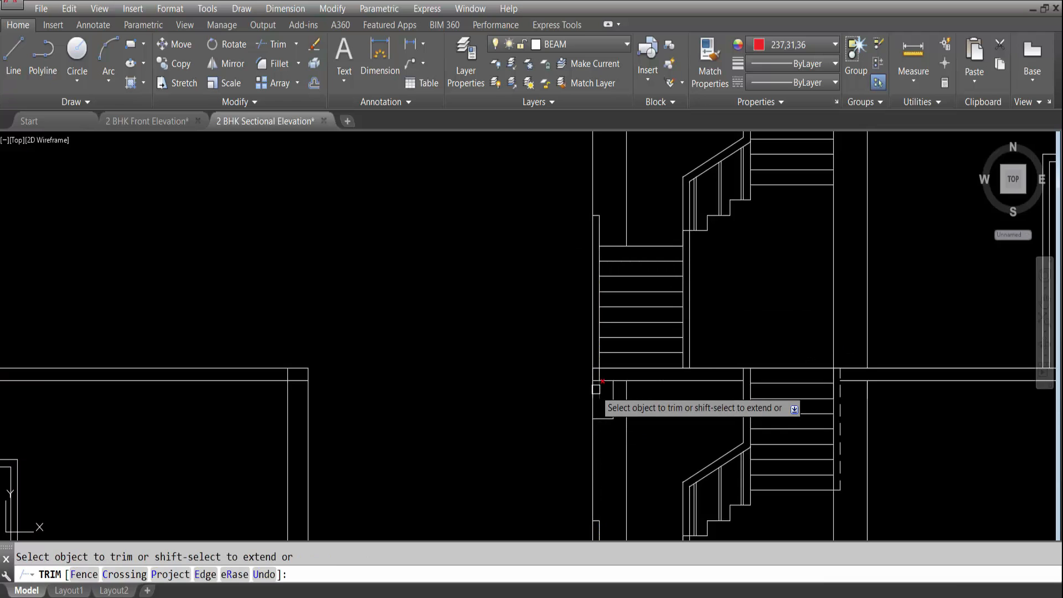
scroll(603, 374, "up", 4)
scroll(720, 448, "down", 3)
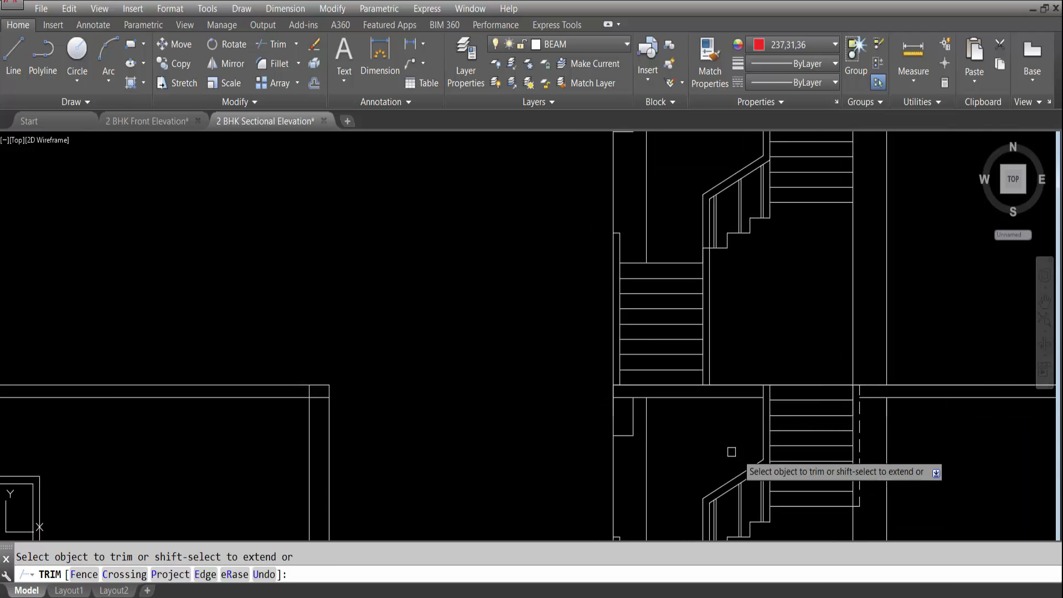
key("Escape")
scroll(722, 372, "down", 2)
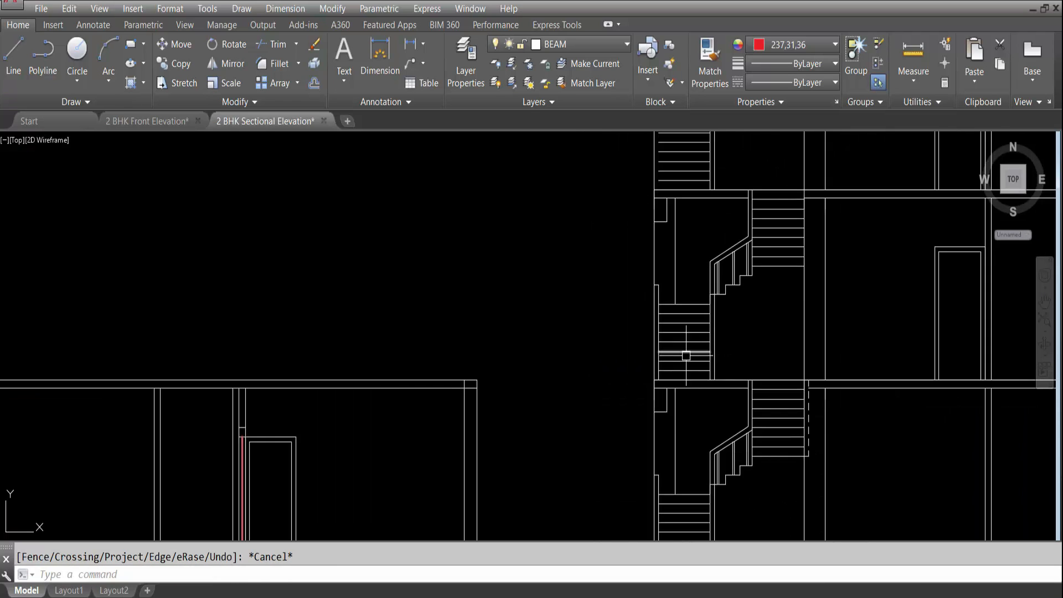
Trim the ground-floor half-height wall line where it extends below the floor line beside the lowest stair flight.
scroll(687, 408, "up", 2)
scroll(608, 357, "down", 4)
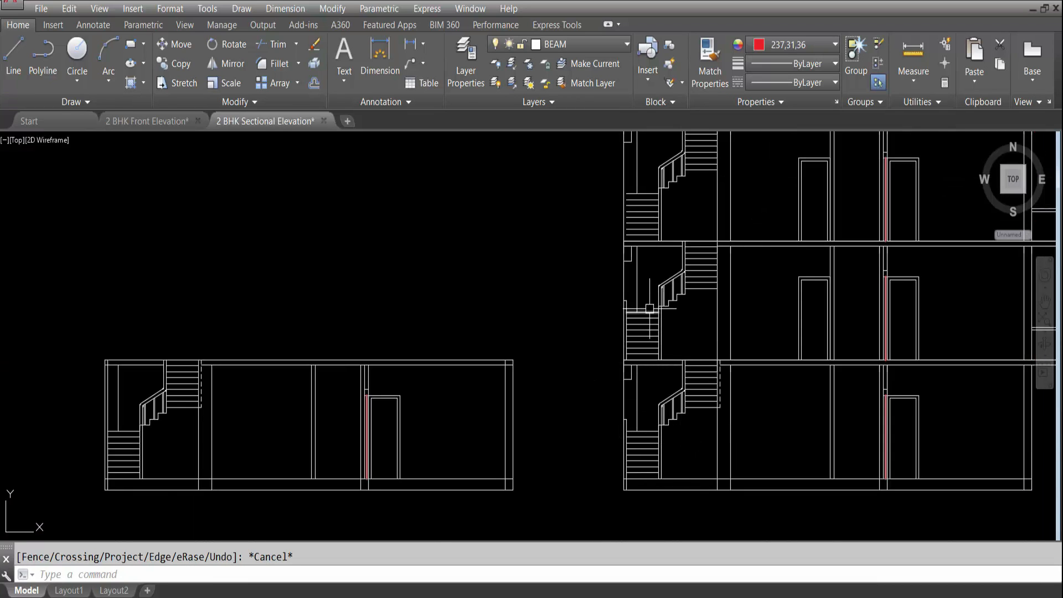
scroll(621, 332, "up", 2)
scroll(621, 333, "down", 2)
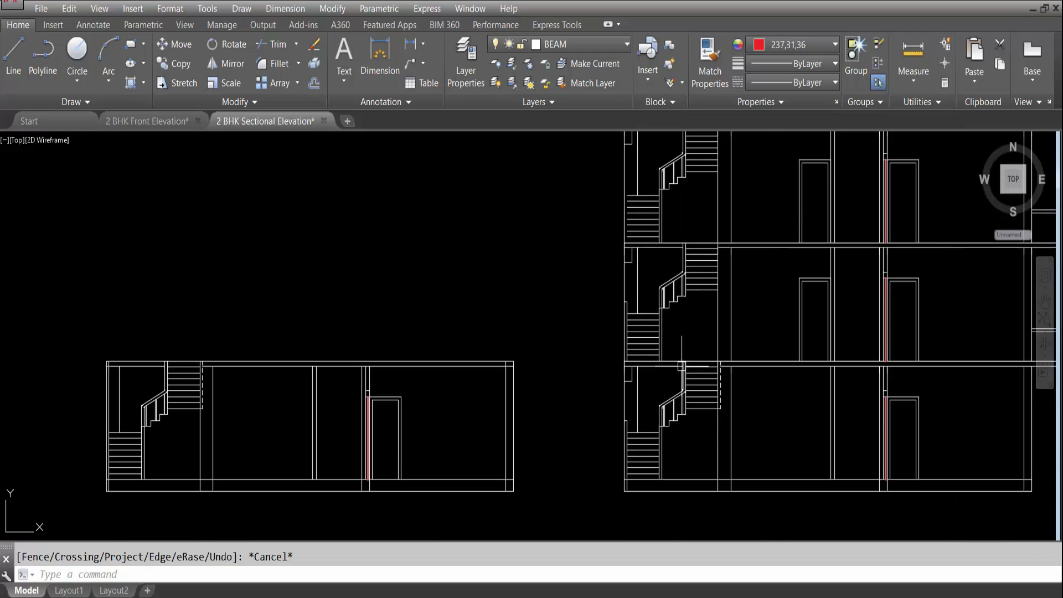
scroll(681, 366, "up", 2)
scroll(568, 400, "up", 2)
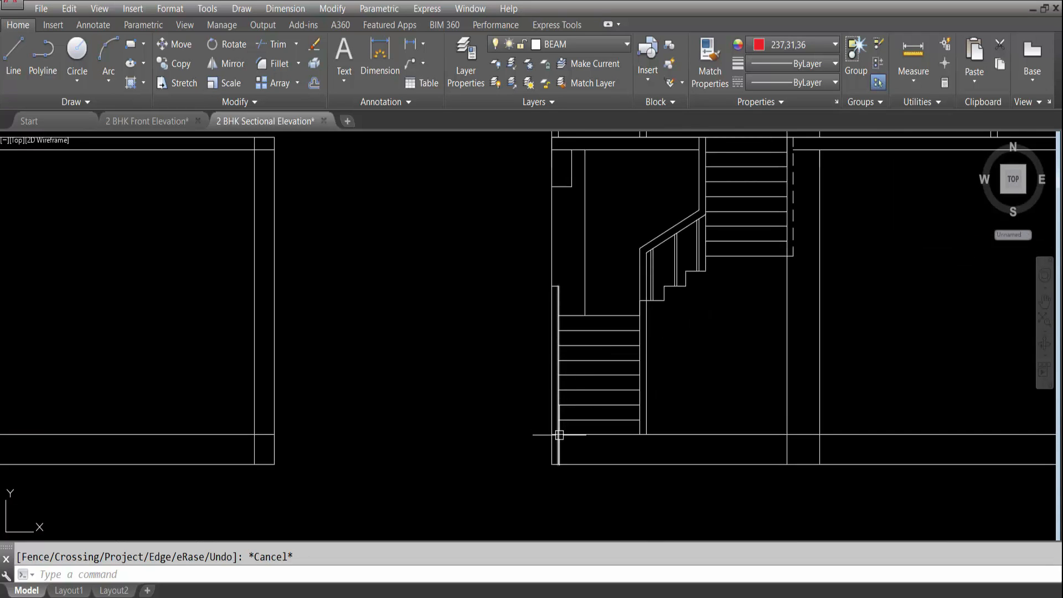
key("Return")
key("Return")
key("Escape")
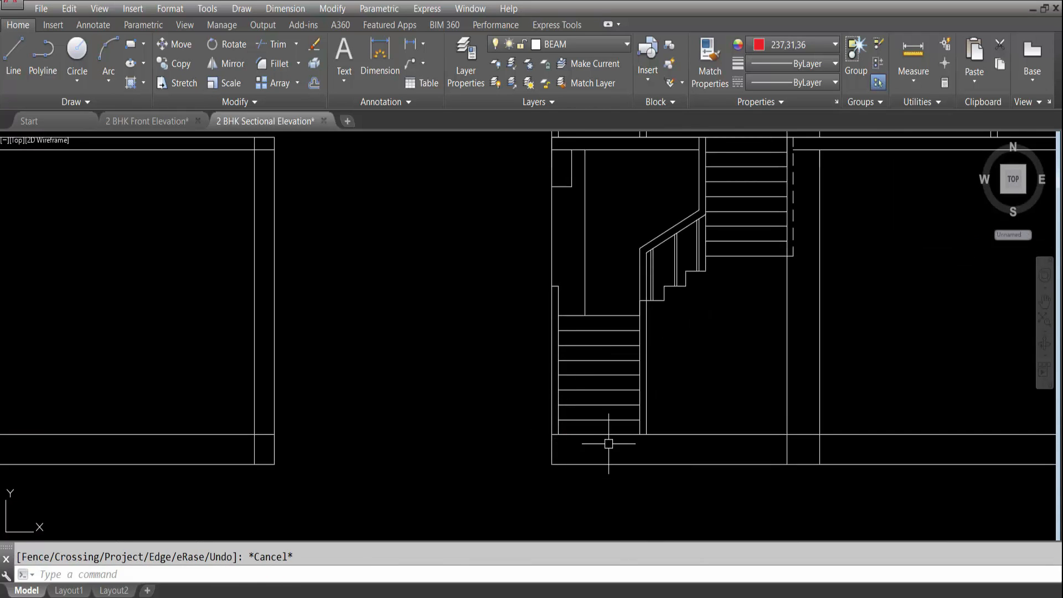
Copy the trimmed half-height wall lines from the first upper floor to the matching stair corners of the two remaining upper floors.
scroll(609, 442, "down", 3)
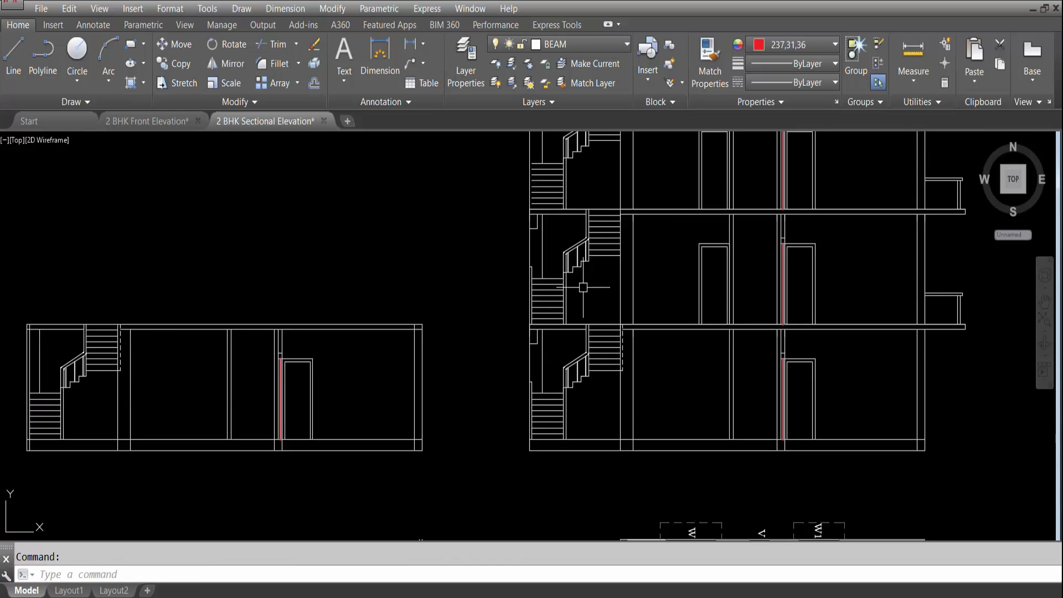
scroll(531, 286, "up", 5)
left_click(540, 246)
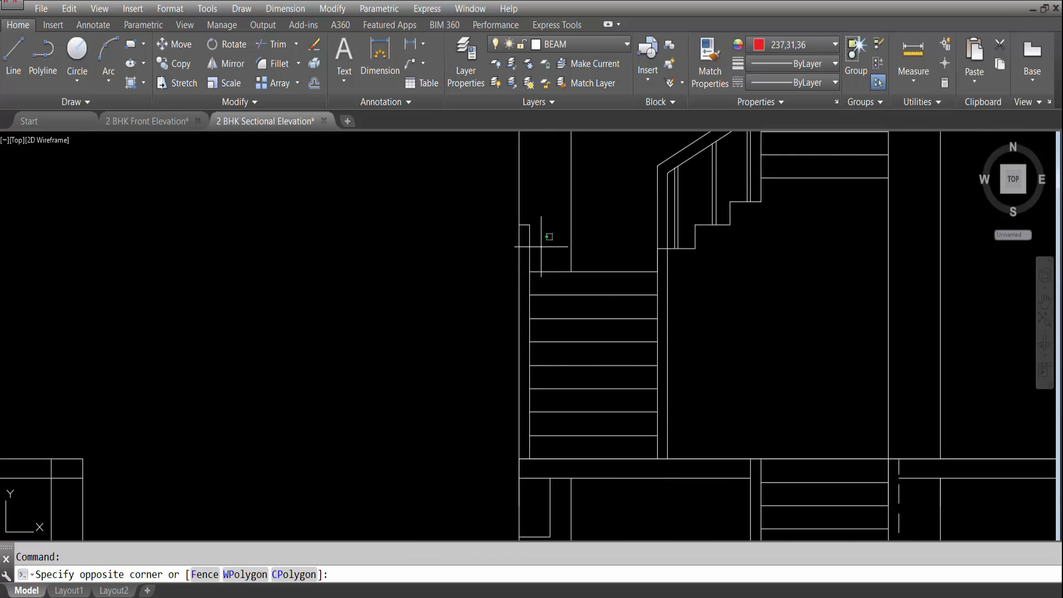
left_click(524, 209)
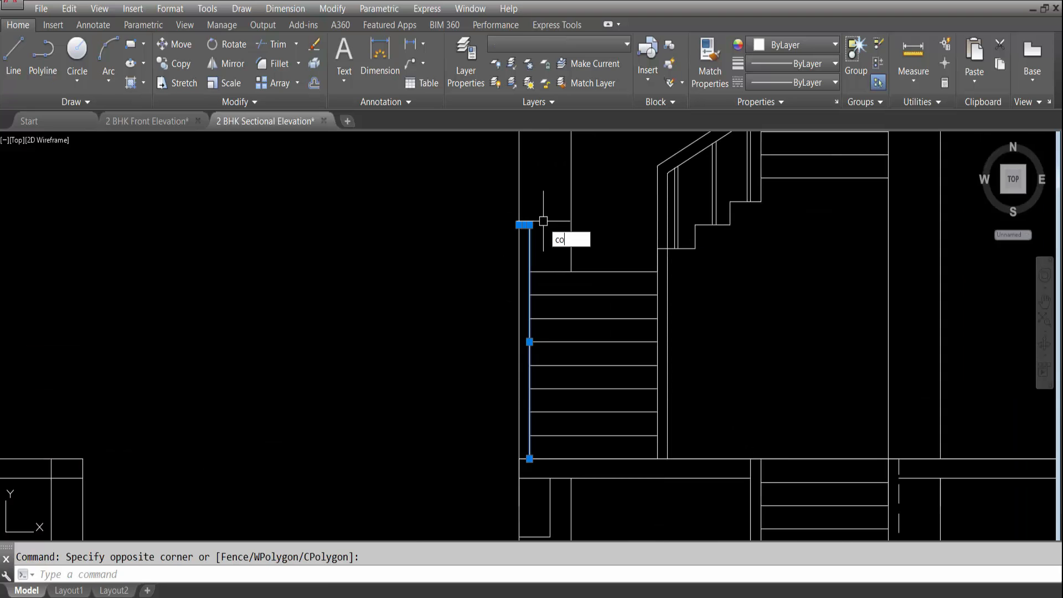
type("co")
key("Return")
scroll(553, 354, "down", 3)
scroll(540, 380, "up", 4)
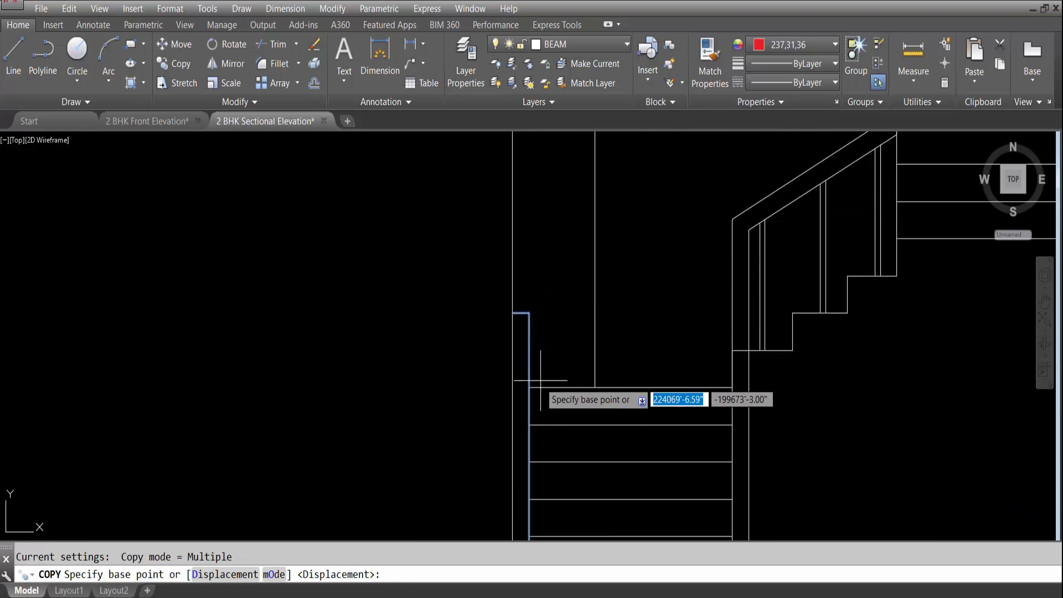
left_click(528, 384)
scroll(548, 387, "down", 4)
scroll(550, 254, "up", 4)
left_click(565, 409)
scroll(570, 212, "down", 4)
scroll(570, 211, "up", 4)
left_click(570, 231)
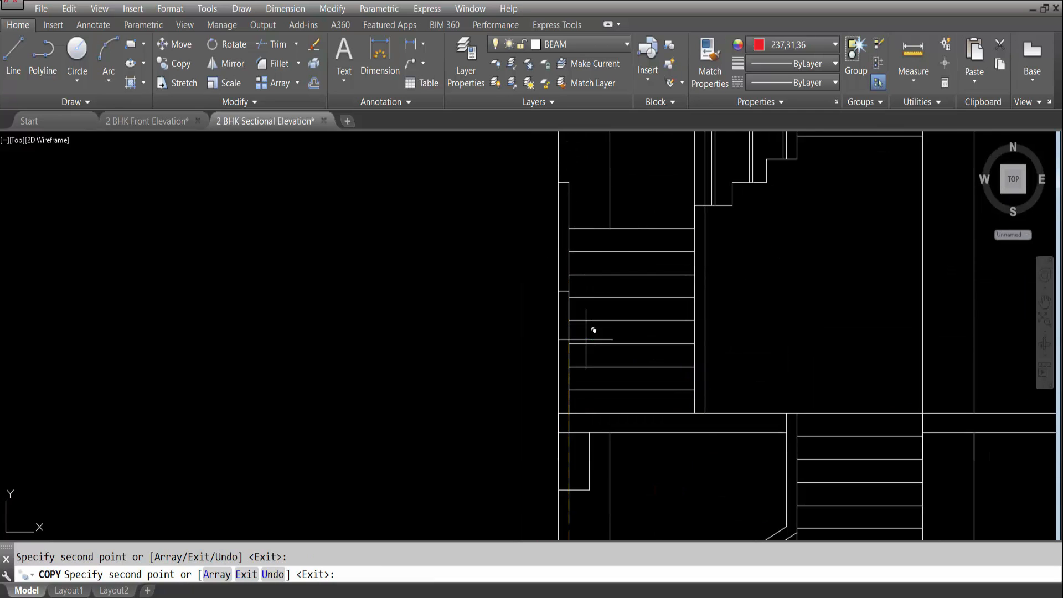
scroll(593, 329, "down", 4)
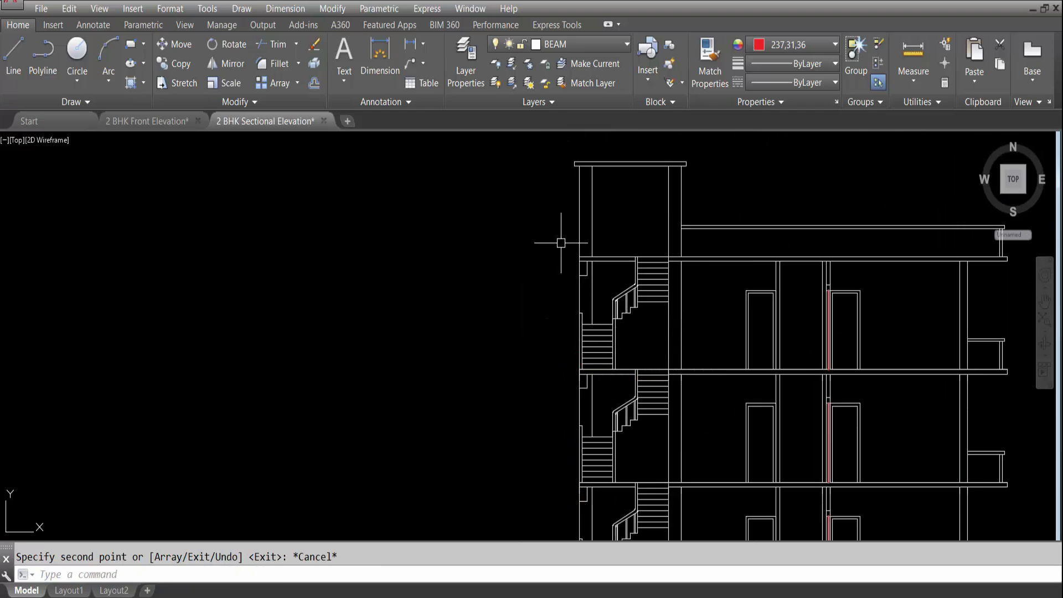
Examine the stair-side wall details on all floors of the section against the columns and staircase in the first floor plan.
scroll(561, 242, "up", 2)
scroll(530, 189, "down", 2)
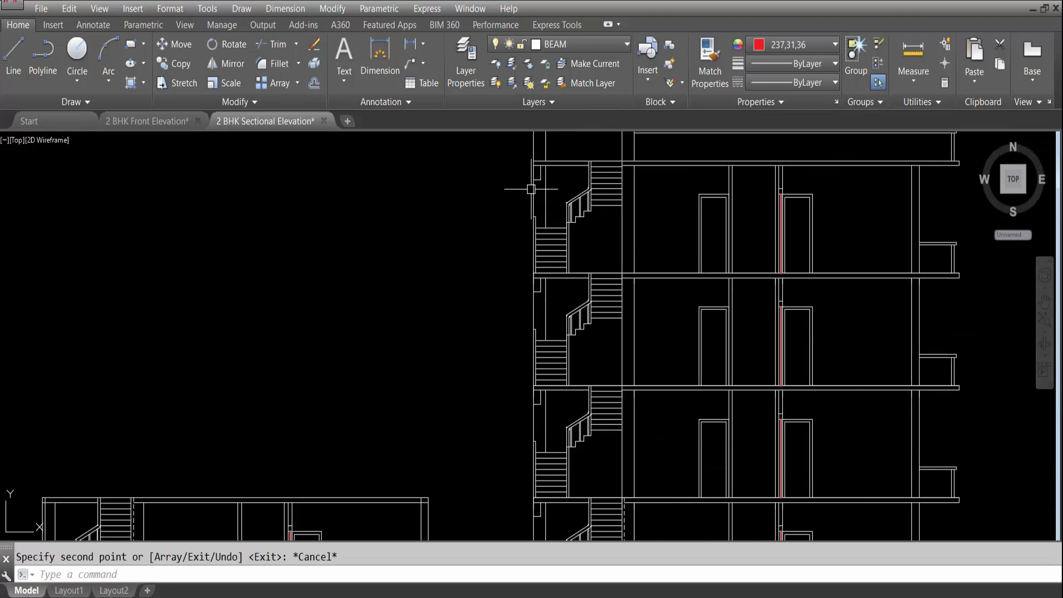
scroll(548, 446, "down", 2)
scroll(528, 477, "up", 4)
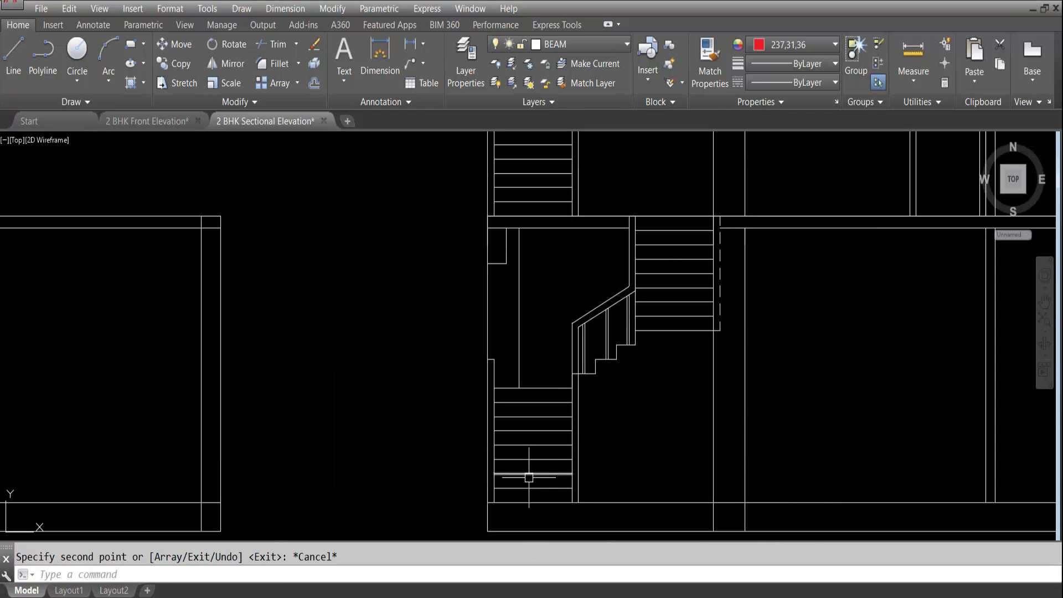
scroll(506, 321, "down", 3)
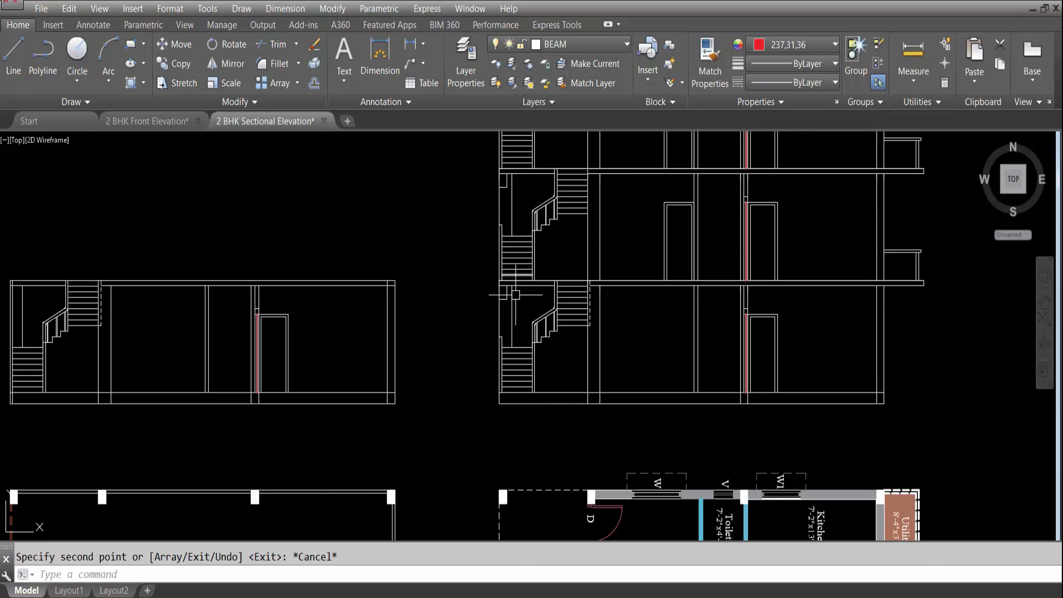
scroll(503, 409, "down", 3)
scroll(503, 409, "up", 7)
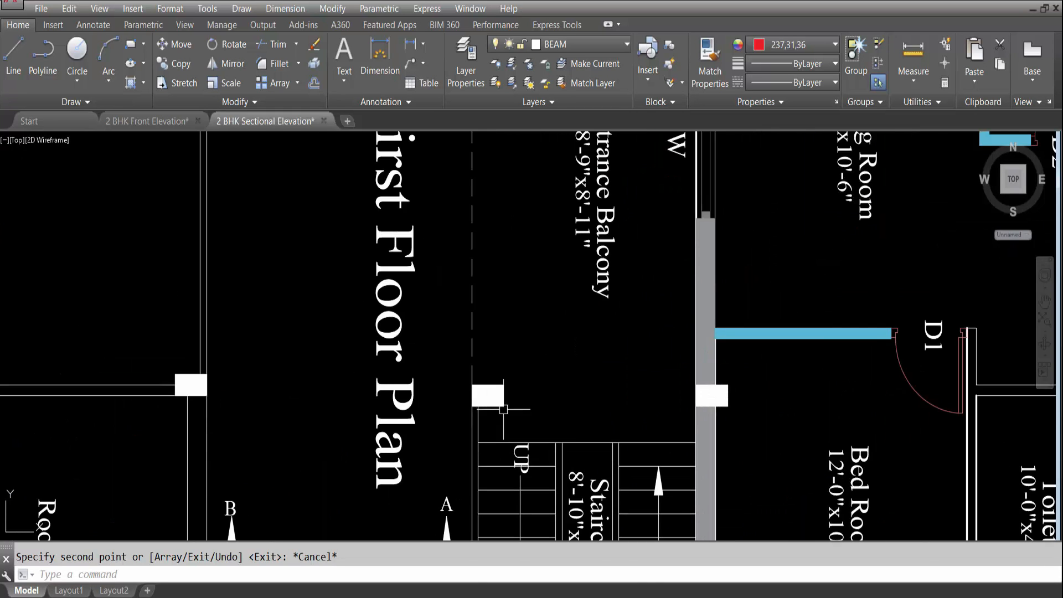
scroll(478, 413, "down", 3)
scroll(478, 412, "up", 4)
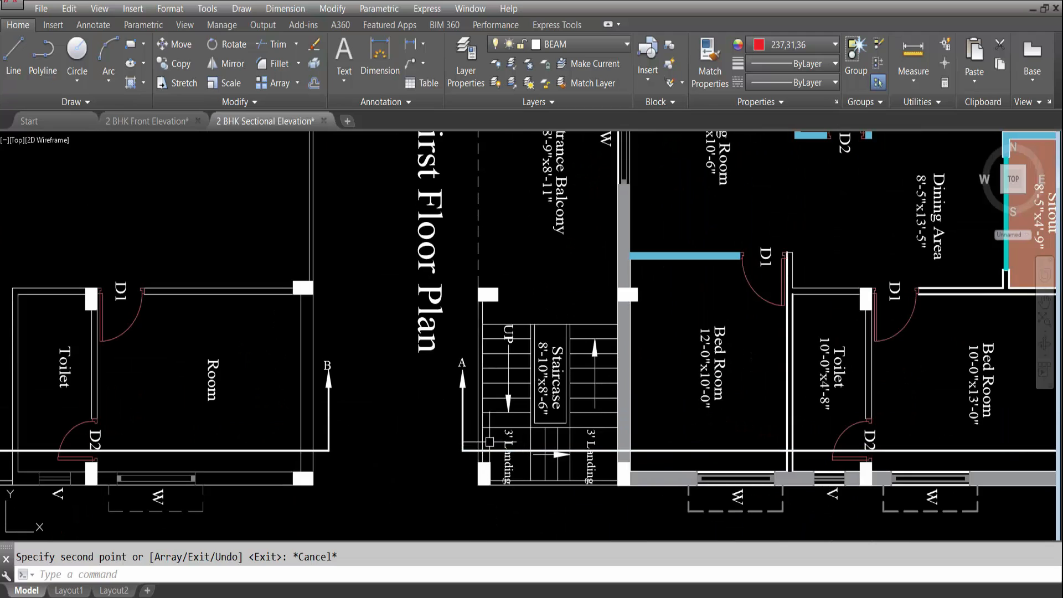
Project a temporary vertical construction line from the column corner above the plan's staircase up to the section, and remove it.
scroll(499, 293, "up", 2)
type("l")
key("Return")
type("v")
key("Return")
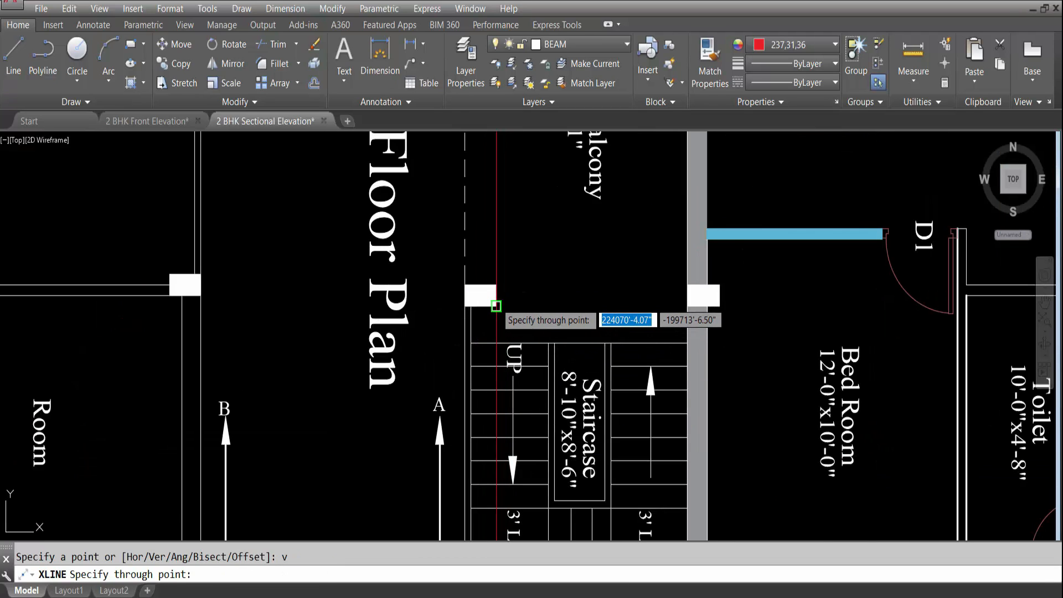
scroll(496, 305, "down", 3)
scroll(540, 190, "up", 4)
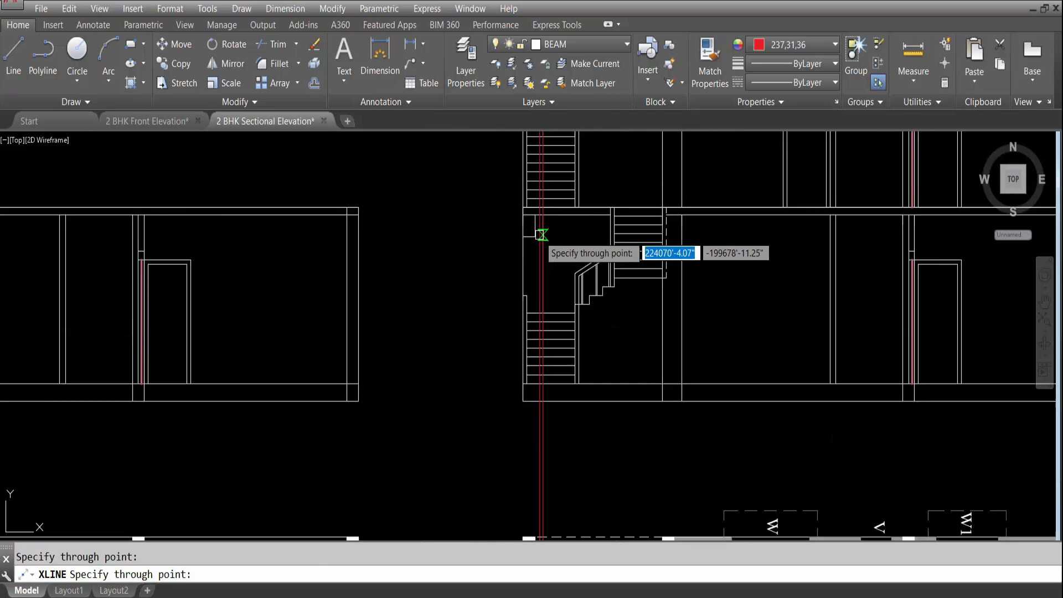
key("Escape")
scroll(543, 235, "up", 2)
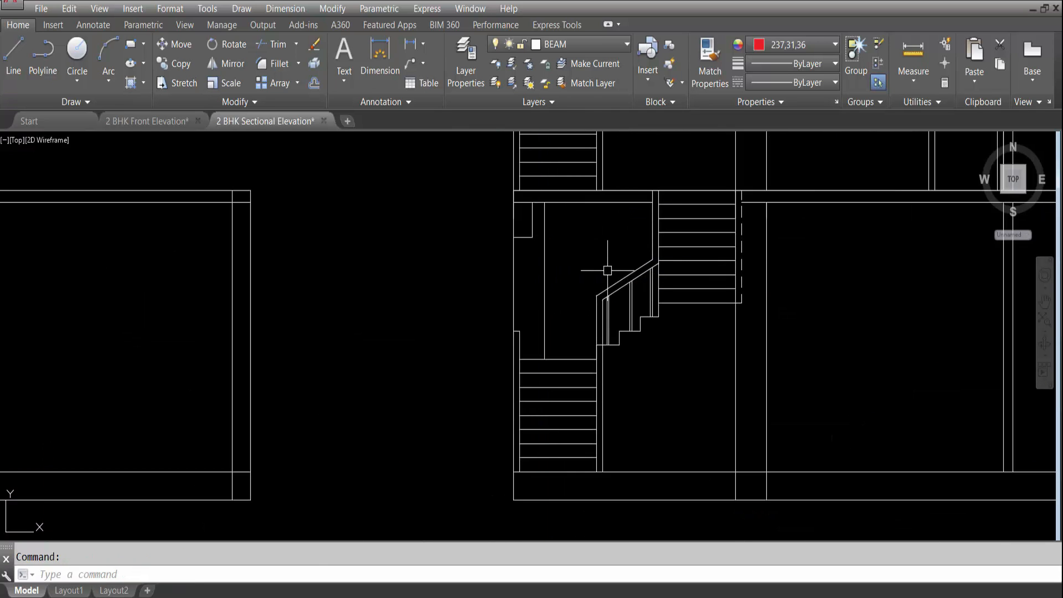
Compare the section's stair-side beams and half-height walls with the entrance balcony and staircase edge in the first floor plan.
scroll(511, 230, "down", 3)
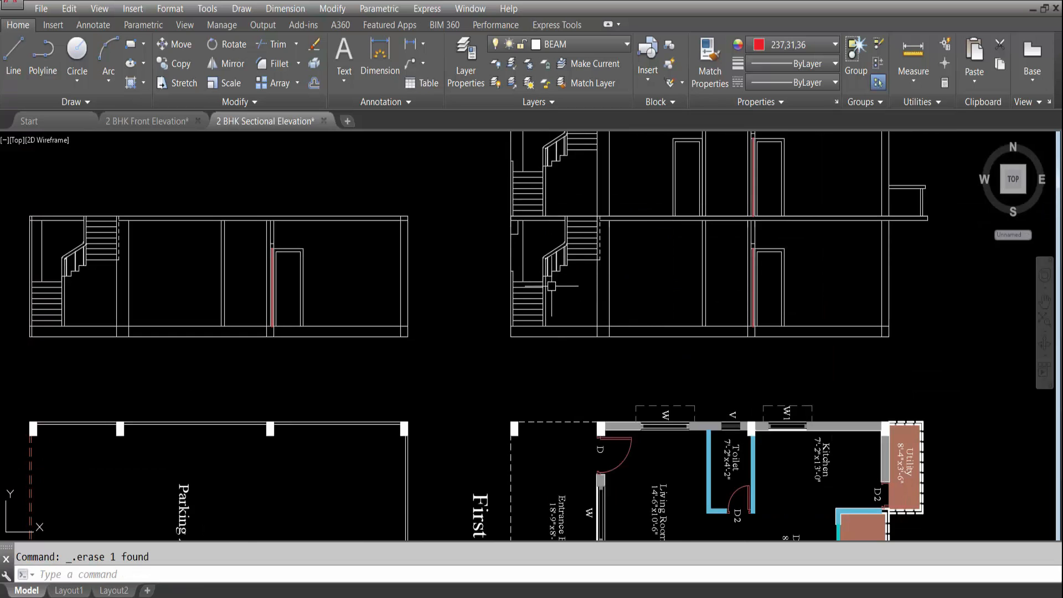
scroll(552, 286, "down", 3)
scroll(510, 261, "up", 5)
scroll(510, 236, "down", 4)
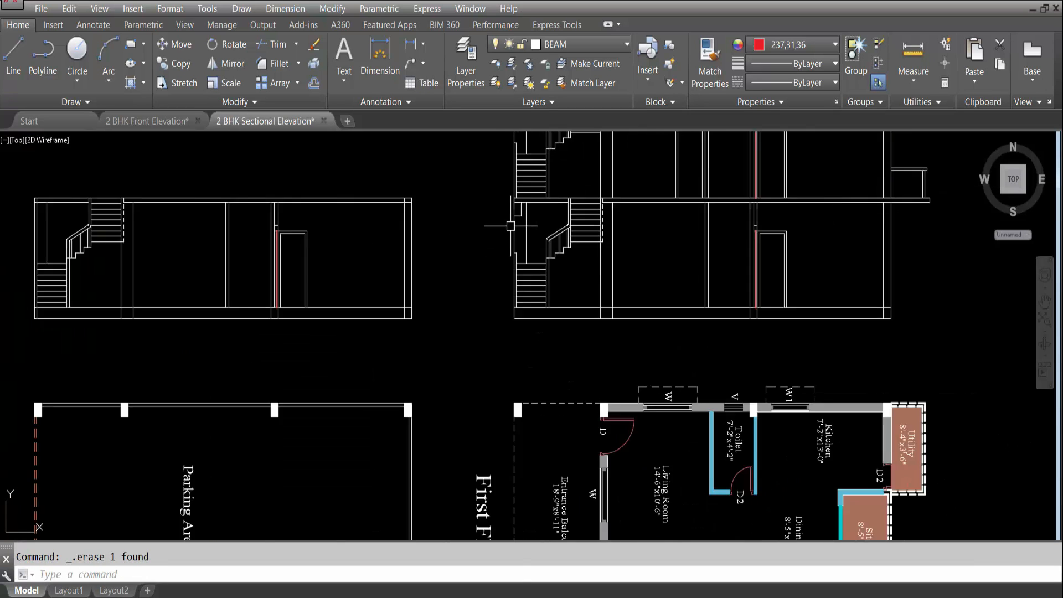
scroll(498, 459, "up", 4)
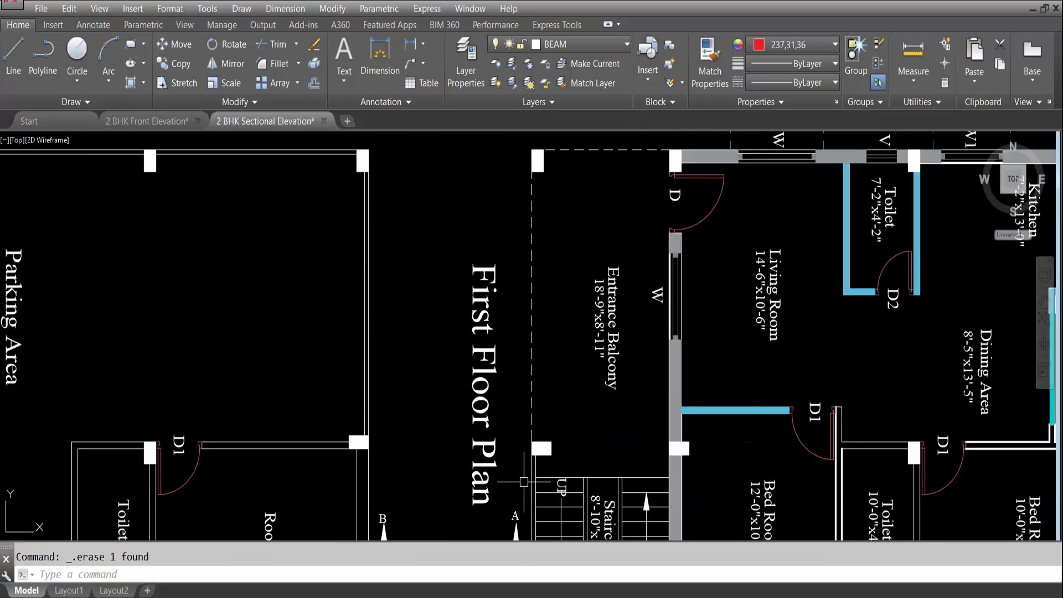
scroll(524, 481, "down", 4)
scroll(523, 338, "up", 5)
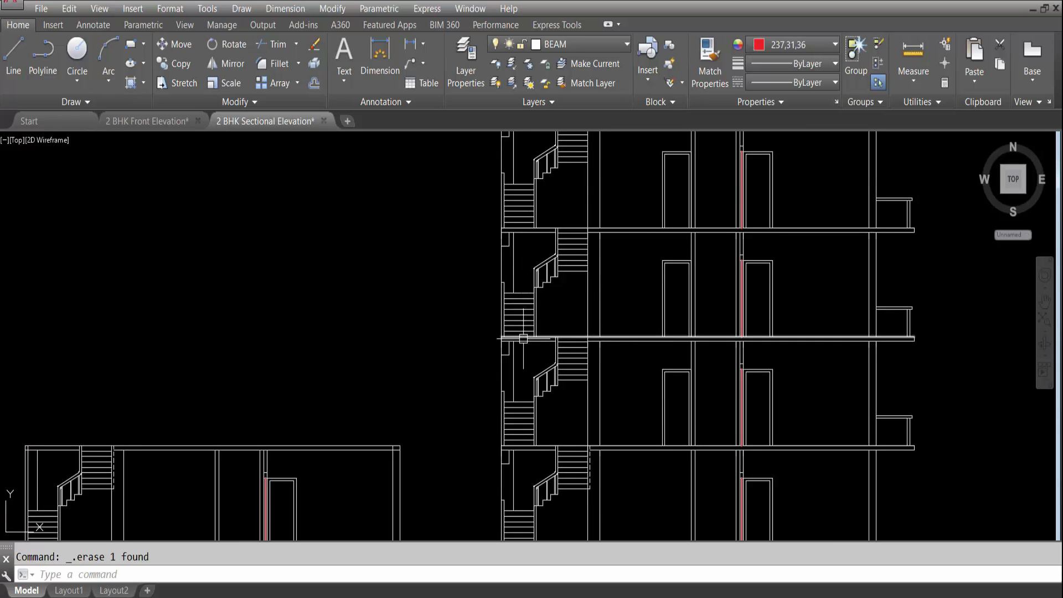
scroll(507, 220, "up", 4)
scroll(507, 221, "down", 5)
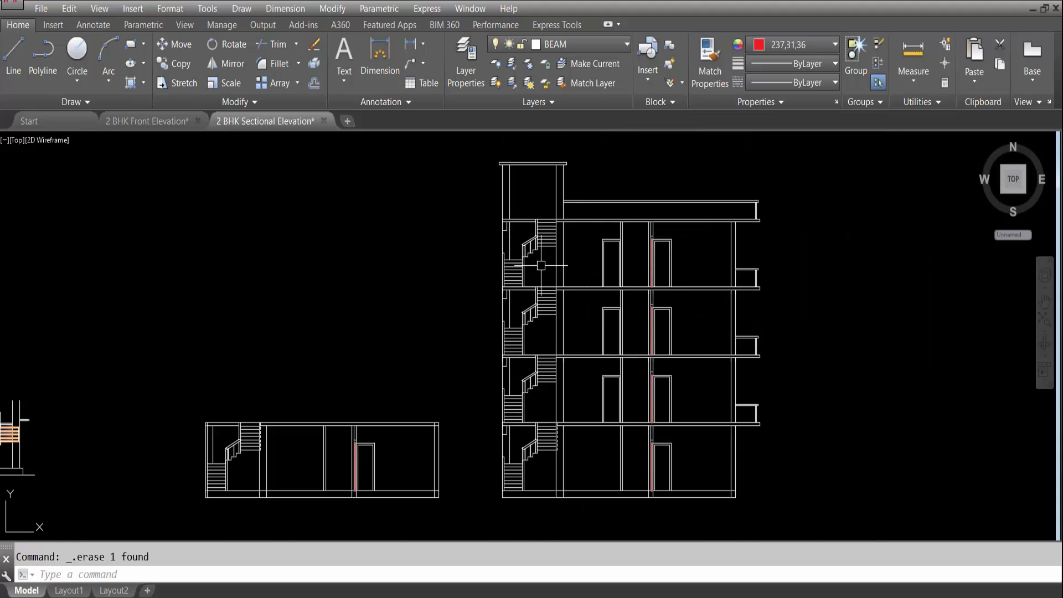
scroll(517, 256, "down", 2)
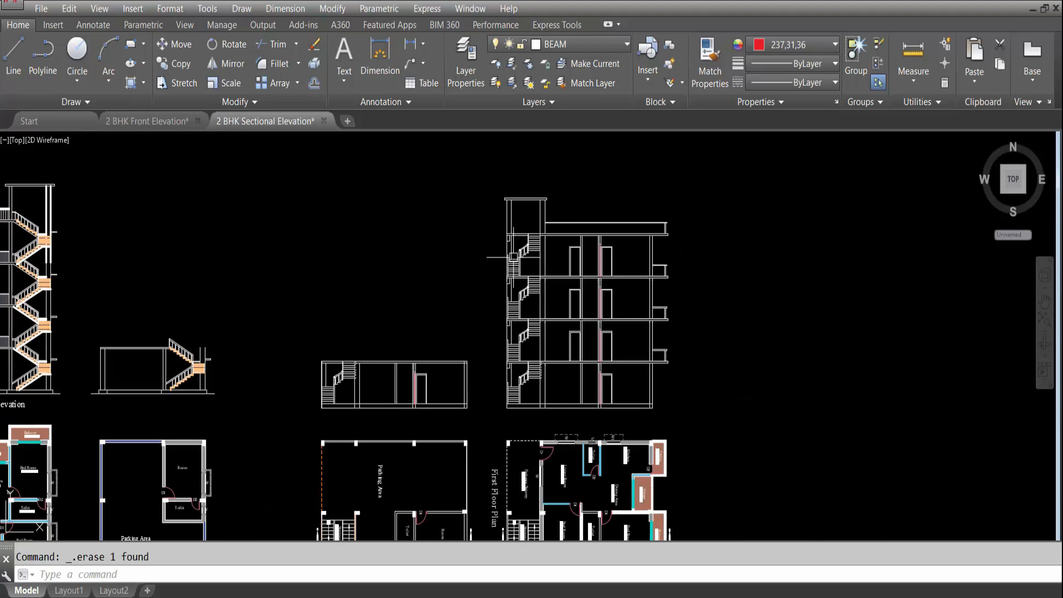
Examine what the A-B section line crosses in the first floor plan, from the staircase landing through the bed rooms and toilet.
middle_click_drag(537, 425, 537, 365)
scroll(537, 365, "up", 6)
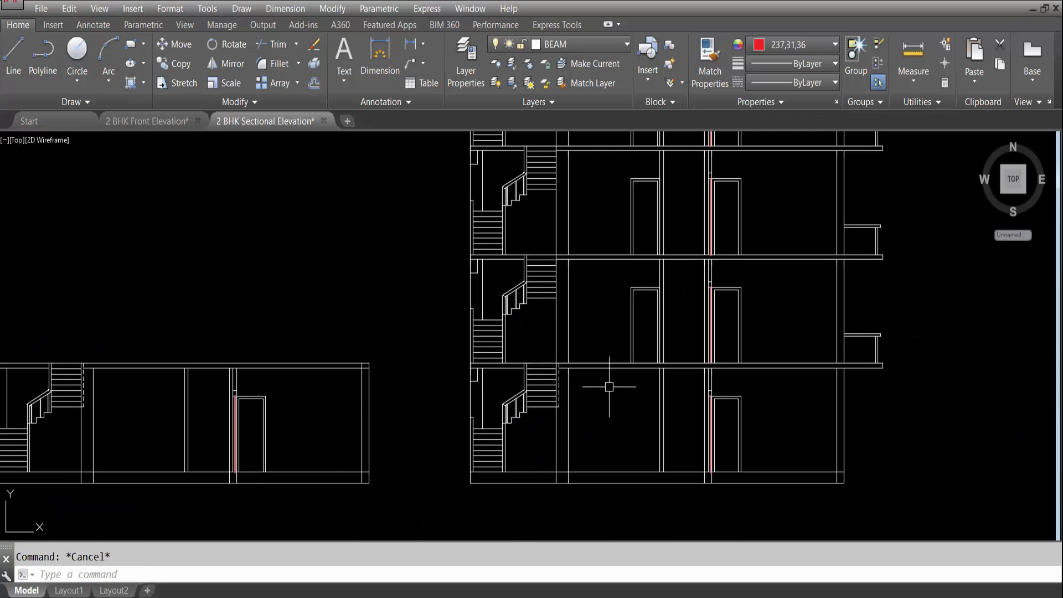
scroll(608, 386, "up", 3)
scroll(559, 332, "down", 8)
scroll(545, 423, "up", 6)
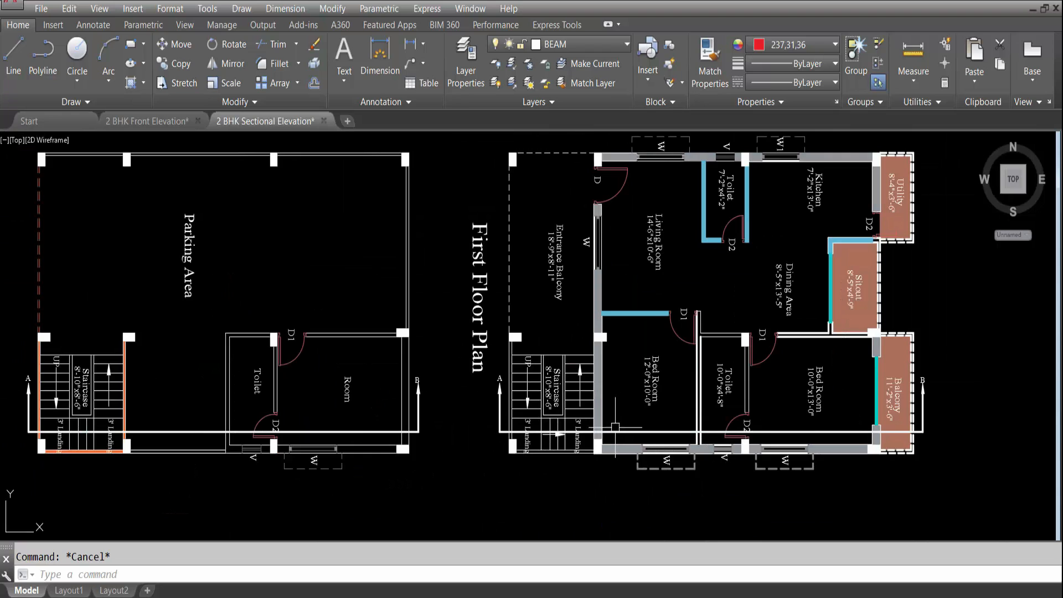
scroll(615, 426, "up", 6)
scroll(551, 429, "down", 4)
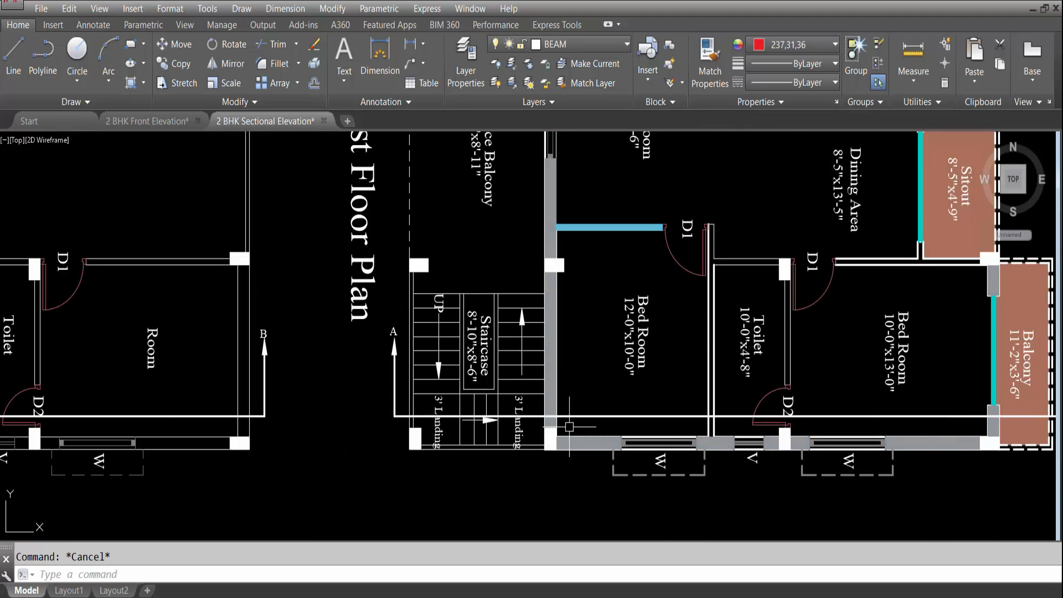
Project vertical construction lines from both edges of the wall beside the first floor plan's staircase up to the section.
key("Return")
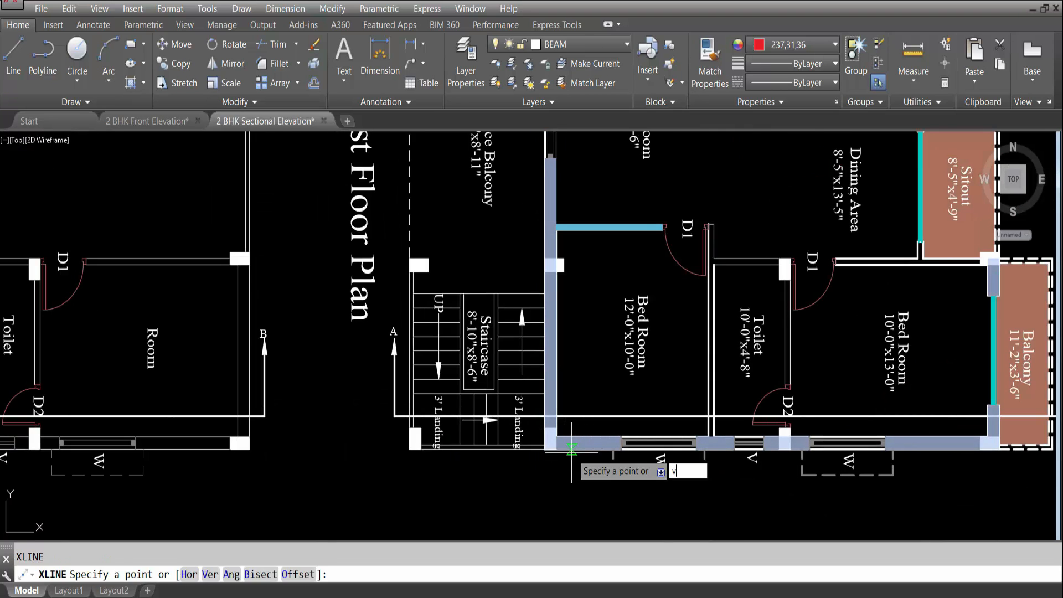
type("v")
key("Return")
scroll(545, 440, "up", 4)
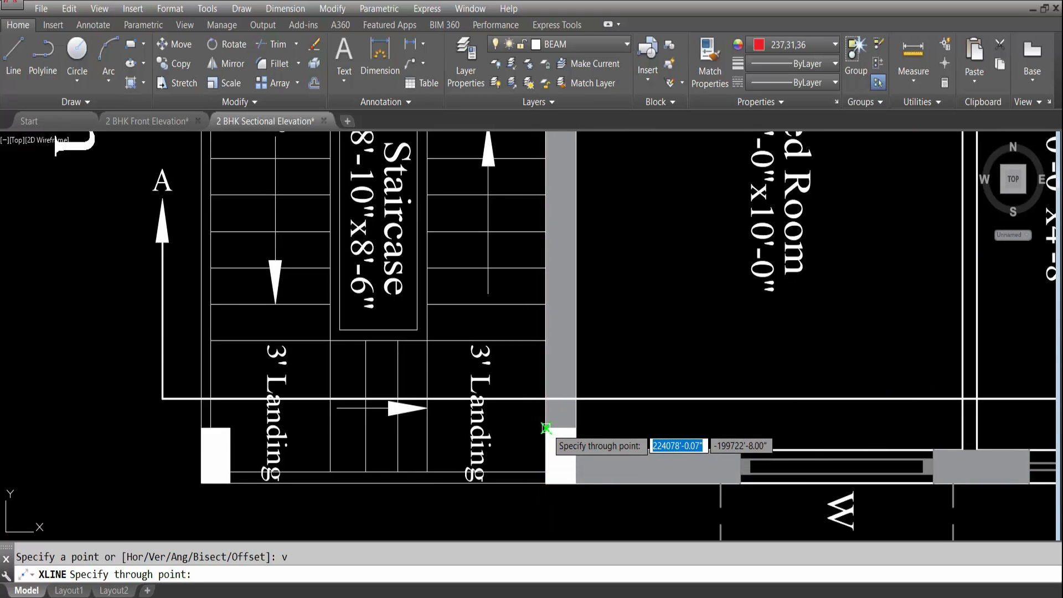
left_click(546, 434)
scroll(591, 525, "down", 2)
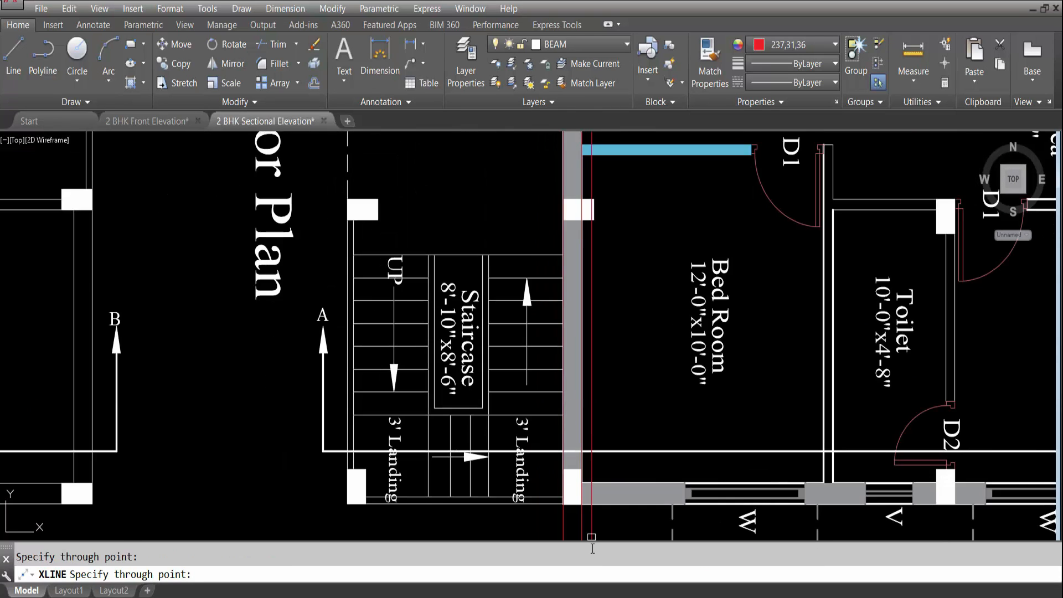
scroll(570, 385, "down", 5)
scroll(570, 277, "down", 3)
scroll(576, 166, "up", 7)
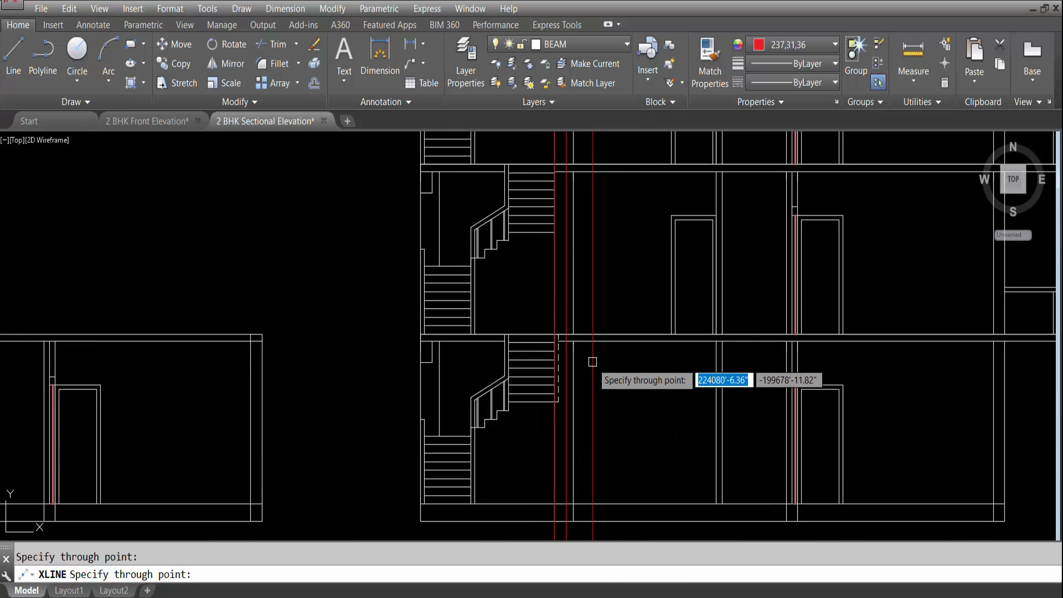
key("Escape")
scroll(557, 341, "up", 2)
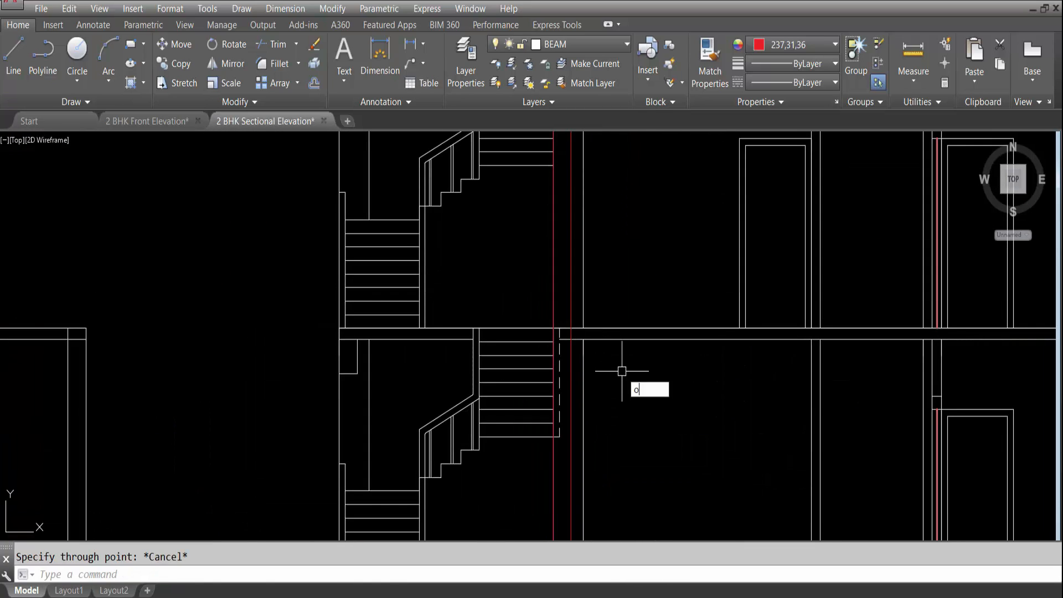
Offset the underside of the slab above the ground floor 15 inches downward for the beam's bottom edge.
type("o")
key("Return")
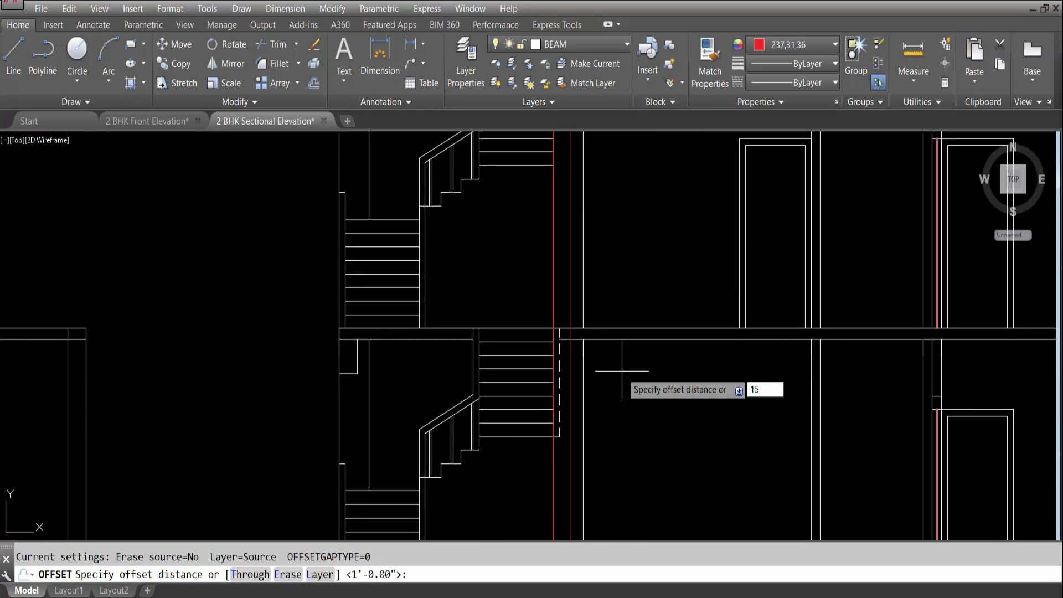
key("Return")
left_click(602, 339)
left_click(618, 458)
key("Escape")
Extend the offset line to the stair-side construction line and trim off its part beyond the second construction line.
type("ex")
key("Return")
left_click(553, 463)
key("Return")
key("Escape")
type("ts or")
key("Return")
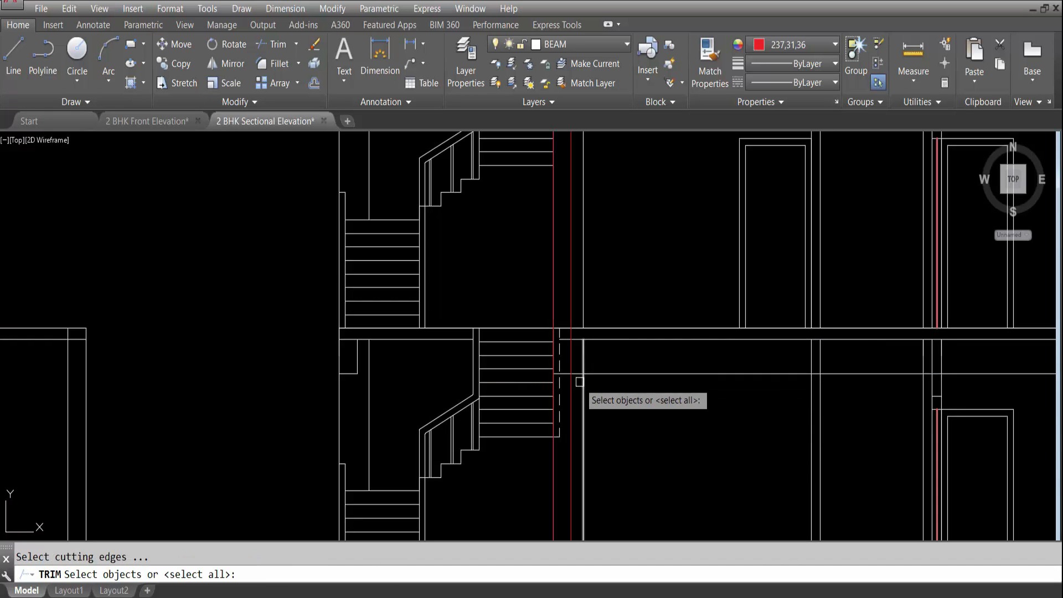
left_click(570, 381)
key("Return")
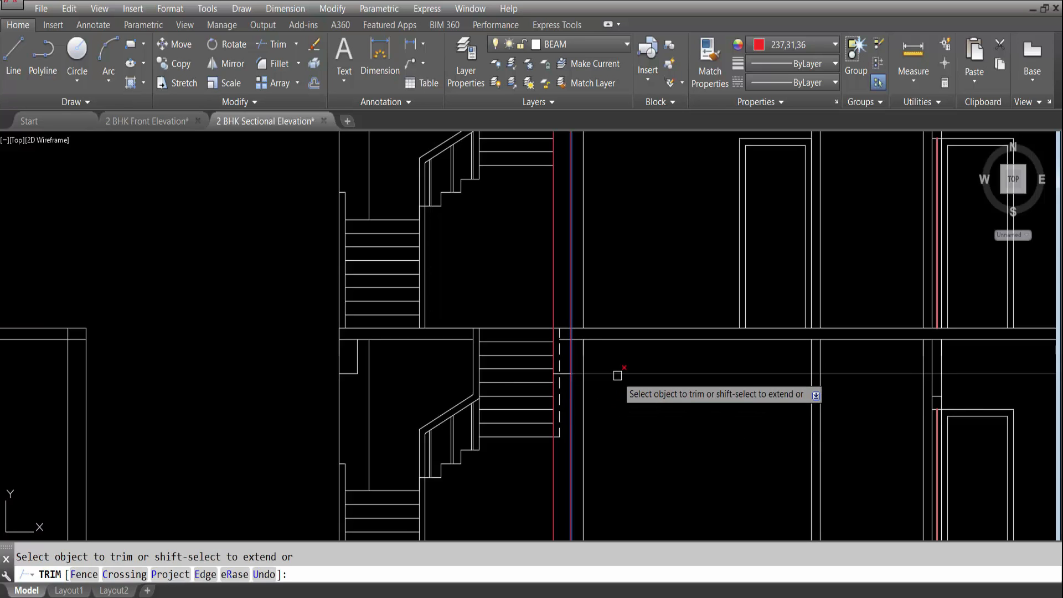
key("Escape")
Trim the room-side construction line above the slab's underside and erase the stair-side construction line.
type("tr")
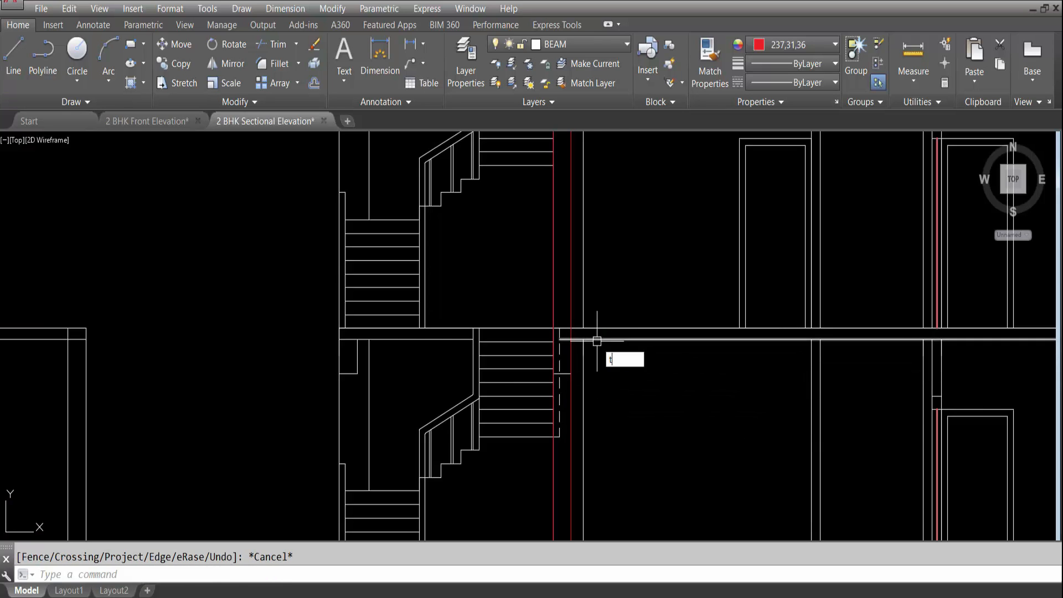
key("Return")
scroll(555, 374, "up", 4)
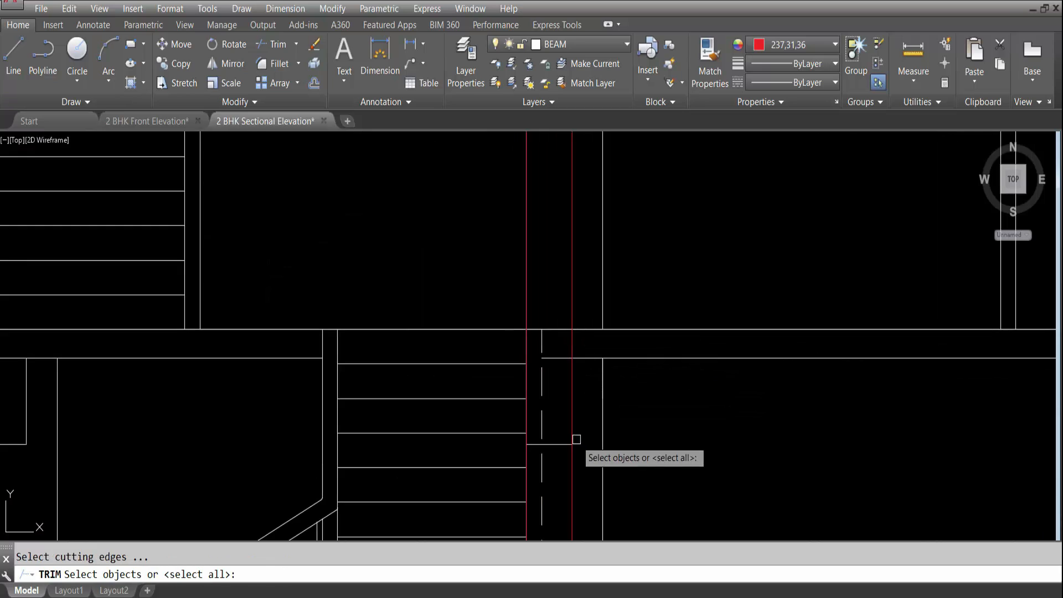
scroll(552, 404, "down", 3)
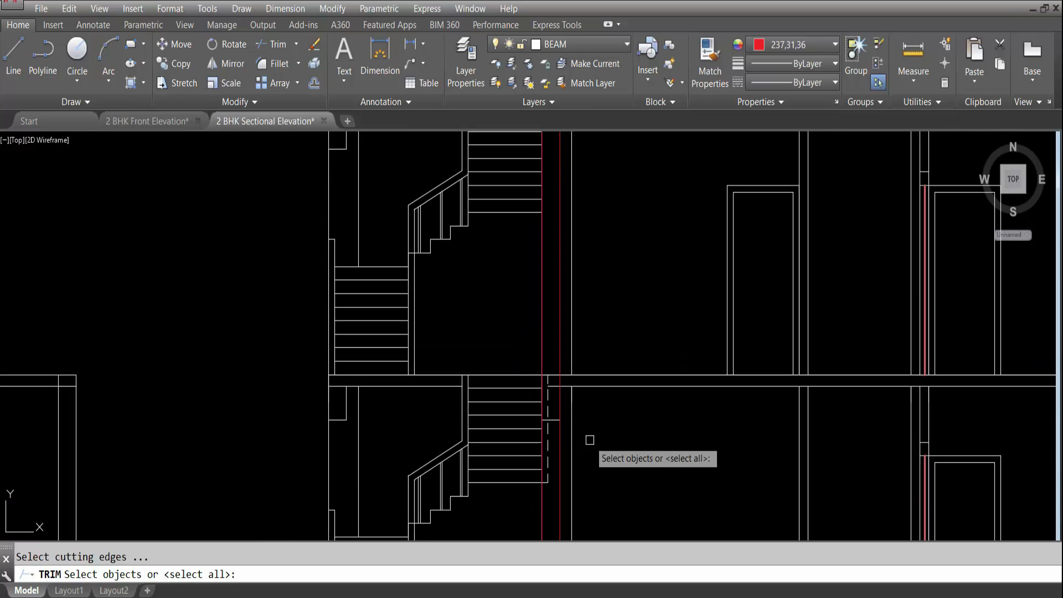
left_click(566, 386)
key("Return")
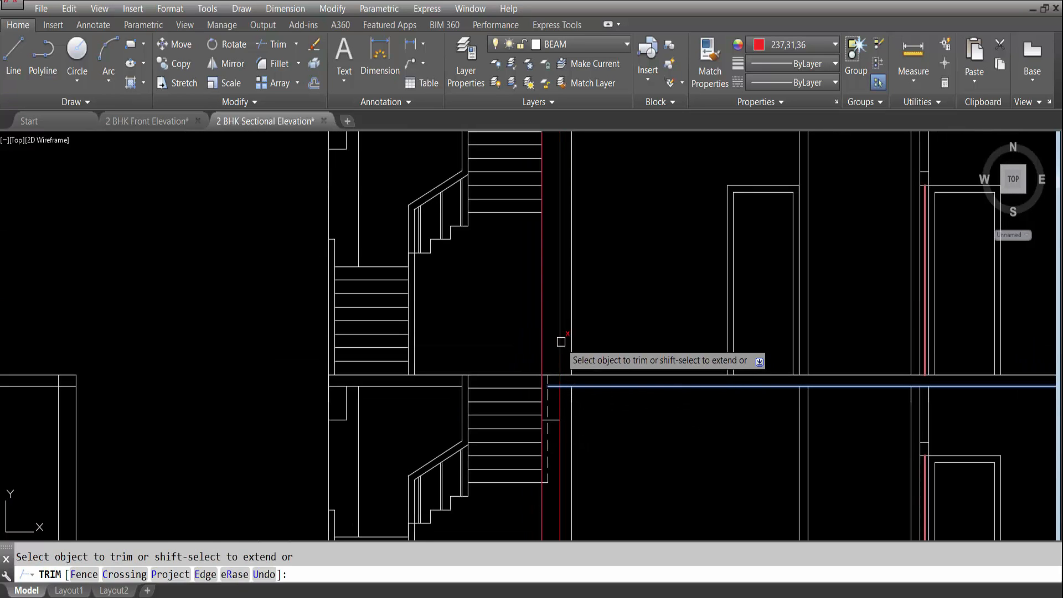
left_click(559, 459)
key("Escape")
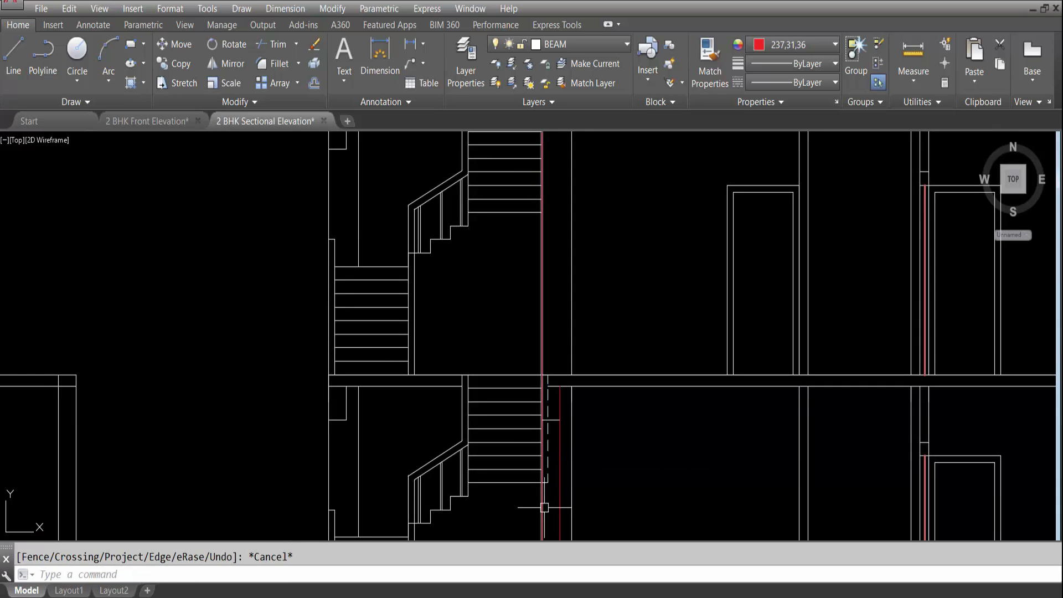
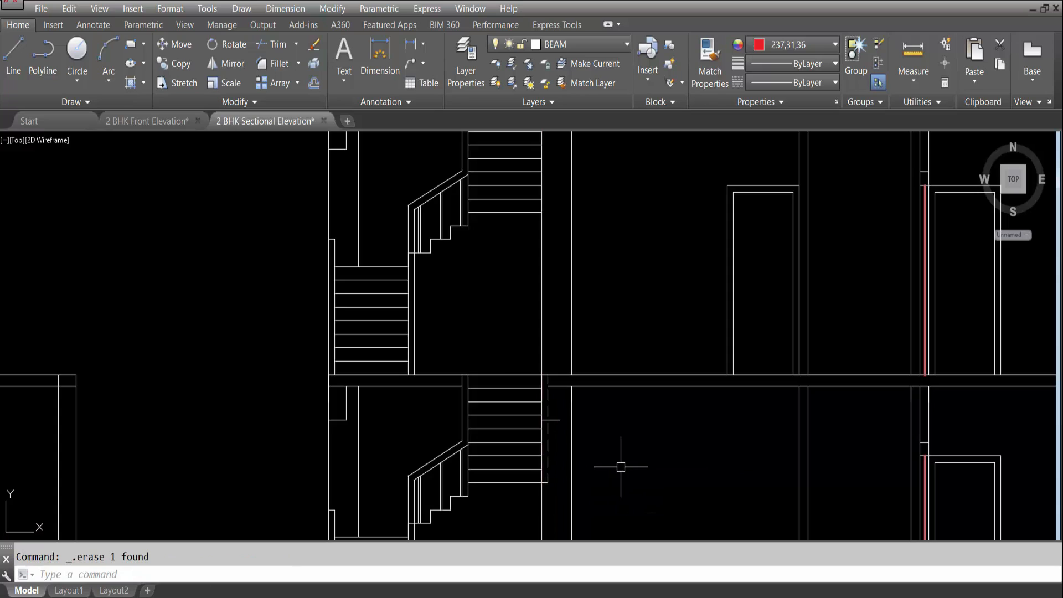
Trim the remaining construction line below the beam's bottom edge.
type("tr")
key("Return")
left_click(552, 420)
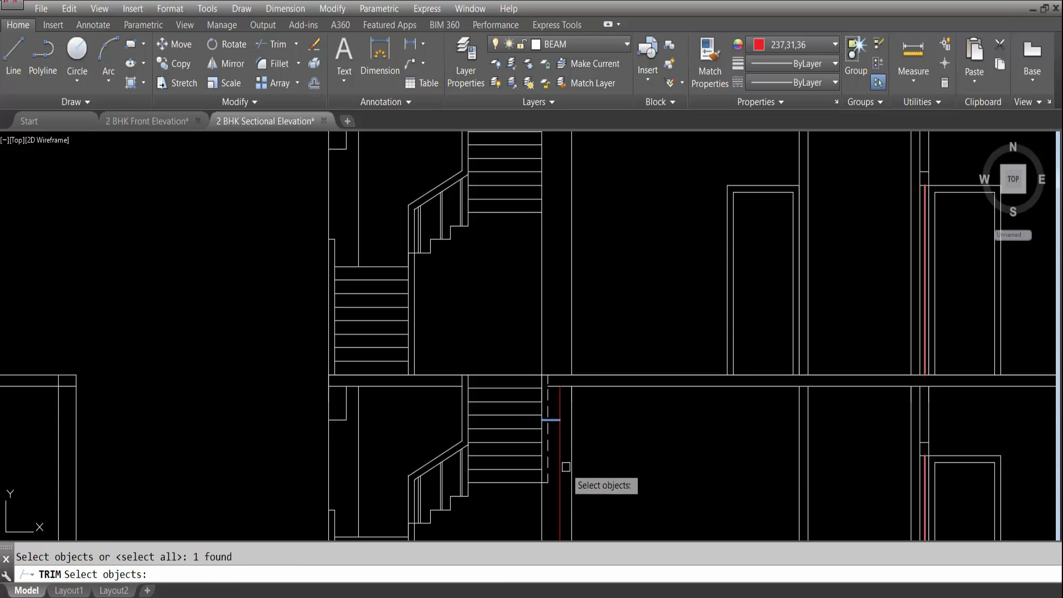
key("Return")
key("Escape")
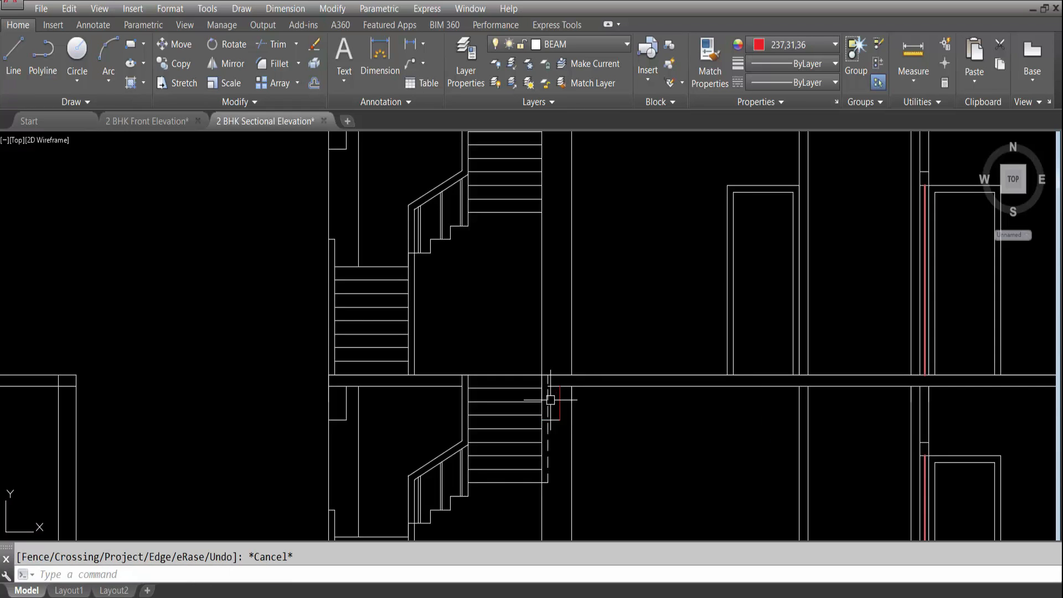
Trim the dashed stair line and the slab's underside inside the beam, and erase the leftover dashed piece.
key("Return")
key("Return")
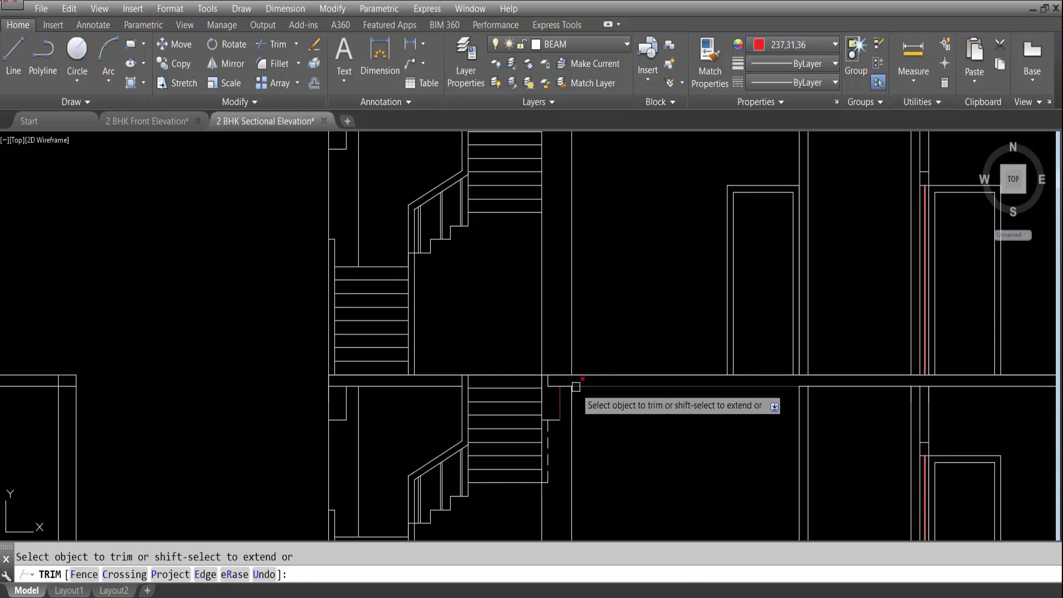
scroll(550, 383, "up", 2)
key("Escape")
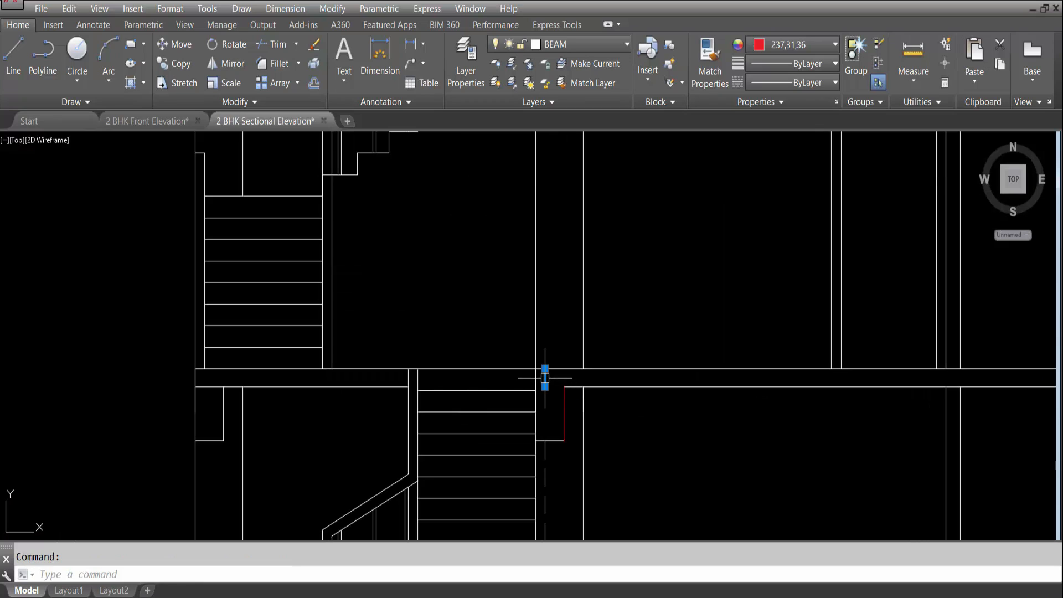
mouse_move(544, 377)
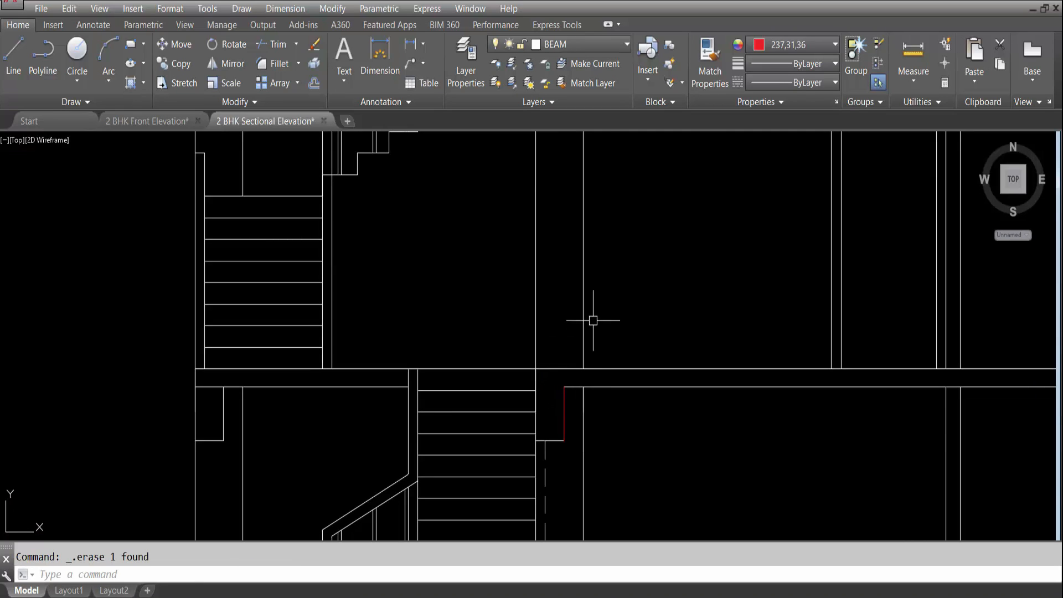
Set the beam's bottom and side lines to ByLayer colour and put them on the BEAM layer.
left_click(580, 454)
left_click(559, 414)
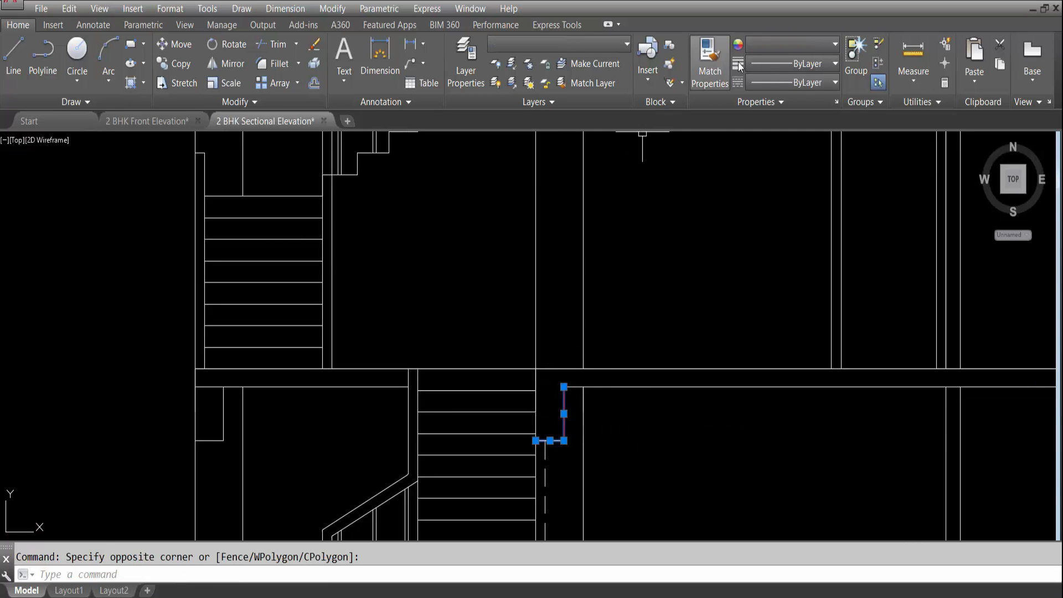
left_click(781, 43)
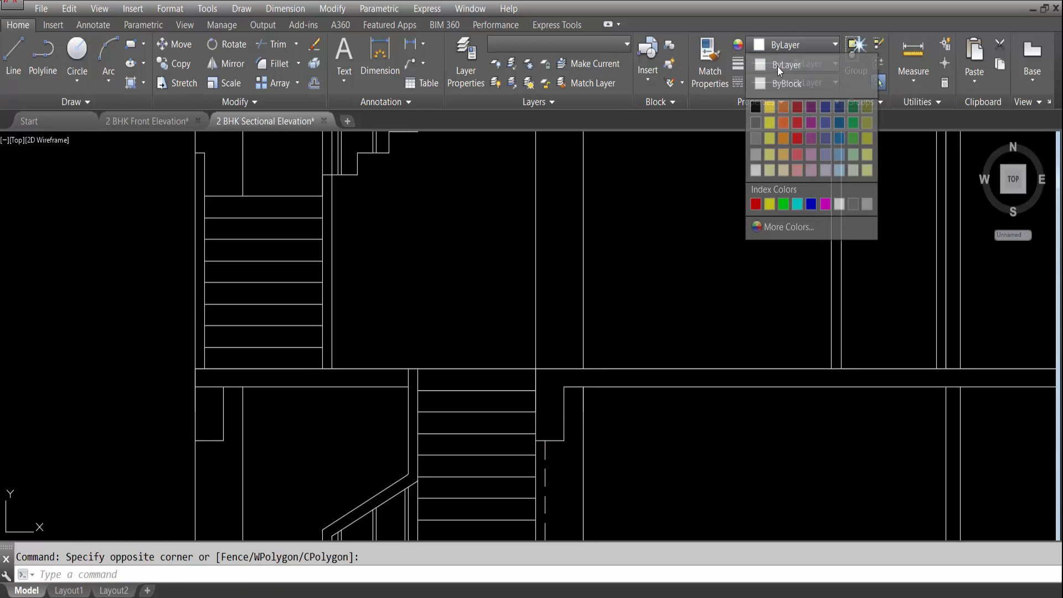
left_click(777, 66)
left_click(583, 46)
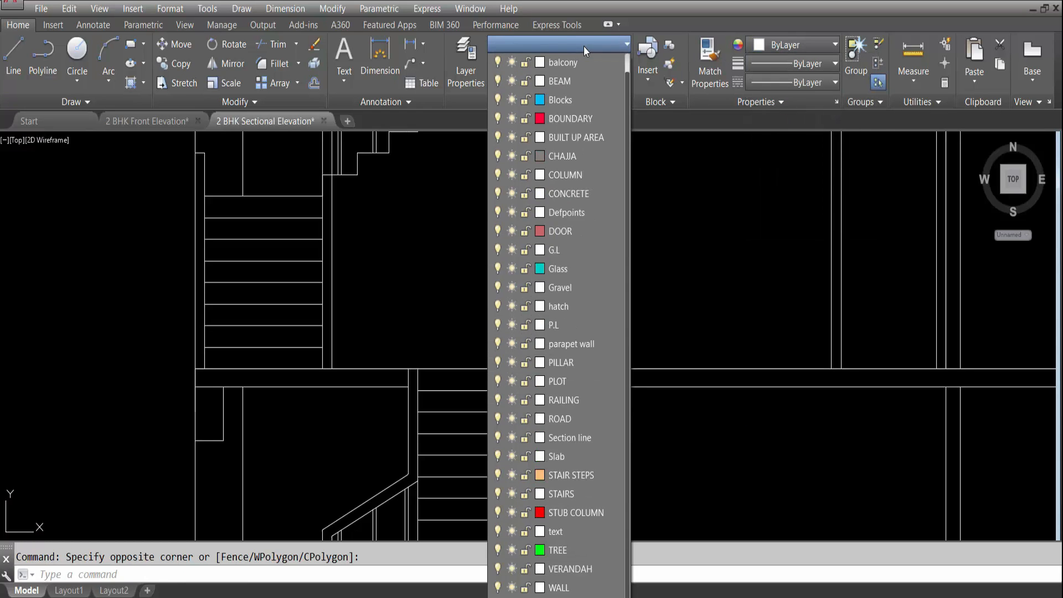
left_click(560, 82)
key("Escape")
Compare the new beam beside the stairs in the section with the wall and columns in the first floor plan.
scroll(682, 406, "down", 3)
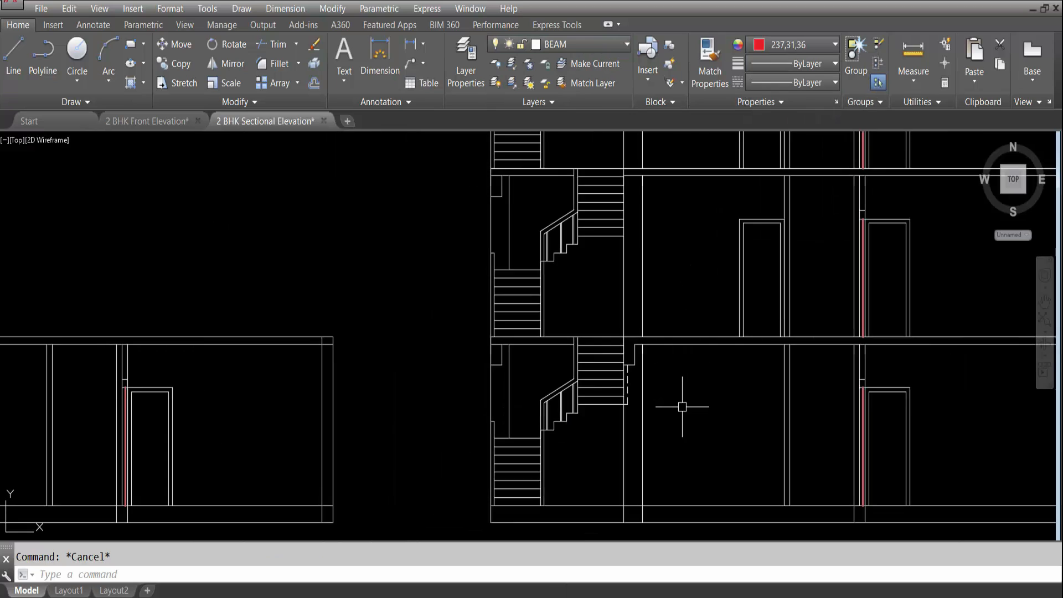
scroll(661, 375, "up", 2)
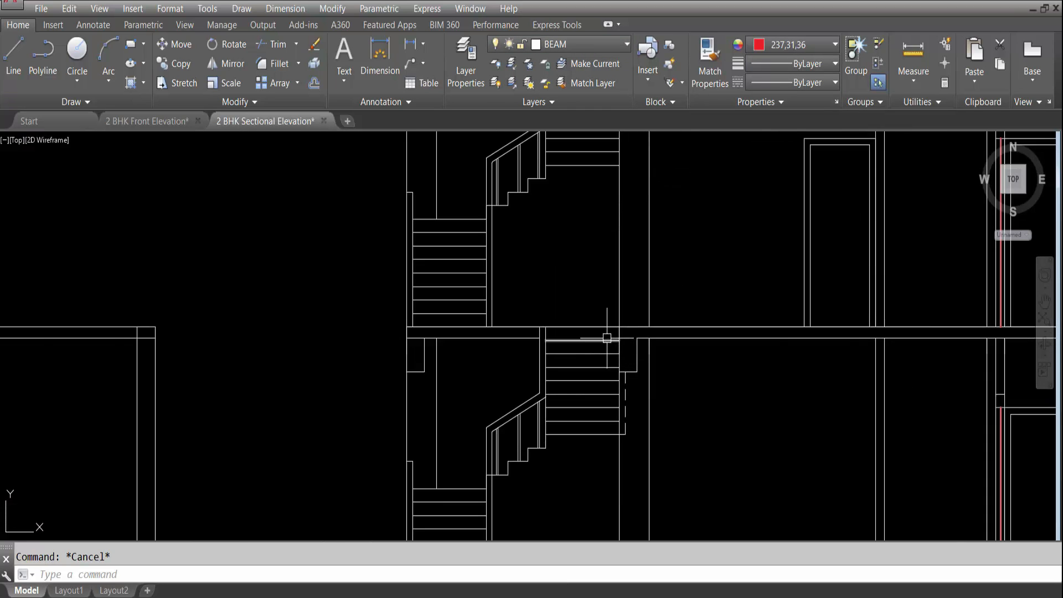
scroll(607, 338, "down", 4)
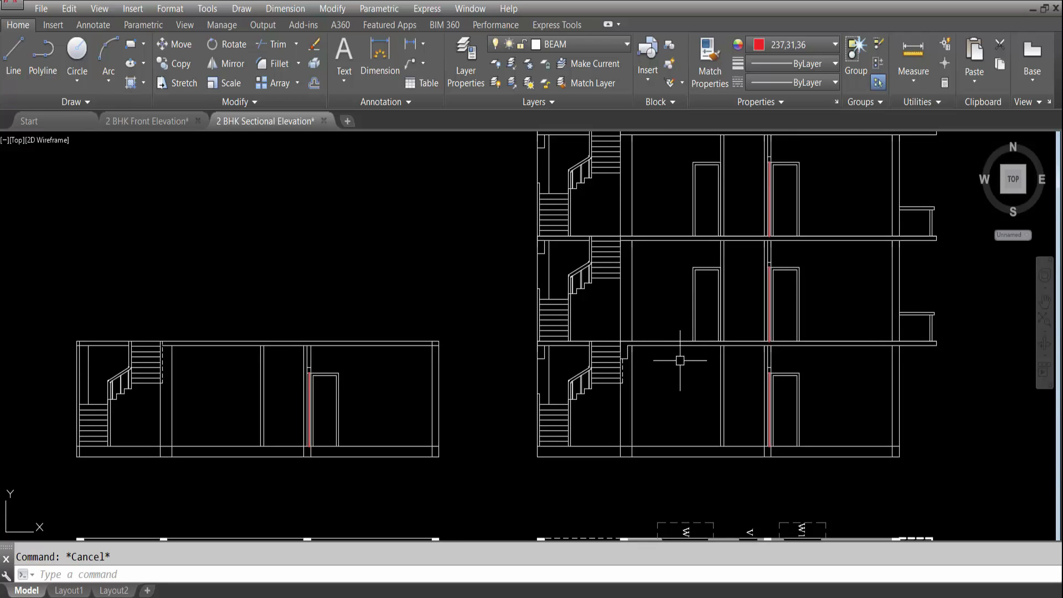
scroll(662, 373, "up", 2)
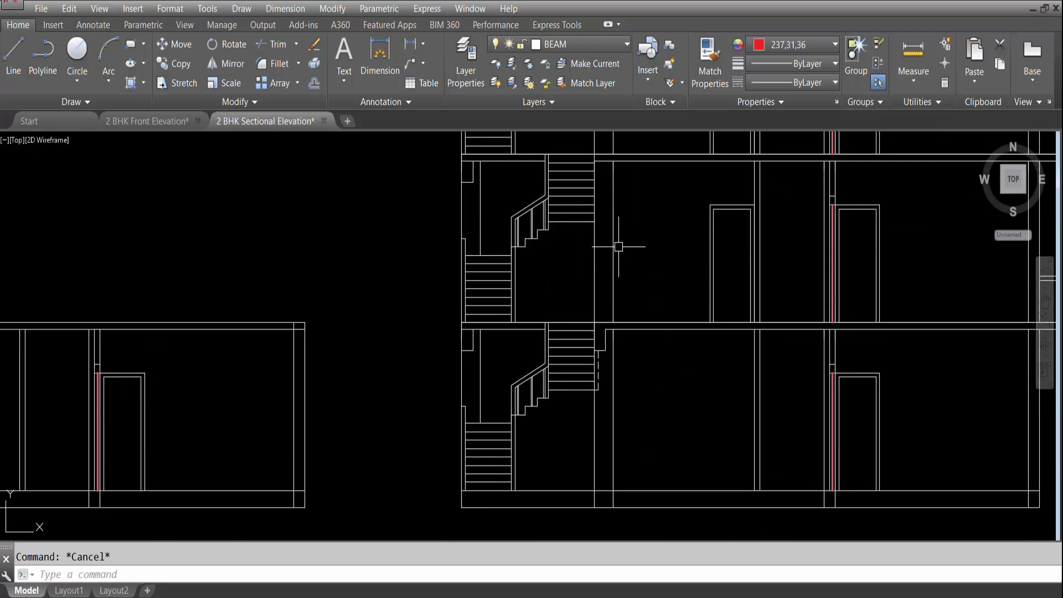
scroll(618, 246, "down", 5)
scroll(611, 345, "up", 5)
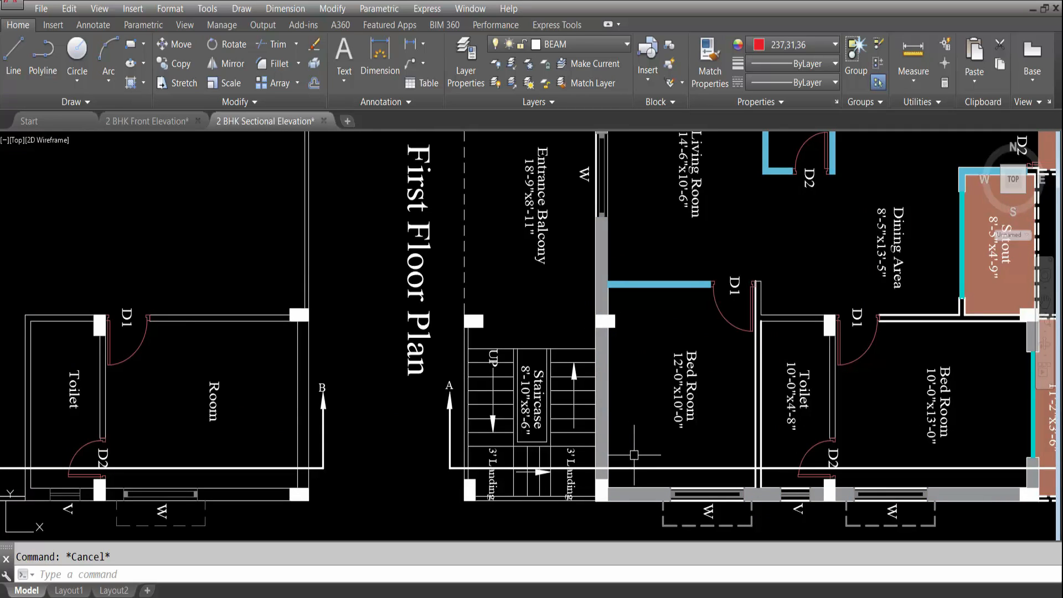
scroll(601, 462, "down", 4)
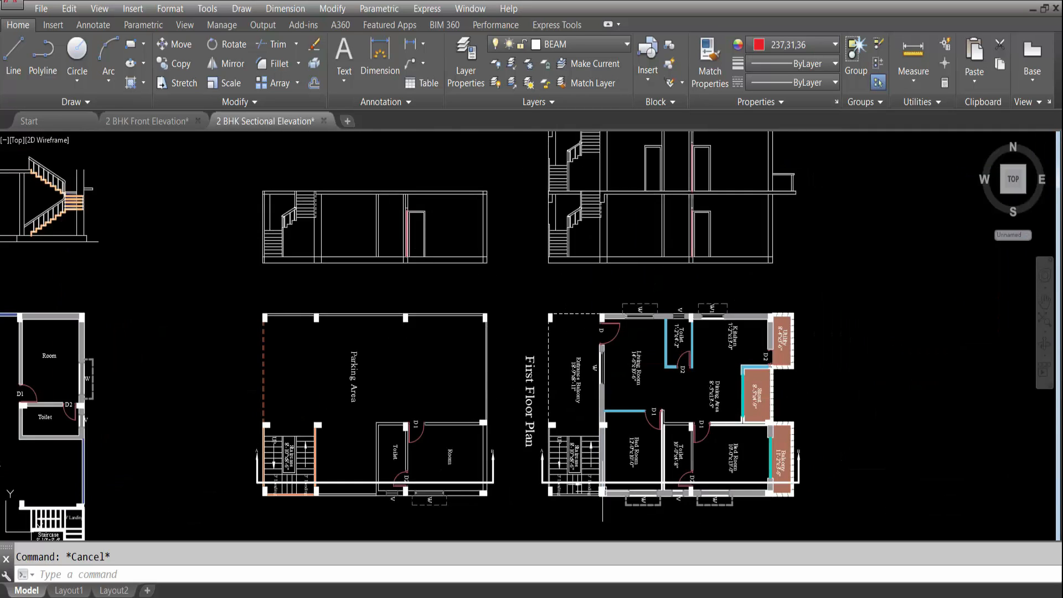
Copy the beam's bottom and side lines beside the stairs up to the underside of the next floor's slab.
scroll(596, 221, "up", 5)
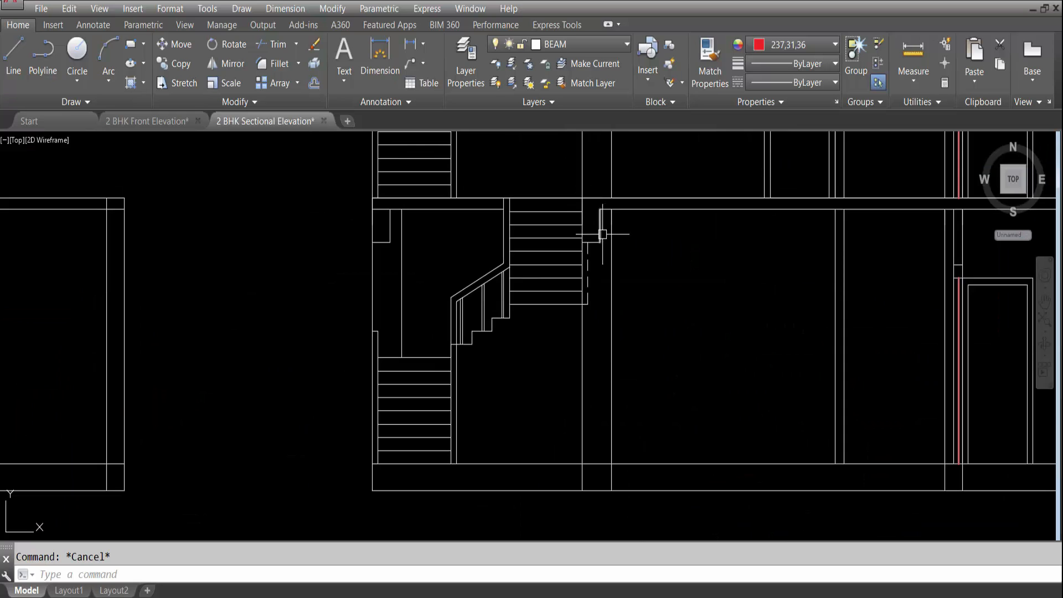
scroll(602, 234, "up", 3)
left_click(583, 314)
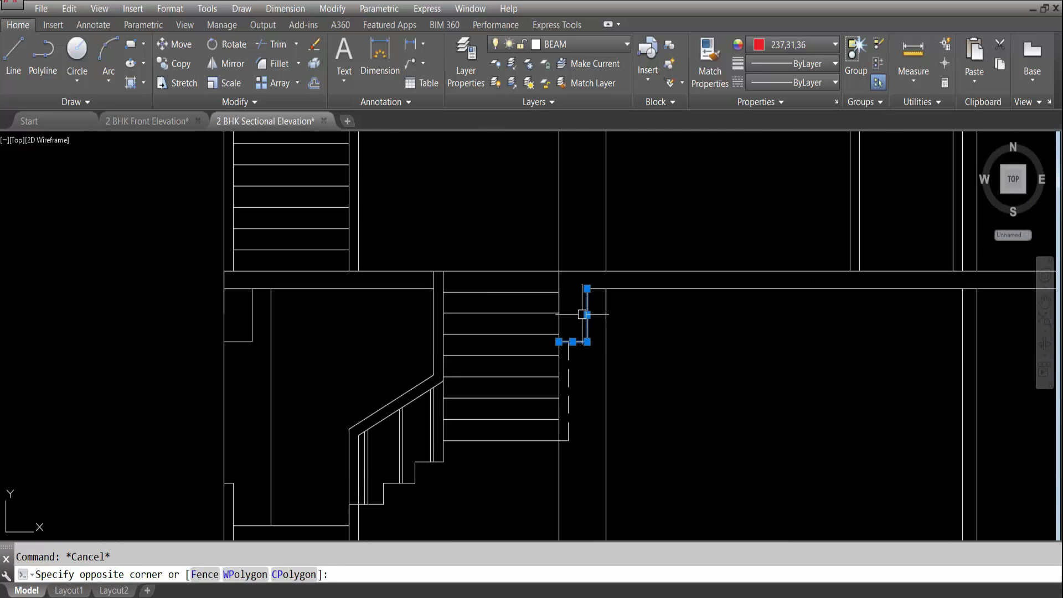
left_click(620, 312)
type("co")
key("Return")
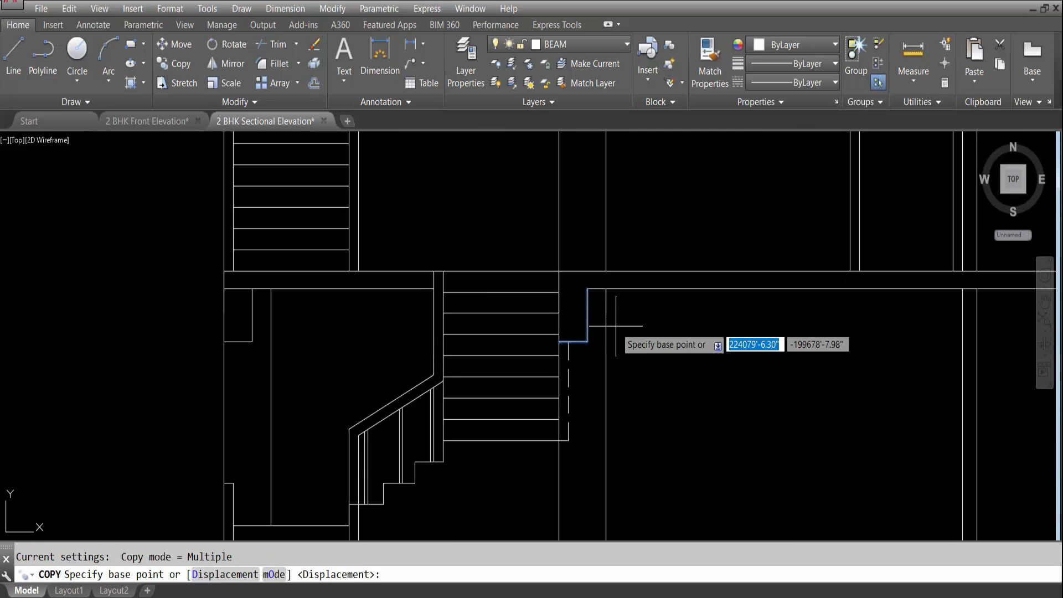
scroll(581, 299, "down", 2)
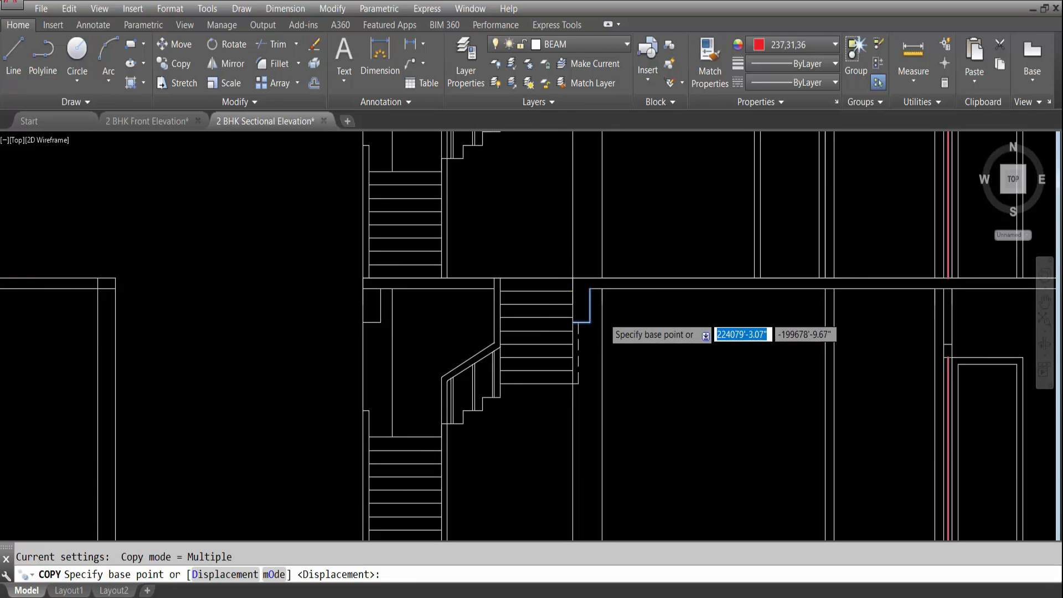
scroll(578, 299, "down", 2)
scroll(595, 320, "up", 2)
scroll(601, 305, "up", 2)
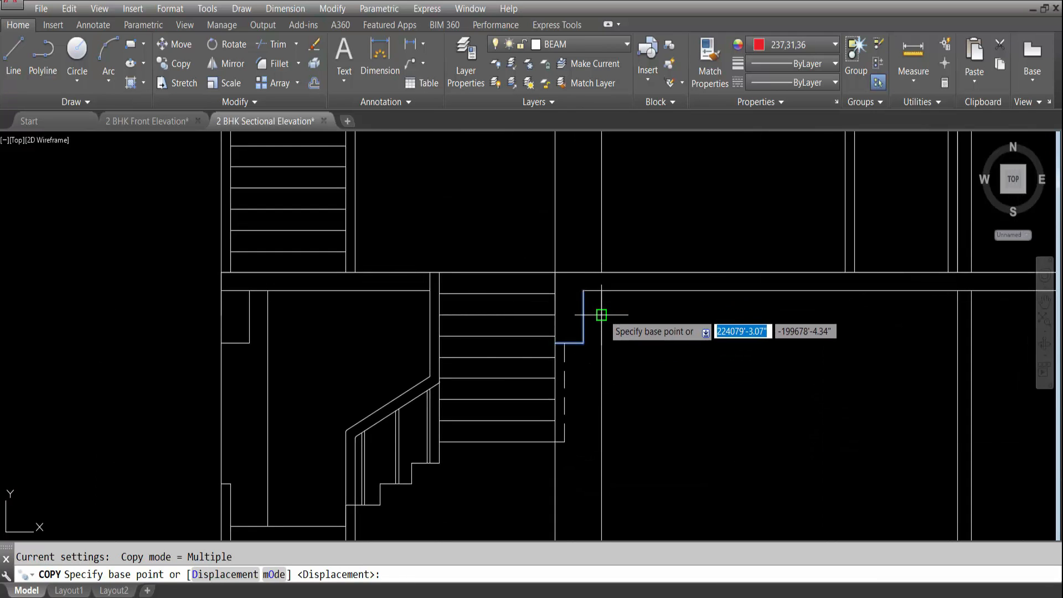
left_click(601, 290)
scroll(633, 387, "down", 3)
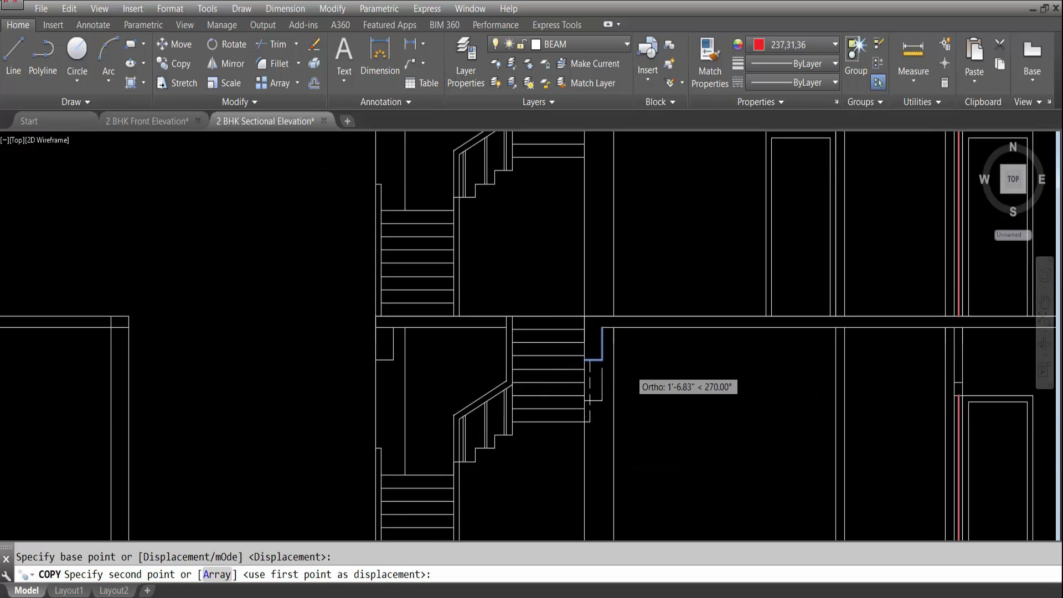
scroll(620, 243, "up", 3)
left_click(612, 261)
Place two more copies of the beam lines under the upper slabs, 20' and 30' above the original.
scroll(646, 325, "down", 3)
scroll(633, 209, "up", 3)
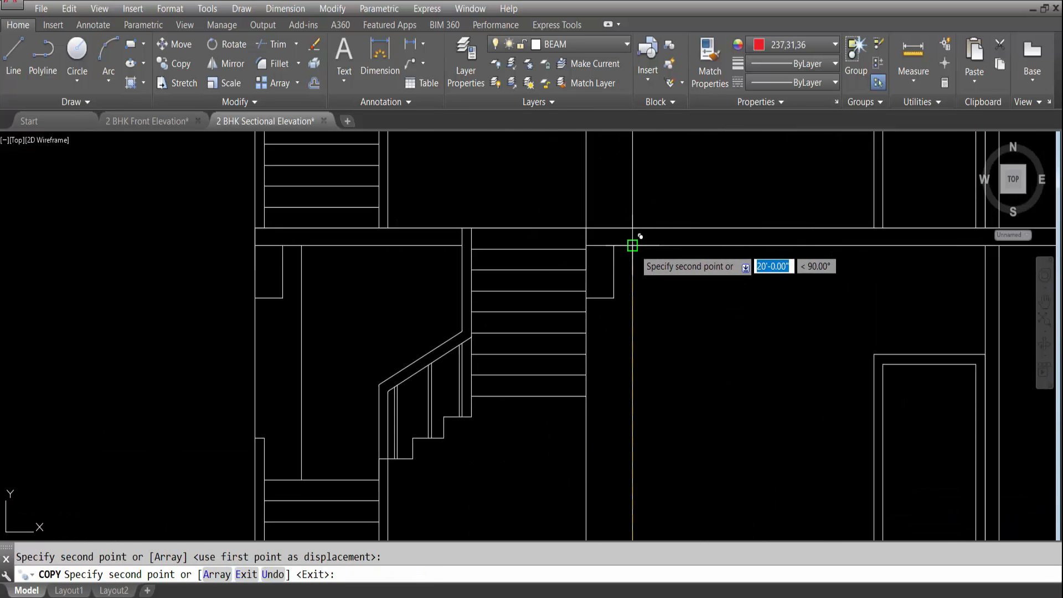
left_click(640, 246)
scroll(645, 332, "down", 3)
scroll(649, 230, "up", 3)
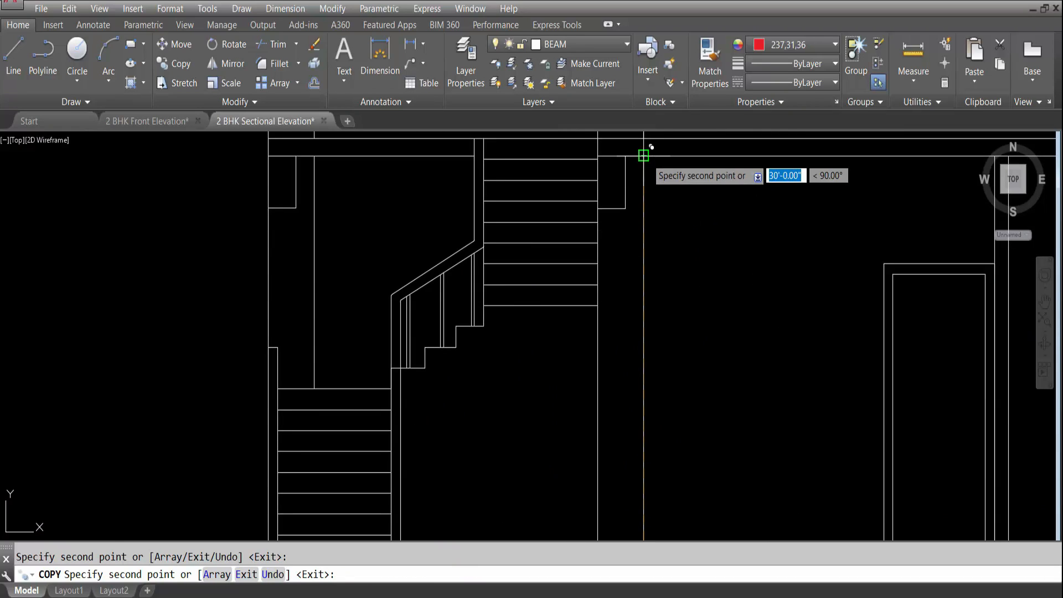
left_click(643, 156)
scroll(702, 420, "down", 3)
scroll(702, 395, "up", 2)
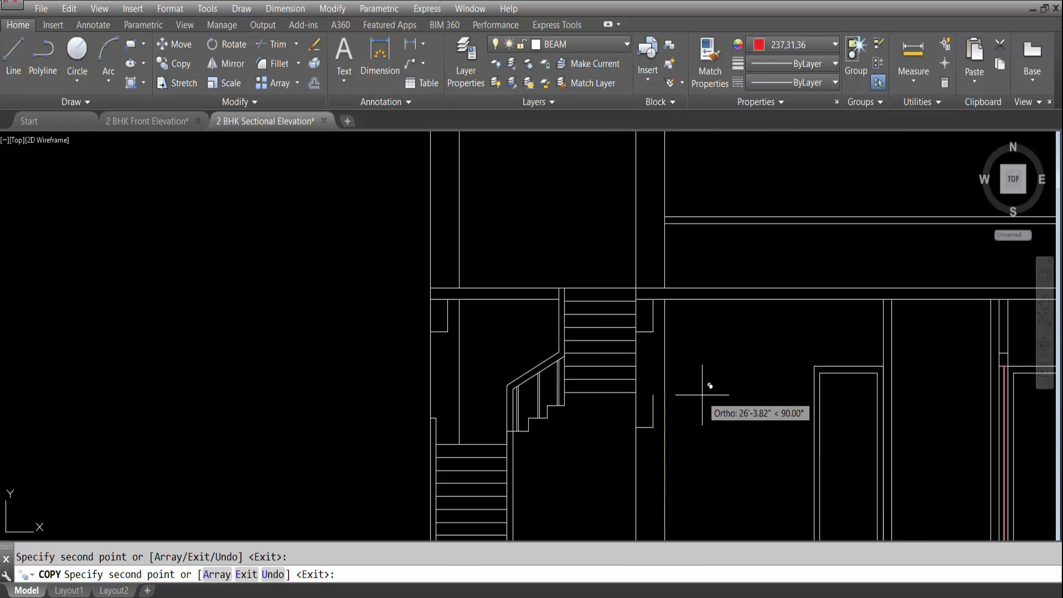
key("Escape")
Trim the slab's underside line inside each copied beam beside the stair flight on the upper floors.
type("tr")
key("Return")
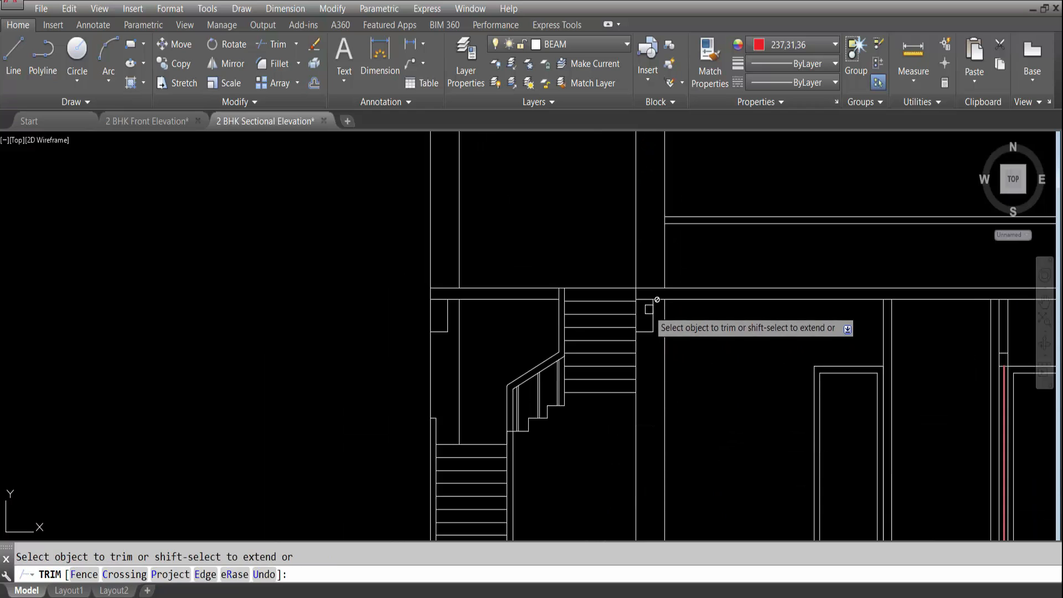
scroll(647, 303, "down", 3)
scroll(670, 401, "up", 5)
left_click(650, 335)
left_click(648, 344)
scroll(673, 308, "down", 5)
scroll(674, 432, "up", 4)
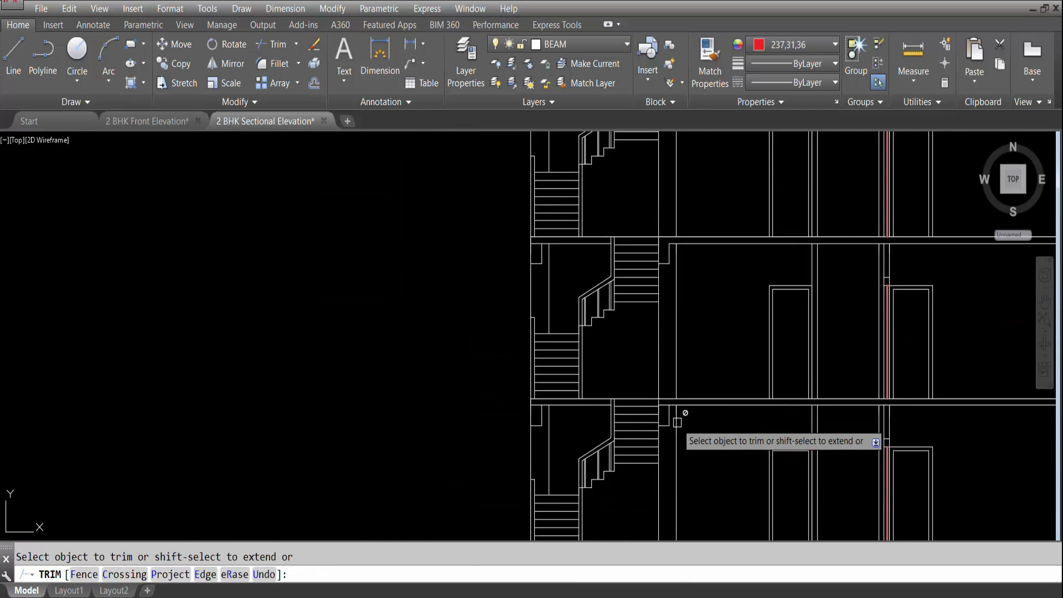
scroll(658, 398, "down", 2)
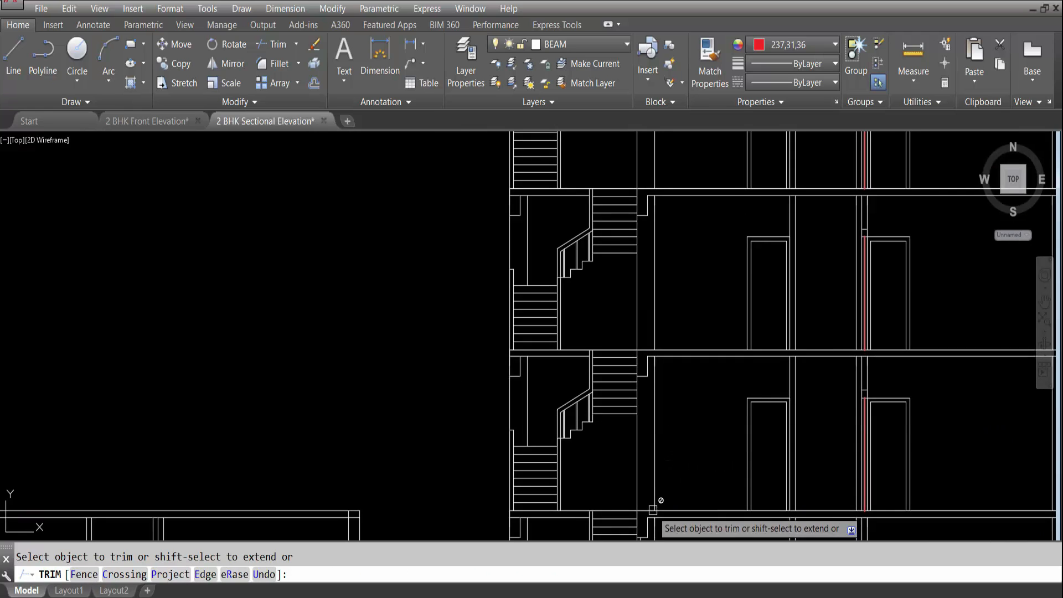
middle_click_drag(661, 498, 641, 396)
key("Escape")
Trim the slab's underside line inside the beam at the outer staircase wall on every floor.
scroll(614, 420, "down", 4)
scroll(493, 404, "up", 6)
scroll(730, 418, "down", 4)
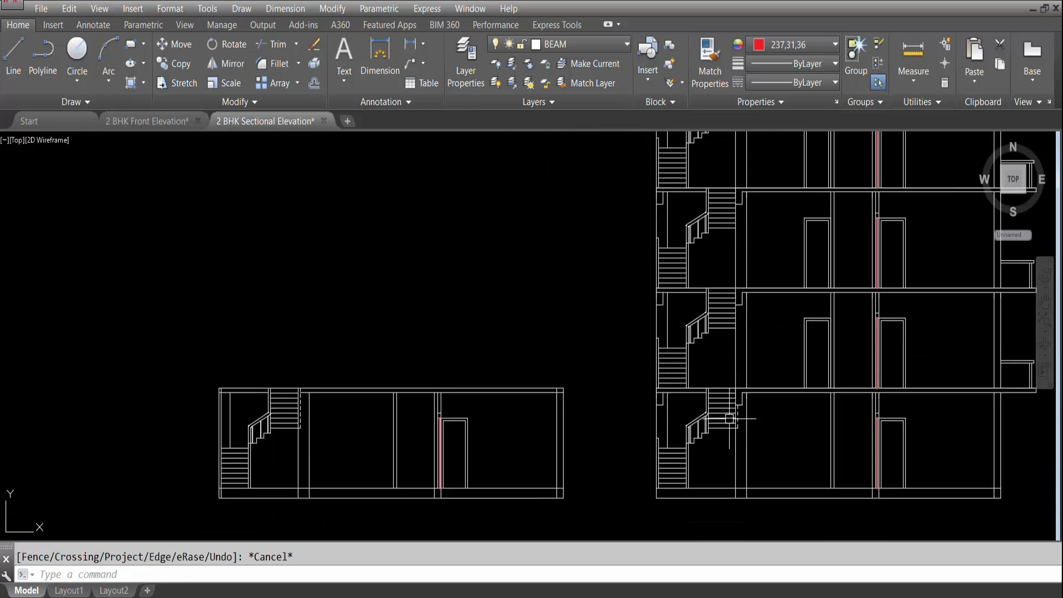
middle_click_drag(779, 205, 693, 398)
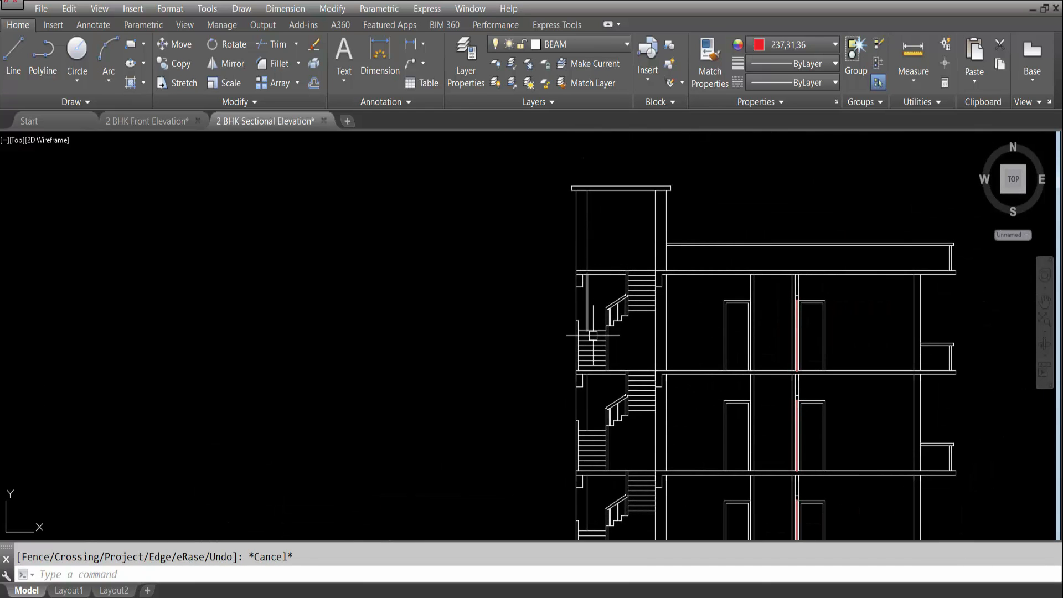
scroll(698, 320, "down", 2)
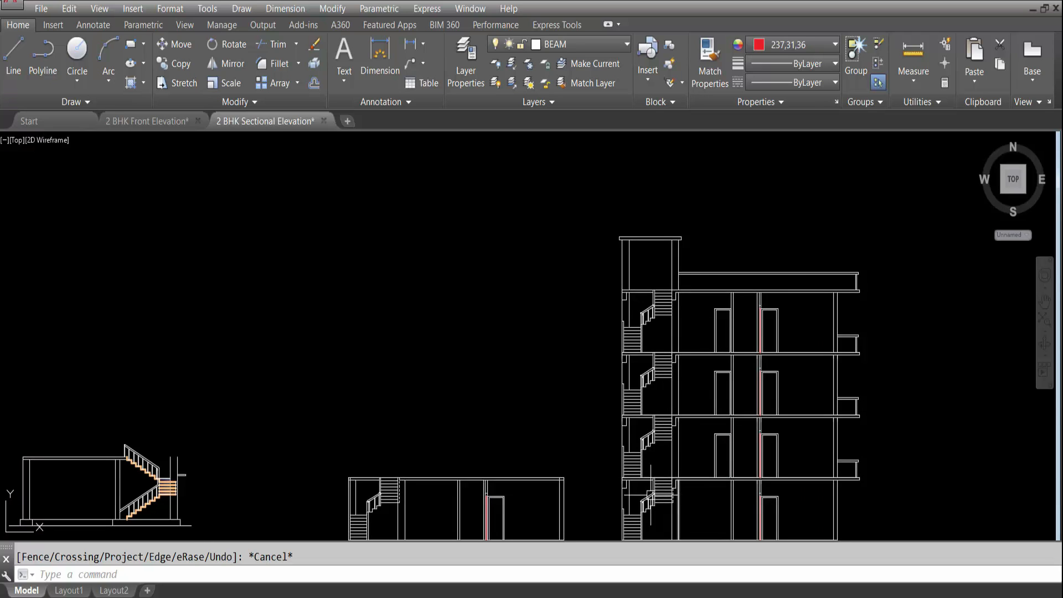
middle_click_drag(650, 495, 625, 426)
scroll(614, 388, "up", 6)
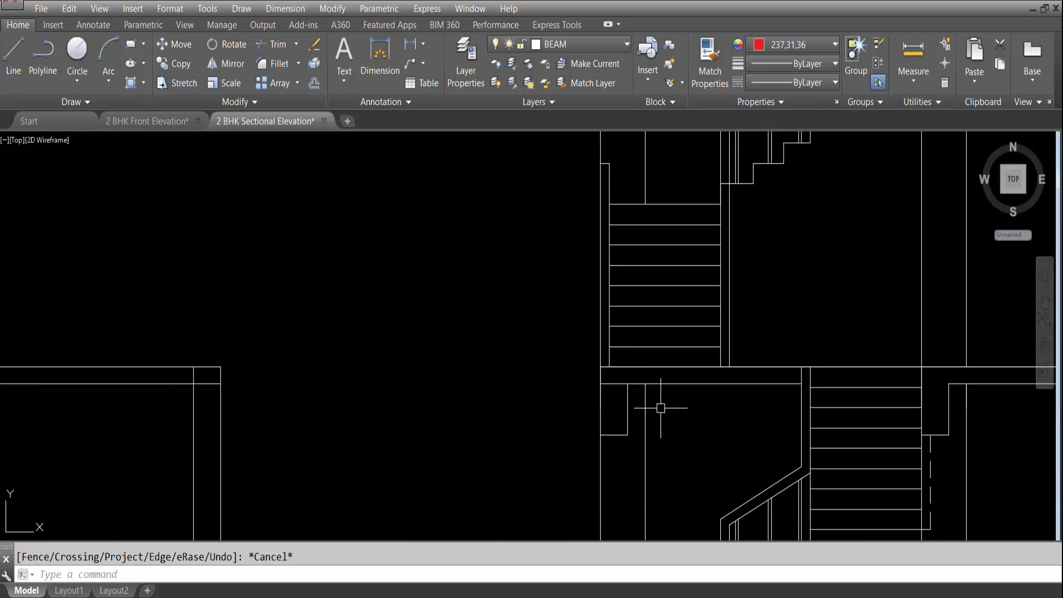
key("Return")
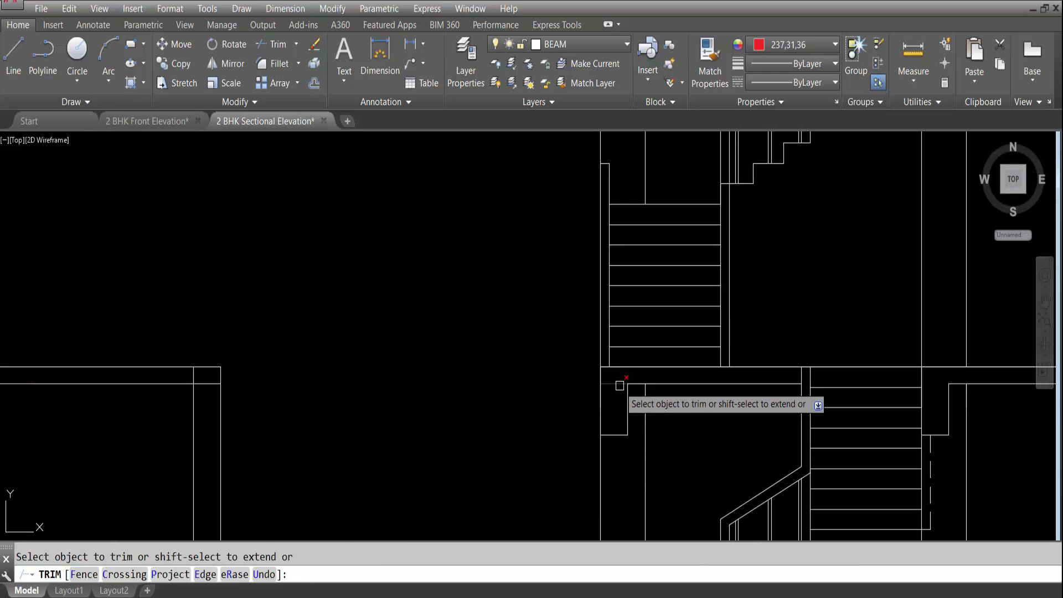
scroll(616, 387, "down", 3)
scroll(629, 284, "up", 4)
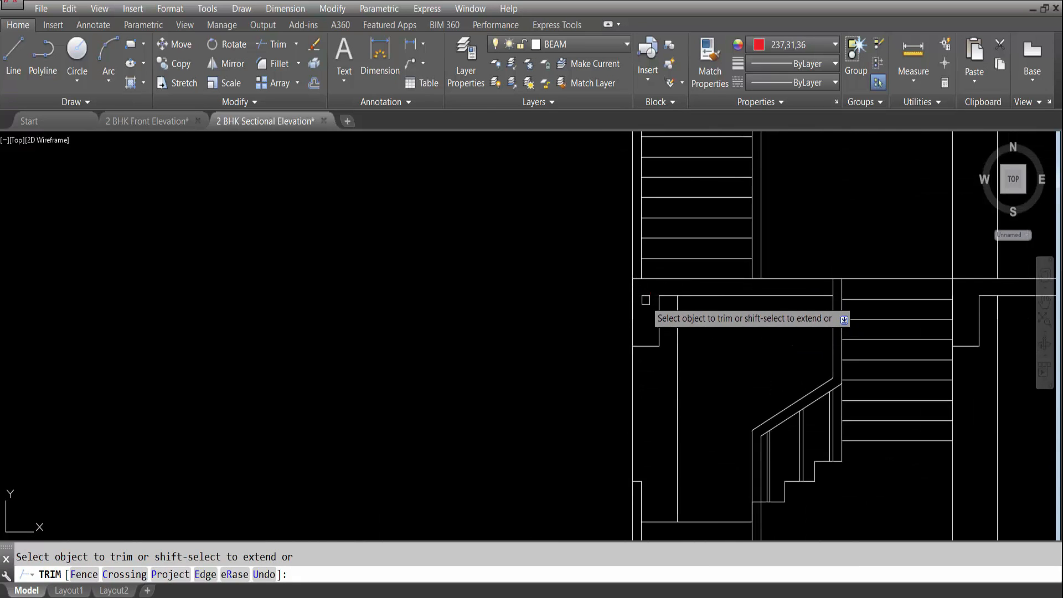
scroll(693, 393, "down", 4)
scroll(682, 215, "up", 4)
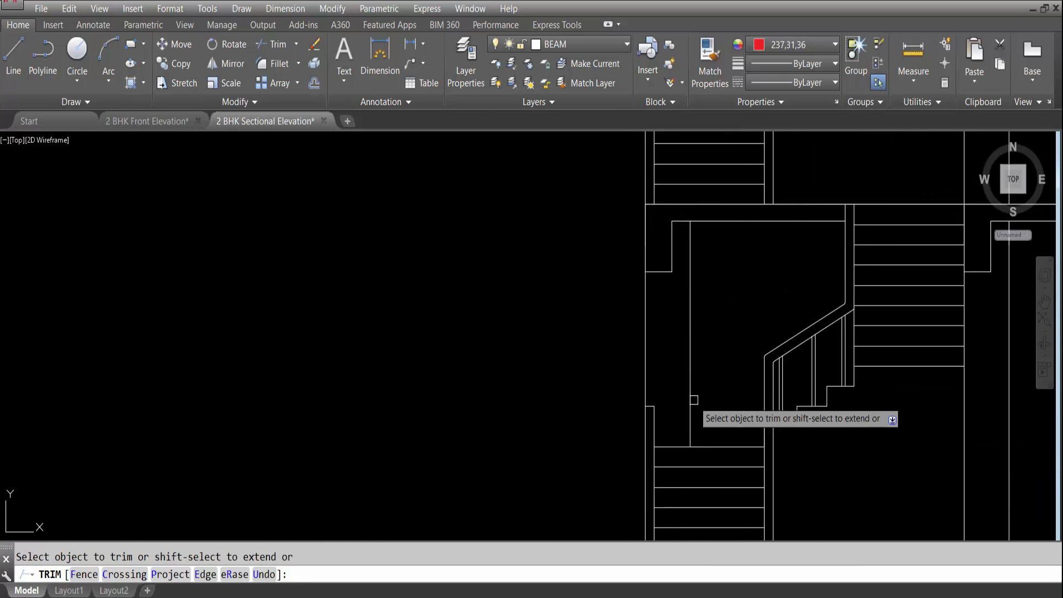
scroll(690, 397, "down", 3)
scroll(678, 174, "up", 3)
Review the trimmed beams on all floors of the section and the walls and columns along section line A-B in the first floor plan.
scroll(710, 238, "down", 3)
scroll(773, 258, "down", 3)
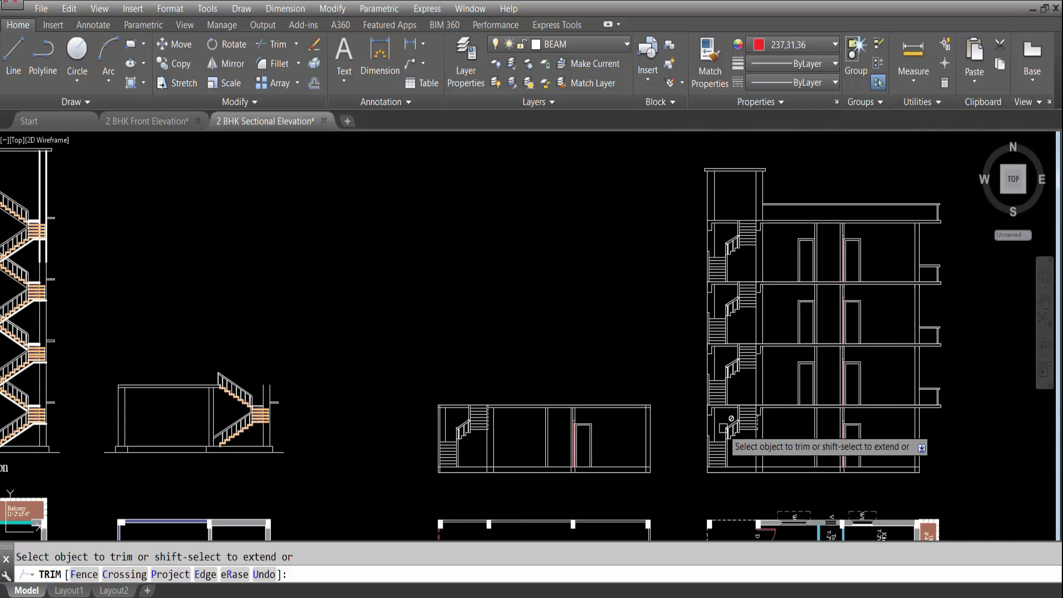
scroll(714, 437, "up", 3)
scroll(742, 431, "down", 3)
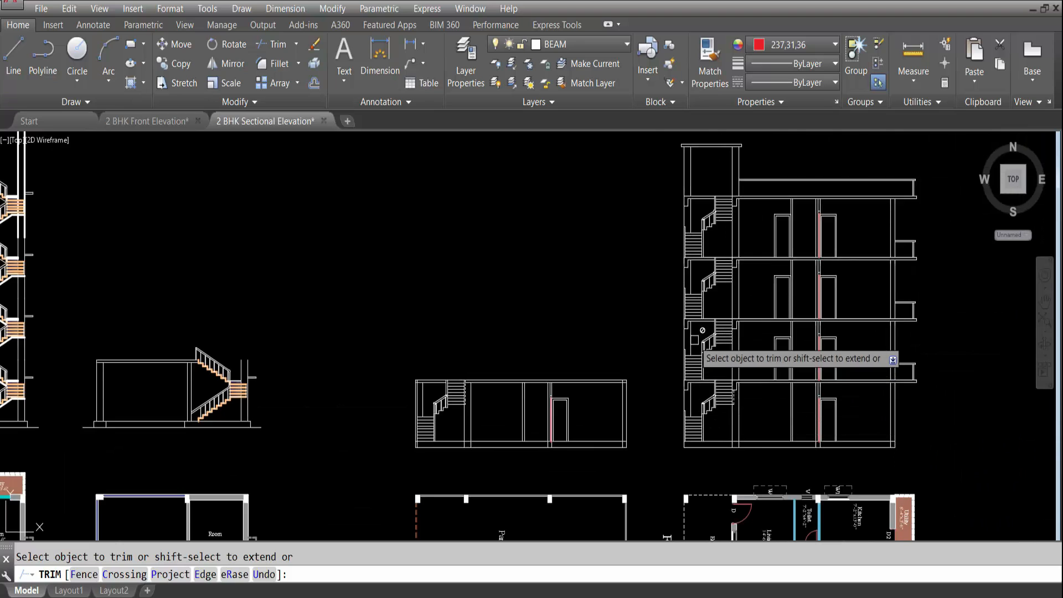
scroll(785, 334, "up", 3)
middle_click_drag(785, 334, 682, 443)
scroll(619, 390, "down", 2)
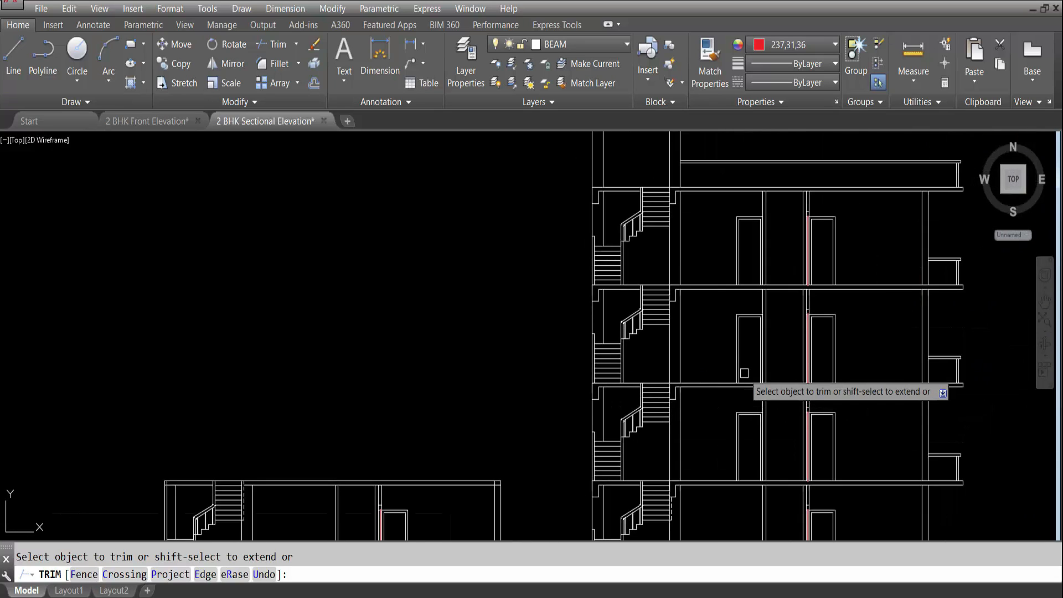
scroll(701, 378, "down", 2)
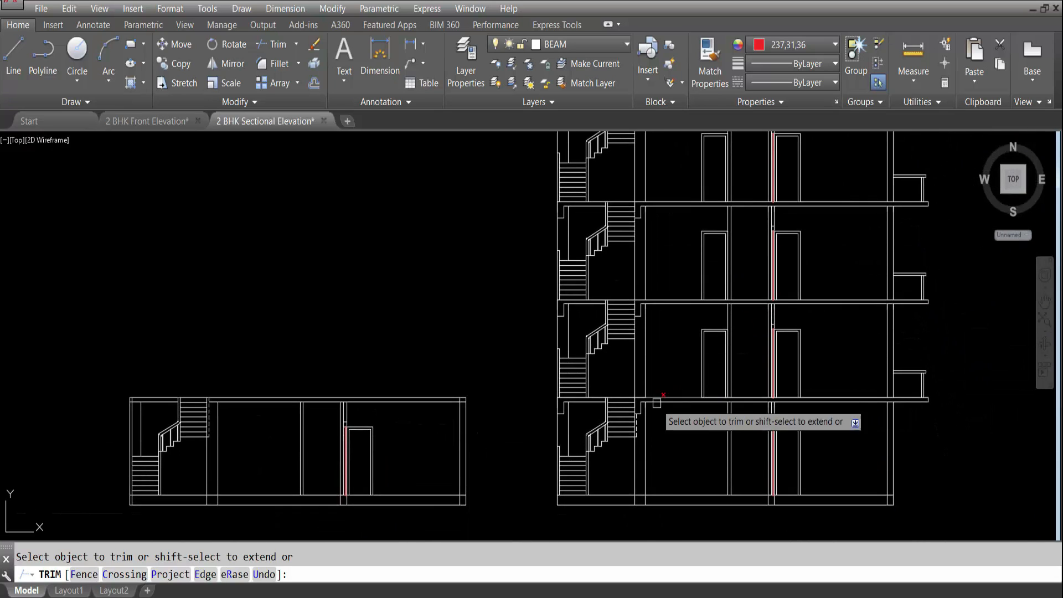
scroll(673, 390, "down", 2)
key("Escape")
scroll(709, 402, "down", 2)
scroll(722, 492, "up", 6)
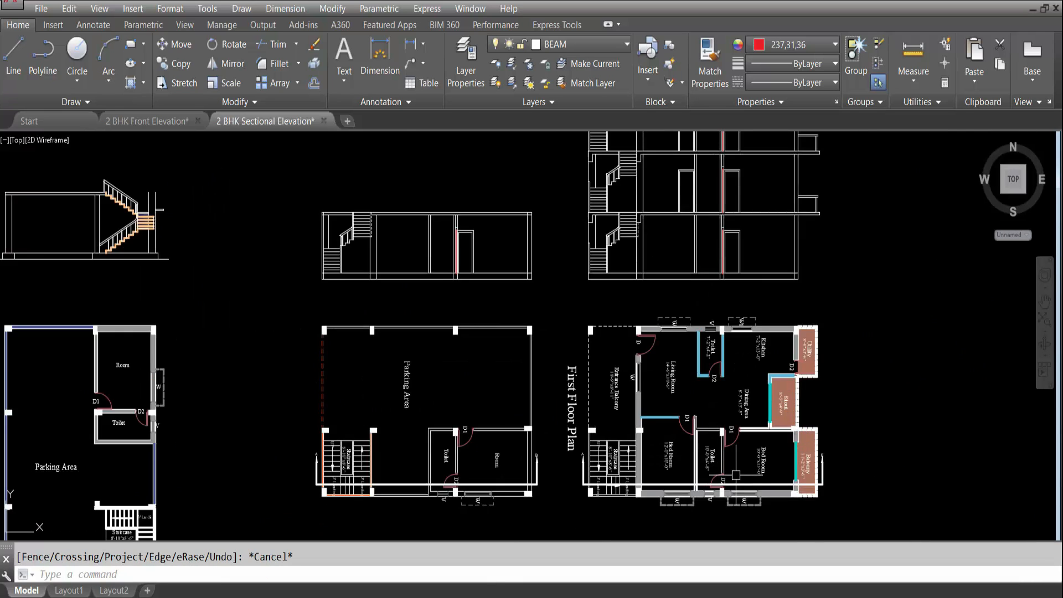
scroll(670, 457, "down", 2)
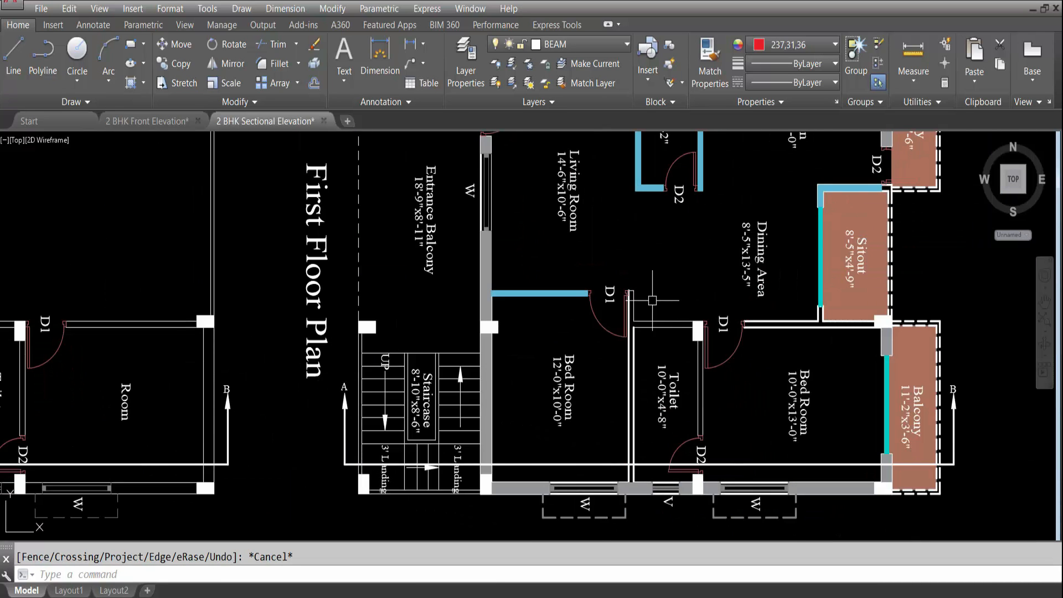
scroll(663, 395, "down", 2)
scroll(697, 425, "up", 2)
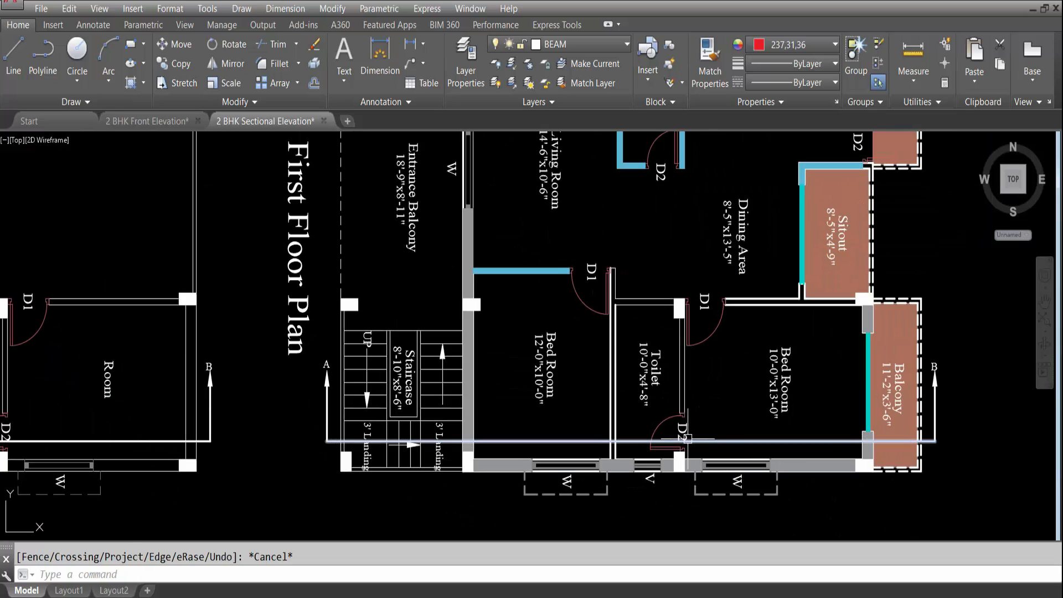
Draw vertical construction lines through both edges of the column beside toilet door D2 in the first floor plan.
type("xl")
key("Return")
type("v")
key("Return")
scroll(697, 451, "up", 6)
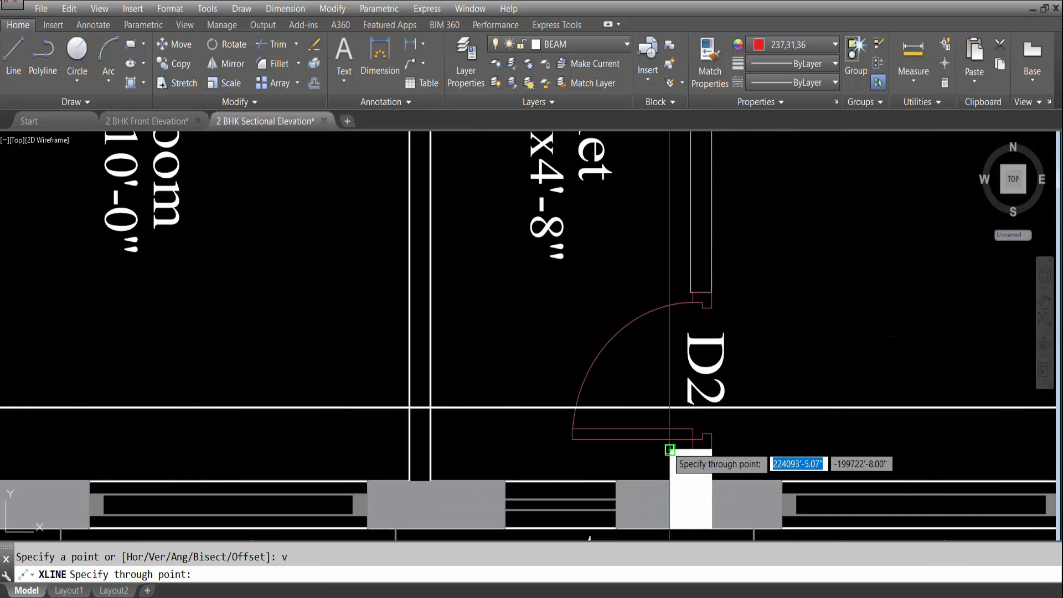
left_click(669, 449)
left_click(711, 451)
scroll(688, 497, "down", 8)
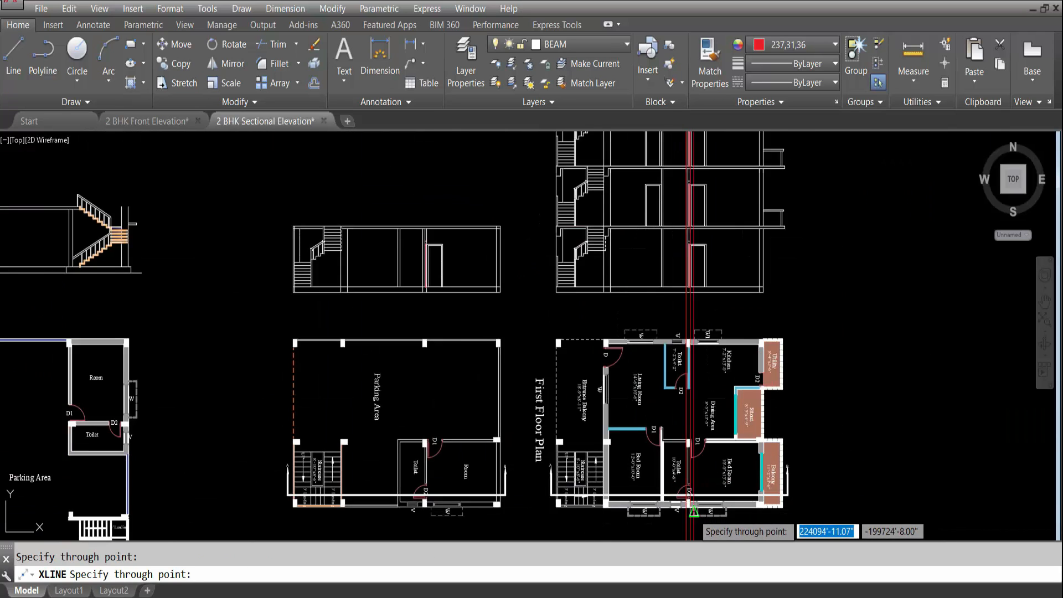
scroll(678, 330, "up", 6)
key("Escape")
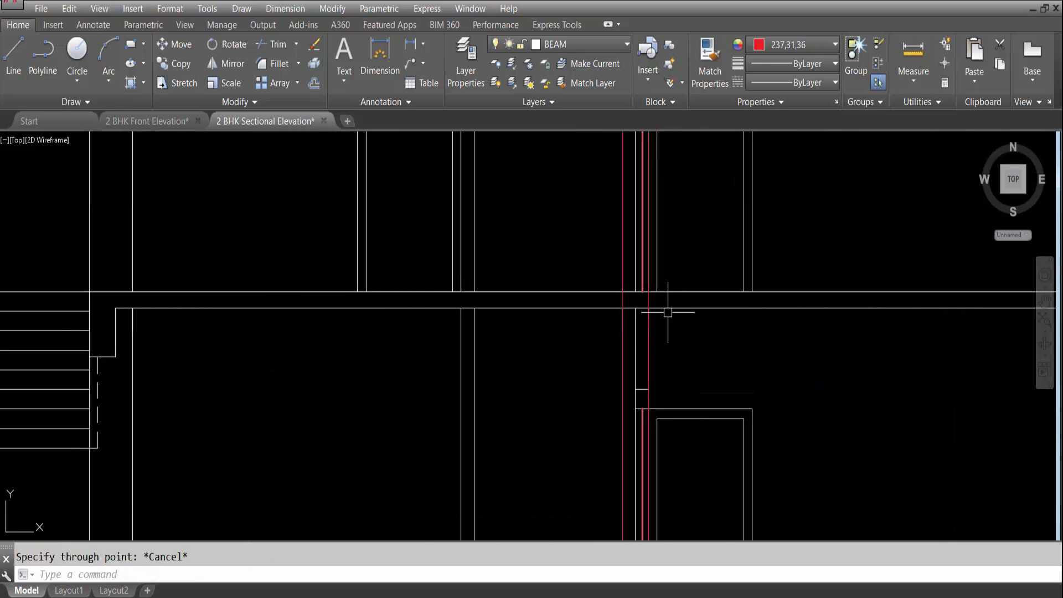
Offset the underside line of the lowest floor slab downward by 15 inches.
scroll(631, 317, "down", 2)
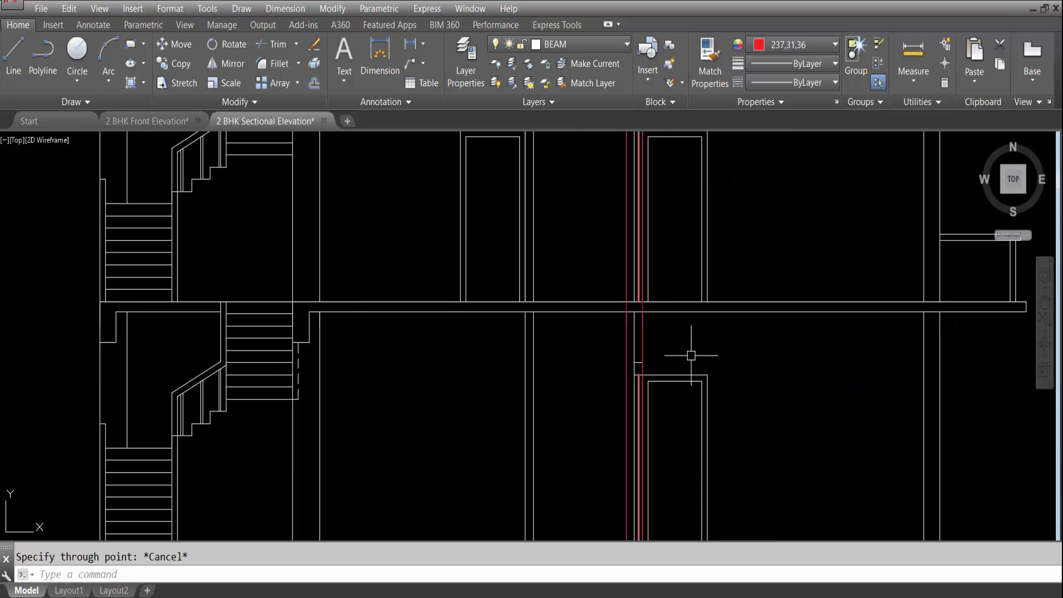
type("o")
key("Return")
type("15")
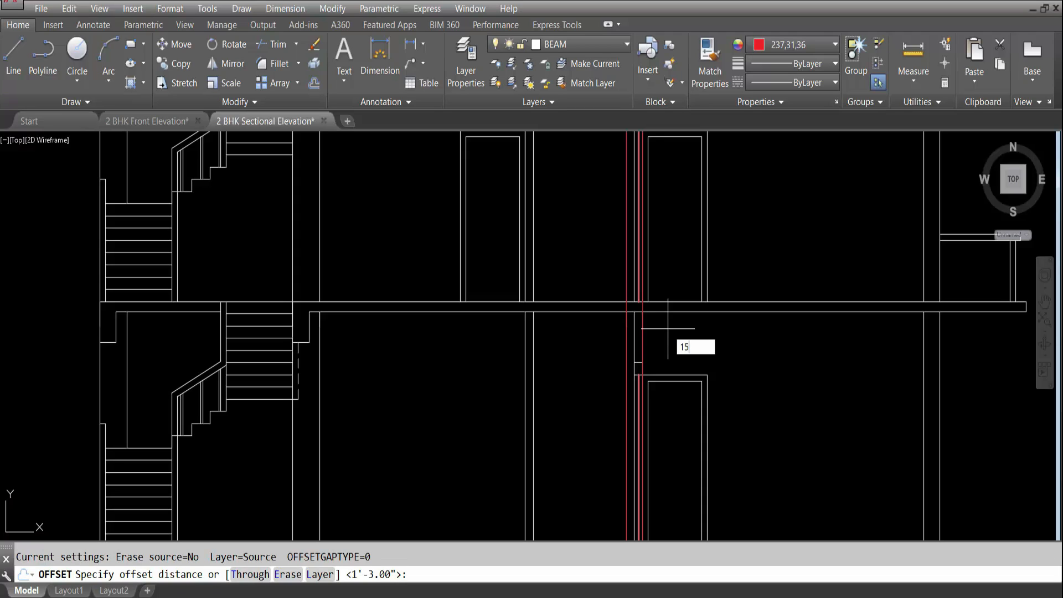
key("Return")
left_click(664, 310)
left_click(686, 356)
key("Escape")
Draw a rectangle for the beam between the two construction lines, from the slab's underside to the offset line.
type("c")
key("Return")
scroll(640, 362, "up", 2)
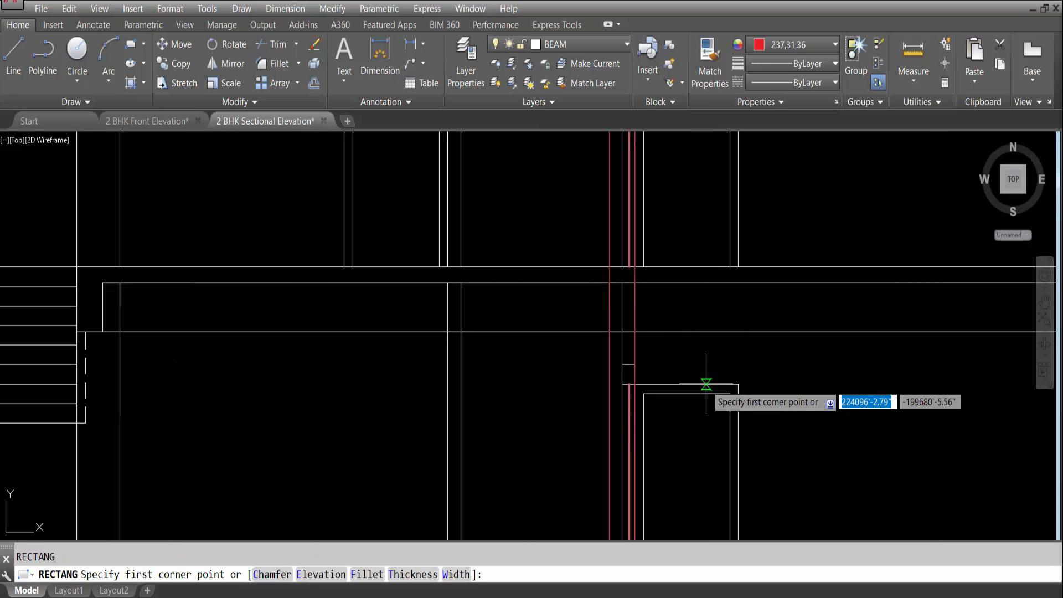
left_click(609, 283)
left_click(634, 331)
Erase the offset line and the two vertical construction lines around the new rectangular beam.
left_click(694, 342)
left_click(680, 319)
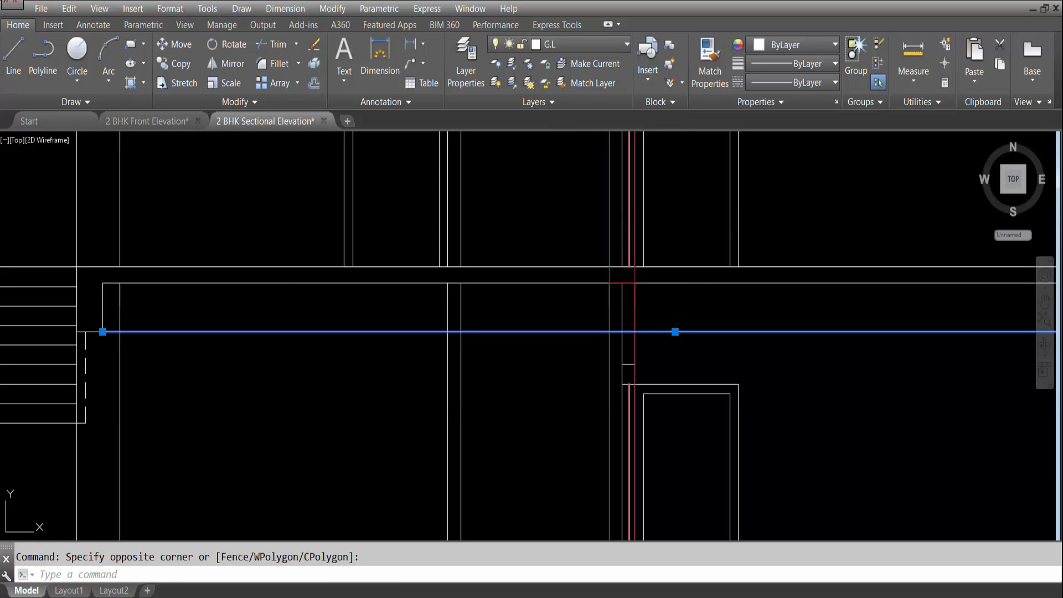
key("Delete")
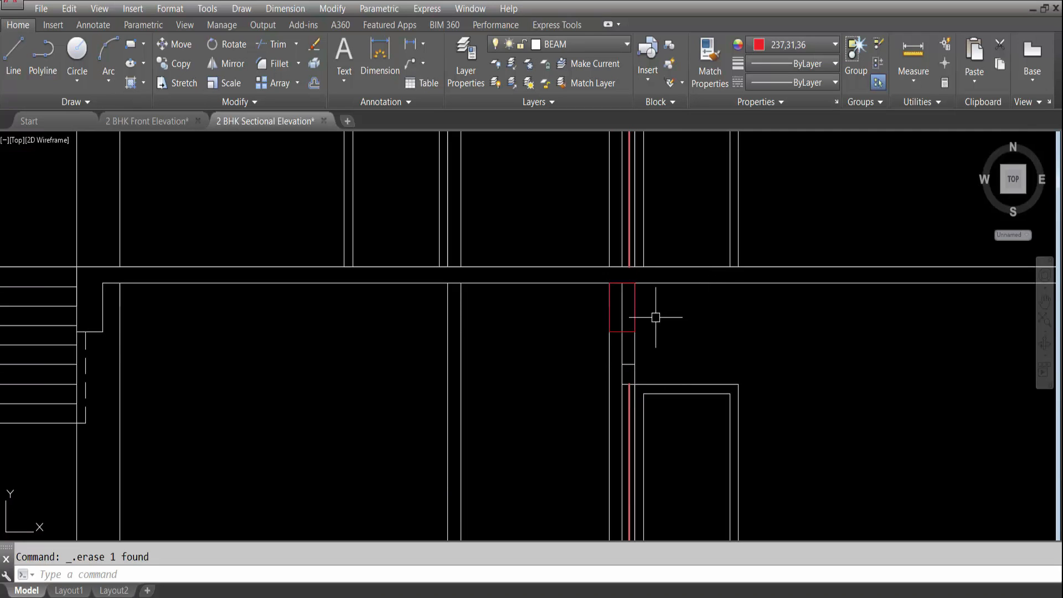
Trim the wall line inside the new beam rectangle and replace the rectangle with a single line along its underside.
key("Return")
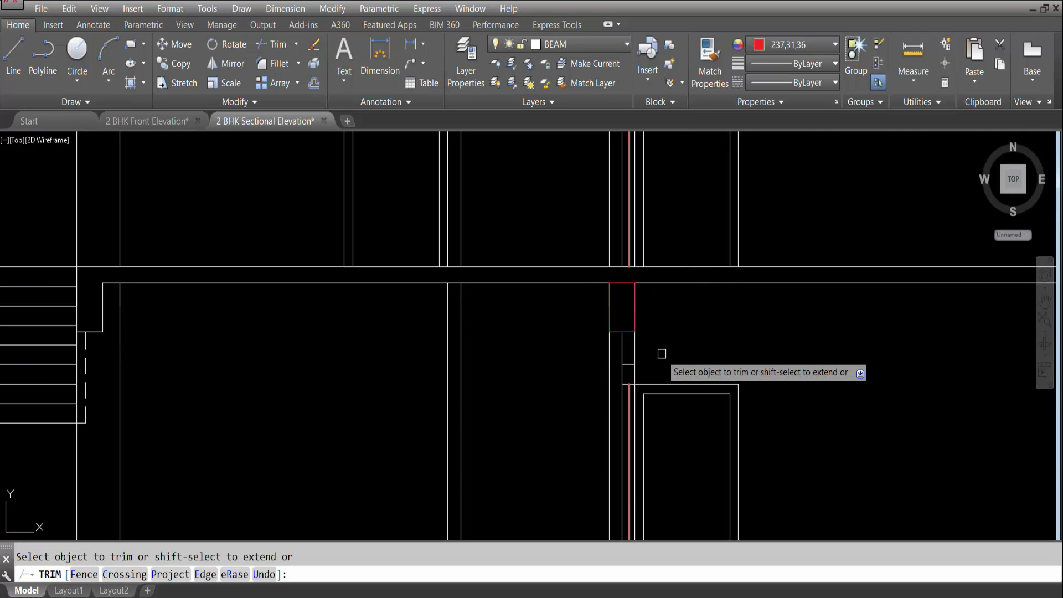
key("Escape")
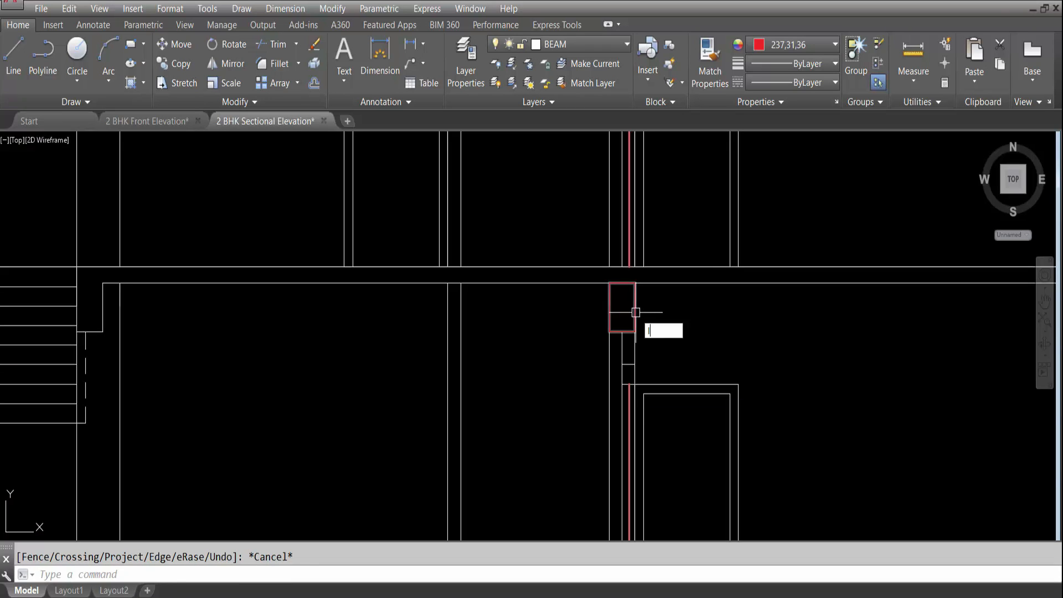
type("l")
key("Return")
scroll(623, 334, "up", 4)
left_click(587, 327)
left_click(653, 327)
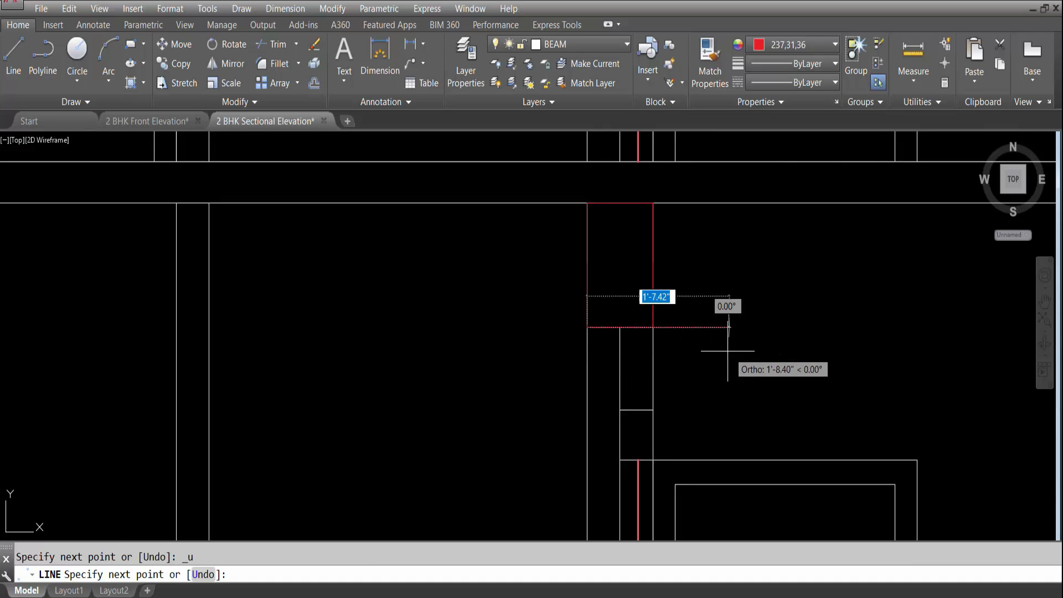
key("Escape")
left_click(653, 264)
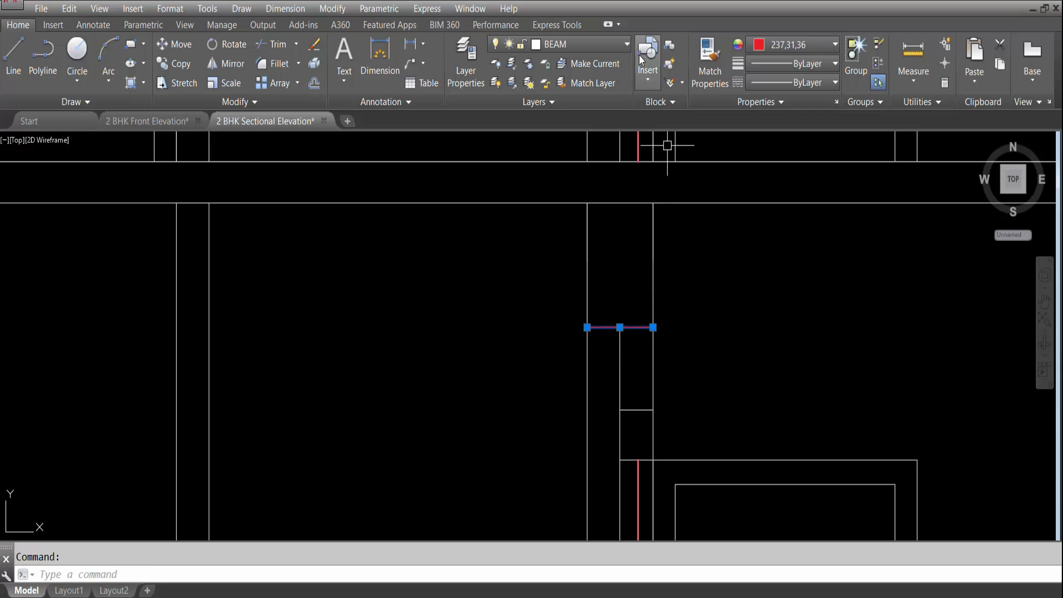
Set the beam's underside line to its layer's white color and save the drawing.
left_click(760, 48)
left_click(784, 67)
key("Escape")
scroll(620, 240, "down", 3)
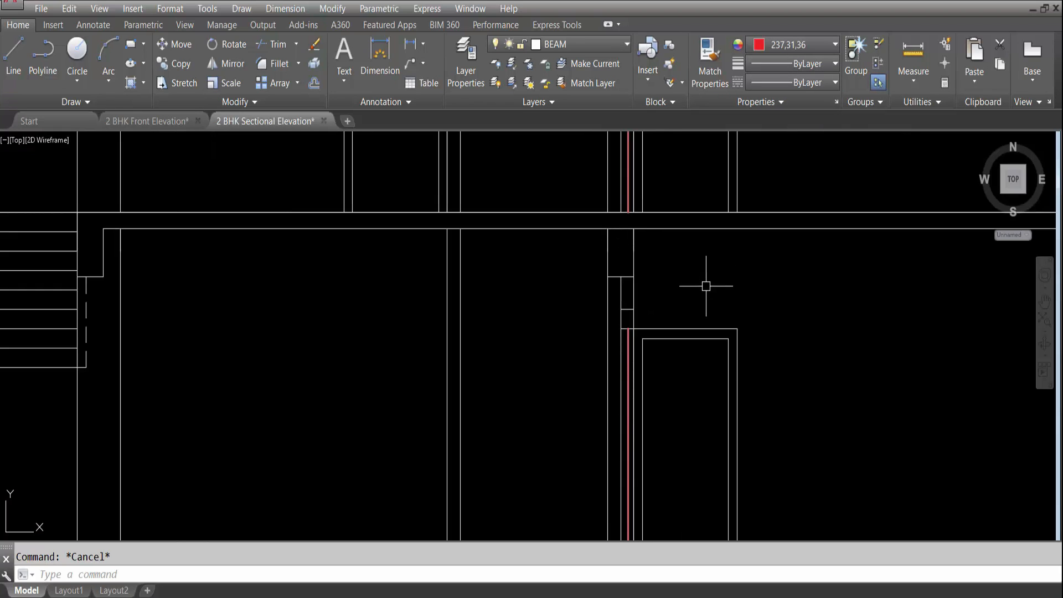
scroll(668, 284, "down", 2)
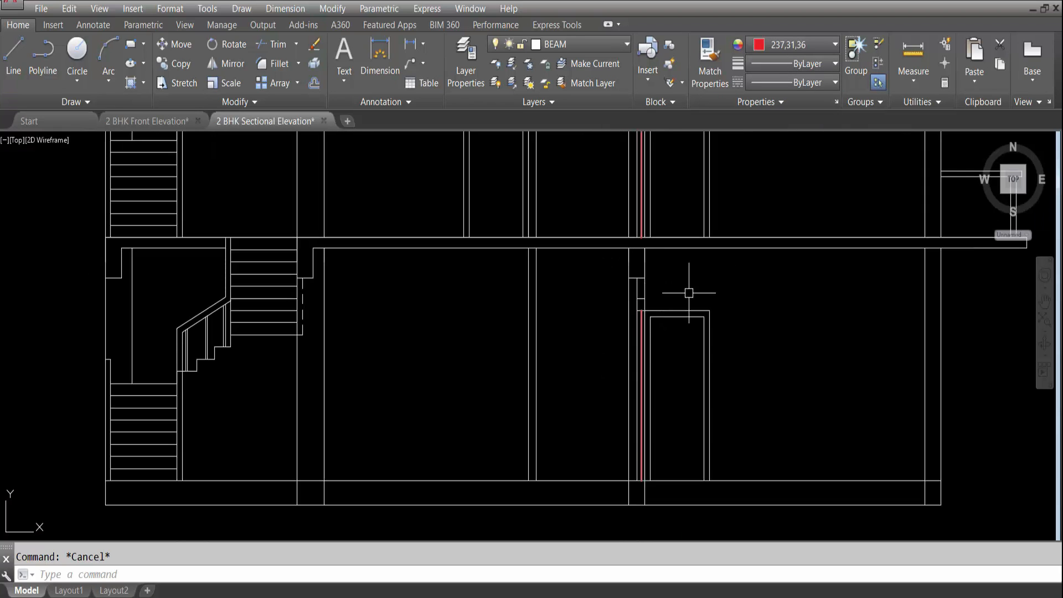
scroll(682, 299, "up", 2)
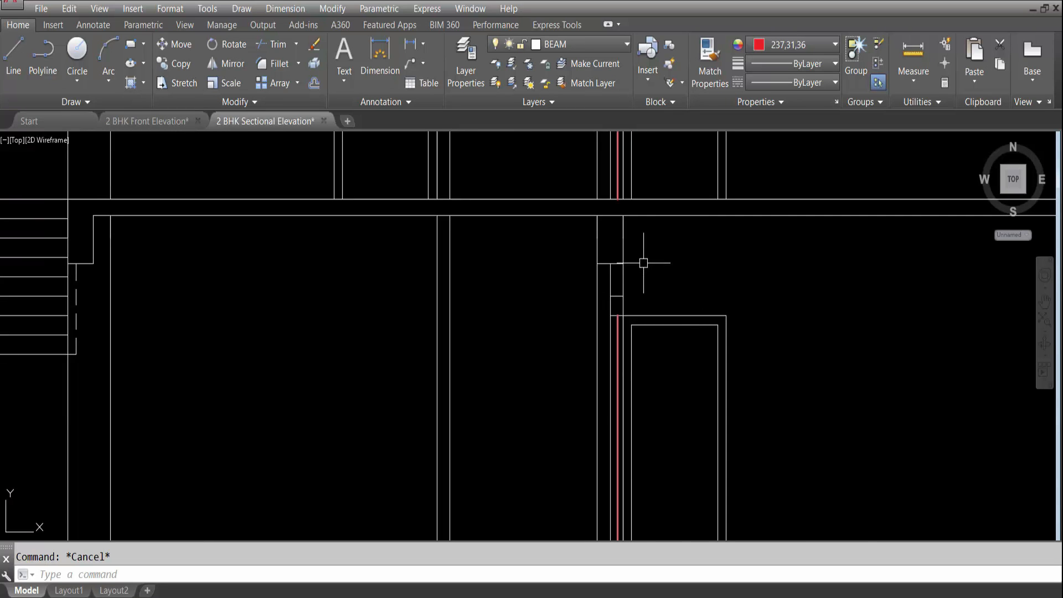
scroll(640, 261, "down", 3)
scroll(664, 285, "up", 2)
middle_click_drag(709, 271, 709, 326)
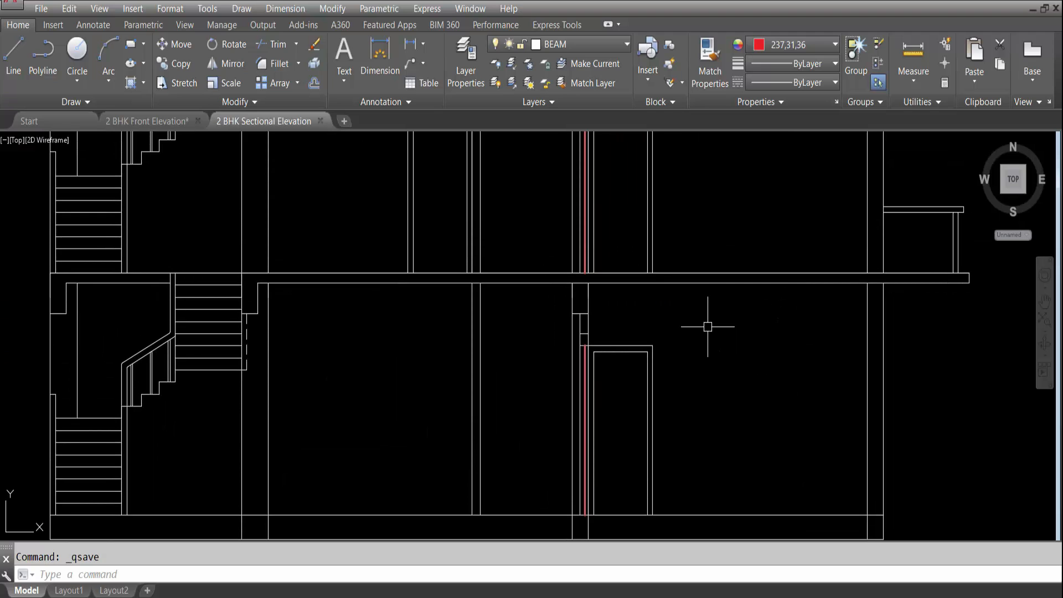
Copy the lowest beam's underside line one floor up, using the point where the column's edge meets the slab underside as base point.
scroll(590, 318, "up", 3)
left_click(559, 292)
left_click(573, 315)
left_click(567, 301)
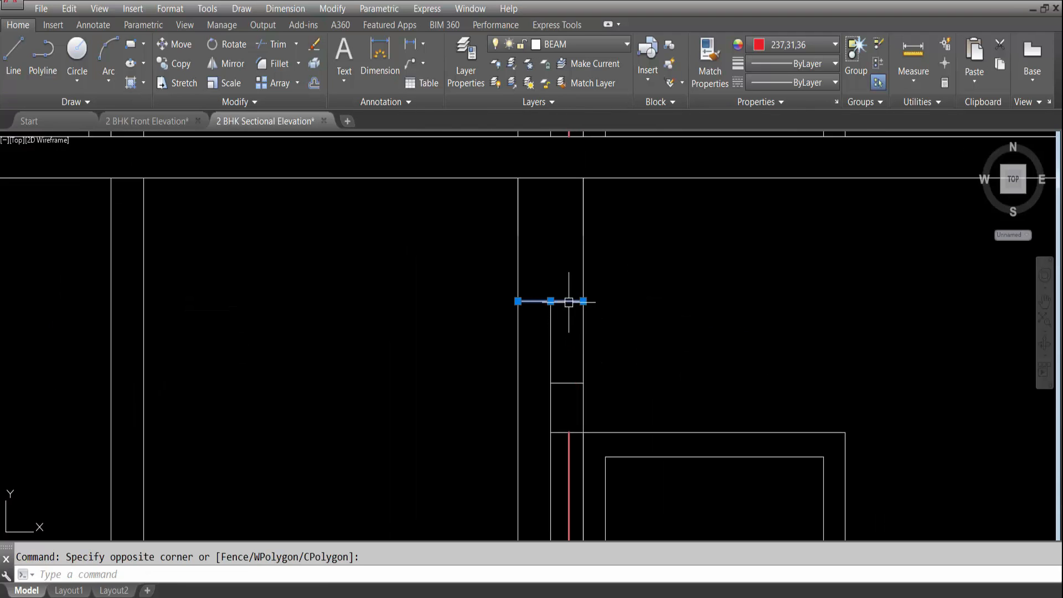
type("o")
key("Return")
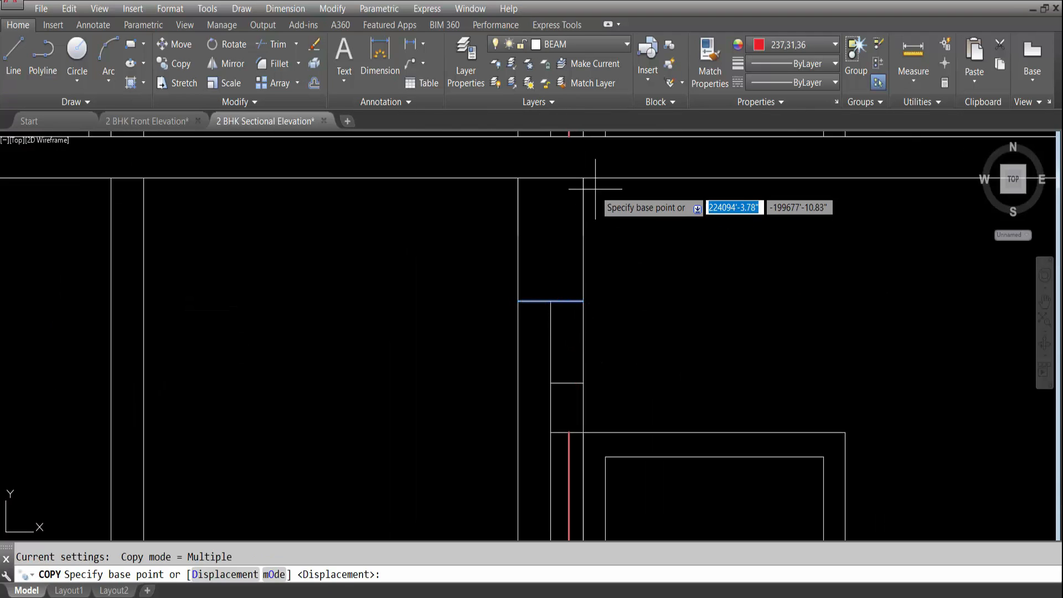
left_click(584, 178)
scroll(606, 318, "down", 5)
scroll(591, 363, "up", 2)
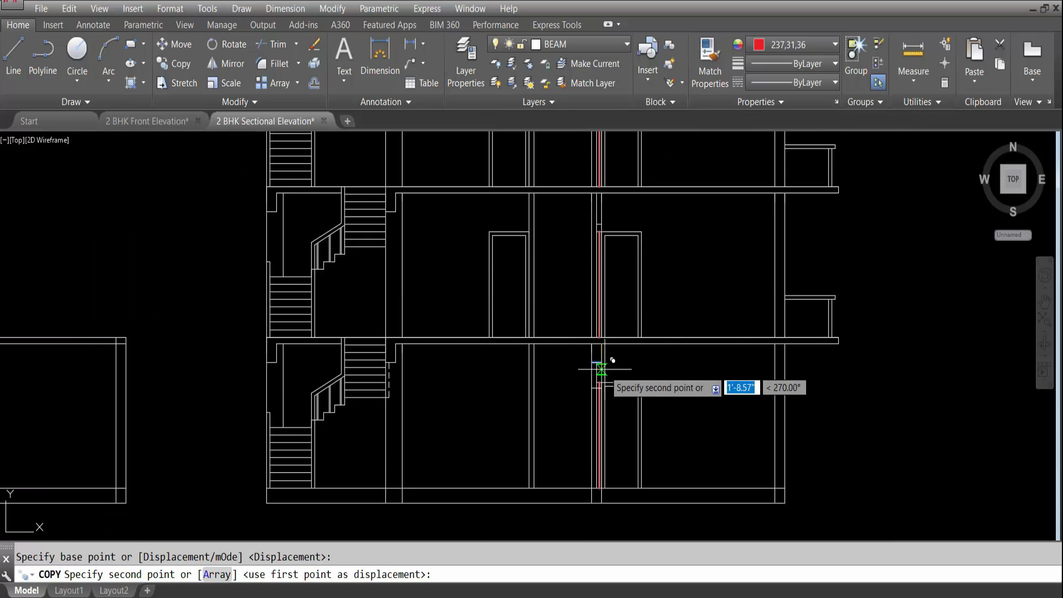
scroll(603, 210, "up", 3)
left_click(602, 150)
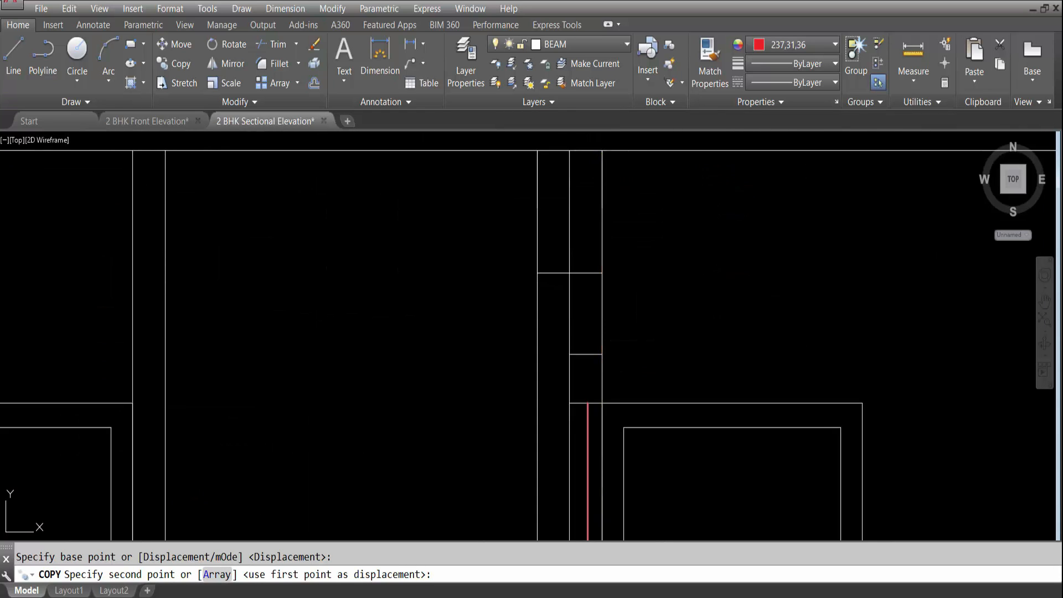
Place further copies of the beam line at the matching slab-and-column points on the remaining upper floors.
scroll(614, 430, "down", 4)
scroll(618, 287, "up", 3)
left_click(600, 221)
scroll(624, 408, "down", 3)
scroll(621, 210, "up", 4)
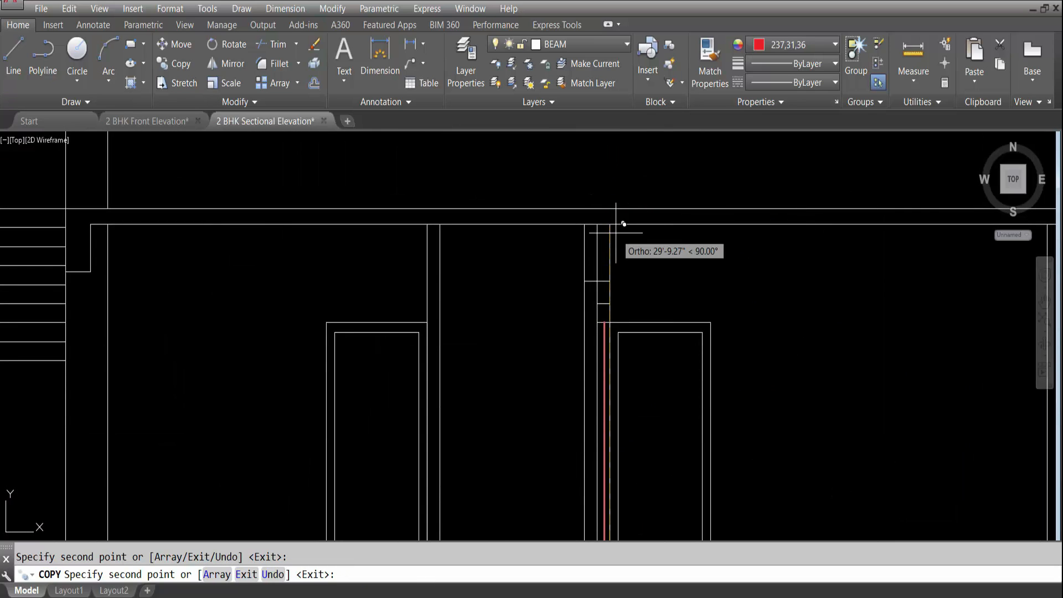
key("Escape")
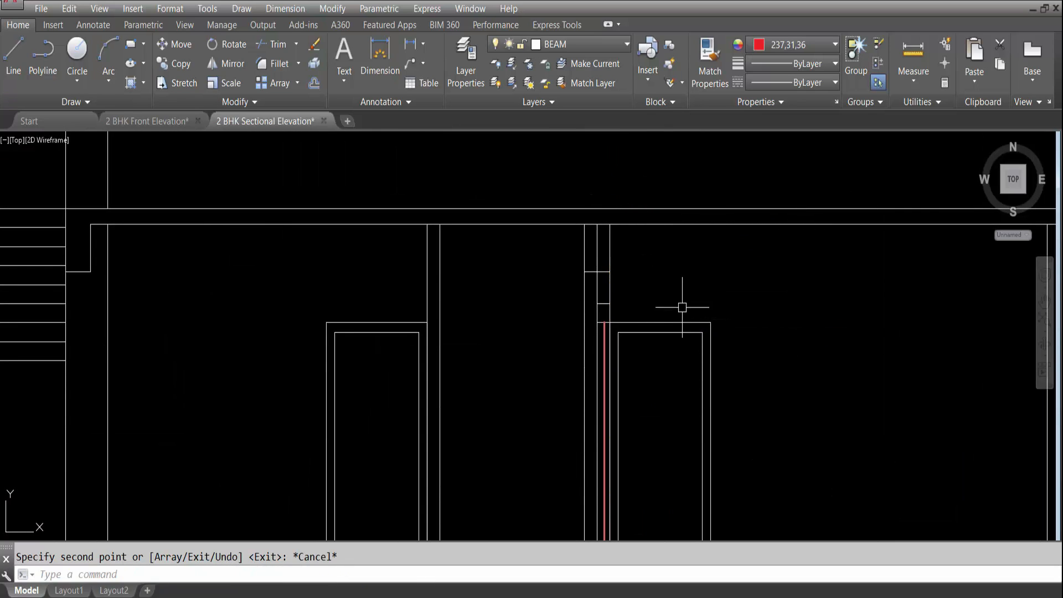
Trim away the wall line running through the copied beams beneath the upper floor slabs.
key("Return")
scroll(626, 282, "down", 4)
scroll(618, 408, "up", 6)
left_click(653, 396)
left_click(637, 375)
scroll(624, 226, "down", 6)
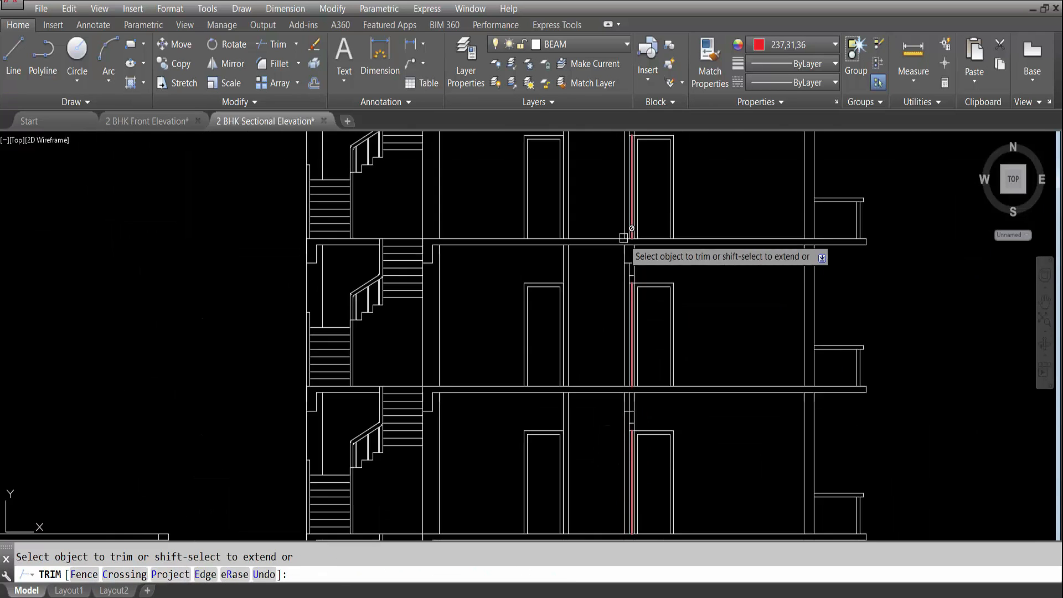
scroll(630, 415, "up", 6)
scroll(611, 266, "down", 6)
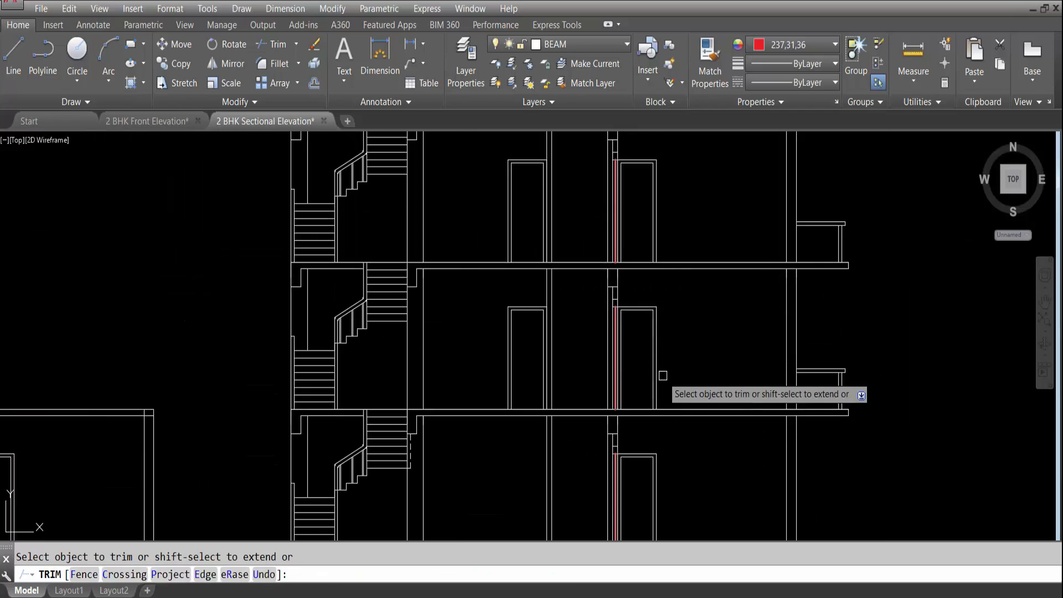
key("Escape")
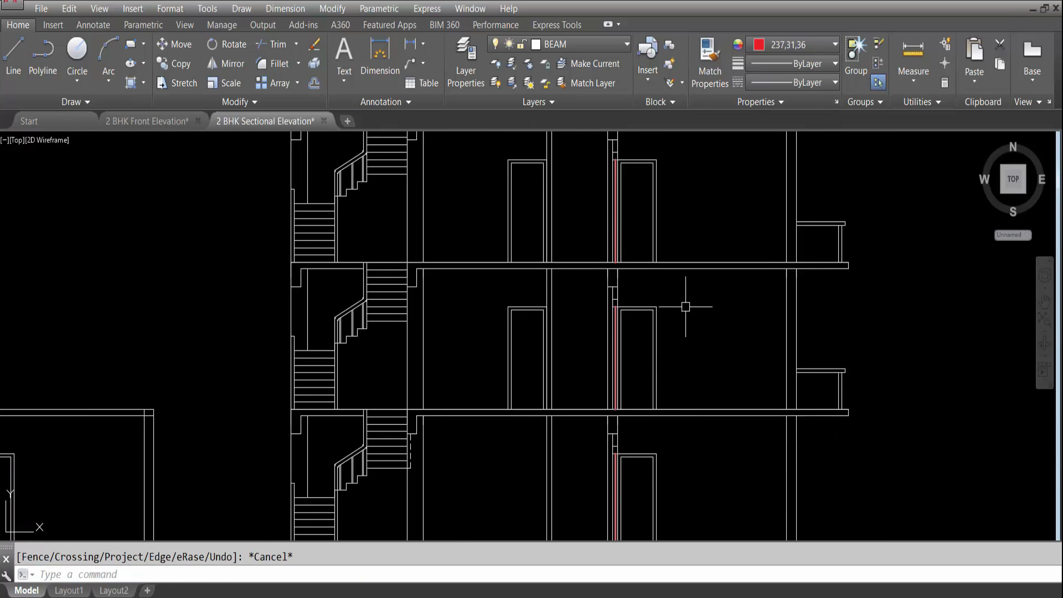
Trim the leftover wall line pieces inside the copied beams and check the beam on every floor.
scroll(685, 307, "up", 6)
key("space")
key("space")
left_click(617, 278)
left_click(613, 295)
scroll(658, 246, "down", 6)
scroll(657, 418, "up", 4)
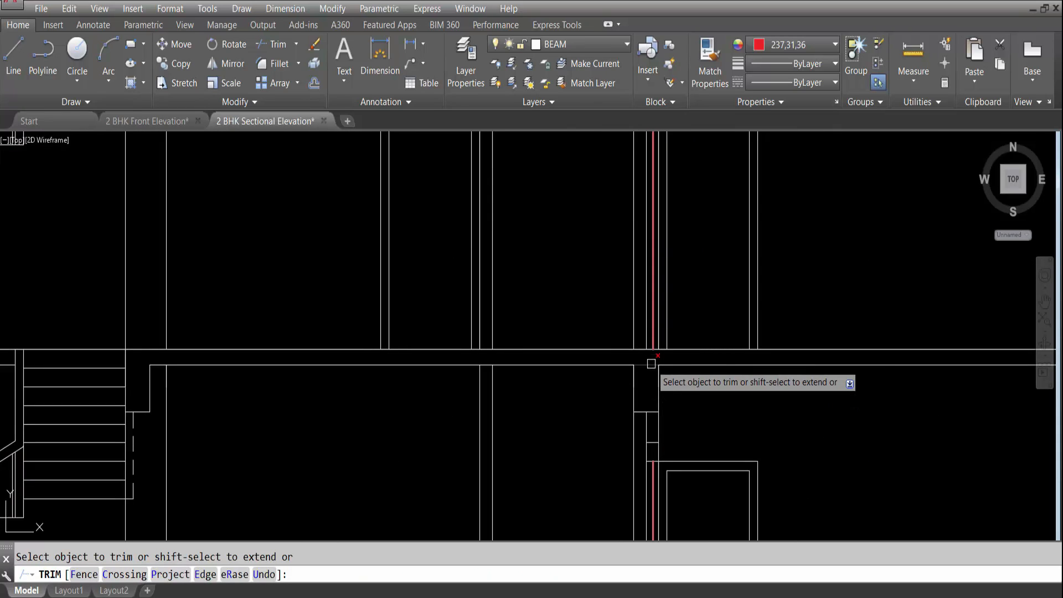
scroll(654, 377, "down", 5)
scroll(657, 188, "up", 6)
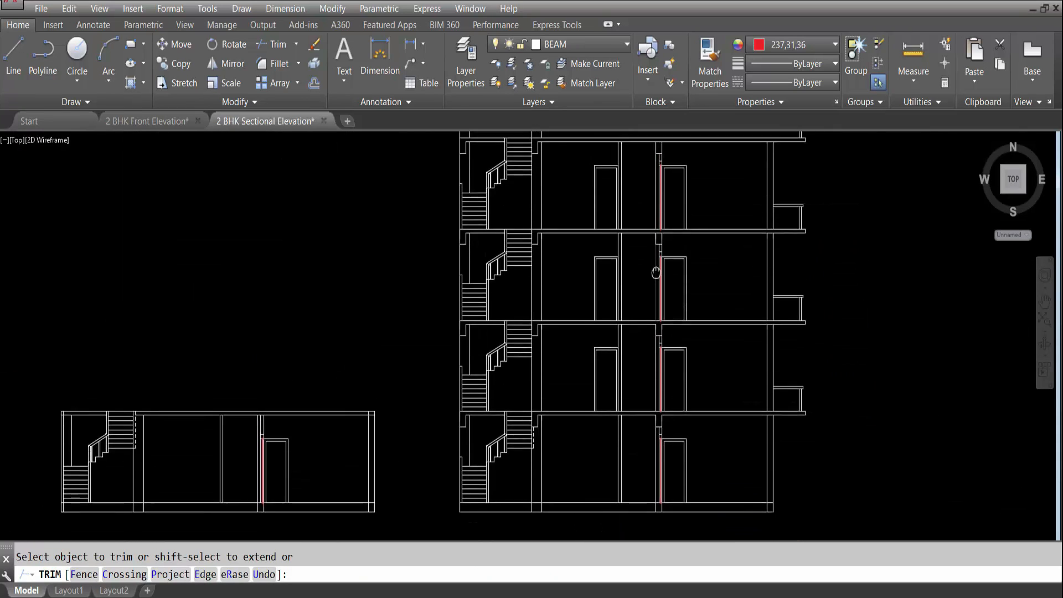
scroll(607, 311, "down", 4)
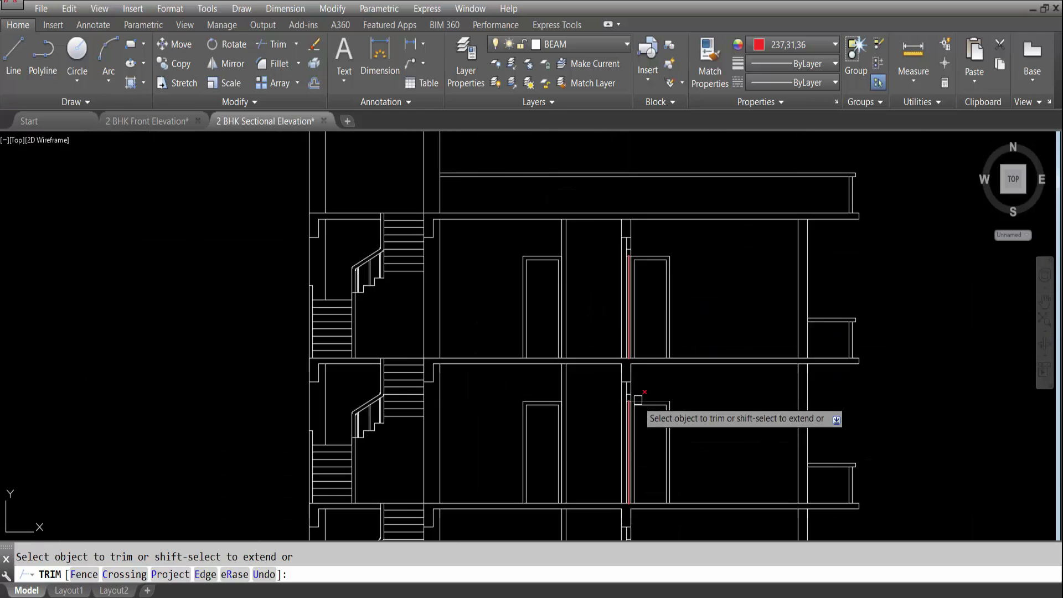
scroll(622, 185, "up", 4)
scroll(631, 266, "down", 4)
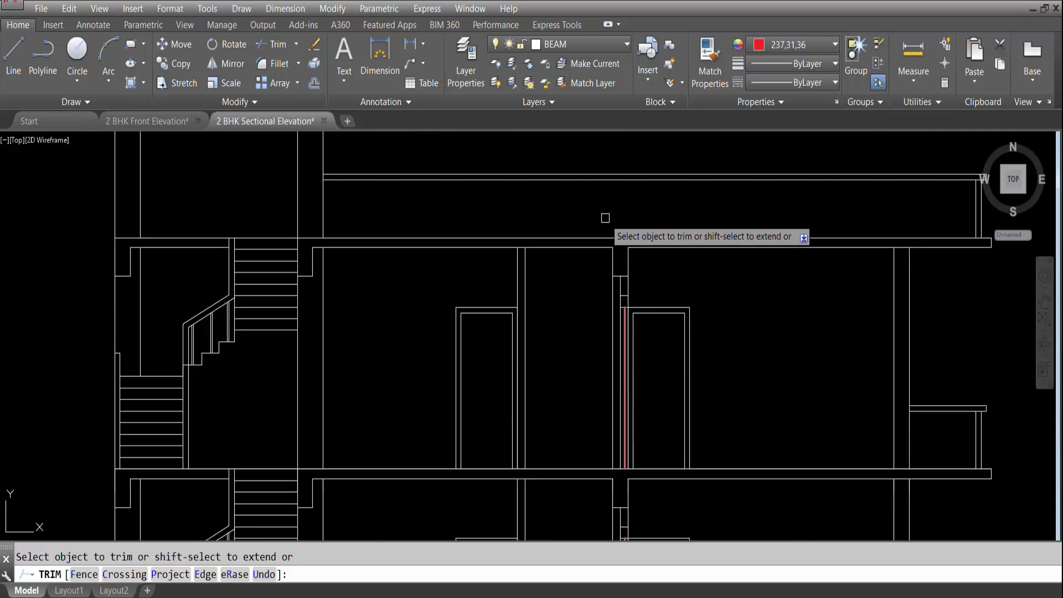
key("Escape")
Draw a vertical construction line through the outer edge of the corner column beside the balcony in the first floor plan.
scroll(643, 384, "down", 2)
scroll(642, 384, "up", 4)
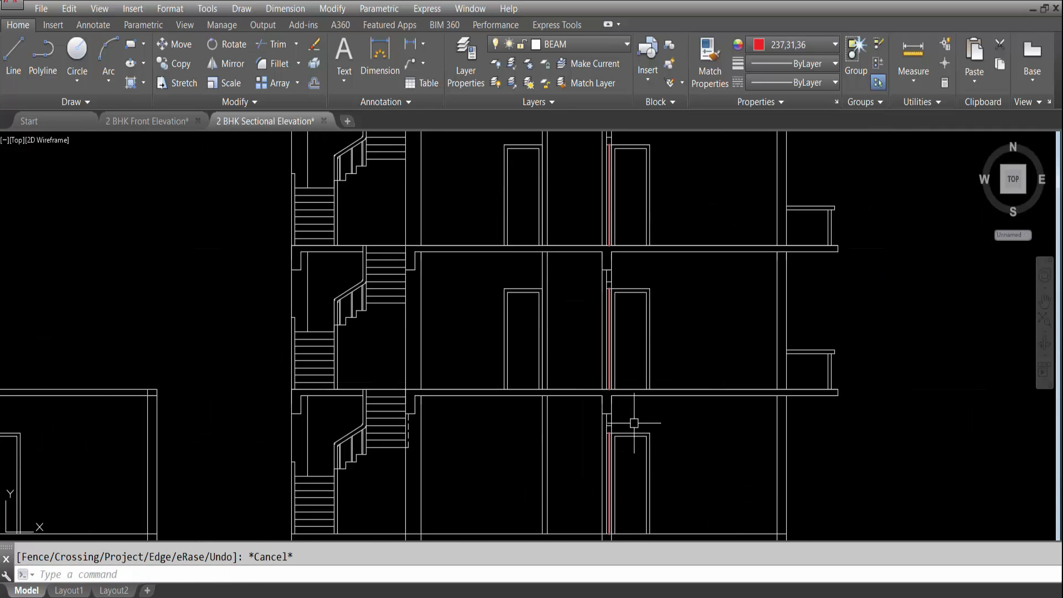
scroll(632, 399, "down", 3)
scroll(641, 347, "down", 2)
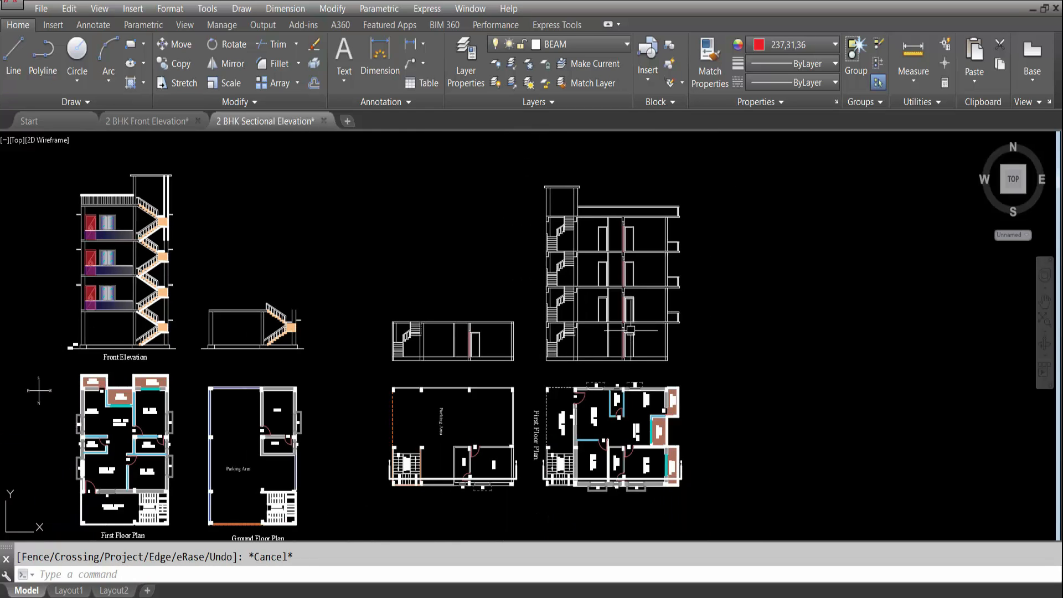
scroll(662, 464, "up", 6)
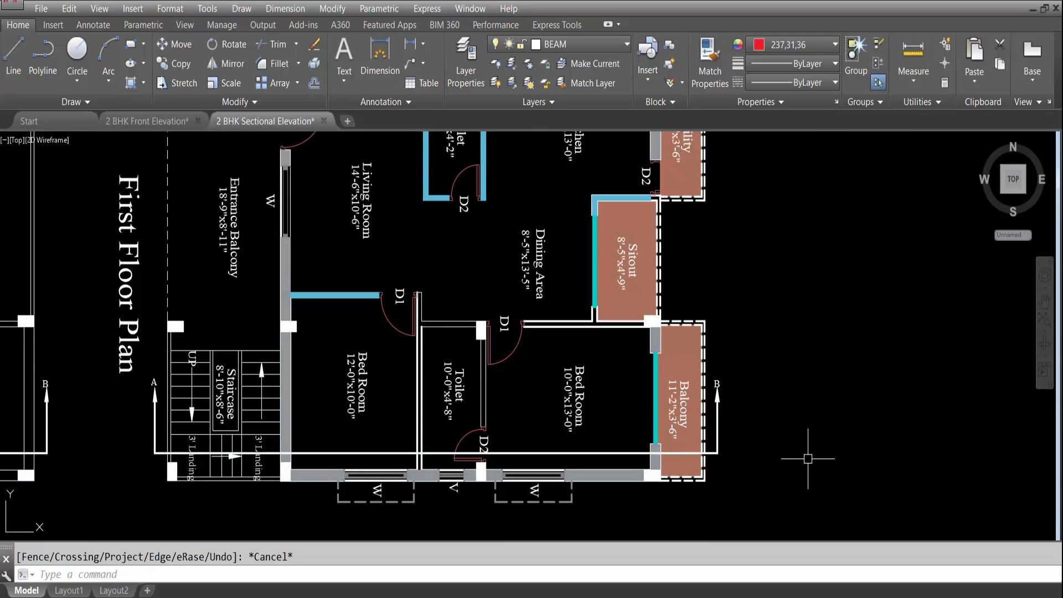
type("l")
key("Return")
type("v")
key("Return")
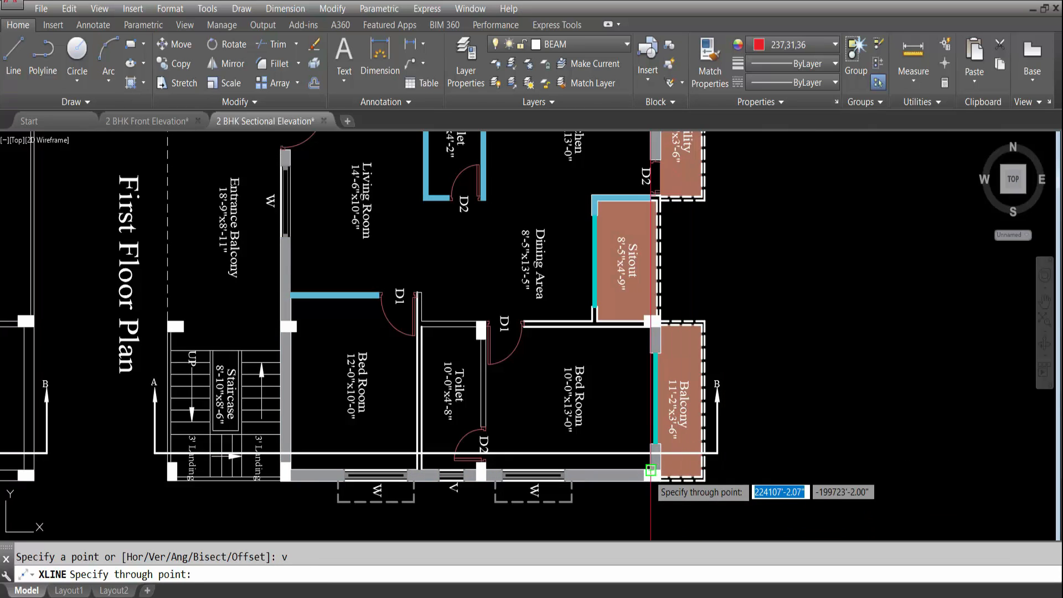
scroll(650, 486, "up", 4)
scroll(670, 487, "down", 2)
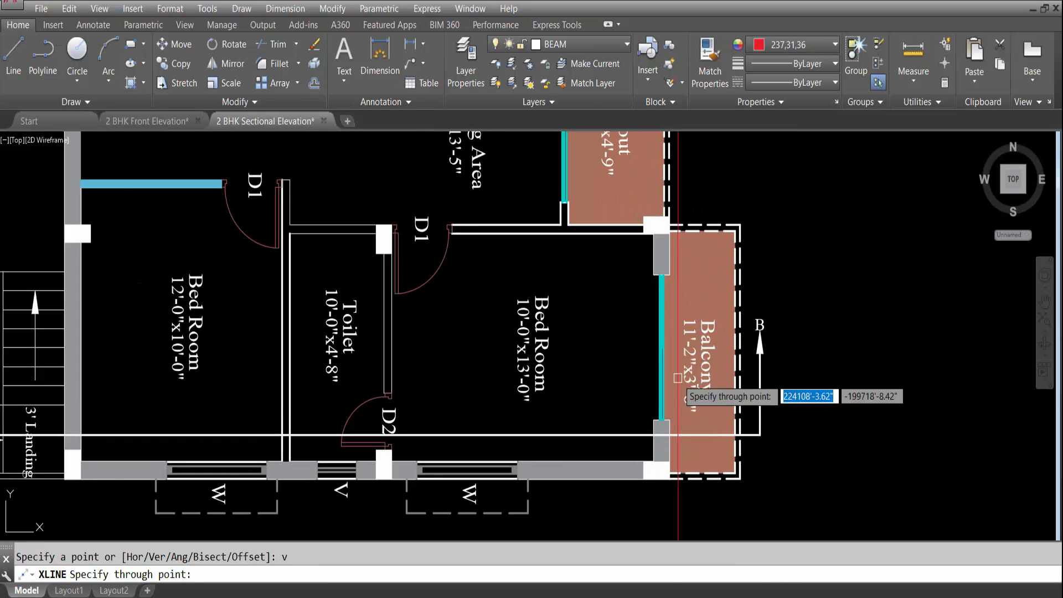
scroll(652, 467, "up", 2)
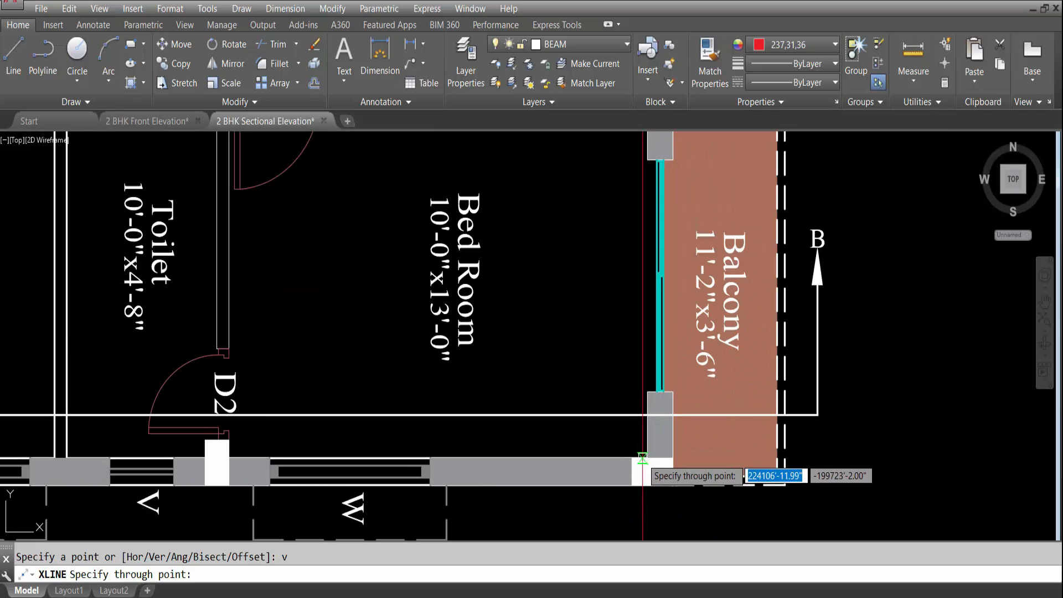
left_click(672, 458)
scroll(672, 458, "up", 3)
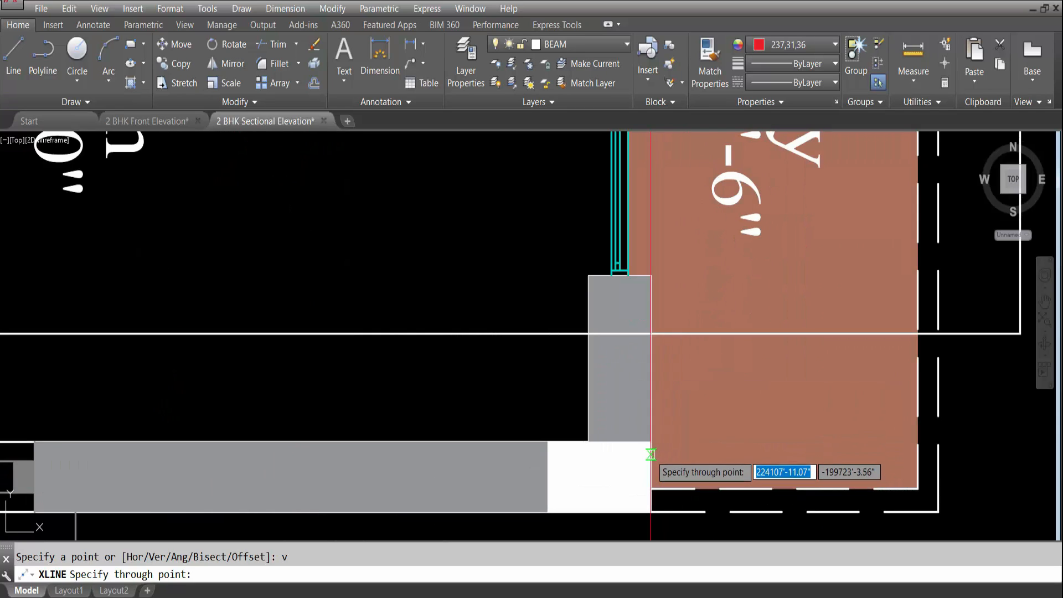
key("Escape")
scroll(667, 423, "down", 3)
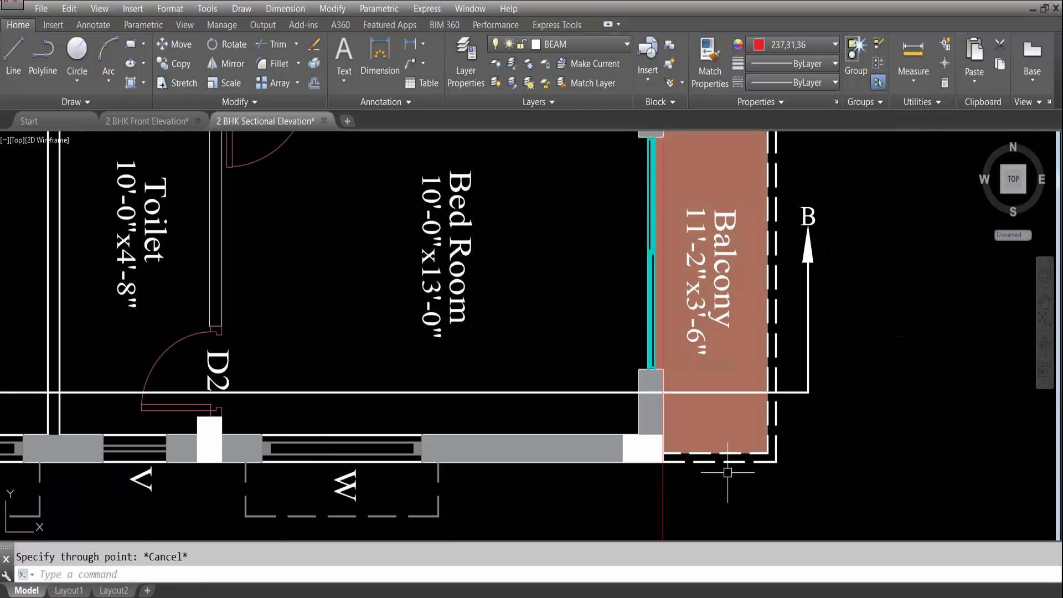
Offset the vertical construction line 9 inches inward from the balcony, toward the bedroom.
type("o")
key("Return")
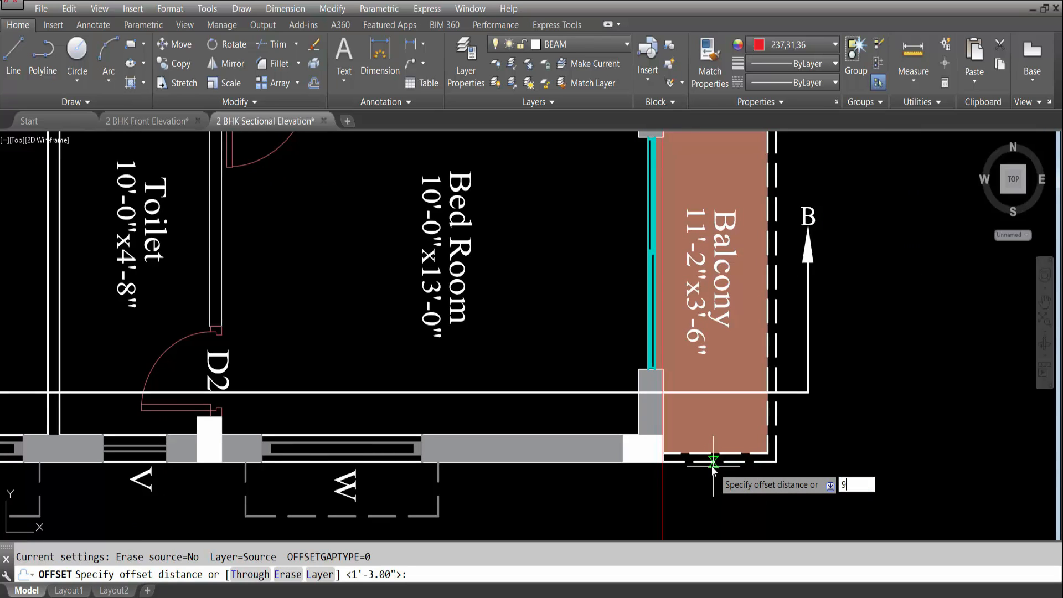
type("9")
key("Return")
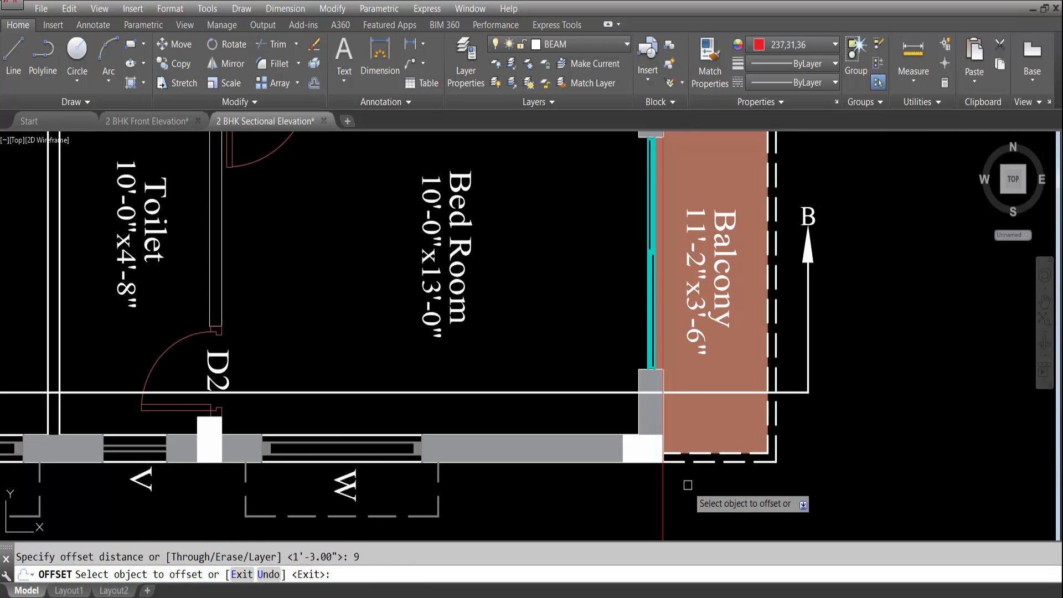
left_click(662, 487)
left_click(643, 517)
scroll(643, 519, "down", 2)
scroll(643, 519, "down", 5)
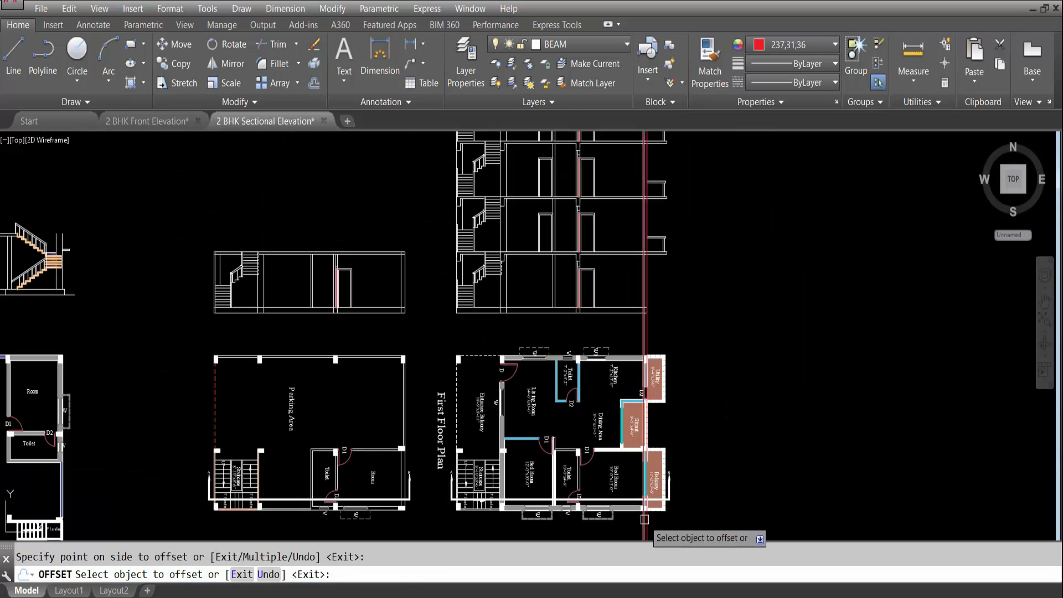
scroll(672, 266, "up", 3)
key("Escape")
scroll(652, 317, "down", 2)
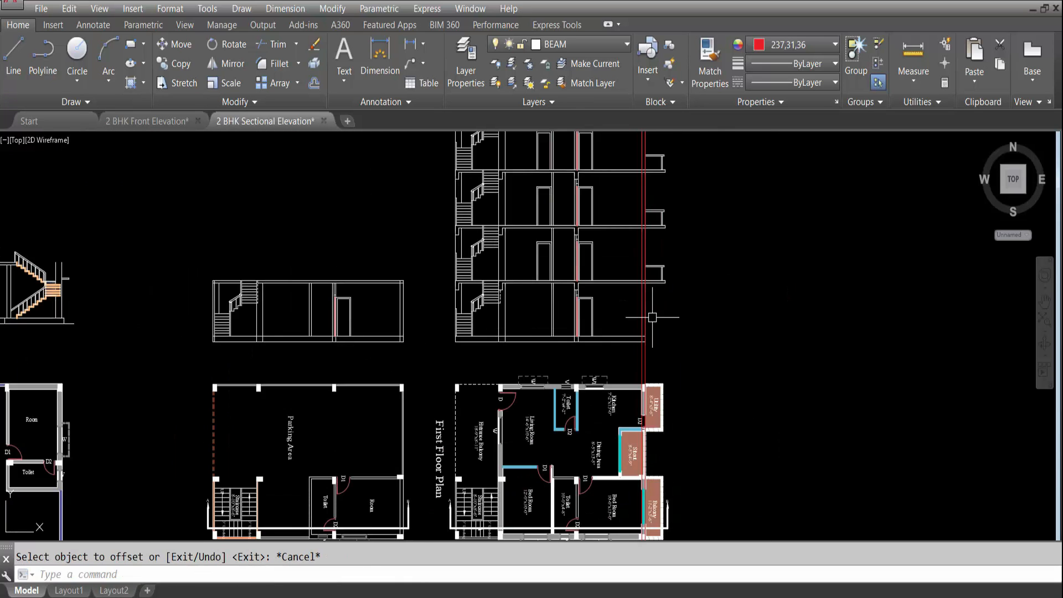
scroll(652, 267, "up", 4)
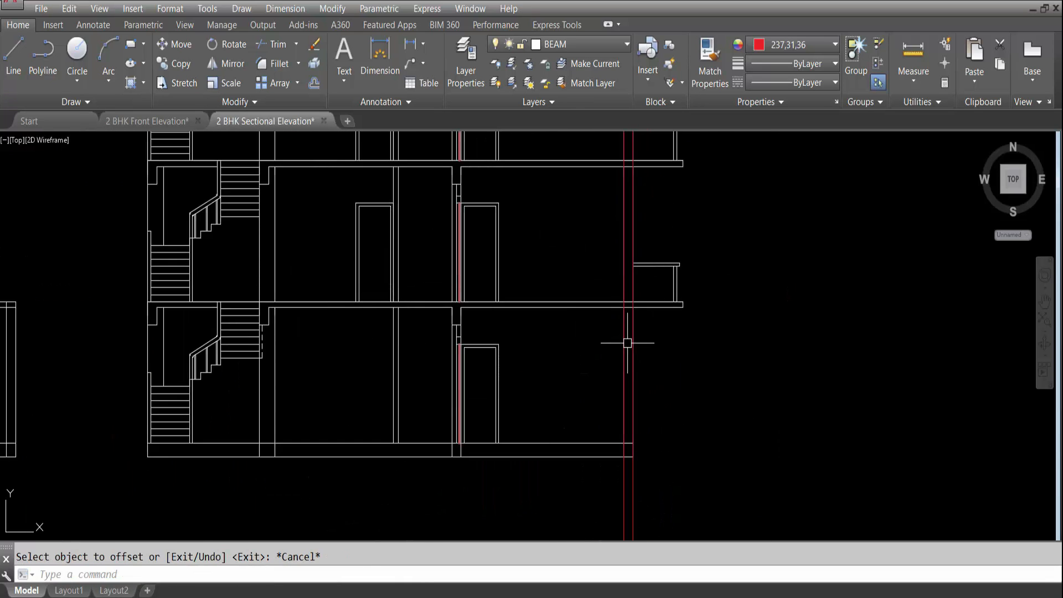
key("Delete")
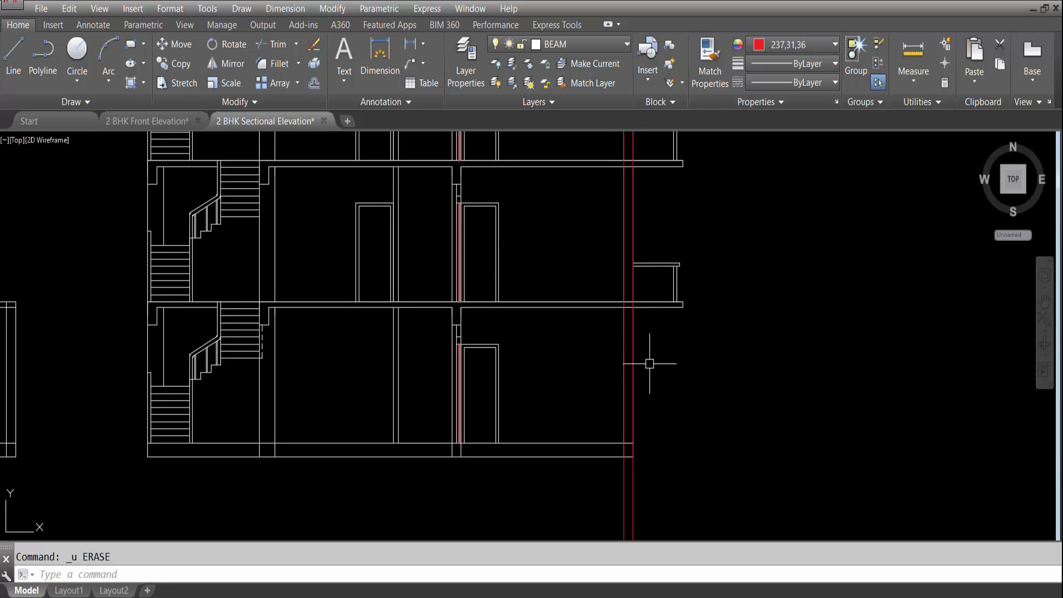
Offset the underside line of the first floor slab 15 inches downward for the beam at the balcony column.
scroll(645, 315, "down", 5)
scroll(653, 354, "up", 5)
scroll(671, 360, "down", 5)
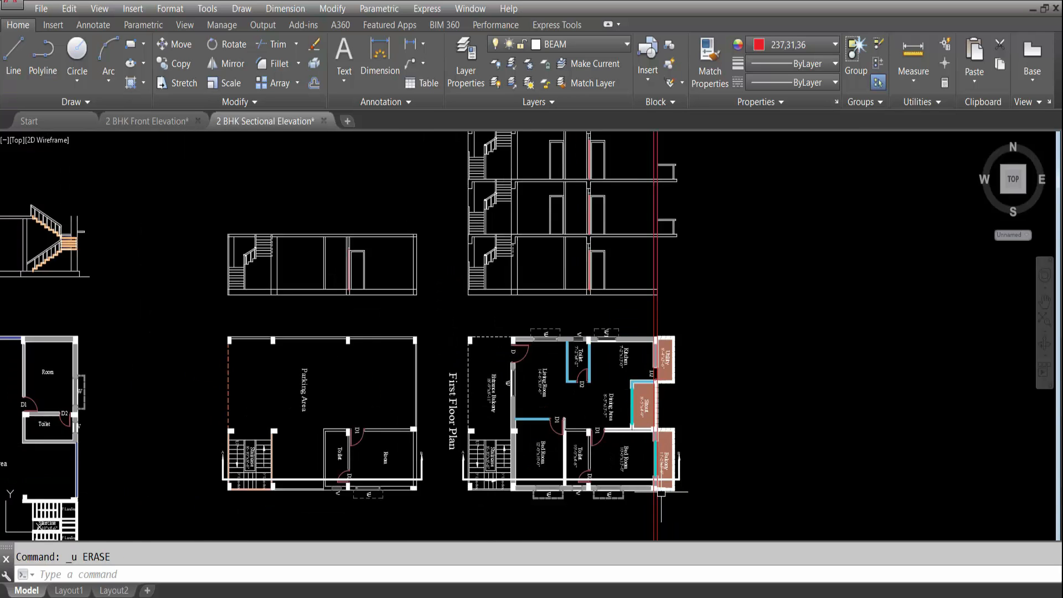
scroll(666, 318, "up", 6)
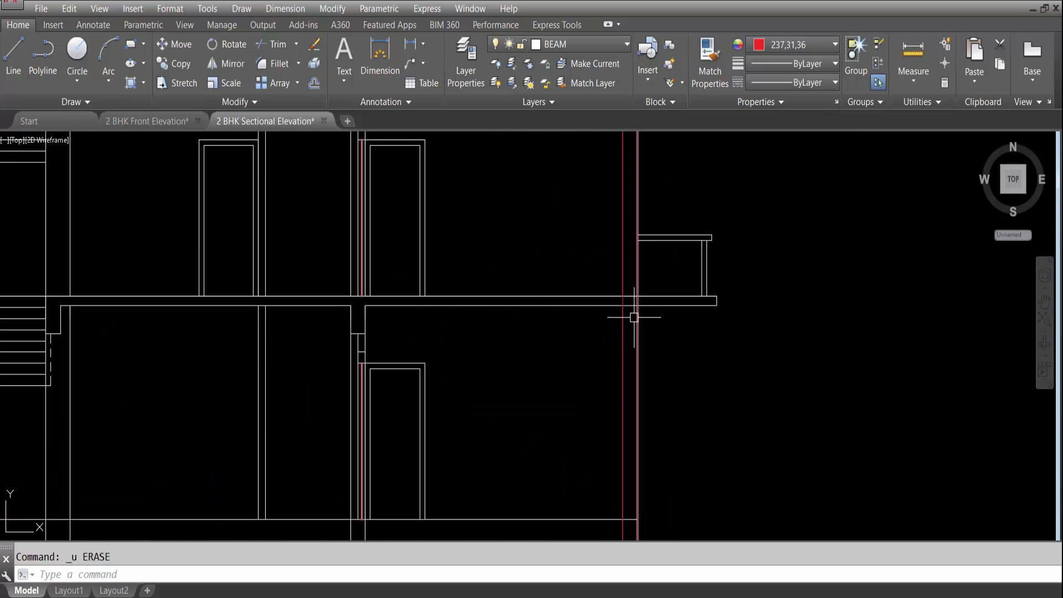
key("Return")
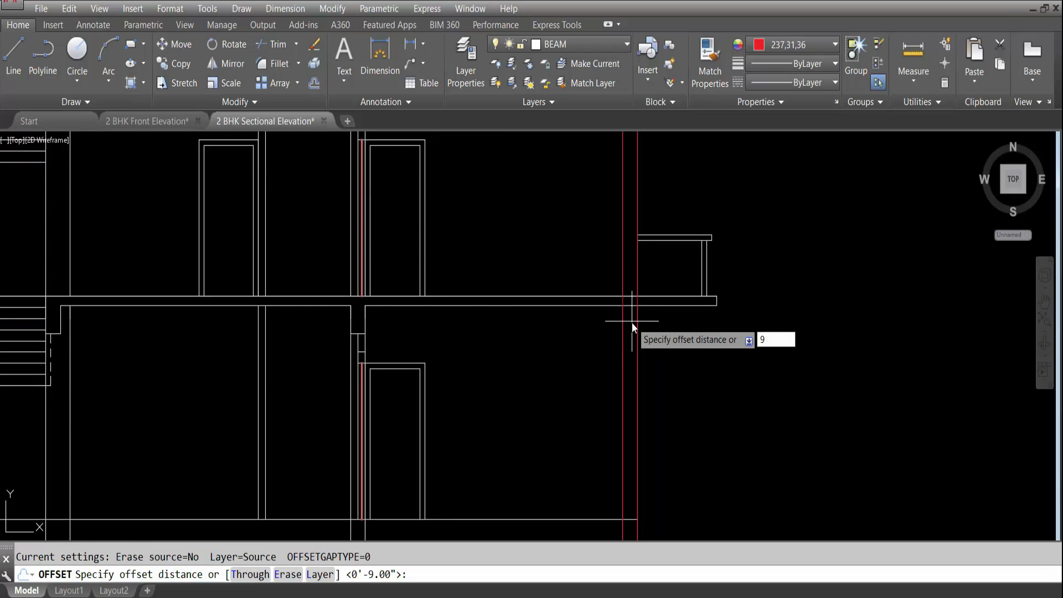
key("BackSpace")
type("15")
key("Return")
left_click(632, 305)
left_click(592, 350)
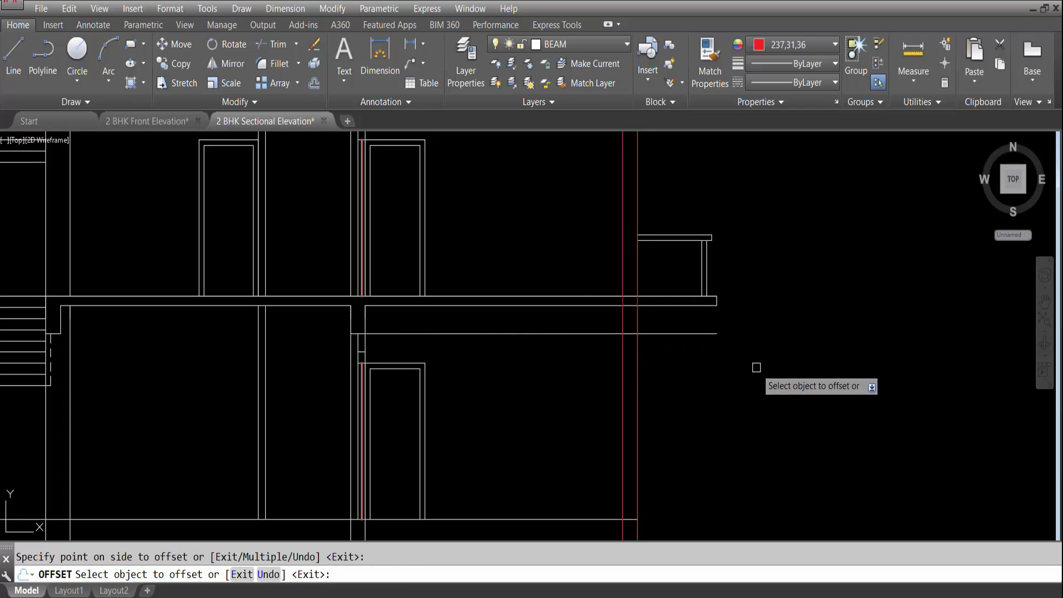
scroll(632, 387, "down", 2)
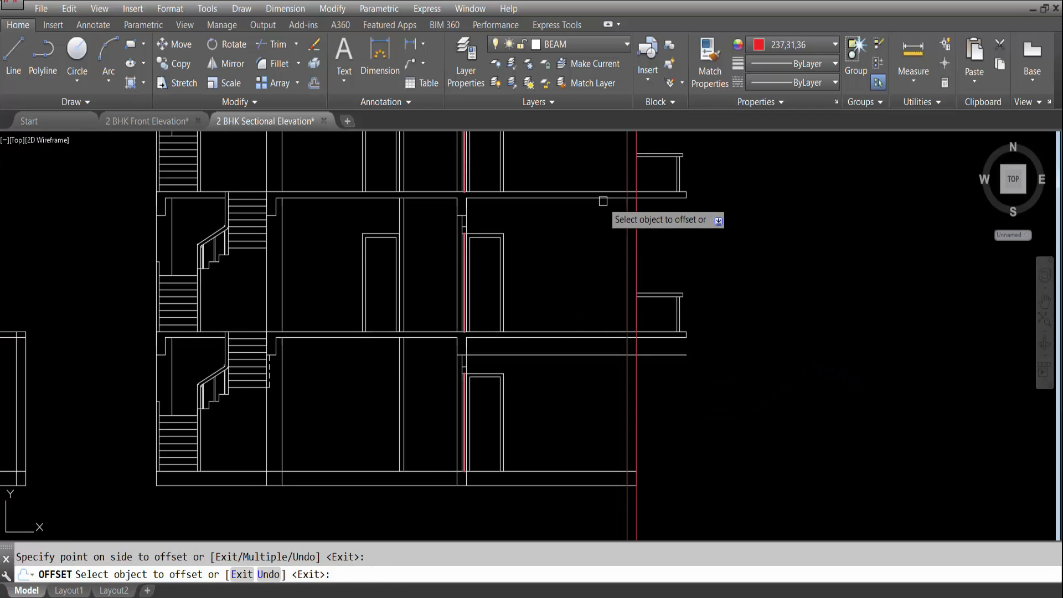
Trim the offset line to the width between the two vertical construction lines, and erase both construction lines.
key("Escape")
type("tr")
key("Return")
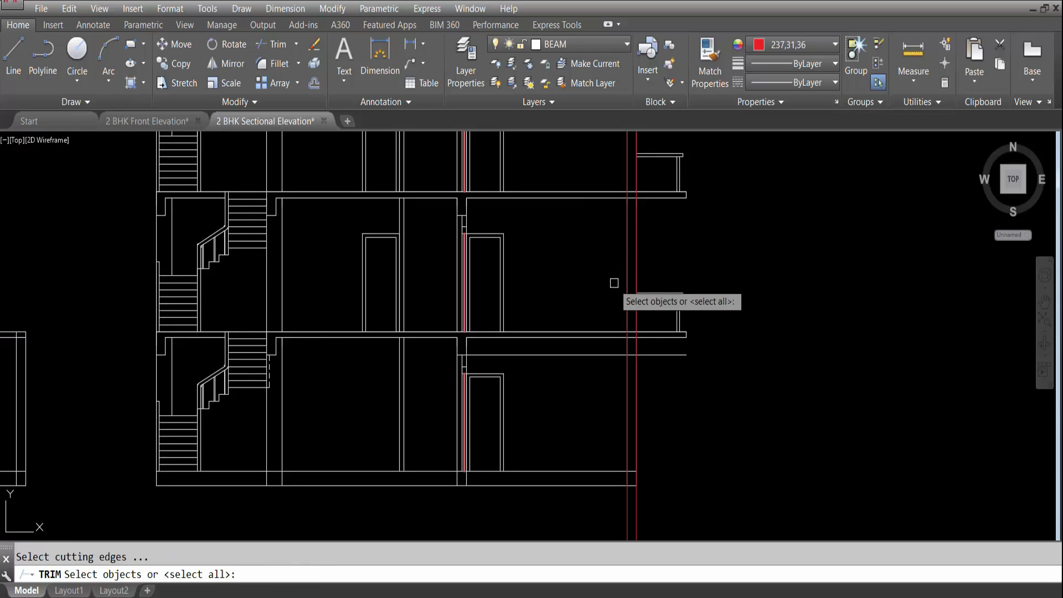
left_click(627, 350)
left_click(636, 349)
key("Return")
left_click(599, 355)
left_click(648, 362)
left_click(652, 348)
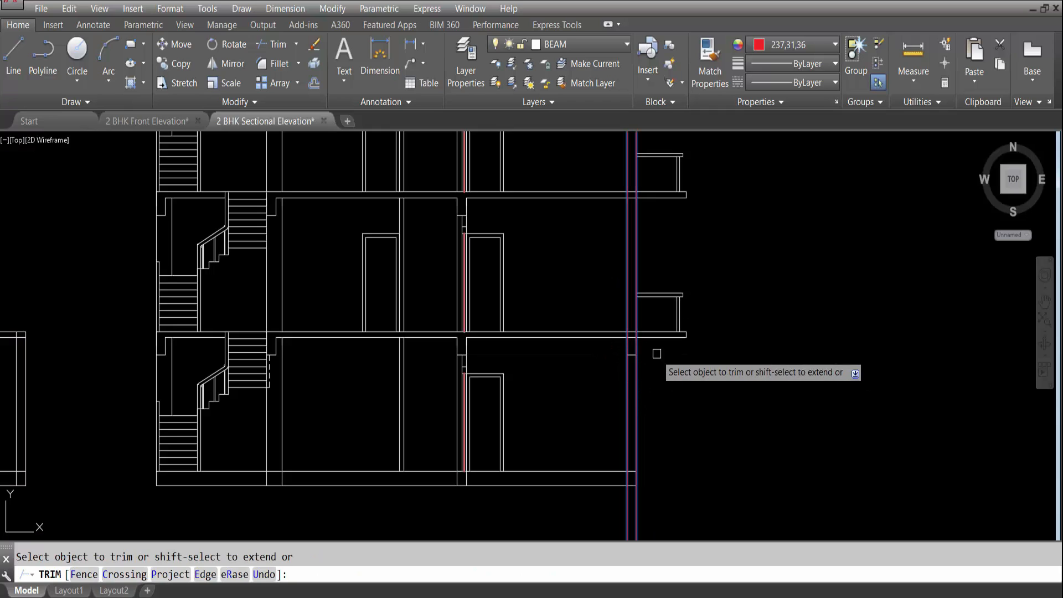
key("Escape")
key("Delete")
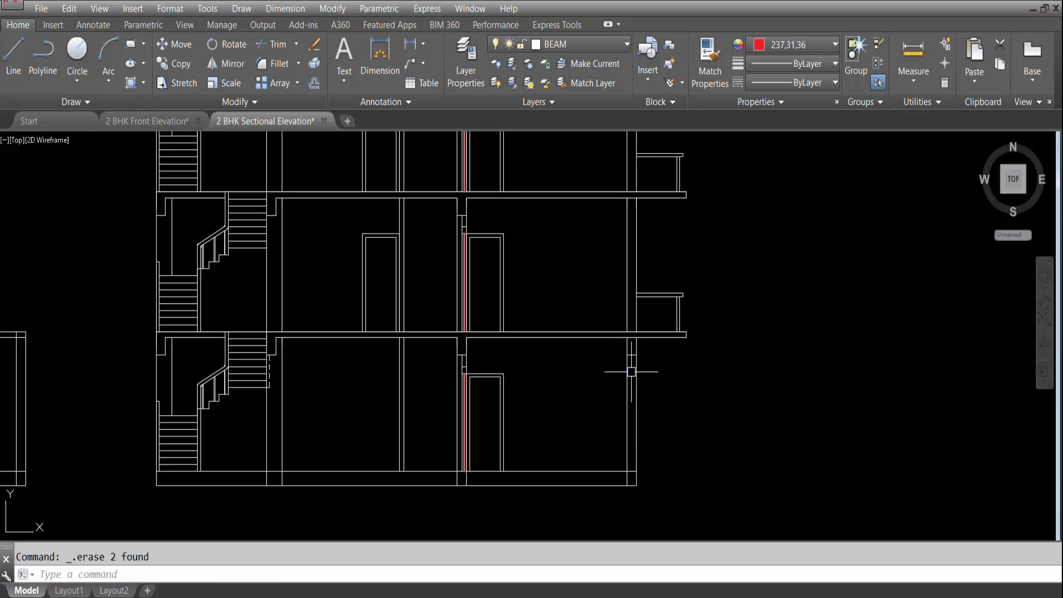
Trim the slab's underside line across the width of the new beam beside the lowest balcony.
scroll(643, 350, "up", 3)
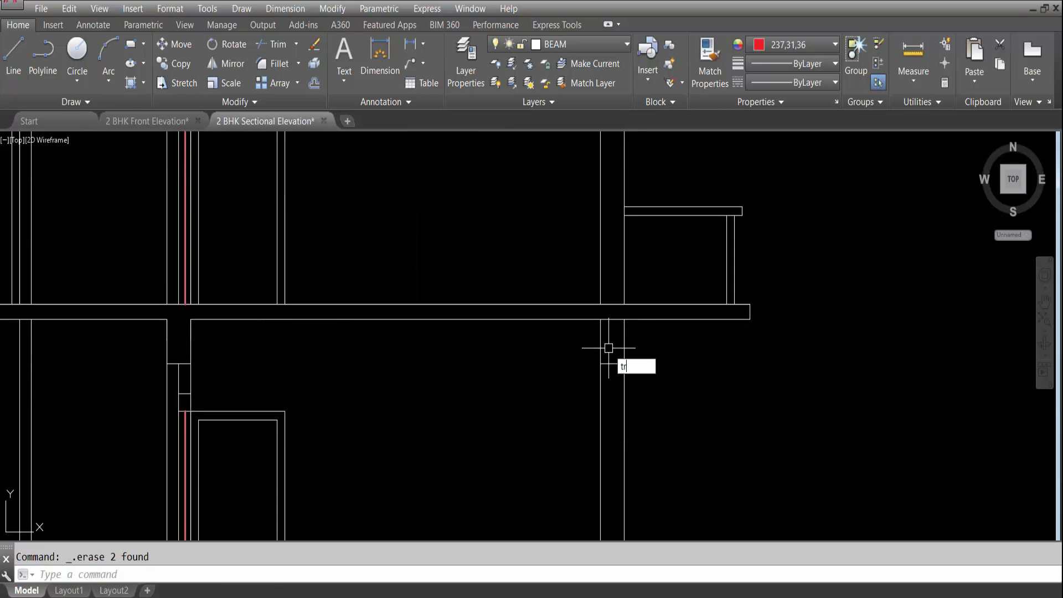
key("Return")
key("Escape")
Copy the balcony-side beam's bottom line vertically to the same position beneath each upper floor slab.
left_click(621, 366)
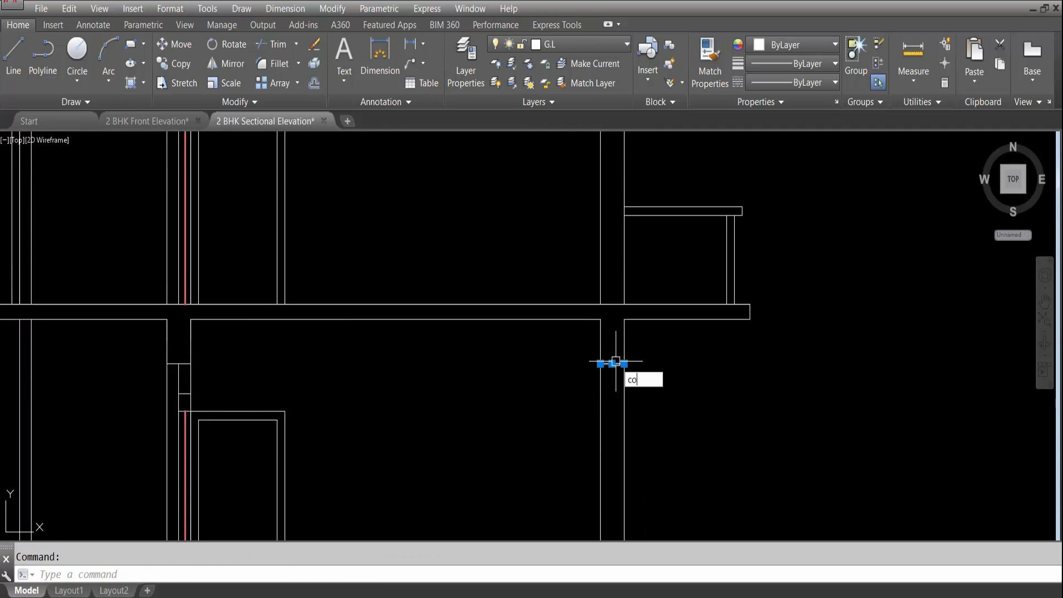
type("co")
key("Return")
left_click(623, 366)
scroll(624, 367, "down", 3)
scroll(640, 228, "up", 3)
left_click(612, 217)
scroll(634, 363, "down", 3)
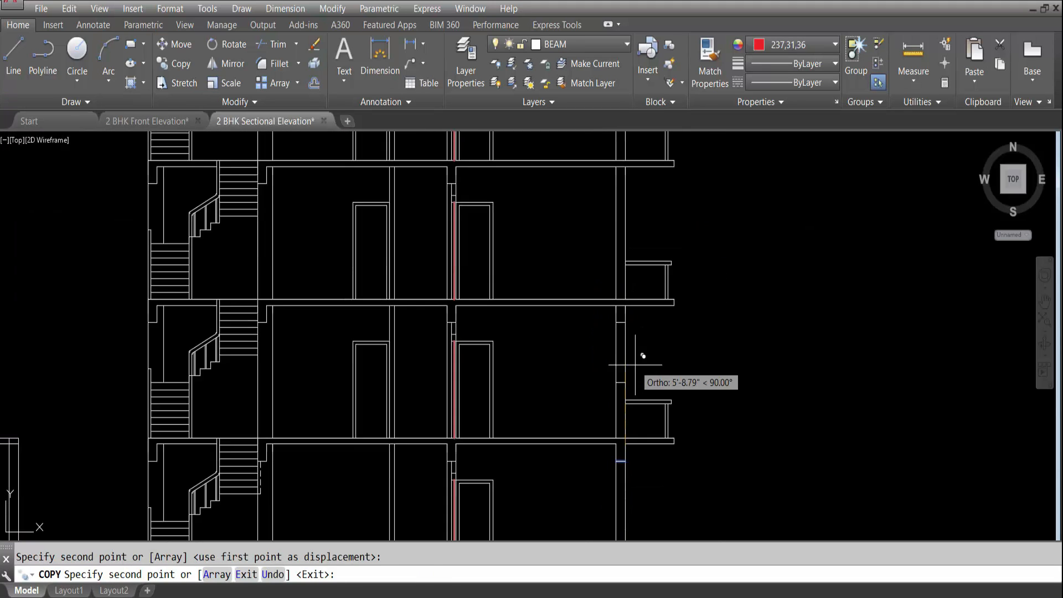
scroll(623, 171, "up", 2)
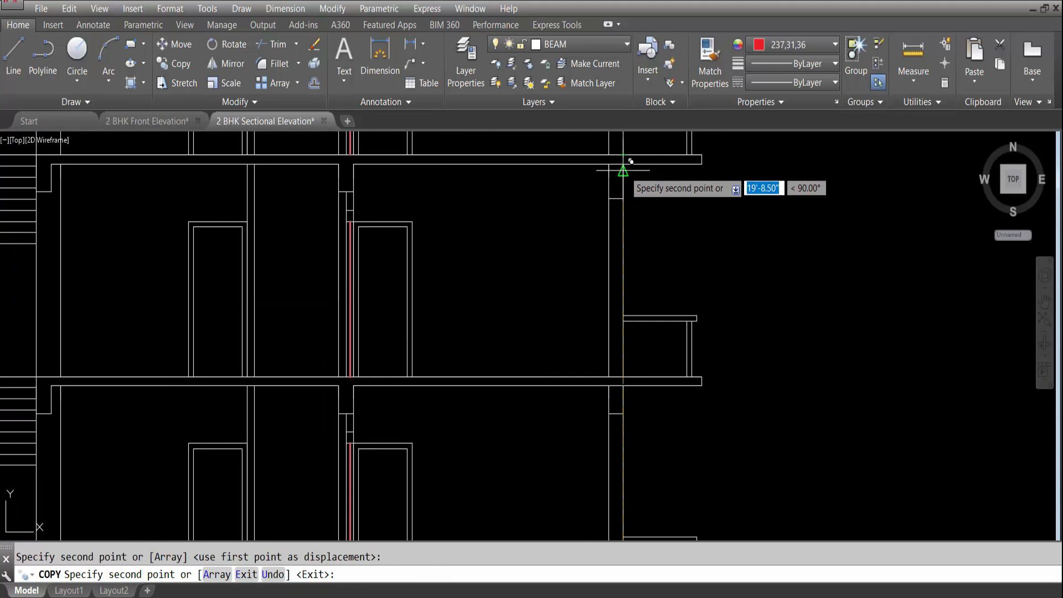
left_click(623, 170)
scroll(645, 277, "down", 3)
scroll(646, 161, "up", 2)
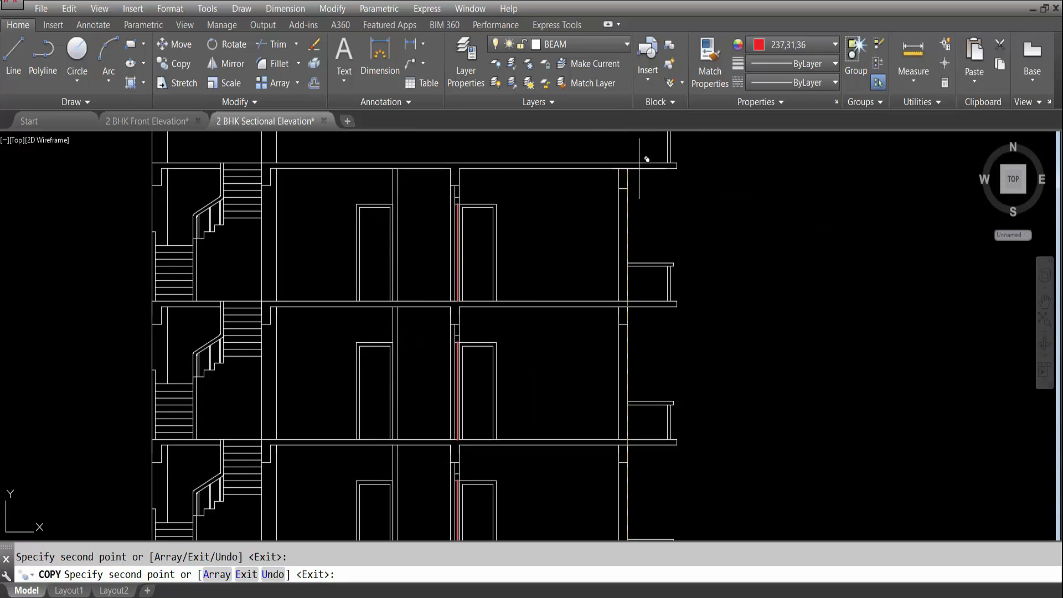
scroll(640, 165, "up", 2)
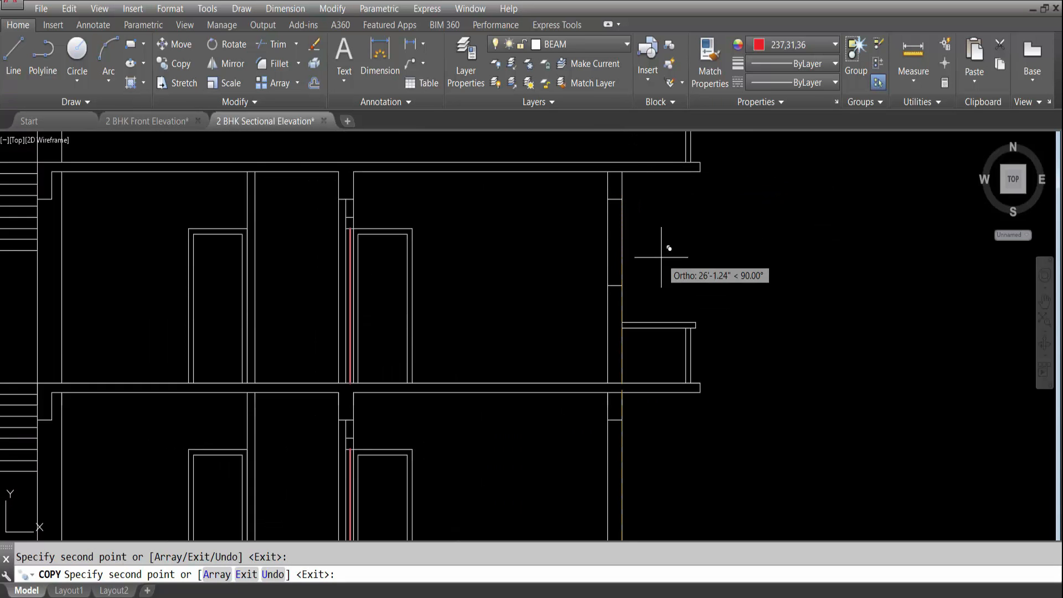
key("Escape")
Trim the slab underside lines across the copied balcony-side beams on the upper floors.
type("tr")
key("Return")
scroll(617, 182, "down", 1)
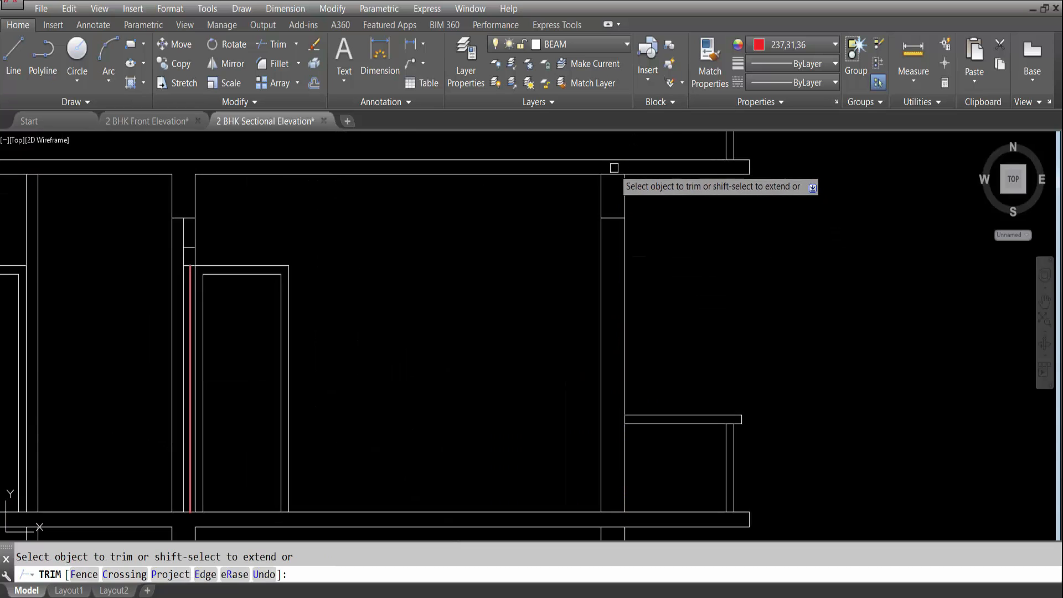
scroll(620, 191, "down", 2)
scroll(657, 282, "up", 3)
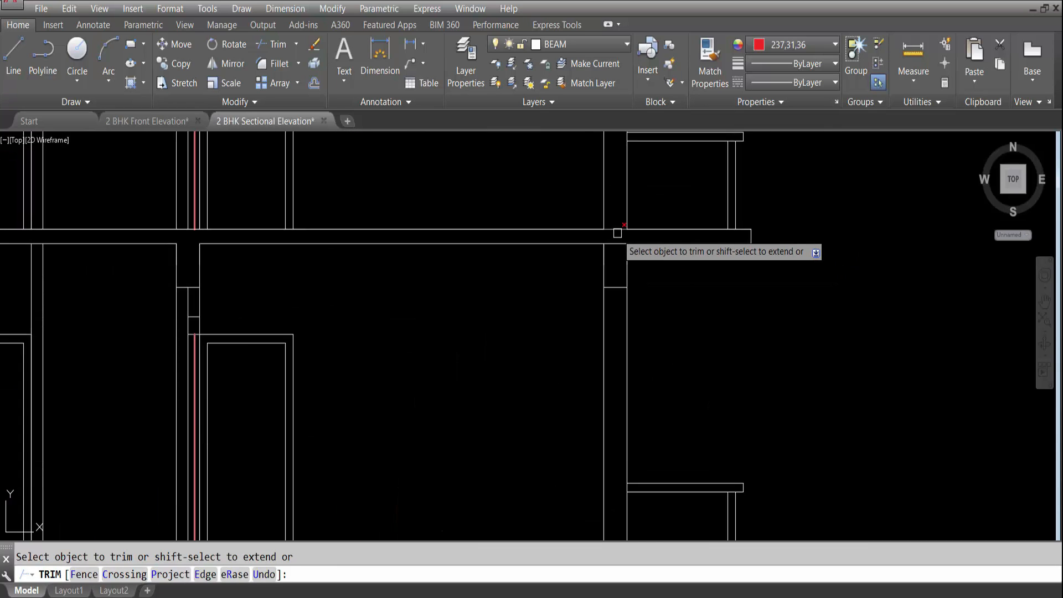
scroll(620, 282, "down", 2)
scroll(616, 387, "up", 3)
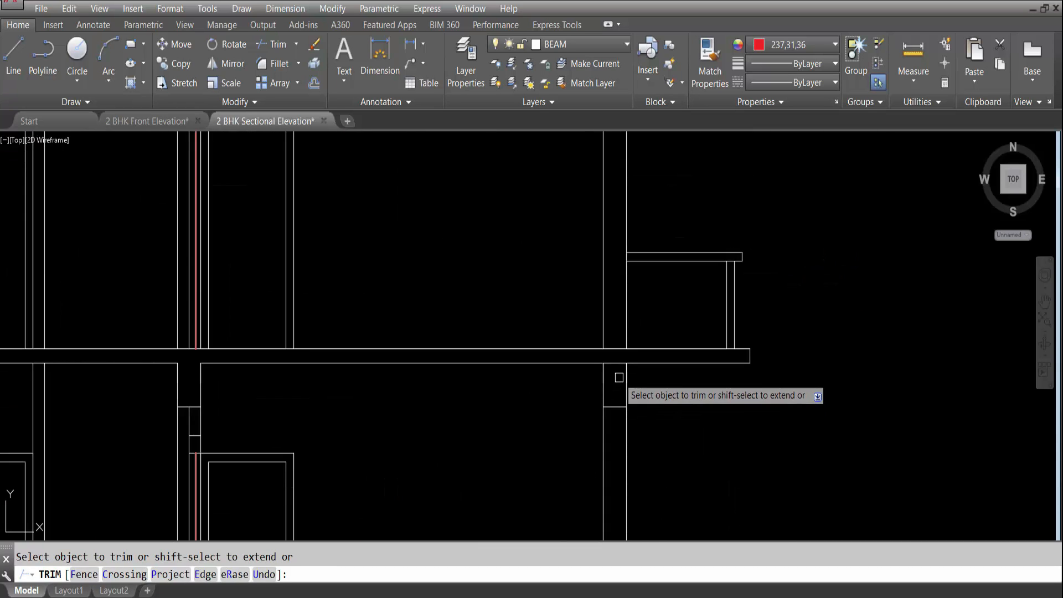
scroll(620, 382, "down", 4)
scroll(624, 391, "up", 3)
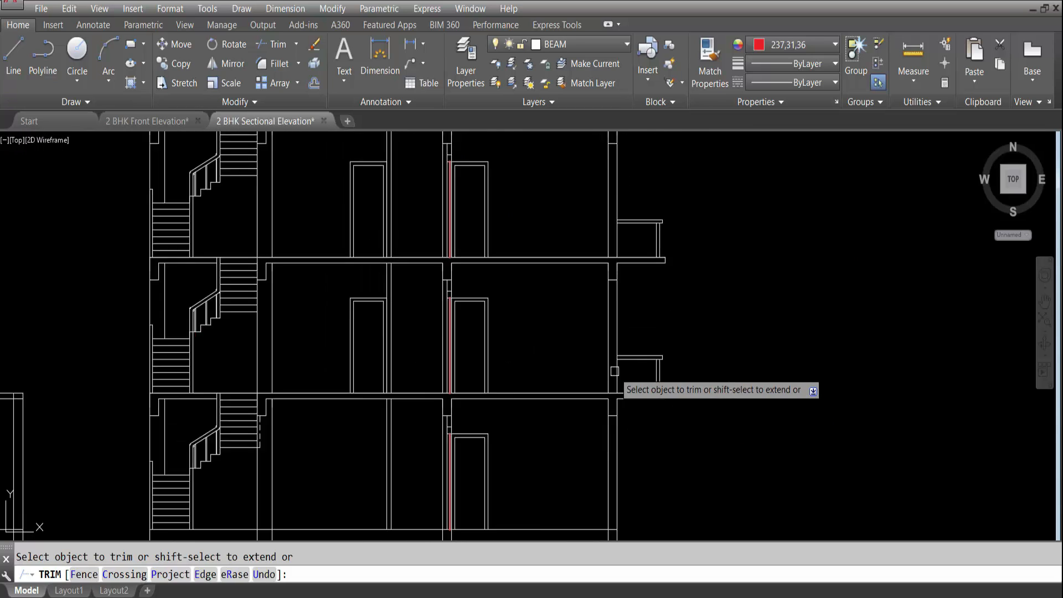
scroll(647, 428, "down", 3)
key("Escape")
Check the beams on all floors up to the stair cabin and save the drawing.
middle_click_drag(634, 290, 664, 381)
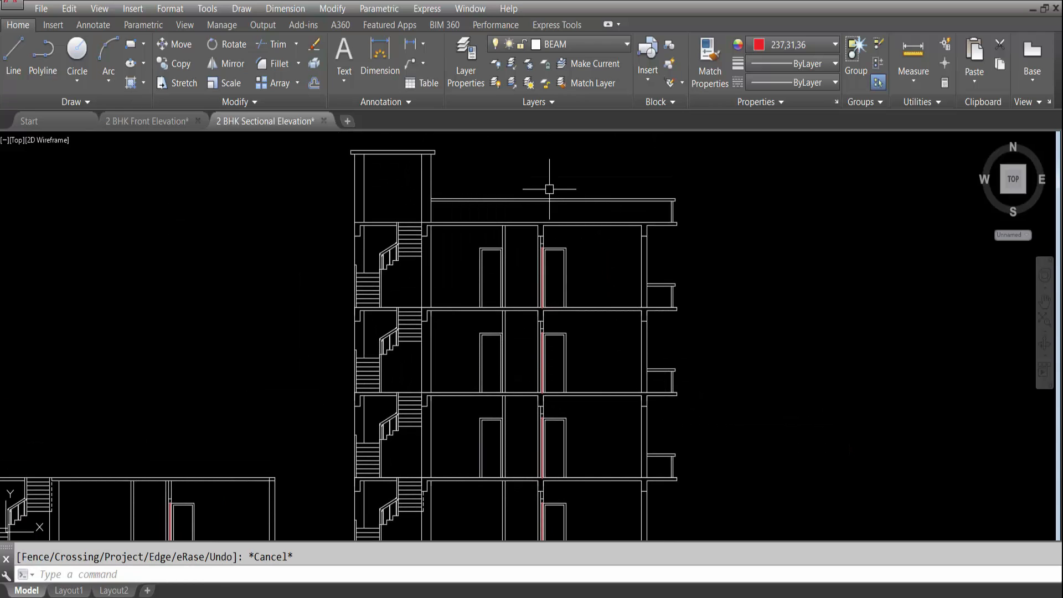
scroll(549, 190, "down", 2)
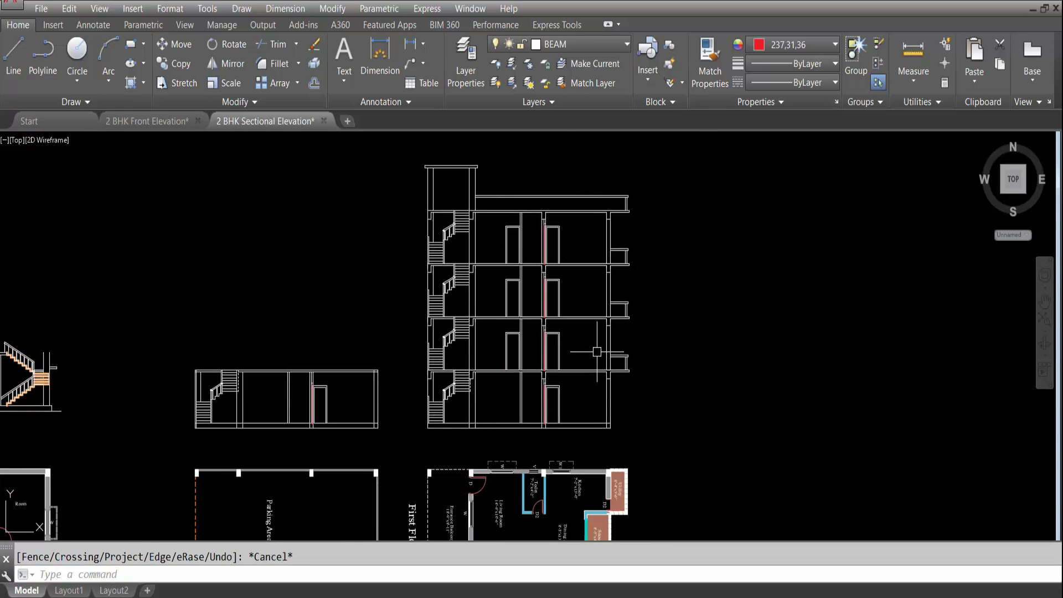
scroll(548, 416, "up", 4)
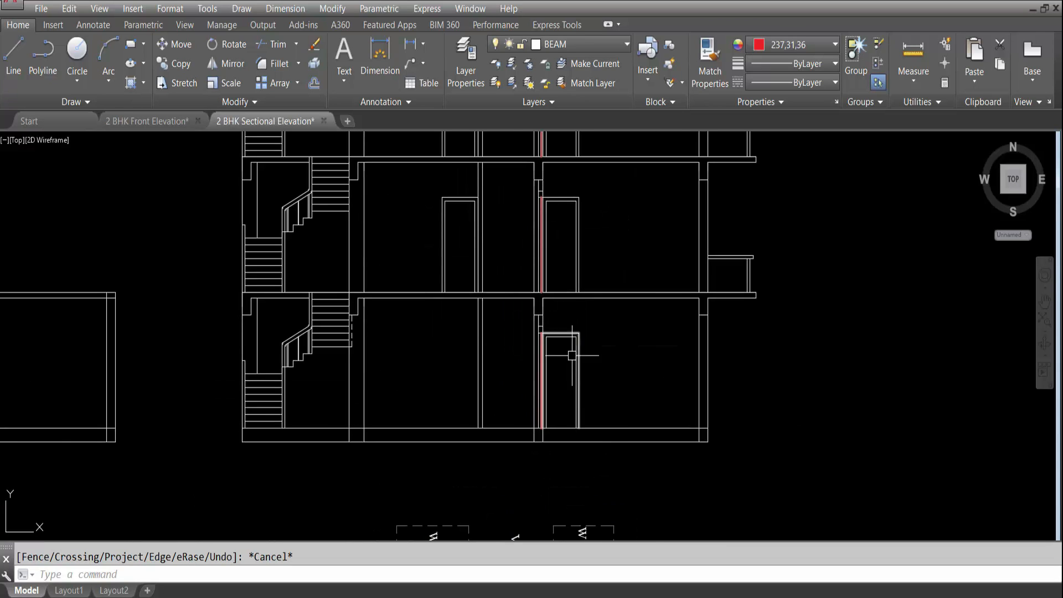
scroll(573, 382, "down", 4)
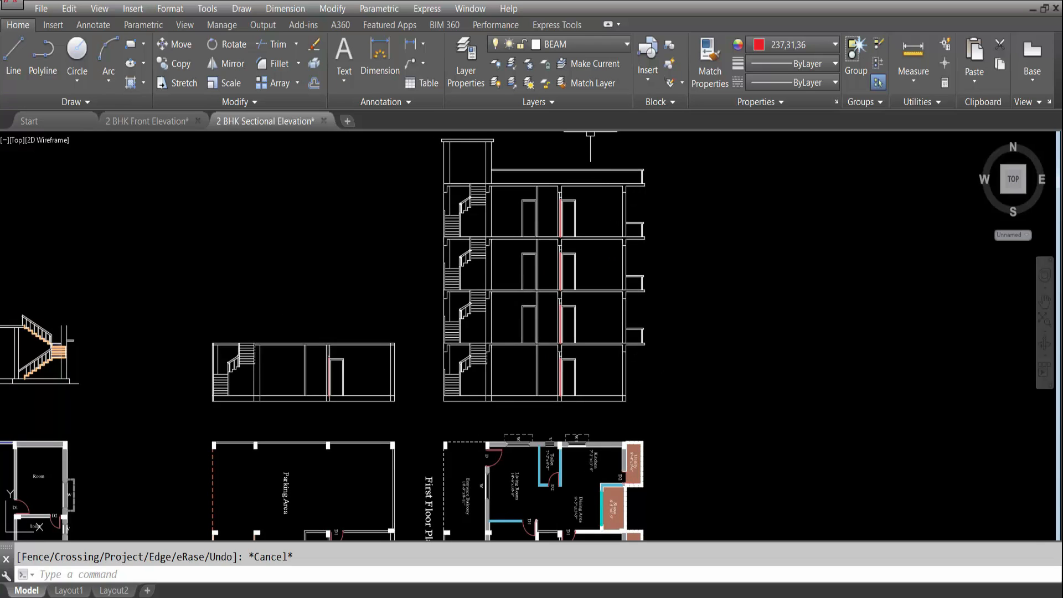
scroll(531, 160, "up", 2)
middle_click_drag(584, 256, 665, 353)
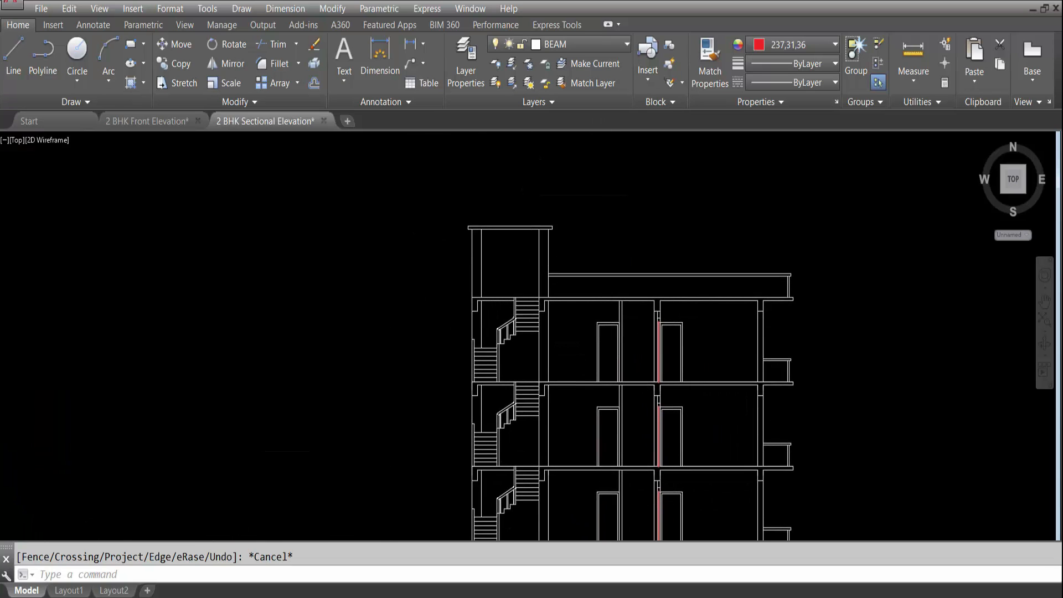
scroll(504, 232, "up", 2)
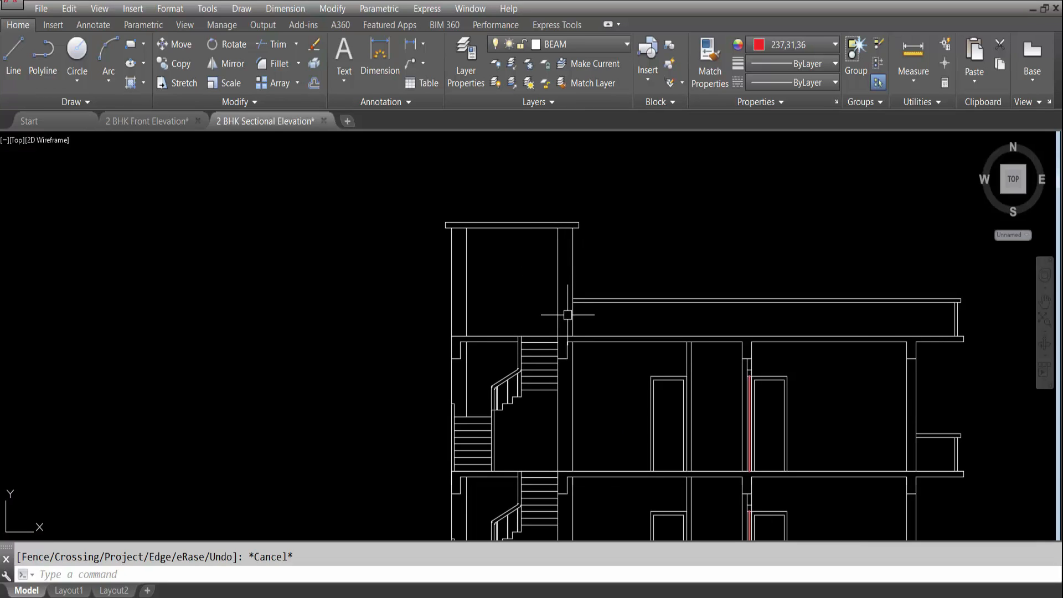
key("ctrl+s")
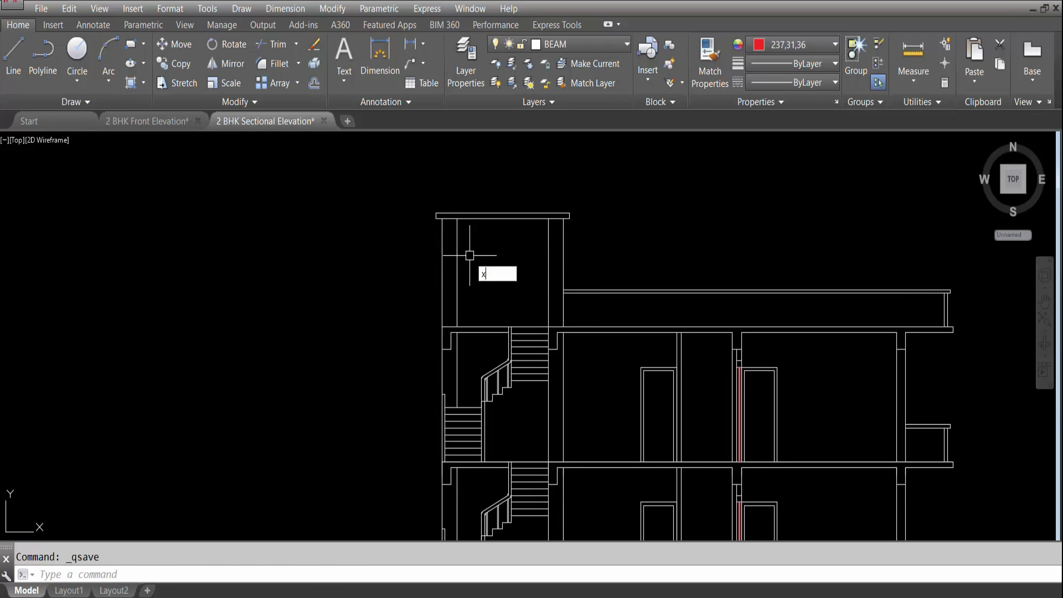
Draw vertical construction lines through the inner edges of the two staircase beams, extending up to the stair cabin roof.
type("xl")
key("Return")
type("v")
key("Return")
scroll(434, 360, "up", 4)
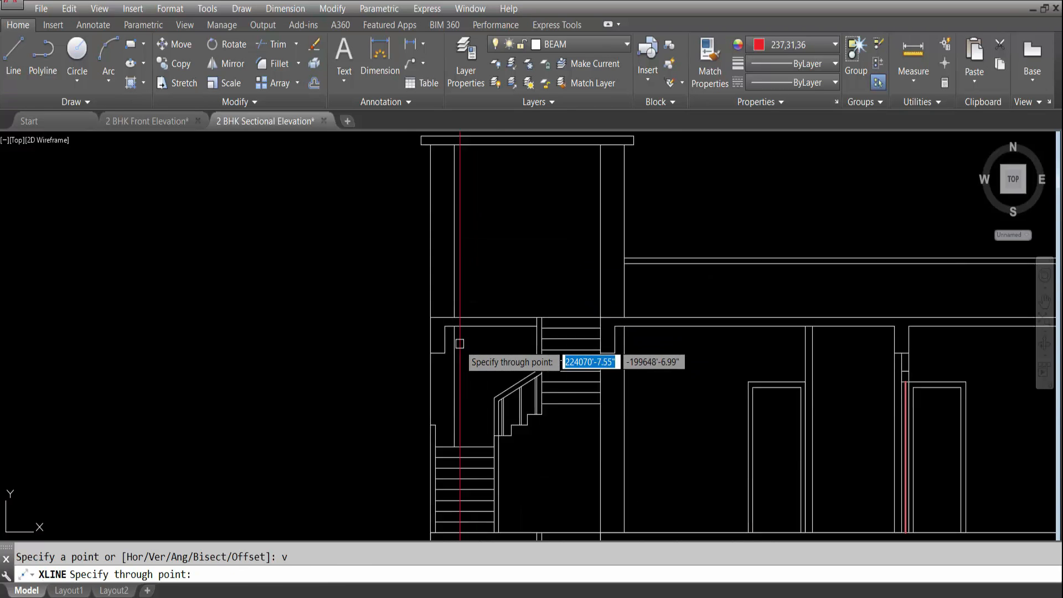
left_click(434, 360)
left_click(706, 360)
scroll(368, 297, "down", 3)
scroll(451, 237, "up", 2)
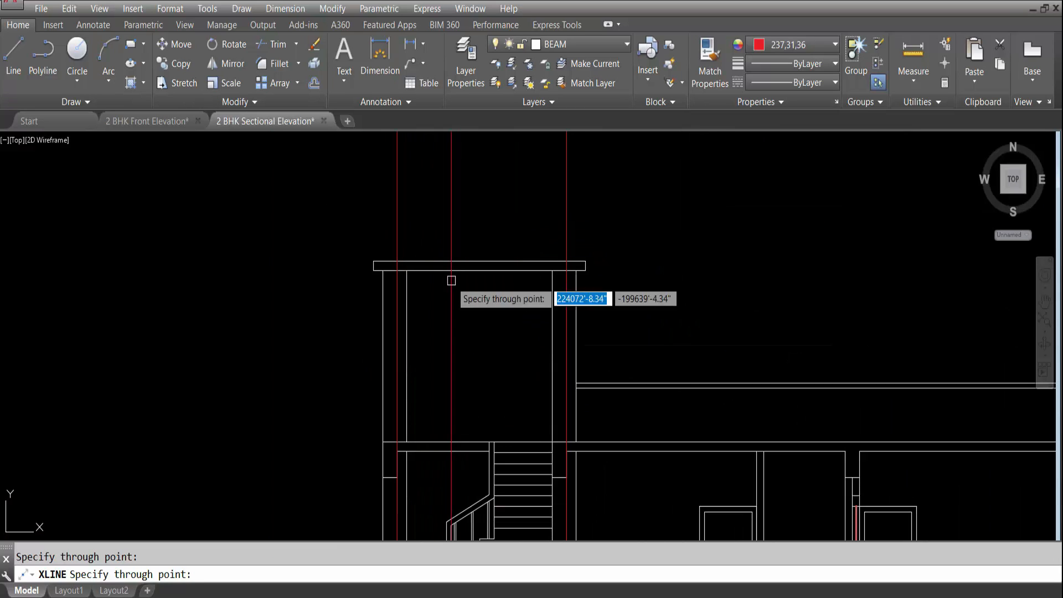
key("Escape")
Offset the underside line of the stair cabin's roof slab 10 inches downward.
type("o")
key("Return")
type("10")
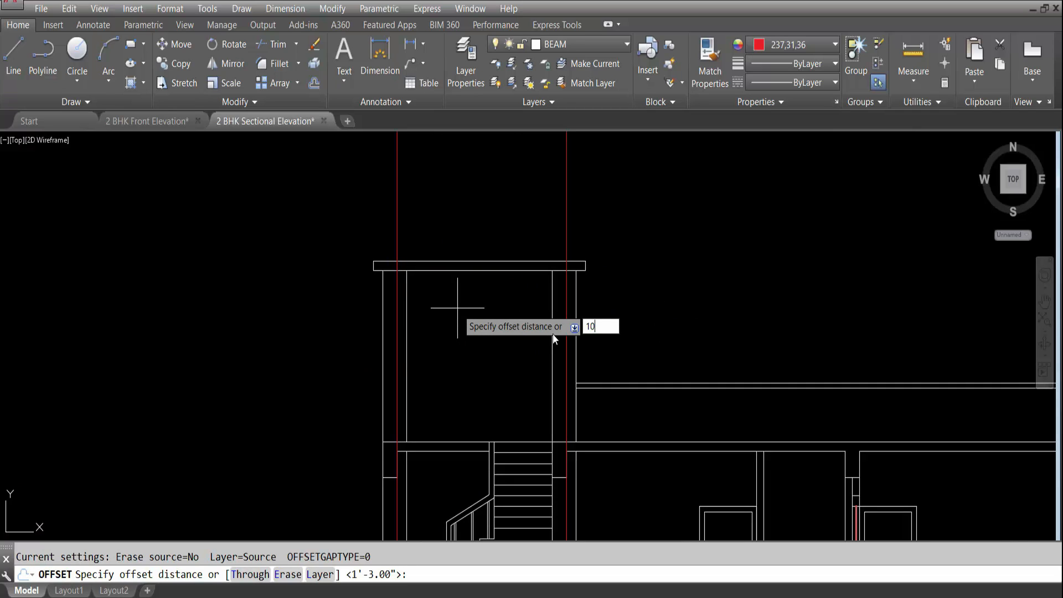
key("Return")
left_click(423, 270)
left_click(429, 317)
key("Escape")
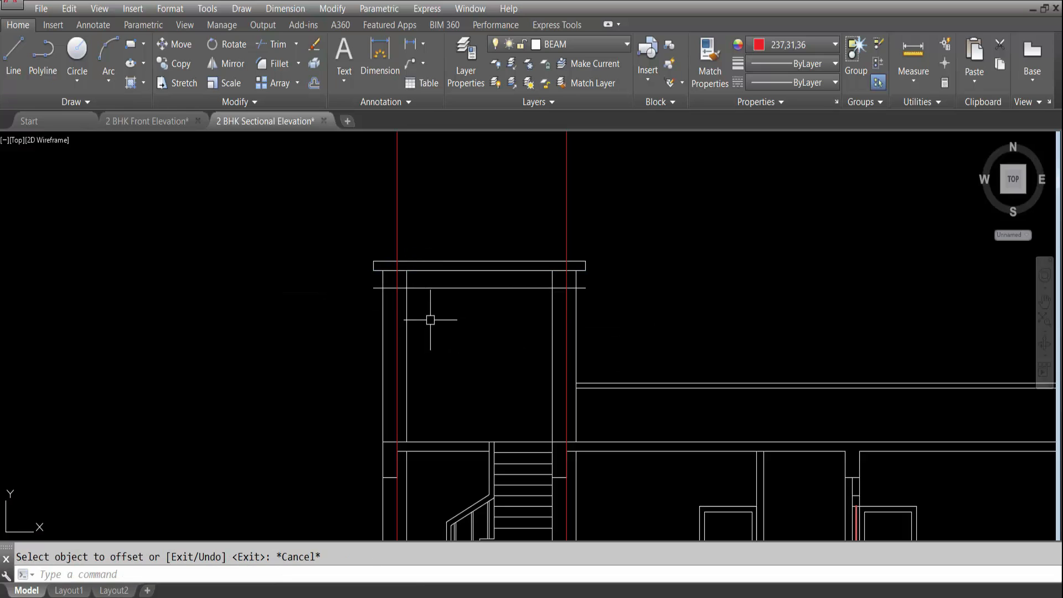
Trim the offset line to the two beam widths beneath the cabin roof and delete the leftover piece outside the wall.
type("tr")
key("Return")
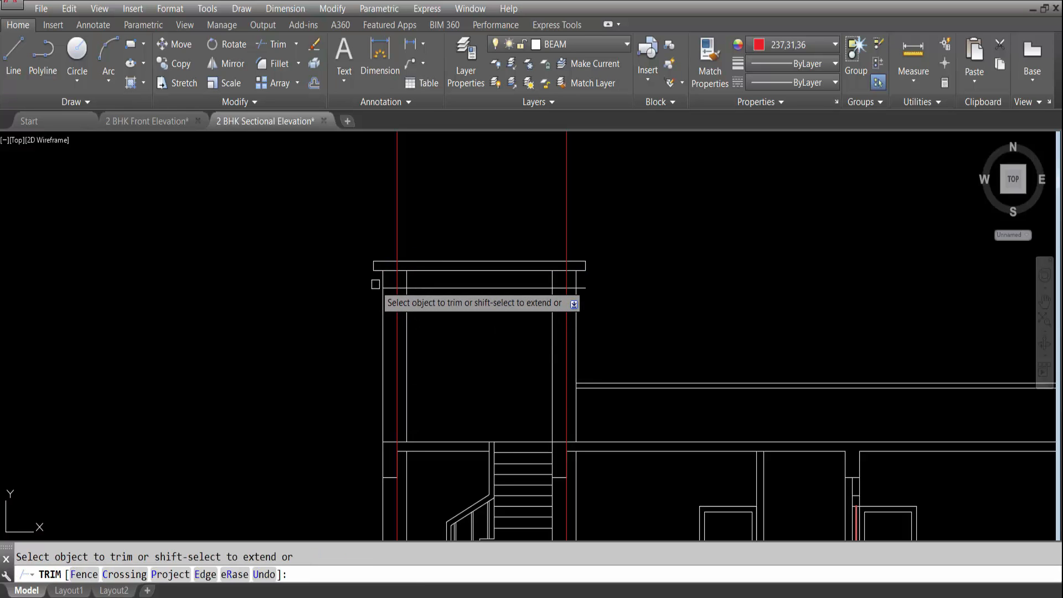
scroll(407, 285, "up", 3)
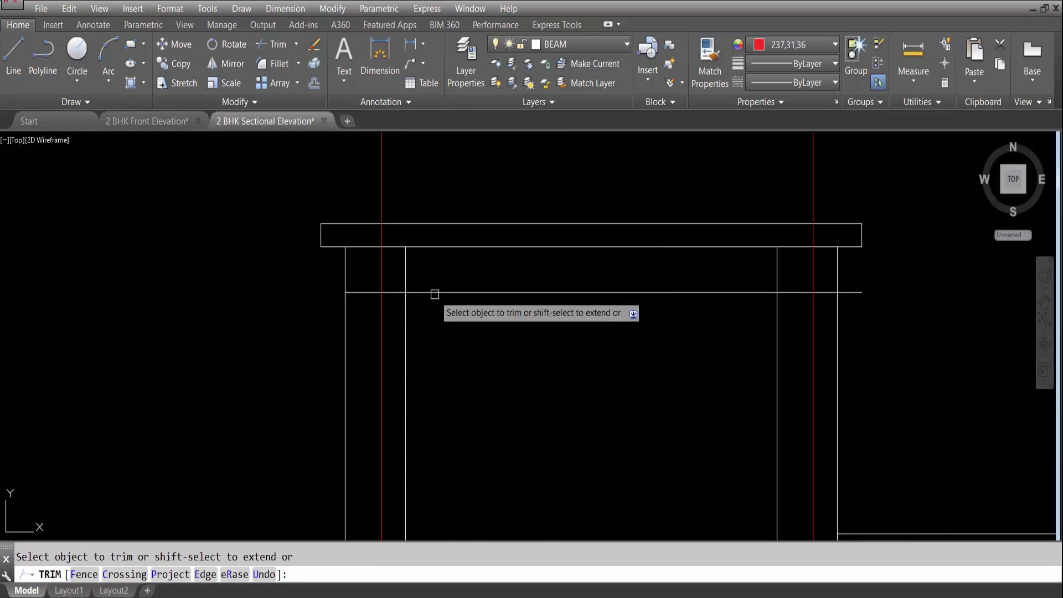
scroll(470, 298, "down", 3)
scroll(442, 289, "up", 4)
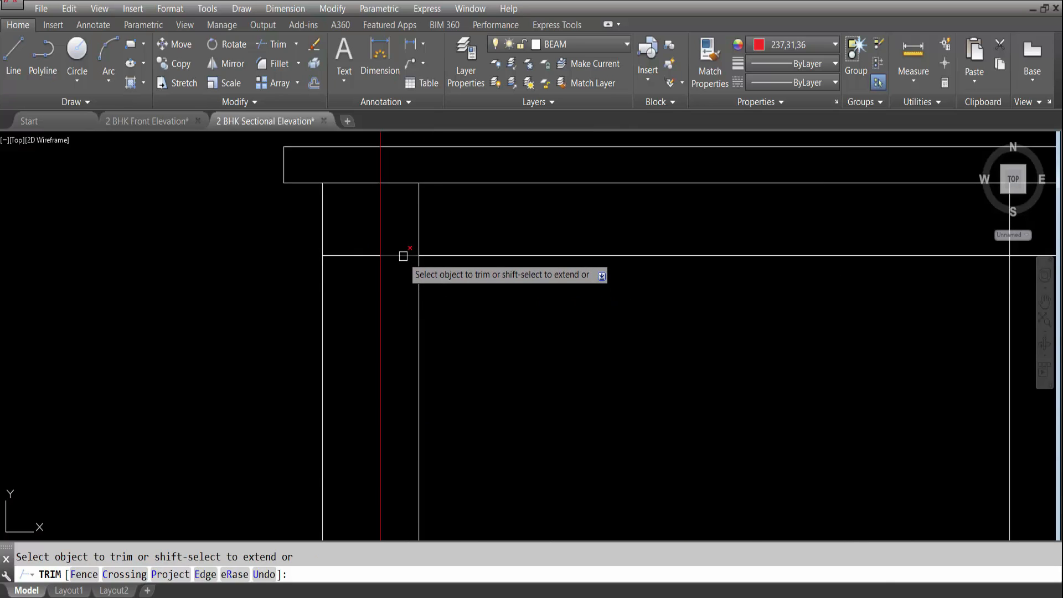
scroll(449, 295, "down", 4)
scroll(688, 285, "up", 4)
scroll(644, 306, "down", 2)
scroll(644, 306, "down", 2)
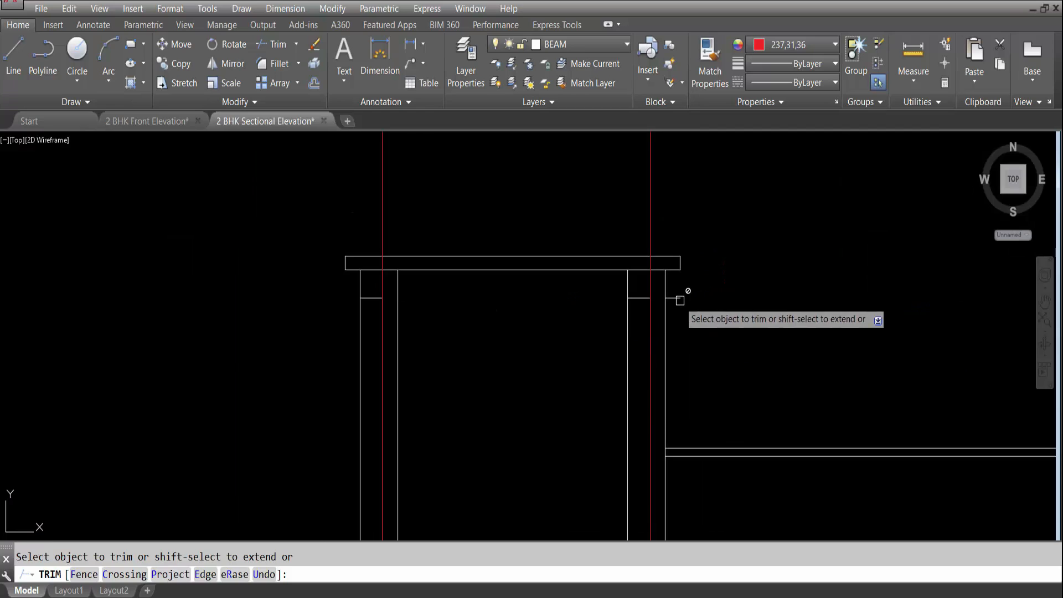
key("Escape")
key("Escape")
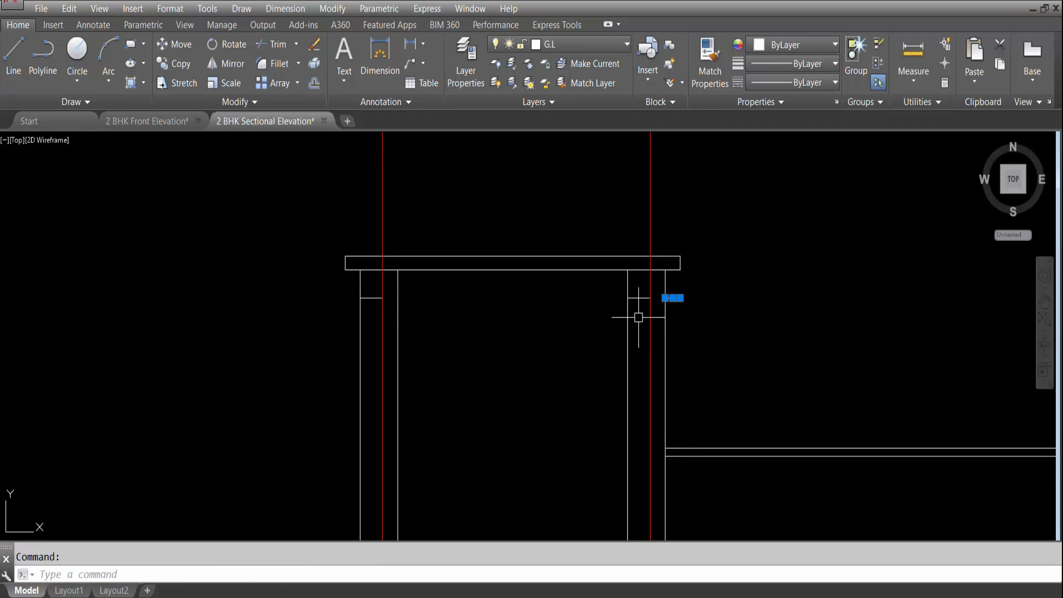
key("Delete")
Trim the two vertical construction lines to the beam depth between the cabin roof slab's underside and the beam bottom lines.
type("tr")
key("Return")
left_click(368, 288)
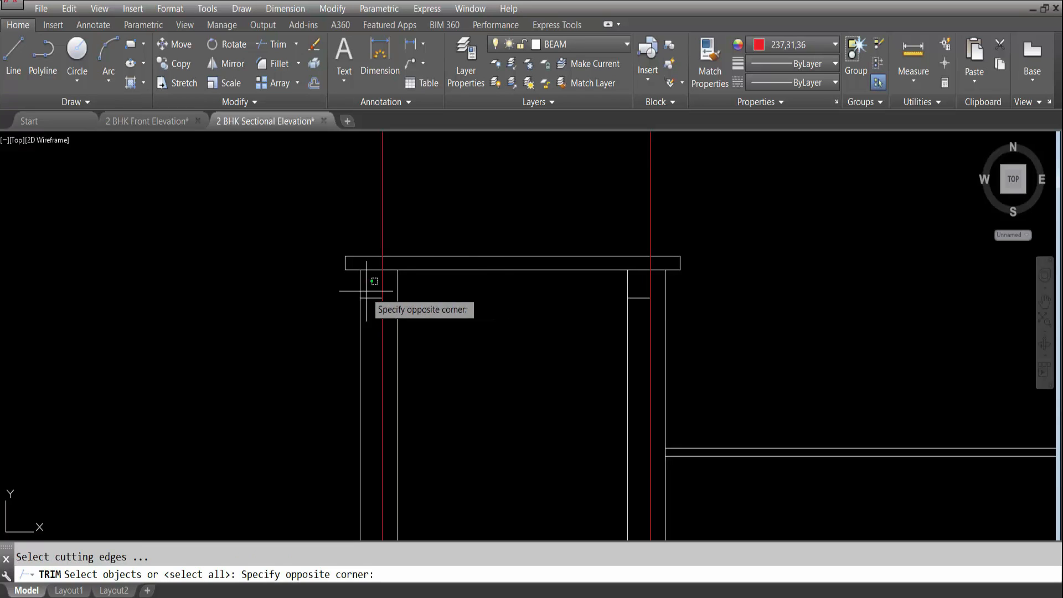
left_click(365, 304)
left_click(366, 303)
left_click(374, 279)
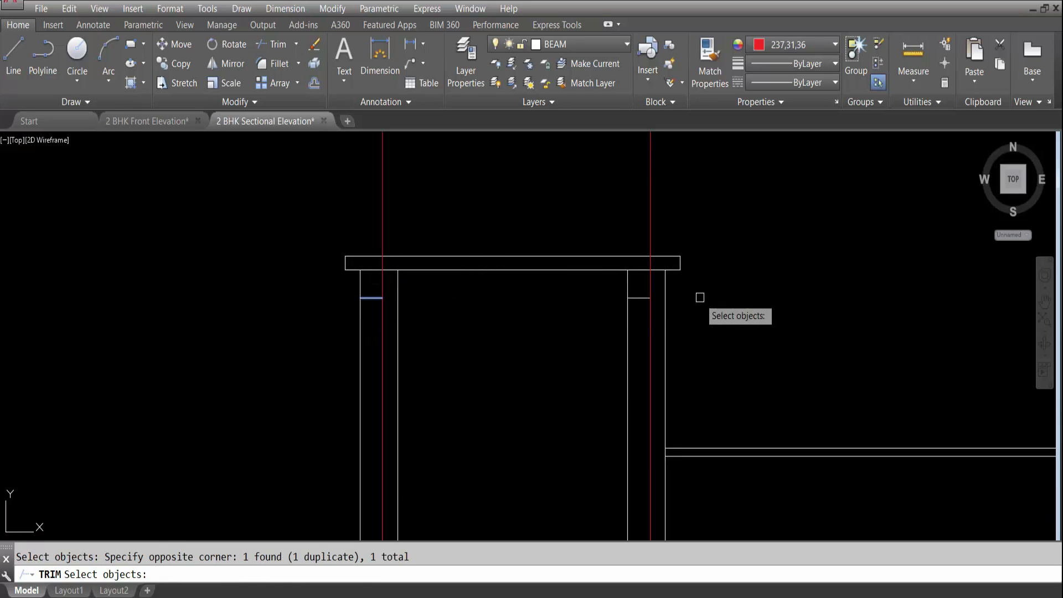
left_click(642, 298)
left_click(448, 270)
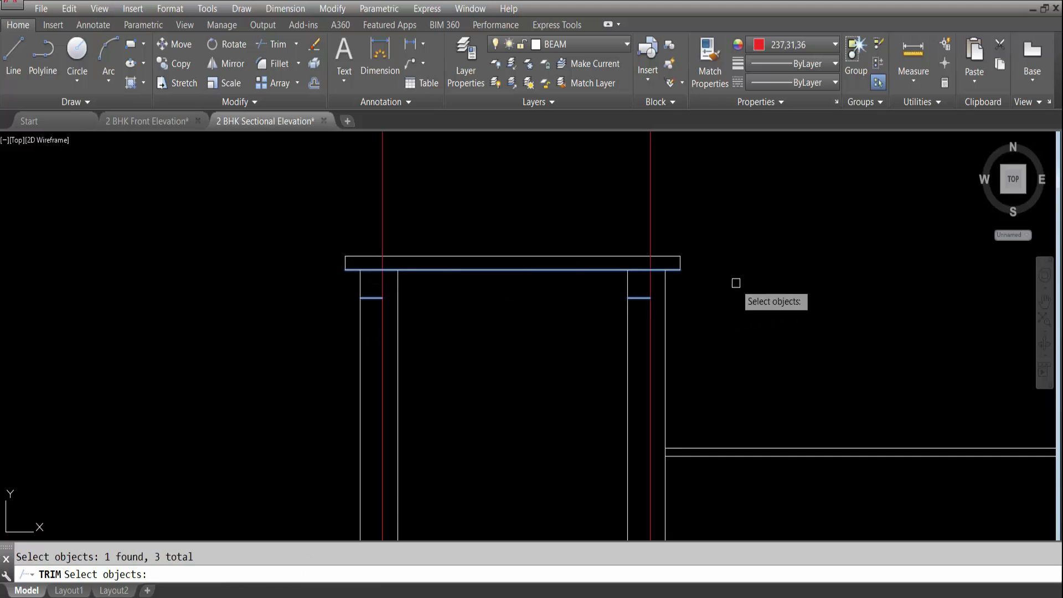
key("Return")
left_click(651, 230)
left_click(459, 198)
left_click(350, 202)
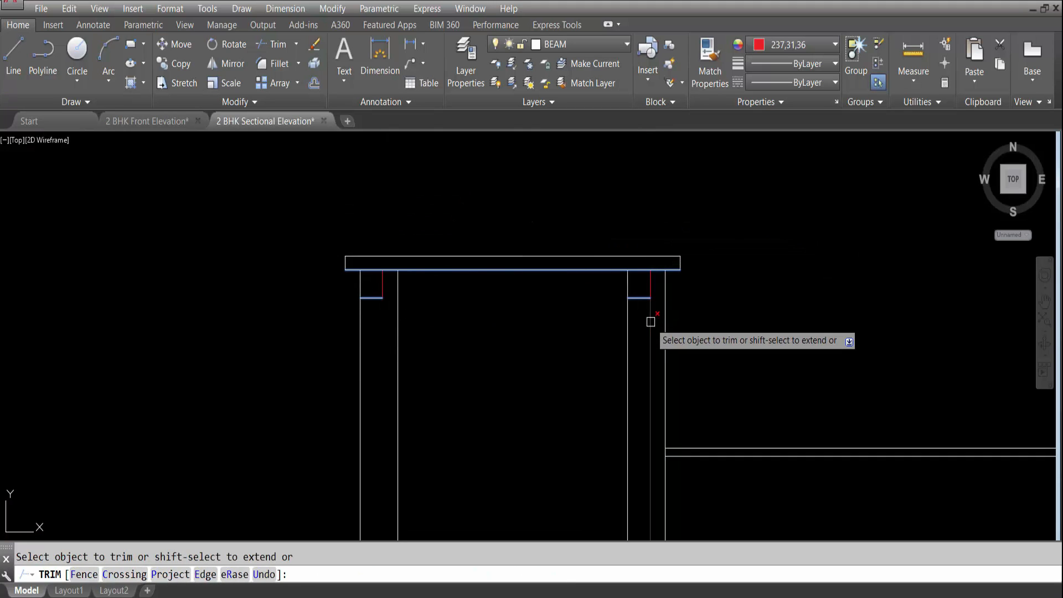
key("Escape")
Move the lines of both cabin roof beams to the BEAM layer and set their colour to ByLayer.
left_click(650, 276)
left_click(644, 310)
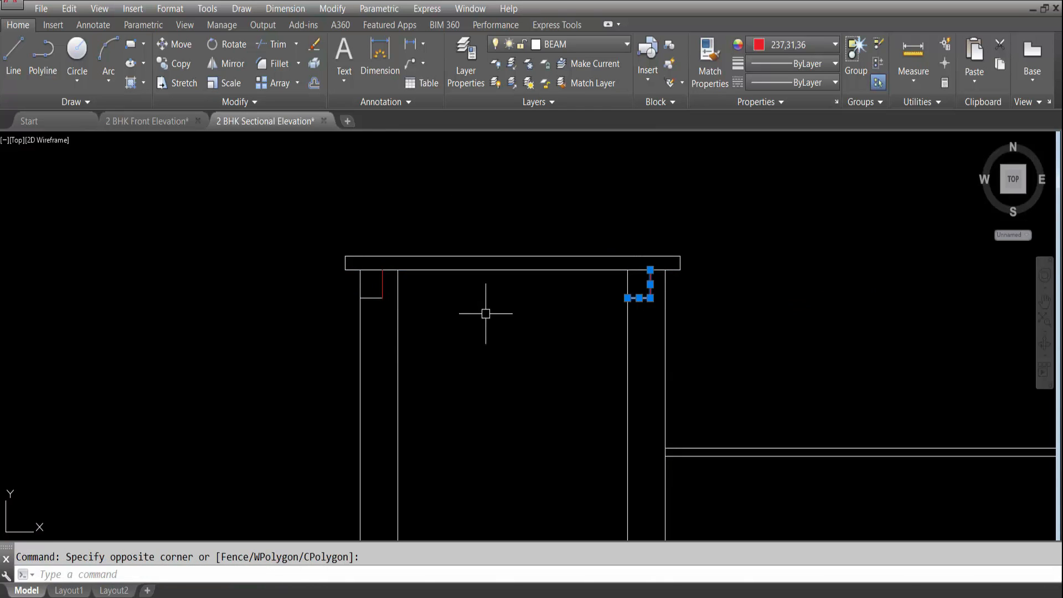
left_click(393, 312)
left_click(344, 253)
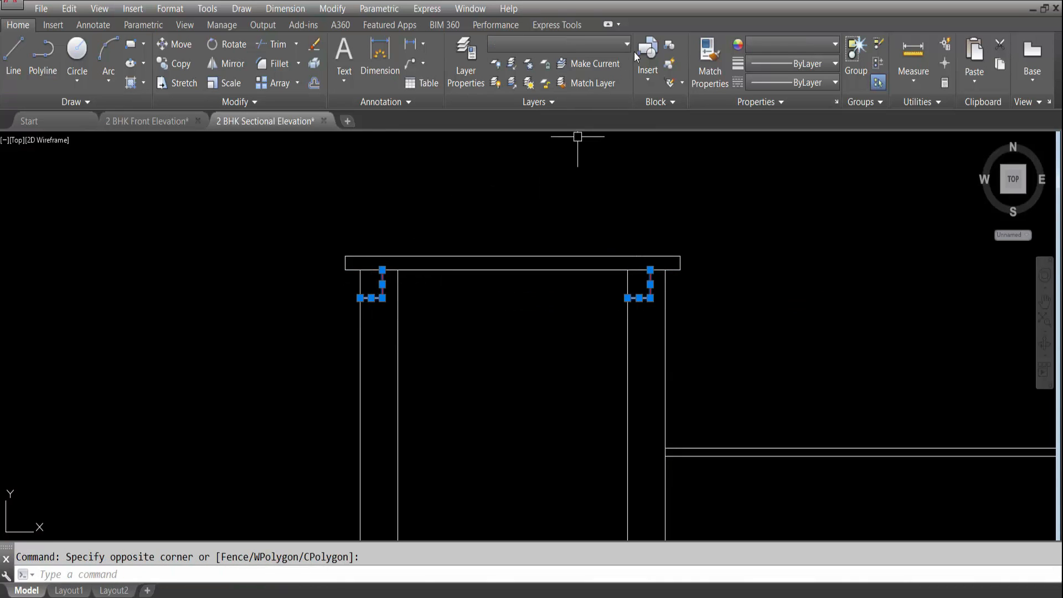
left_click(606, 49)
left_click(573, 84)
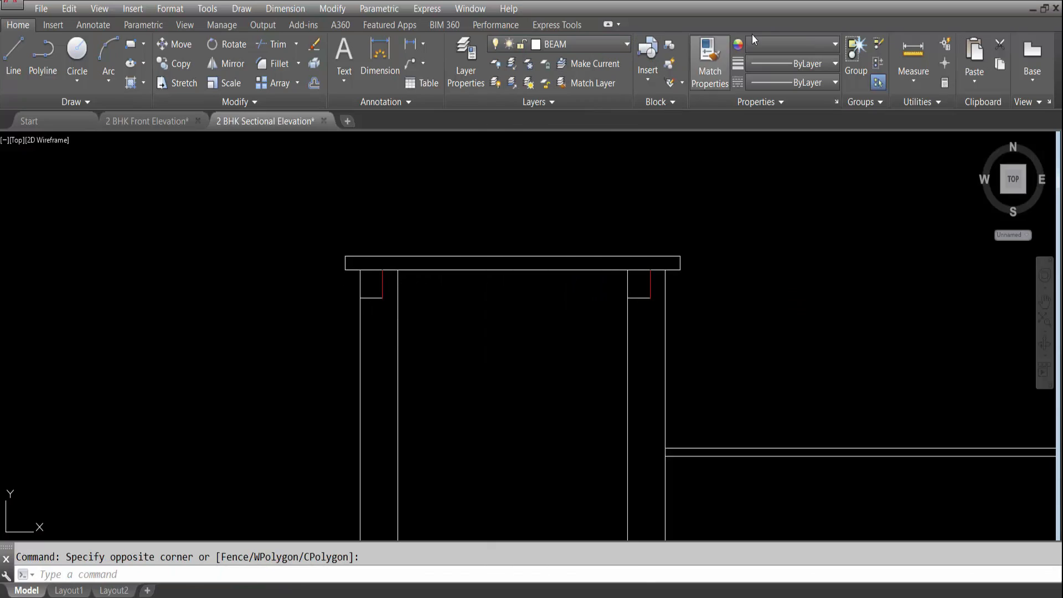
left_click(755, 41)
left_click(753, 203)
key("Escape")
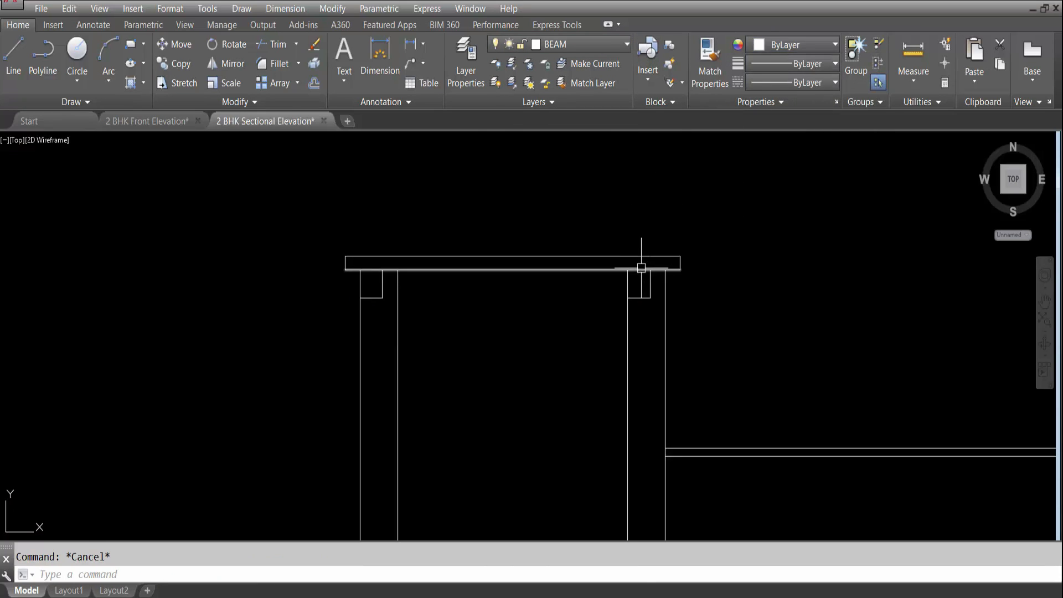
Examine the stair cabin beams, the complete sectional elevation and the neighbouring drawings.
scroll(539, 202, "down", 5)
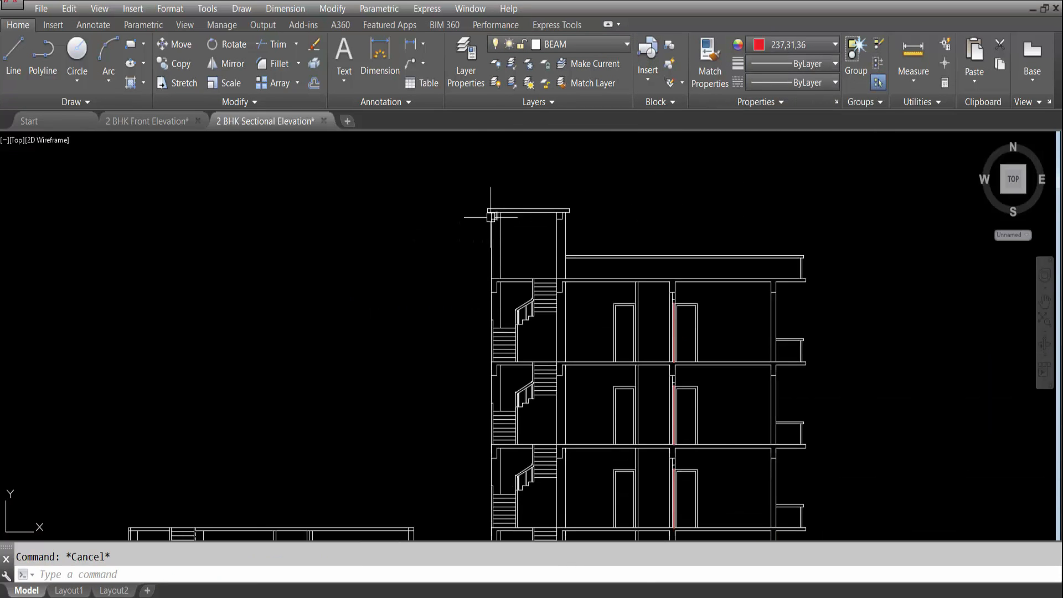
scroll(491, 216, "up", 4)
scroll(519, 154, "down", 2)
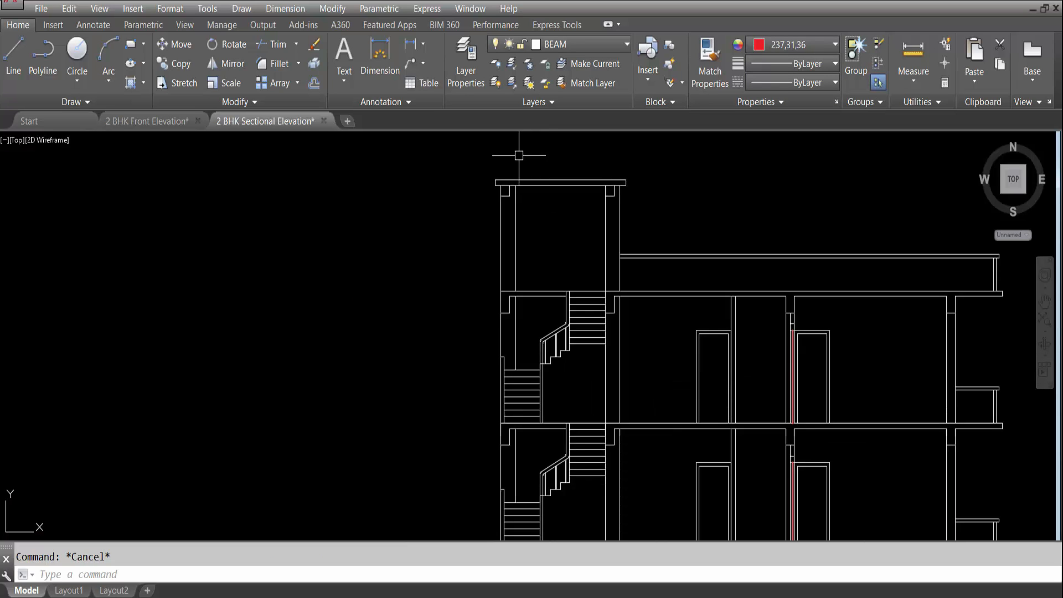
scroll(568, 164, "down", 8)
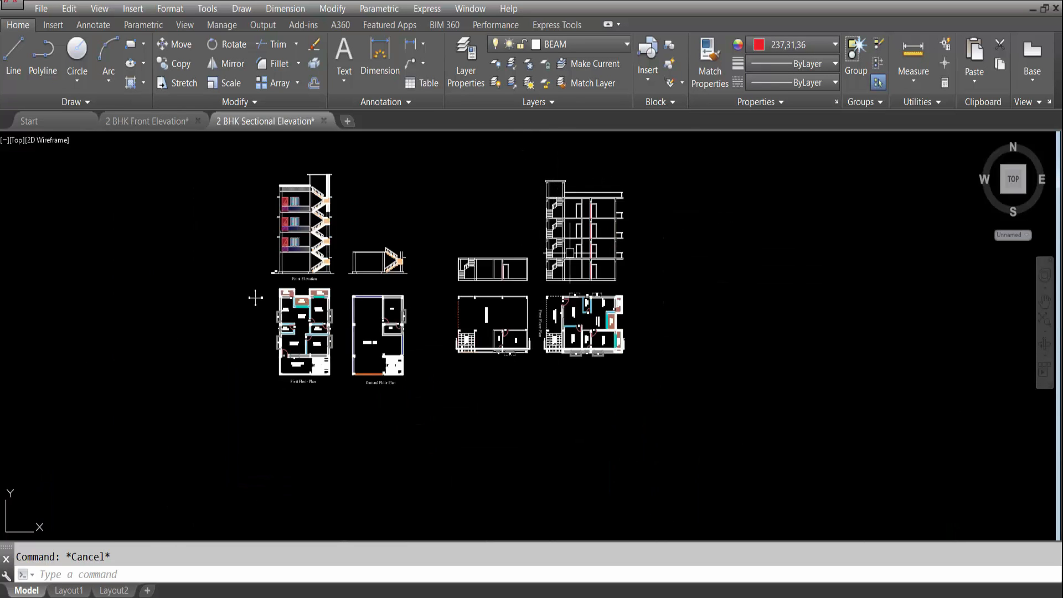
scroll(603, 332, "up", 4)
scroll(562, 245, "down", 3)
scroll(559, 316, "up", 5)
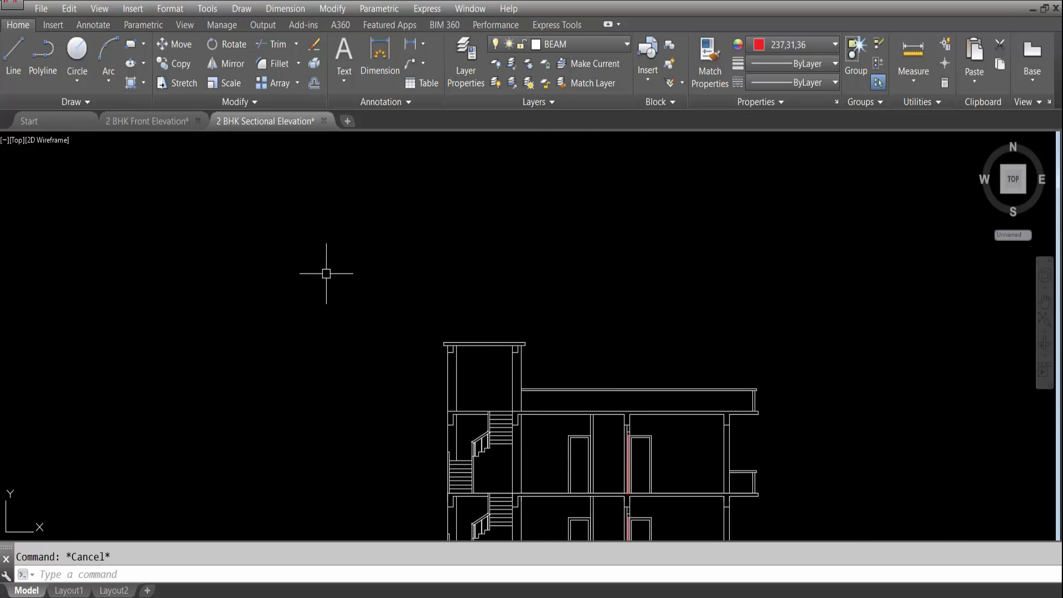
scroll(317, 268, "down", 2)
scroll(433, 332, "up", 2)
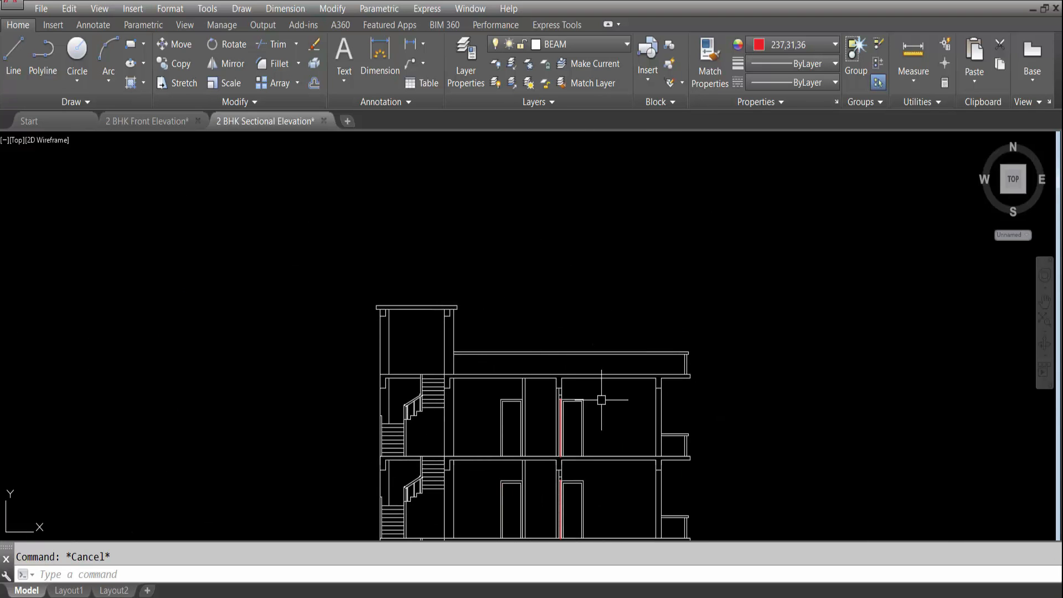
middle_click_drag(604, 440, 581, 391)
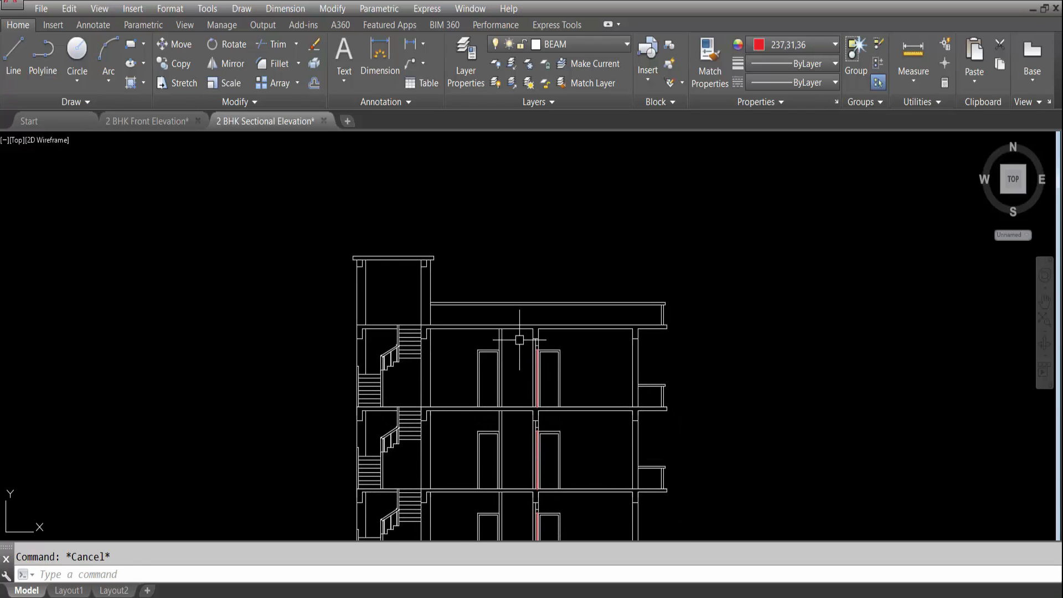
Trim the cabin roof slab's underside line where it crosses the two beams, joining the beams to the slab.
type("r")
key("Return")
key("Return")
scroll(344, 260, "up", 5)
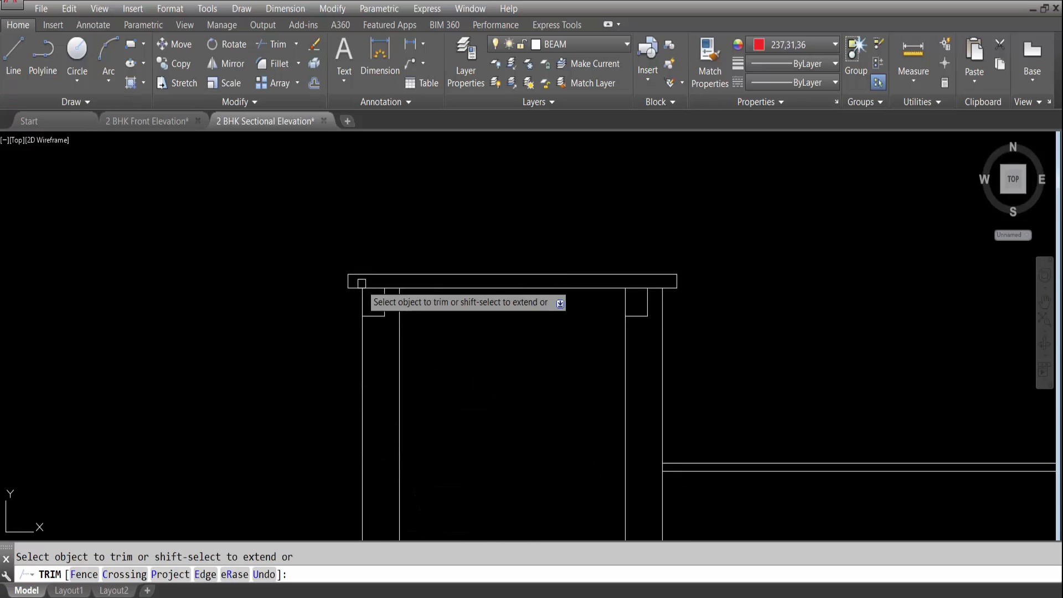
left_click(369, 294)
left_click(368, 280)
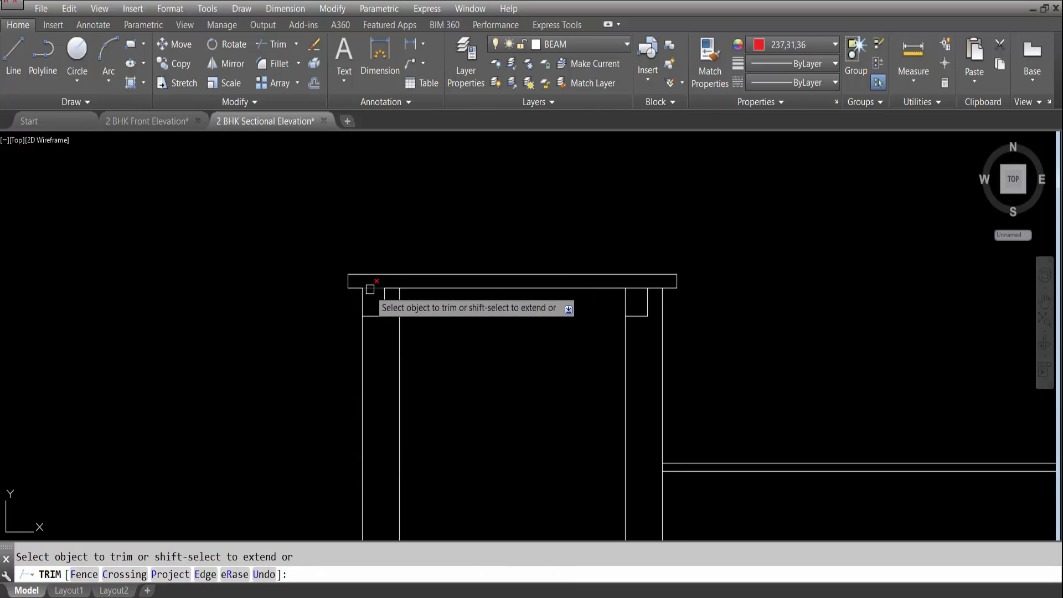
scroll(620, 310, "down", 4)
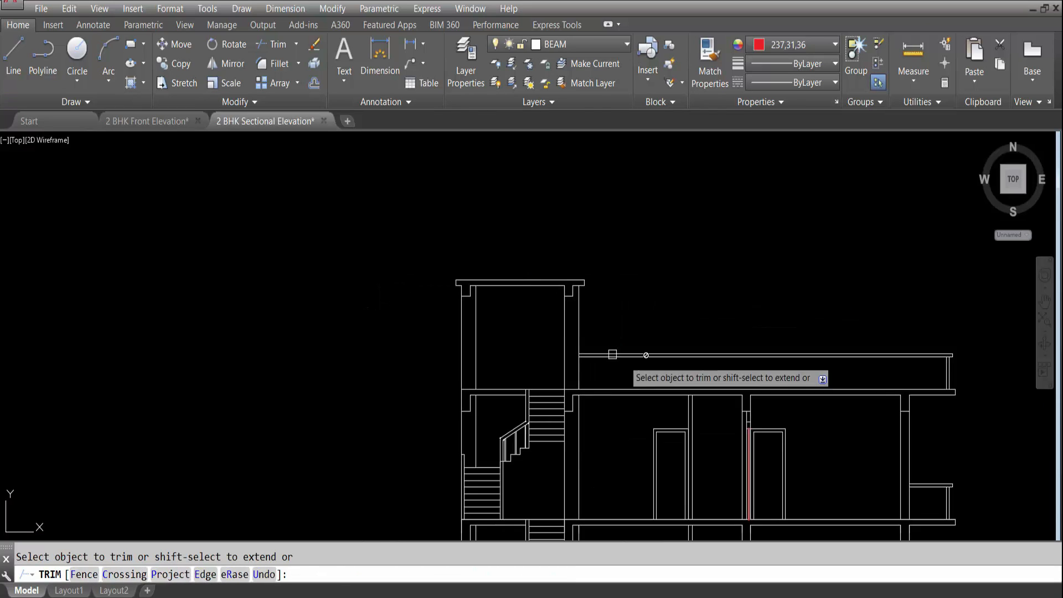
key("Escape")
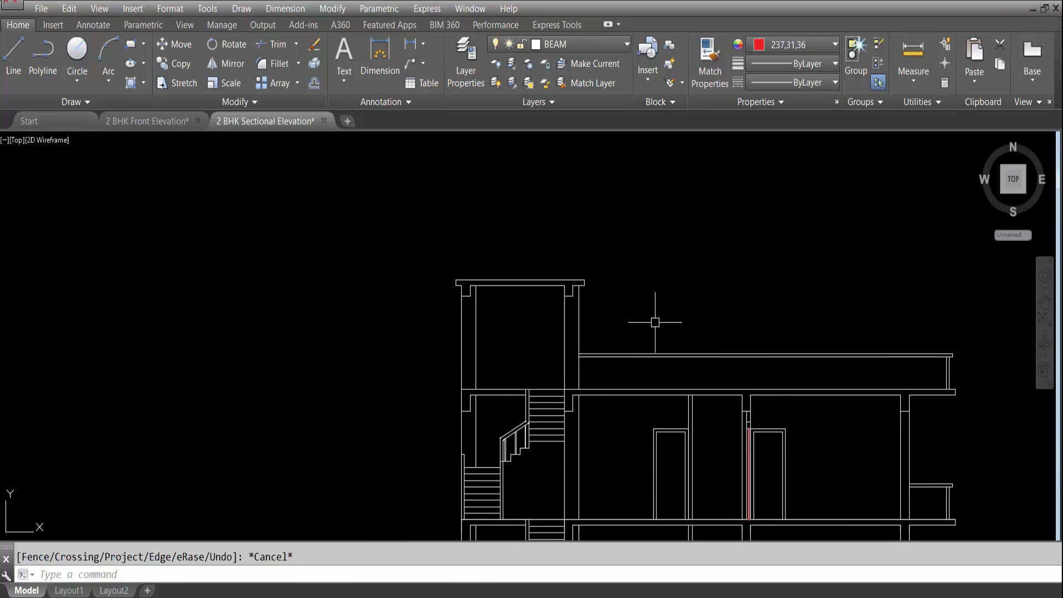
Undo the last offset and offset the underside line of the lowest balcony slab 15 inches downward.
scroll(487, 305, "down", 1)
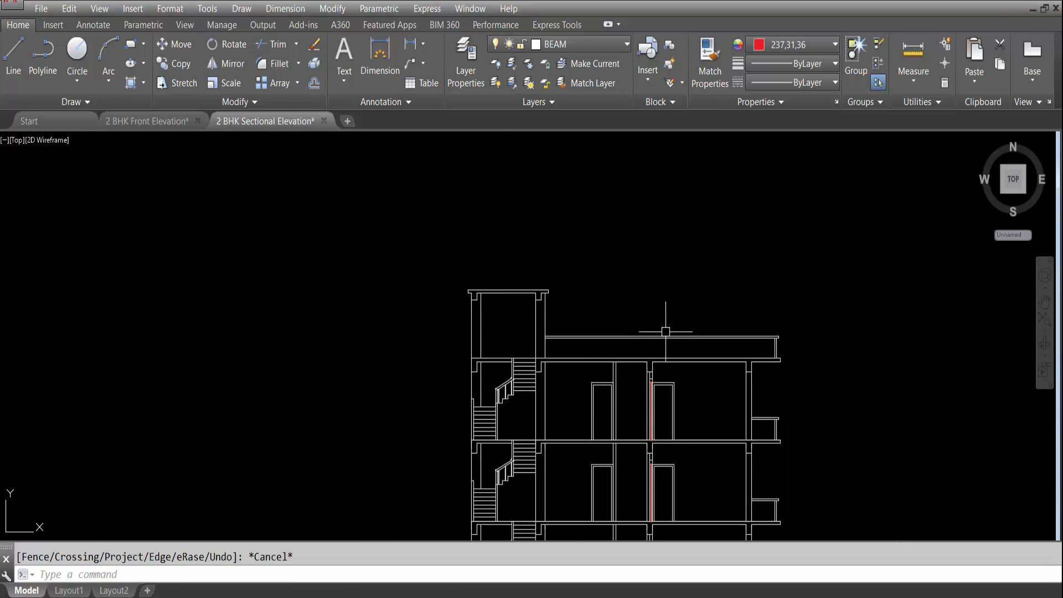
key("ctrl+z")
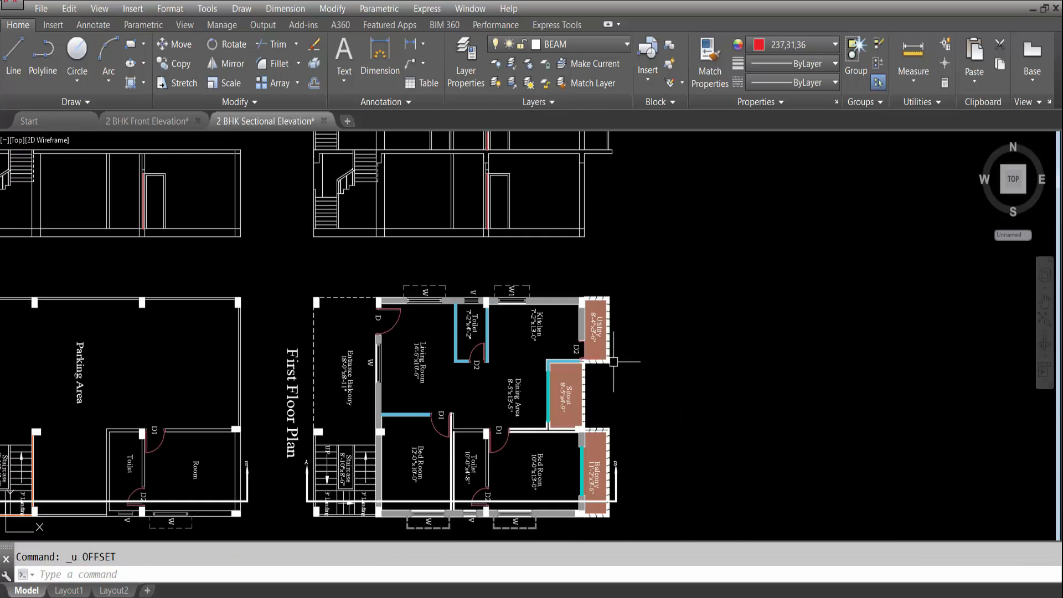
scroll(579, 486, "up", 2)
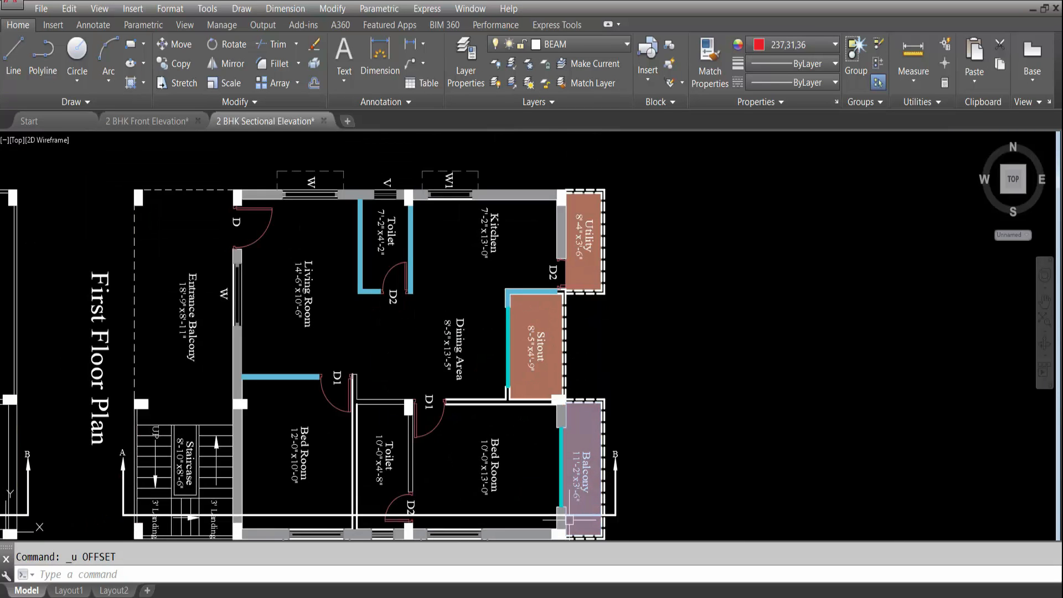
scroll(579, 412, "up", 2)
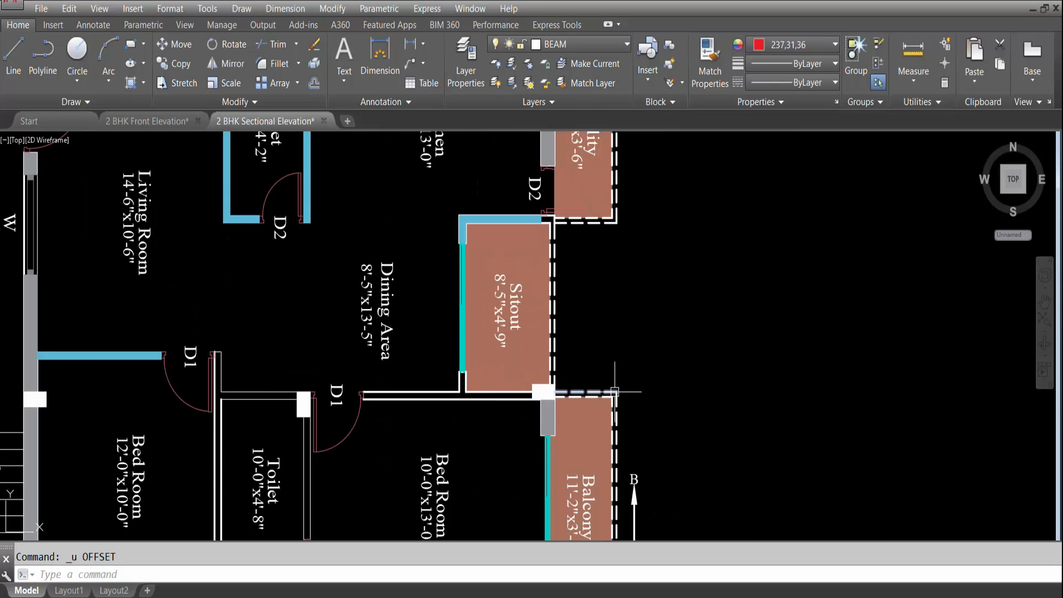
scroll(591, 473, "down", 8)
scroll(589, 301, "up", 8)
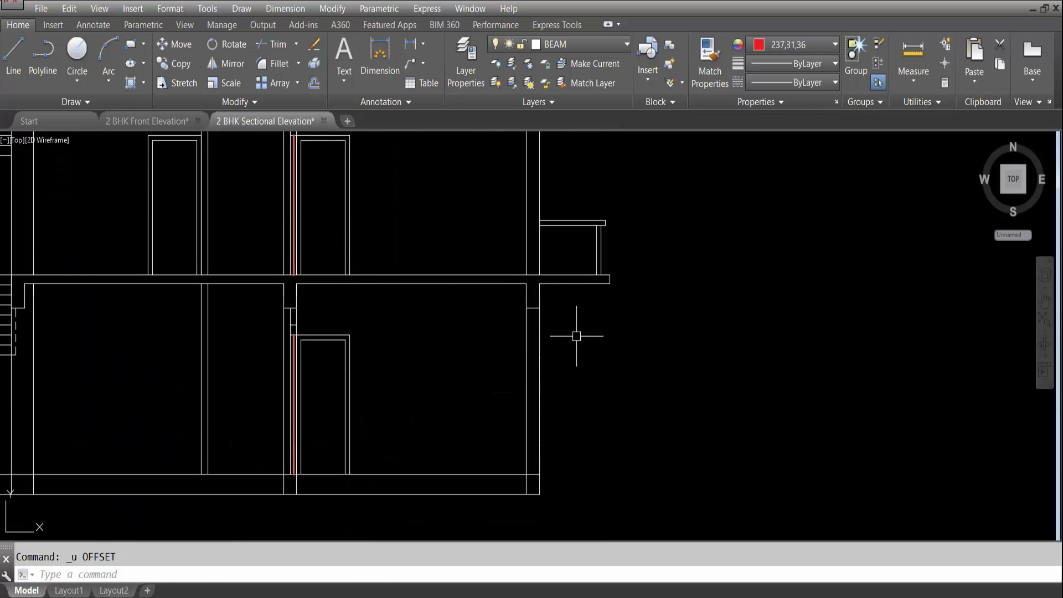
type("o")
key("Return")
type("15")
key("Return")
left_click(573, 284)
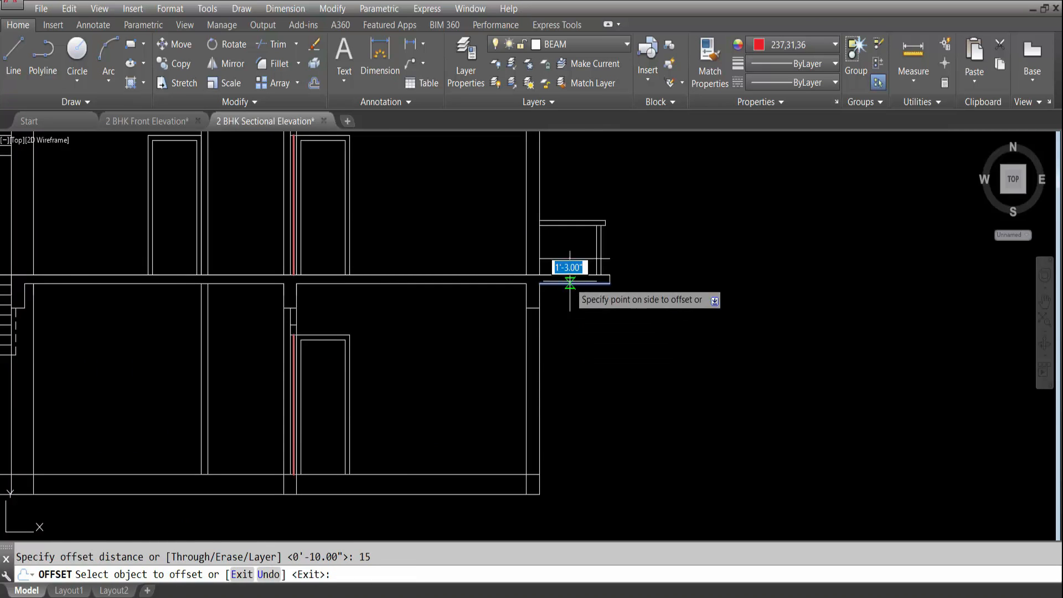
left_click(605, 351)
key("Escape")
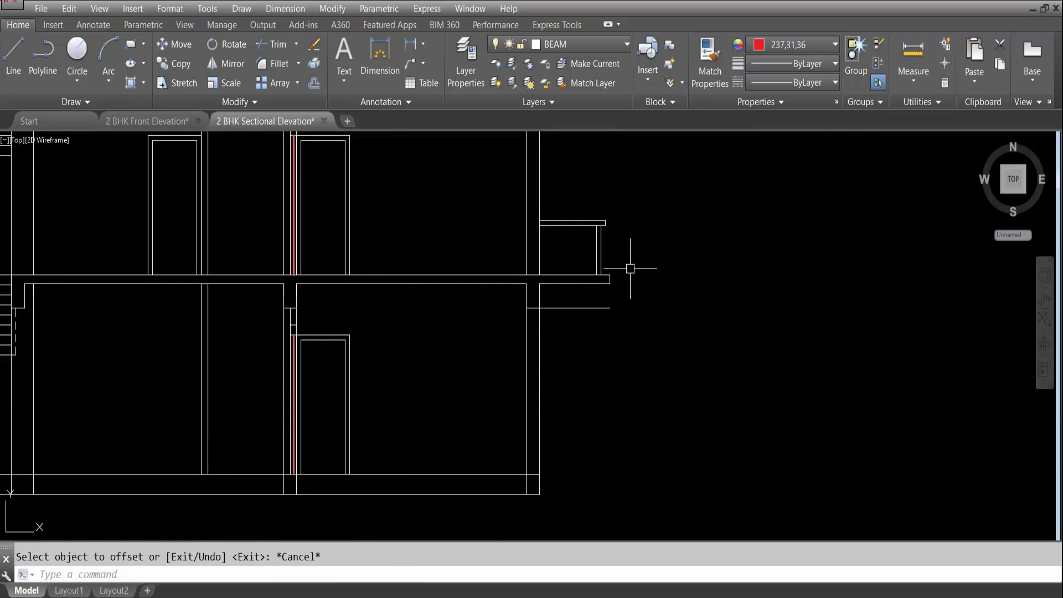
Draw a vertical construction line through the outer corner of the bedroom balcony in the first floor plan.
scroll(629, 268, "down", 5)
scroll(643, 464, "up", 8)
type("xl")
key("Return")
type("v")
key("Return")
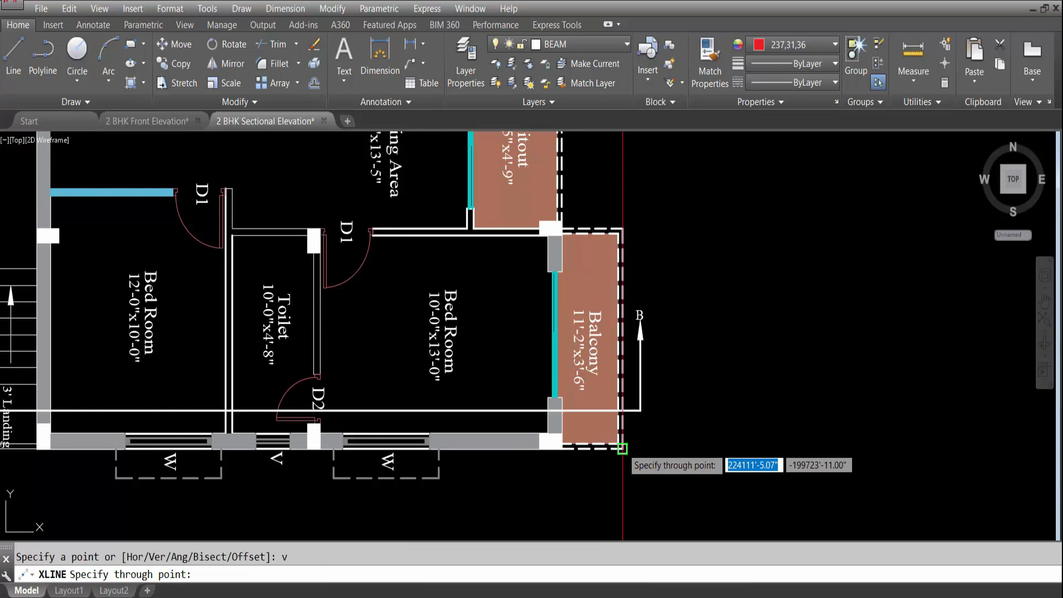
scroll(631, 457, "down", 5)
scroll(626, 266, "up", 8)
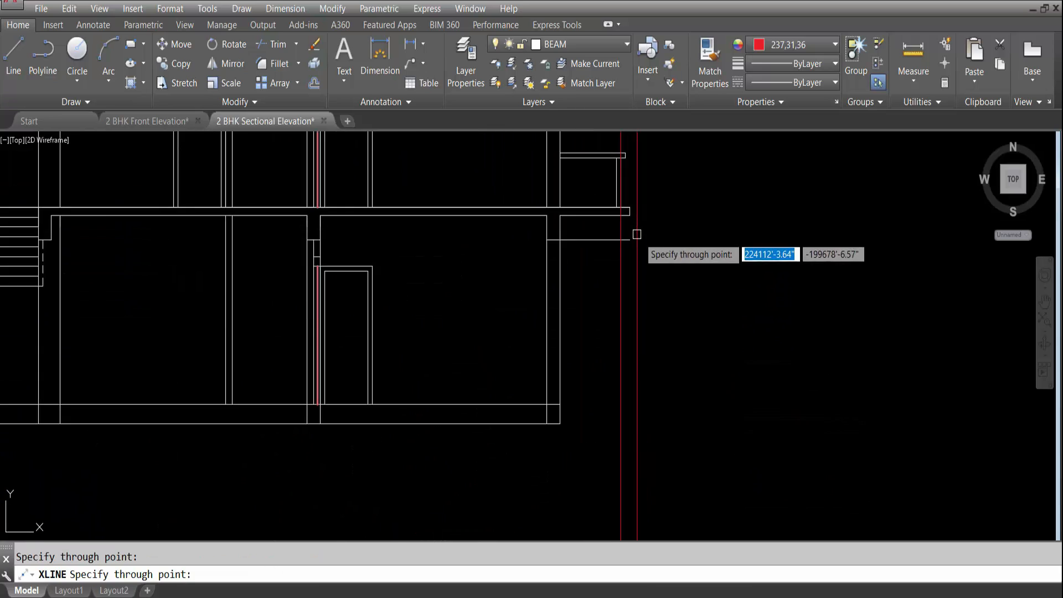
key("Escape")
Trim the construction line between the balcony slab and the offset line, and cut the offset line's overhang beyond it.
type("tr")
key("Return")
left_click(606, 215)
left_click(602, 240)
key("Return")
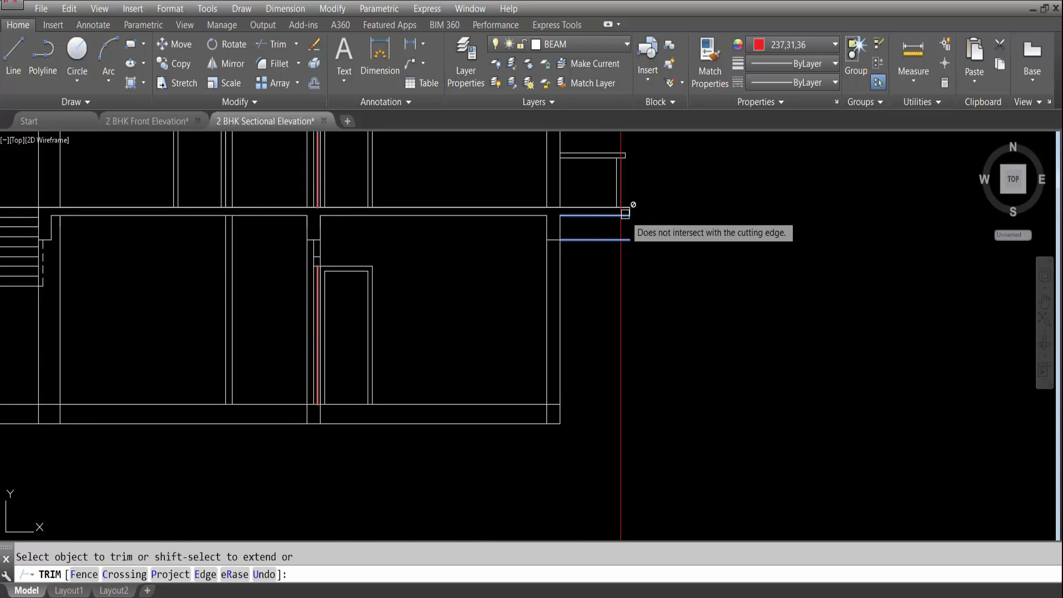
left_click(626, 280)
left_click(612, 290)
key("Escape")
type("tr")
key("Return")
key("Return")
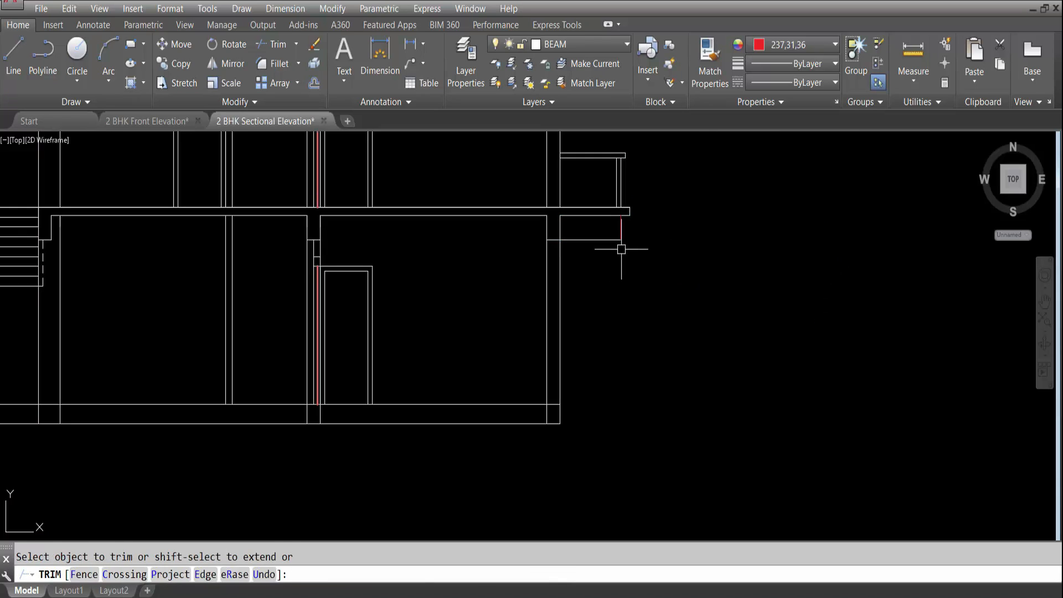
key("Escape")
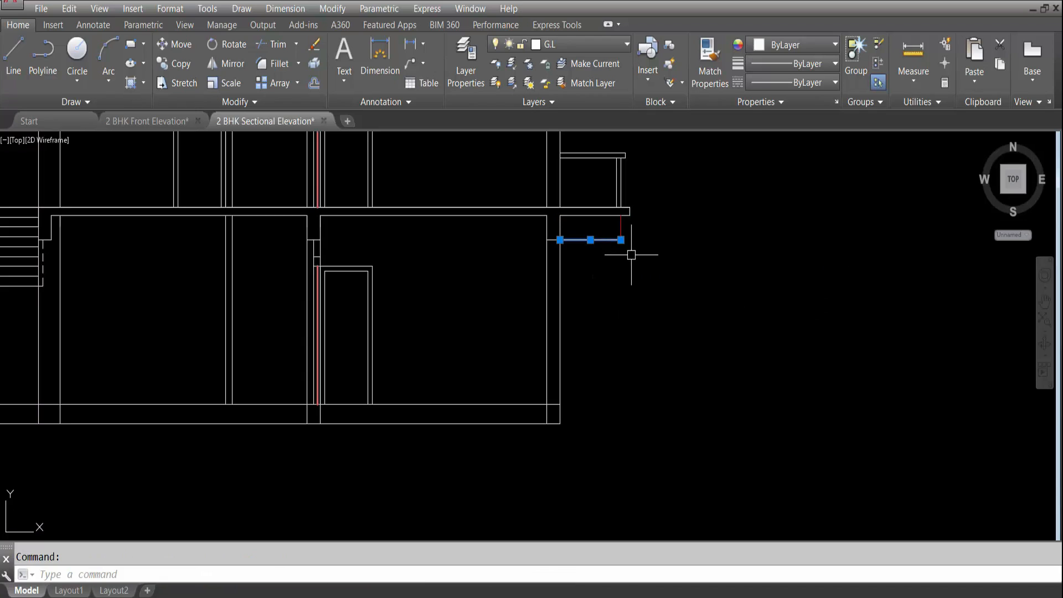
Match the balcony beam's vertical edge to the properties of its bottom line.
type("ma")
key("Return")
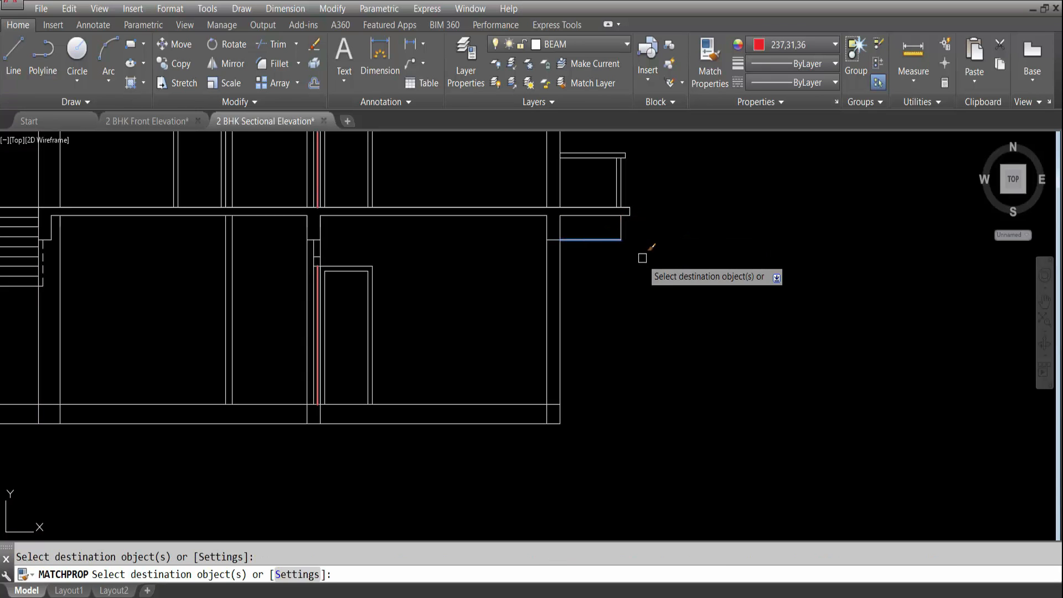
key("Escape")
Copy the lowest balcony beam's bottom line and vertical edge straight up under each of the three slab overhangs above.
scroll(630, 271, "down", 4)
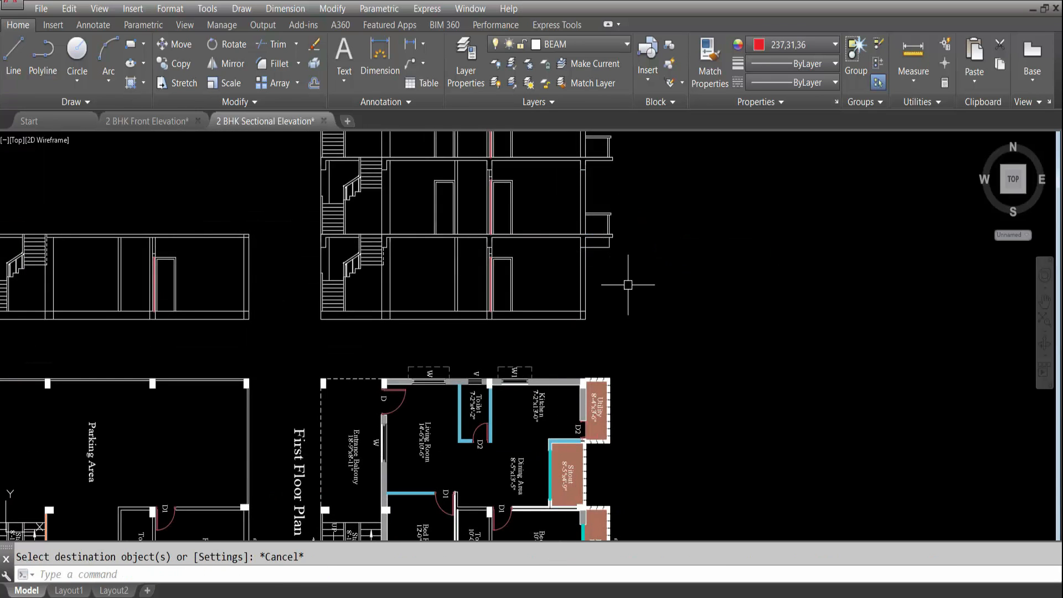
scroll(606, 245, "up", 4)
left_click(626, 282)
left_click(605, 244)
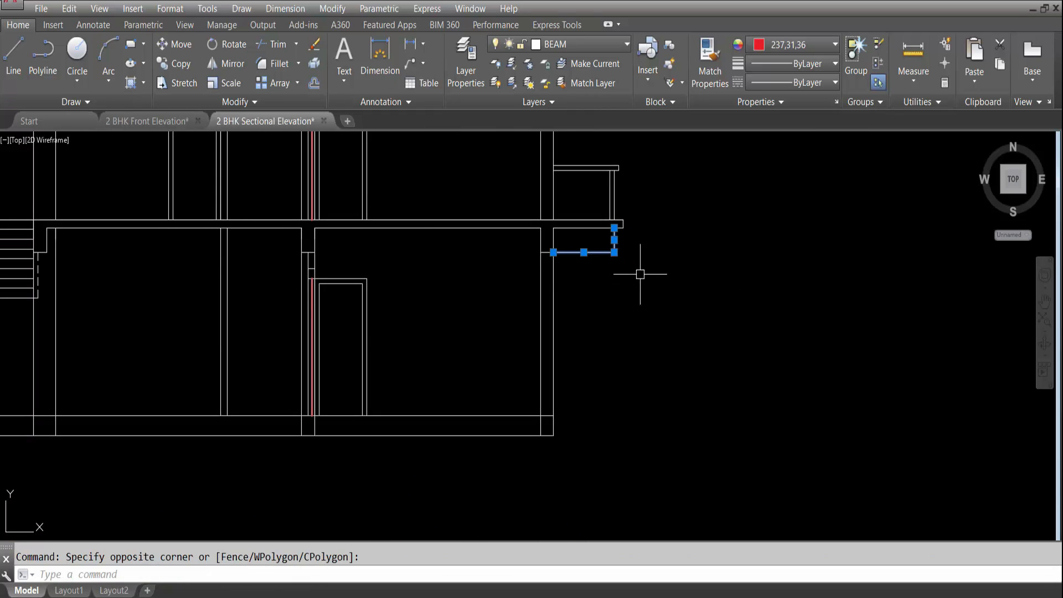
type("co")
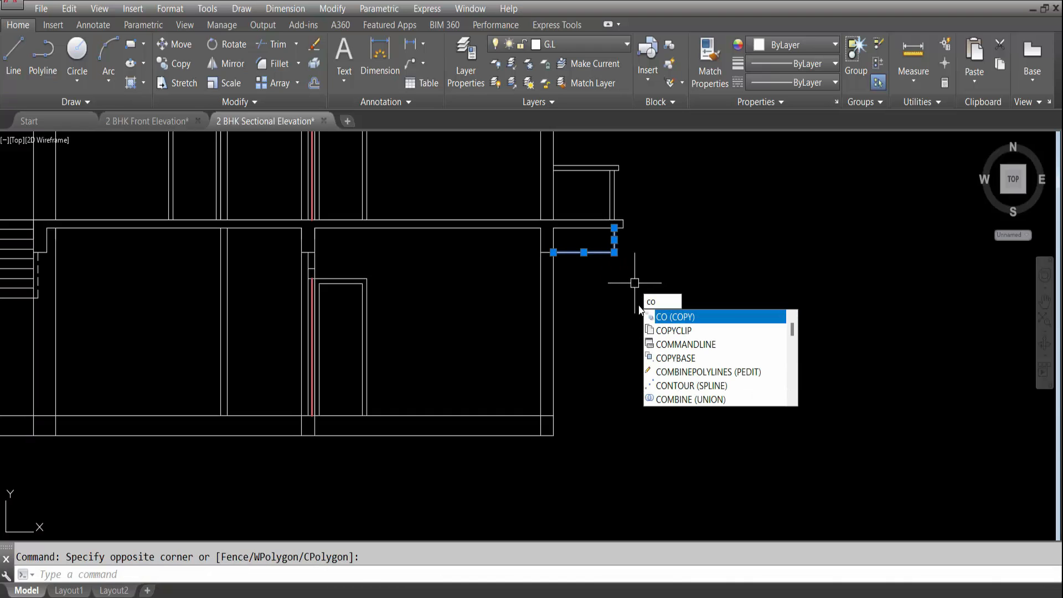
key("Return")
left_click(623, 227)
scroll(692, 280, "down", 3)
scroll(645, 194, "up", 5)
left_click(637, 198)
scroll(631, 266, "down", 4)
scroll(636, 238, "up", 4)
scroll(640, 276, "down", 6)
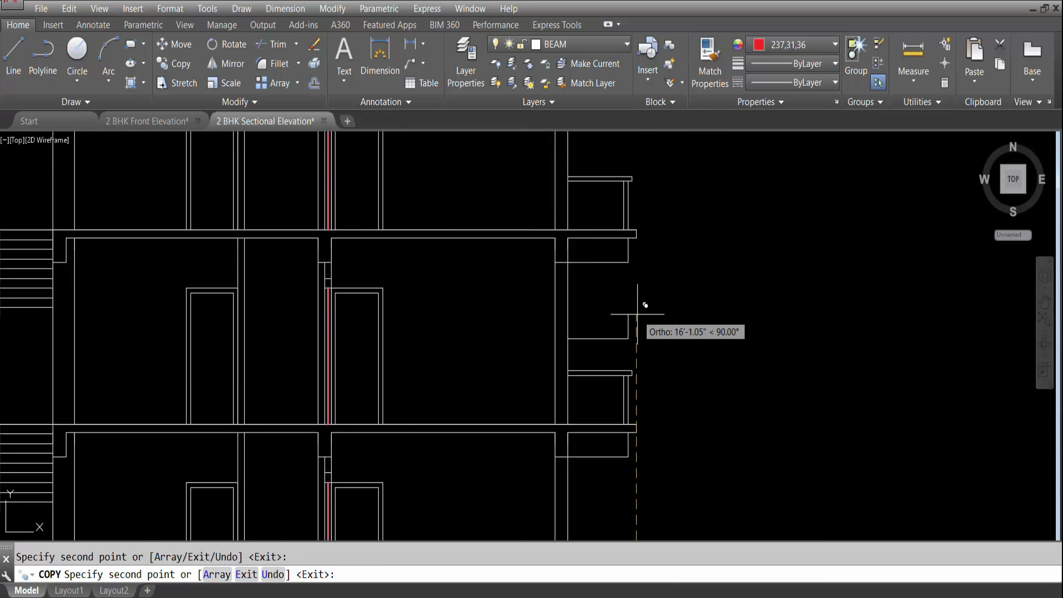
scroll(634, 263, "up", 4)
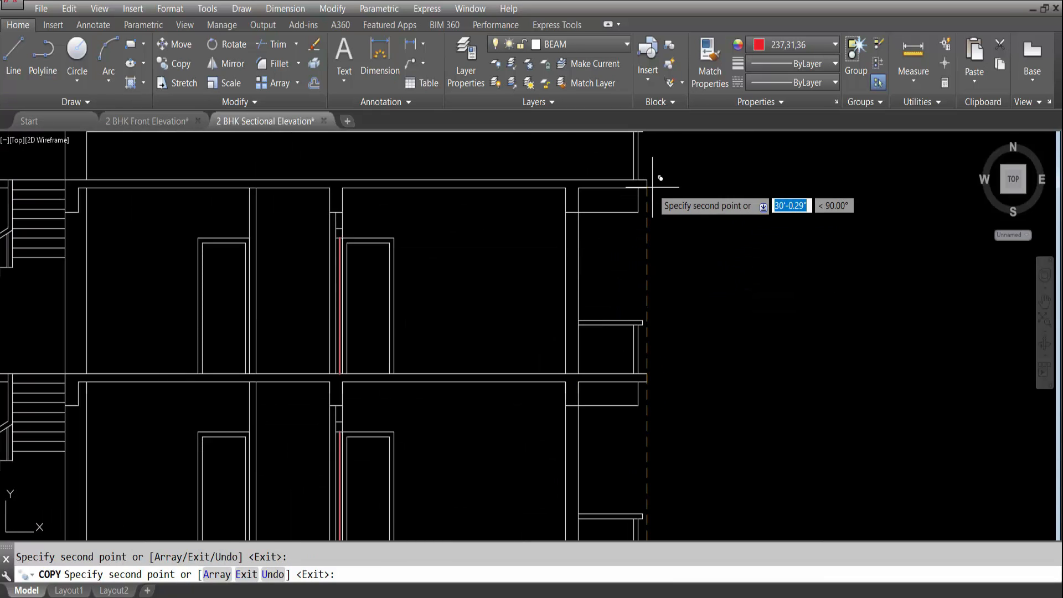
scroll(659, 288, "down", 5)
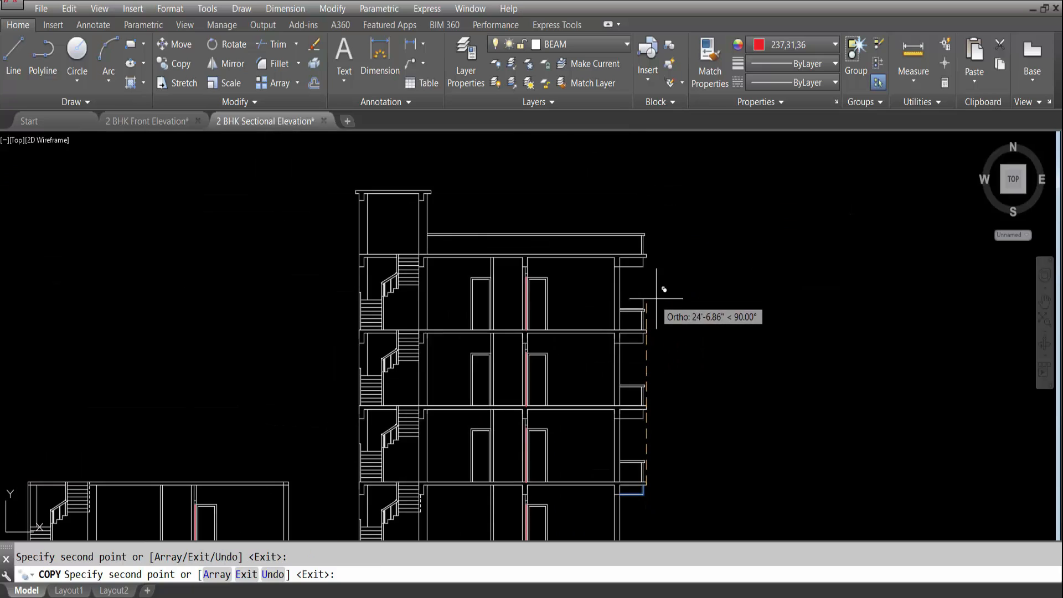
key("Escape")
scroll(682, 258, "down", 2)
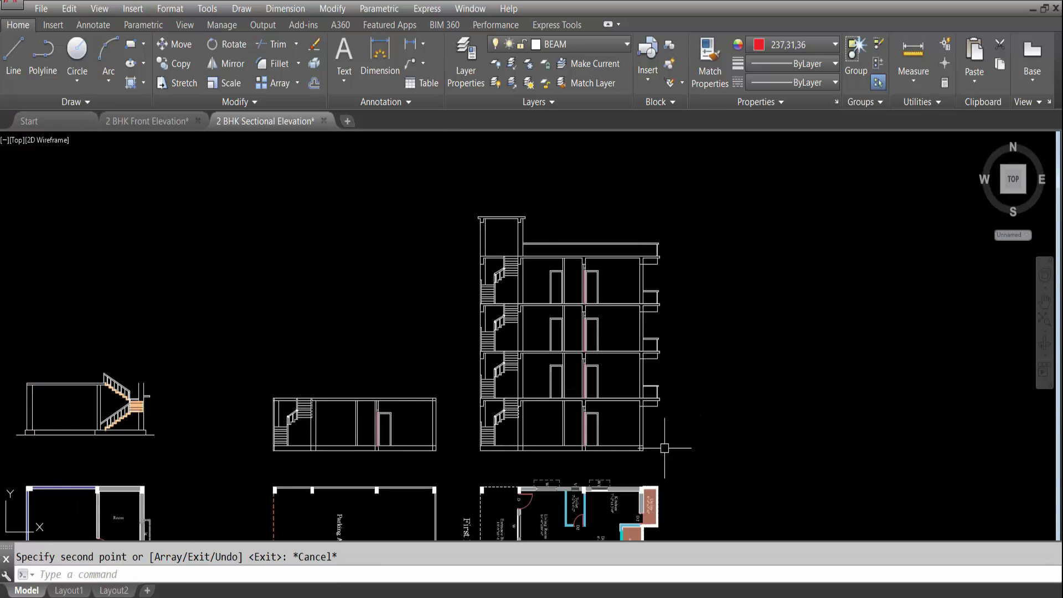
Trim the outer column line between the lowest balcony slab's underside and the beam's bottom line.
scroll(669, 440, "up", 3)
scroll(699, 427, "down", 3)
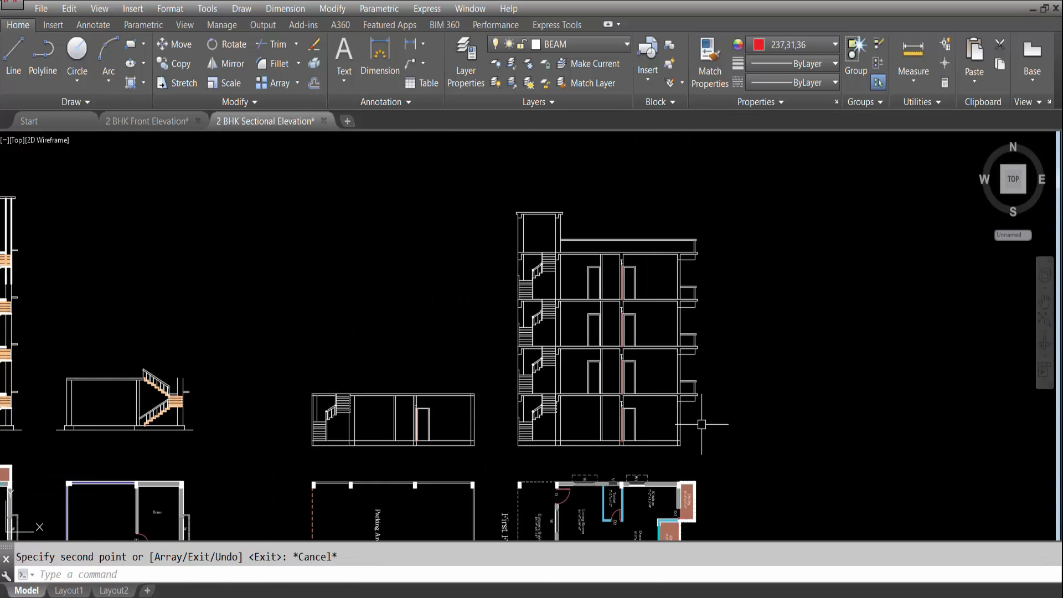
scroll(699, 423, "up", 4)
key("Escape")
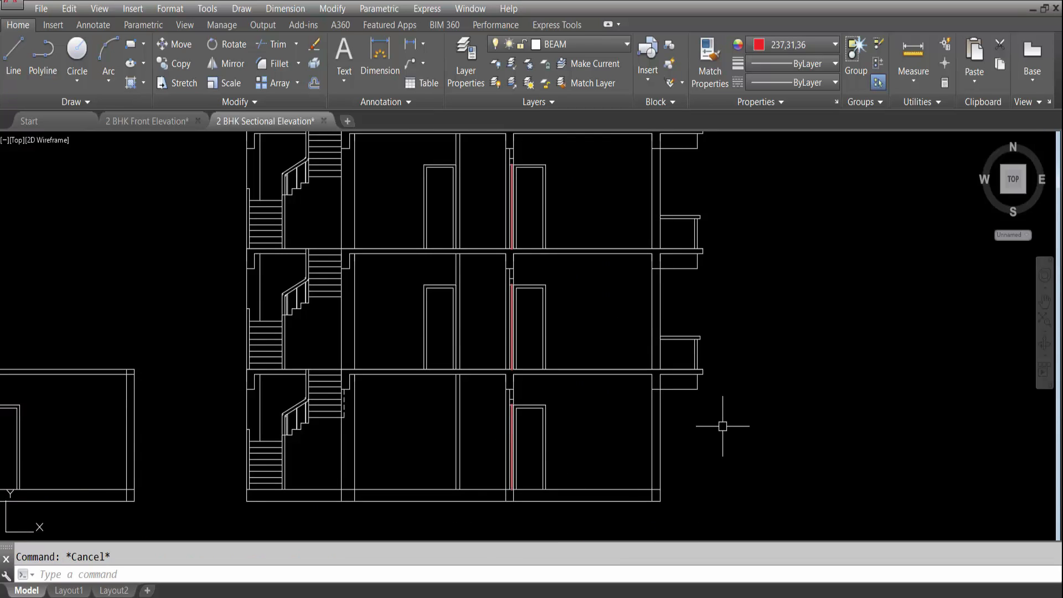
key("Return")
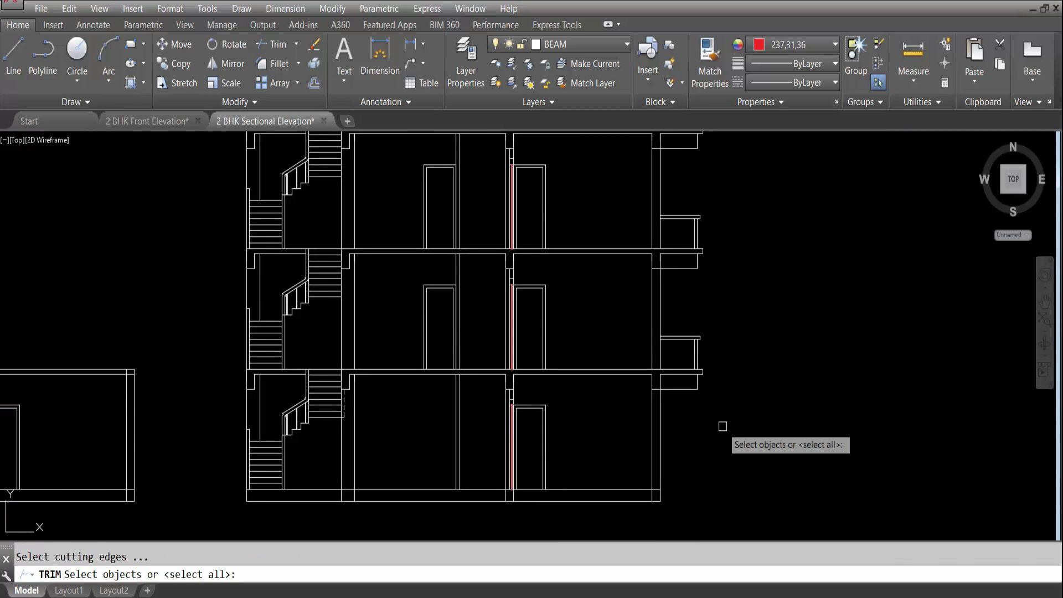
scroll(660, 372, "up", 2)
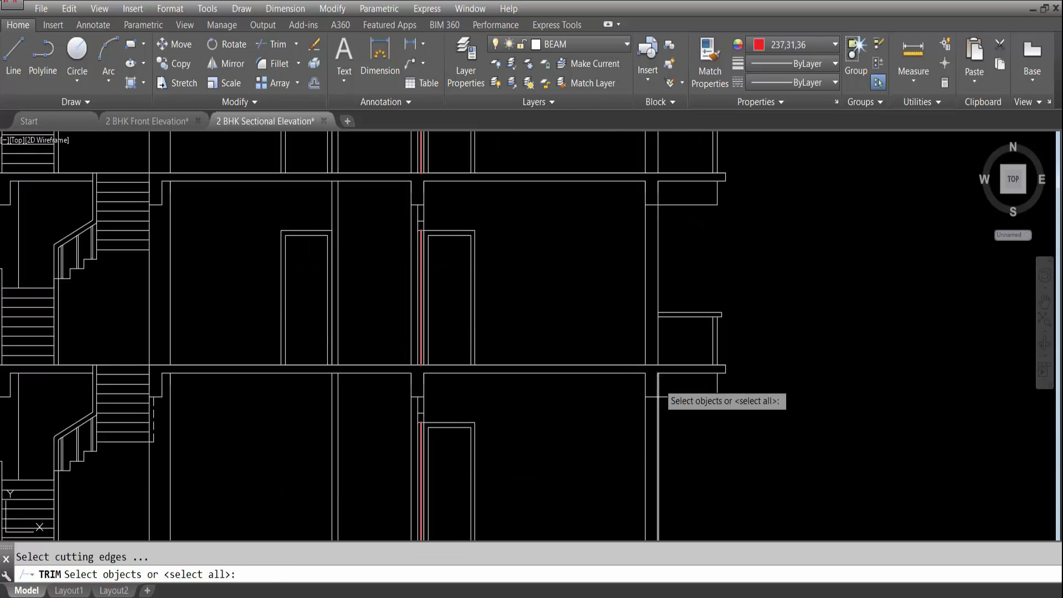
key("Return")
left_click(658, 385)
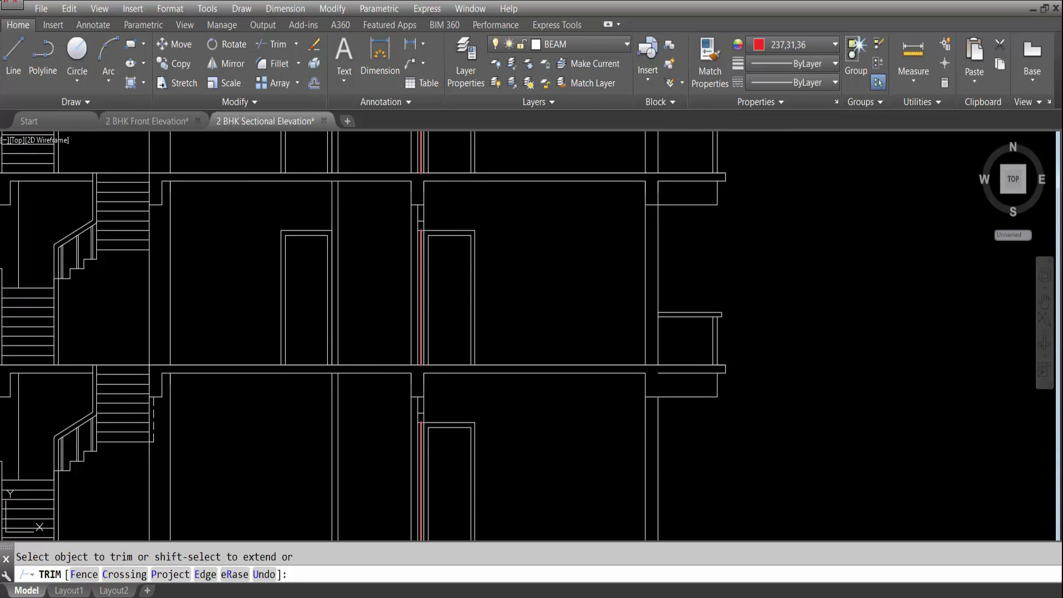
key("Escape")
Join the lowest balcony slab's underside line with the floor slab's underside line across the column gap.
type("j")
key("Return")
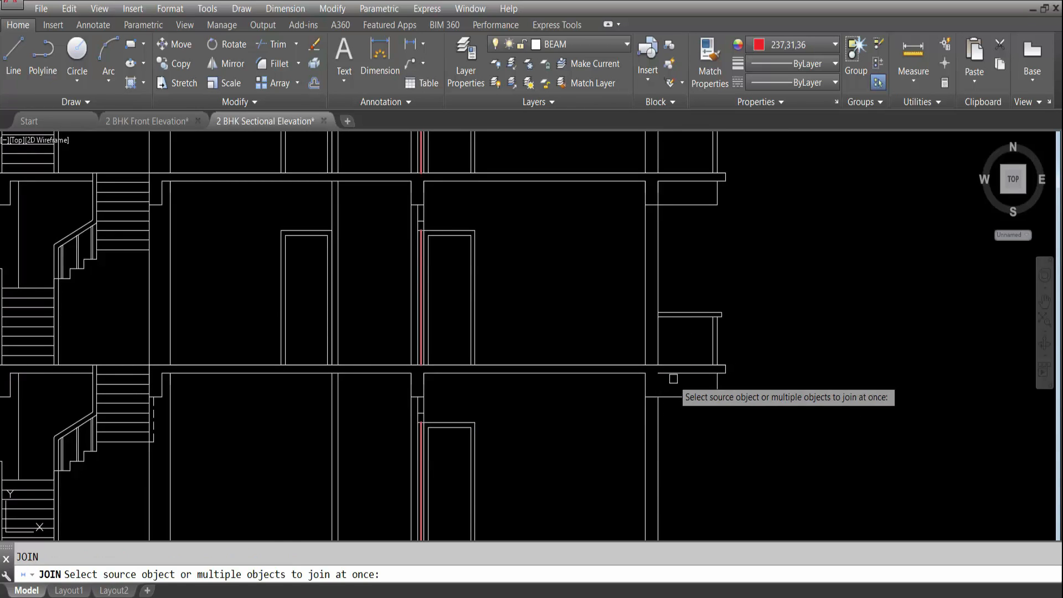
left_click(672, 372)
left_click(627, 372)
key("Return")
scroll(678, 448, "down", 2)
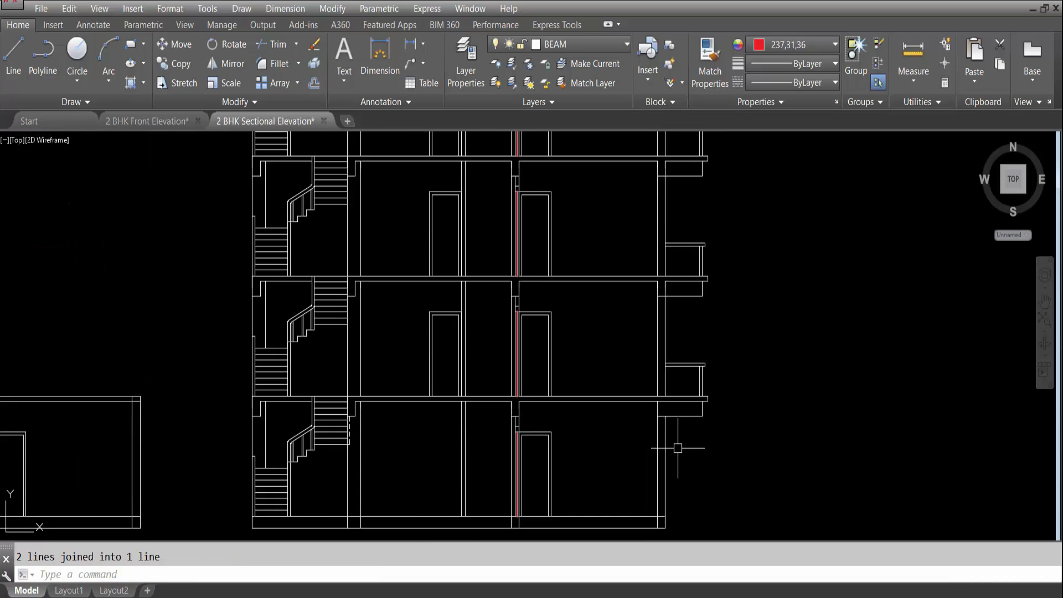
Remove the outer column line between the slab underside and the beam bottom at the second balcony slab from the ground.
scroll(674, 307, "up", 4)
type("tr")
key("Return")
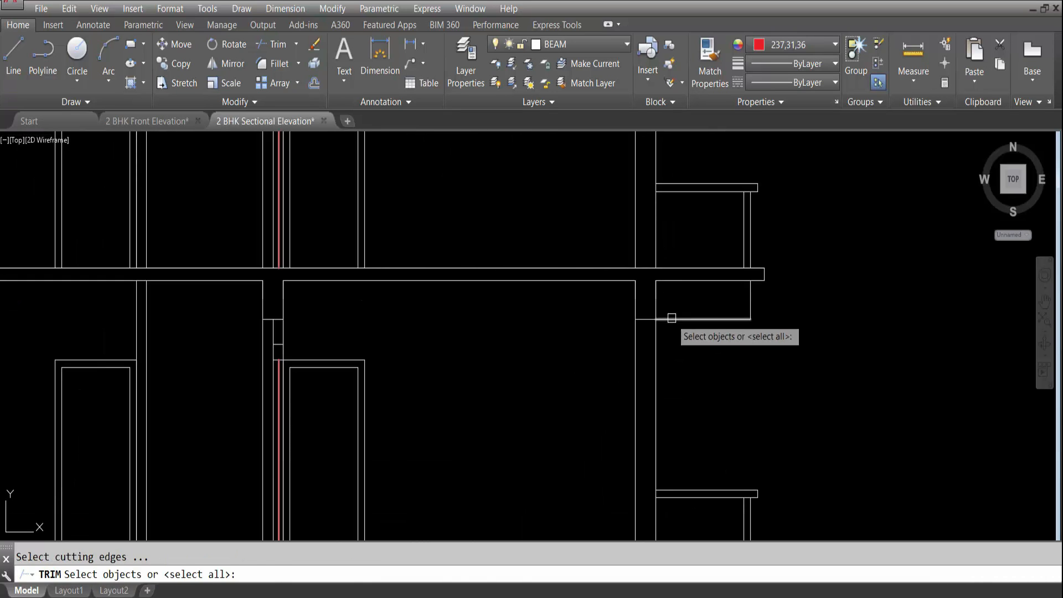
key("Return")
left_click(652, 292)
left_click(672, 301)
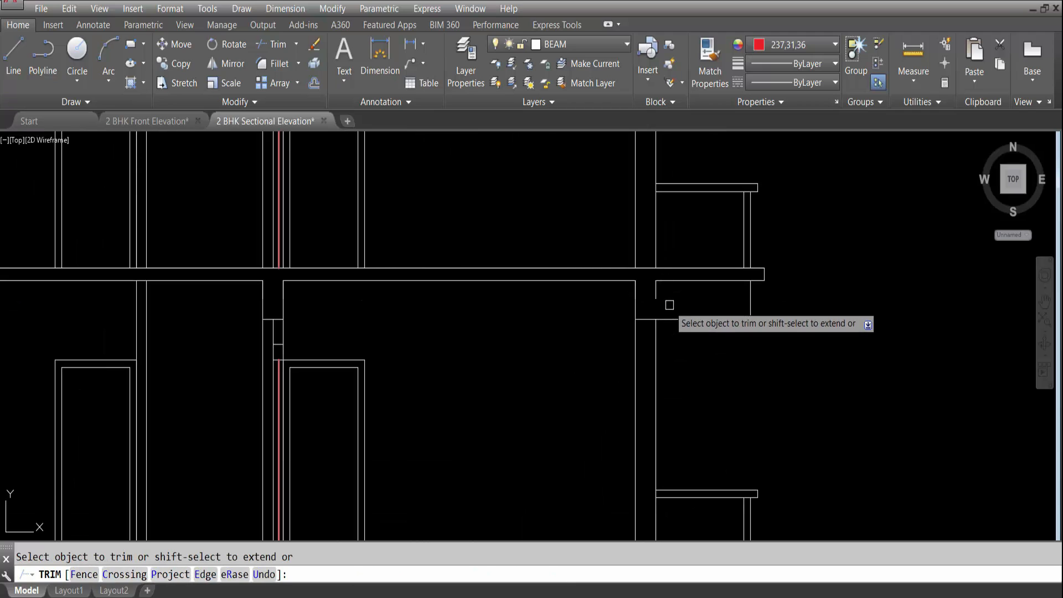
key("Escape")
left_click(655, 289)
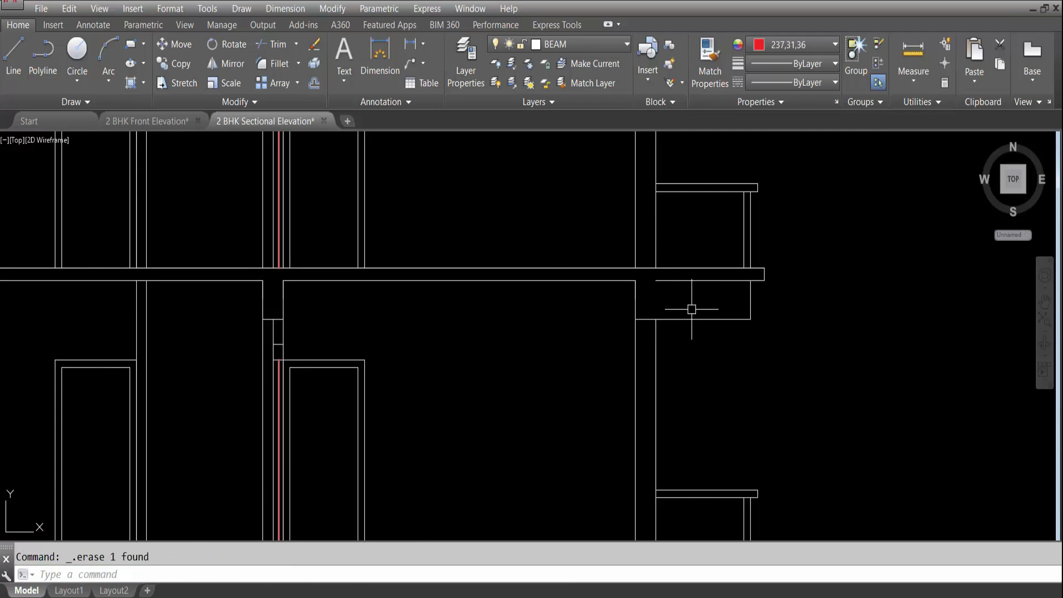
Join the two underside line segments of the second balcony slab across the column.
type("j")
key("Return")
left_click(686, 281)
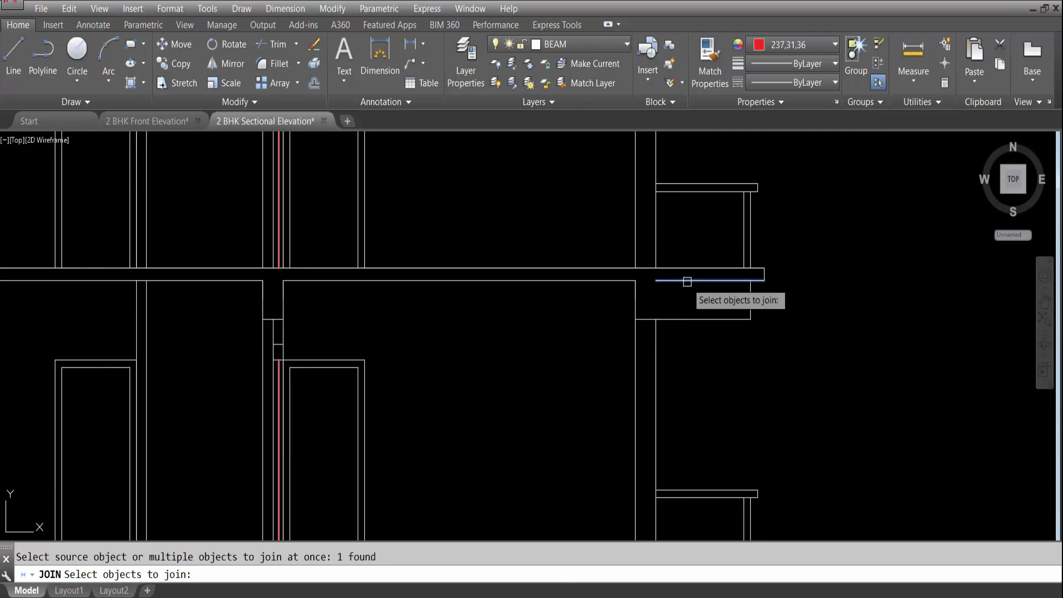
left_click(630, 280)
key("Return")
scroll(663, 313, "down", 2)
Trim the outer column line inside the beam depth under the third balcony slab from the ground.
scroll(682, 284, "up", 5)
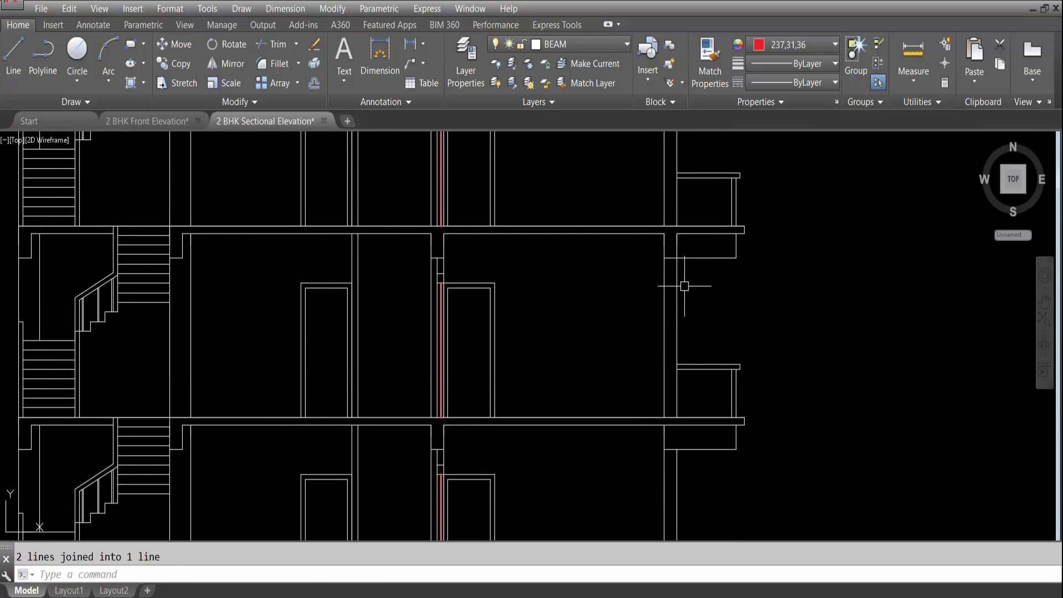
left_click(656, 229)
left_click(702, 284)
key("Delete")
type("tr")
key("Return")
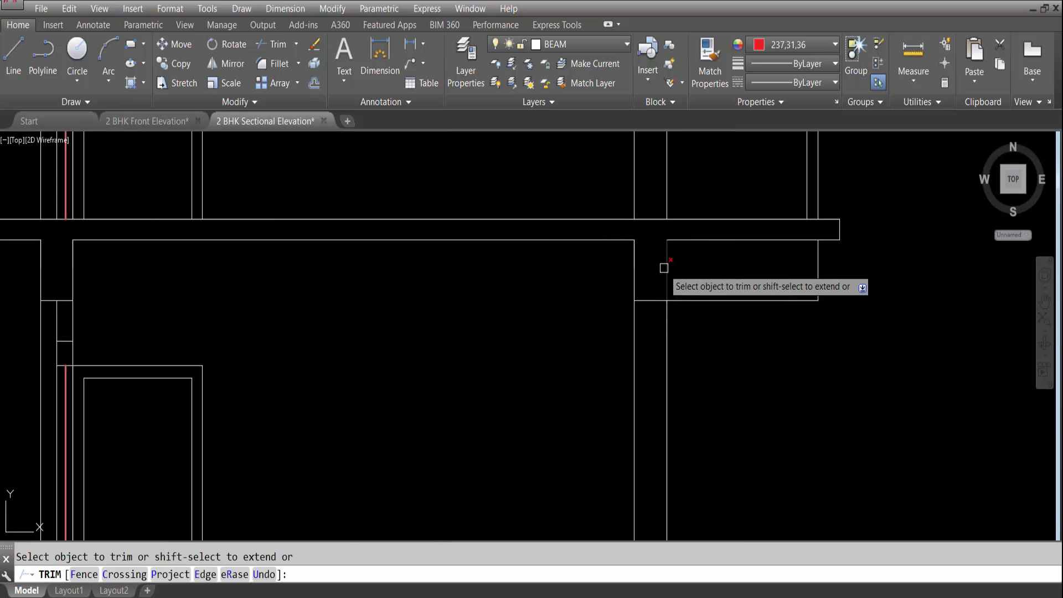
key("Escape")
Join the third balcony slab's underside line with the adjoining floor slab's underside line.
type("j")
key("Return")
left_click(674, 239)
left_click(624, 240)
key("Return")
scroll(646, 316, "down", 5)
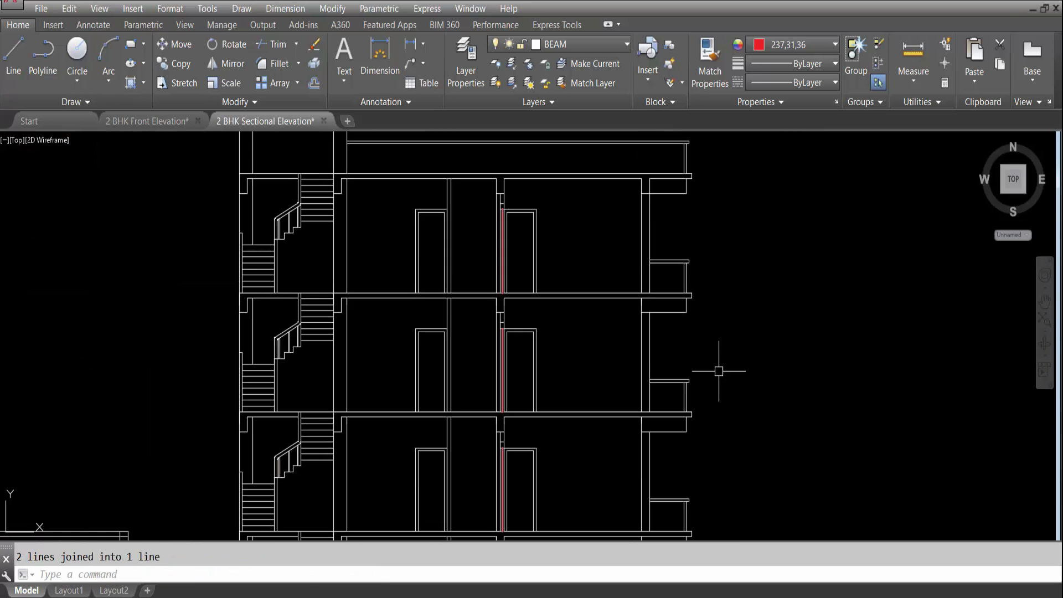
Trim the outer column line between the terrace slab's underside and the bottom of its overhang beam.
scroll(661, 153, "up", 5)
left_click(684, 320)
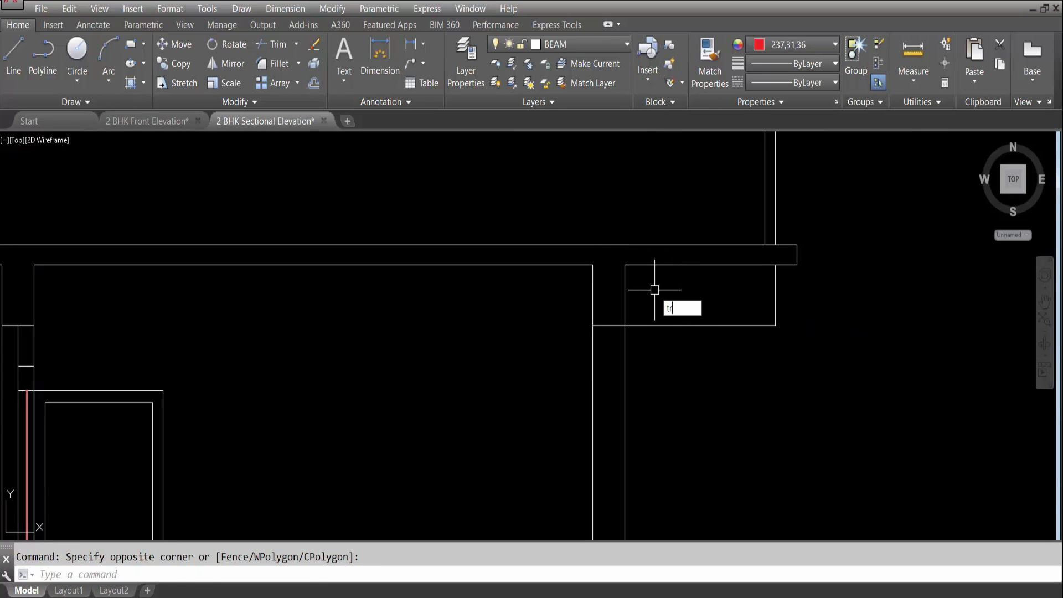
key("Return")
key("Escape")
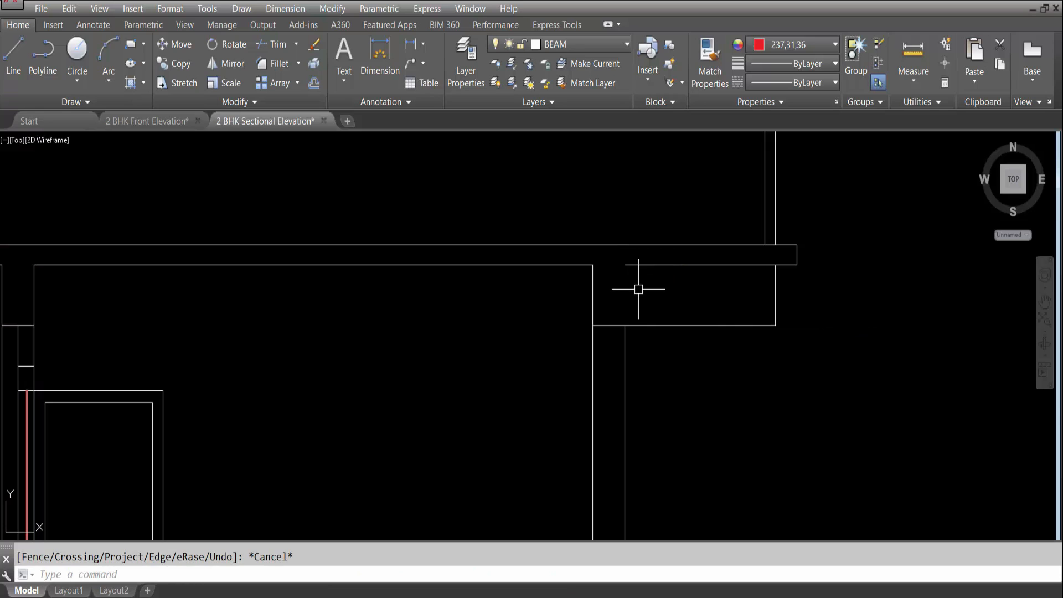
Join the two underside line segments of the terrace slab across the outer column.
type("j")
key("Return")
left_click(638, 265)
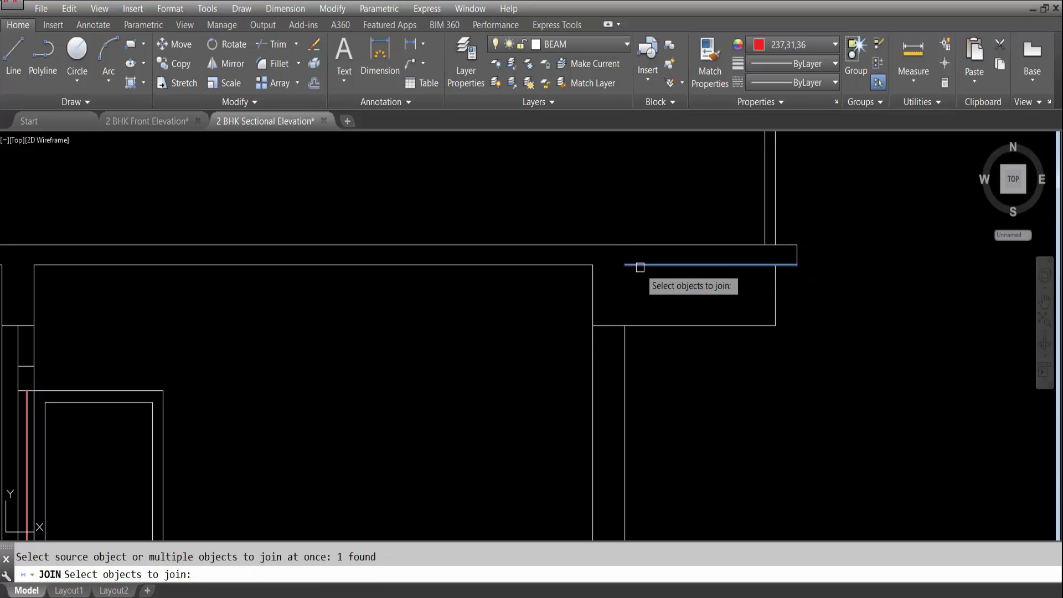
left_click(576, 271)
left_click(569, 258)
key("Return")
scroll(659, 273, "down", 5)
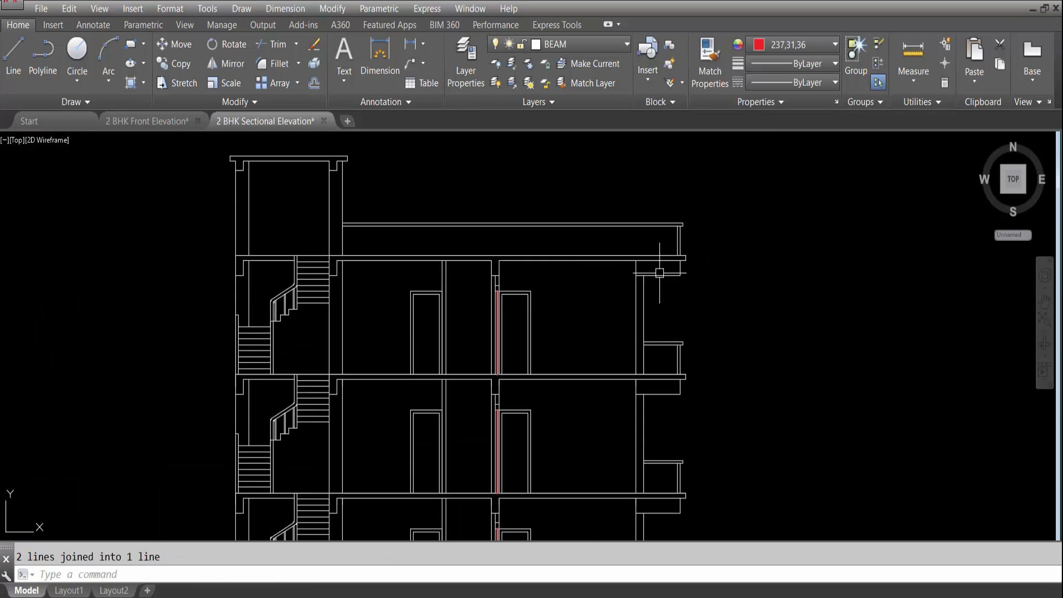
Examine the sectional elevation's balcony beams and compare them with the section line through the bedroom balcony in the first floor plan.
scroll(663, 267, "down", 2)
middle_click_drag(686, 445, 695, 368)
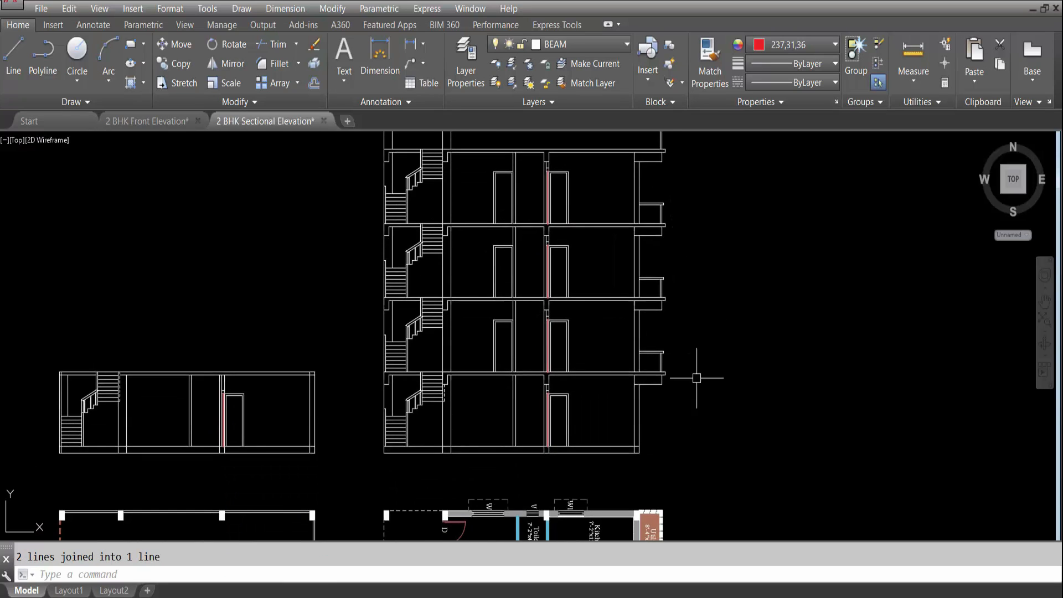
scroll(648, 384, "up", 2)
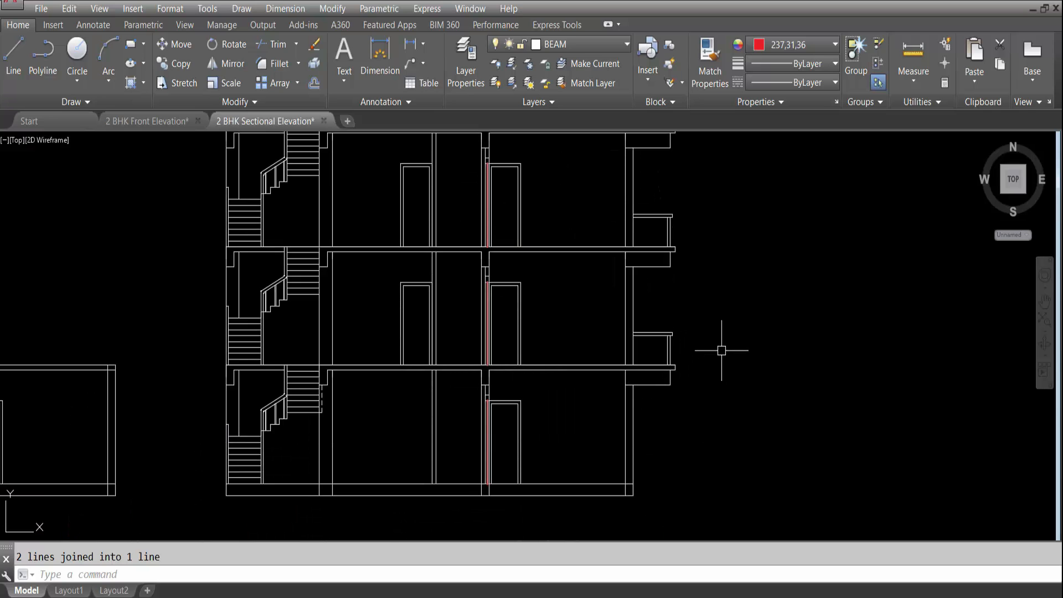
scroll(632, 384, "up", 2)
scroll(637, 359, "down", 5)
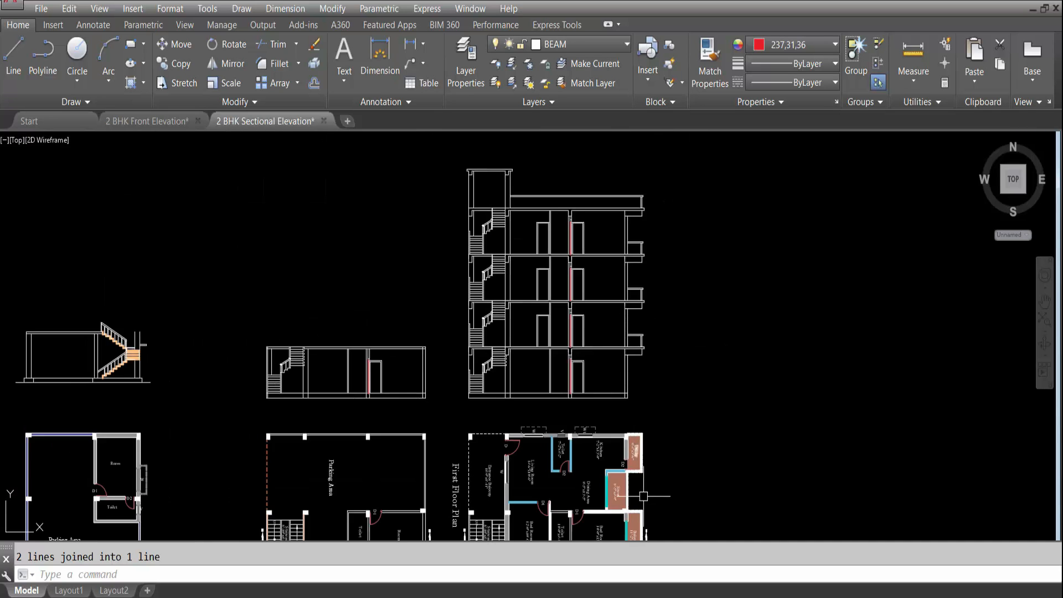
scroll(614, 437, "up", 6)
scroll(613, 430, "up", 2)
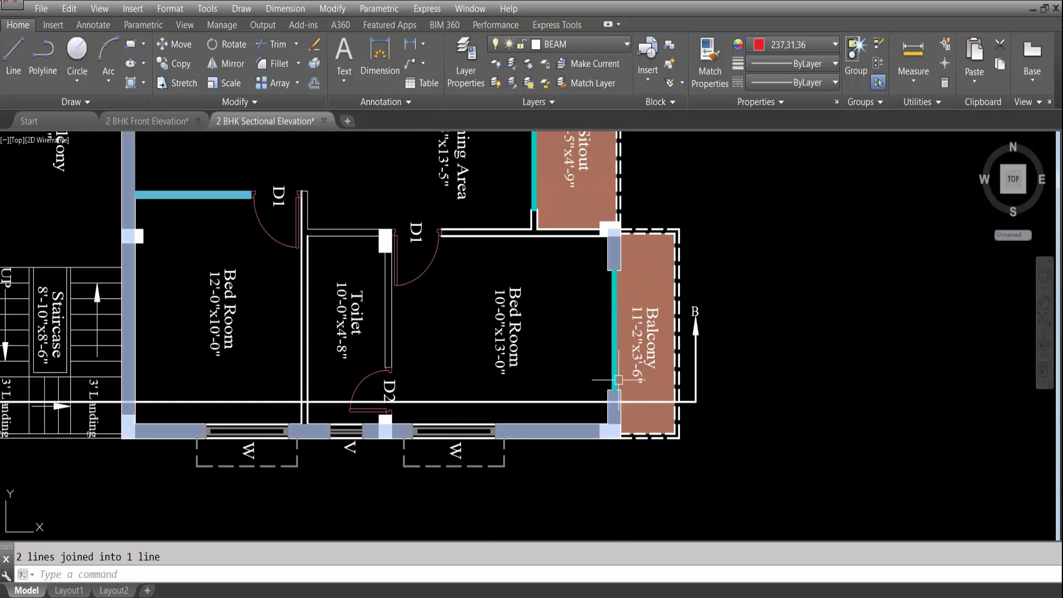
scroll(675, 244, "down", 5)
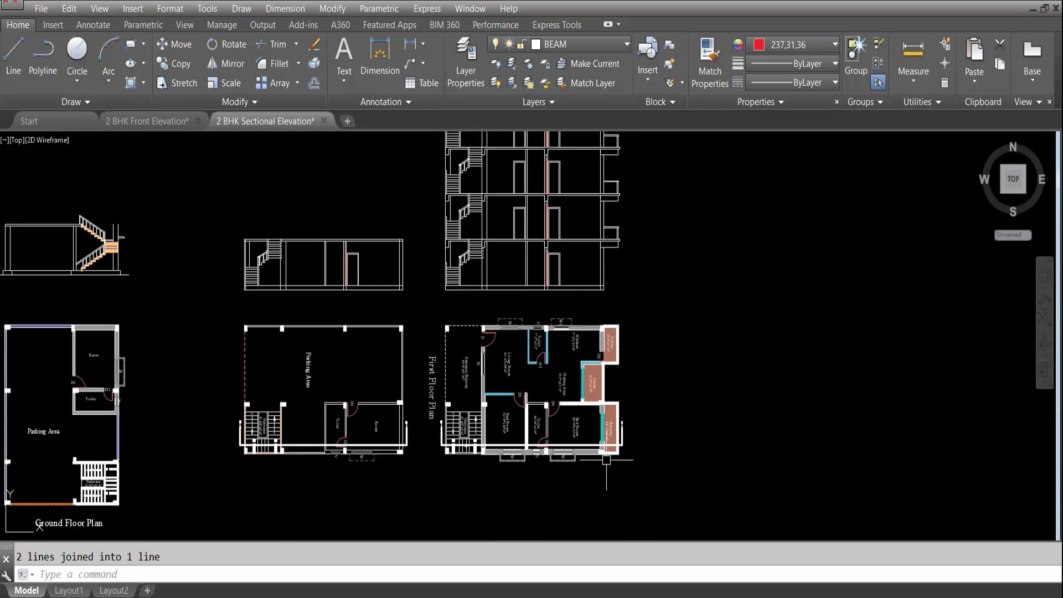
scroll(620, 233, "up", 4)
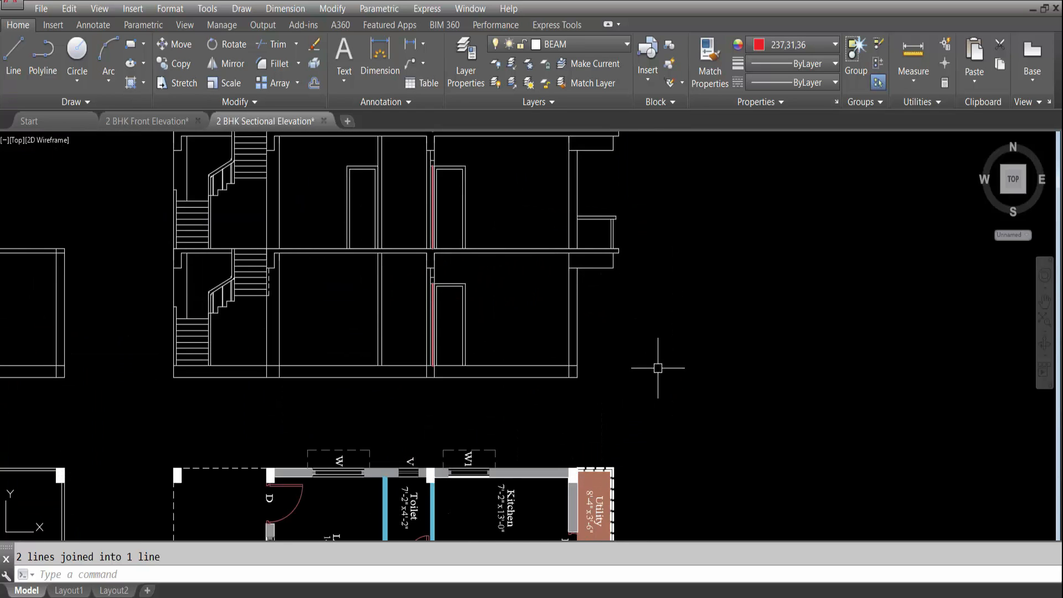
scroll(657, 368, "down", 5)
scroll(625, 189, "up", 4)
middle_click_drag(493, 244, 547, 316)
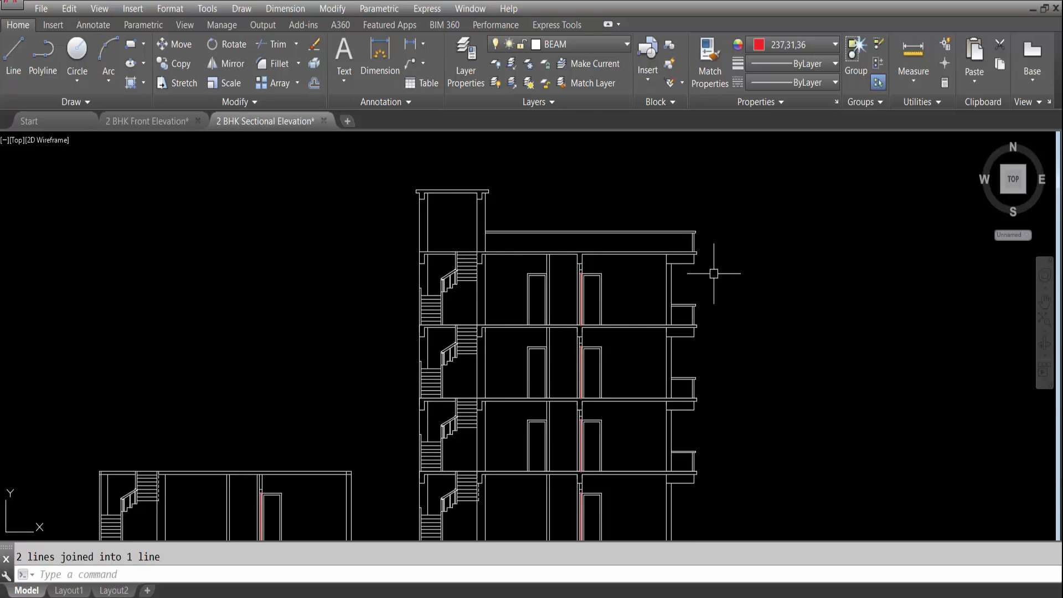
middle_click_drag(583, 329, 681, 319)
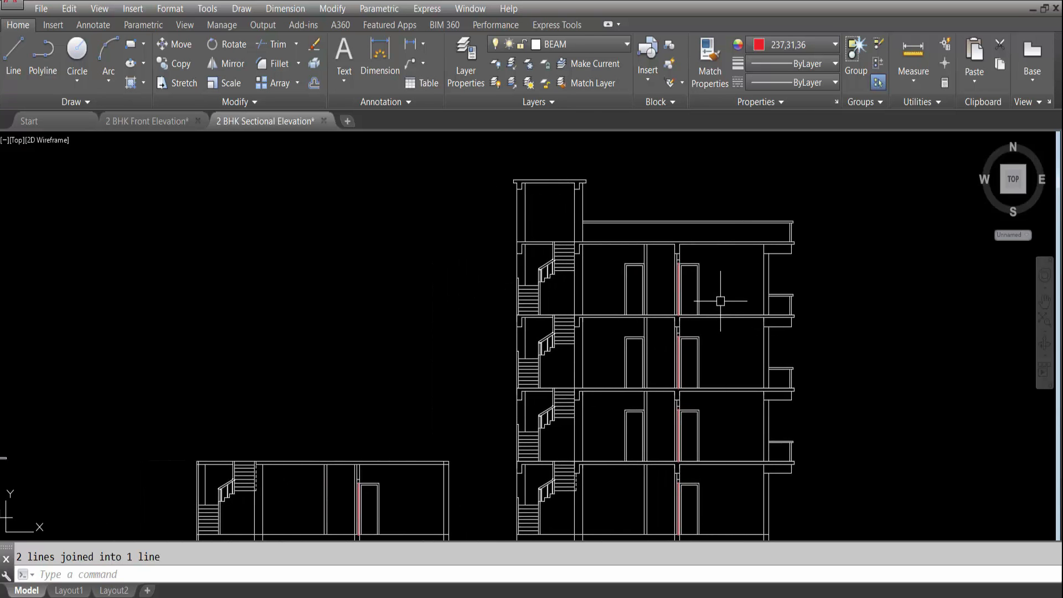
Hatch the stair headroom's roof slab and its beams with the AR-CONC pattern at scale 1 and colour ByLayer.
key("Escape")
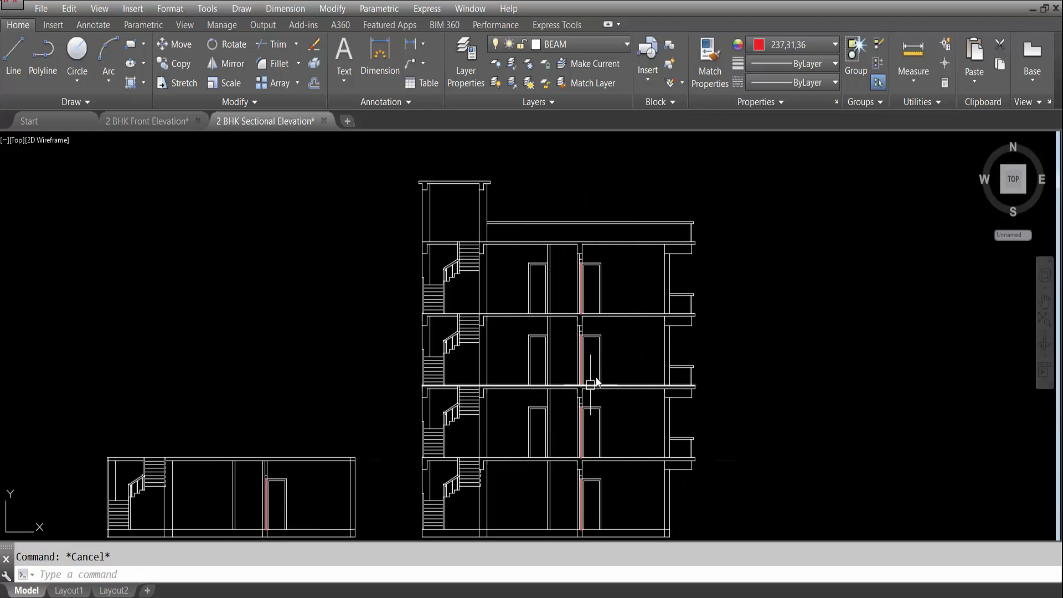
type("H")
key("Return")
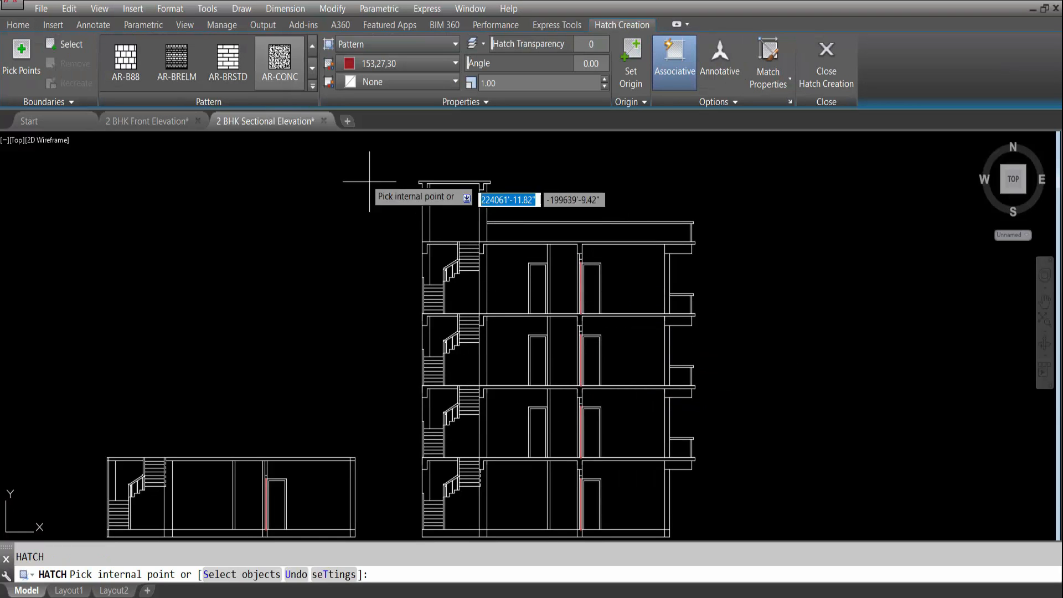
left_click(311, 85)
left_click(289, 67)
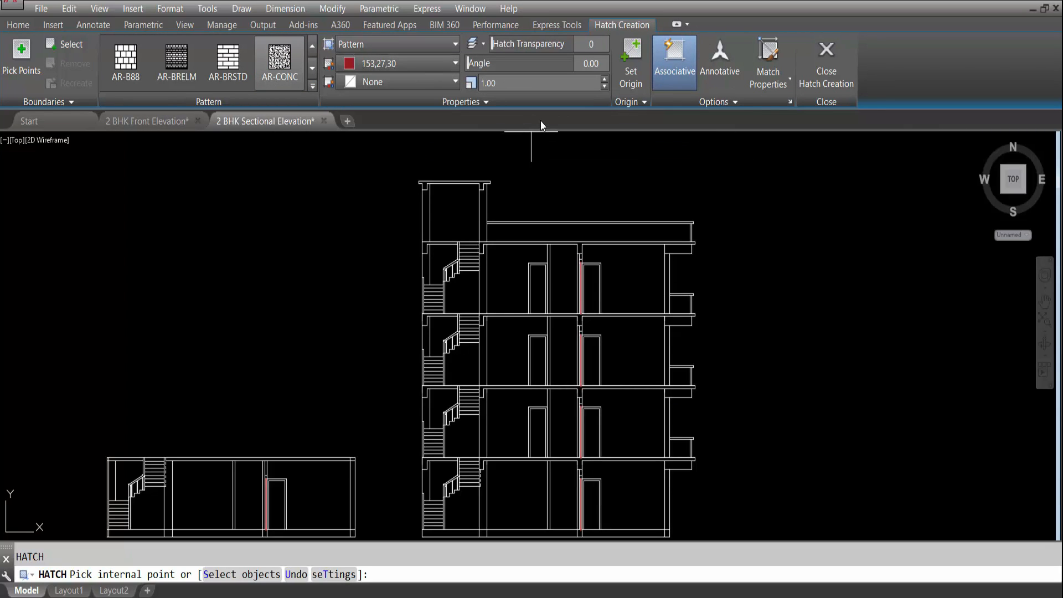
scroll(424, 171, "up", 5)
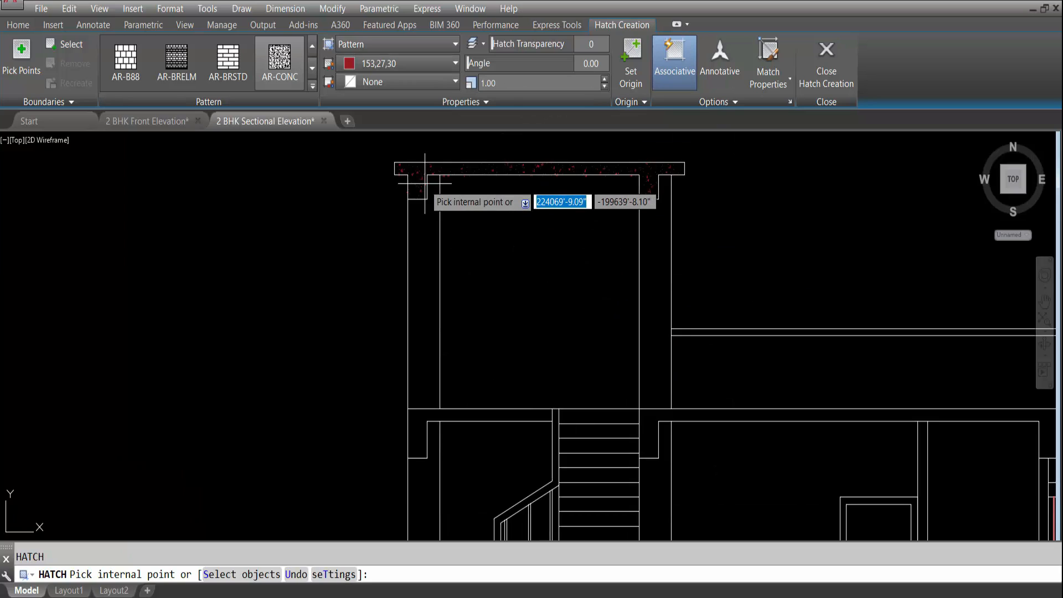
left_click(456, 64)
left_click(388, 83)
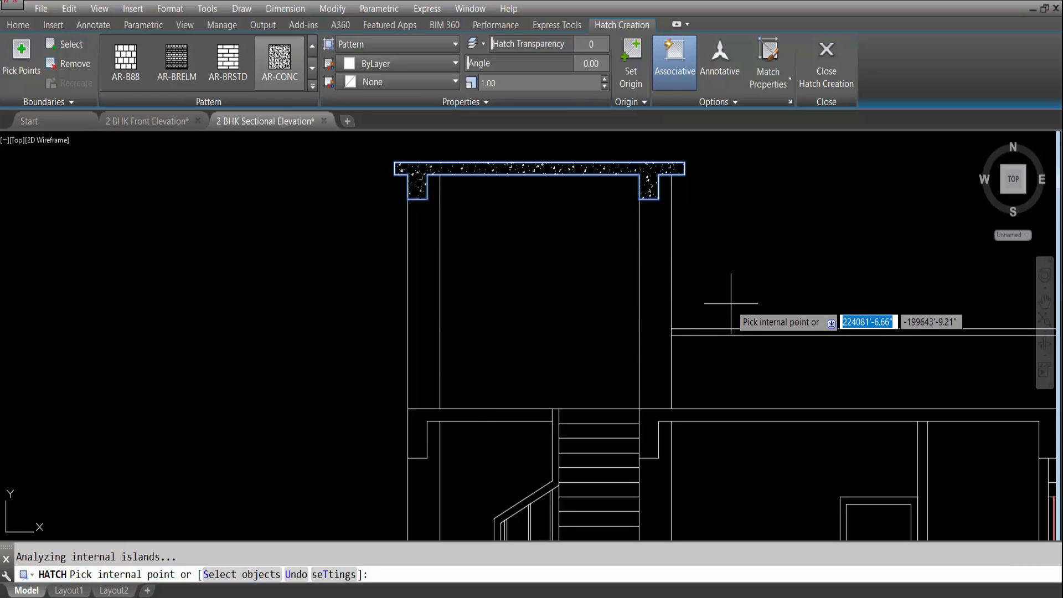
key("Return")
Hatch the short terrace slab portion left of the stairs, including its end beam, with AR-CONC.
key("Return")
scroll(703, 326, "down", 3)
scroll(561, 275, "up", 5)
left_click(562, 249)
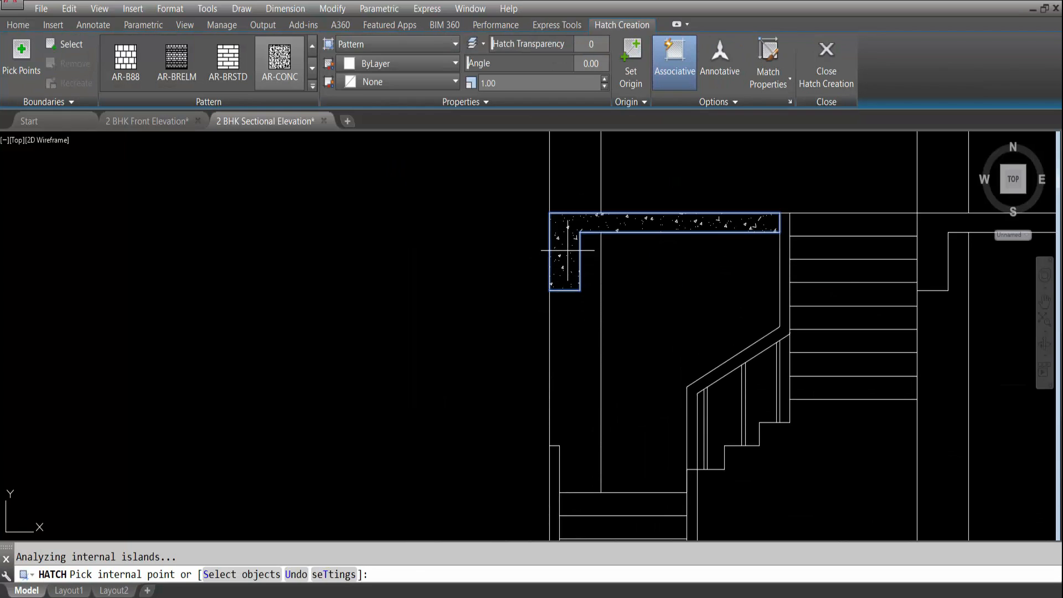
scroll(648, 254, "down", 2)
key("Return")
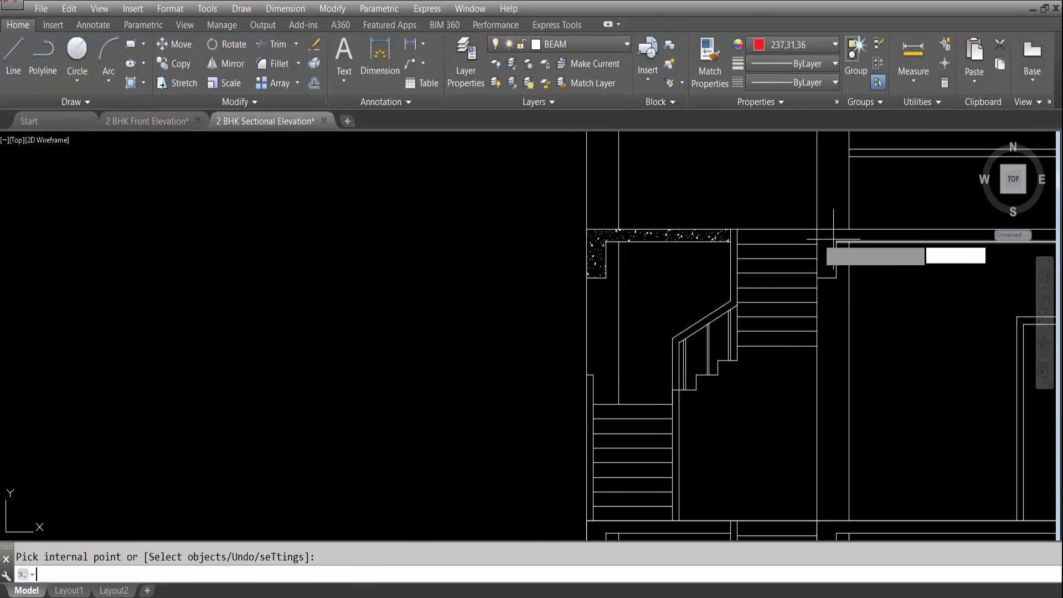
Hatch the main terrace slab and its beams, from the stair wall out to the balcony edge, with AR-CONC.
key("Return")
scroll(498, 249, "down", 3)
scroll(720, 244, "up", 2)
scroll(534, 244, "down", 2)
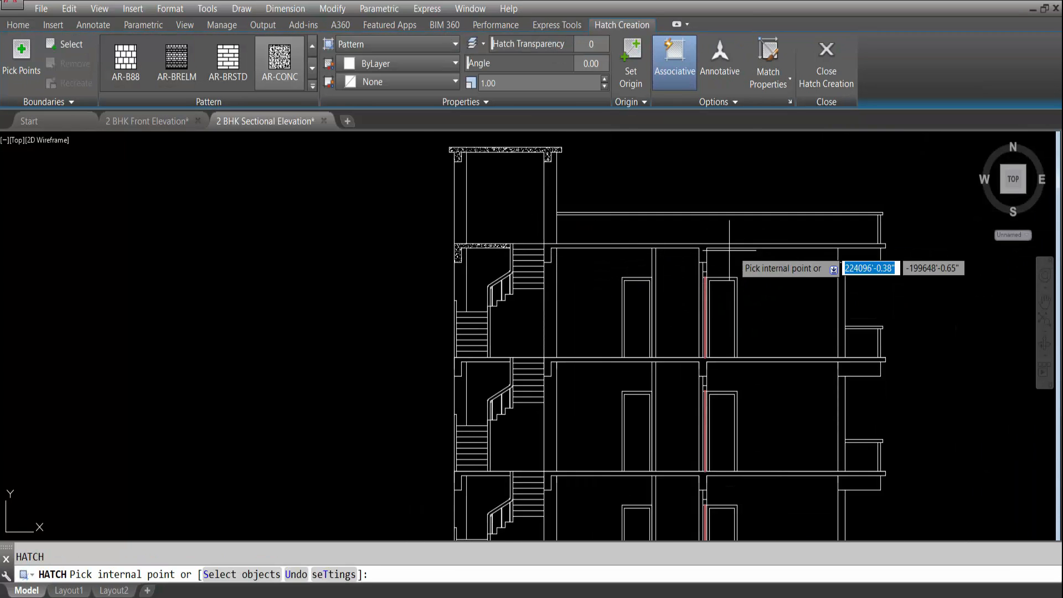
left_click(720, 242)
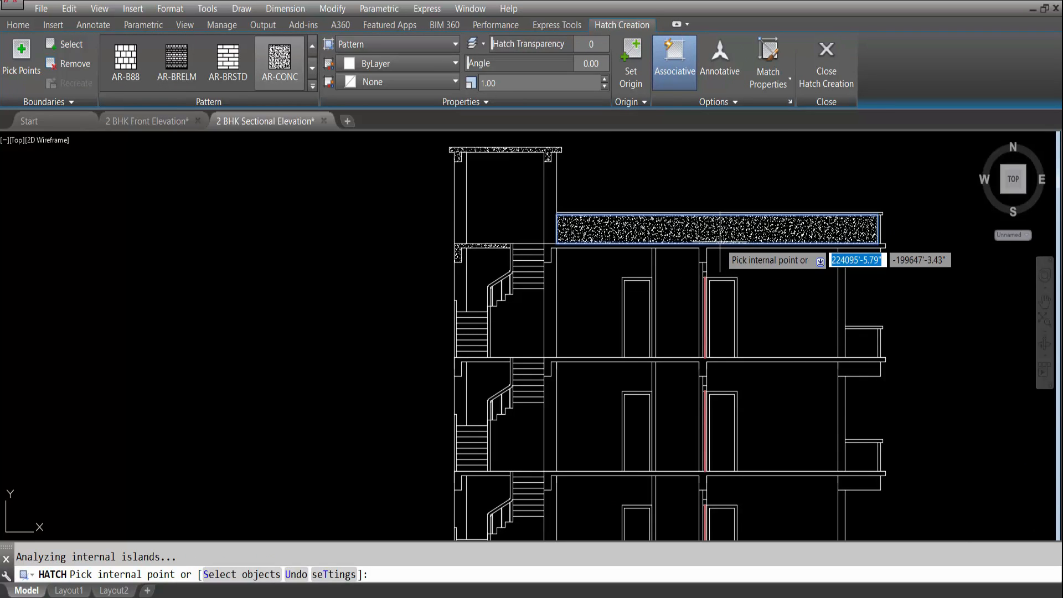
key("ctrl+z")
left_click(729, 239)
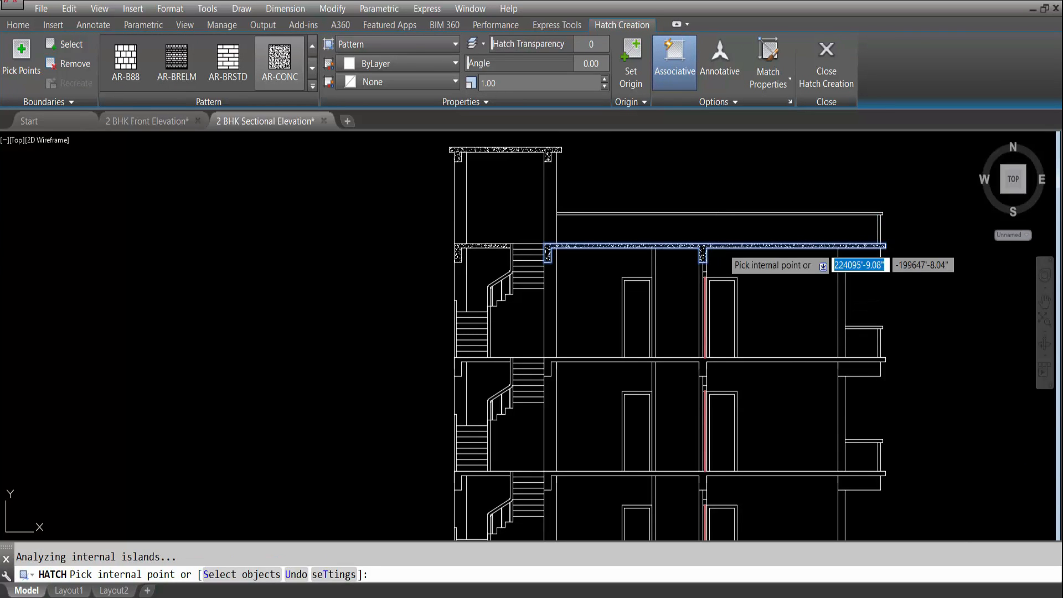
key("Return")
Hatch the short slab portion with its end beam left of the stairs, one level below the terrace, with AR-CONC.
key("Return")
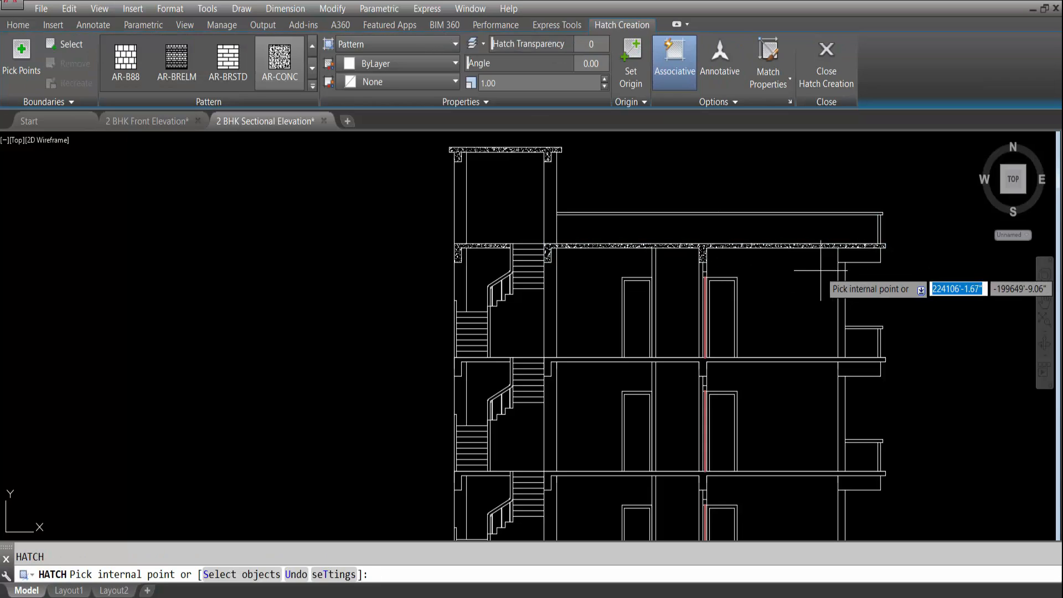
scroll(648, 367, "down", 3)
scroll(591, 320, "up", 5)
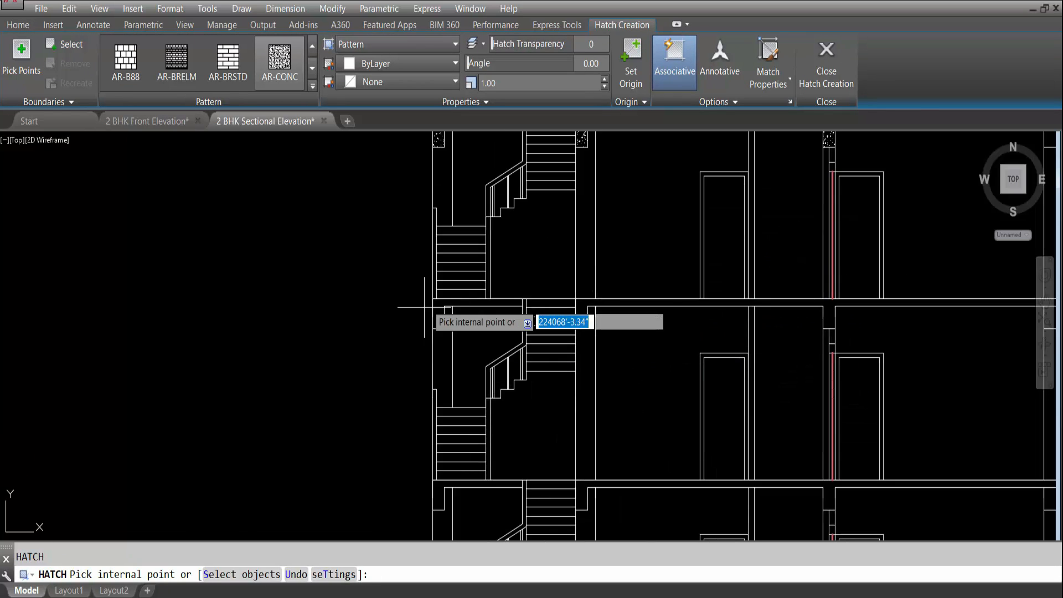
scroll(437, 313, "up", 5)
key("Return")
scroll(459, 293, "down", 5)
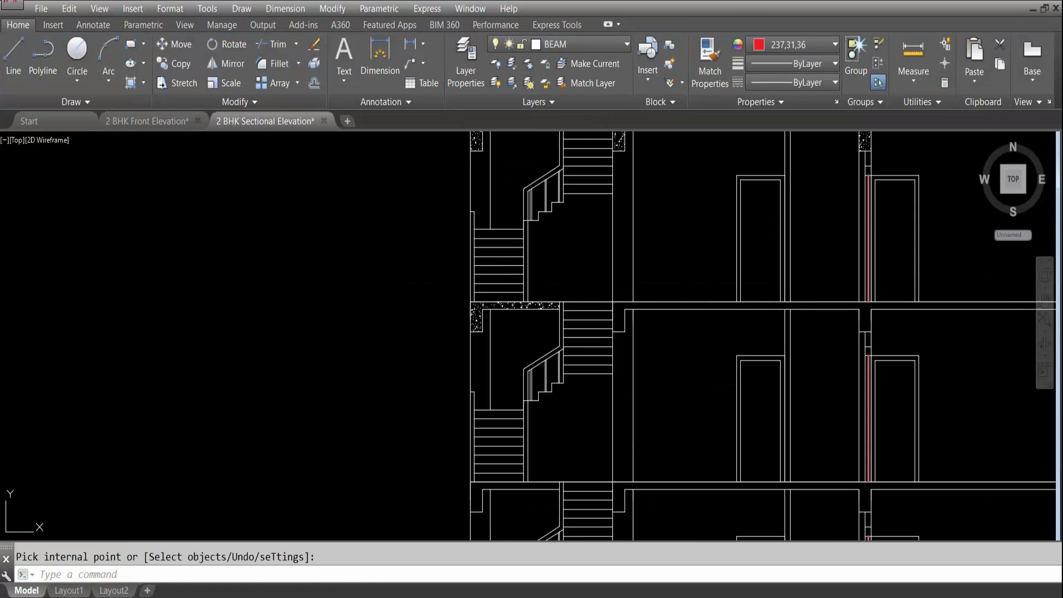
Hatch the main floor slab and beams one level below the terrace with AR-CONC.
key("Return")
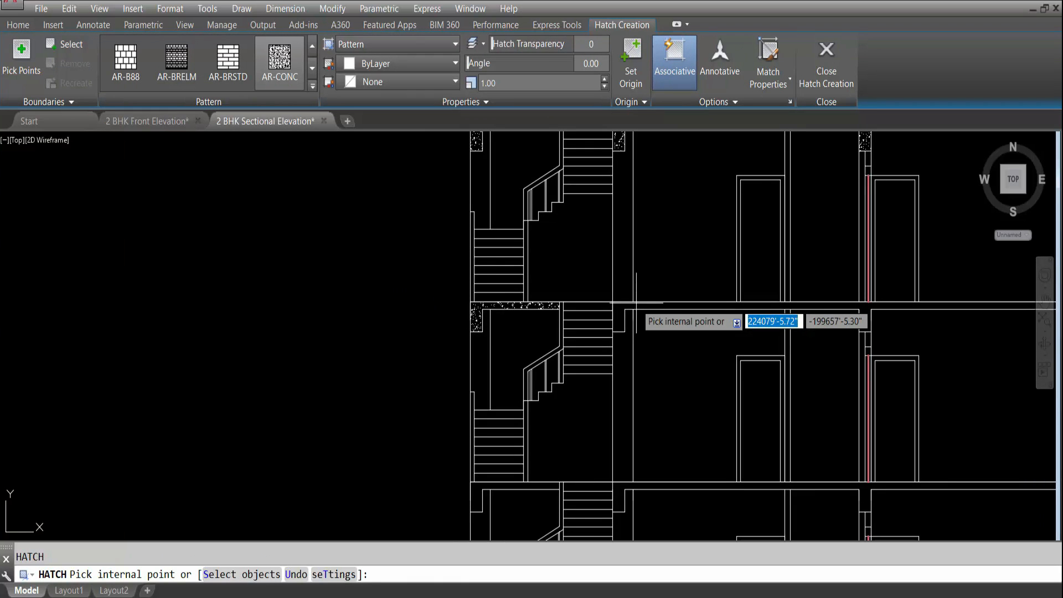
left_click(637, 306)
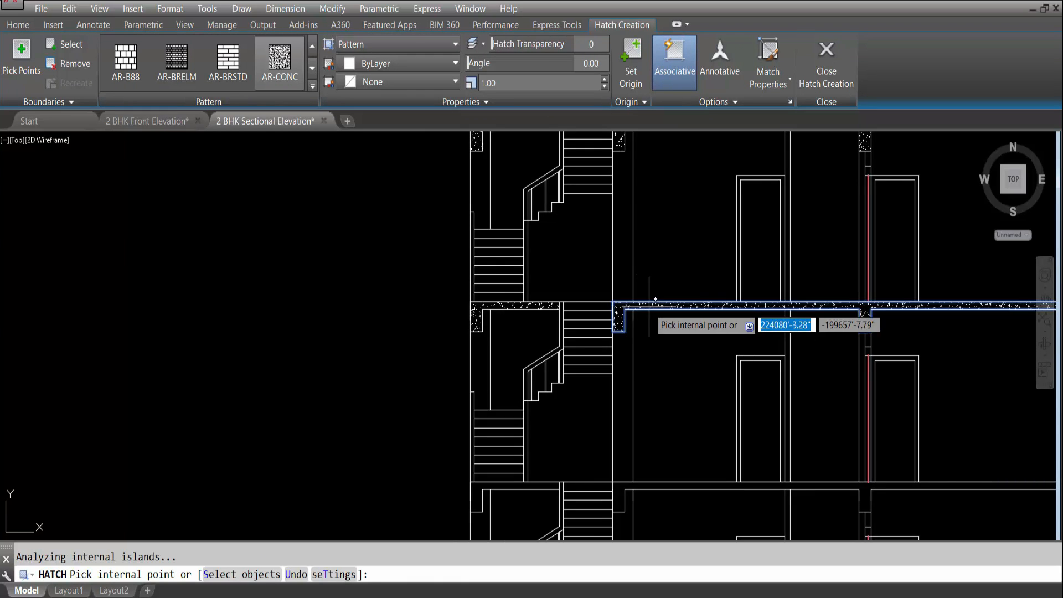
scroll(655, 299, "down", 5)
scroll(815, 343, "up", 5)
key("Return")
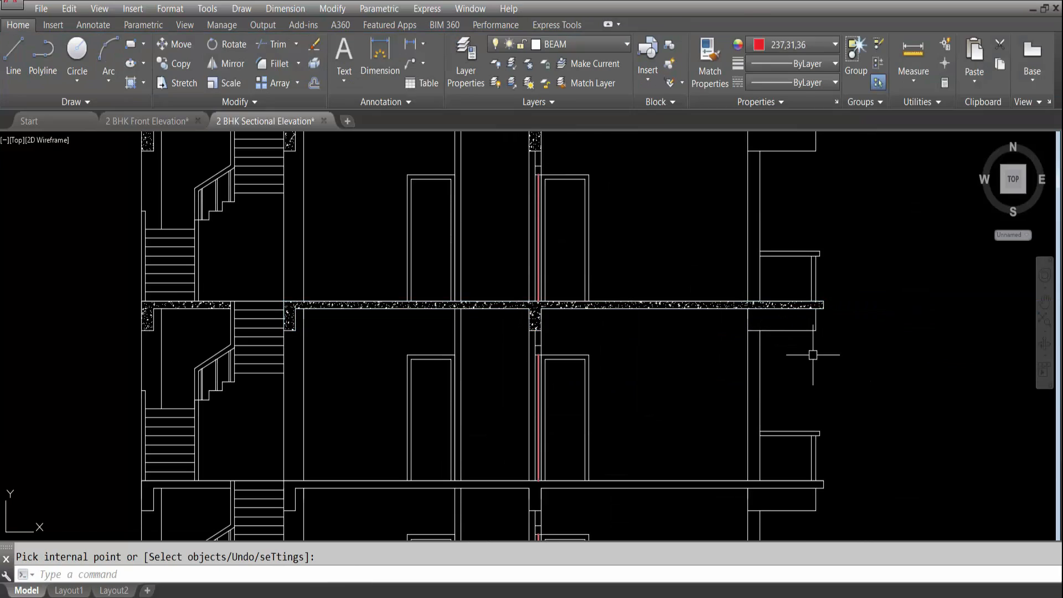
Hatch the short slab portions and end beams left of the stairs on the two lowest upper-floor levels with AR-CONC.
scroll(812, 356, "down", 4)
key("Return")
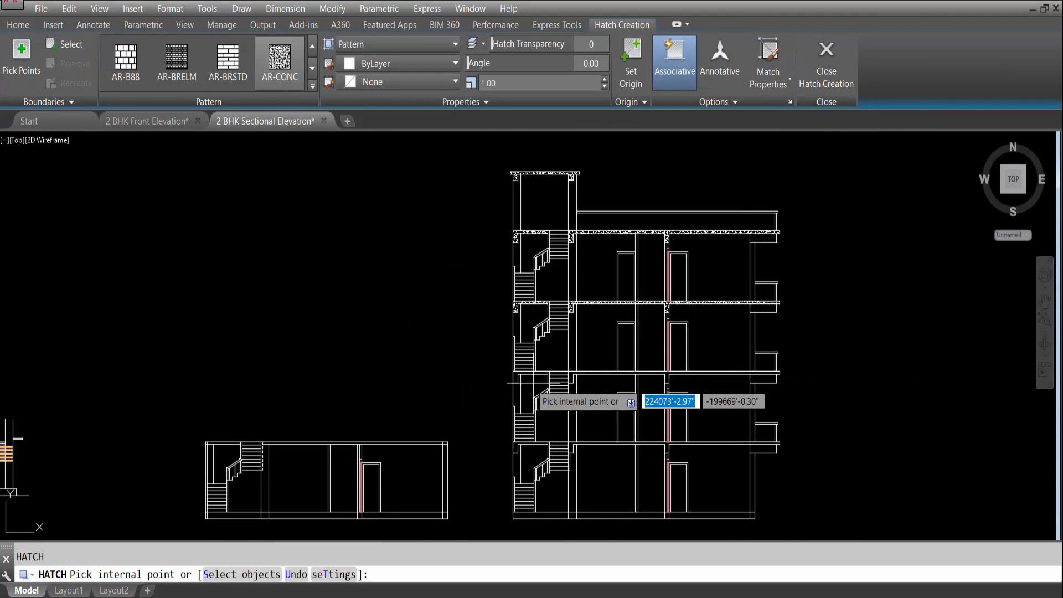
scroll(531, 365, "up", 5)
left_click(534, 371)
key("Return")
scroll(776, 297, "down", 5)
scroll(633, 411, "up", 5)
key("Return")
Hatch the main slab and beams above the ground floor with AR-CONC.
scroll(633, 411, "down", 5)
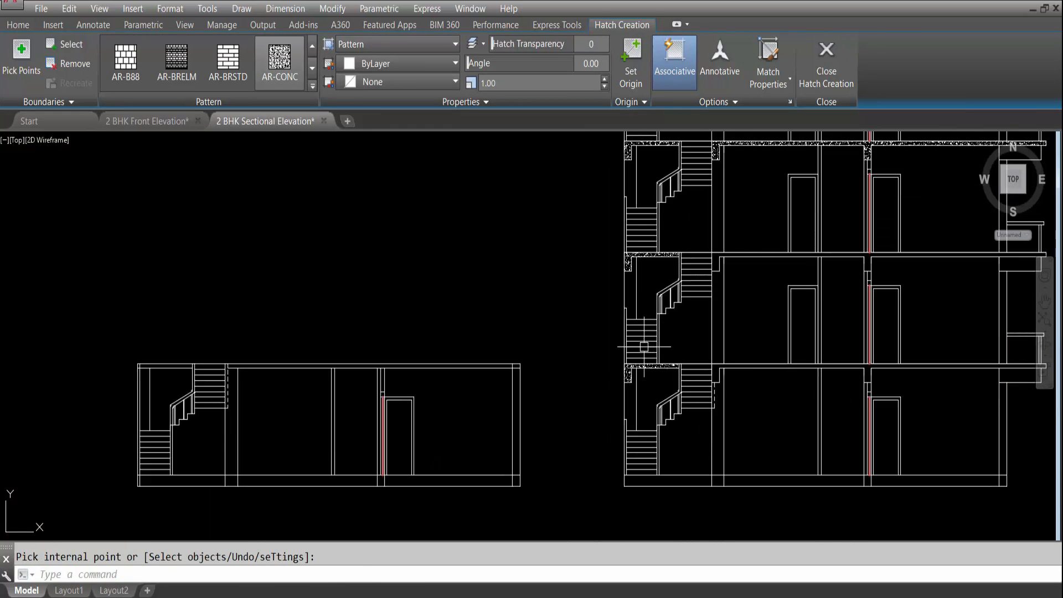
left_click(831, 366)
scroll(819, 354, "down", 5)
scroll(869, 398, "up", 5)
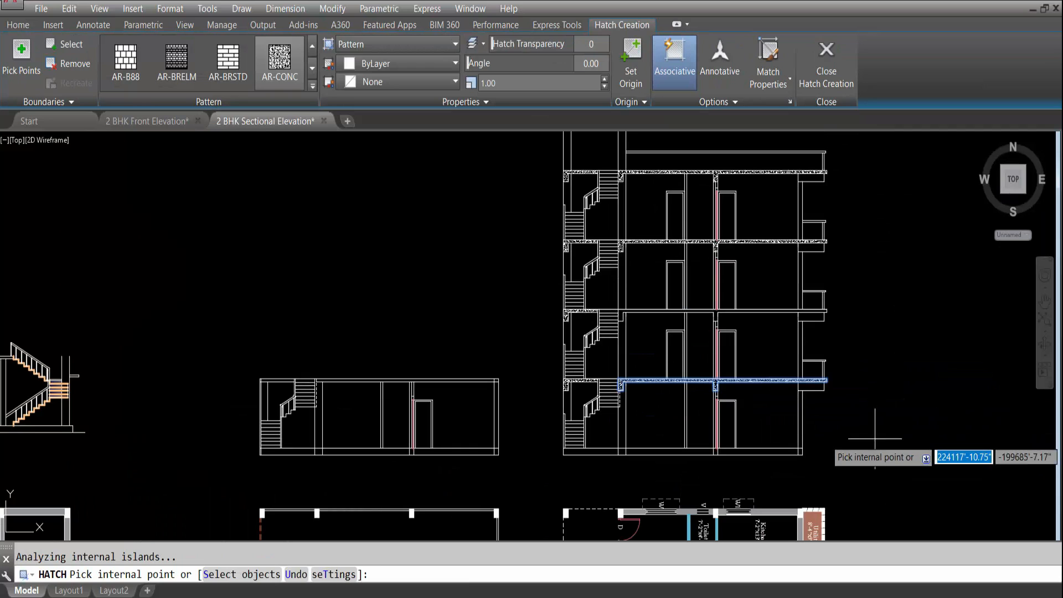
key("Escape")
Hatch the remaining main floor slab and beams, two levels below the terrace, with AR-CONC.
key("Return")
scroll(716, 310, "up", 5)
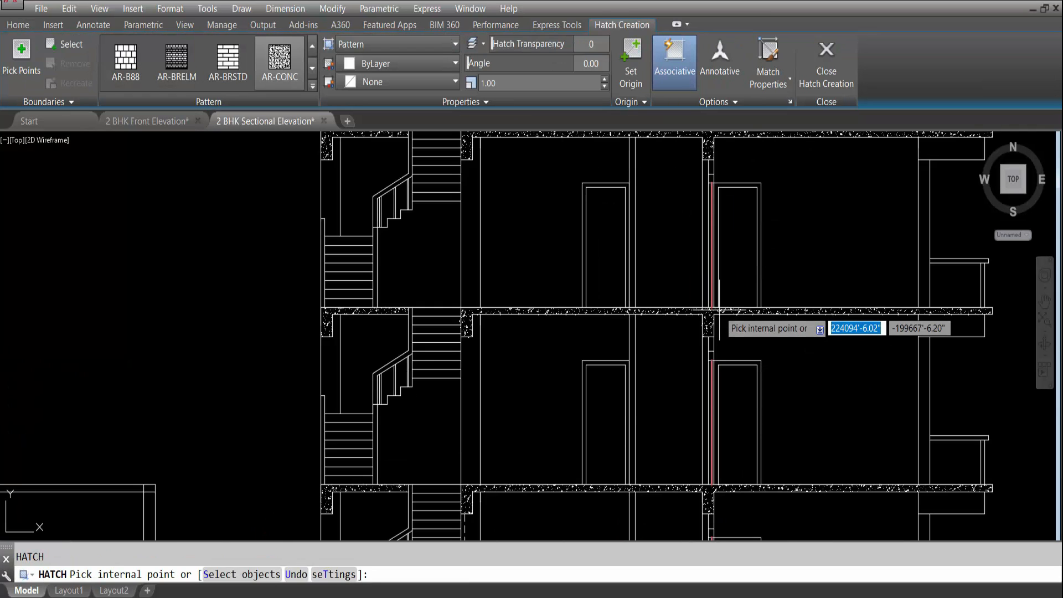
left_click(719, 310)
key("Return")
scroll(884, 378, "down", 5)
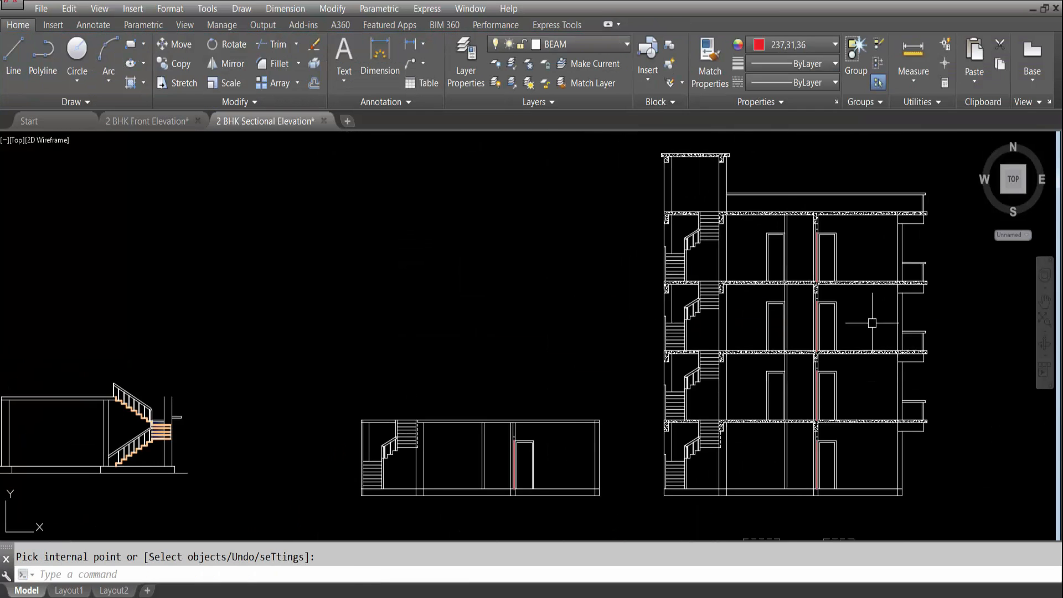
scroll(872, 322, "up", 2)
key("Escape")
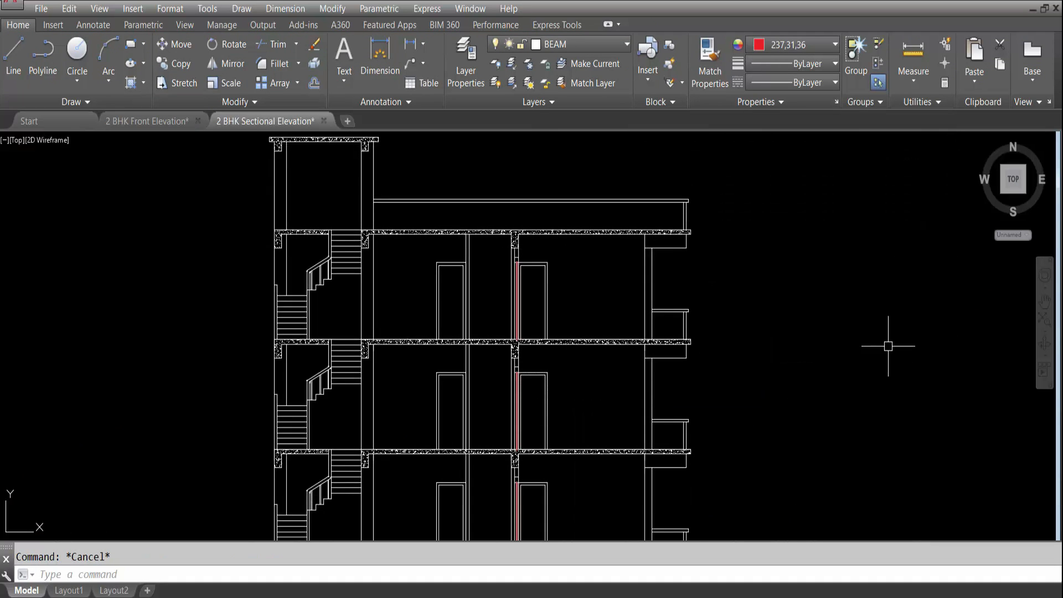
type("h")
key("Return")
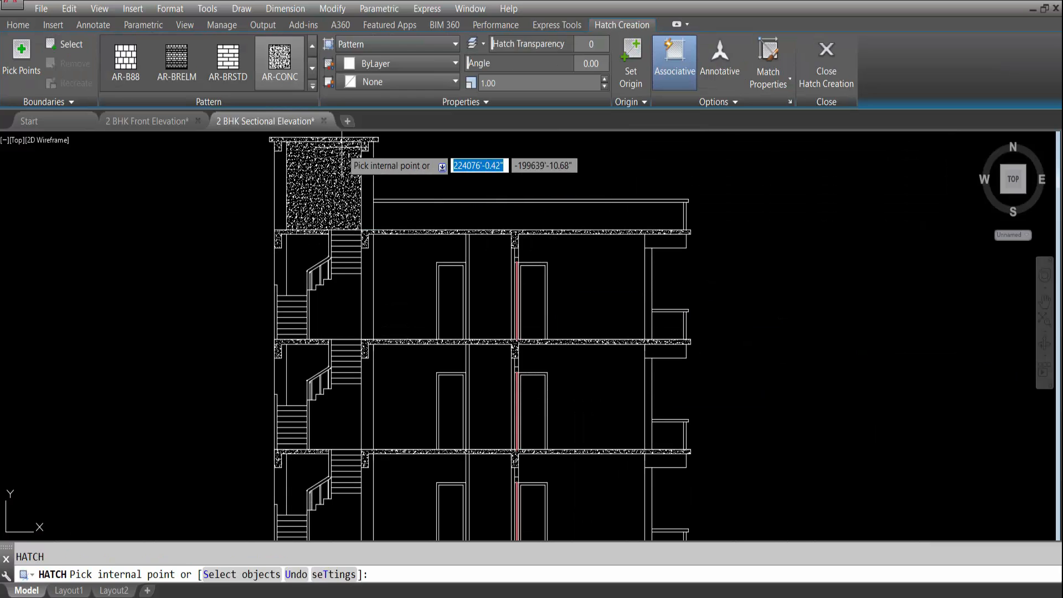
key("Escape")
Make WALL the current layer and set the hatch pattern to ANSI32 with a scale of 25.
left_click(581, 42)
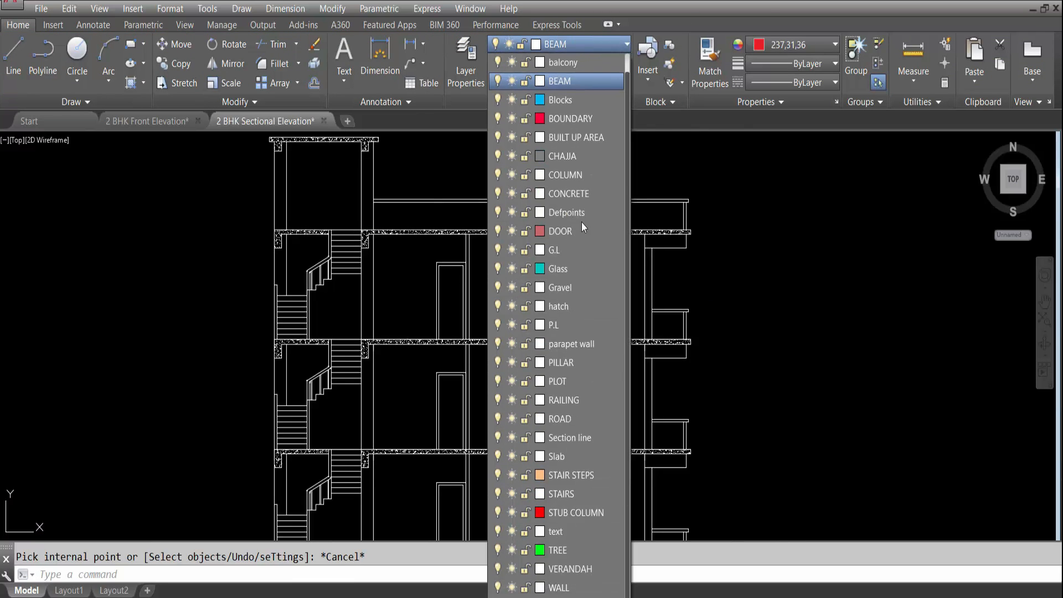
left_click(565, 588)
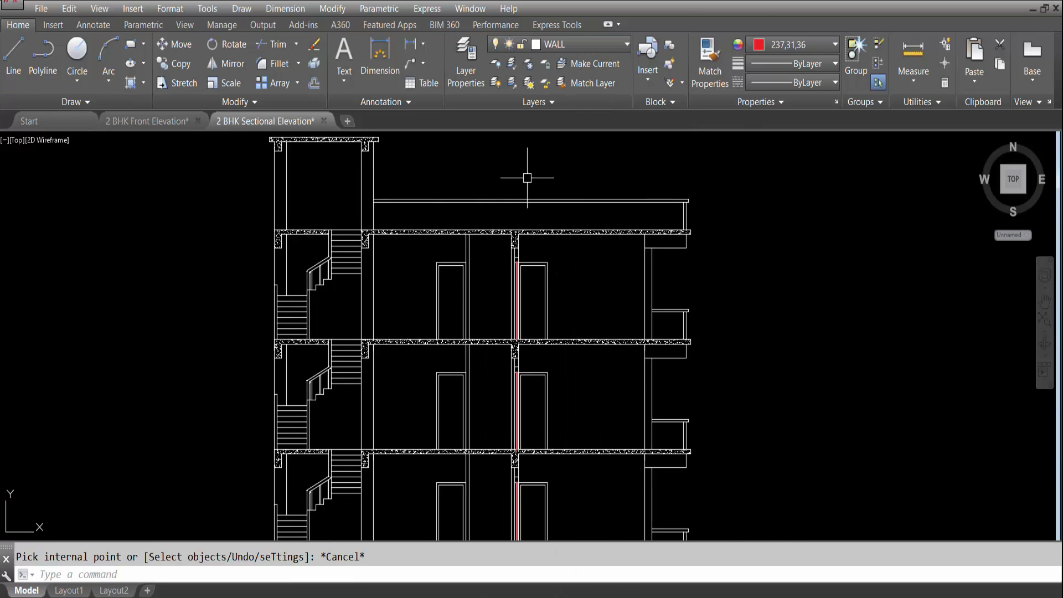
key("Return")
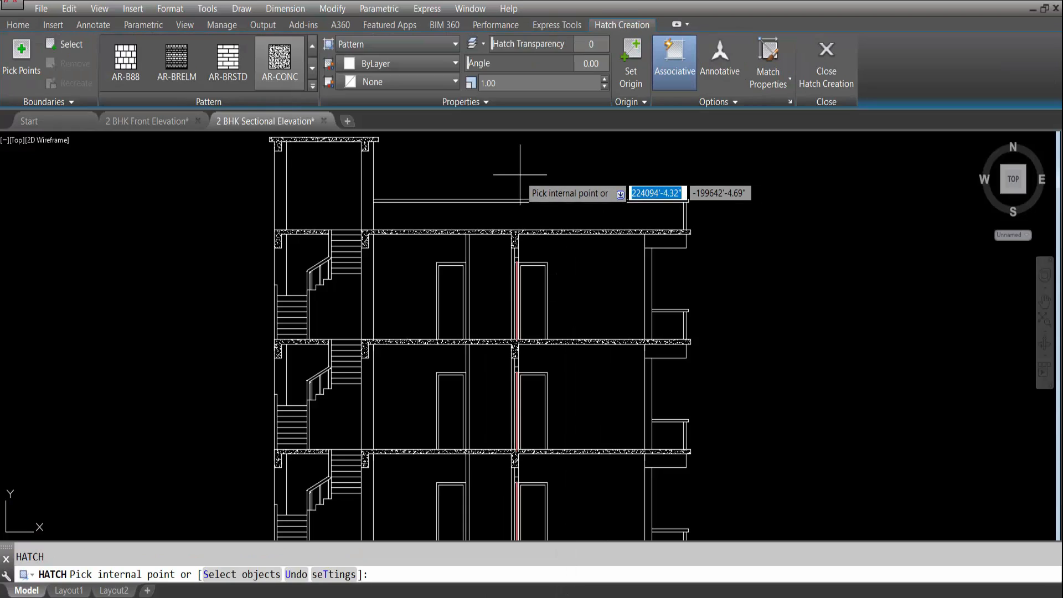
left_click(313, 86)
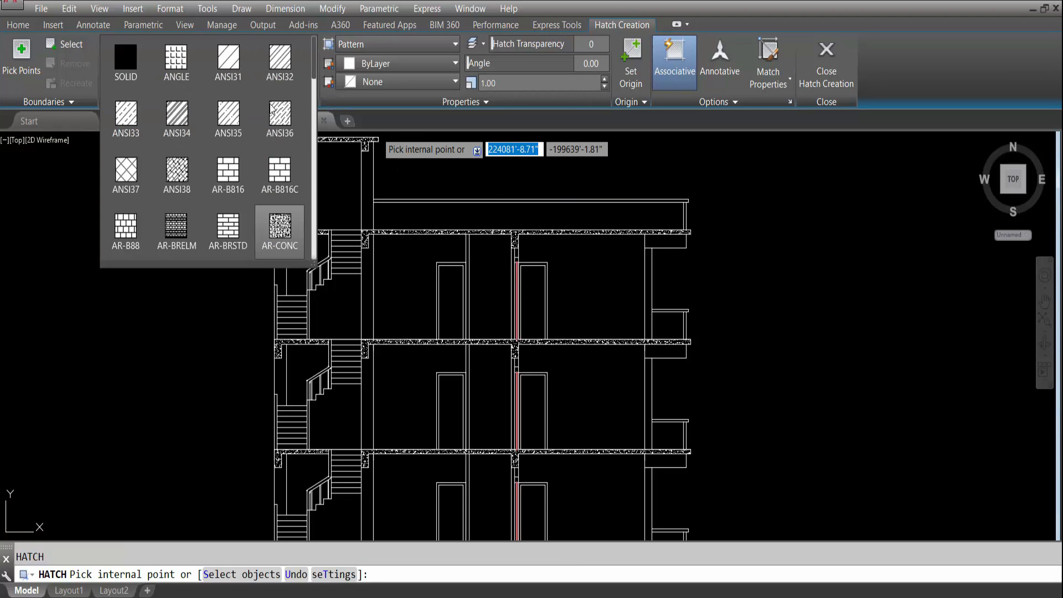
left_click(281, 58)
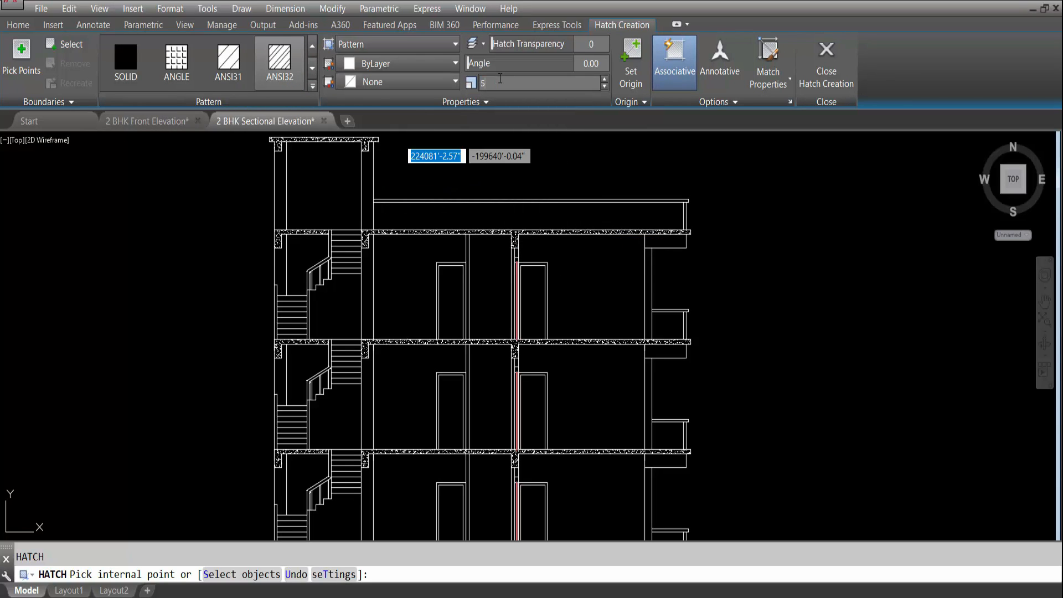
key("Return")
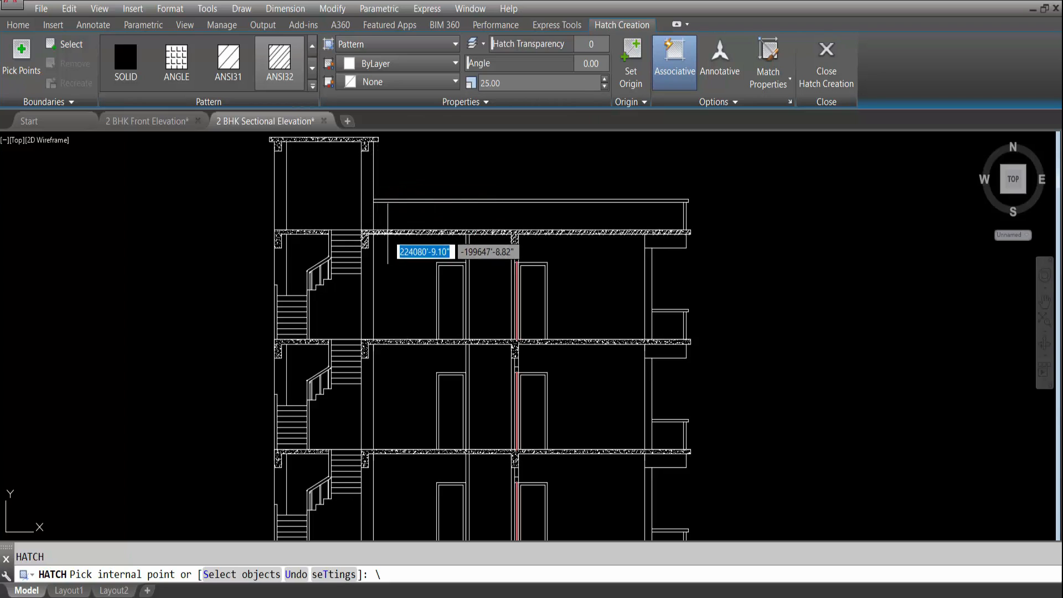
scroll(416, 272, "down", 4)
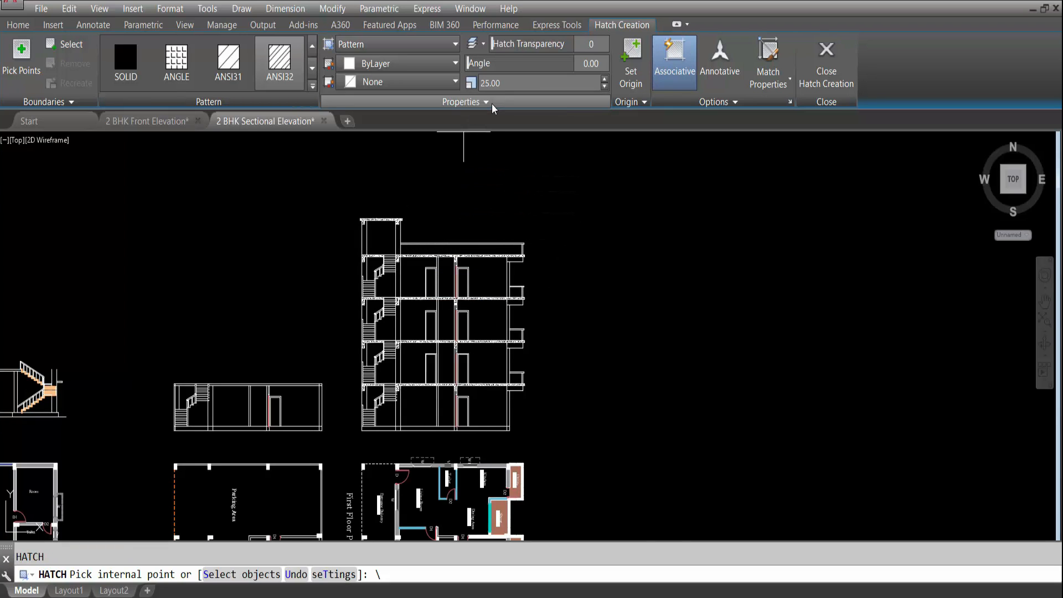
scroll(400, 283, "up", 6)
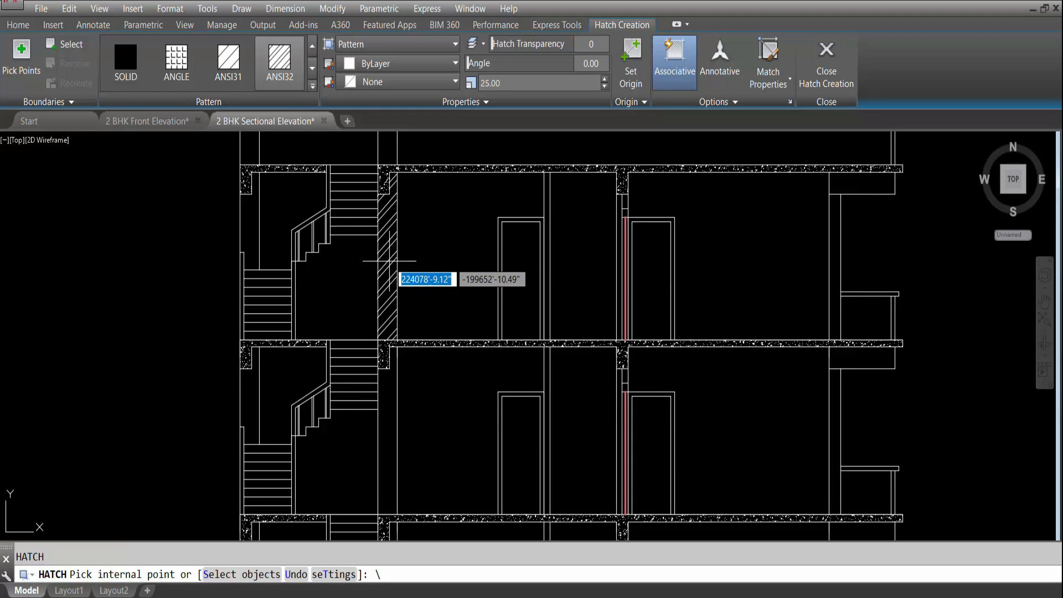
key("Return")
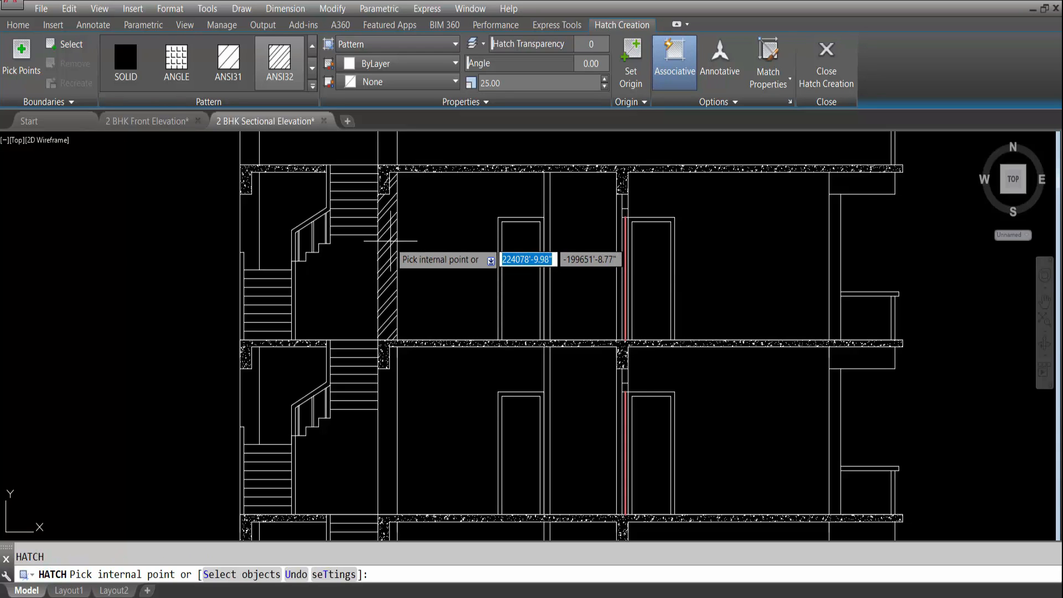
Hatch the inner stair wall on the top floor and in the stair headroom with ANSI32.
left_click(390, 241)
scroll(434, 271, "down", 4)
scroll(418, 237, "up", 4)
left_click(418, 236)
key("Return")
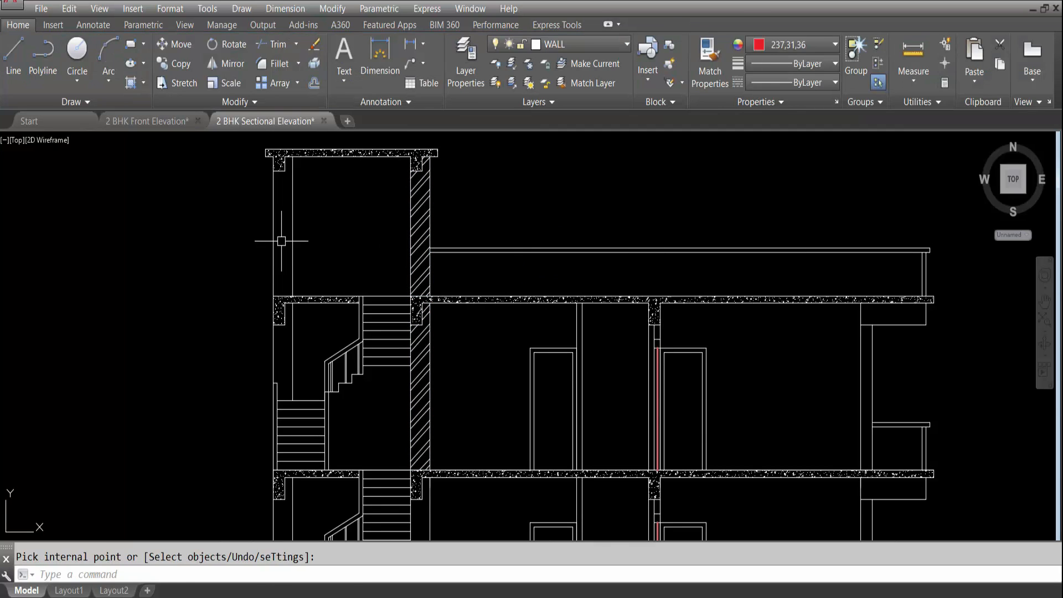
Hatch the outer stair wall in the headroom and on the top floor with ANSI32.
key("Return")
left_click(281, 241)
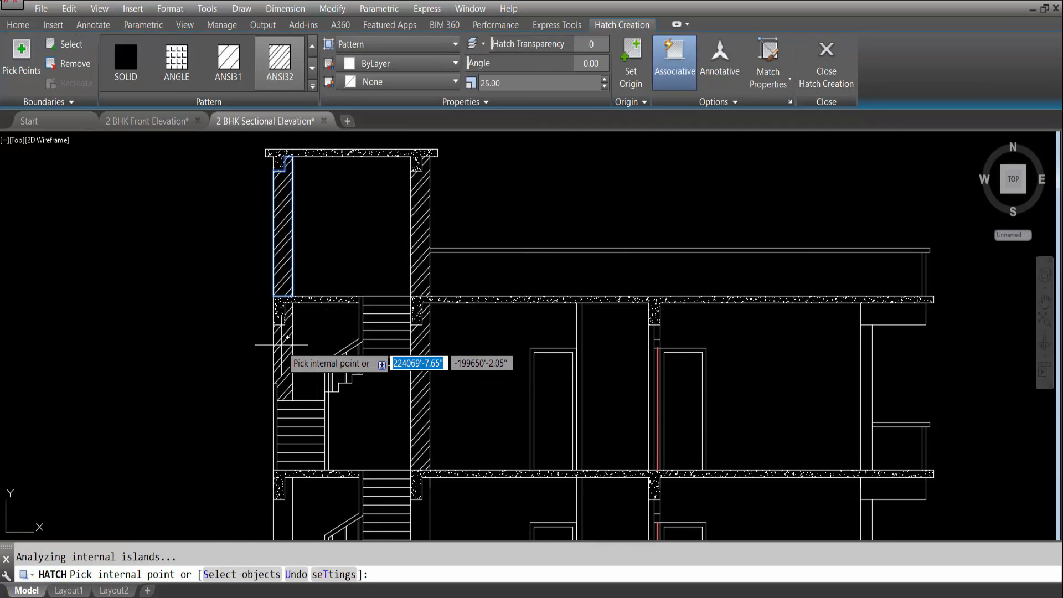
key("Return")
scroll(412, 243, "down", 4)
scroll(358, 358, "up", 6)
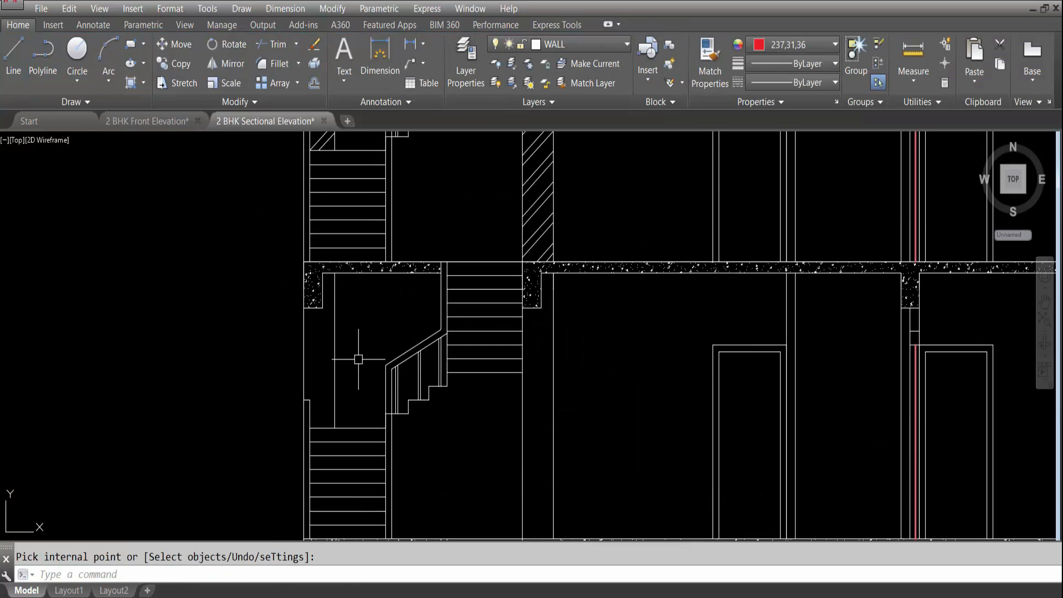
Hatch the outer stair wall on the three floors below the top floor with ANSI32.
key("Return")
left_click(318, 332)
scroll(319, 332, "down", 6)
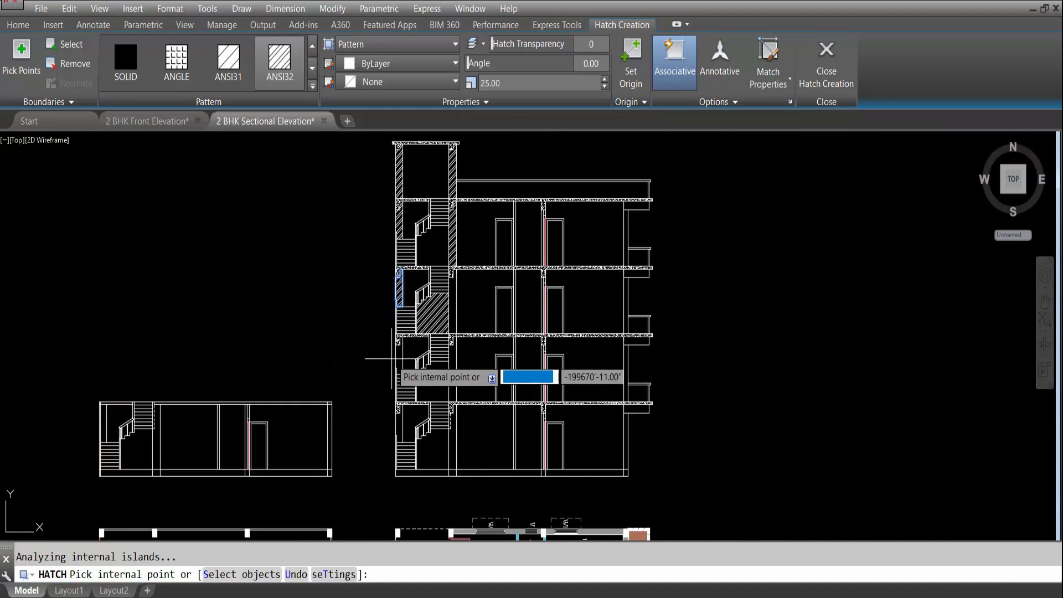
scroll(392, 359, "up", 6)
scroll(420, 342, "down", 7)
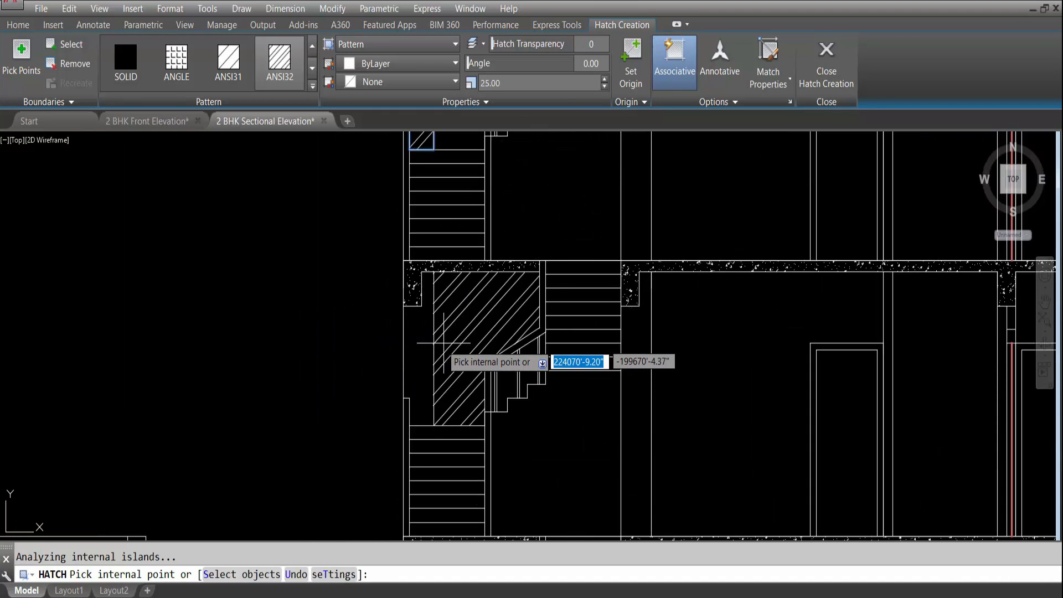
scroll(437, 352, "up", 5)
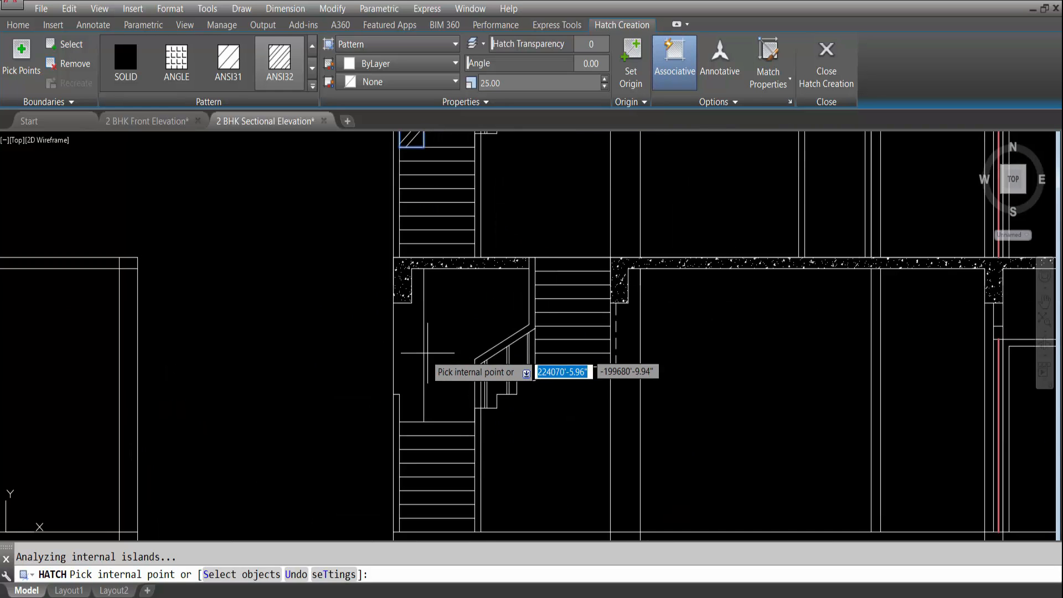
scroll(421, 354, "down", 5)
key("Return")
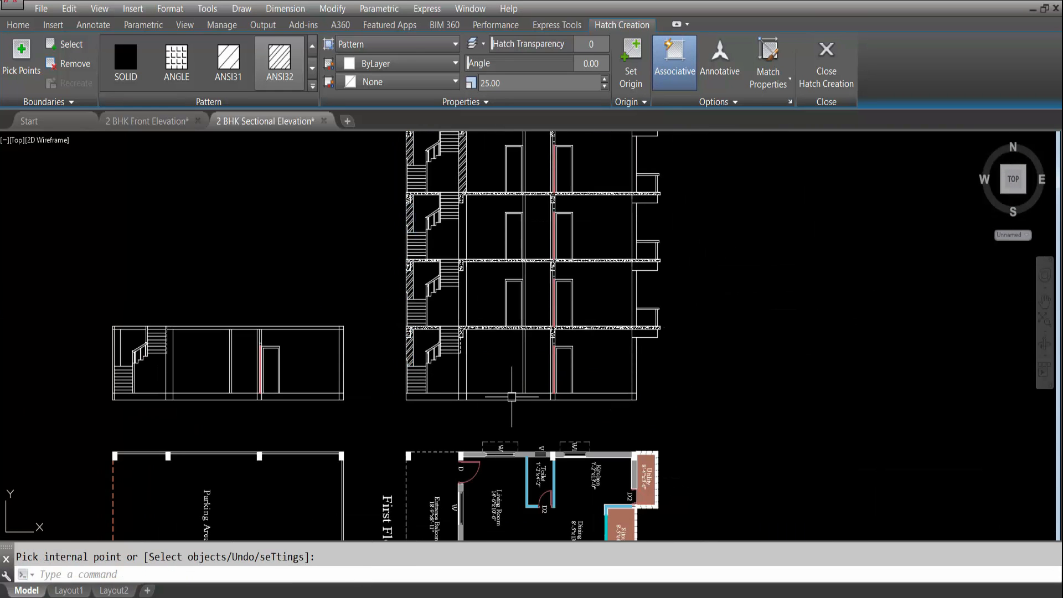
Hatch the inner stair wall on the three floors below the top floor with ANSI32.
key("Return")
scroll(473, 221, "up", 4)
left_click(452, 252)
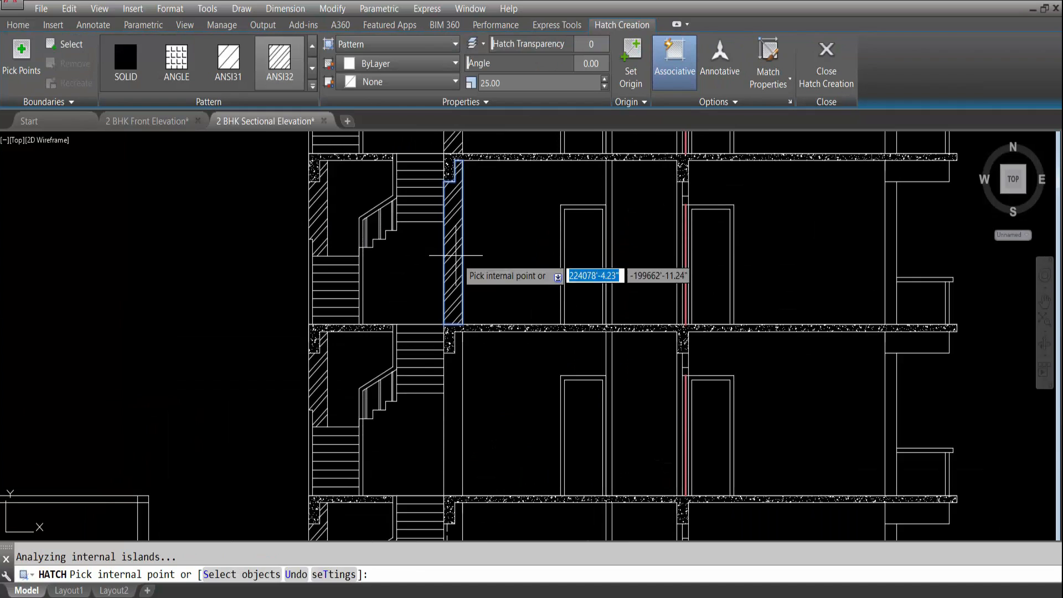
left_click(452, 398)
scroll(480, 271, "down", 2)
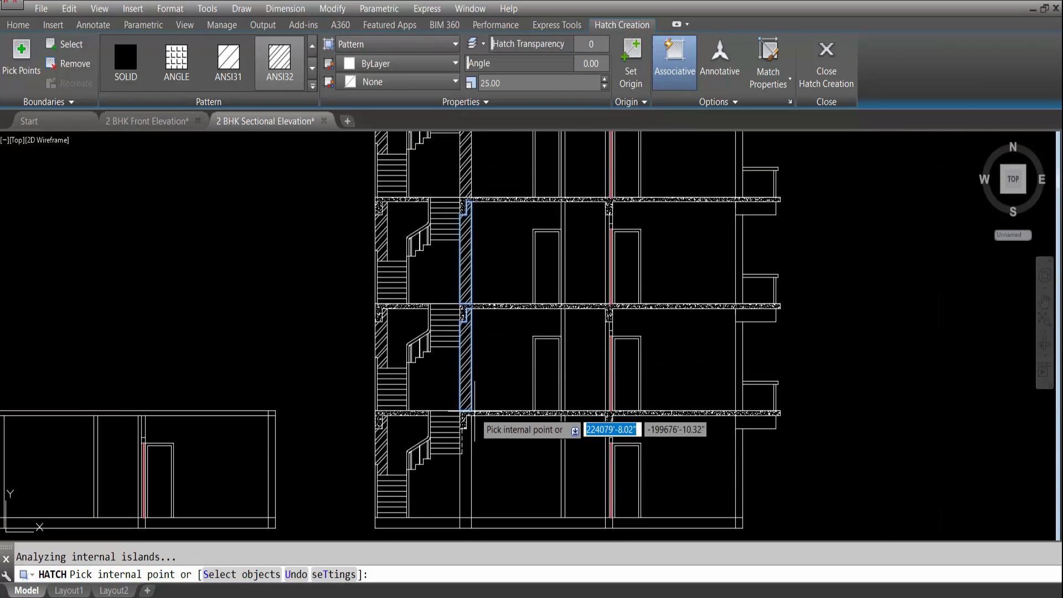
key("Return")
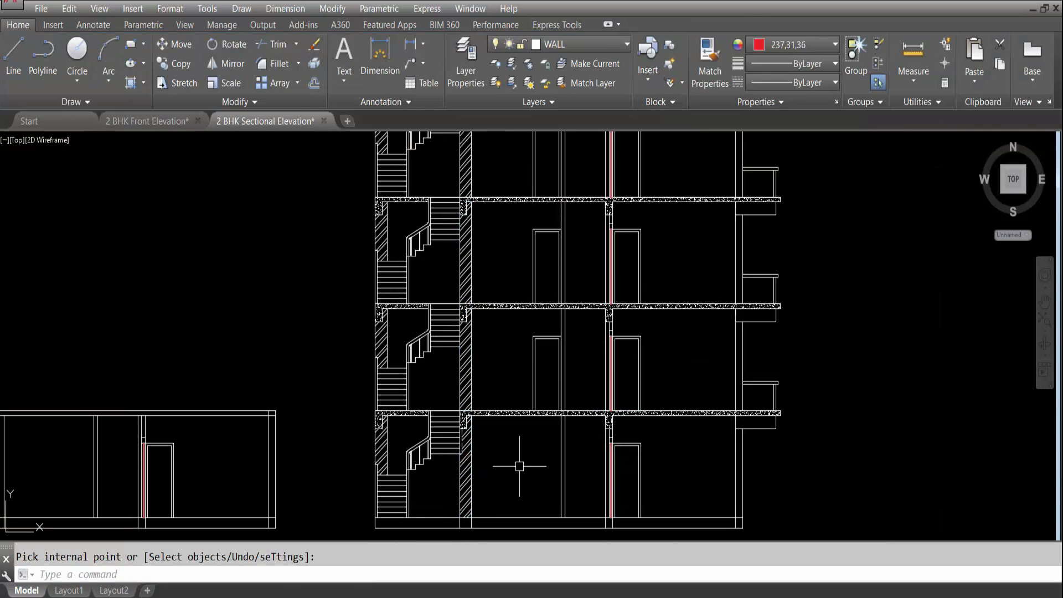
Check the cut walls along the section line in the plan and hatch the thin partition on the upper two floors with ANSI32.
scroll(578, 384, "down", 2)
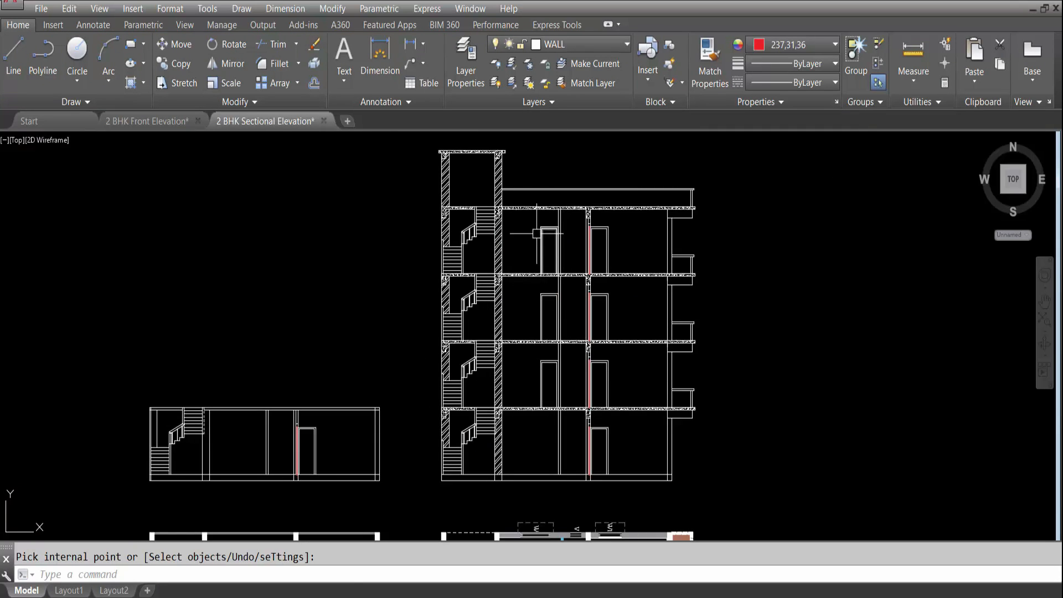
scroll(605, 260, "up", 2)
scroll(147, 273, "down", 5)
scroll(576, 363, "up", 5)
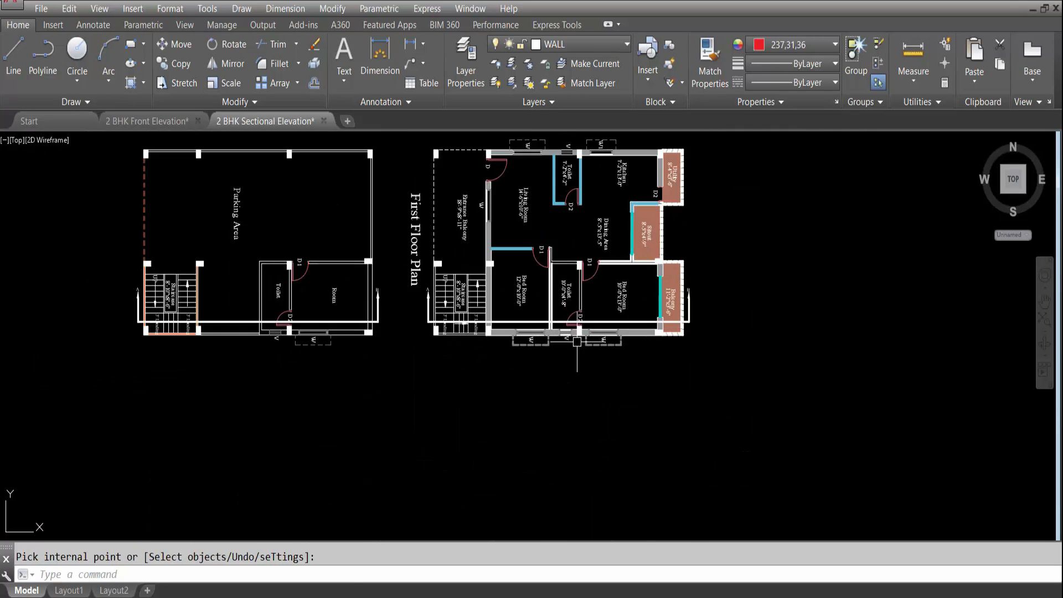
scroll(557, 333, "down", 2)
scroll(159, 363, "down", 3)
scroll(576, 244, "up", 6)
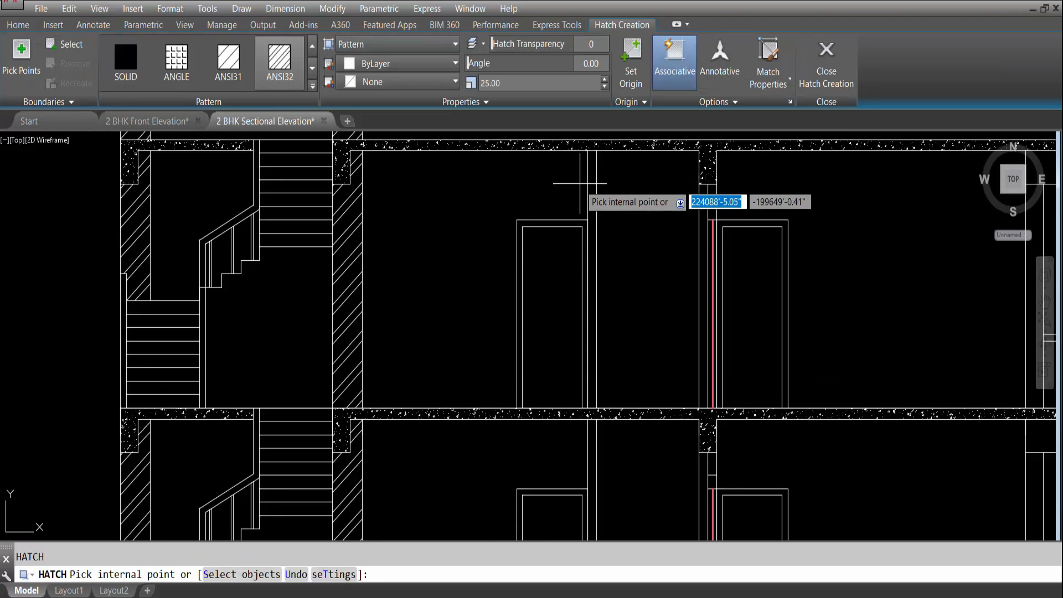
left_click(592, 178)
scroll(621, 379, "down", 2)
scroll(612, 444, "up", 4)
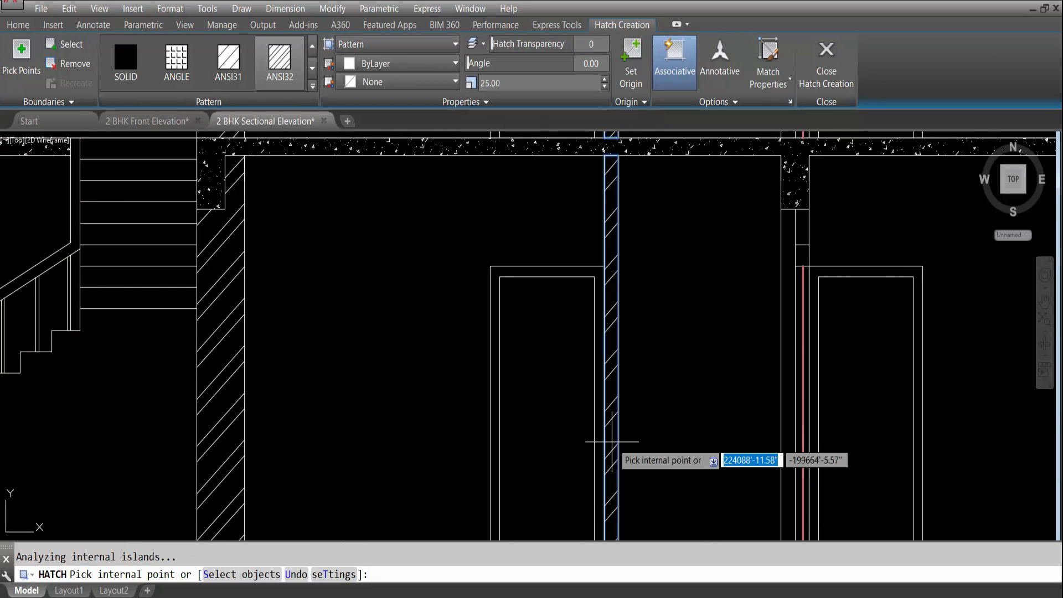
Hatch the thin partition on the lower two floors with ANSI32.
scroll(611, 441, "down", 3)
scroll(609, 451, "up", 3)
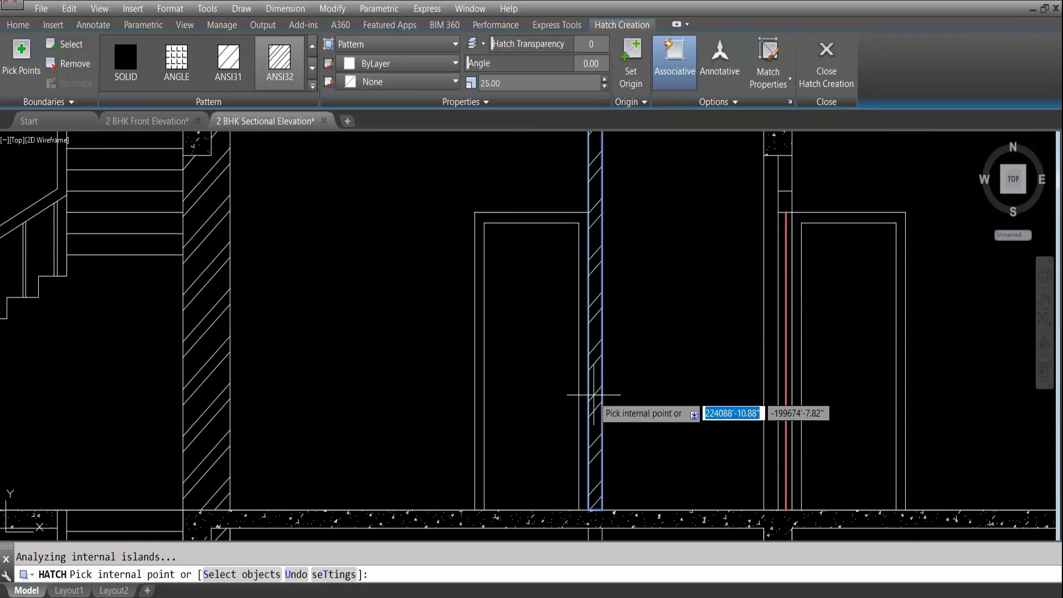
scroll(600, 288, "down", 3)
scroll(603, 332, "up", 3)
left_click(603, 326)
key("Return")
scroll(617, 427, "down", 3)
scroll(678, 213, "up", 3)
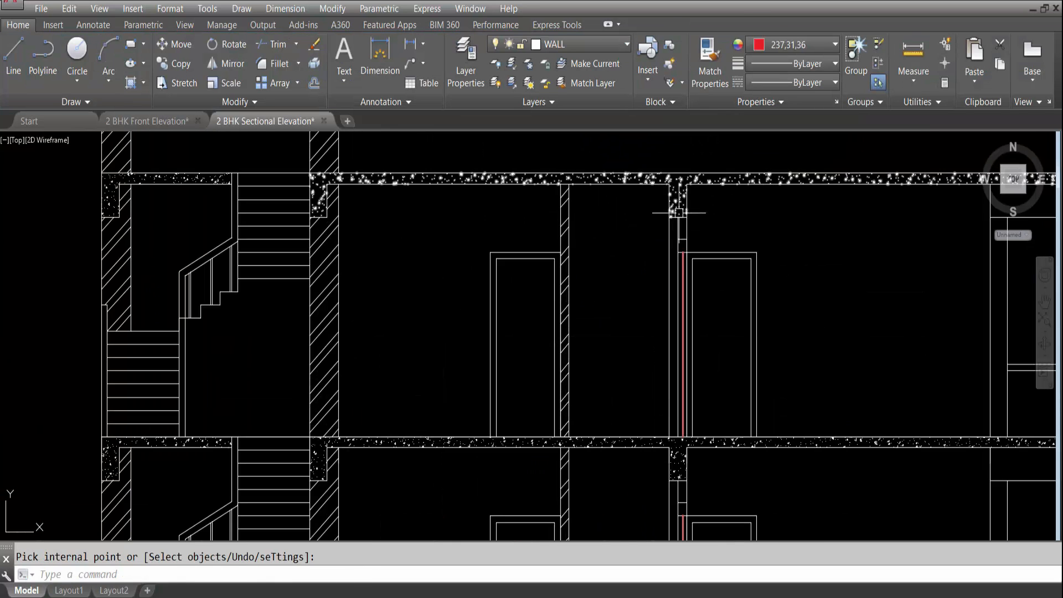
Check the toilet door wall in the plan and hatch its cut strip below the beam on the top floor with ANSI32.
key("Return")
scroll(680, 216, "down", 5)
scroll(642, 221, "down", 3)
scroll(664, 387, "up", 8)
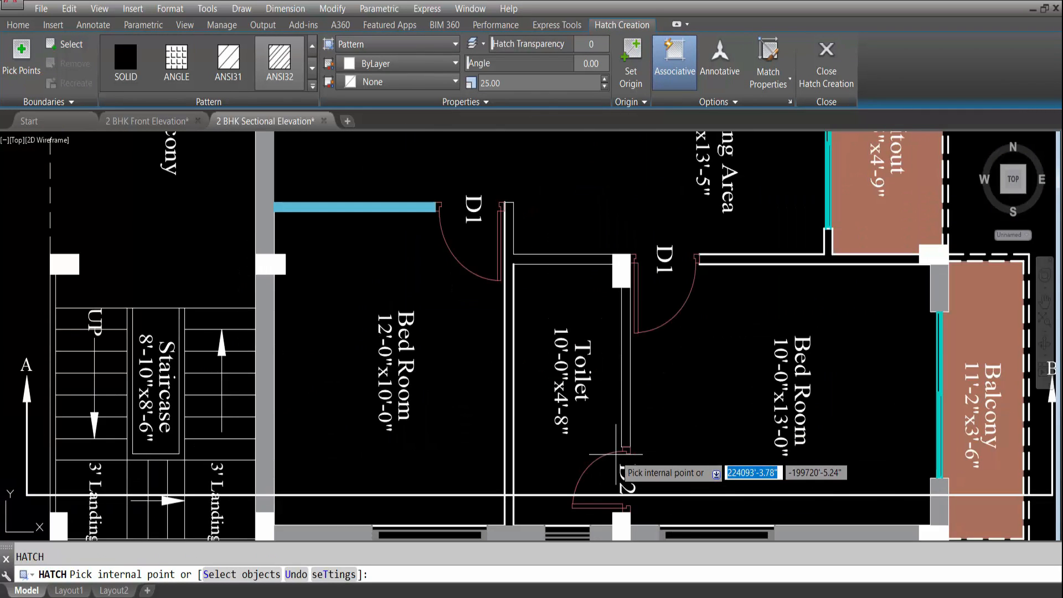
scroll(616, 454, "down", 5)
scroll(630, 145, "up", 8)
scroll(631, 145, "up", 2)
scroll(644, 269, "down", 2)
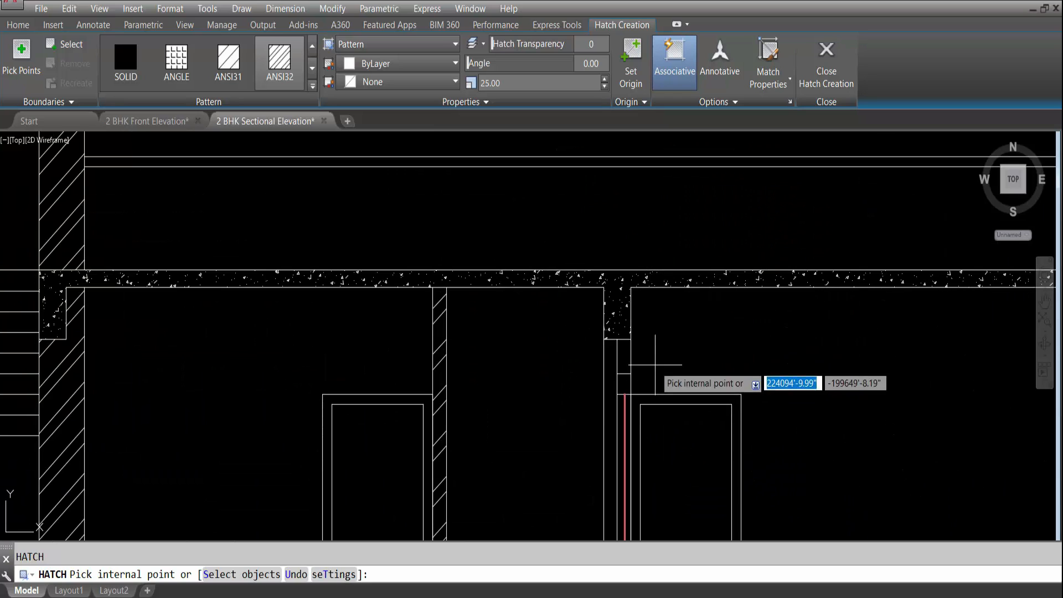
scroll(607, 359, "up", 2)
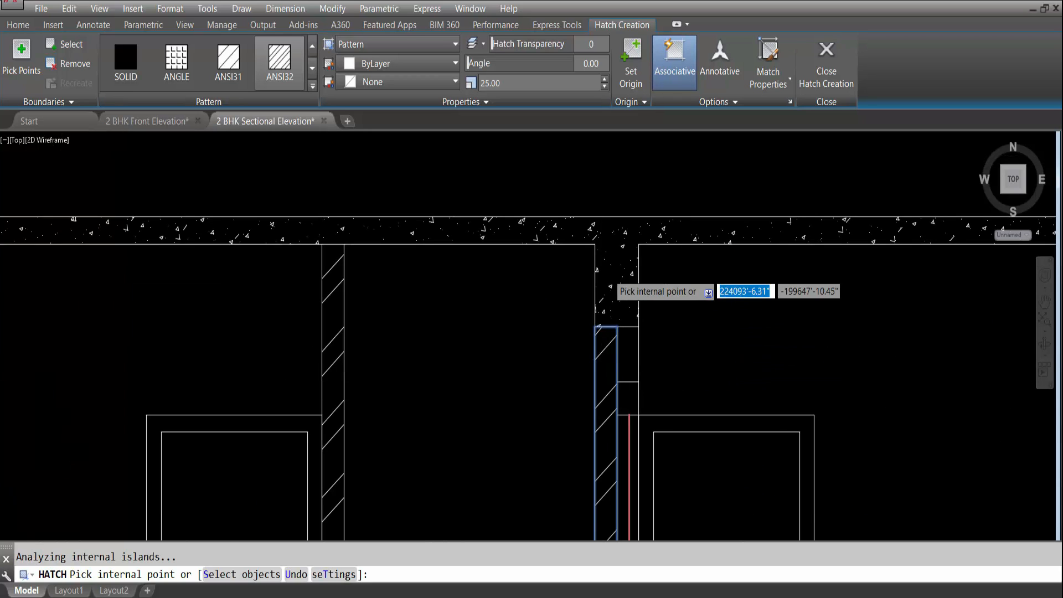
Continue the ANSI32 hatch of the toilet door wall's cut strip down to the lowest floor.
scroll(602, 273, "down", 4)
scroll(622, 466, "up", 5)
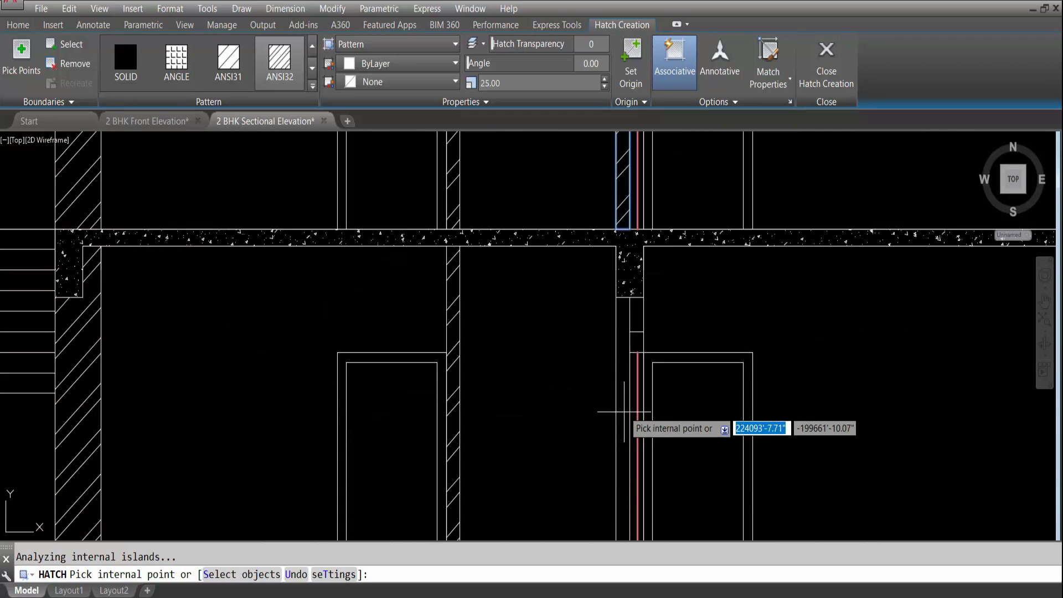
scroll(613, 206, "down", 4)
scroll(595, 382, "up", 4)
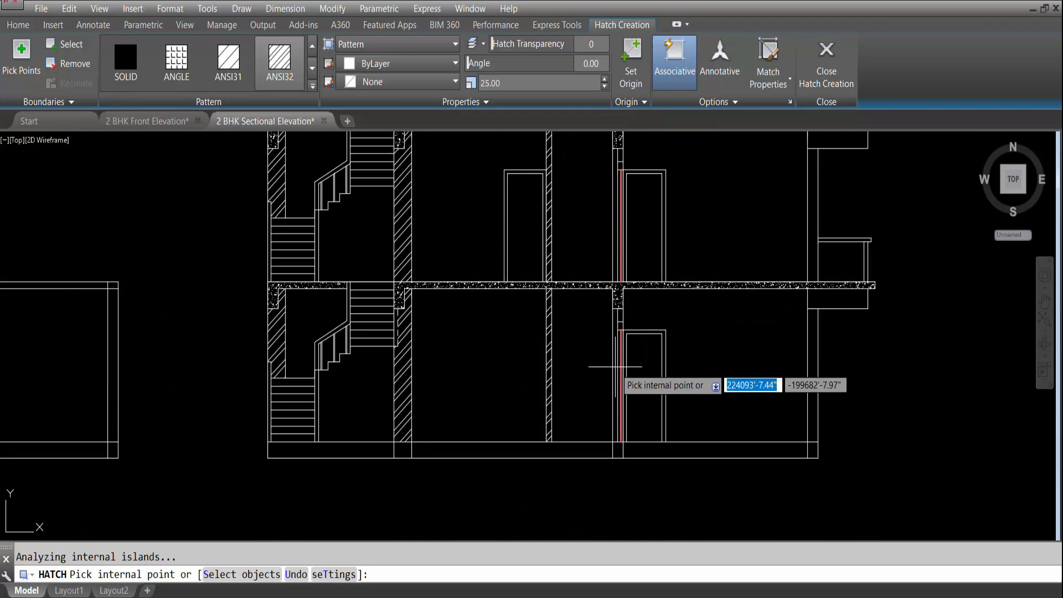
scroll(629, 332, "down", 3)
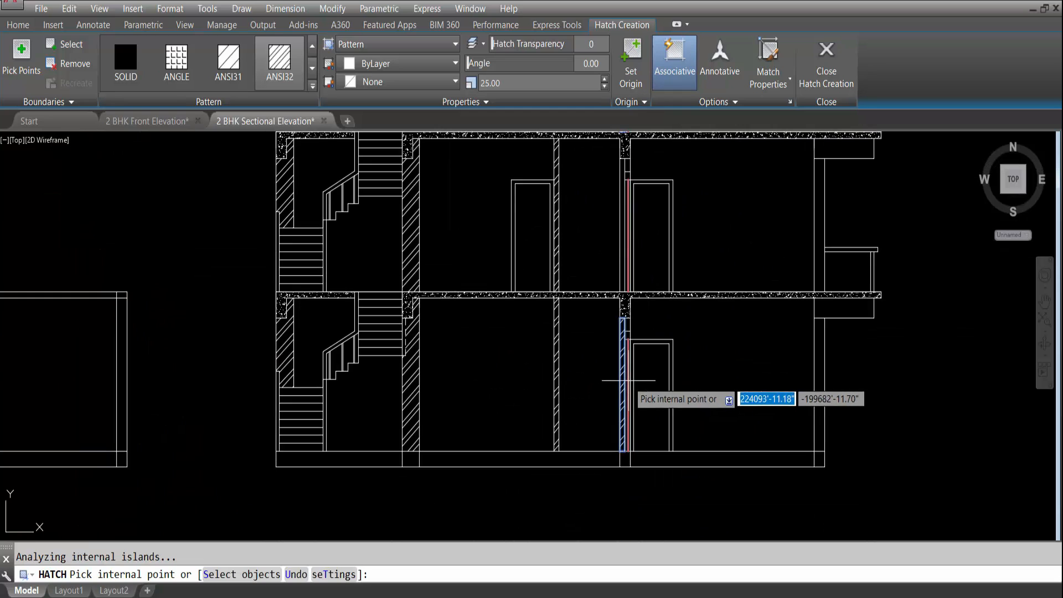
key("Escape")
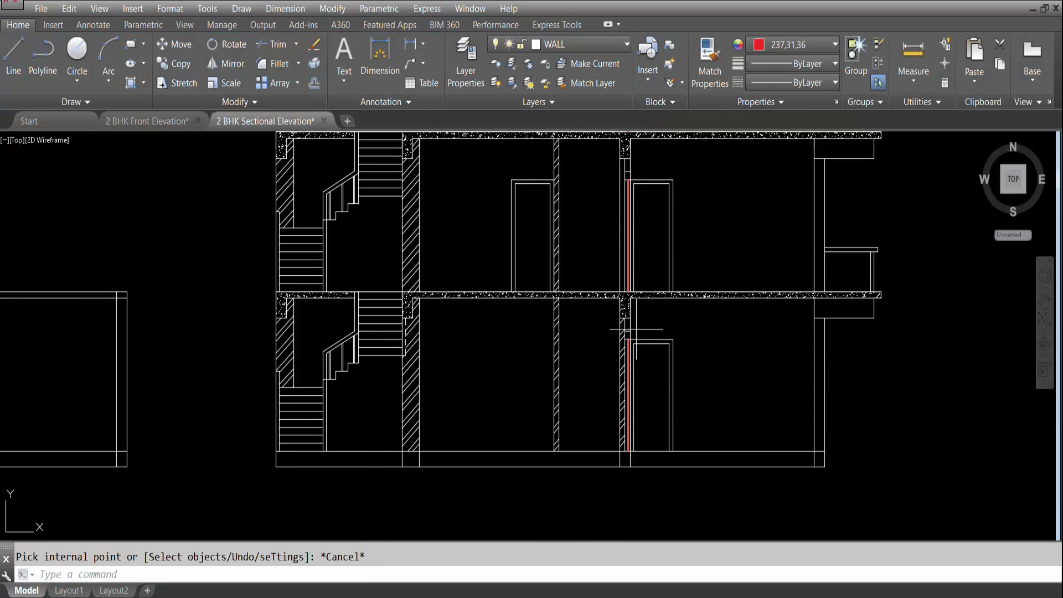
Start a new hatch for the remaining parts of the section.
key("Return")
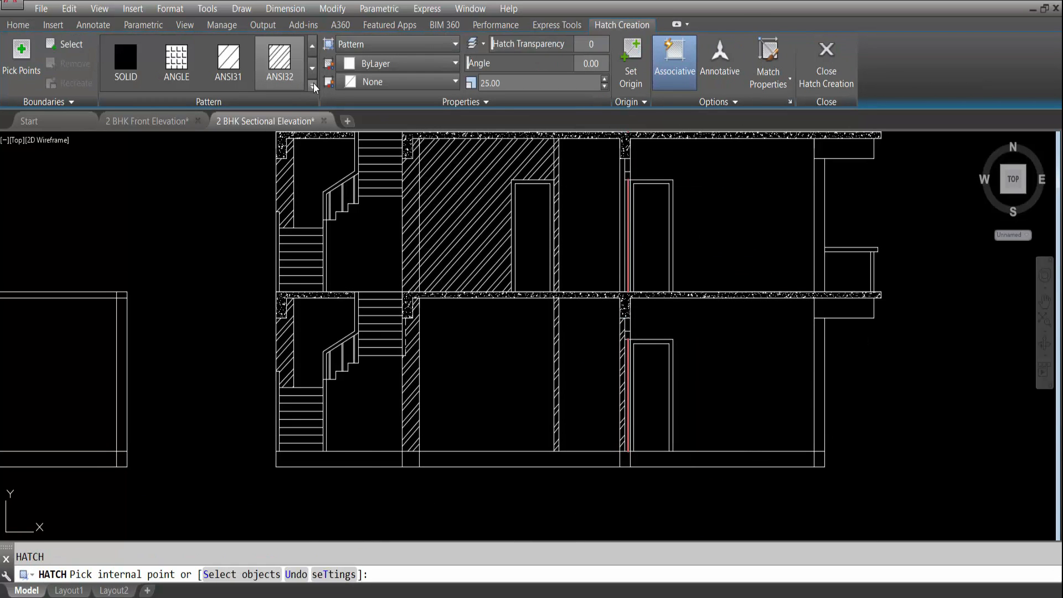
Hatch the small lintel beside the first-floor door, below the beam, with the AR-CONC pattern at scale 0.30.
left_click(312, 87)
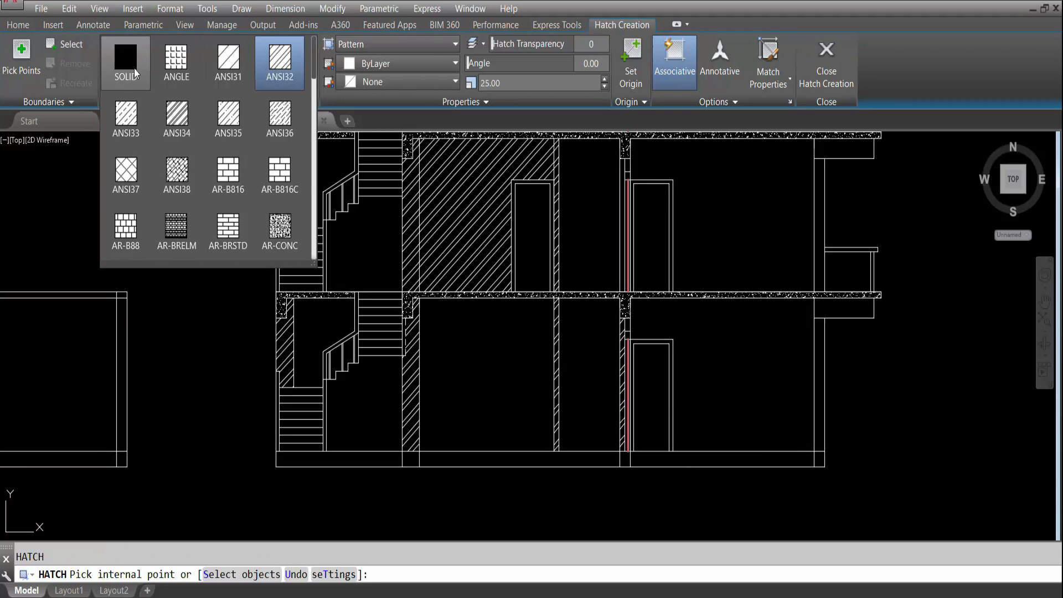
left_click(290, 224)
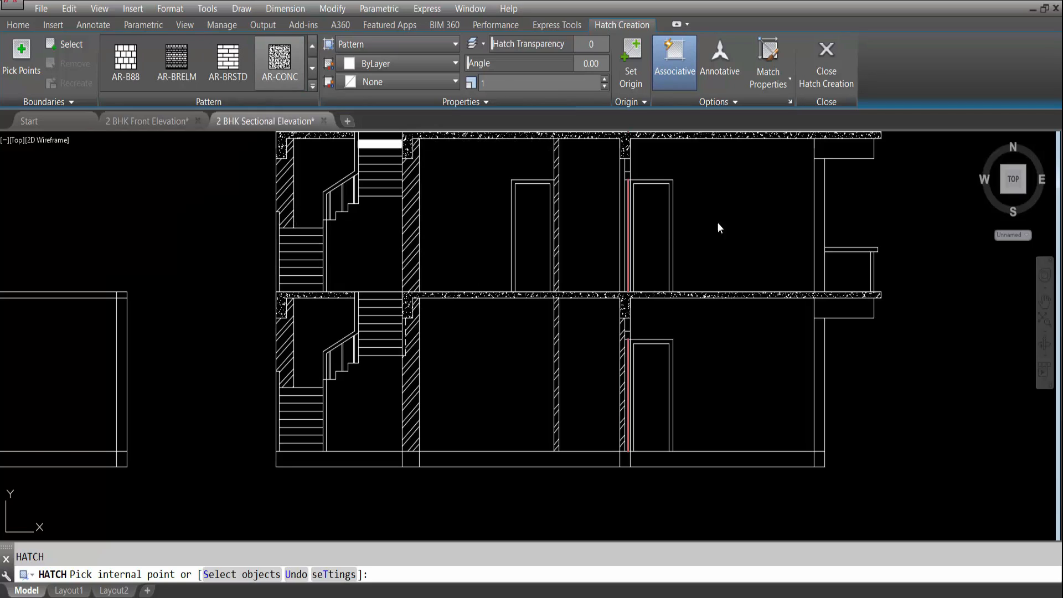
left_click(702, 253)
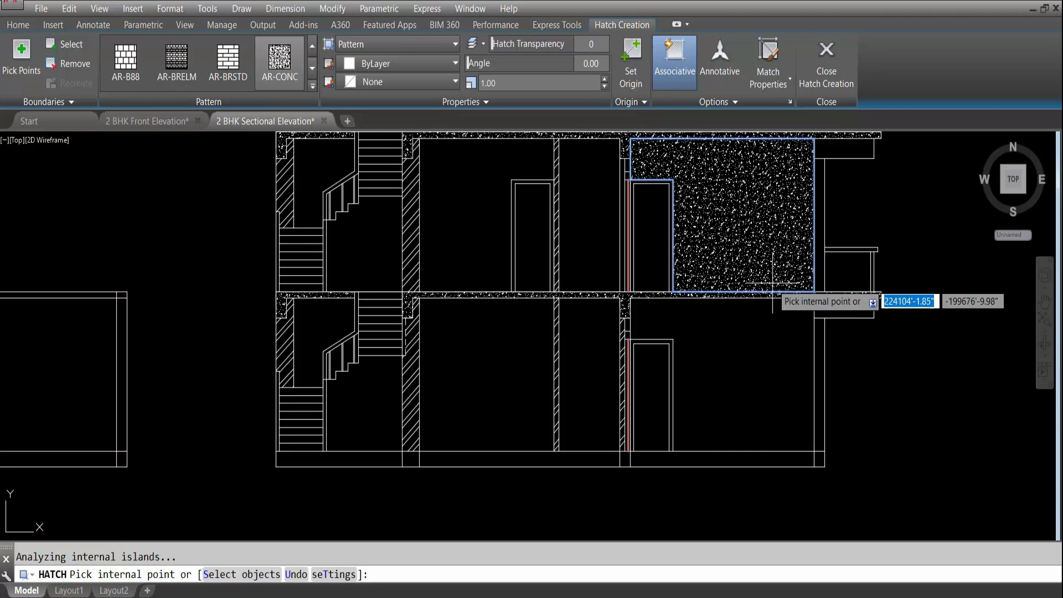
key("ctrl+z")
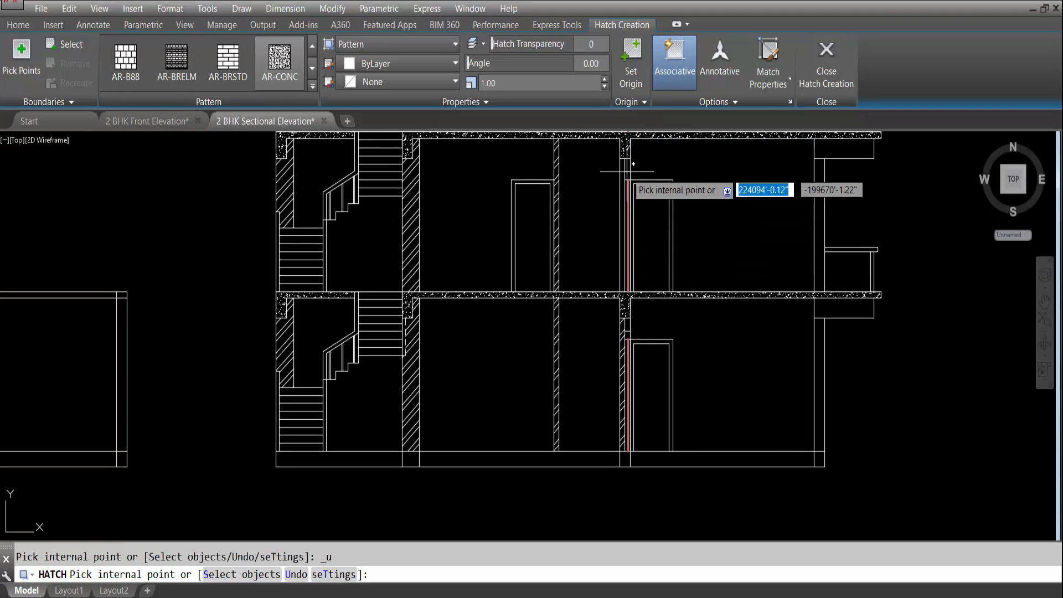
scroll(631, 179, "up", 2)
scroll(641, 210, "up", 3)
left_click(634, 183)
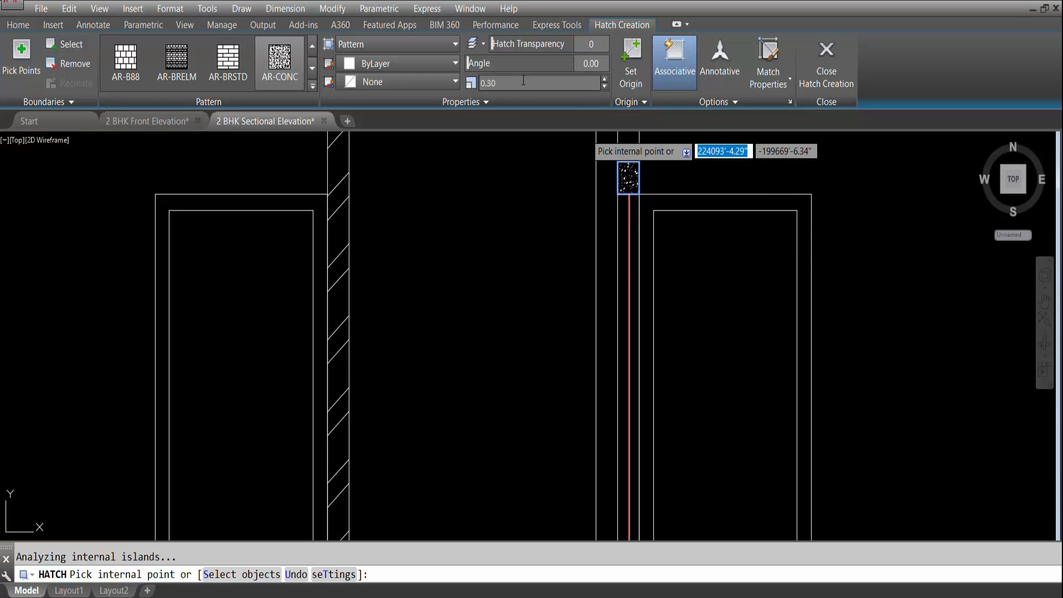
Hatch the matching door-side lintels on the remaining floors with AR-CONC at scale 0.30 and finish the hatch.
scroll(656, 344, "down", 4)
scroll(661, 355, "down", 1)
scroll(659, 343, "down", 2)
scroll(672, 232, "up", 8)
scroll(689, 360, "down", 5)
scroll(681, 233, "up", 7)
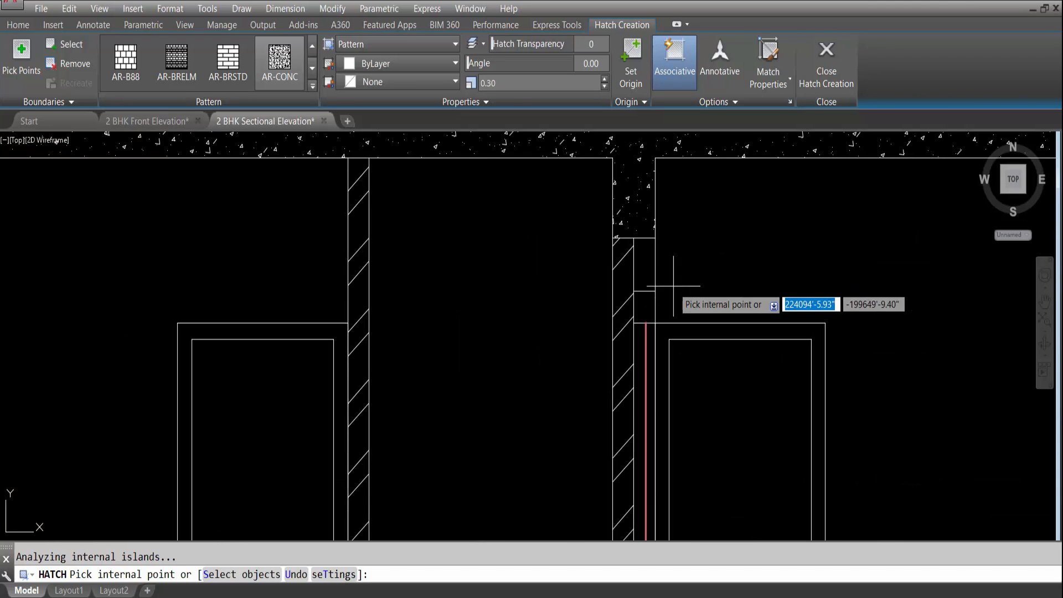
scroll(648, 288, "down", 6)
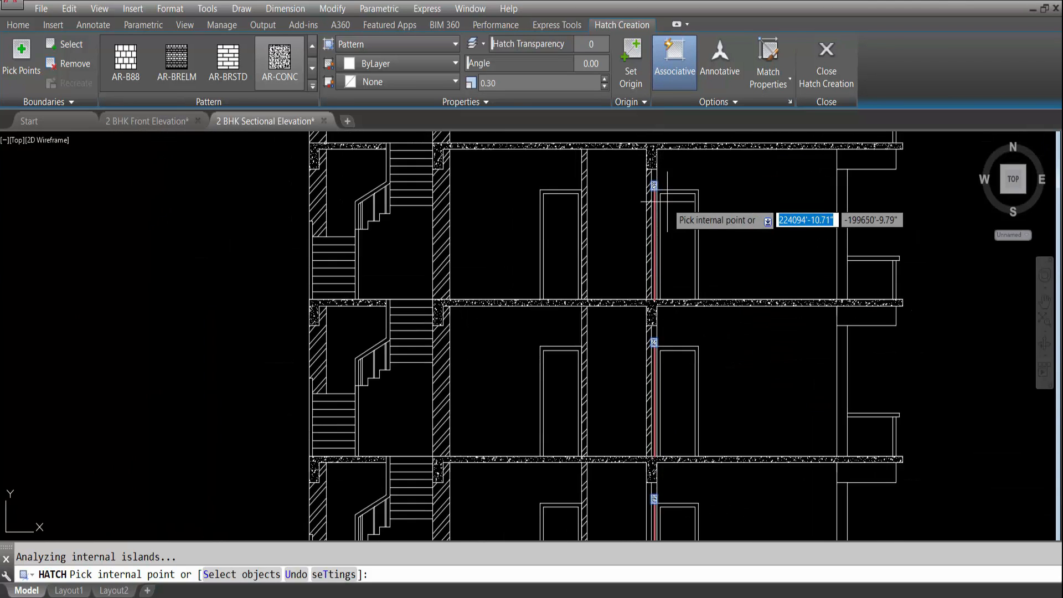
middle_click_drag(665, 532, 667, 412)
scroll(672, 332, "up", 5)
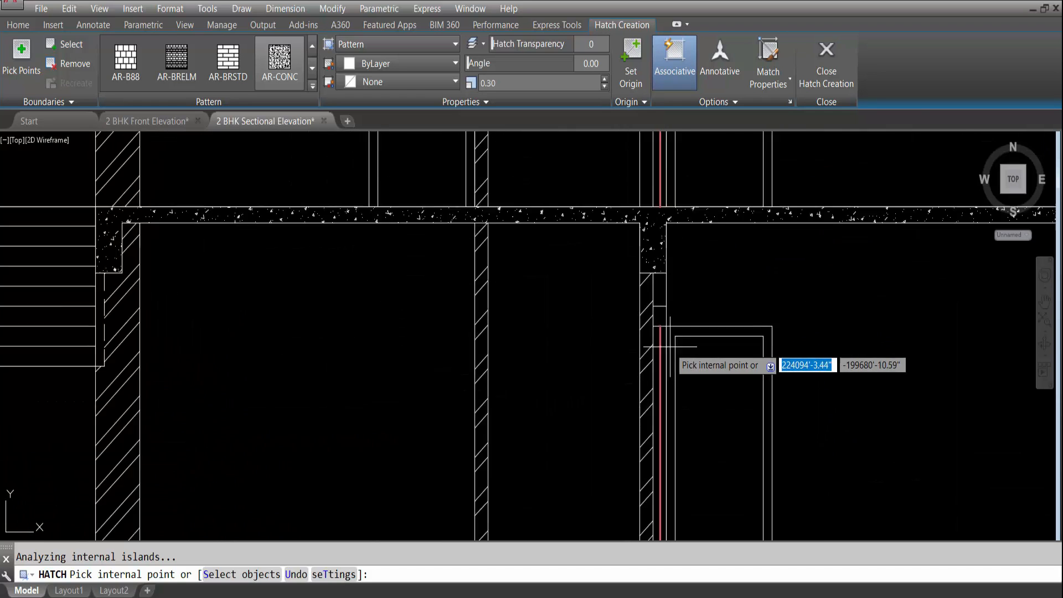
scroll(664, 304, "down", 5)
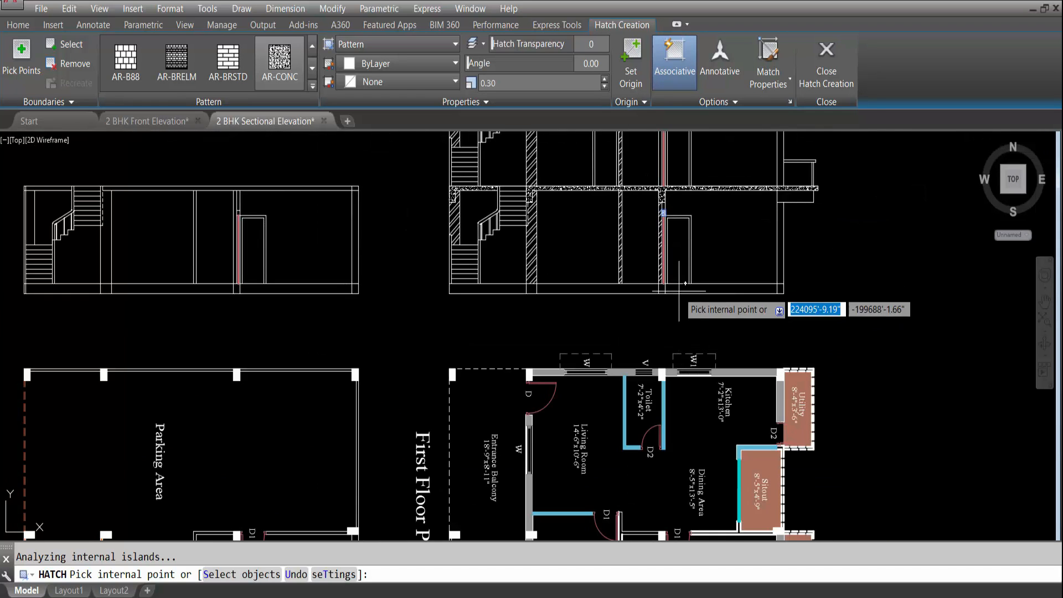
scroll(662, 238, "up", 4)
key("Escape")
Examine the concrete hatching of the lintels and the wall areas around them across the floors of the section.
scroll(677, 331, "down", 2)
mouse_move(680, 189)
middle_mouse_down()
mouse_move(615, 339)
mouse_move(628, 371)
mouse_move(656, 312)
mouse_move(674, 197)
middle_mouse_up()
scroll(639, 371, "up", 4)
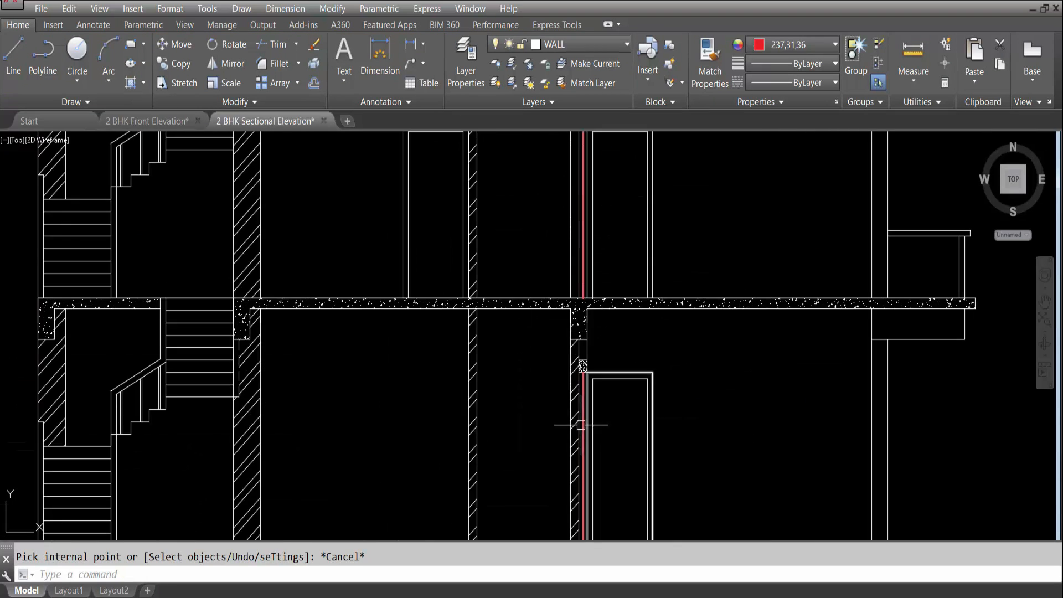
scroll(581, 392, "up", 4)
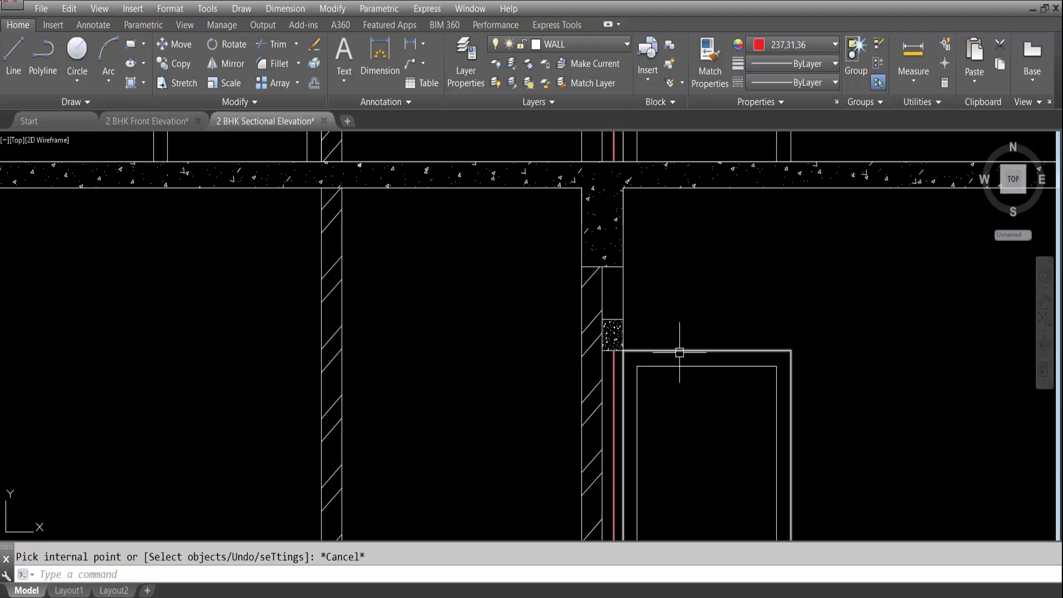
scroll(632, 269, "down", 5)
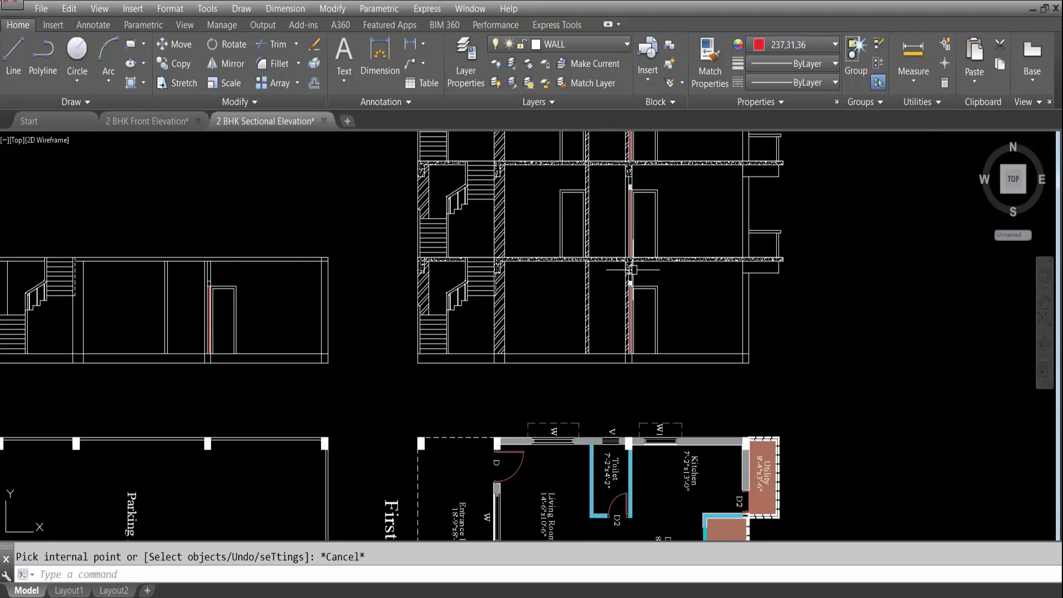
middle_click_drag(667, 288, 656, 371)
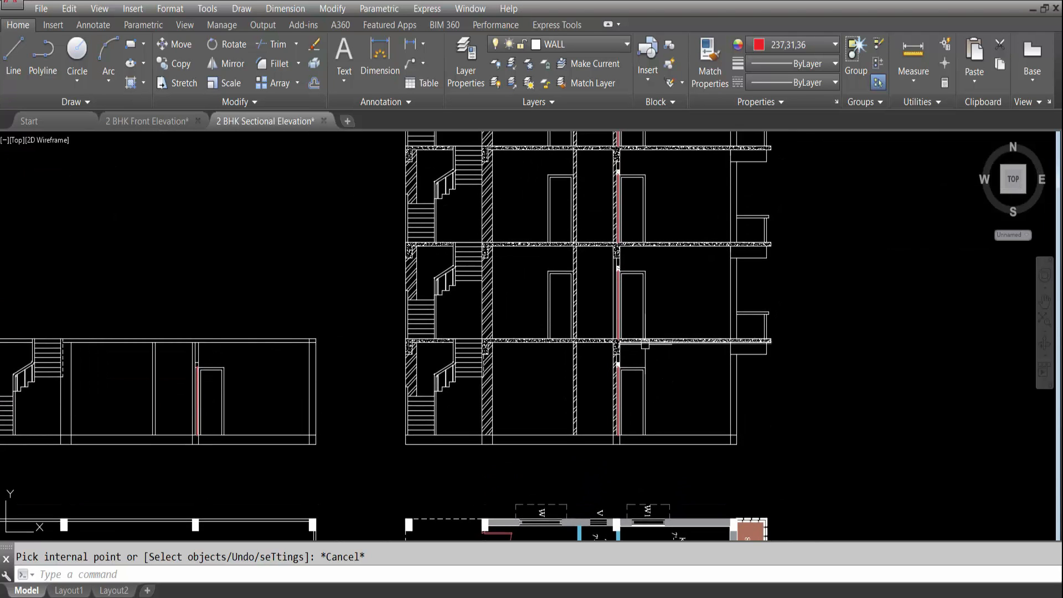
key("Escape")
scroll(644, 343, "up", 5)
scroll(609, 349, "down", 4)
scroll(600, 353, "up", 3)
Hatch the ground-floor wall piece above the lintel and the narrow strip below it with ANSI32 at scale 20.
key("Return")
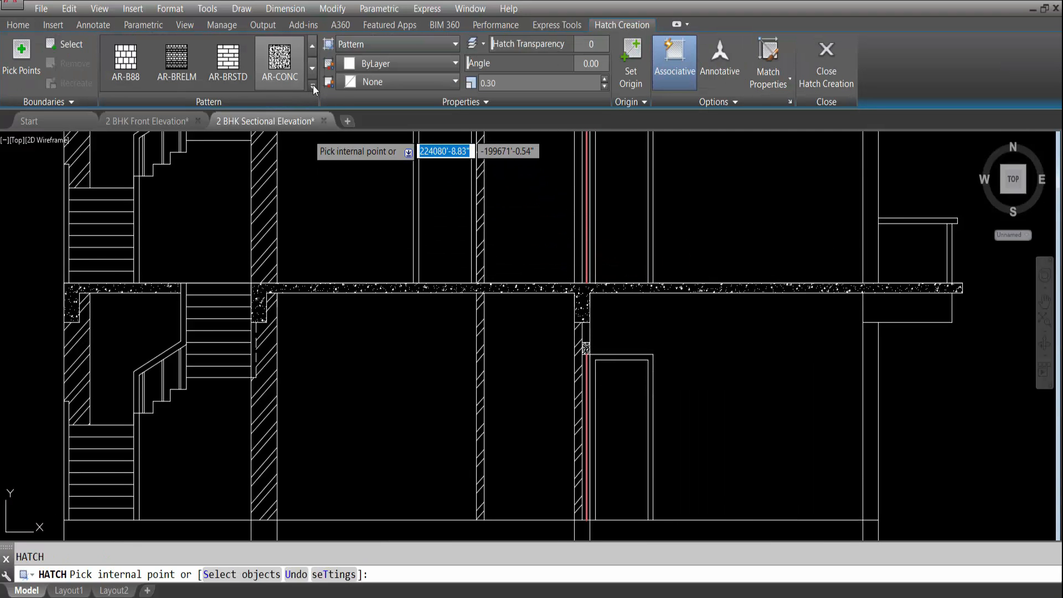
left_click(313, 86)
scroll(244, 131, "up", 3)
left_click(277, 57)
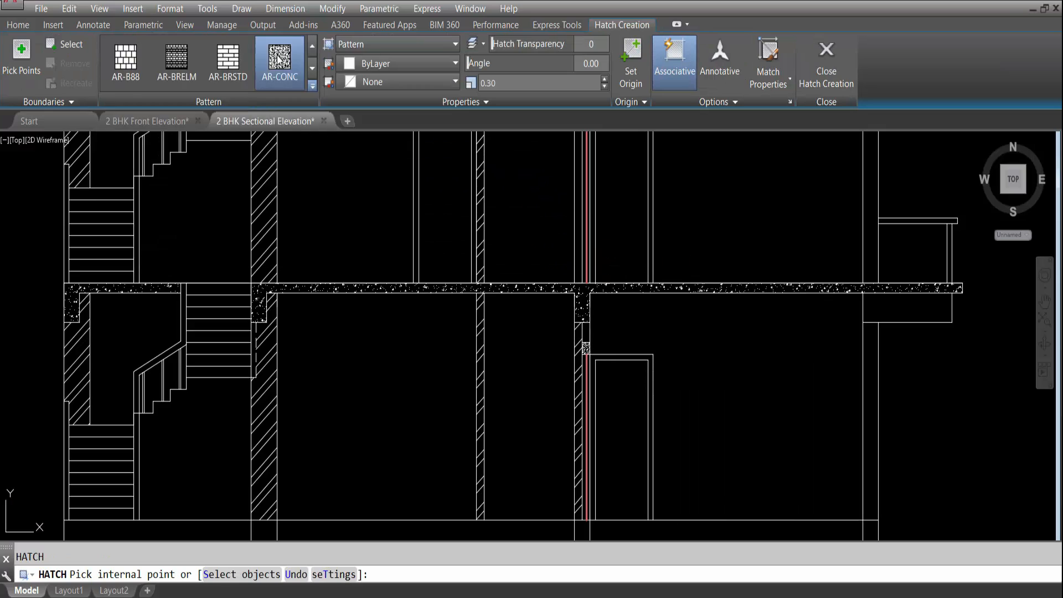
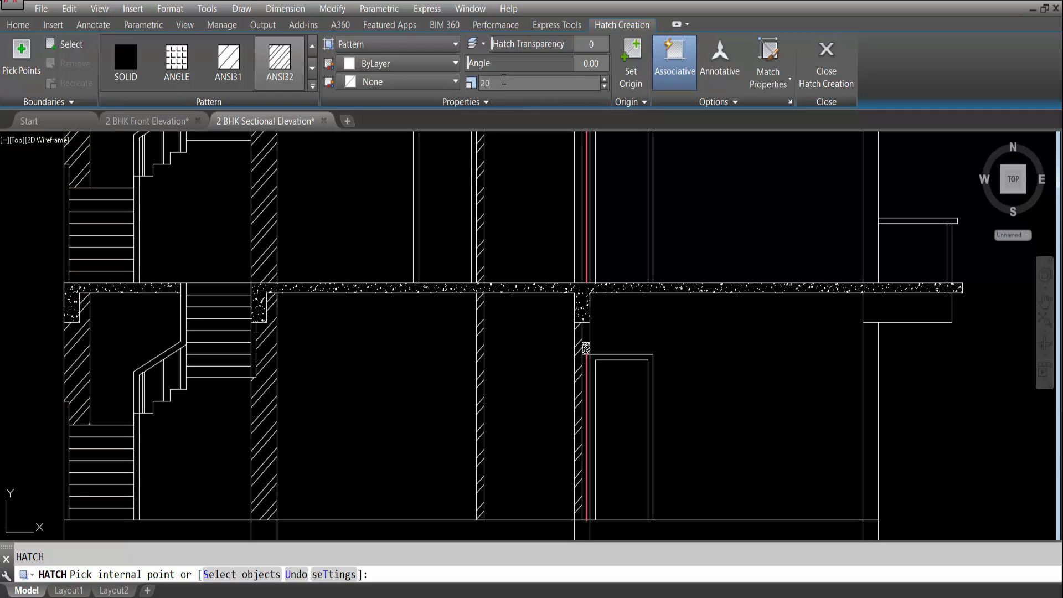
scroll(603, 387, "up", 4)
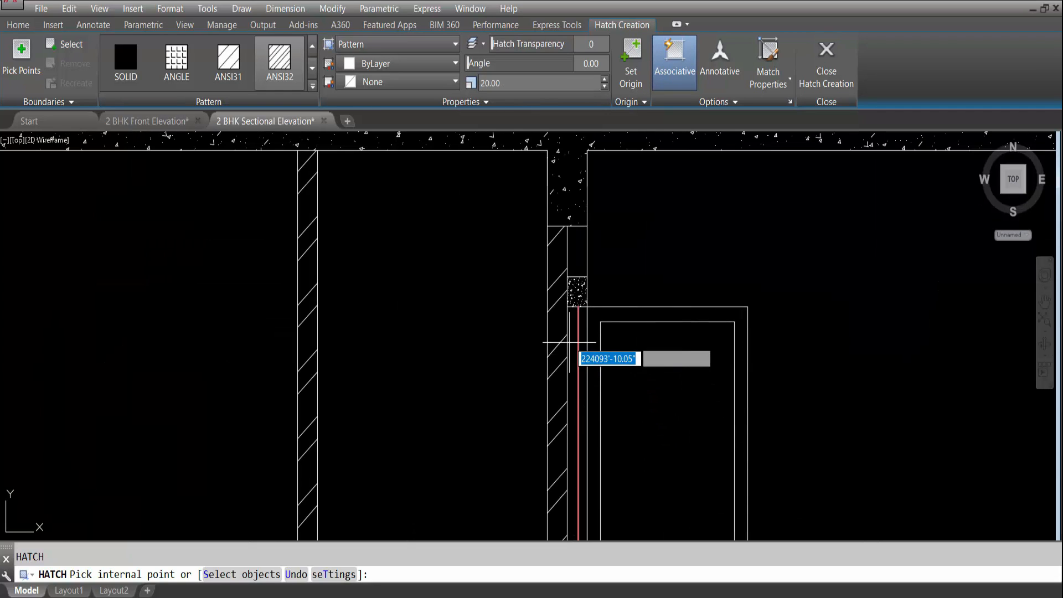
left_click(574, 246)
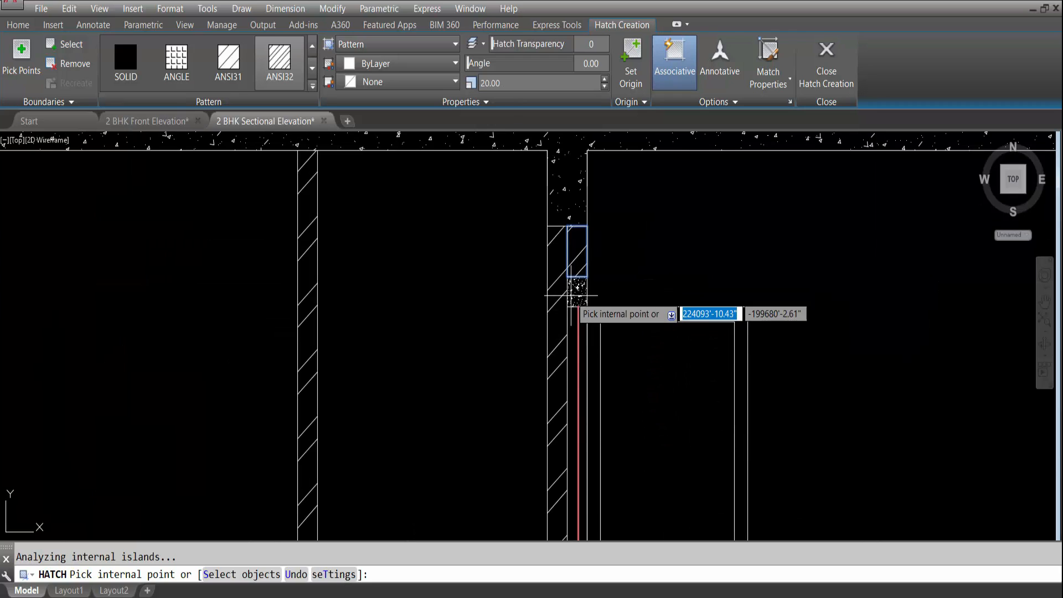
scroll(570, 320, "down", 3)
scroll(570, 314, "up", 2)
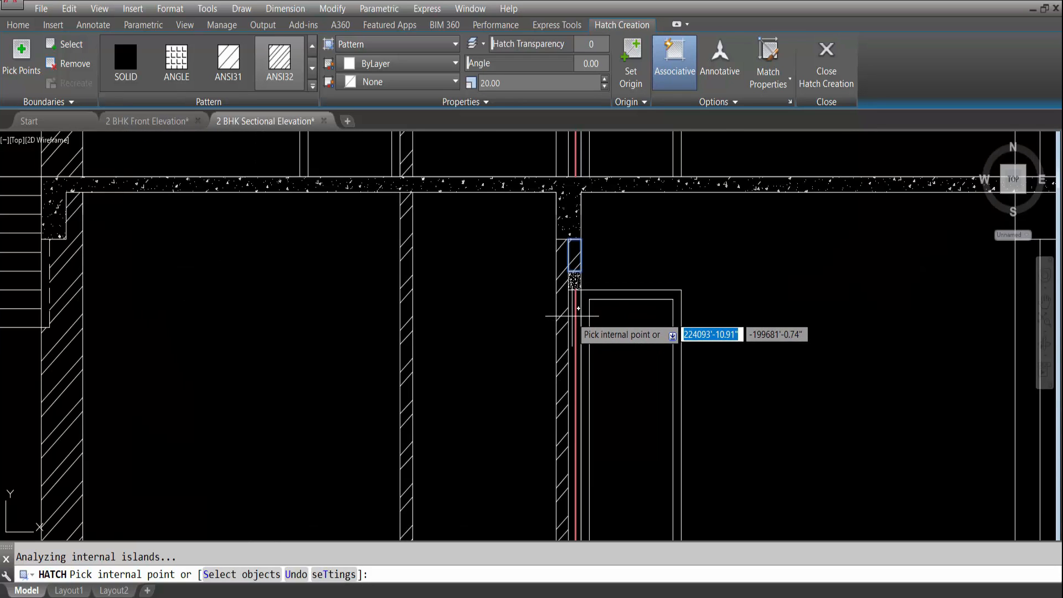
left_click(572, 316)
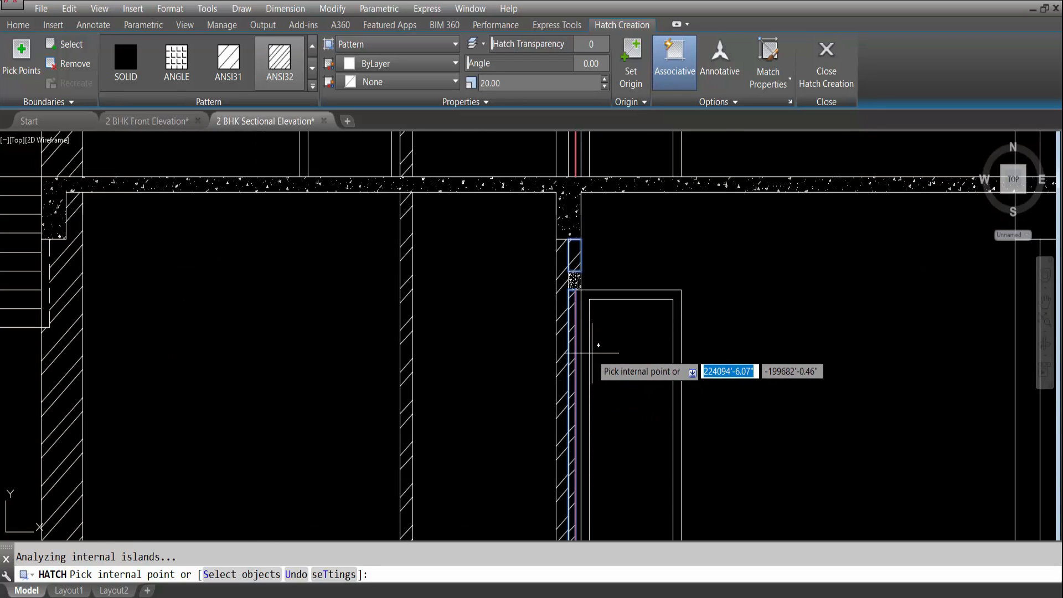
key("Return")
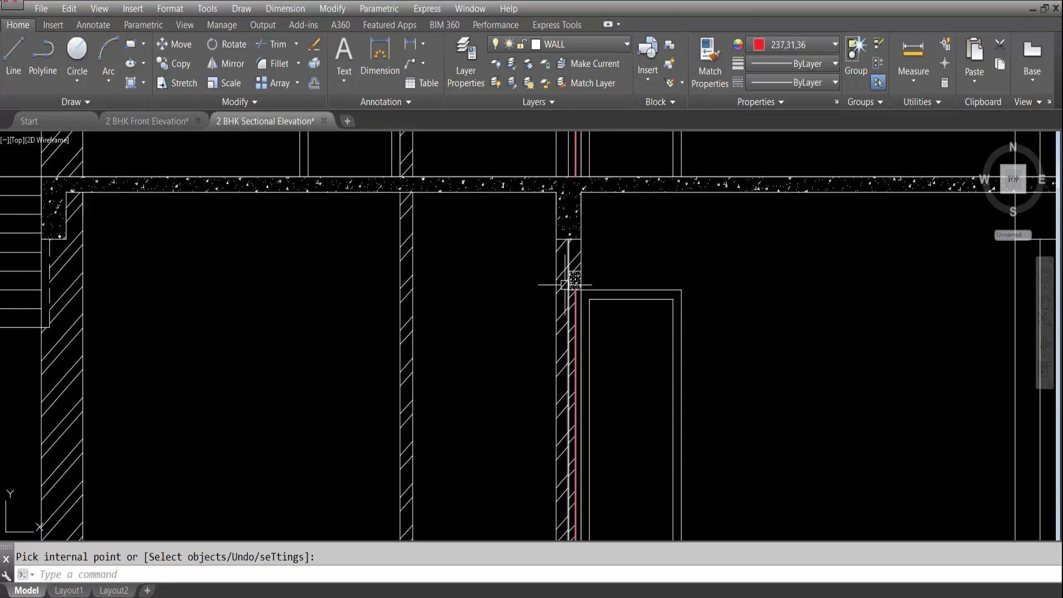
Match the properties of the existing ground-floor wall hatch onto the new hatch around the lintel.
left_click(563, 285)
type("ma")
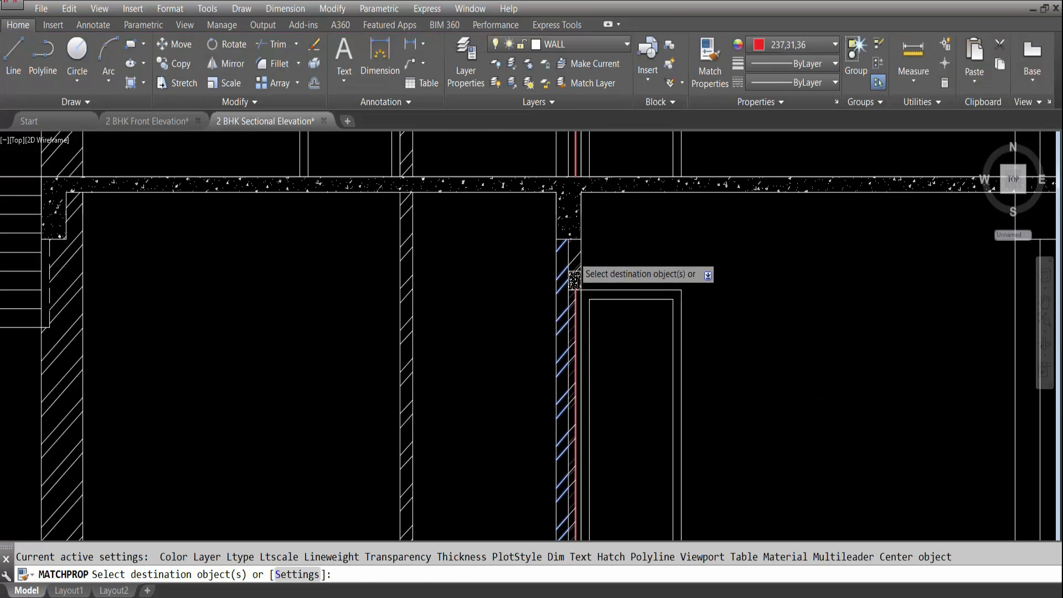
scroll(574, 254, "up", 3)
left_click(576, 255)
left_click(579, 271)
left_click(577, 259)
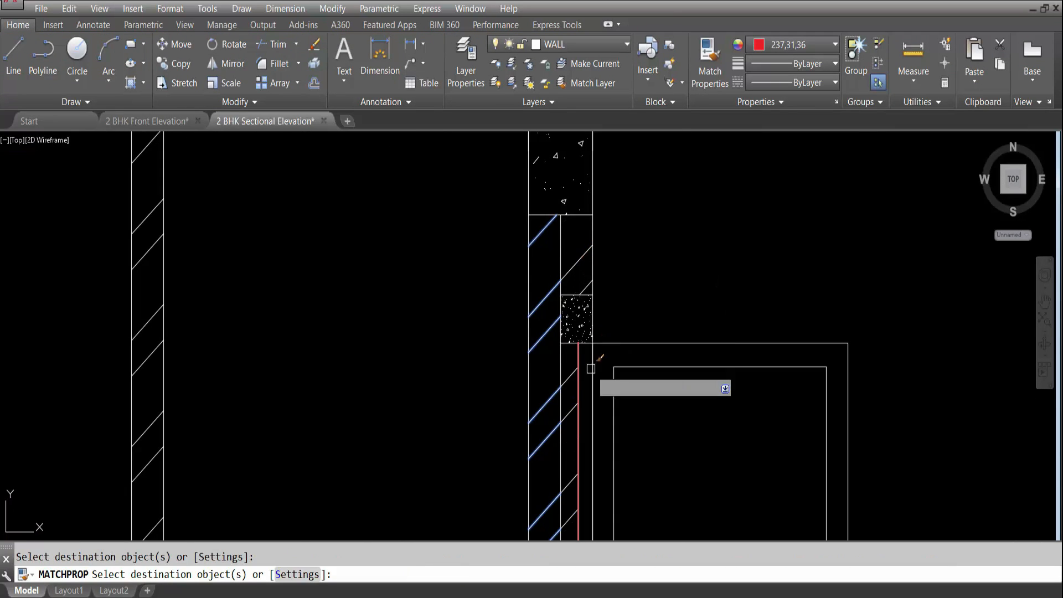
scroll(615, 353, "down", 3)
key("Escape")
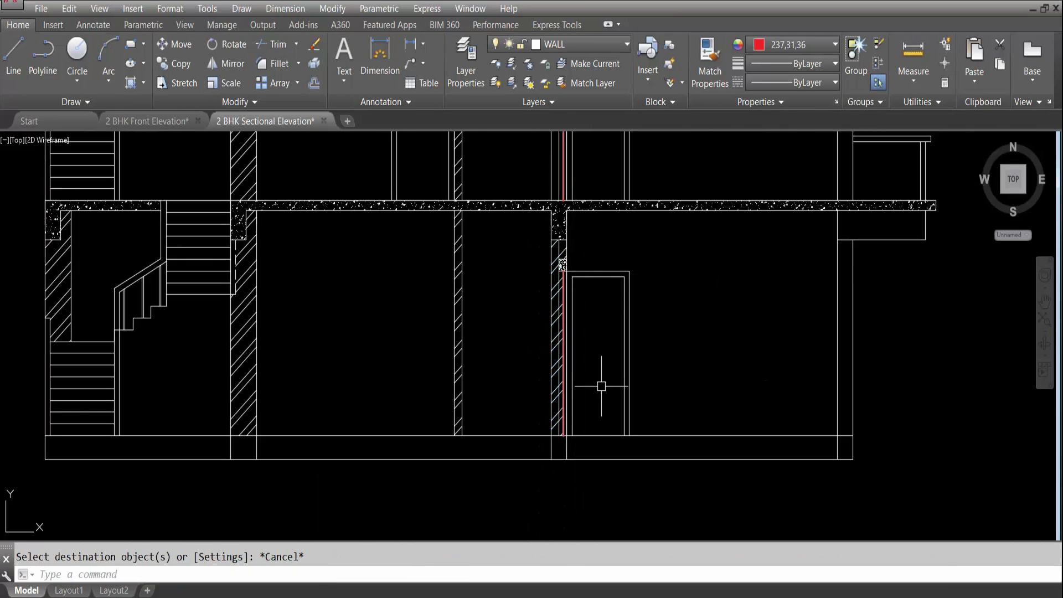
Hatch the first-floor wall areas above and below the lintel with ANSI32 at scale 25.
scroll(596, 428, "down", 2)
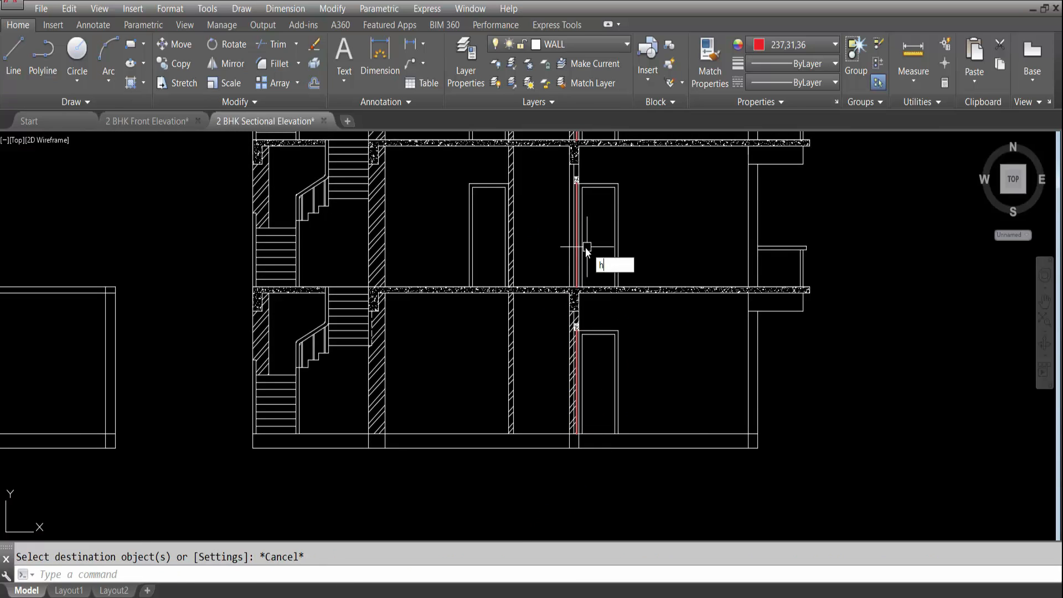
type("h")
key("Return")
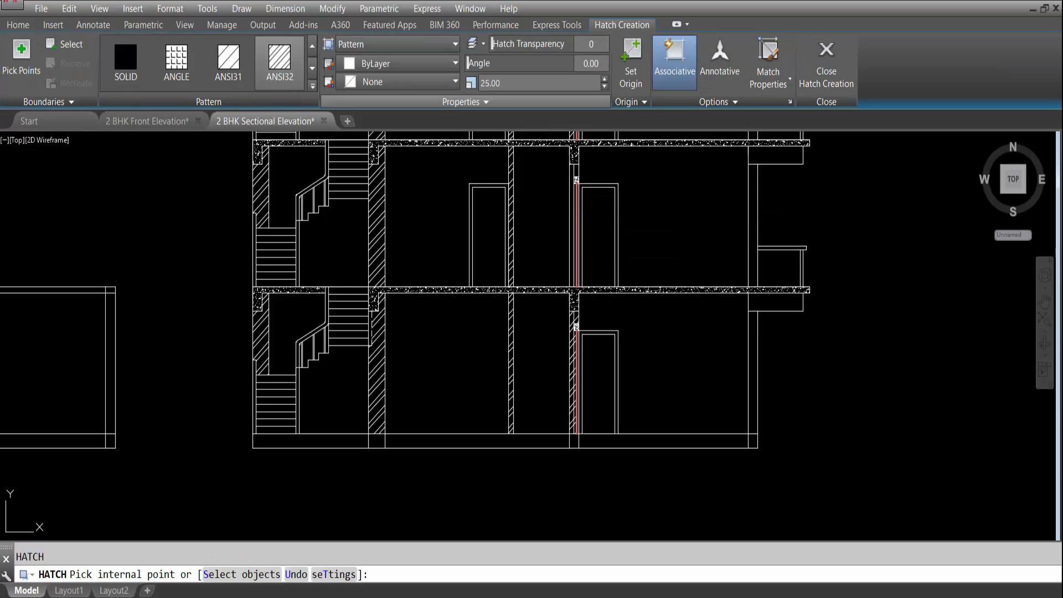
scroll(570, 249, "up", 4)
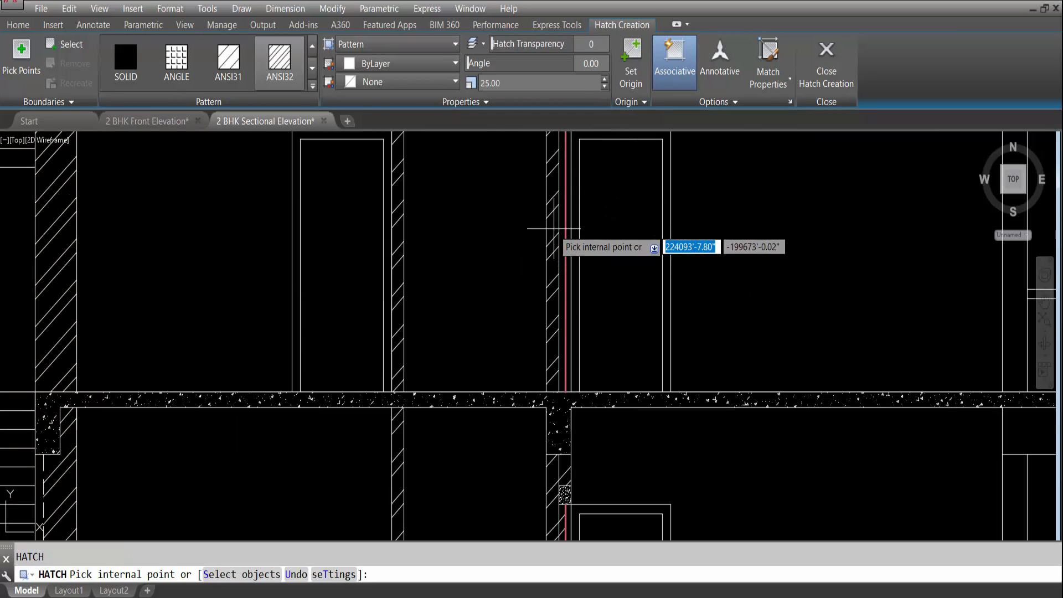
left_click(556, 229)
scroll(564, 228, "down", 5)
scroll(553, 249, "up", 8)
scroll(546, 288, "down", 5)
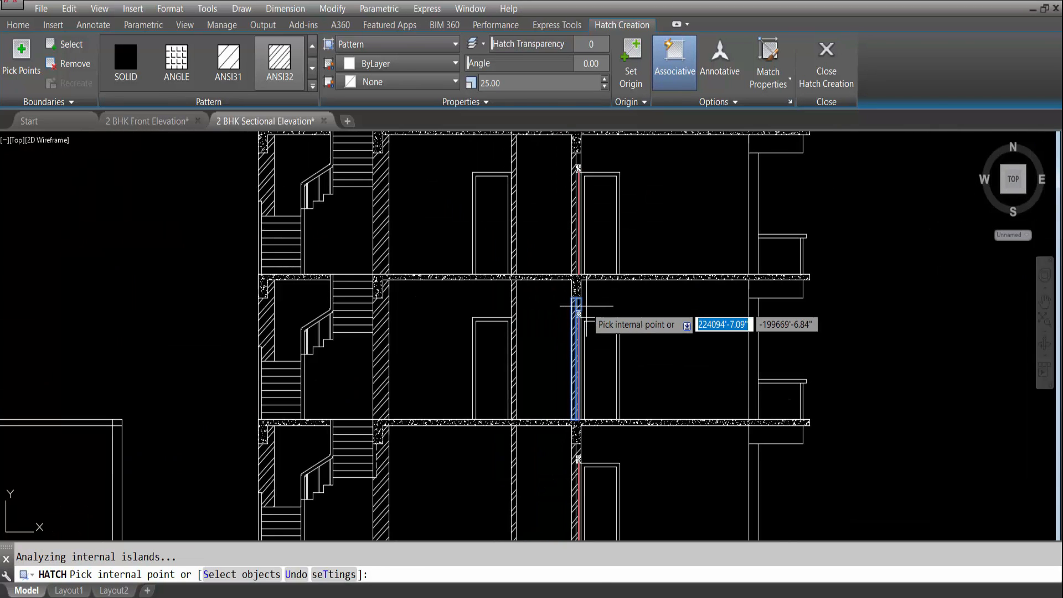
key("Return")
Hatch the second-floor wall piece above the lintel and the strip below it with ANSI32 at scale 25.
key("Return")
scroll(588, 181, "up", 5)
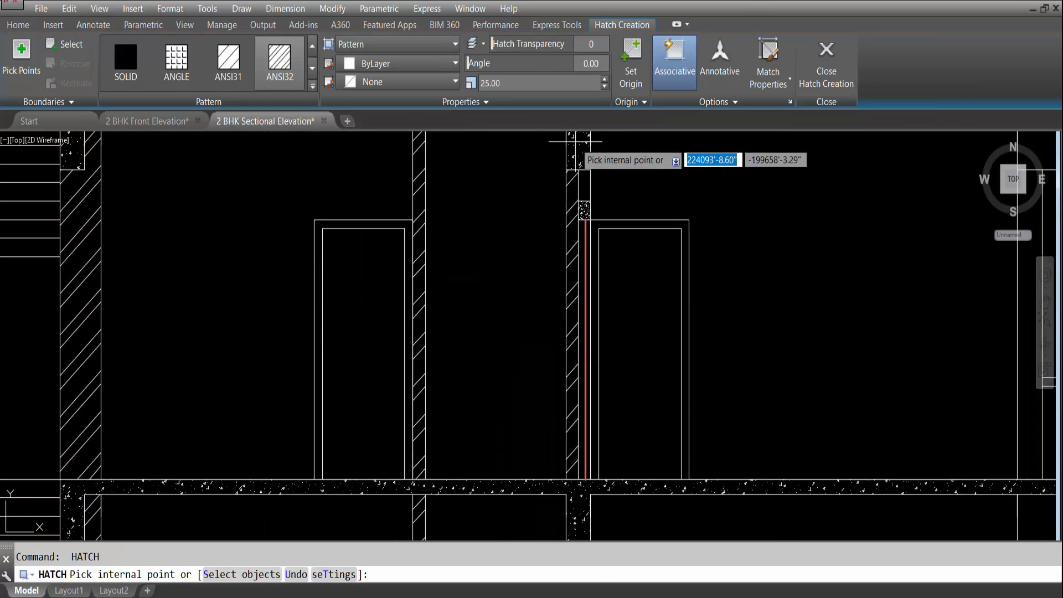
left_click(590, 219)
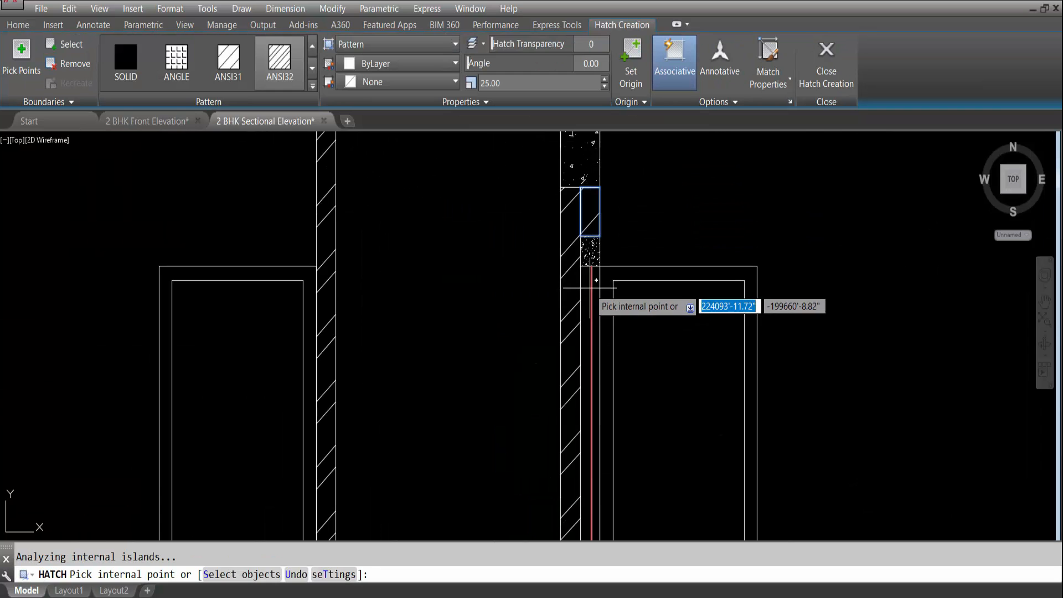
left_click(586, 287)
scroll(595, 199, "down", 5)
key("Return")
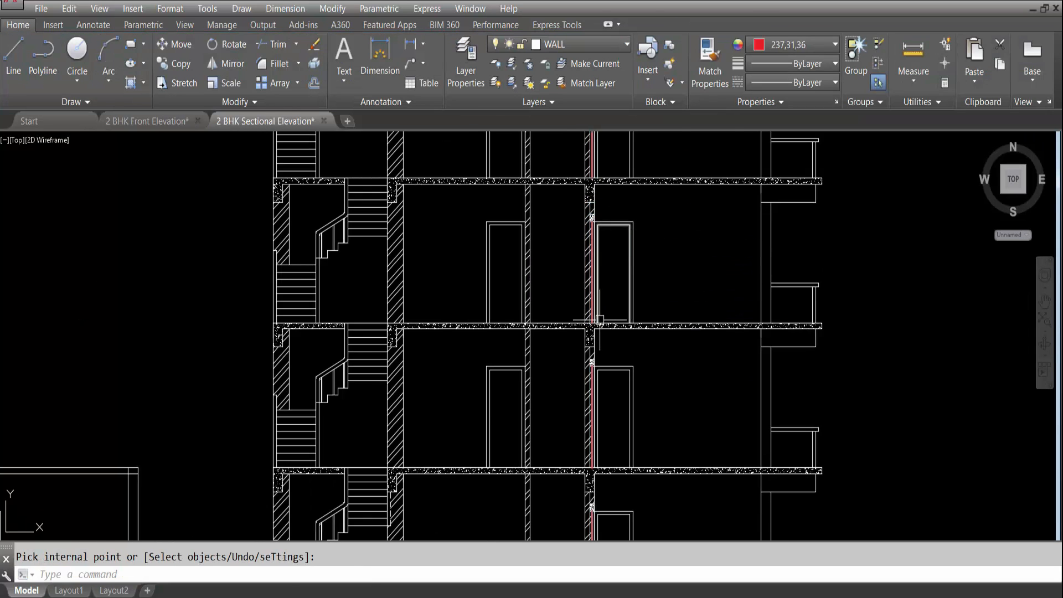
Hatch the third-floor wall piece above the lintel and the strip beside the door with ANSI32 at scale 25.
key("Return")
scroll(597, 190, "up", 5)
left_click(581, 215)
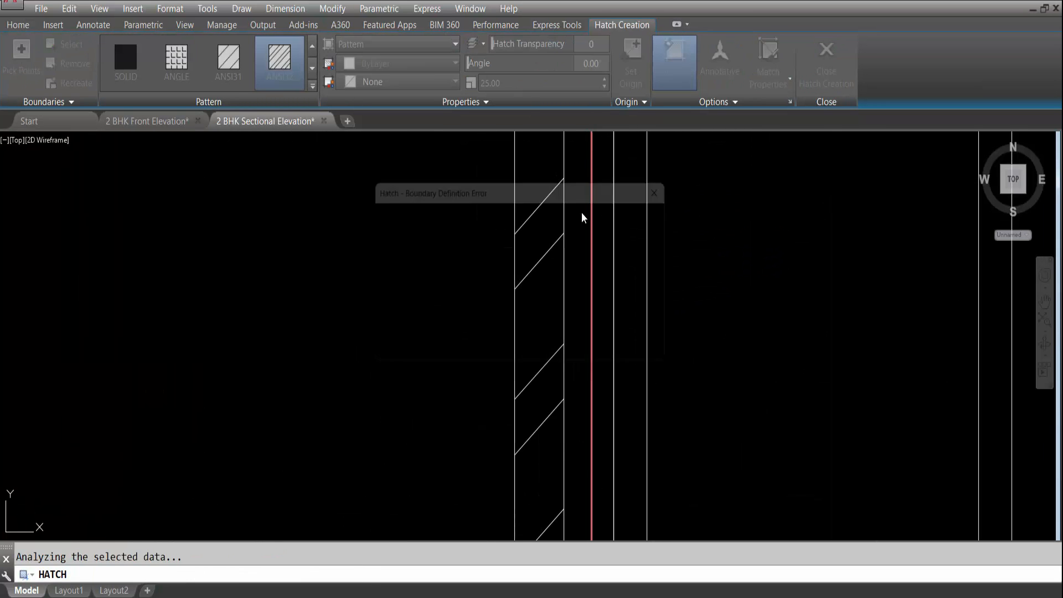
left_click(679, 185)
scroll(570, 308, "down", 3)
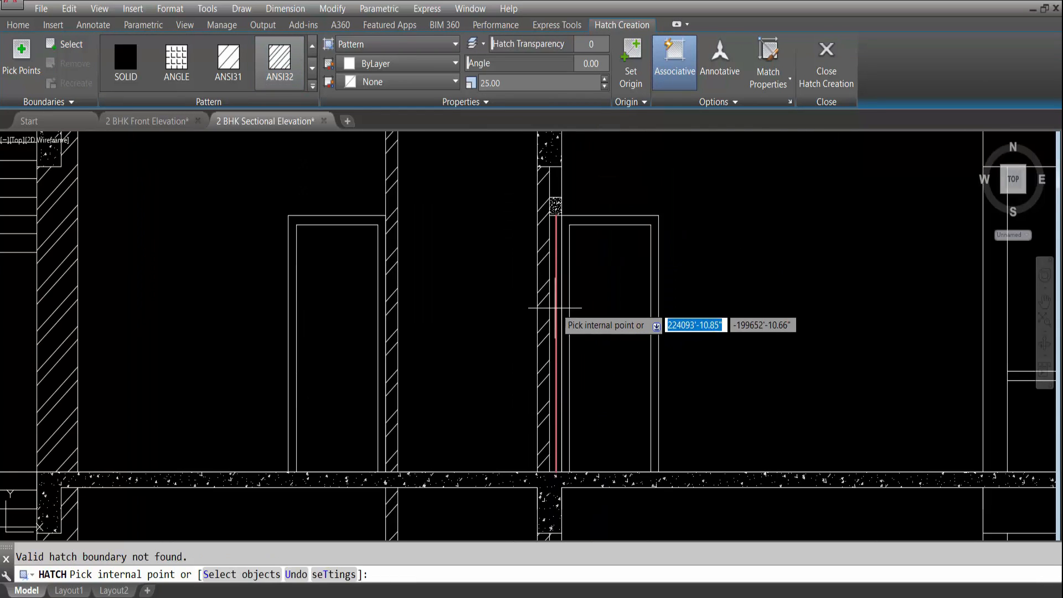
left_click(554, 259)
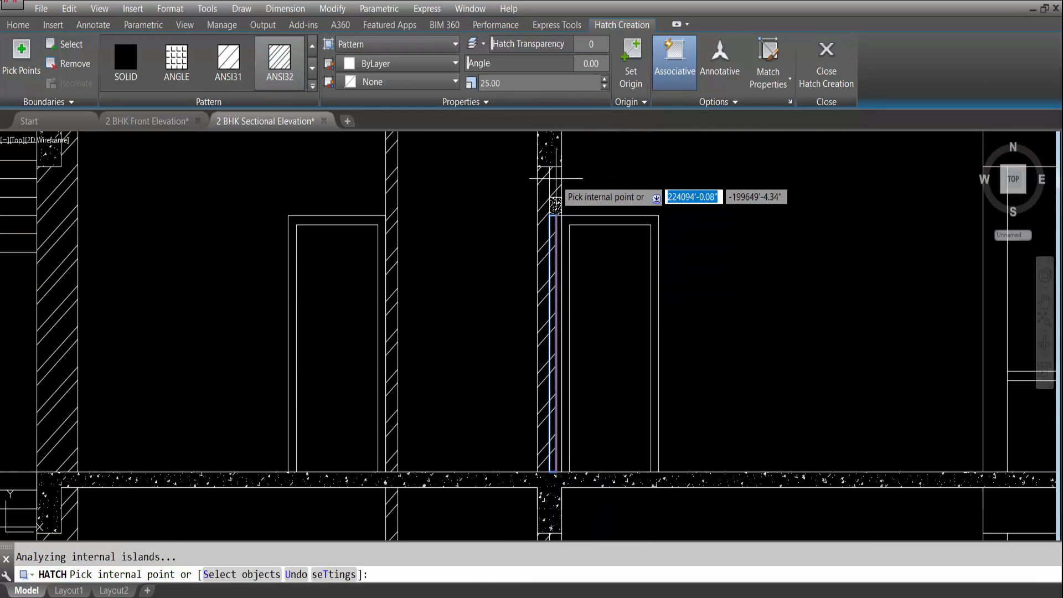
key("Return")
scroll(558, 245, "down", 4)
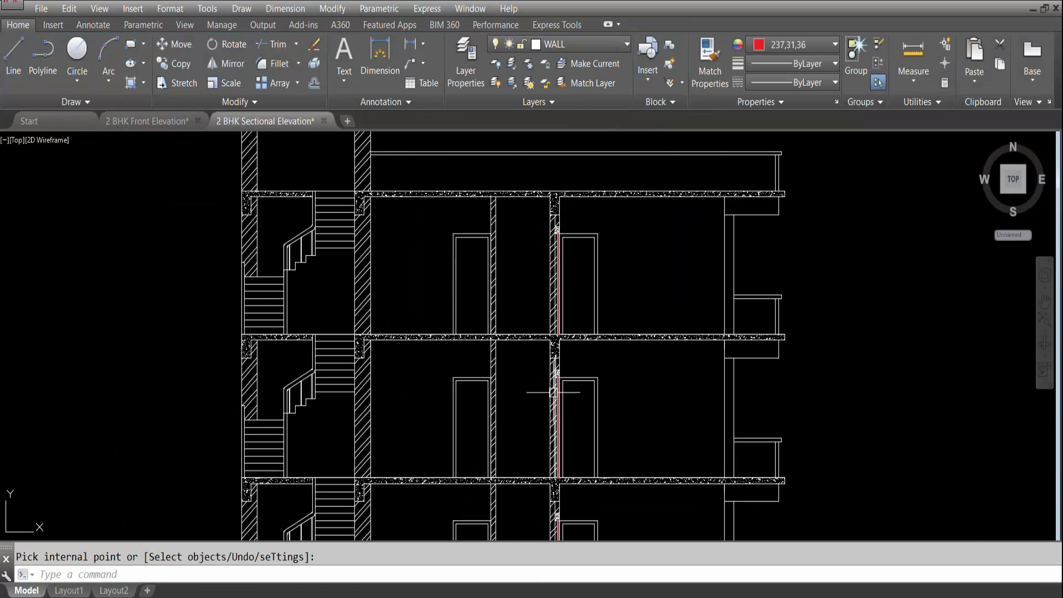
Save the sectional elevation drawing.
middle_click_drag(554, 392, 559, 236)
middle_click_drag(585, 405, 586, 262)
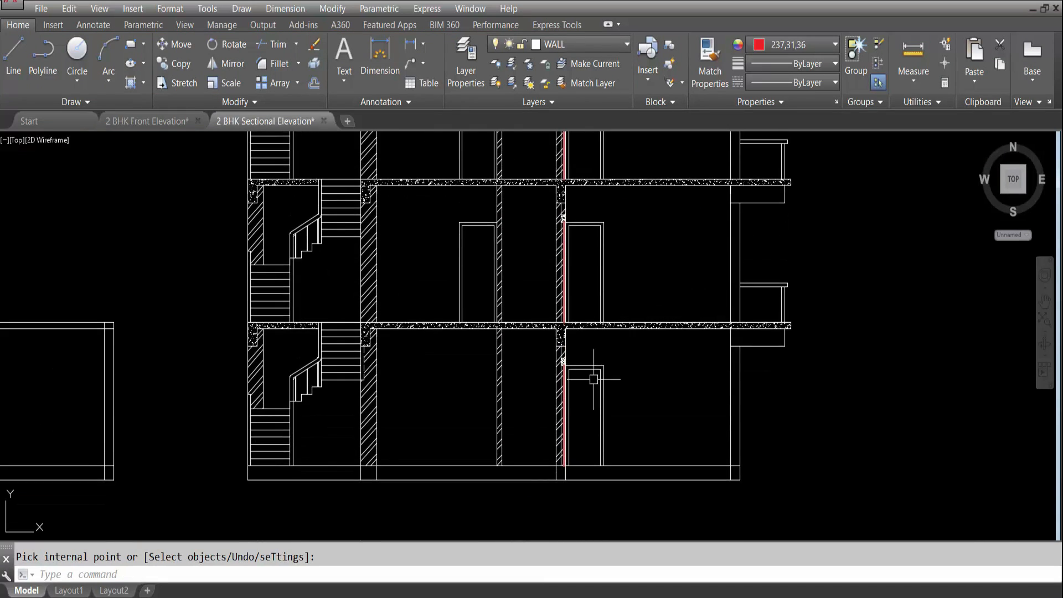
scroll(574, 479, "down", 2)
key("ctrl+s")
scroll(681, 427, "up", 4)
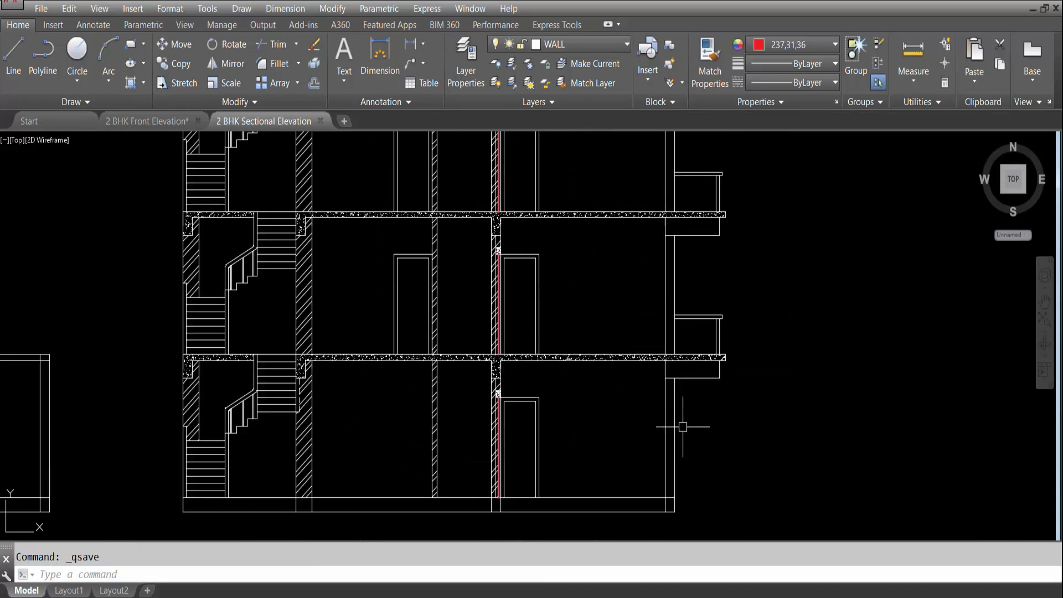
Hatch the balcony-side outer wall on every floor with ANSI32 at scale 25 and save the drawing.
scroll(632, 354, "down", 2)
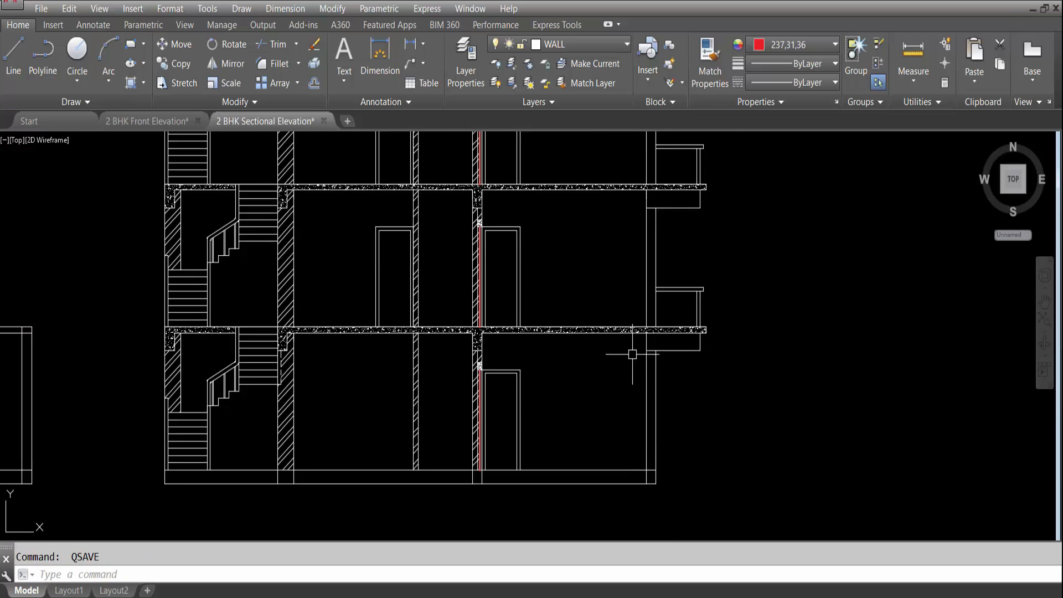
key("Return")
left_click(653, 380)
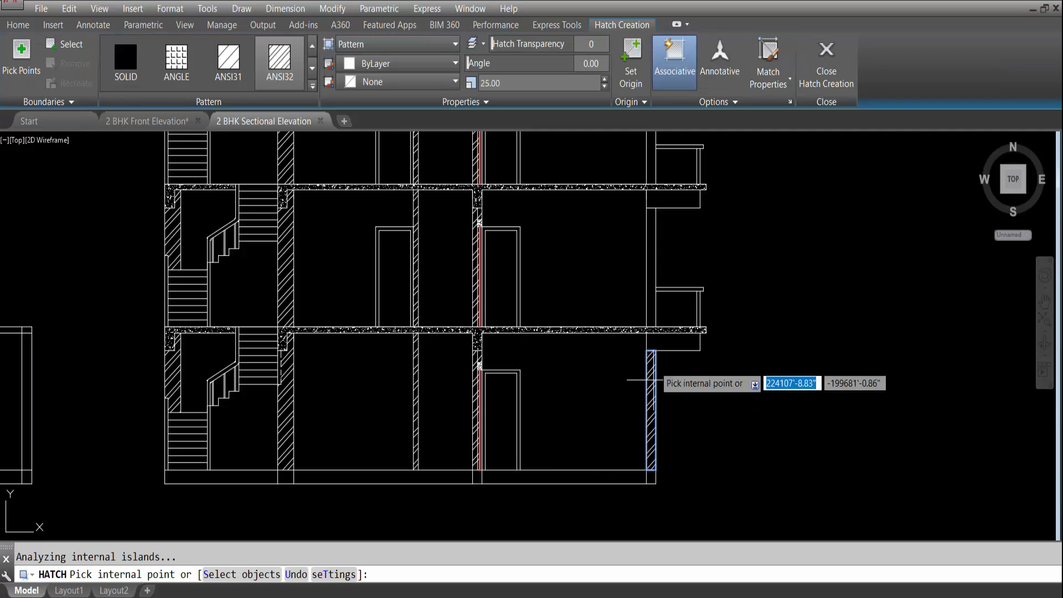
left_click(653, 253)
scroll(653, 254, "down", 3)
scroll(662, 277, "up", 3)
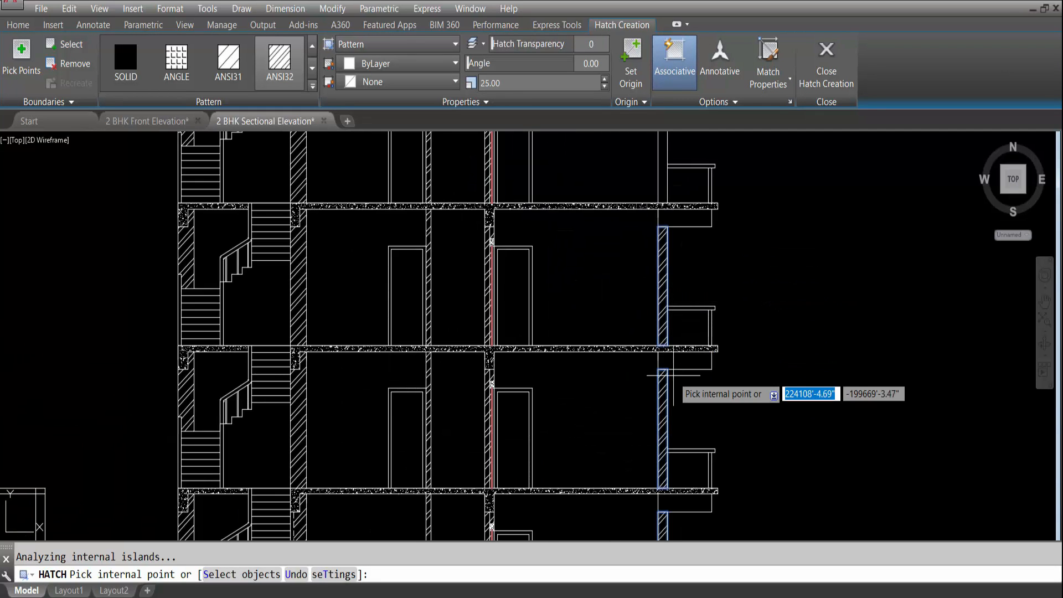
scroll(661, 277, "down", 3)
scroll(664, 293, "up", 5)
left_click(666, 269)
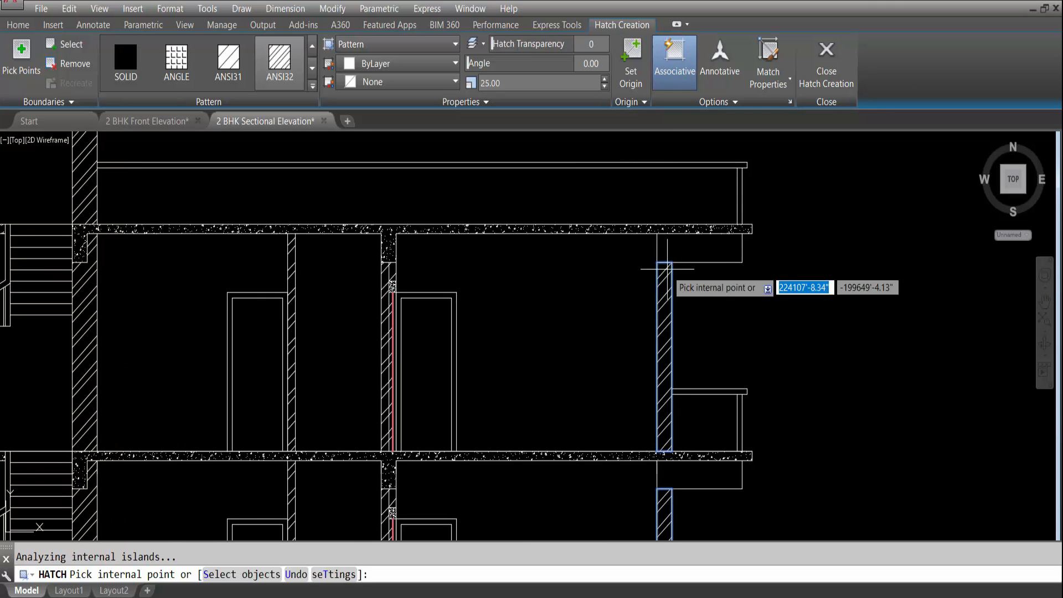
key("Return")
scroll(670, 287, "down", 4)
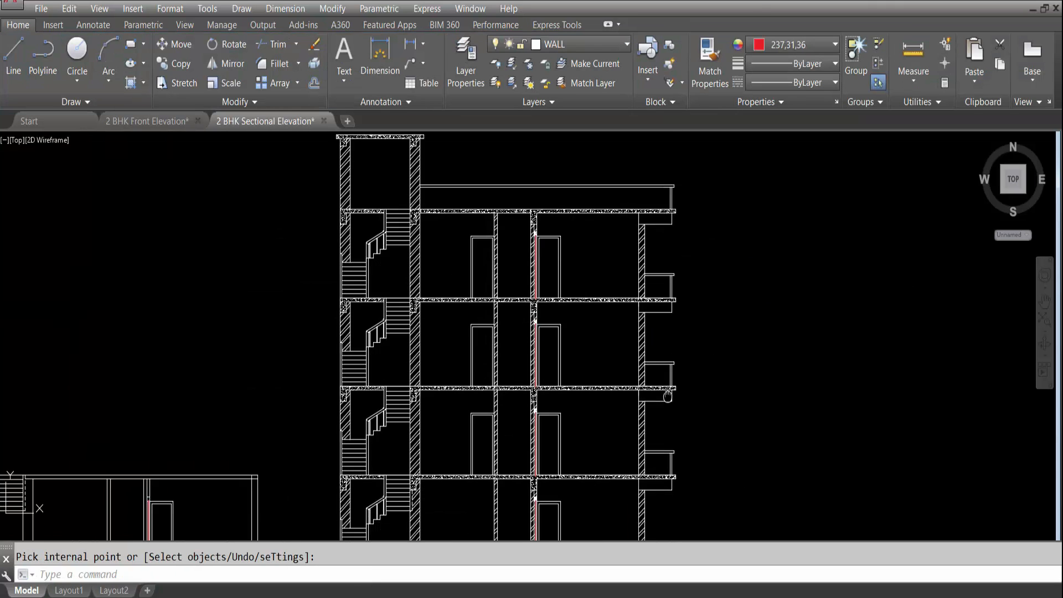
scroll(666, 397, "down", 3)
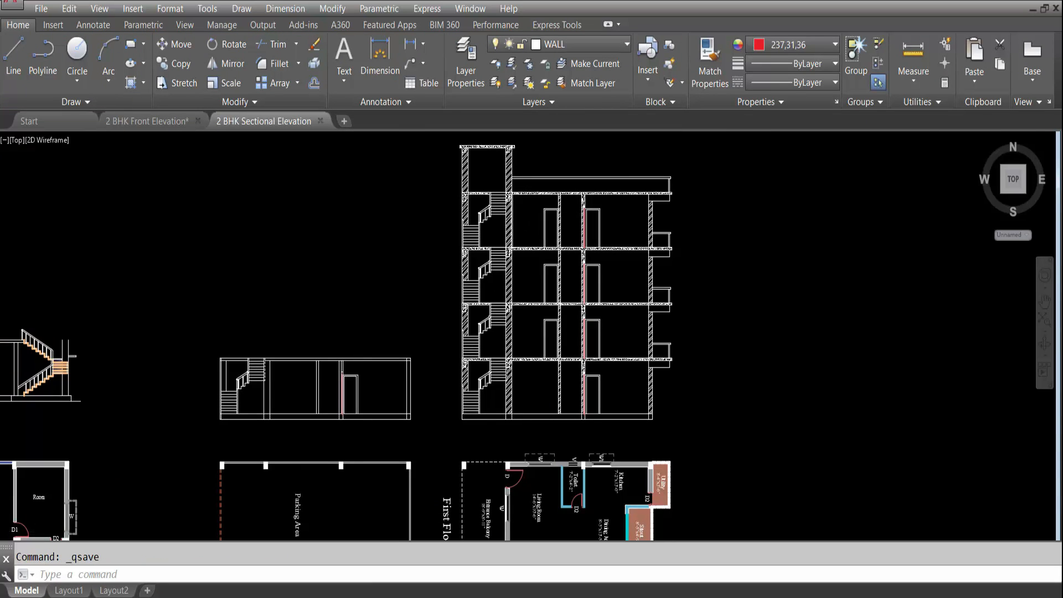
Draw a diagonal guide line under the top-storey stair flight, joining the inner corner of the lowest step to the upper step's outer corner.
scroll(498, 282, "up", 6)
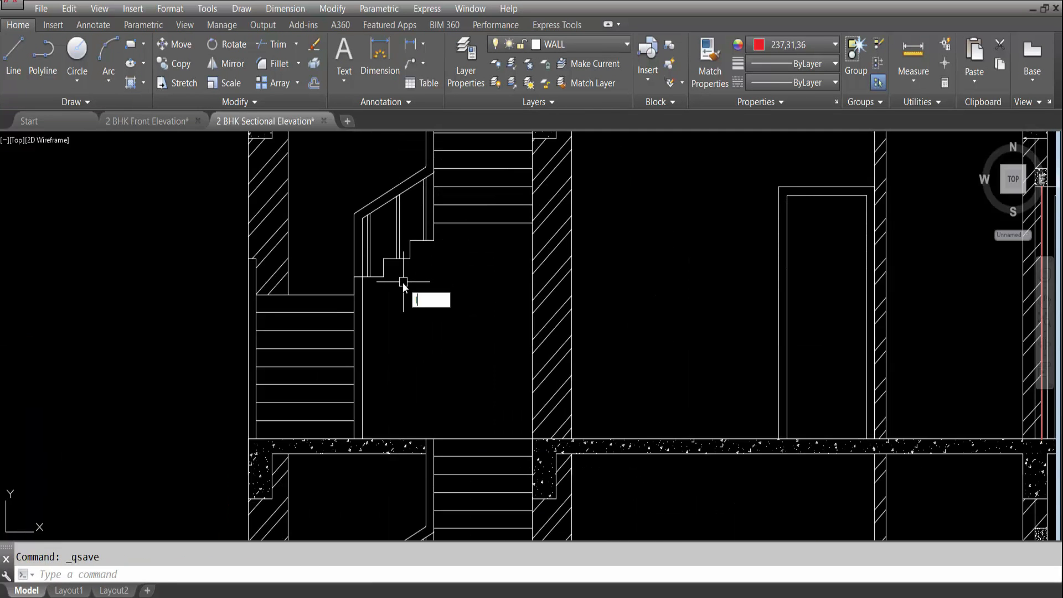
type("l")
key("Return")
scroll(388, 279, "up", 3)
left_click(383, 277)
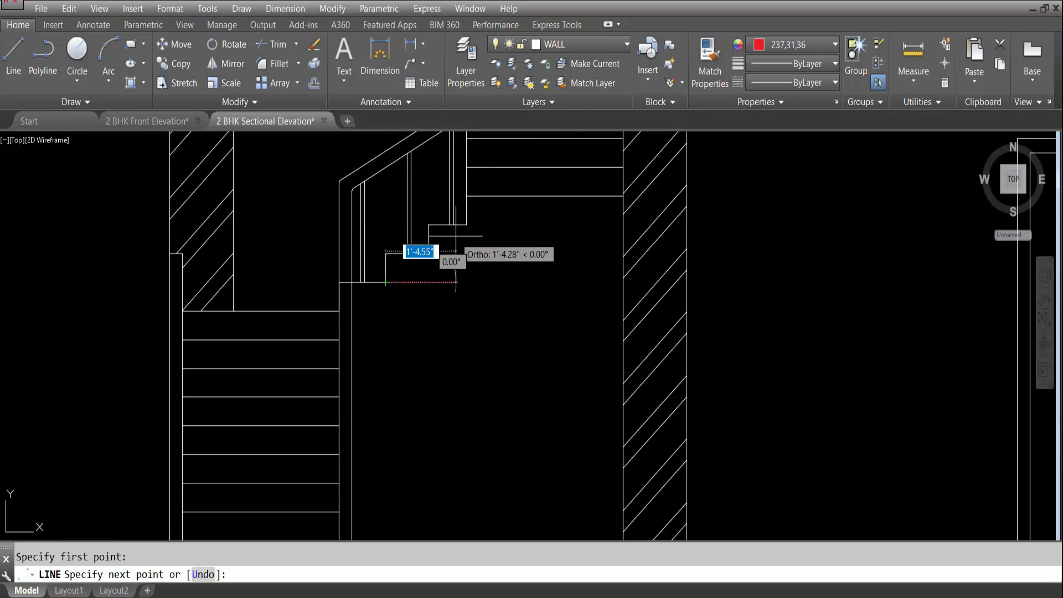
left_click(466, 224)
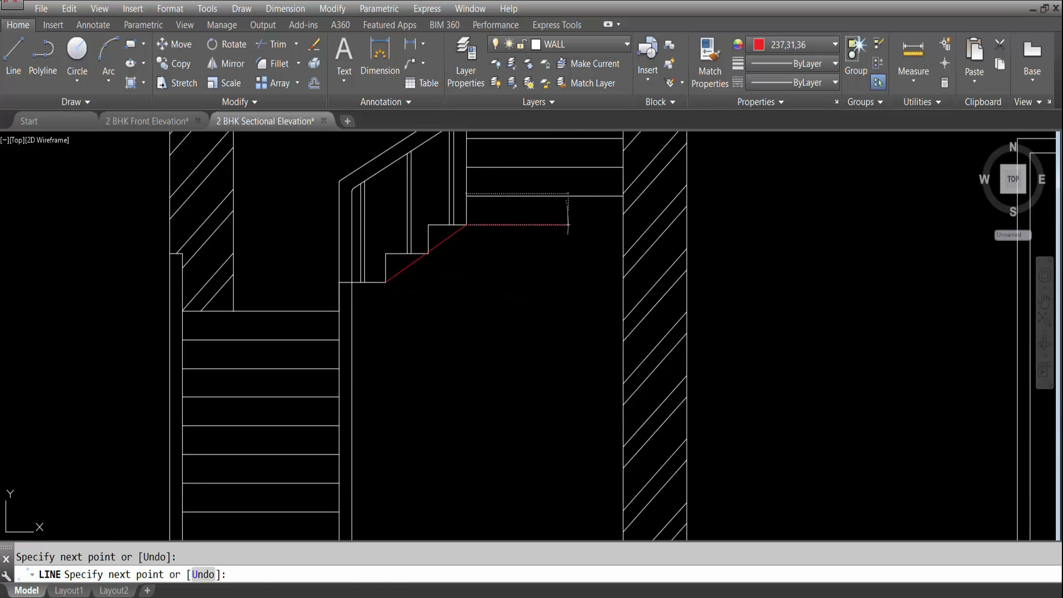
Offset the diagonal guide line and the lowest landing line downward by 4 inches to outline the stair slab's underside.
type("o")
key("Return")
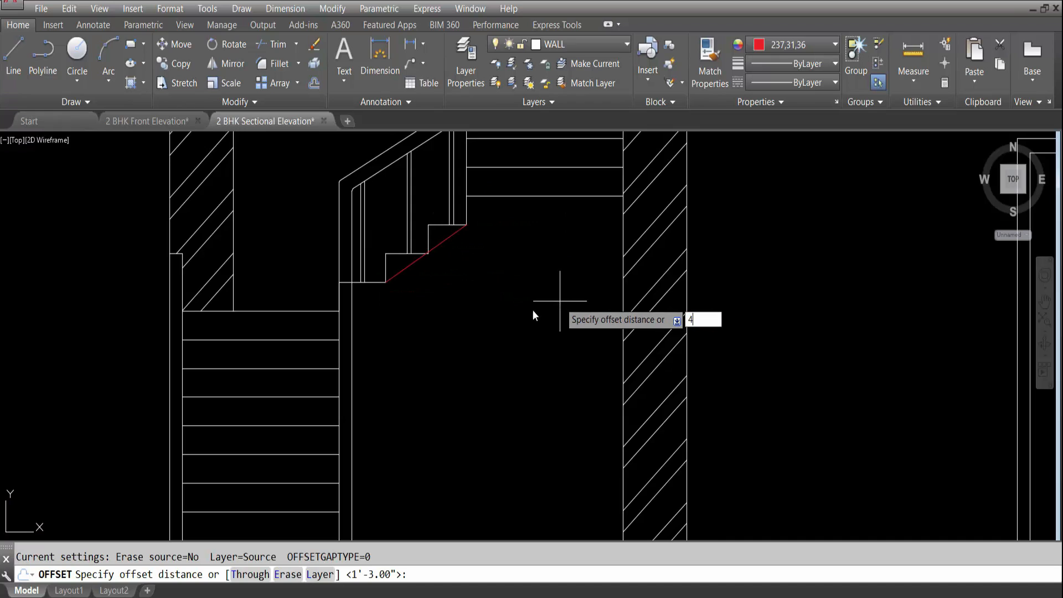
type("4")
key("Return")
left_click(446, 240)
left_click(468, 310)
left_click(550, 196)
left_click(561, 263)
key("Escape")
Fillet the offset sloping line and the offset landing line into a sharp corner.
type("f")
key("Return")
left_click(459, 252)
left_click(528, 216)
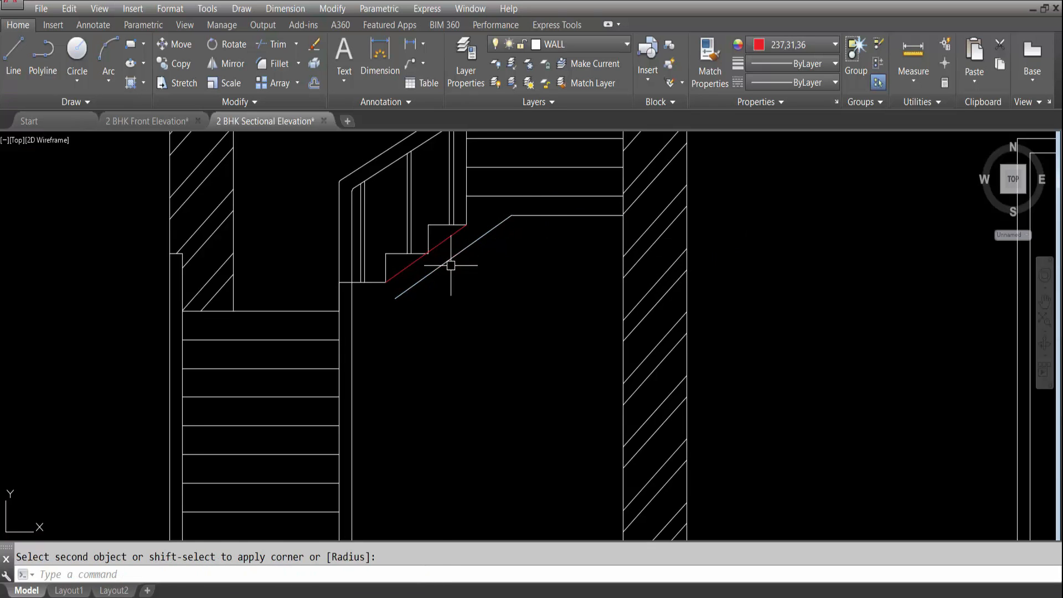
Extend the sloping underside line to the vertical edge below the railing and delete the red diagonal guide line.
key("Return")
left_click(352, 355)
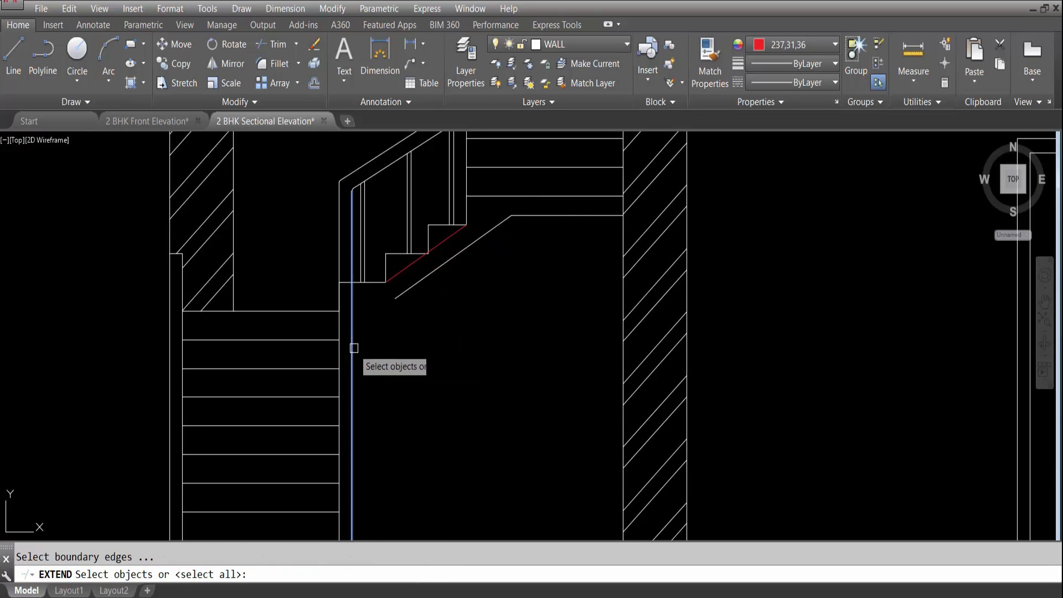
key("Return")
left_click(404, 292)
key("Escape")
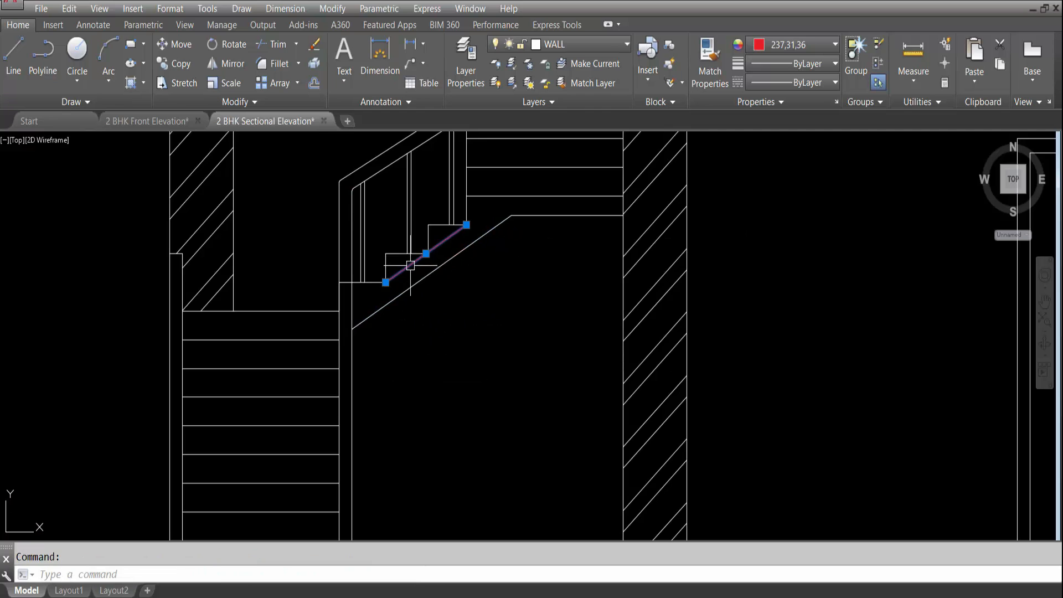
Hatch the top-storey stair slab, including the steps and landing strip, with ANSI32 at scale 25.
scroll(479, 356, "down", 4)
key("Return")
scroll(479, 315, "up", 2)
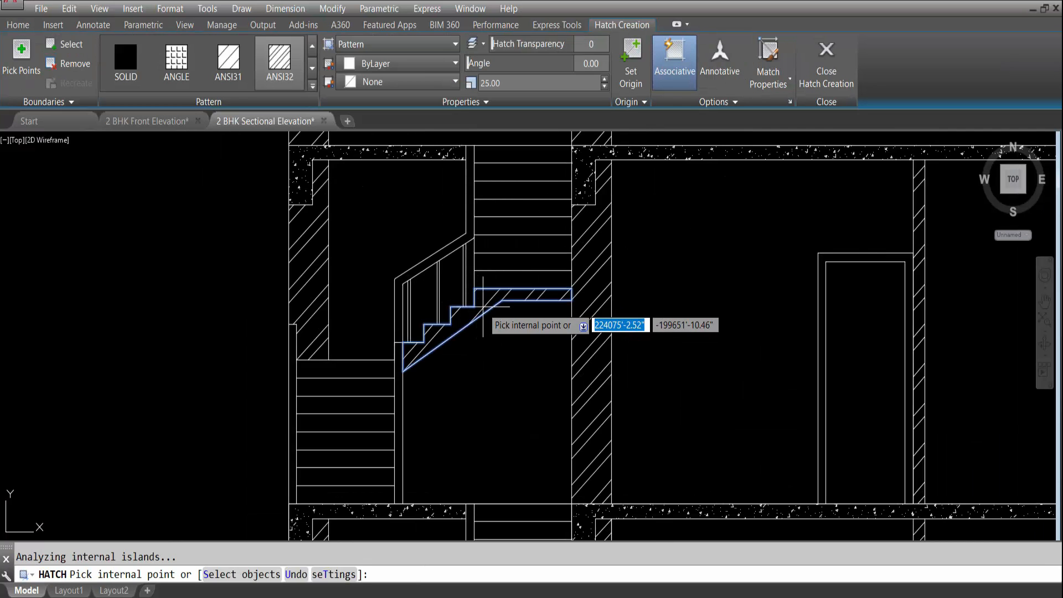
key("Return")
Match the properties of the floor slab's AR-CONC hatch onto the new stair slab hatch.
type("ma")
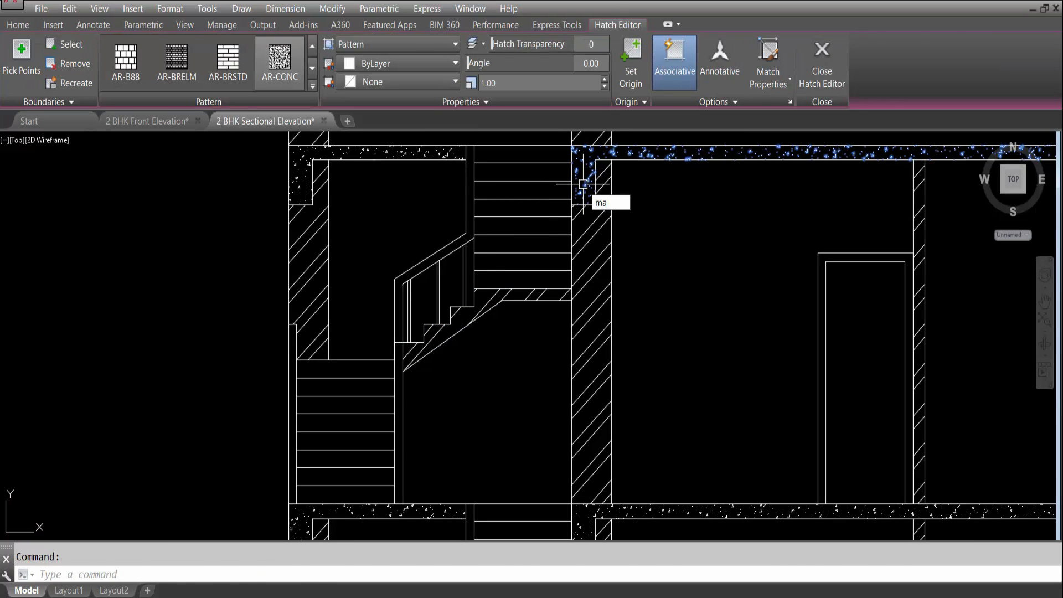
key("Return")
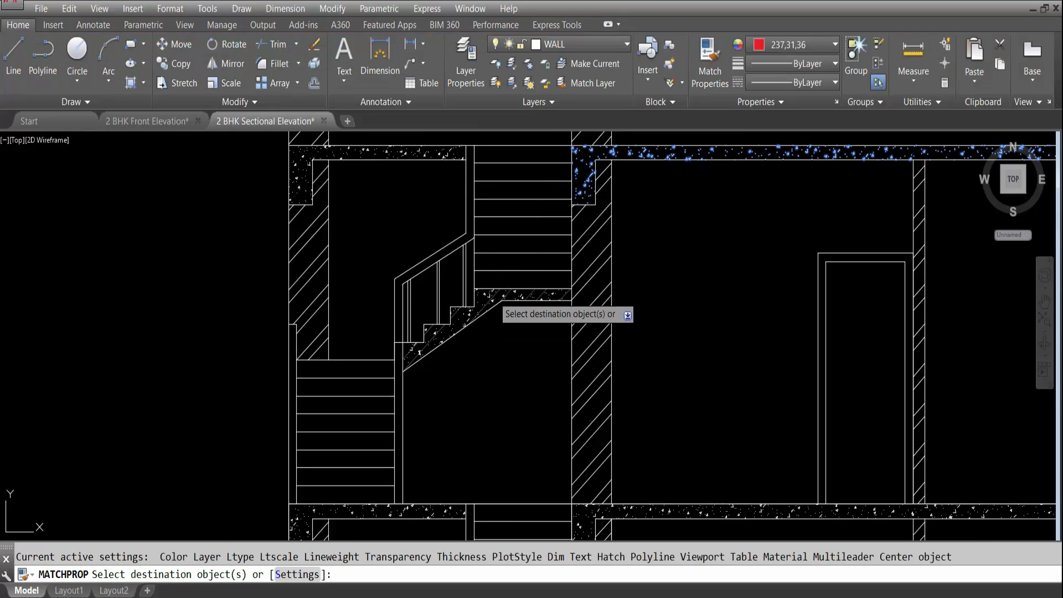
key("Escape")
Copy the stair slab's underside lines and concrete hatch from the landing's wall-side corner to the matching point one storey below.
scroll(533, 341, "down", 4)
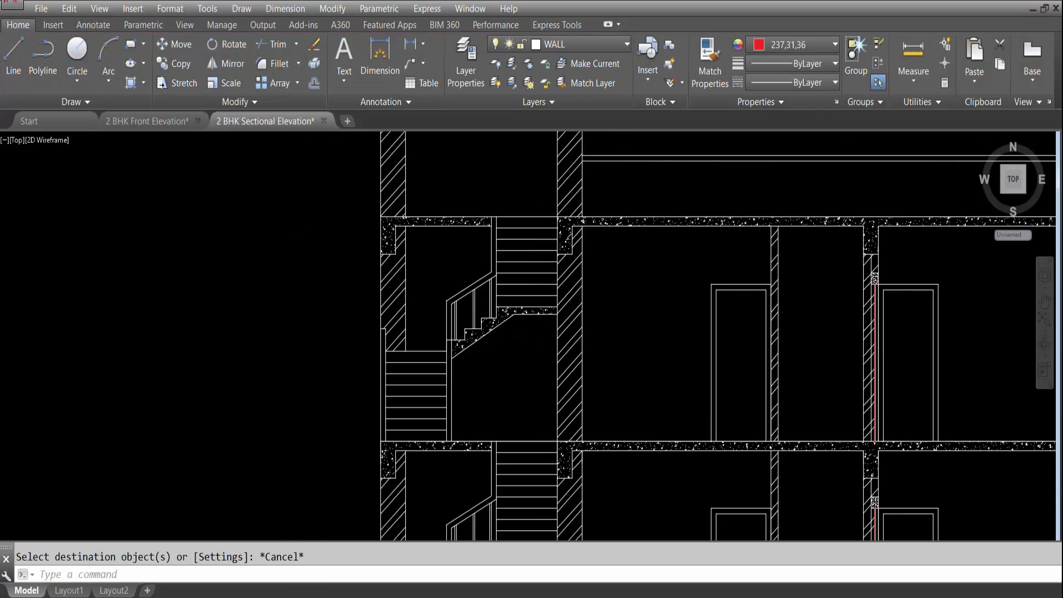
scroll(531, 343, "up", 6)
left_click(532, 348)
left_click(505, 304)
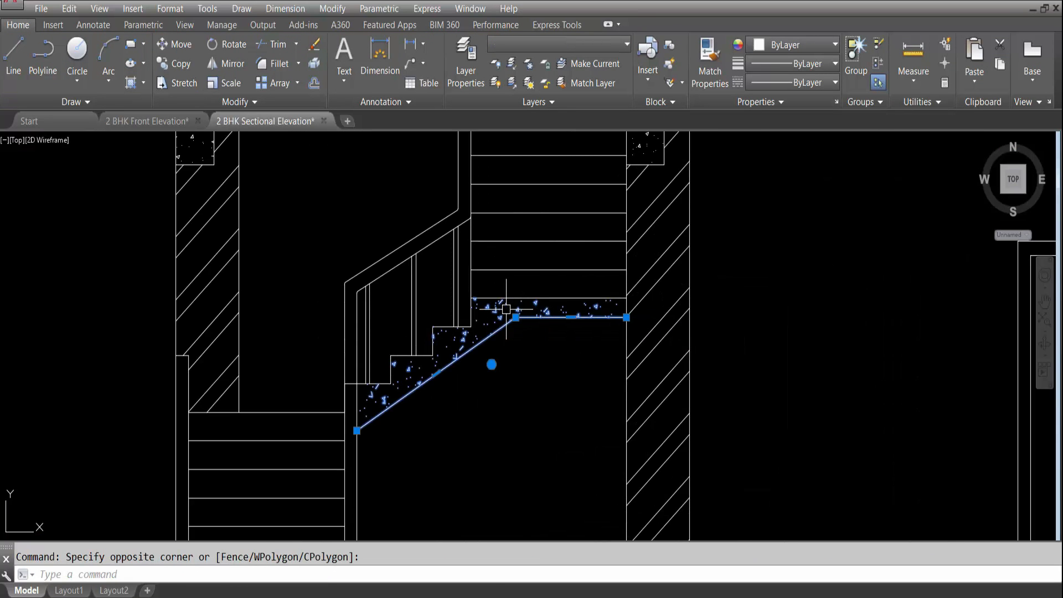
type("o")
key("Return")
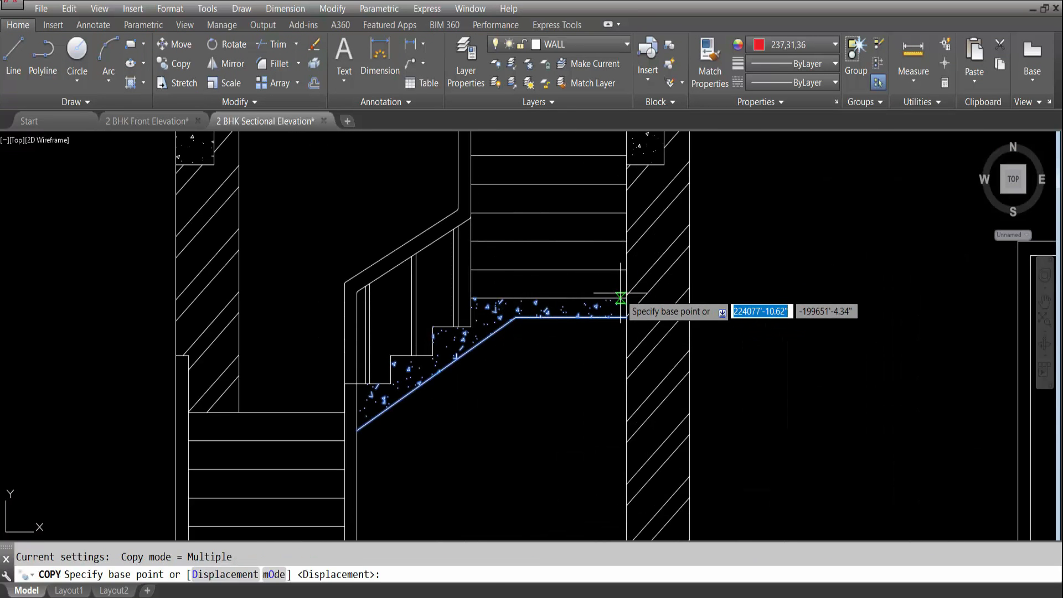
left_click(626, 297)
scroll(626, 298, "down", 4)
scroll(628, 451, "up", 4)
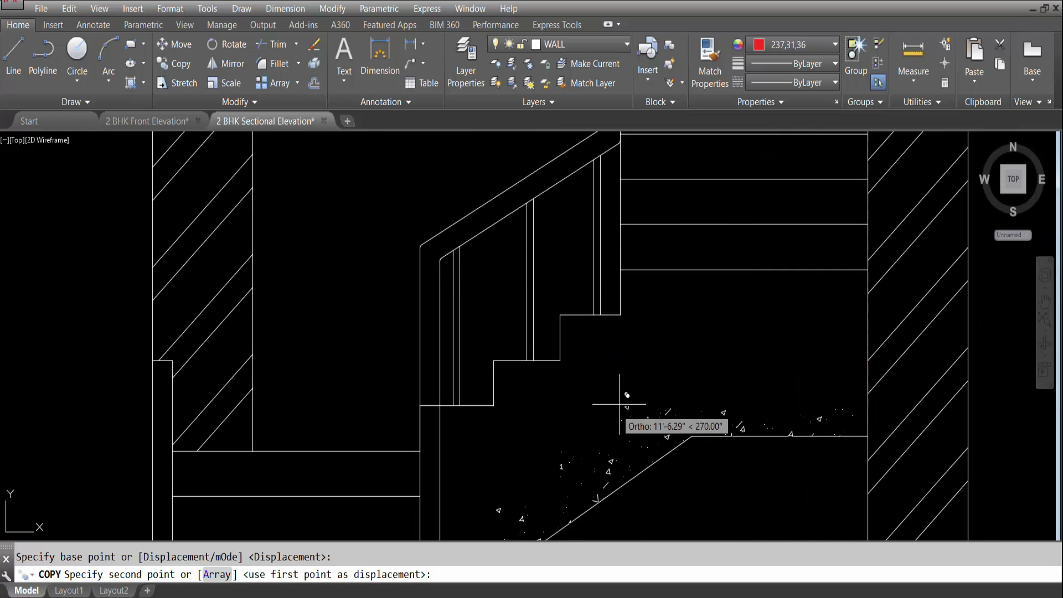
left_click(861, 267)
Place further copies of the stair slab lines and concrete hatch at the landings of the two lowest storeys.
scroll(831, 221, "down", 4)
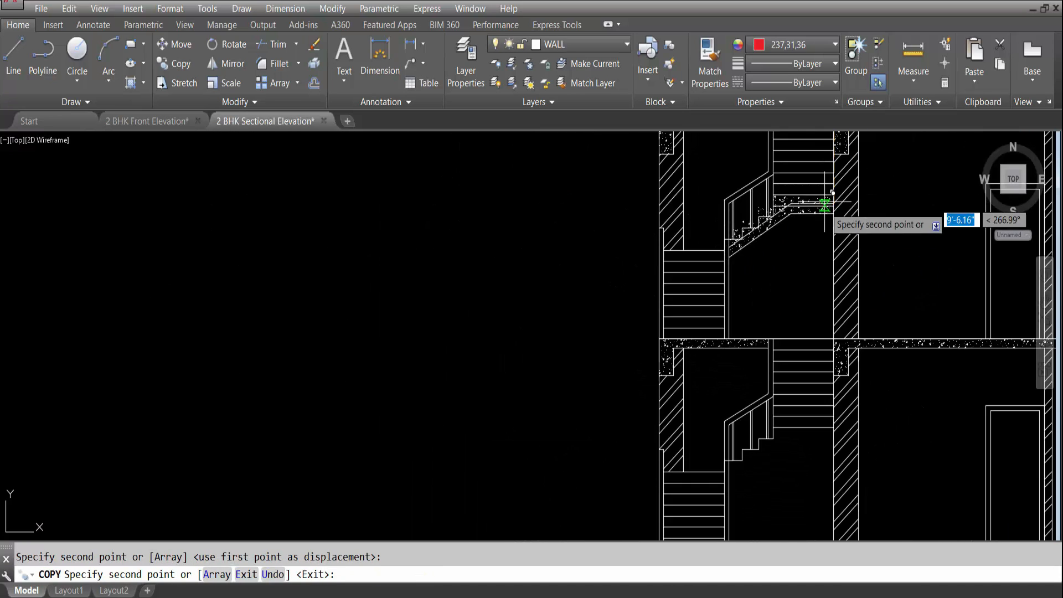
scroll(772, 460, "up", 2)
left_click(913, 391)
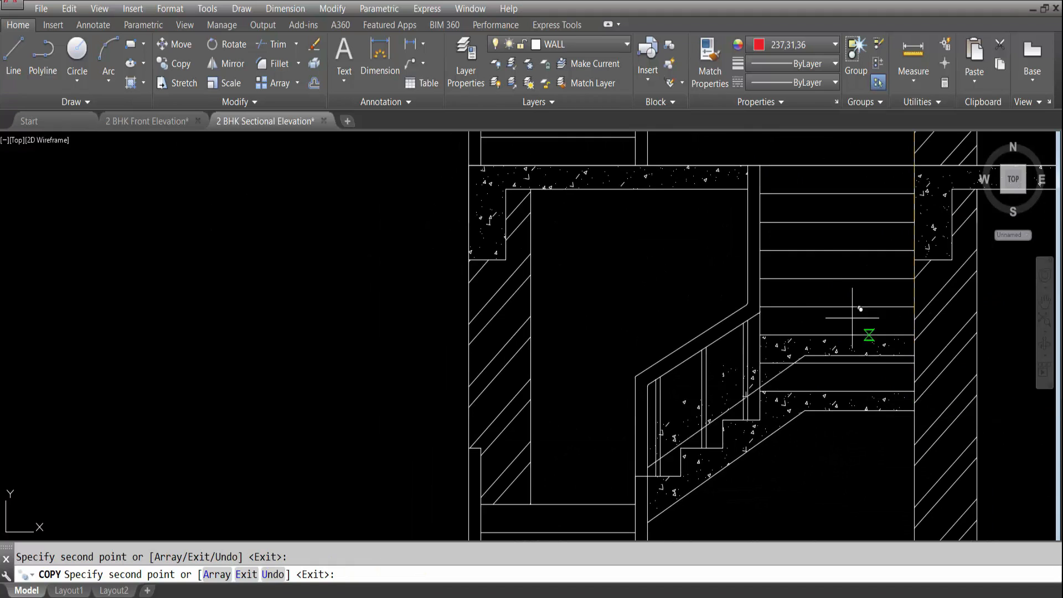
scroll(866, 344, "down", 5)
scroll(857, 360, "up", 5)
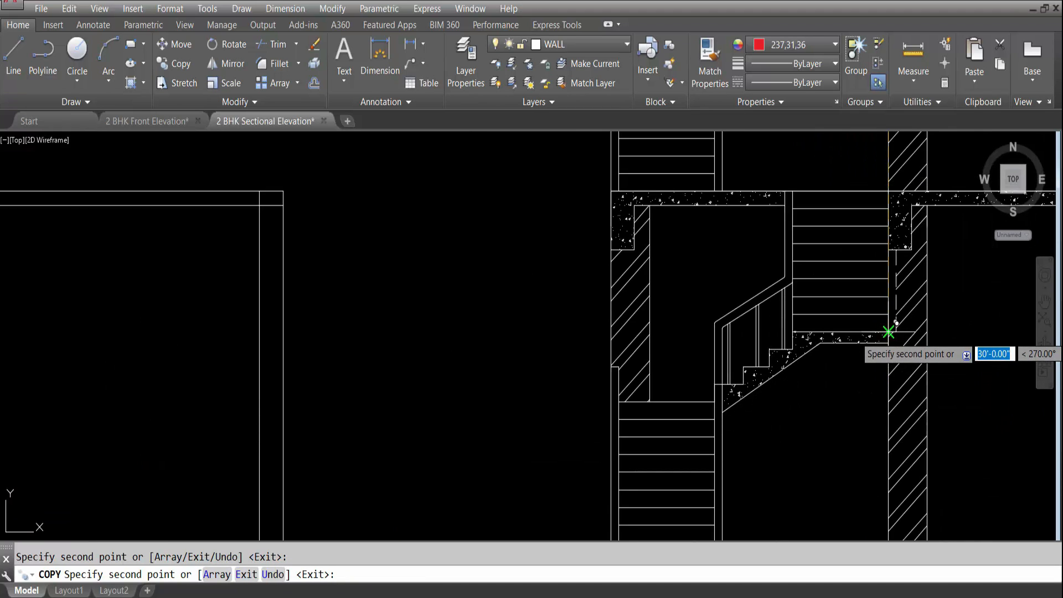
scroll(888, 332, "down", 6)
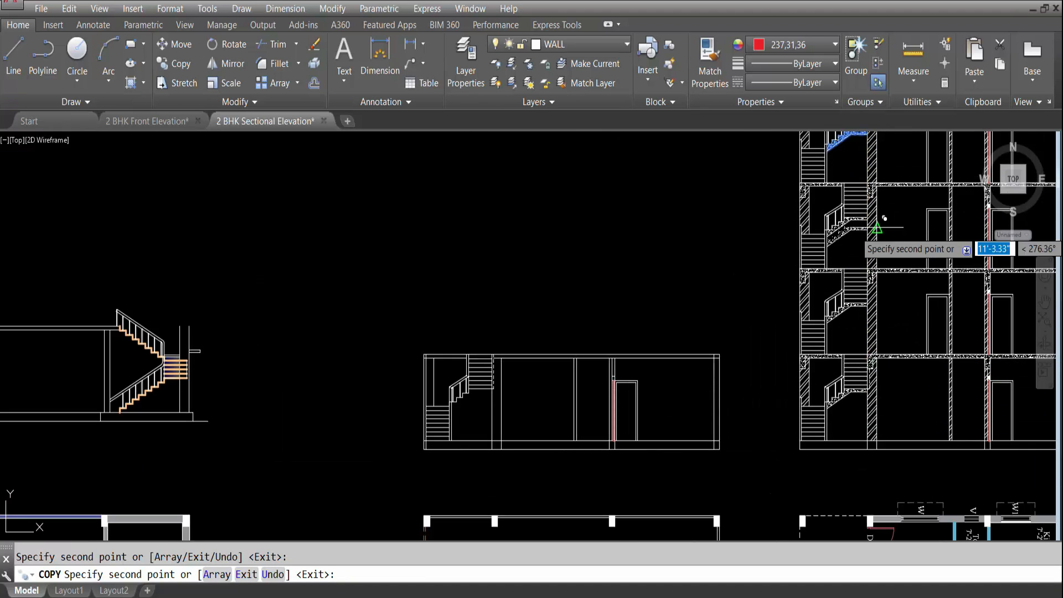
middle_click_drag(858, 282, 852, 327)
key("Escape")
Examine the stair slab, wall and floor hatching on every storey, and the sectional elevation beside the plans and front elevation.
scroll(831, 255, "down", 6)
scroll(835, 310, "up", 6)
scroll(836, 310, "up", 4)
scroll(647, 435, "down", 4)
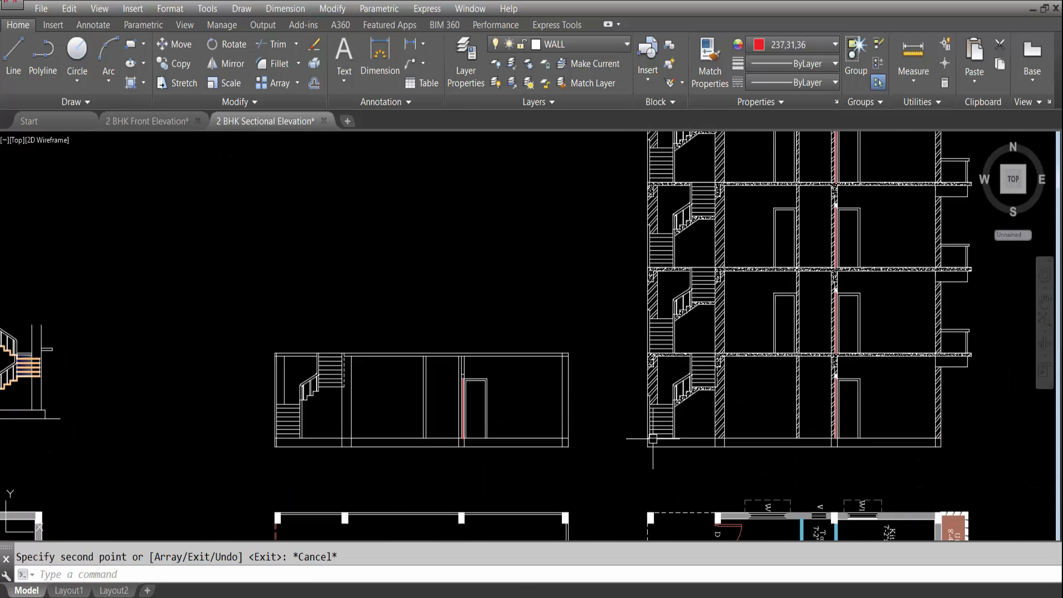
scroll(739, 355, "up", 3)
scroll(673, 379, "down", 3)
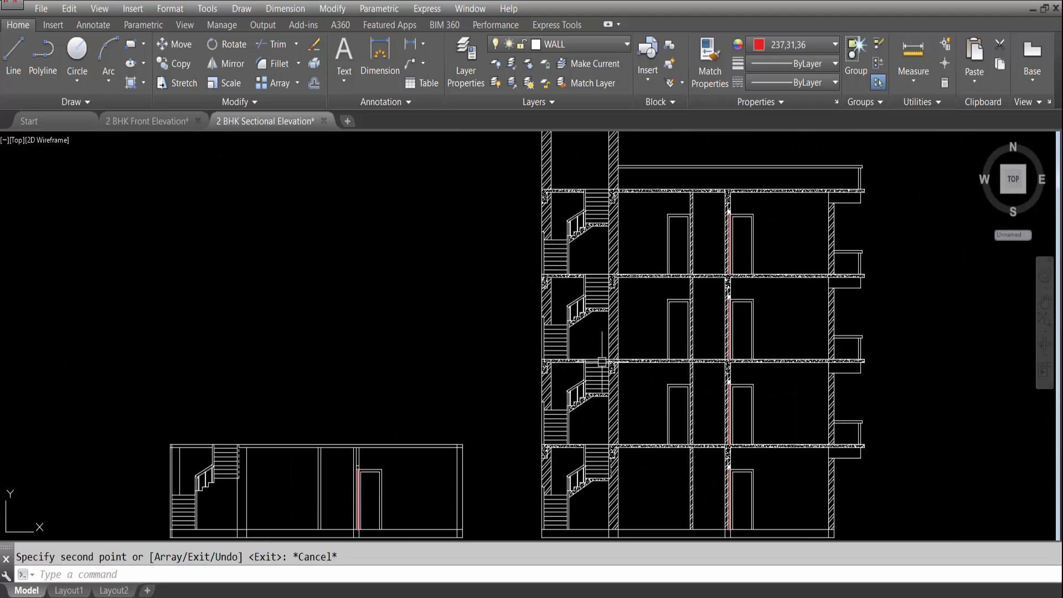
scroll(625, 235, "up", 5)
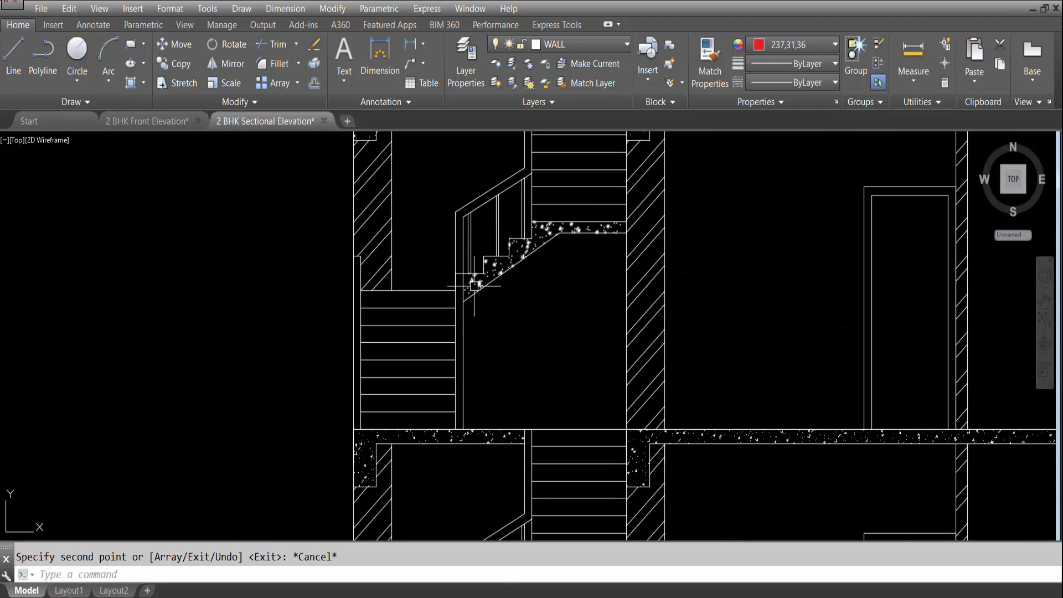
scroll(443, 228, "down", 4)
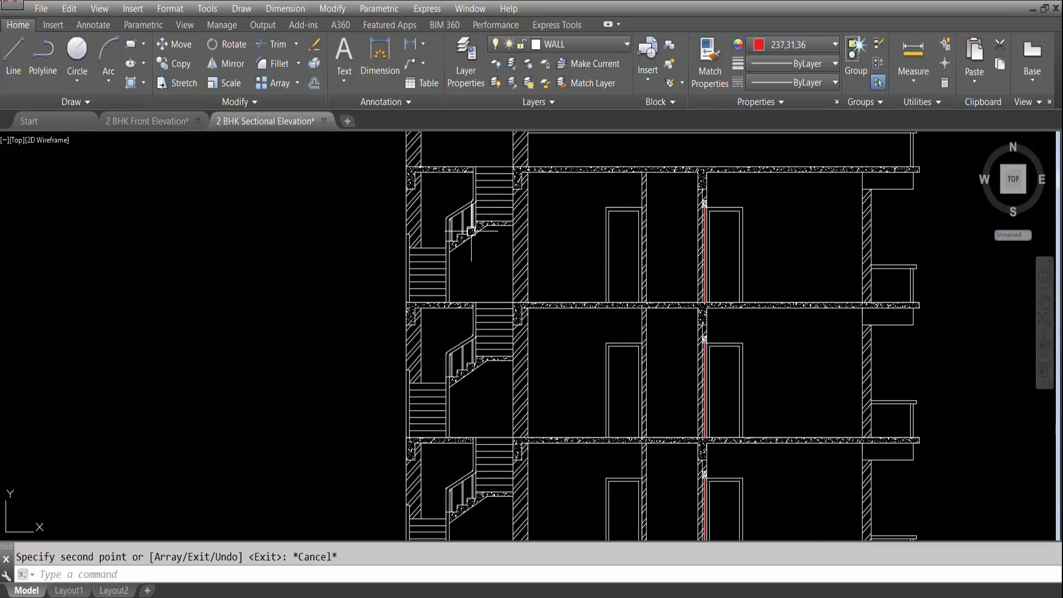
scroll(486, 218, "down", 4)
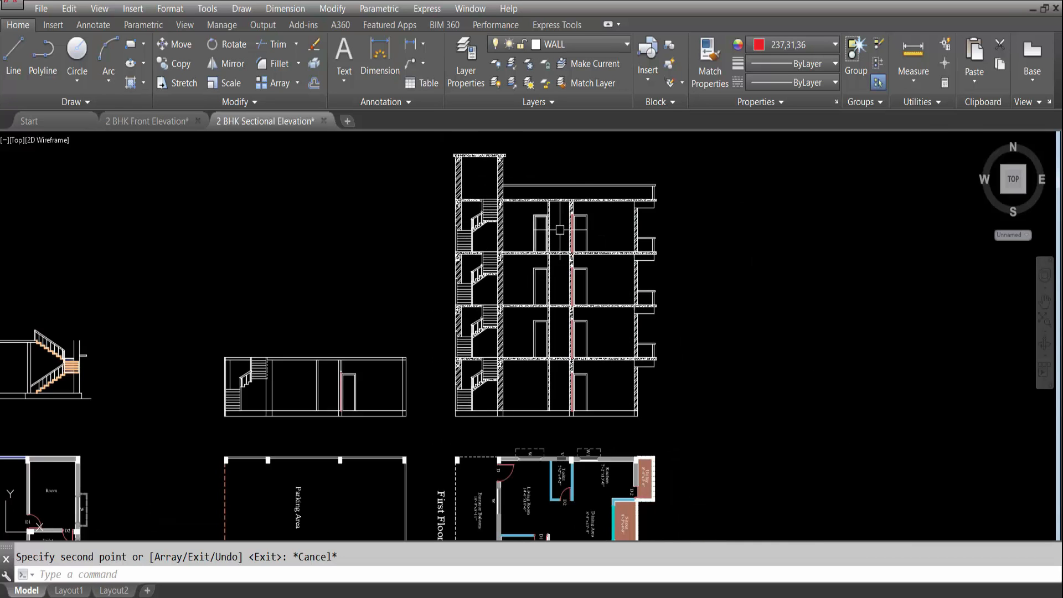
scroll(559, 229, "up", 6)
scroll(550, 215, "down", 4)
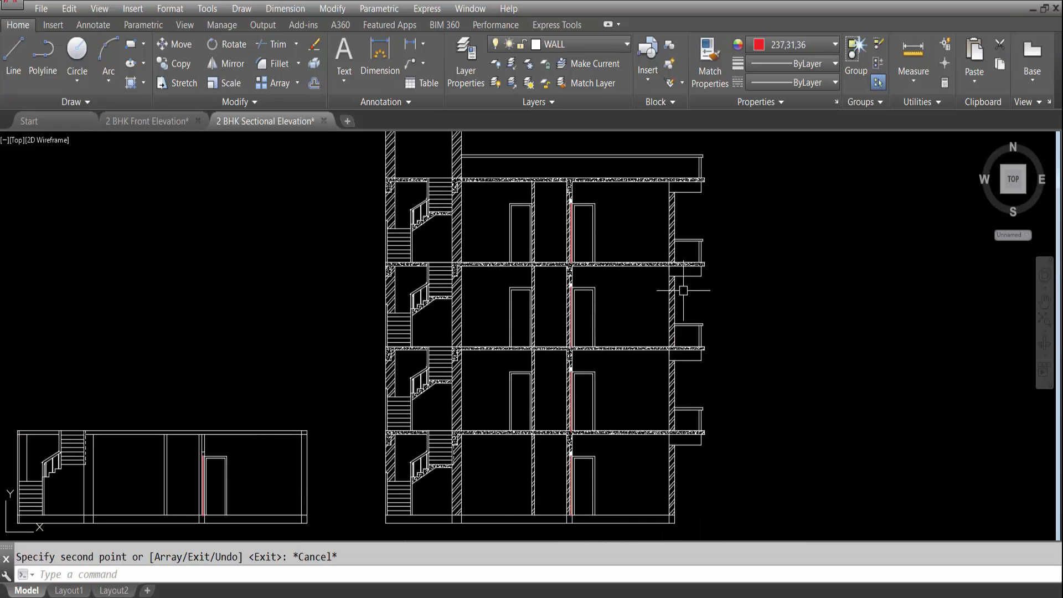
scroll(664, 287, "up", 2)
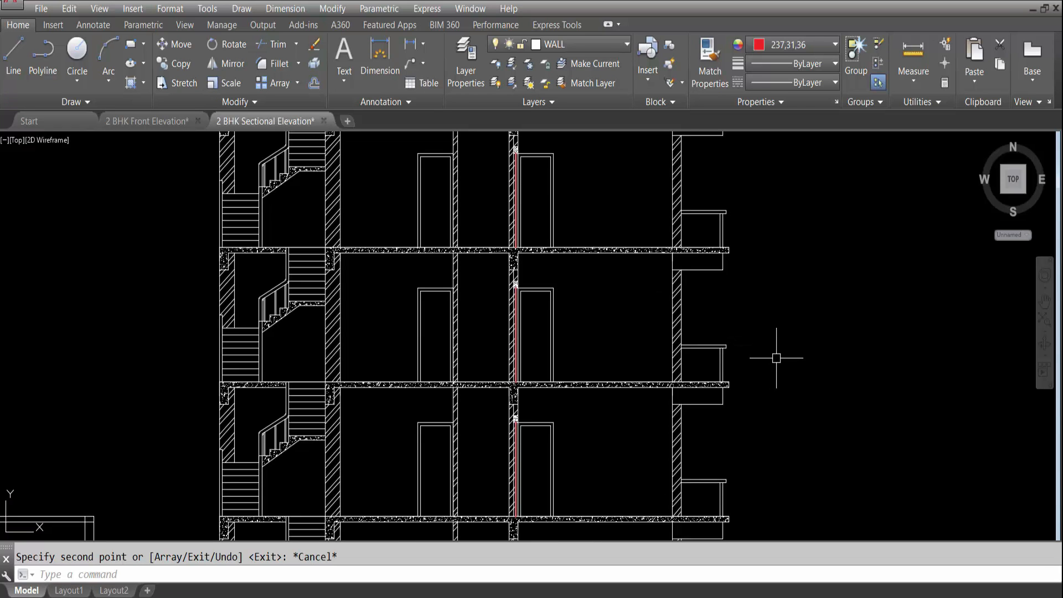
scroll(751, 323, "down", 7)
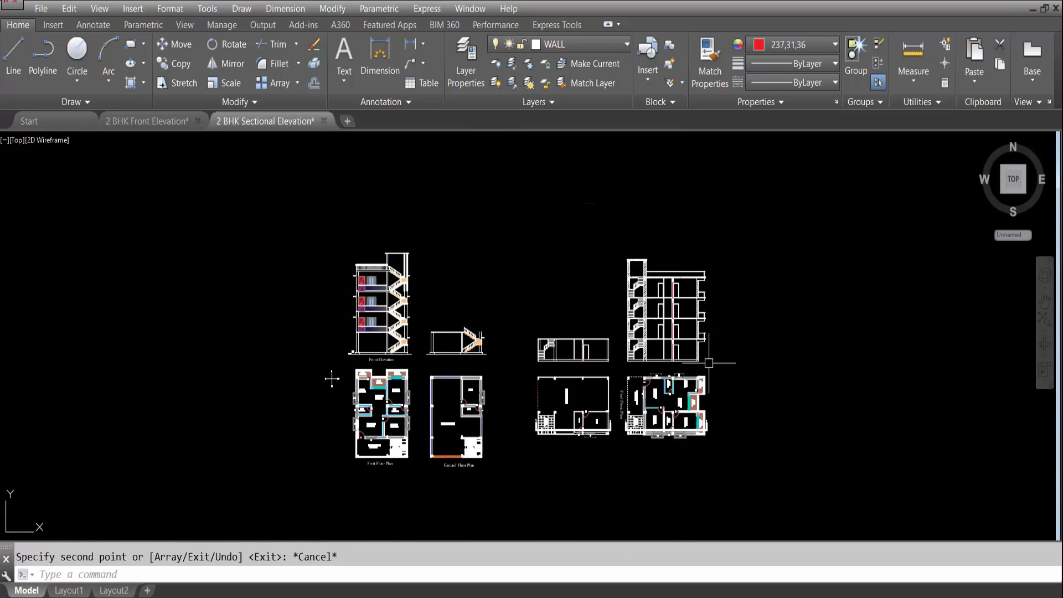
scroll(693, 434, "up", 3)
scroll(693, 467, "up", 4)
scroll(730, 469, "down", 6)
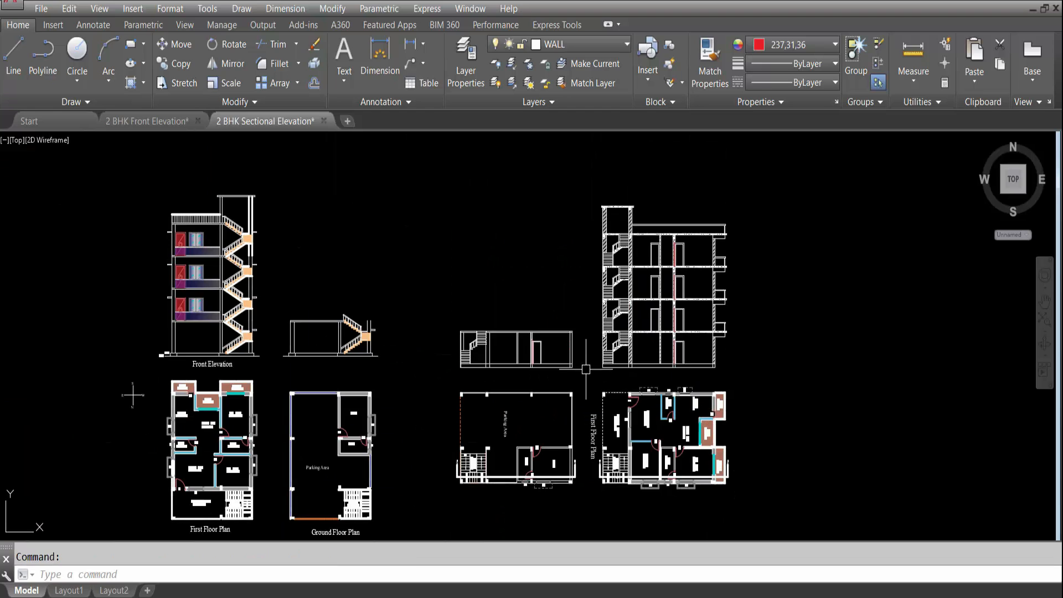
Hatch the balcony parapet panels on the three upper floors with the ANSI32 pattern at scale 25.
key("Return")
scroll(720, 280, "up", 5)
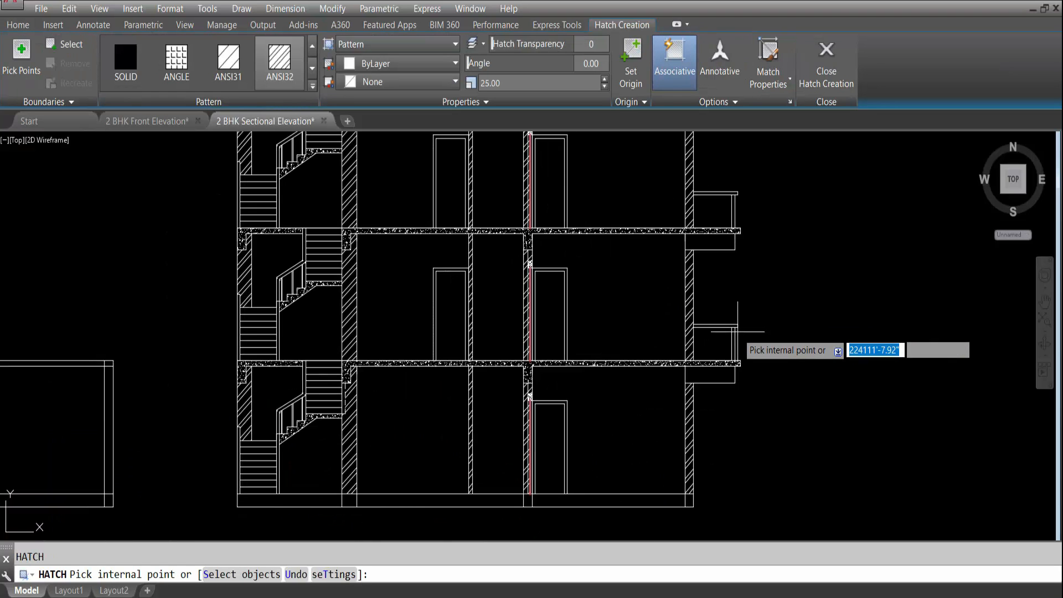
left_click(719, 345)
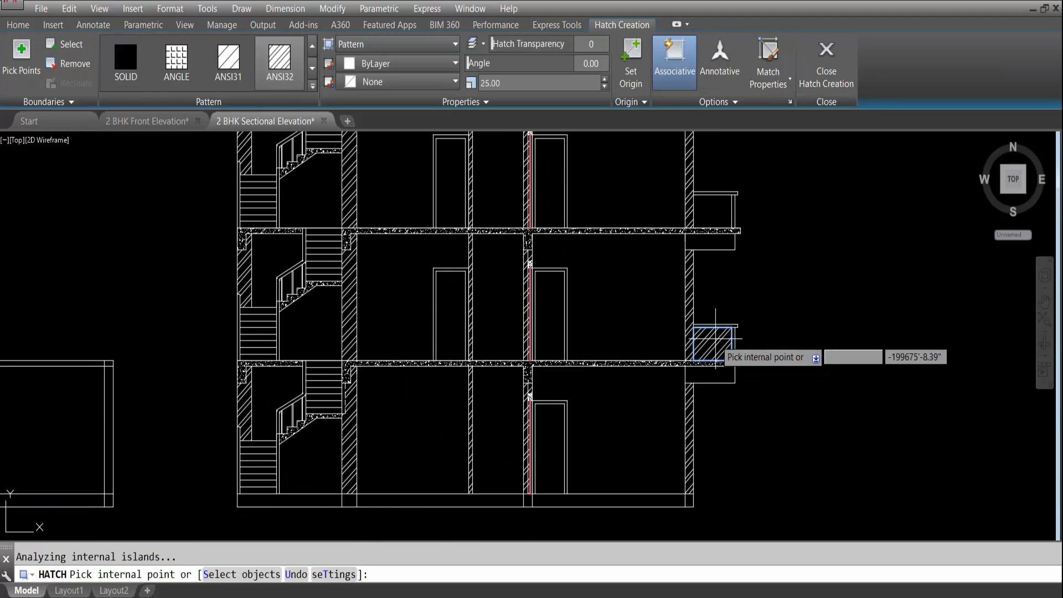
key("Return")
key("Return")
left_click(717, 211)
key("Return")
key("Return")
scroll(739, 243, "down", 5)
scroll(733, 216, "up", 5)
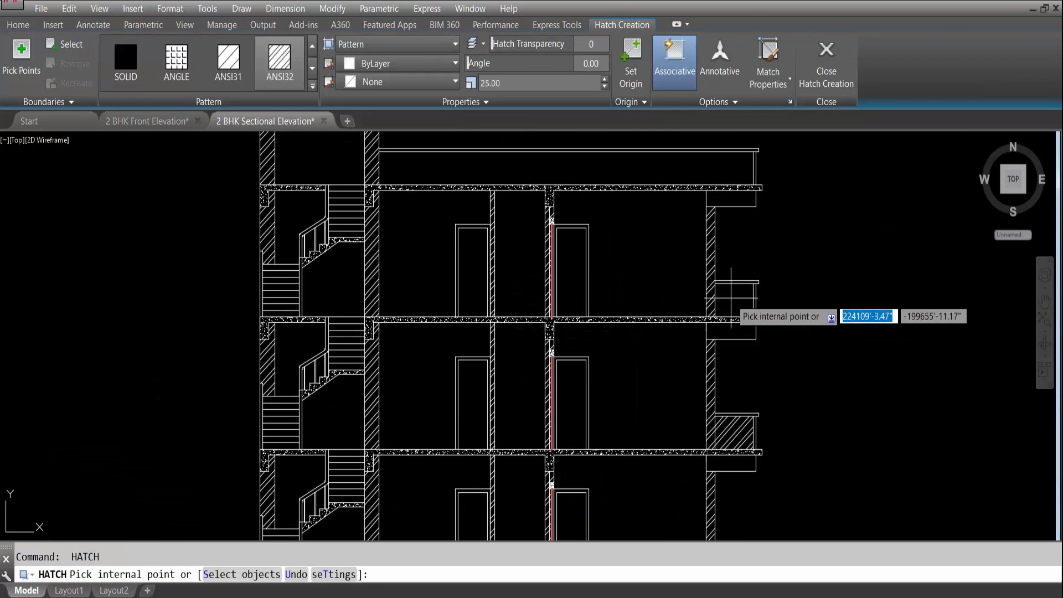
key("Return")
scroll(797, 321, "down", 5)
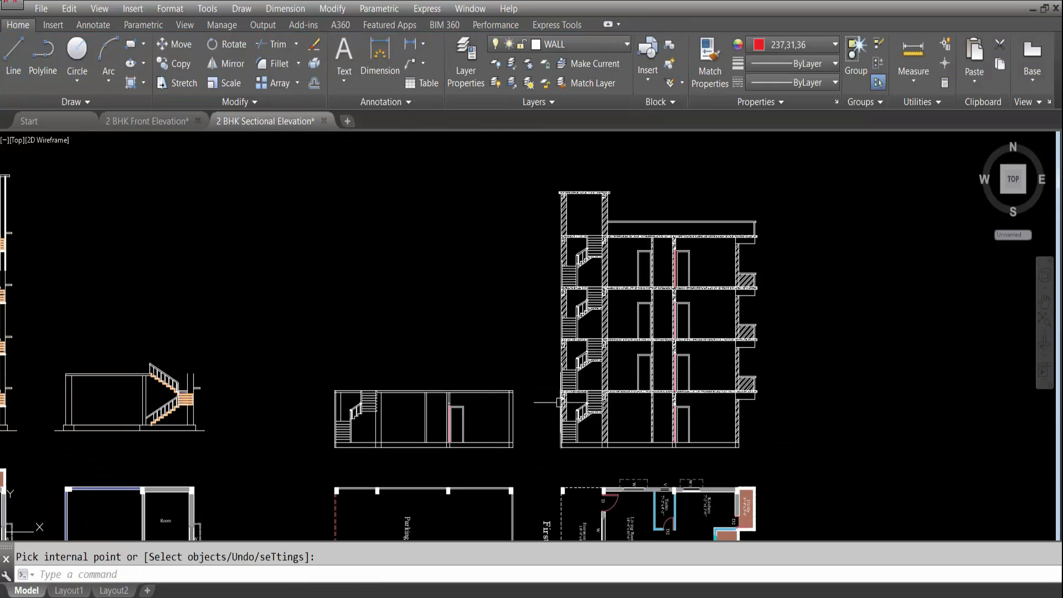
Match the front elevation's blue gradient parapet hatch onto the three balcony parapet hatches of the section.
scroll(377, 430, "down", 5)
scroll(387, 387, "up", 7)
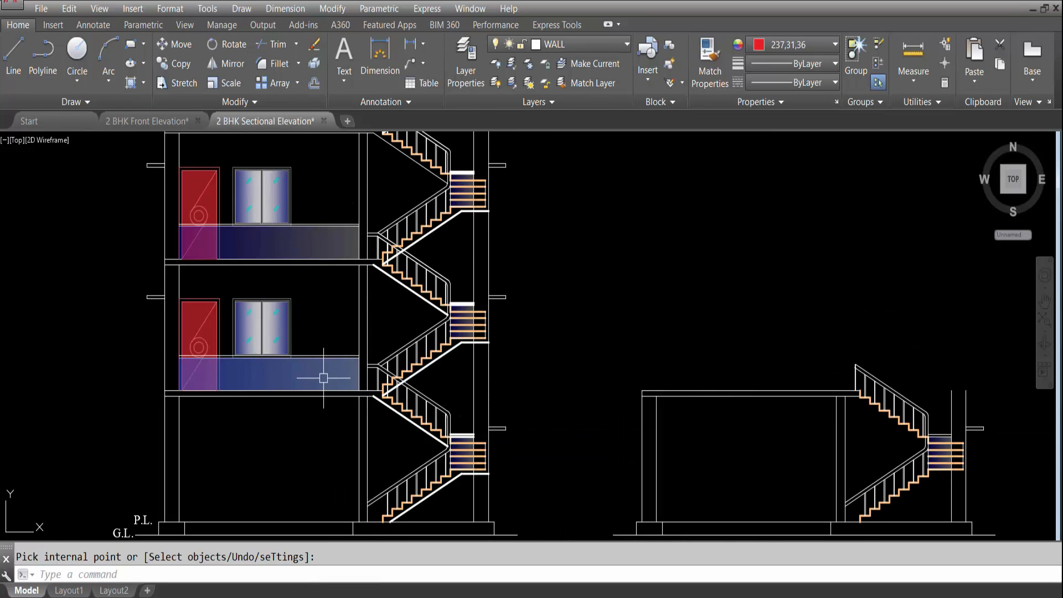
left_click(310, 375)
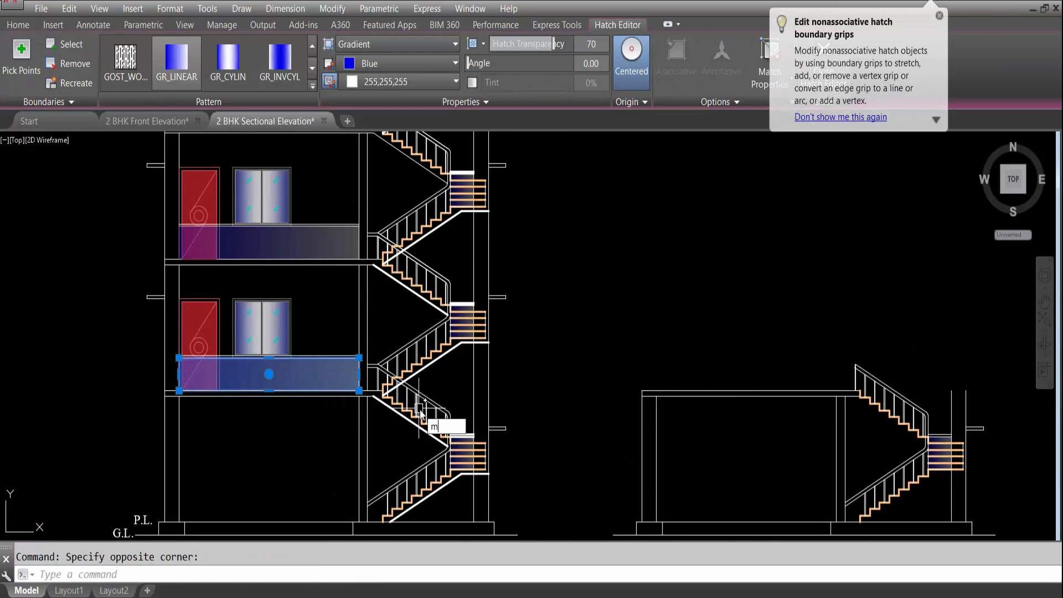
type("ma")
key("Return")
scroll(254, 441, "down", 5)
scroll(592, 426, "up", 8)
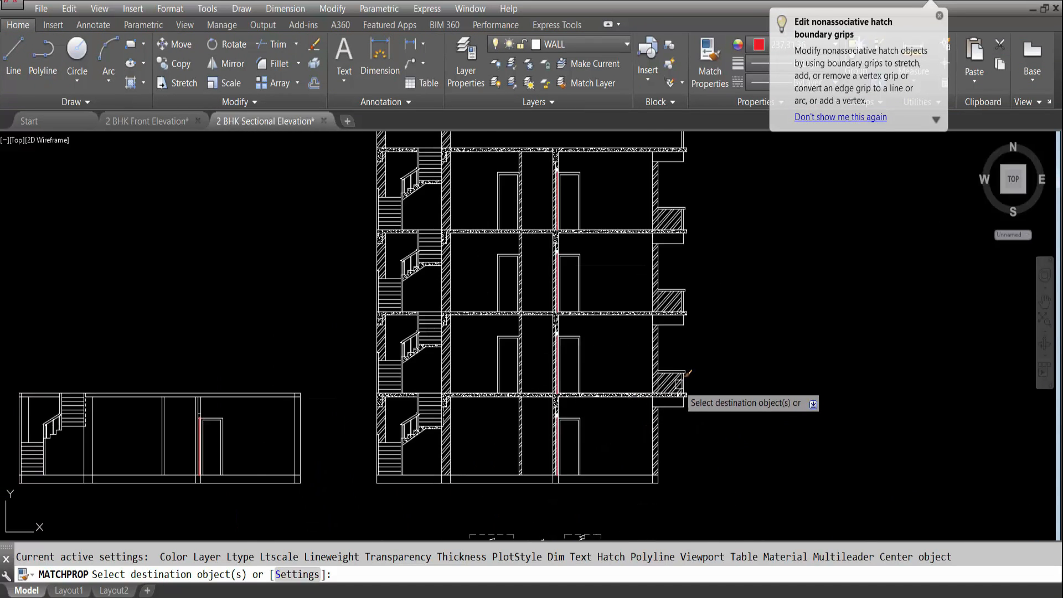
left_click(674, 383)
scroll(702, 360, "down", 3)
scroll(695, 357, "up", 3)
scroll(702, 343, "down", 4)
scroll(702, 337, "up", 3)
left_click(702, 339)
scroll(739, 260, "down", 3)
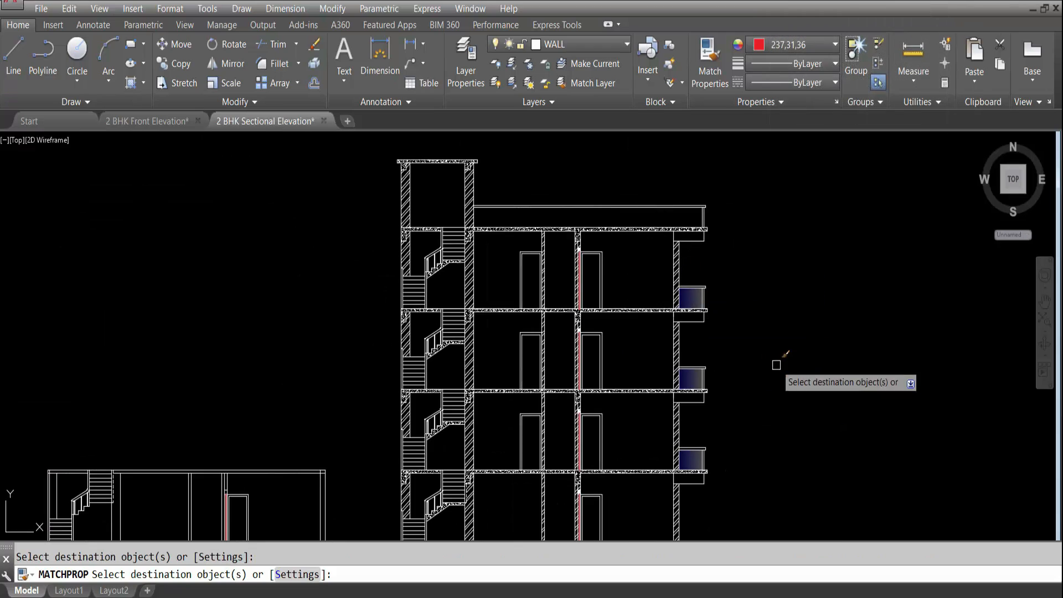
key("Escape")
Hatch the roof parapet band above the top floor slab with the ANSI32 pattern at scale 25.
scroll(714, 243, "down", 2)
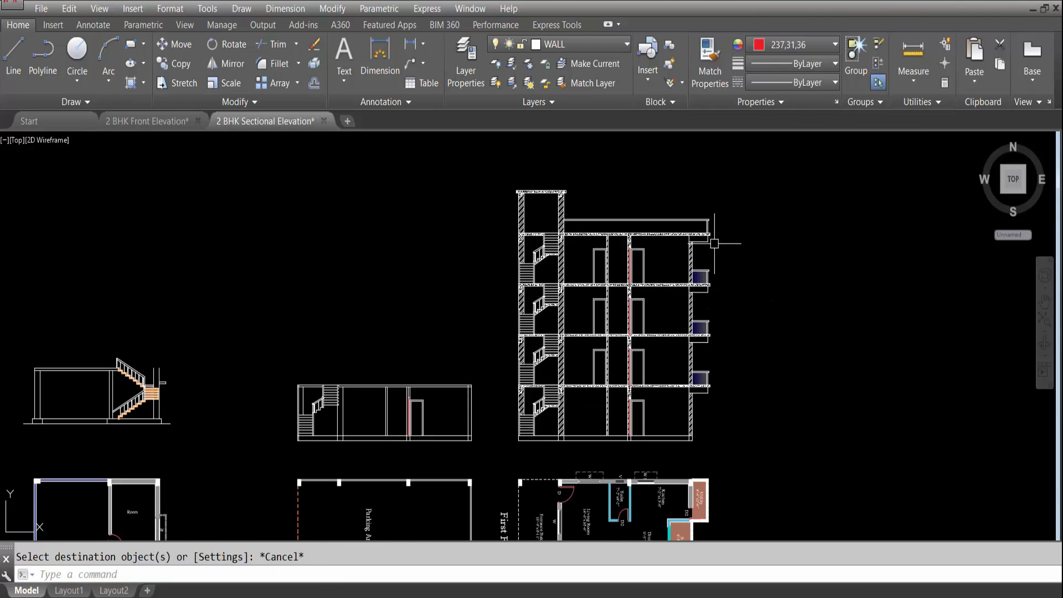
scroll(695, 197, "down", 2)
scroll(653, 216, "up", 4)
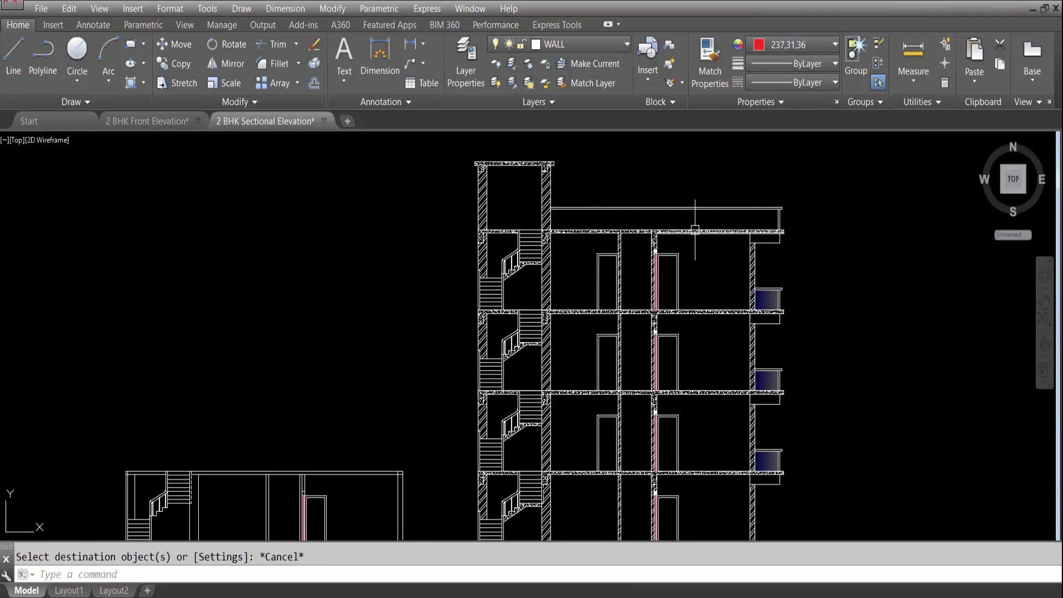
key("Return")
left_click(692, 220)
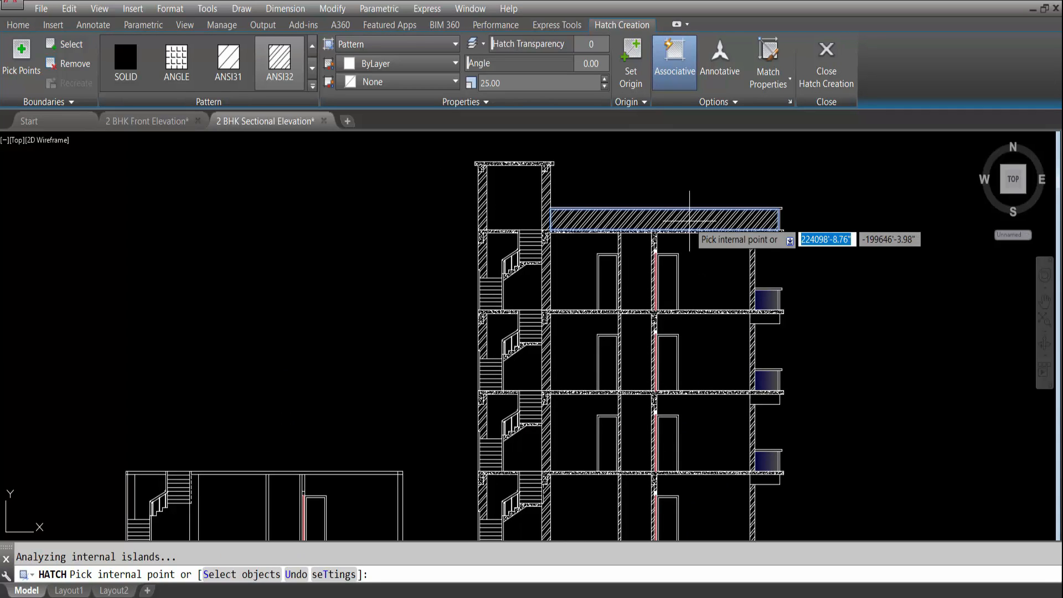
Match the top balcony's gradient hatch properties onto the roof parapet hatch and save the drawing.
scroll(767, 308, "up", 2)
scroll(769, 307, "up", 2)
left_click(771, 287)
type("ma")
key("Return")
scroll(767, 352, "down", 4)
left_click(712, 243)
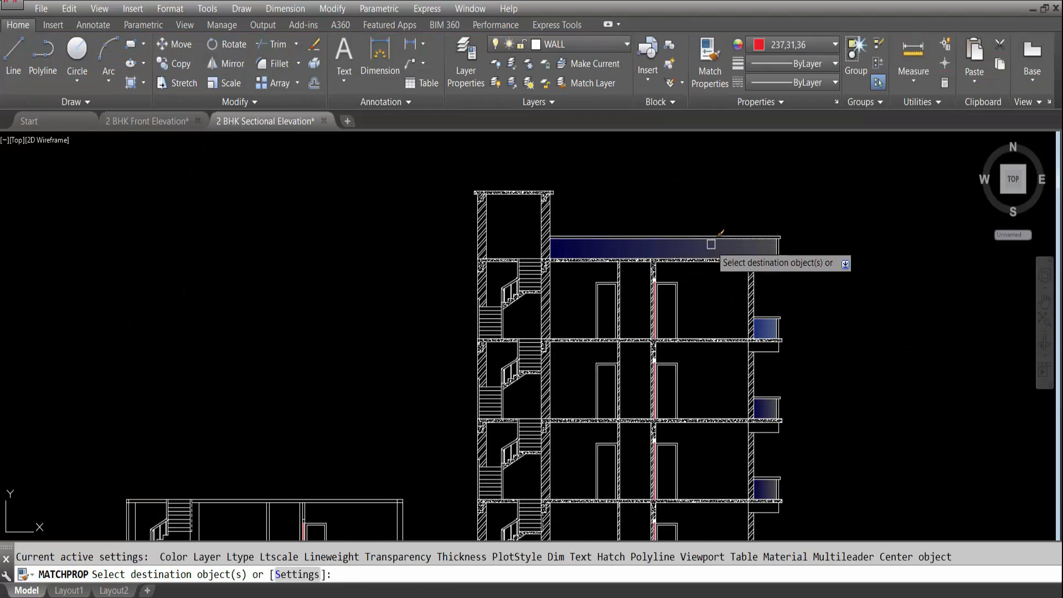
key("Escape")
scroll(705, 193, "down", 2)
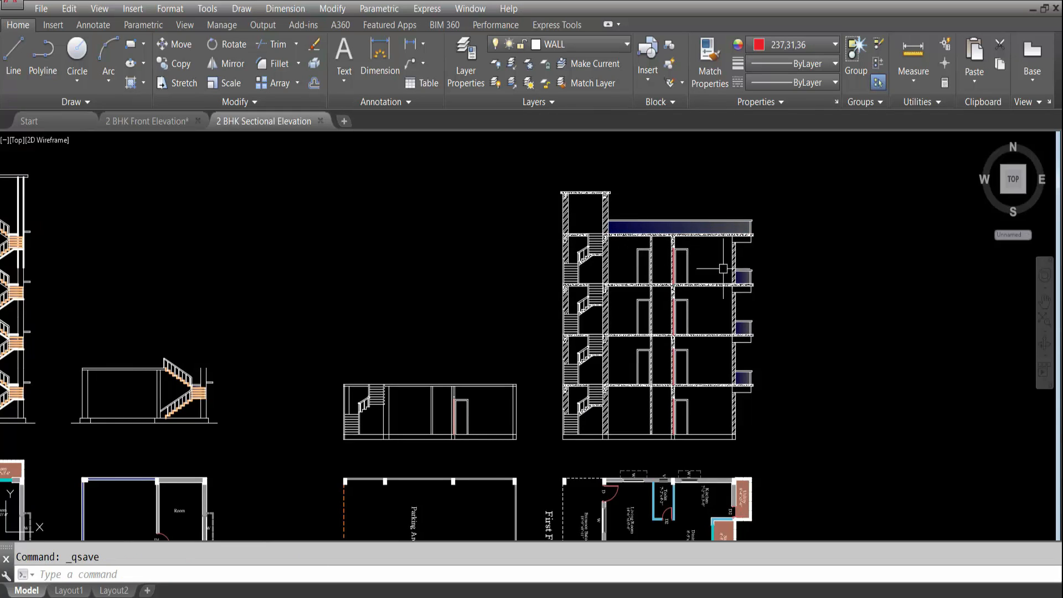
Offset the ground floor line at the top of the section's plinth 1 inch downward.
scroll(718, 320, "up", 2)
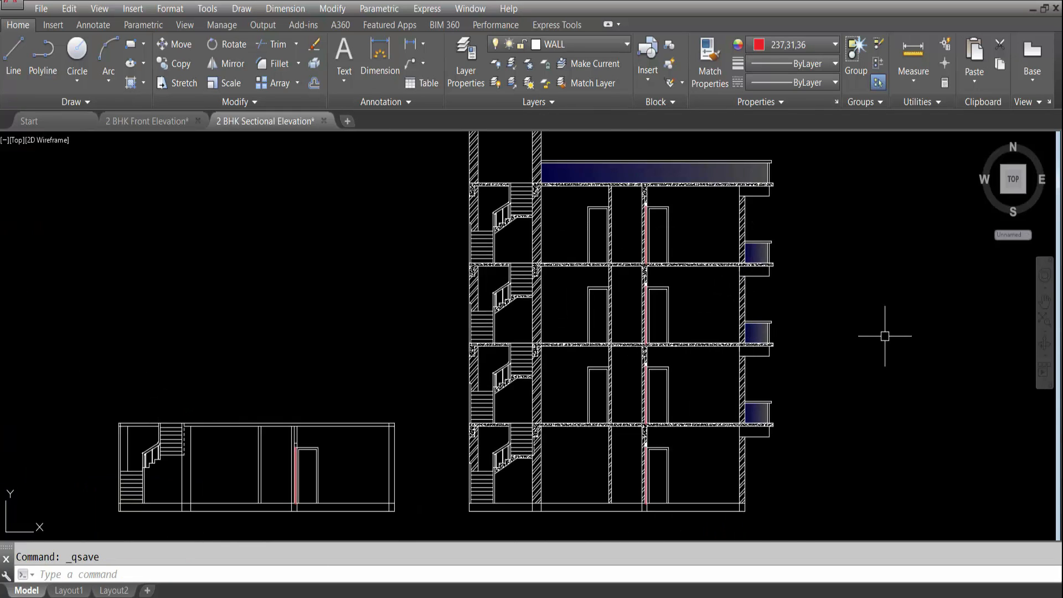
scroll(884, 336, "down", 3)
scroll(703, 456, "up", 3)
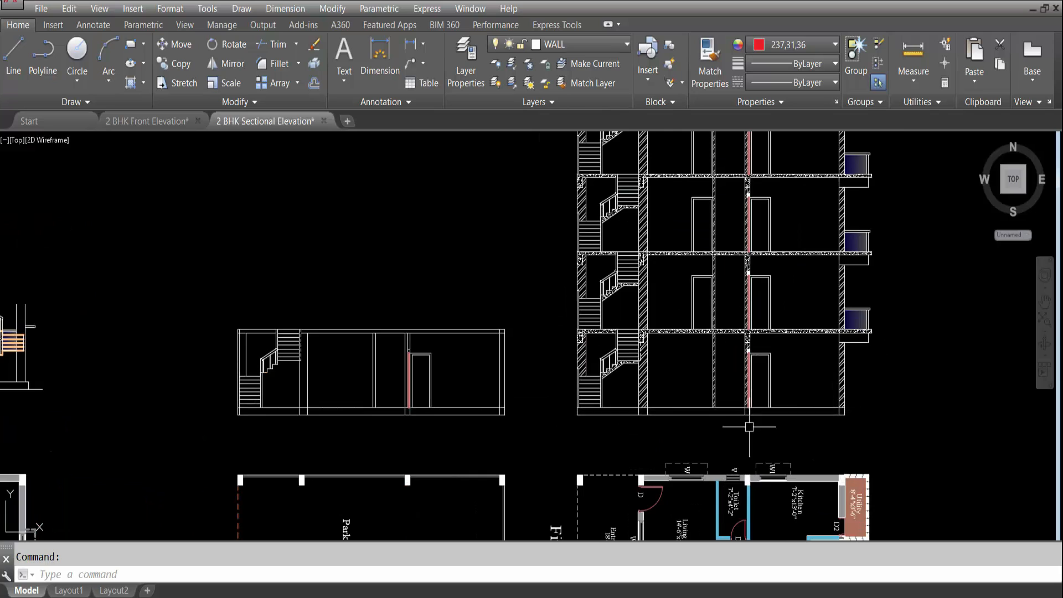
scroll(720, 424, "up", 5)
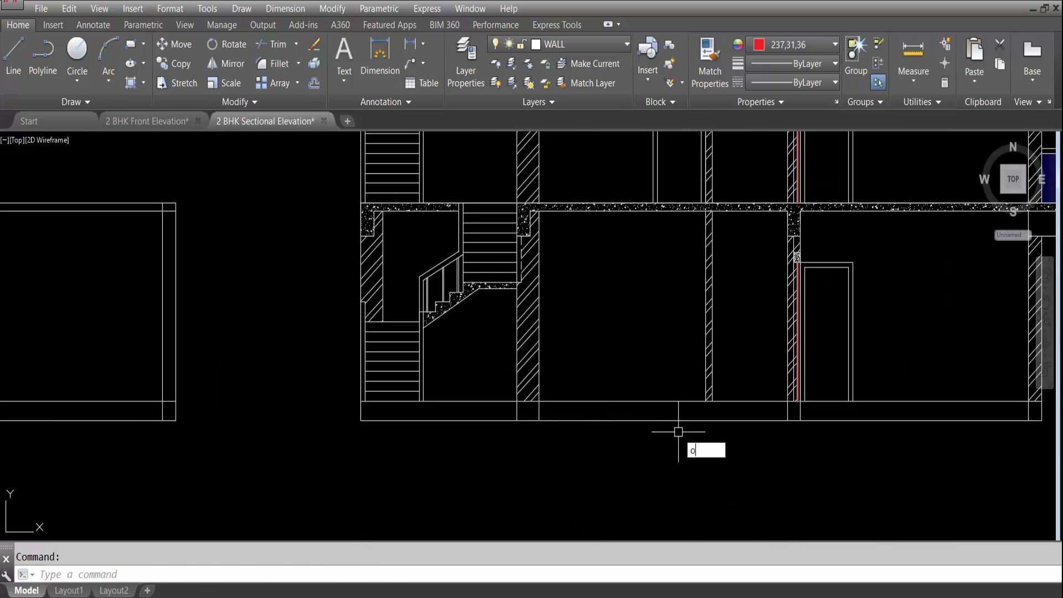
key("Return")
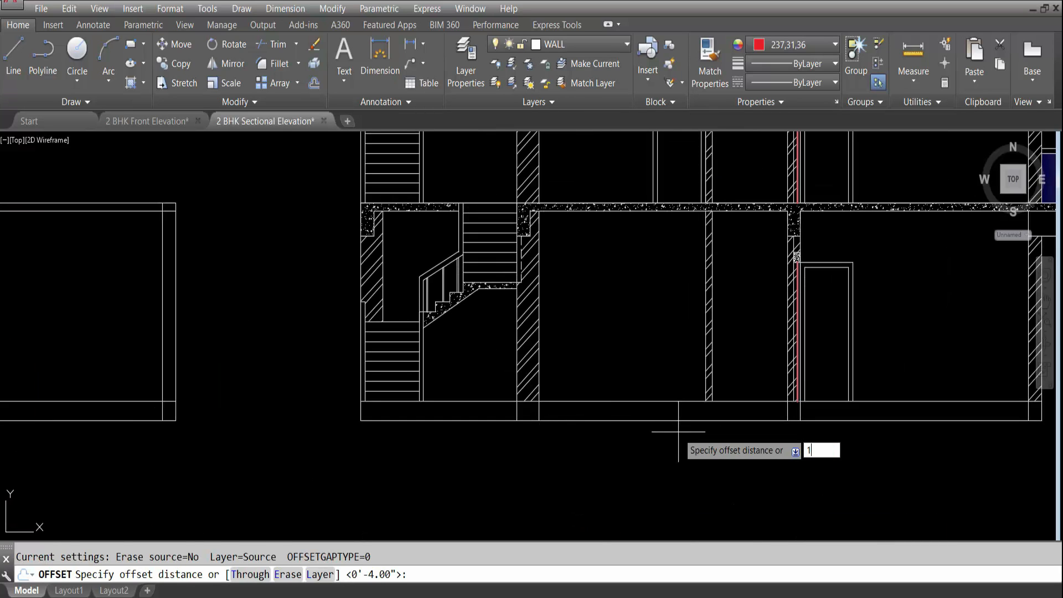
type("1")
key("Return")
left_click(669, 401)
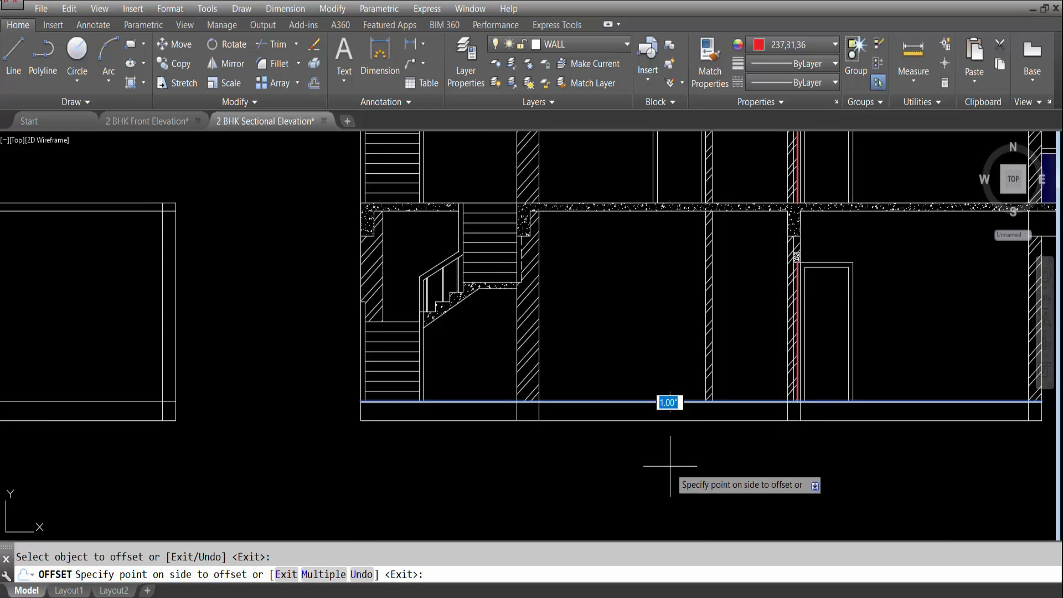
scroll(655, 453, "up", 2)
left_click(649, 464)
key("Return")
key("Return")
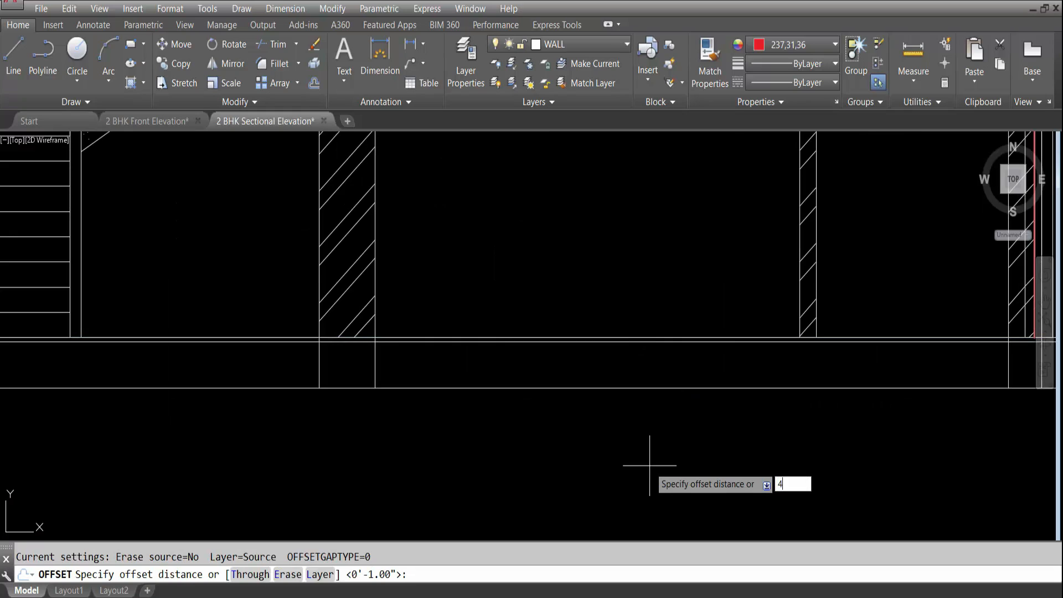
key("Return")
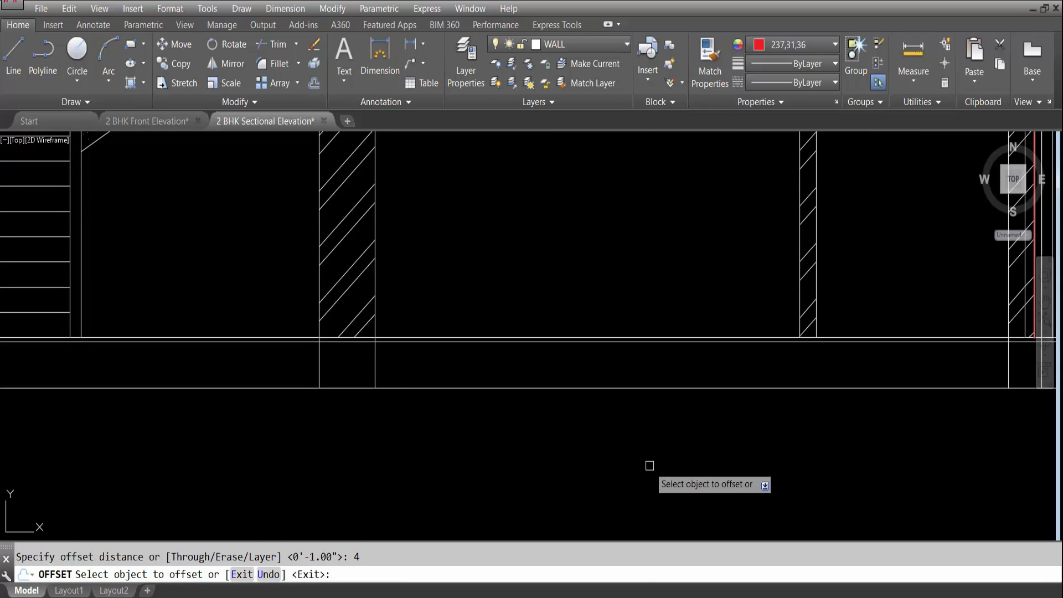
scroll(641, 347, "up", 1)
left_click(629, 341)
scroll(630, 366, "down", 2)
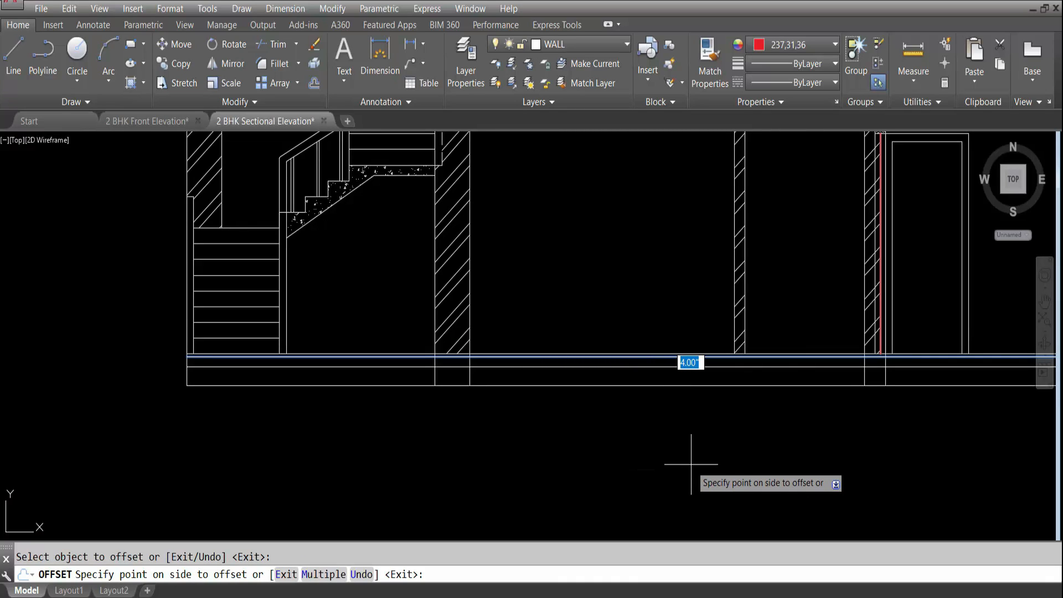
key("Return")
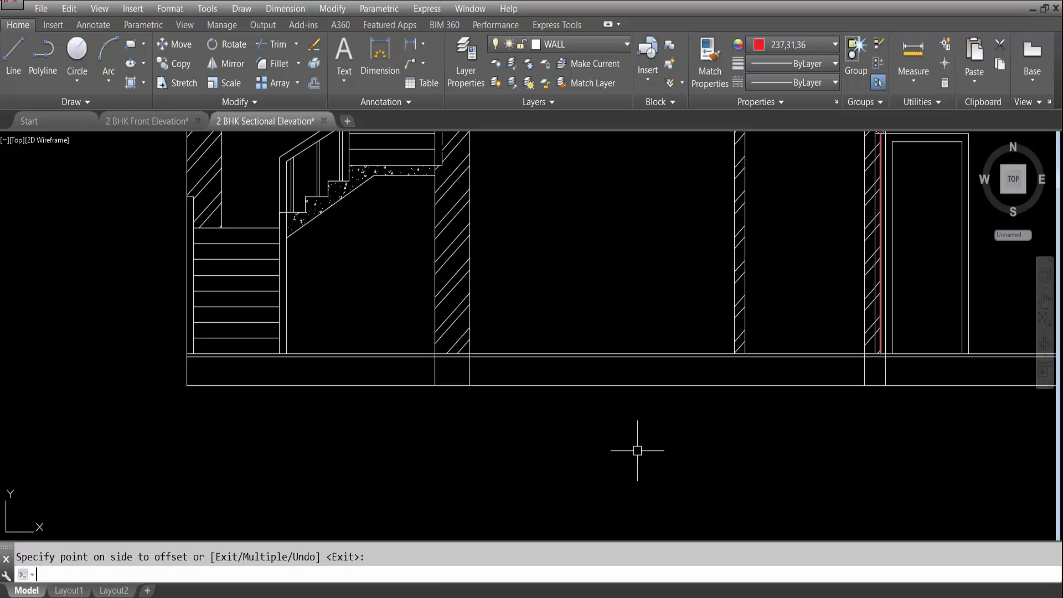
Offset the new floor finish line 4 inches downward into the plinth.
key("Return")
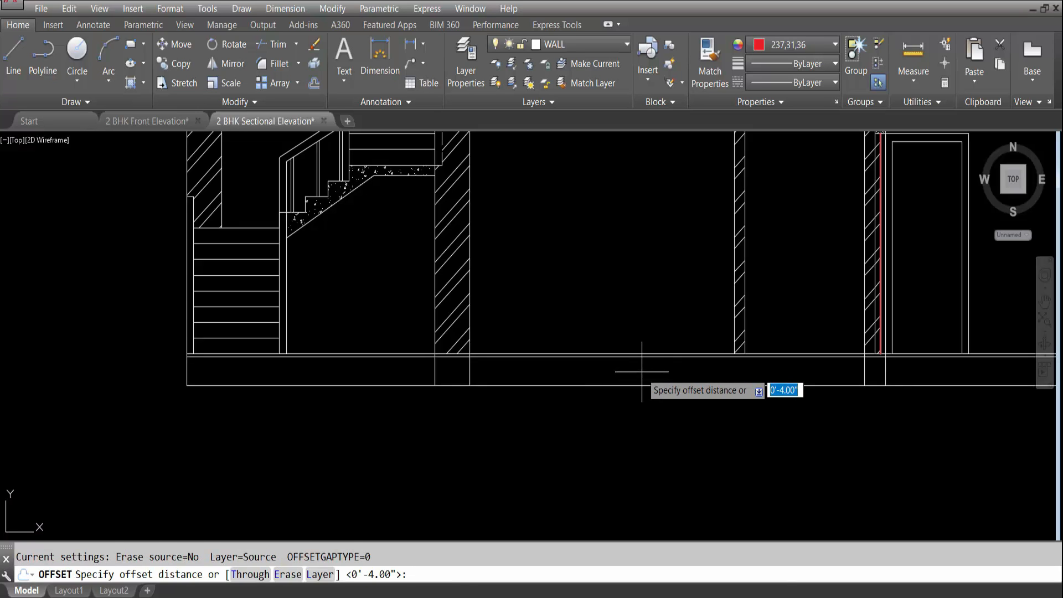
type("4")
key("Return")
left_click(629, 355)
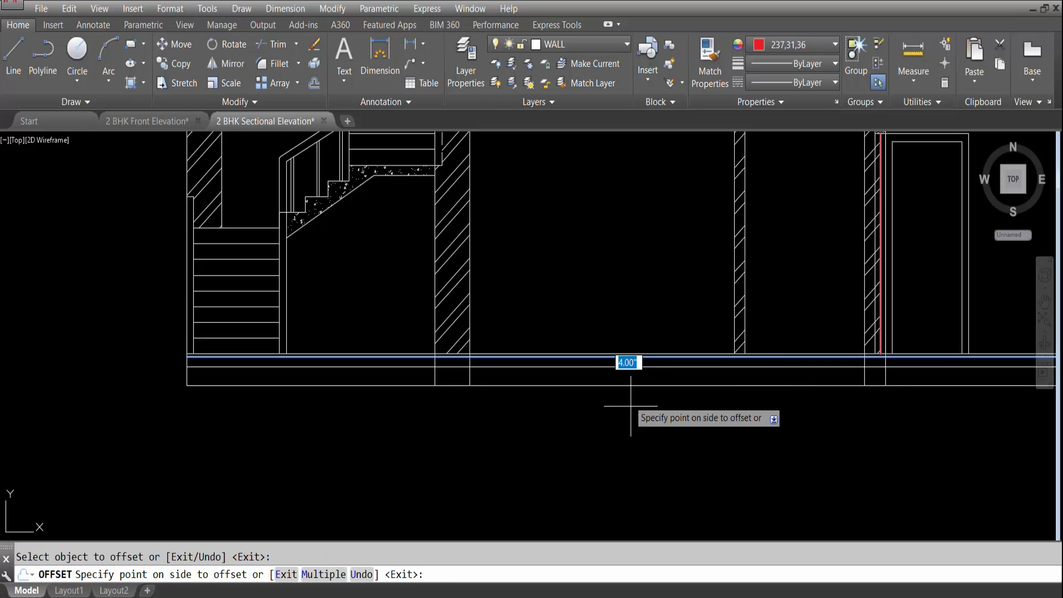
left_click(648, 453)
key("Escape")
Try to trim the floor line and its two offset lines where the walls cross the plinth.
scroll(518, 400, "down", 2)
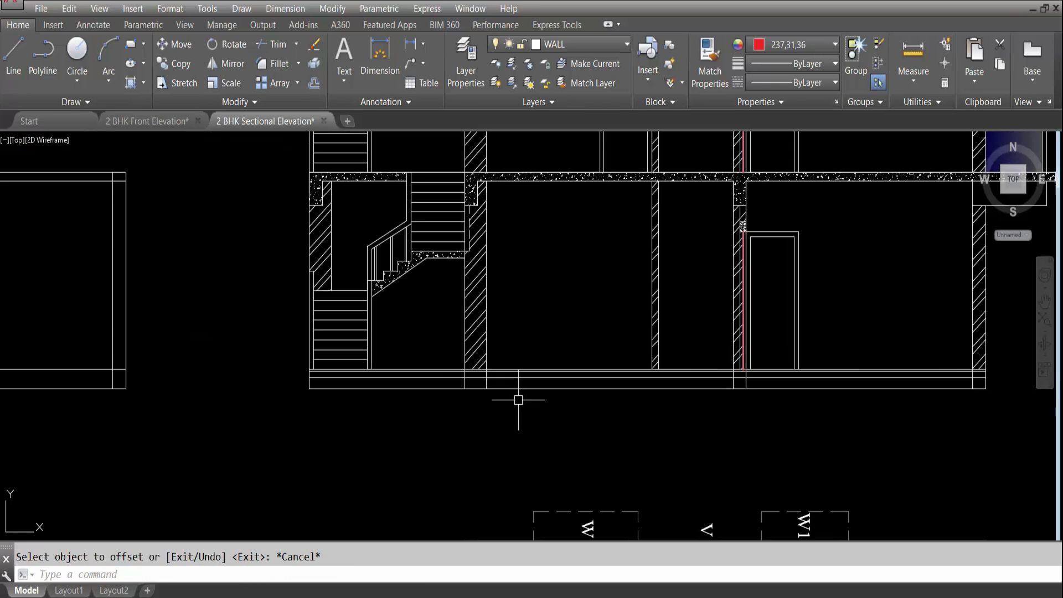
type("tr")
key("Return")
scroll(478, 381, "up", 6)
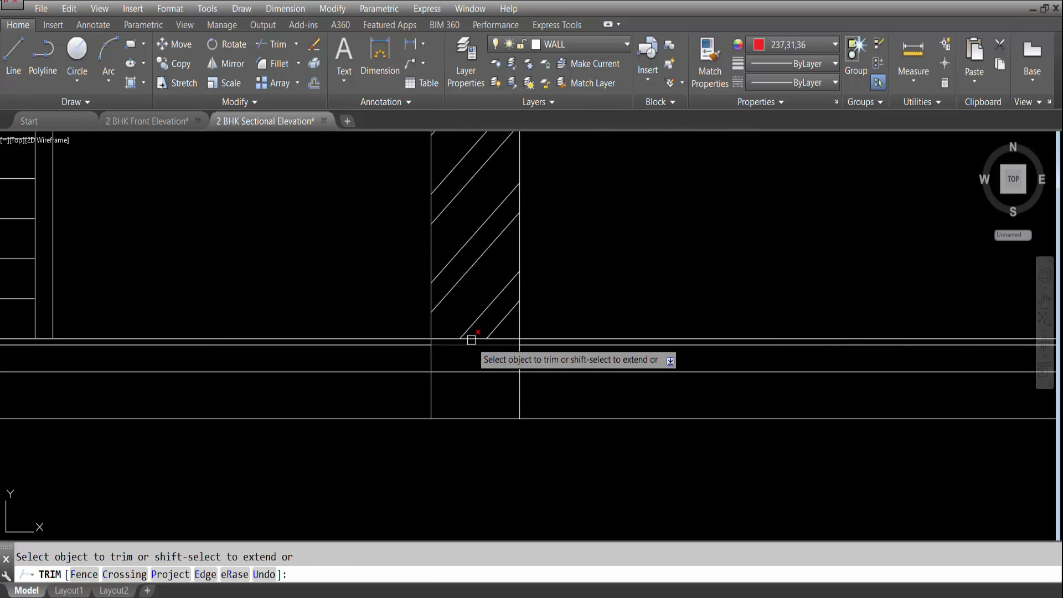
scroll(473, 387, "down", 5)
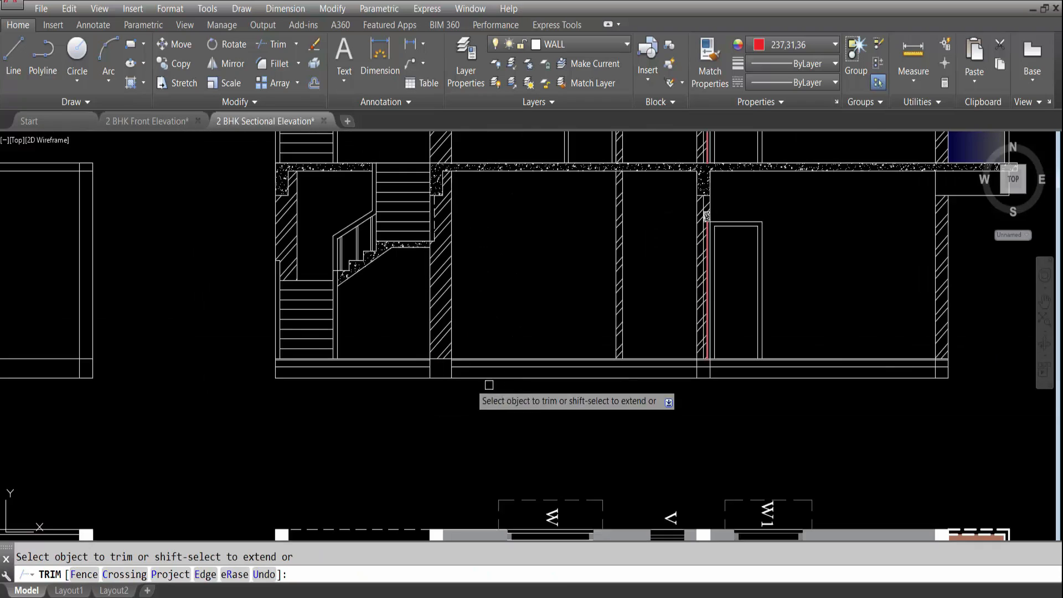
scroll(708, 371, "up", 5)
scroll(711, 360, "down", 1)
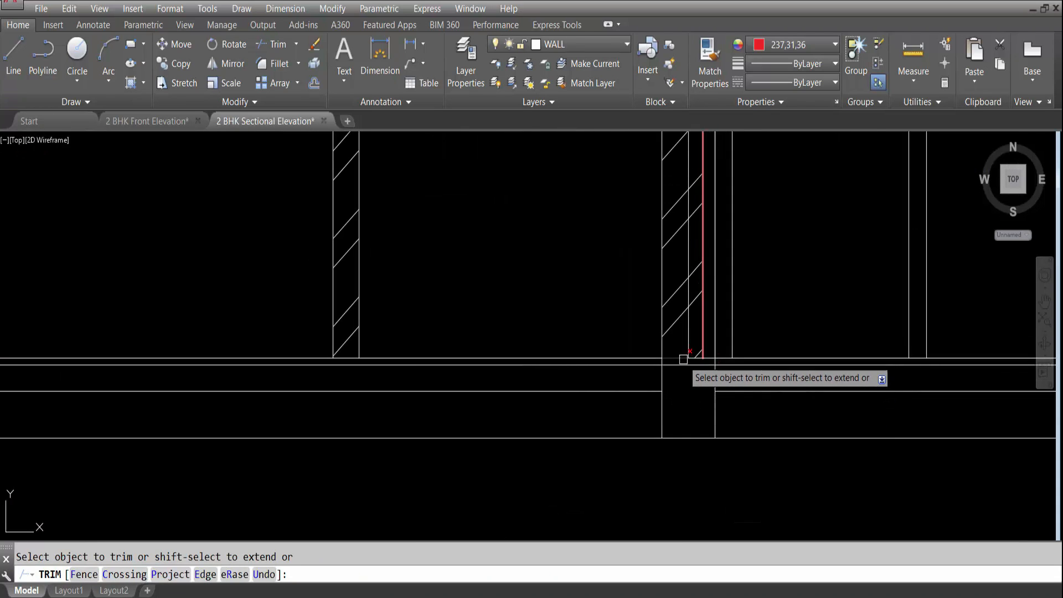
scroll(676, 367, "down", 3)
scroll(736, 394, "up", 6)
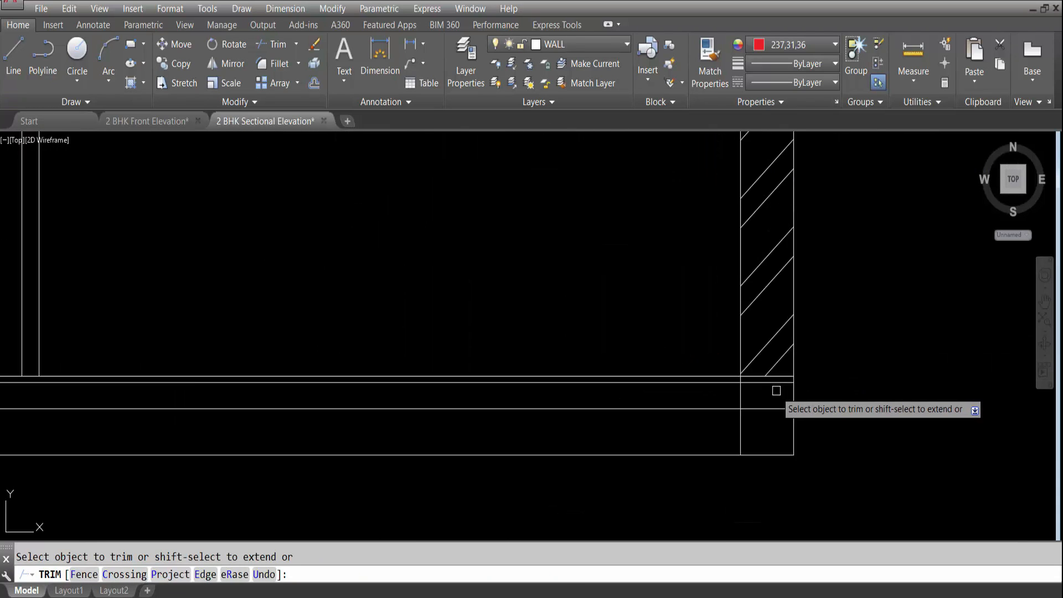
left_click(769, 410)
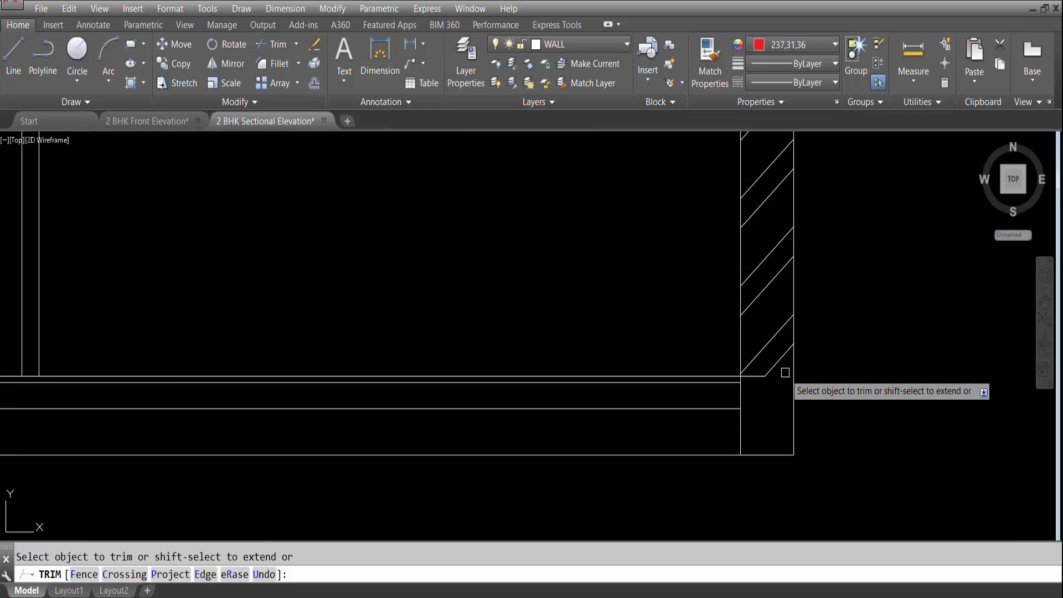
scroll(825, 443, "down", 6)
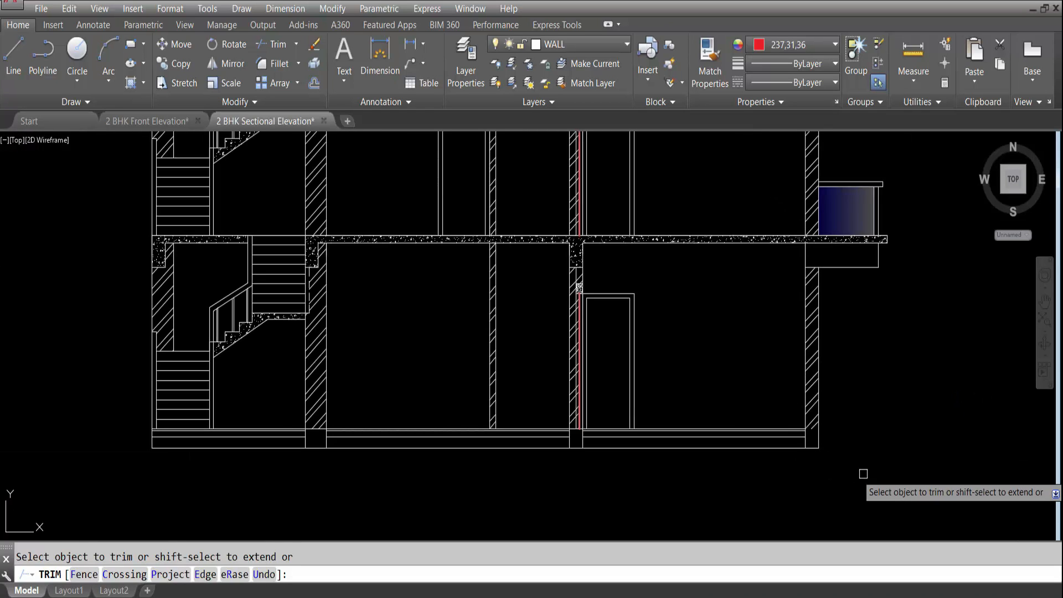
key("Escape")
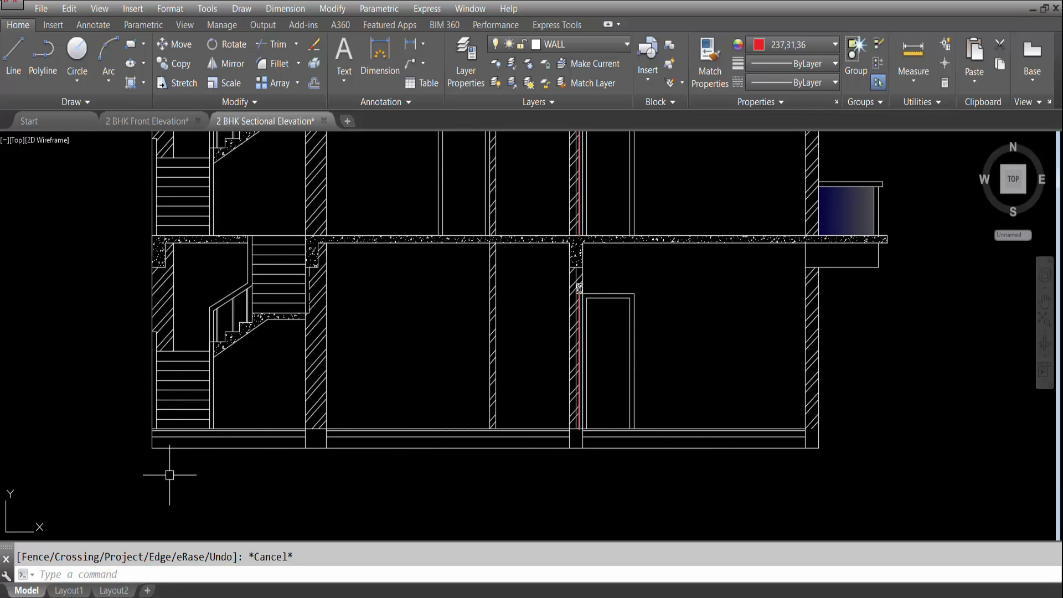
key("ctrl+z")
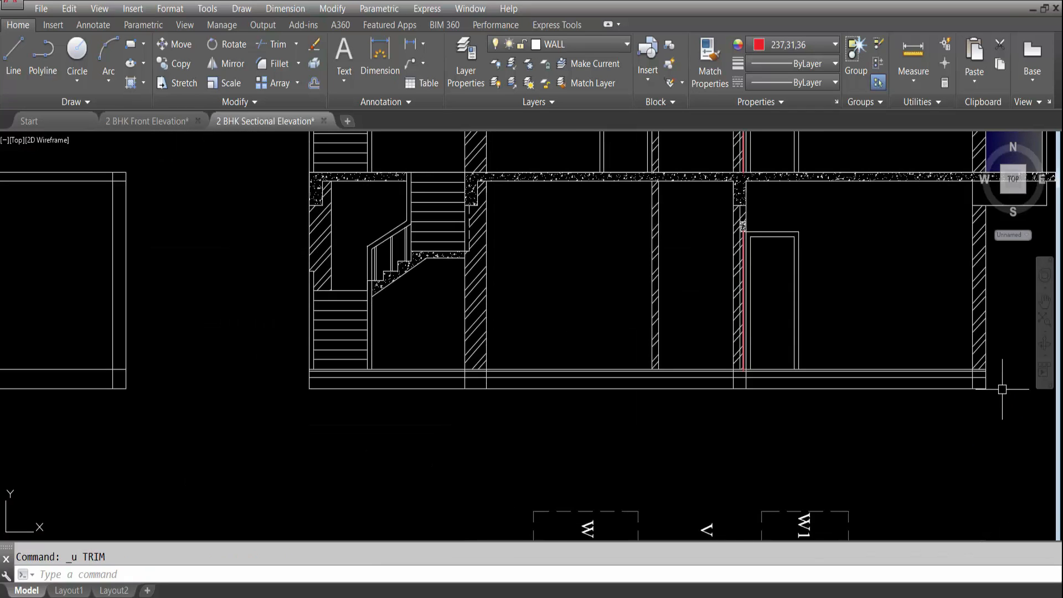
Trim away the two offset floor lines inside the plinth's wall supports, keeping the top floor line.
type("tr")
key("Return")
key("Return")
scroll(991, 376, "up", 6)
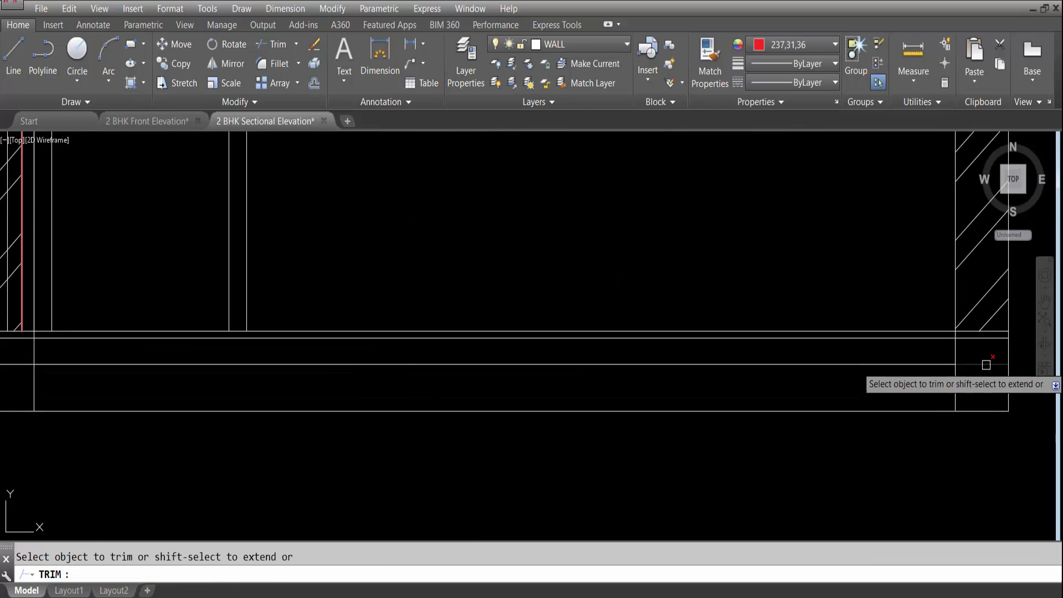
scroll(984, 334, "down", 4)
scroll(609, 368, "up", 4)
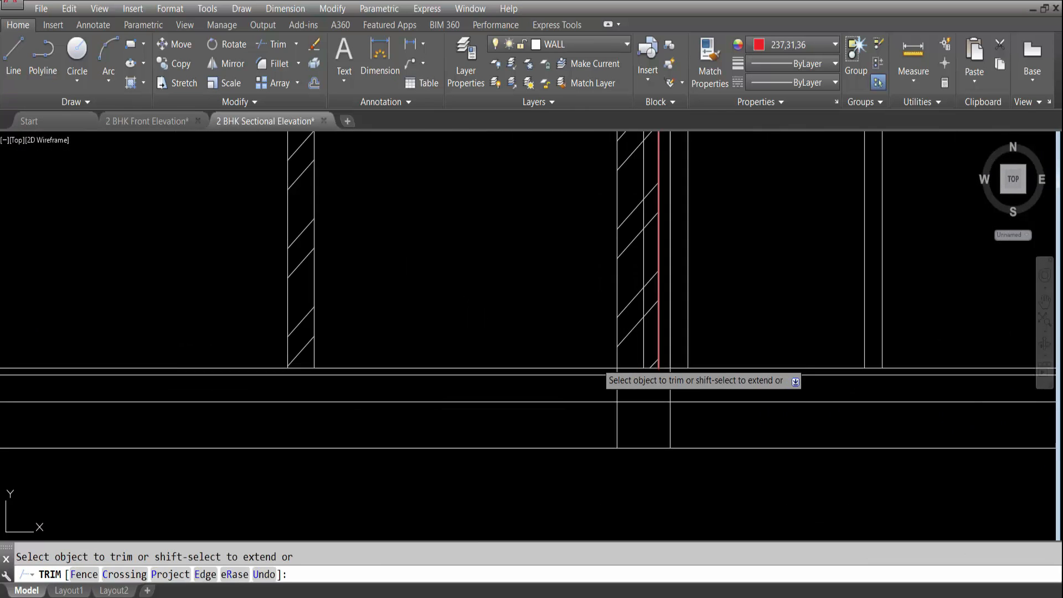
scroll(745, 408, "down", 3)
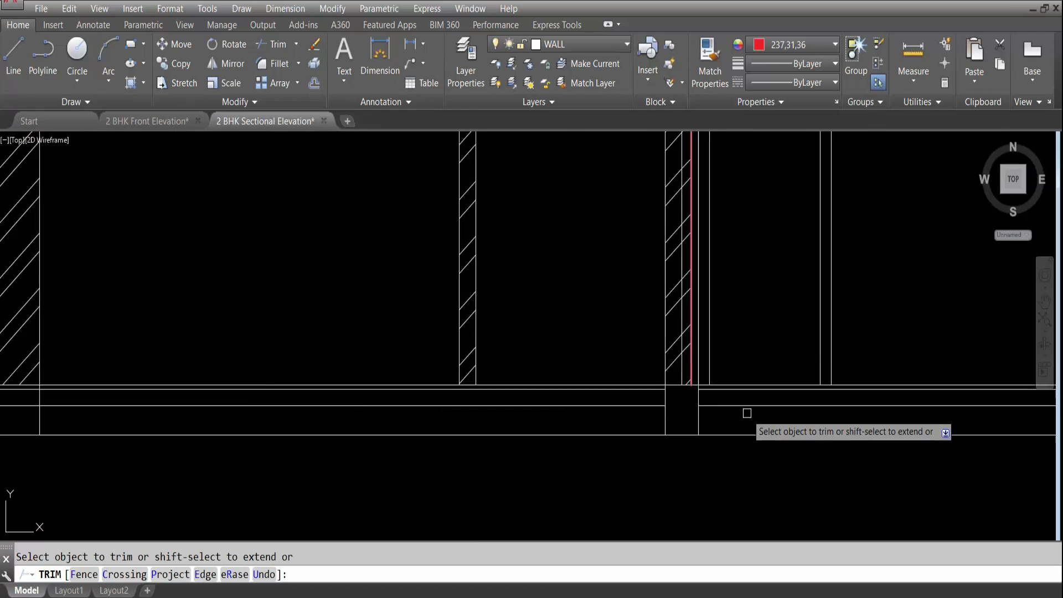
scroll(288, 412, "up", 4)
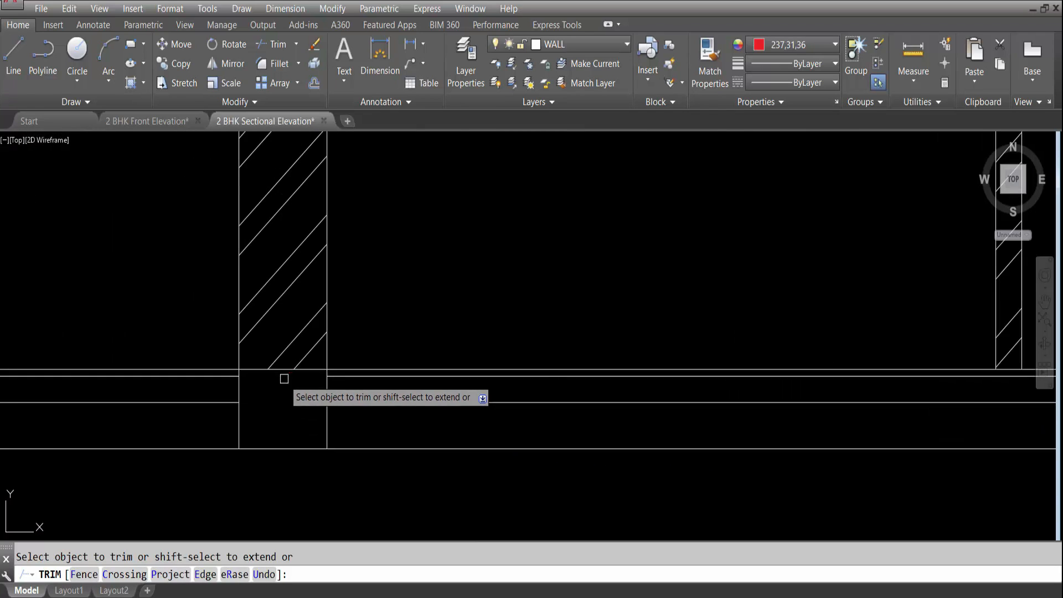
scroll(552, 468, "down", 6)
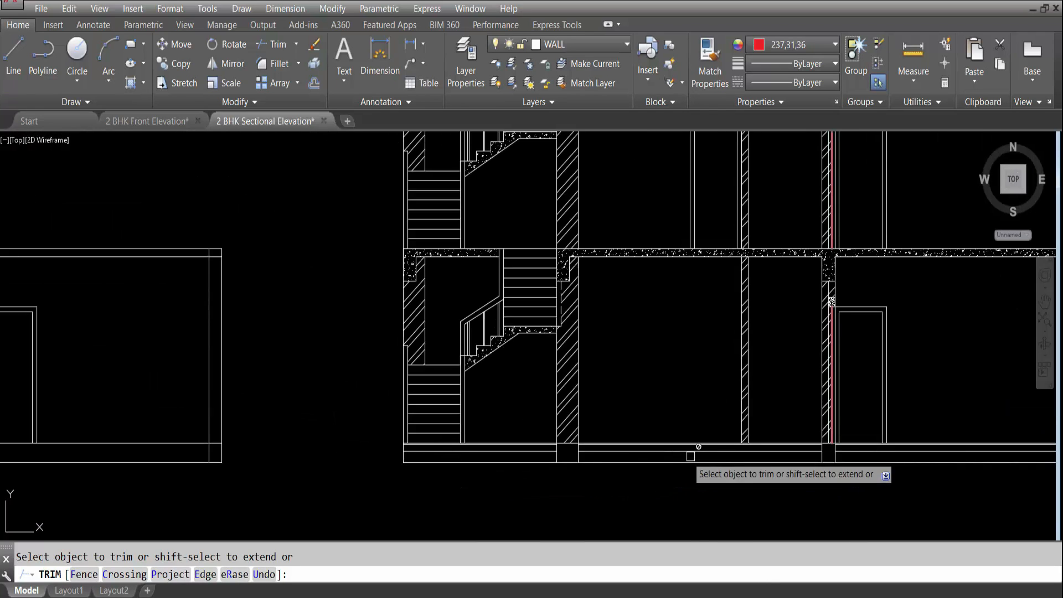
key("Escape")
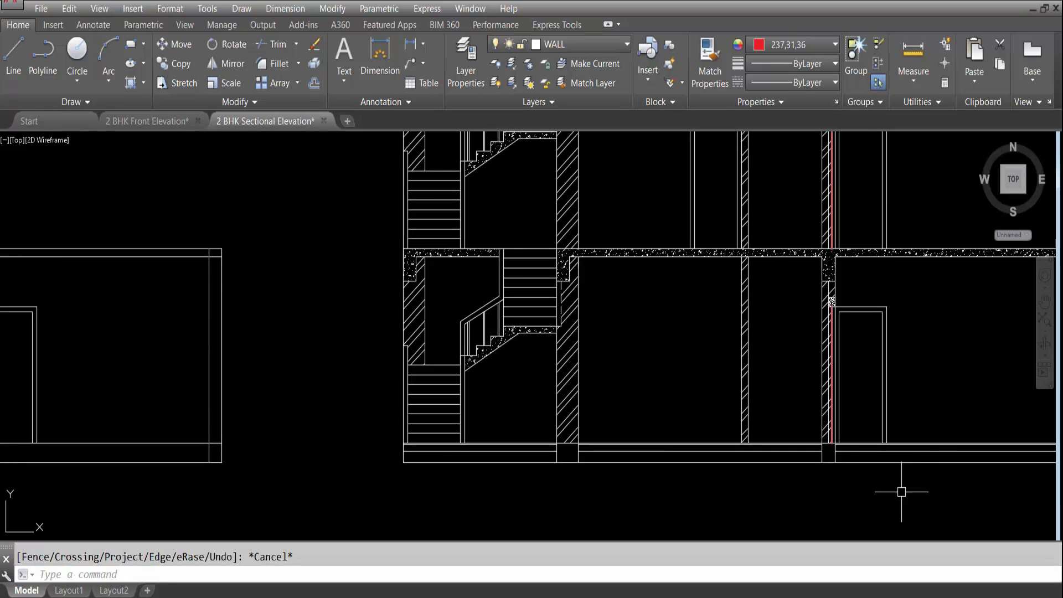
Hatch the 4-inch plinth layer in the middle bay with the AR-CONC pattern at scale 3.
middle_click_drag(866, 492, 685, 472)
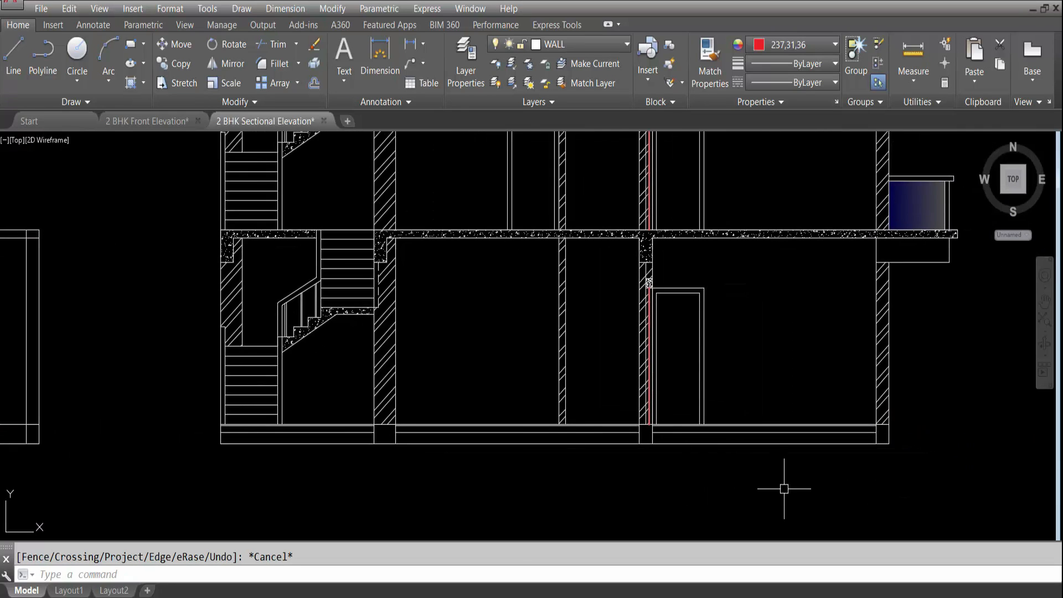
type("h")
key("Return")
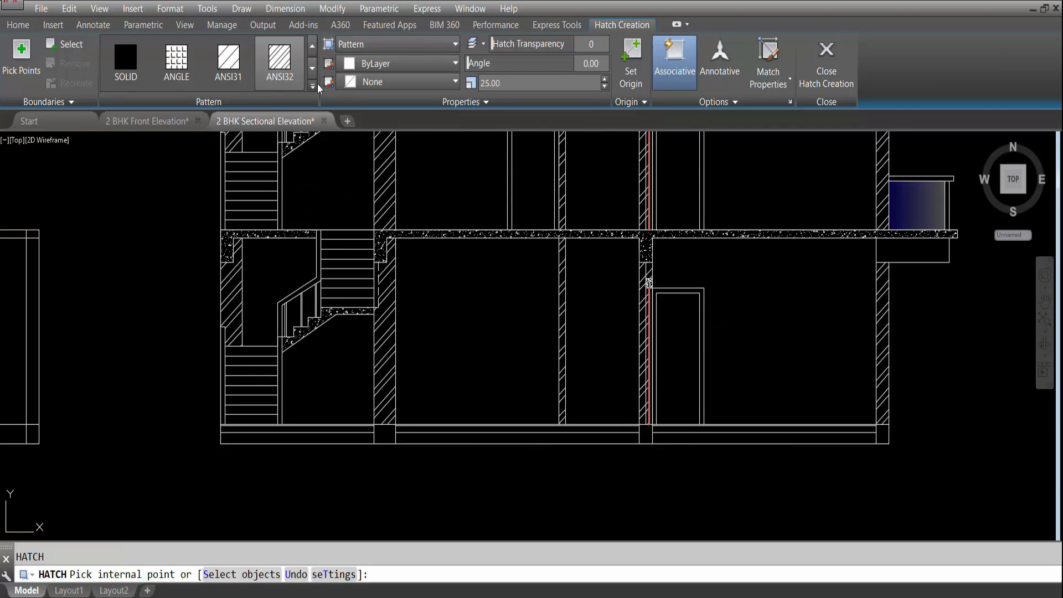
left_click(313, 86)
left_click(271, 235)
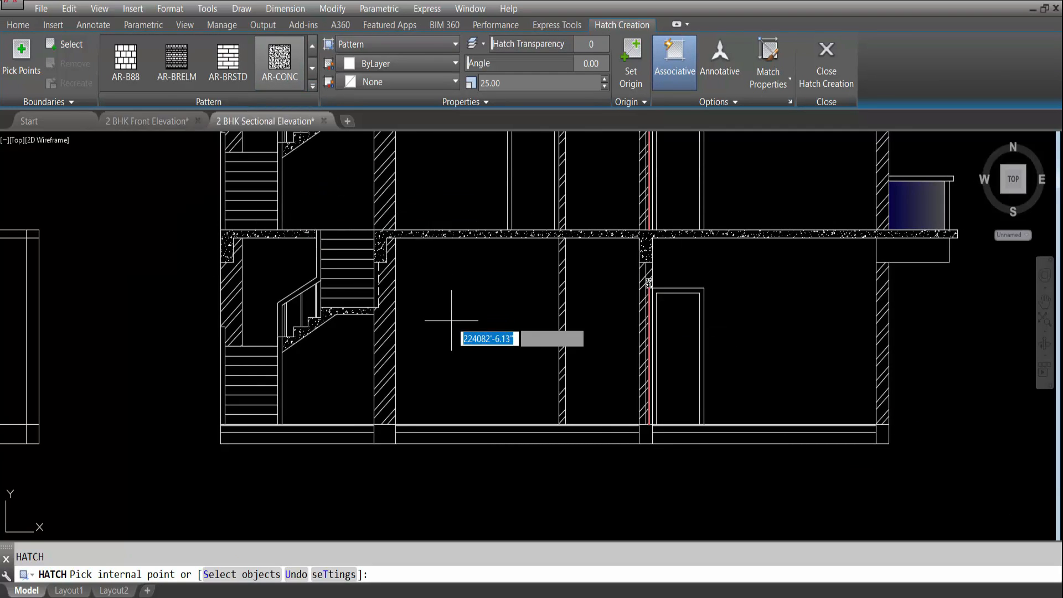
scroll(430, 450, "up", 4)
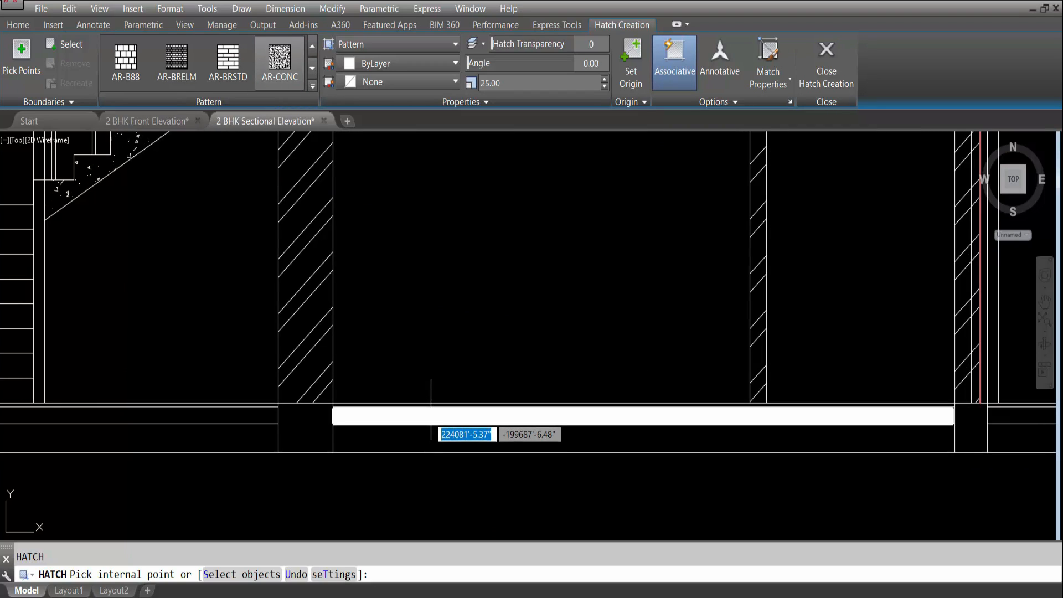
key("Return")
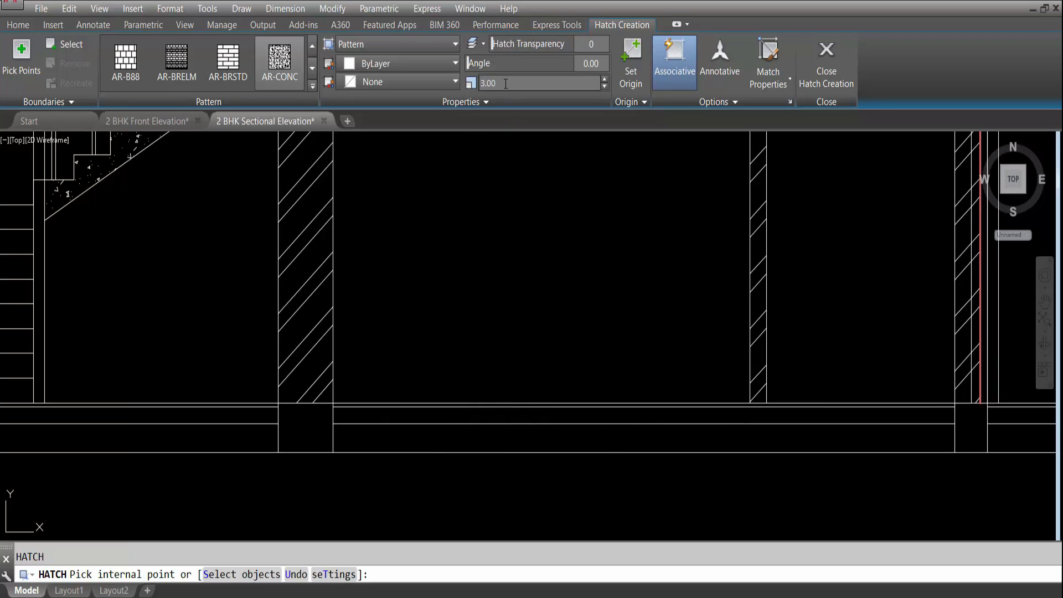
left_click(484, 416)
scroll(484, 416, "down", 5)
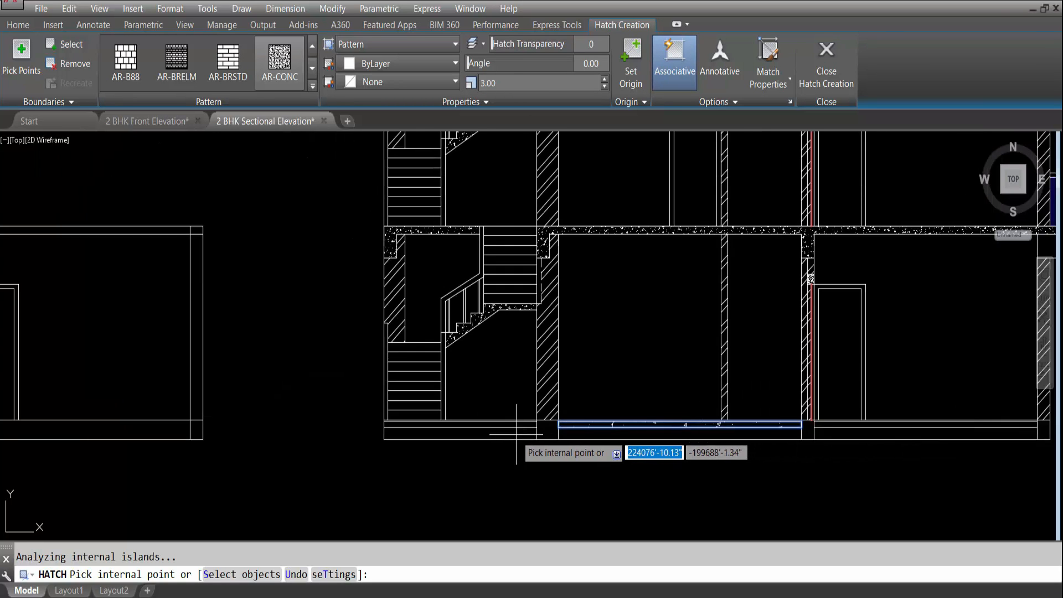
Add the 4-inch layer of the staircase bay and the door bay to the AR-CONC hatch and set its scale to 1.
scroll(512, 425, "up", 5)
scroll(512, 425, "down", 6)
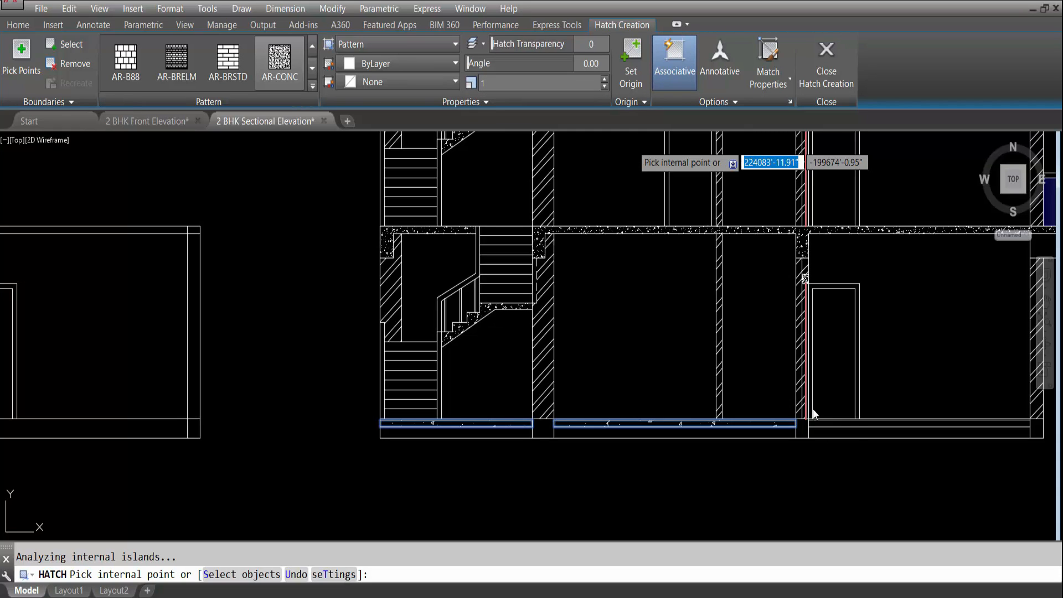
left_click(848, 424)
scroll(841, 422, "up", 6)
left_click(830, 428)
scroll(570, 404, "down", 4)
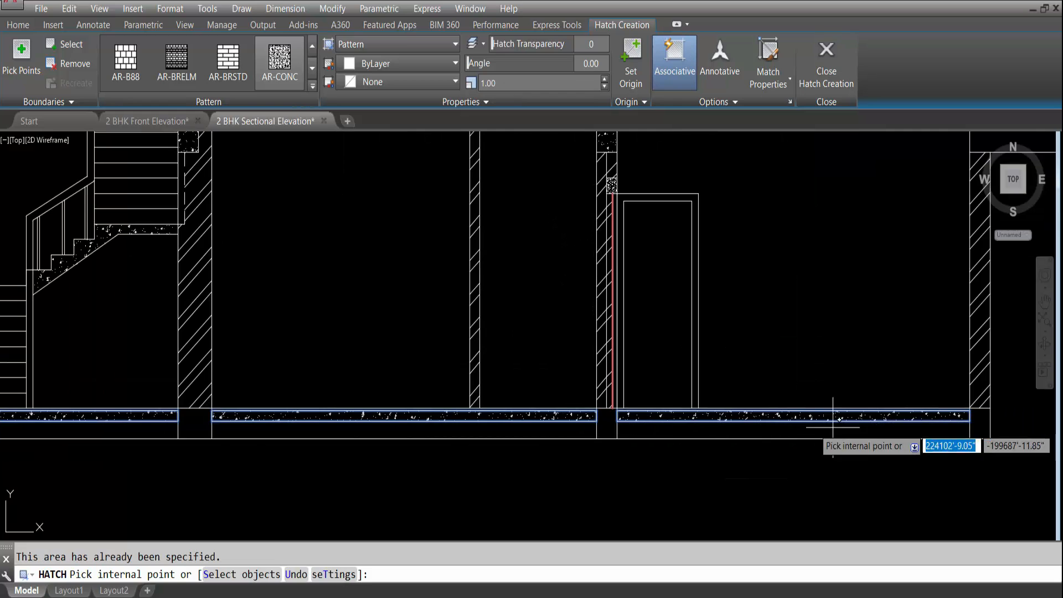
scroll(841, 432, "down", 3)
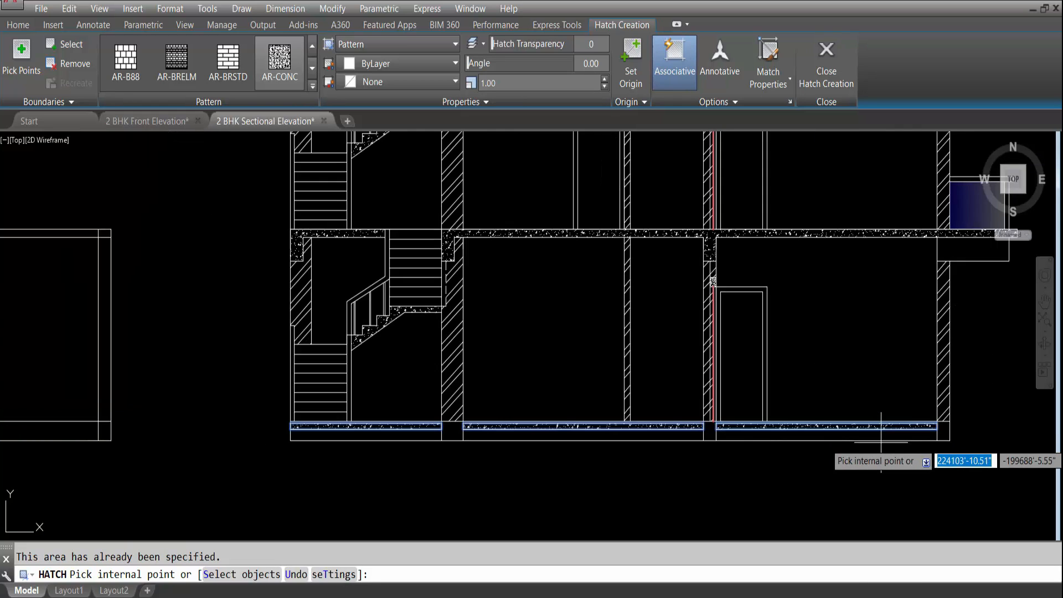
scroll(382, 410, "up", 5)
key("Return")
Hatch the thin floor finish strips of the staircase bay and the middle bay with AR-CONC at scale 1.
key("Return")
scroll(393, 421, "up", 5)
left_click(394, 412)
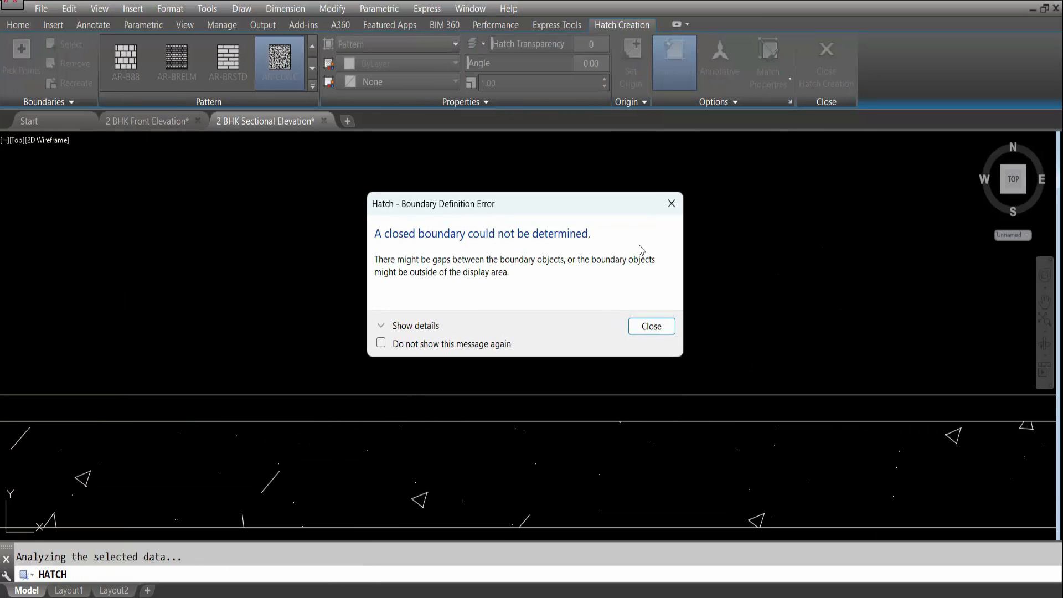
left_click(666, 205)
scroll(661, 318, "down", 3)
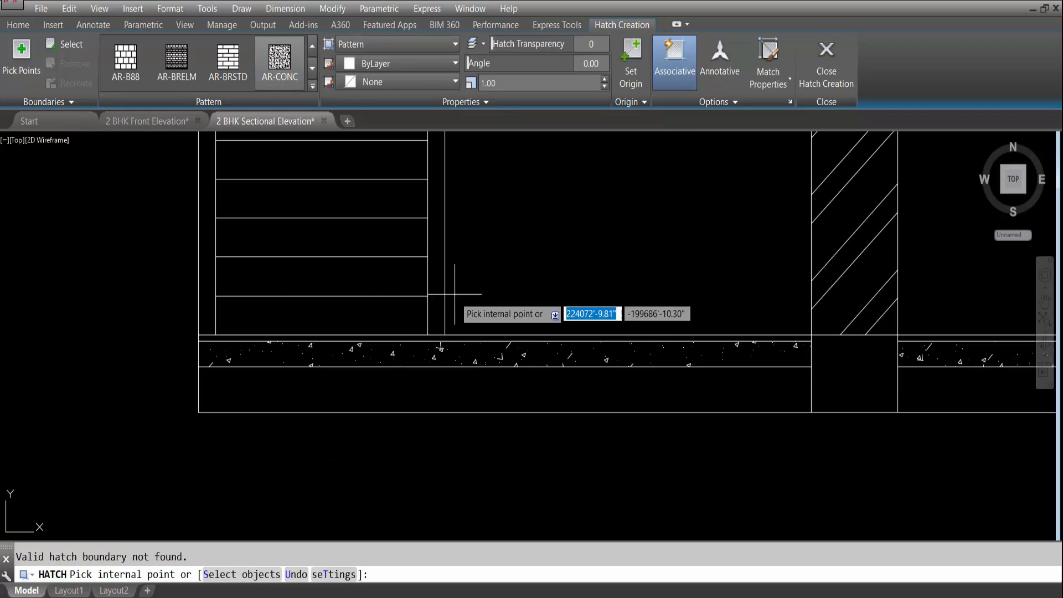
left_click(471, 335)
scroll(742, 360, "down", 2)
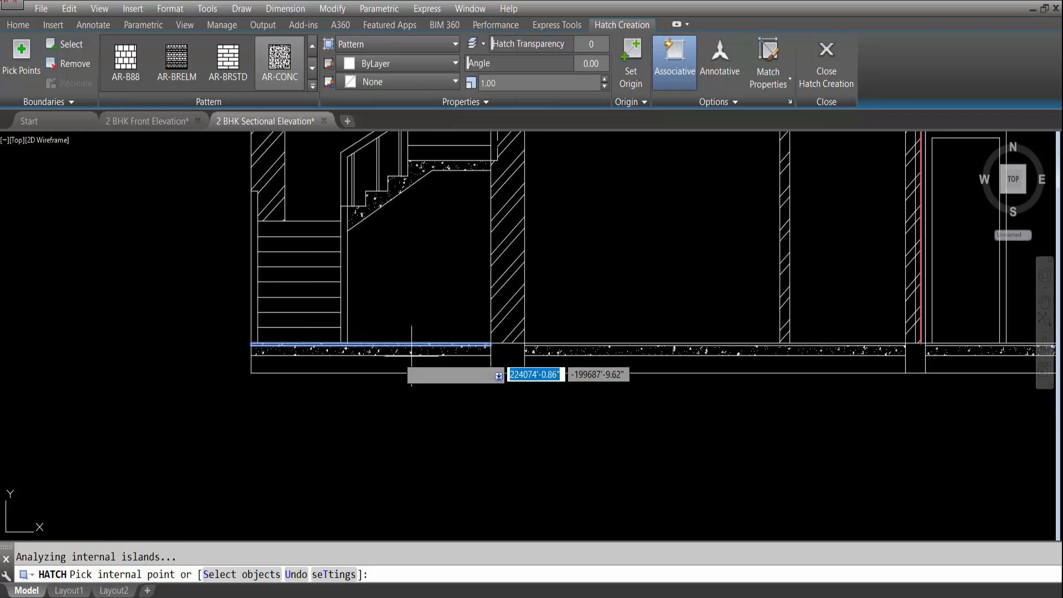
scroll(891, 343, "up", 2)
left_click(884, 342)
key("Return")
Hatch the thin floor finish strip in the bay with the door using AR-CONC at scale 1.
scroll(908, 365, "down", 3)
scroll(908, 367, "up", 1)
scroll(909, 366, "up", 4)
key("Return")
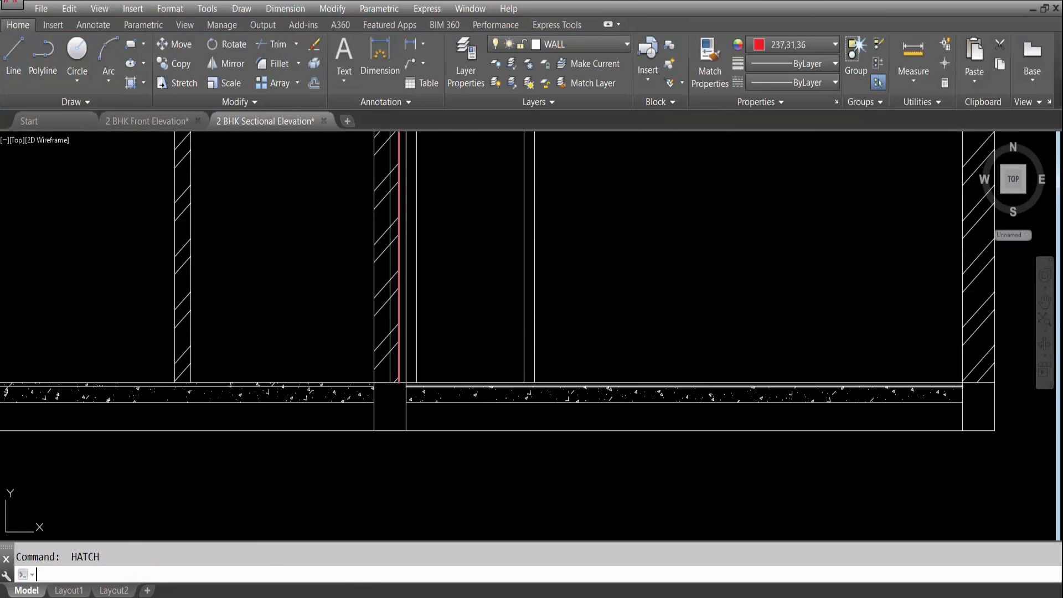
left_click(906, 384)
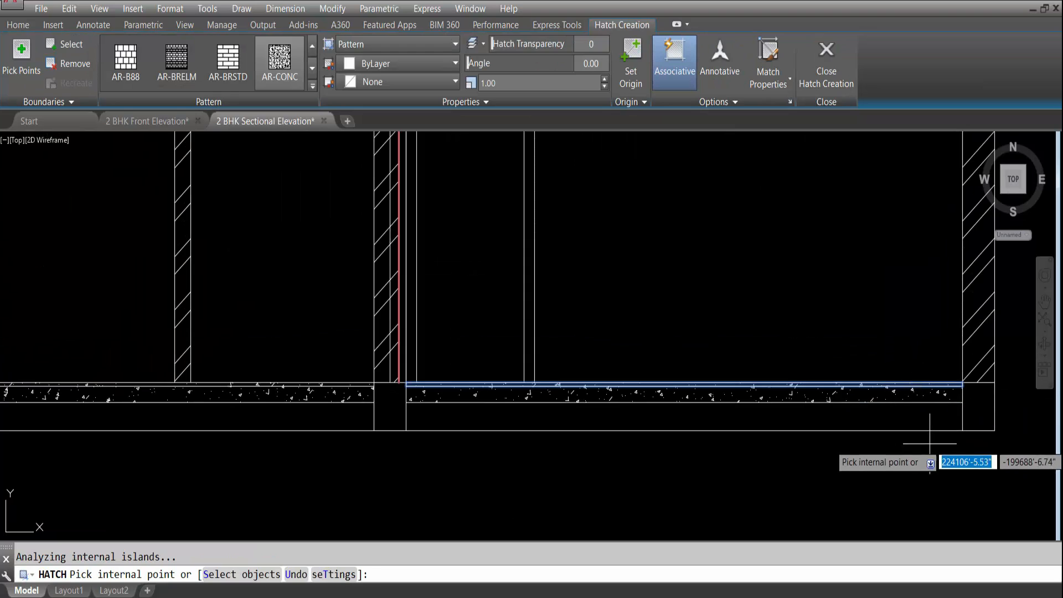
key("Return")
Measure the thickness of the floor finish strip and of the concrete layer beneath it with linear dimensions, without placing them.
scroll(660, 371, "down", 4)
scroll(661, 371, "up", 8)
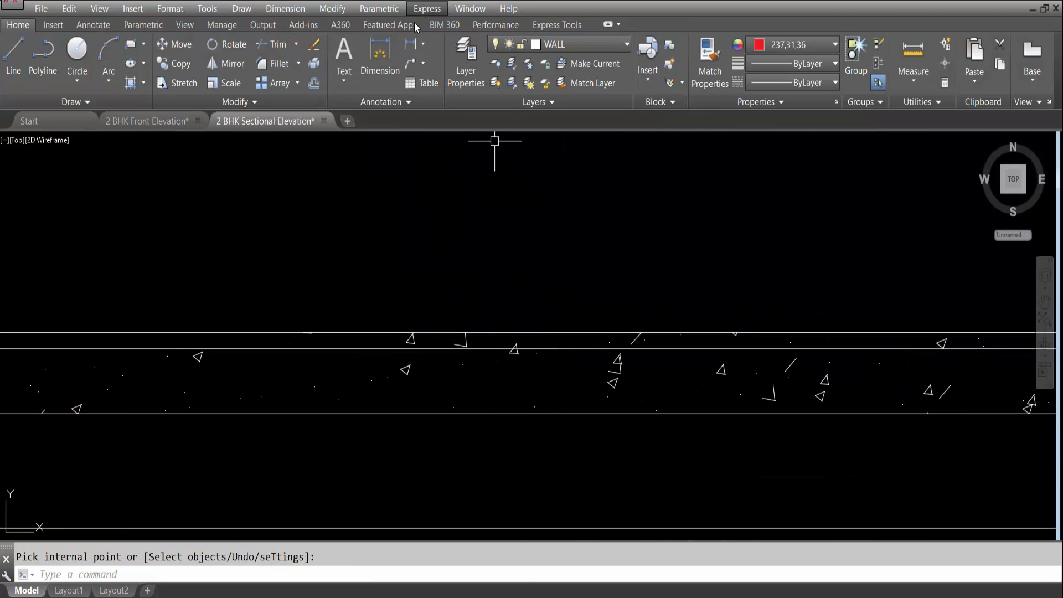
left_click(380, 55)
left_click(574, 332)
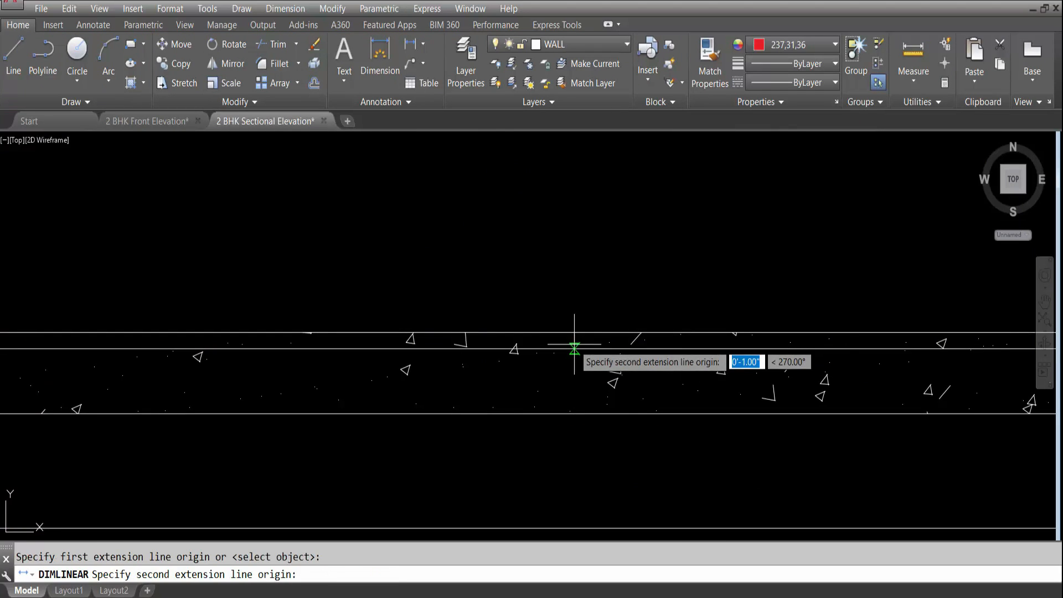
left_click(574, 348)
scroll(574, 350, "down", 2)
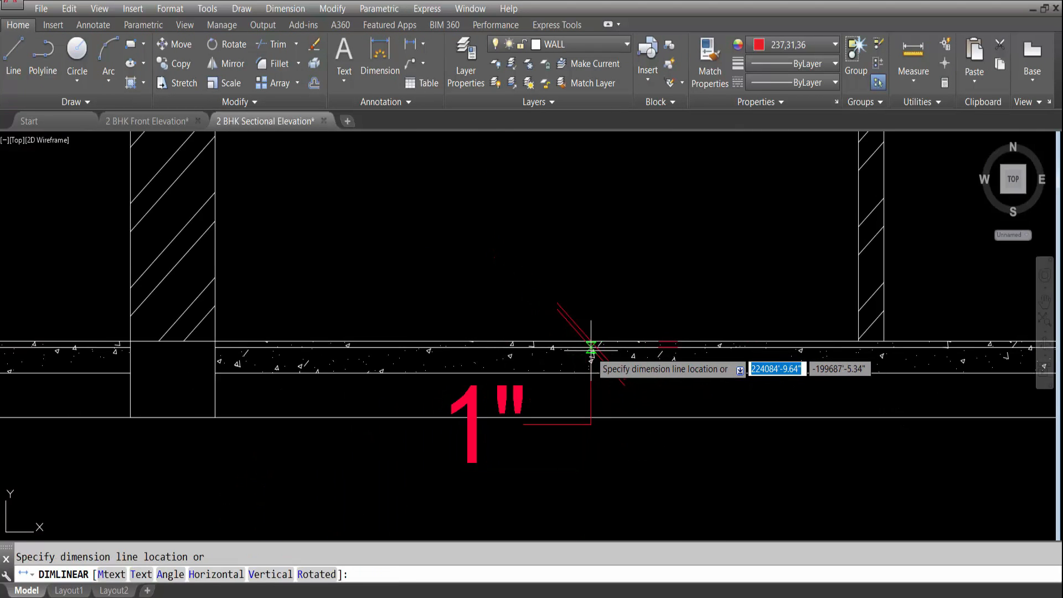
key("Escape")
key("Return")
left_click(591, 347)
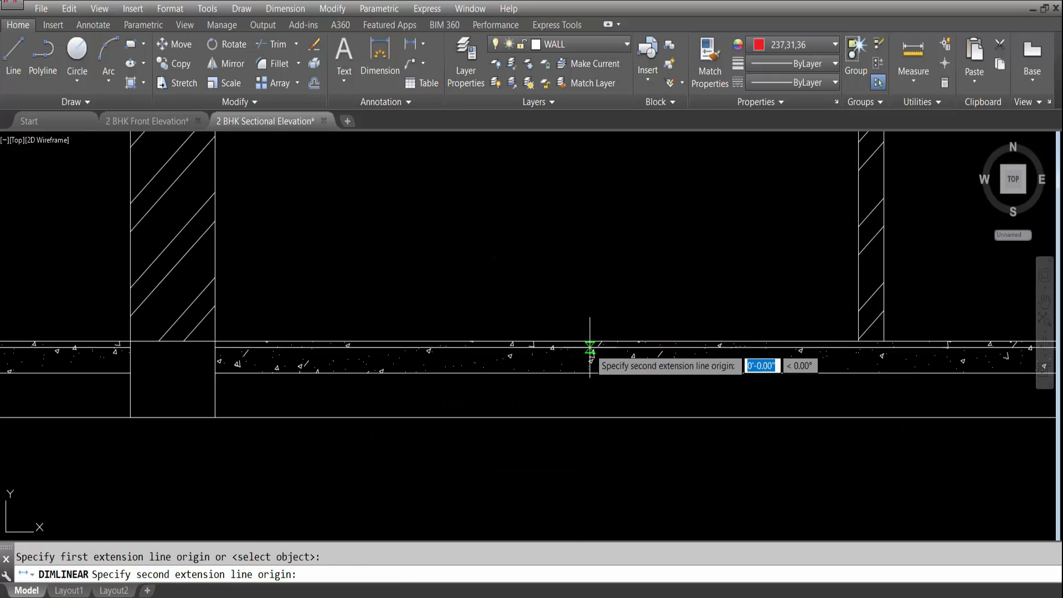
left_click(590, 372)
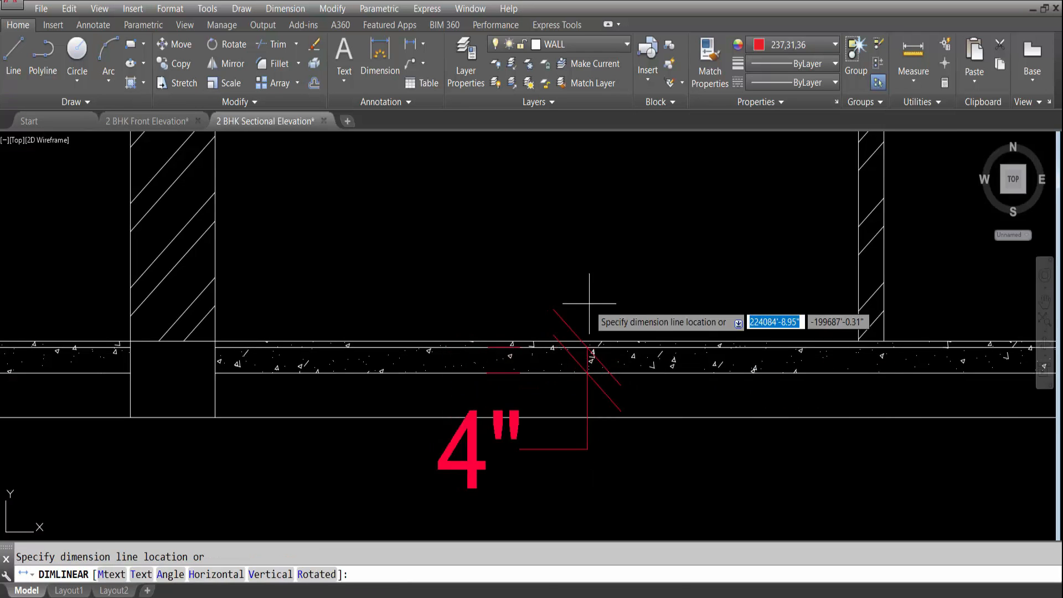
scroll(576, 297, "down", 2)
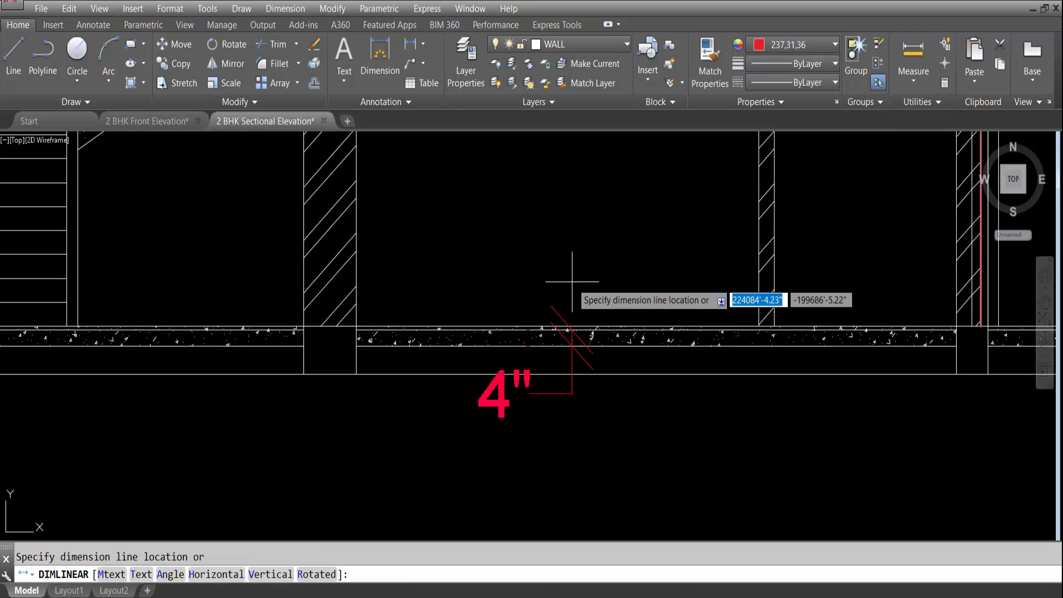
key("Escape")
Copy the Dining Area label from the floor plan and paste it just below the section's plinth in the middle bay.
scroll(572, 281, "down", 5)
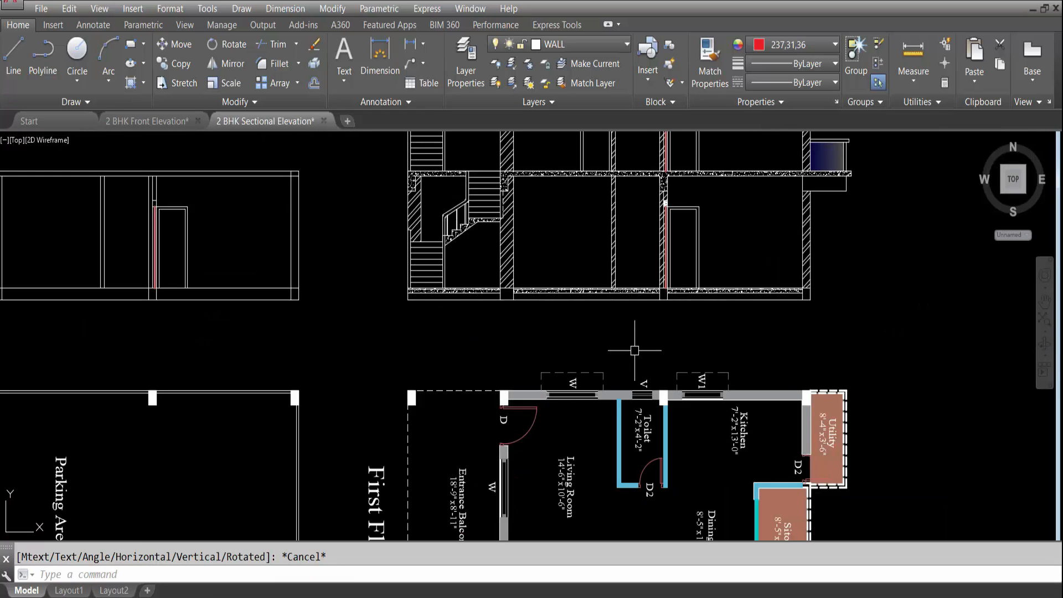
scroll(670, 319, "down", 2)
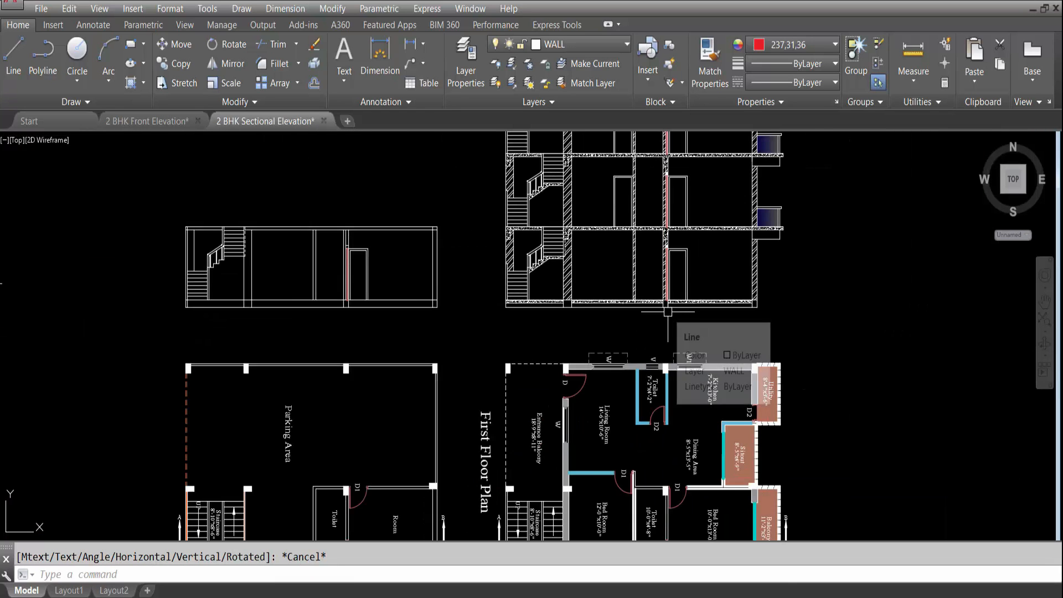
scroll(668, 320, "down", 3)
scroll(594, 339, "down", 2)
scroll(255, 321, "up", 4)
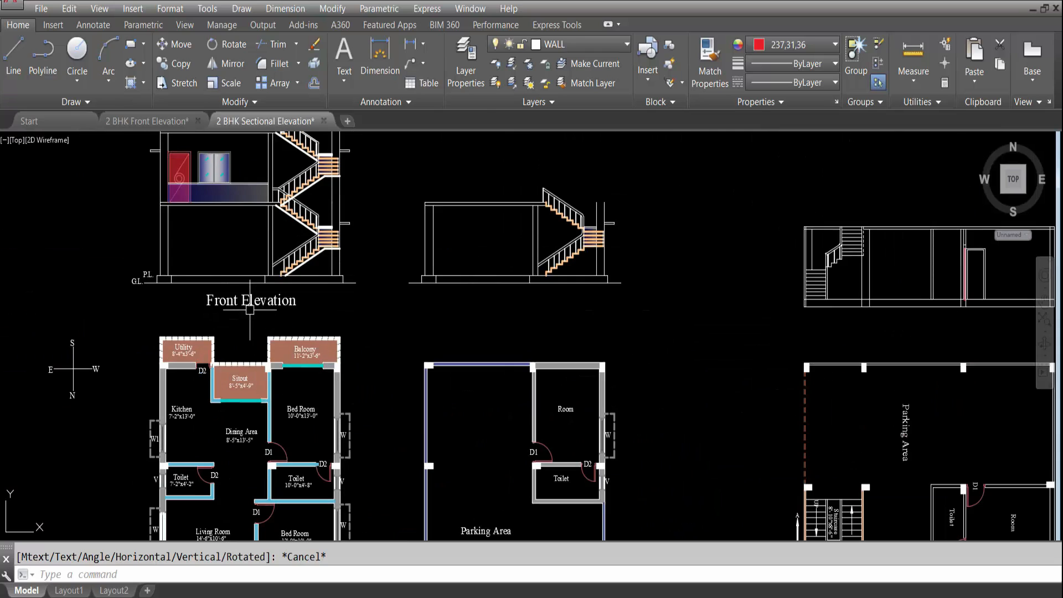
left_click(250, 300)
key("ctrl+c")
key("Escape")
left_click(241, 432)
key("ctrl+c")
key("ctrl+v")
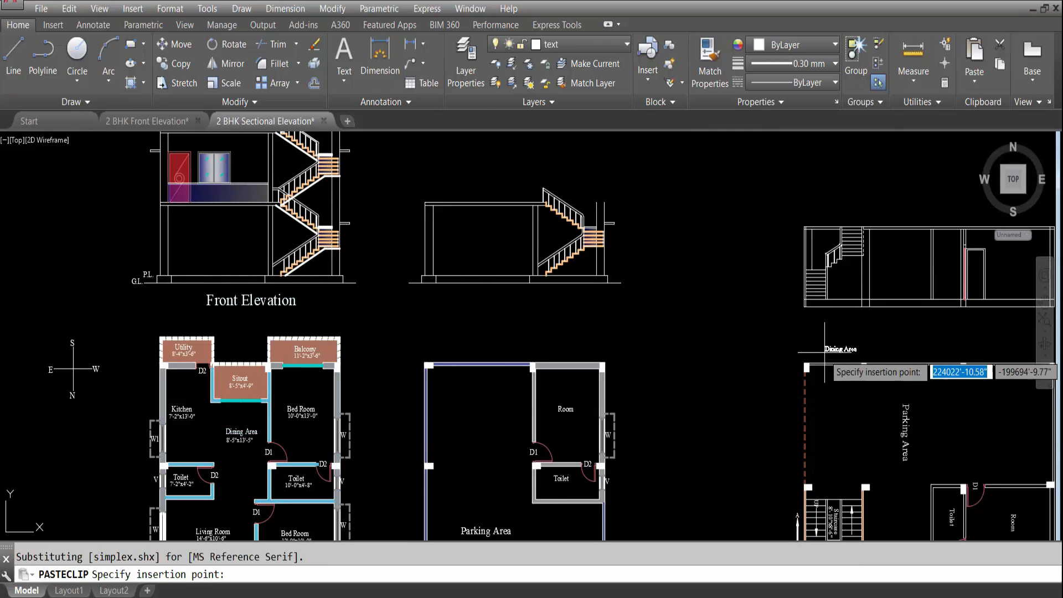
middle_click_drag(783, 350, 380, 407)
scroll(903, 376, "up", 6)
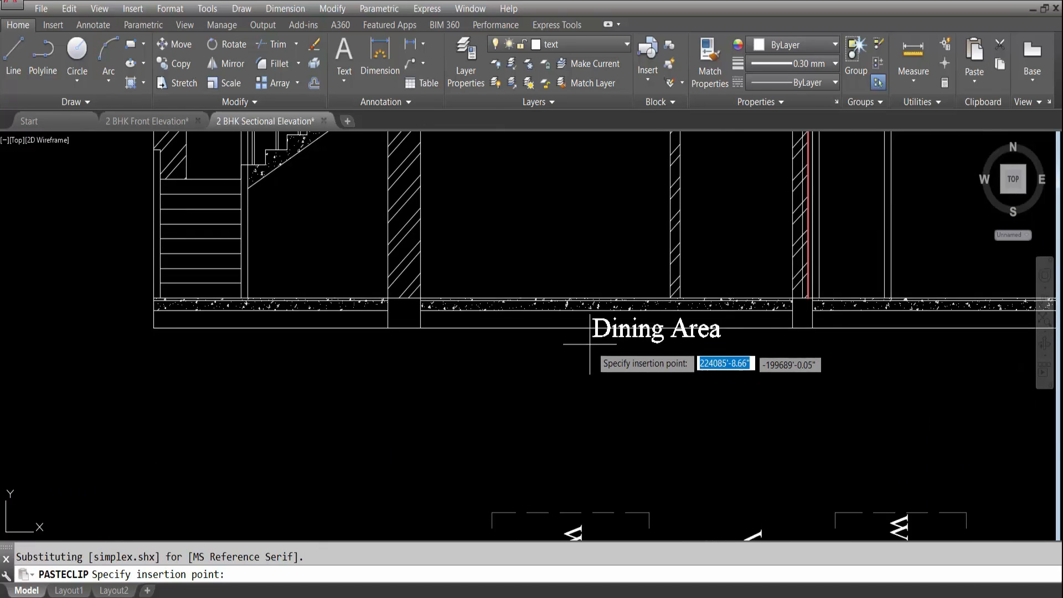
scroll(588, 345, "up", 2)
left_click(549, 365)
Set the text height of the pasted Dining Area label to 2 inches in its properties.
left_click(589, 345)
right_click(589, 345)
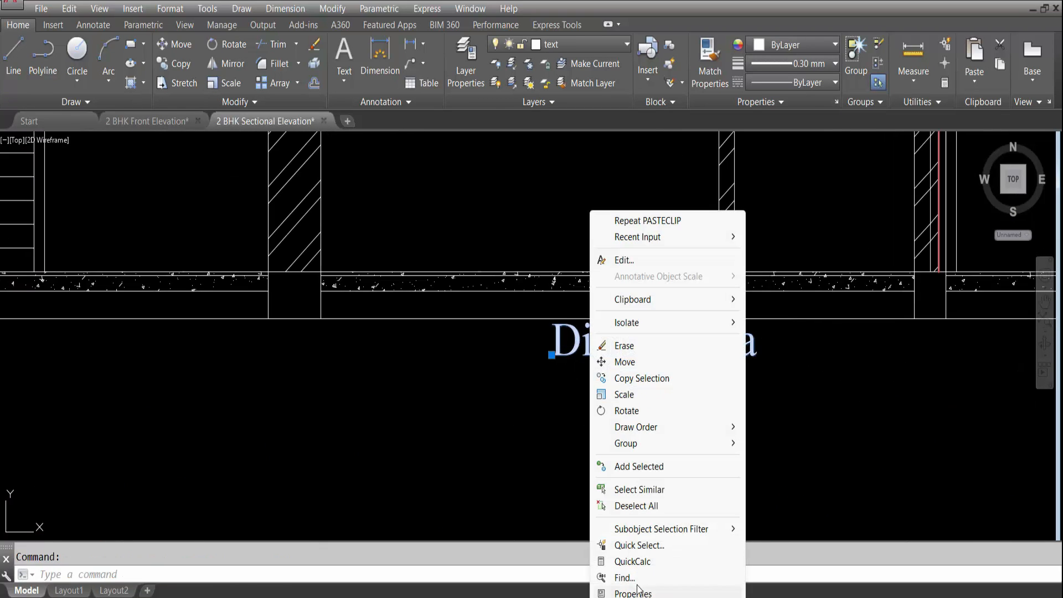
left_click(635, 590)
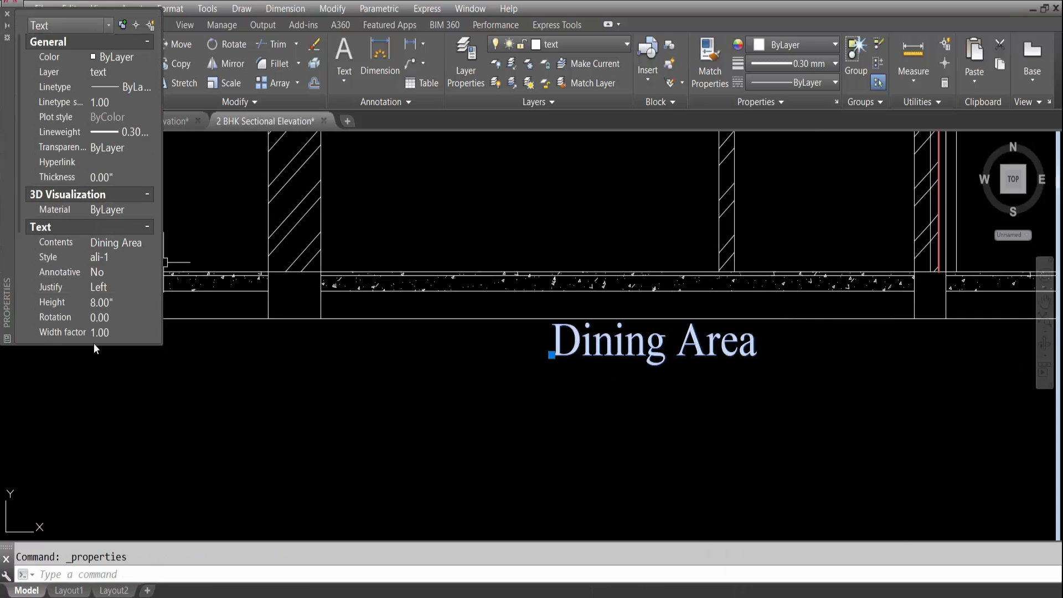
left_click(104, 300)
type("5")
key("Tab")
left_click(107, 302)
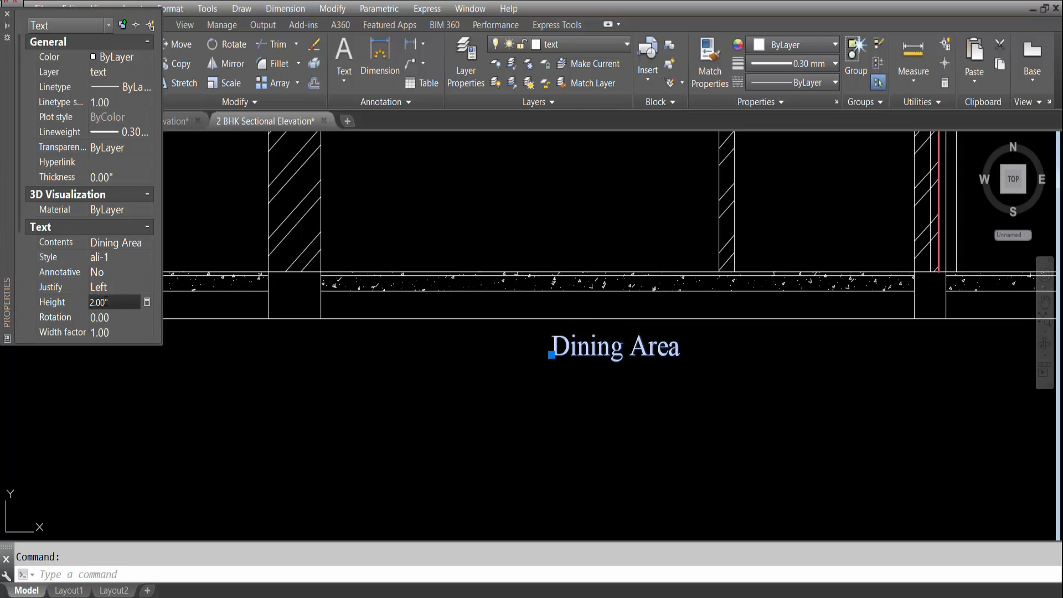
key("Tab")
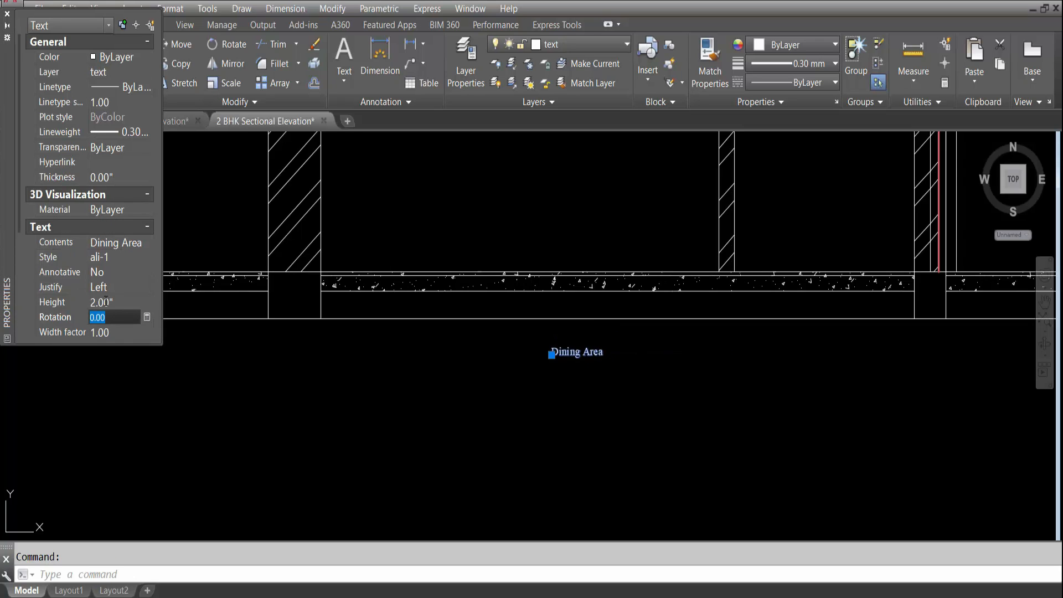
Move the Dining Area label up into the blank strip directly beneath the concrete layer of the middle bay.
left_click(7, 13)
key("Escape")
type("m")
key("Return")
left_click(575, 356)
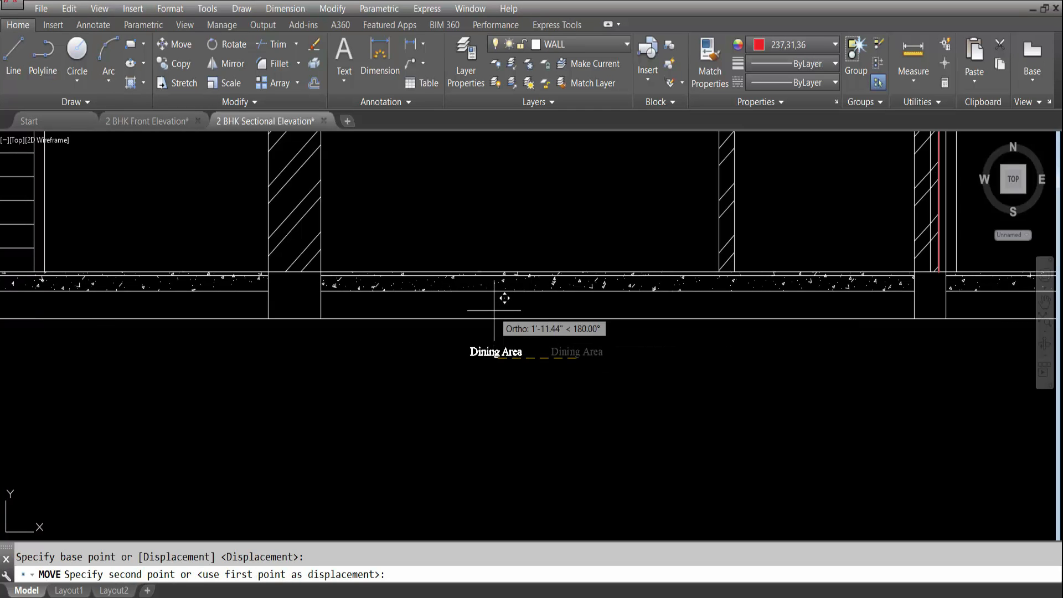
key("F8")
scroll(506, 303, "up", 4)
left_click(510, 316)
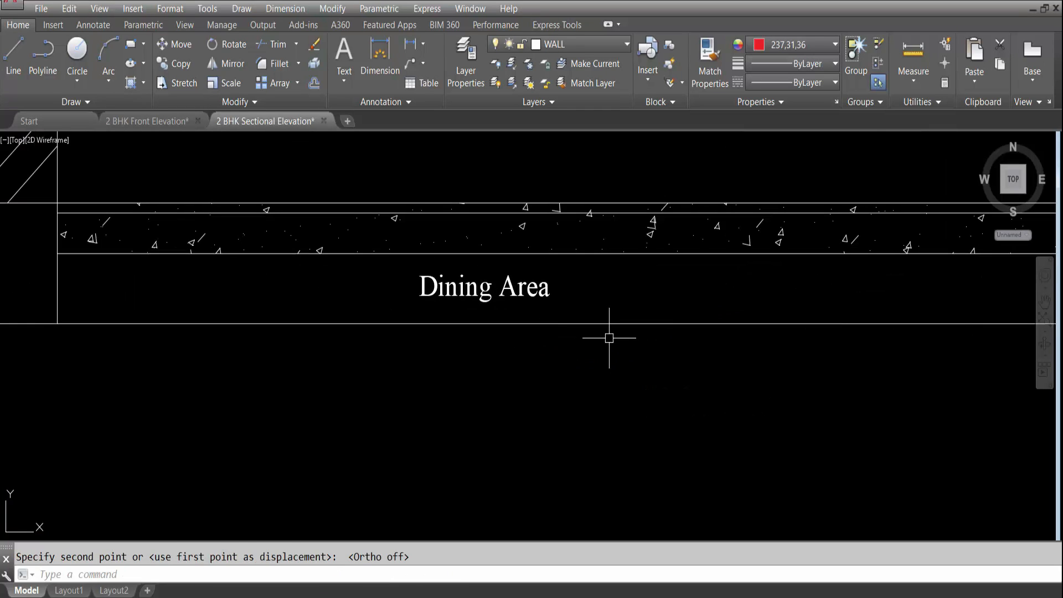
Change the Dining Area label's text to '1" Thick Marble Flooring Over 4" Thick P.C.C'.
left_click(421, 294)
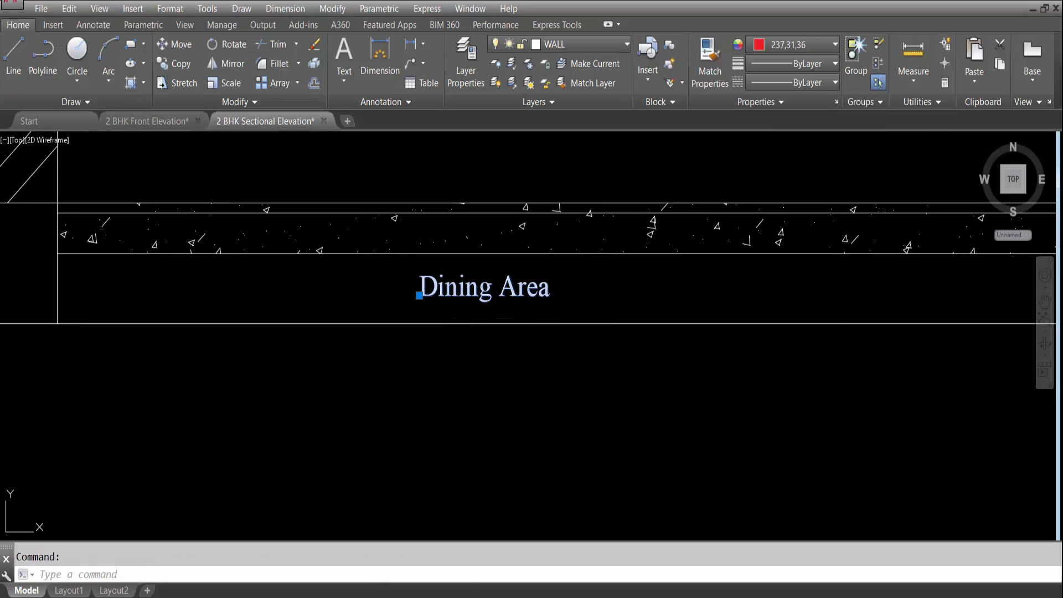
double_click(421, 294)
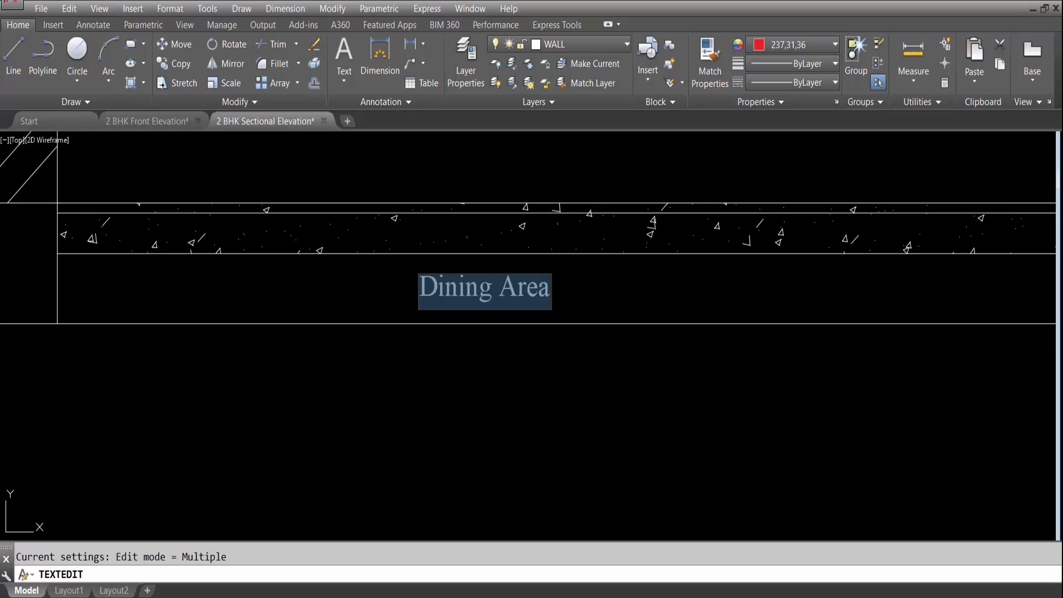
type("1")
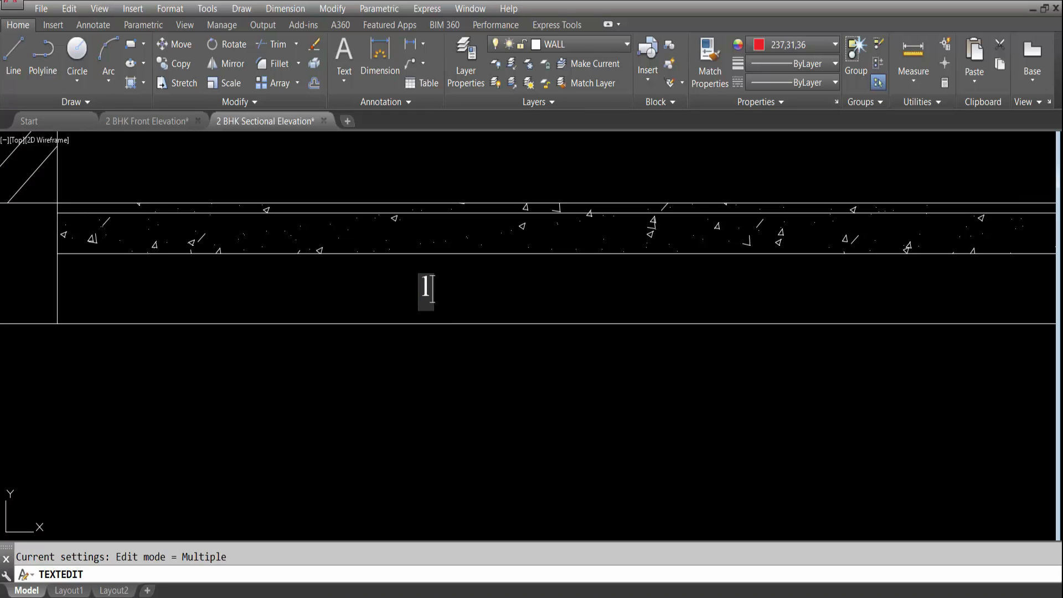
type("\" Thic")
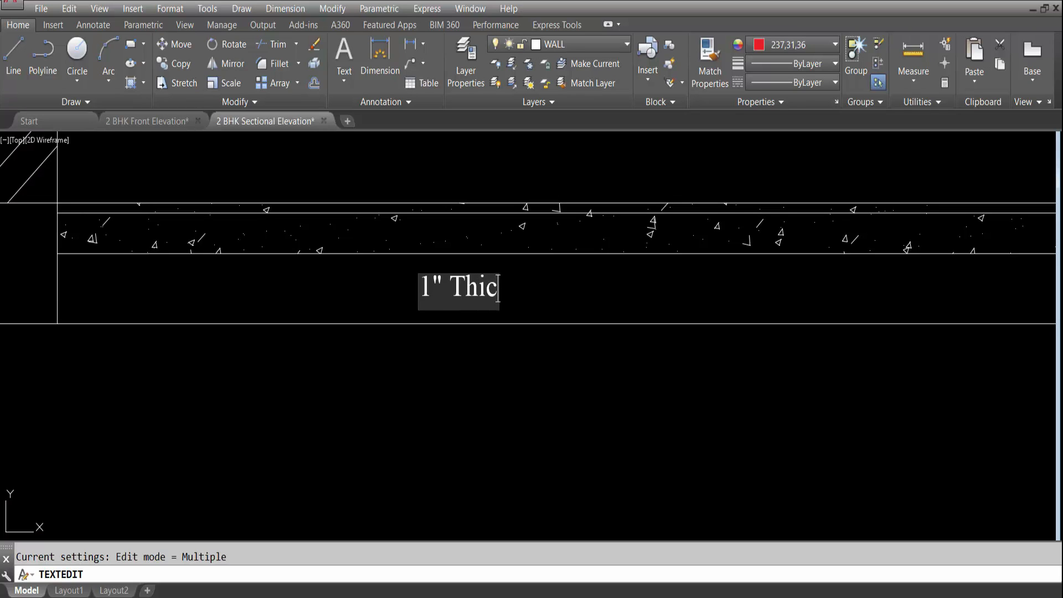
type("k Marble")
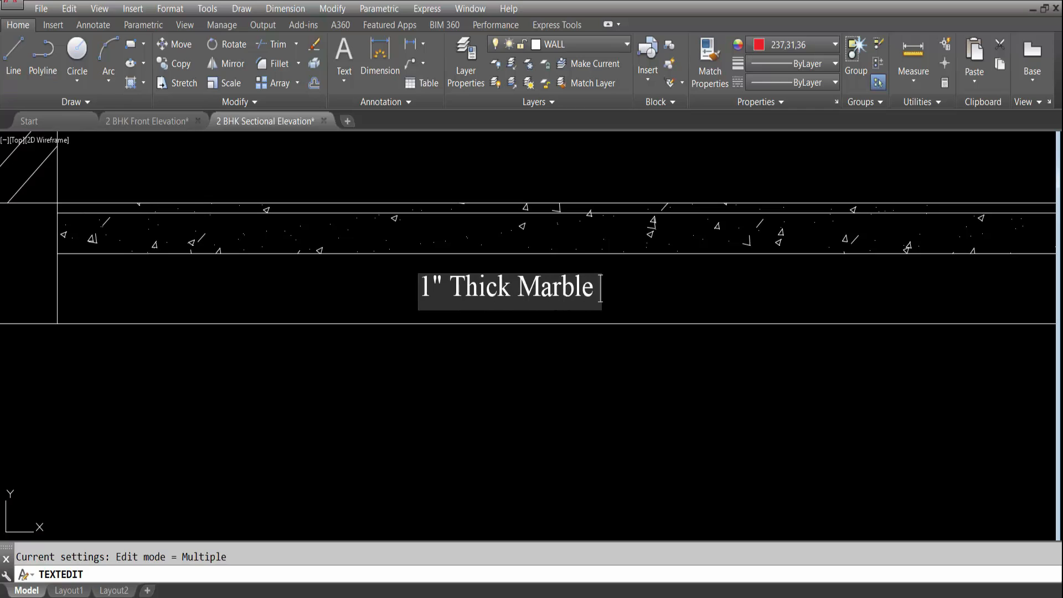
type(" Floorin")
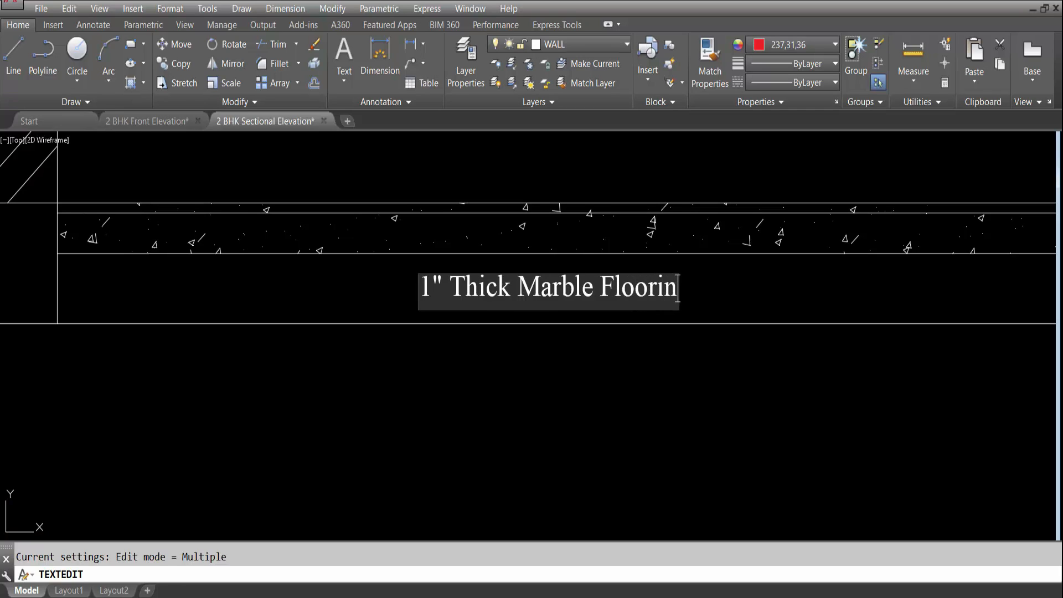
type("g O")
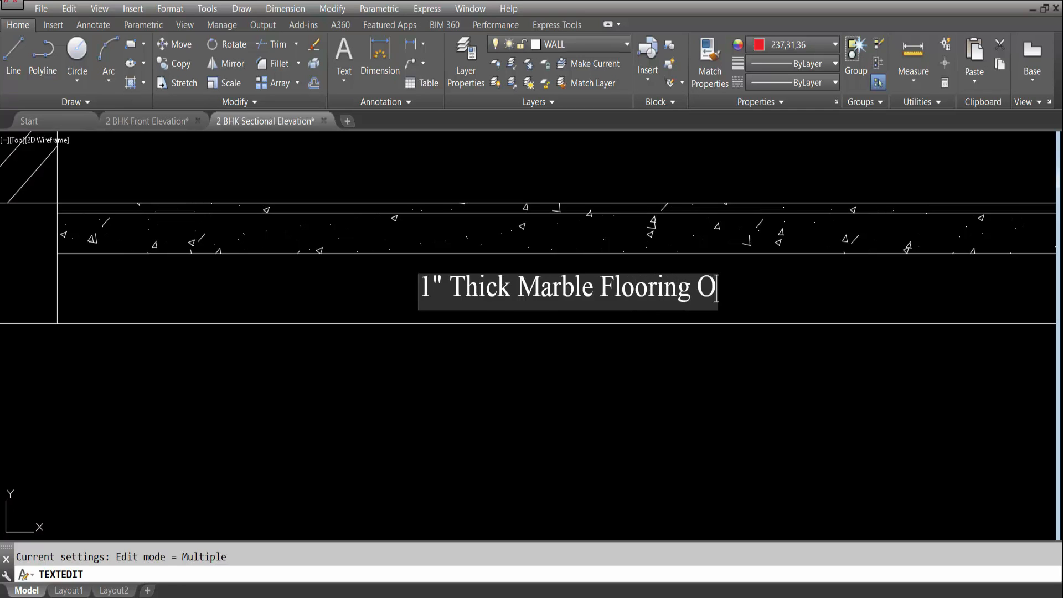
type("ver")
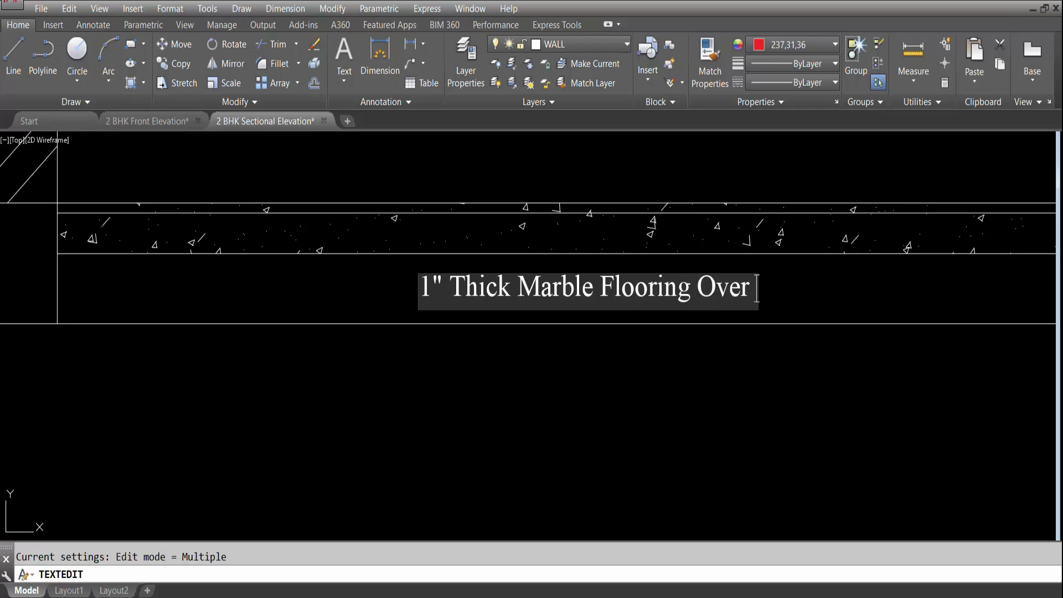
type(" 4")
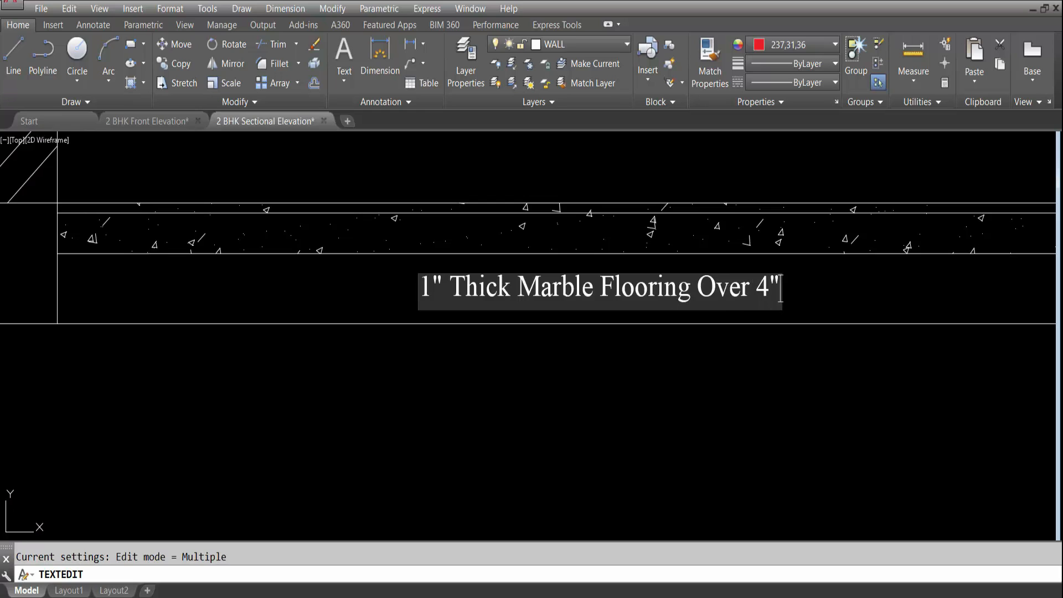
type("\" Thick")
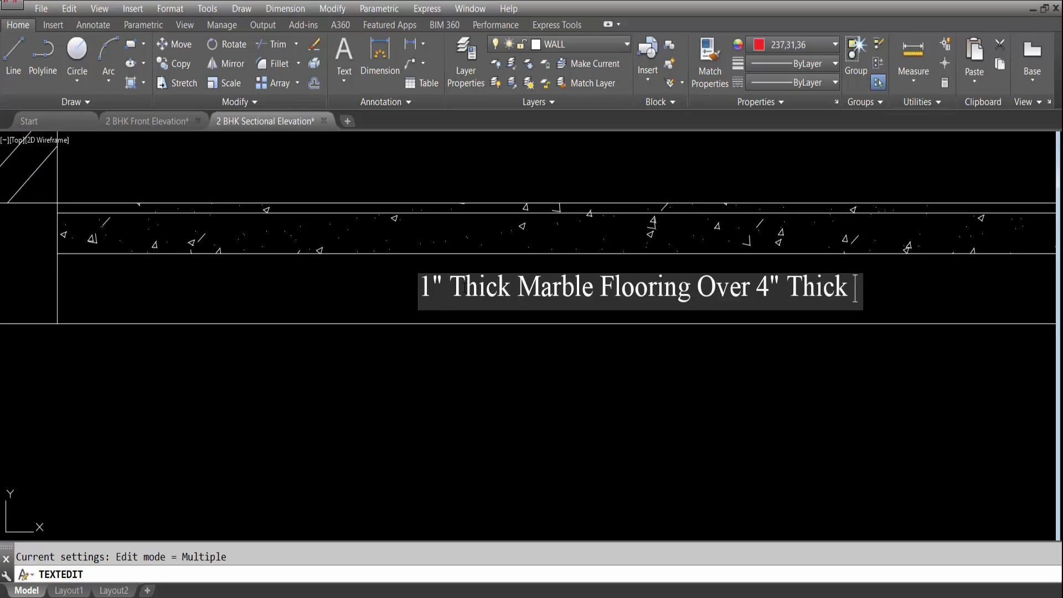
type(" P.C.C")
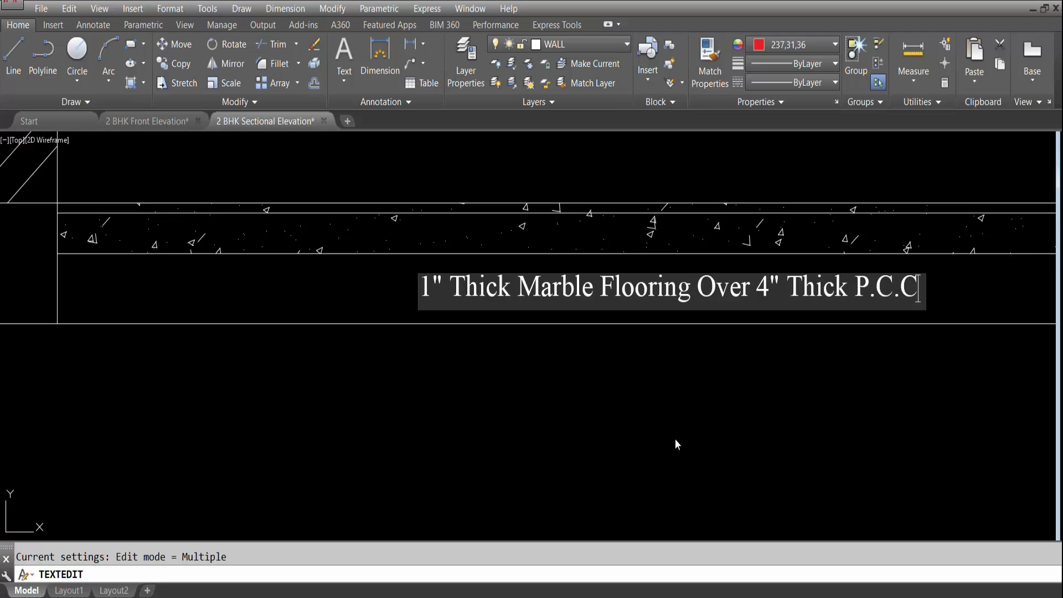
left_click(861, 397)
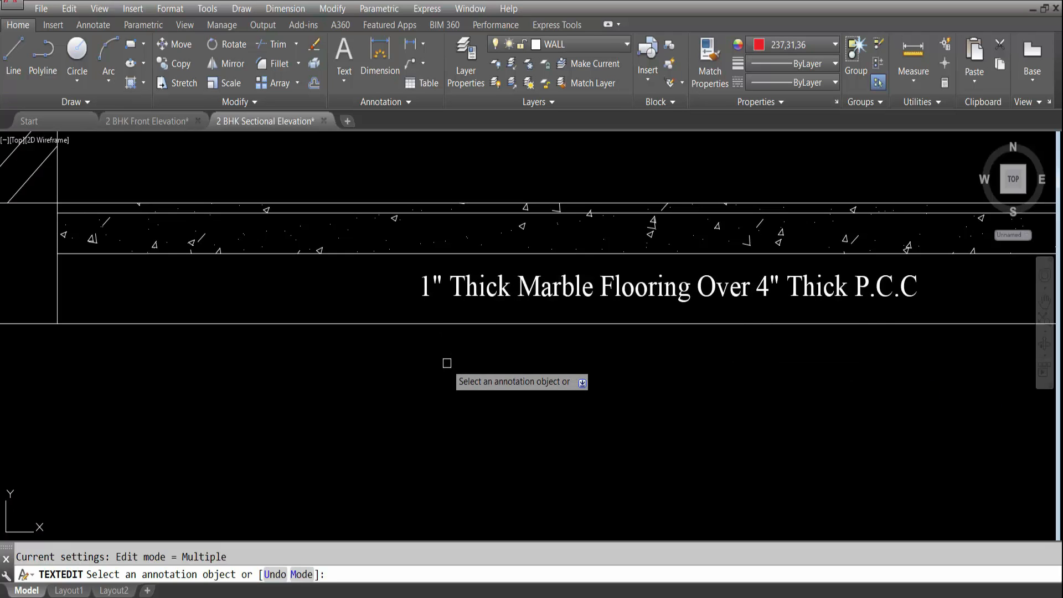
key("Escape")
Move the marble flooring label sideways towards the middle of its bay, keeping it in the strip below the concrete.
scroll(451, 343, "down", 2)
scroll(469, 246, "up", 2)
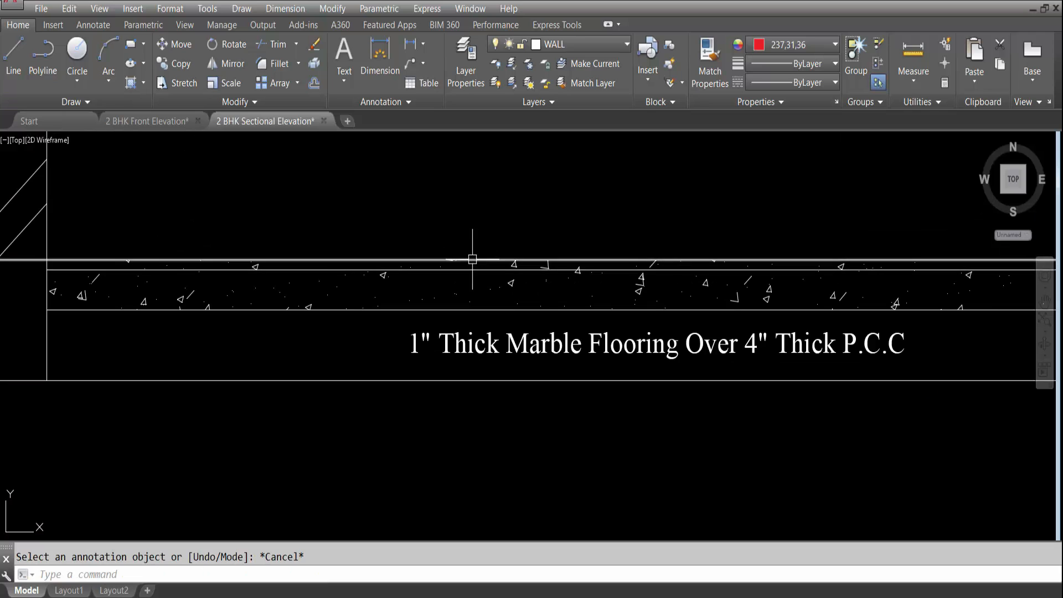
scroll(482, 331, "down", 5)
scroll(692, 364, "up", 1)
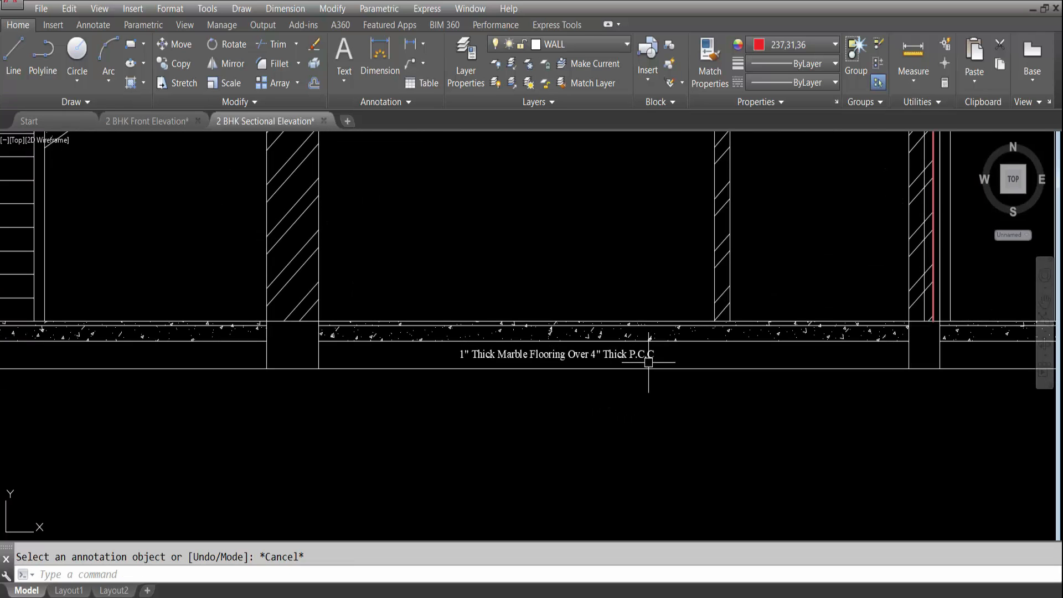
left_click(633, 357)
type("m")
key("Return")
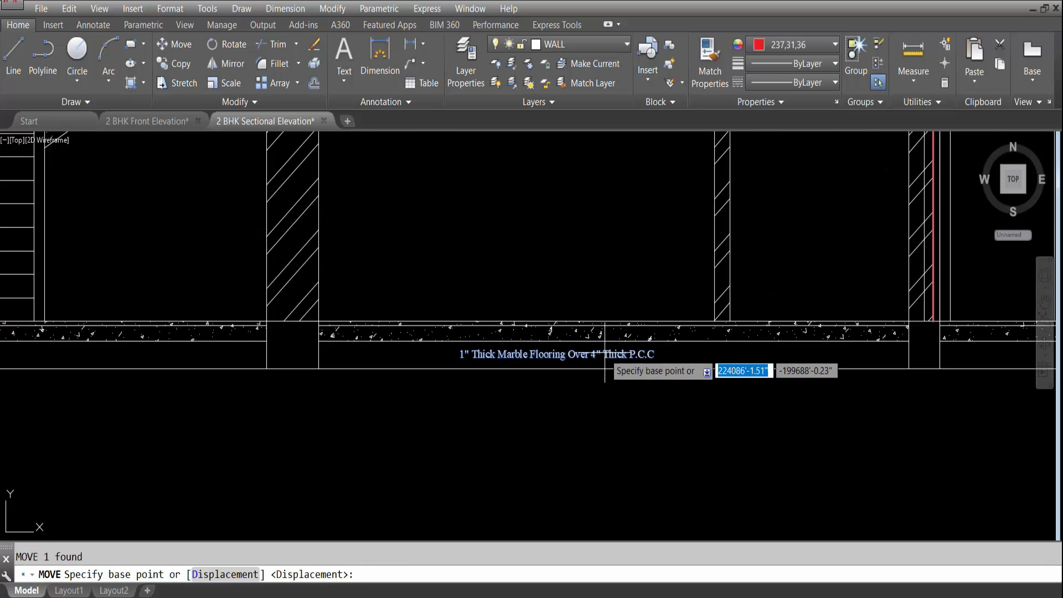
left_click(599, 354)
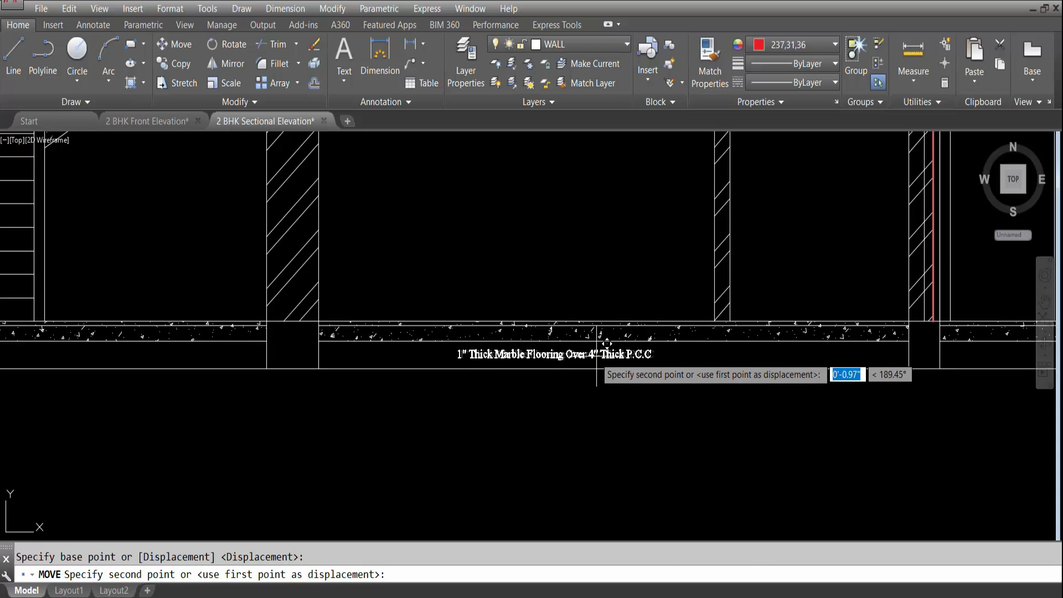
left_click(631, 352)
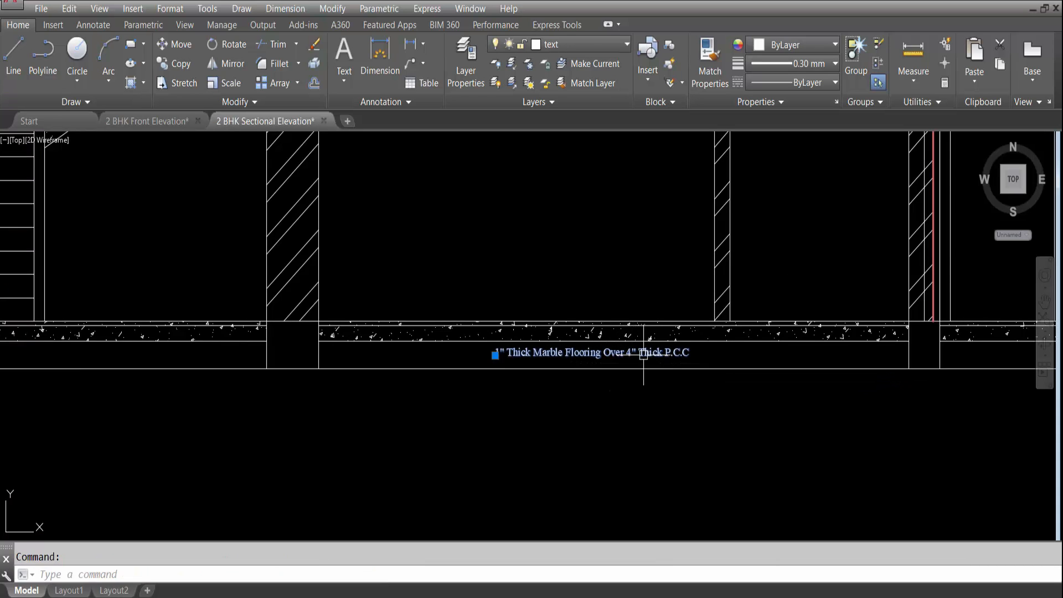
Set the marble flooring label's text height to 3 inches in its properties.
right_click(643, 354)
left_click(697, 590)
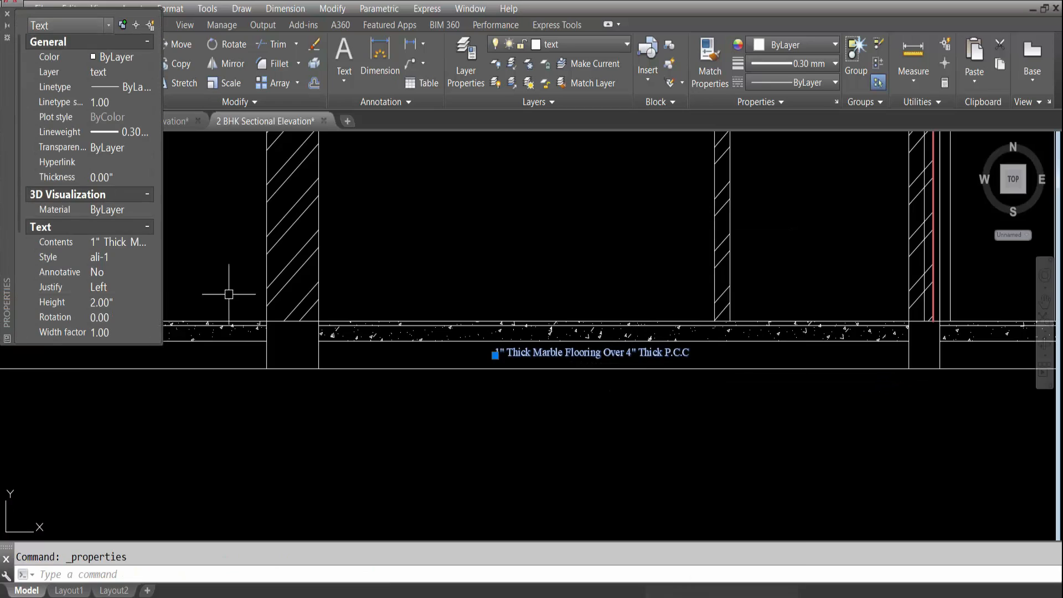
left_click(99, 303)
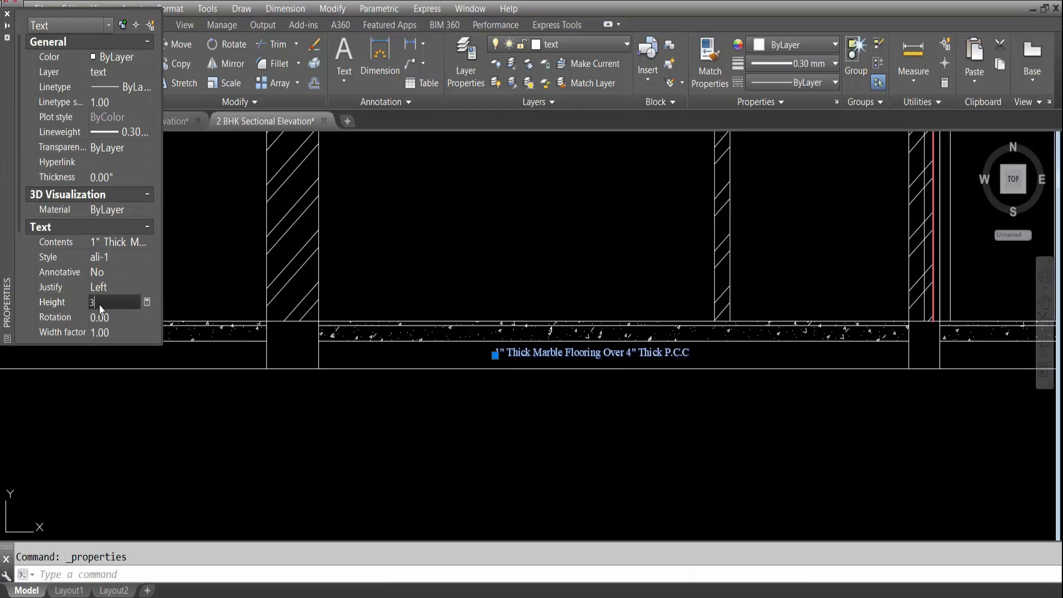
type("3")
key("Return")
left_click(6, 13)
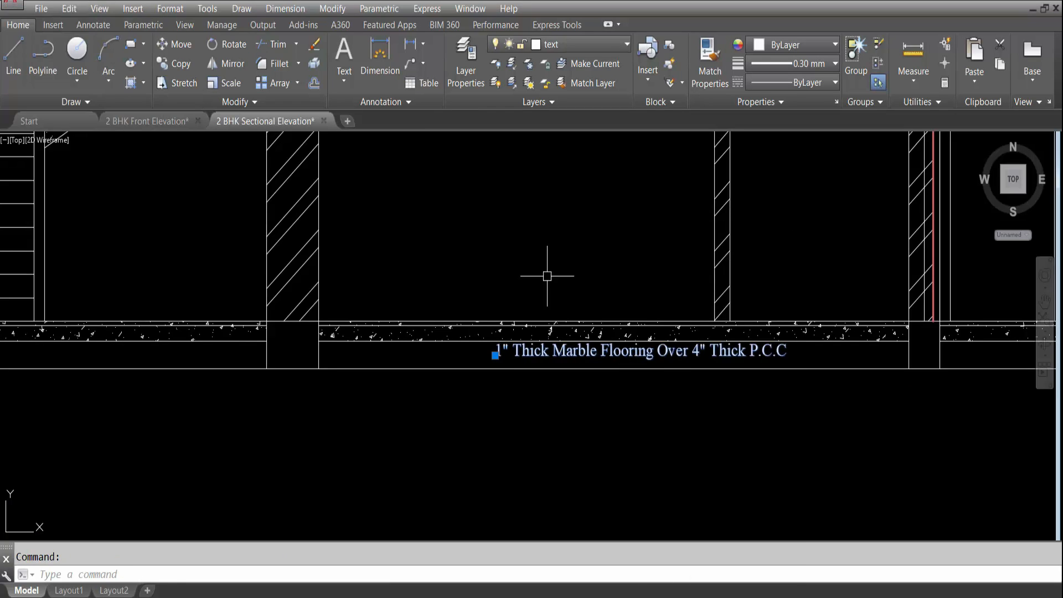
Move the enlarged marble flooring label slightly so it fits within the strip beneath the concrete layer.
type("m")
key("space")
scroll(667, 353, "up", 5)
left_click(656, 350)
left_click(624, 375)
scroll(569, 328, "down", 5)
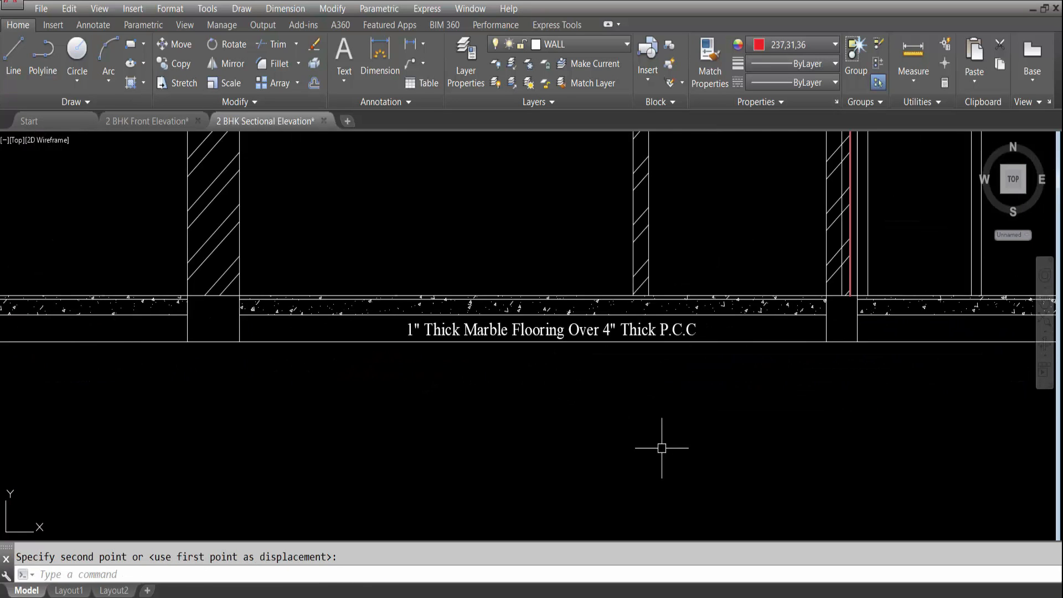
Copy the marble flooring label and paste it just above the roof parapet of the section.
scroll(662, 447, "down", 2)
scroll(494, 440, "down", 2)
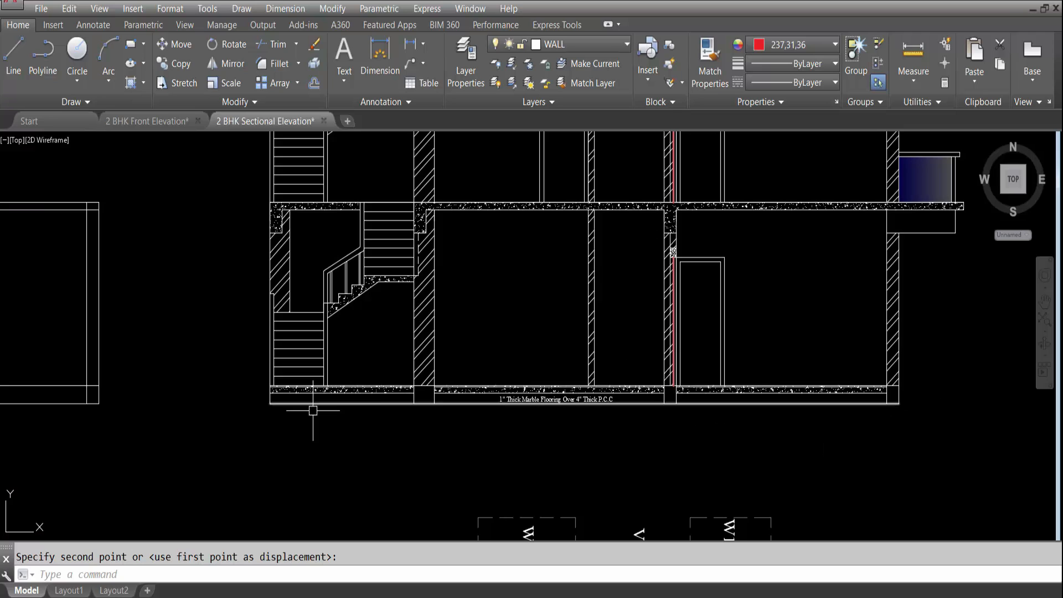
scroll(448, 429, "down", 2)
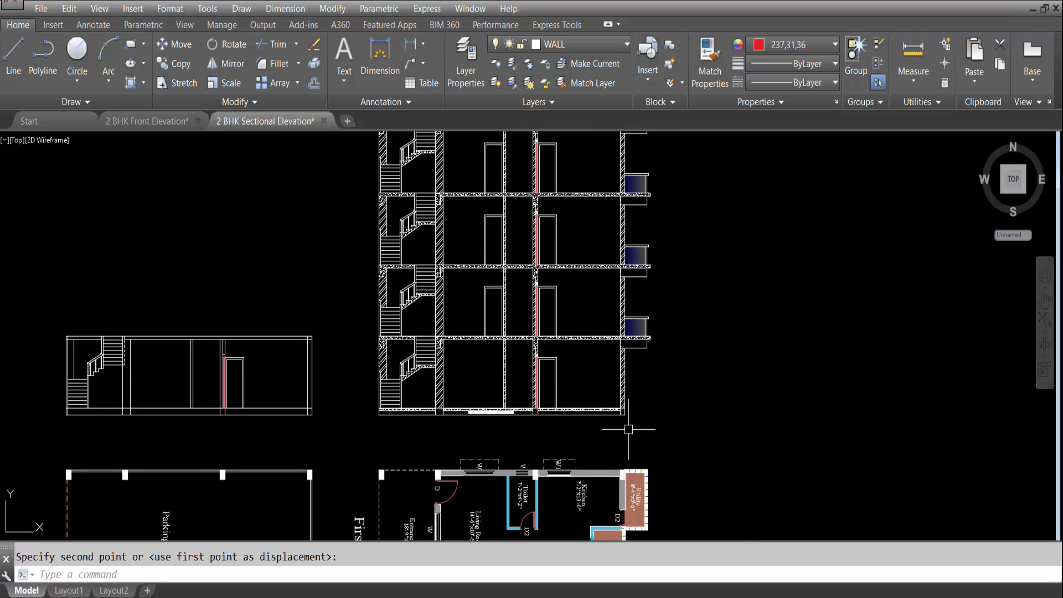
middle_click_drag(619, 399, 642, 415)
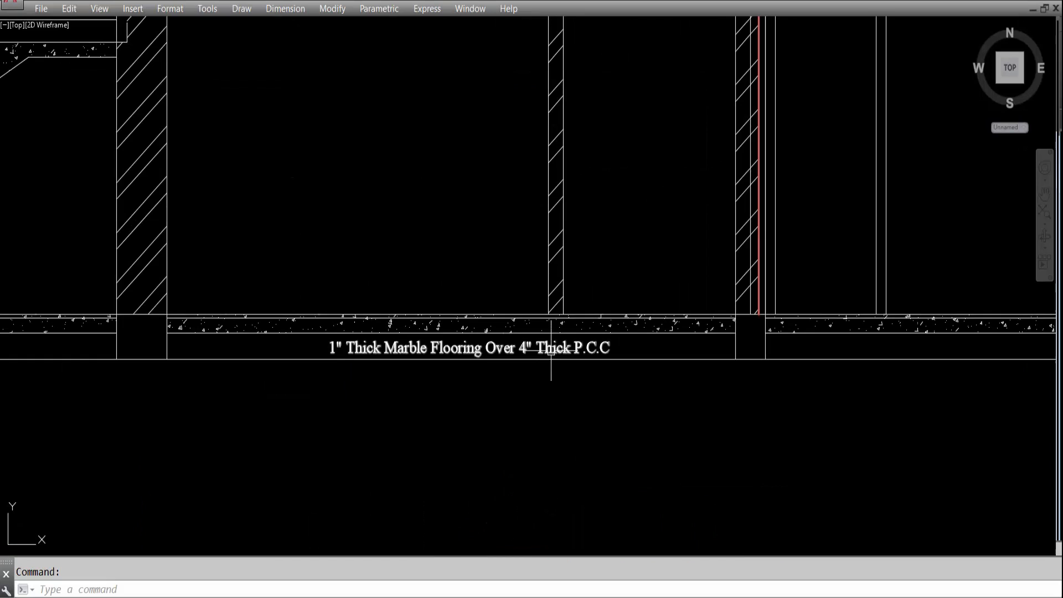
left_click(553, 356)
key("ctrl+c")
key("ctrl+v")
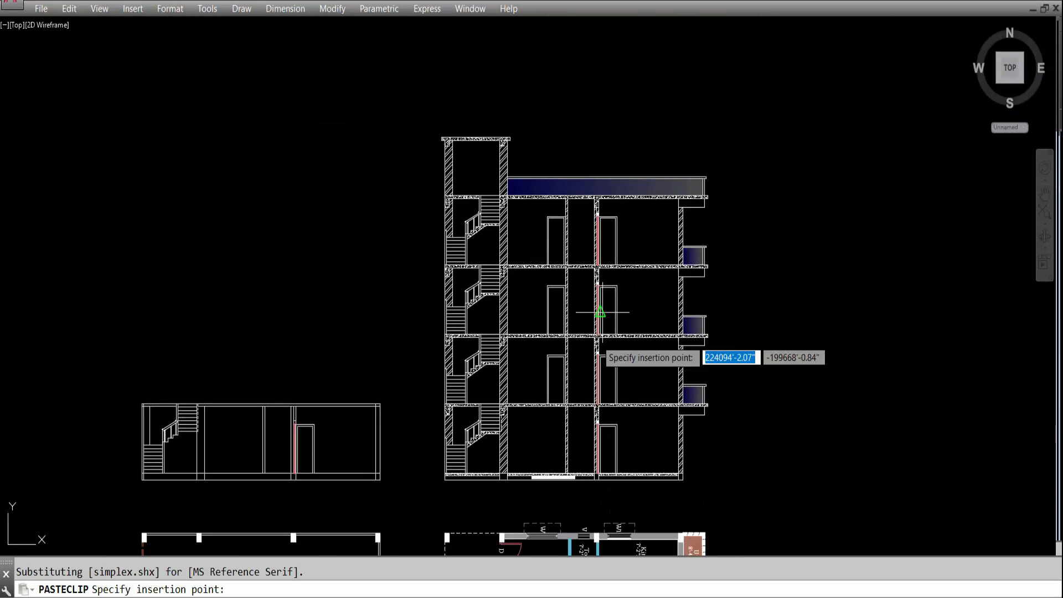
scroll(467, 202, "up", 3)
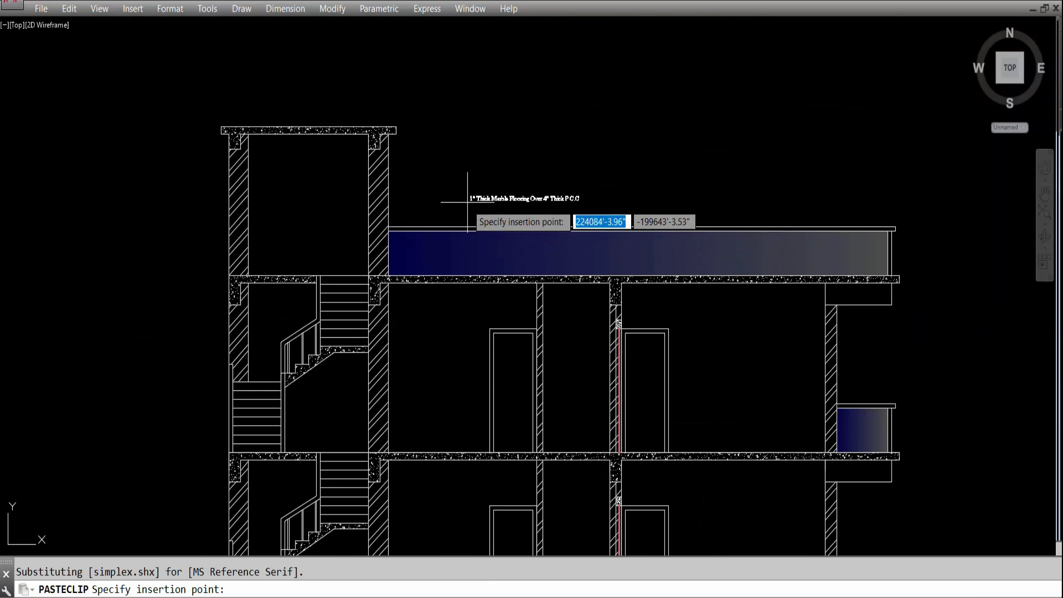
left_click(467, 202)
Set the text height of the label copy above the parapet to 8 inches in its properties.
right_click(494, 183)
left_click(545, 576)
left_click(114, 306)
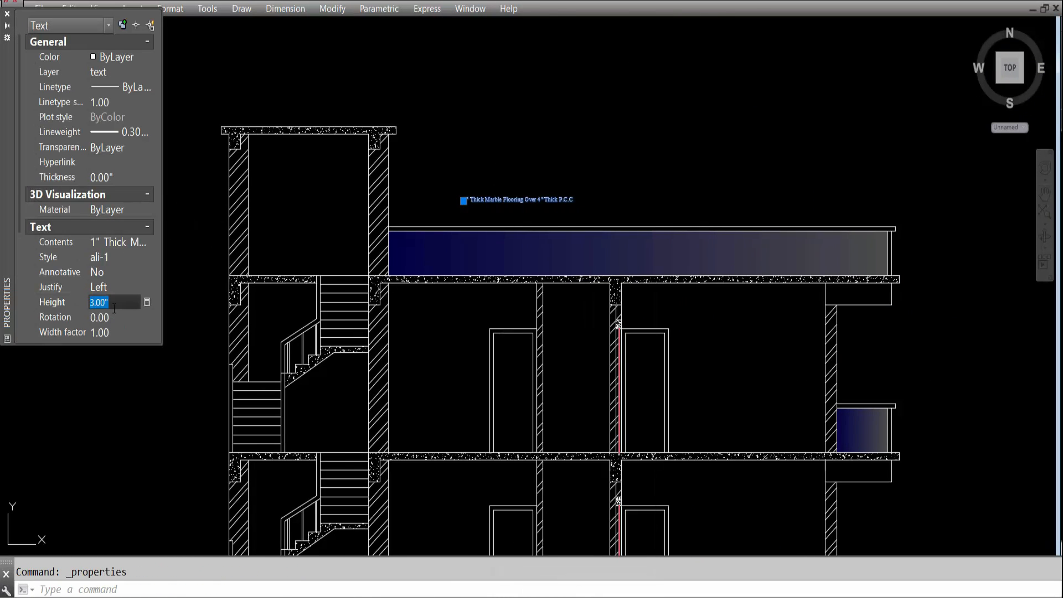
type("5")
key("Tab")
left_click(104, 303)
type("8")
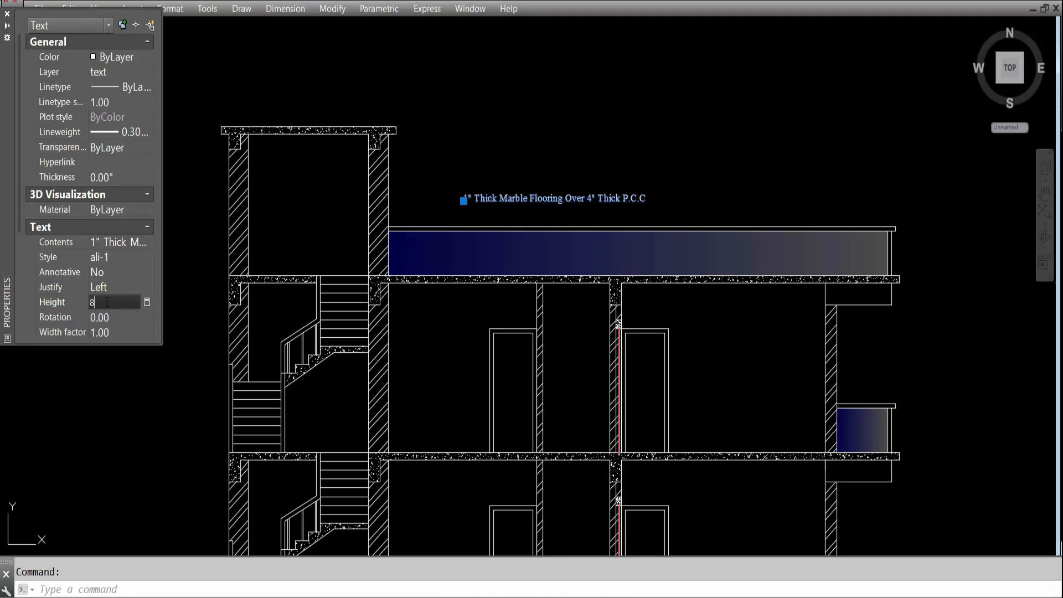
key("Return")
left_click(7, 14)
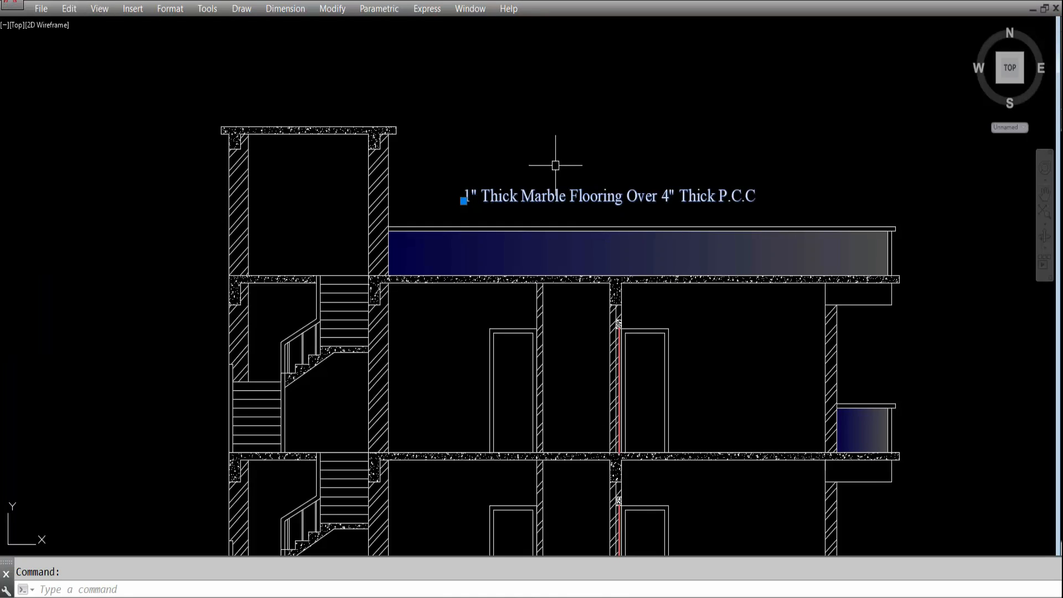
Change the text above the parapet to "2'-6" Parapet Wall Over 4" Thick R.C.C (1:2:4) Roof Slab".
double_click(577, 197)
type("2'")
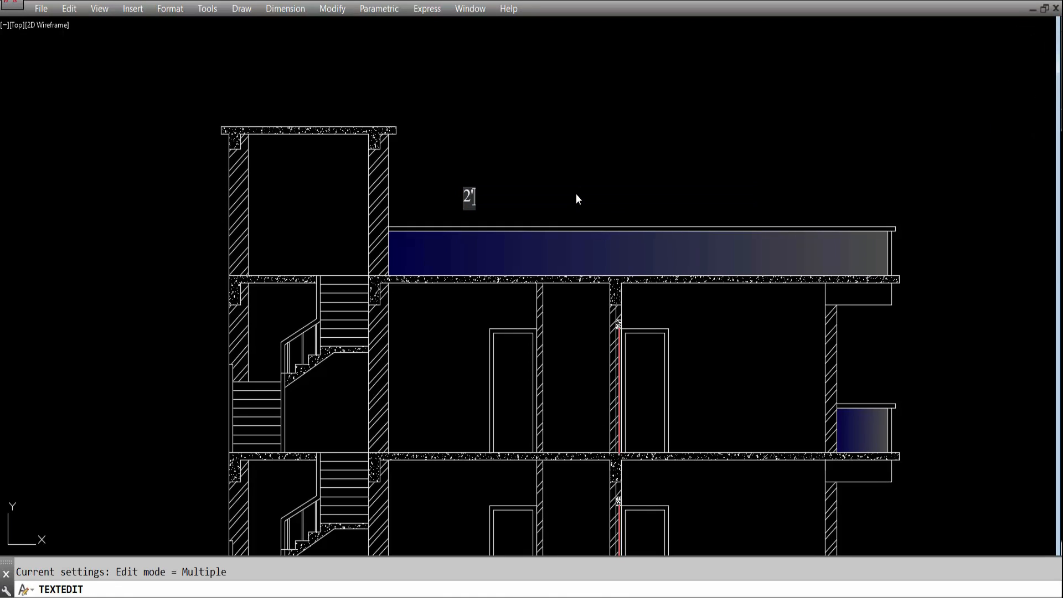
type("-6\" Pa")
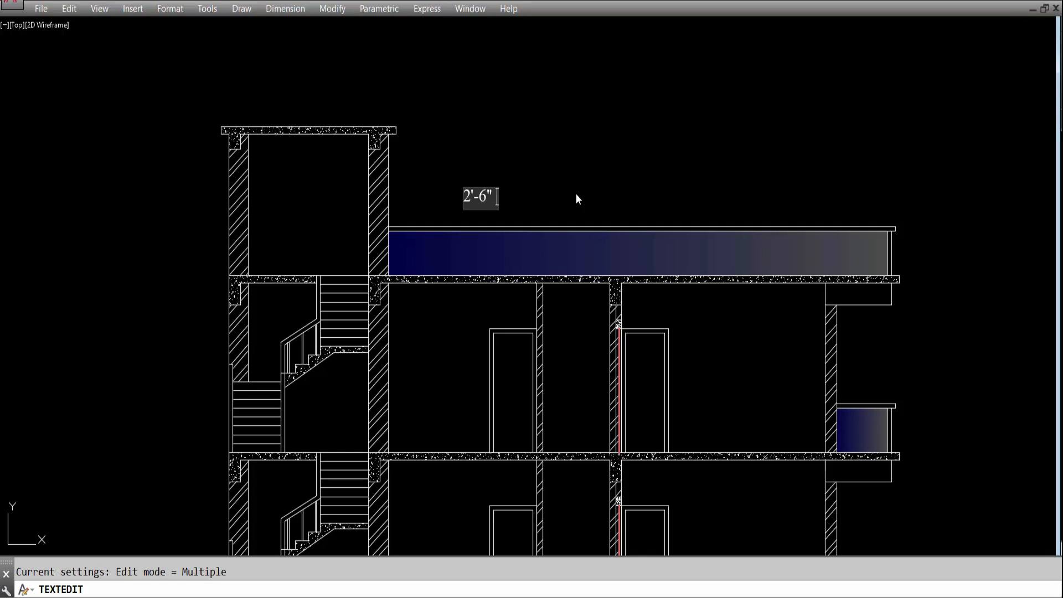
type("rapet Wall O")
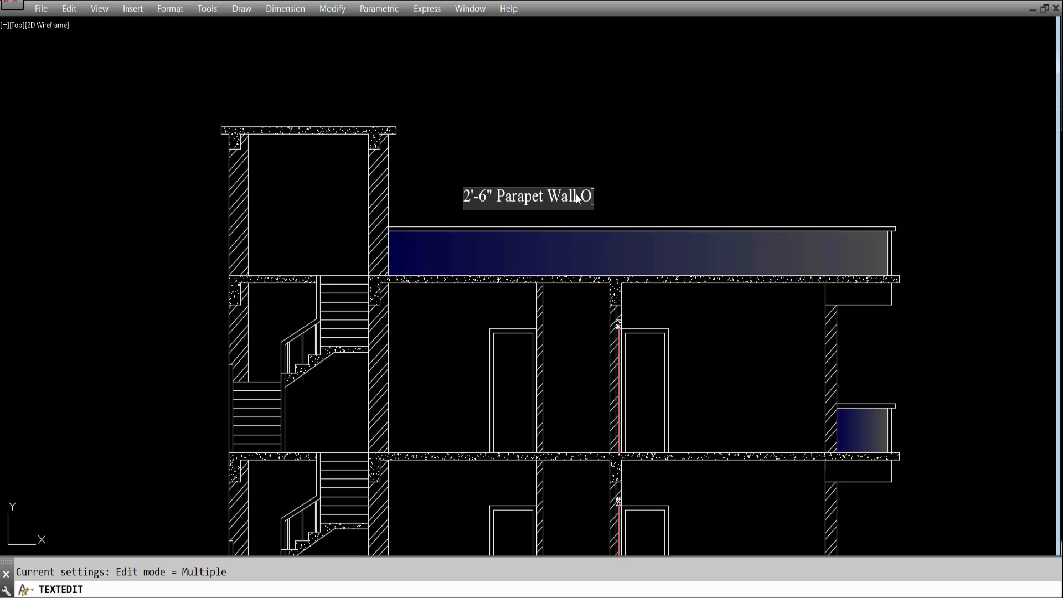
type("ver 4\"")
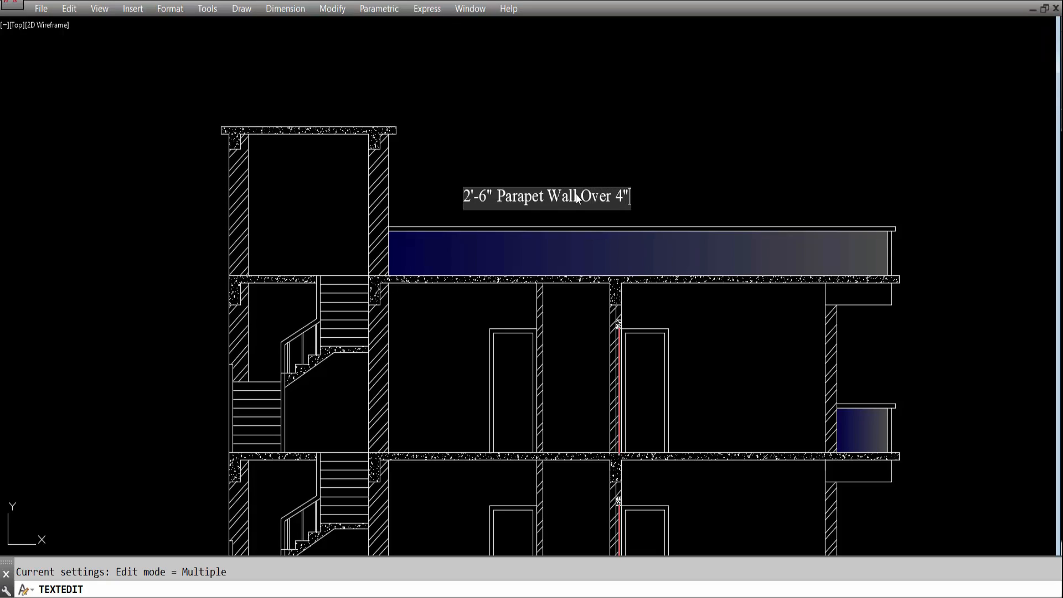
type(" Thic")
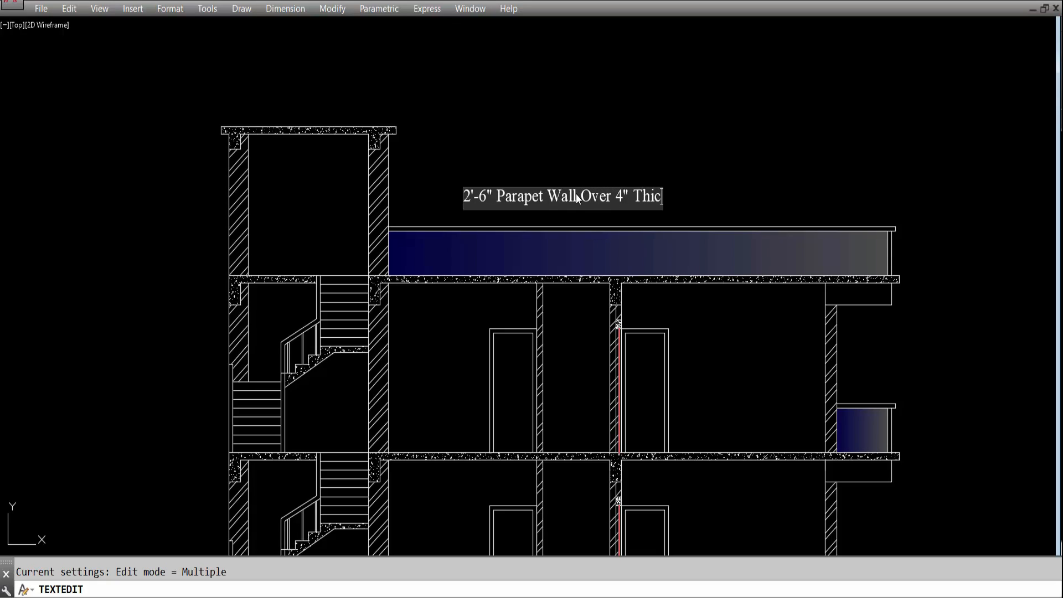
type("k R.C.C (1:2:4")
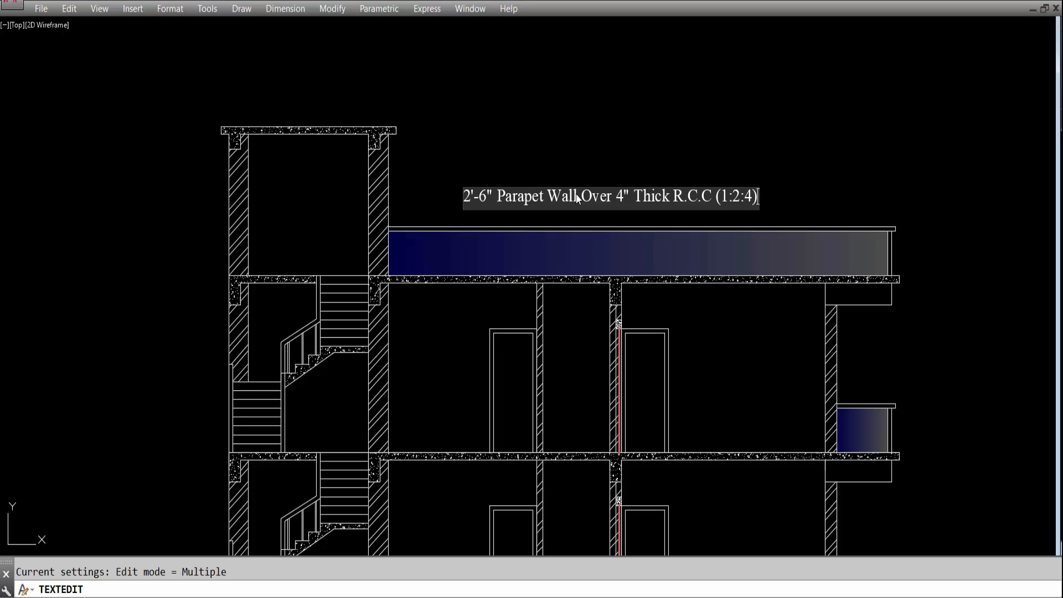
type("Roof S")
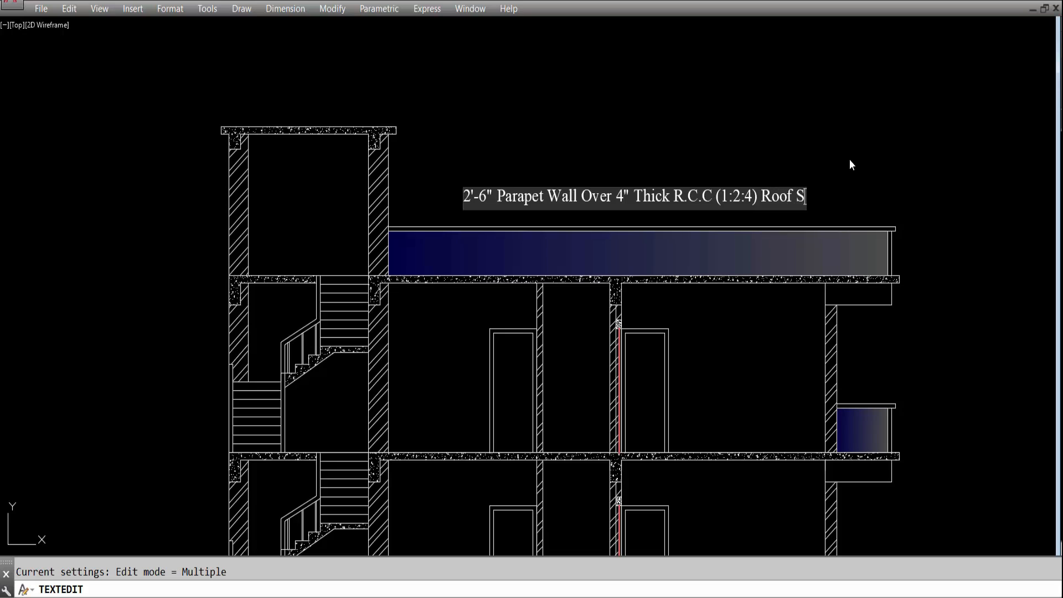
type("lab")
left_click(849, 159)
key("Escape")
Move the parapet wall label straight down so it sits closer above the roof parapet.
type("m")
key("Return")
left_click(689, 223)
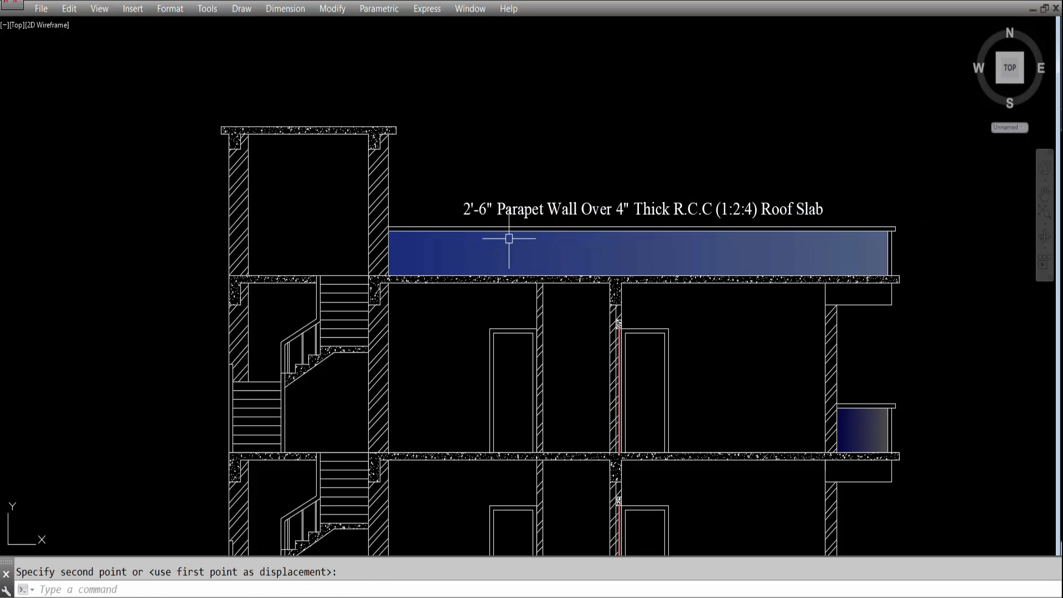
Measure the roof parapet's height with a temporary linear dimension, without placing it.
type("li")
key("Return")
left_click(577, 229)
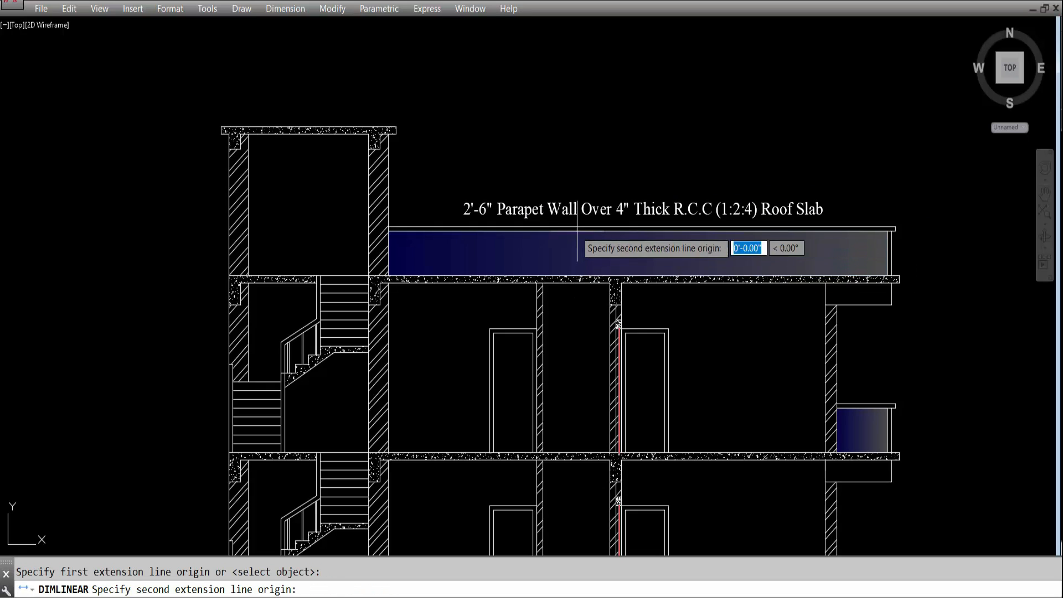
left_click(588, 275)
key("Escape")
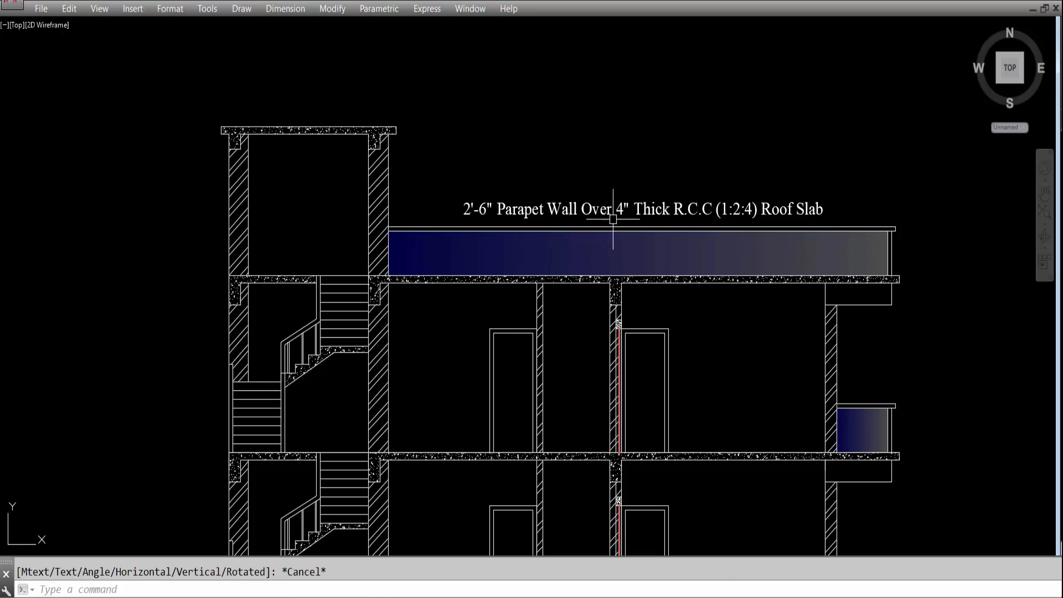
Edit the parapet wall label so the roof slab thickness reads 5".
double_click(614, 211)
left_click(624, 210)
key("BackSpace")
type("5")
left_click(688, 264)
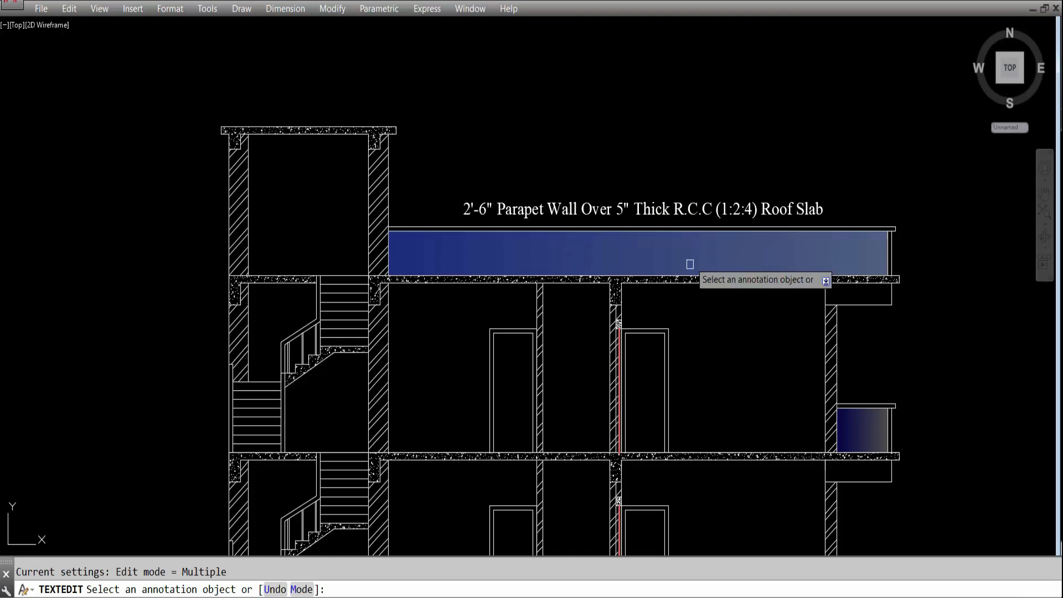
key("Escape")
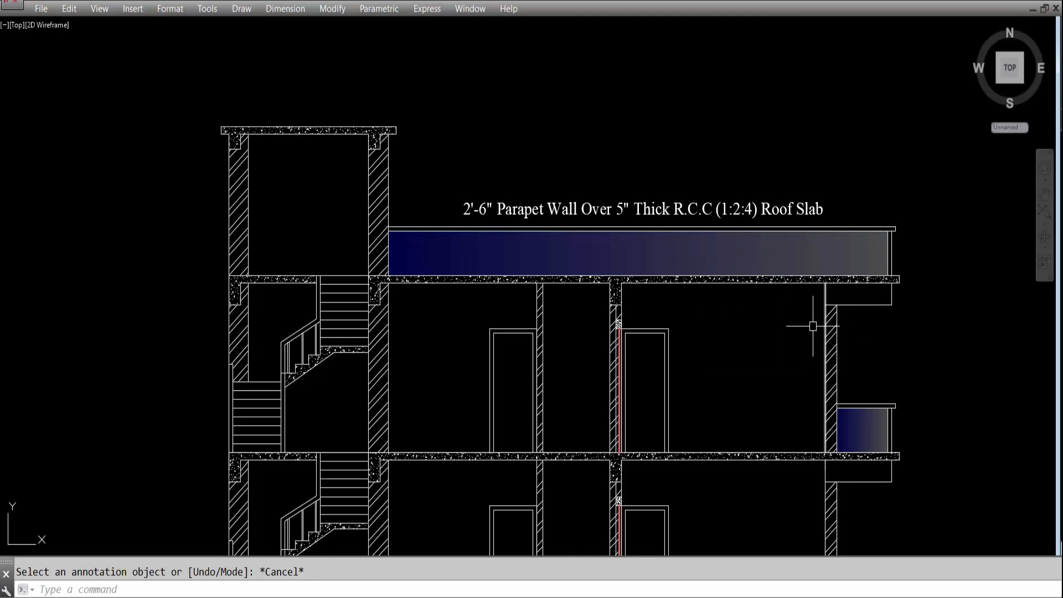
Measure the roof slab's thickness with a temporary linear dimension, without placing it.
type("dim")
key("Return")
left_click(688, 276)
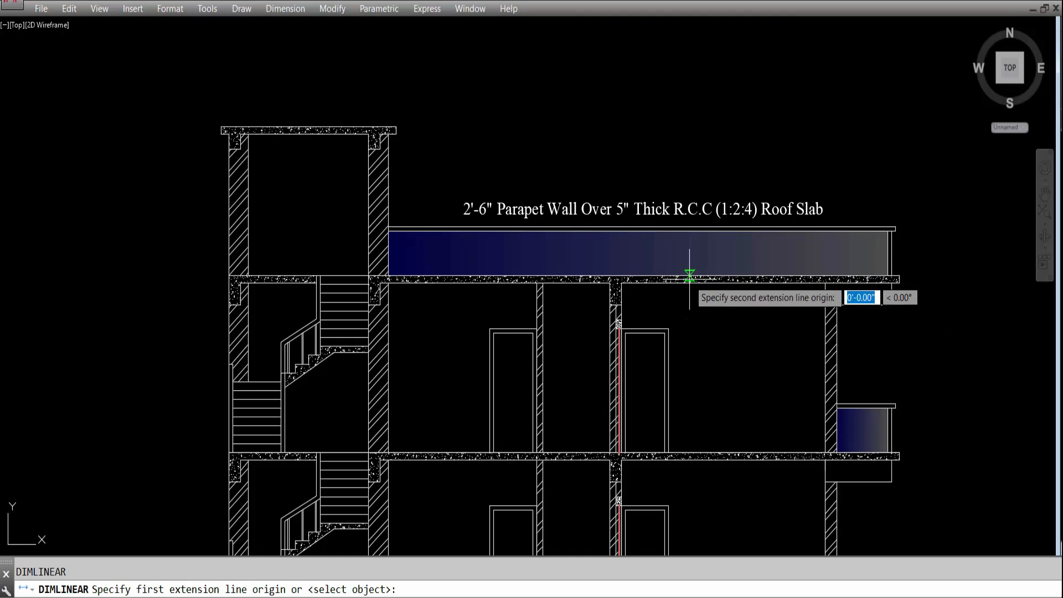
left_click(689, 283)
key("Escape")
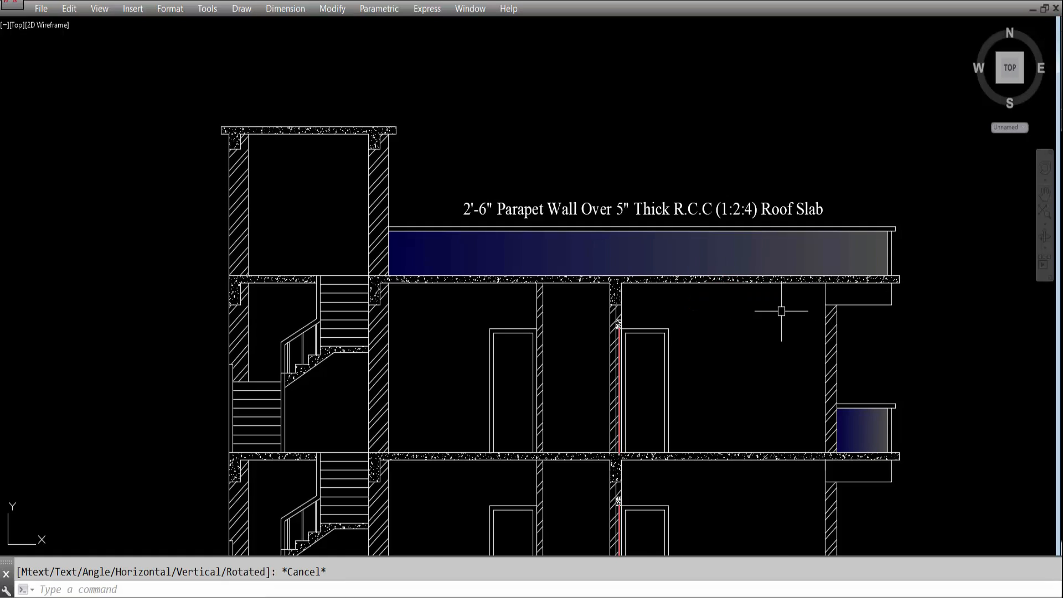
Restore the full interface from the clean-screen view and set the current object color to ByLayer.
scroll(820, 281, "down", 2)
scroll(808, 136, "down", 2)
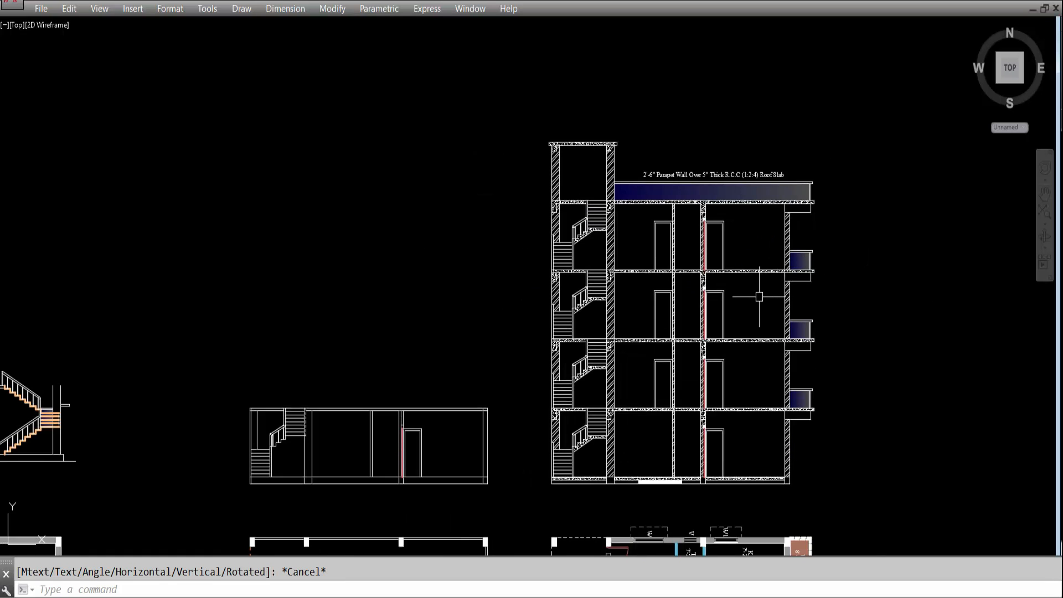
key("Escape")
key("ctrl+0")
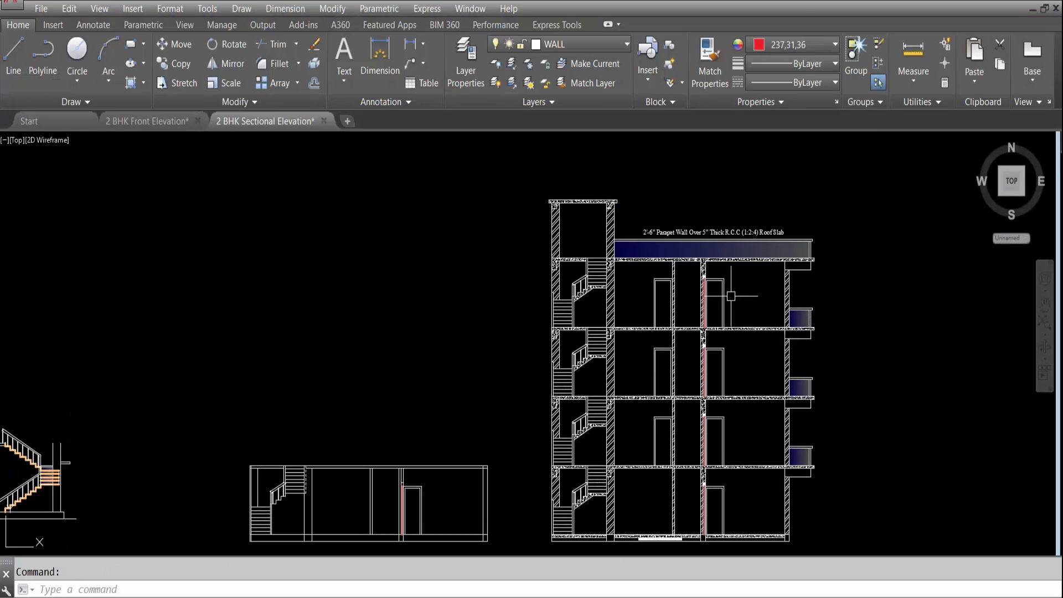
left_click(800, 47)
left_click(785, 60)
scroll(715, 250, "up", 2)
type("diml")
key("Return")
scroll(566, 207, "down", 2)
scroll(612, 274, "up", 2)
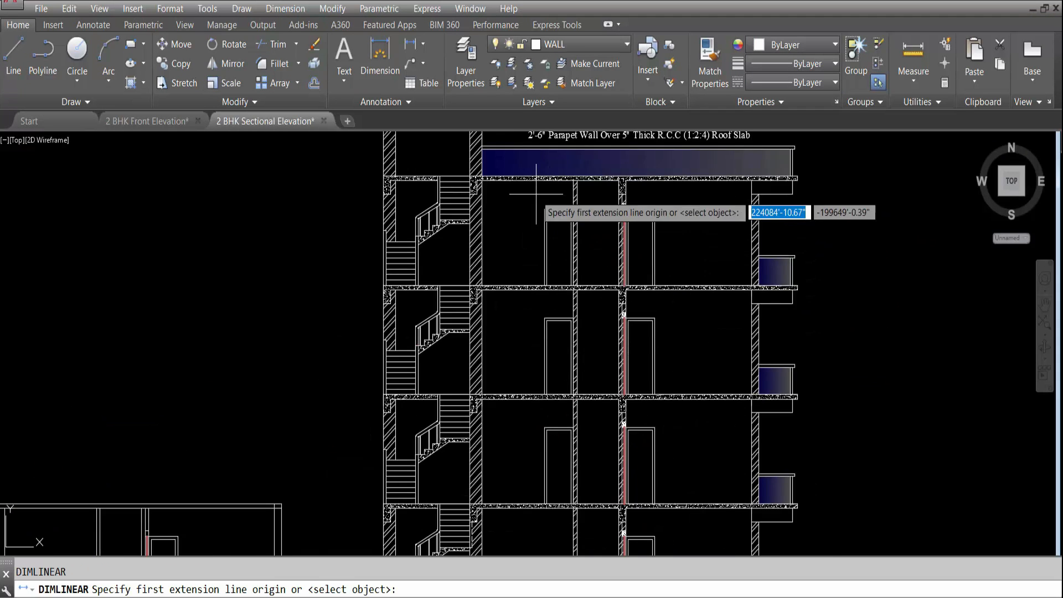
left_click(519, 181)
key("F8")
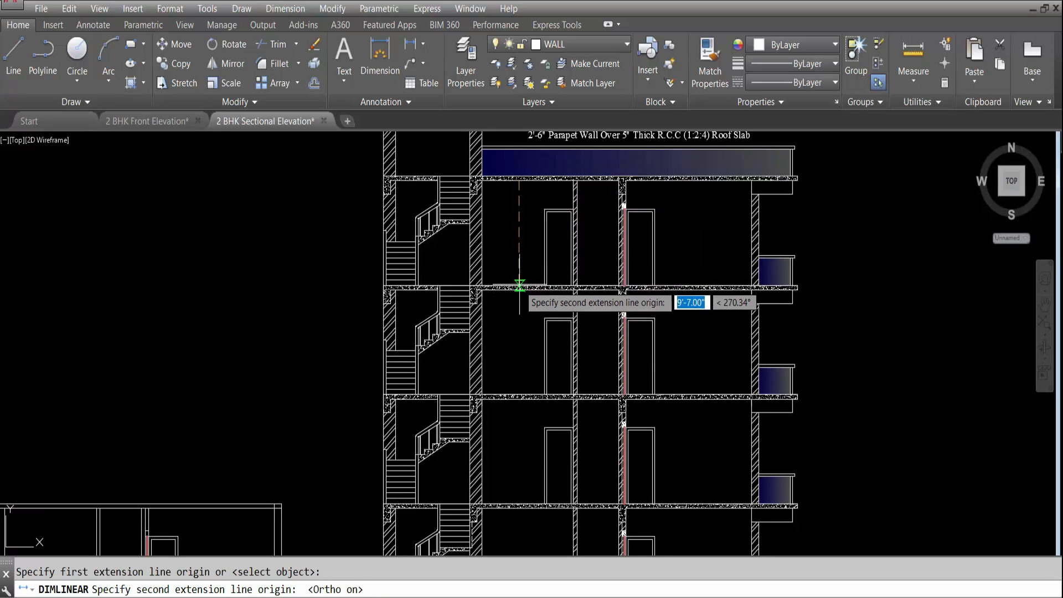
left_click(517, 286)
key("Escape")
Add a vertical linear dimension for the top storey's height in the room beside the staircase.
key("Return")
scroll(529, 177, "up", 3)
left_click(498, 173)
left_click(498, 449)
left_click(497, 422)
scroll(522, 338, "down", 4)
Dimension the height of the top storey's door next to the red line, placing the dimension beside the door.
key("Return")
scroll(651, 310, "up", 4)
left_click(651, 298)
left_click(653, 491)
left_click(687, 421)
scroll(687, 409, "down", 3)
Dimension the clear height between slabs in the passage of the storey below the top one.
key("Return")
scroll(675, 349, "down", 2)
scroll(620, 321, "up", 6)
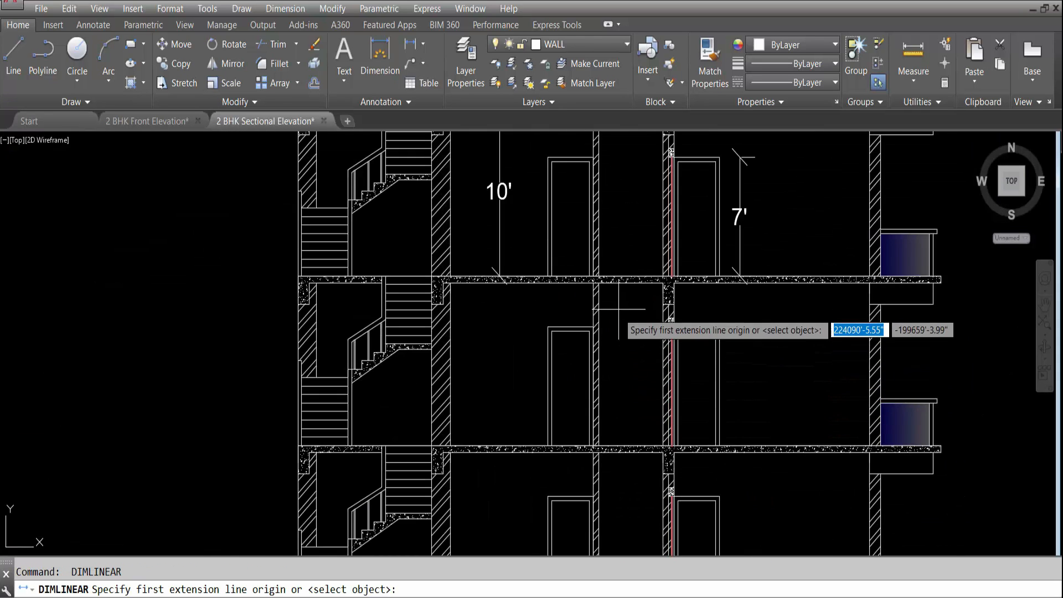
left_click(624, 284)
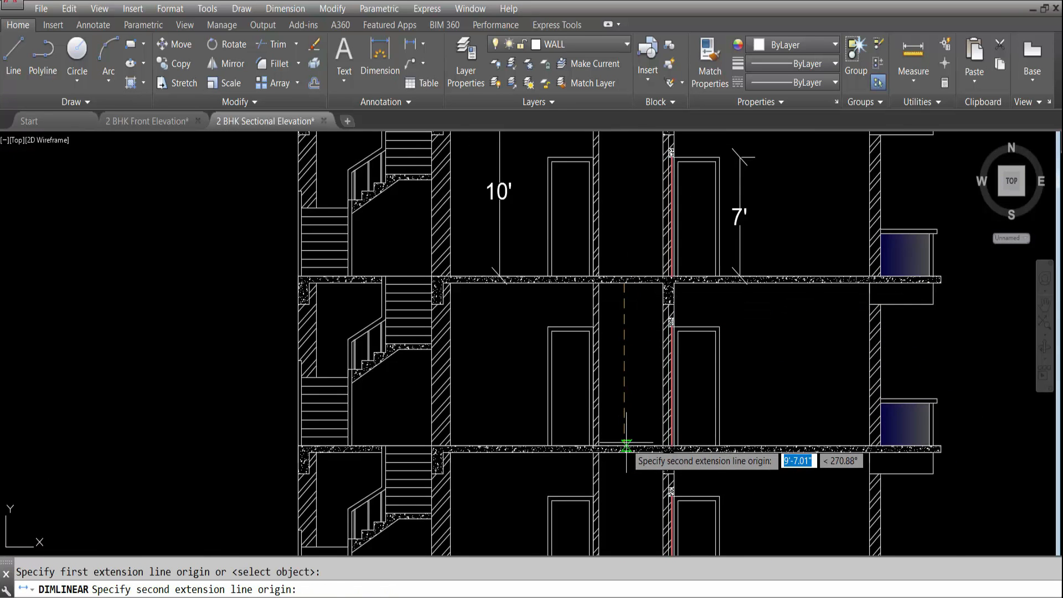
left_click(619, 447)
left_click(631, 420)
key("Return")
left_click(836, 282)
key("Escape")
Dimension the floor-to-floor height of the second storey from the top, in the room beside the balcony.
key("Return")
left_click(824, 277)
left_click(826, 447)
left_click(822, 360)
scroll(761, 281, "down", 2)
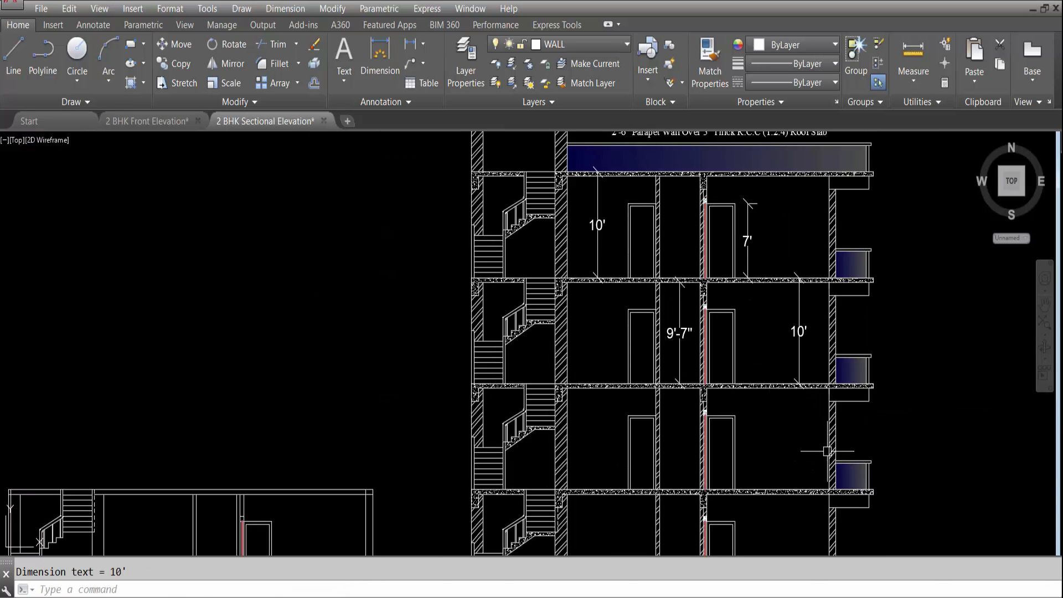
Try a height dimension for the uppermost balcony parapet over its gradient fill, and delete it.
key("Return")
scroll(821, 399, "down", 2)
scroll(797, 310, "up", 4)
left_click(765, 310)
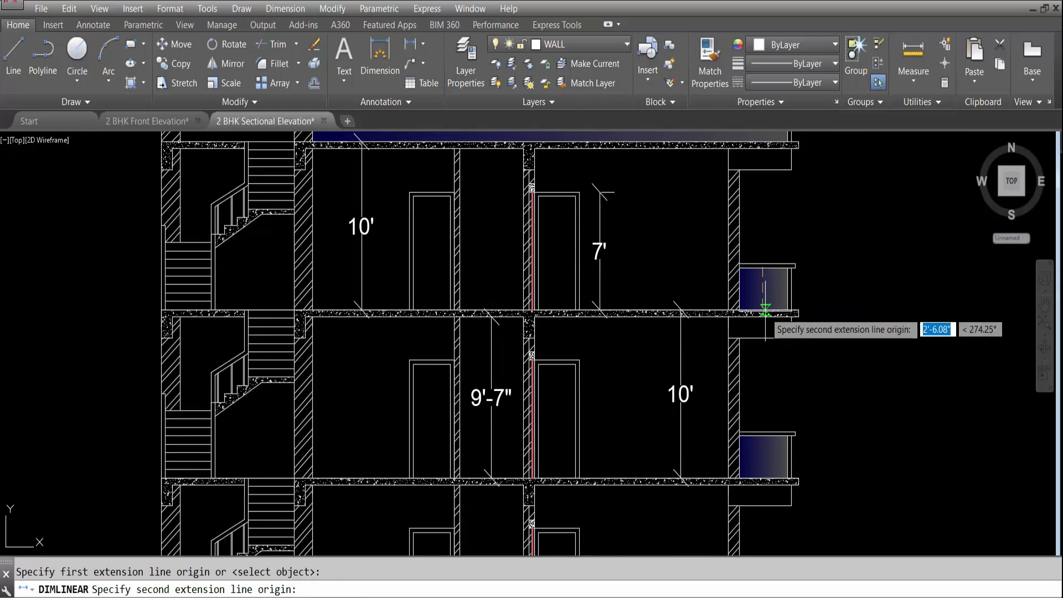
left_click(765, 267)
left_click(767, 293)
left_click(762, 287)
key("Delete")
key("Return")
key("Escape")
Dimension the uppermost balcony parapet's height, placing the dimension inside the adjoining room.
type("dimlin")
key("Return")
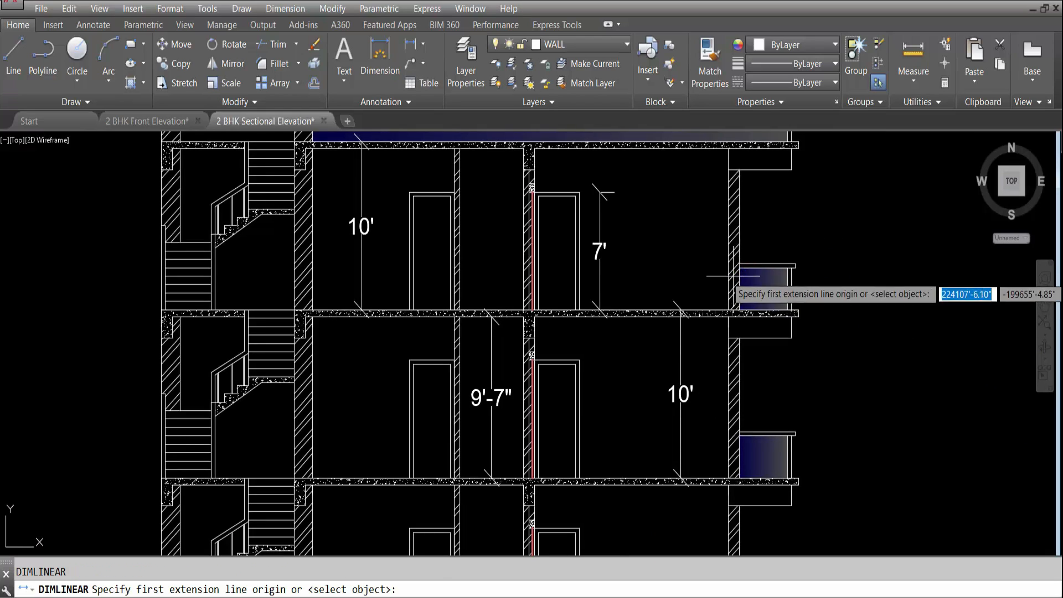
left_click(740, 268)
left_click(740, 310)
left_click(700, 276)
Try dimensioning the height of the second storey from the bottom, in the room beside the staircase.
key("Return")
scroll(777, 233, "down", 4)
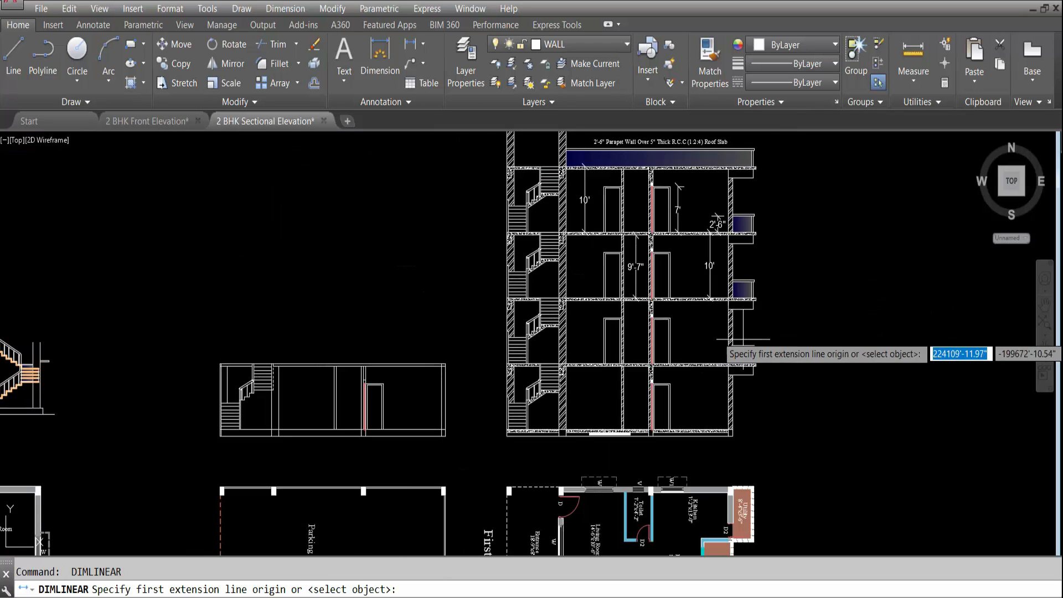
scroll(588, 310, "up", 2)
left_click(589, 293)
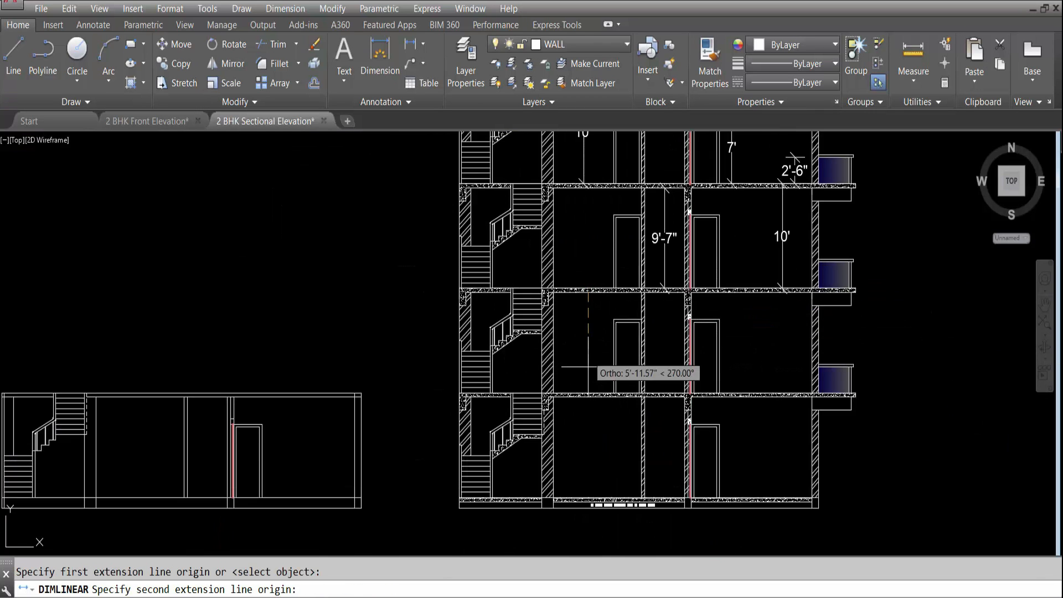
left_click(585, 396)
left_click(583, 349)
Try dimensioning the bottom storey's height beside its door, and undo the latest dimensions.
key("Return")
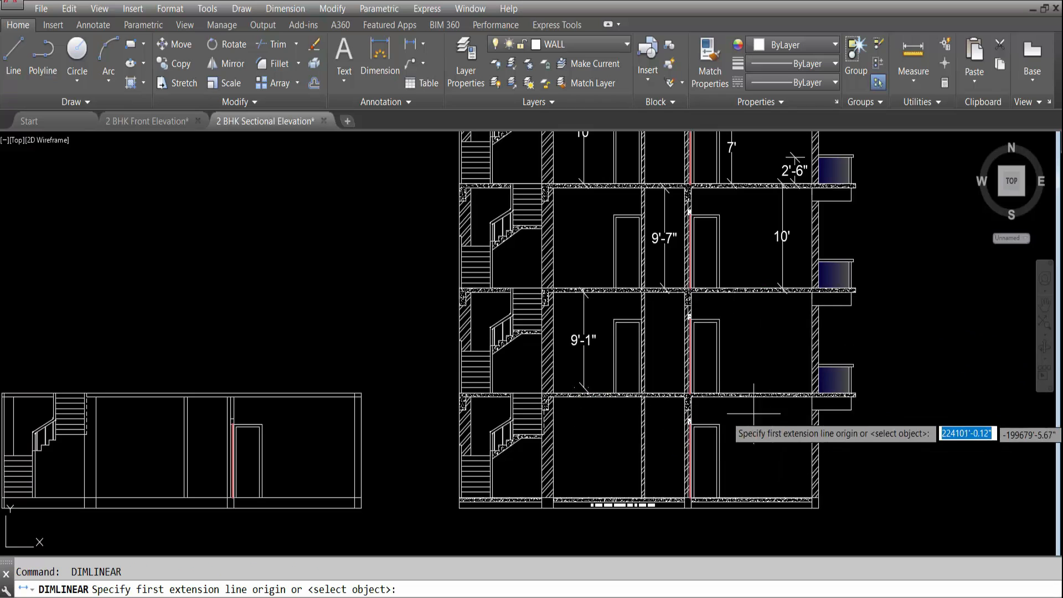
left_click(748, 396)
left_click(752, 498)
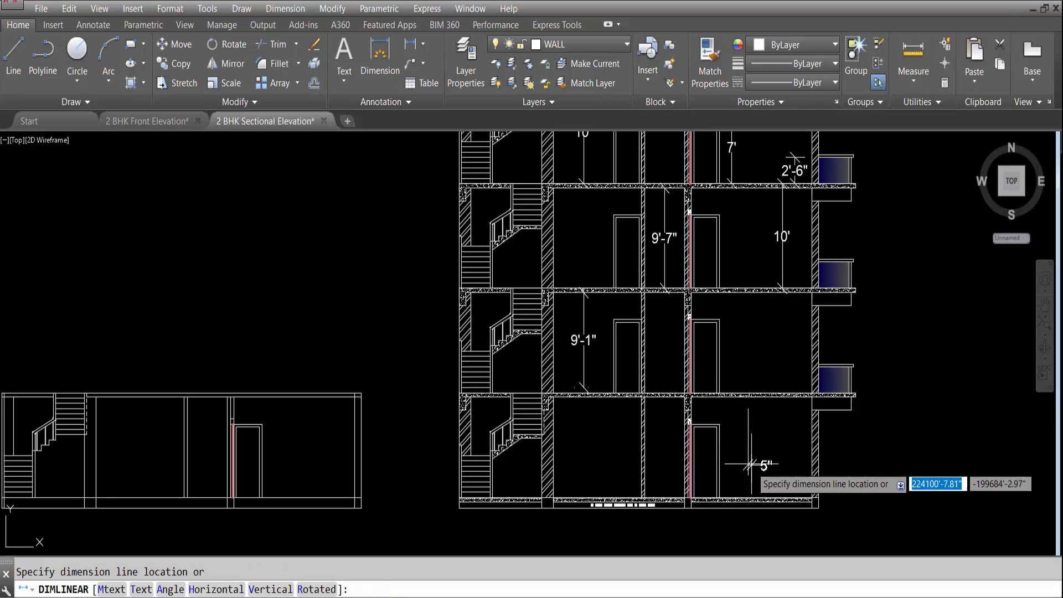
left_click(755, 441)
key("ctrl+z")
Dimension the bottom storey's height from its ceiling slab to the floor, in the room below the balconies.
scroll(712, 388, "down", 2)
scroll(711, 388, "up", 5)
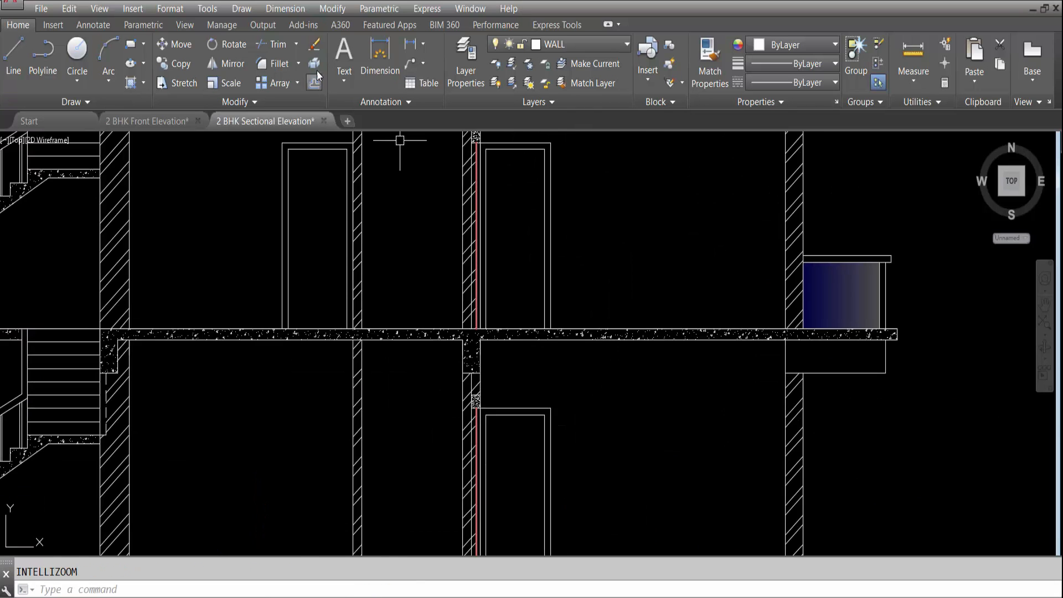
left_click(380, 52)
left_click(706, 364)
scroll(699, 437, "down", 5)
scroll(698, 440, "up", 5)
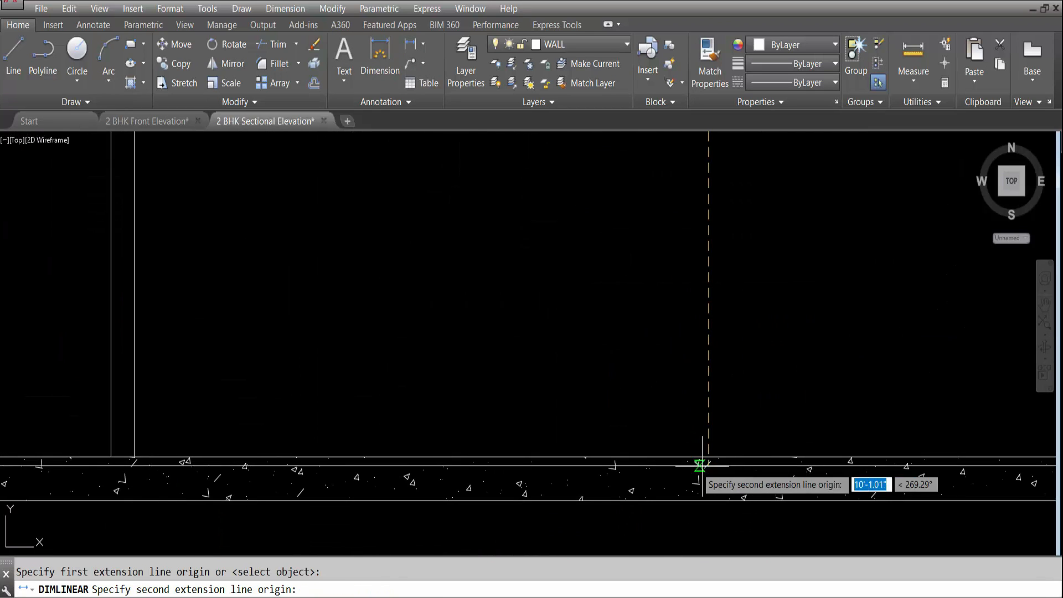
left_click(699, 399)
scroll(716, 487, "down", 5)
left_click(708, 399)
Dimension the height of the door next to the red line on the second storey from the bottom.
key("Return")
left_click(657, 275)
left_click(658, 347)
left_click(674, 310)
Dimension the width of the door next to the red line on the second storey from the top, above its frame.
key("Return")
scroll(631, 169, "up", 5)
left_click(636, 208)
left_click(751, 209)
left_click(747, 170)
scroll(747, 170, "down", 5)
Dimension the width of the door nearer the staircase on the second storey from the bottom, above its frame.
key("Return")
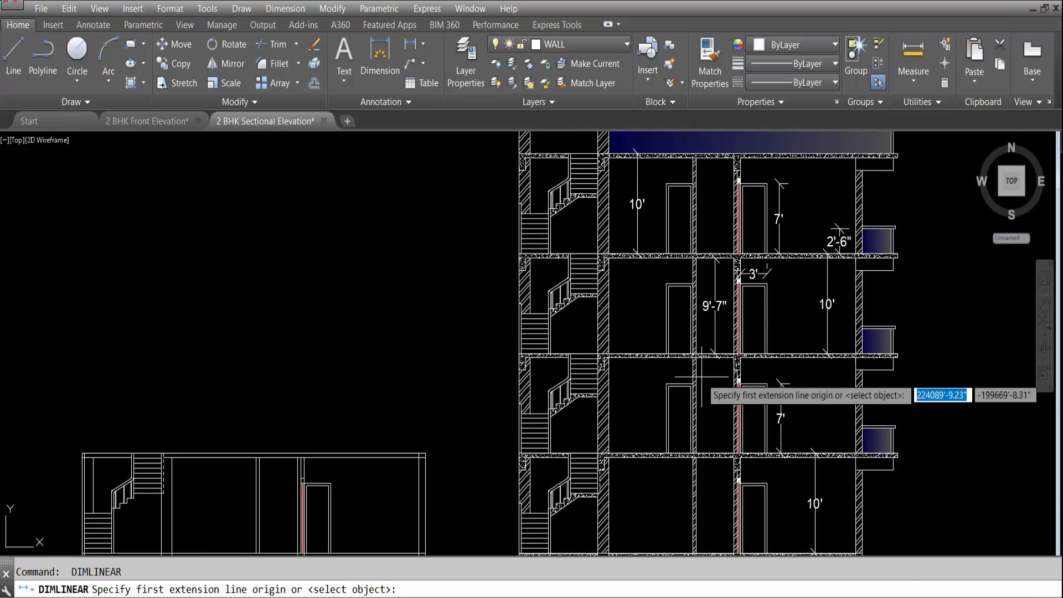
scroll(665, 391, "up", 5)
left_click(552, 387)
left_click(658, 388)
left_click(667, 357)
scroll(671, 330, "down", 5)
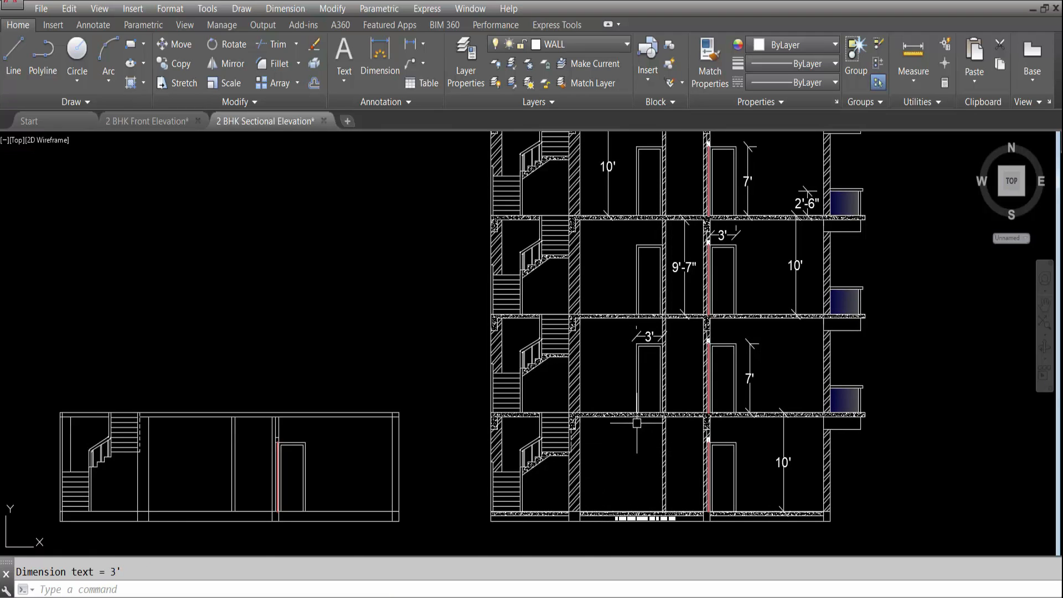
Dimension the height of the stair headroom at roof level, from its top slab down to the roof slab.
scroll(639, 437, "down", 3)
scroll(704, 443, "up", 3)
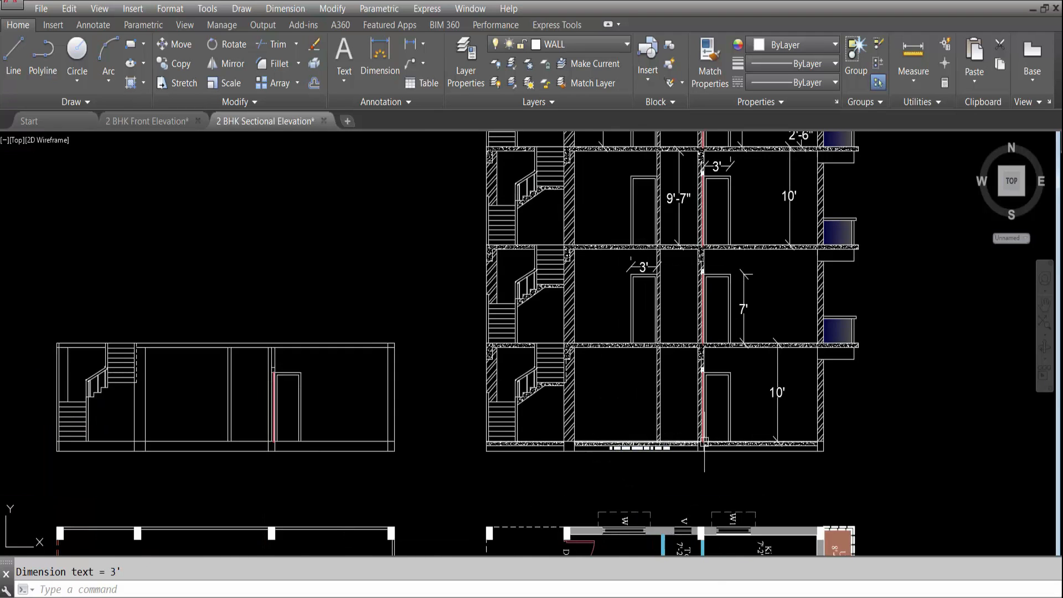
scroll(704, 442, "down", 2)
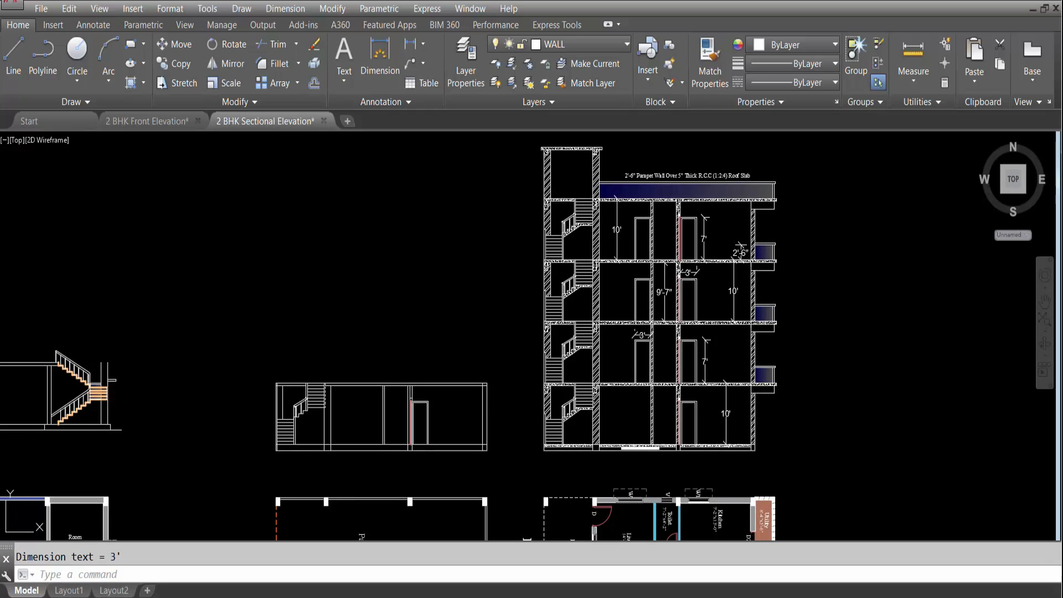
key("ctrl+0")
scroll(884, 255, "up", 2)
middle_click_drag(825, 247, 826, 307)
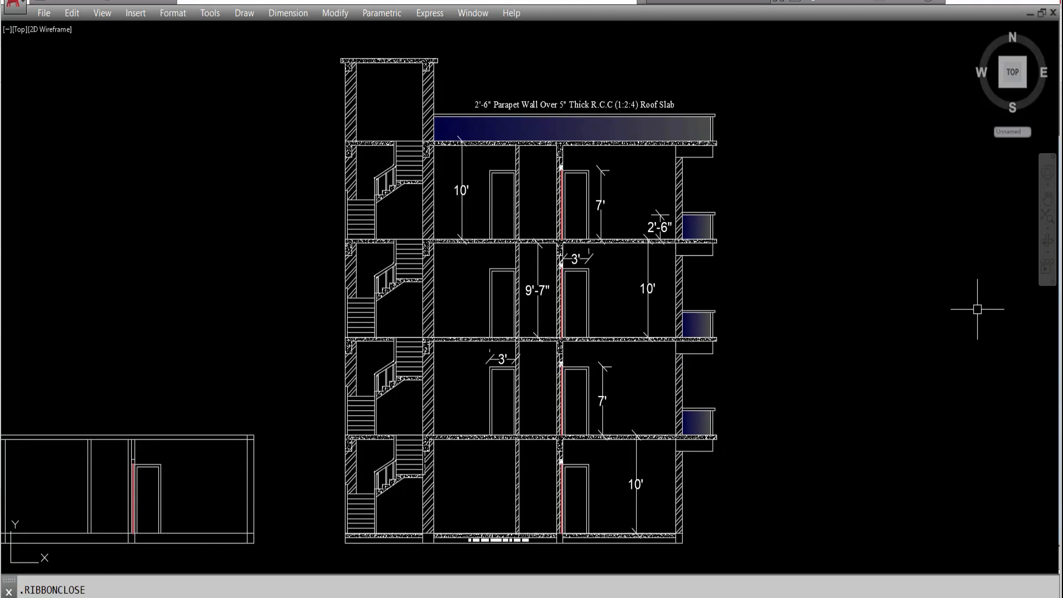
key("Return")
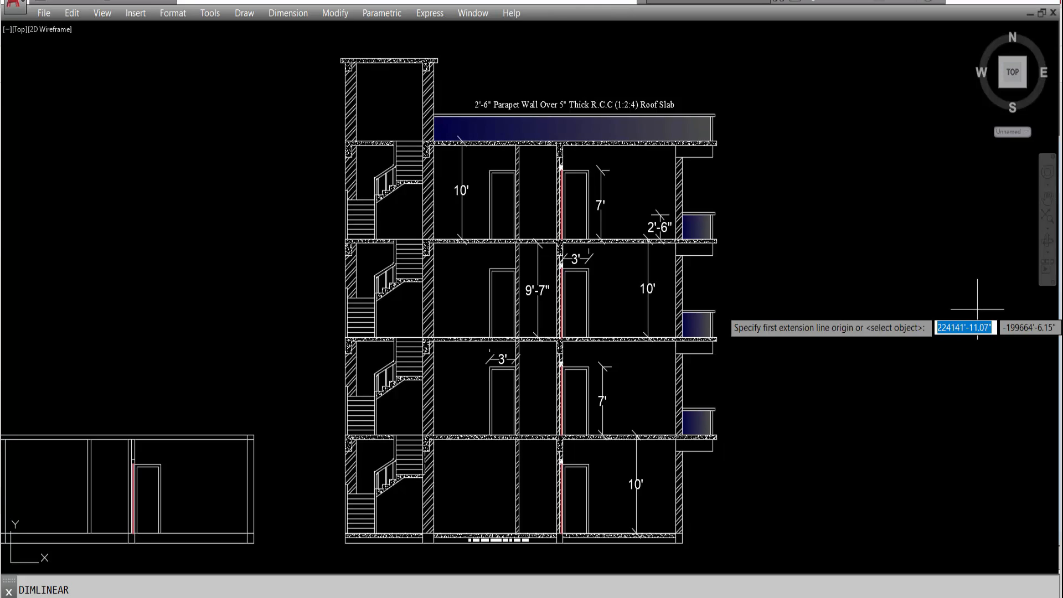
left_click(386, 62)
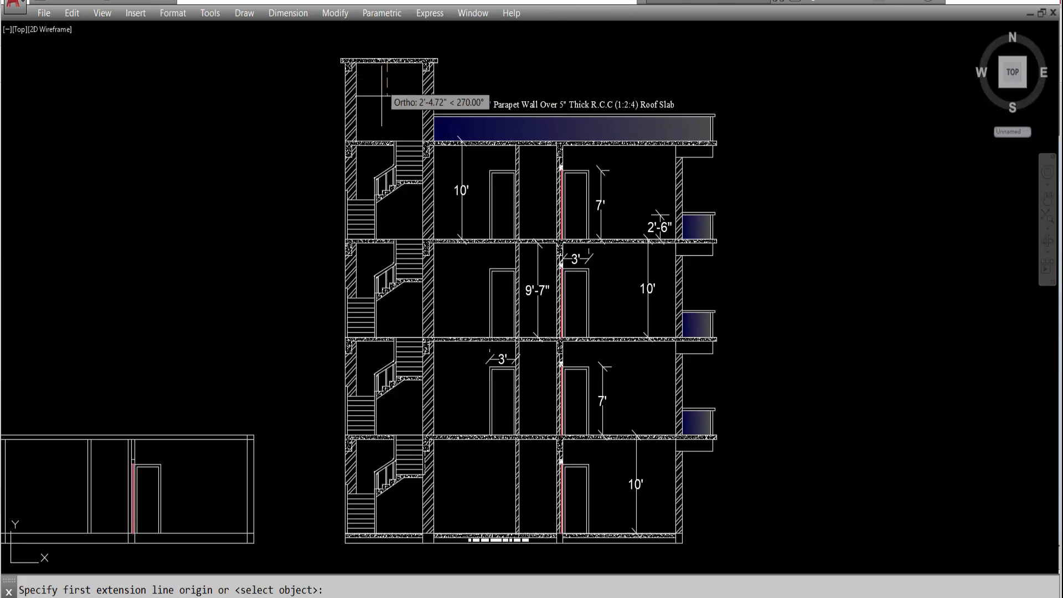
left_click(387, 142)
left_click(389, 109)
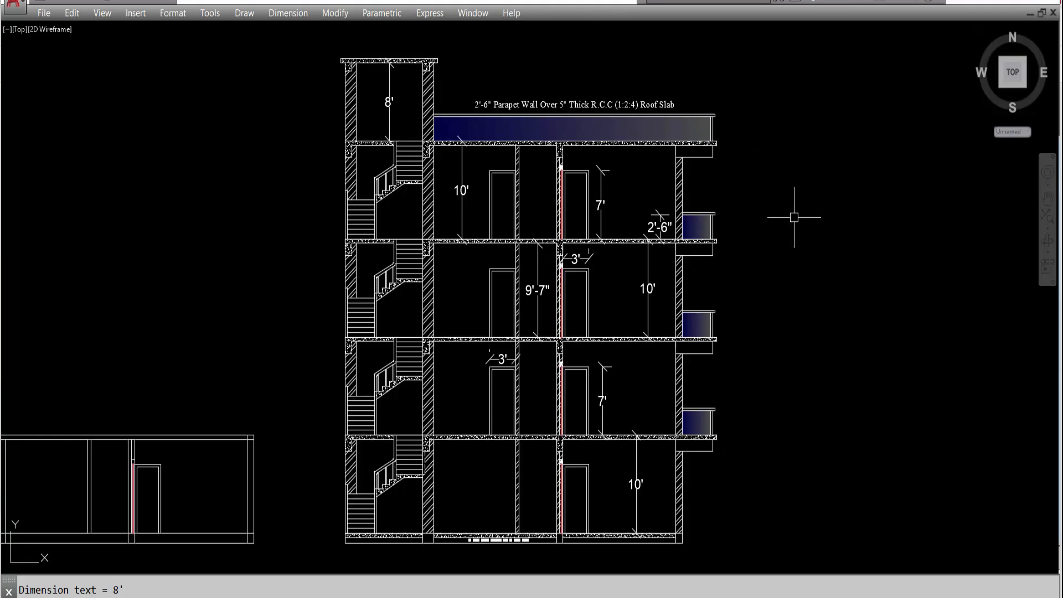
Dimension the beam depth below the roof slab on the top storey, above the door next to the red line.
key("Return")
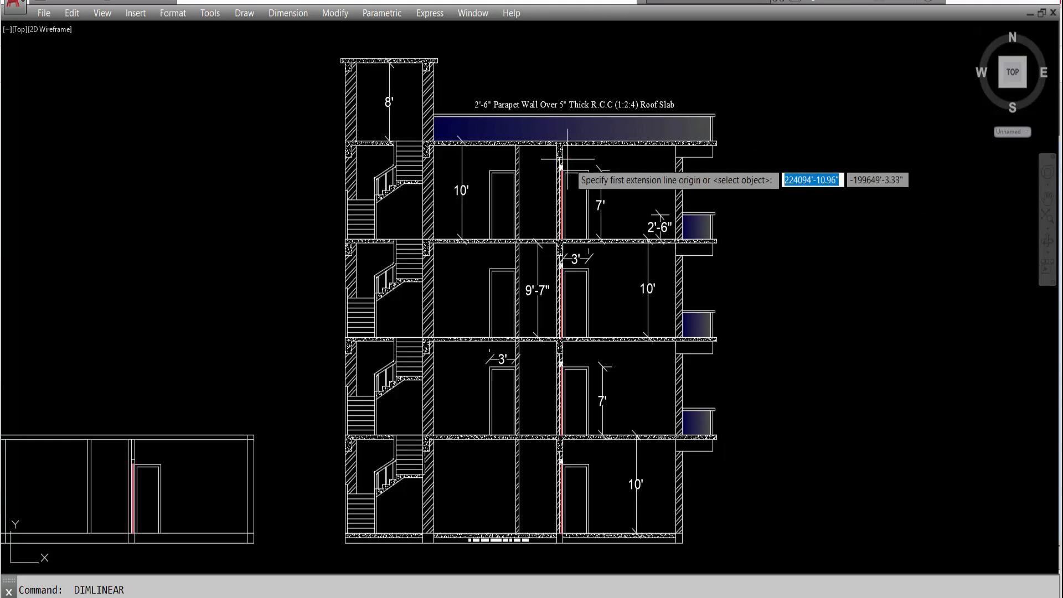
scroll(576, 169, "up", 6)
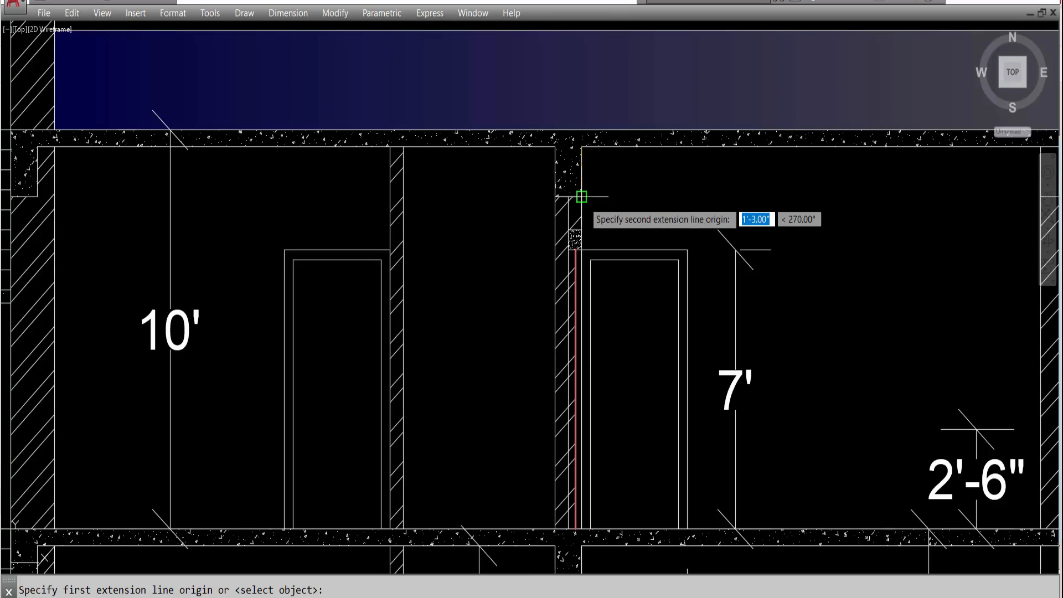
left_click(582, 197)
left_click(652, 188)
scroll(572, 214, "down", 6)
Dimension the beam depth below the slab on the second storey from the bottom, above the door next to the red line.
key("Return")
scroll(597, 377, "up", 5)
left_click(576, 315)
left_click(576, 364)
left_click(609, 340)
key("Return")
scroll(537, 357, "down", 4)
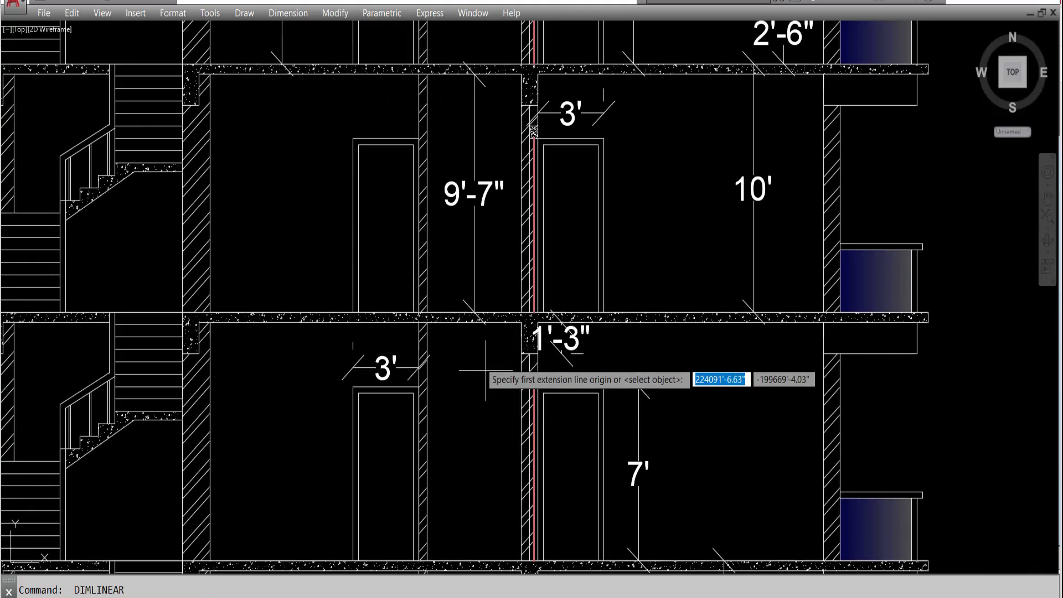
scroll(526, 373, "down", 2)
scroll(487, 254, "up", 2)
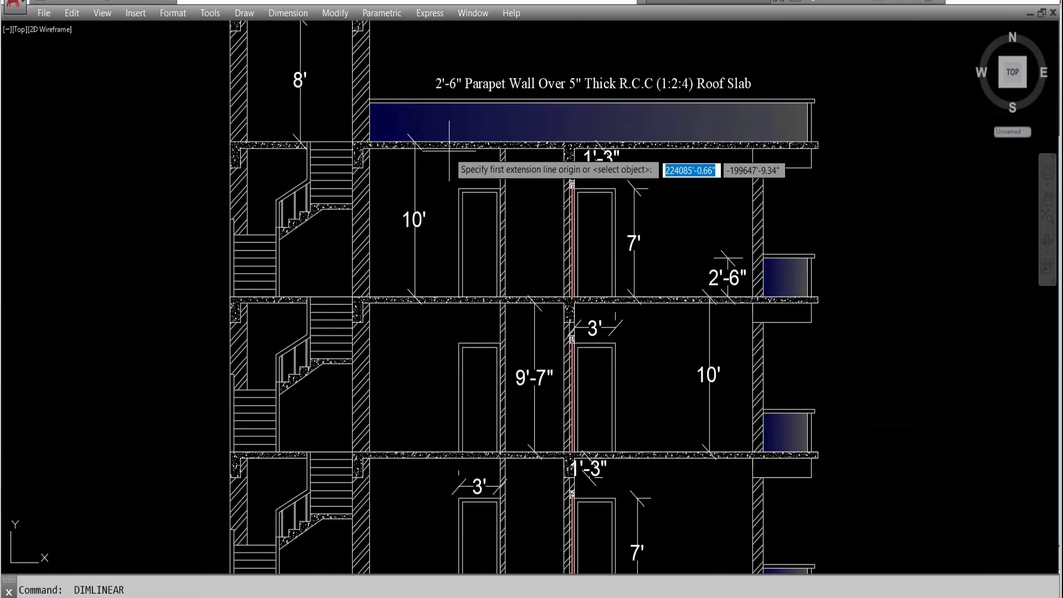
scroll(571, 161, "up", 2)
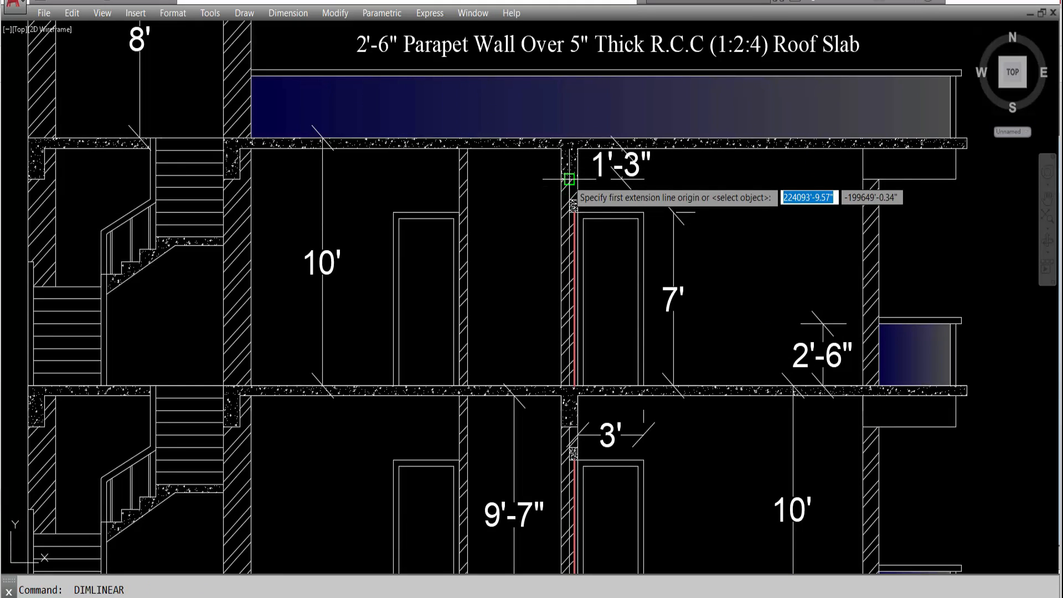
left_click(578, 178)
key("Escape")
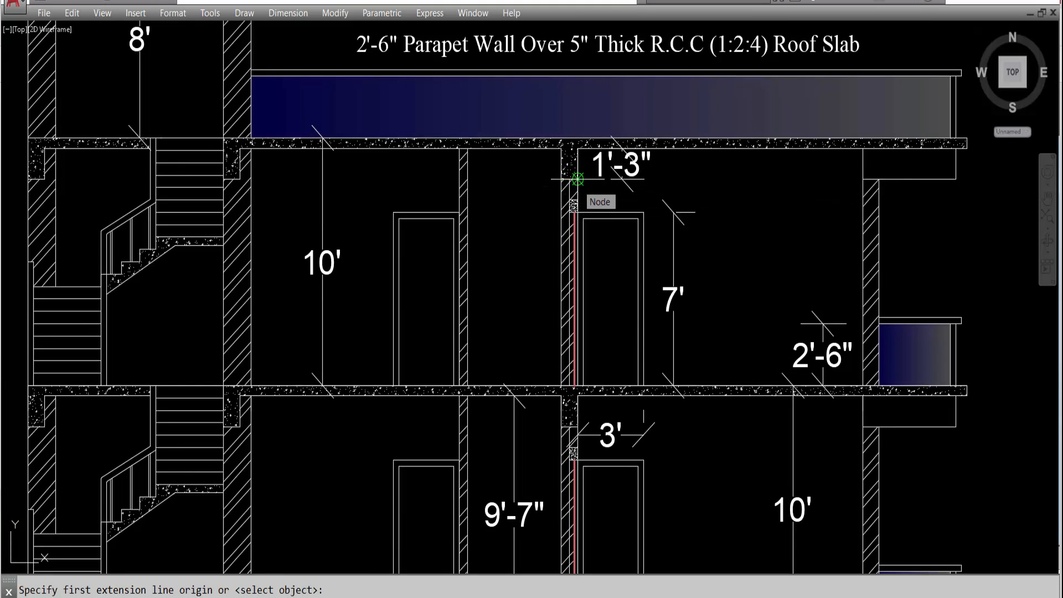
Dimension the width of the beam above the red line on the bottom storey.
key("Return")
scroll(577, 192, "down", 4)
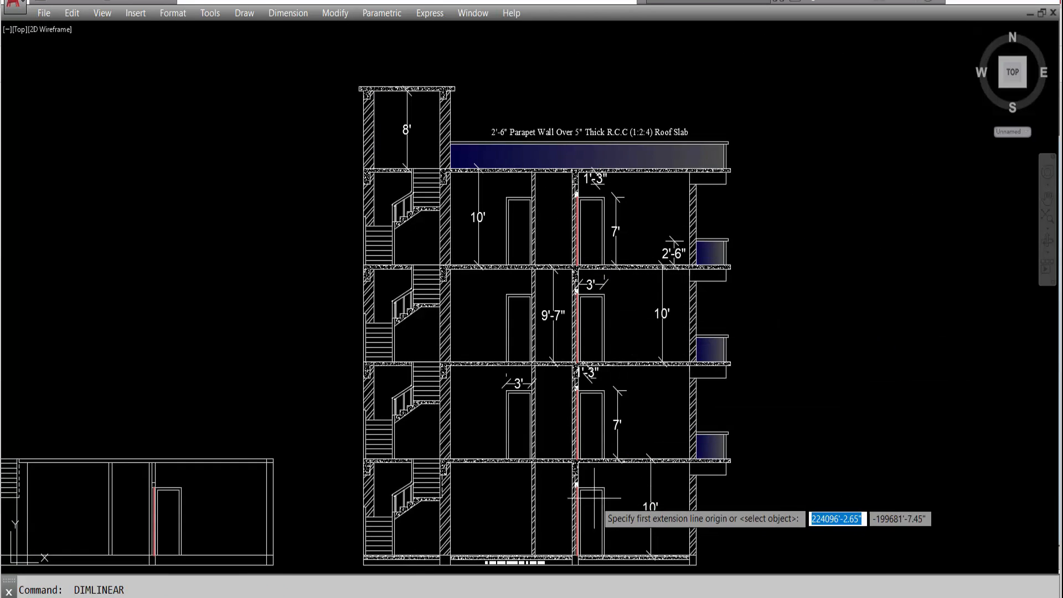
scroll(582, 479, "up", 8)
left_click(513, 440)
left_click(555, 439)
left_click(588, 405)
scroll(582, 314, "down", 5)
scroll(588, 326, "down", 2)
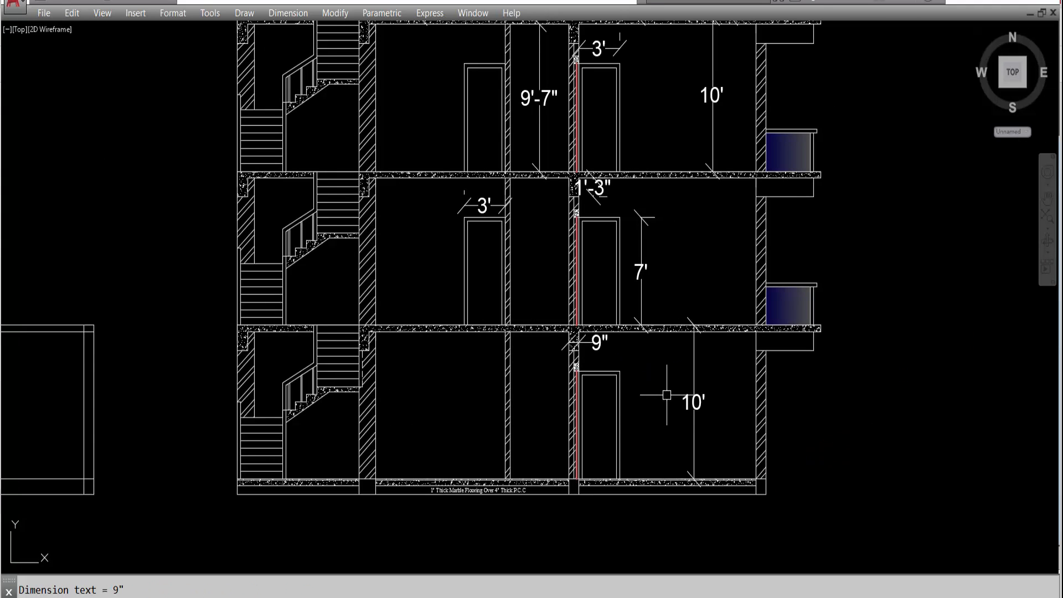
scroll(668, 394, "down", 2)
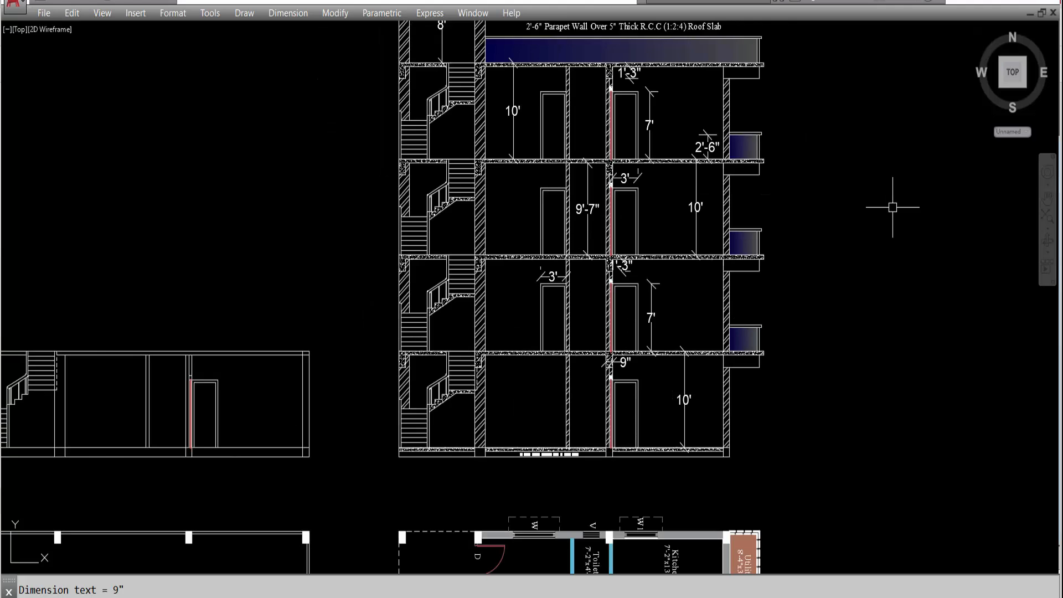
scroll(892, 207, "down", 2)
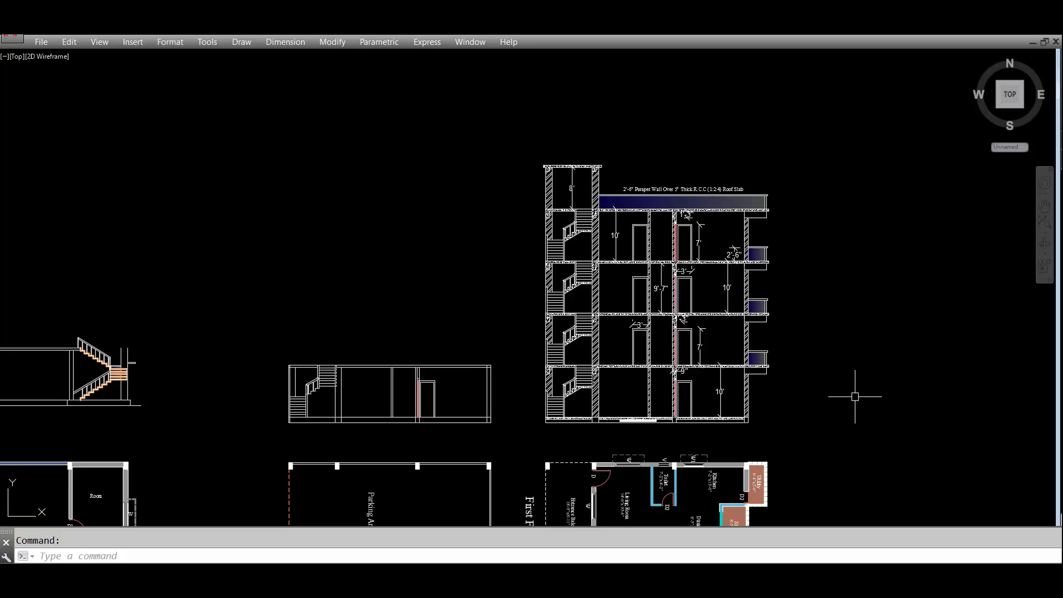
Draw a rectangle 4' long and 1' wide in the empty area beyond the balconies.
key("Return")
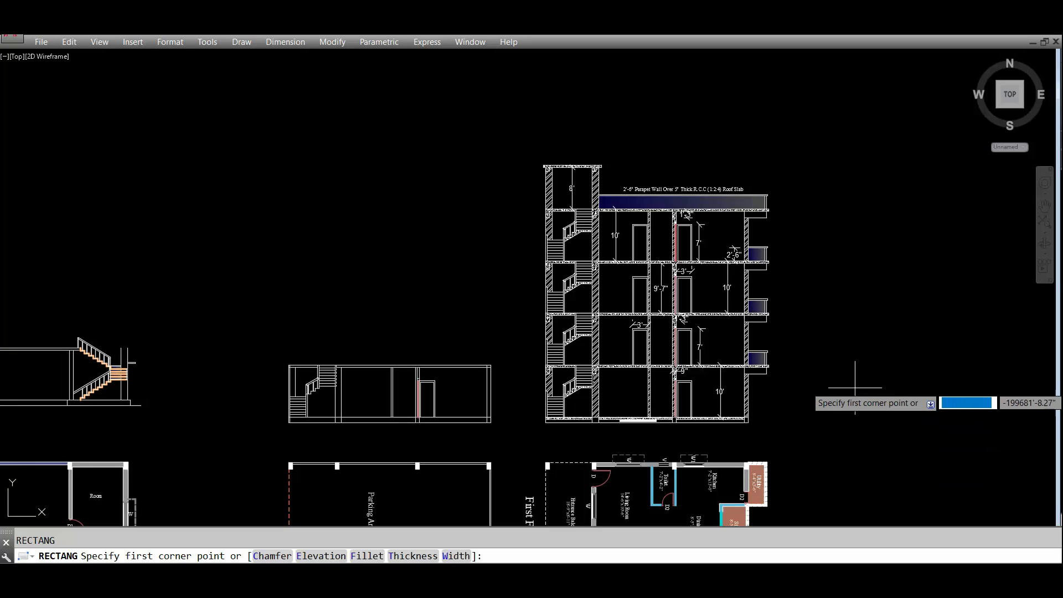
middle_click_drag(830, 380, 770, 350)
left_click(787, 291)
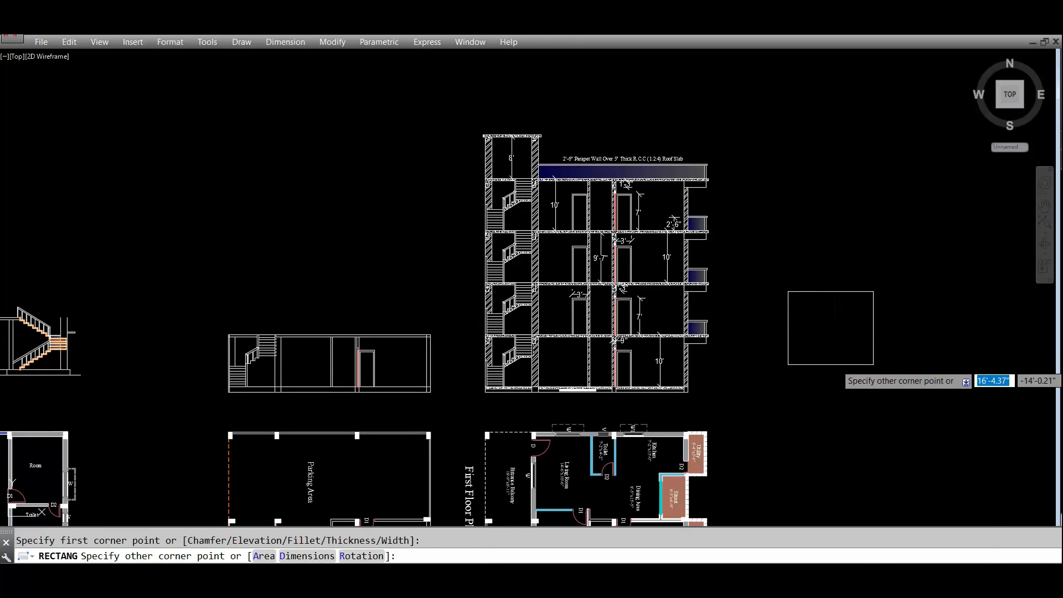
right_click(873, 365)
left_click(922, 455)
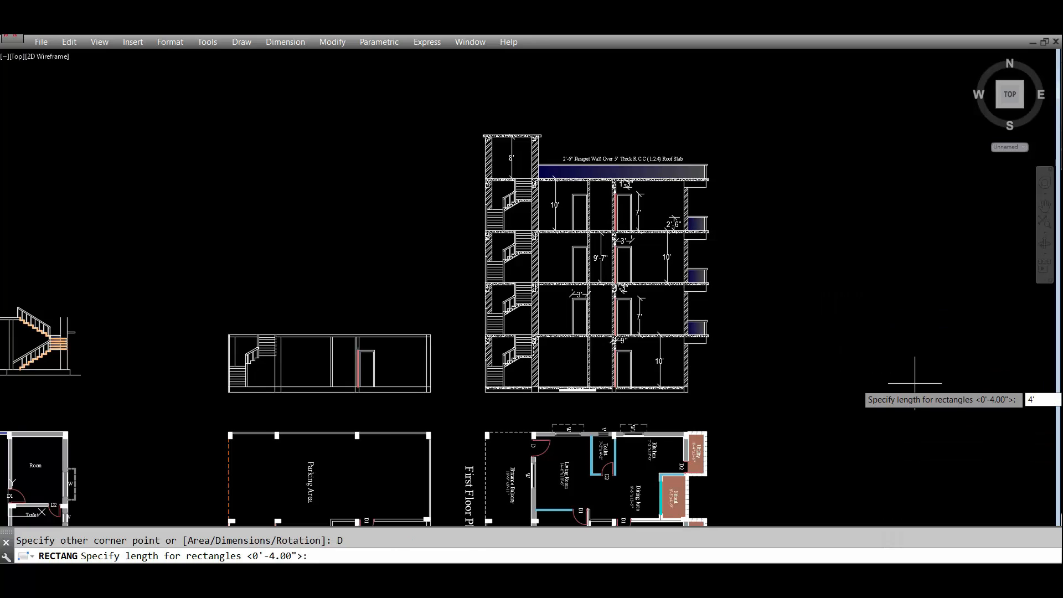
key("Return")
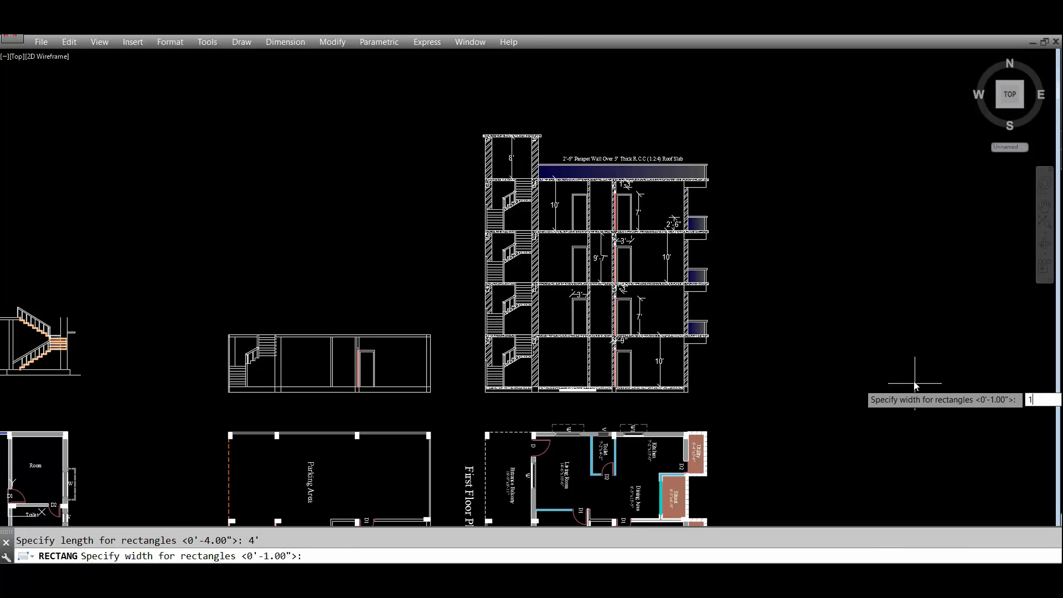
key("Return")
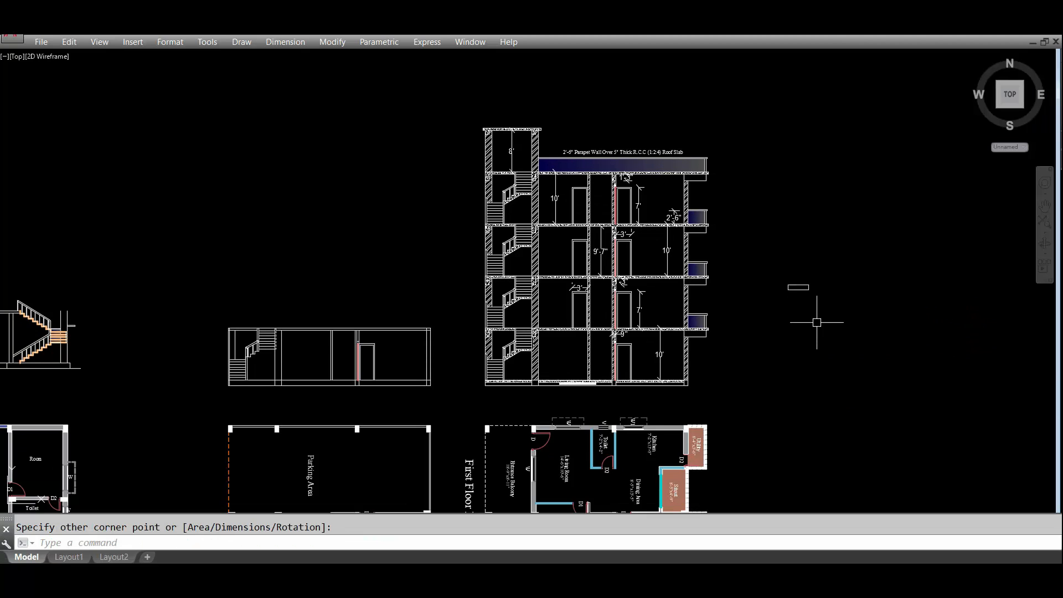
Draw a second rectangle, 4' long and 6" wide, above the 4' by 1' rectangle.
scroll(790, 277, "up", 4)
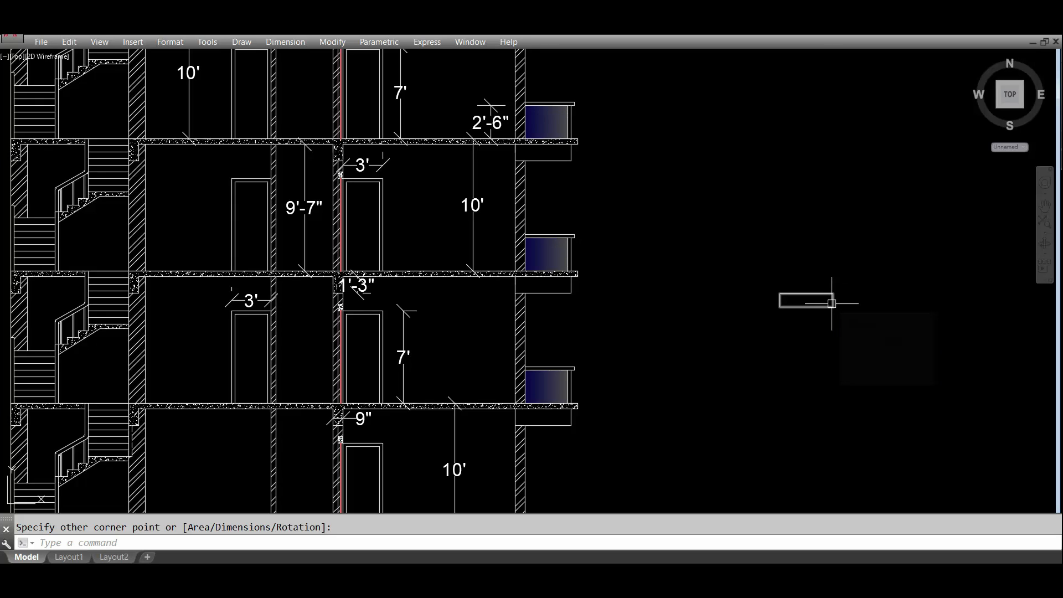
key("Return")
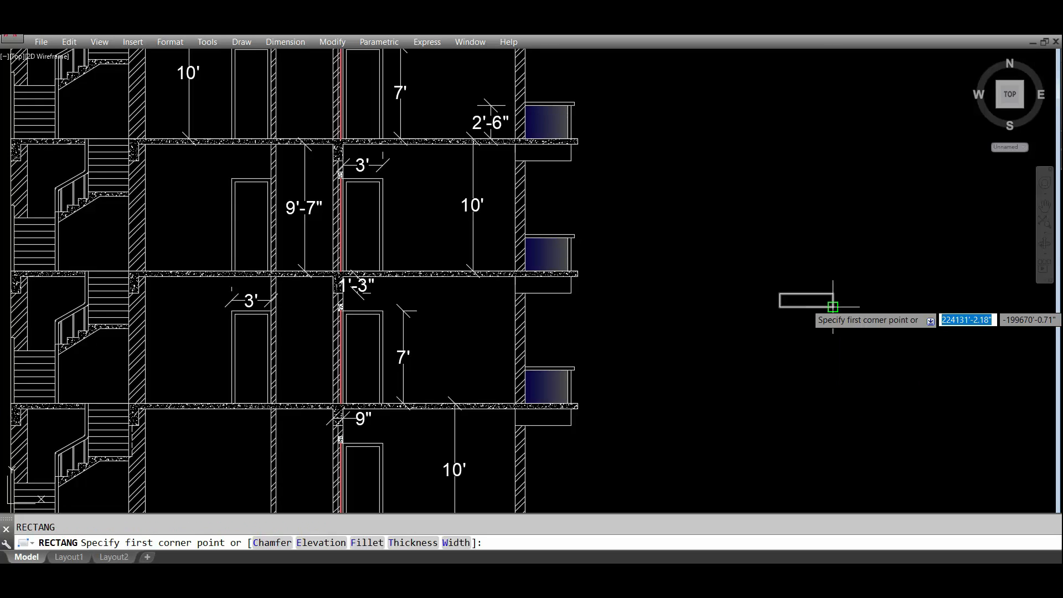
left_click(782, 233)
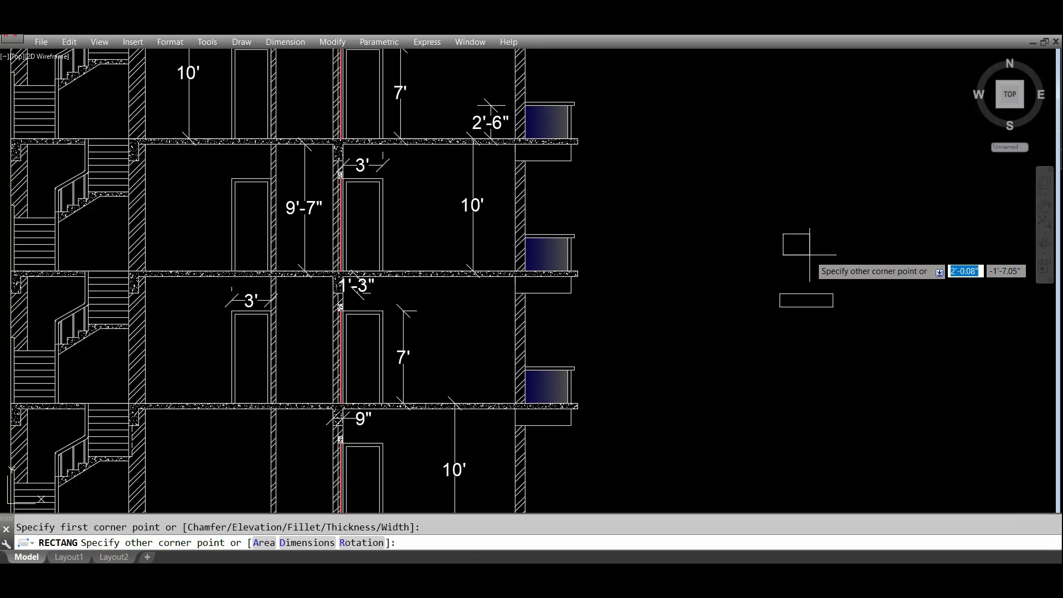
right_click(809, 255)
left_click(855, 344)
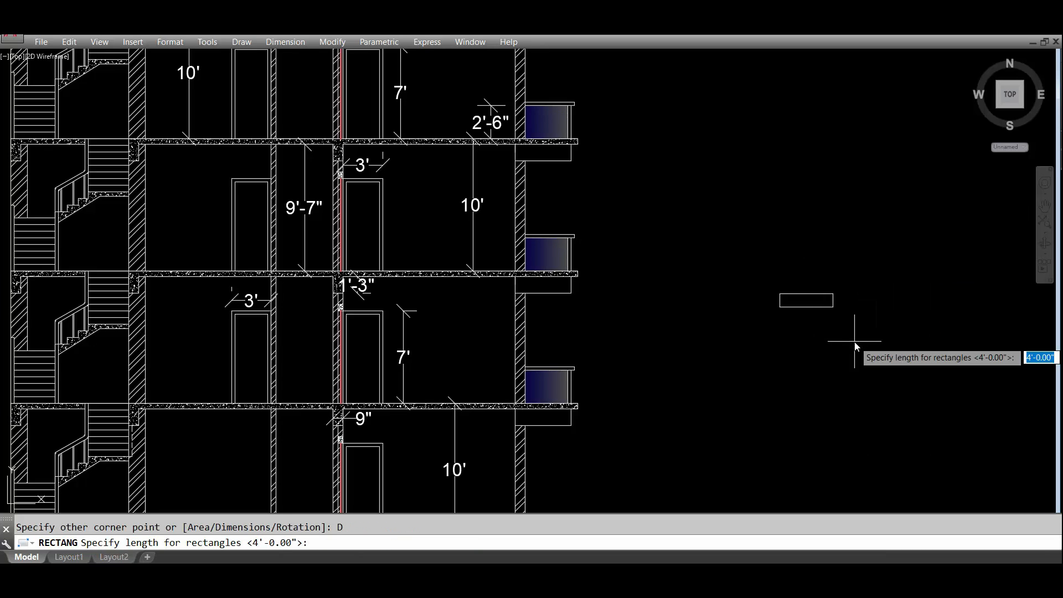
key("Return")
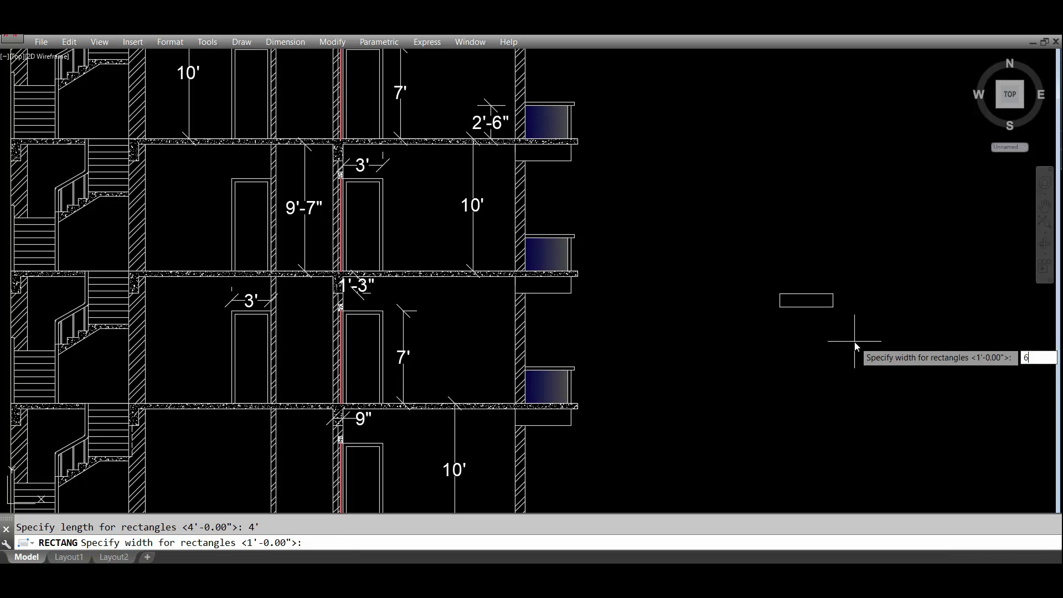
key("Return")
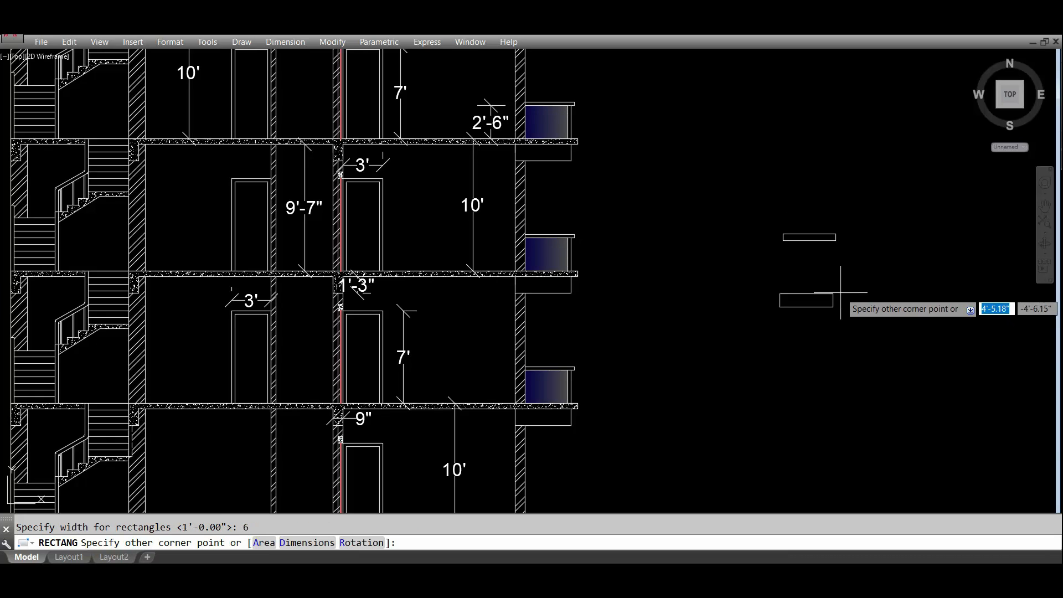
left_click(828, 280)
Move the 6" rectangle by its bottom midpoint onto the top midpoint of the 1' rectangle.
left_click(836, 246)
left_click(809, 227)
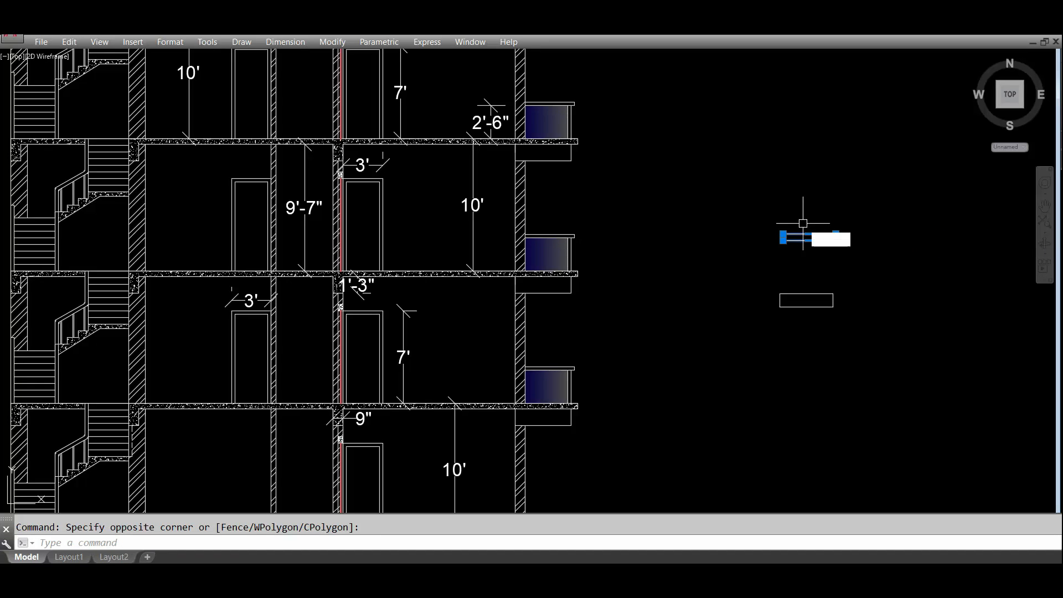
type("m")
key("Return")
scroll(799, 224, "up", 3)
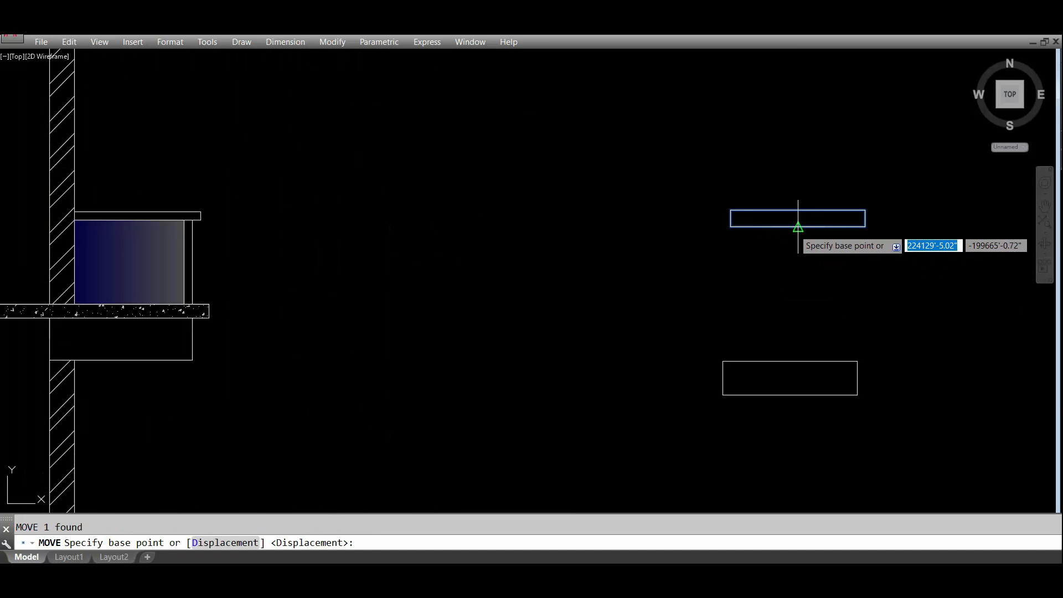
left_click(797, 227)
left_click(790, 361)
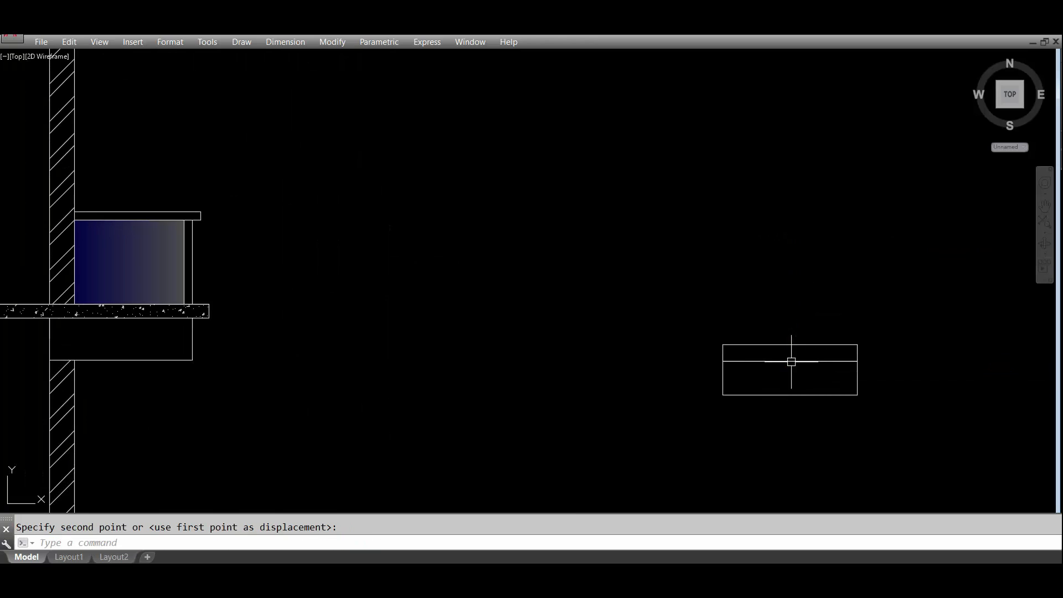
Draw a rectangle 2'9" long and 1' wide in the empty area above the stacked rectangles.
scroll(637, 330, "down", 2)
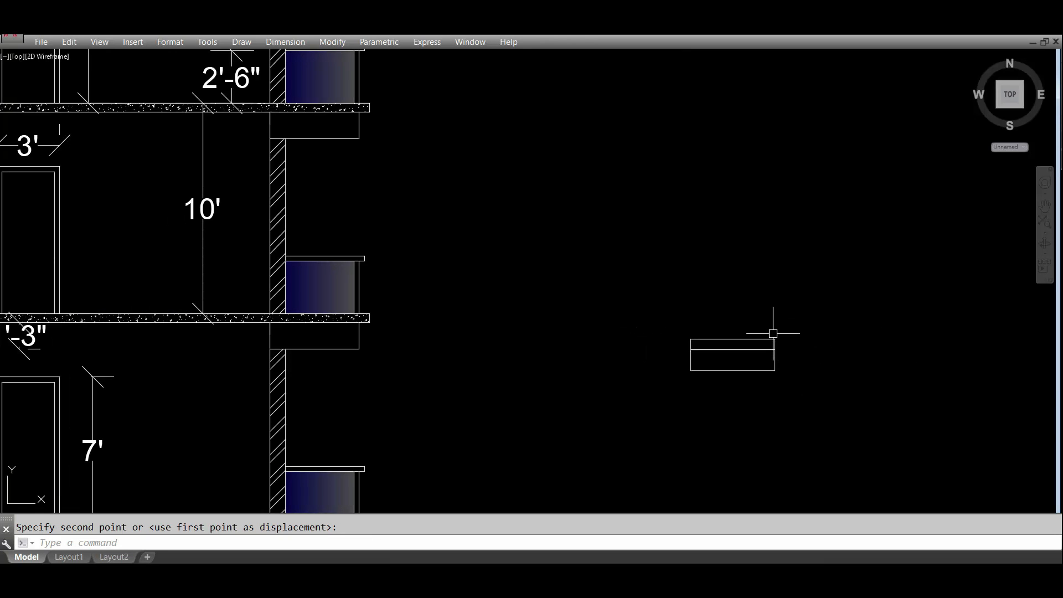
key("Return")
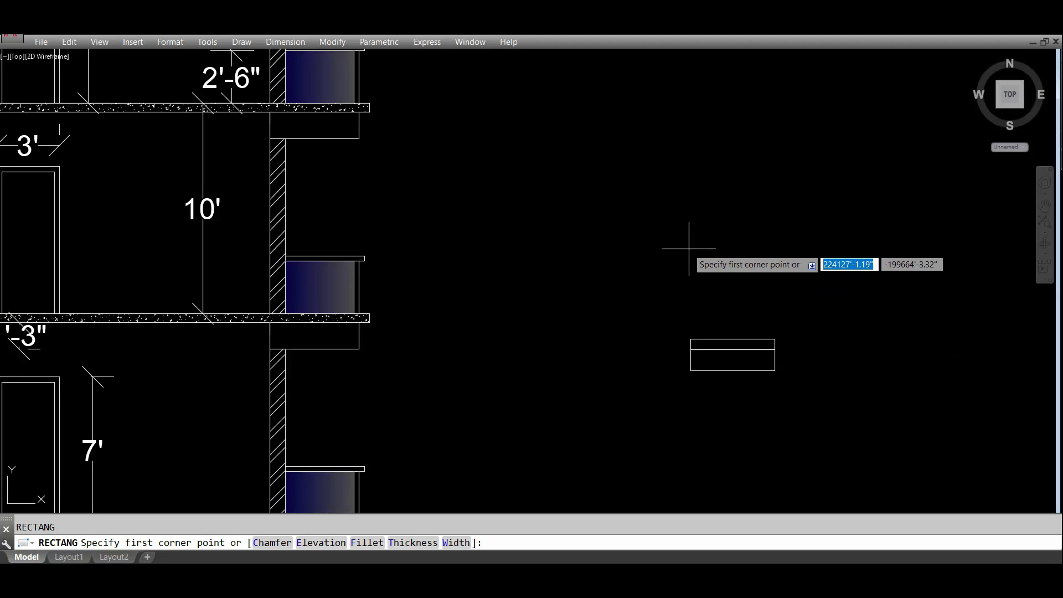
left_click(678, 226)
right_click(742, 289)
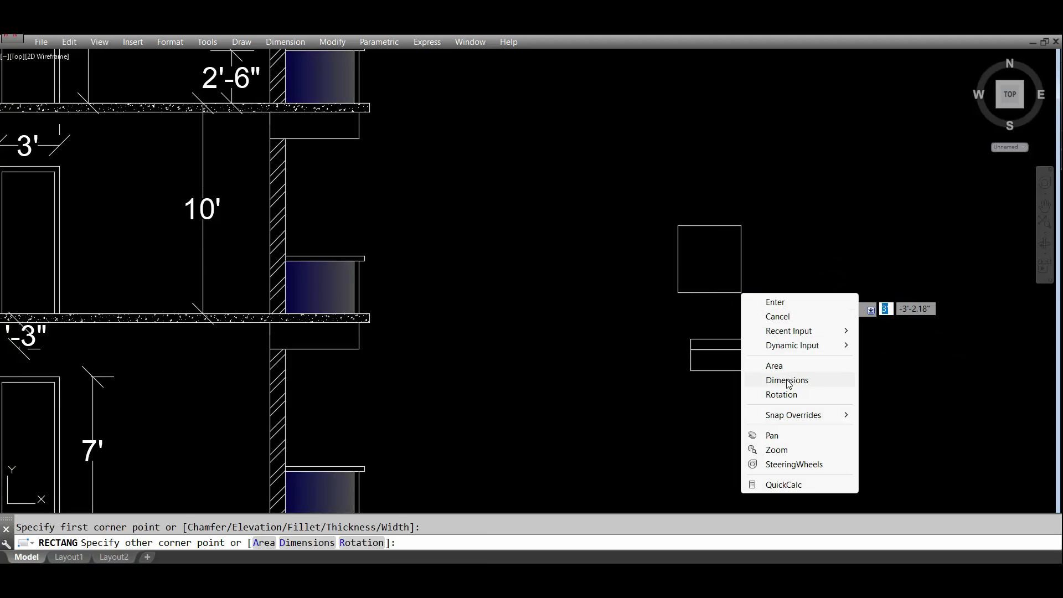
left_click(787, 381)
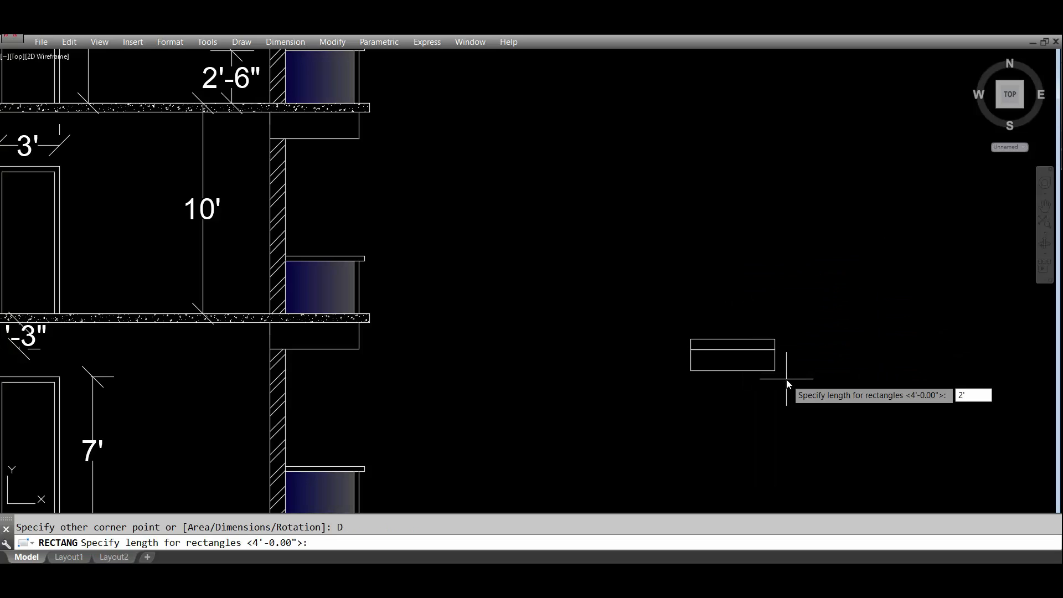
key("Return")
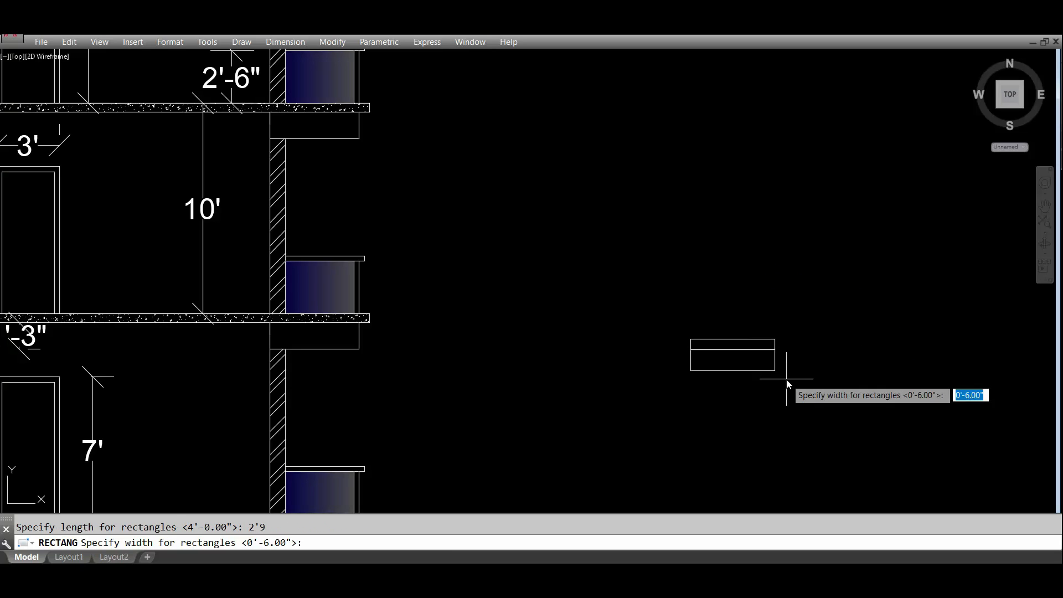
key("Return")
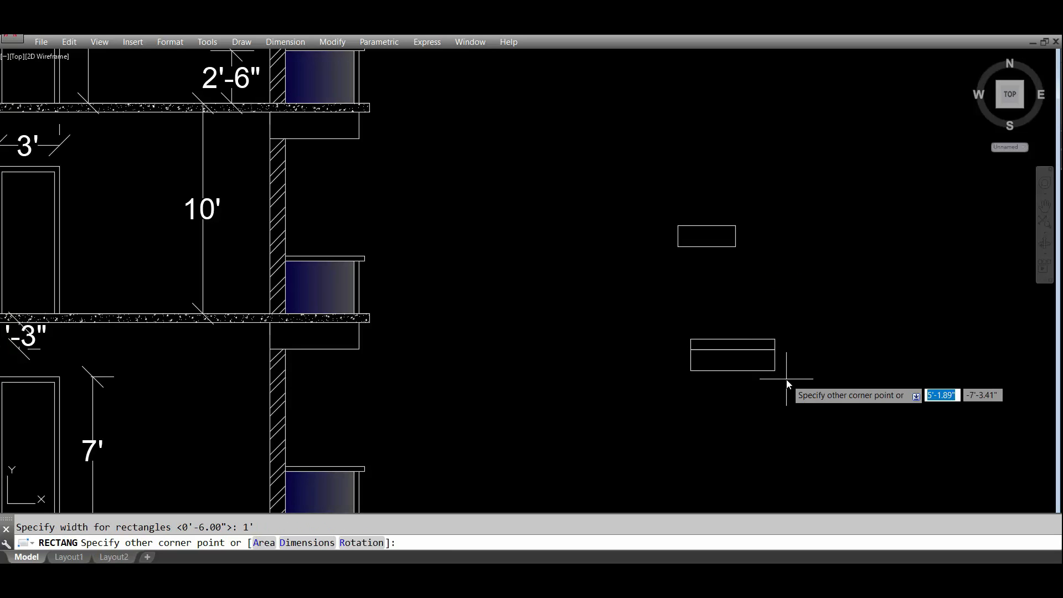
left_click(745, 236)
Move the 2'9" rectangle by its bottom midpoint onto the top midpoint of the 6" rectangle.
left_click(745, 237)
left_click(682, 251)
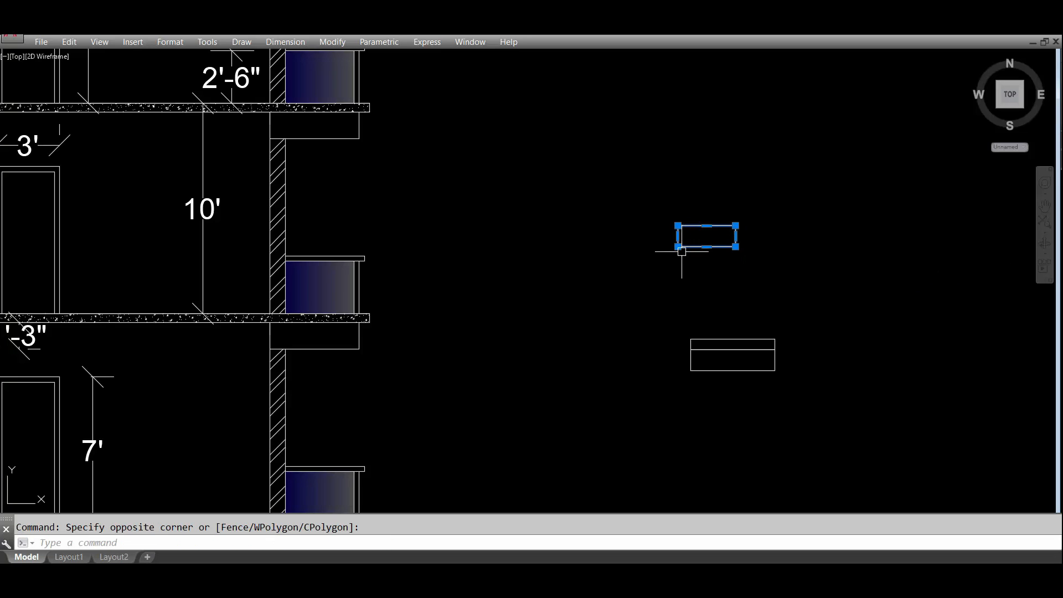
type("m")
key("Return")
left_click(706, 246)
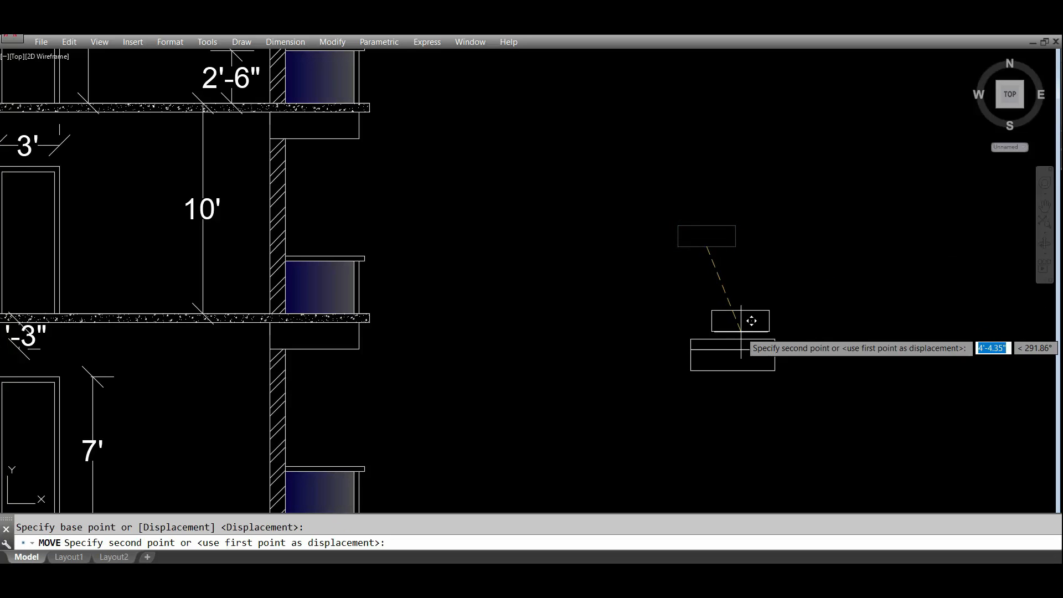
left_click(732, 339)
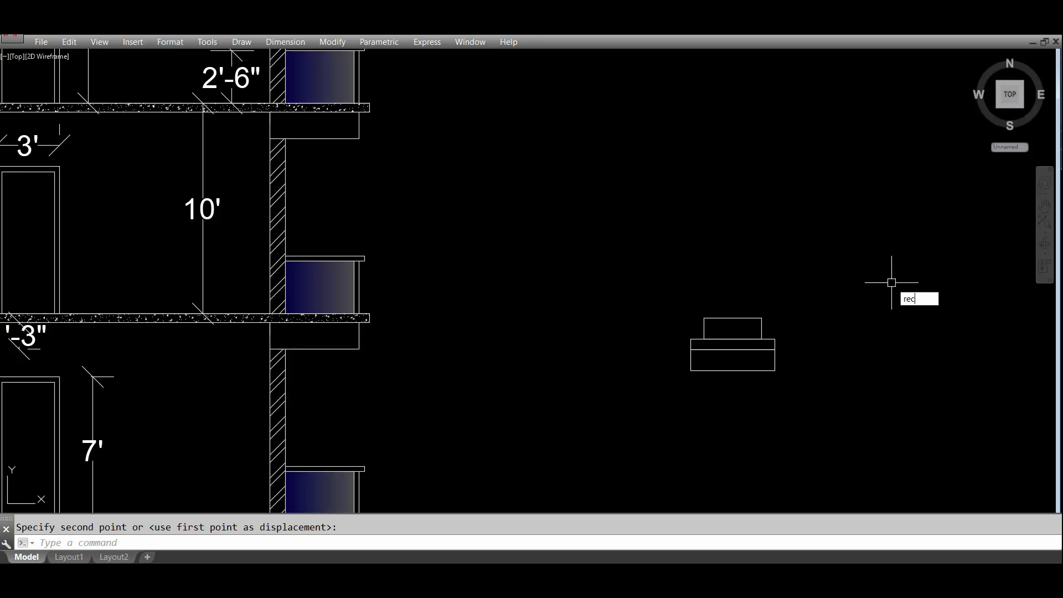
Draw a rectangle 1'9" long and 1' wide in the empty area above the stack.
key("Return")
left_click(635, 206)
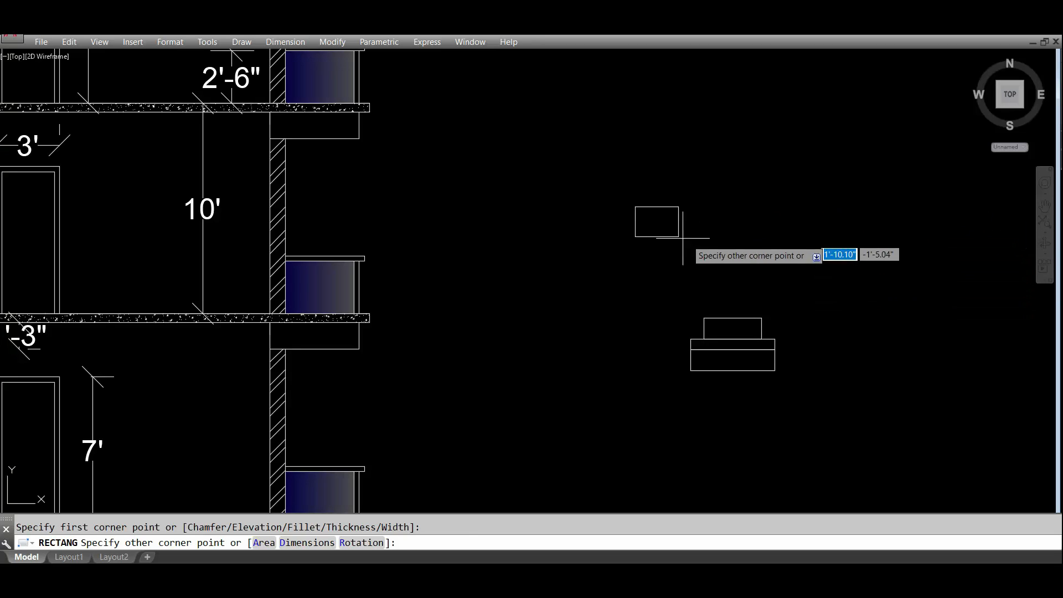
right_click(739, 265)
left_click(769, 339)
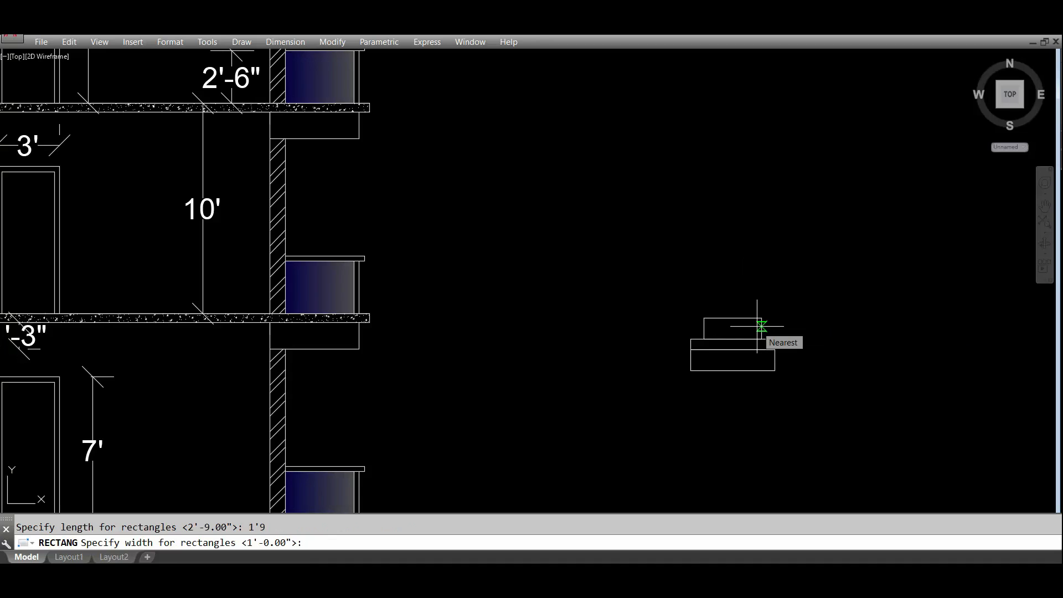
type("1")
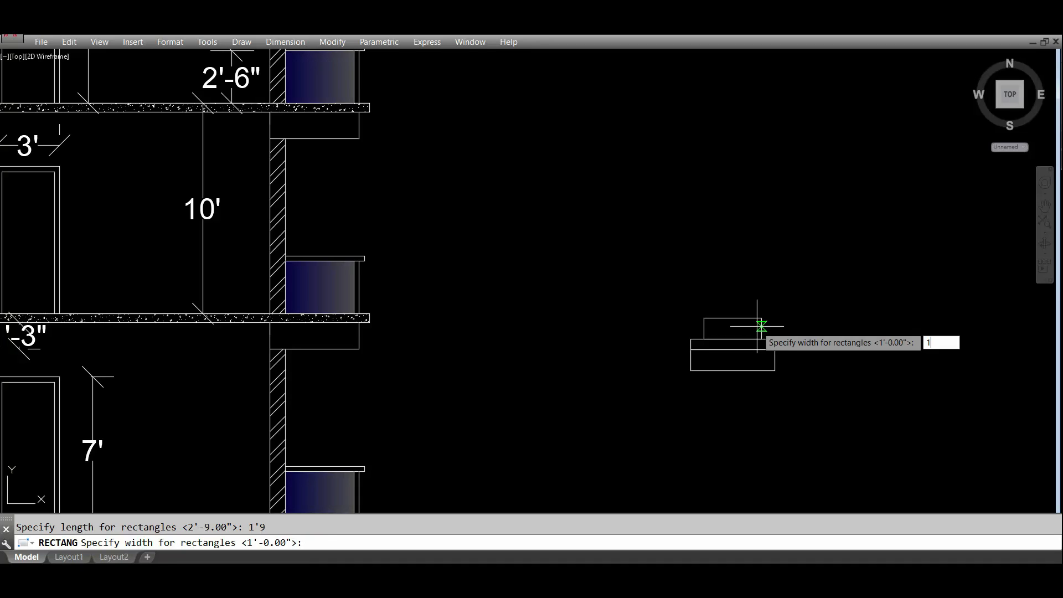
type("0'")
key("Return")
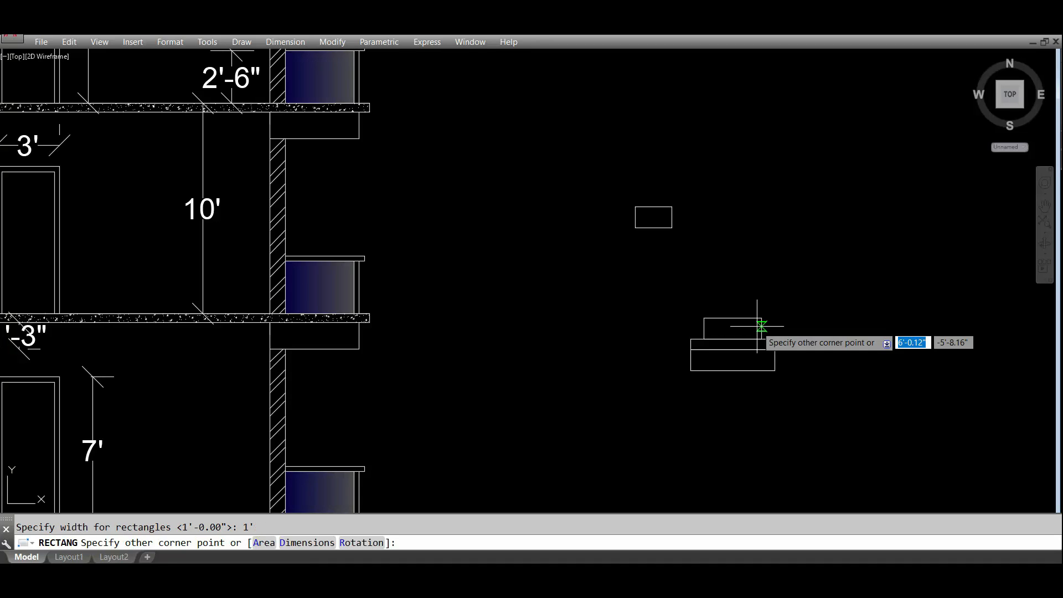
left_click(742, 284)
Move the 1'9" rectangle by its bottom midpoint onto the top midpoint of the 2'9" rectangle.
left_click(635, 218)
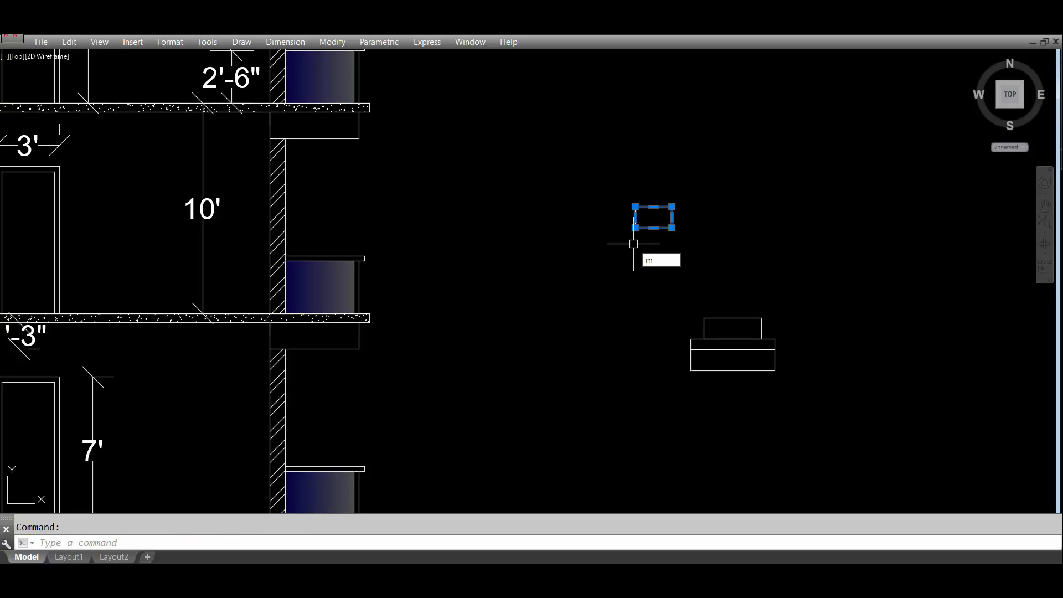
type("m")
key("Return")
left_click(653, 228)
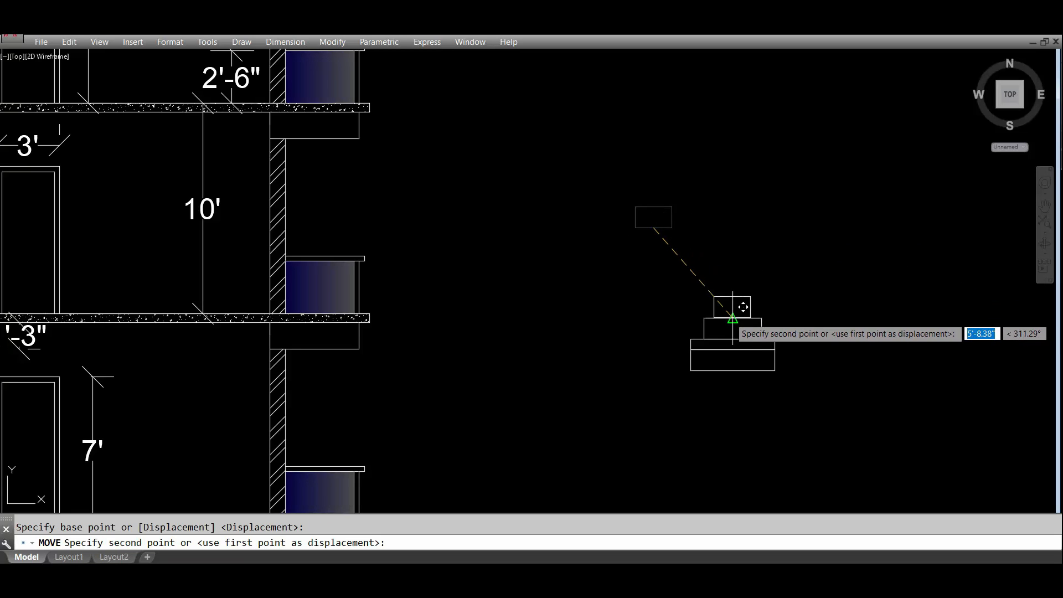
left_click(732, 318)
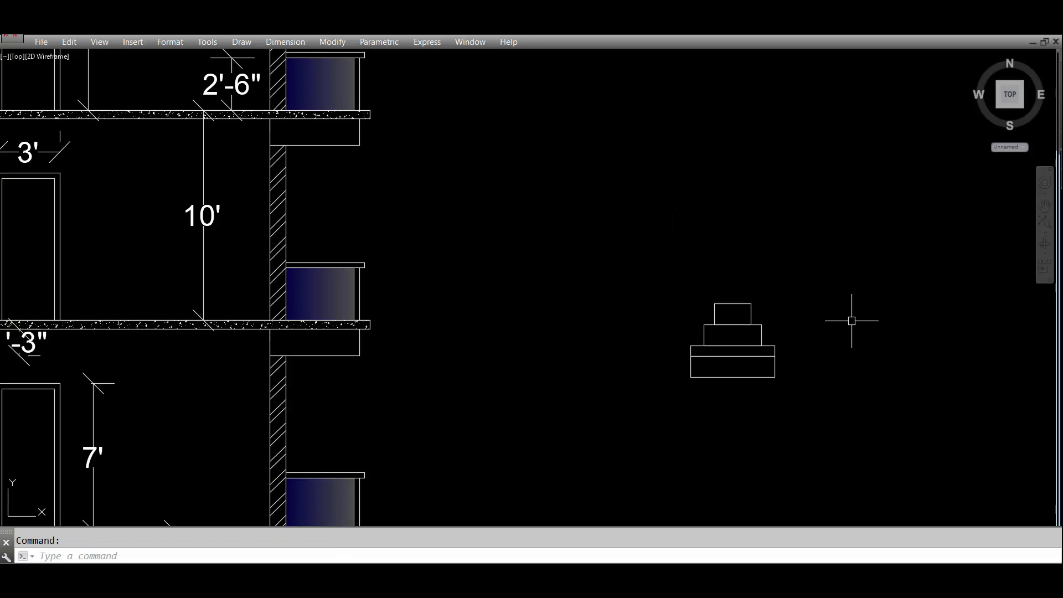
Trim away the shared edge between the 1'9" and 2'9" rectangles to form one stepped outline.
type("tr")
key("Return")
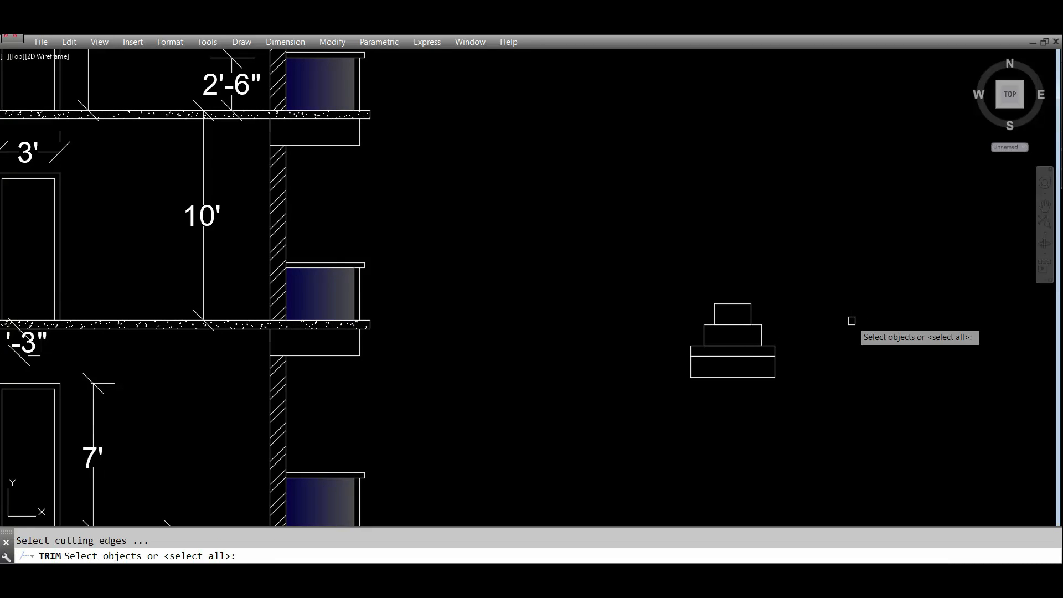
key("Return")
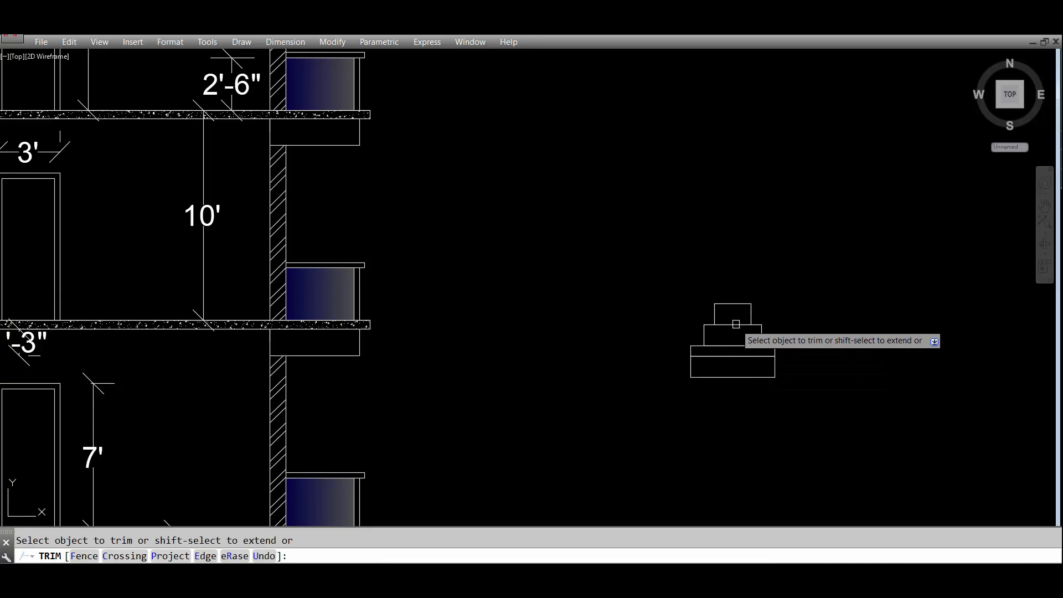
left_click(735, 315)
left_click(737, 333)
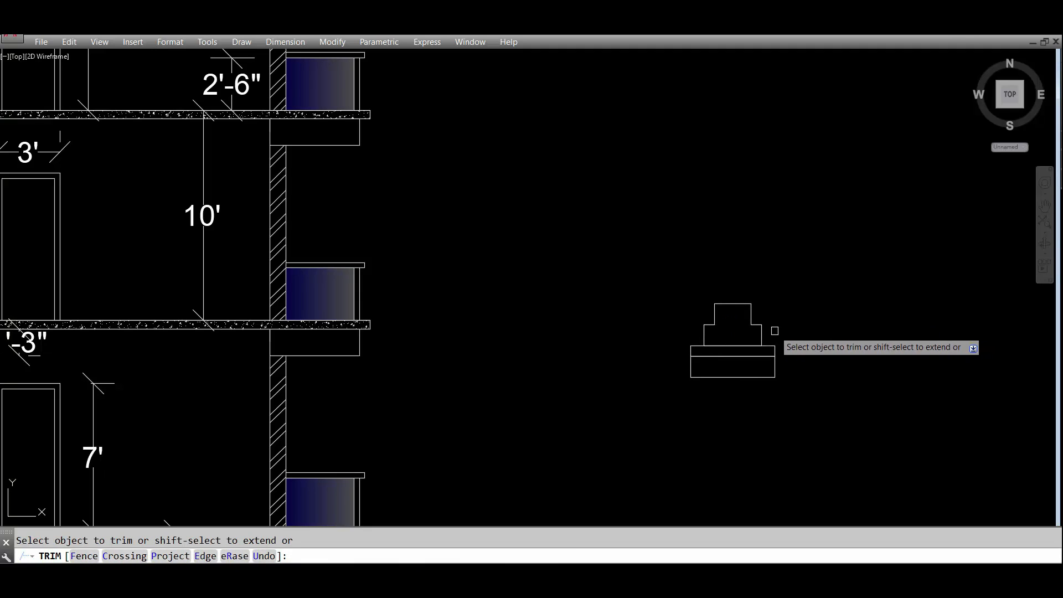
key("Escape")
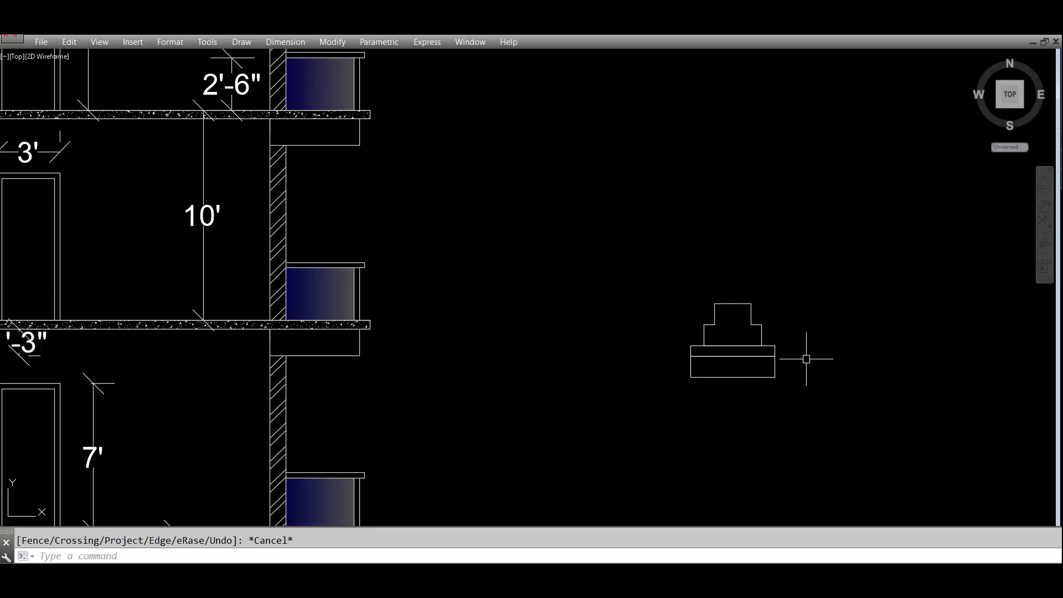
Hatch the stepped outline on top of the stack with the predefined GRAVEL pattern at scale 5.
type("h")
key("Return")
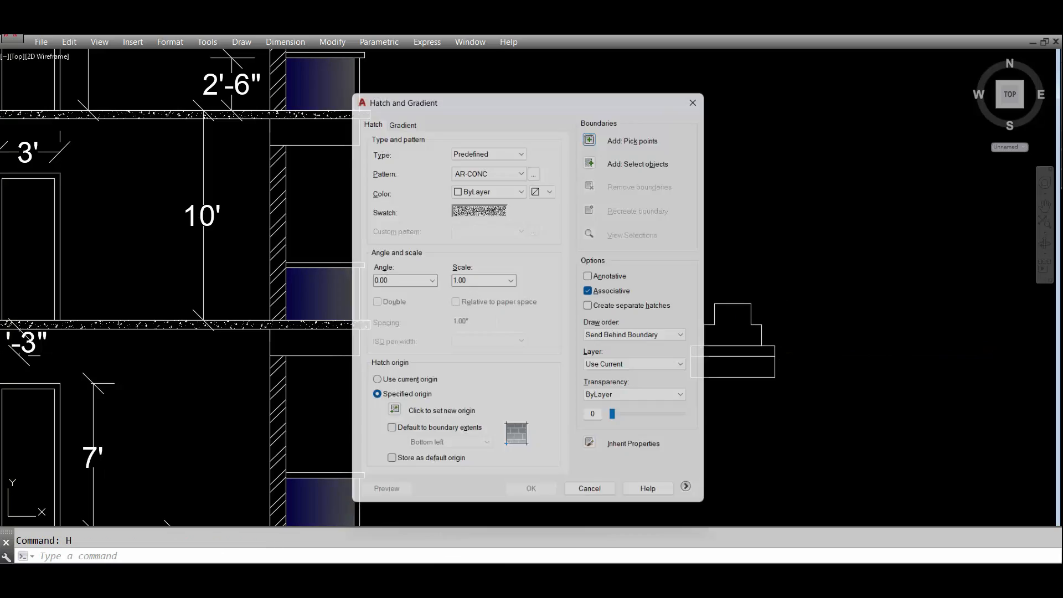
left_click(506, 212)
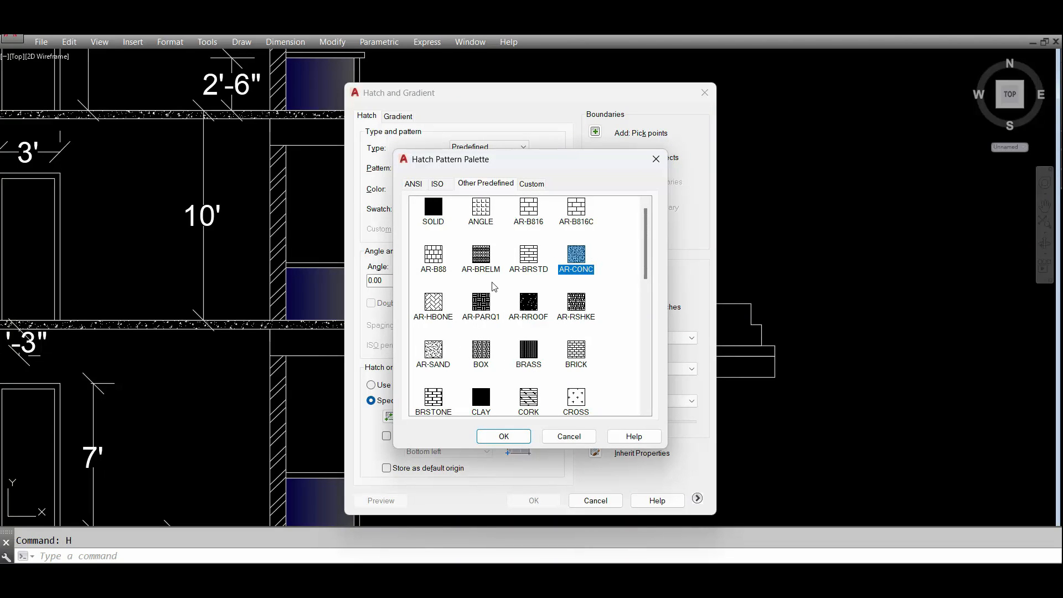
left_click(486, 266)
scroll(487, 270, "down", 5)
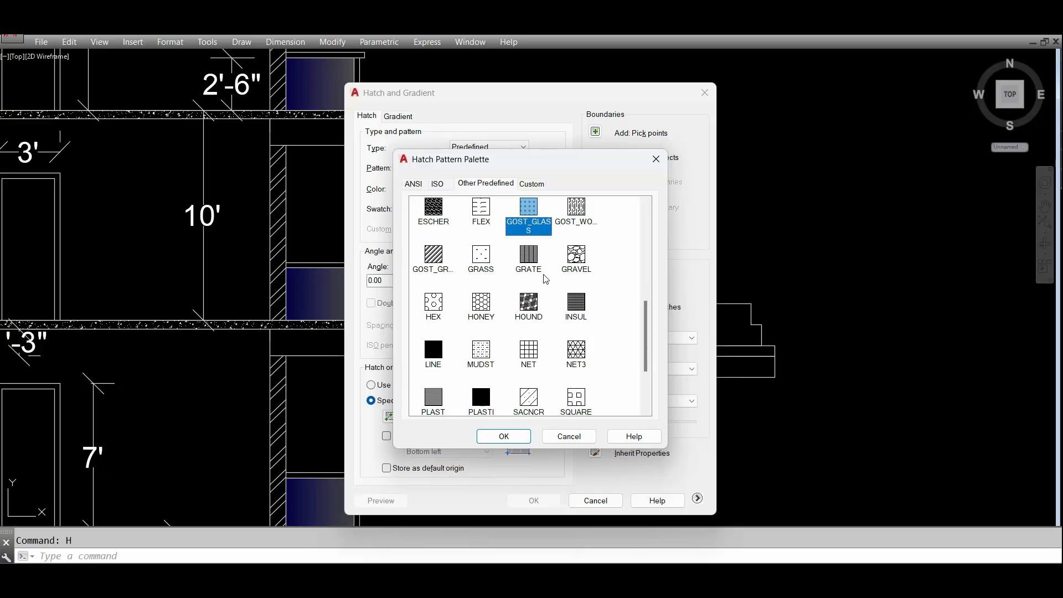
left_click(573, 255)
left_click(503, 436)
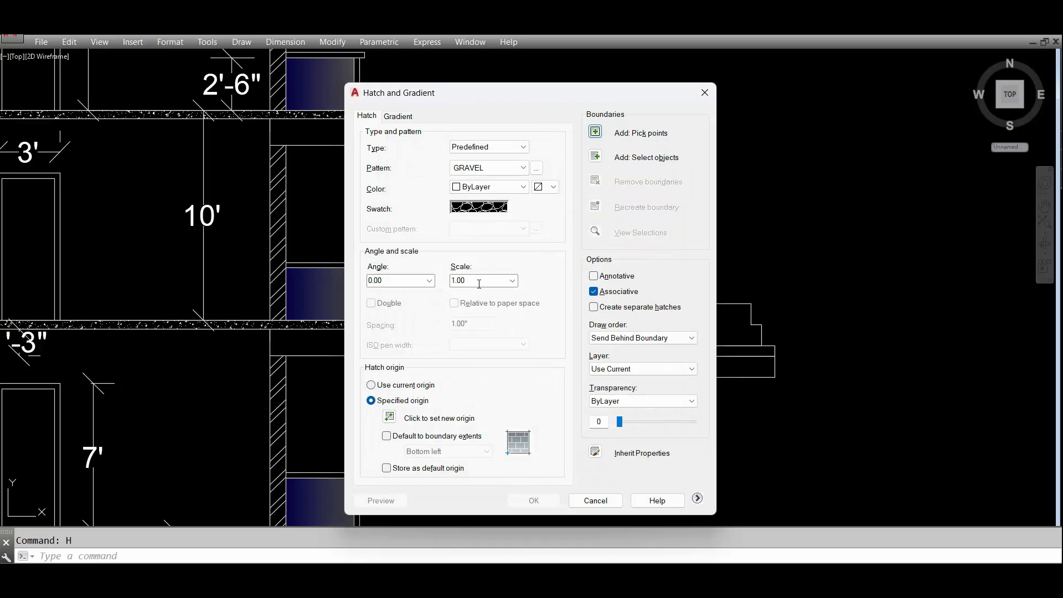
left_click(606, 135)
left_click(730, 328)
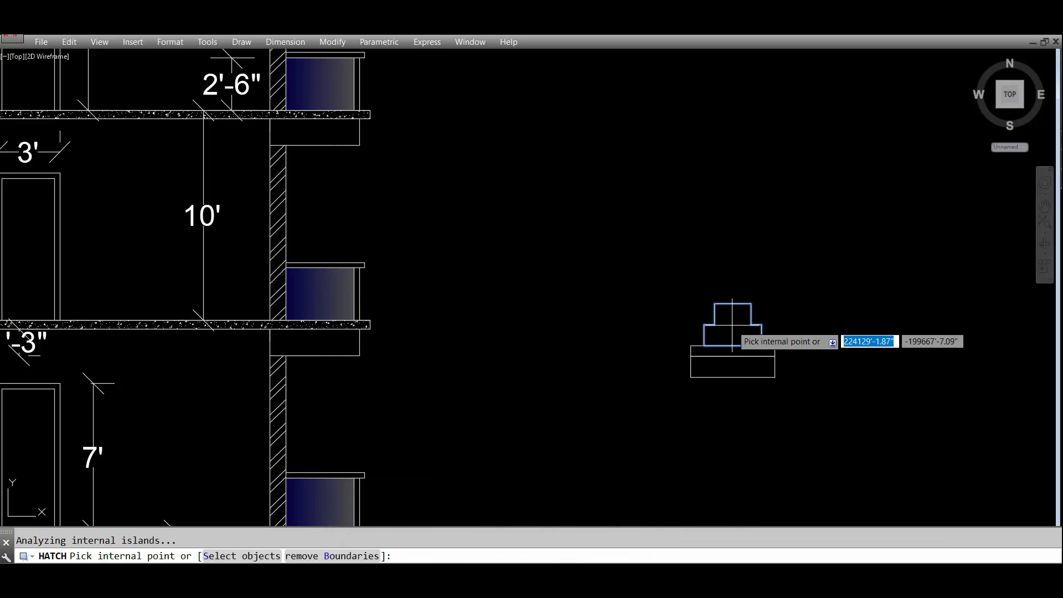
key("Return")
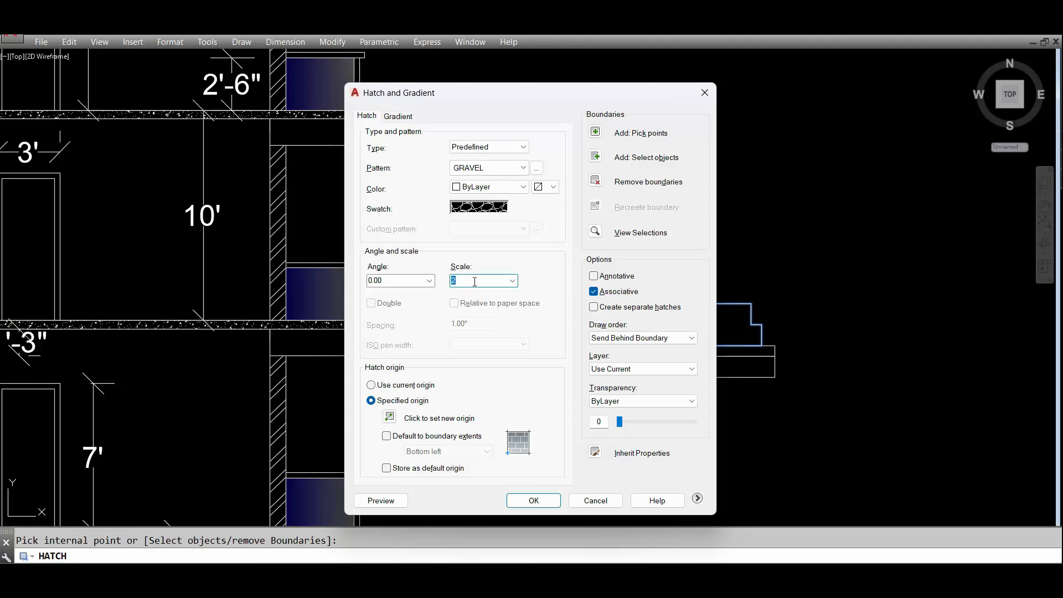
key("Return")
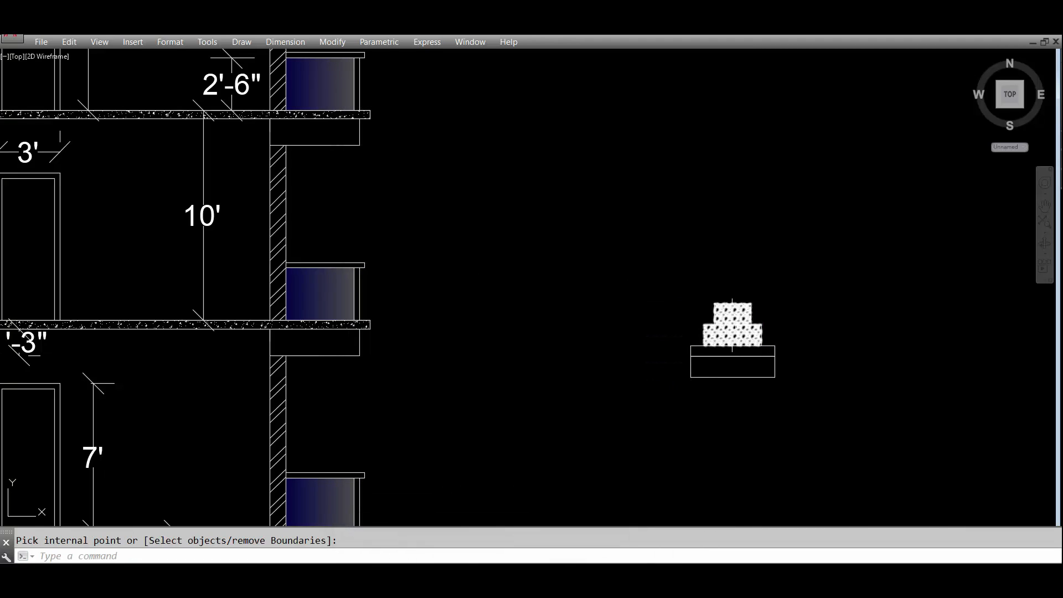
Set the GRAVEL hatch's scale to 7 and deselect it.
scroll(670, 321, "up", 3)
left_click(670, 321)
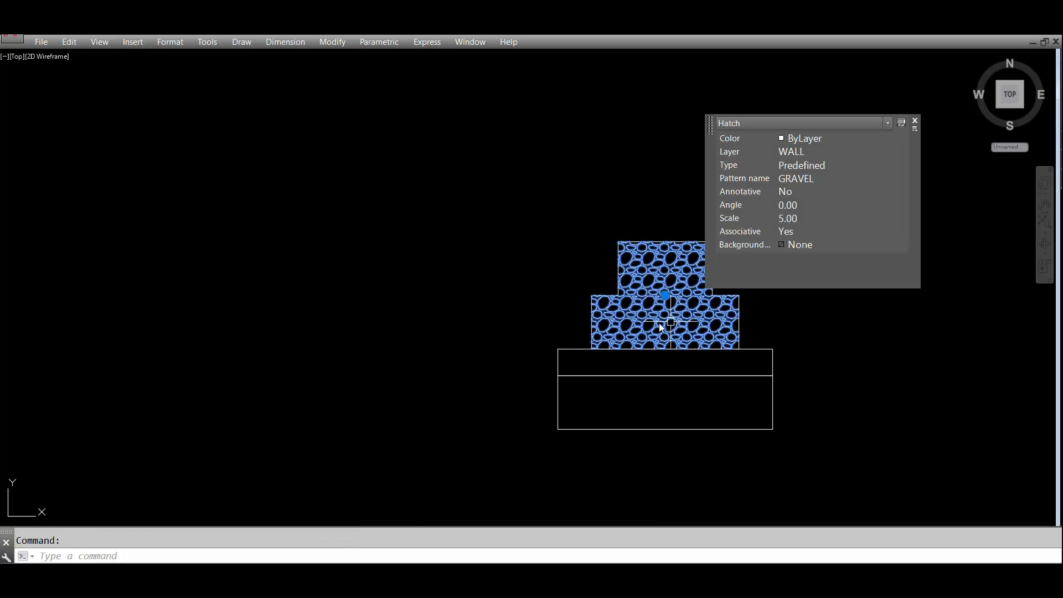
left_click(803, 219)
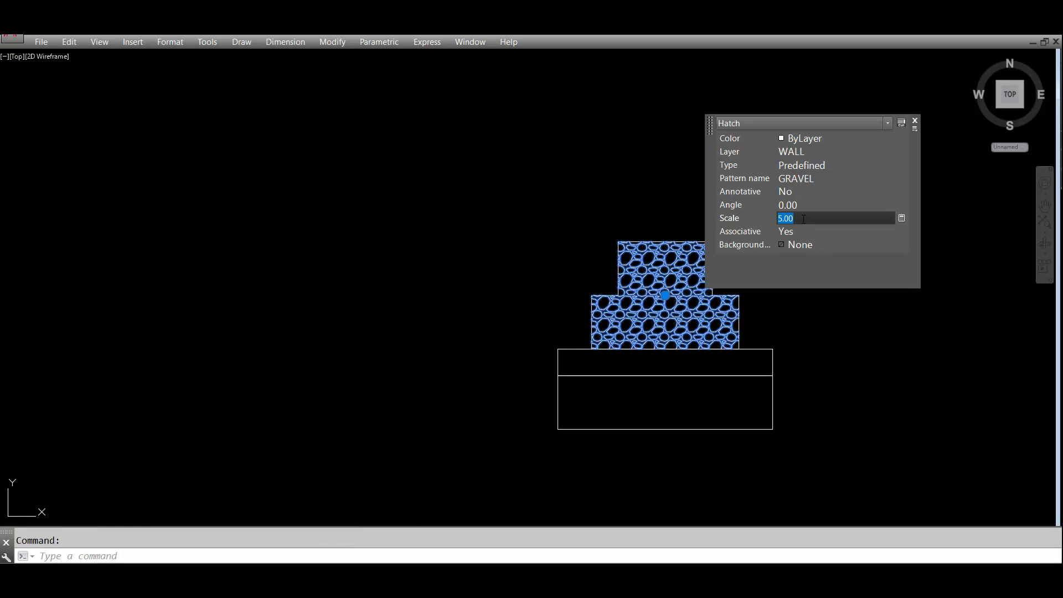
type("7")
key("Tab")
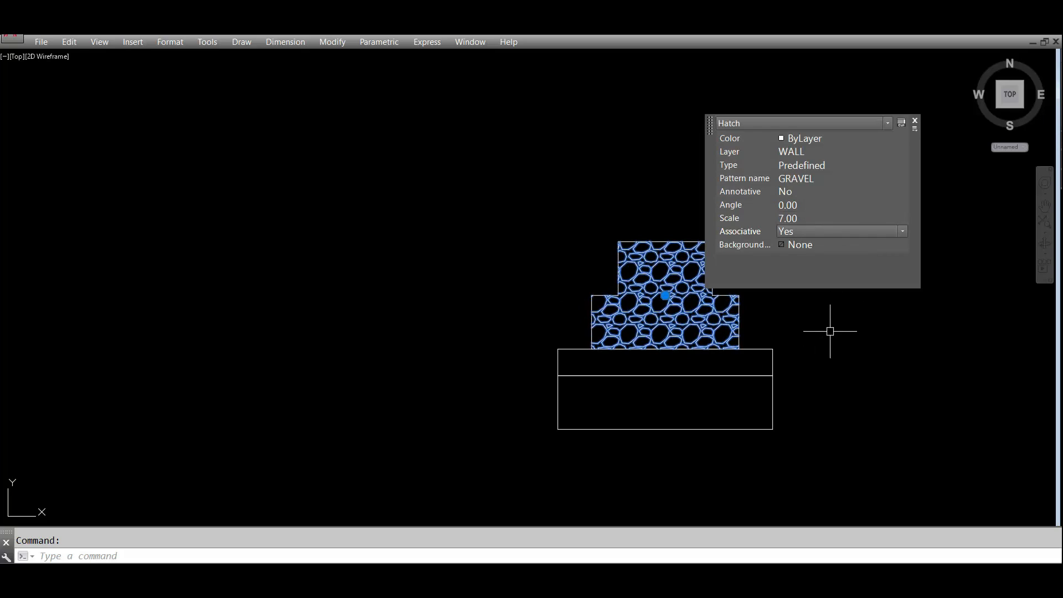
key("Escape")
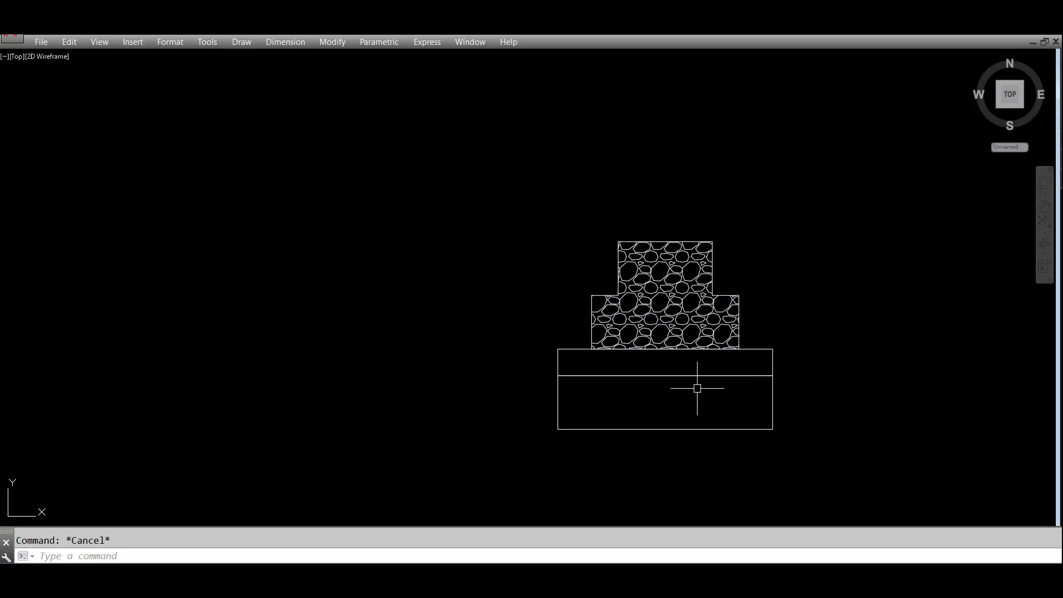
Hatch the thin rectangle directly below the stepped gravel outline with the predefined AR-CONC pattern at scale 1.
key("Return")
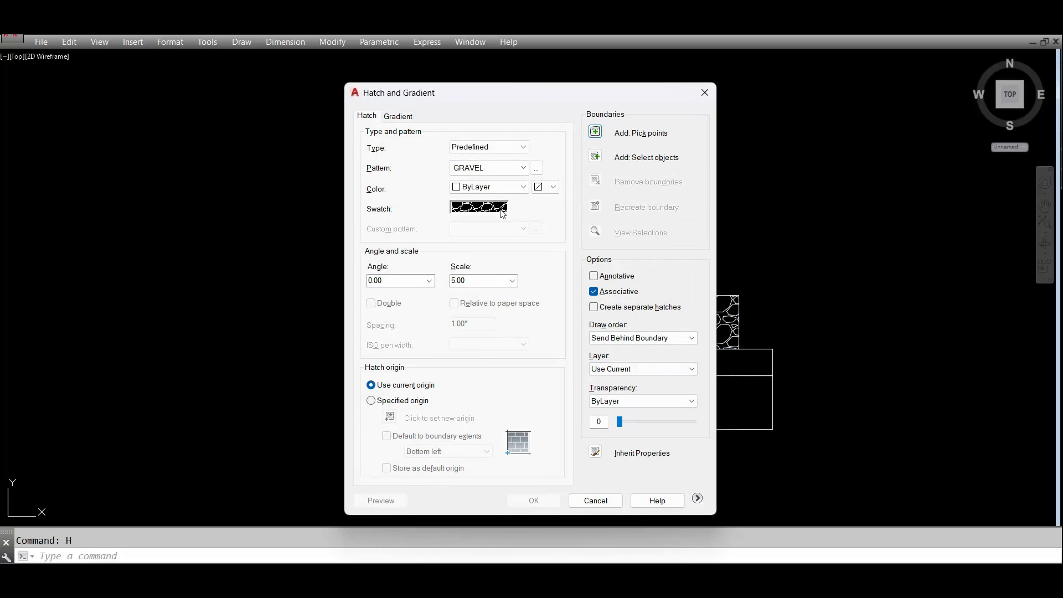
left_click(502, 210)
left_click(590, 277)
left_click(503, 436)
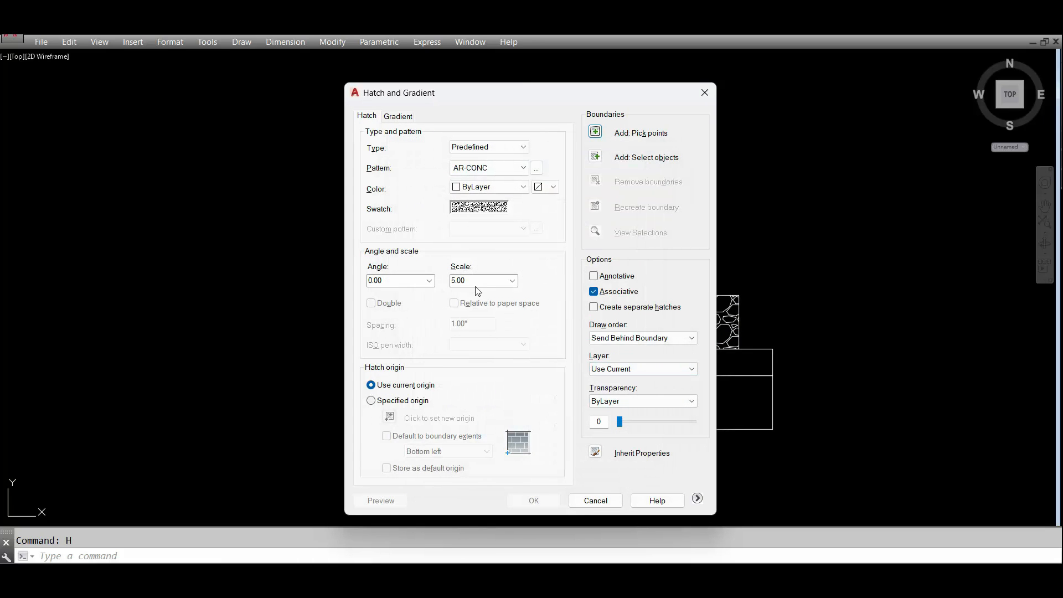
left_click(596, 133)
left_click(706, 361)
left_click(706, 361)
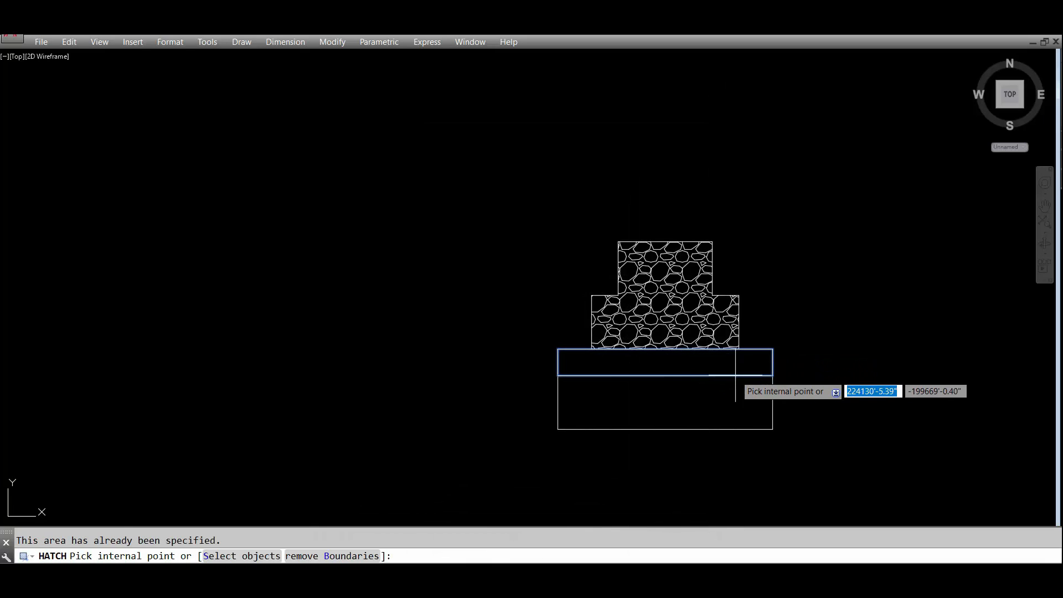
key("Return")
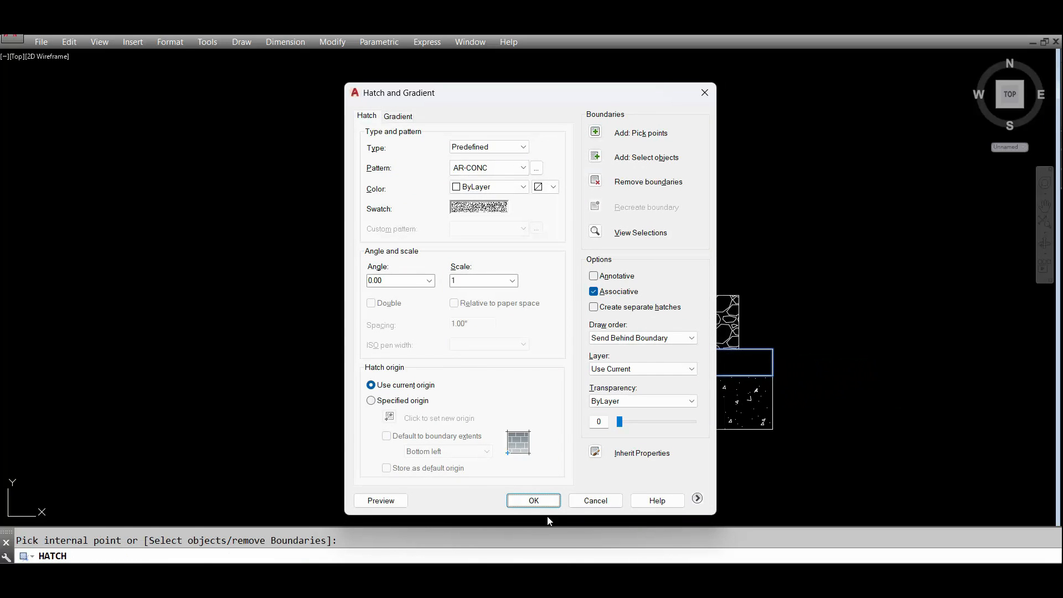
left_click(545, 501)
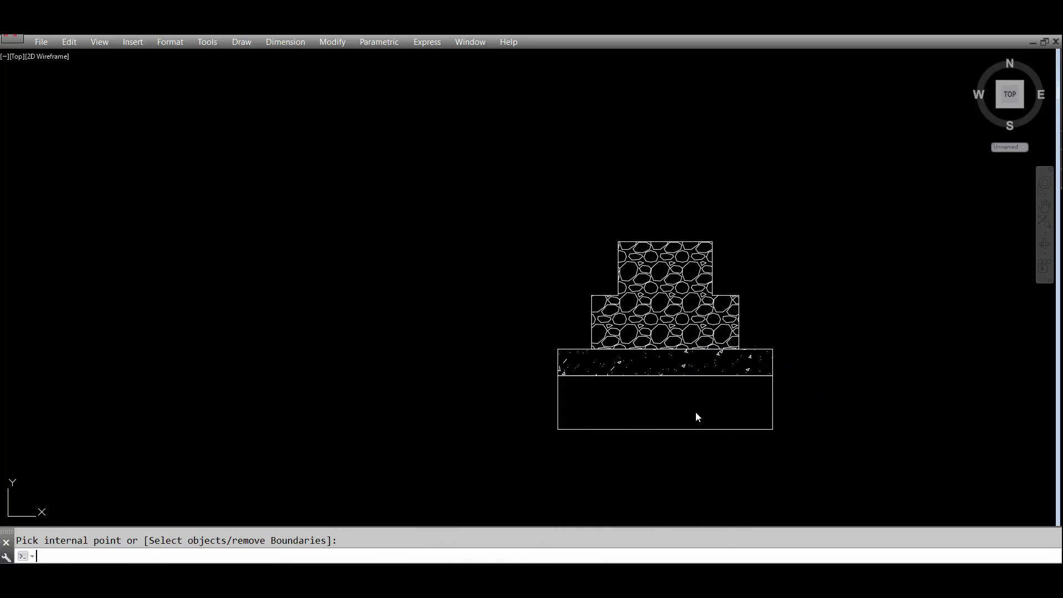
Start a new hatch and choose the predefined AR-SAND pattern for it.
key("Return")
left_click(485, 206)
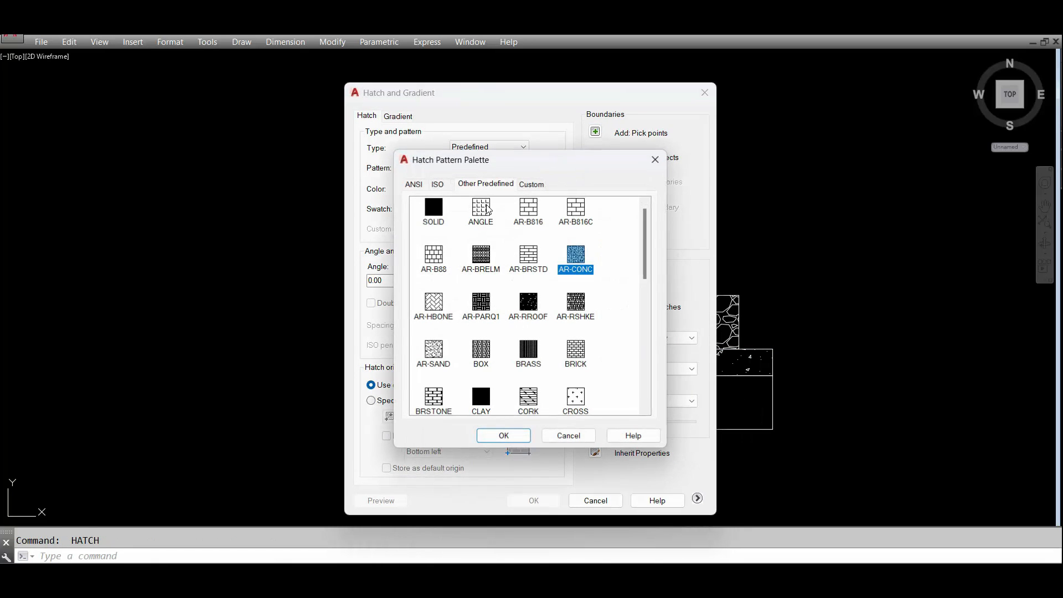
left_click(583, 351)
key("s")
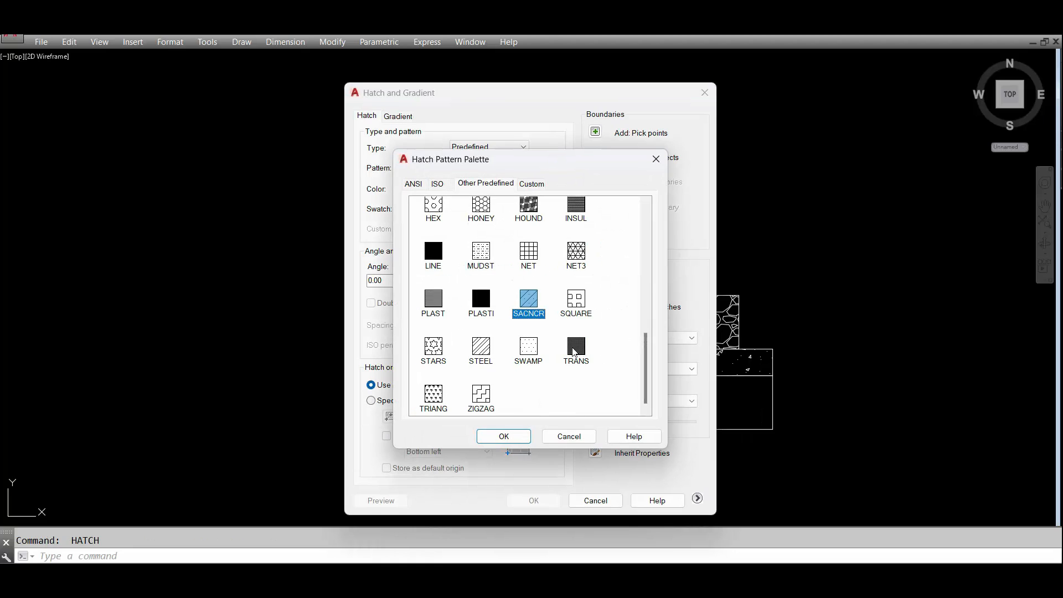
key("s")
key("s")
key("s")
key("s")
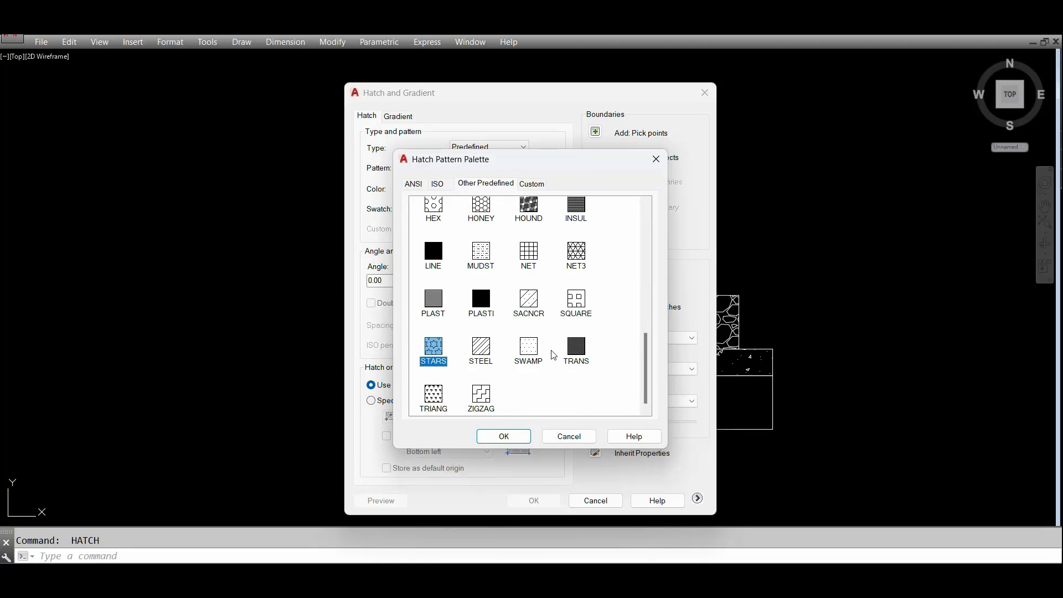
key("s")
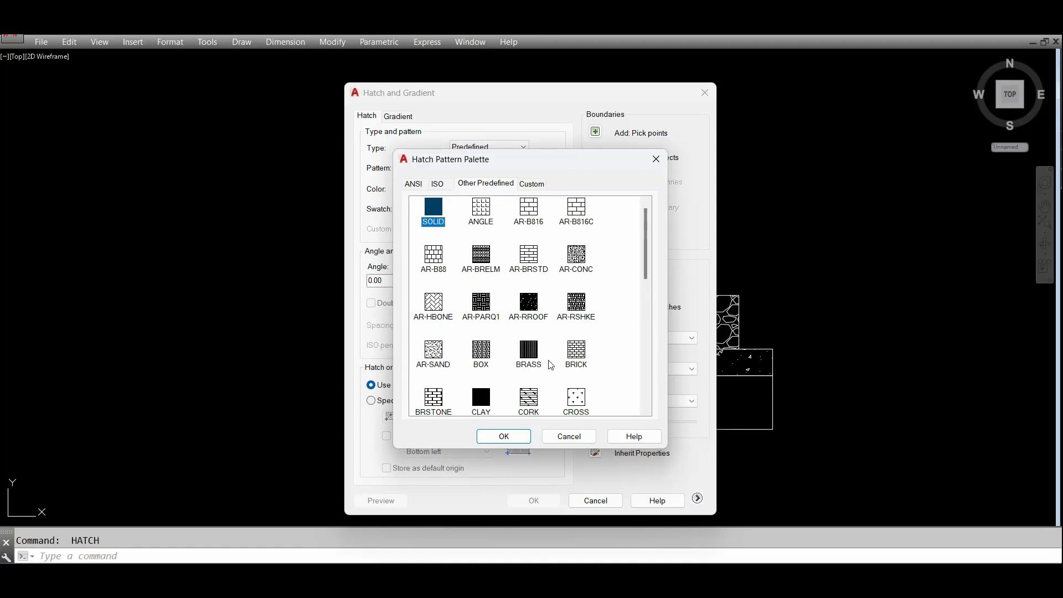
key("s")
scroll(560, 327, "up", 3)
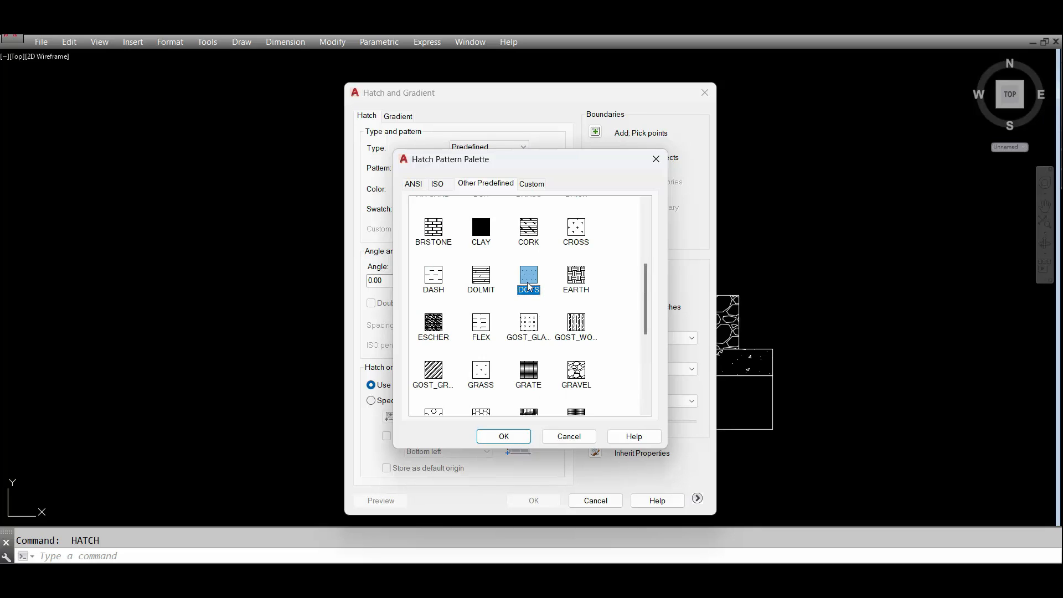
key("a")
key("a")
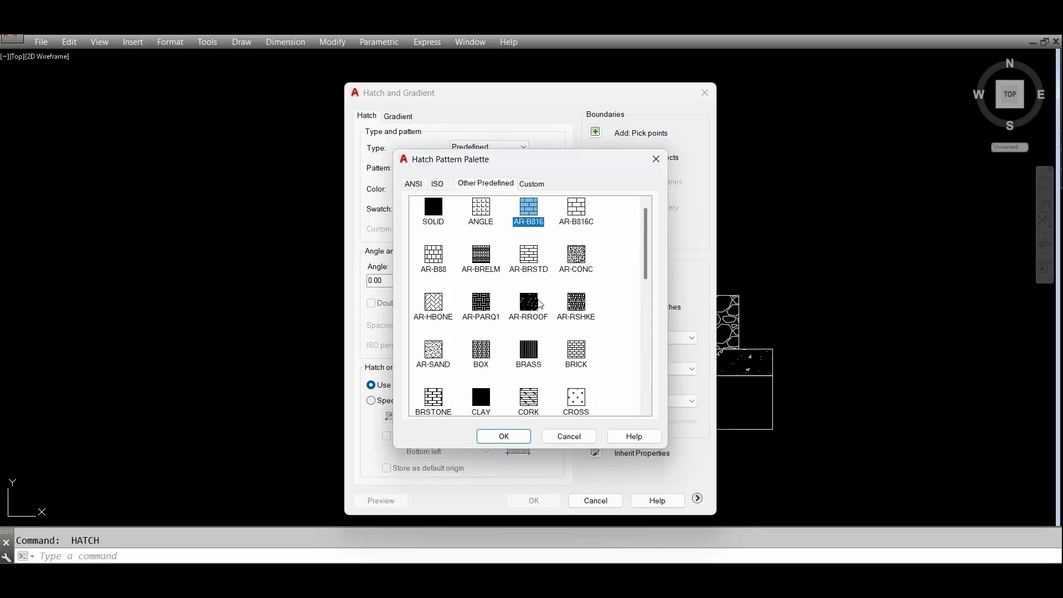
key("a")
key("a")
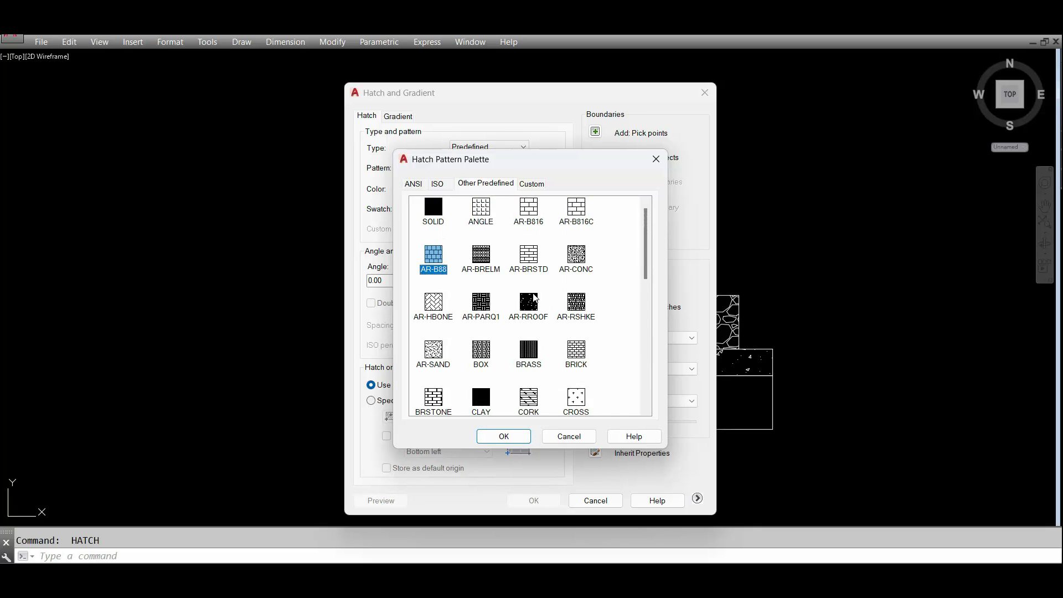
key("a")
key("a")
key("a")
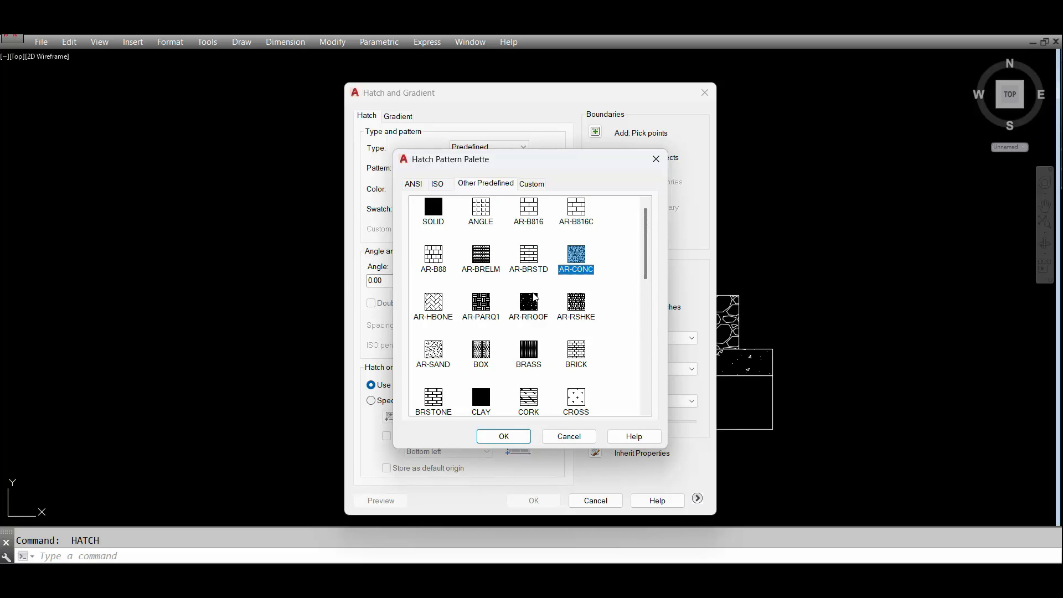
key("a")
key("a")
key("a")
left_click(422, 368)
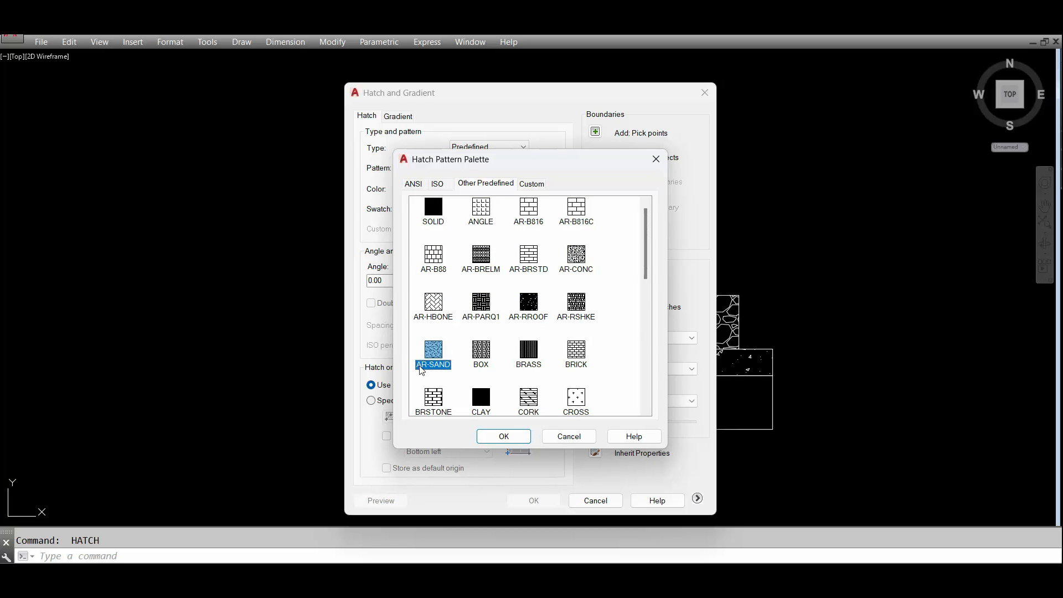
left_click(503, 436)
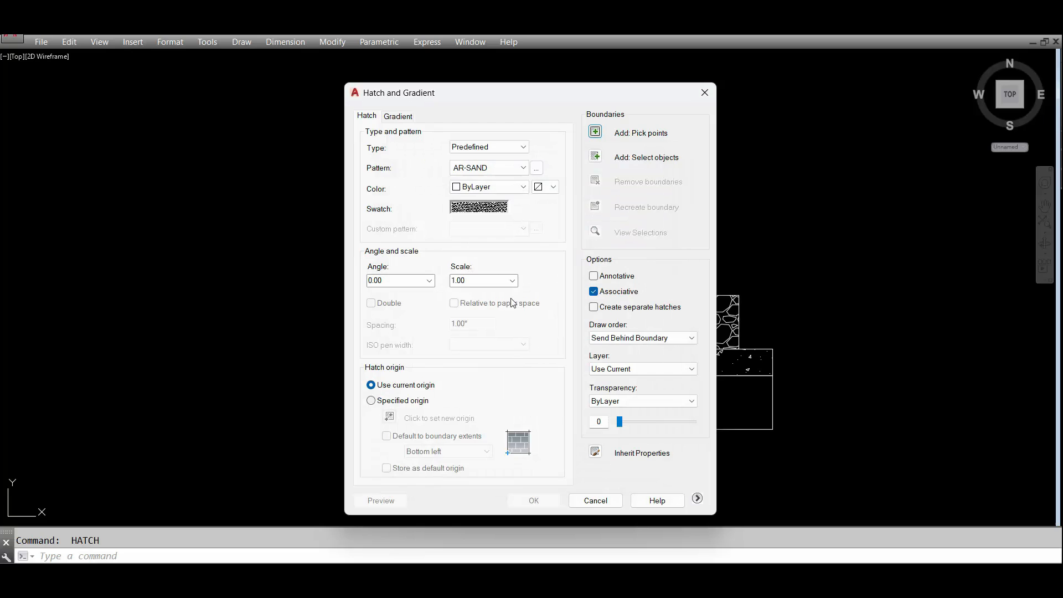
Apply the AR-SAND hatch at scale 1 to the bottom rectangle of the footing.
left_click(594, 133)
left_click(714, 396)
left_click(711, 394)
key("Return")
left_click(558, 506)
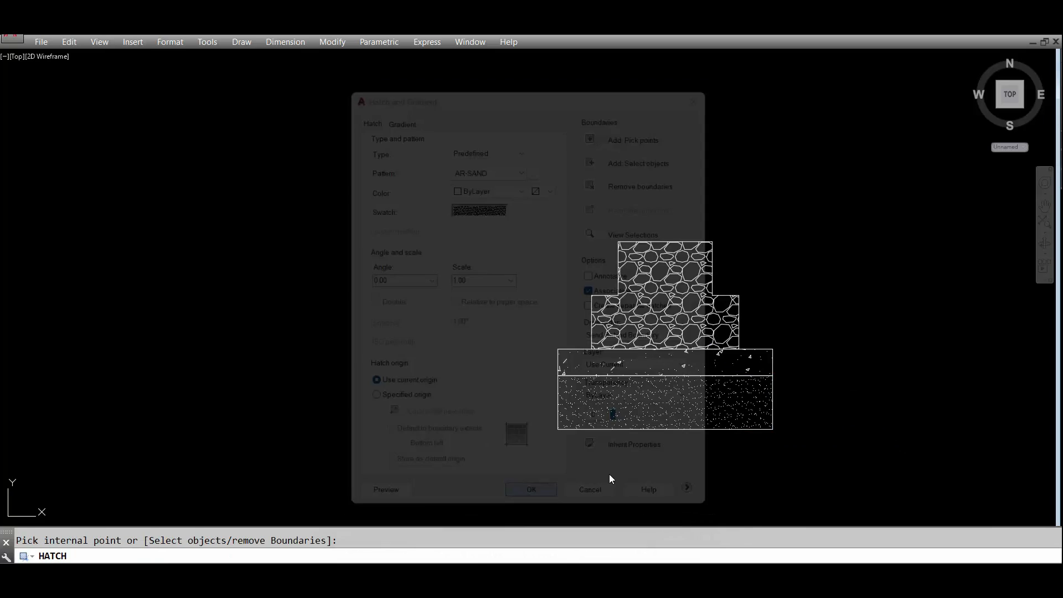
Move the complete hatched footing to just below the ground-floor column beside the staircase in the section.
scroll(729, 354, "down", 3)
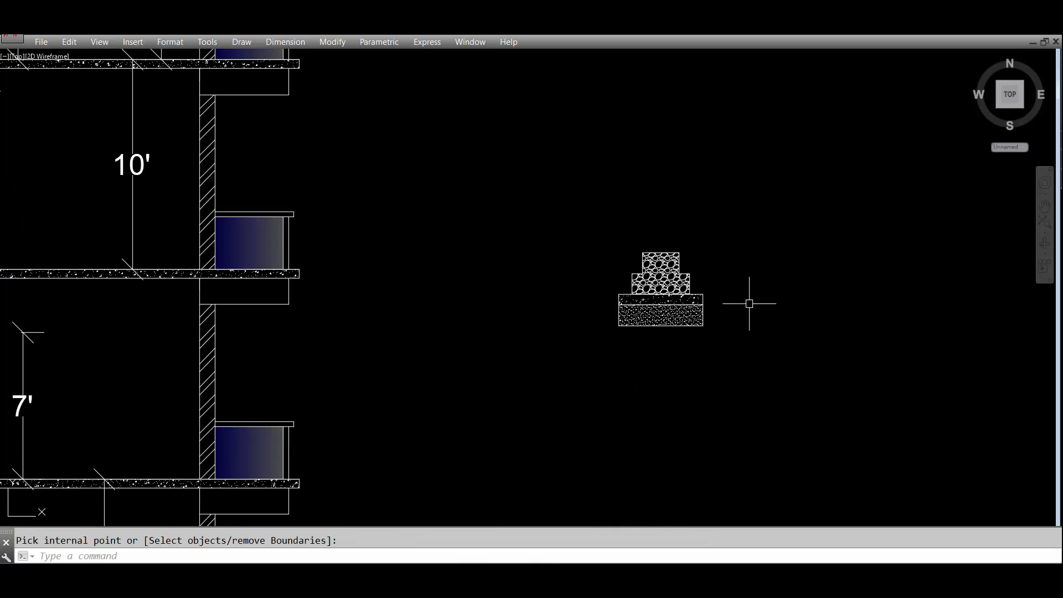
scroll(749, 303, "down", 1)
left_click(640, 266)
left_click(795, 366)
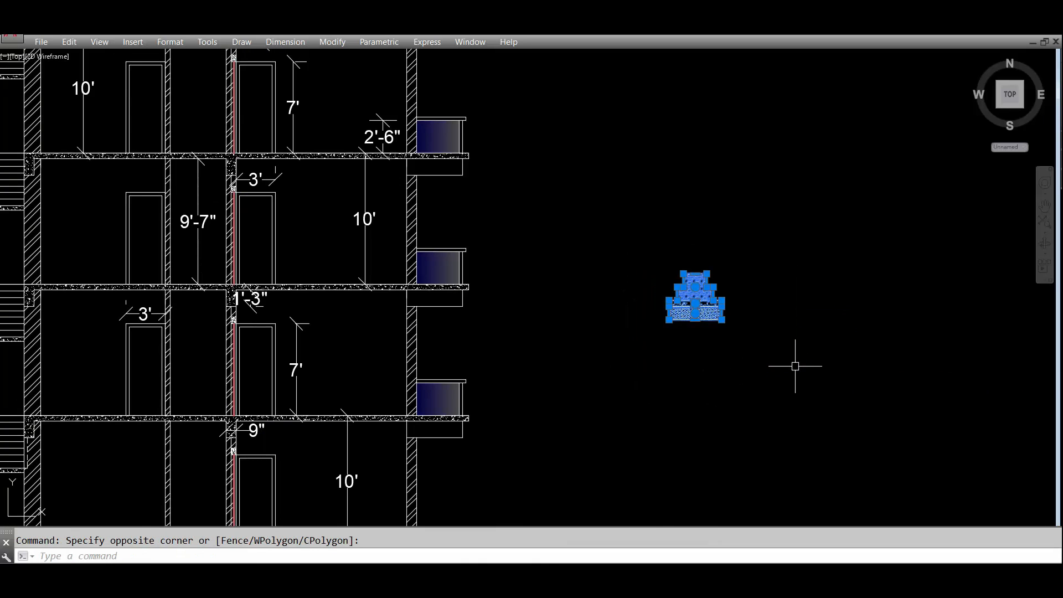
type("m")
key("Return")
scroll(767, 361, "down", 2)
left_click(713, 314)
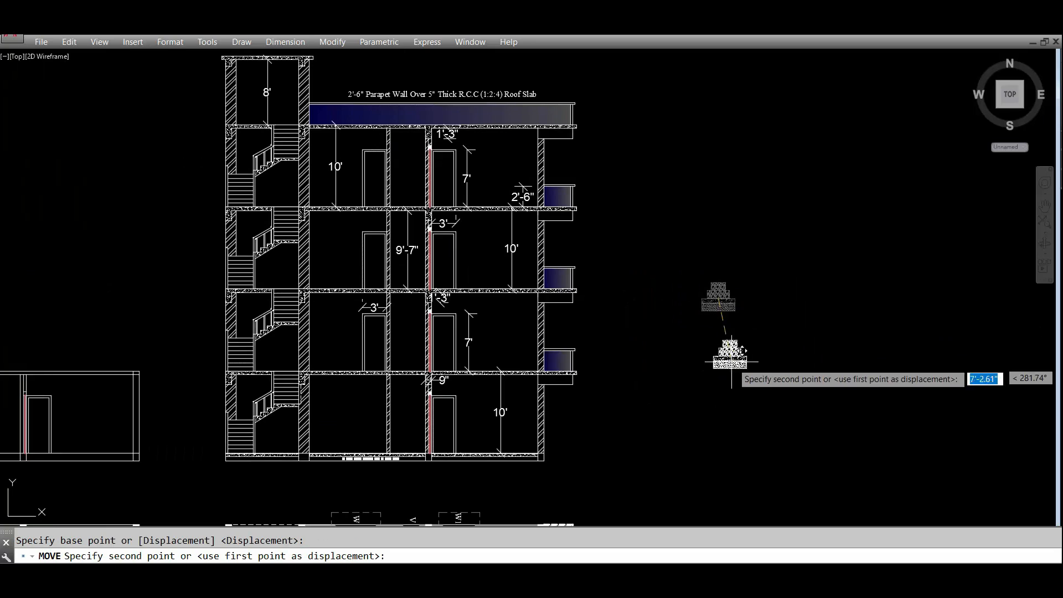
scroll(412, 440, "up", 3)
scroll(407, 435, "up", 3)
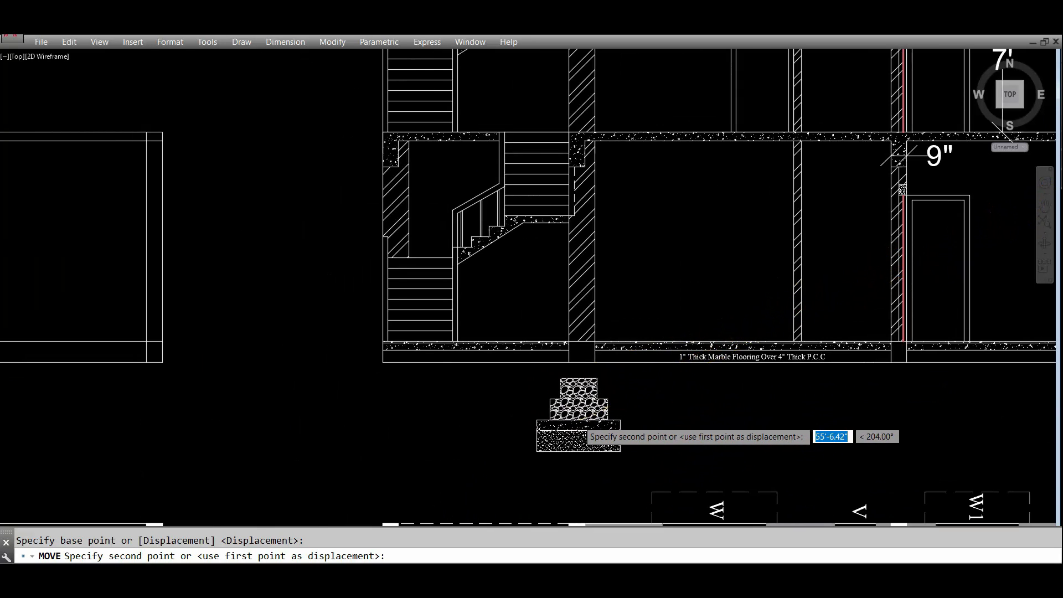
scroll(580, 421, "up", 2)
left_click(578, 421)
scroll(589, 359, "up", 2)
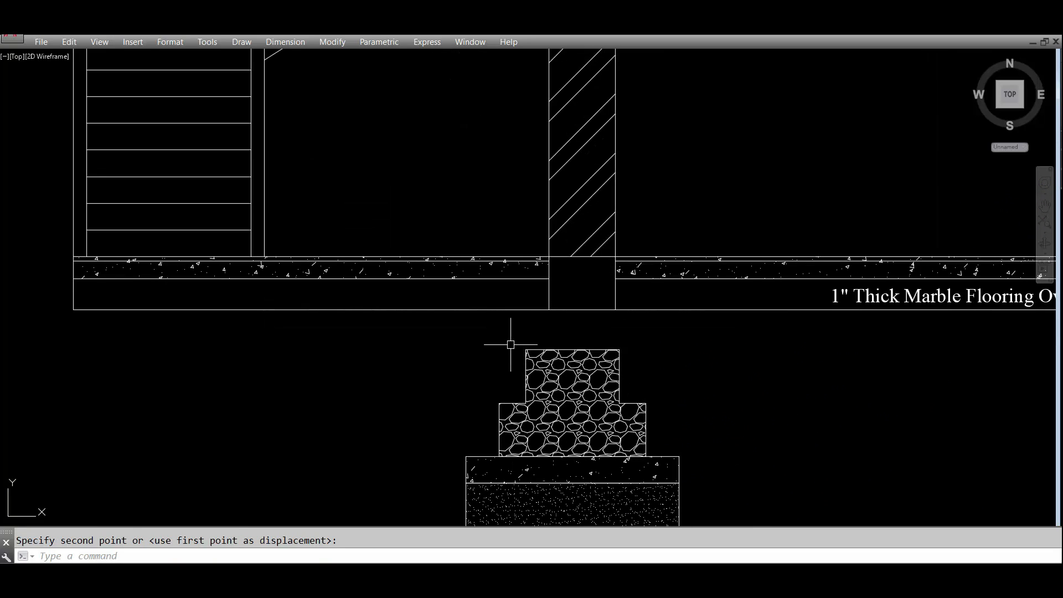
scroll(522, 328, "down", 2)
left_click(498, 330)
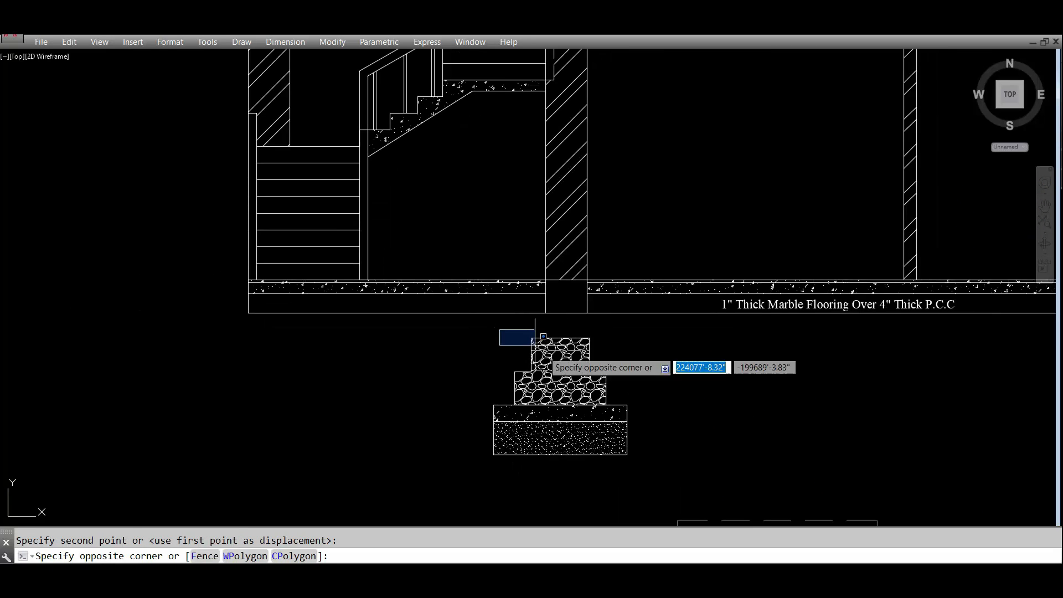
left_click(652, 467)
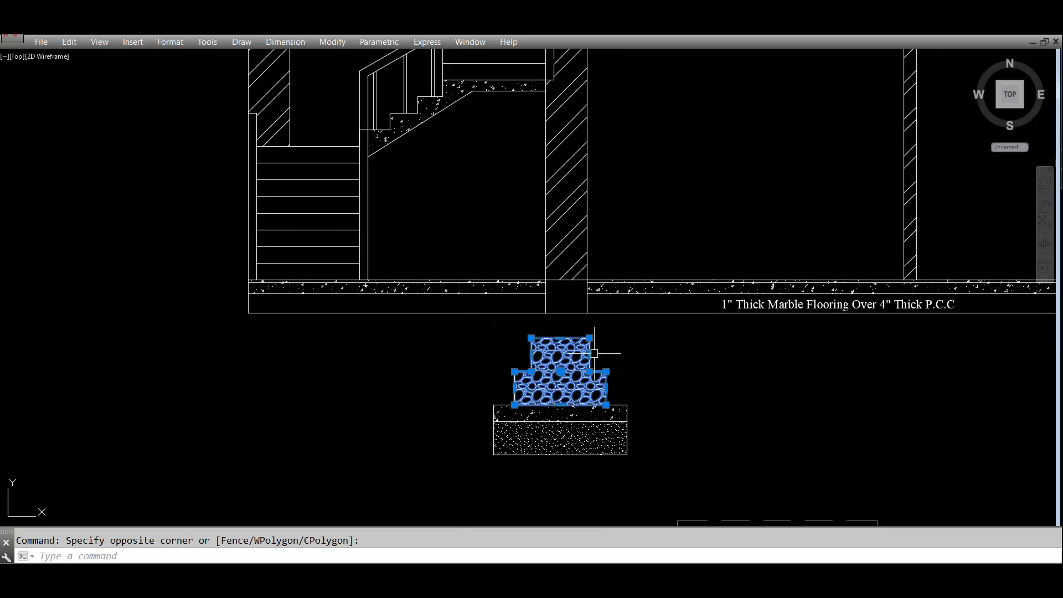
scroll(572, 347, "up", 4)
key("Escape")
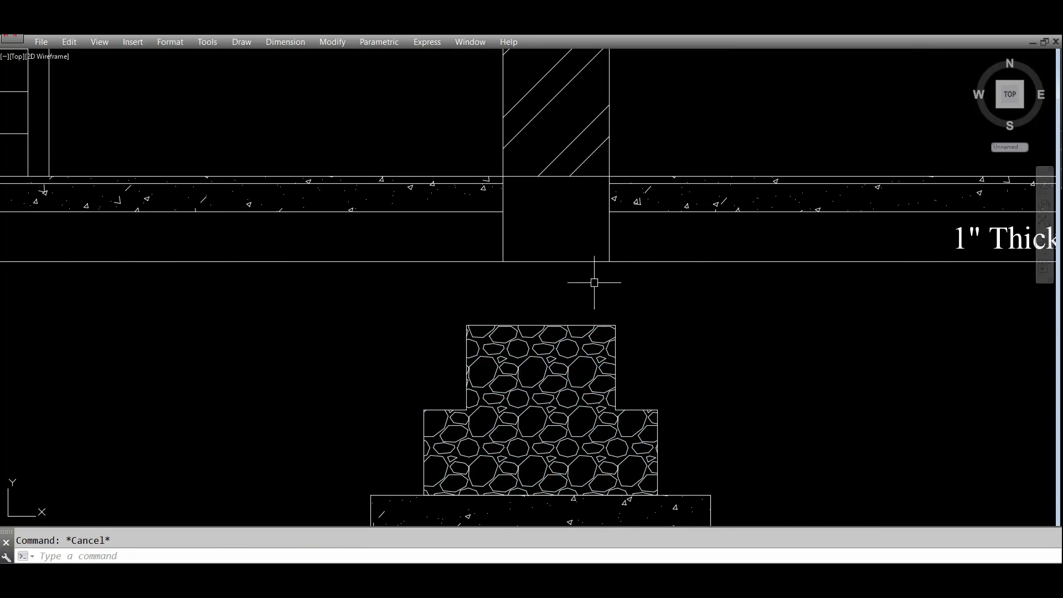
Draw a helper line across the column's bottom edge, from its left corner to its right corner.
type("l")
key("Return")
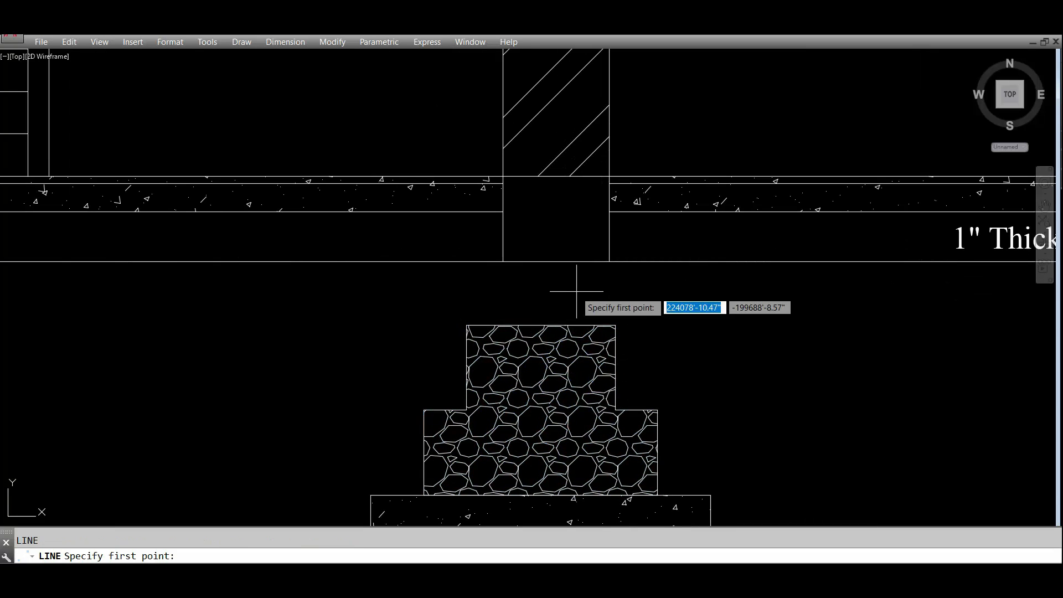
left_click(503, 261)
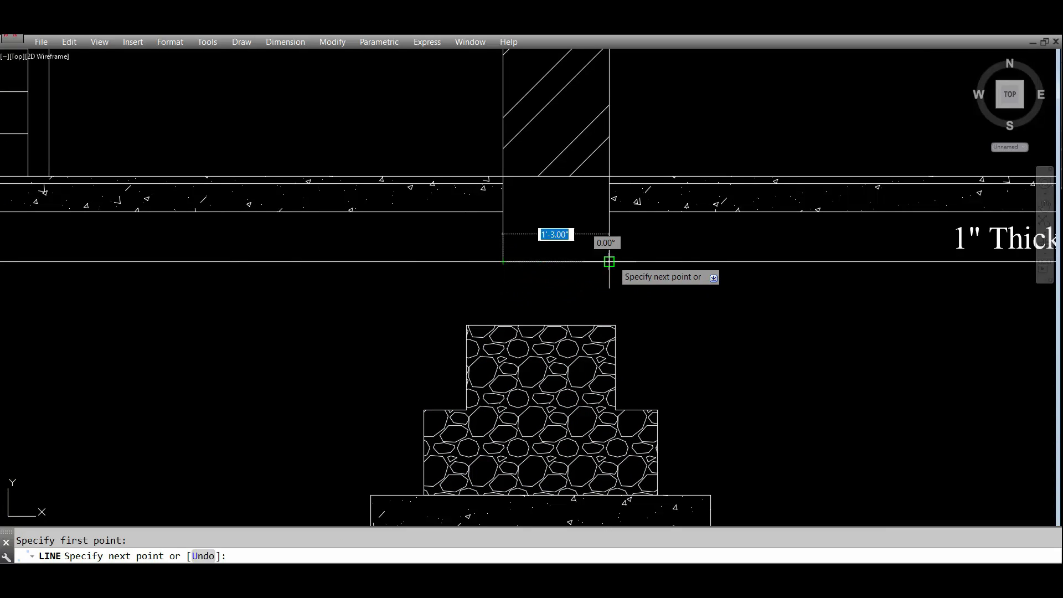
key("Escape")
left_click(427, 299)
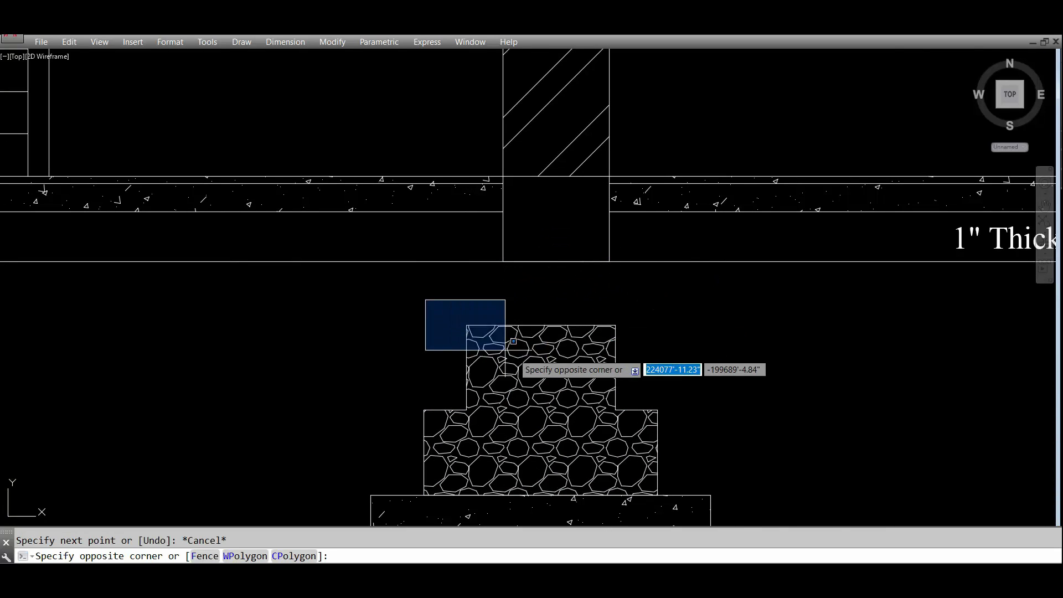
scroll(593, 391, "down", 5)
scroll(585, 410, "up", 3)
left_click(573, 421)
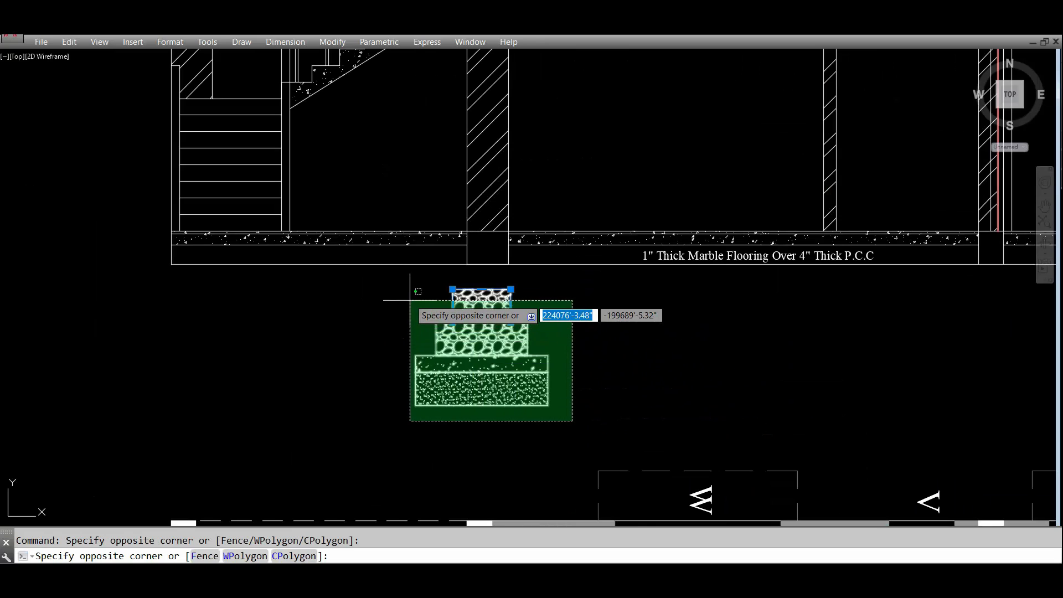
left_click(408, 280)
key("Return")
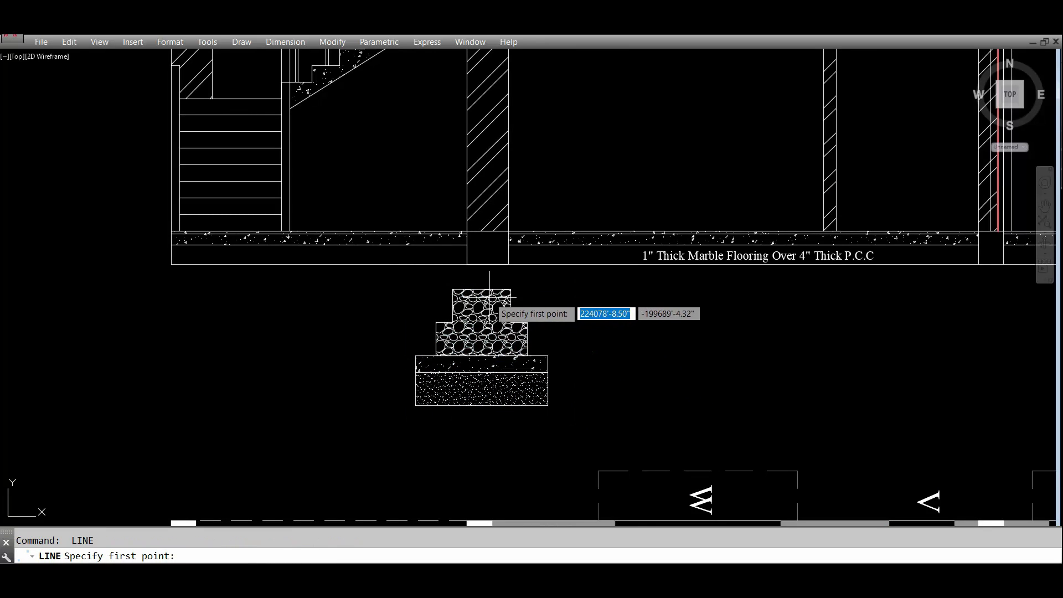
scroll(486, 283, "up", 6)
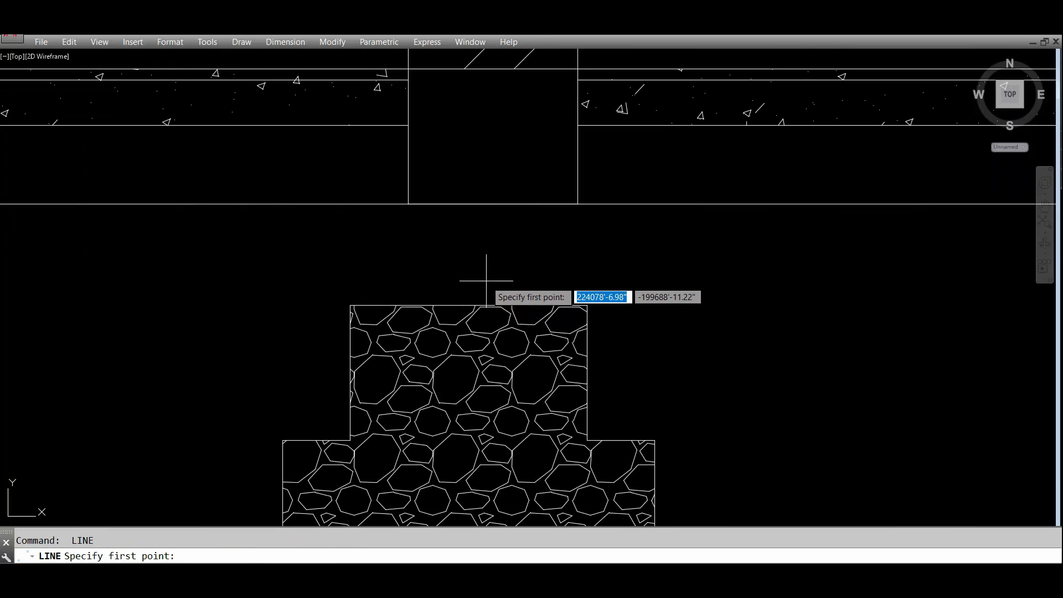
left_click(468, 305)
key("Escape")
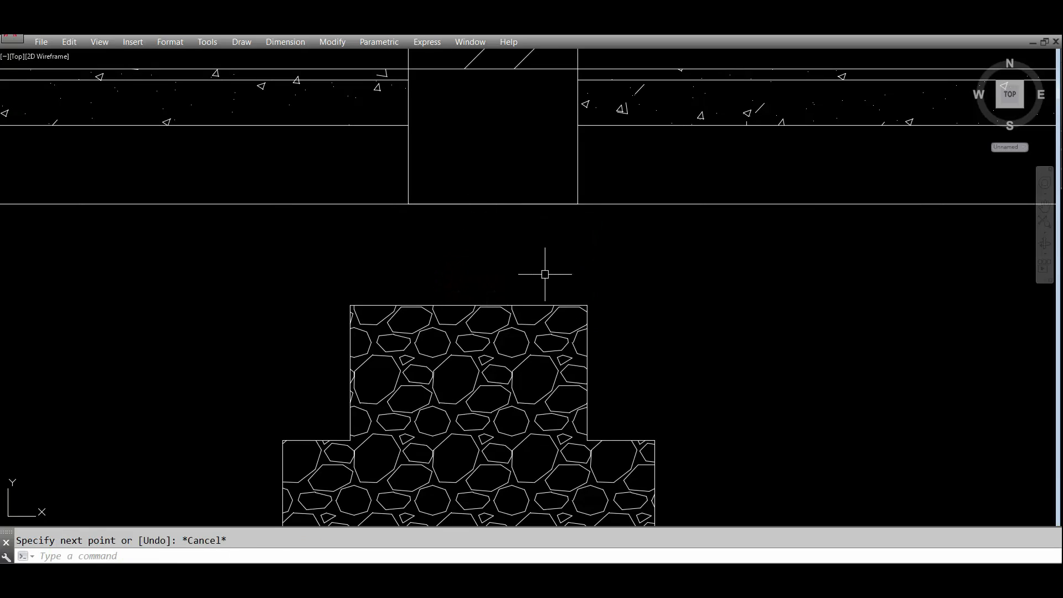
Move the whole footing by its top midpoint onto the midpoint of the helper line under the column.
scroll(546, 274, "down", 4)
left_click(664, 488)
left_click(389, 263)
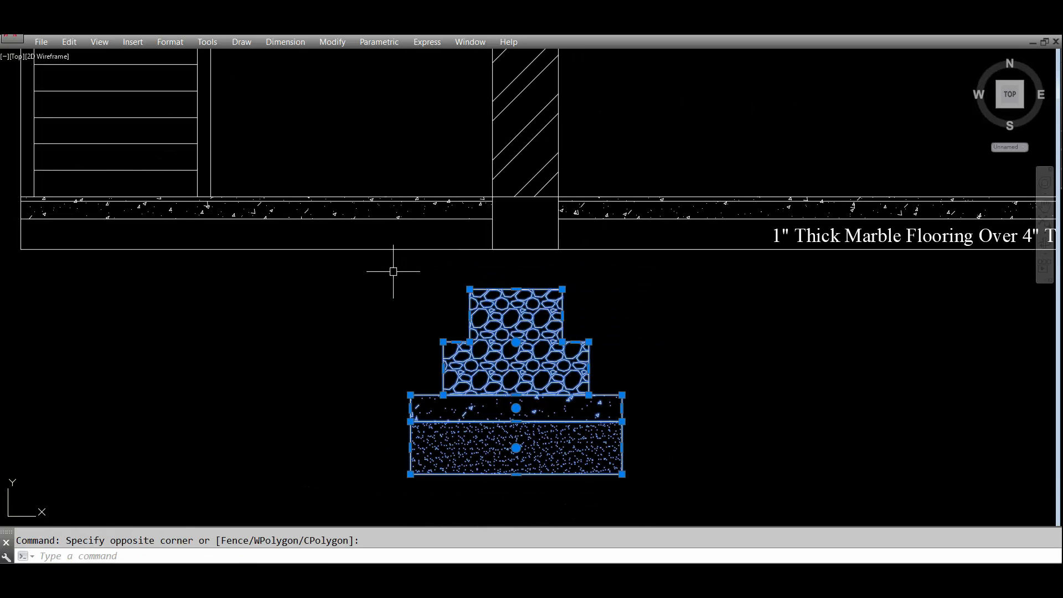
key("Return")
scroll(506, 266, "up", 3)
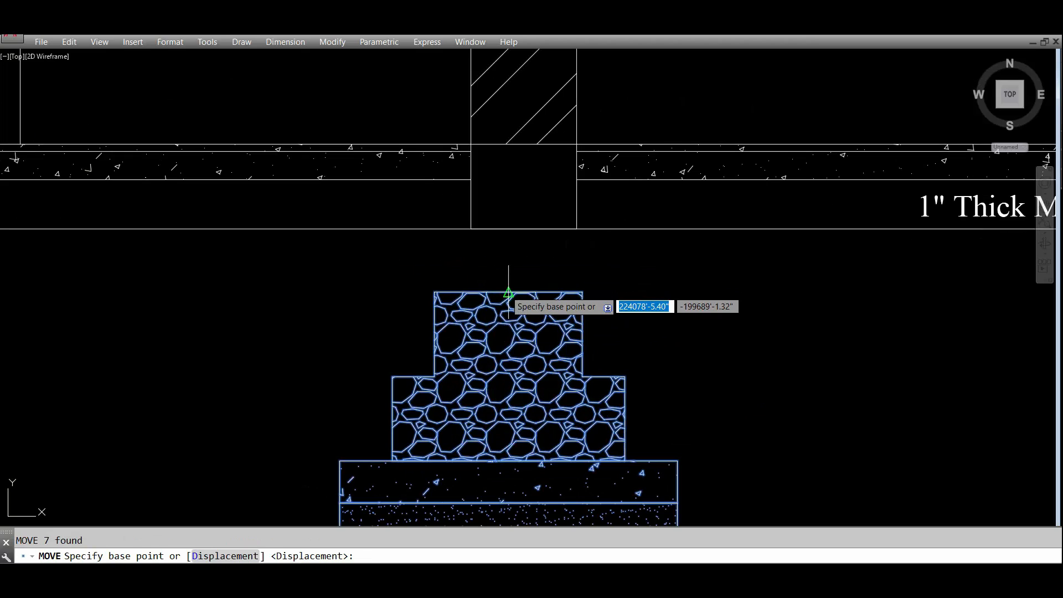
left_click(510, 293)
left_click(524, 229)
Delete the helper line at the joint between the column's base and the footing.
scroll(585, 210, "down", 4)
scroll(585, 217, "up", 4)
left_click(422, 218)
left_click(627, 252)
key("Delete")
scroll(630, 253, "down", 4)
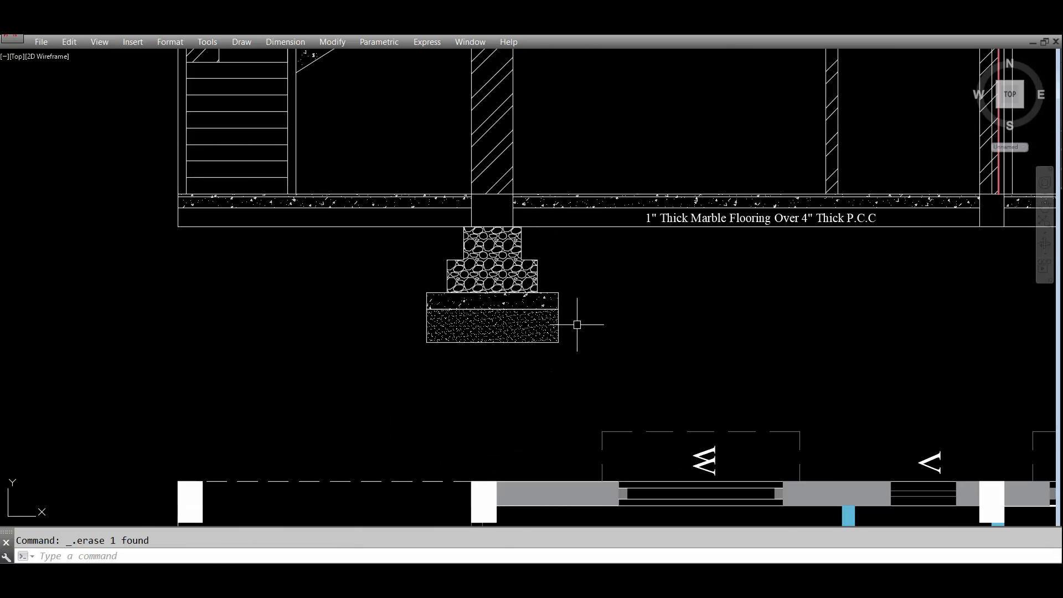
scroll(646, 336, "down", 1)
scroll(648, 331, "down", 5)
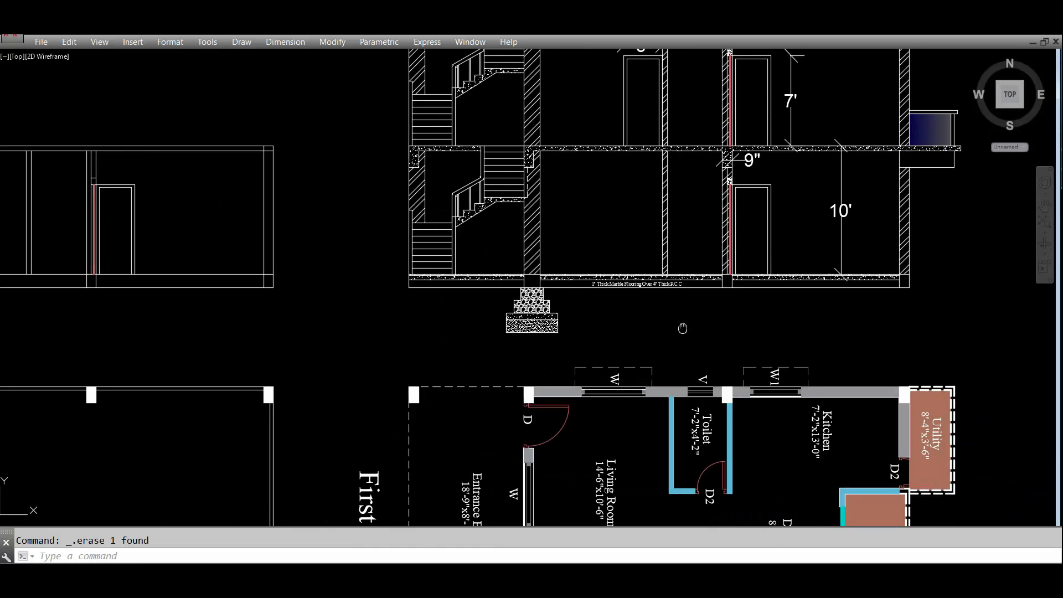
Examine the section above the first floor plan for the remaining ground-floor columns that need footings.
scroll(647, 361, "down", 2)
scroll(637, 454, "up", 2)
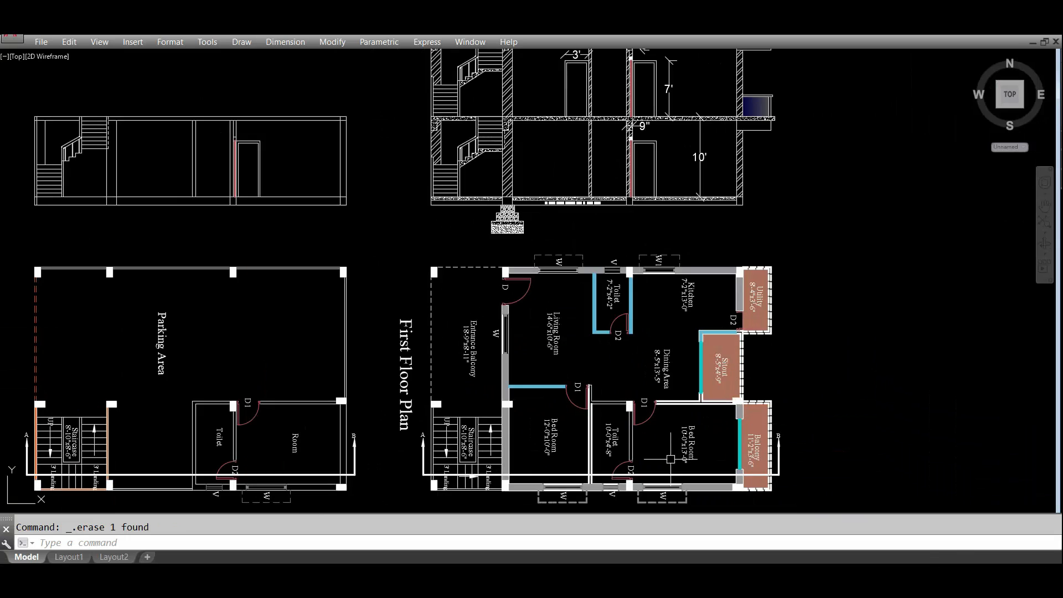
scroll(645, 488, "down", 2)
scroll(597, 335, "up", 6)
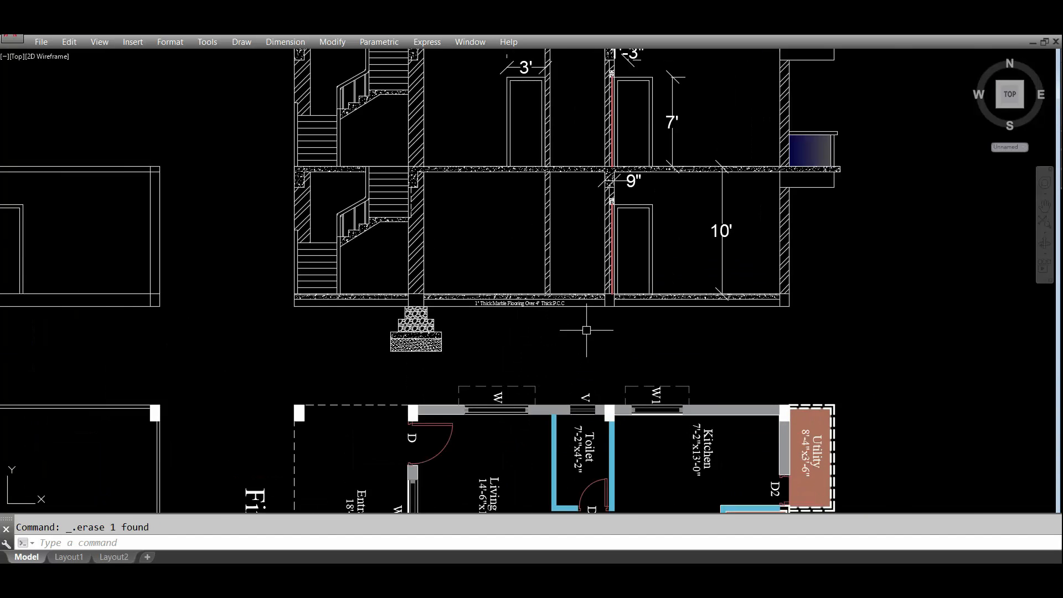
scroll(614, 324, "down", 6)
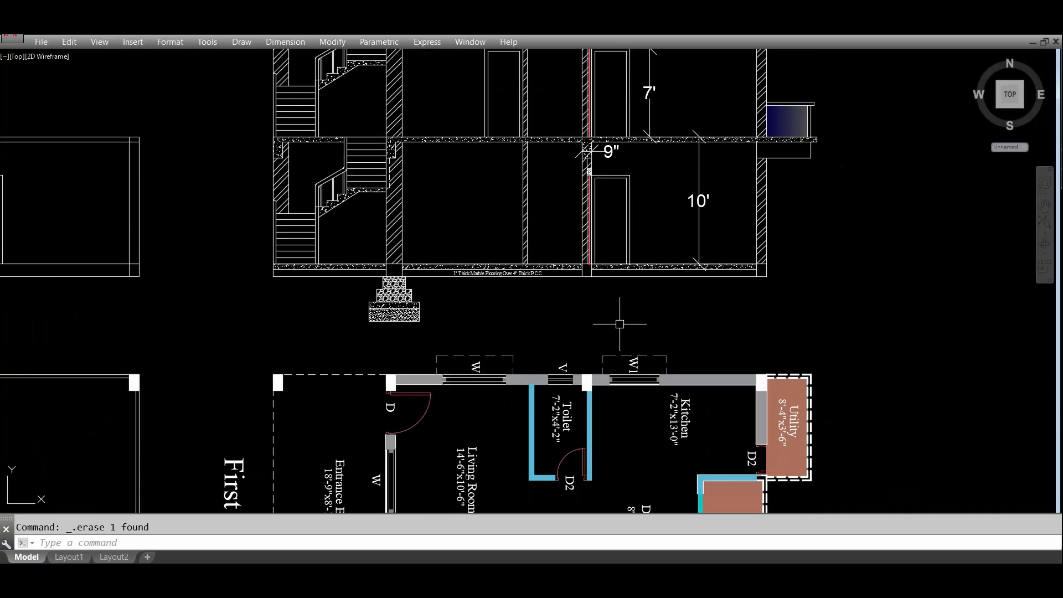
scroll(354, 275, "up", 6)
scroll(451, 280, "down", 2)
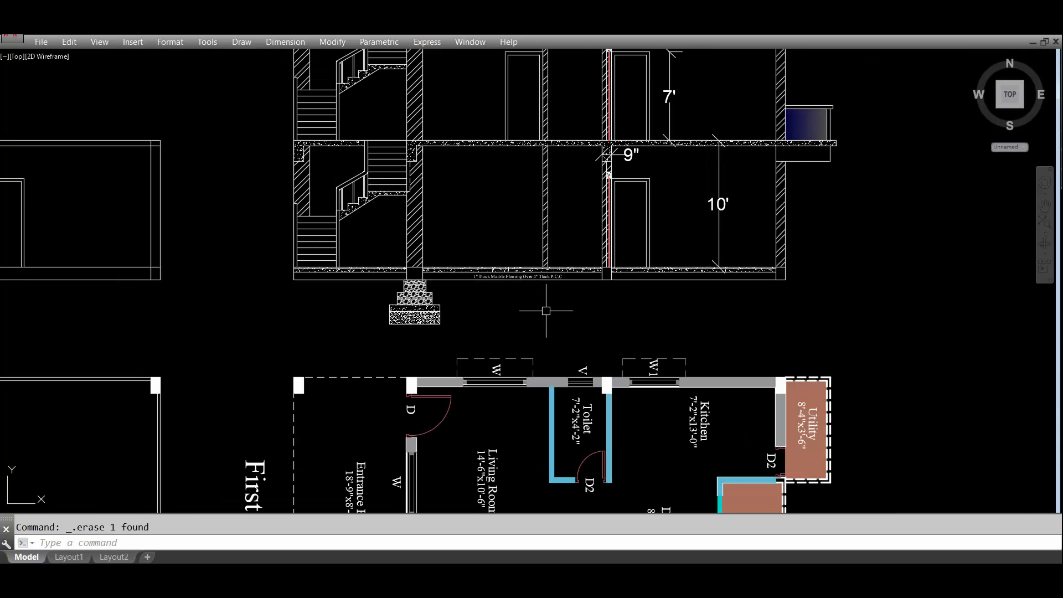
scroll(624, 442, "down", 2)
scroll(612, 360, "down", 2)
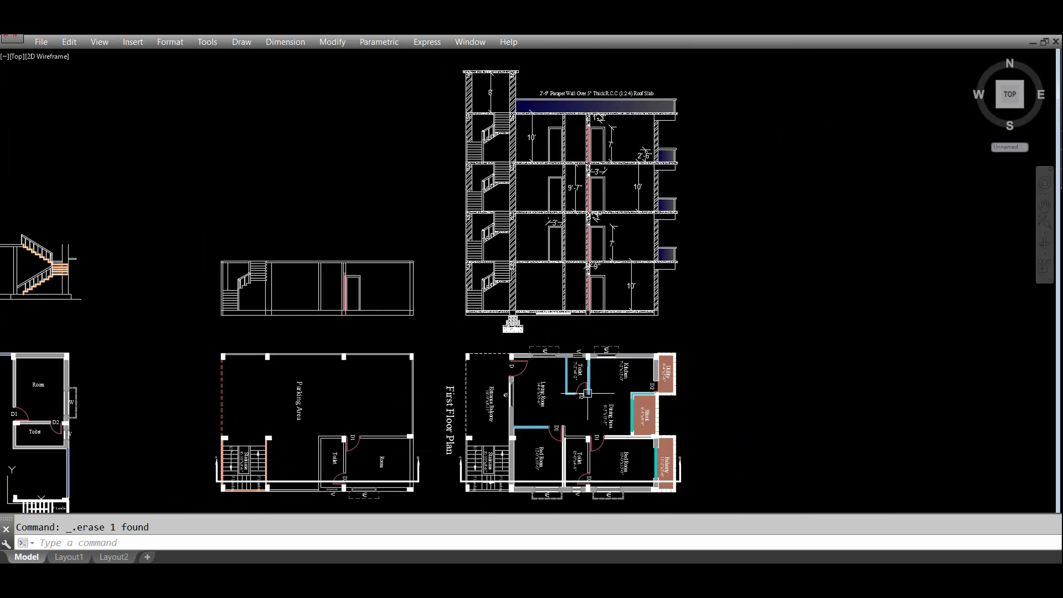
scroll(592, 489, "up", 2)
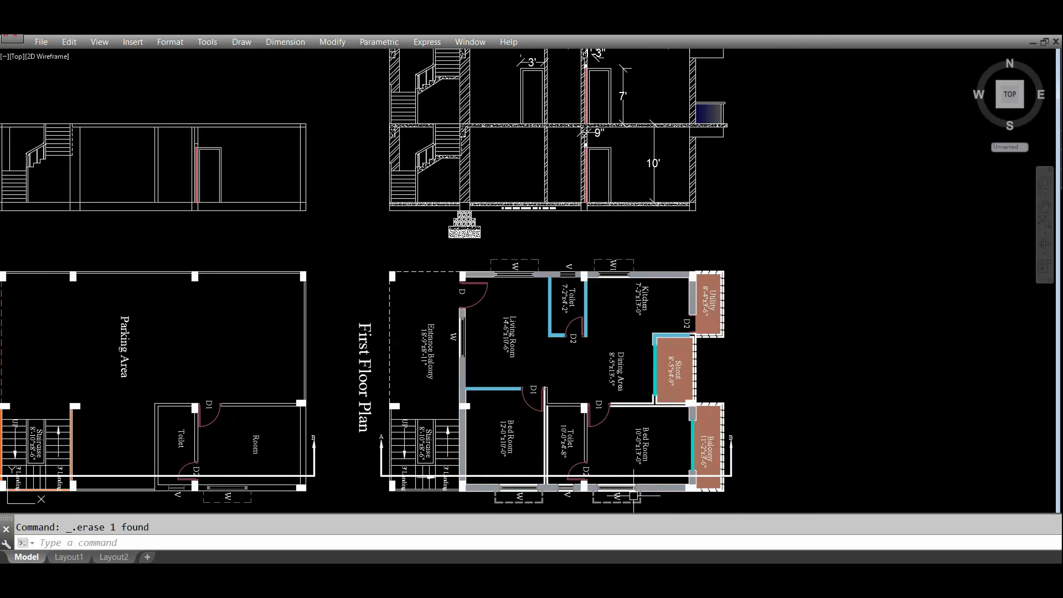
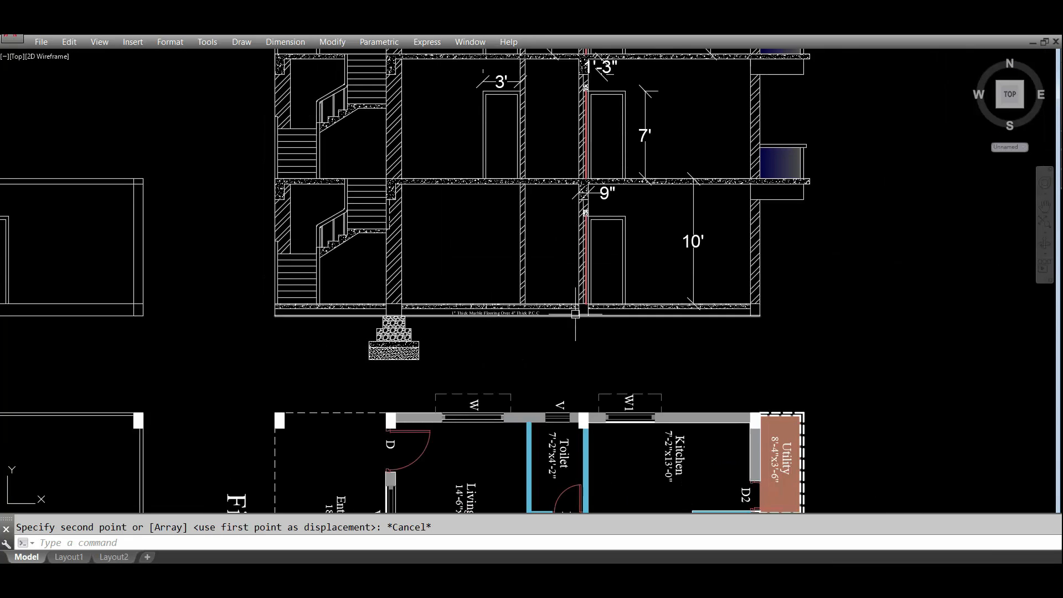
Draw a 9" helper line across the bottom edge of the middle column beside the ground-floor door, from corner to corner.
scroll(575, 314, "up", 4)
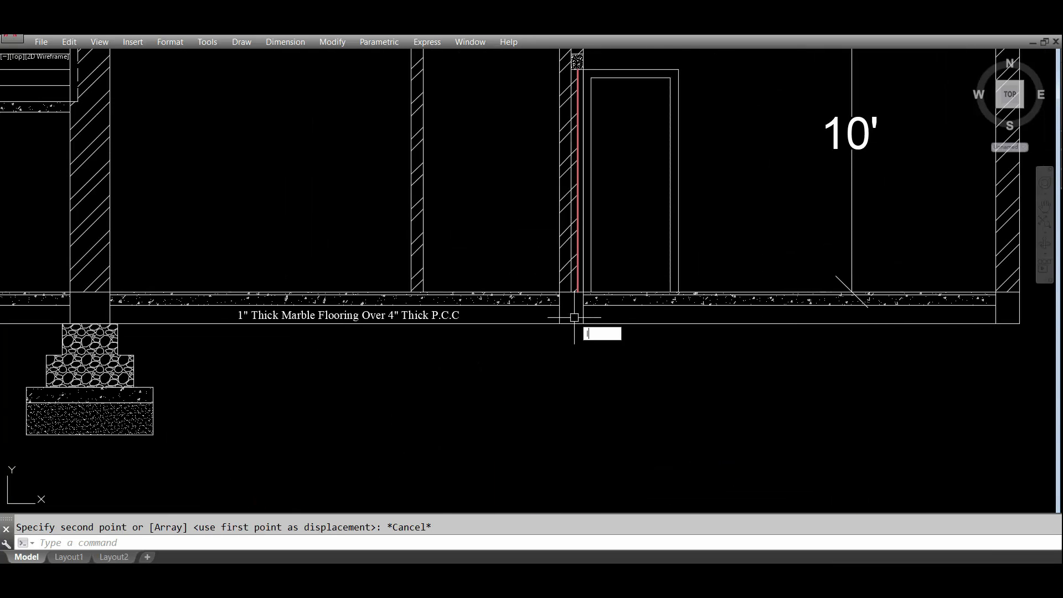
key("Return")
scroll(574, 317, "up", 3)
left_click(547, 330)
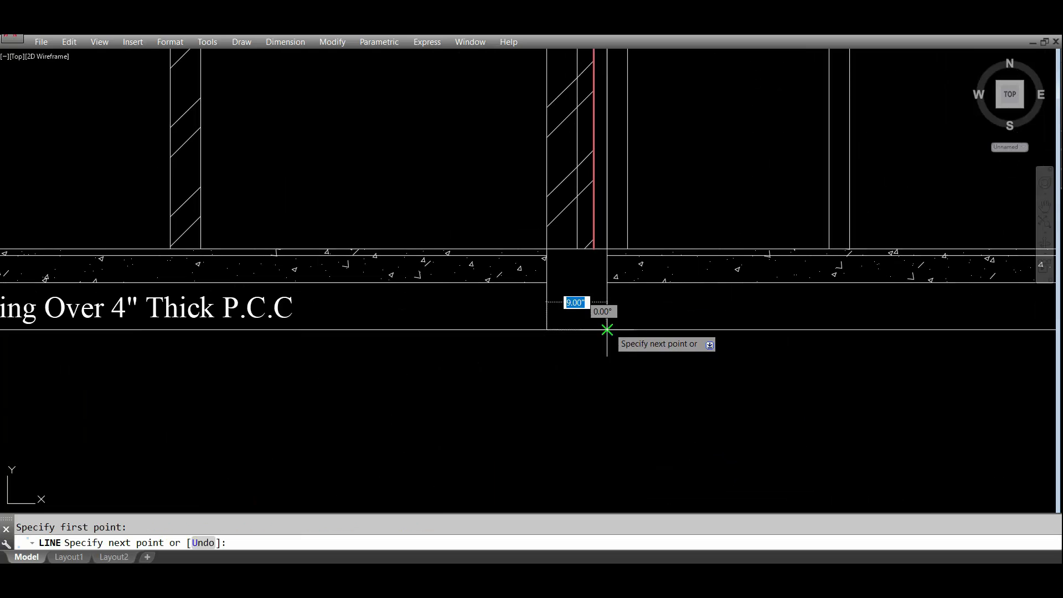
scroll(641, 367, "down", 6)
key("Escape")
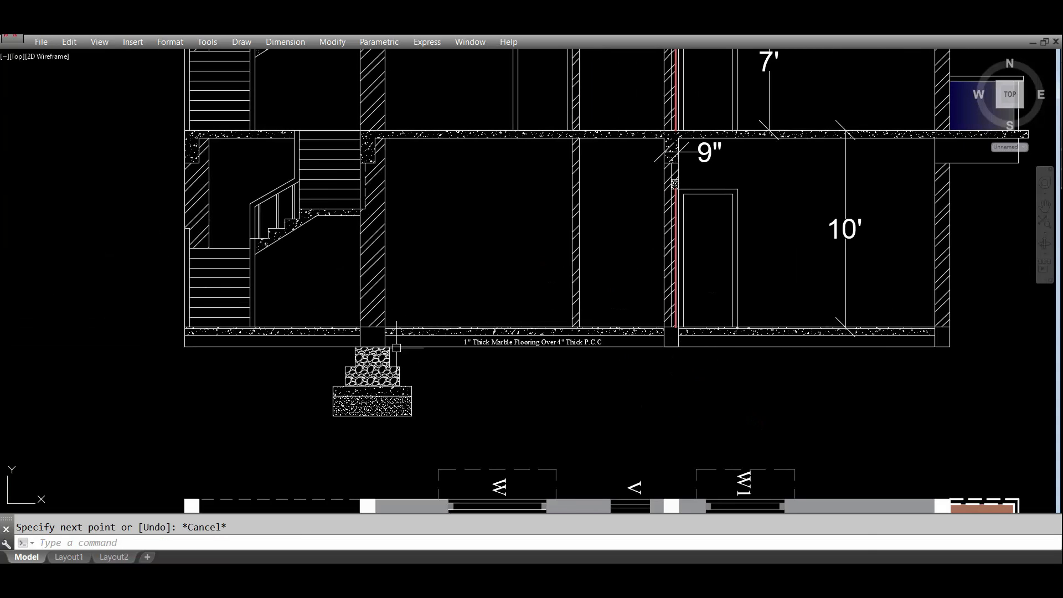
scroll(397, 348, "up", 2)
left_click(297, 334)
left_click(464, 475)
left_click(289, 328)
key("Escape")
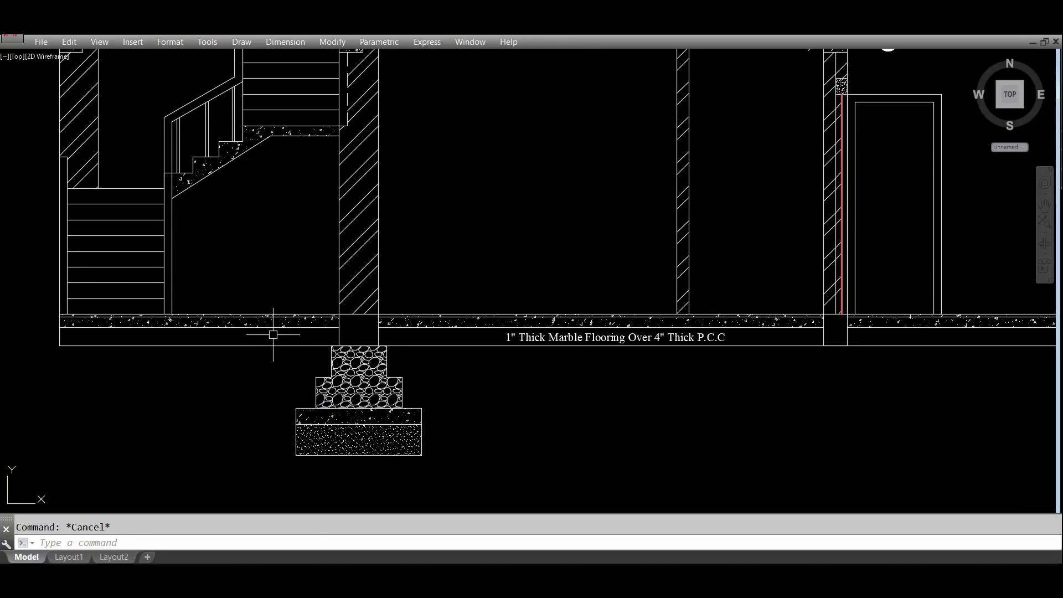
Copy the complete hatched footing from its top midpoint onto the helper line's midpoint under the middle column beside the door.
left_click(273, 334)
left_click(465, 465)
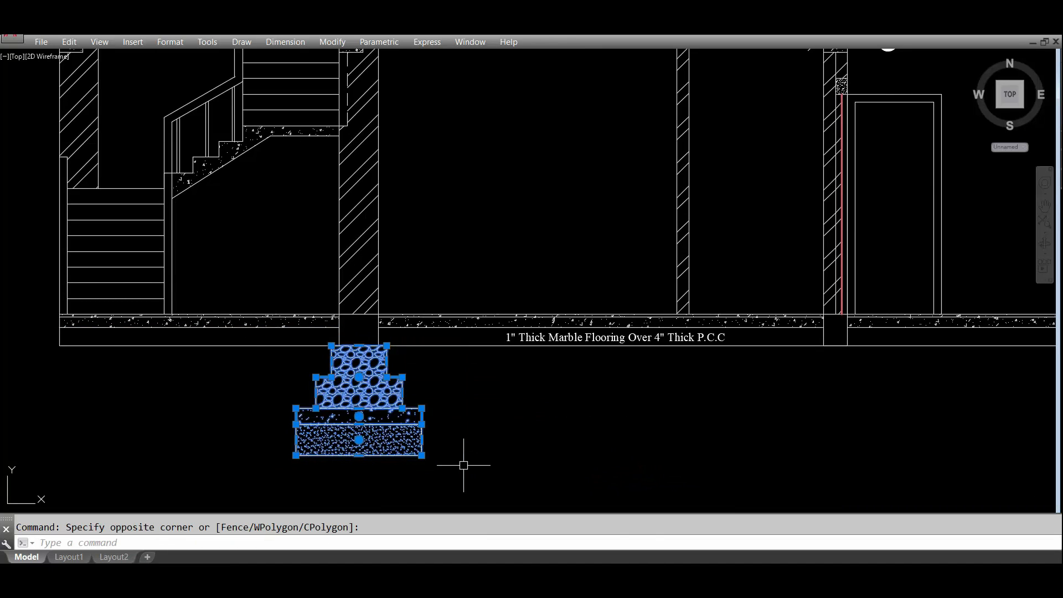
left_click(444, 474)
left_click(308, 438)
type("co")
key("Return")
scroll(368, 343, "up", 4)
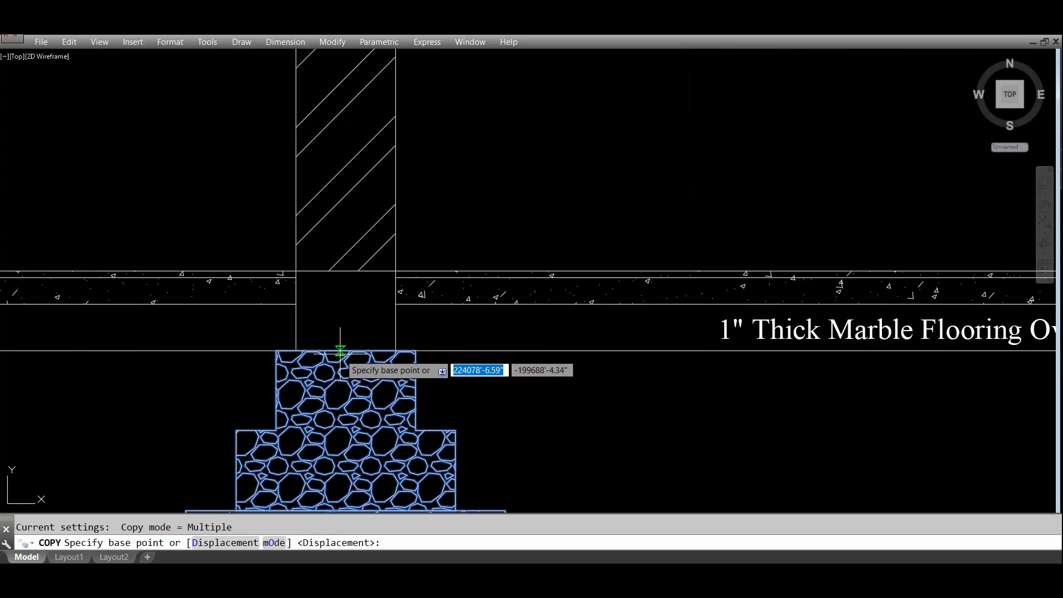
left_click(339, 350)
scroll(343, 357, "down", 4)
scroll(609, 382, "up", 4)
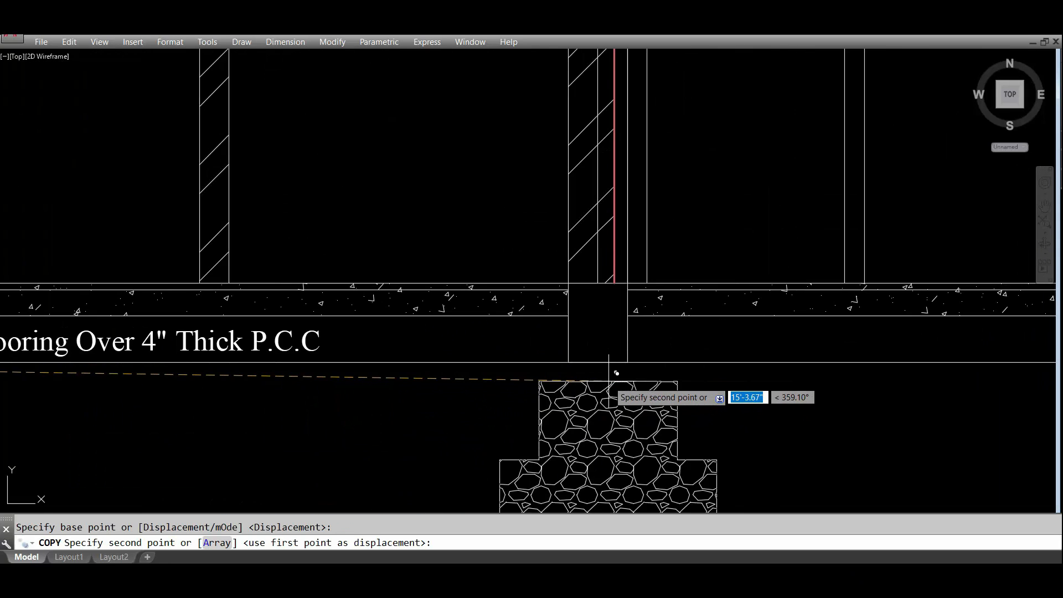
left_click(598, 363)
scroll(515, 332, "down", 4)
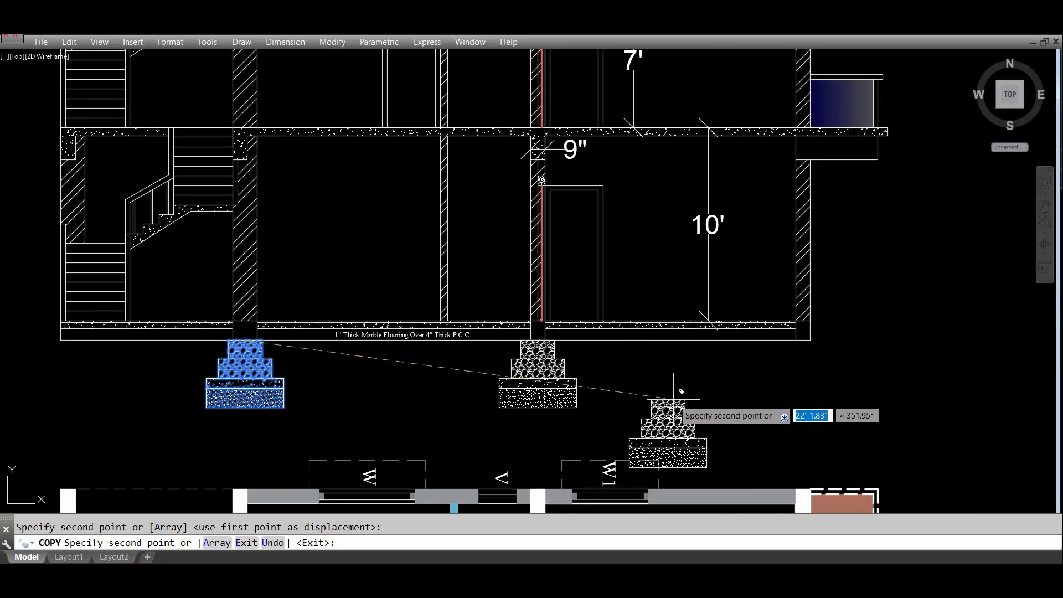
scroll(810, 342, "up", 4)
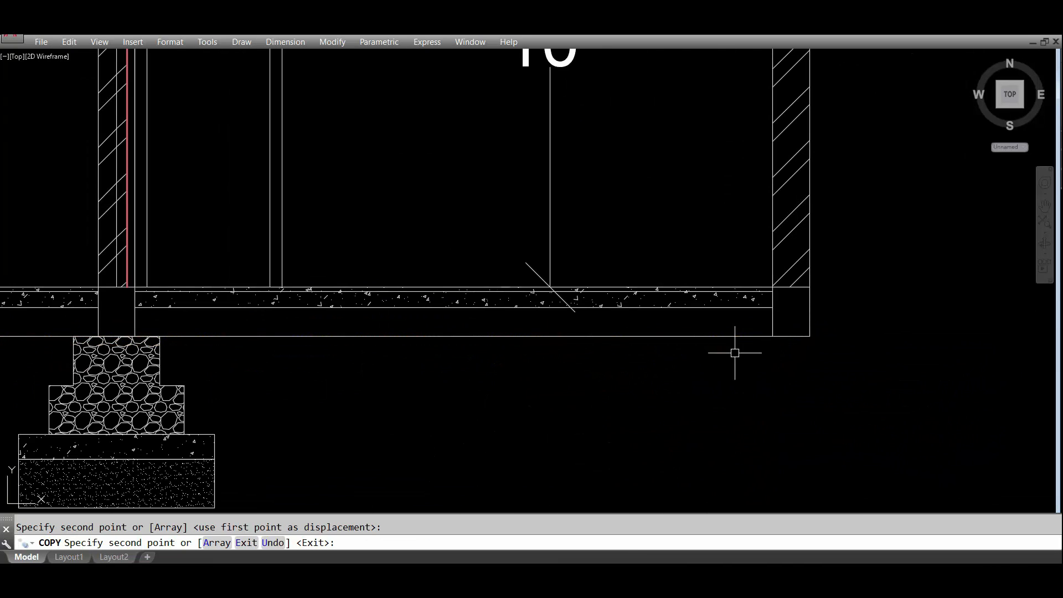
key("Escape")
Draw a helper line across the bottom edge of the outer column on the balcony side, from corner to corner.
type("l")
key("Return")
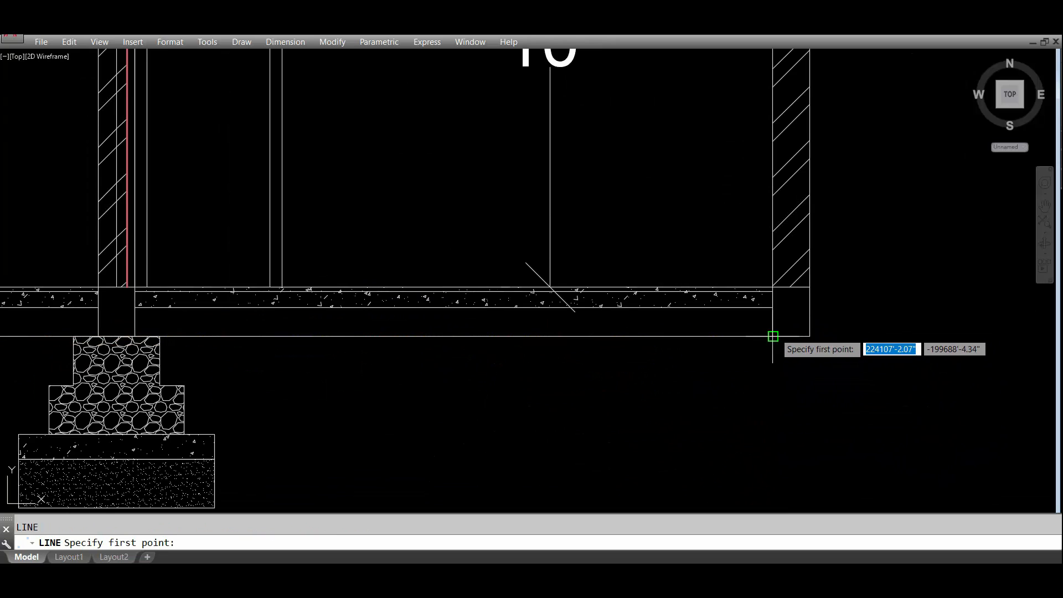
left_click(772, 335)
left_click(809, 336)
key("Escape")
Copy the middle column's footing from its top midpoint onto the helper line's midpoint under the outer balcony-side column.
scroll(804, 367, "down", 2)
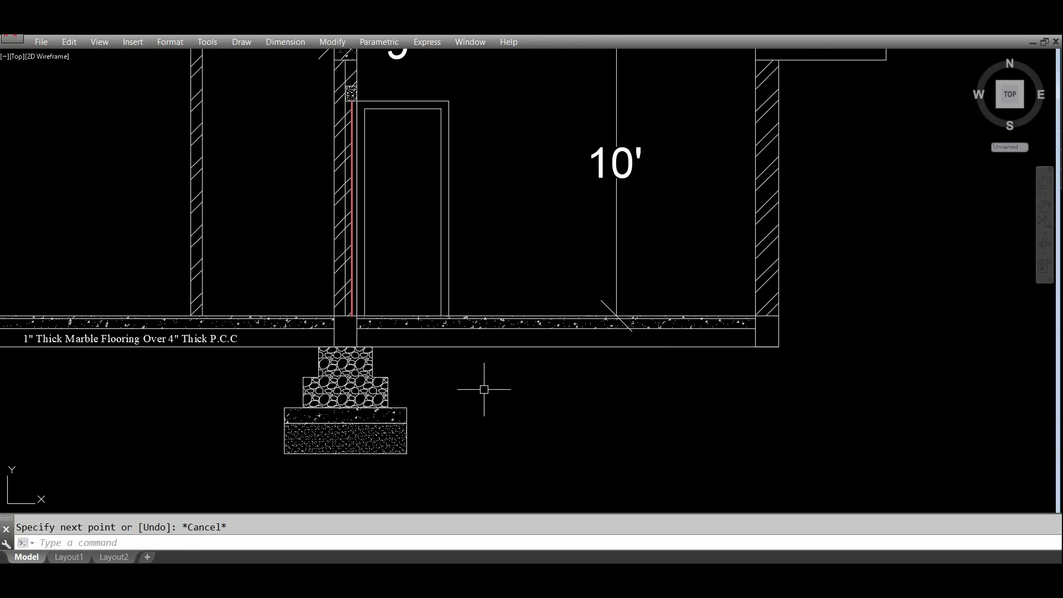
left_click(273, 340)
left_click(429, 466)
type("co")
key("Return")
scroll(347, 352, "up", 4)
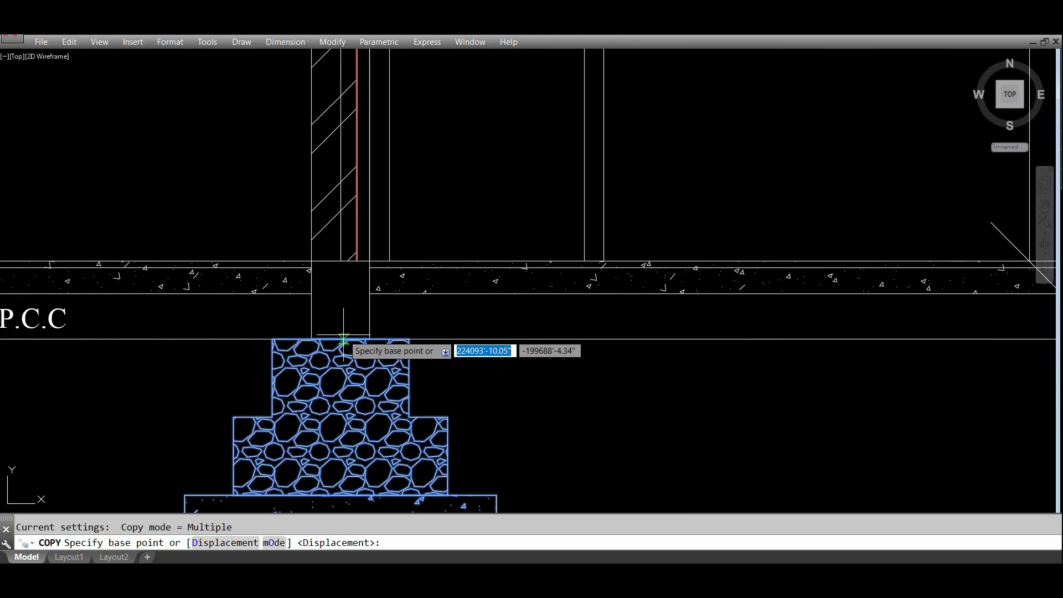
left_click(340, 338)
scroll(661, 352, "down", 5)
scroll(609, 371, "up", 5)
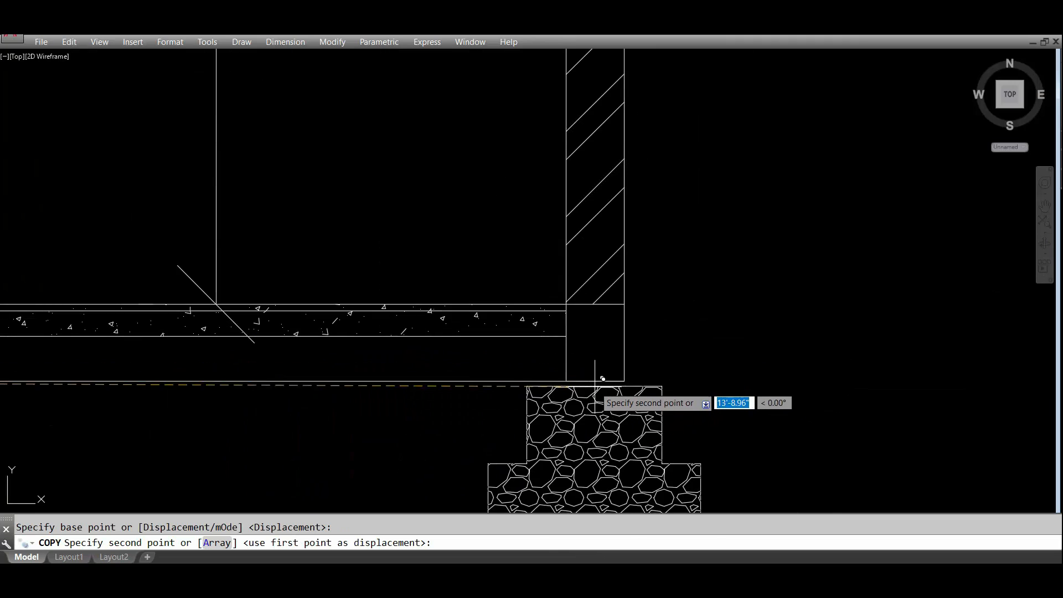
left_click(602, 373)
scroll(701, 382, "down", 5)
key("Escape")
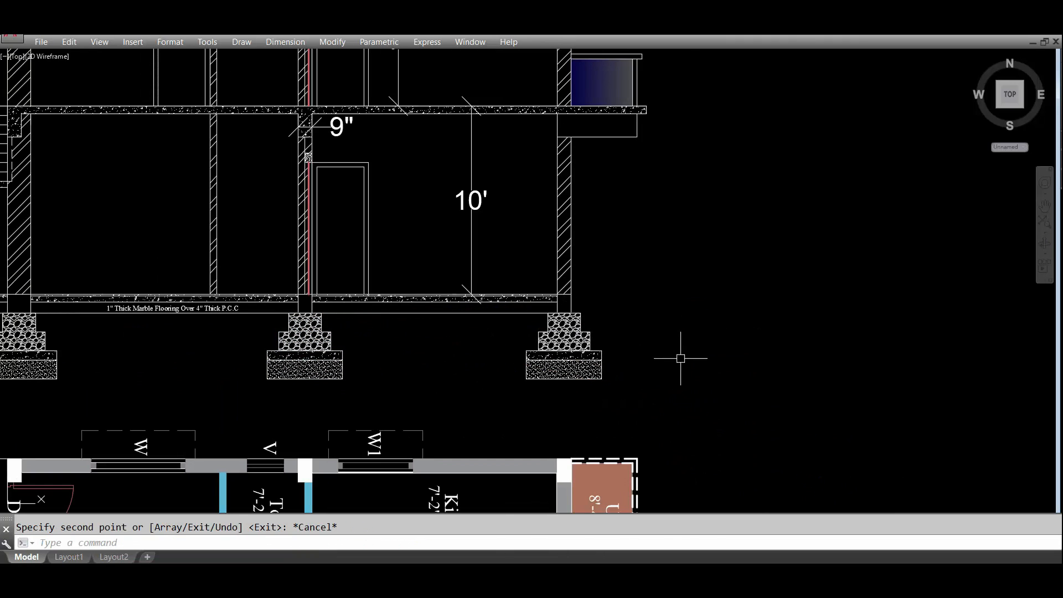
Review the footings placed under the section's columns in relation to the first floor plan below.
scroll(710, 359, "up", 2)
scroll(599, 345, "up", 3)
scroll(649, 357, "down", 3)
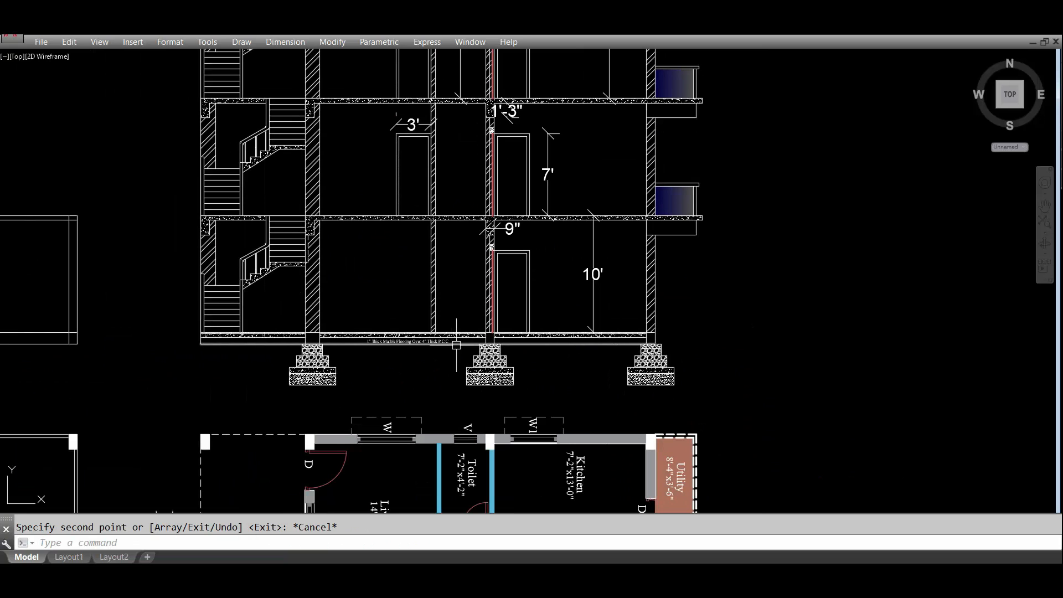
scroll(421, 323, "down", 2)
scroll(521, 285, "down", 2)
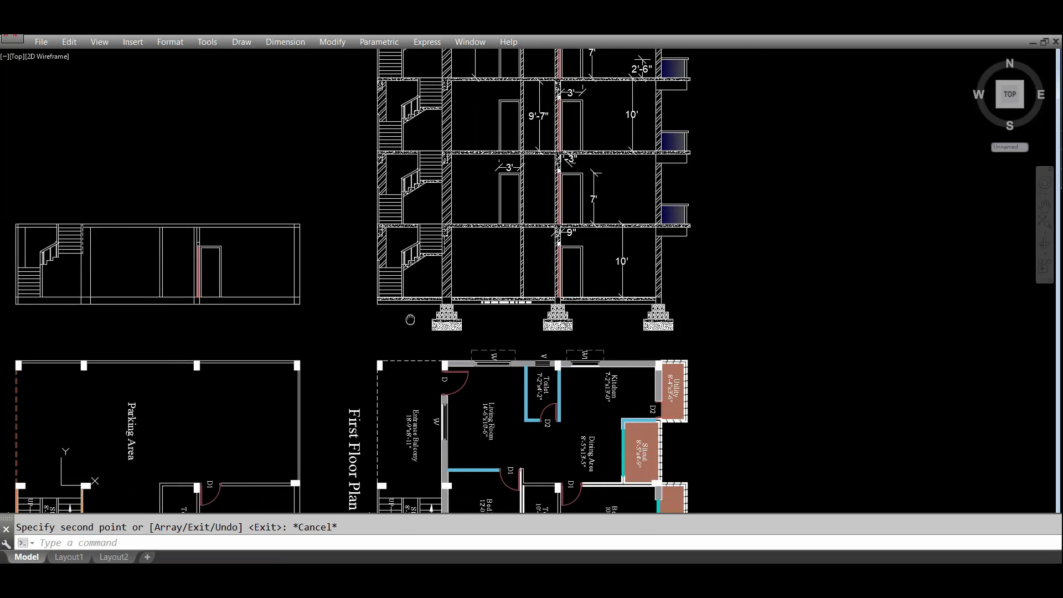
scroll(548, 291, "down", 2)
scroll(620, 299, "up", 2)
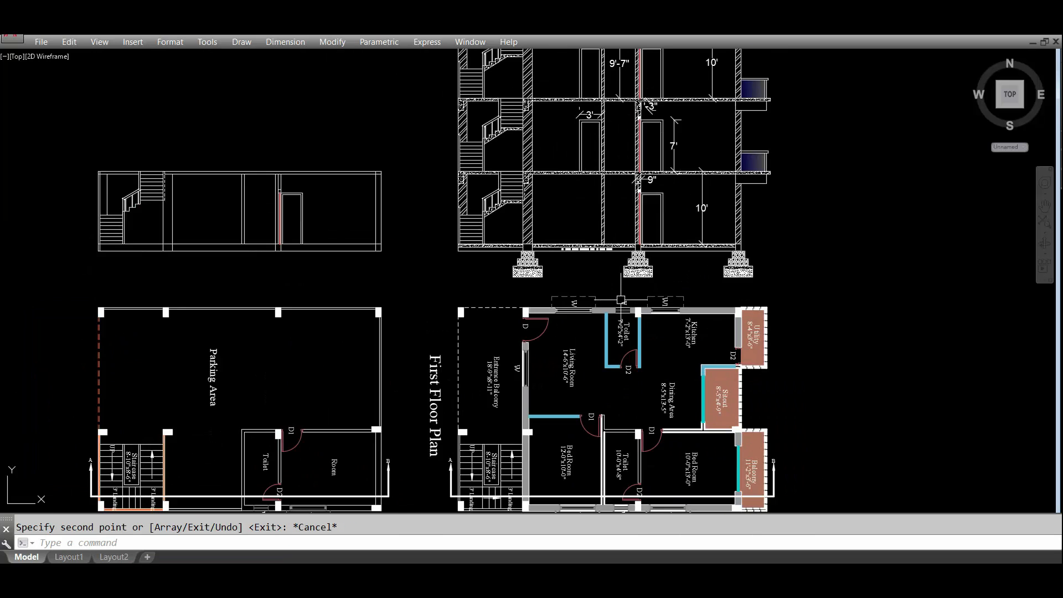